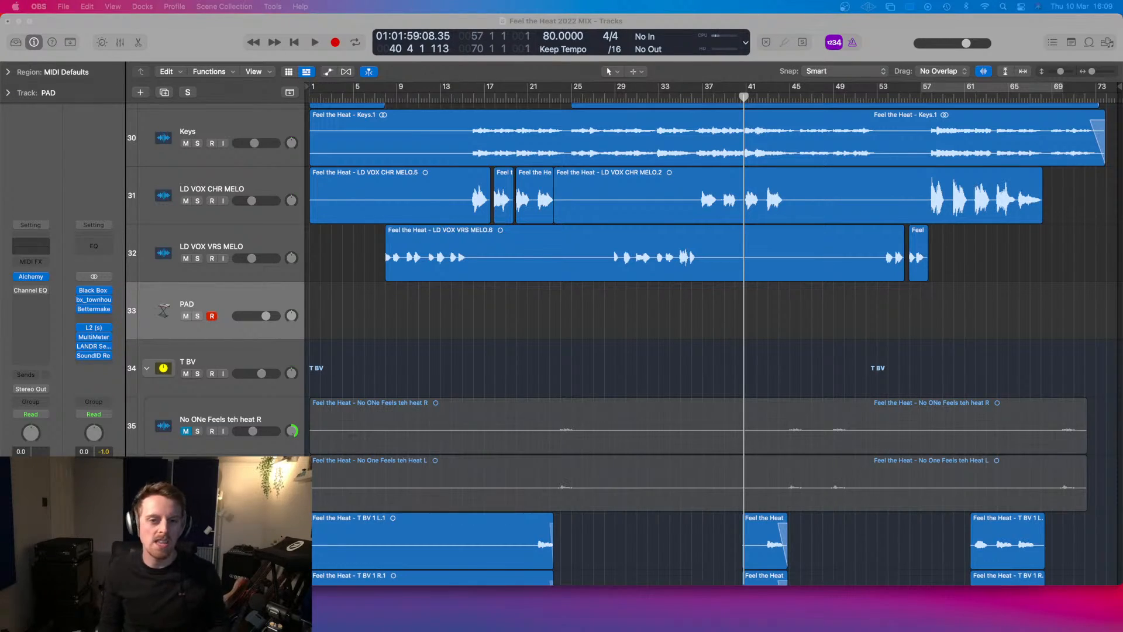
- Look through the song's track arrangement, from the cymbal and drum tracks to the bass, guitars and backing vocals
scroll(608, 377, "up", 20)
scroll(608, 377, "down", 20)
scroll(609, 378, "down", 5)
scroll(608, 378, "up", 15)
scroll(608, 378, "up", 15)
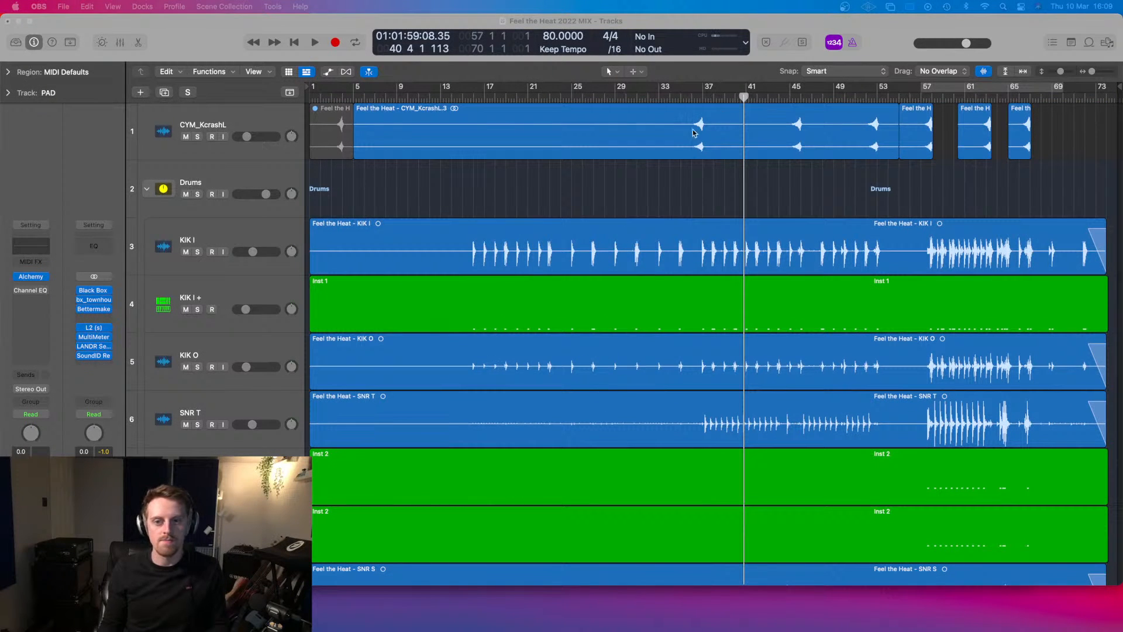
left_click(1095, 73)
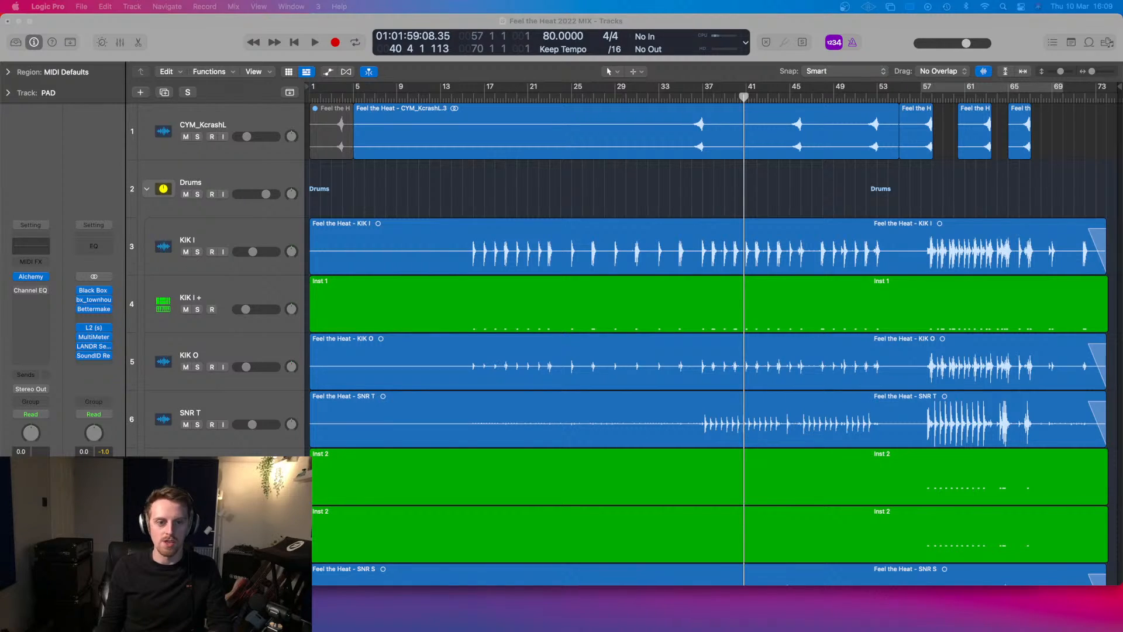
scroll(667, 366, "down", 5)
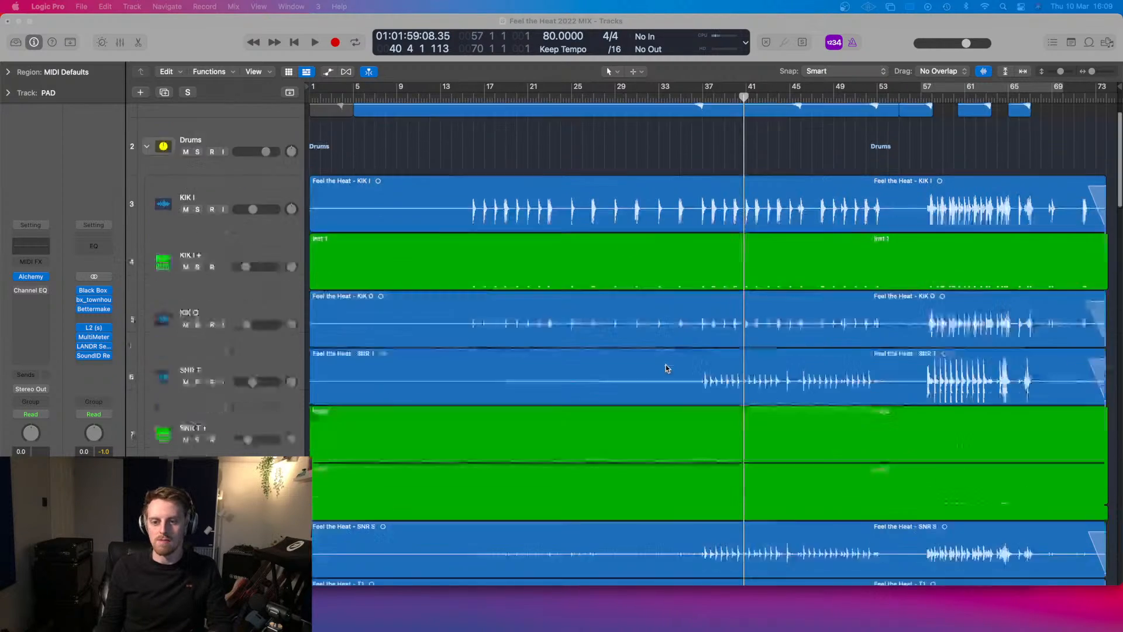
scroll(666, 365, "down", 9)
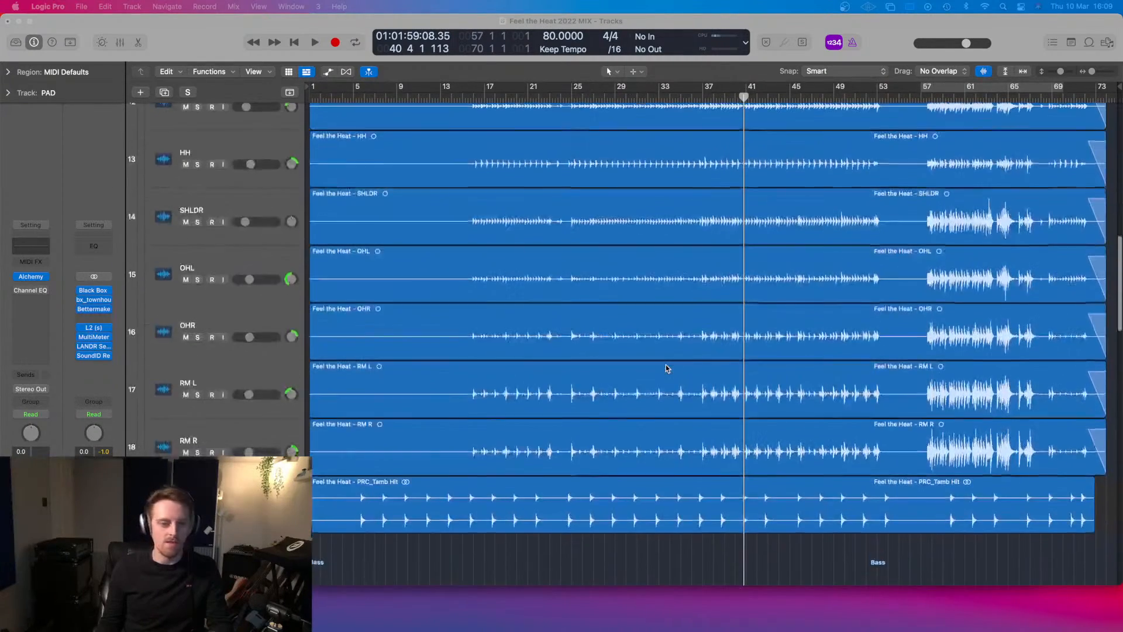
scroll(667, 369, "up", 14)
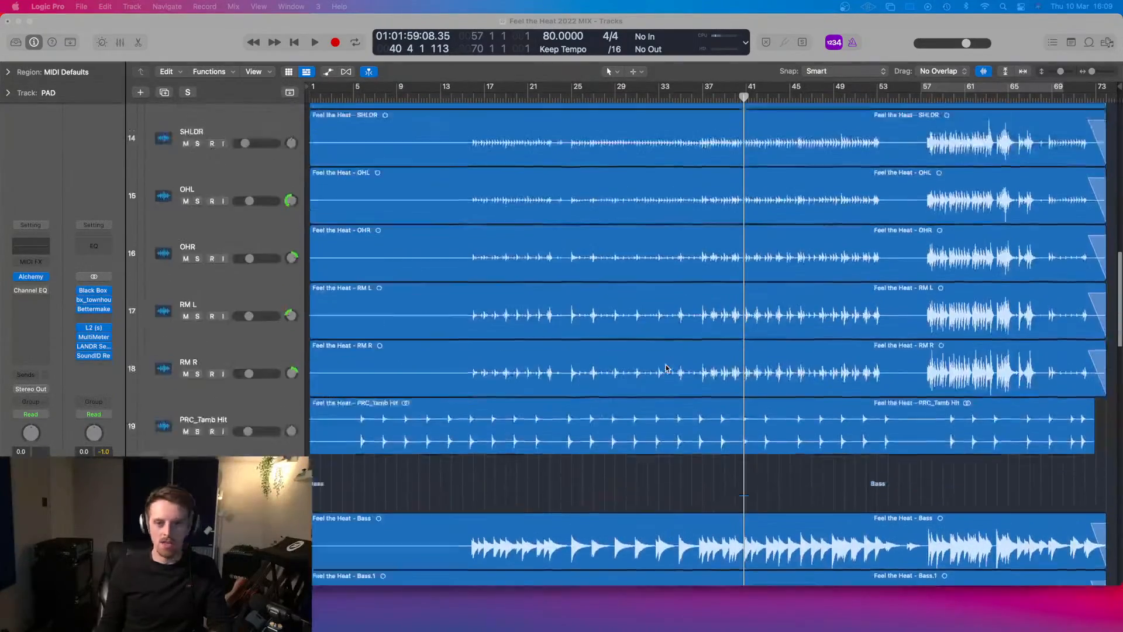
scroll(666, 368, "down", 3)
scroll(665, 367, "up", 3)
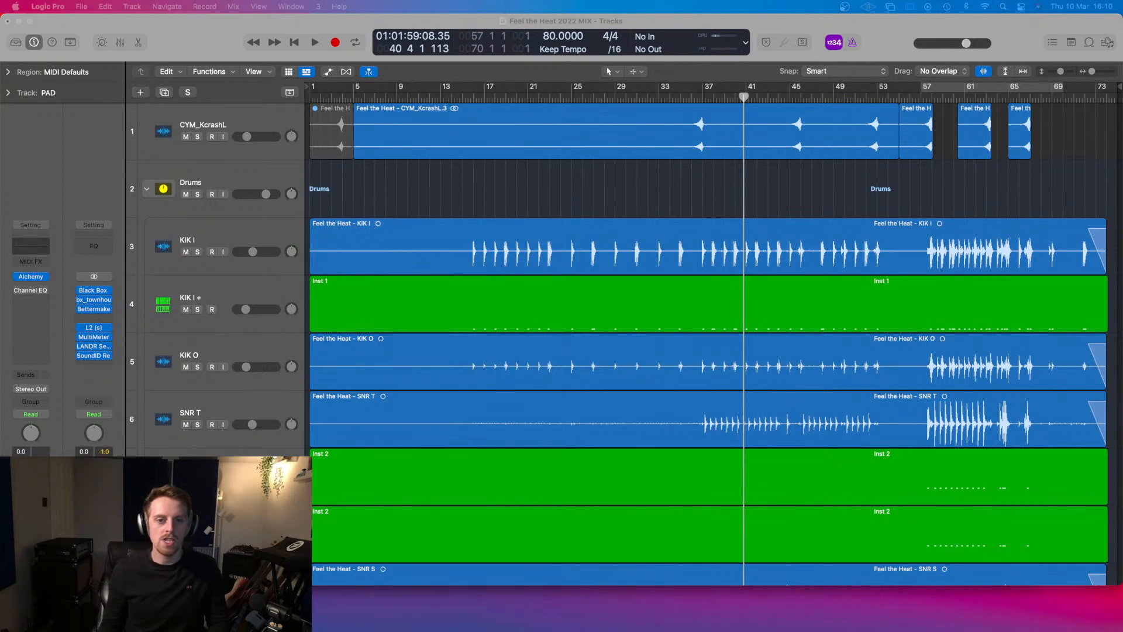
scroll(562, 474, "down", 15)
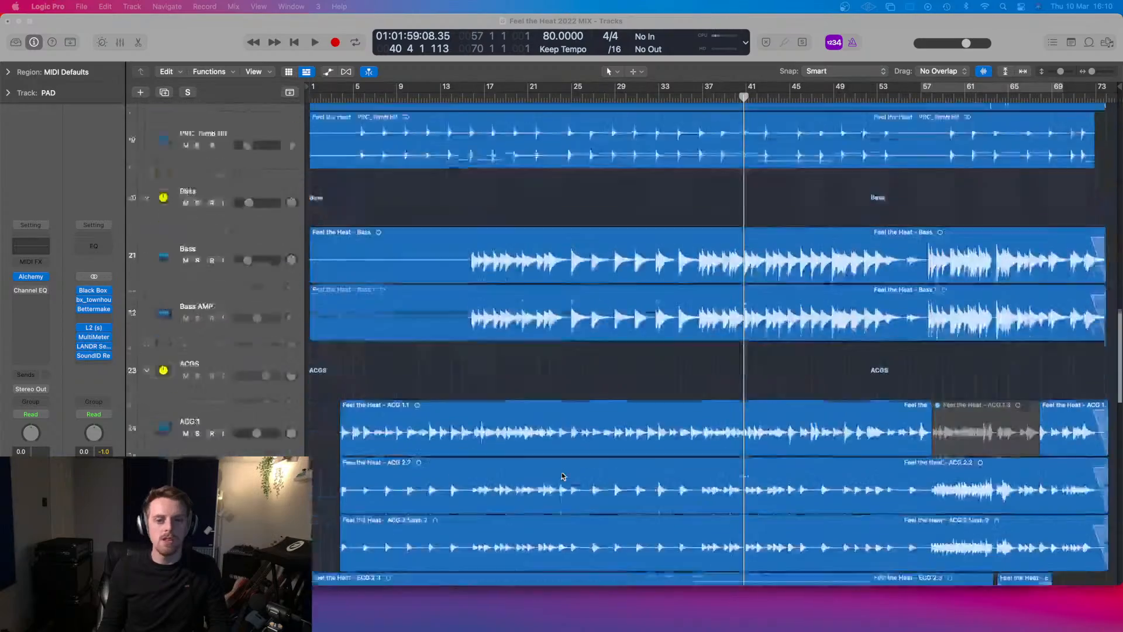
scroll(641, 196, "up", 10)
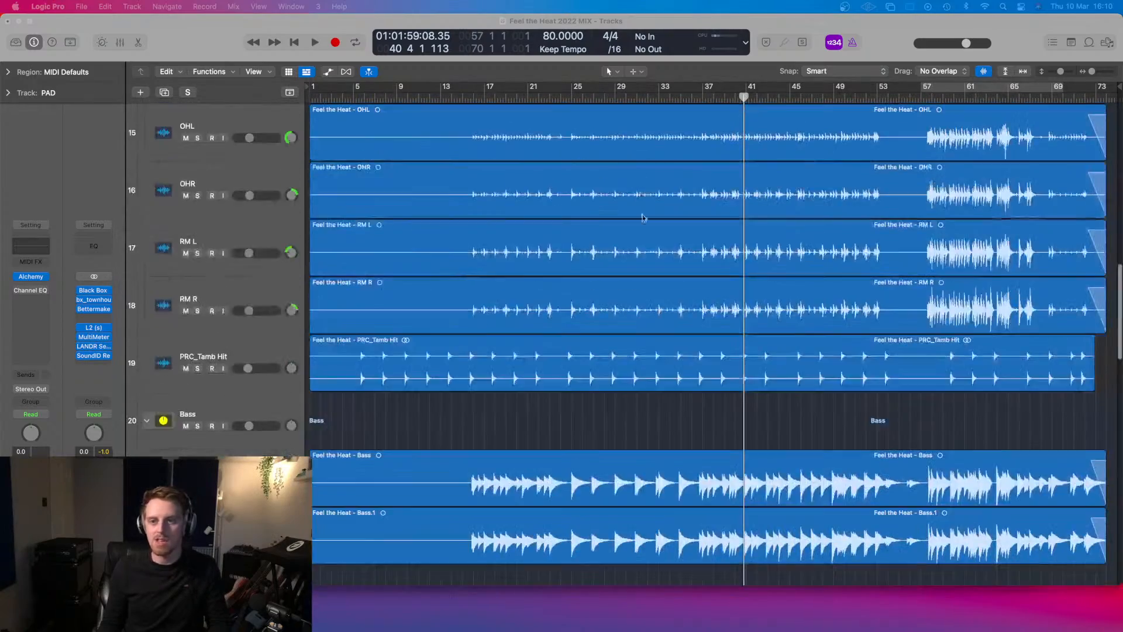
scroll(642, 196, "up", 15)
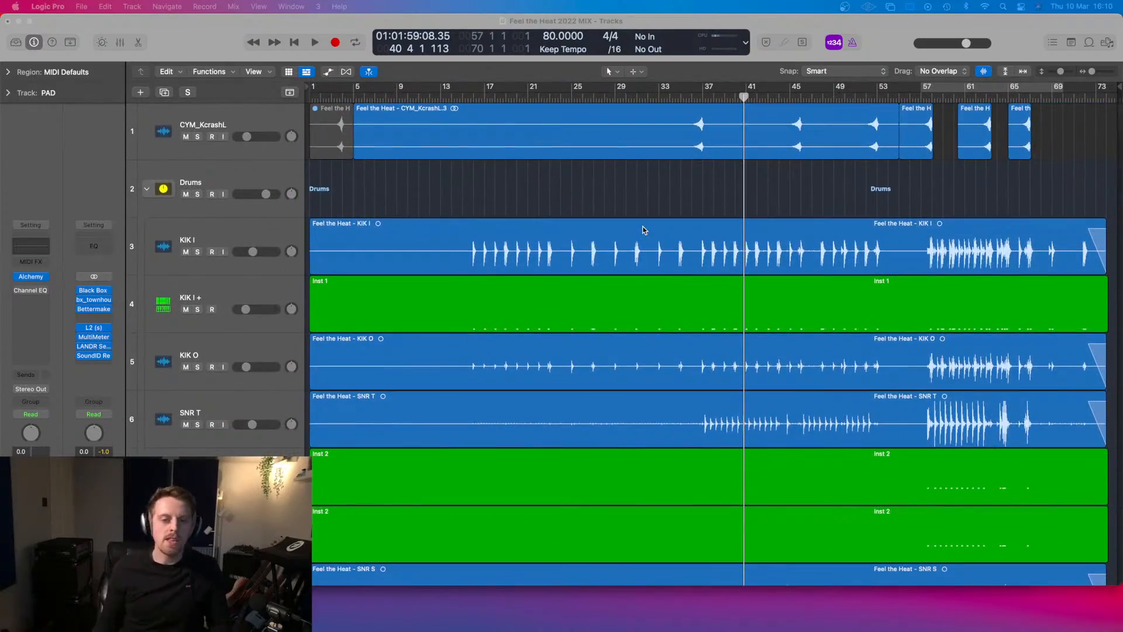
scroll(524, 205, "down", 2)
scroll(524, 202, "up", 2)
scroll(882, 140, "down", 5)
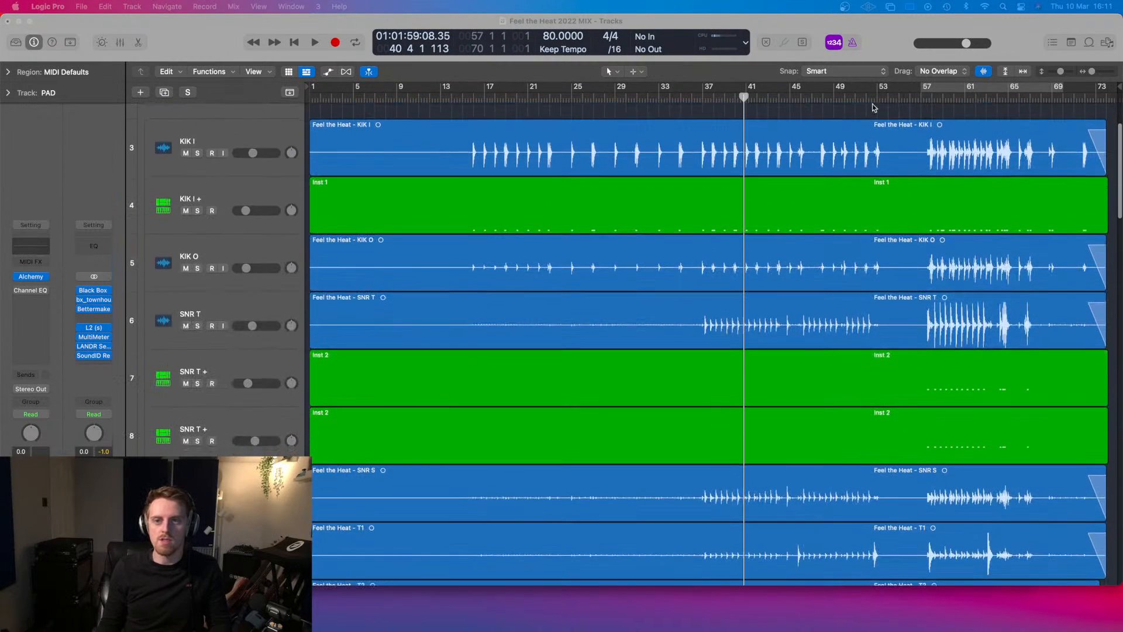
- Move the playhead to the start of bar 3, just before the acoustic guitar regions
left_click(798, 22)
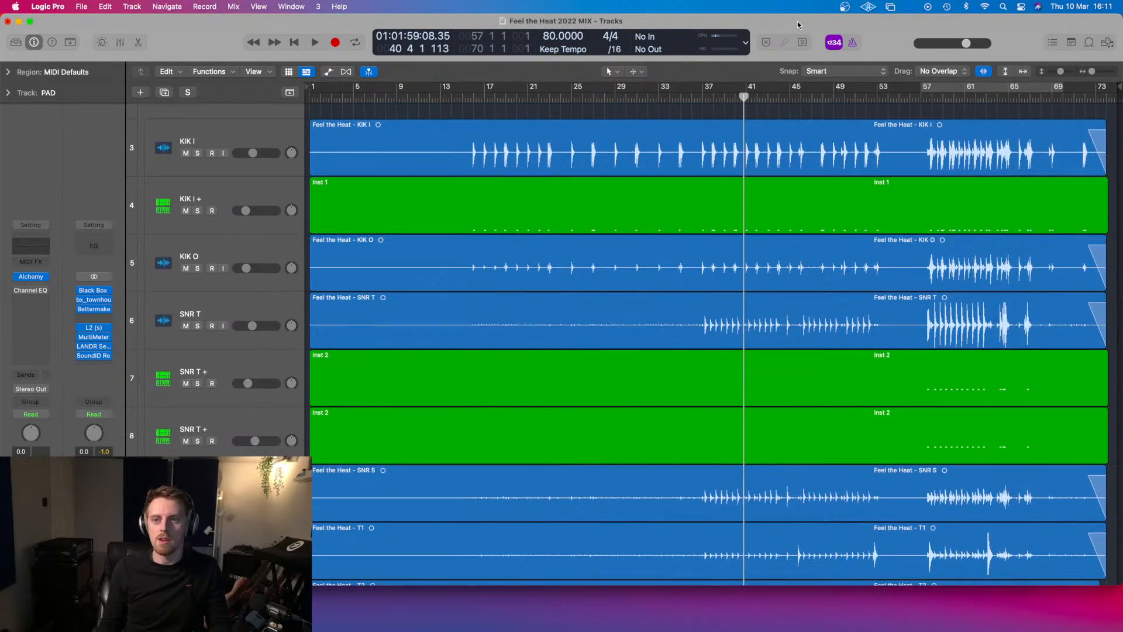
left_click(461, 95)
scroll(459, 137, "up", 2)
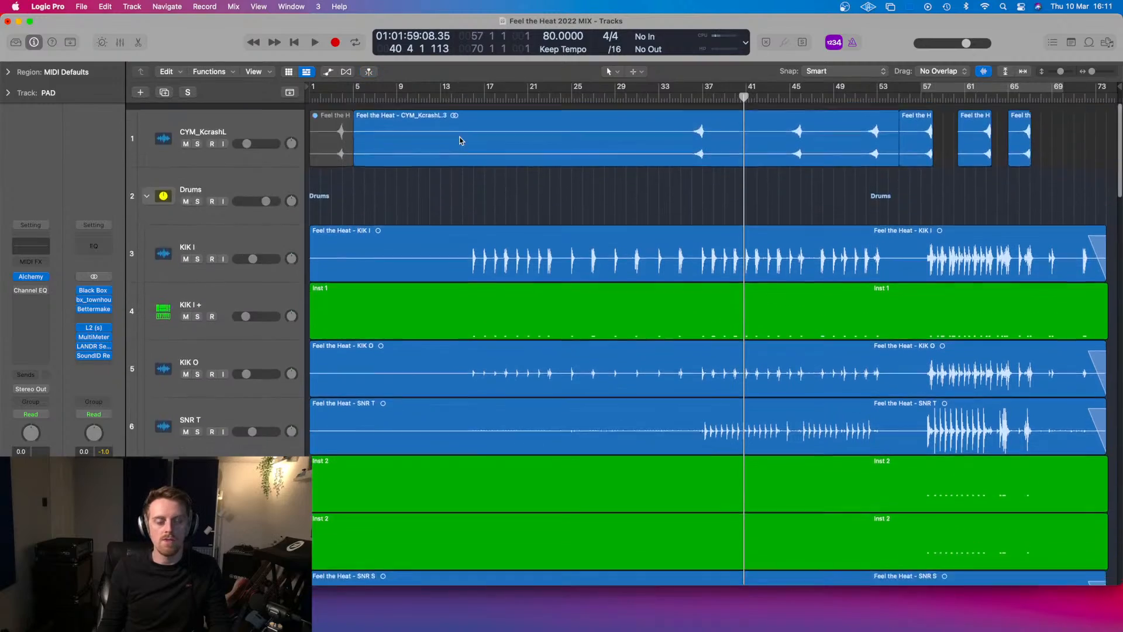
scroll(459, 137, "down", 15)
scroll(459, 140, "down", 3)
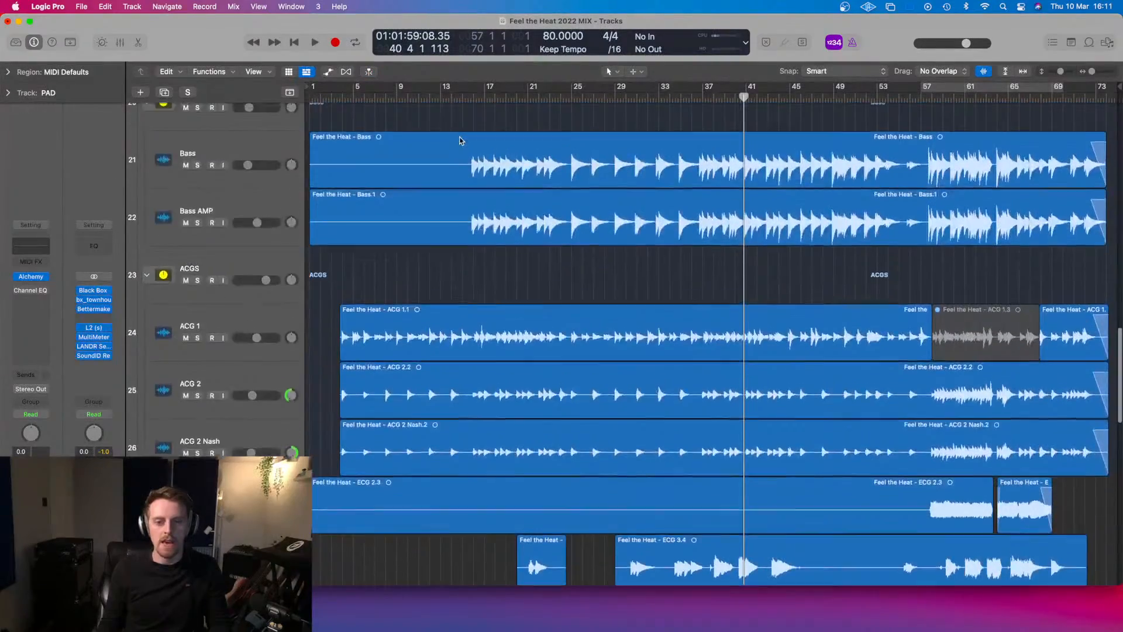
left_click_drag(334, 98, 338, 97)
scroll(390, 178, "down", 6)
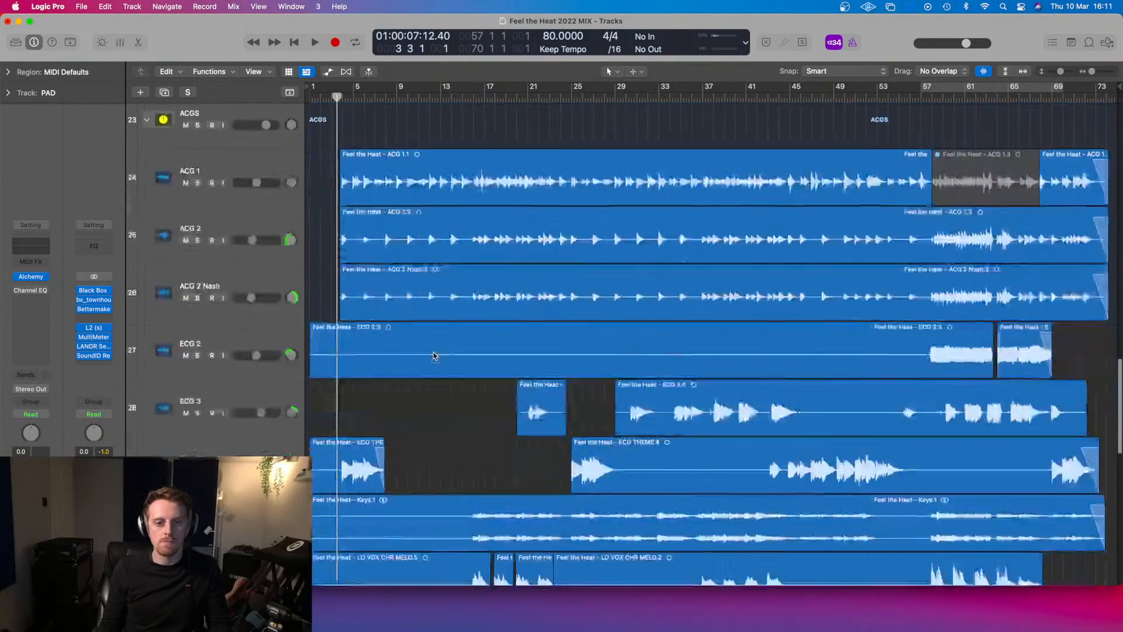
left_click_drag(339, 107, 332, 100)
- Examine how the drum, bass, acoustic guitar, electric guitar and keys regions are laid out across the song
scroll(448, 229, "up", 2)
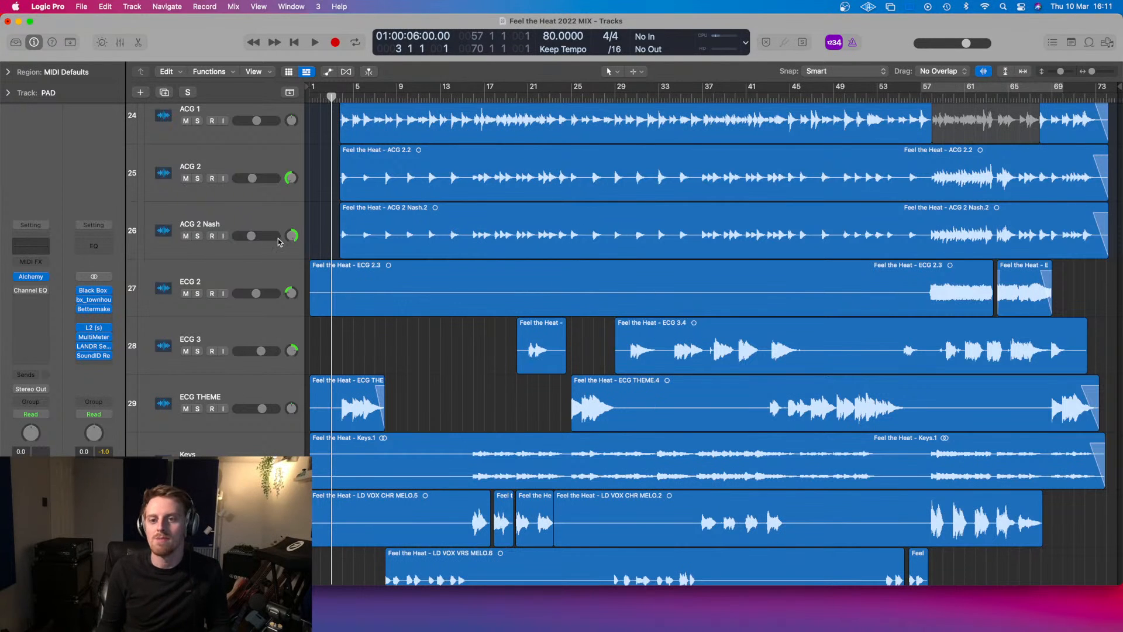
scroll(420, 297, "up", 5)
scroll(420, 296, "up", 1)
scroll(350, 243, "down", 1)
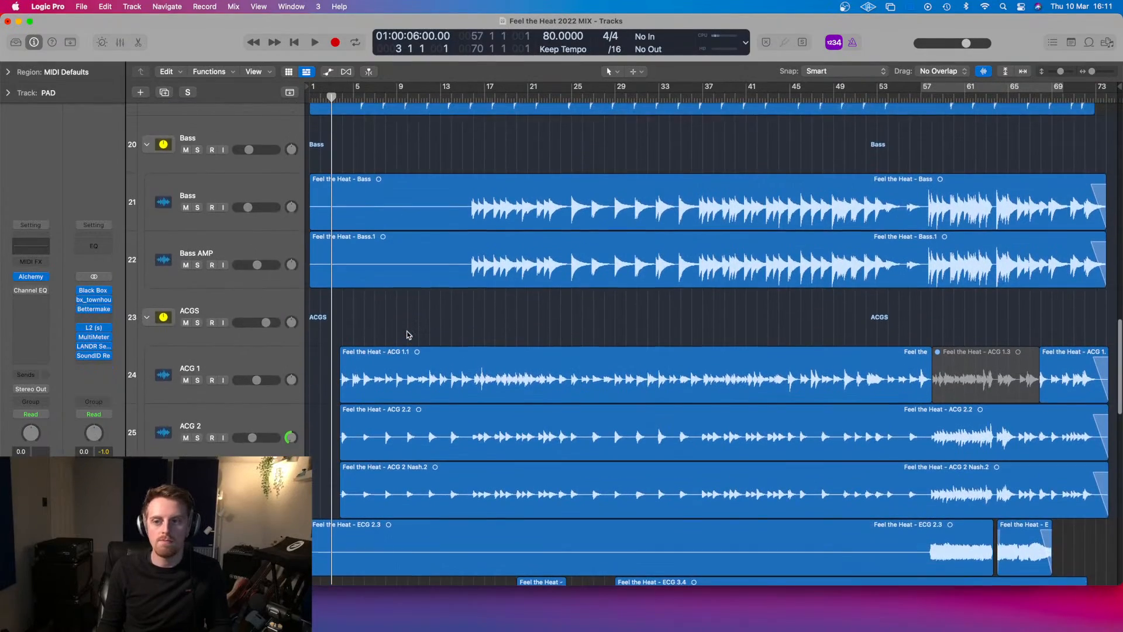
scroll(408, 335, "up", 20)
scroll(408, 335, "down", 8)
scroll(408, 335, "down", 12)
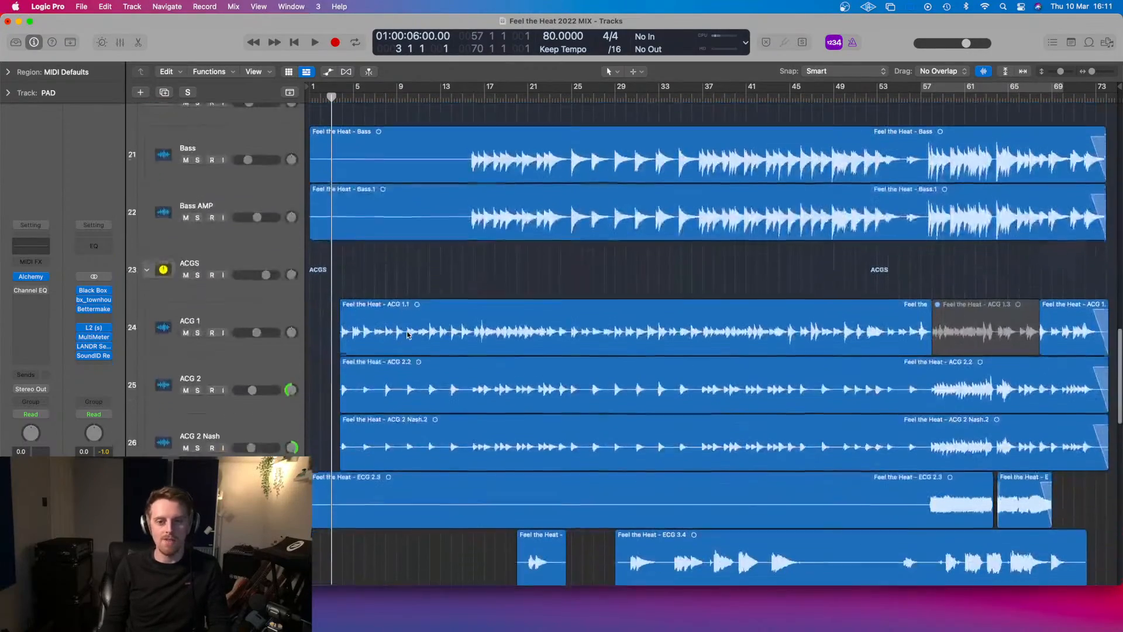
scroll(408, 335, "down", 1)
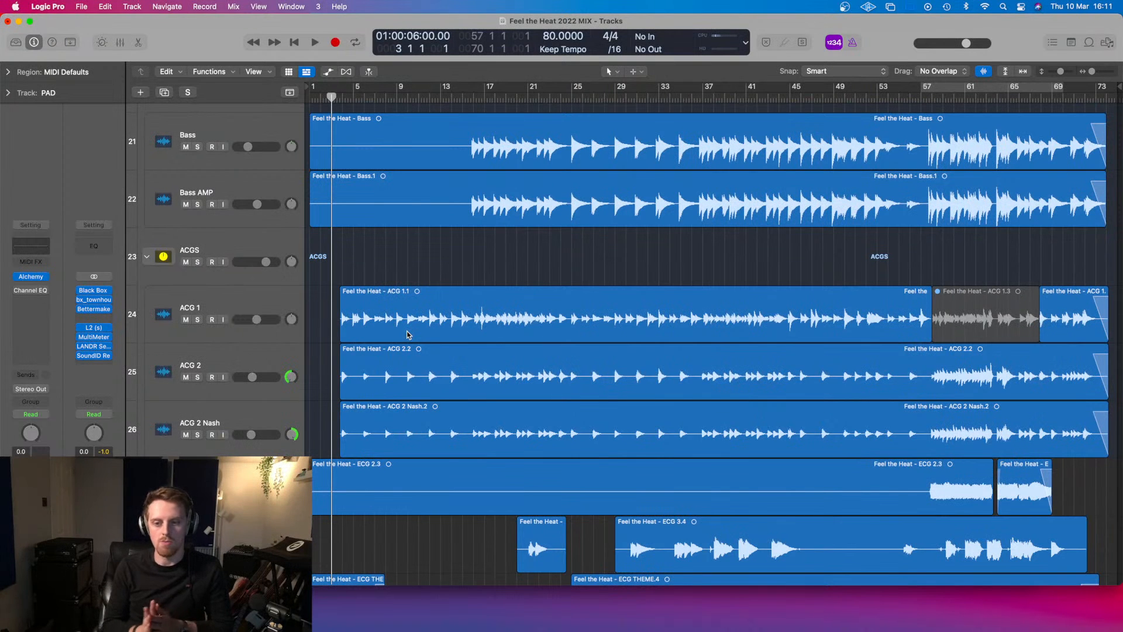
scroll(408, 335, "down", 5)
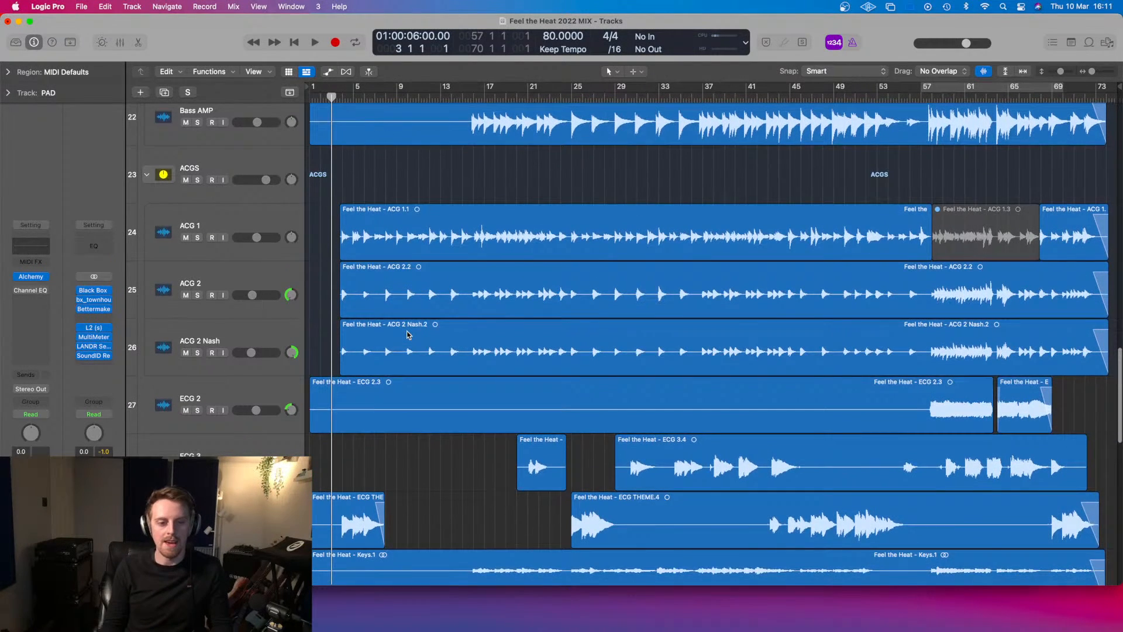
scroll(473, 508, "down", 1)
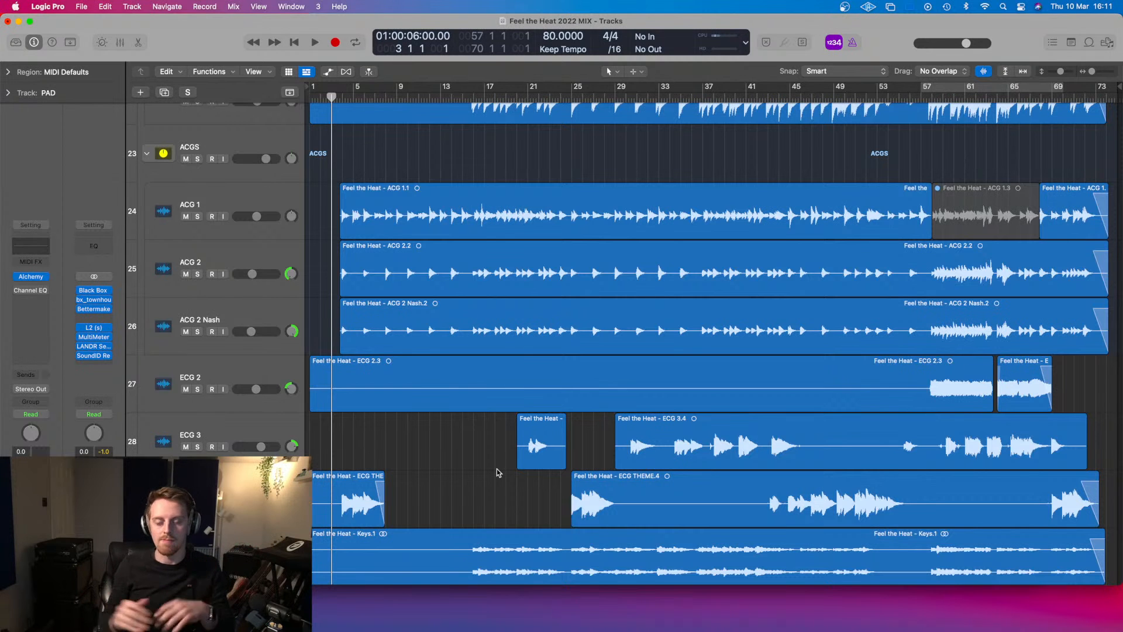
scroll(496, 468, "down", 2)
scroll(496, 469, "down", 3)
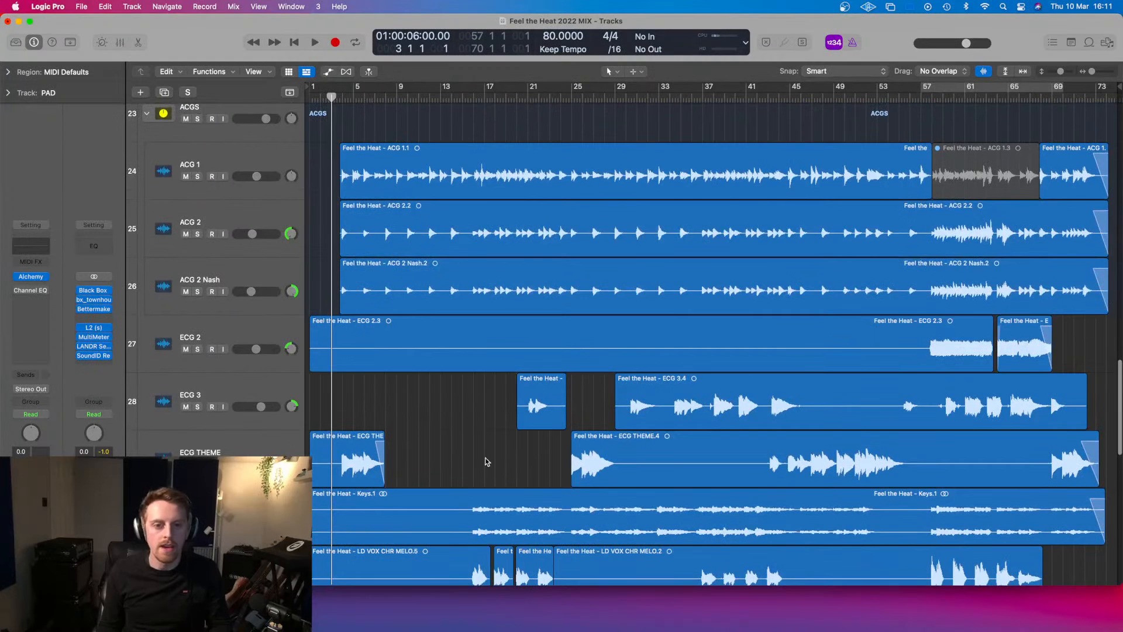
scroll(495, 468, "up", 4)
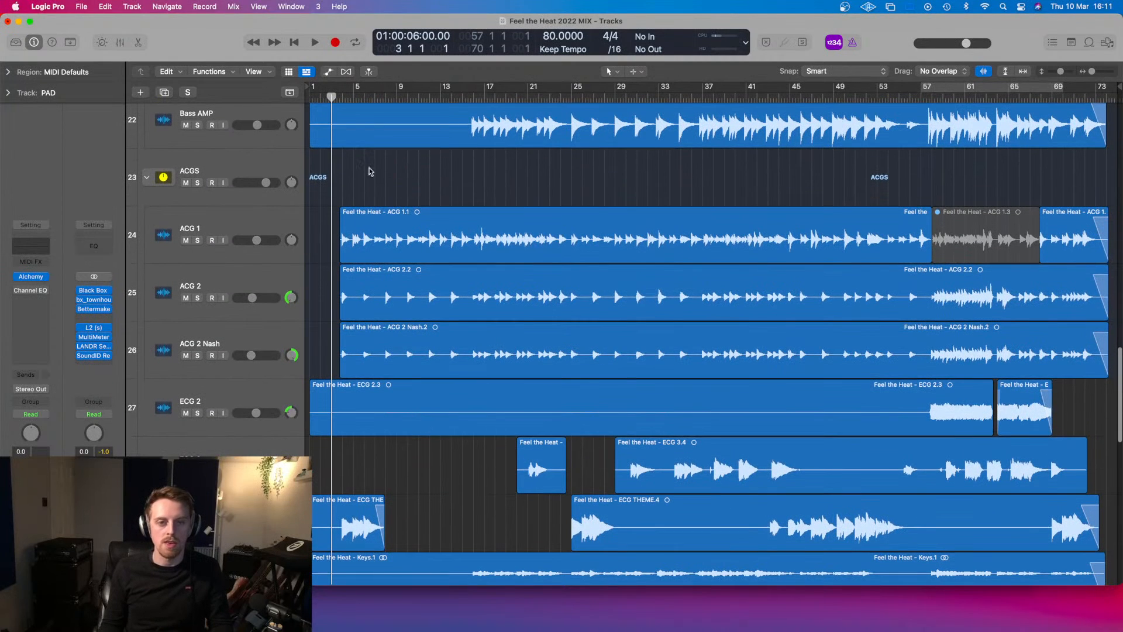
- Play the song from bar 4 while examining the guitar theme, keys, lead vocal, PAD and backing vocal tracks
left_click_drag(338, 95, 343, 97)
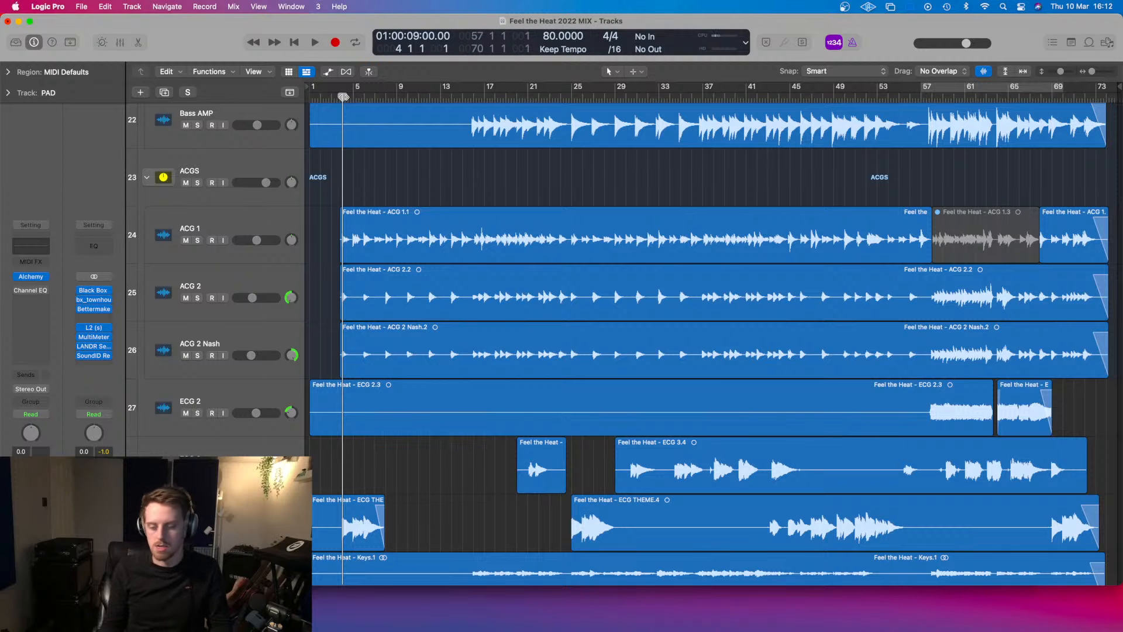
key("space")
scroll(487, 353, "down", 6)
scroll(487, 353, "down", 3)
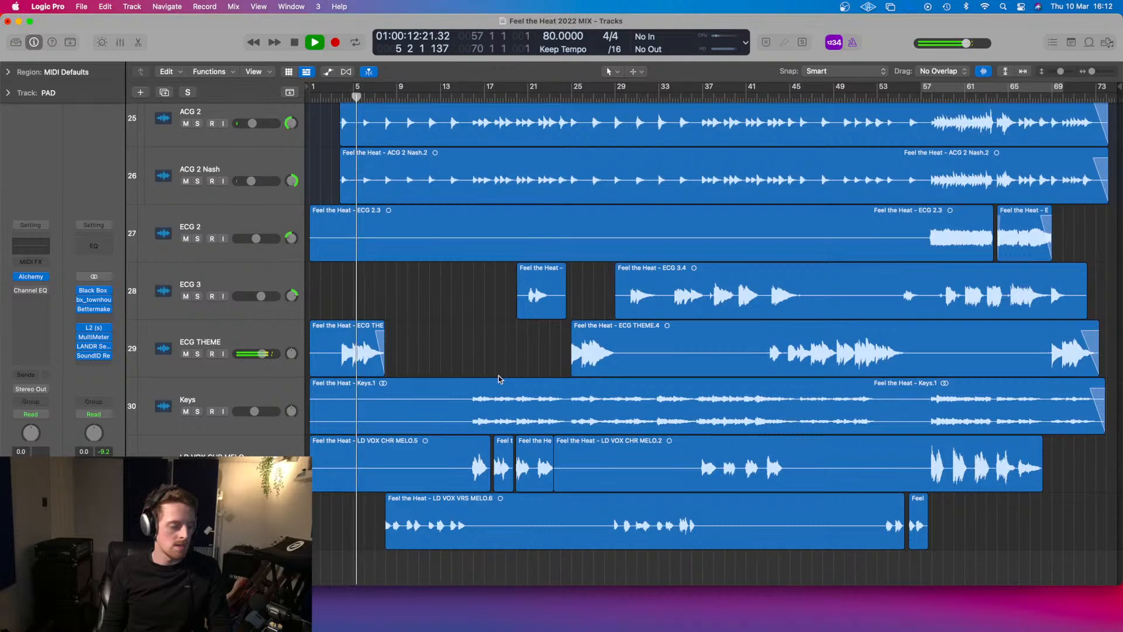
scroll(499, 375, "down", 2)
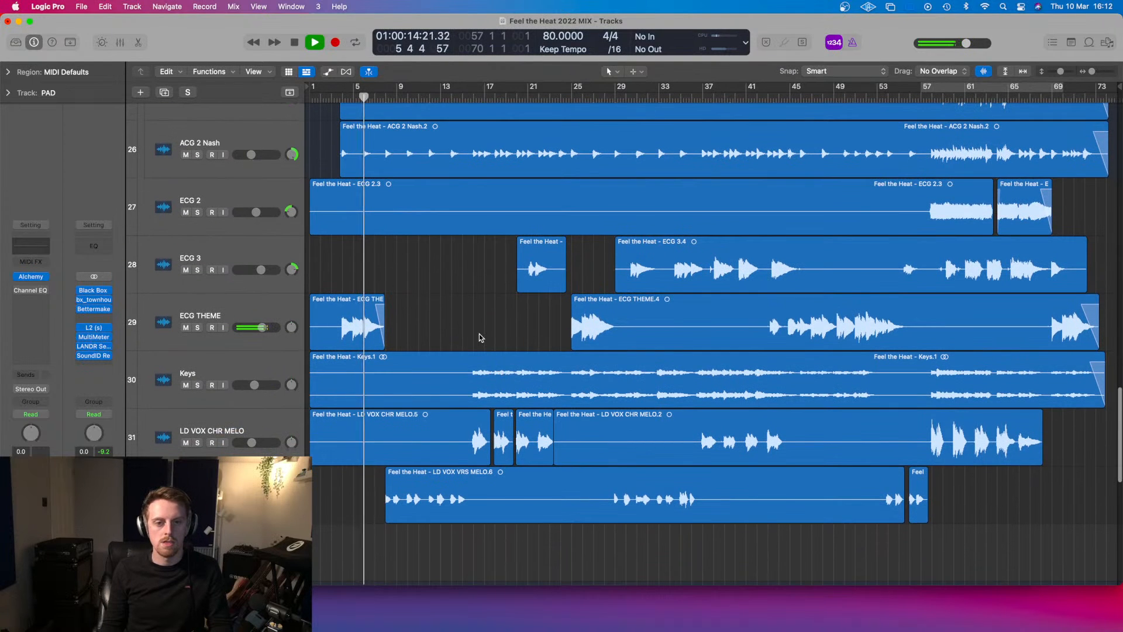
scroll(543, 408, "down", 2)
scroll(543, 407, "down", 4)
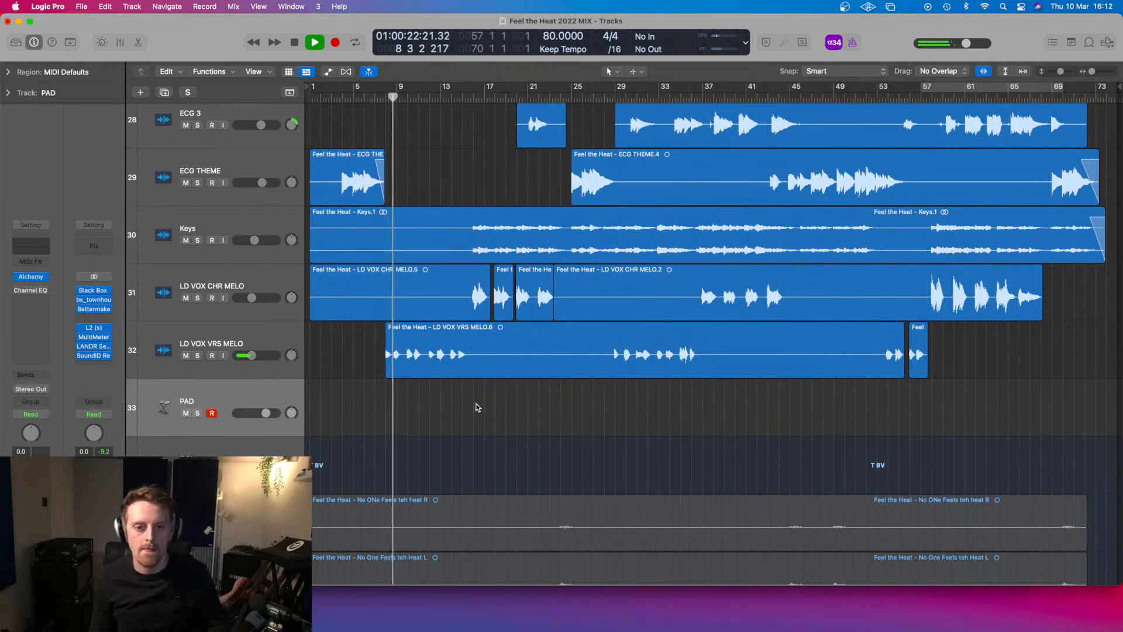
scroll(477, 408, "up", 1)
scroll(477, 408, "up", 3)
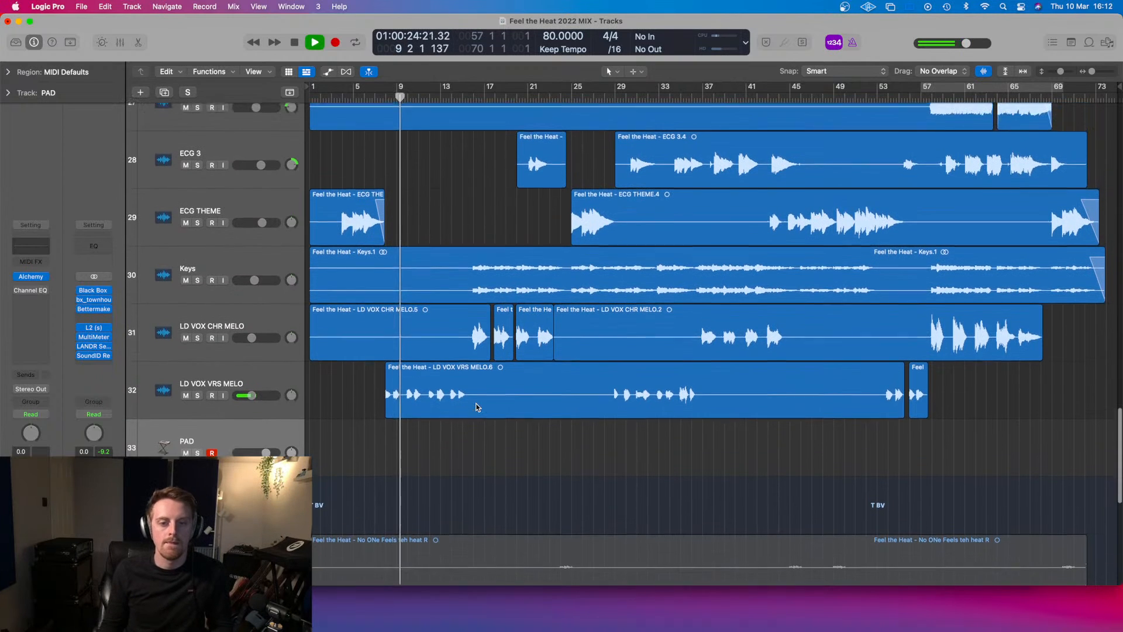
scroll(476, 408, "down", 4)
scroll(476, 407, "down", 1)
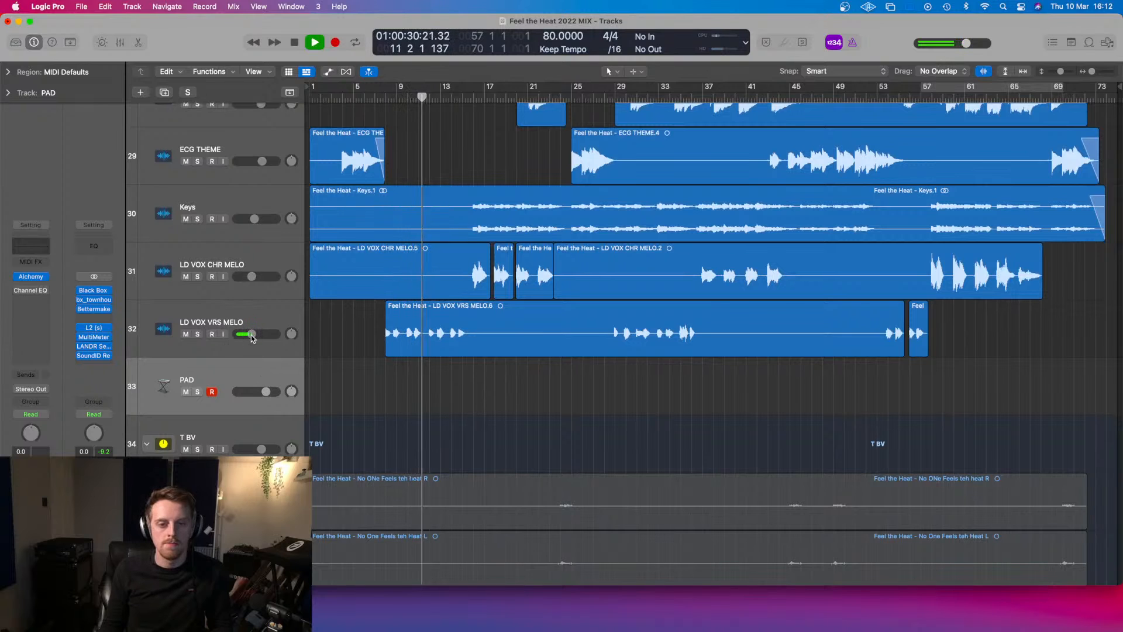
scroll(487, 369, "up", 1)
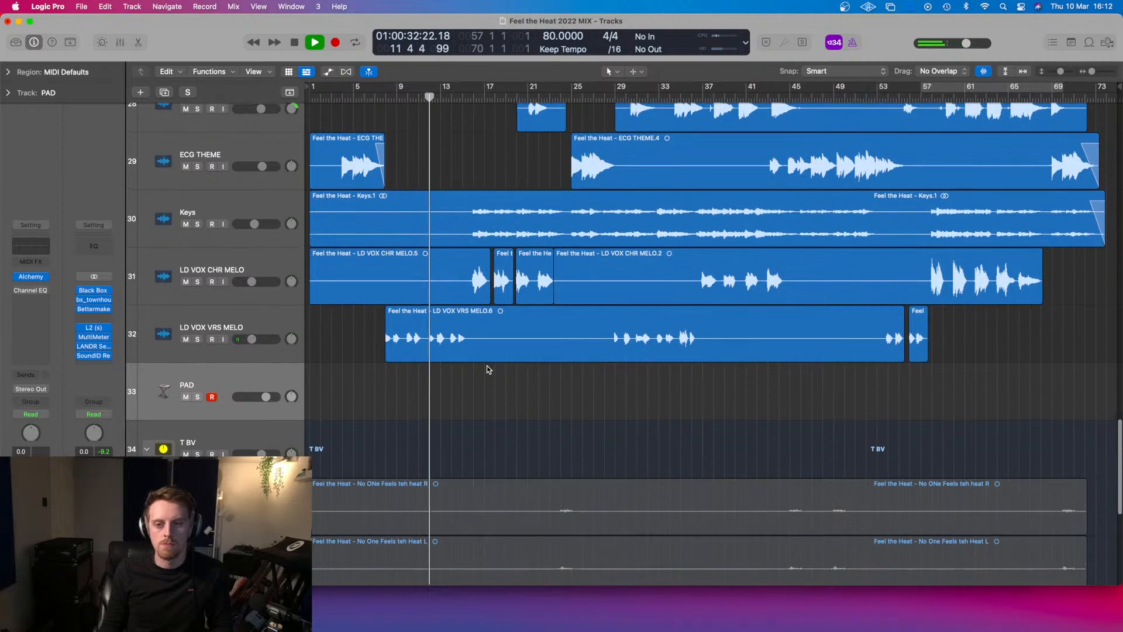
scroll(487, 366, "down", 2)
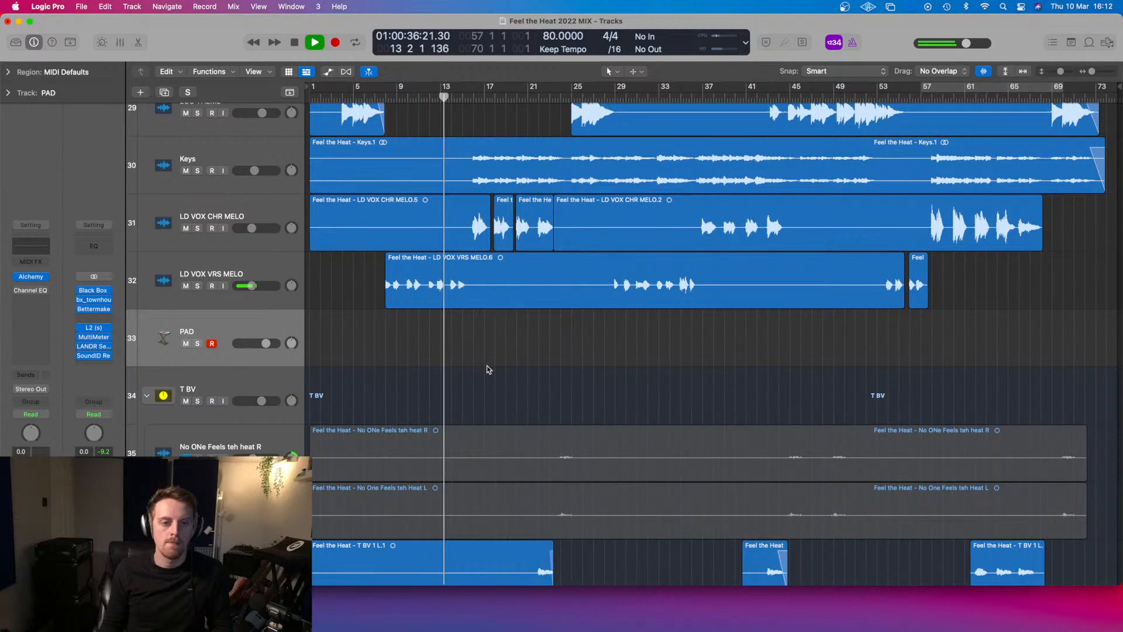
scroll(483, 384, "down", 1)
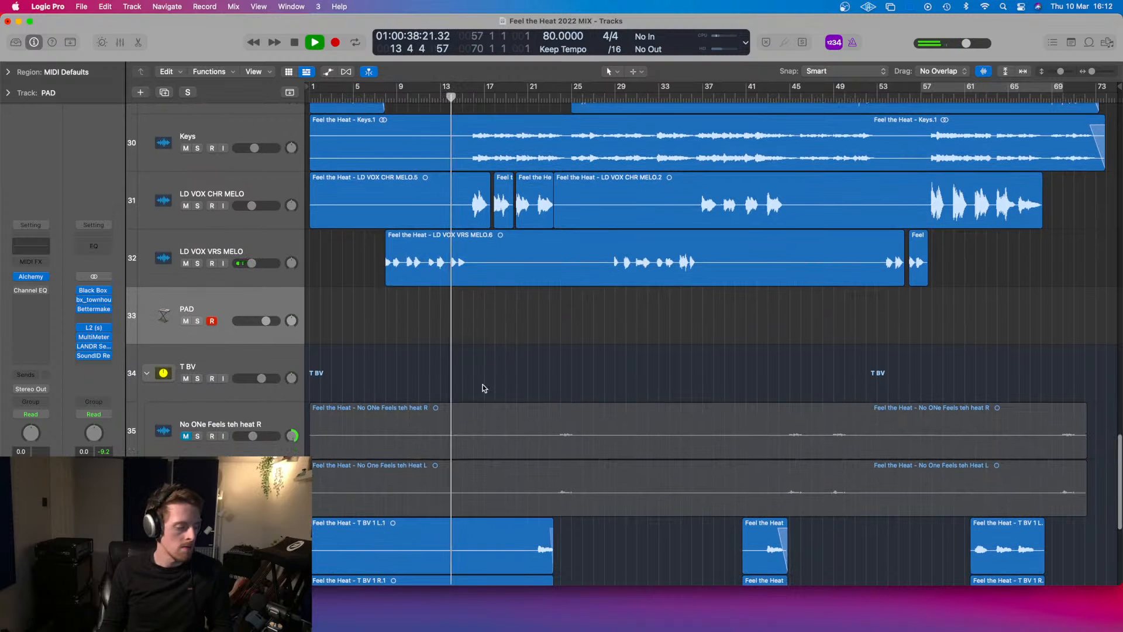
scroll(506, 336, "up", 1)
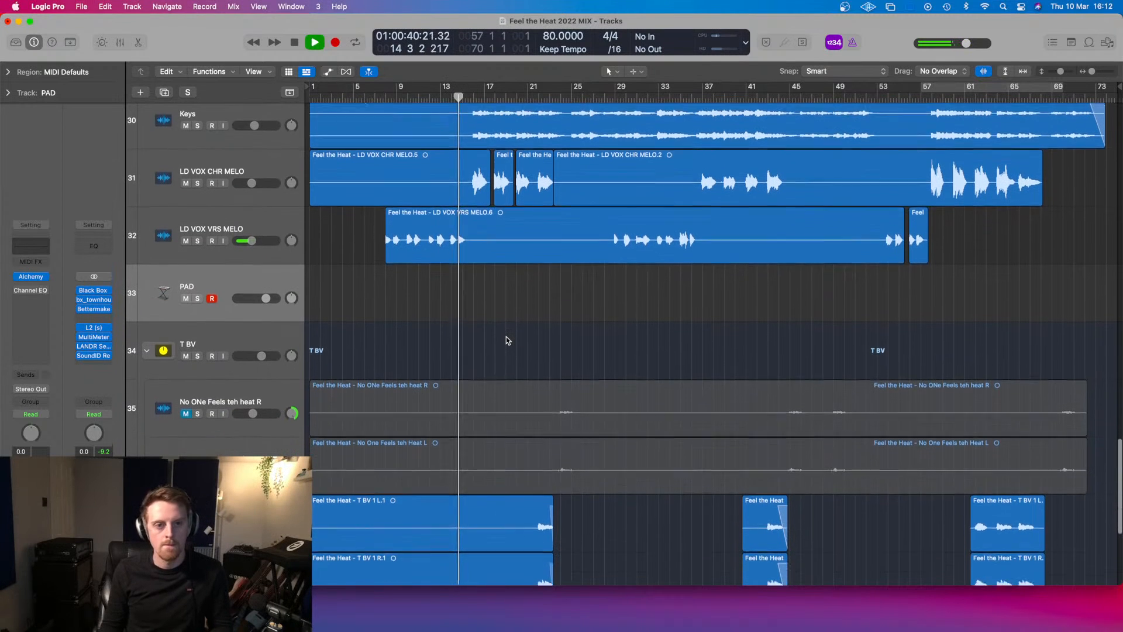
scroll(507, 340, "up", 2)
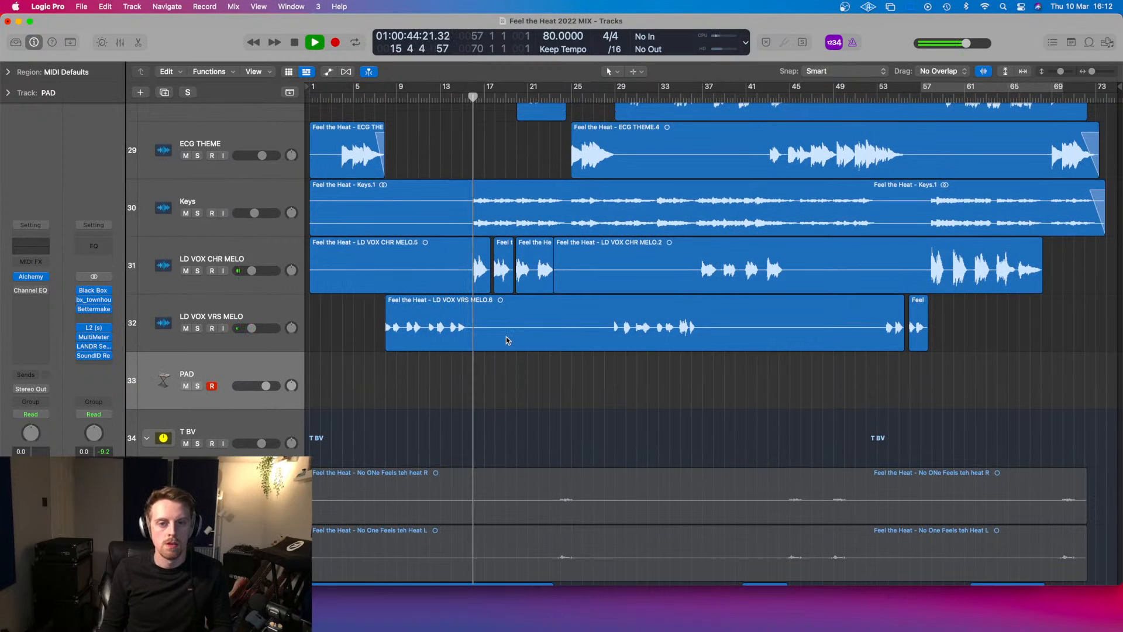
scroll(576, 430, "up", 3)
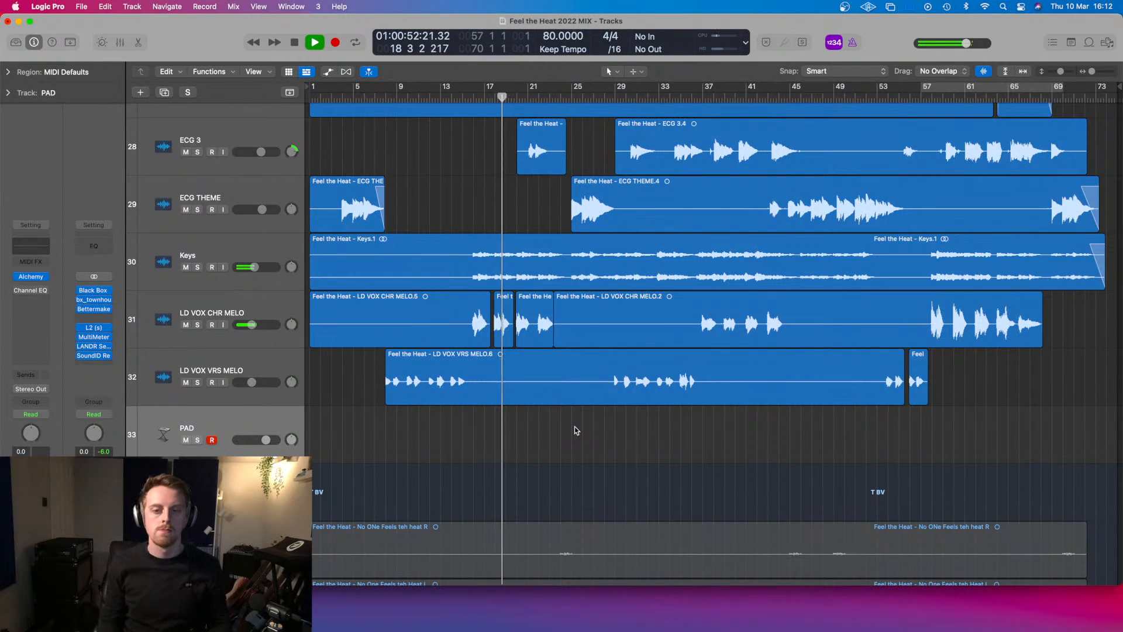
scroll(550, 327, "up", 2)
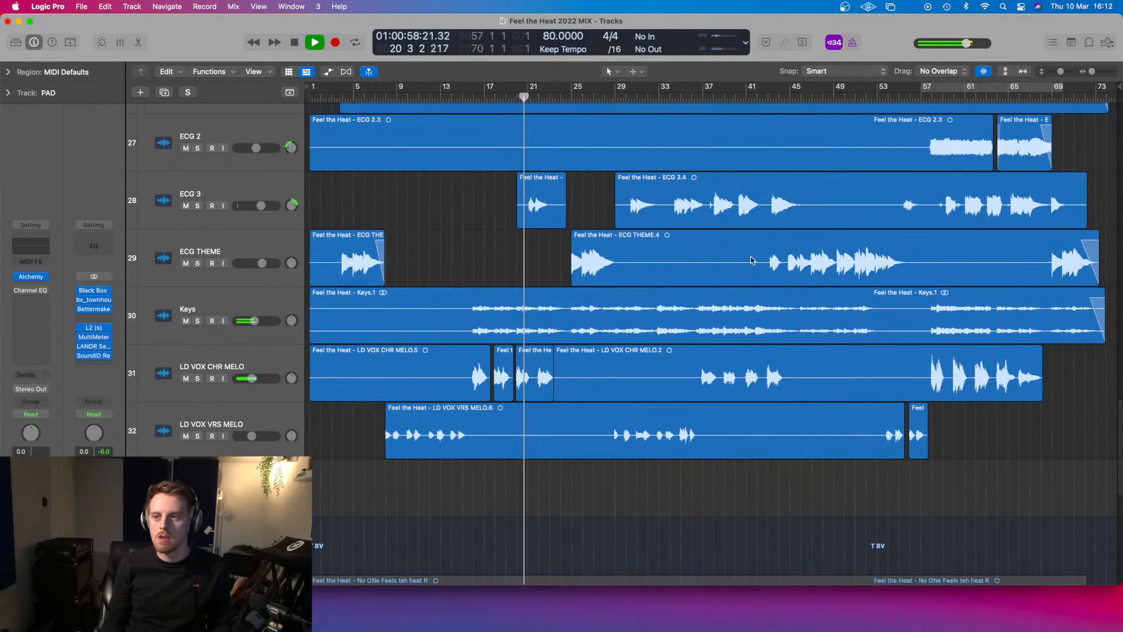
- Examine the electric guitar, keys, lead vocal and PAD tracks during playback, and move the Chat window out of view
scroll(644, 300, "up", 1)
scroll(644, 300, "up", 1)
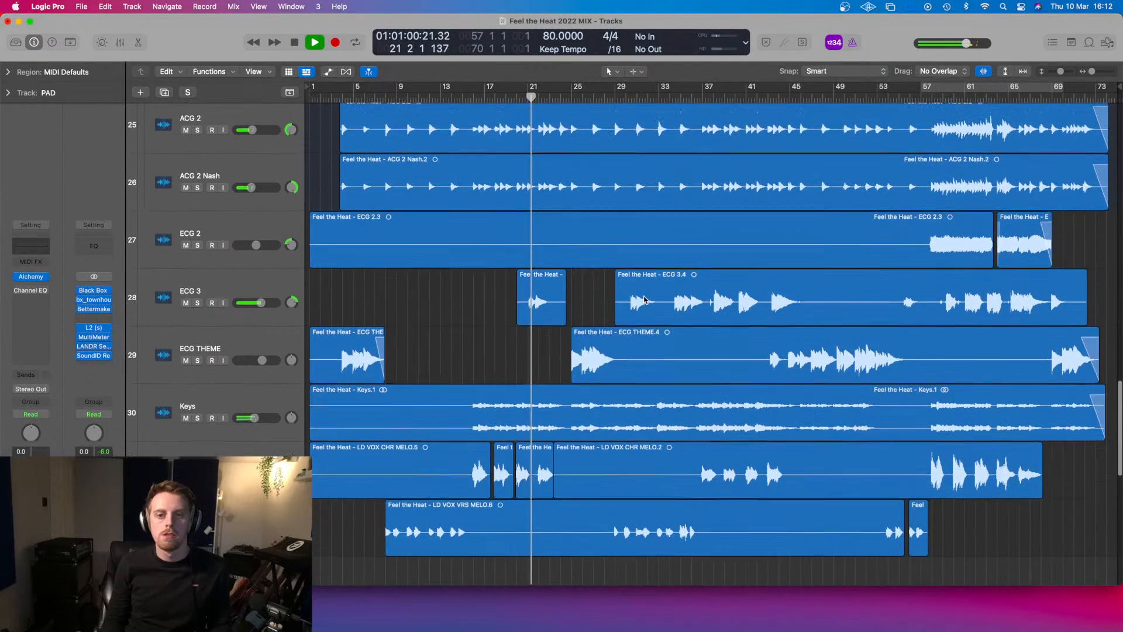
scroll(644, 299, "down", 3)
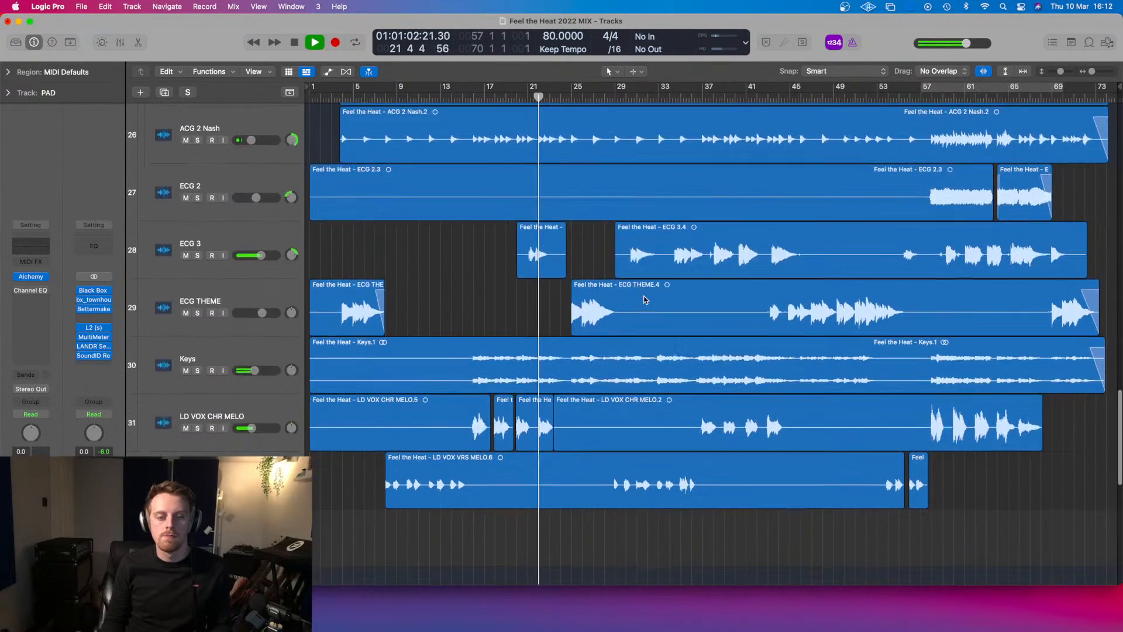
scroll(644, 299, "down", 1)
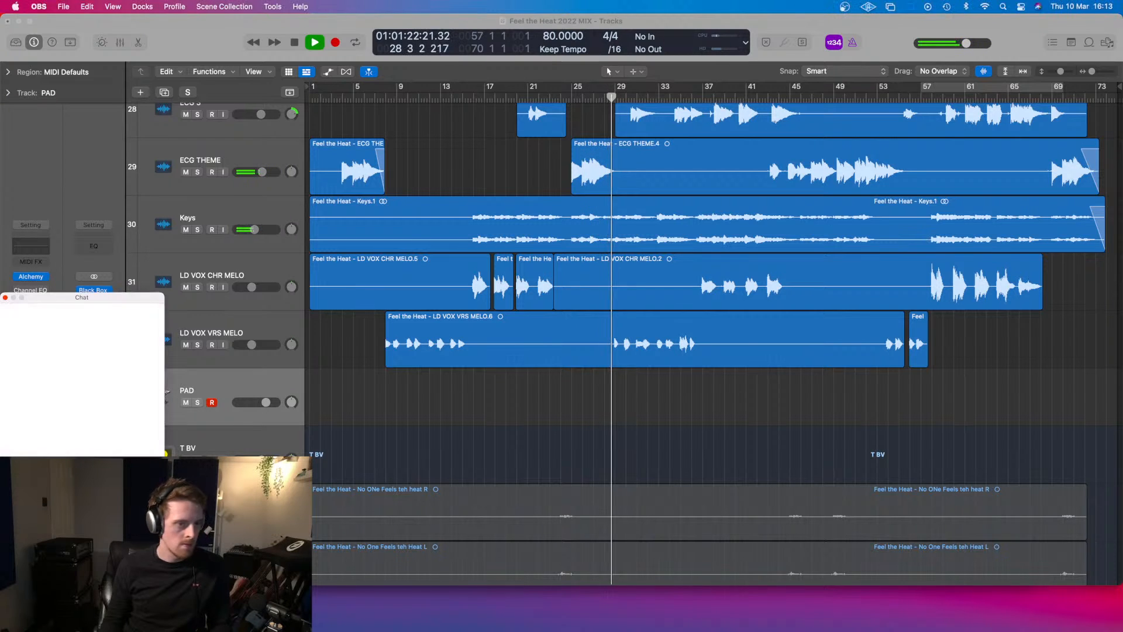
left_click_drag(116, 298, 0, 460)
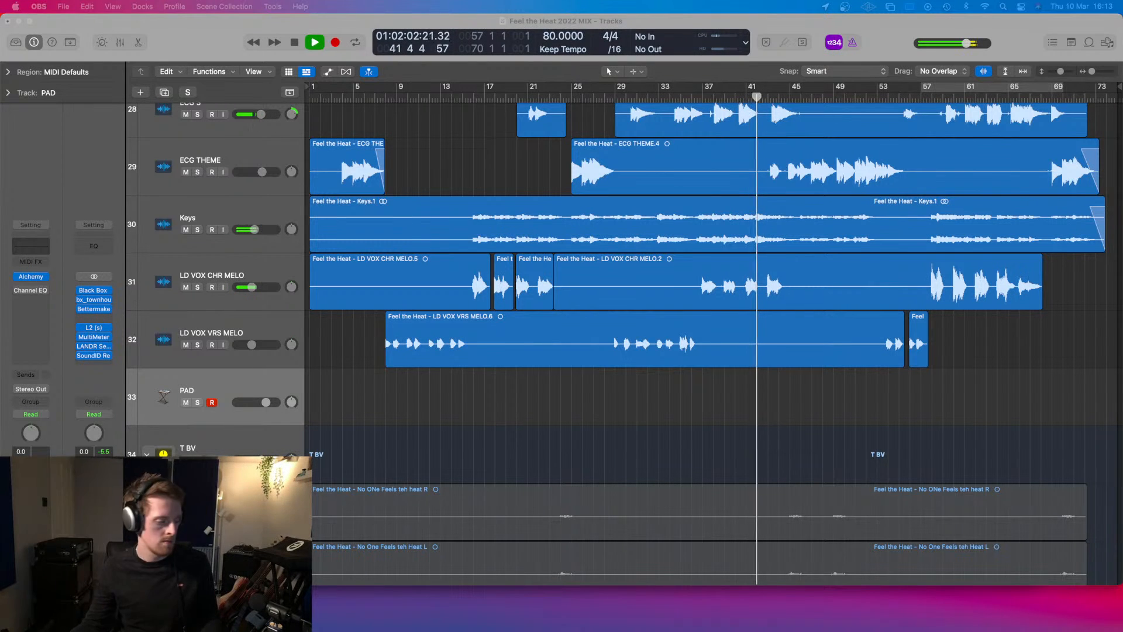
- Listen on while viewing the guitar, vocal and PAD tracks, and stop playback in bar 44
scroll(706, 308, "up", 6)
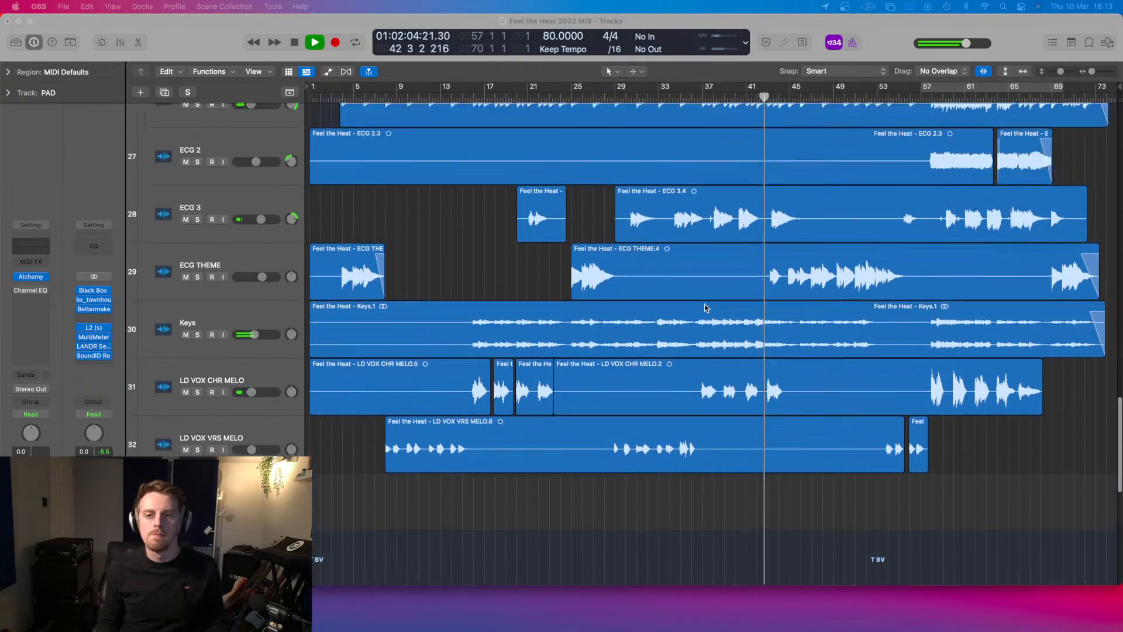
scroll(673, 365, "down", 5)
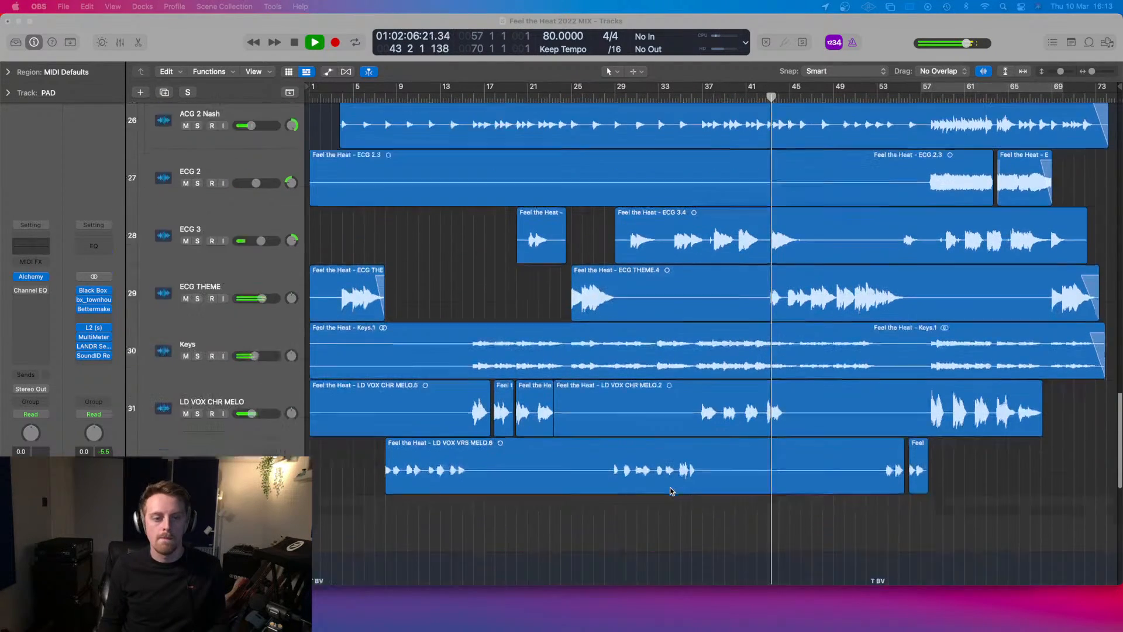
scroll(690, 404, "down", 4)
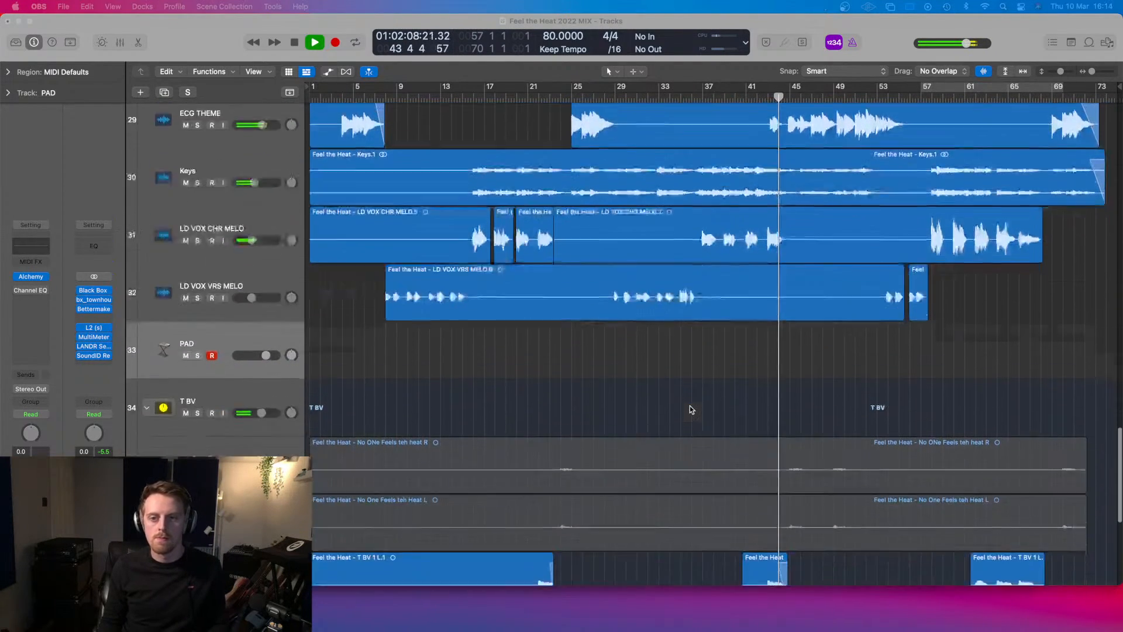
left_click(440, 348)
key("space")
- Examine the backing vocal regions and the empty PAD track alongside the guitar theme, keys and lead vocal tracks
scroll(441, 348, "down", 5)
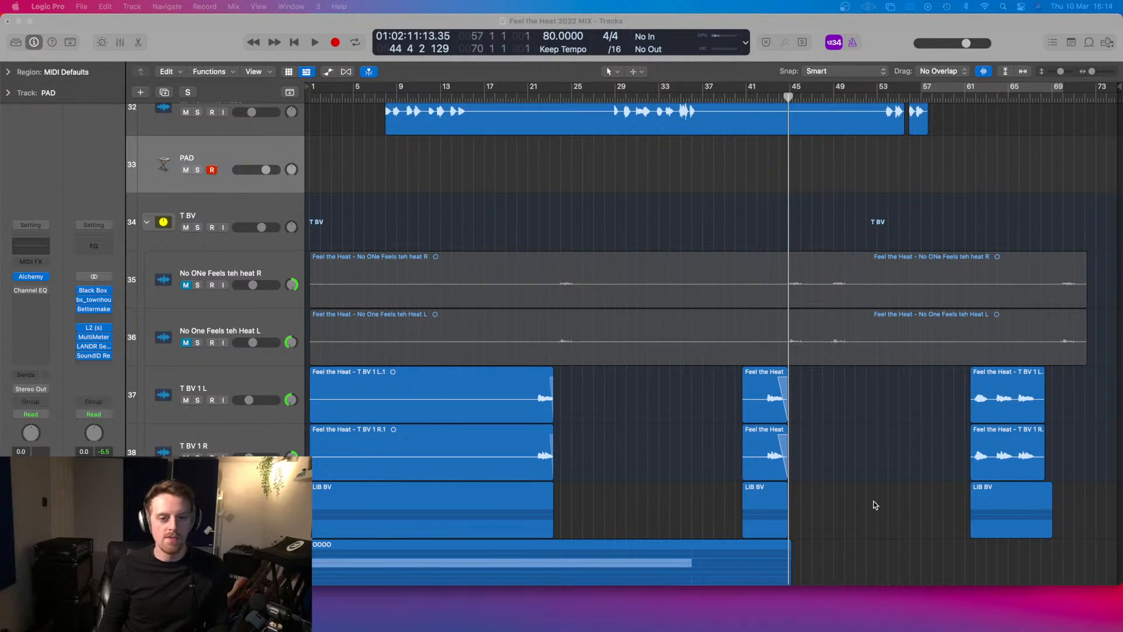
scroll(671, 360, "down", 5)
scroll(671, 359, "up", 3)
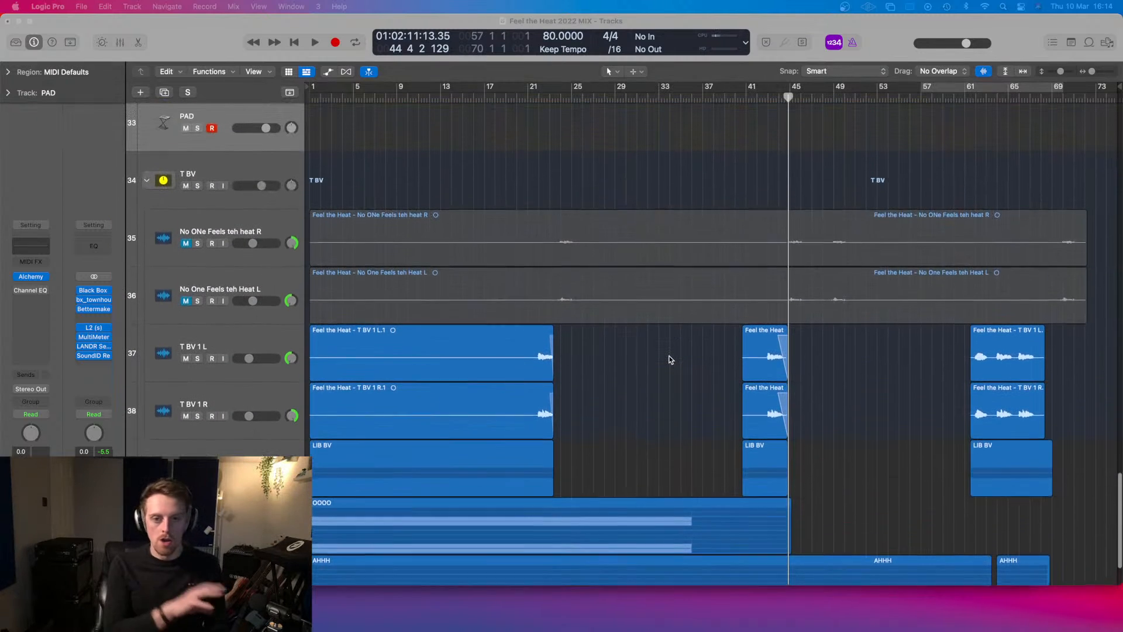
scroll(671, 359, "up", 6)
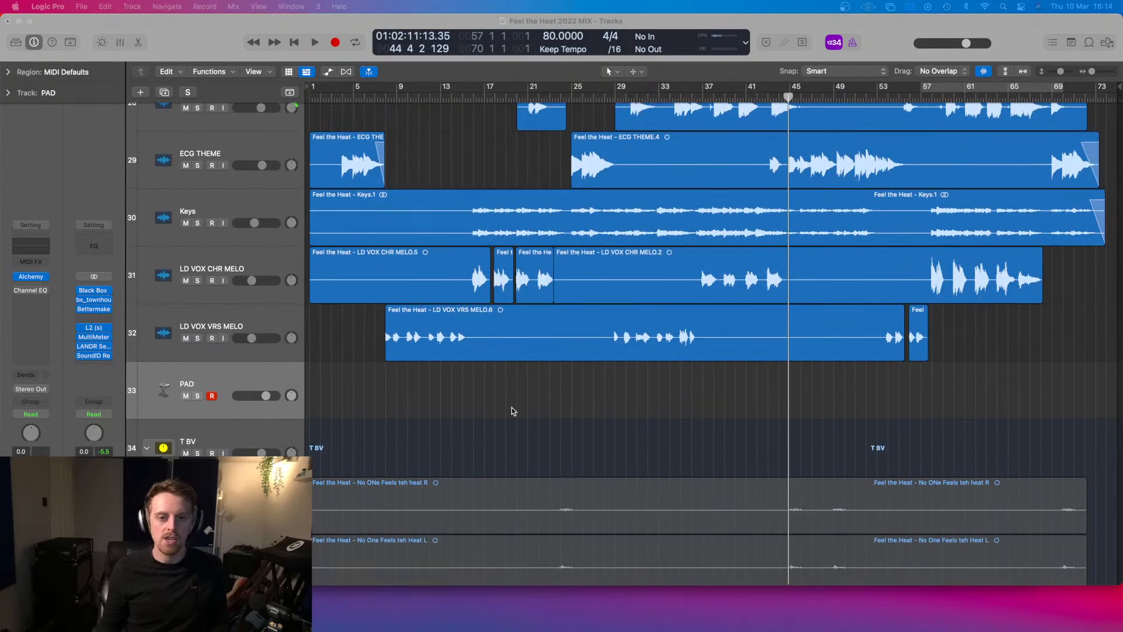
scroll(503, 407, "down", 2)
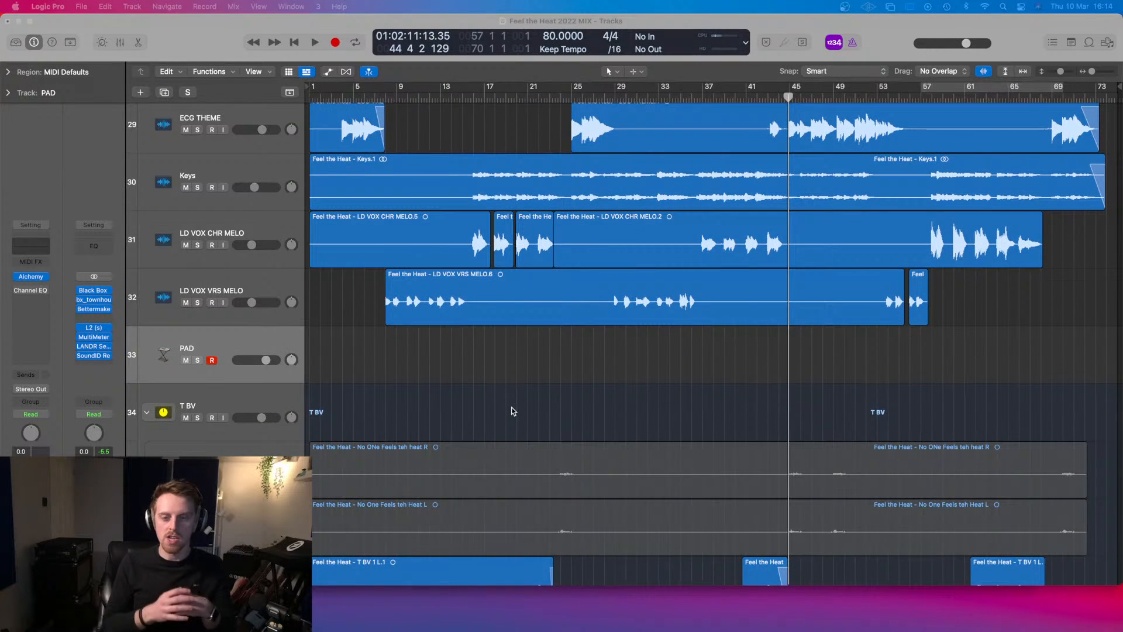
scroll(512, 411, "up", 4)
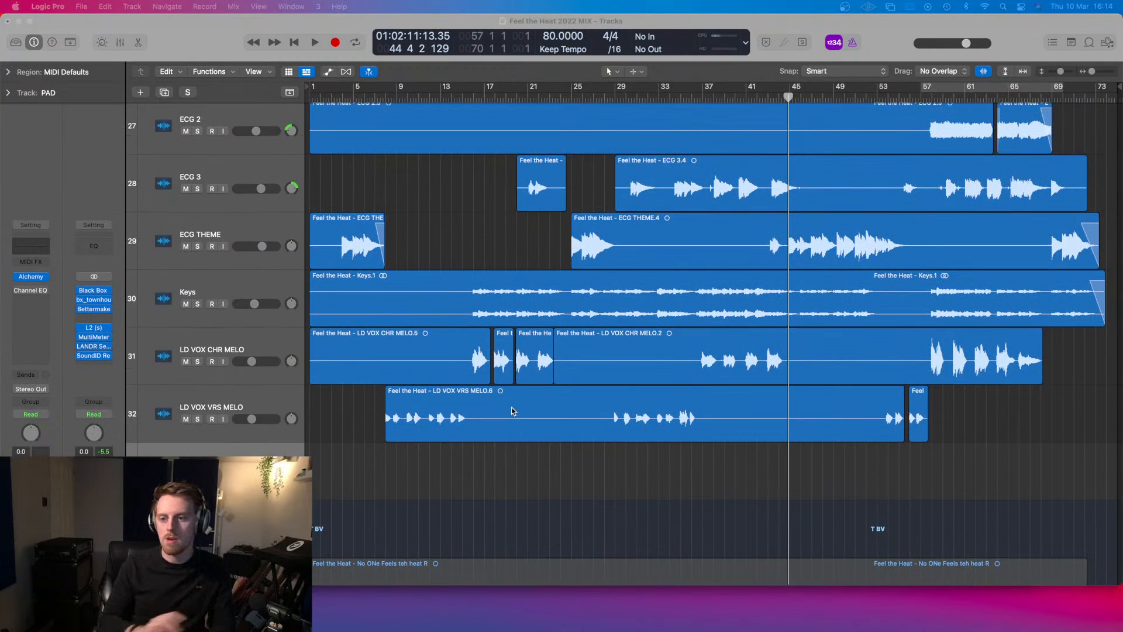
scroll(512, 411, "down", 5)
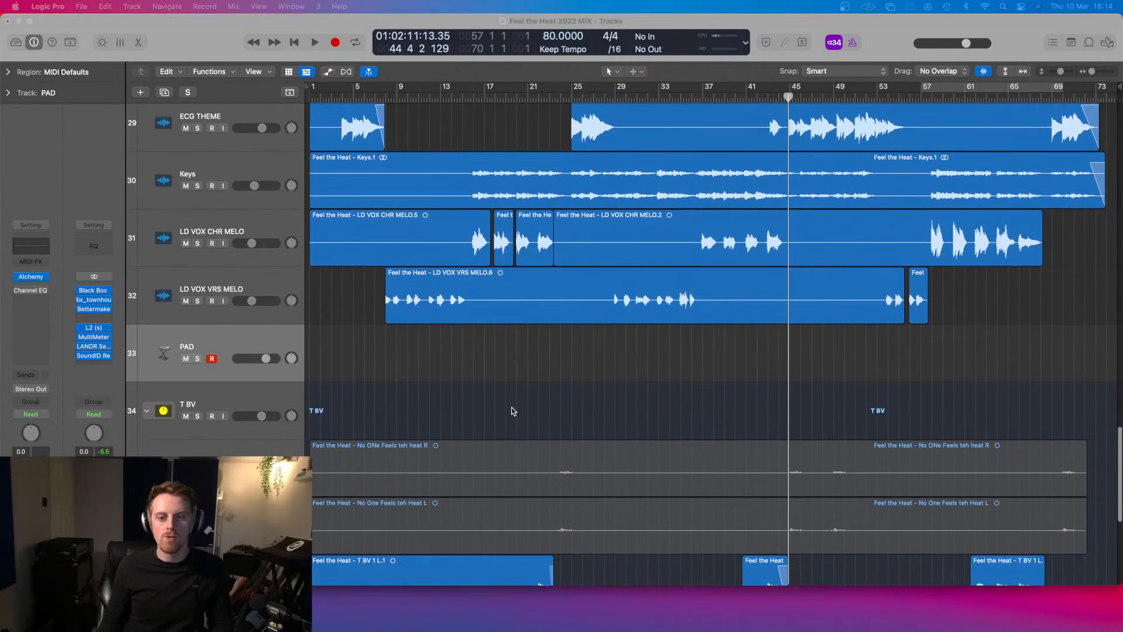
scroll(512, 411, "up", 2)
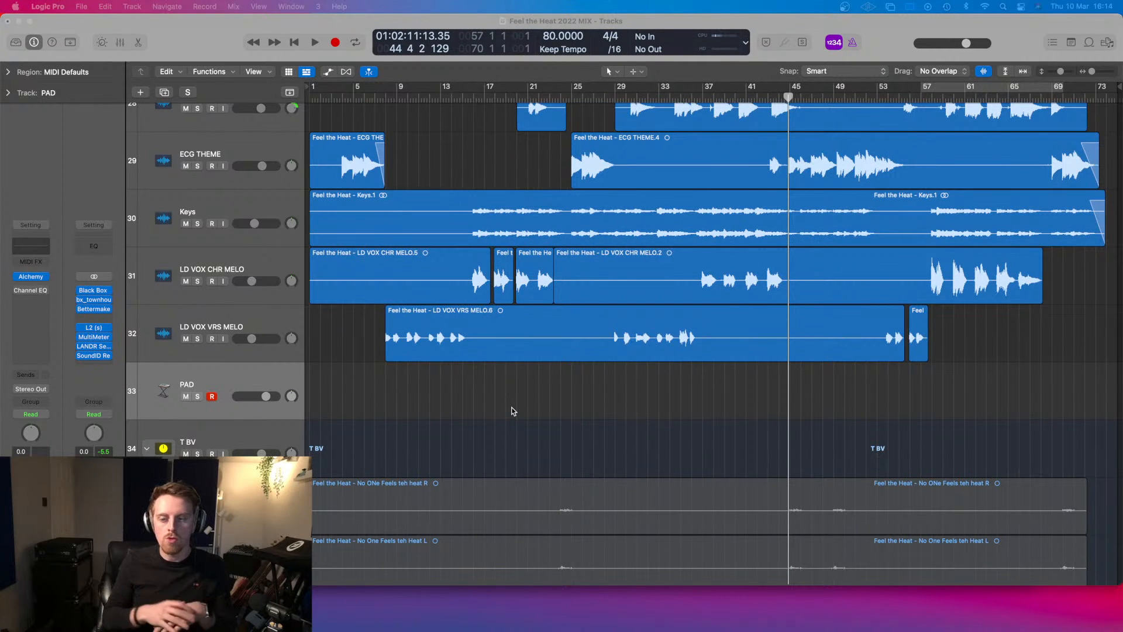
scroll(514, 411, "down", 3)
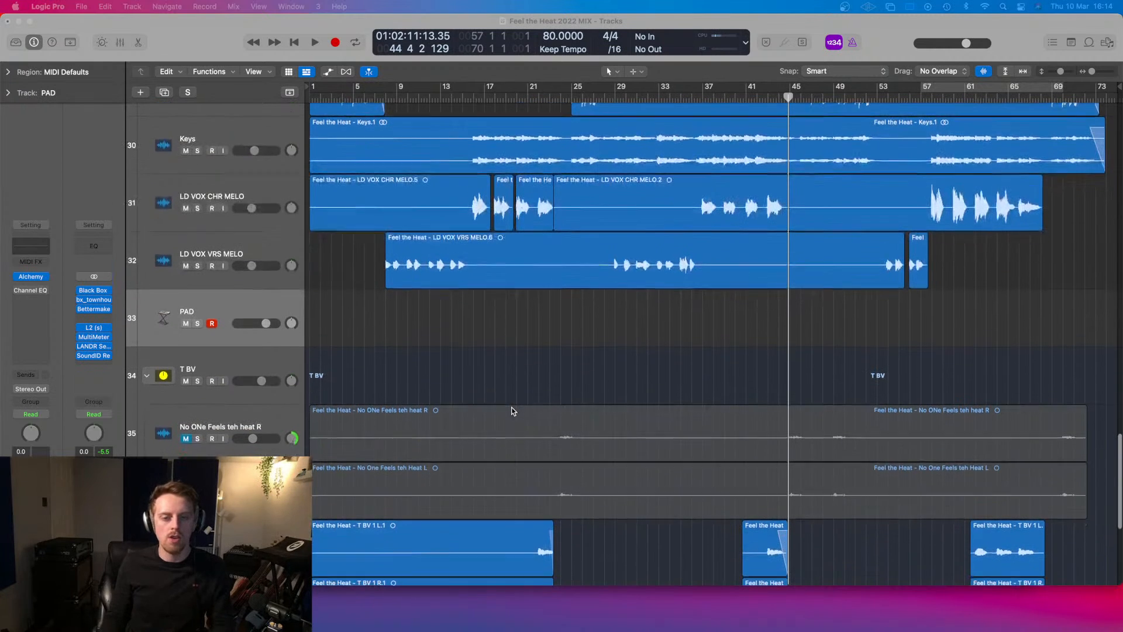
- Return the playhead to bar 1 and record a MIDI part on the PAD track up to the start of bar 29
left_click_drag(790, 97, 306, 151)
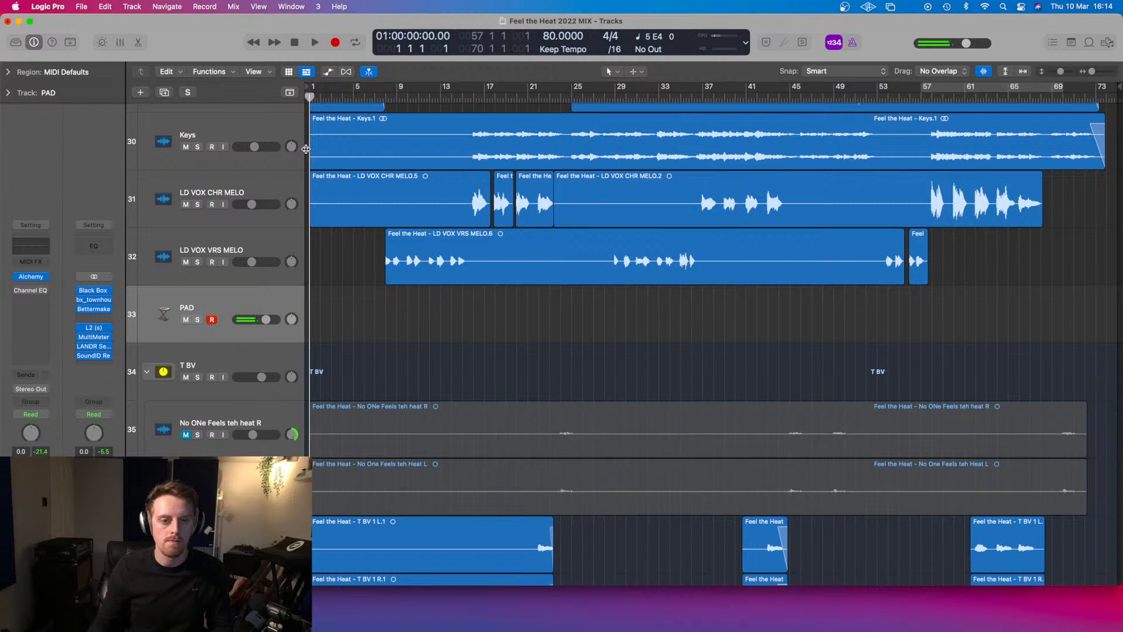
scroll(455, 346, "down", 2)
scroll(454, 349, "up", 3)
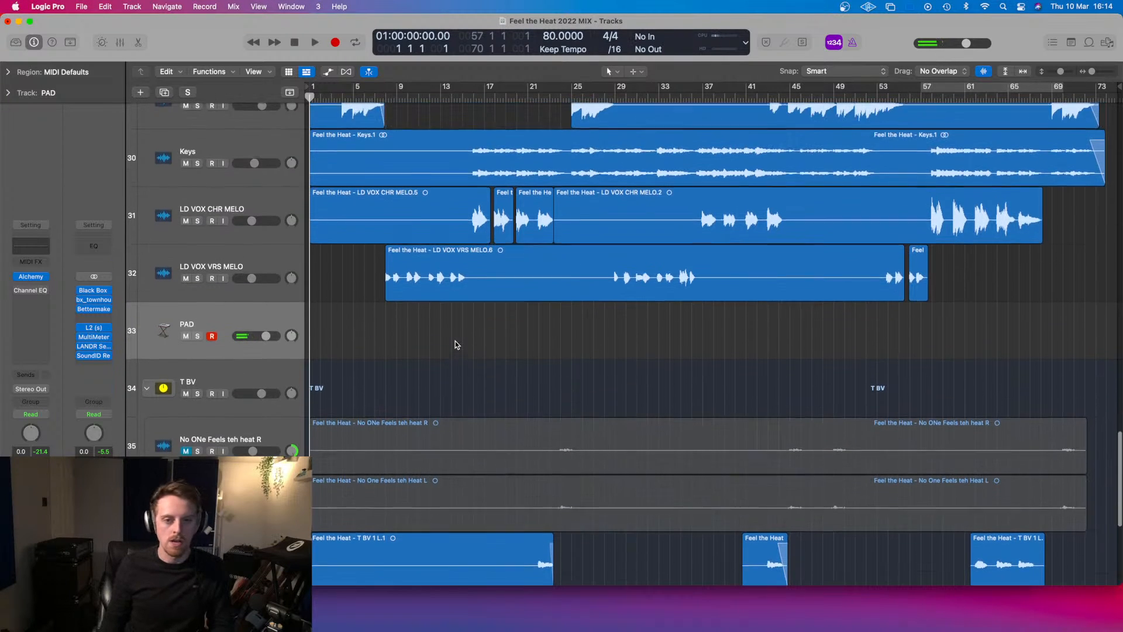
scroll(460, 371, "up", 3)
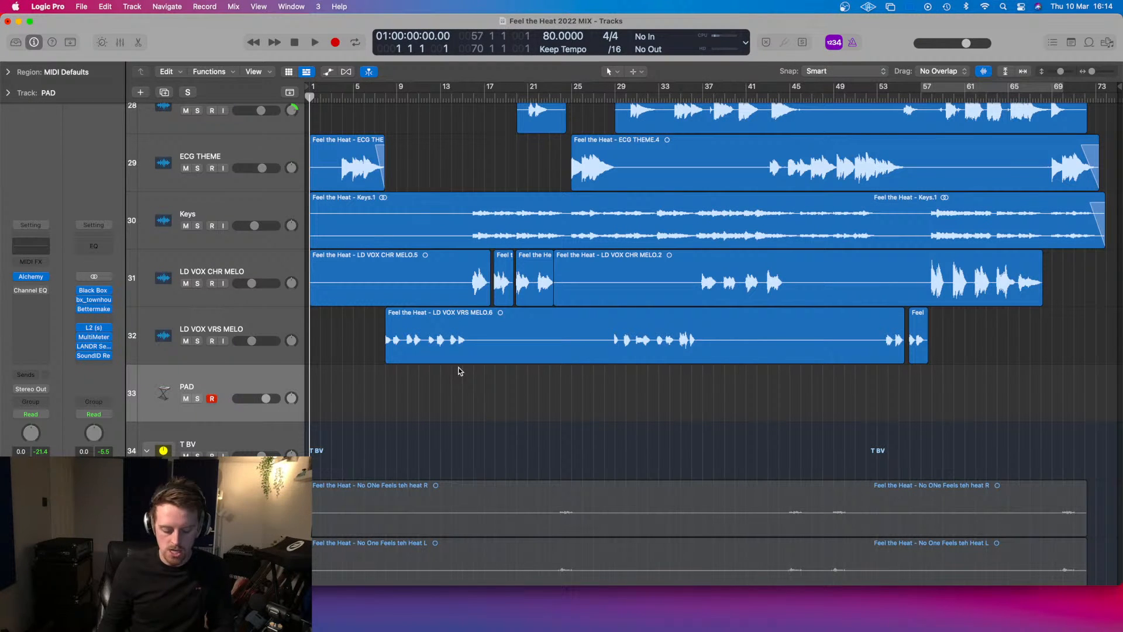
key("r")
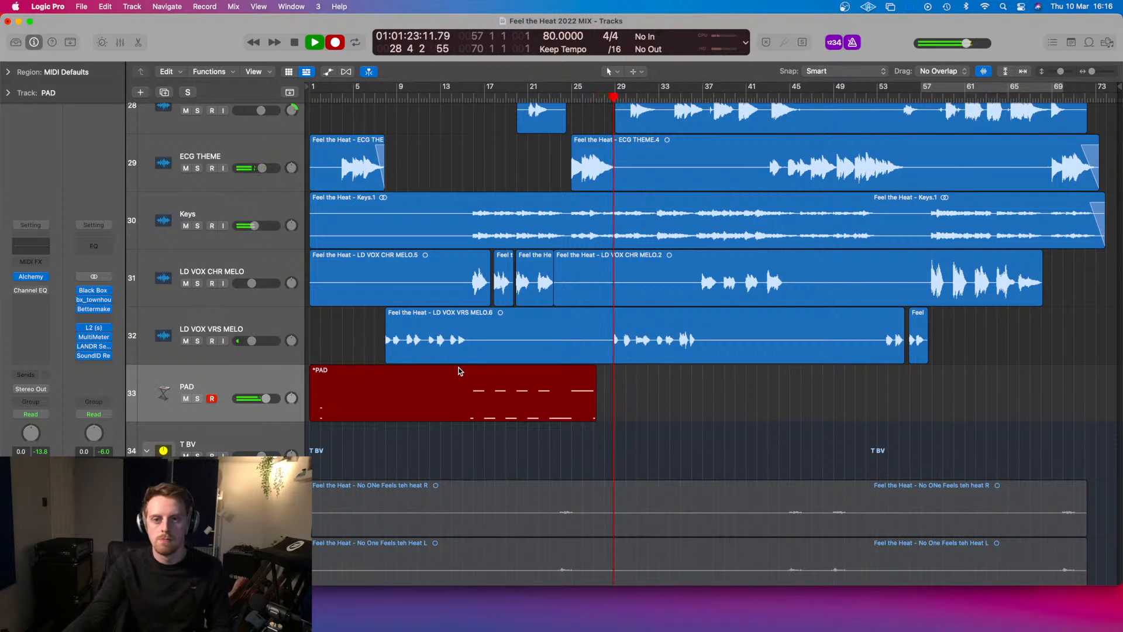
key("space")
- Move the playhead back to the start of bar 4
scroll(566, 474, "down", 4)
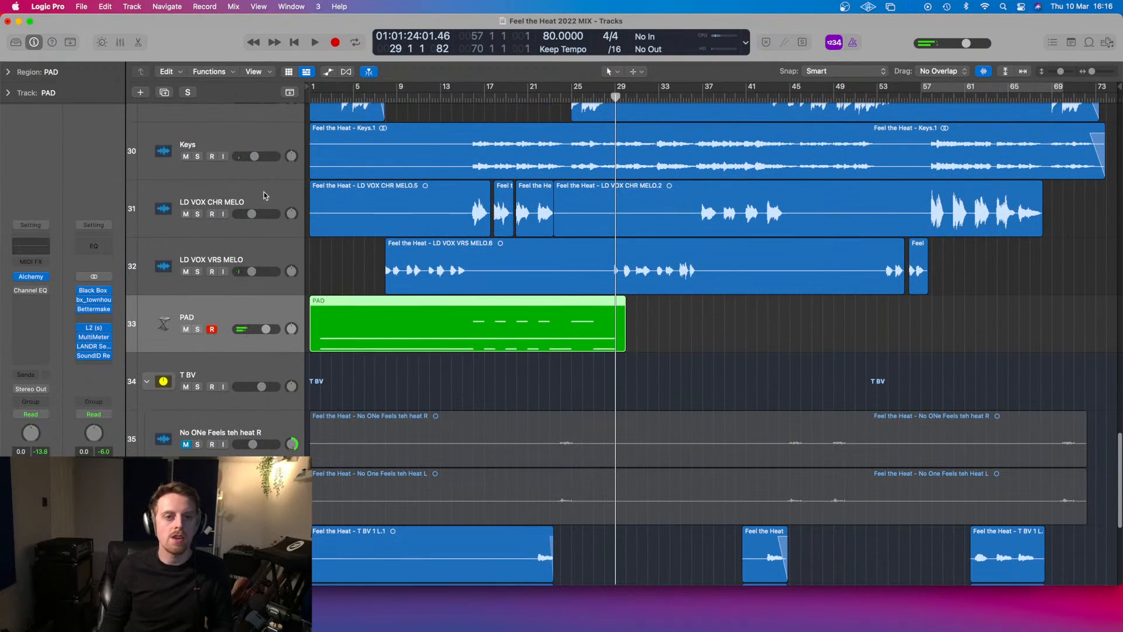
scroll(229, 173, "up", 3)
scroll(281, 234, "down", 2)
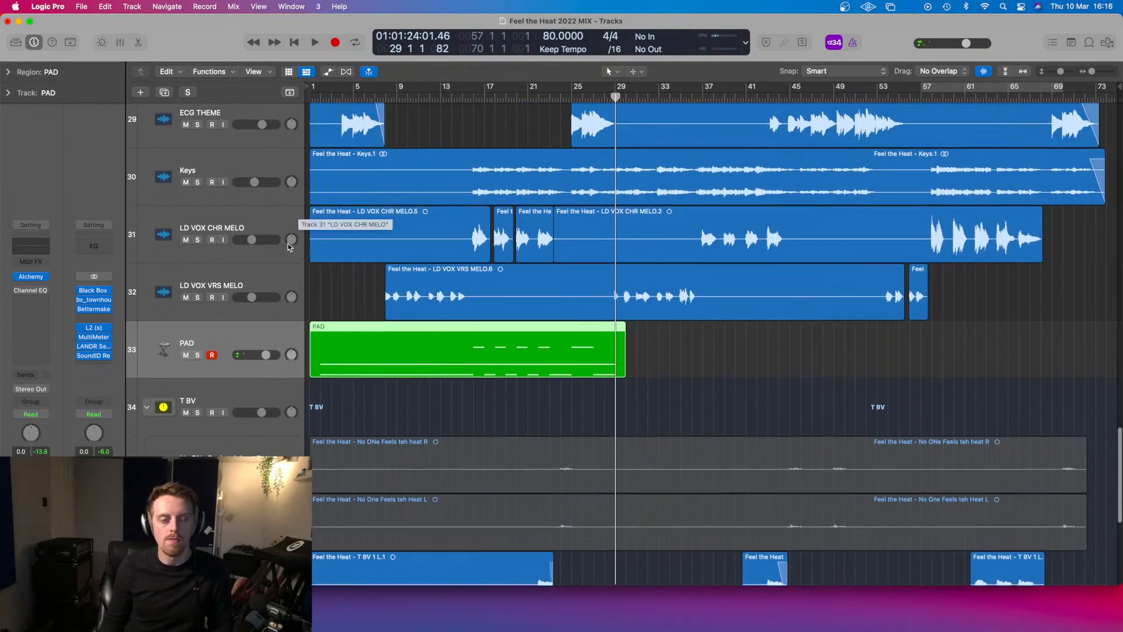
scroll(289, 246, "up", 3)
left_click(335, 96)
left_click(342, 97)
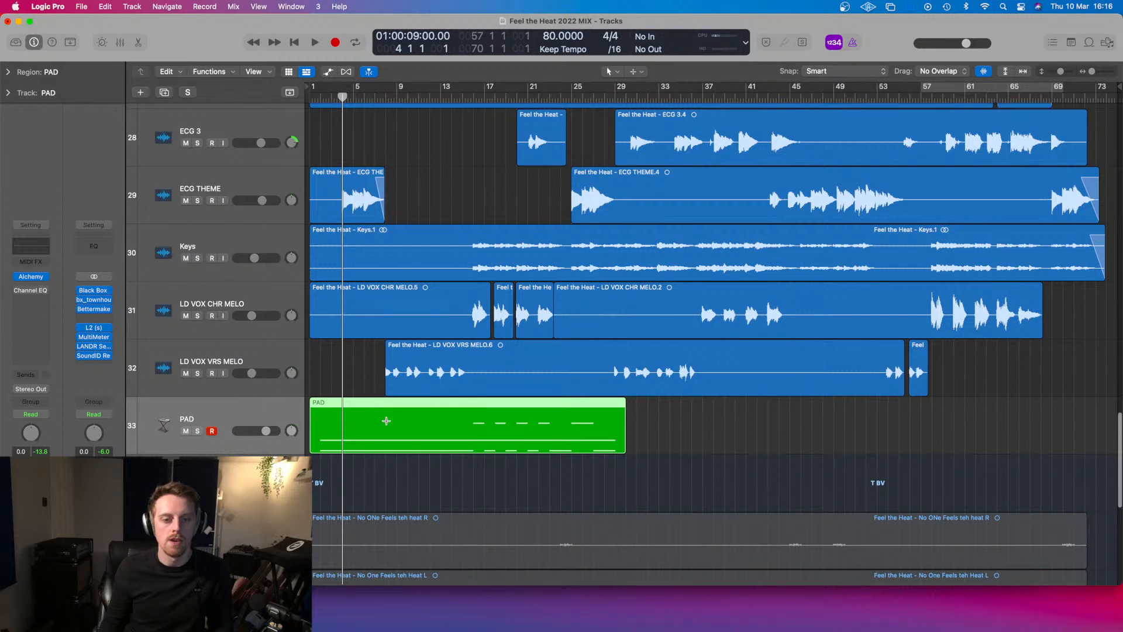
- Split the PAD region at bar 8, splitting the notes that cross that point, and delete the part before it
left_click(384, 417, "super")
key("super+t")
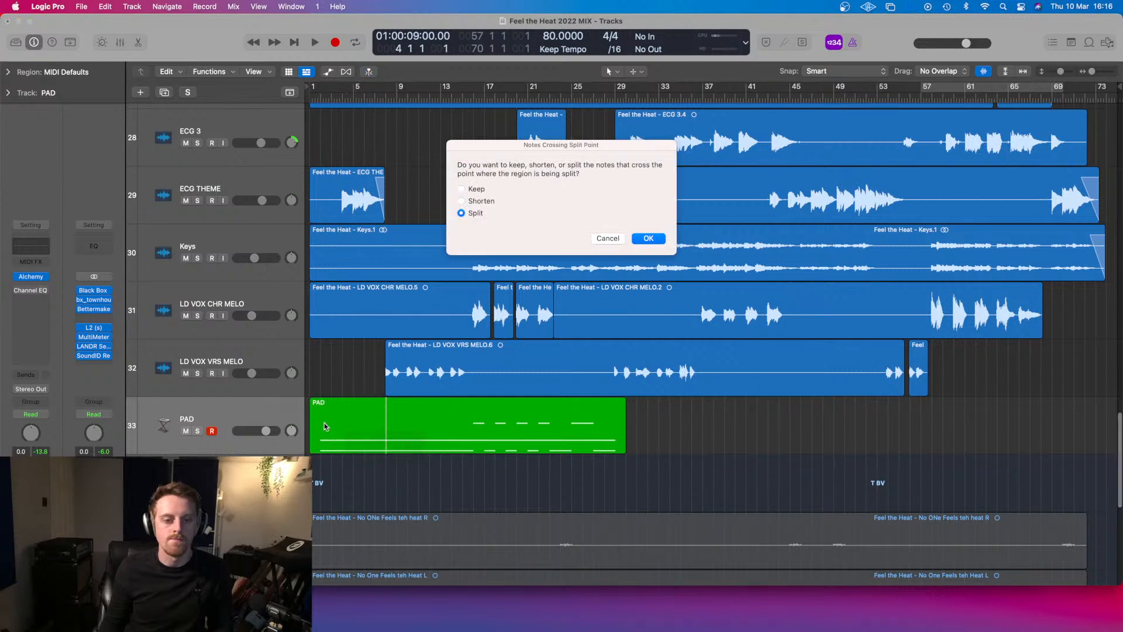
left_click(647, 238)
left_click(339, 450)
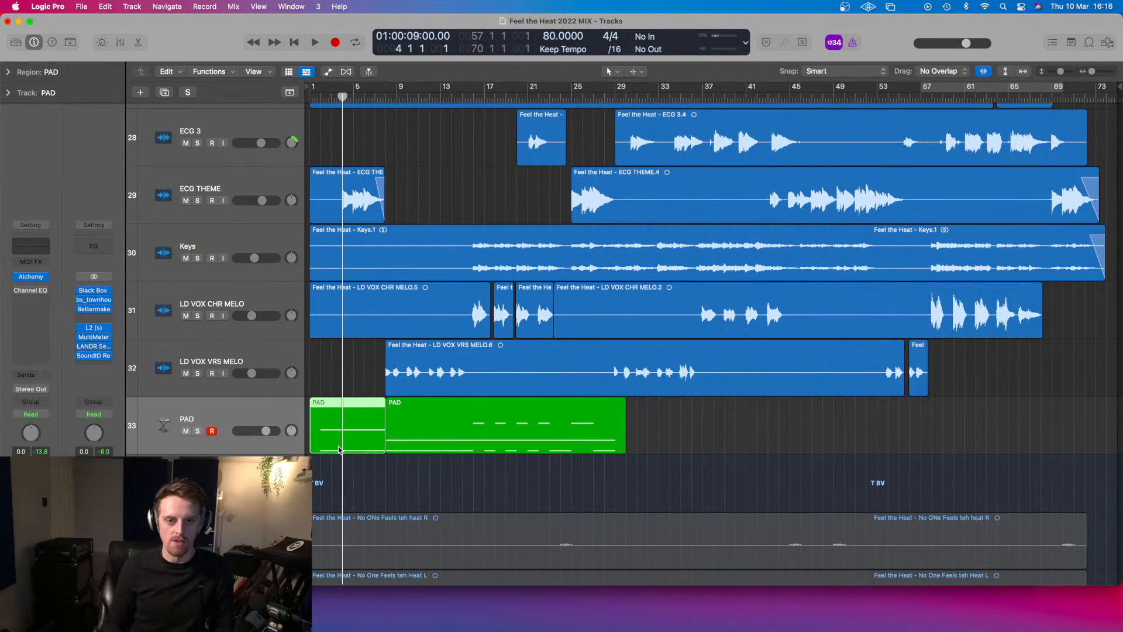
left_click(351, 379)
left_click(354, 408)
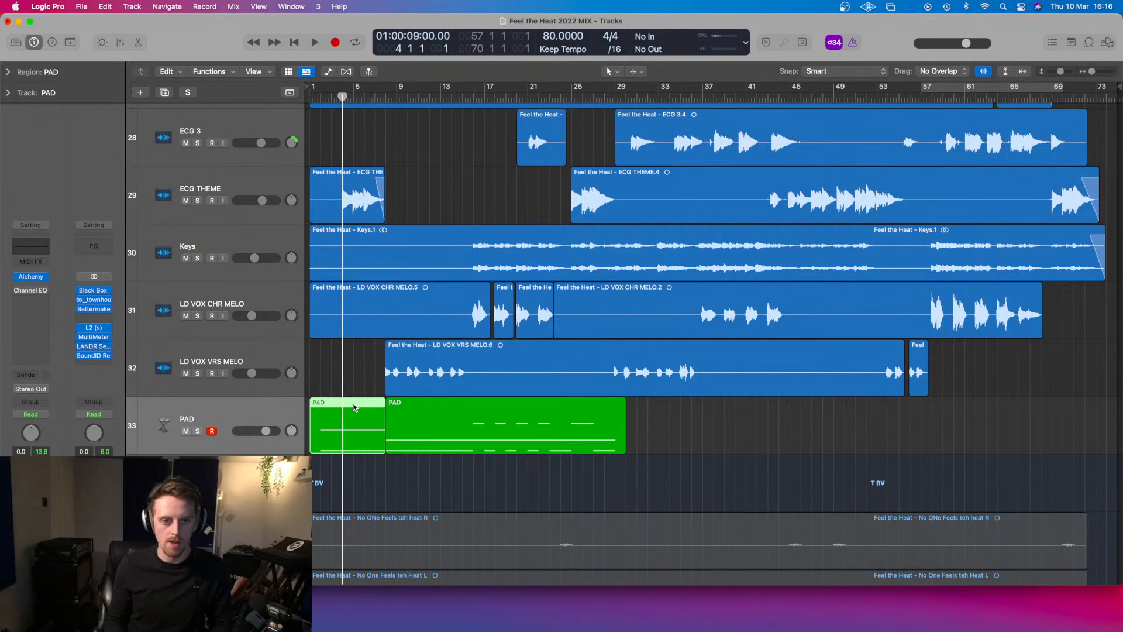
key("Delete")
- Move the playhead to bar 2 and record a new intro part on the PAD track up to bar 8
mouse_move(341, 99)
left_mouse_down()
mouse_move(311, 98)
mouse_move(331, 98)
left_mouse_up()
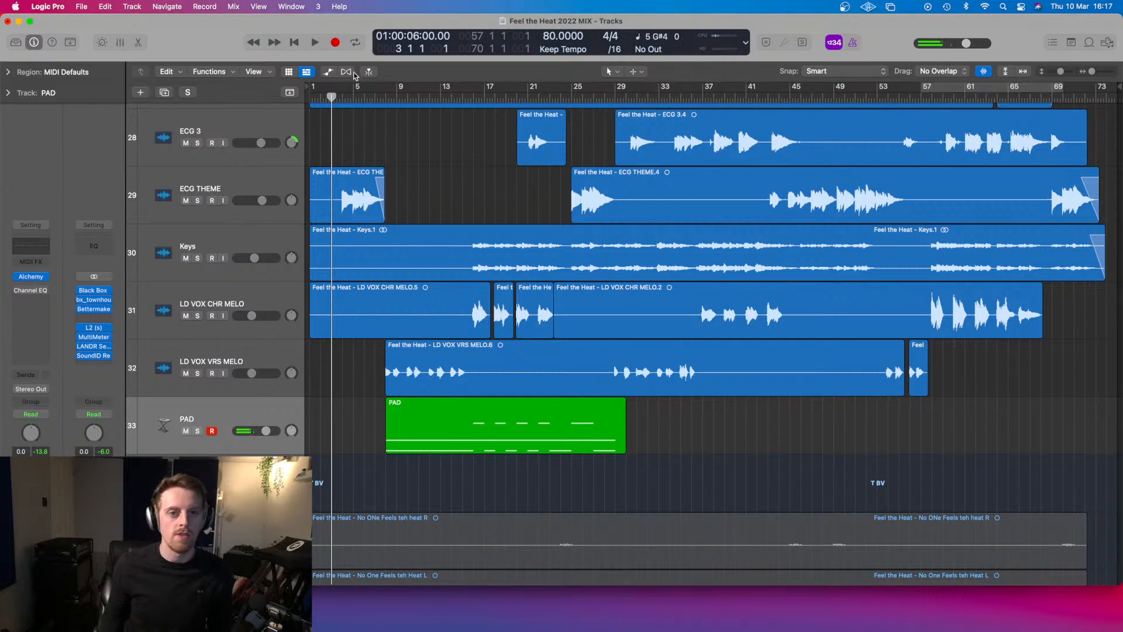
left_click_drag(326, 98, 301, 101)
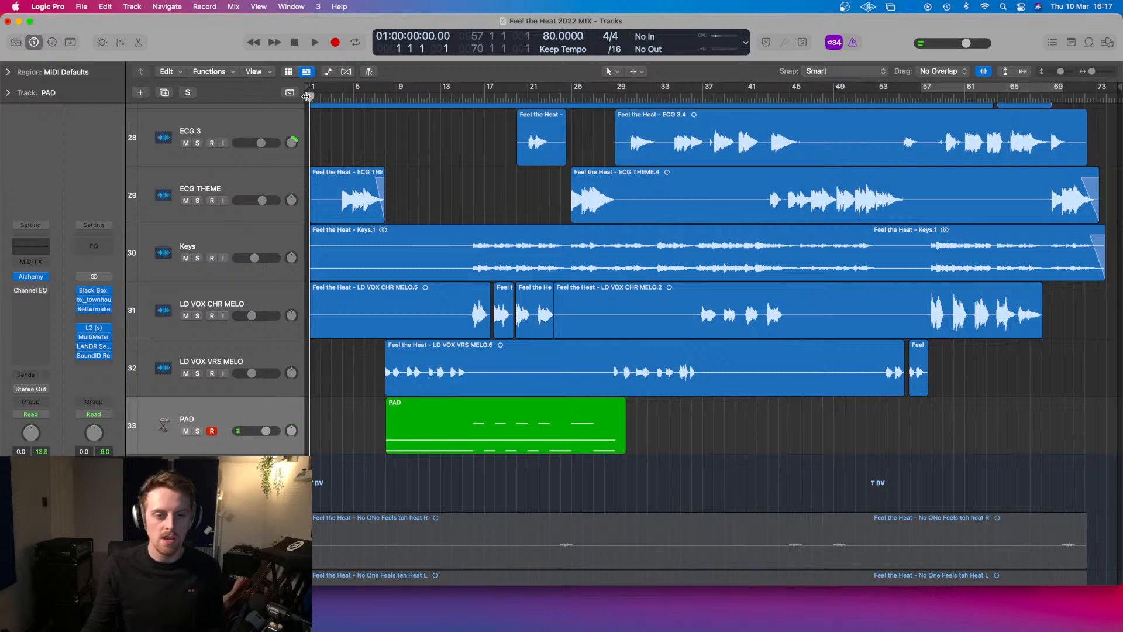
left_click_drag(311, 97, 321, 97)
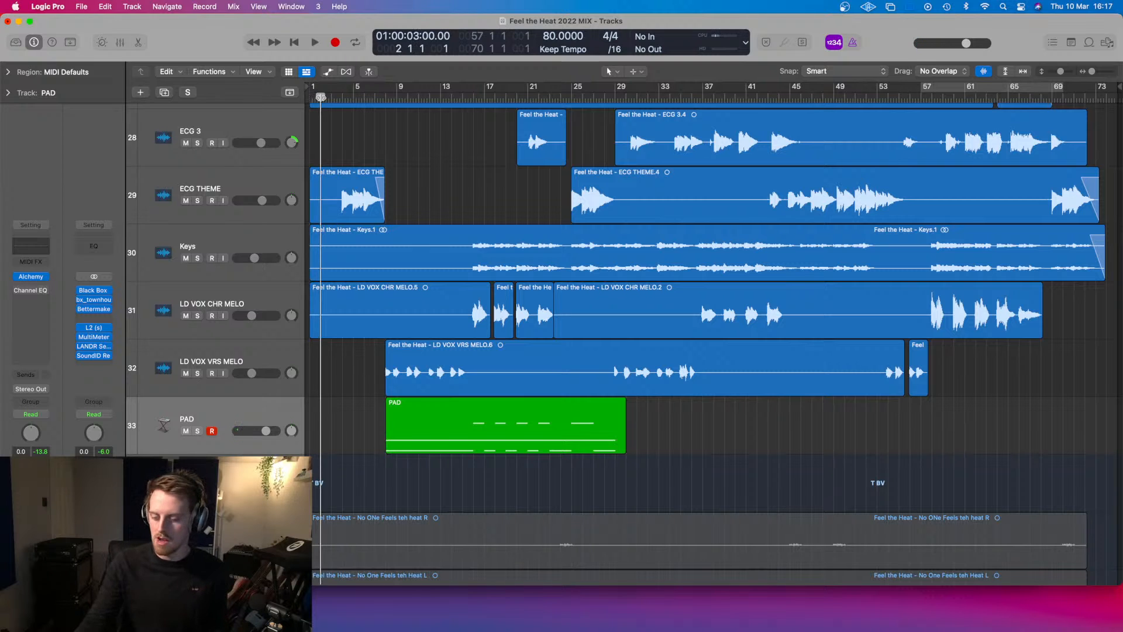
key("r")
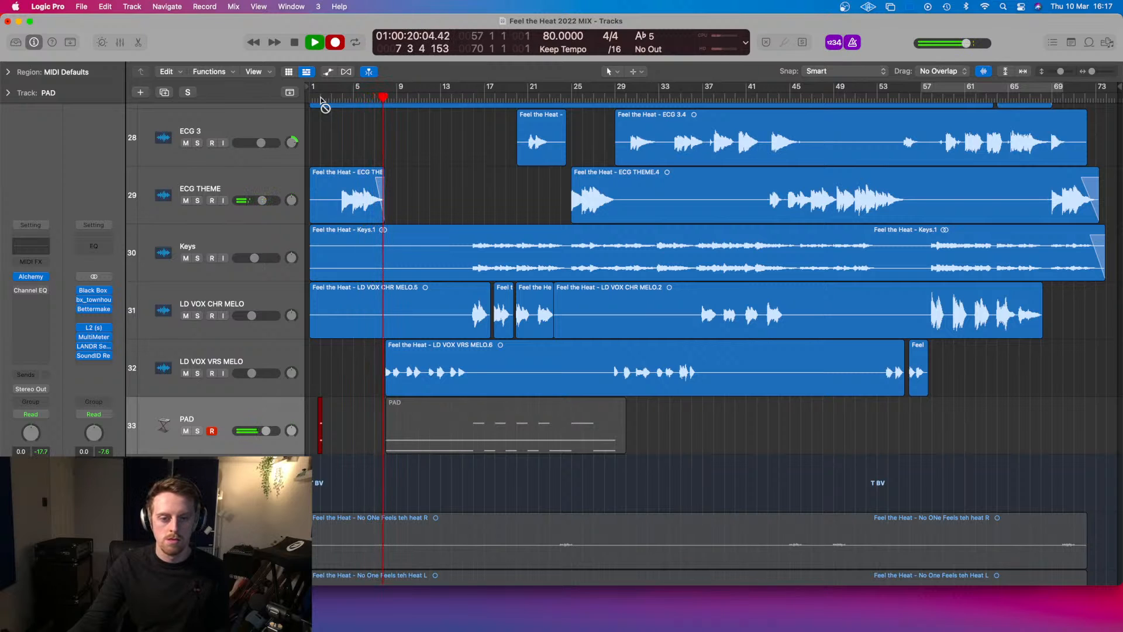
key("space")
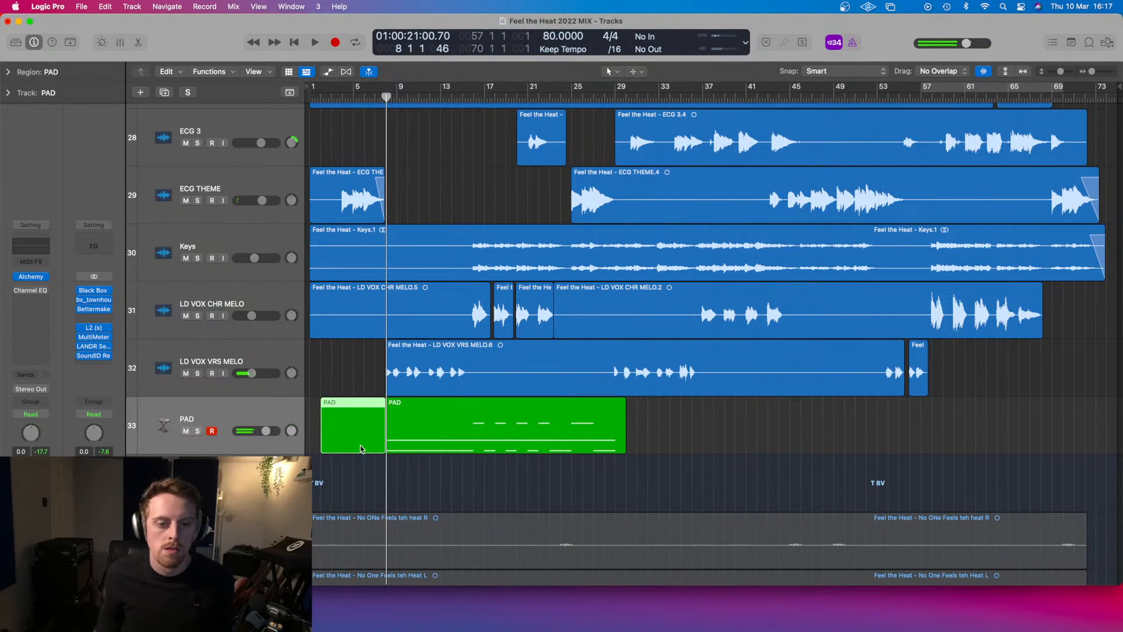
- Quantize both notes of the intro PAD region to 1/16 notes in the Piano Roll and close the editor
left_click(393, 519)
left_click(355, 444)
scroll(354, 444, "up", 5)
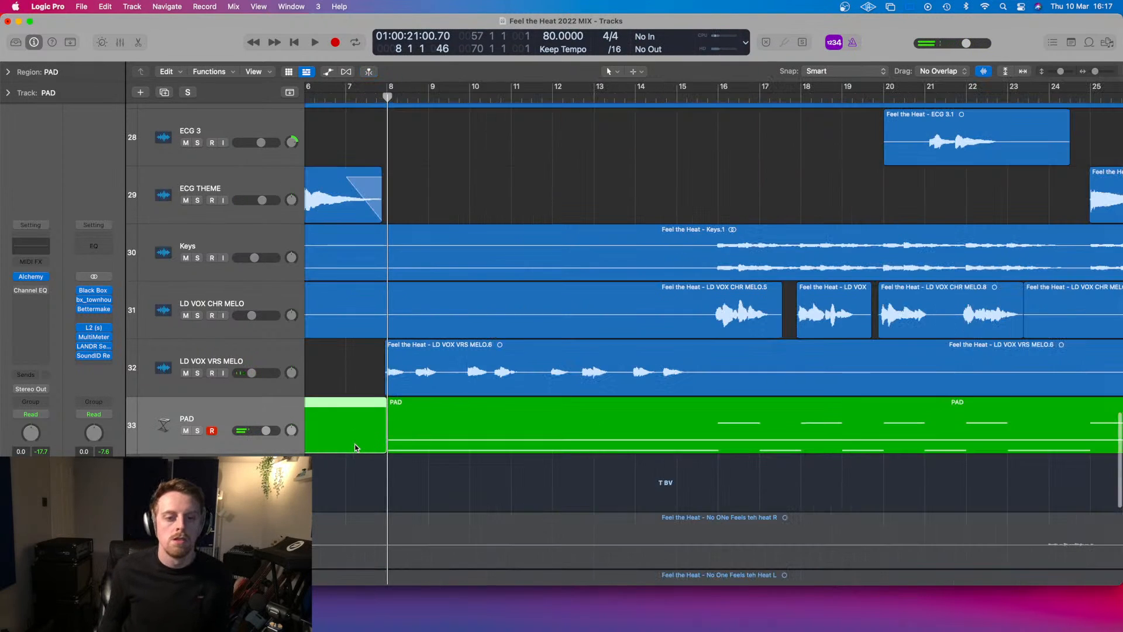
double_click(497, 435)
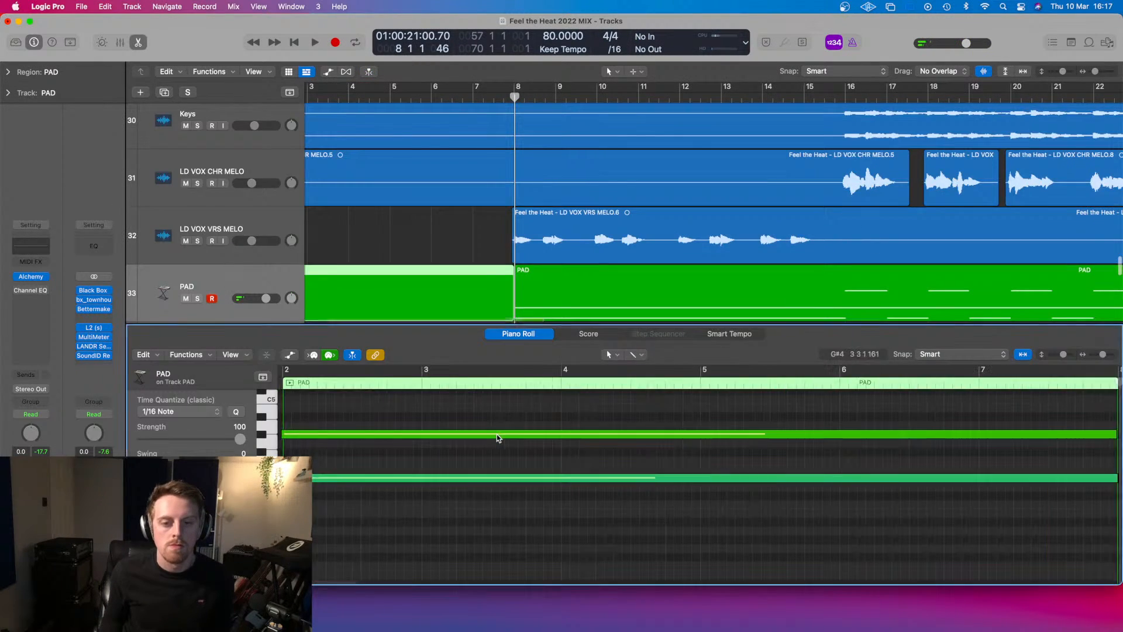
scroll(490, 474, "down", 6)
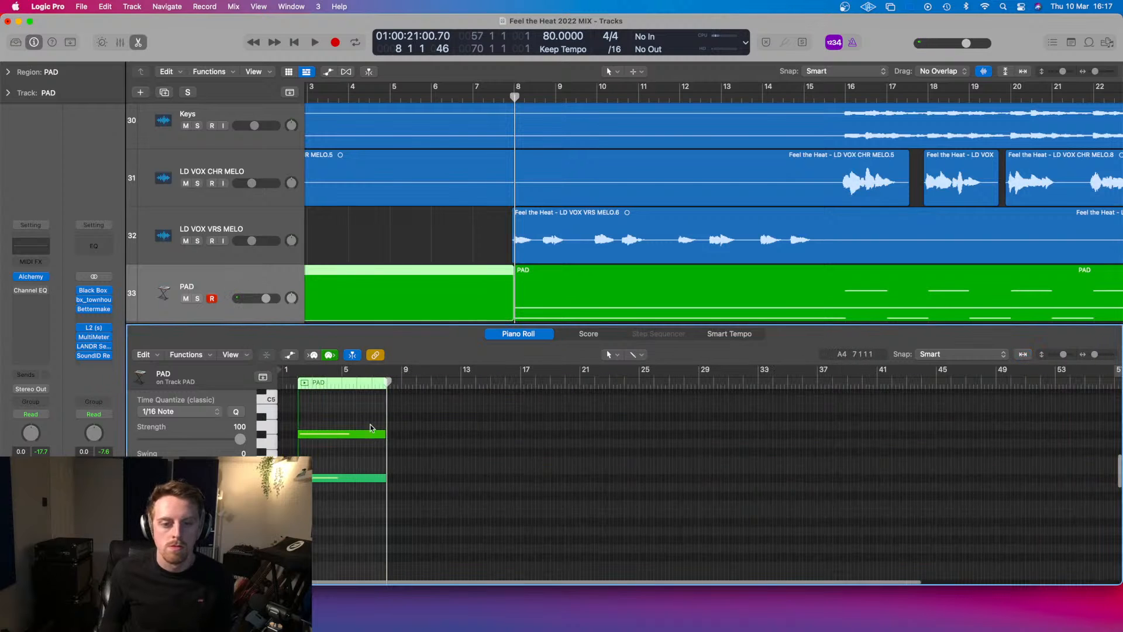
scroll(364, 418, "up", 8)
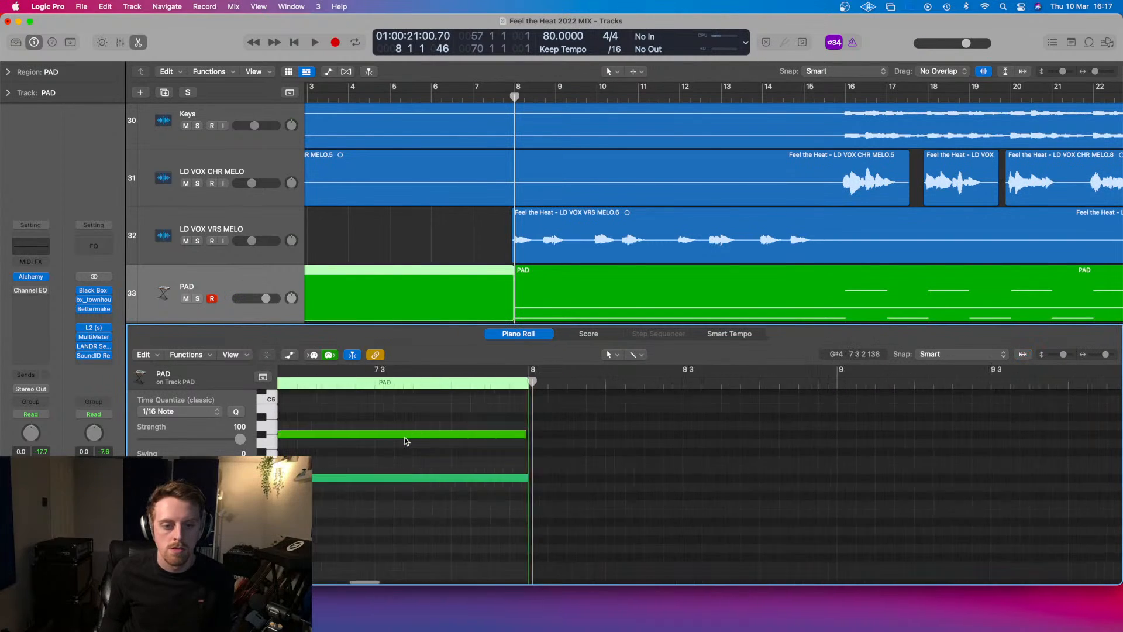
scroll(406, 442, "left", 15)
scroll(433, 449, "right", 5)
left_click_drag(720, 549, 715, 423)
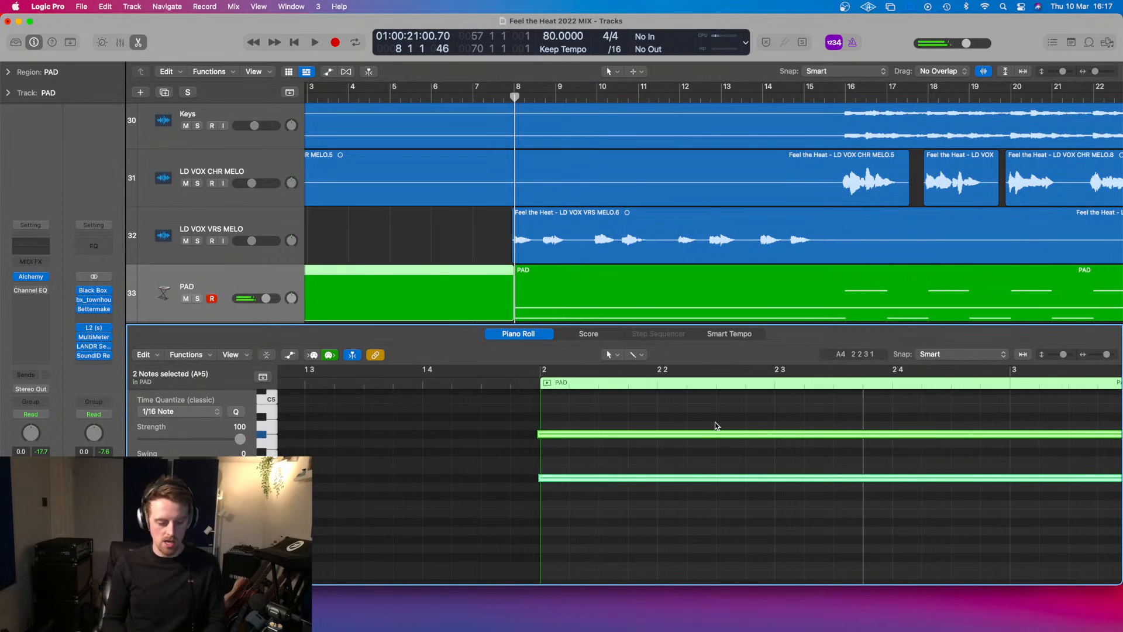
left_click(476, 474)
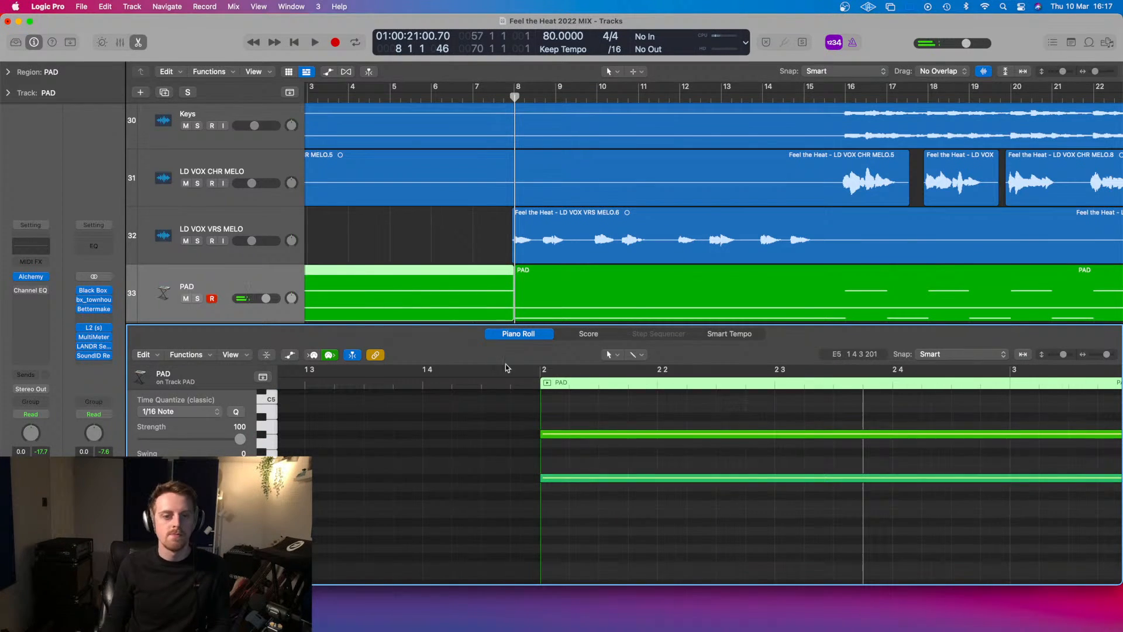
key("p")
right_click(485, 352)
left_click(401, 322)
- Take the PAD track out of record-ready and copy its bar 8 region to start at bar 29
scroll(452, 343, "down", 5)
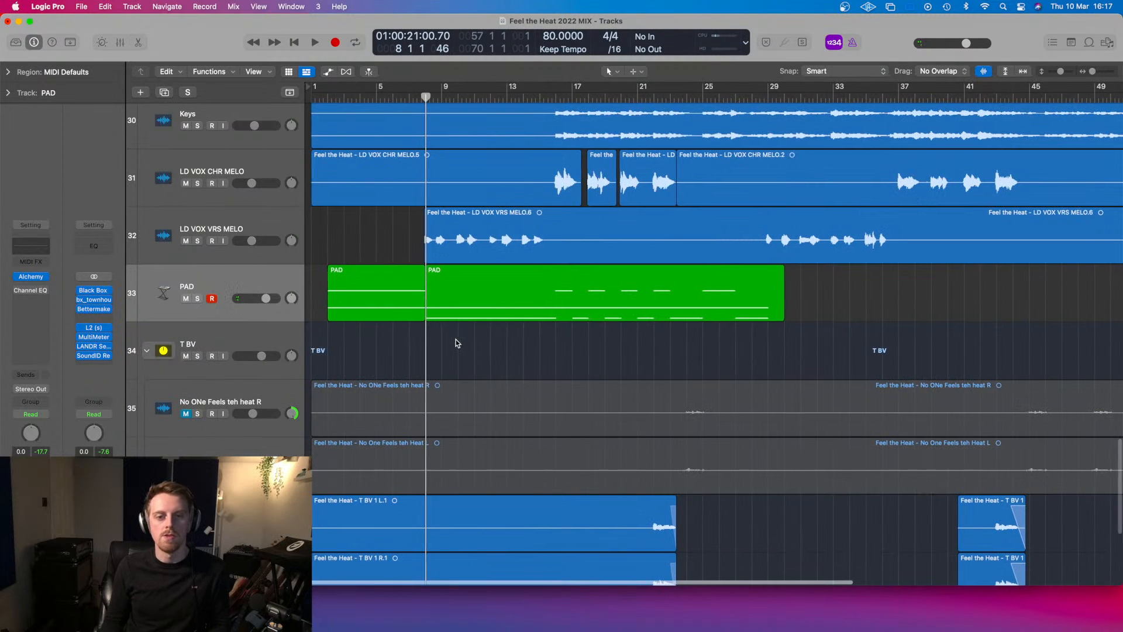
left_click(433, 281)
left_click(326, 98)
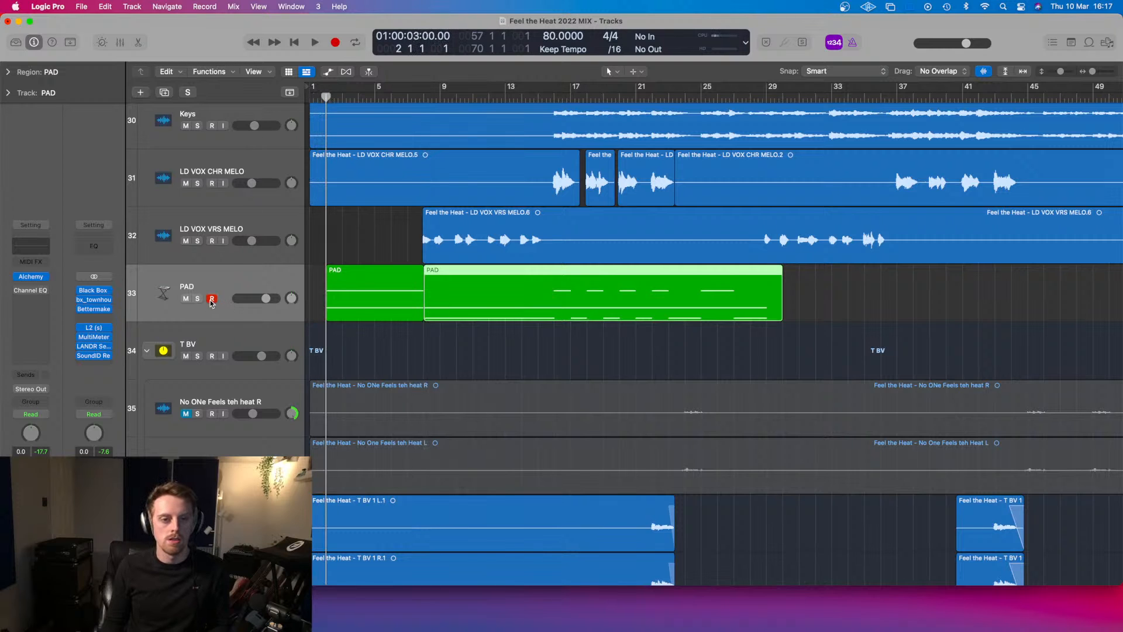
scroll(485, 301, "right", 6)
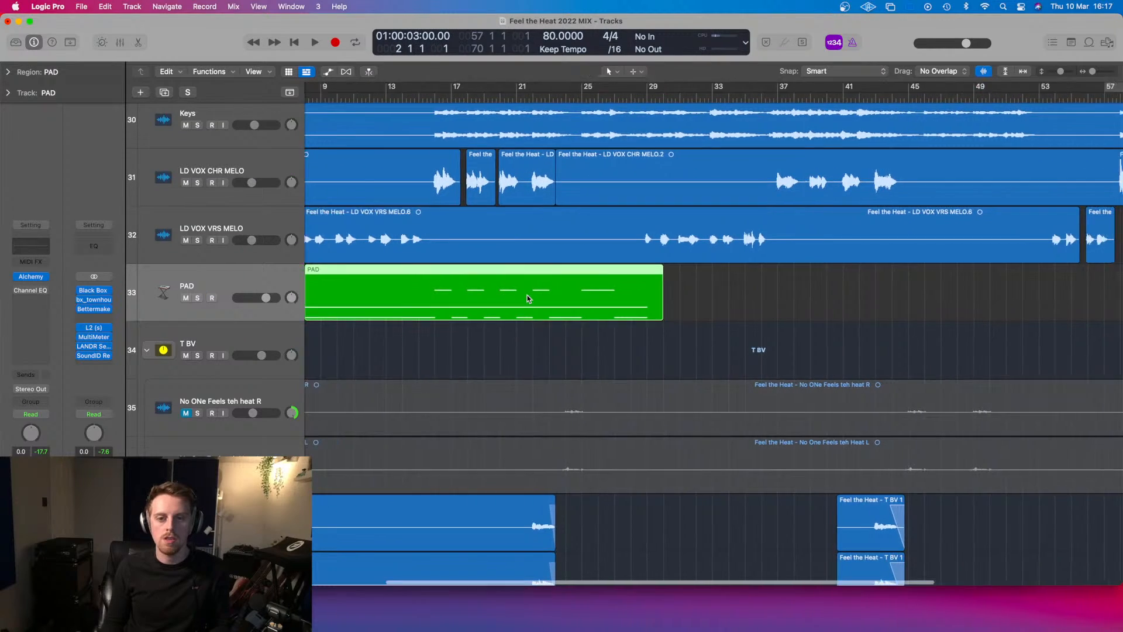
scroll(522, 300, "left", 2)
left_click_drag(454, 301, 755, 299)
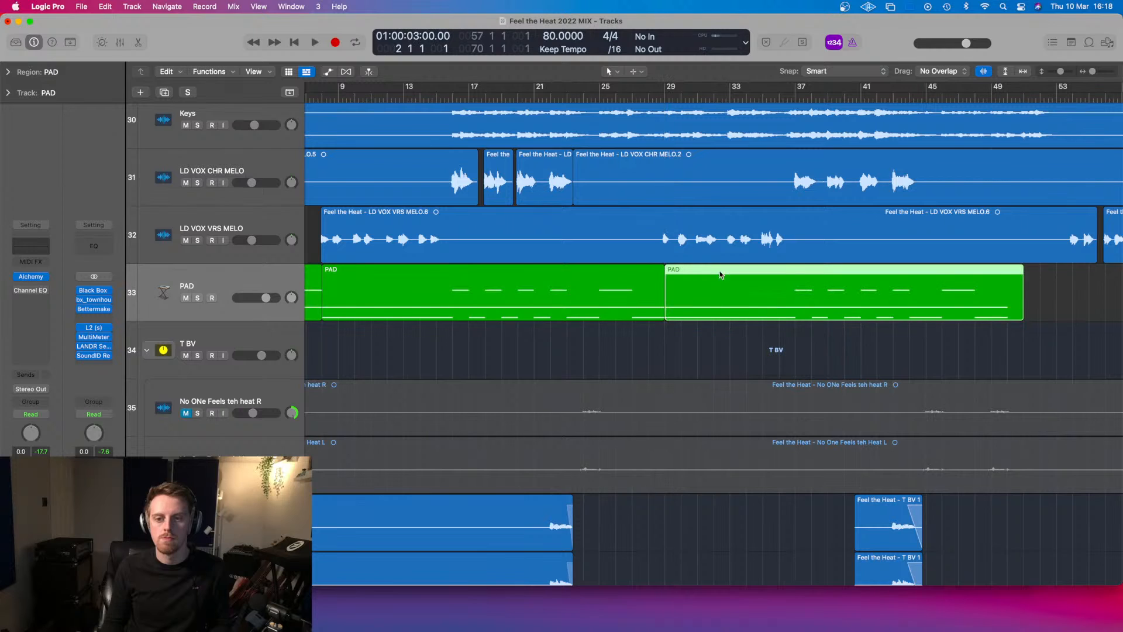
- Play the arrangement from about bar 26 across the join between the two PAD regions at bar 29
left_click(627, 97)
key("space")
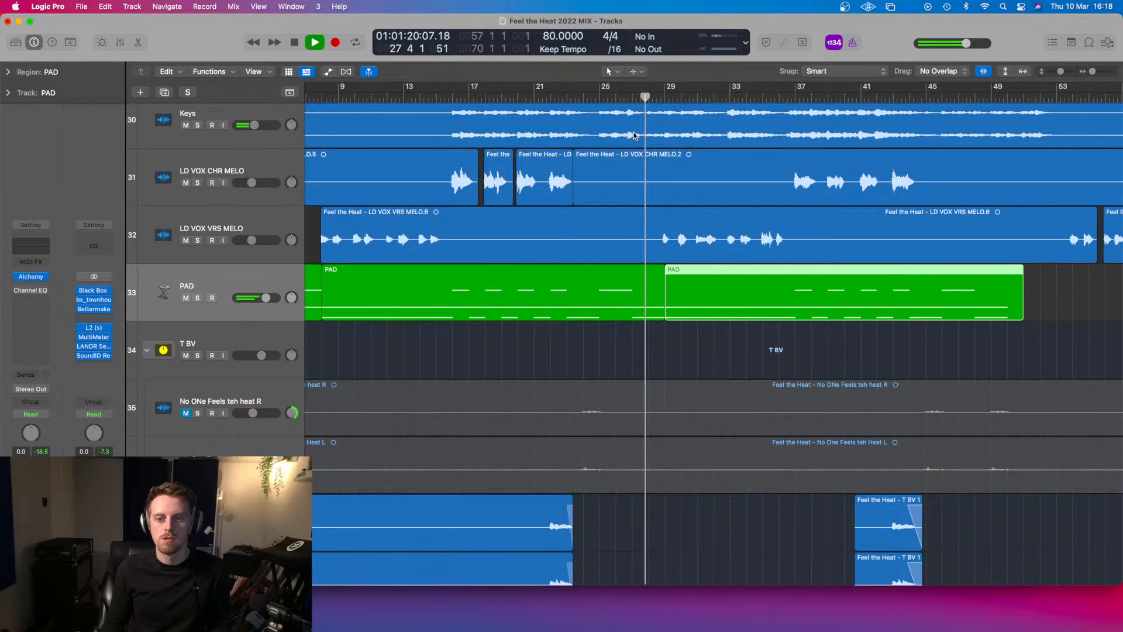
scroll(656, 371, "up", 2)
scroll(657, 370, "up", 5)
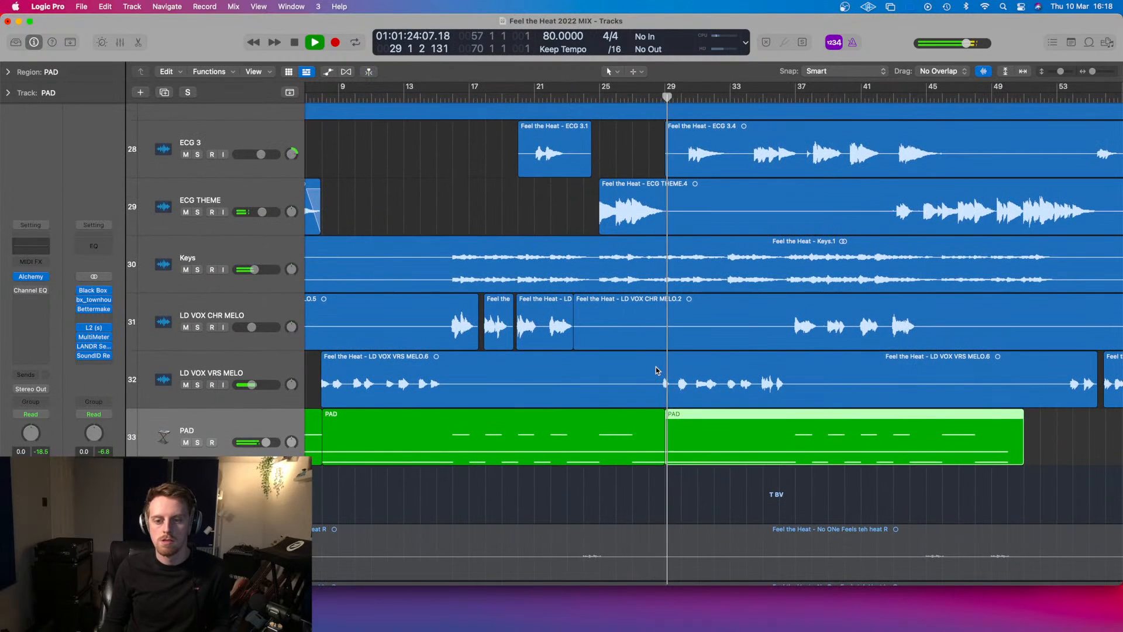
scroll(658, 374, "right", 2)
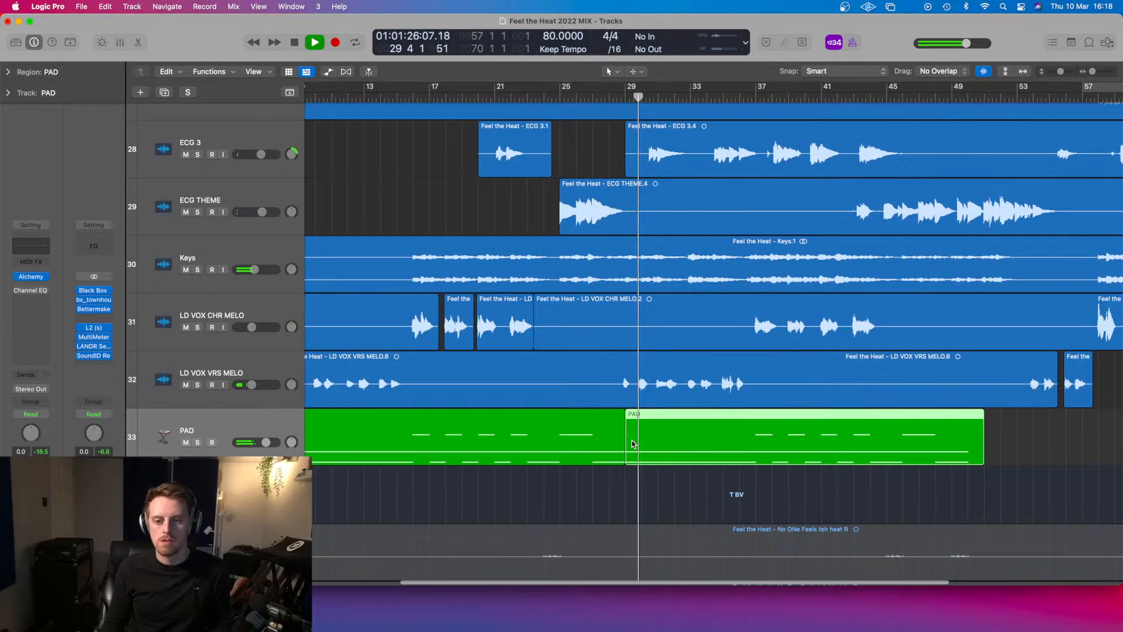
key("space")
- Join the PAD region before bar 29 and its copy after it into one region
left_click(607, 450)
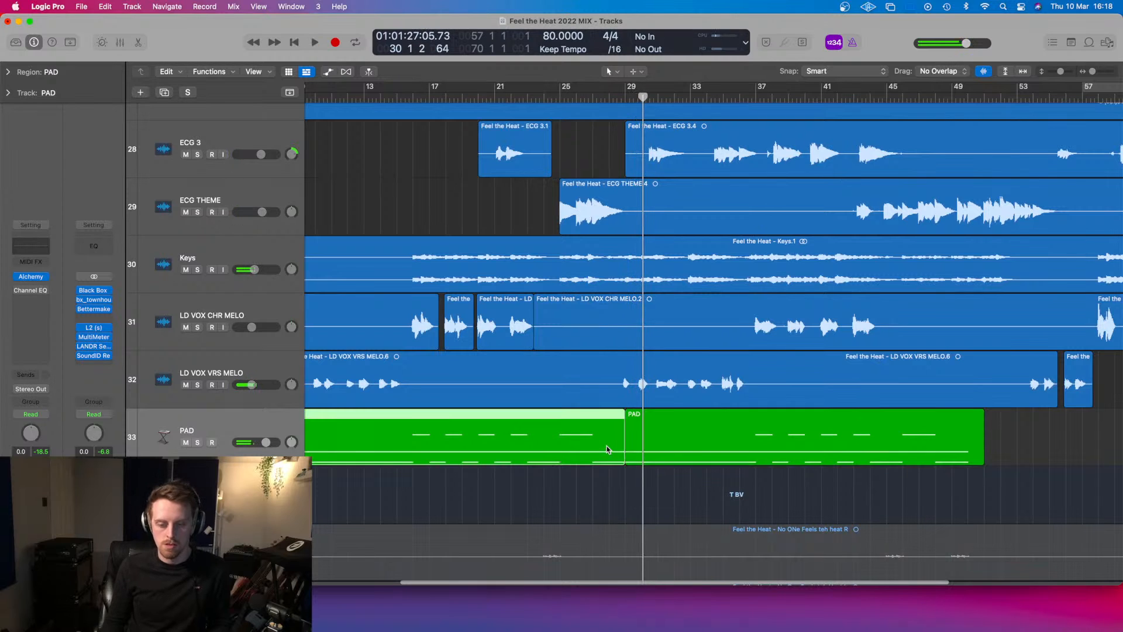
left_click(683, 452, "shift")
key("super+j")
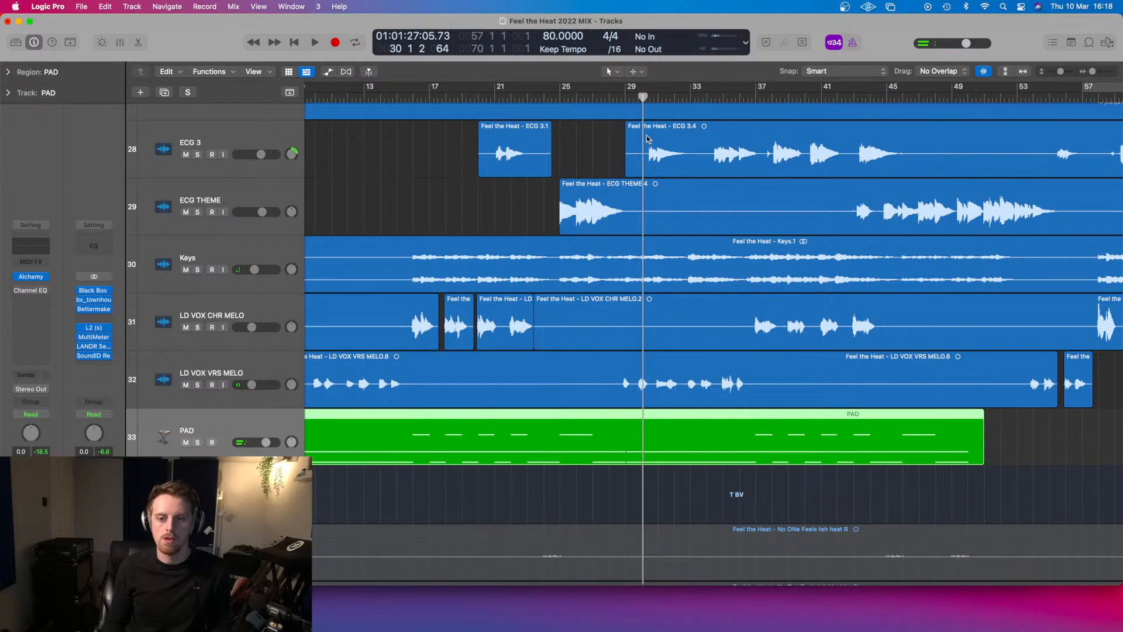
- Trim the ends of the joined PAD region's notes at bar 29 so they stop just before the following notes
double_click(640, 444)
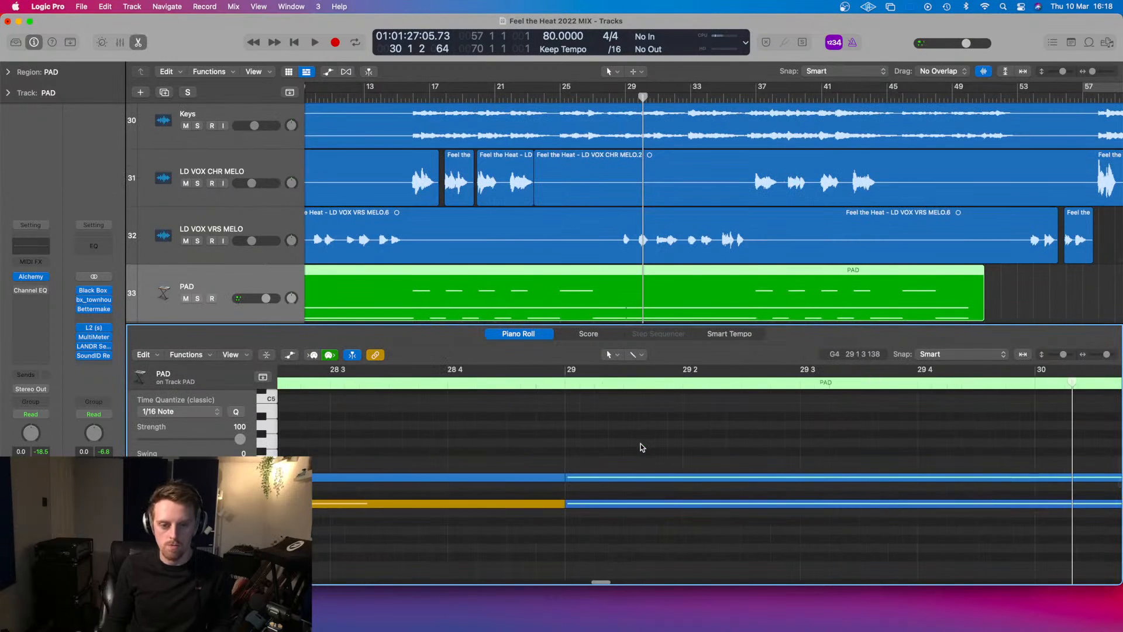
scroll(606, 143, "down", 3)
left_click(625, 97)
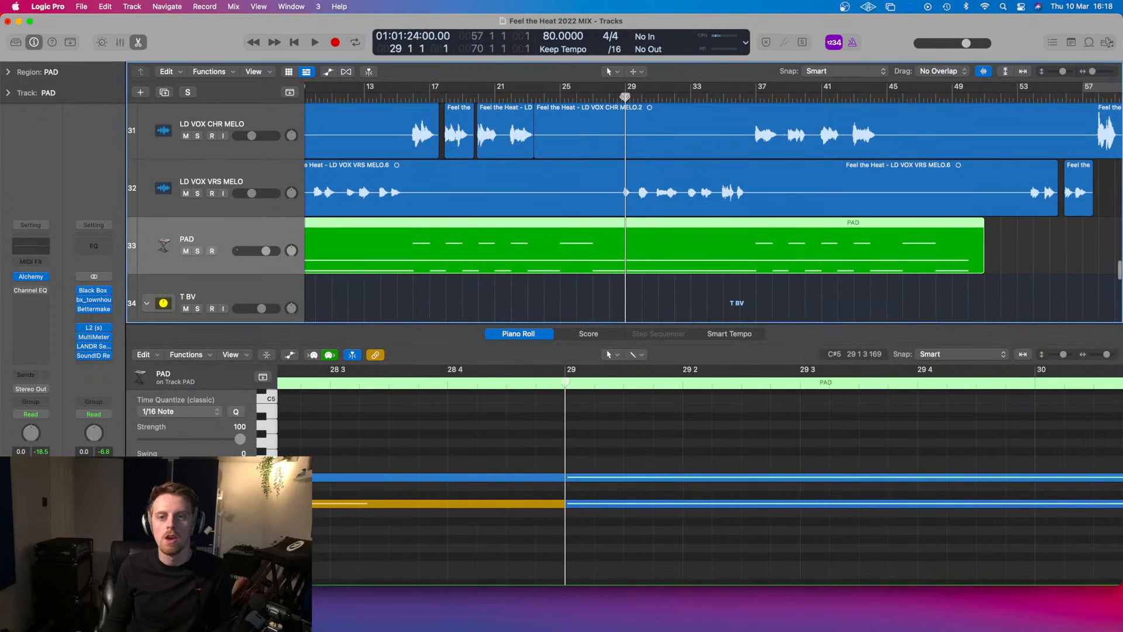
left_click(572, 474)
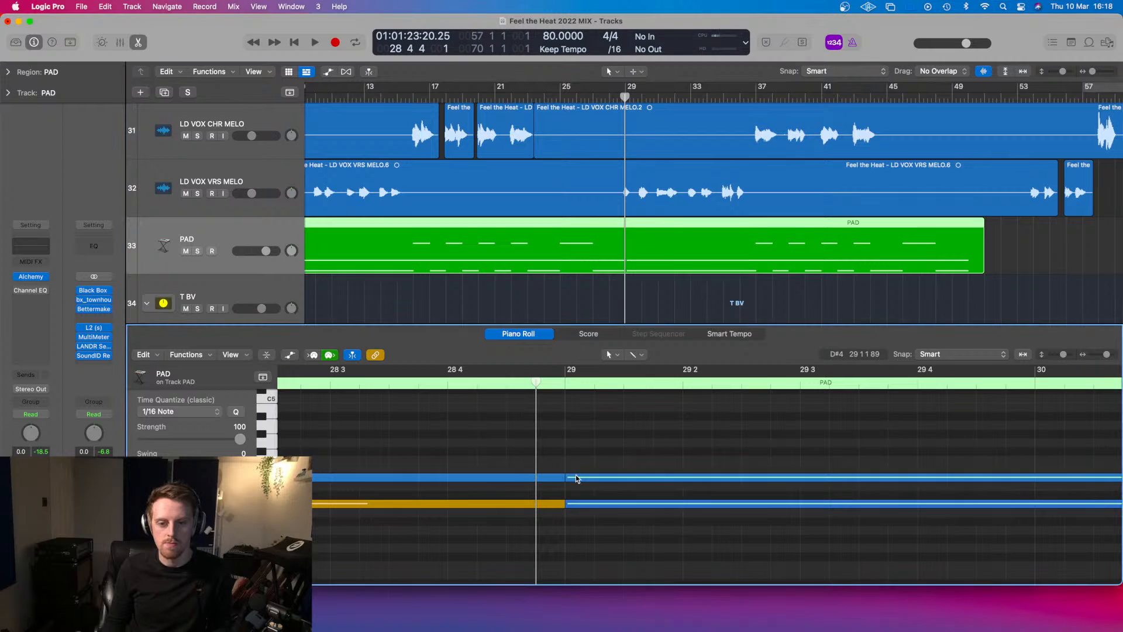
left_click(579, 504)
left_click_drag(582, 449, 565, 505)
left_click(559, 477)
left_click(557, 506)
- Play the joined PAD part from just before bar 29 and examine its notes across the whole region
left_click(506, 382)
key("space")
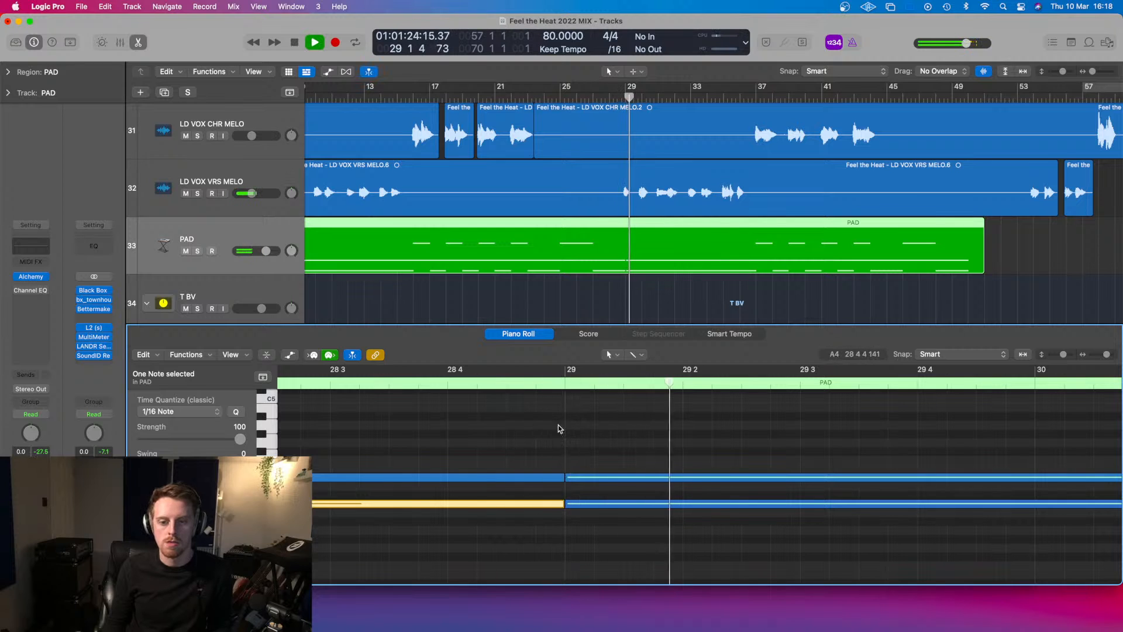
key("super+Left")
key("super+Left")
key("super+Left")
scroll(647, 468, "right", 2)
key("super+Left")
key("super+Left")
key("super+Left")
key("super+Left")
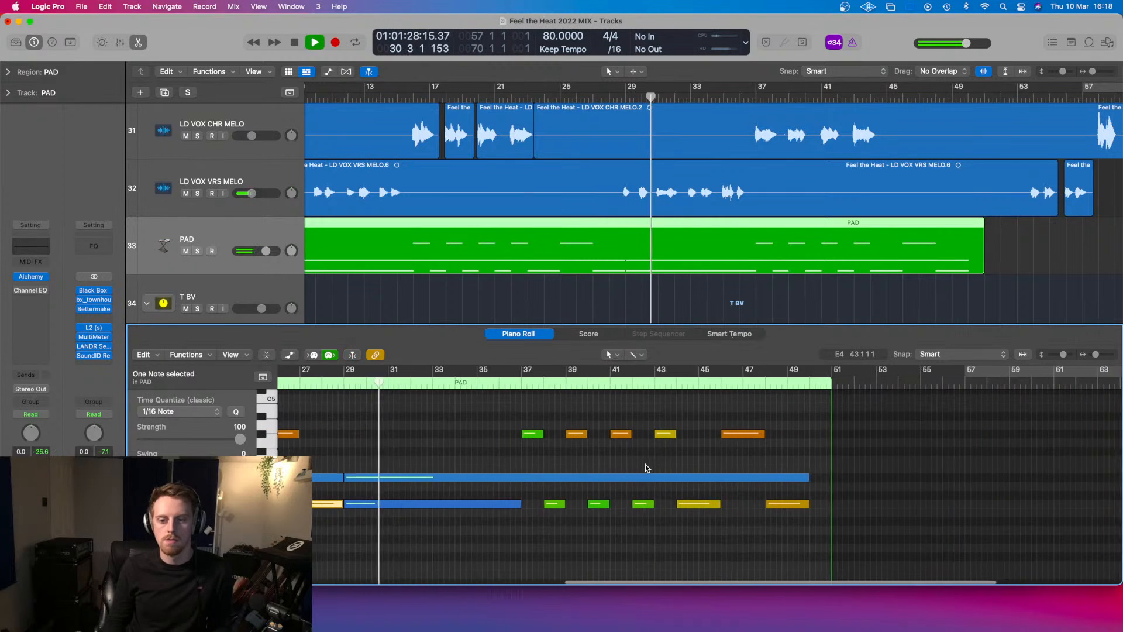
key("super+Left")
key("super+Left")
key("super+Left")
key("super+Left")
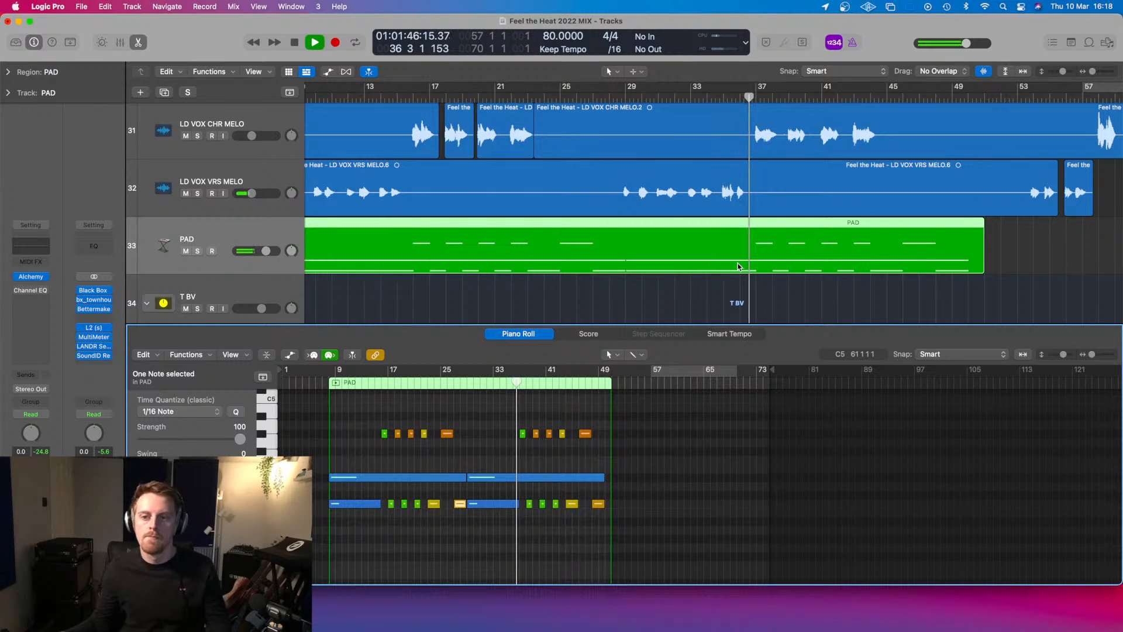
- Listen on to bar 39 with a brief look at the mixer, close the editors and stop playback
scroll(822, 181, "right", 3)
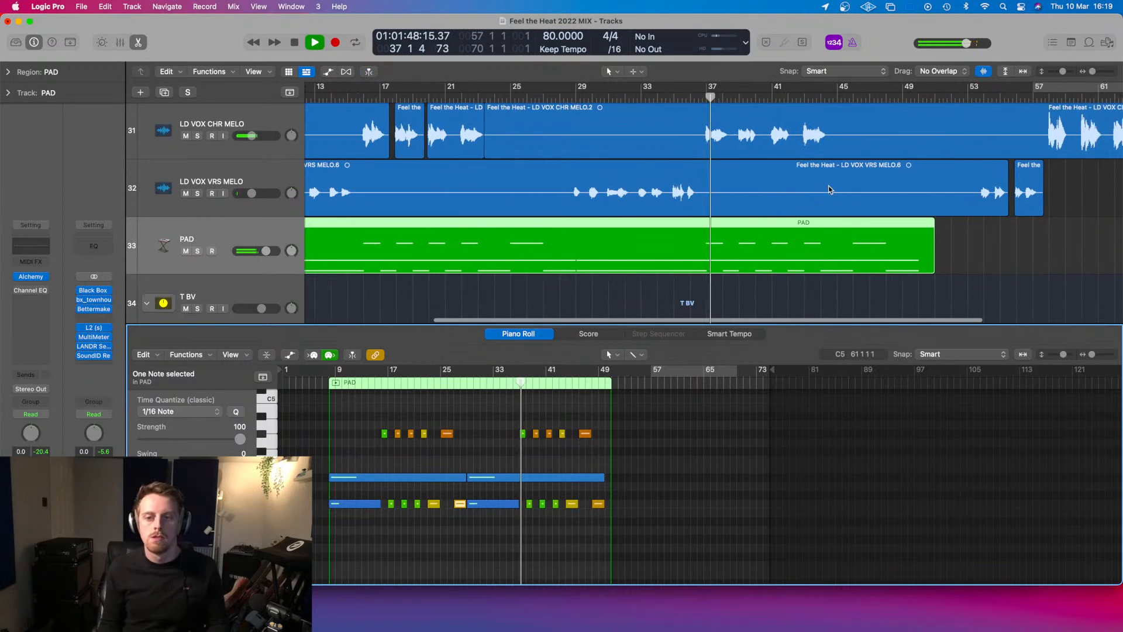
key("super+Left")
scroll(774, 223, "down", 1)
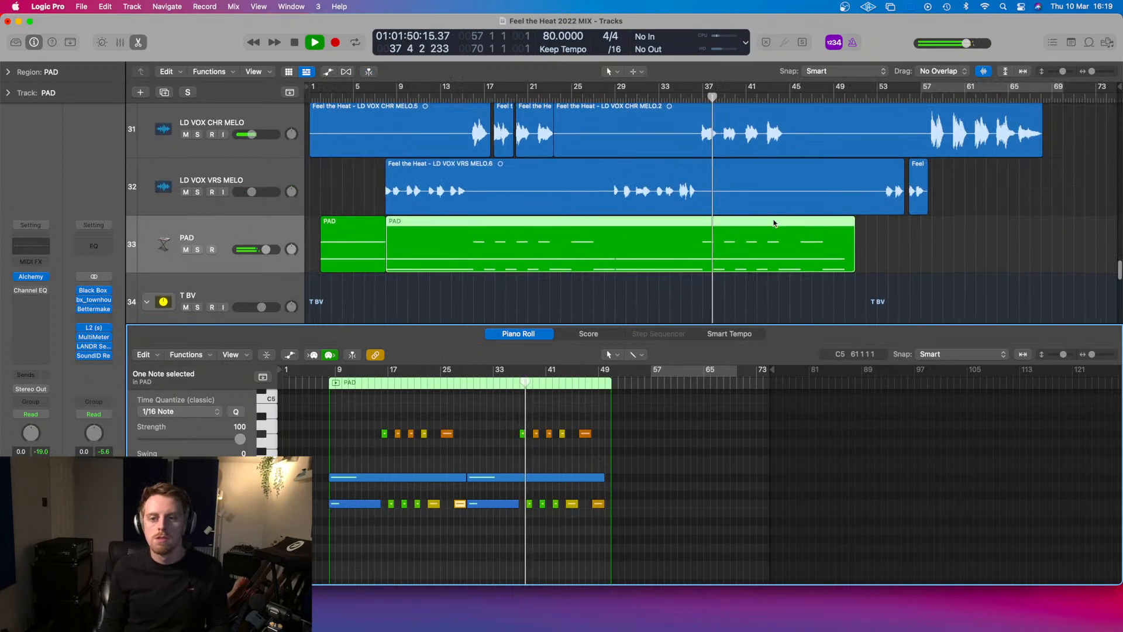
key("x")
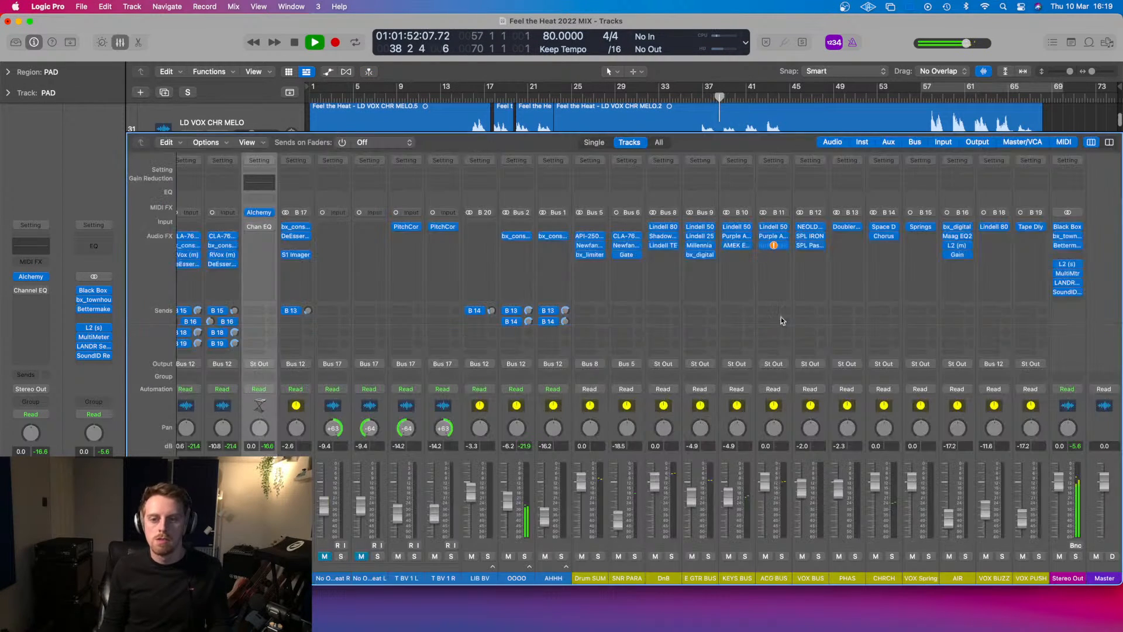
key("x")
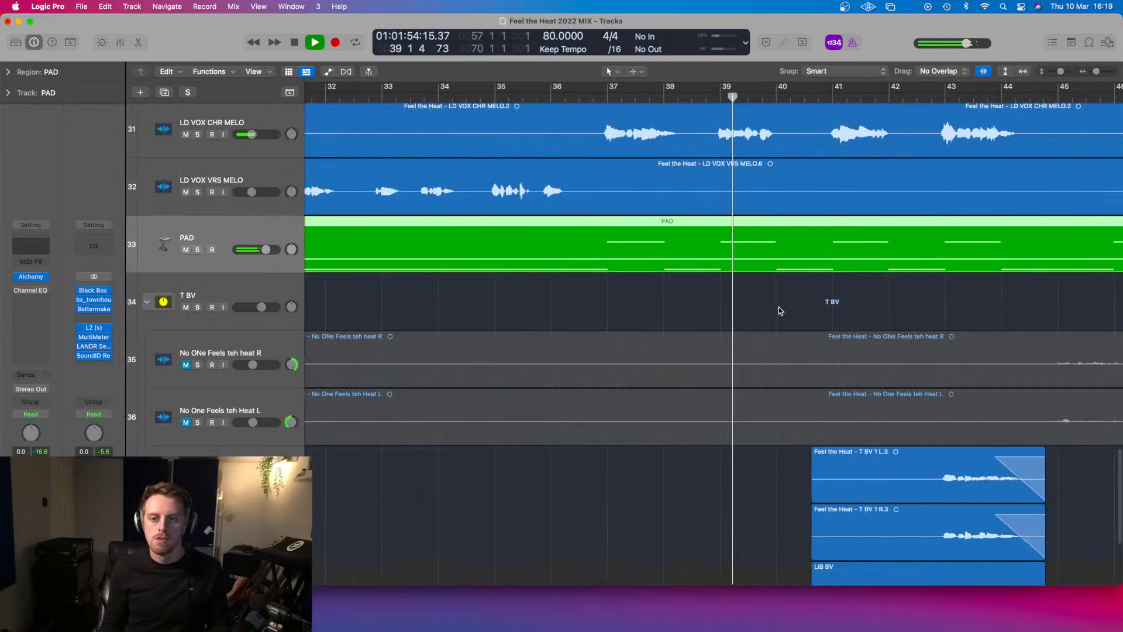
key("space")
- Move the playhead to bar 46 and play the end of the PAD region through bar 49
scroll(682, 359, "right", 3)
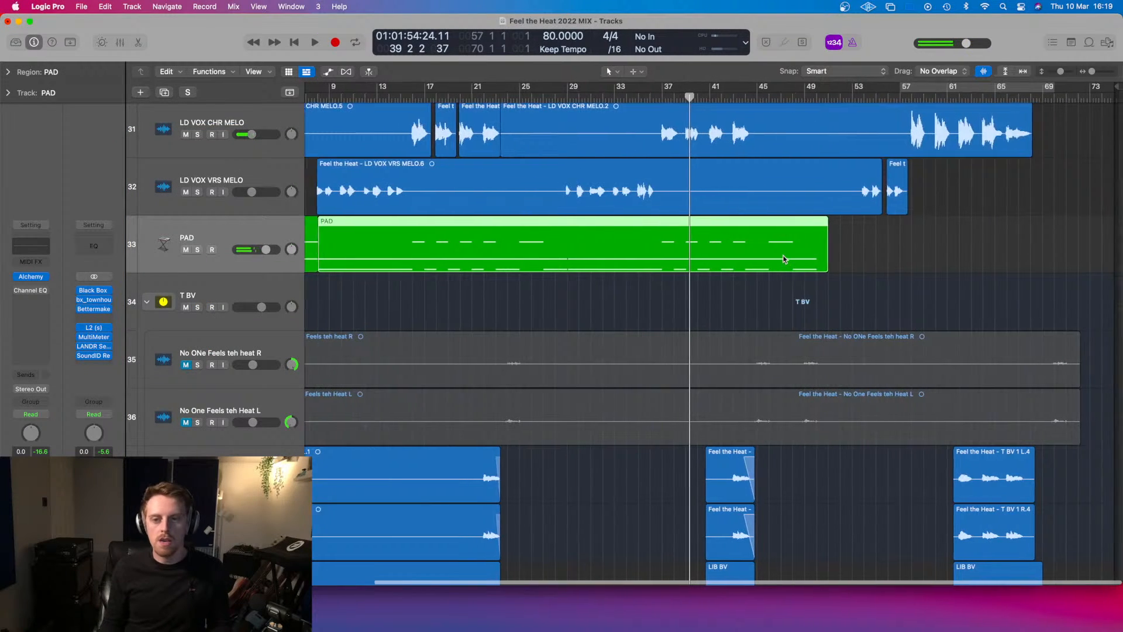
scroll(798, 254, "up", 3)
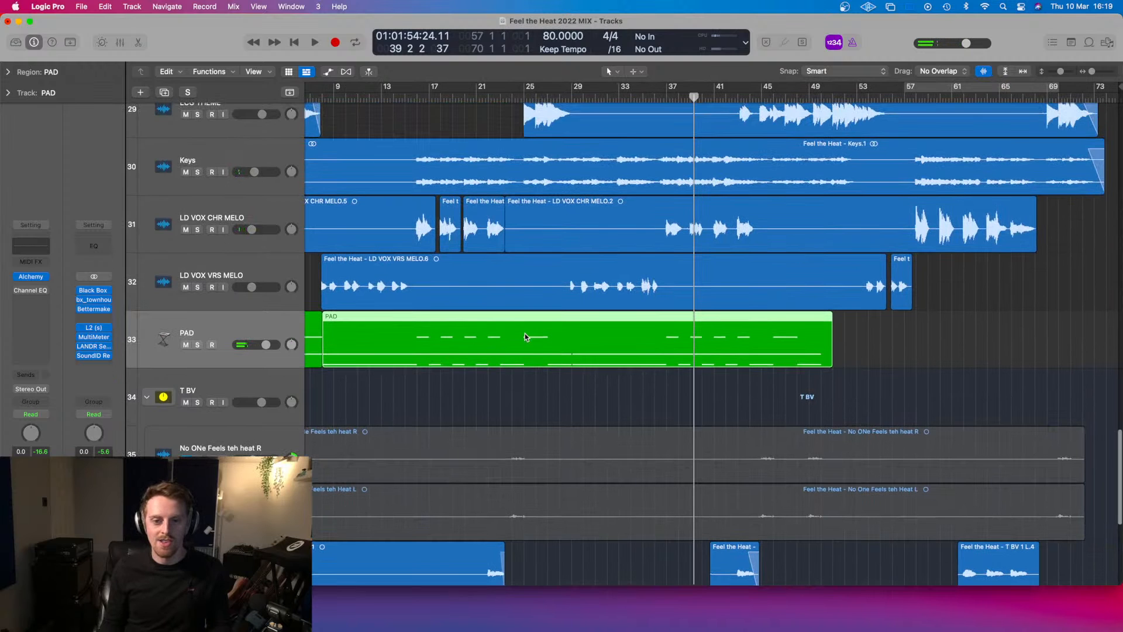
scroll(507, 350, "down", 1)
left_click_drag(728, 107, 752, 134)
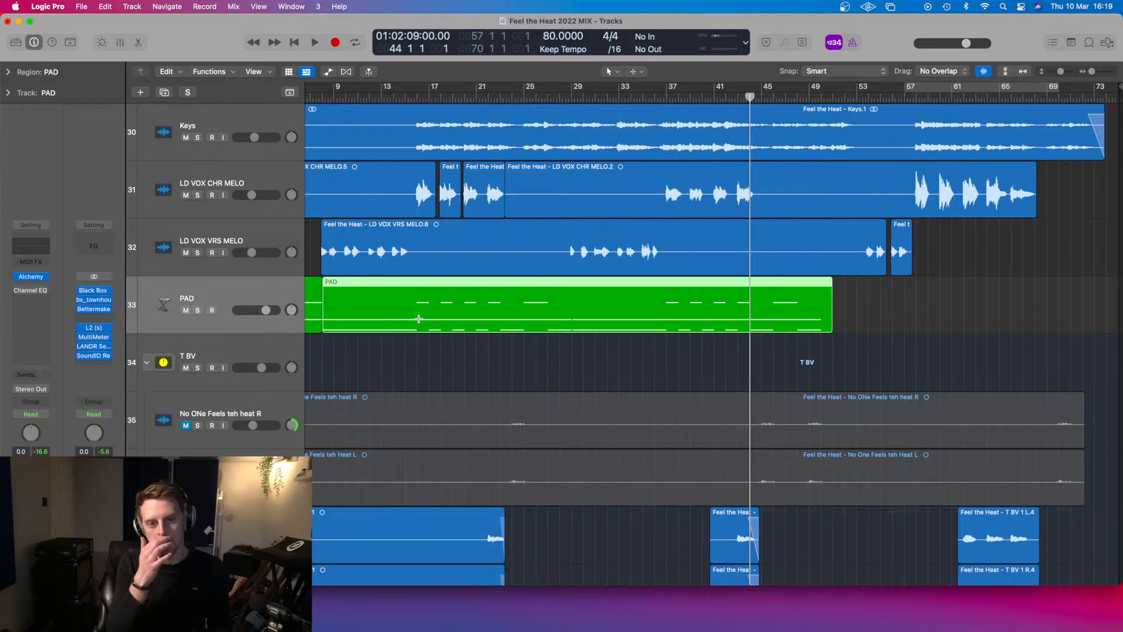
scroll(696, 123, "up", 2)
left_click_drag(750, 94, 772, 90)
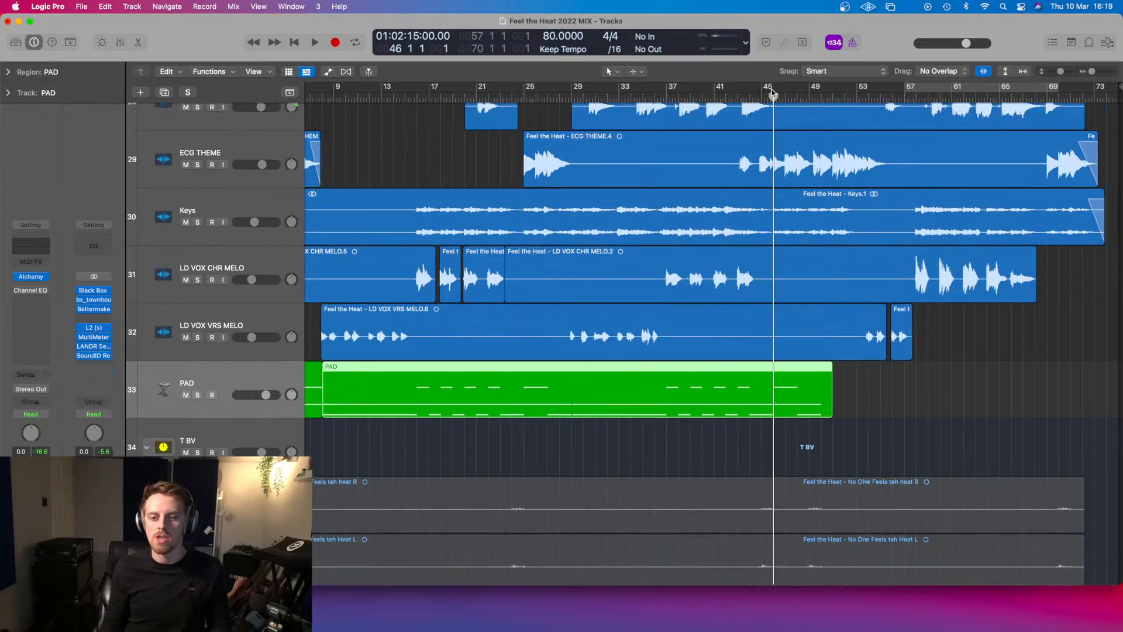
key("space")
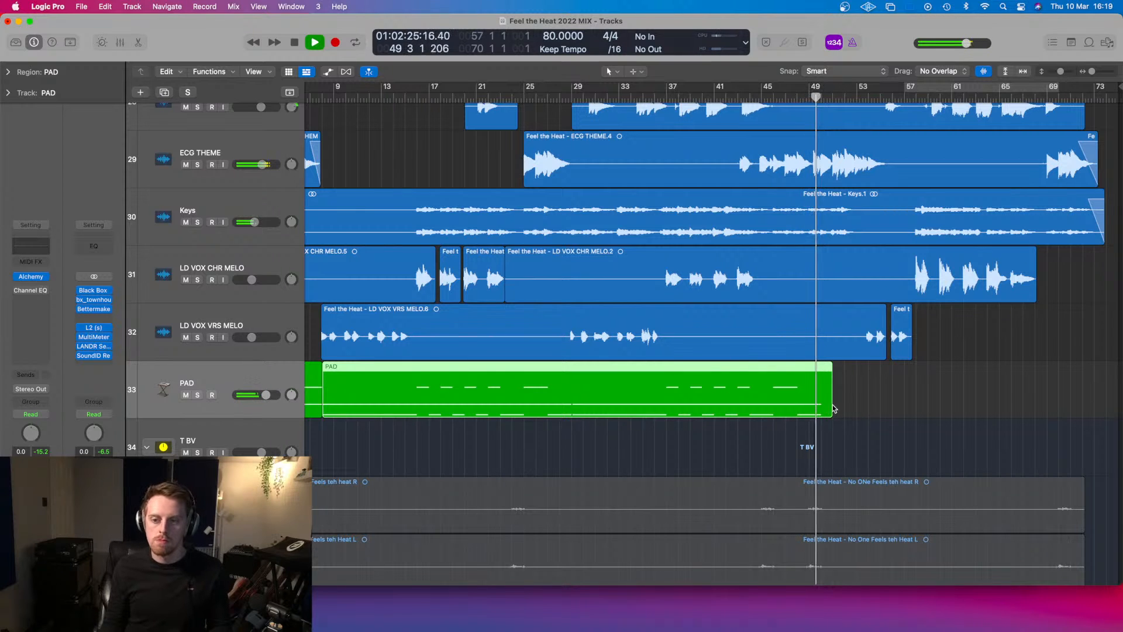
left_click_drag(827, 405, 823, 402)
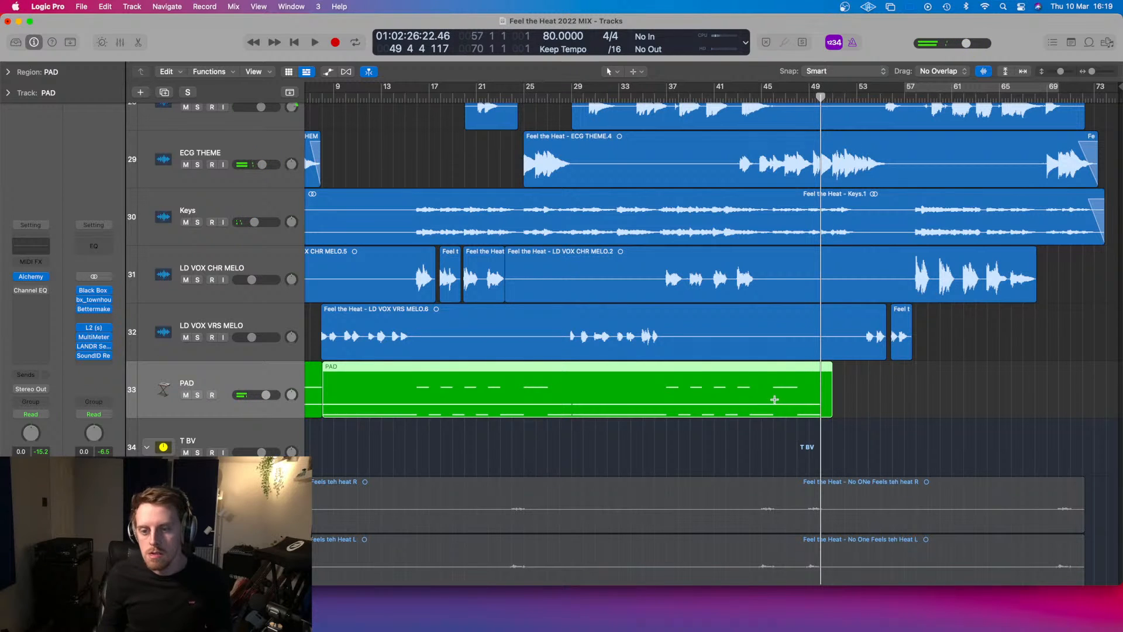
- Split the PAD region at bar 46, splitting the notes that cross that point, and copy the end part to bar 50
left_click(774, 400)
left_click(660, 240)
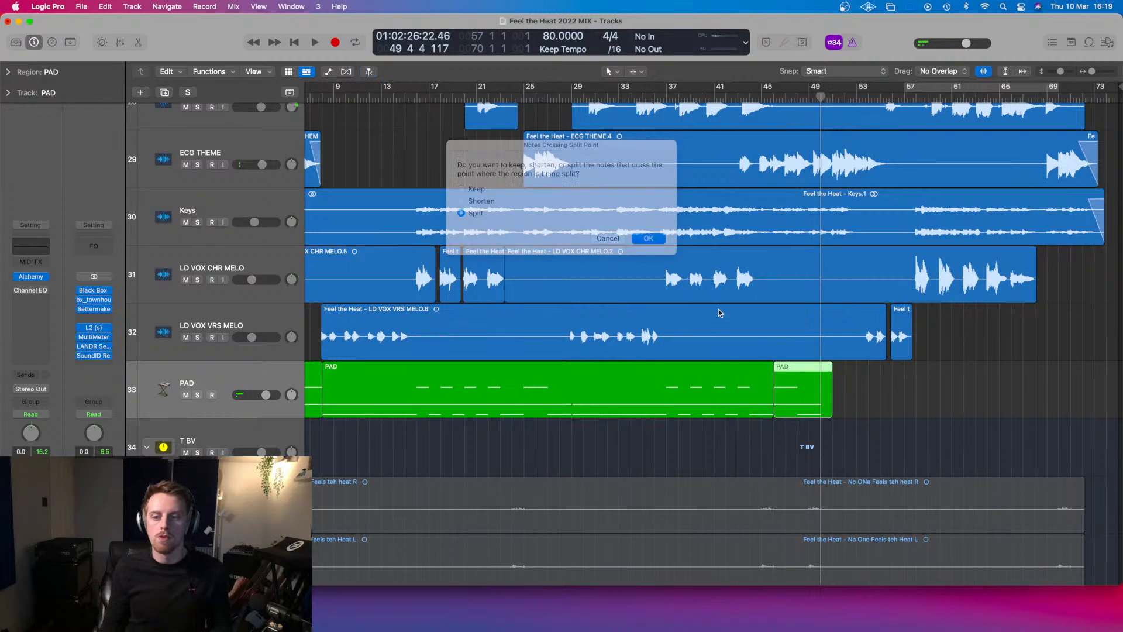
left_click_drag(793, 392, 841, 392)
- Play the arrangement from bar 46 and skip ahead to bar 50 to check the copied PAD ending
left_click(772, 91)
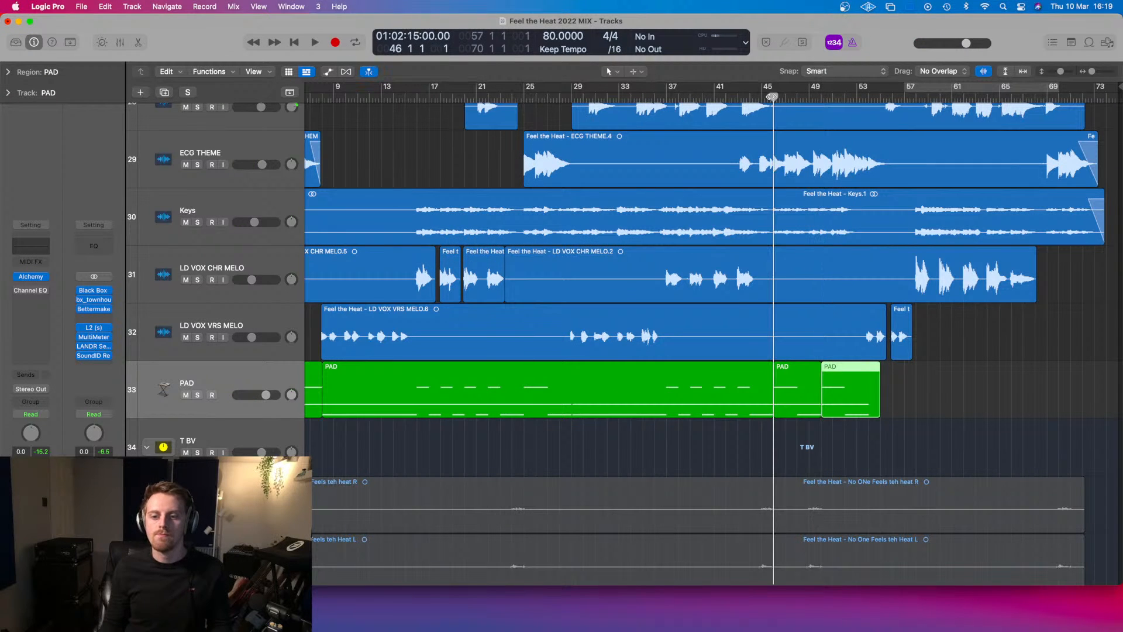
key("space")
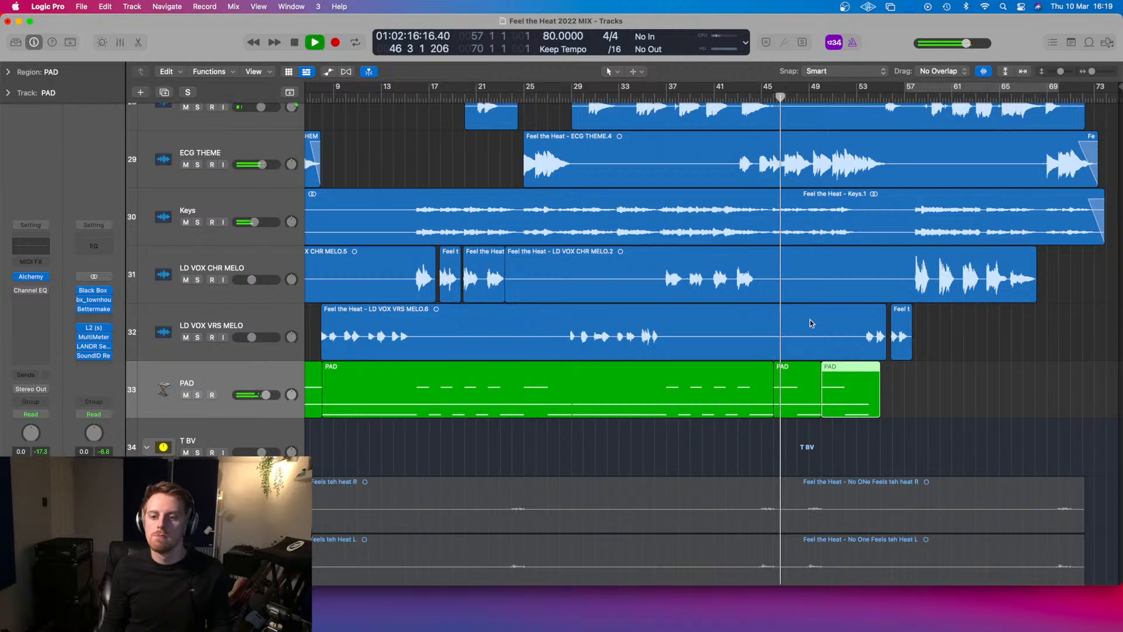
left_click(820, 99)
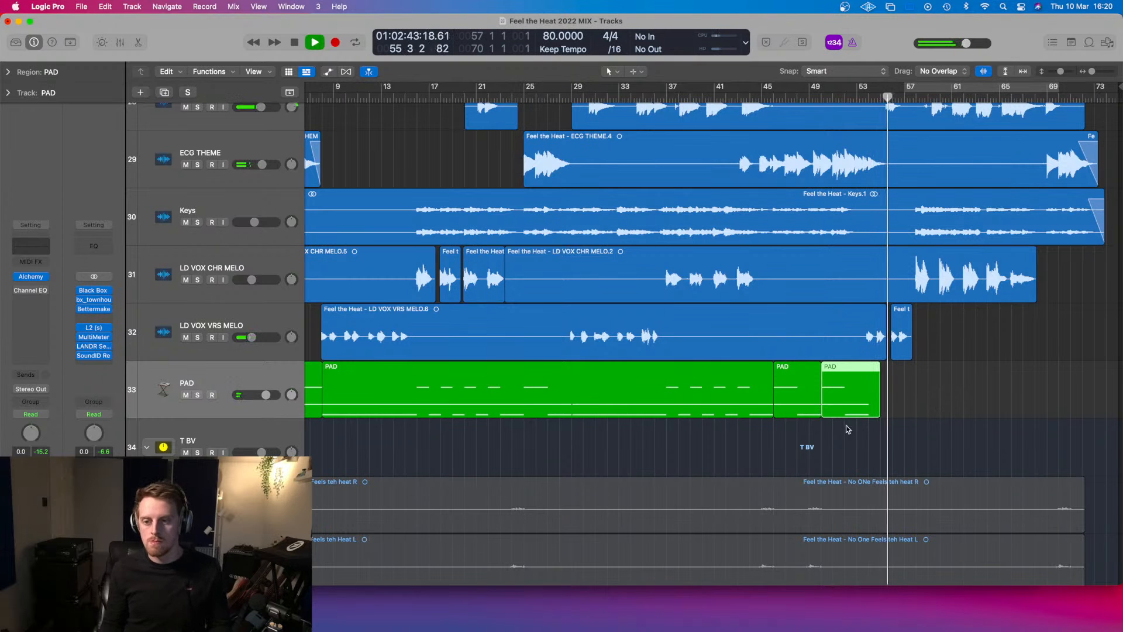
- Stop playback and copy the long PAD region from the song's first part to bar 55, after the last PAD region
scroll(834, 427, "down", 2)
key("space")
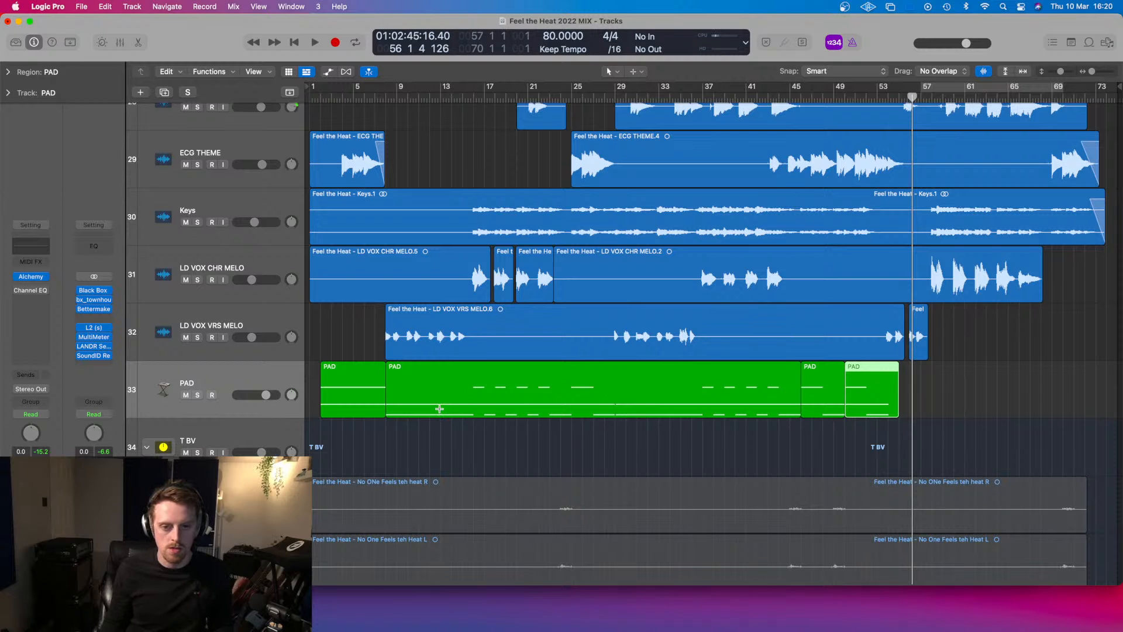
left_click_drag(440, 411, 964, 396)
scroll(936, 397, "right", 1)
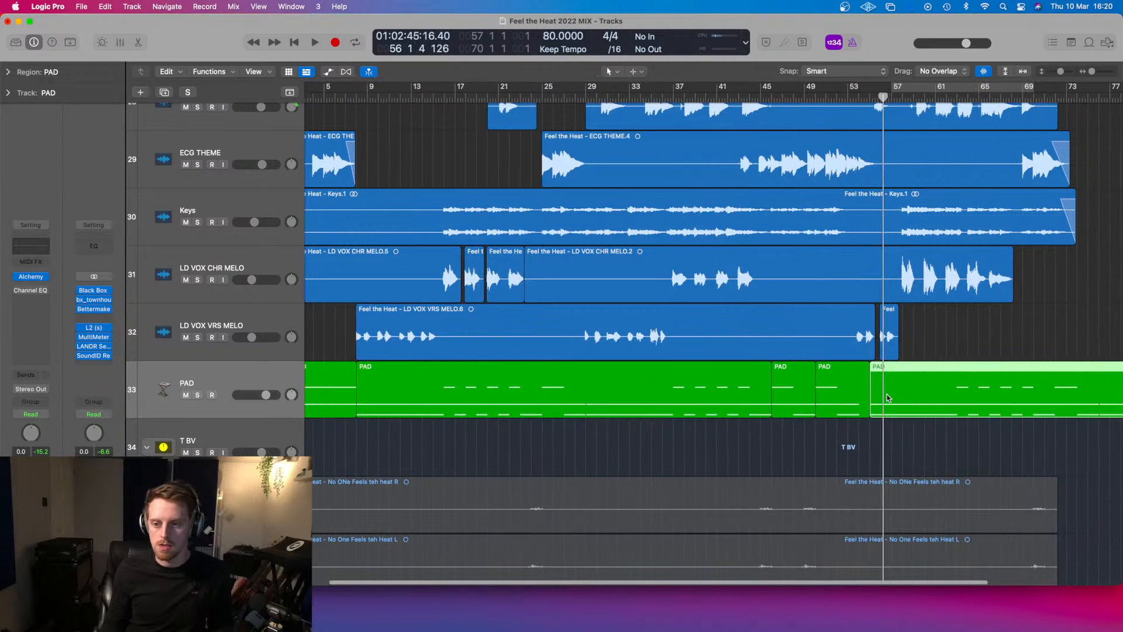
- Try to trim the start of the copied PAD region to bar 60 and undo the change
left_click_drag(872, 393, 925, 396)
left_click_drag(995, 400, 977, 398)
key("super+z")
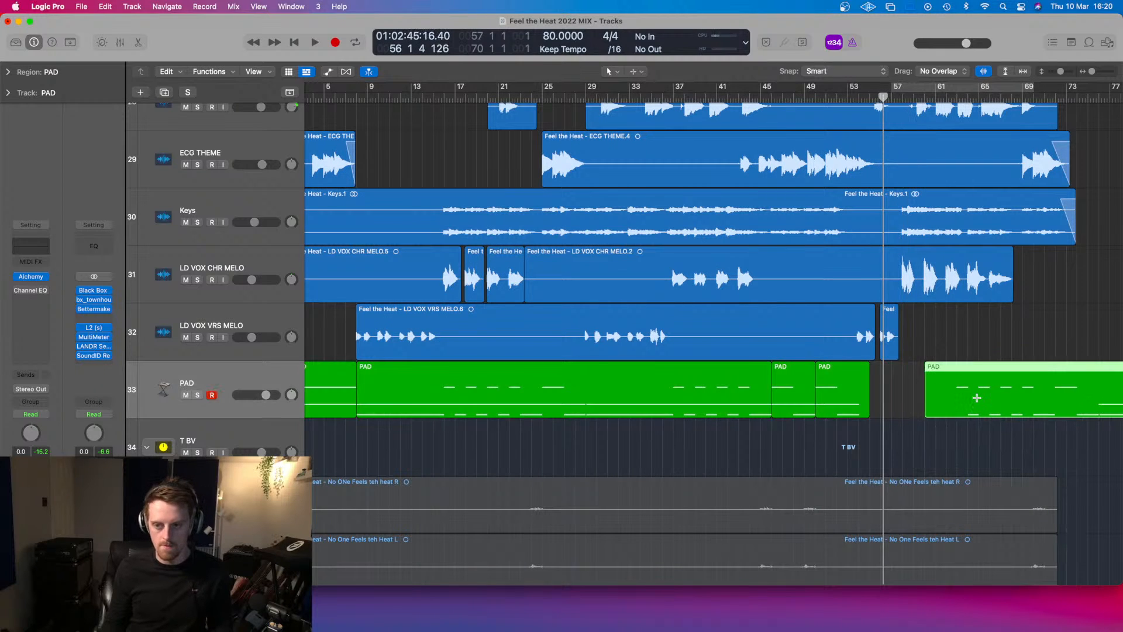
key("super+z")
- Split the copied PAD region at bar 60, splitting crossing notes, delete its front part and move the remainder to about bar 55
left_click(923, 394)
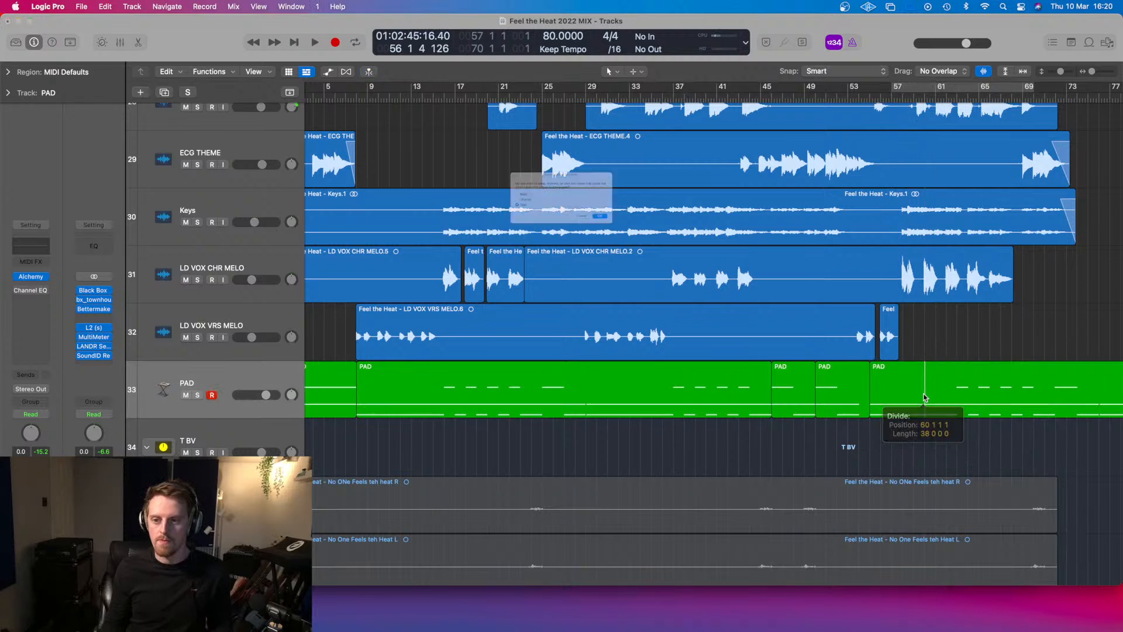
left_click(649, 238)
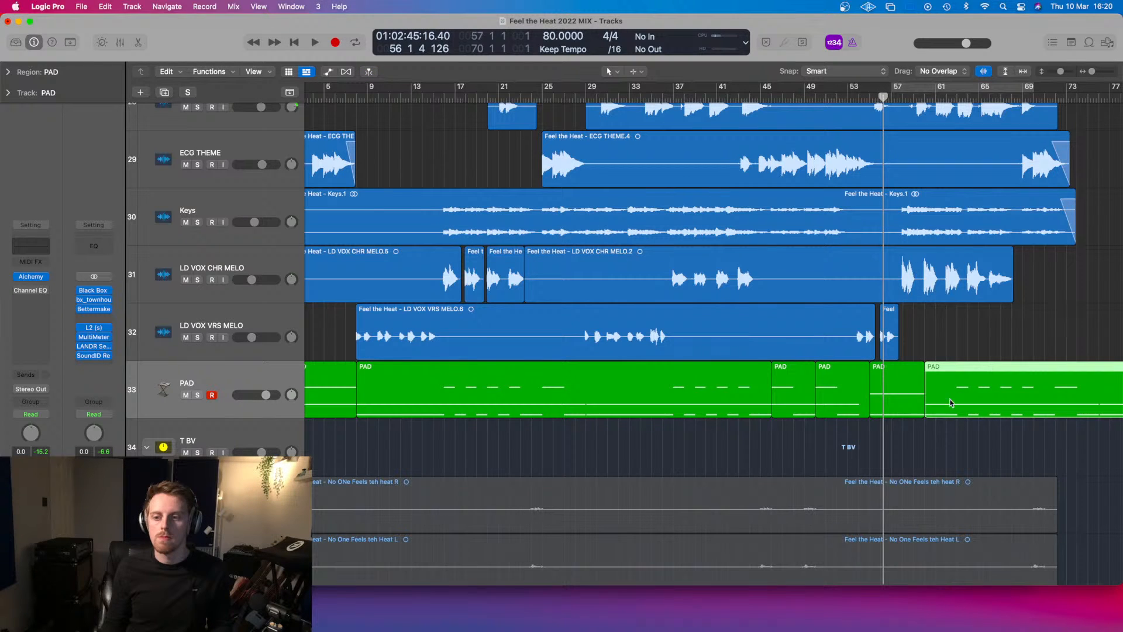
left_click(903, 398)
key("Delete")
left_click_drag(1023, 387, 969, 384)
scroll(971, 385, "down", 1)
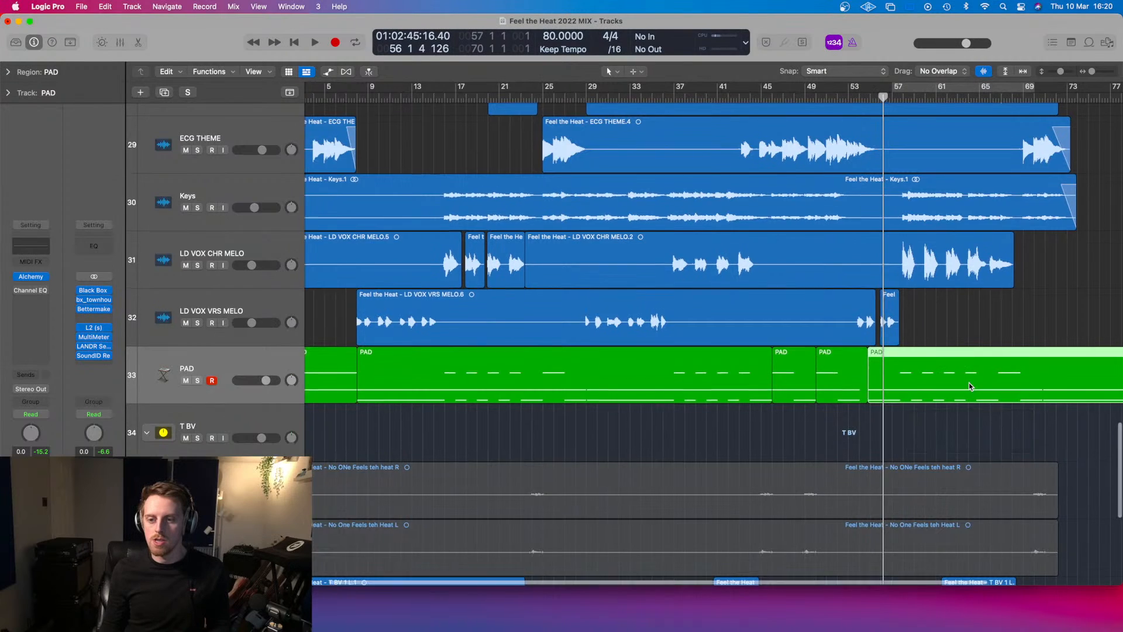
- Try to line up the start of the last PAD region with the end of the preceding PAD region
scroll(969, 384, "down", 1)
key("super+Right")
key("super+Right")
key("super+Right")
key("super+Left")
left_click_drag(726, 364, 707, 365)
left_click(662, 392)
key("super+Left")
key("super+Left")
key("super+Left")
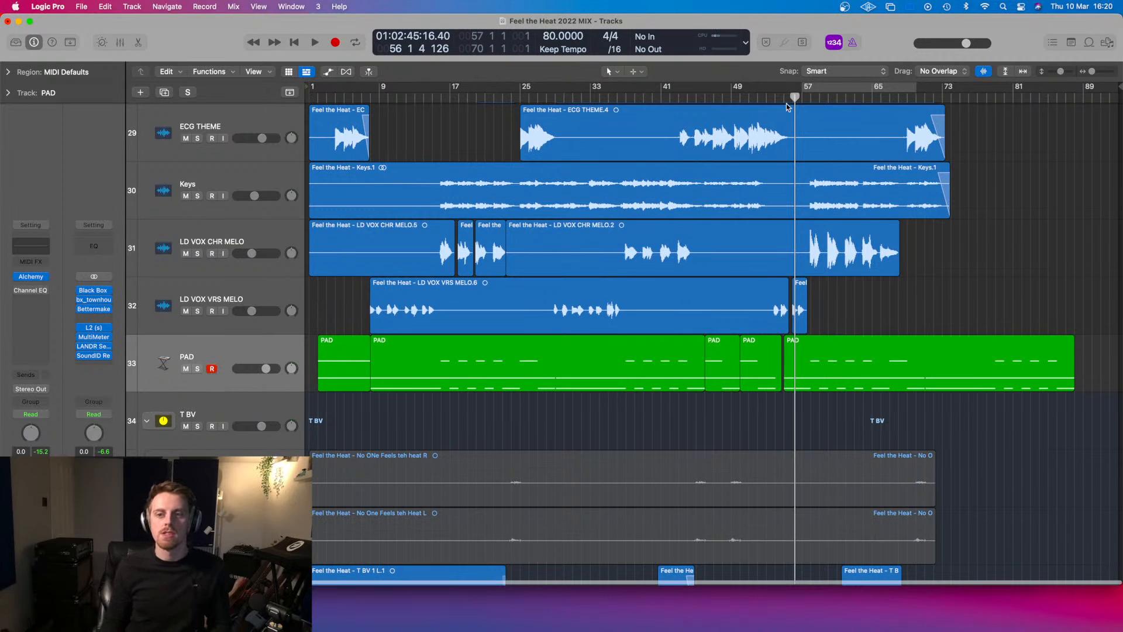
- Move the playhead to the end of bar 54 and play across the join between the last two PAD regions
left_click_drag(795, 97, 781, 95)
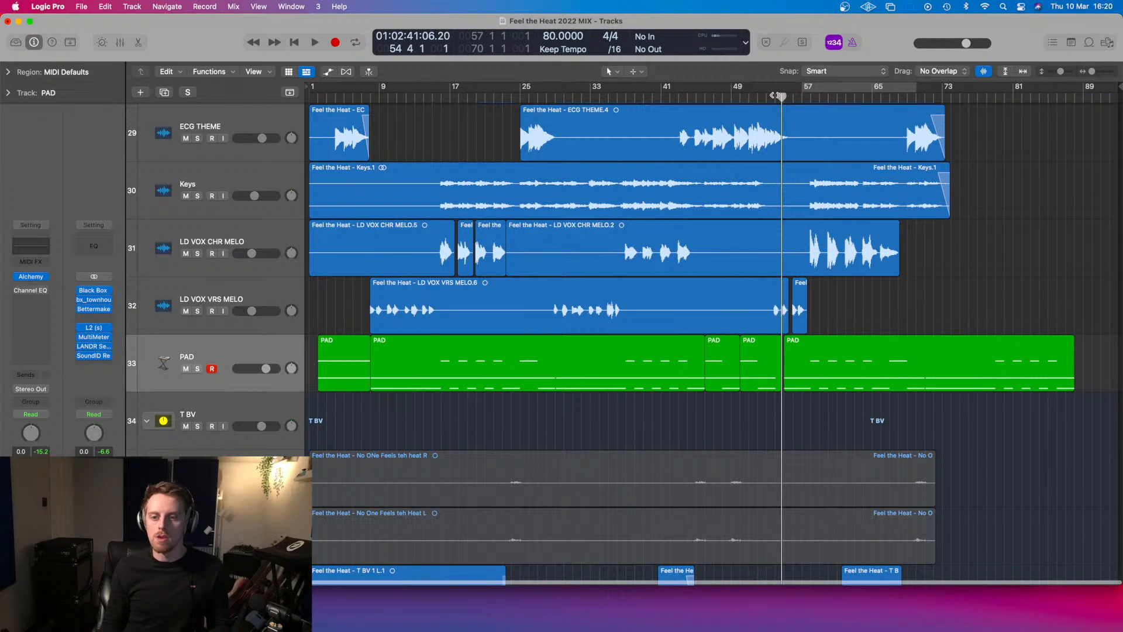
key("super+Right")
key("super+Right")
key("super+Right")
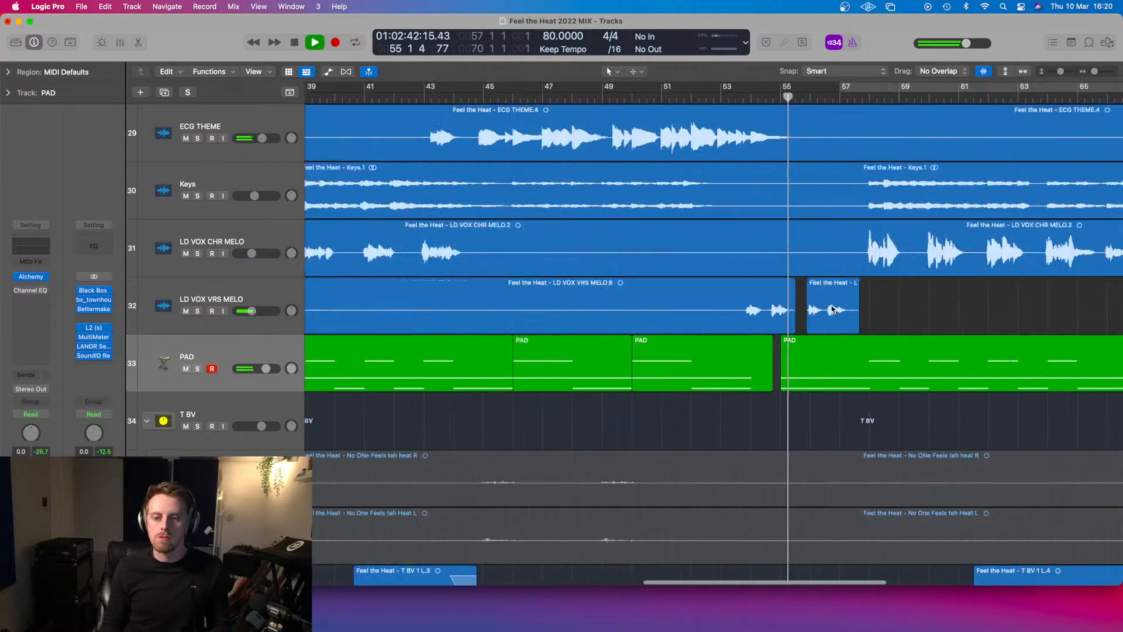
key("space")
- Move the last PAD region to bar 54 and play the transition from bar 53 into bar 58
left_click_drag(842, 349, 805, 351)
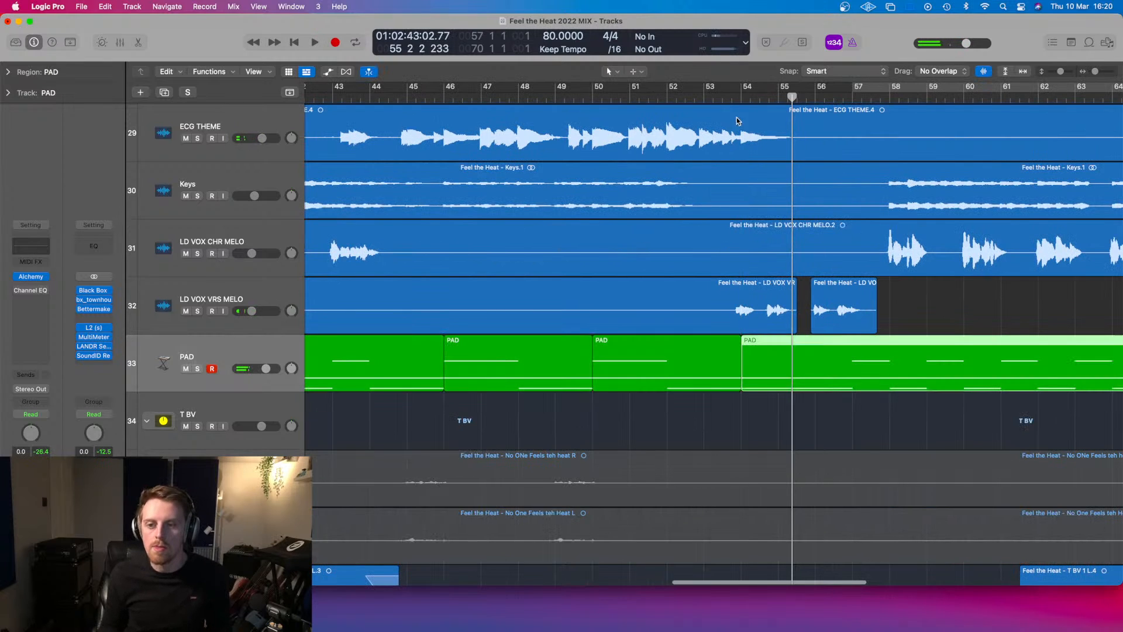
left_click(721, 98)
key("space")
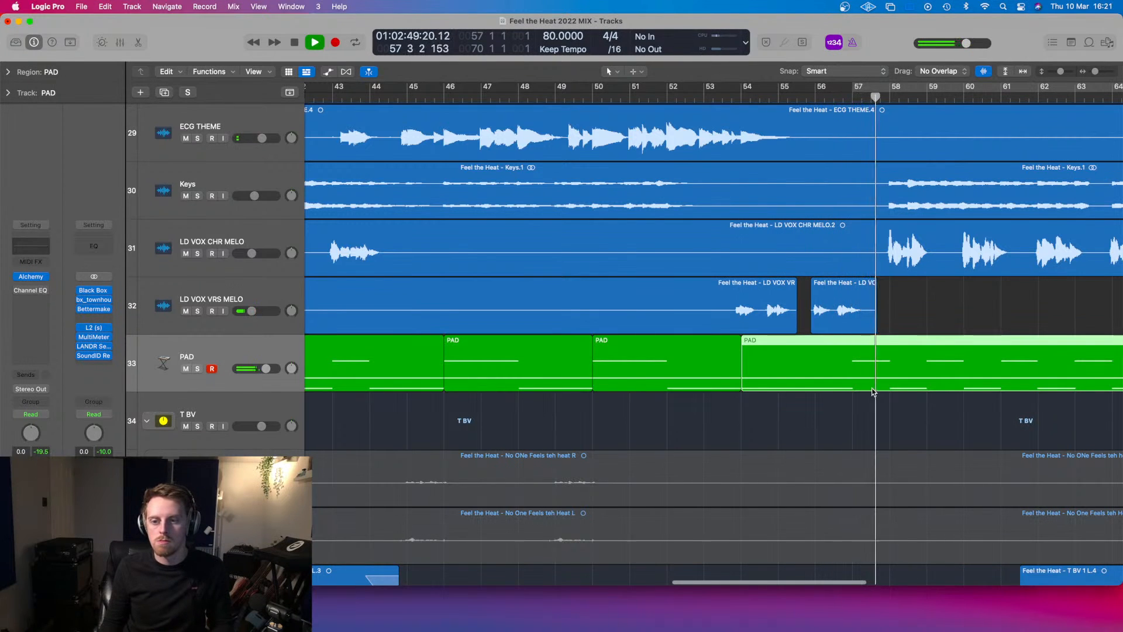
key("space")
- Split the last PAD region at bar 57, splitting crossing notes, and shift the rest to bar 58 with its start extended back to bar 57
left_click(849, 374, "super")
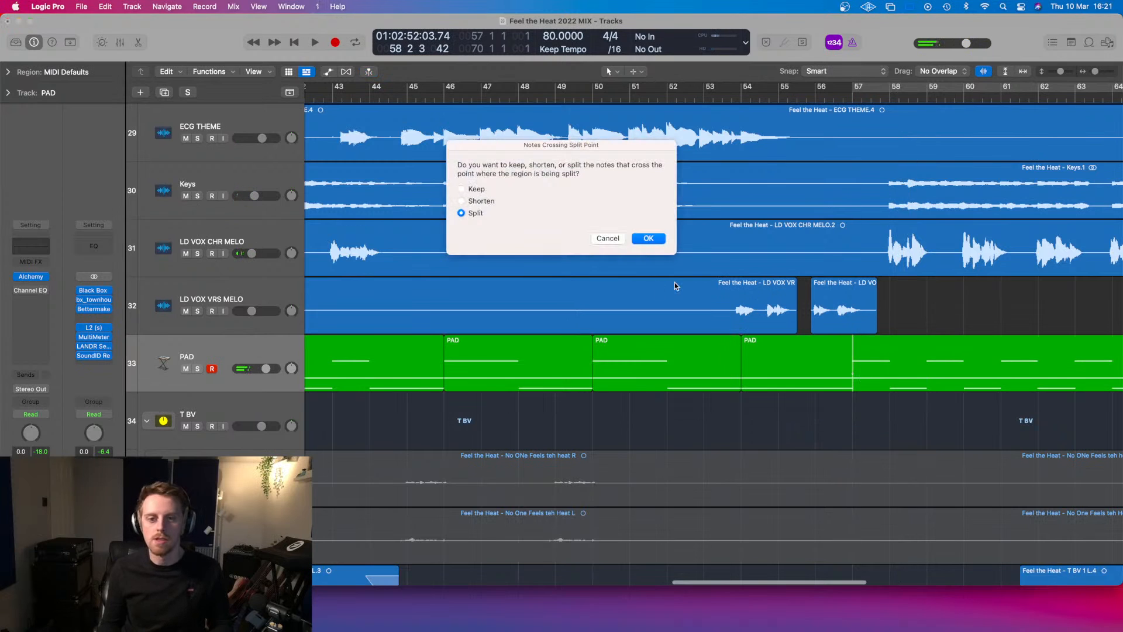
left_click(652, 240)
left_click_drag(910, 365, 947, 349)
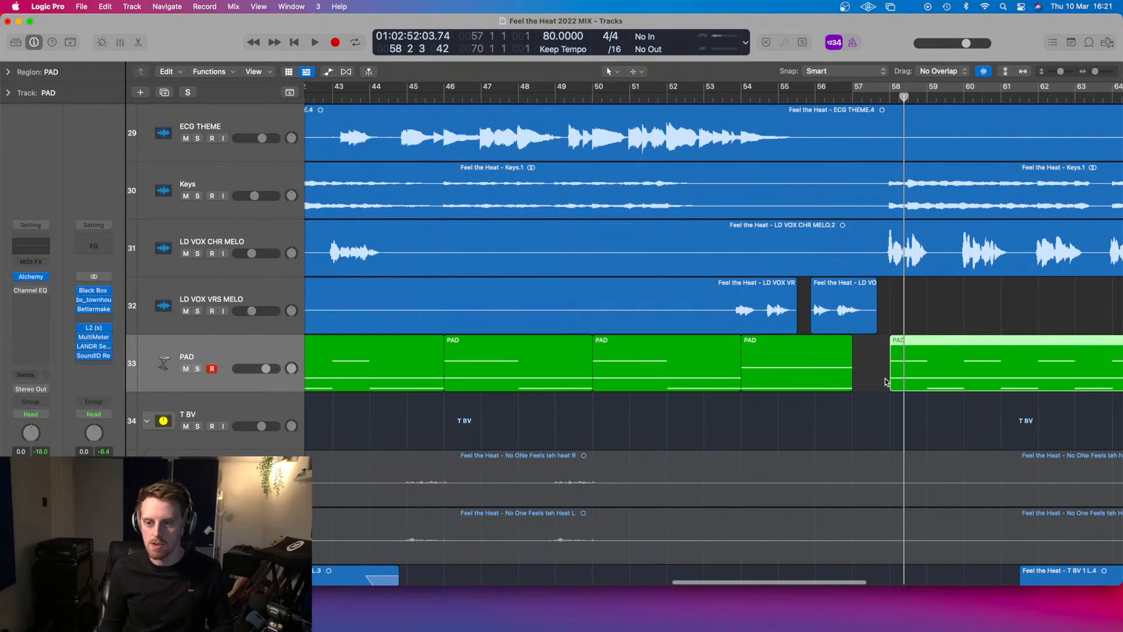
left_click_drag(889, 375, 855, 375)
- In the Piano Roll, extend the first notes of the last PAD region back to bar 57 and close the editor
double_click(891, 364)
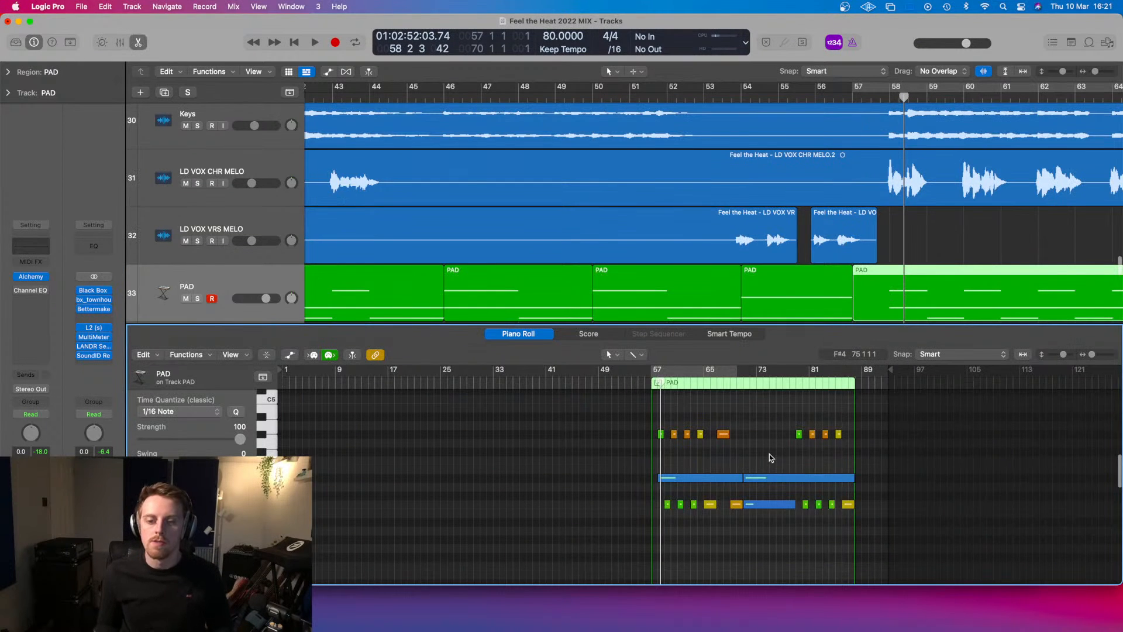
scroll(770, 454, "up", 5)
scroll(770, 454, "right", 2)
left_click_drag(722, 413, 686, 477)
key("p")
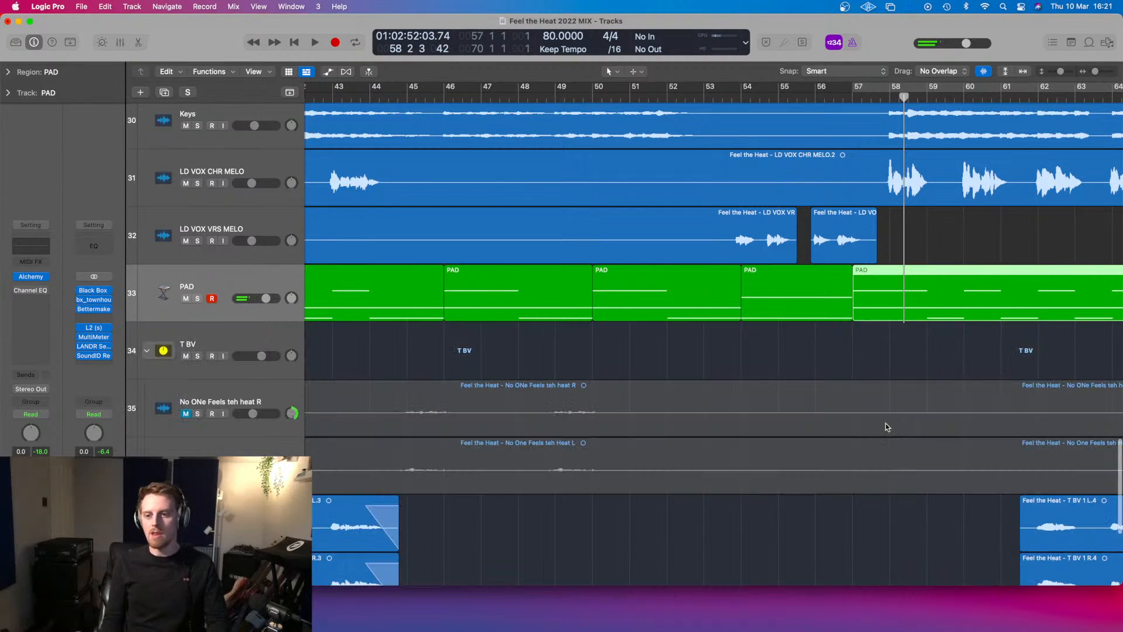
- Examine how the PAD regions around bar 57 line up with the vocals and the rest of the arrangement
left_click(872, 391)
left_click(880, 301)
left_click(879, 358)
key("super+Left")
key("super+Left")
key("super+Left")
key("super+Right")
key("super+Right")
key("super+Right")
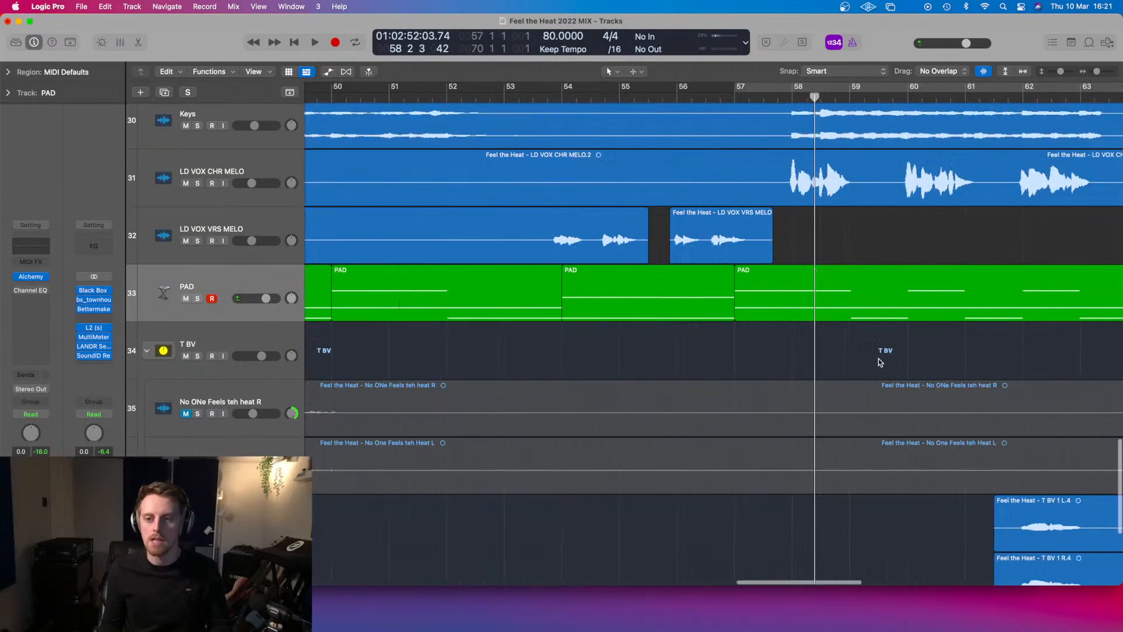
key("super+Right")
key("super+Right")
key("super+Right")
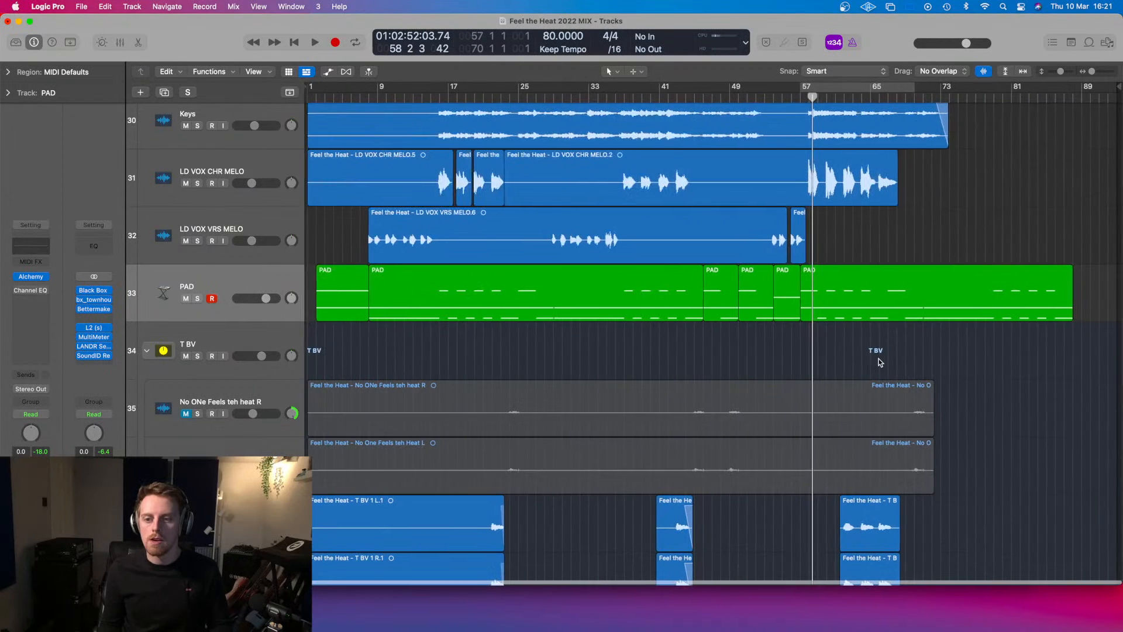
key("super+Left")
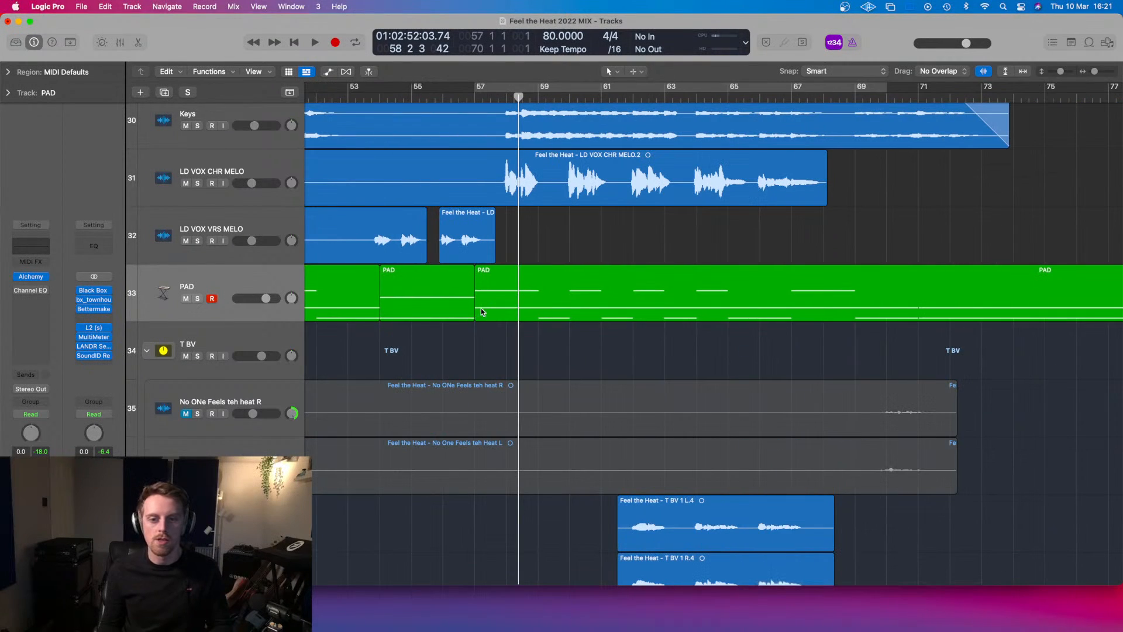
- Open the last PAD region in the Piano Roll and delete the lowest-pitched notes between bars 59 and 71
double_click(503, 290)
key("super+Left")
key("super+Left")
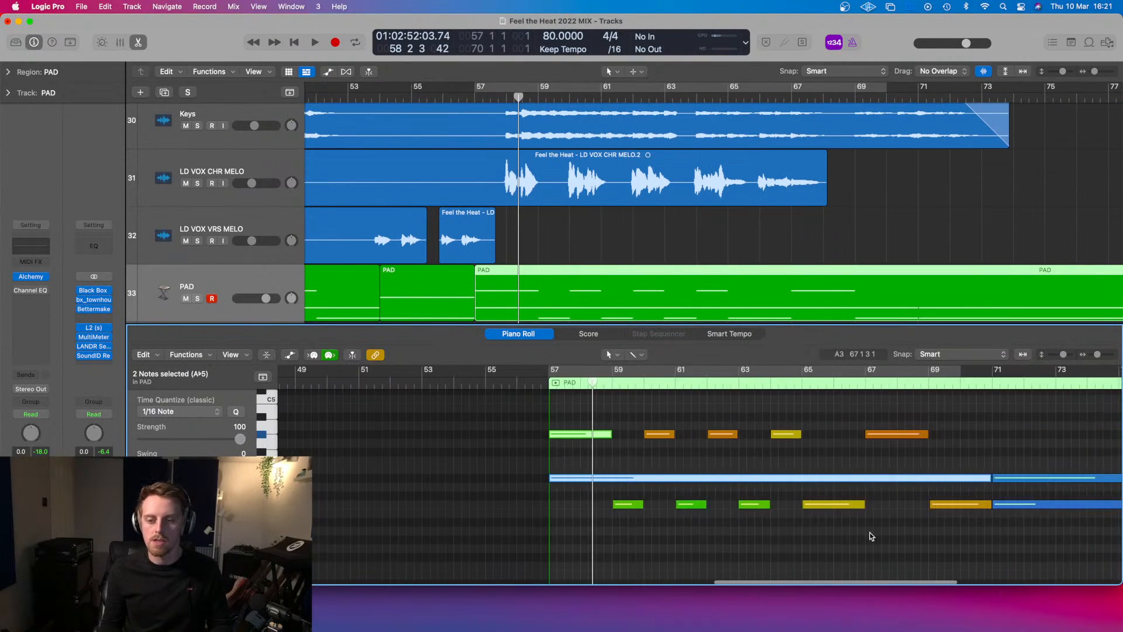
left_click(674, 523)
left_click_drag(593, 529, 955, 507)
key("Delete")
- Delete the short upper notes after bar 59 and lengthen the first upper note to bar 71
left_click_drag(664, 414, 954, 441)
key("Delete")
left_click_drag(612, 436, 989, 424)
left_click(565, 222)
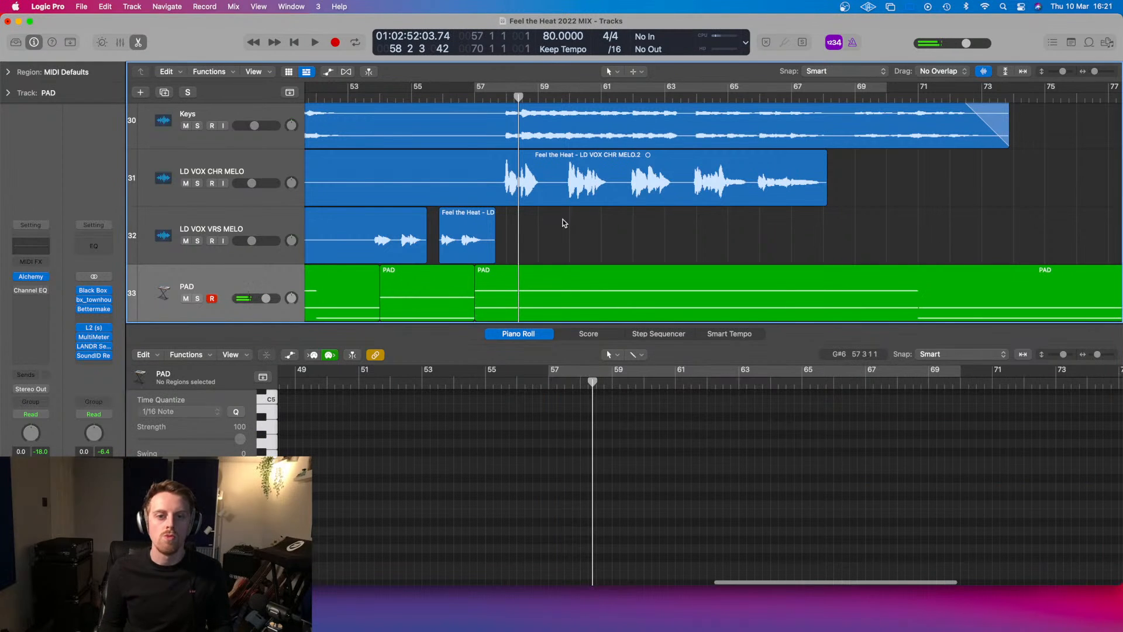
- Play from bar 56 to check the sustained PAD notes, closing the Piano Roll and looking over the full arrangement
left_click(459, 95)
key("space")
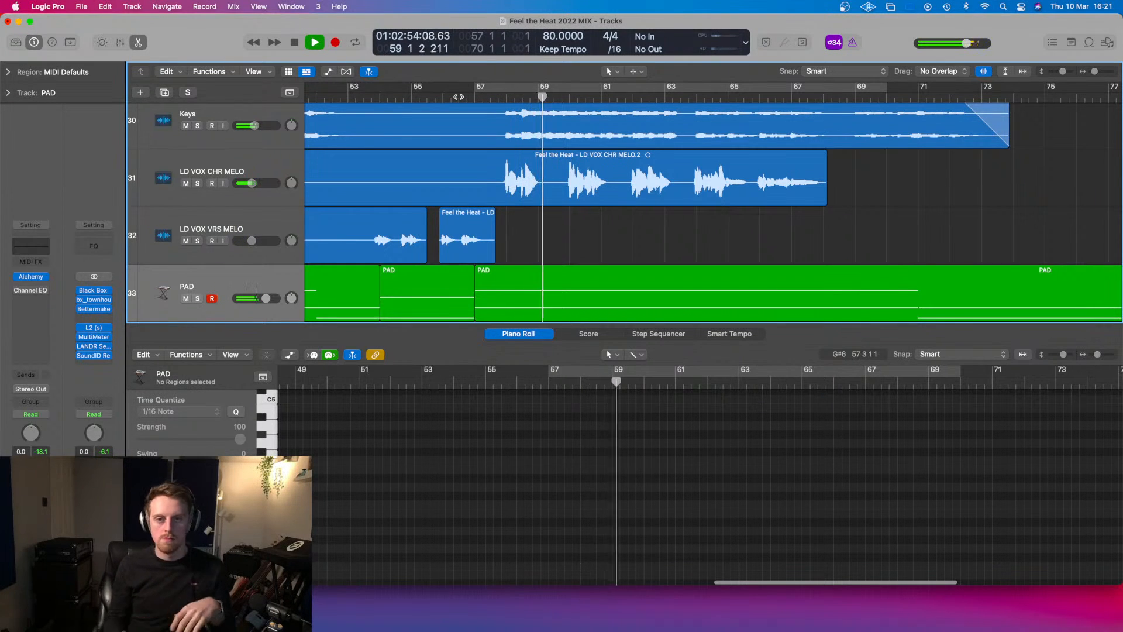
key("e")
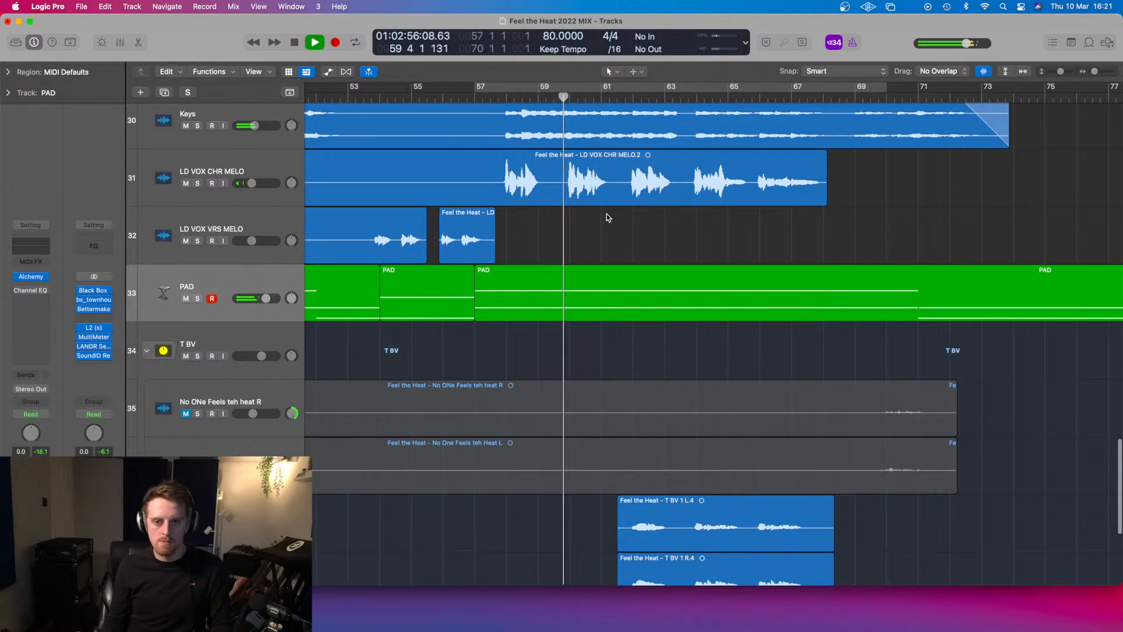
key("super+Left")
key("super+Left")
key("super+Left")
key("super+Left")
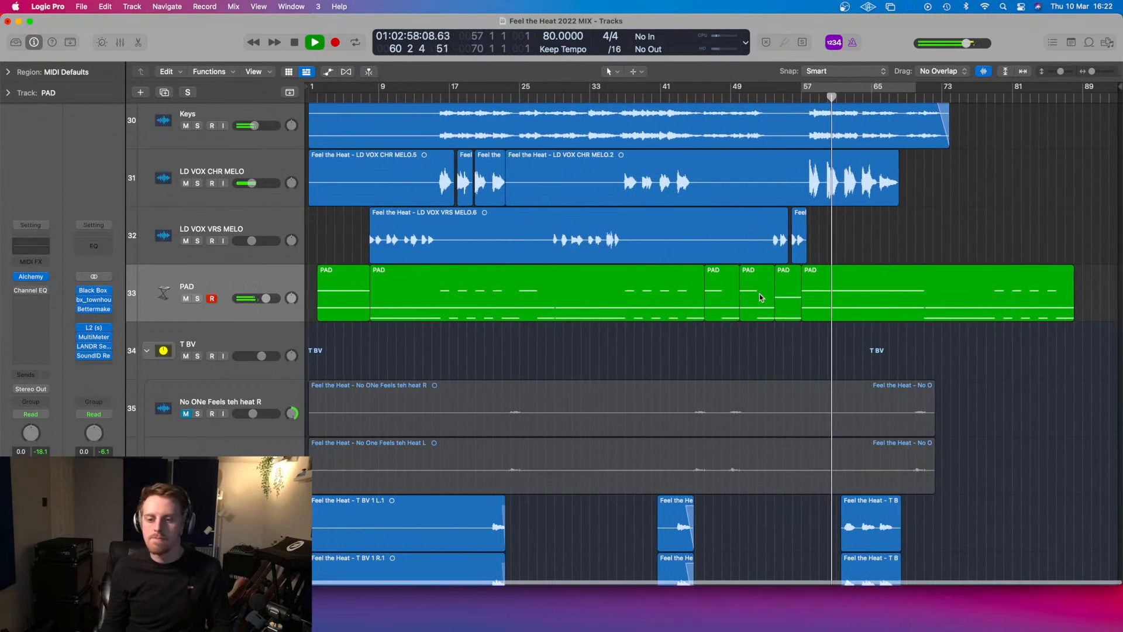
key("super+Right")
key("super+Right")
key("super+Right")
key("super+Right")
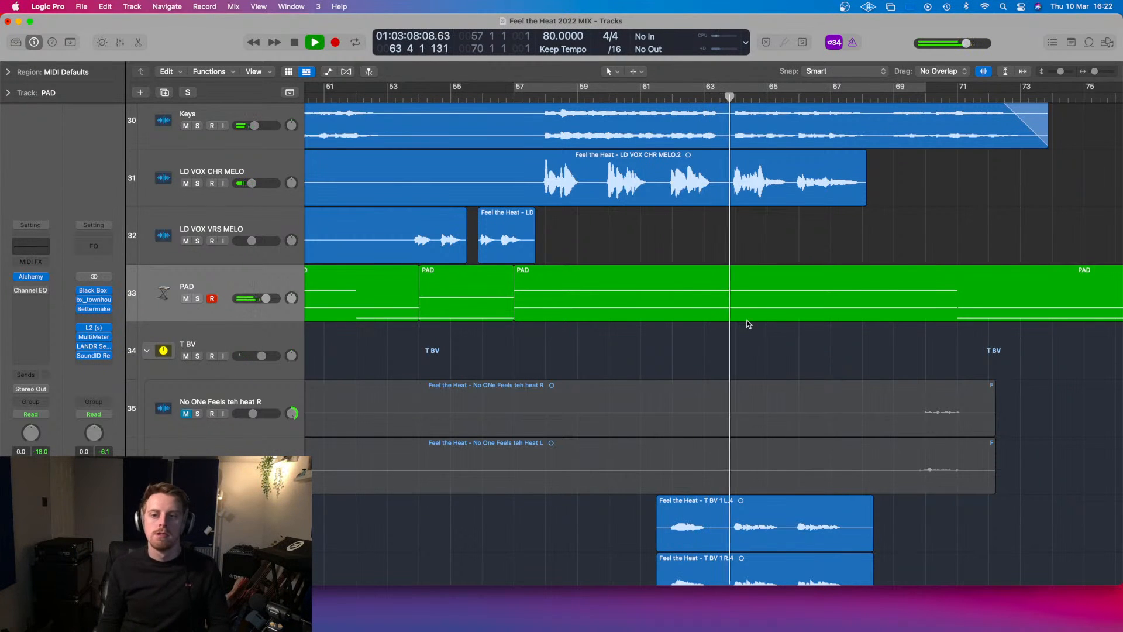
- Listen on through the final chorus alongside the guitar, keys and vocal tracks and stop playback just before bar 69
scroll(747, 322, "right", 5)
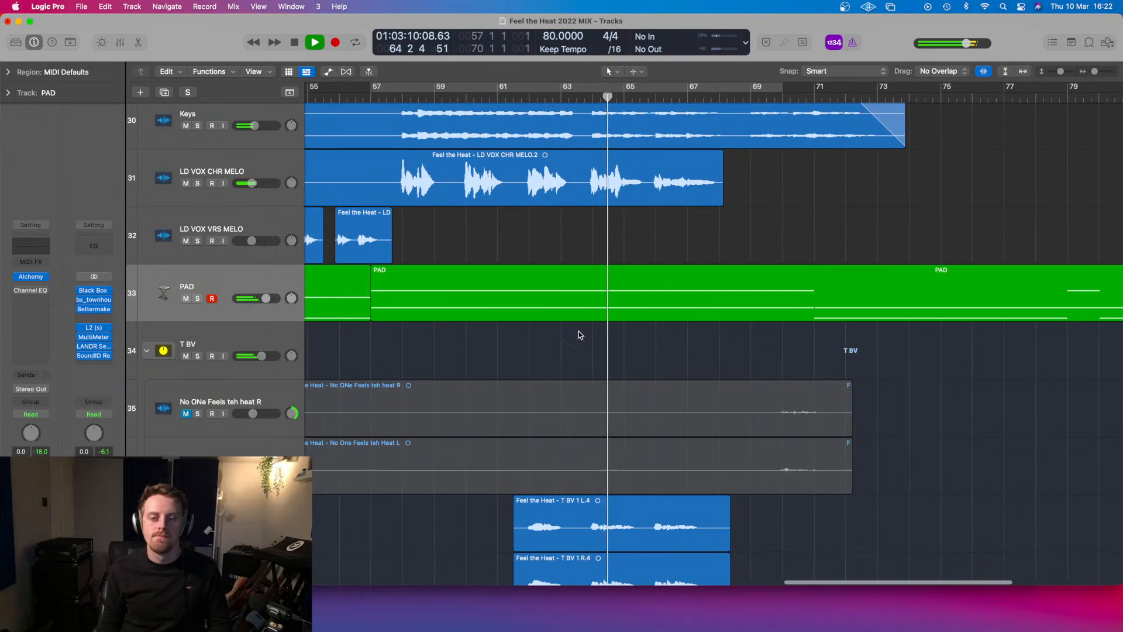
scroll(578, 331, "right", 3)
scroll(584, 332, "left", 2)
scroll(585, 332, "up", 1)
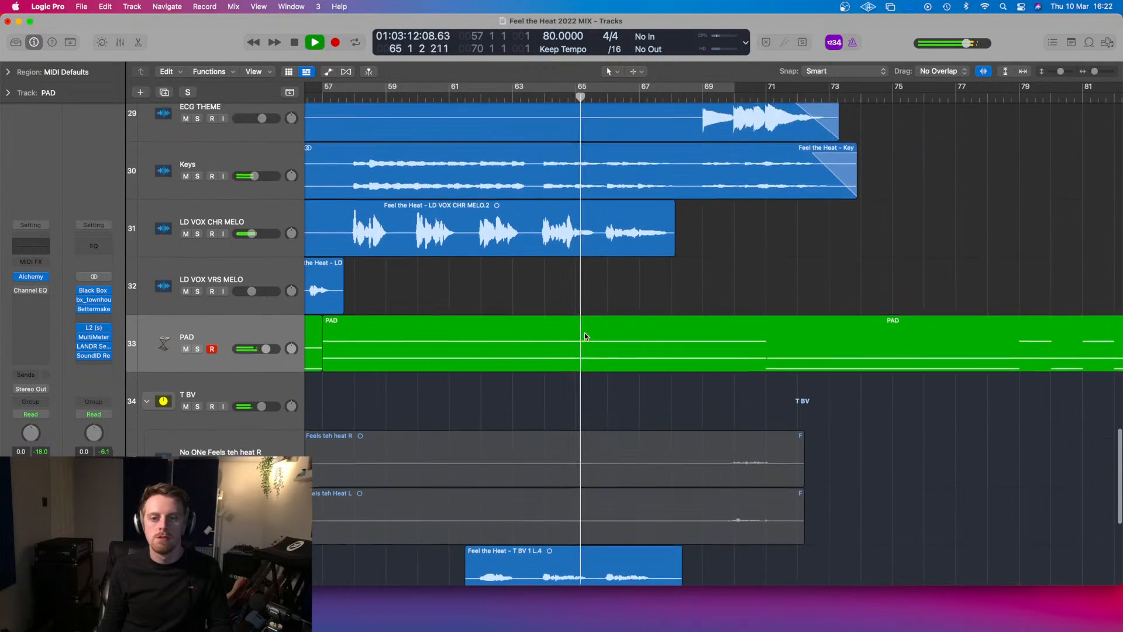
scroll(584, 336, "up", 2)
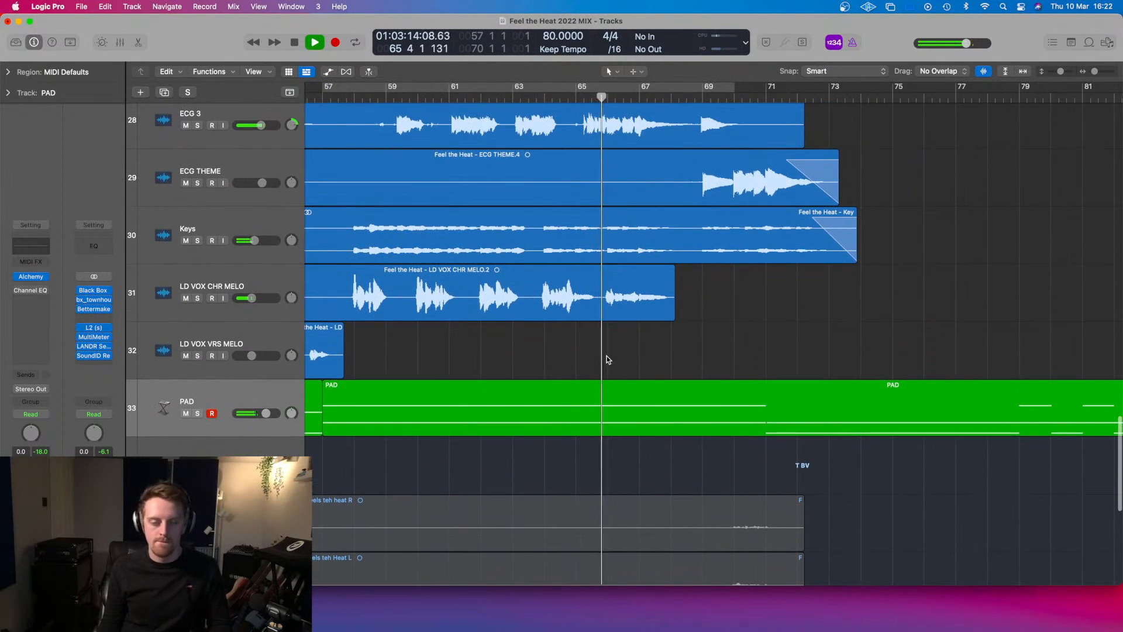
scroll(684, 373, "right", 3)
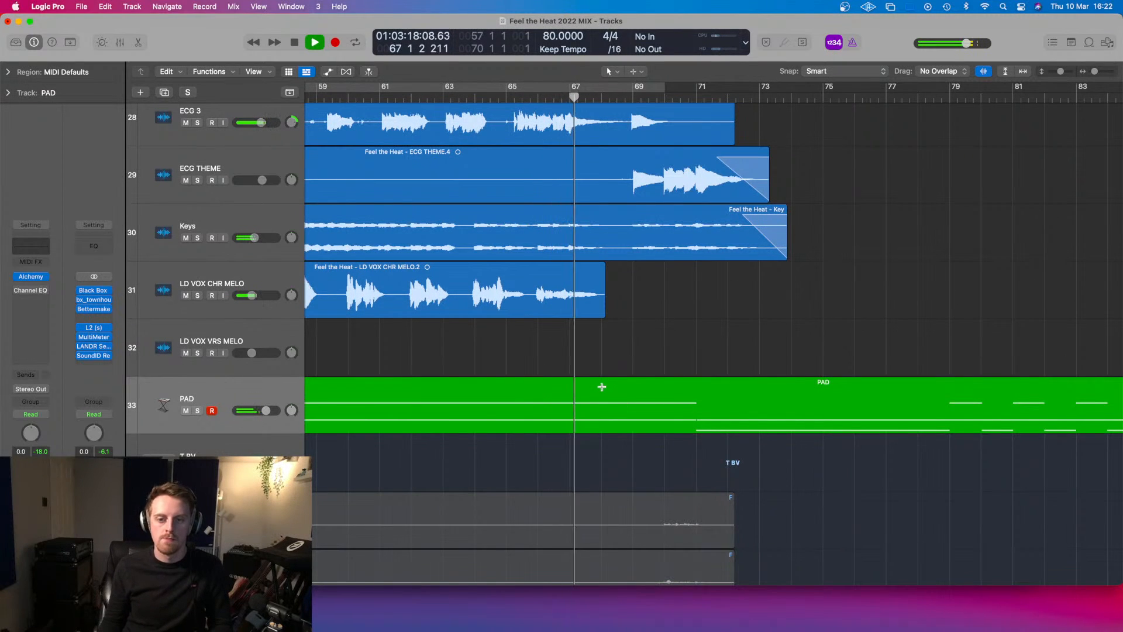
key("space")
double_click(633, 390, "super")
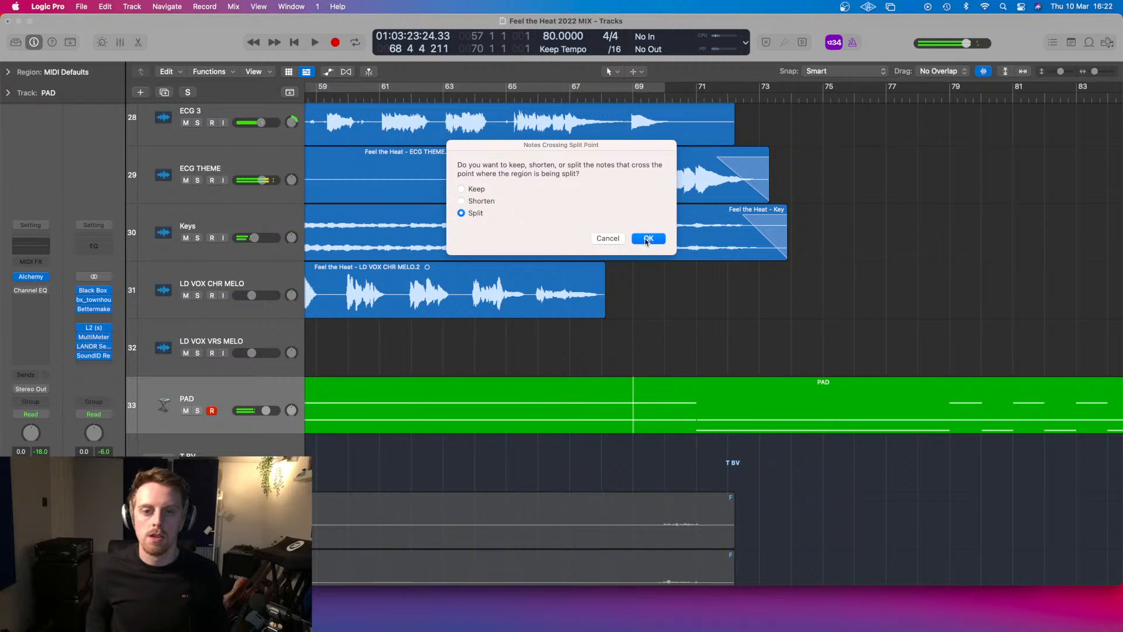
left_click(606, 239)
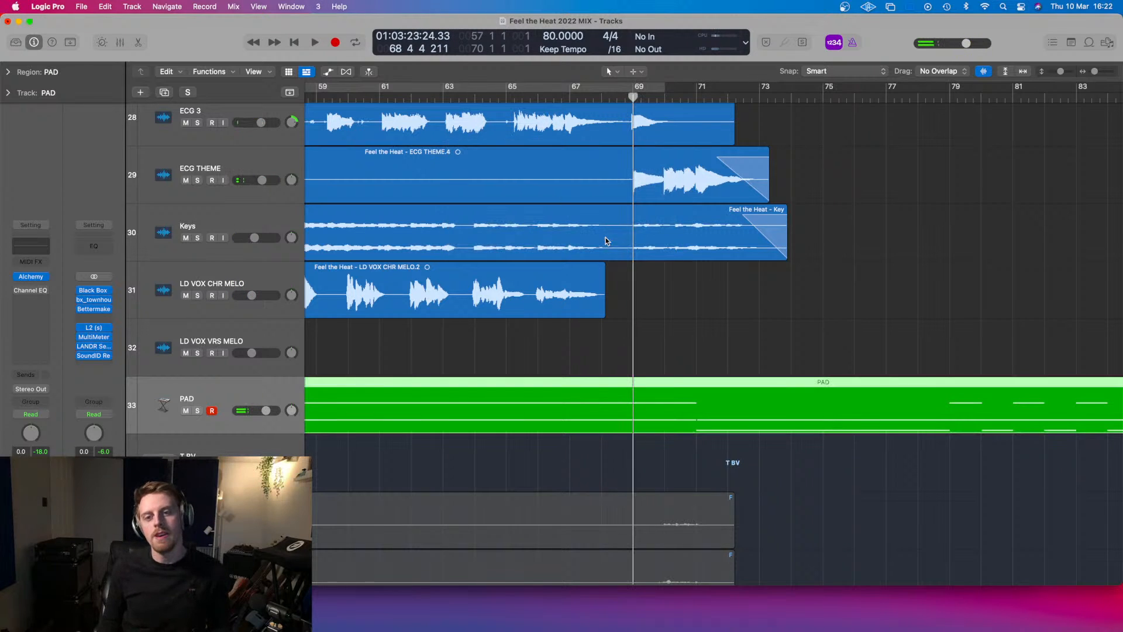
scroll(620, 236, "up", 2)
scroll(620, 236, "down", 3)
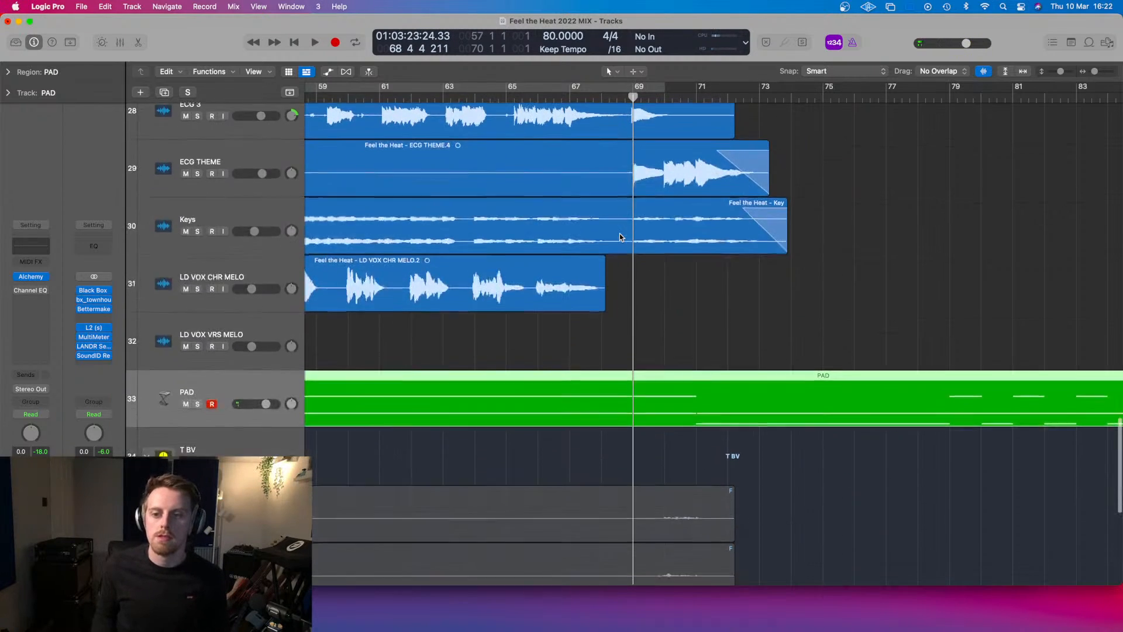
- Cut bars 69 and 70 out of the PAD part, splitting crossing notes, and move the remainder back to bar 69
left_click(638, 416, "super")
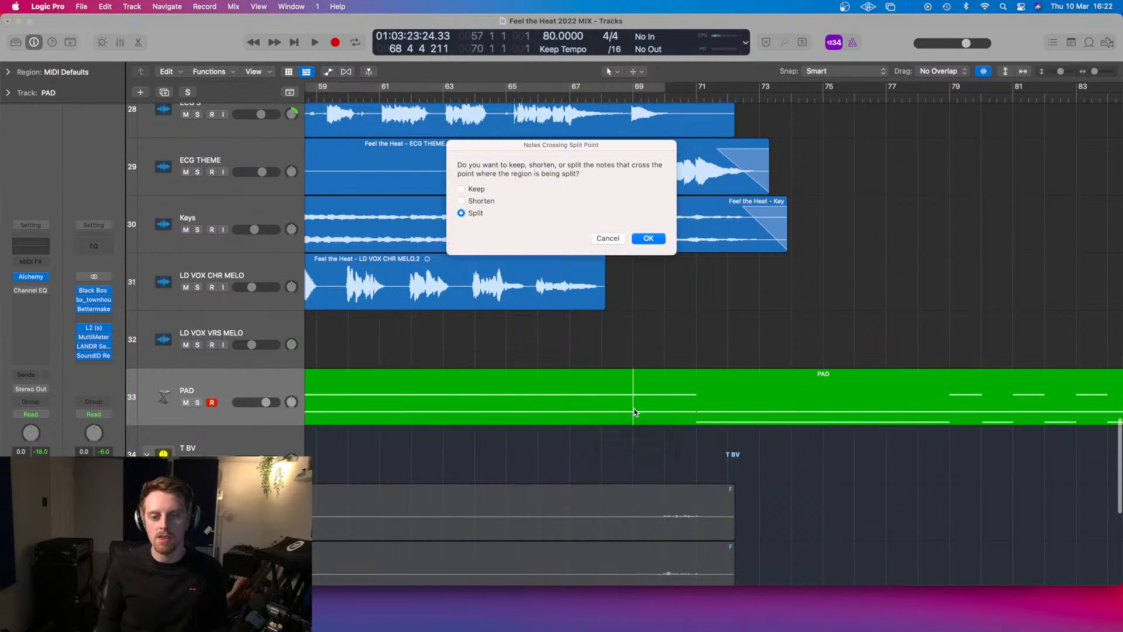
left_click(648, 238)
left_click_drag(692, 408, 636, 404)
key("Delete")
left_click_drag(752, 393, 692, 395)
- Play the ending from bar 69 to hear the moved PAD section, stopping in bar 72
key("space")
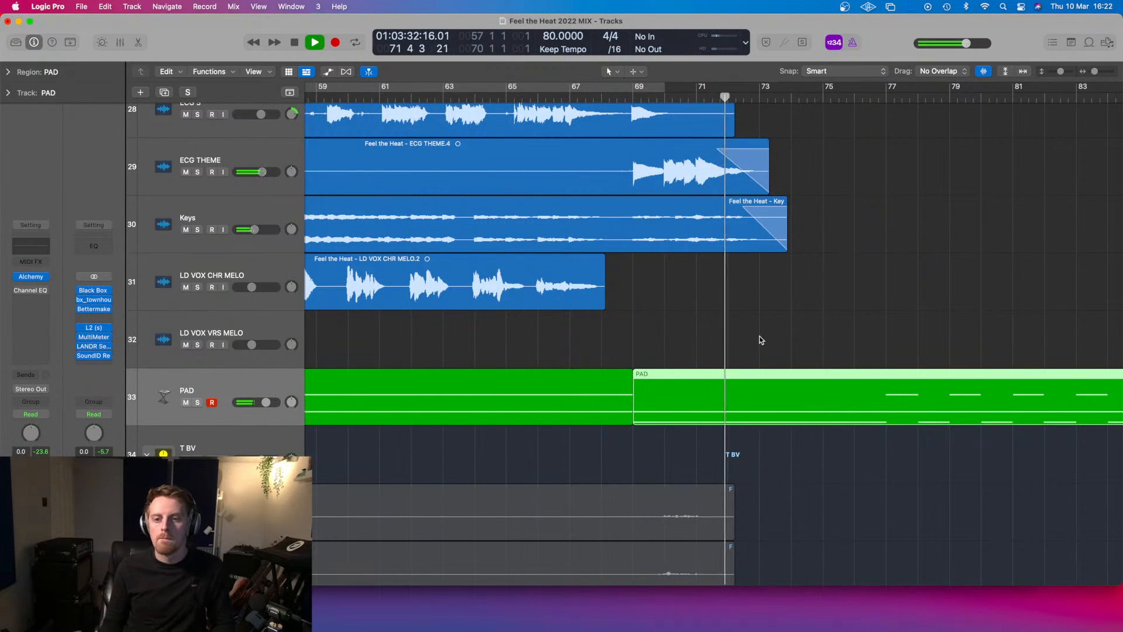
key("space")
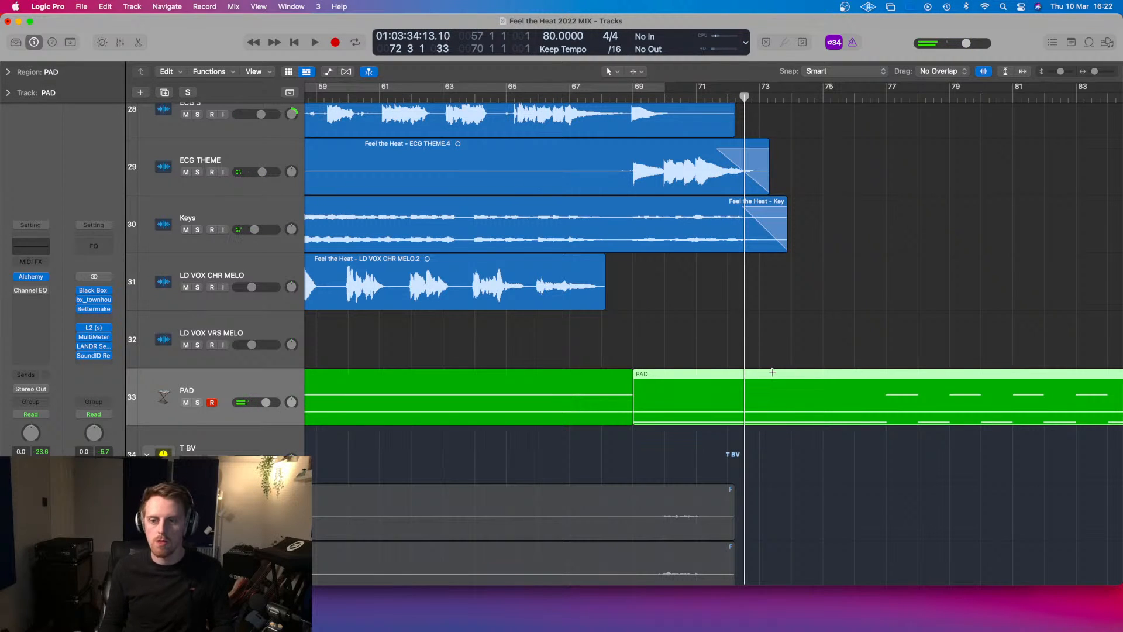
double_click(791, 374, "super")
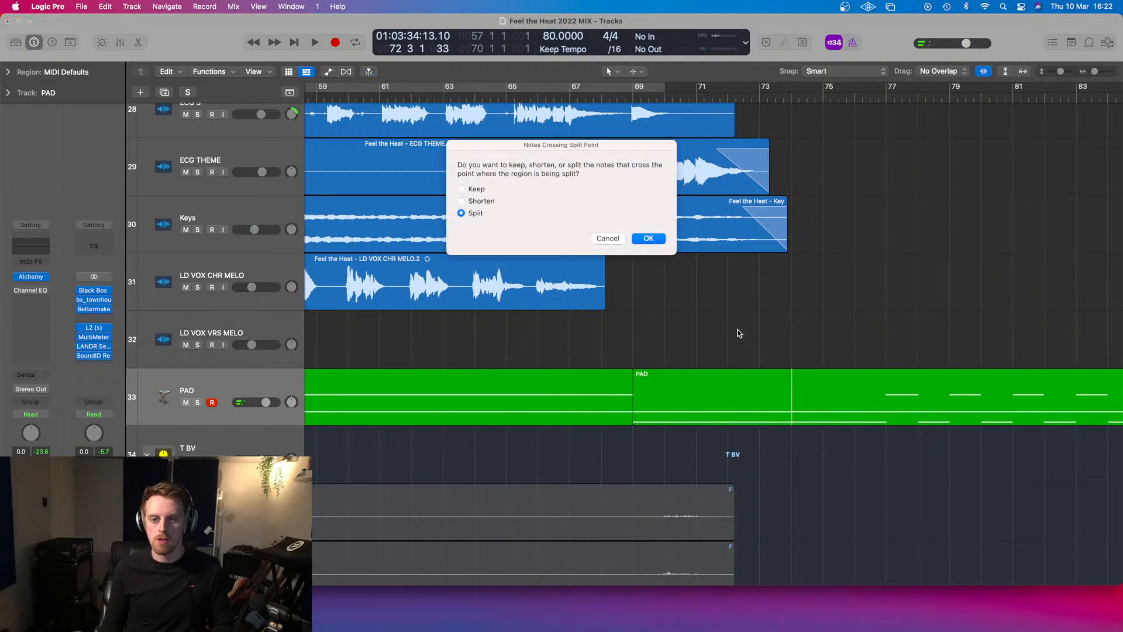
left_click(646, 238)
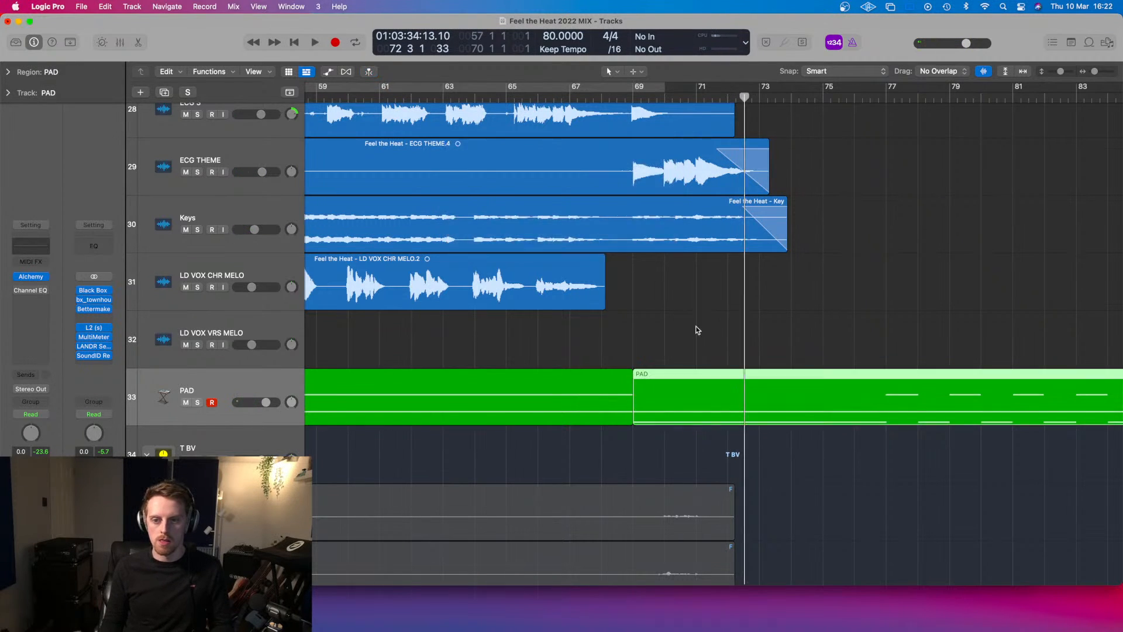
double_click(762, 391, "super")
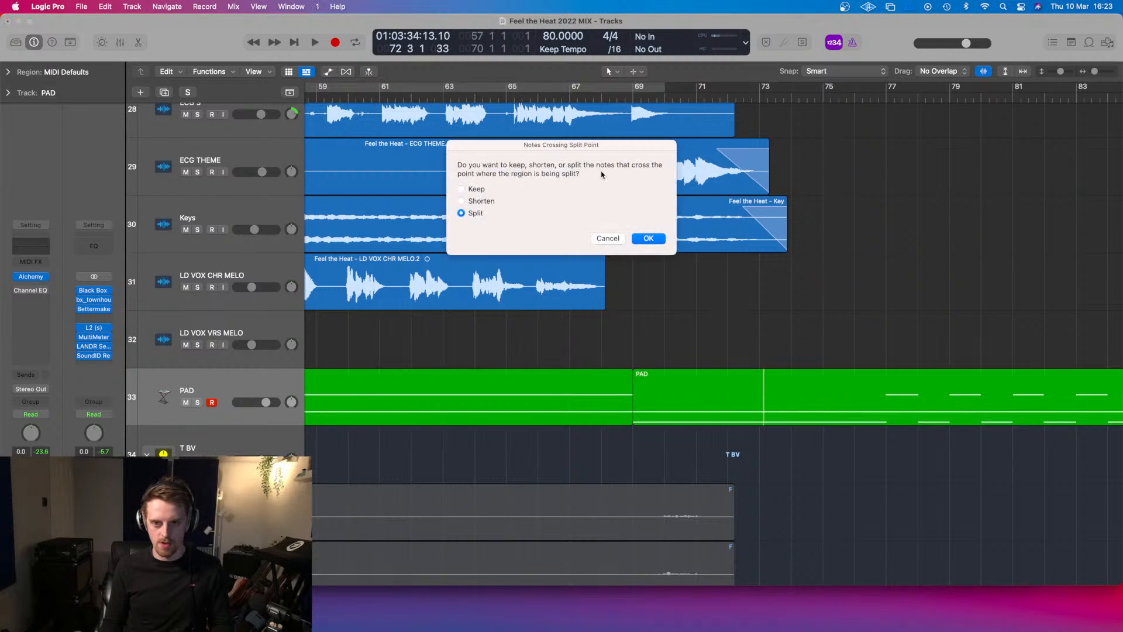
left_click(606, 238)
- Divide the last PAD region at bar 73, splitting crossing notes, and delete everything after that point
double_click(760, 392, "super")
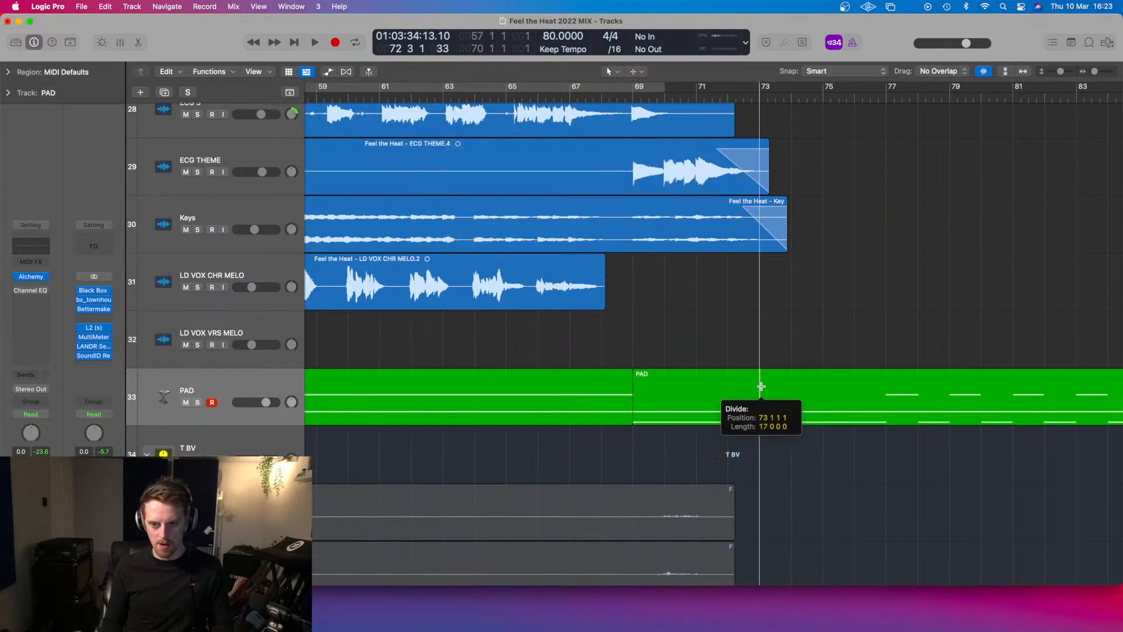
left_click(636, 237)
left_click(837, 412)
key("Delete")
- Join all the PAD regions across the whole arrangement into a single region
key("z")
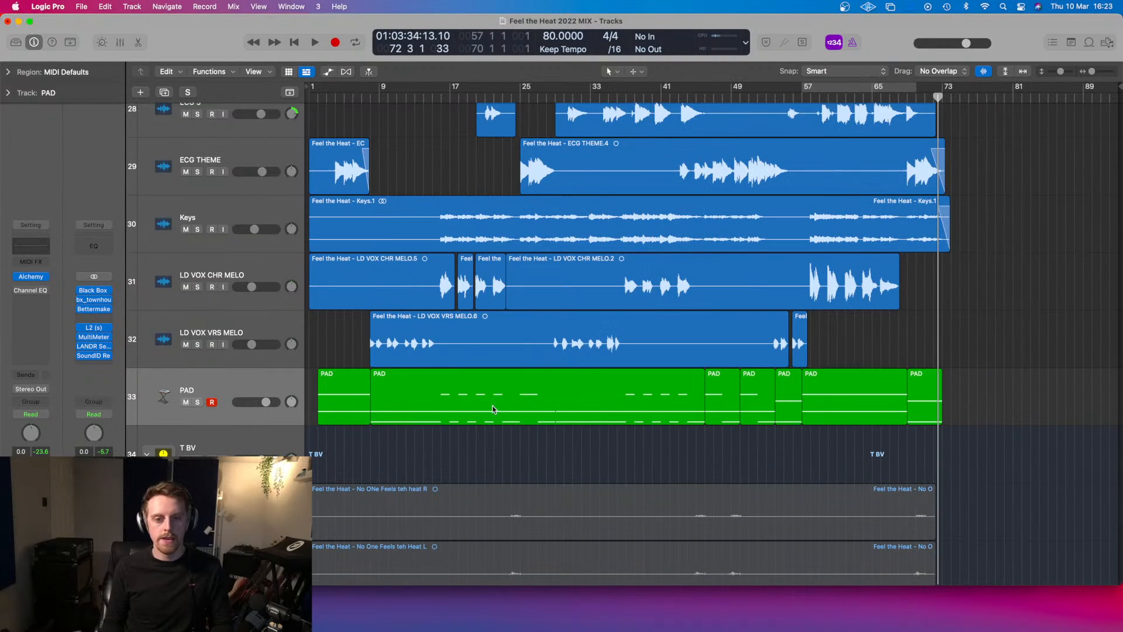
left_click_drag(330, 458, 1051, 404)
key("super+j")
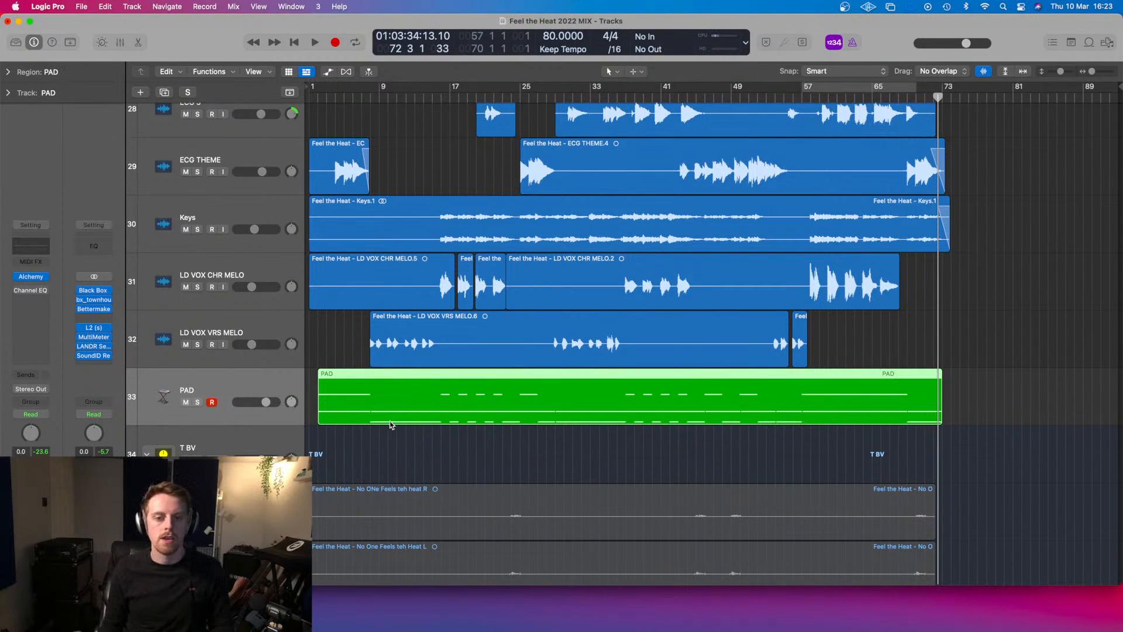
- Open the joined PAD region in the Piano Roll and play it from bar 2, then from just before bar 8
double_click(427, 395)
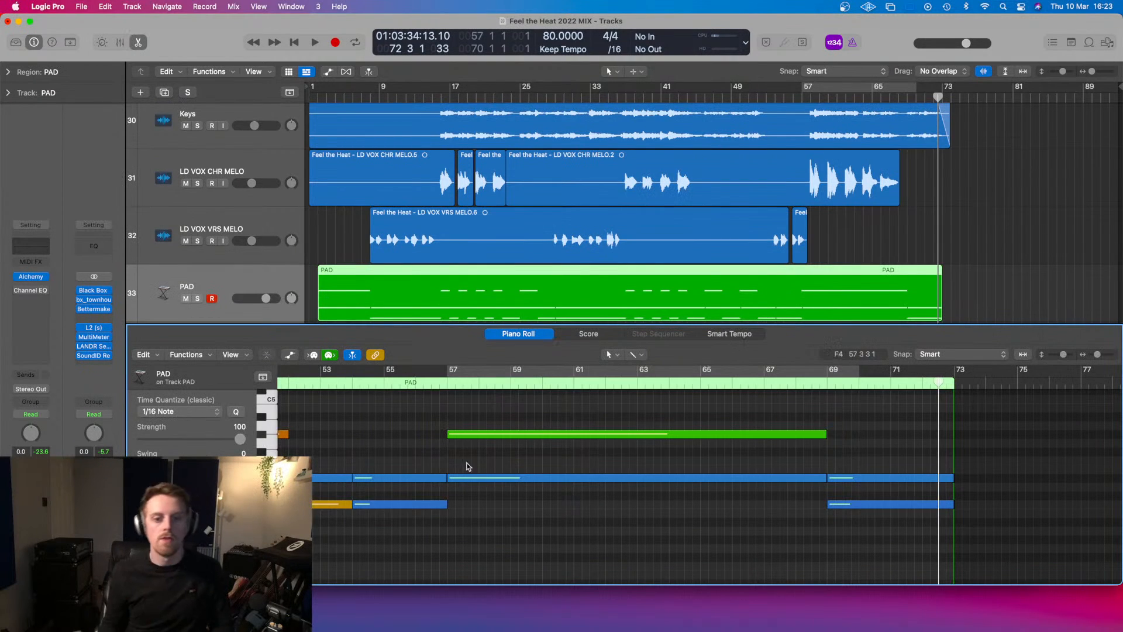
key("super+Left")
key("super+Left")
key("super+Left")
key("super+Left")
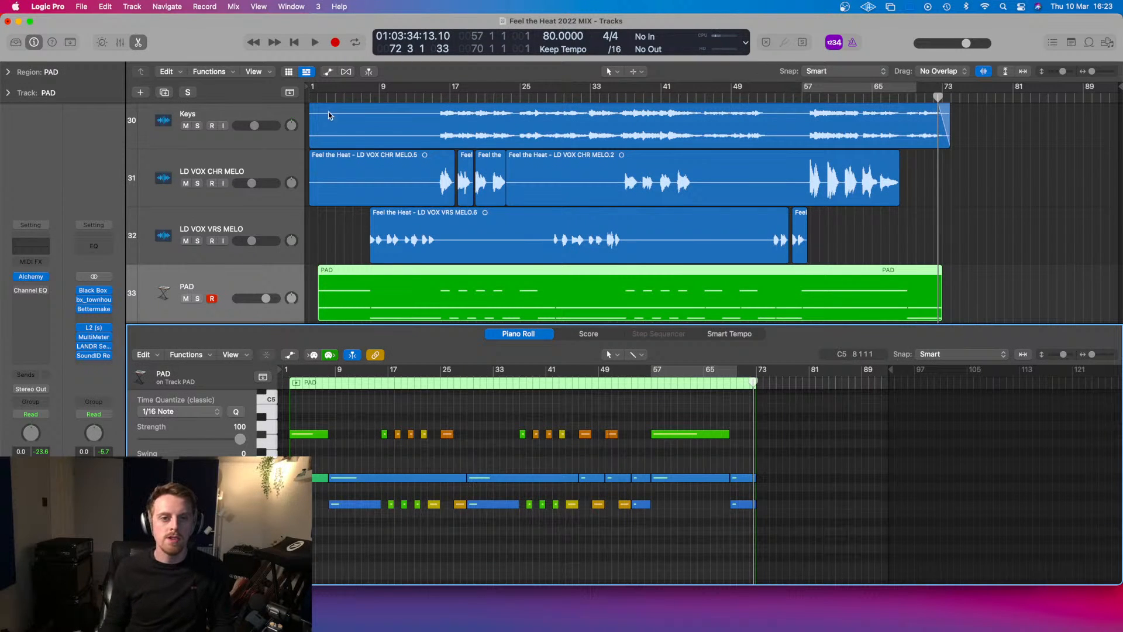
left_click(319, 99)
key("space")
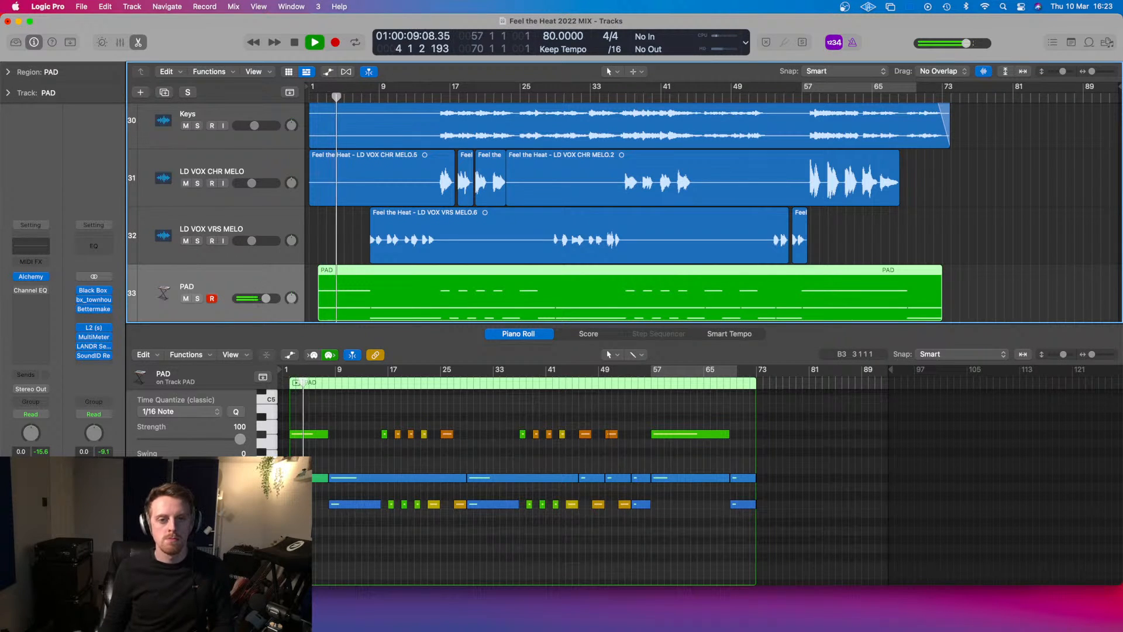
left_click(329, 391)
key("space")
key("space")
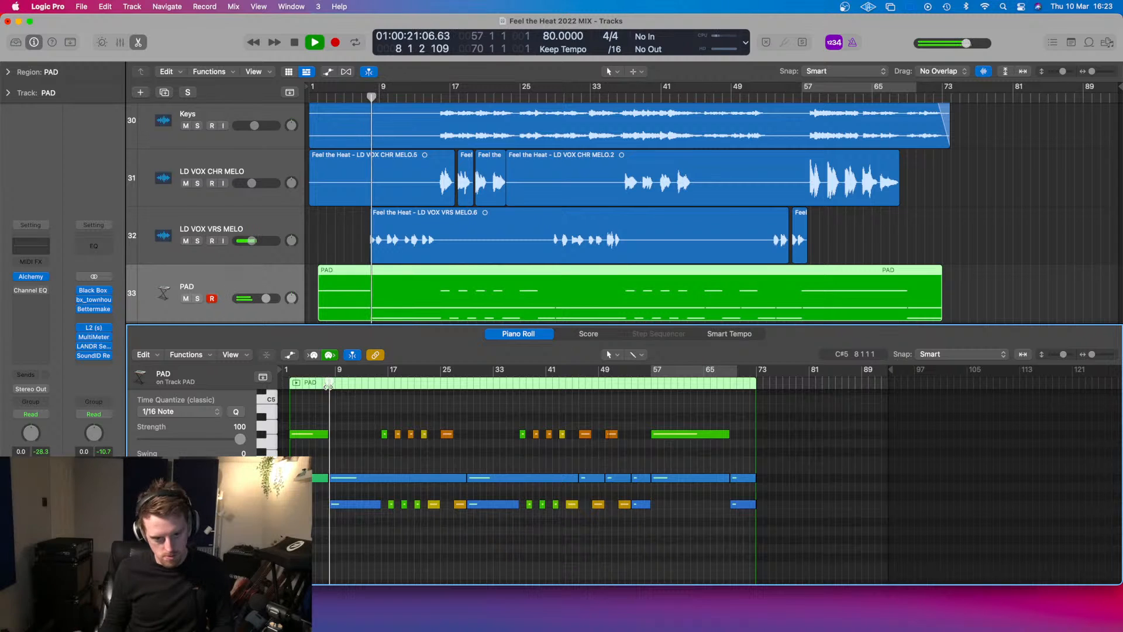
- Inspect the PAD notes up to bar 57 during playback, stop in bar 12 and close the Piano Roll
mouse_move(84, 350)
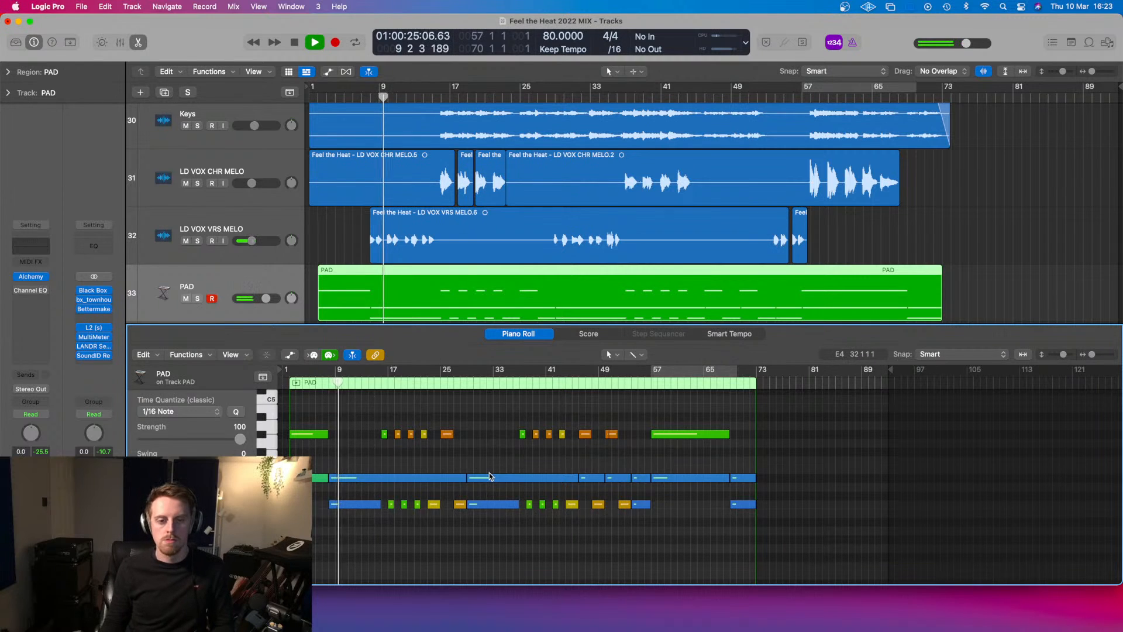
key("super+Right")
key("super+Right")
key("super+Right")
key("super+Right")
key("super+Right")
key("super+Right")
key("super+Right")
key("super+Right")
key("super+Left")
key("super+Left")
key("super+Left")
key("super+Left")
key("super+Left")
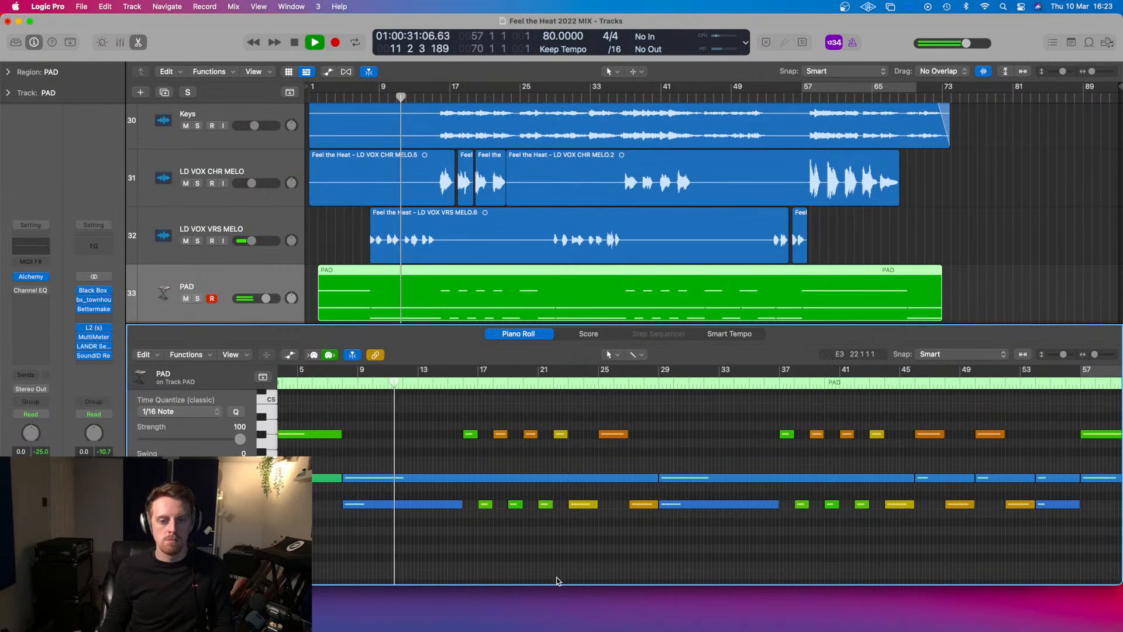
key("super+Left")
key("space")
key("x")
key("x")
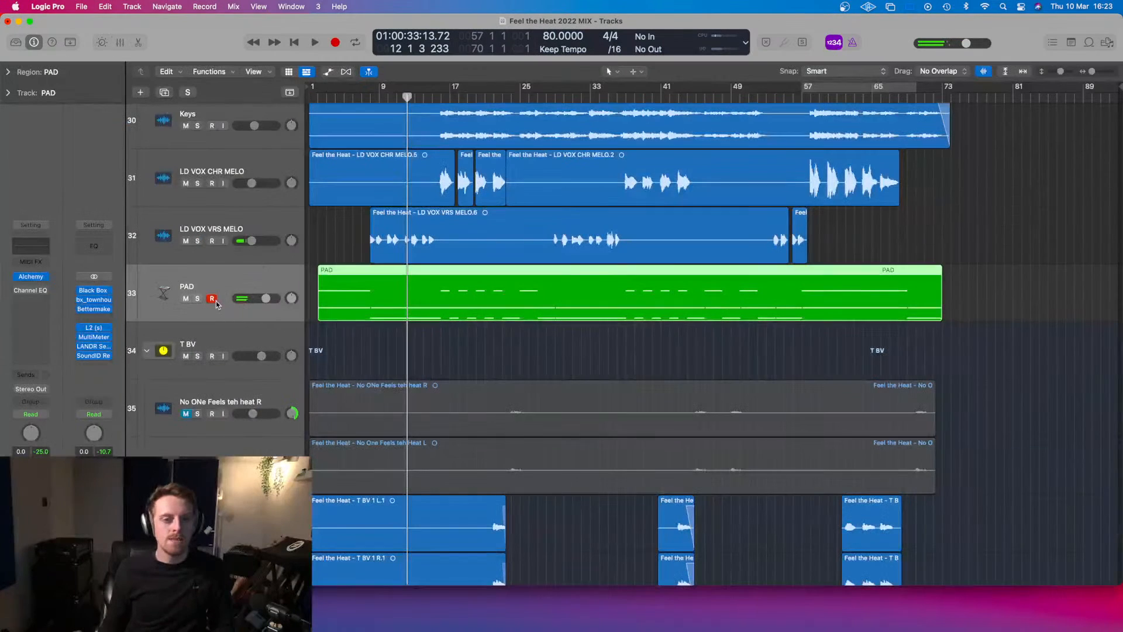
- Disarm the PAD track, remove its Channel EQ and open its Alchemy instrument beside the track headers
left_click(38, 293)
left_click(44, 289)
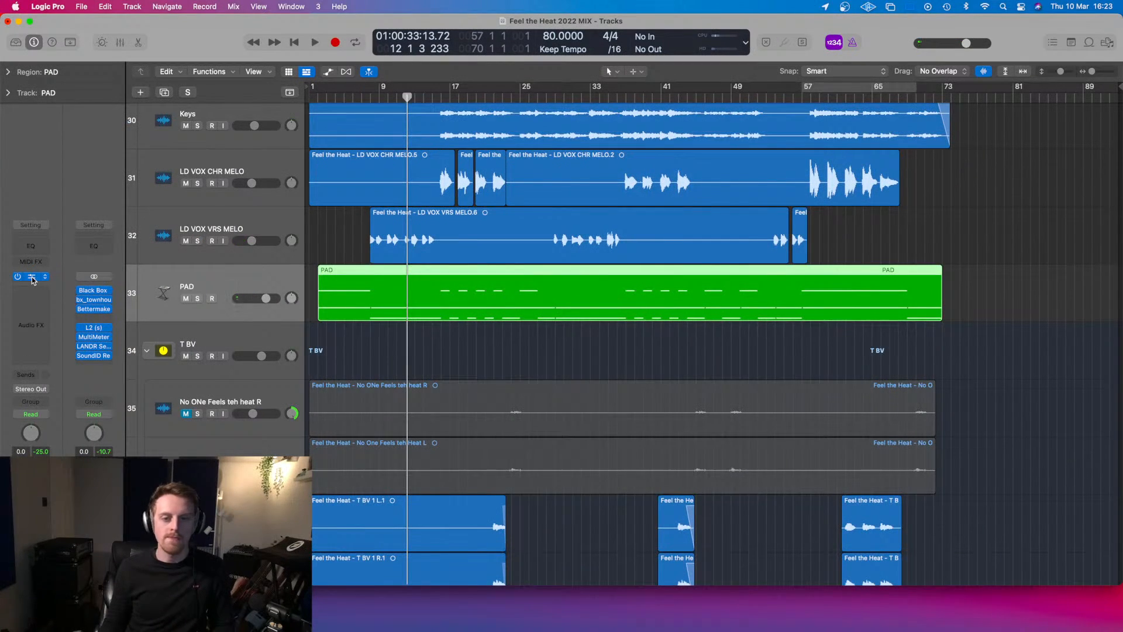
left_click(32, 278)
left_click_drag(689, 134, 767, 100)
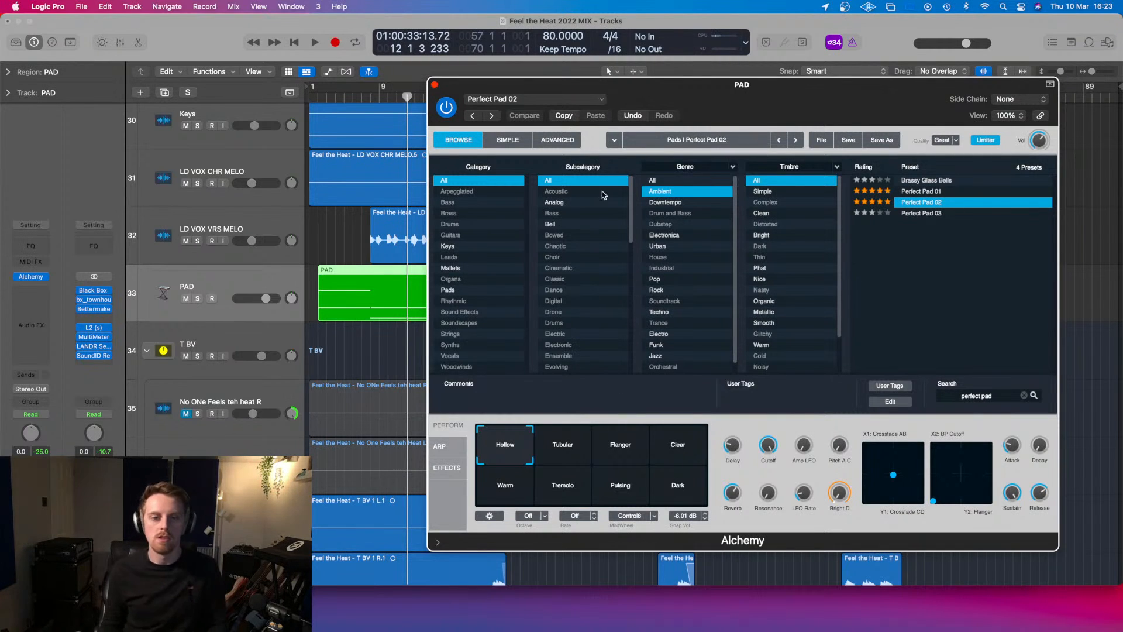
- Try Alchemy's Cutoff control, then blend the snapshot midway between Hollow and Warm while playing the pad from bar 2
left_click(316, 99)
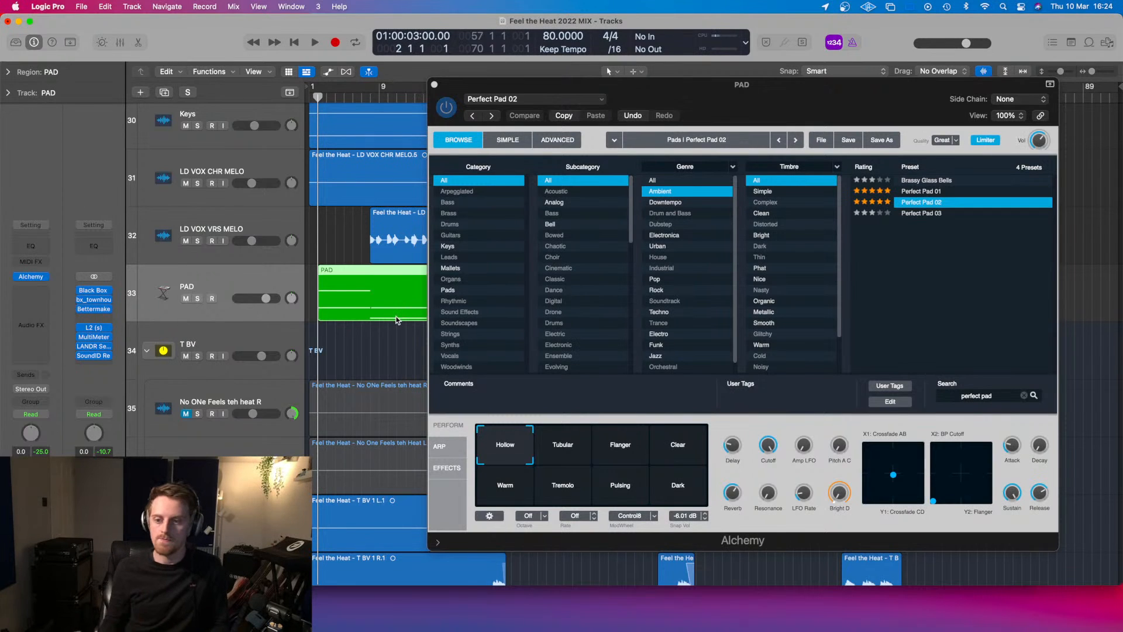
left_click_drag(768, 446, 772, 481)
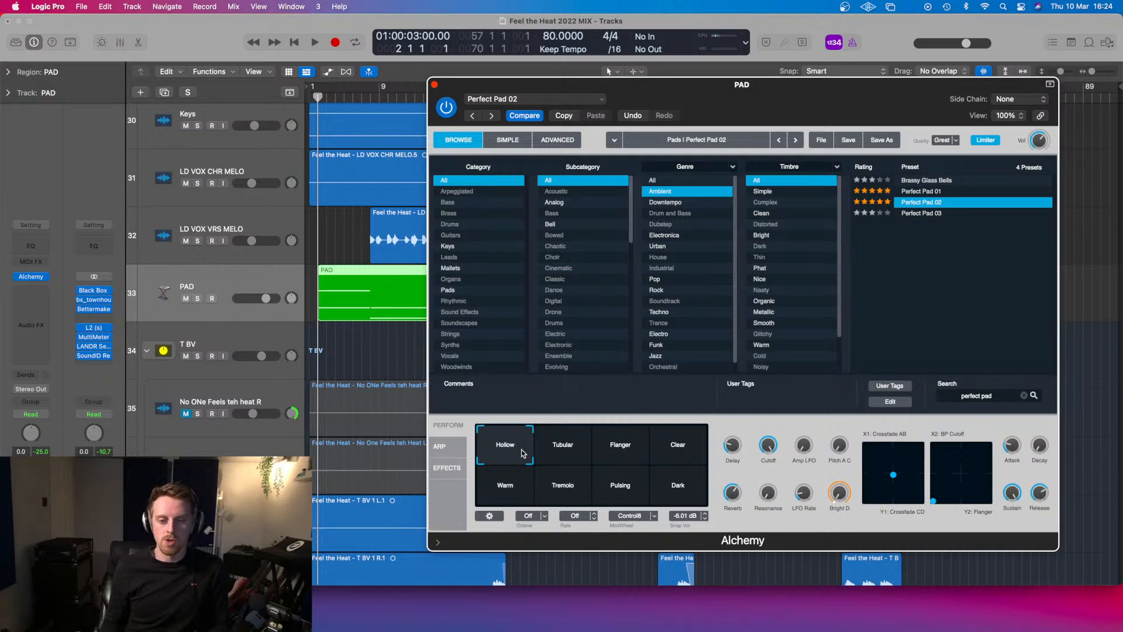
key("space")
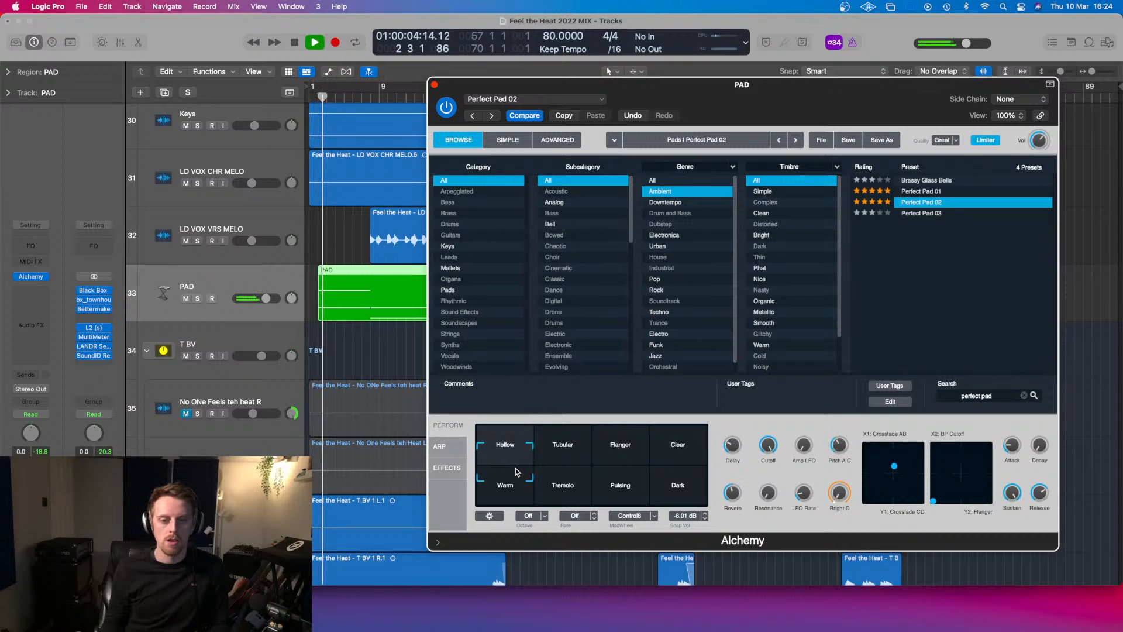
left_click(515, 472)
left_click_drag(515, 472, 515, 470)
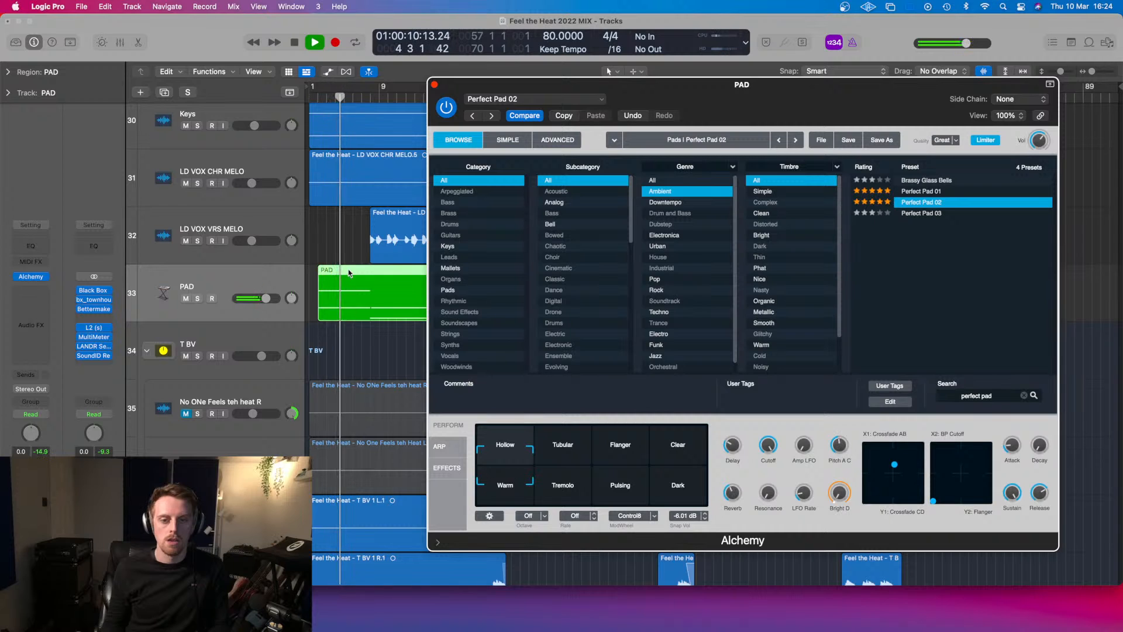
key("space")
left_click(316, 100)
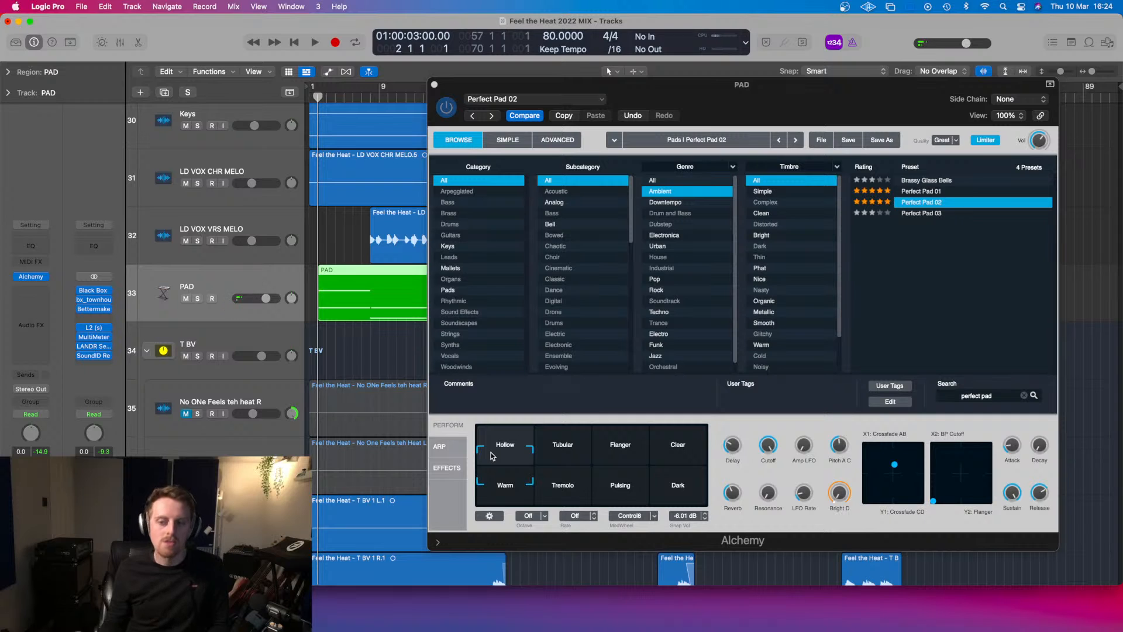
- Show Alchemy's effects settings, solo the PAD track and play it from bar 2
left_click(443, 447)
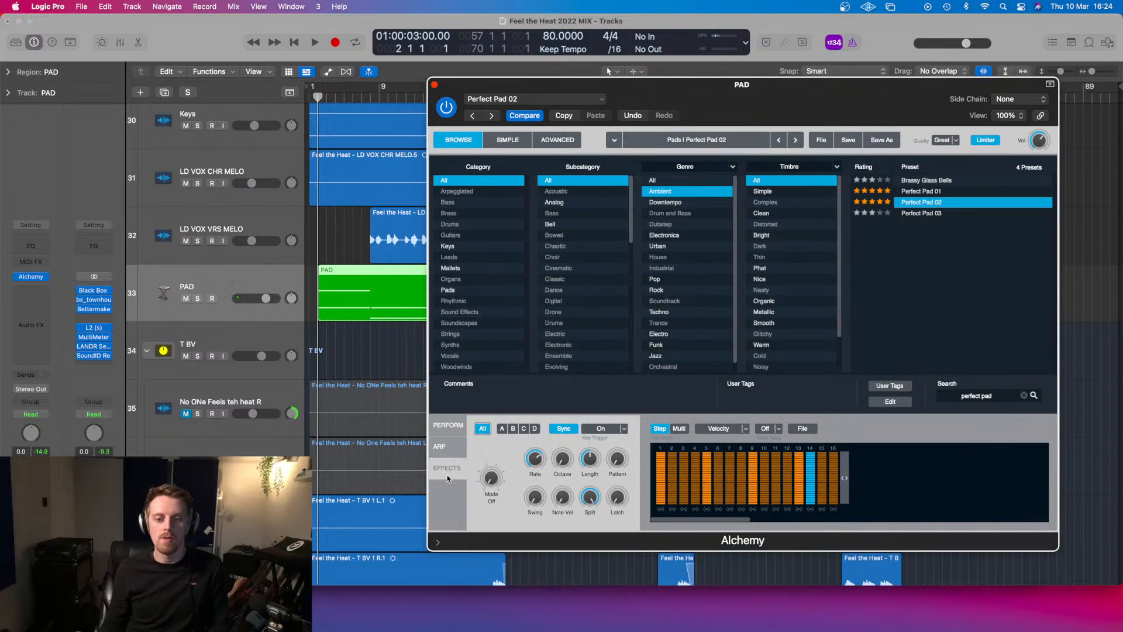
left_click(448, 478)
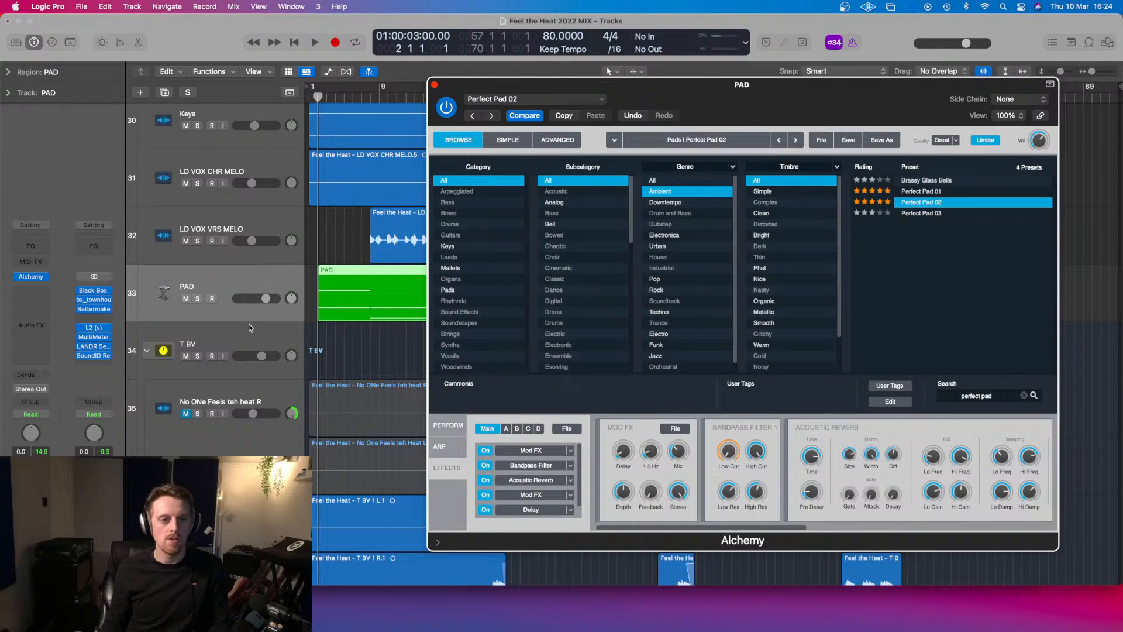
left_click(199, 299)
key("space")
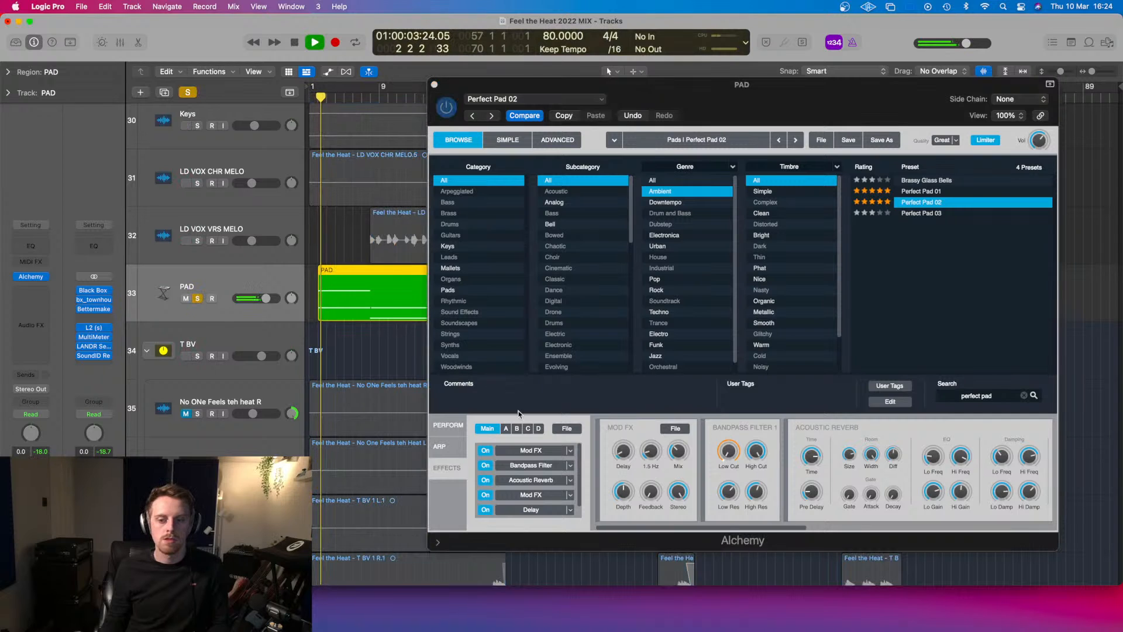
- Compare the soloed pad with Alchemy's Delay effect off and on, then close the instrument and stop playback
left_click(478, 472)
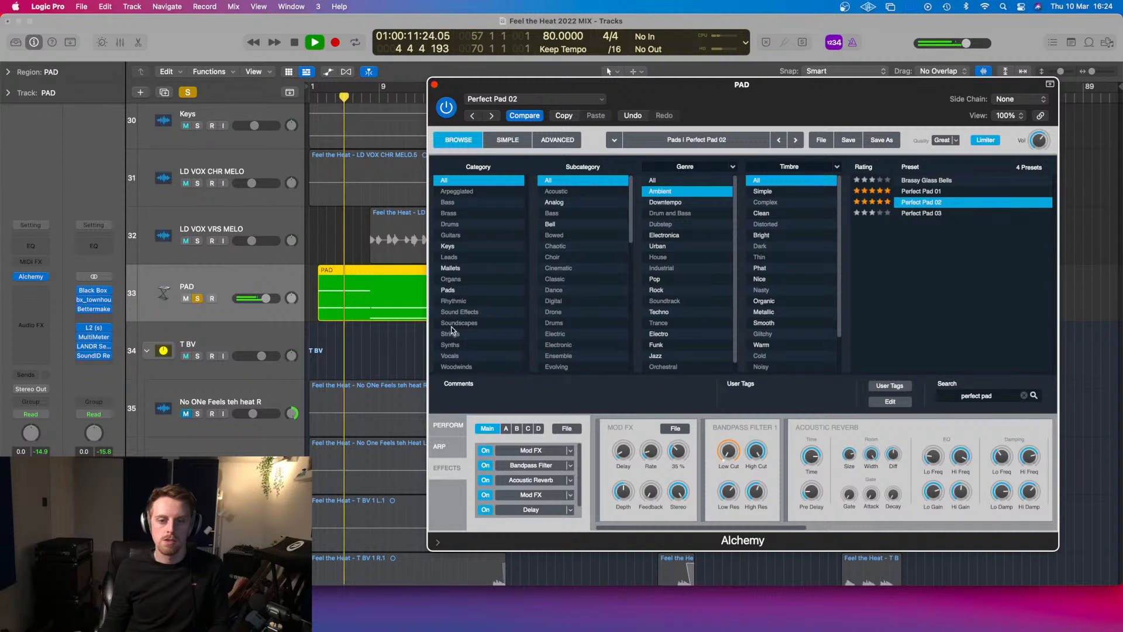
left_click(485, 510)
left_click(485, 509)
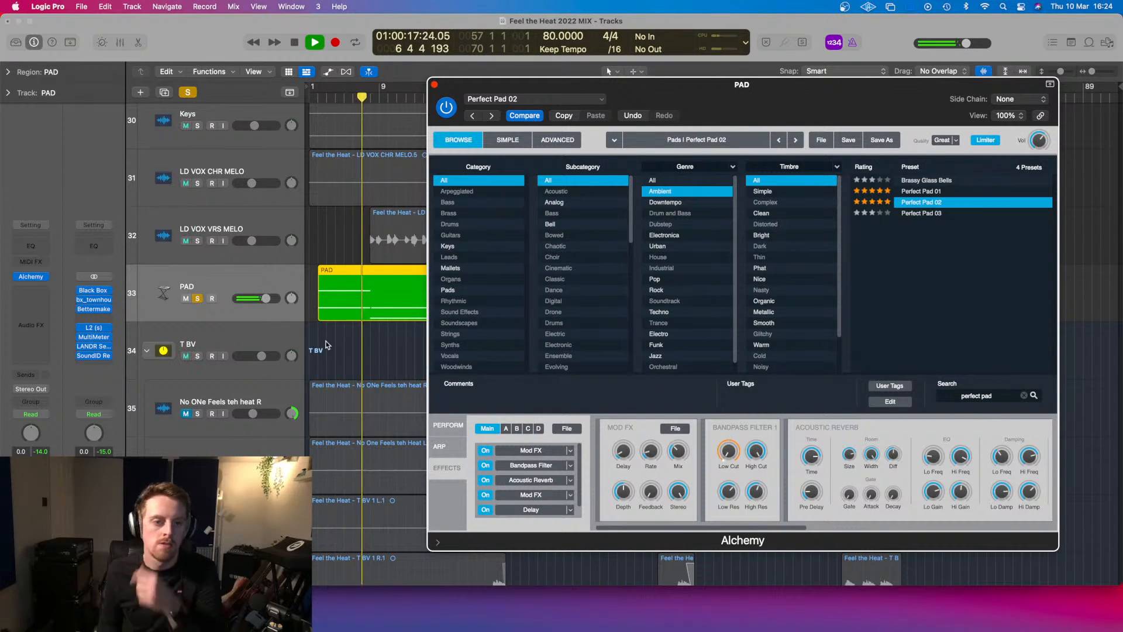
key("super+w")
key("space")
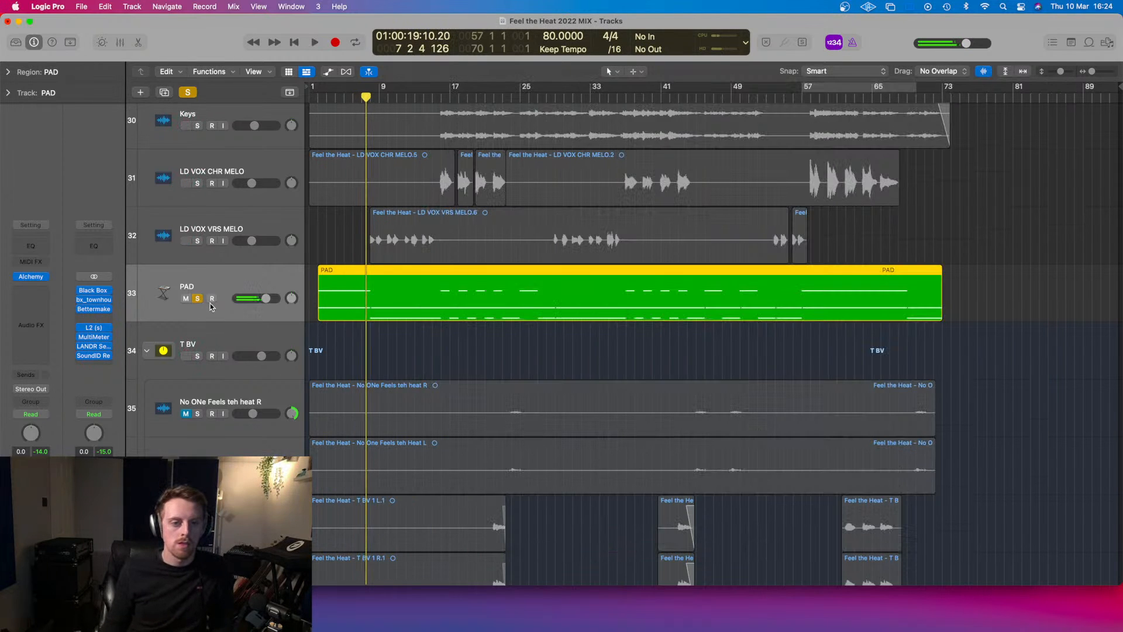
- Reopen Alchemy on the PAD track and look through the source B effects, the main effects and the arpeggiator
left_click(32, 277)
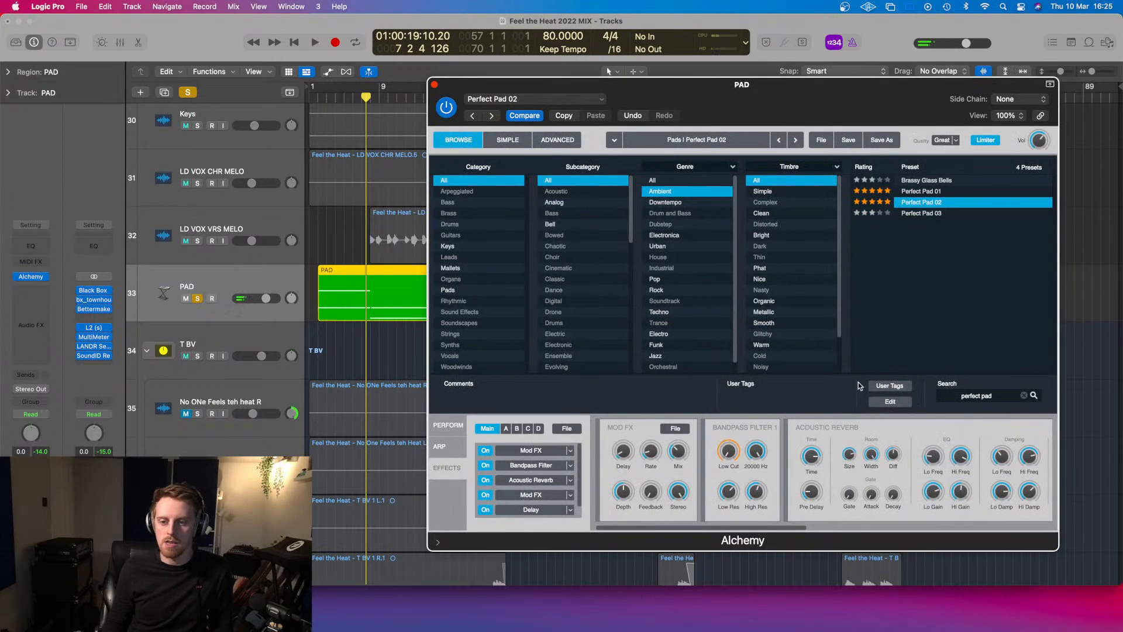
left_click_drag(806, 93, 744, 88)
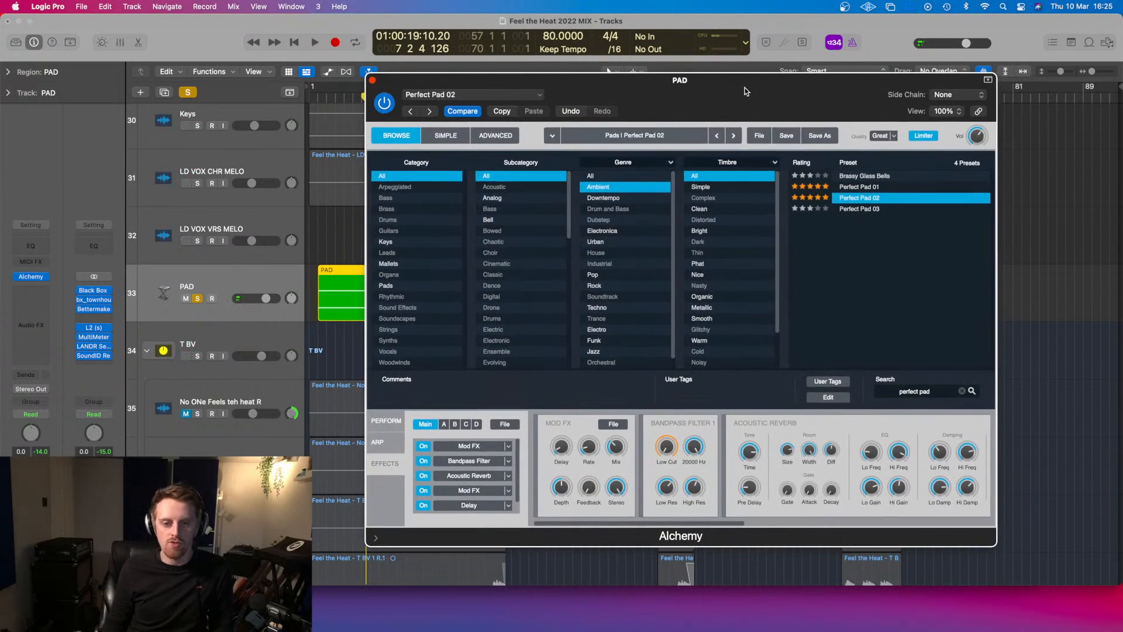
left_click(454, 424)
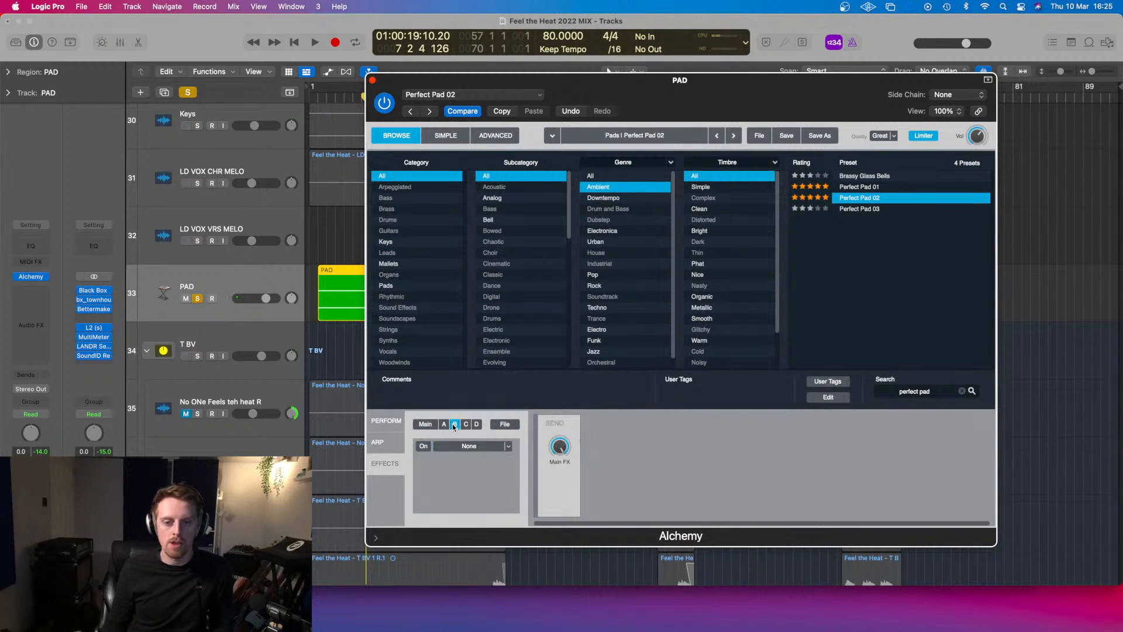
left_click(427, 424)
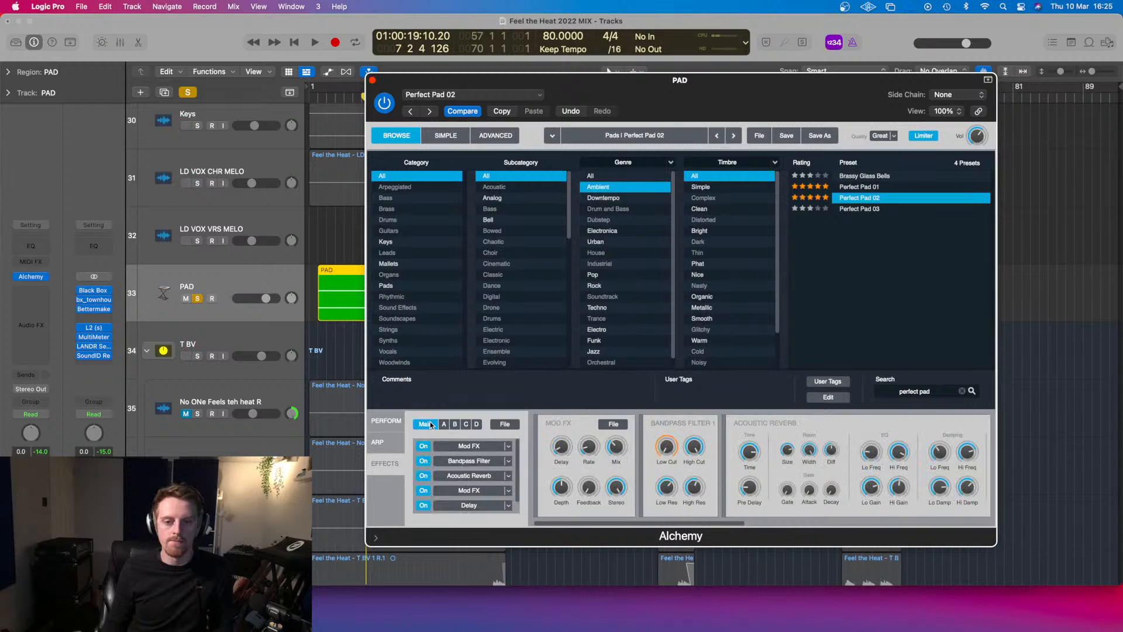
left_click(381, 443)
- Set the pad's Attack to 30.9 % in Alchemy's performance controls and play the soloed track from bar 1
left_click(382, 425)
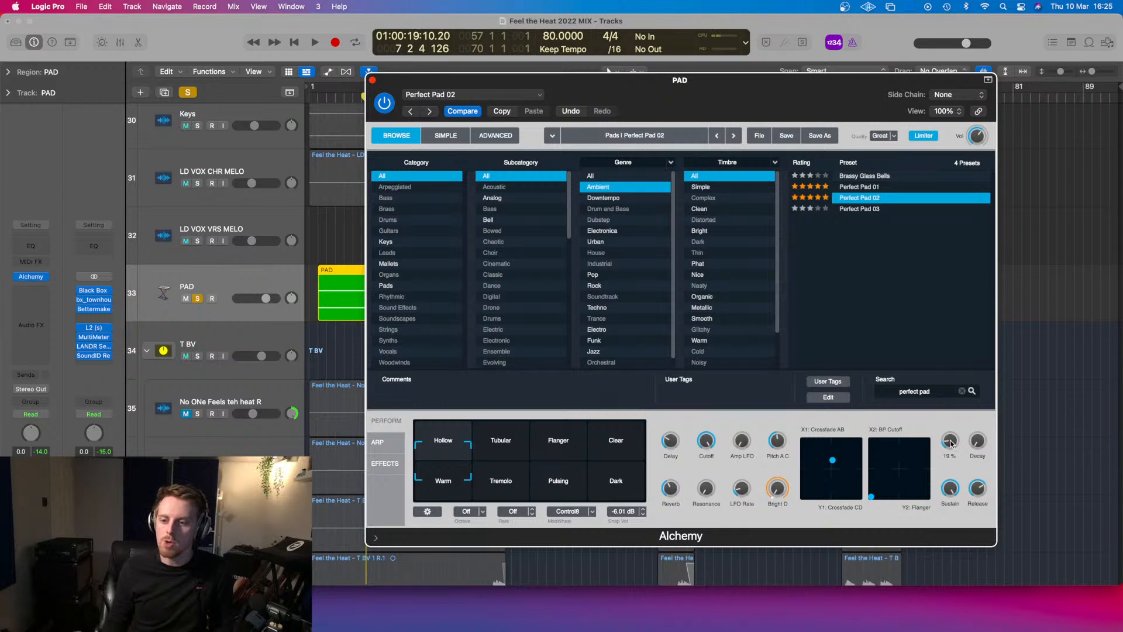
left_click(308, 98)
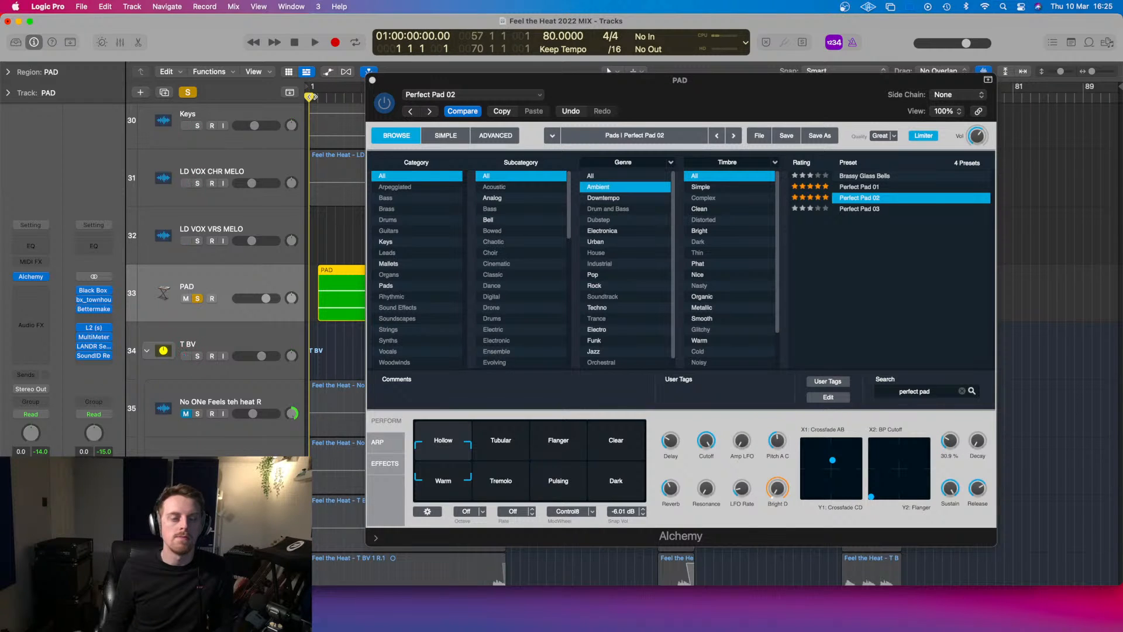
key("space")
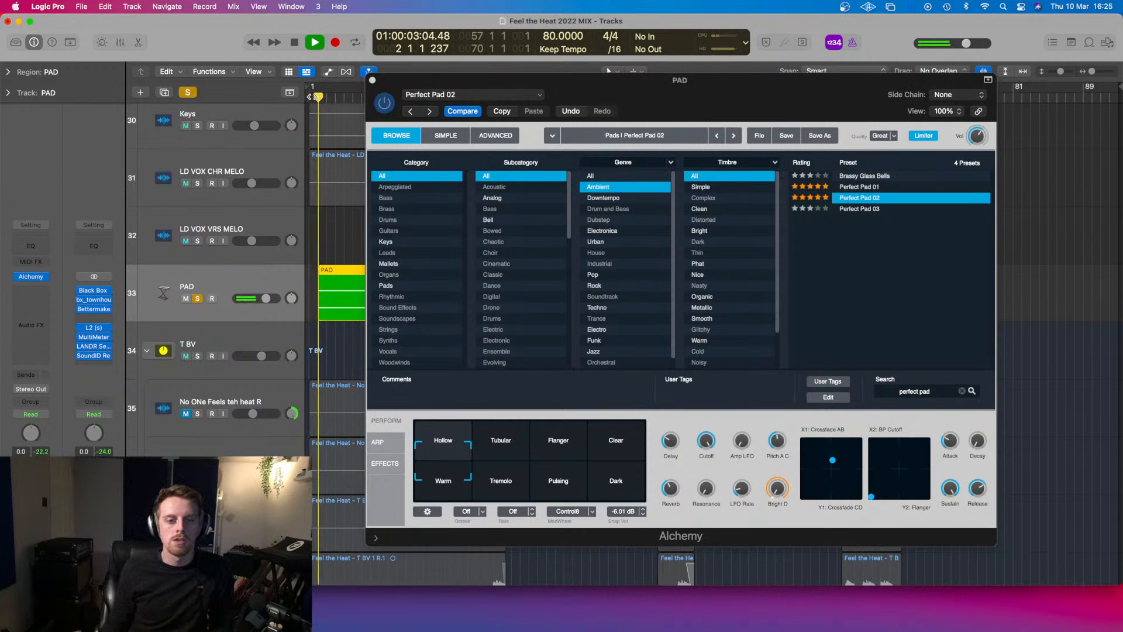
- Raise the pad's Attack to 82.4 % and replay the soloed track from the start of the arrangement
left_click(952, 409)
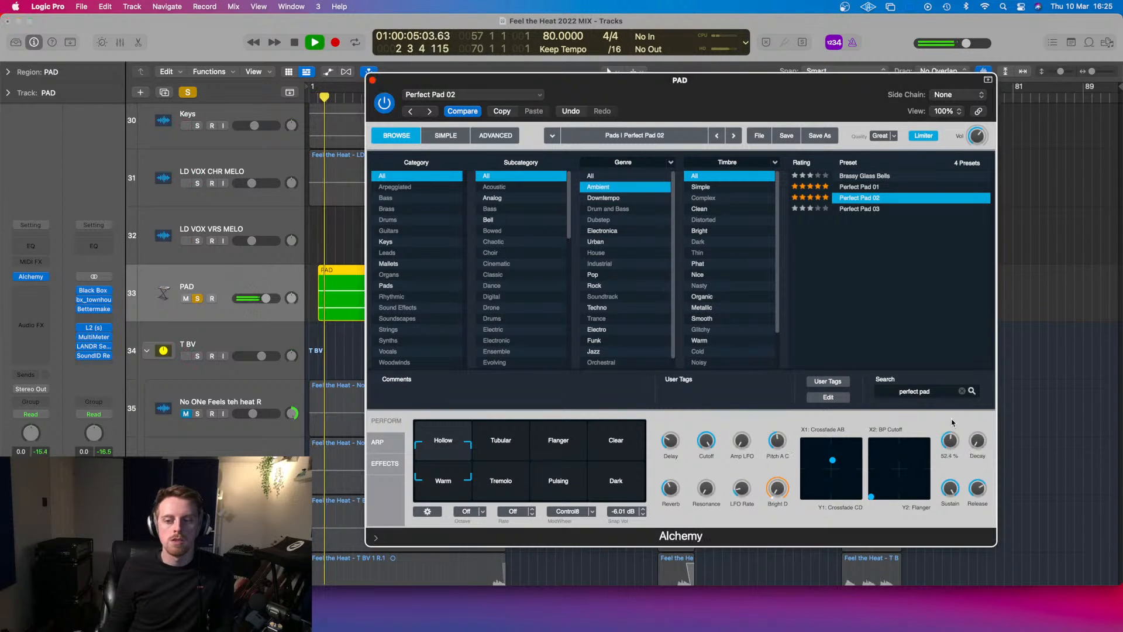
left_click_drag(314, 96, 309, 98)
key("space")
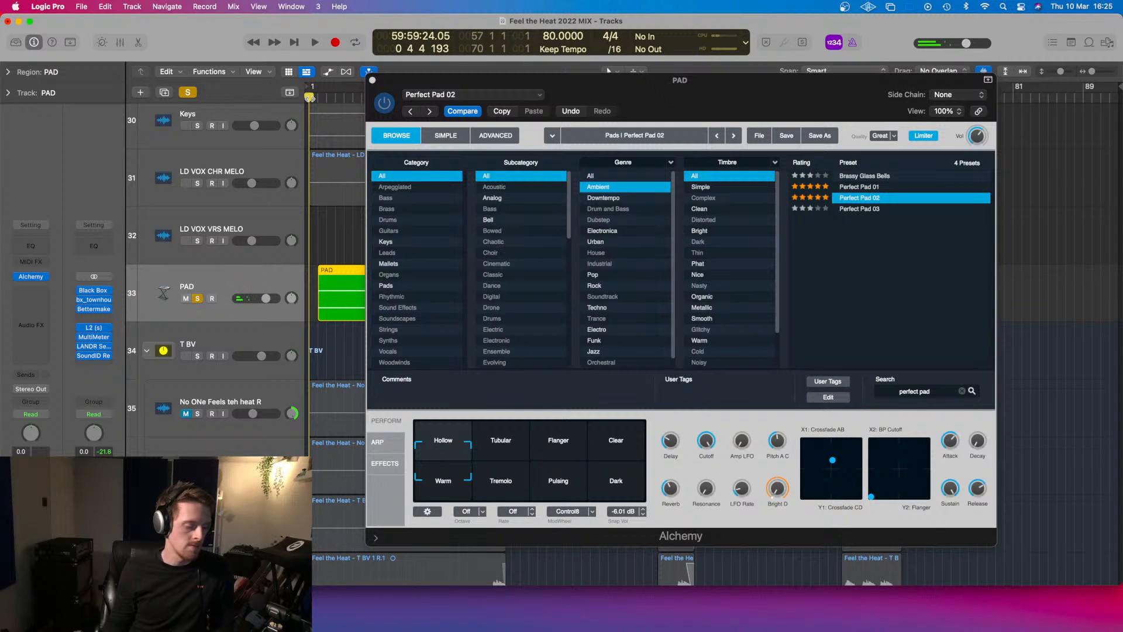
key("space")
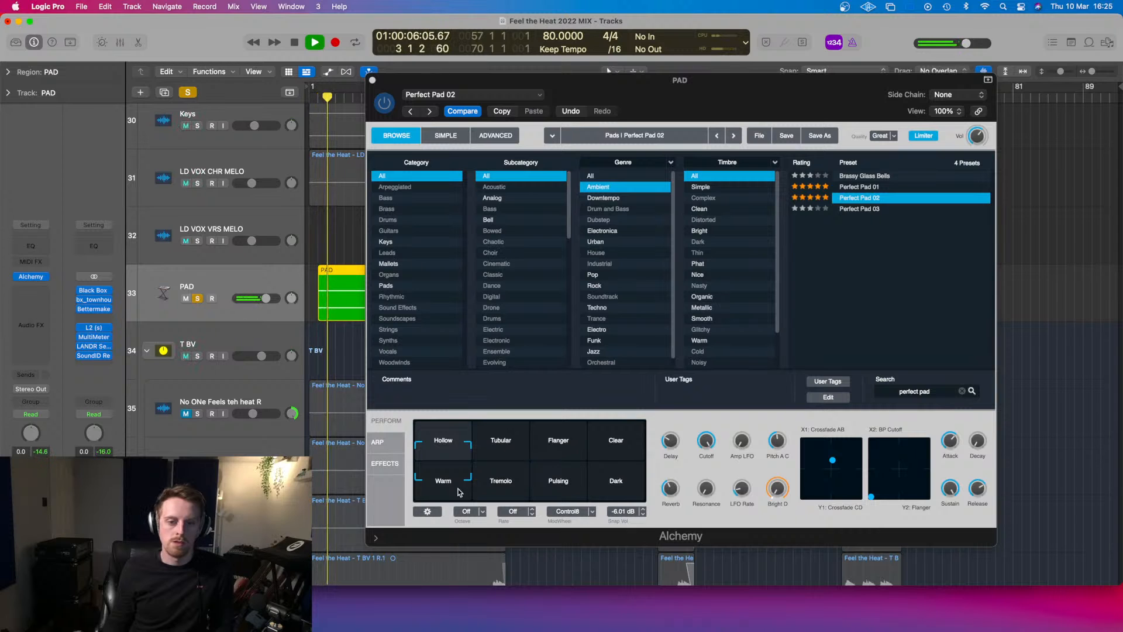
- Move the transform pad frame from between Hollow and Warm fully onto the Hollow snapshot, then unsolo the PAD track
left_click(452, 458)
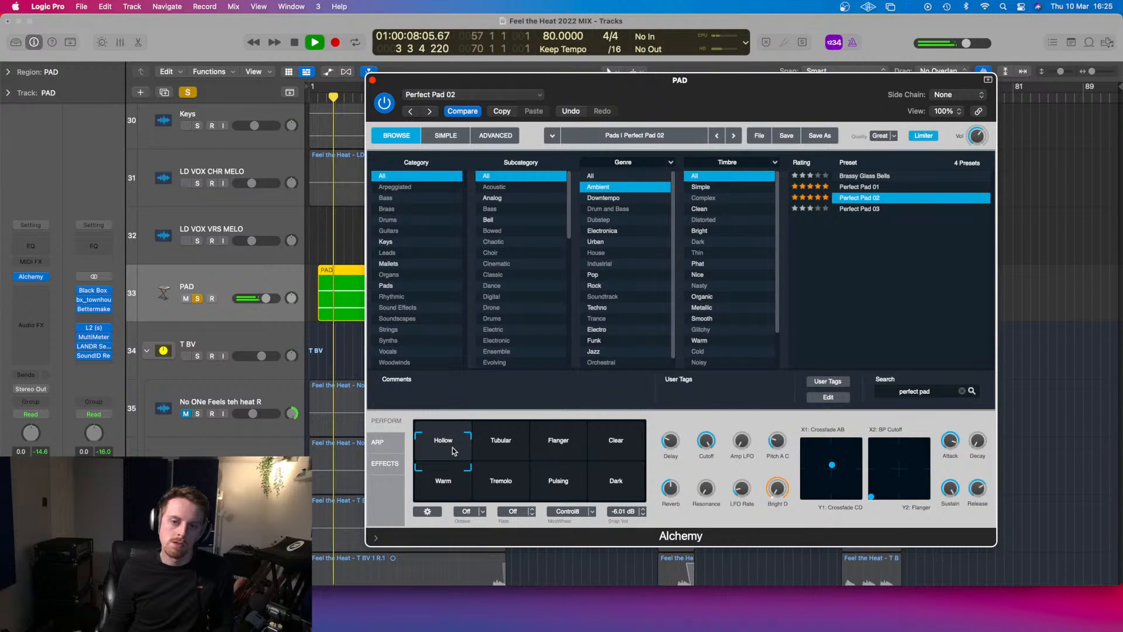
left_click(448, 446)
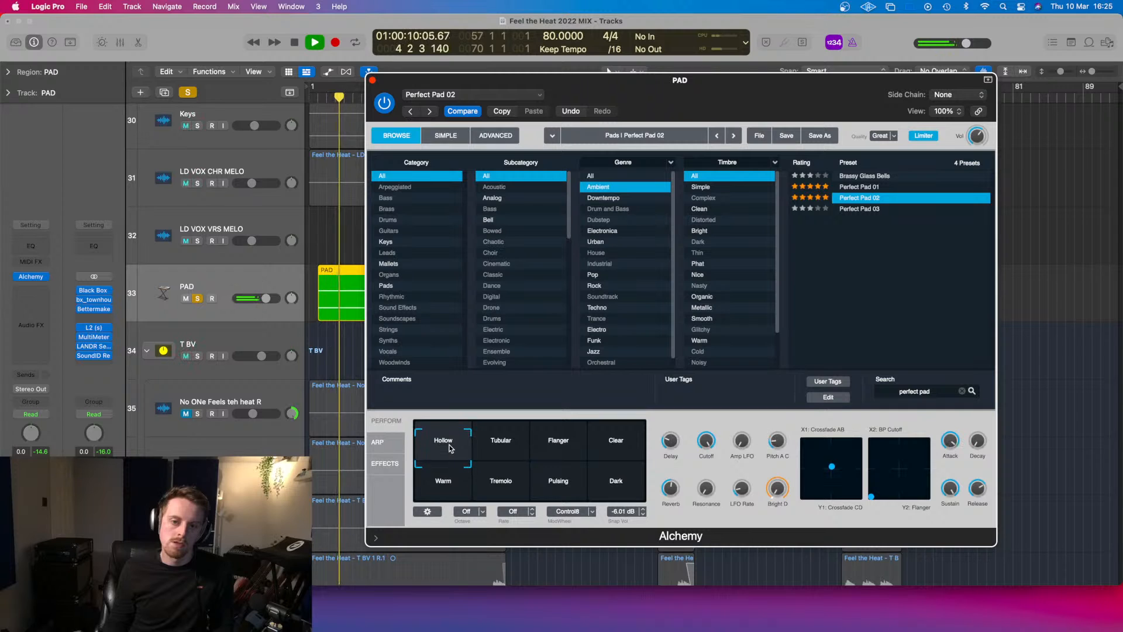
left_click(199, 299)
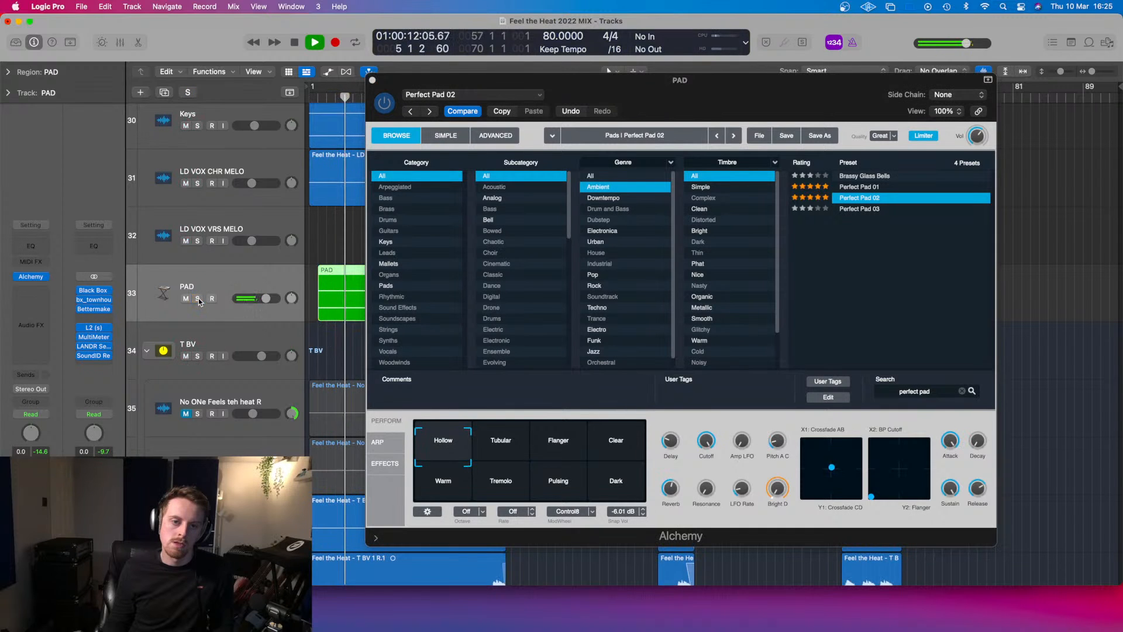
left_click(442, 454)
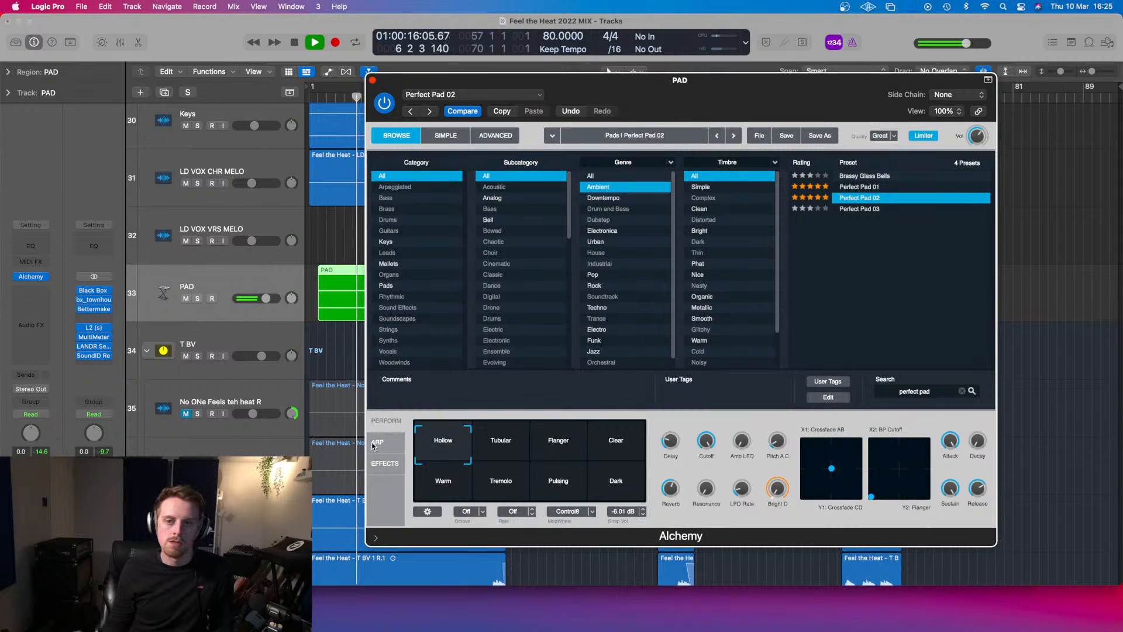
- Look at Alchemy's Simple and Advanced views and solo the PAD track again
left_click(445, 135)
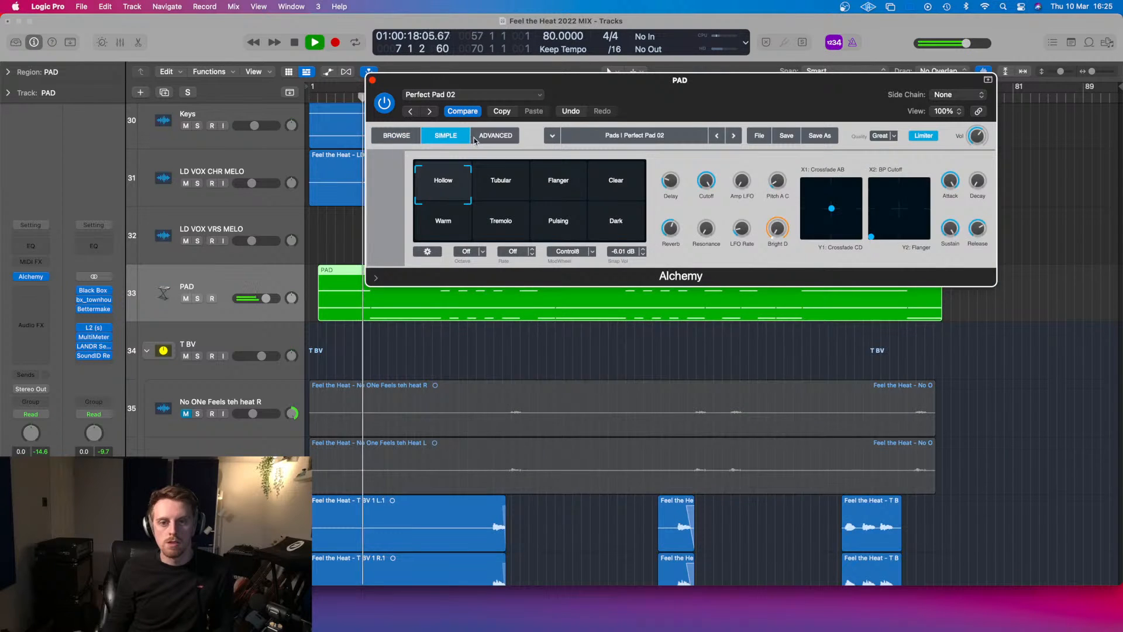
left_click(495, 136)
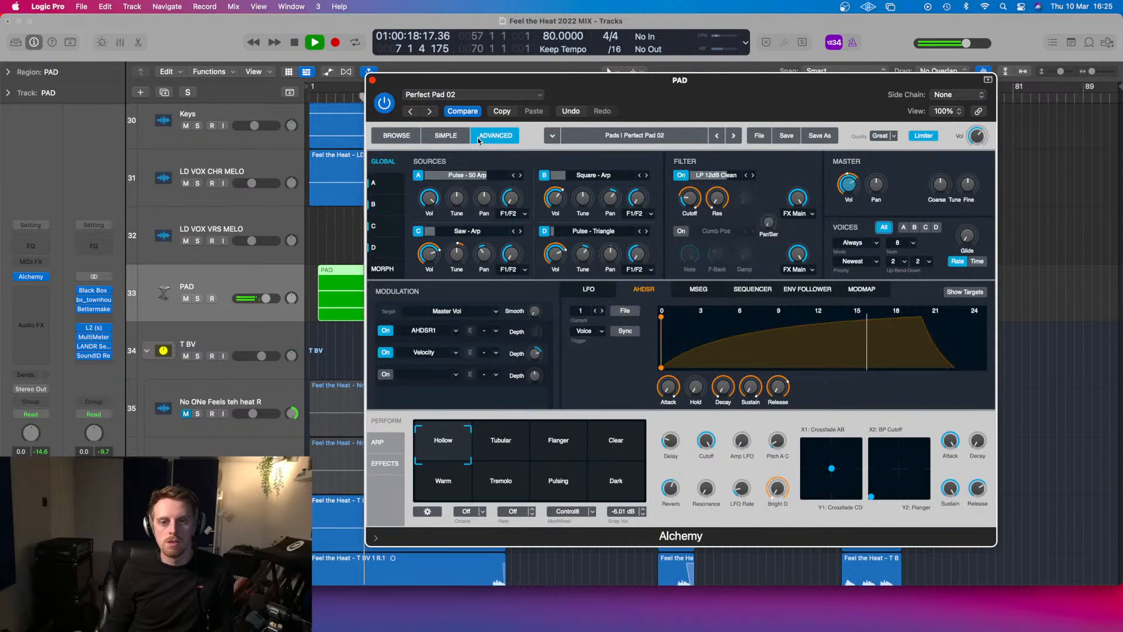
left_click(197, 299)
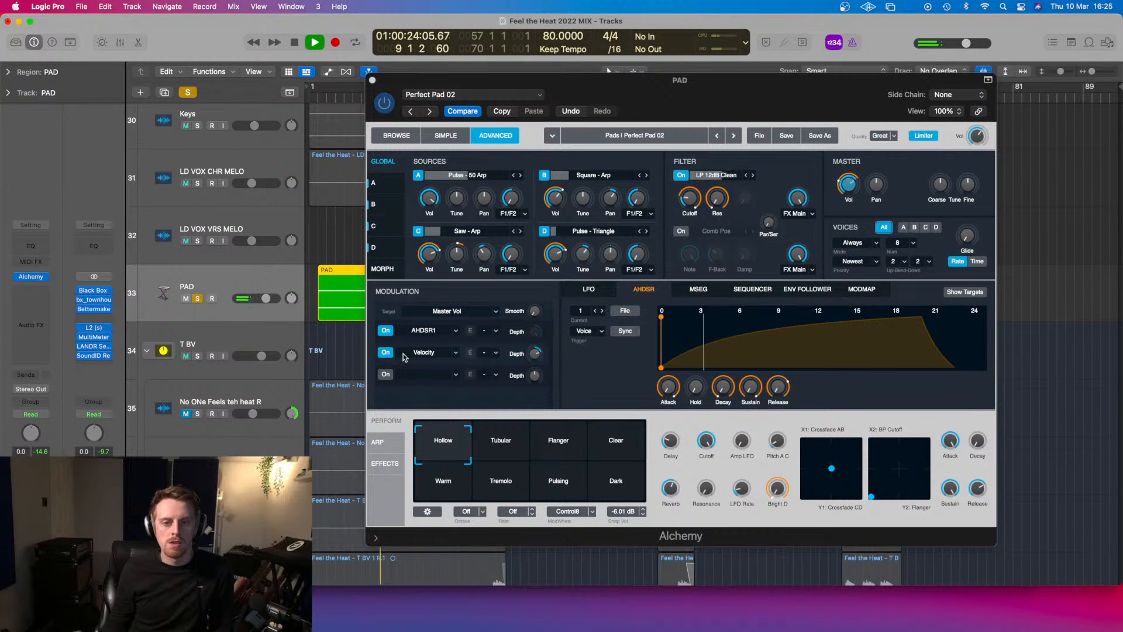
- Return to the preset browser, try the Attack at 100 %, then lower it and replay the soloed pad from bar 1
left_click(397, 135)
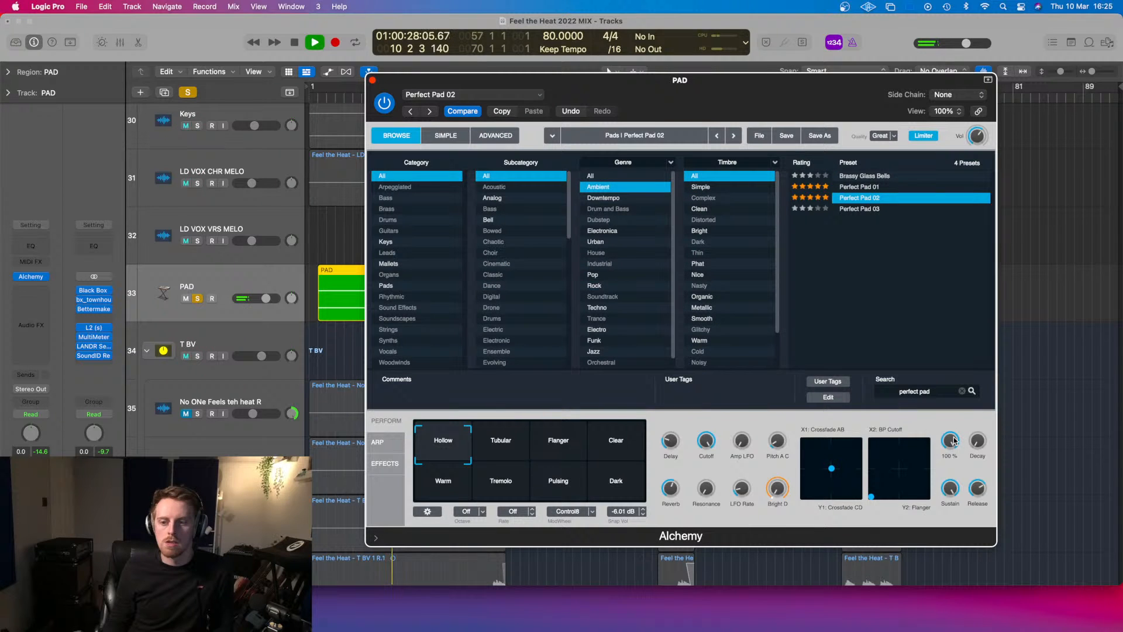
left_click(311, 90)
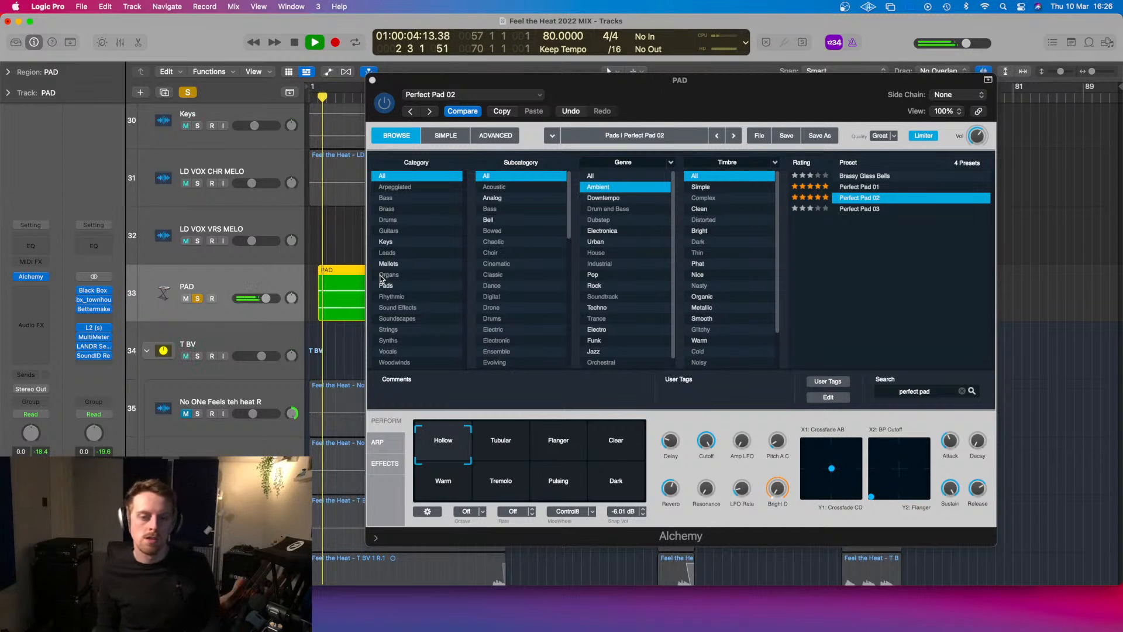
left_click(443, 223)
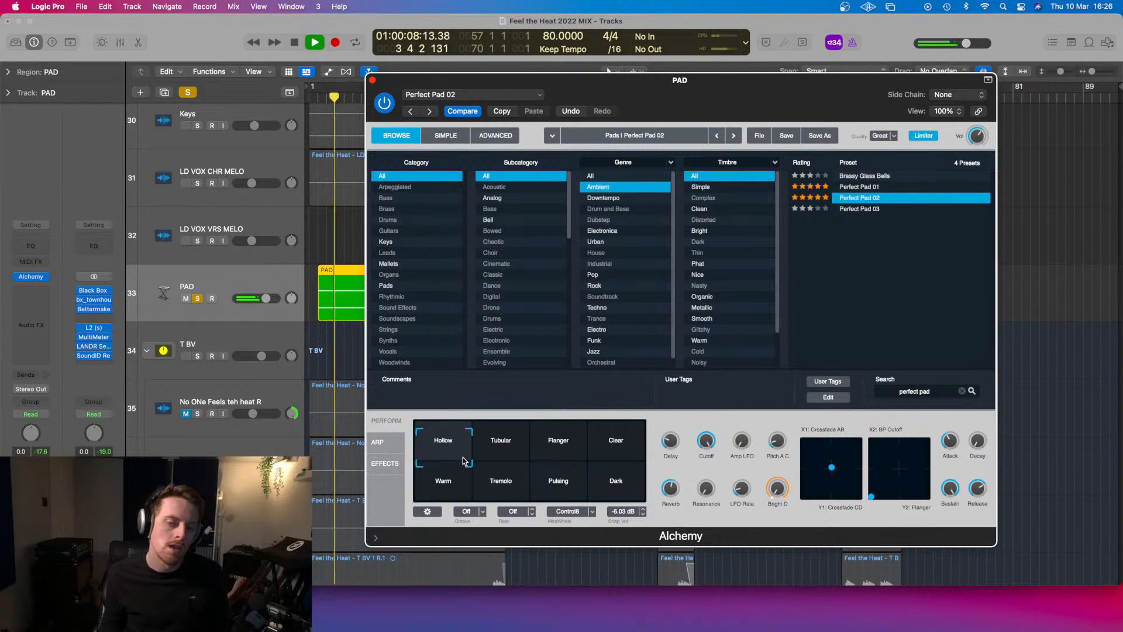
- Show Alchemy's Advanced view, stop playback and raise source D's Tune to 8 semitones
left_click(437, 135)
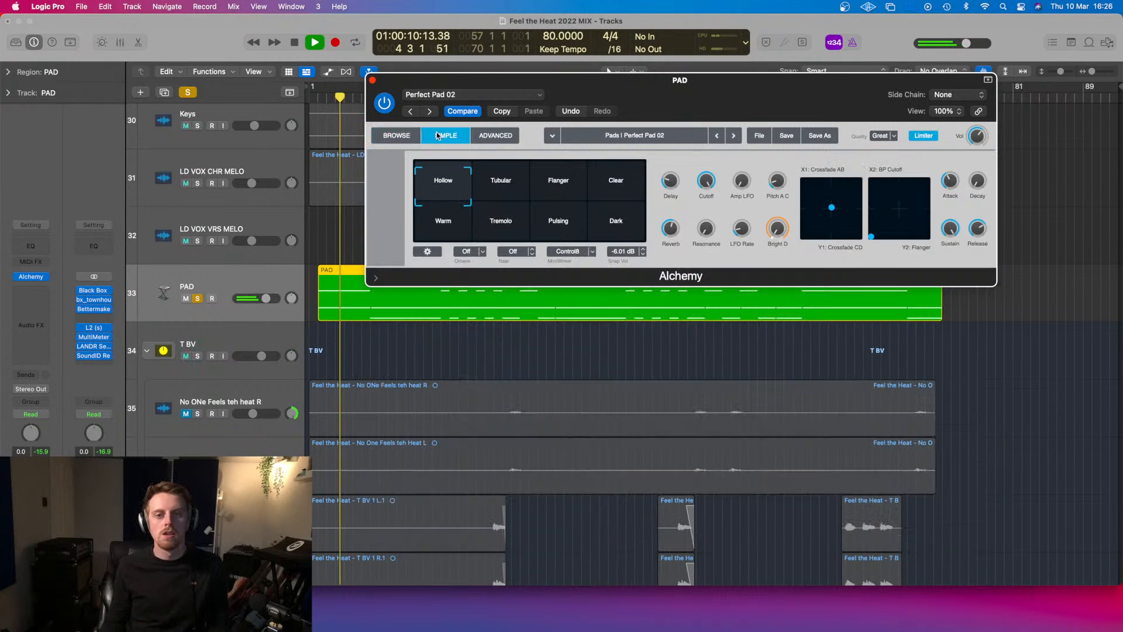
left_click(488, 135)
key("space")
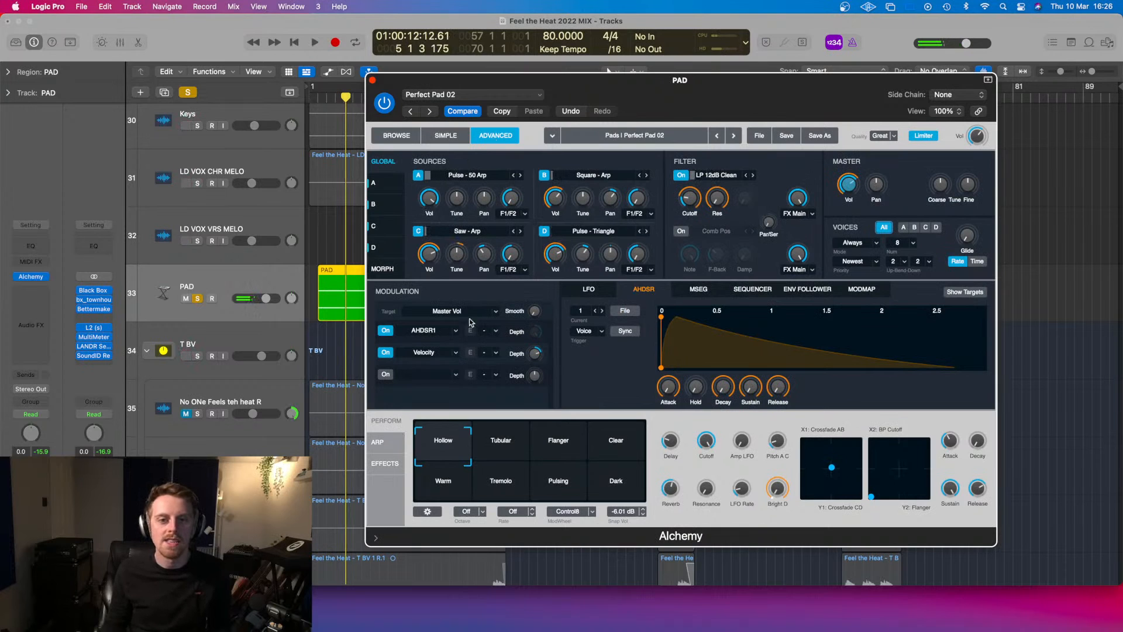
left_click_drag(455, 253, 455, 256)
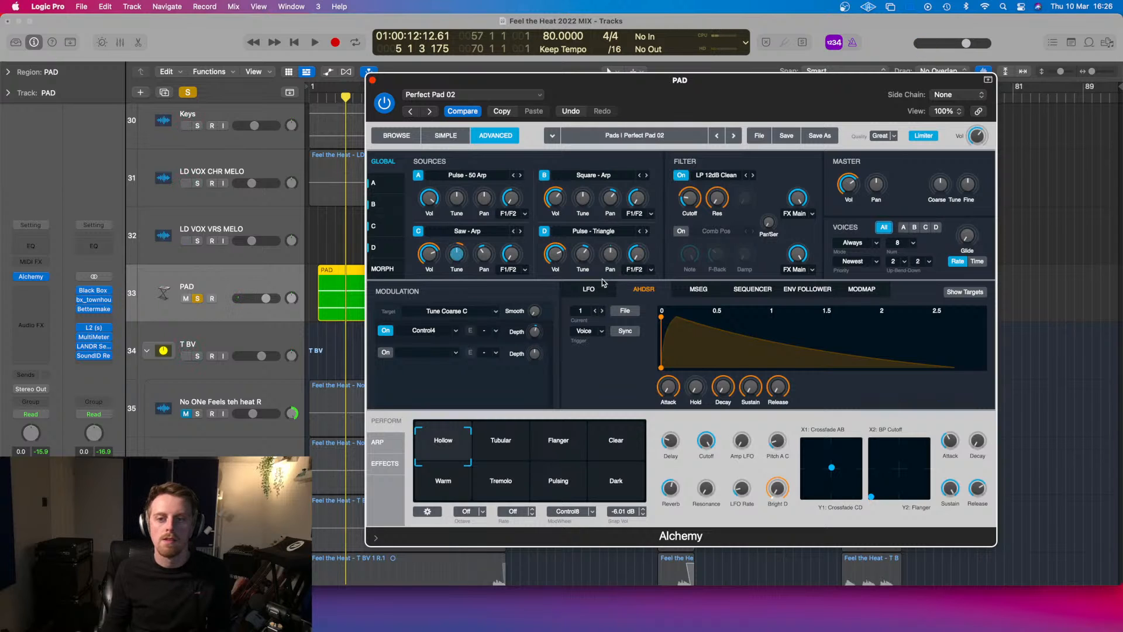
left_click_drag(591, 260, 592, 264)
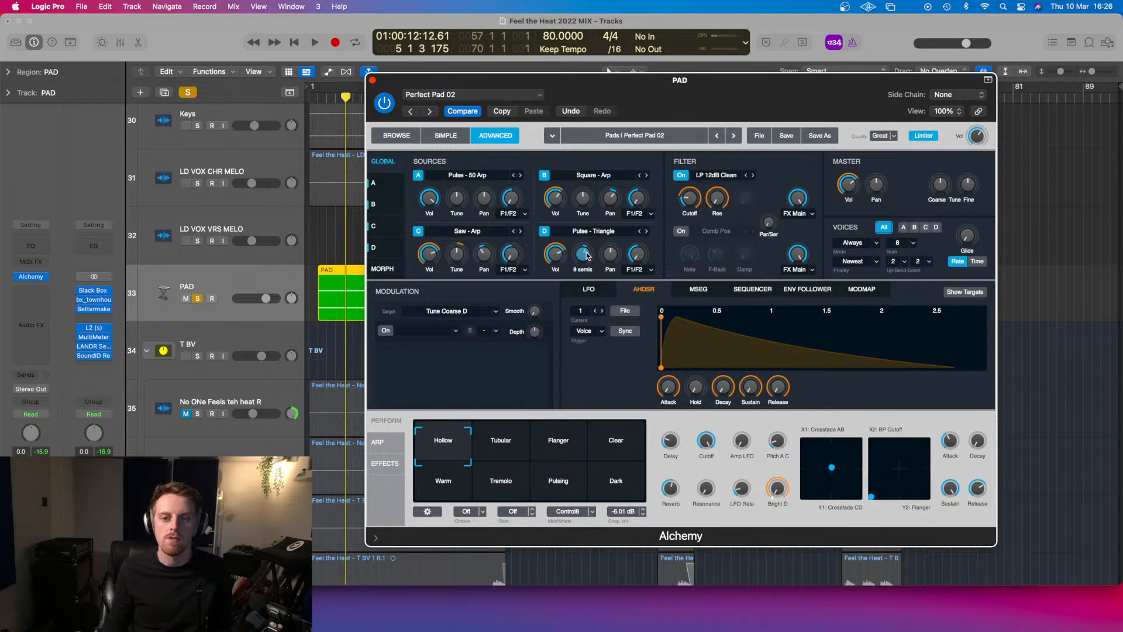
- Play the soloed pad from bar 2 with source D's Tune at 9 semitones, then return the Tune to 0
left_click(318, 98)
key("space")
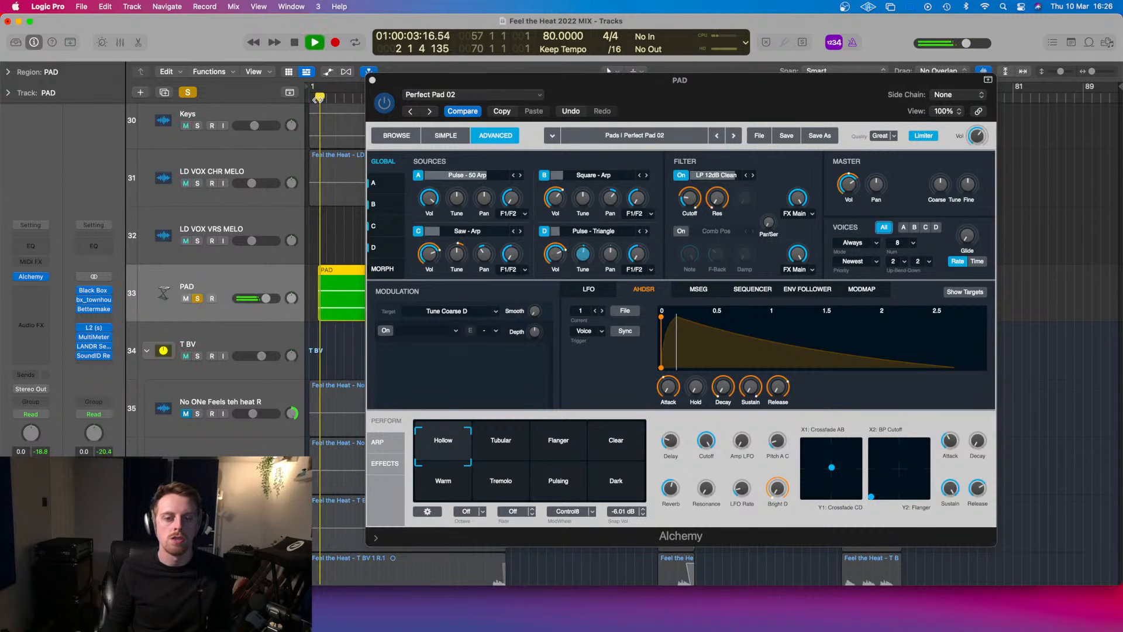
left_click(581, 254)
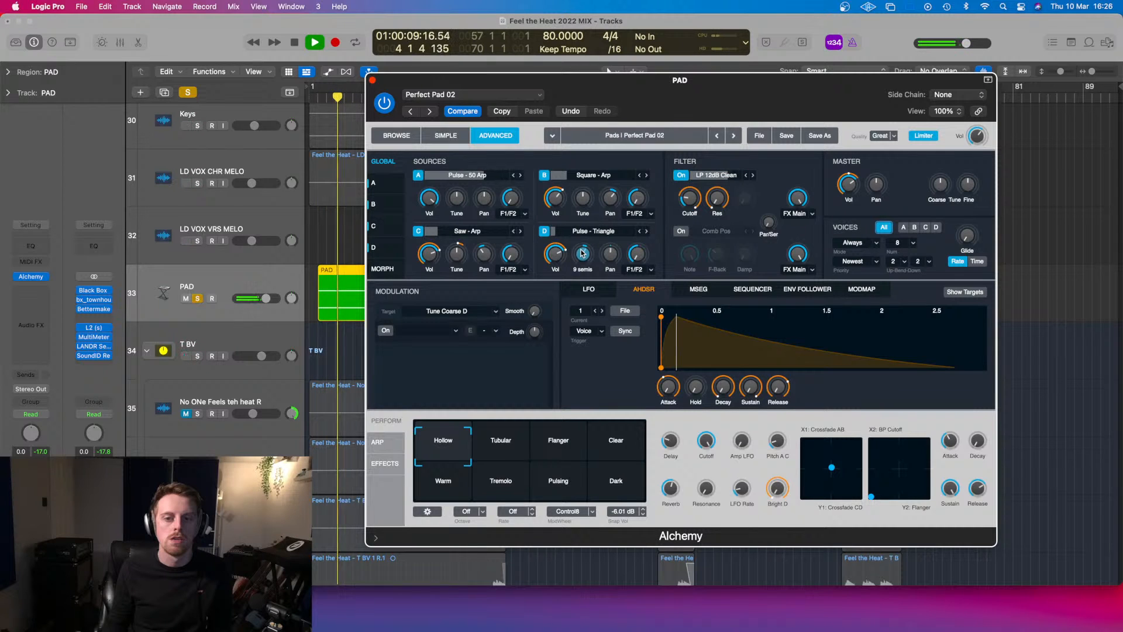
left_click_drag(582, 254, 580, 261)
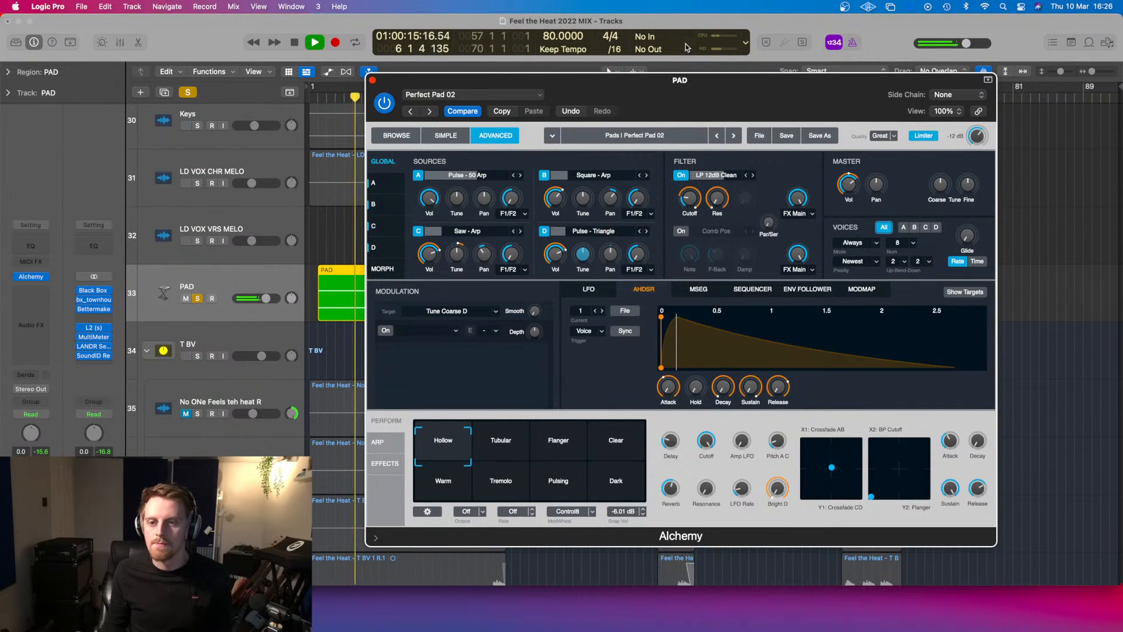
- Unsolo the PAD track to hear it in the mix, then close Alchemy and stop playback
left_click(197, 299)
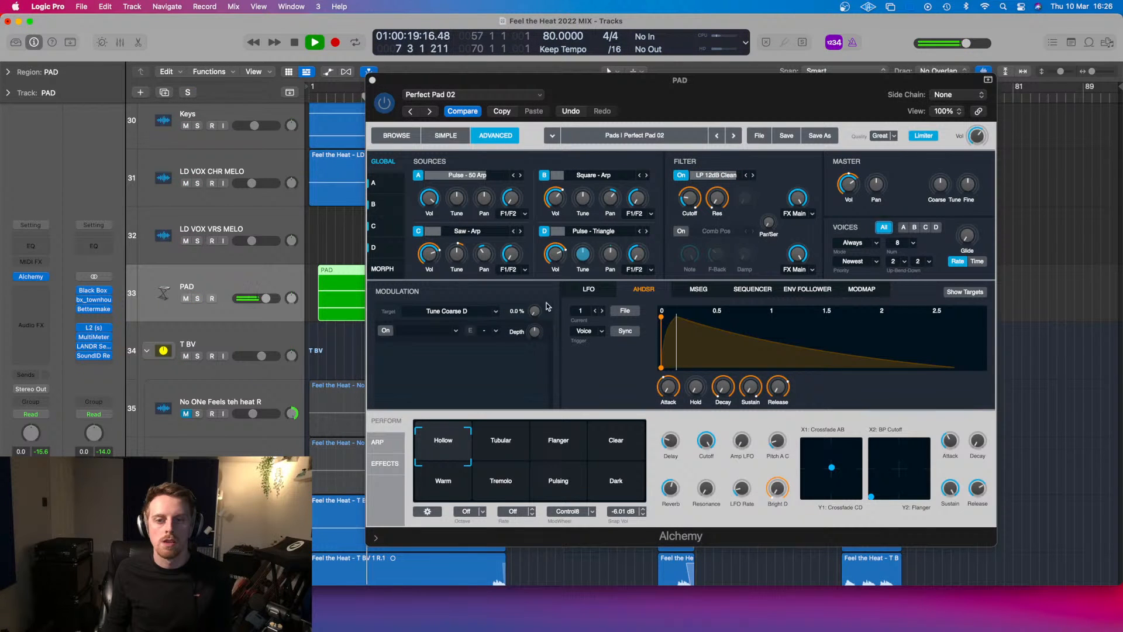
left_click(613, 258)
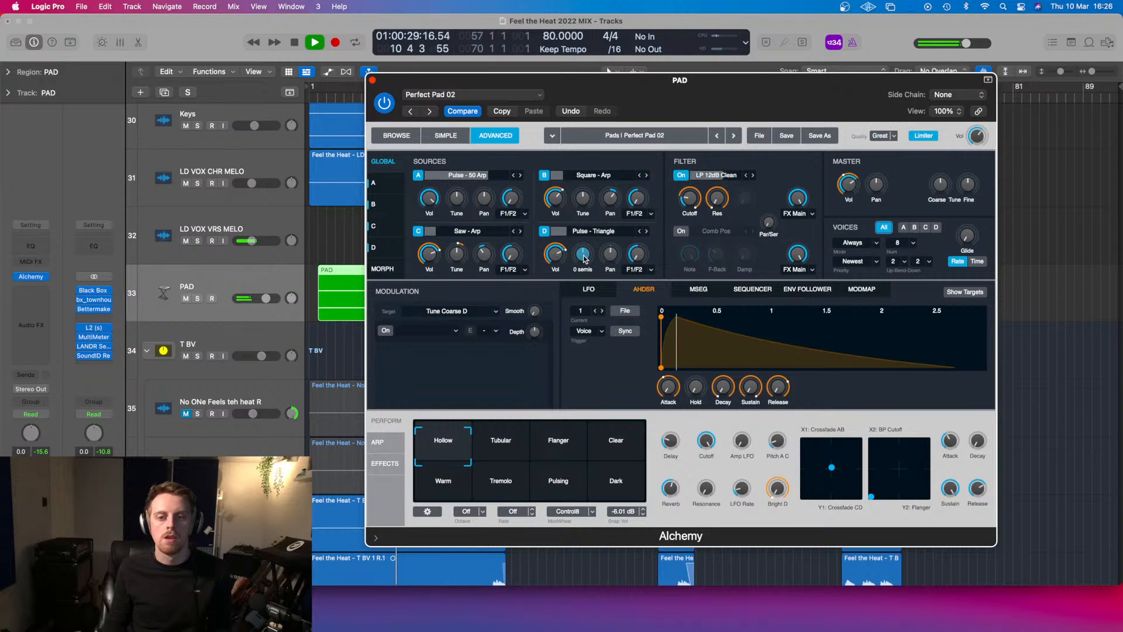
left_click(372, 80)
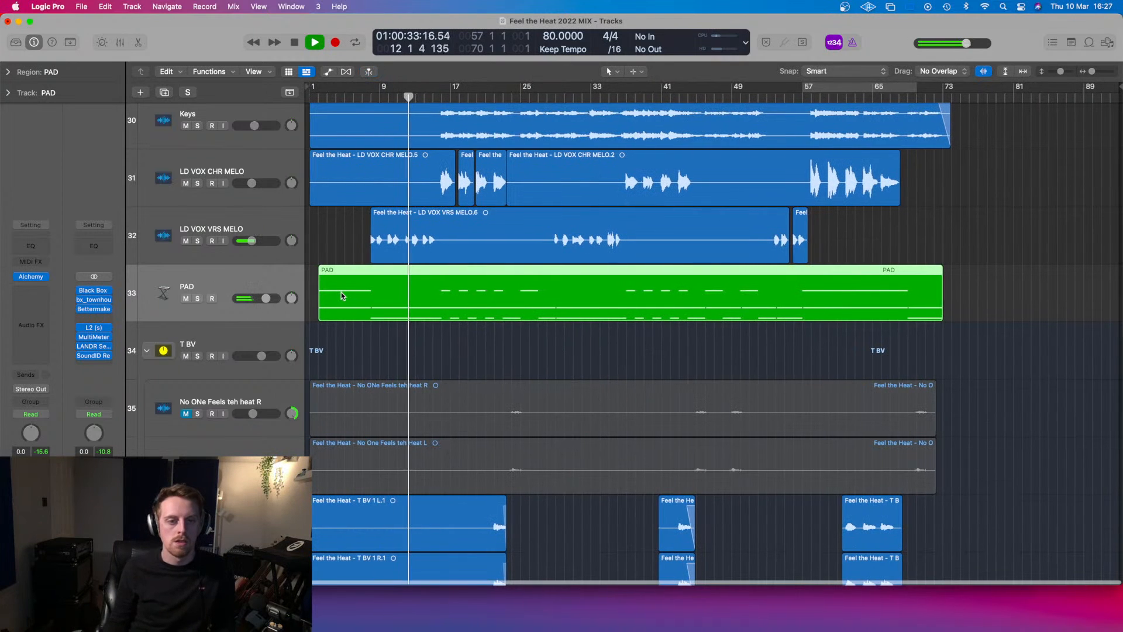
key("space")
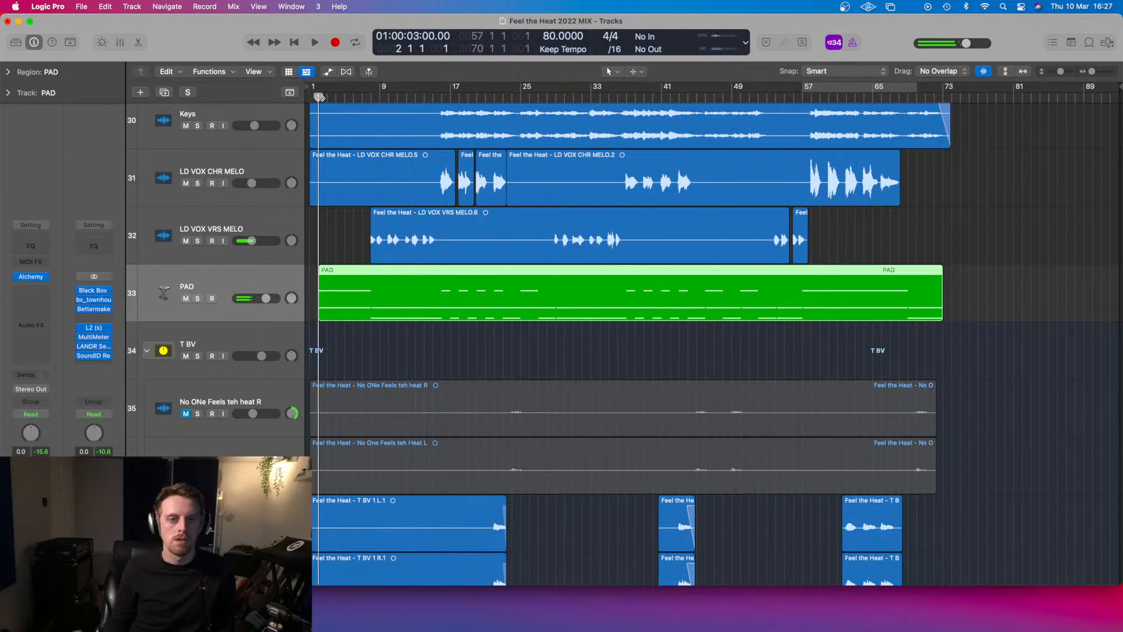
- Insert a Chorus effect on the PAD track and set its Mix to 22 % while playing from bar 2
left_click(21, 338)
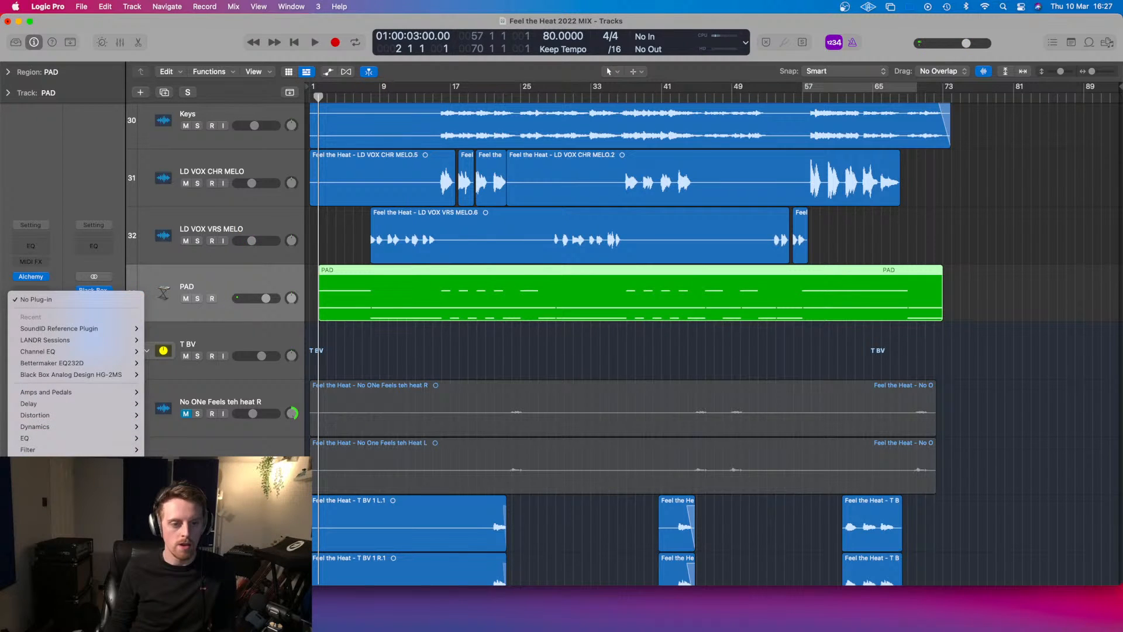
left_click(170, 484)
left_click(317, 94)
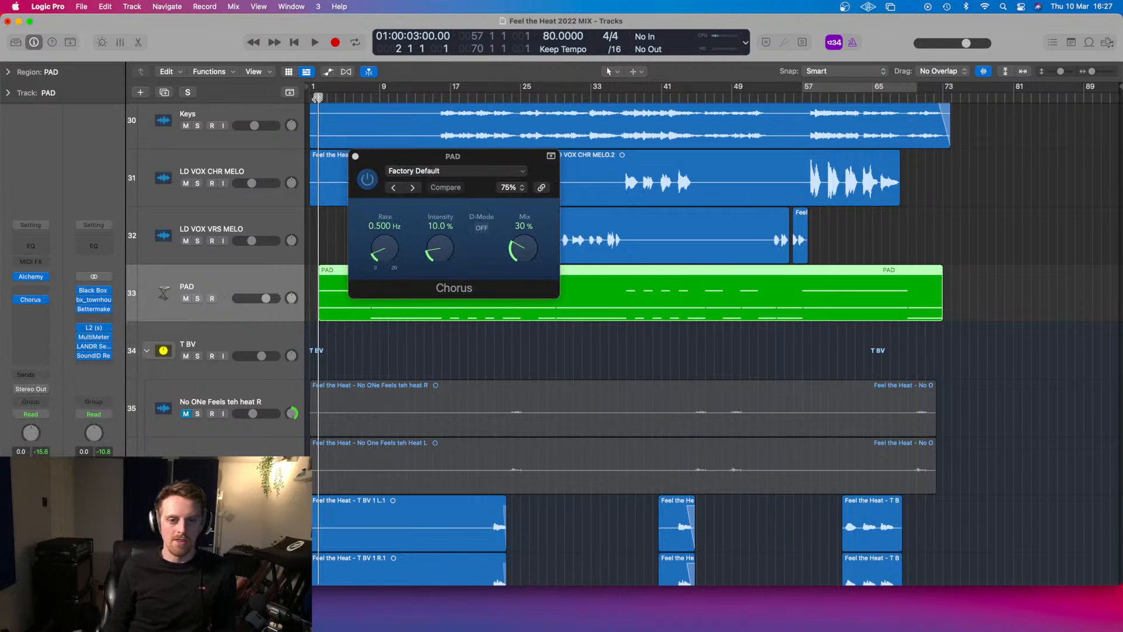
key("space")
left_click_drag(522, 249, 496, 262)
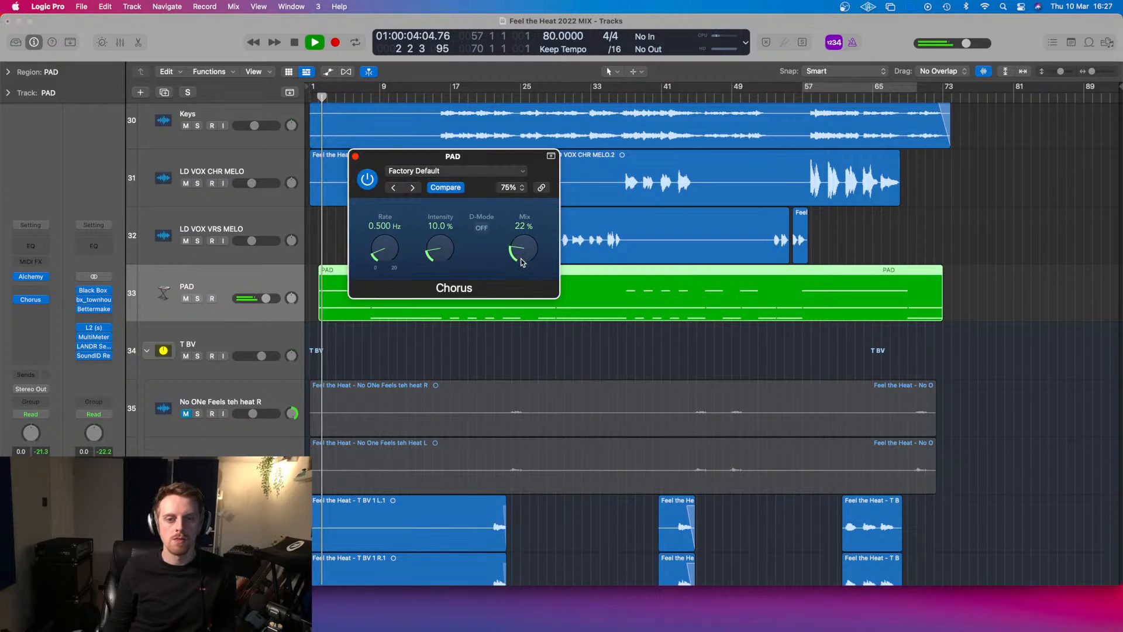
- Solo the pad to set the Chorus Mix to 41 %, then unsolo it, stop playback and return to bar 2
key("s")
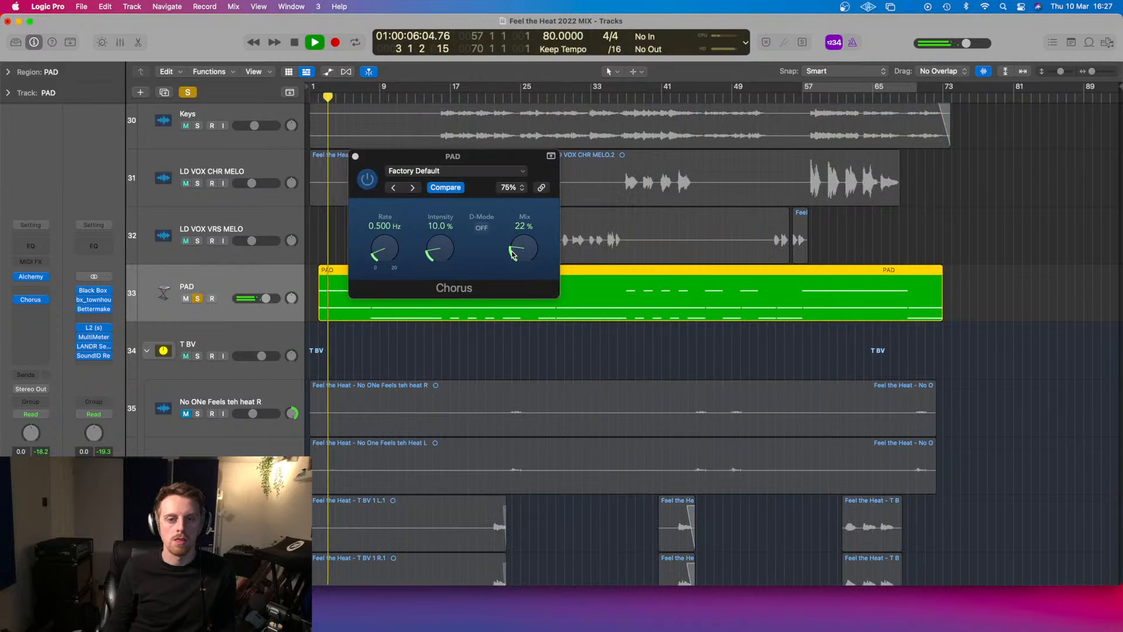
left_click_drag(530, 255, 532, 224)
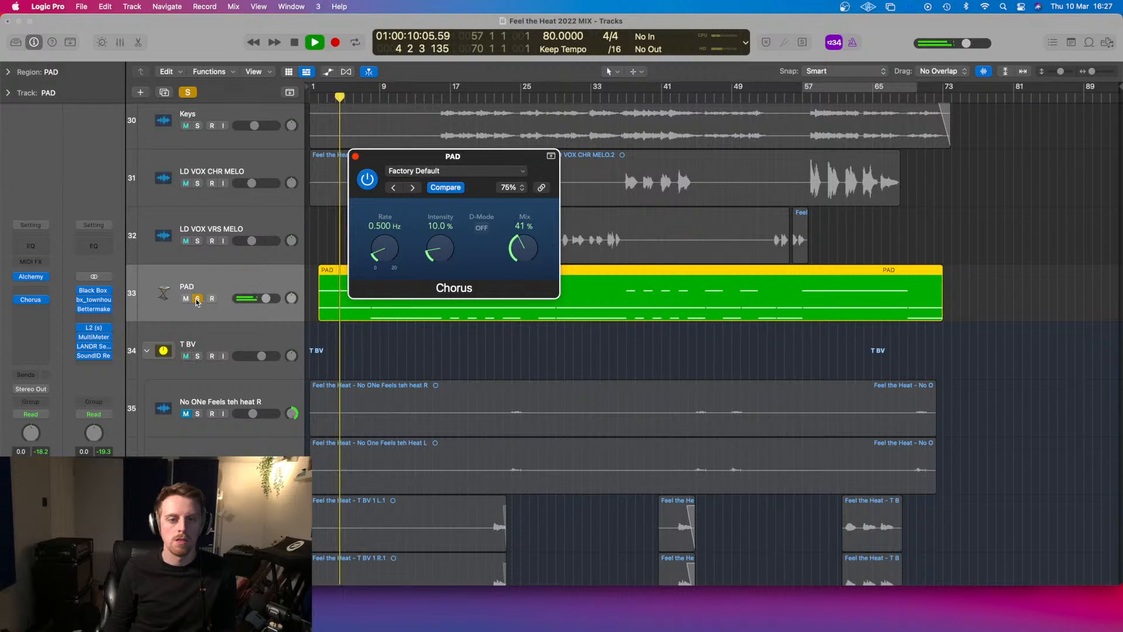
left_click(291, 288)
key("s")
key("space")
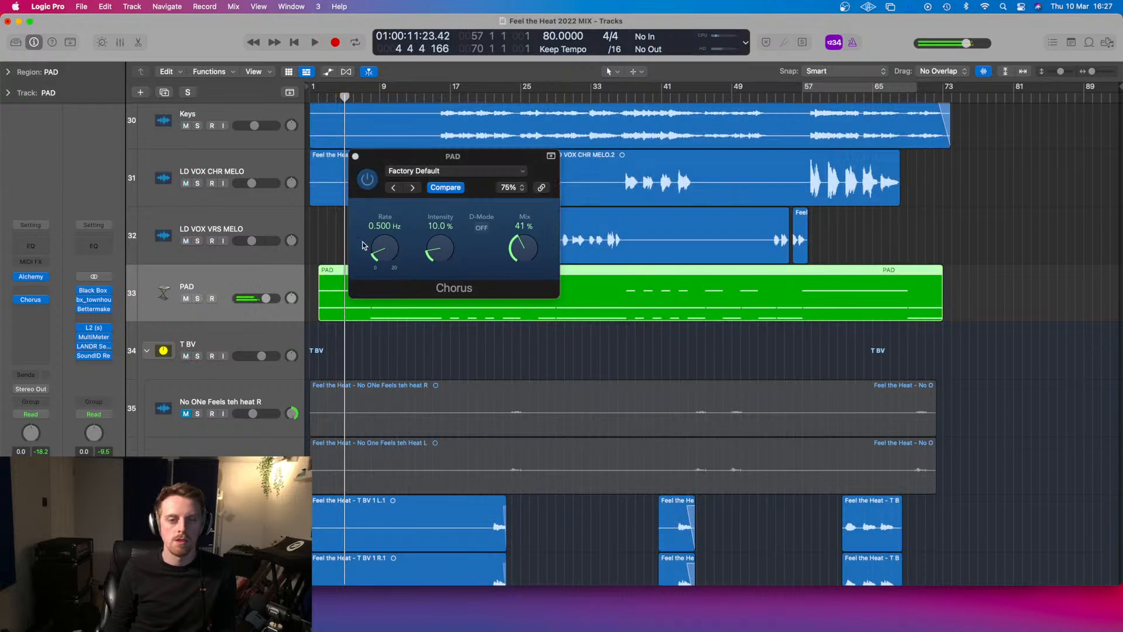
left_click(319, 96)
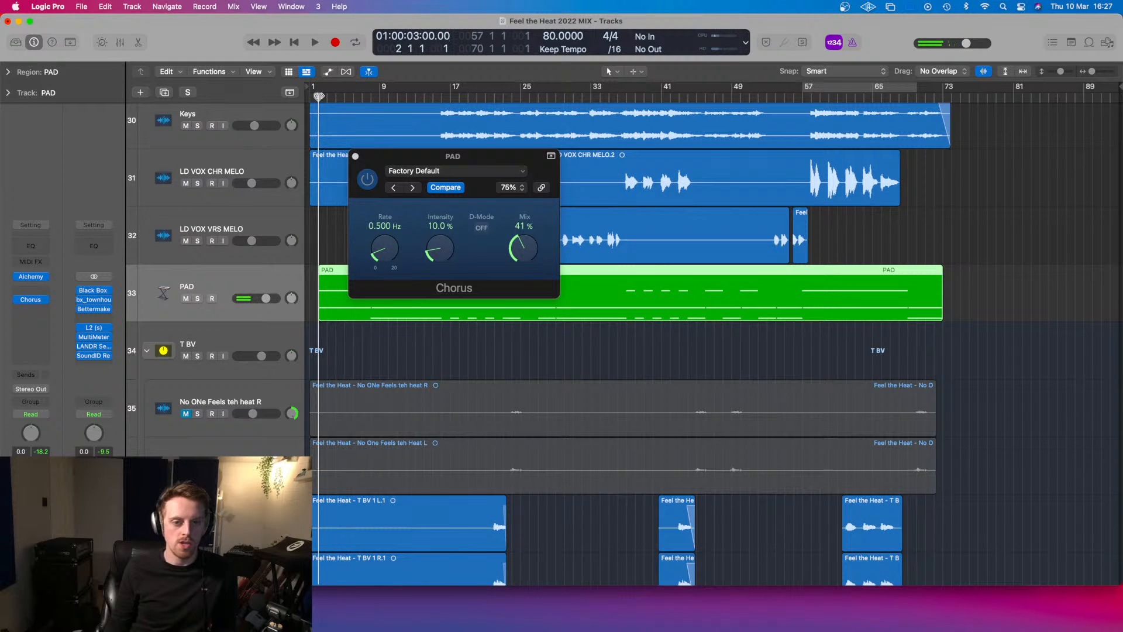
- Set the Chorus Rate to 0.633 Hz and play a moment of the mix
left_click_drag(394, 261, 395, 252)
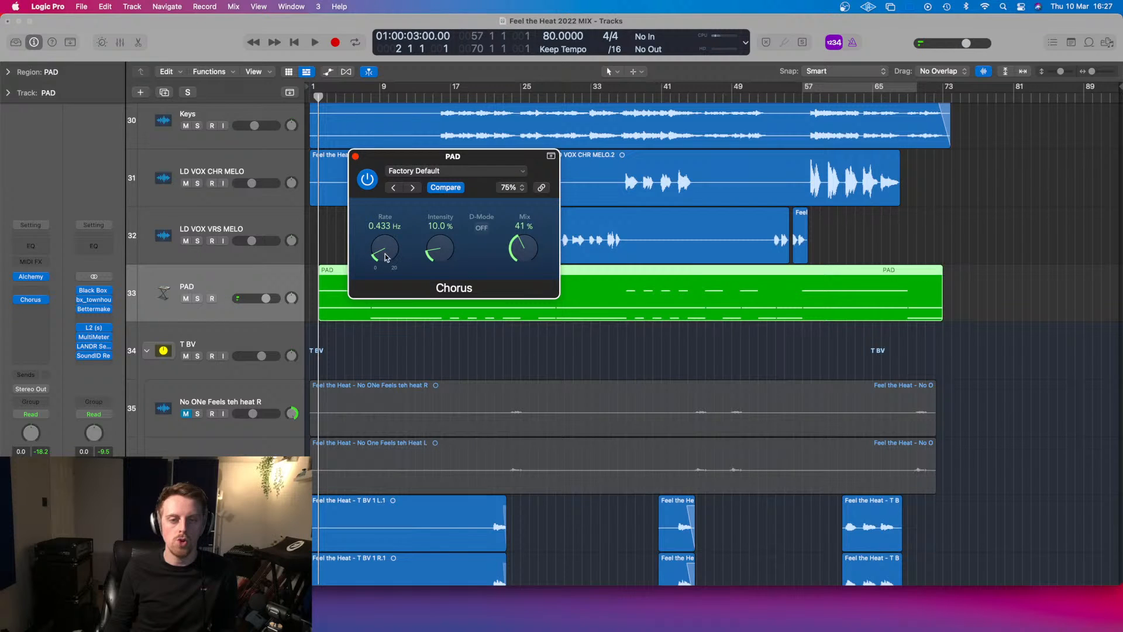
left_click_drag(384, 251, 383, 248)
key("space")
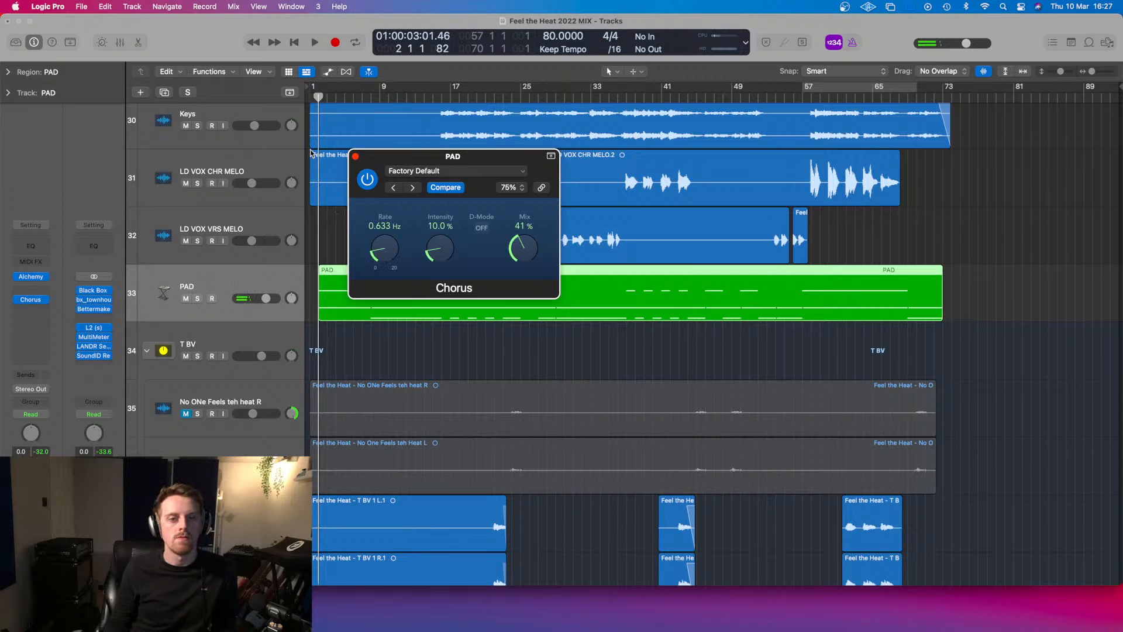
- Replay the mix from bar 2 and reduce the Chorus Mix to 10 %
left_click(317, 96)
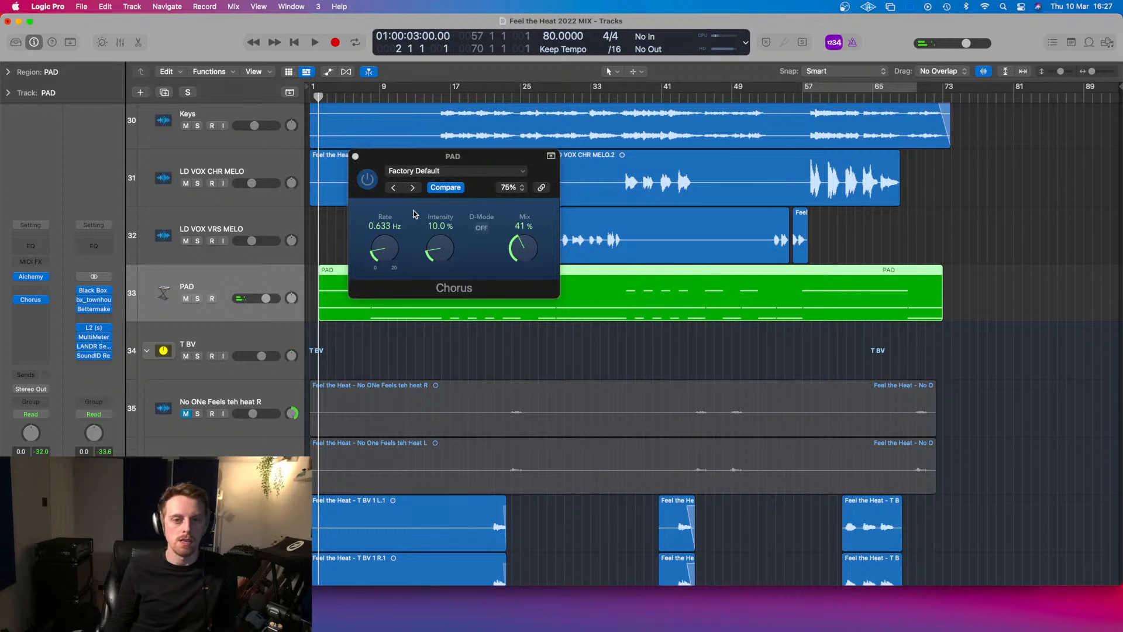
key("space")
left_click_drag(527, 247, 521, 302)
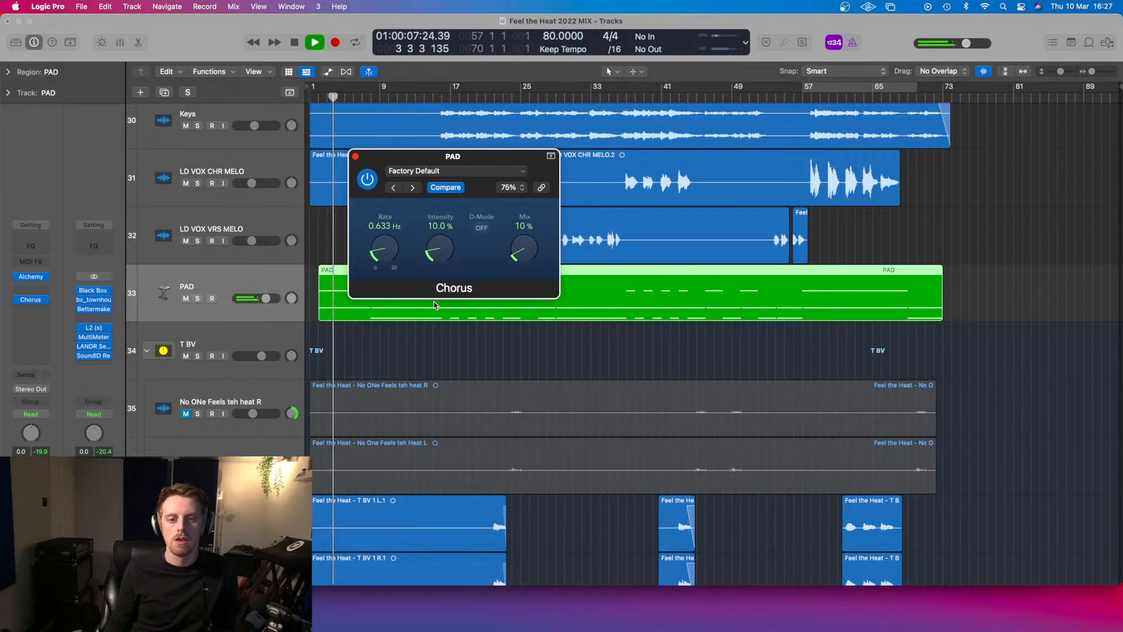
- Close the Chorus effect and lower the PAD track volume to -13.6 dB while listening to the mix
left_click_drag(266, 299, 250, 298)
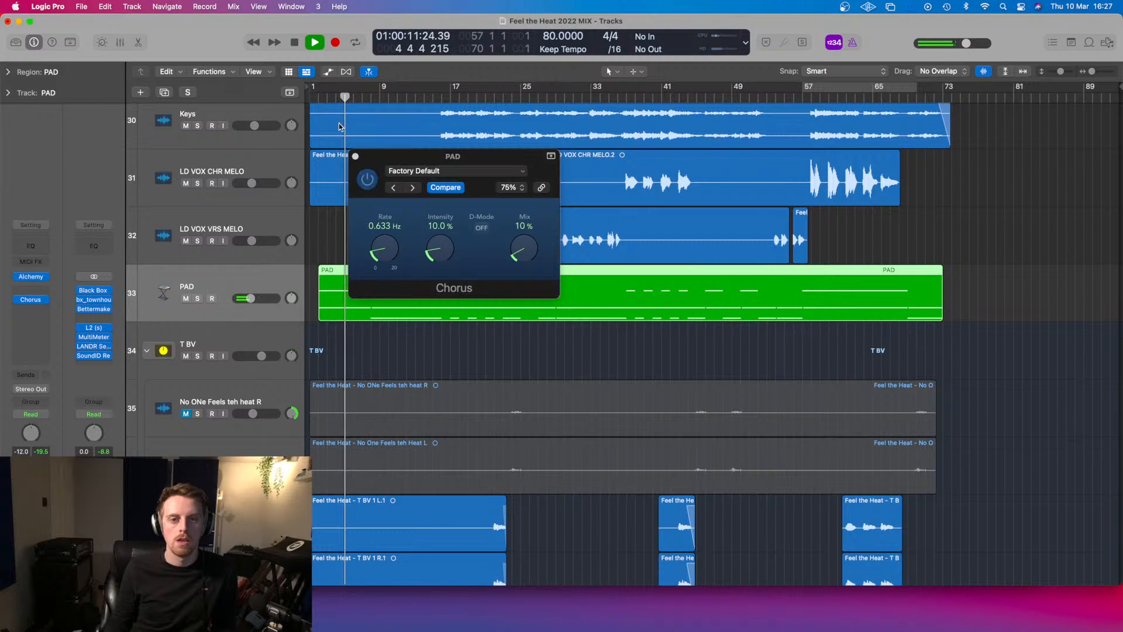
left_click(355, 156)
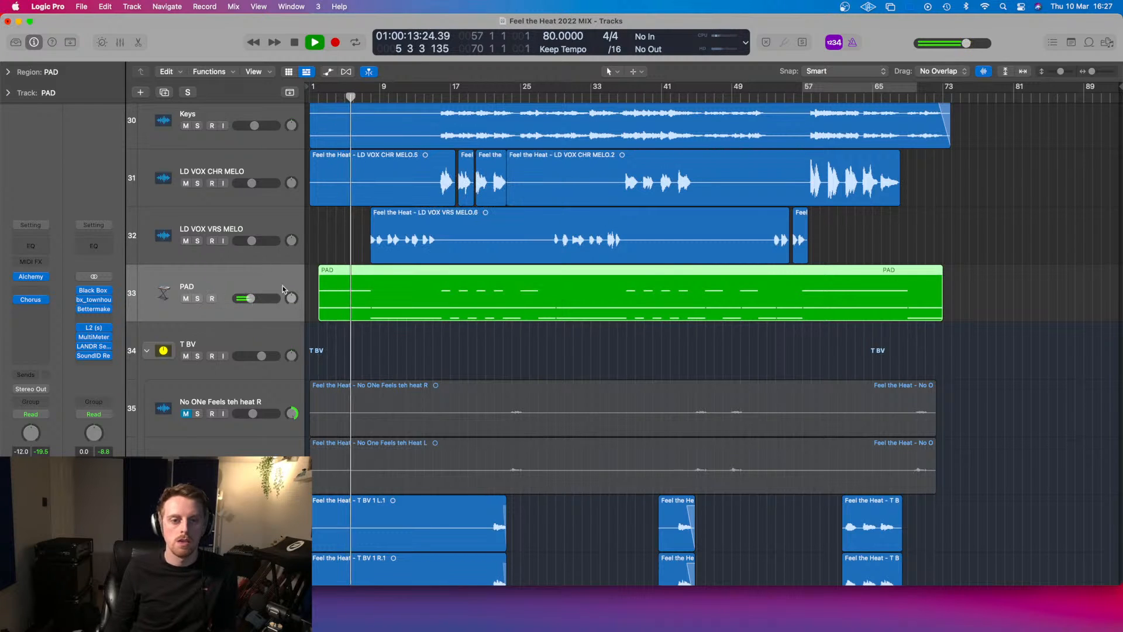
left_click_drag(238, 304, 248, 301)
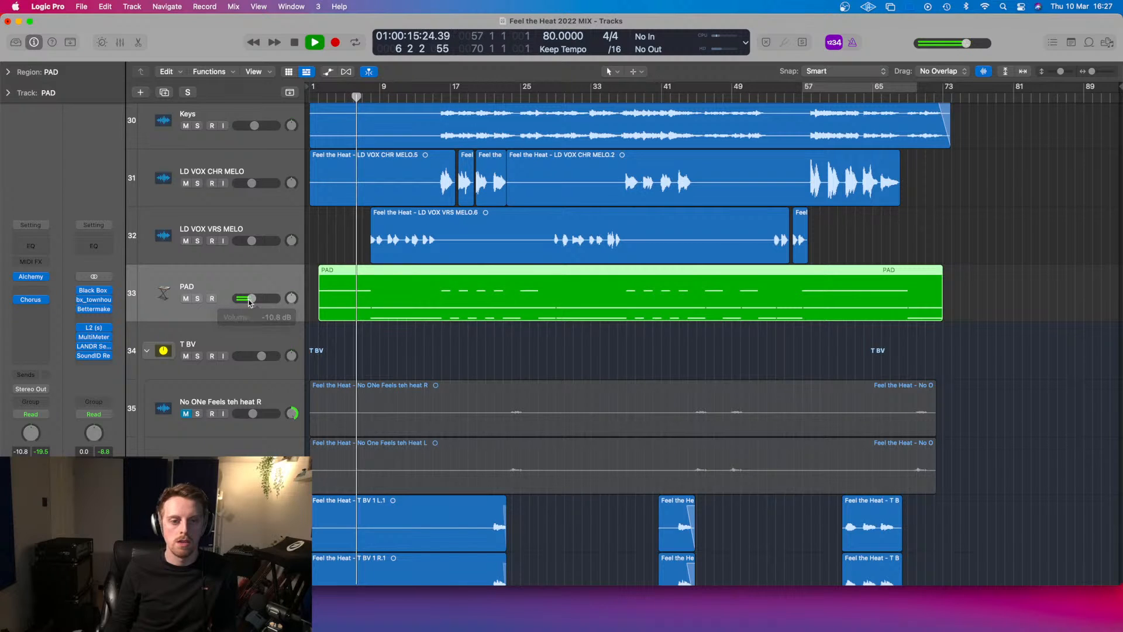
mouse_move(41, 302)
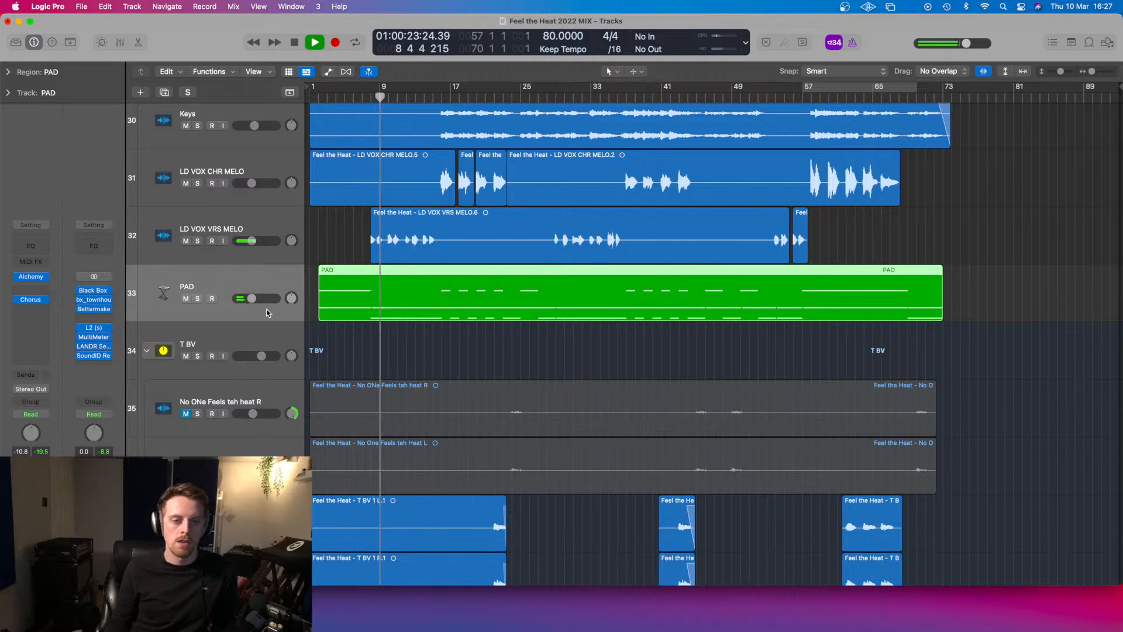
left_click_drag(255, 302, 253, 302)
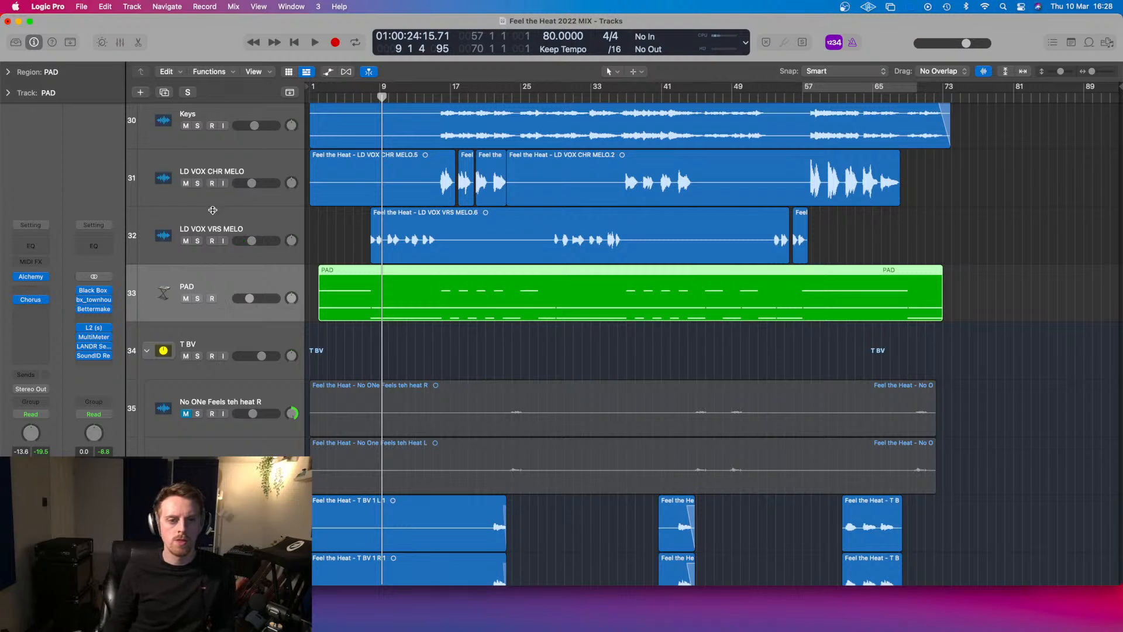
- Replay the mix from bar 1 with the PAD volume set to -11.0 dB, and briefly check its Alchemy instrument
left_click(312, 97)
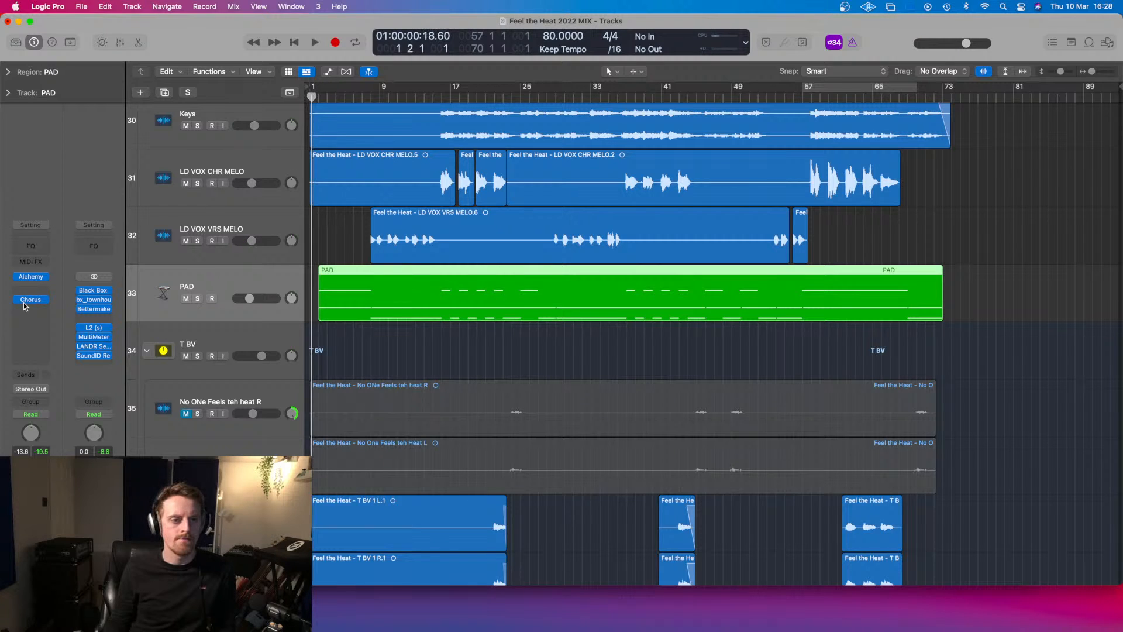
key("space")
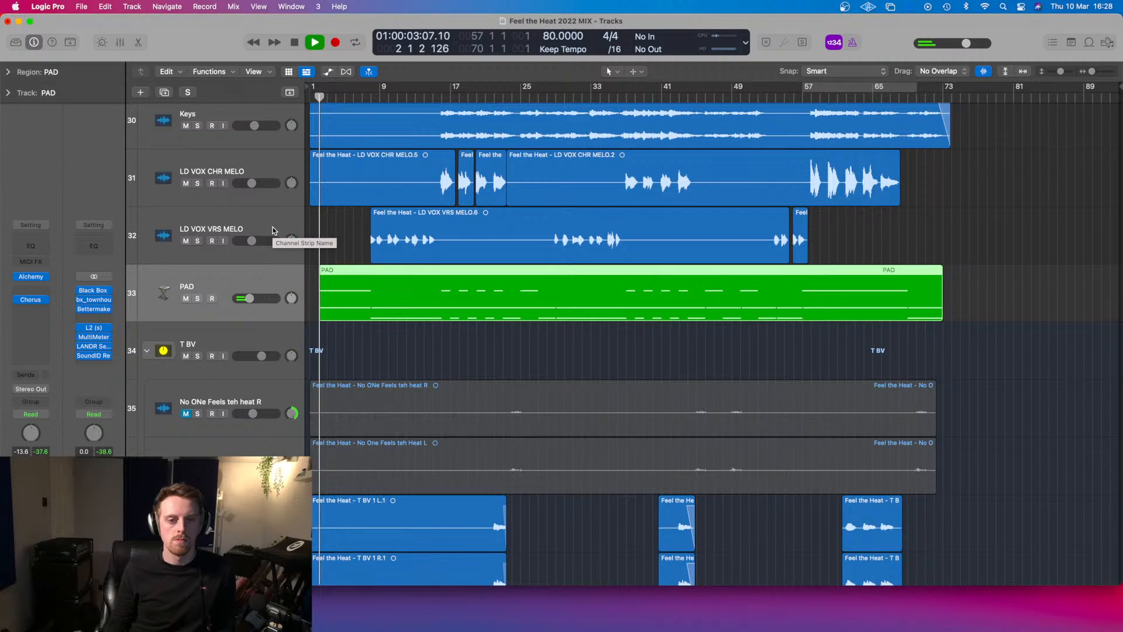
left_click_drag(250, 300, 252, 300)
left_click(31, 277)
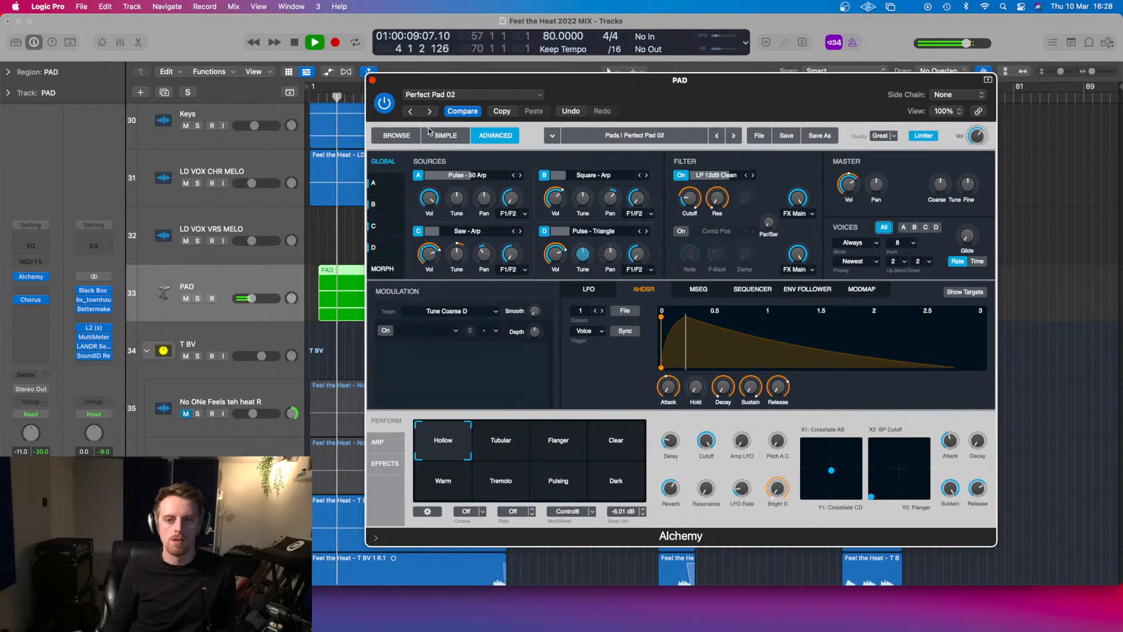
left_click(373, 82)
key("space")
- Route the PAD track's output to Bus 10, the KEYS BUS
left_click(33, 304)
left_click(33, 310)
left_click(31, 390)
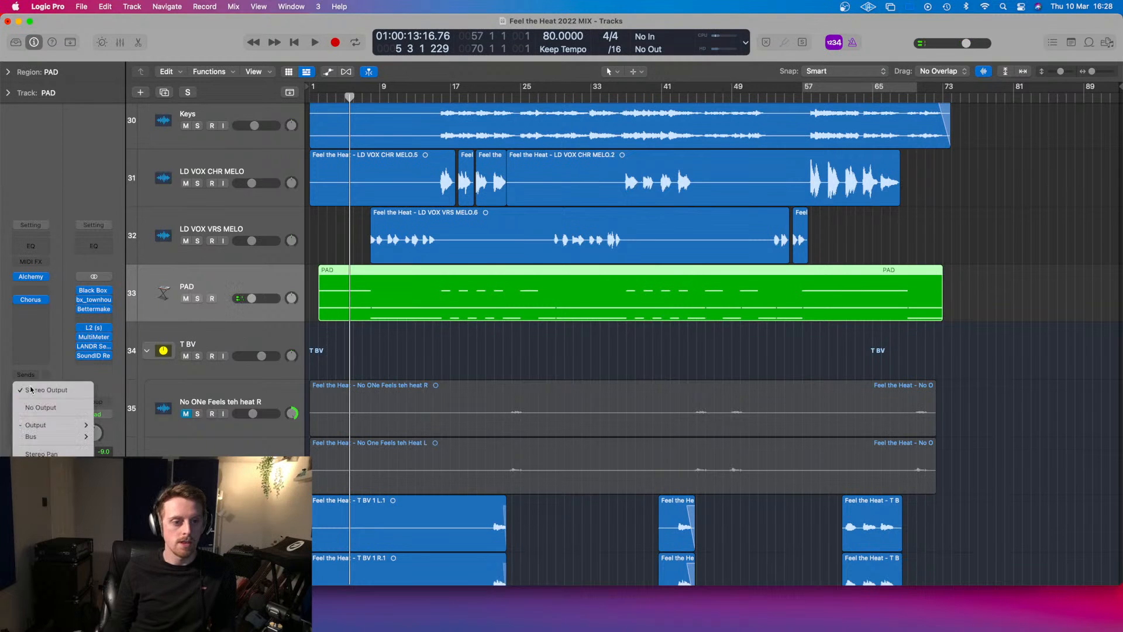
mouse_move(65, 442)
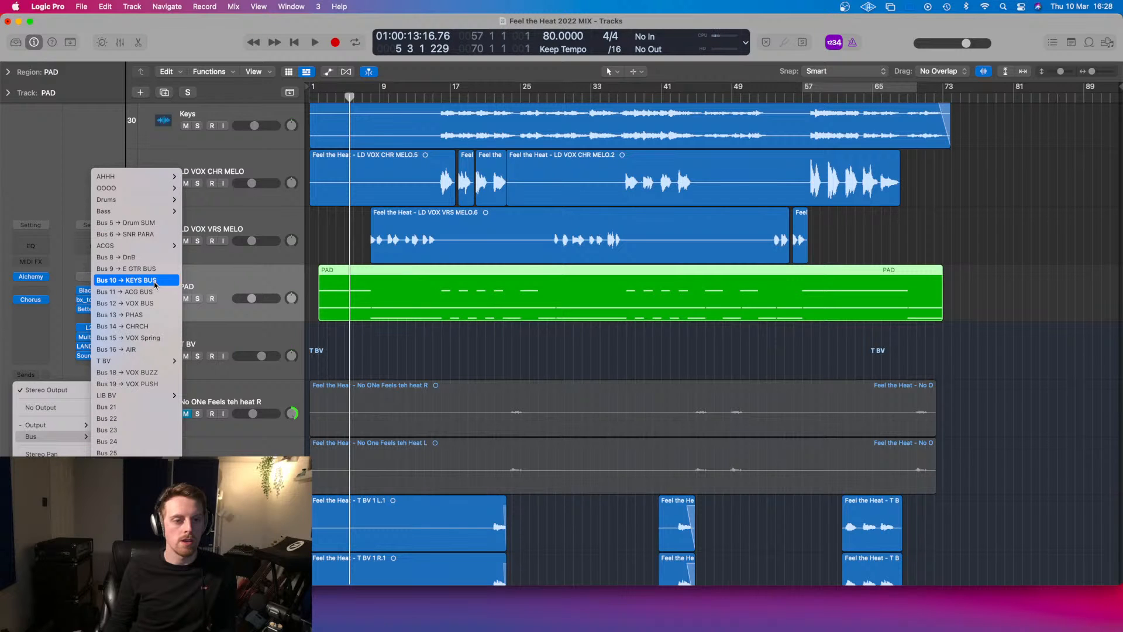
left_click(124, 283)
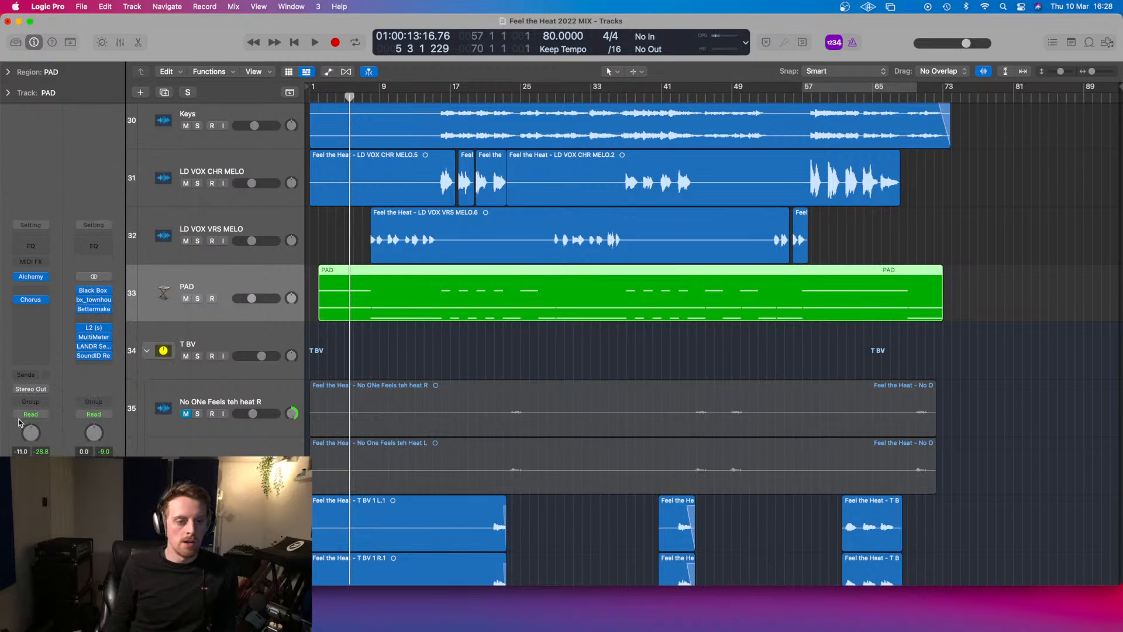
left_click(26, 391)
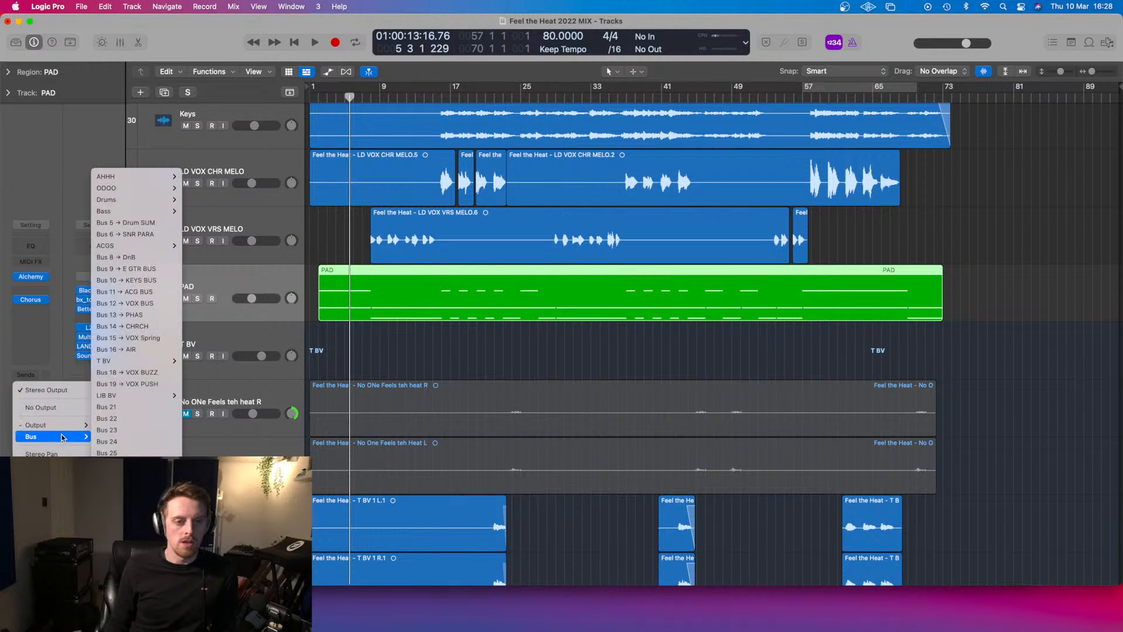
left_click(147, 280)
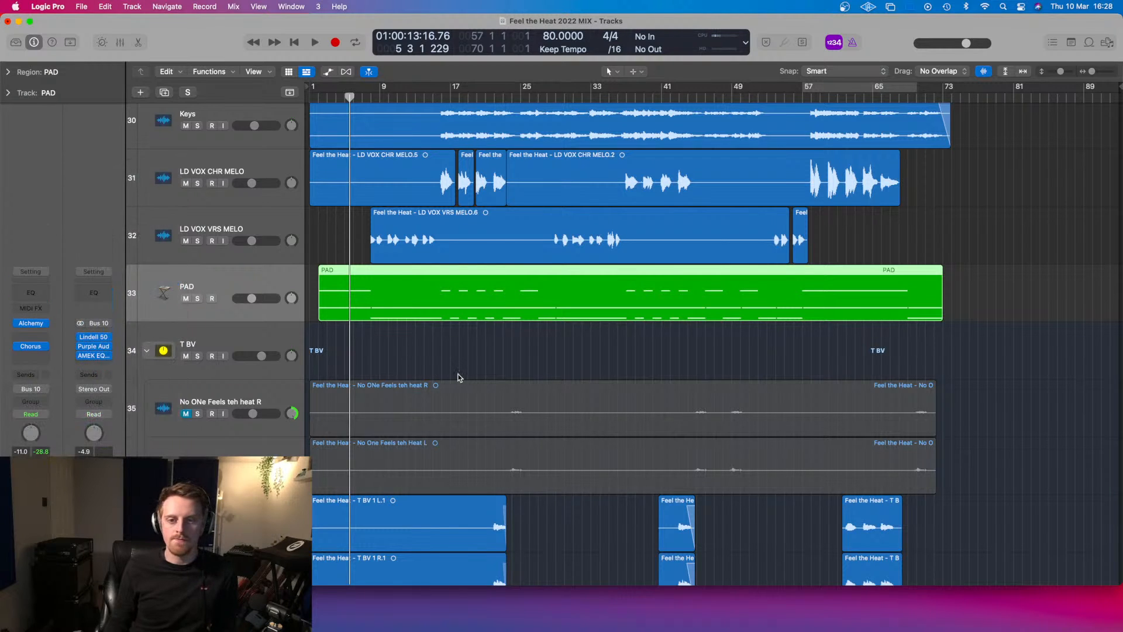
- Show the mixer and go through the instrument and vocal bus channel strips, from DnB to VOX BUS
key("x")
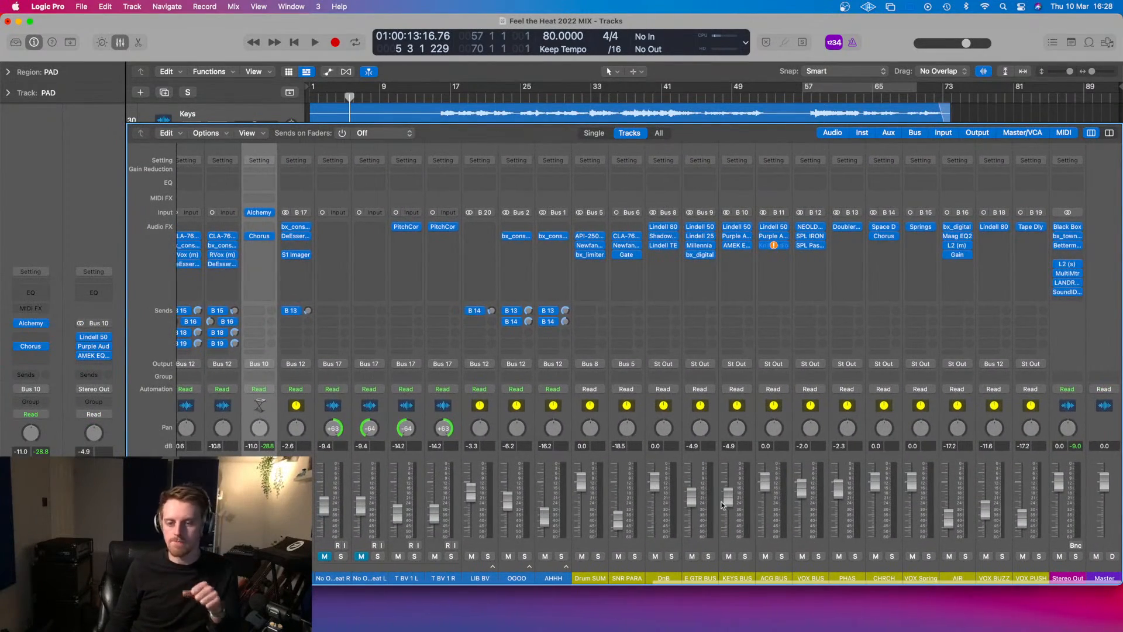
left_click(719, 524)
left_click(655, 547)
left_click(712, 543)
left_click(760, 537)
left_click(746, 537)
left_click(778, 535)
left_click(817, 540)
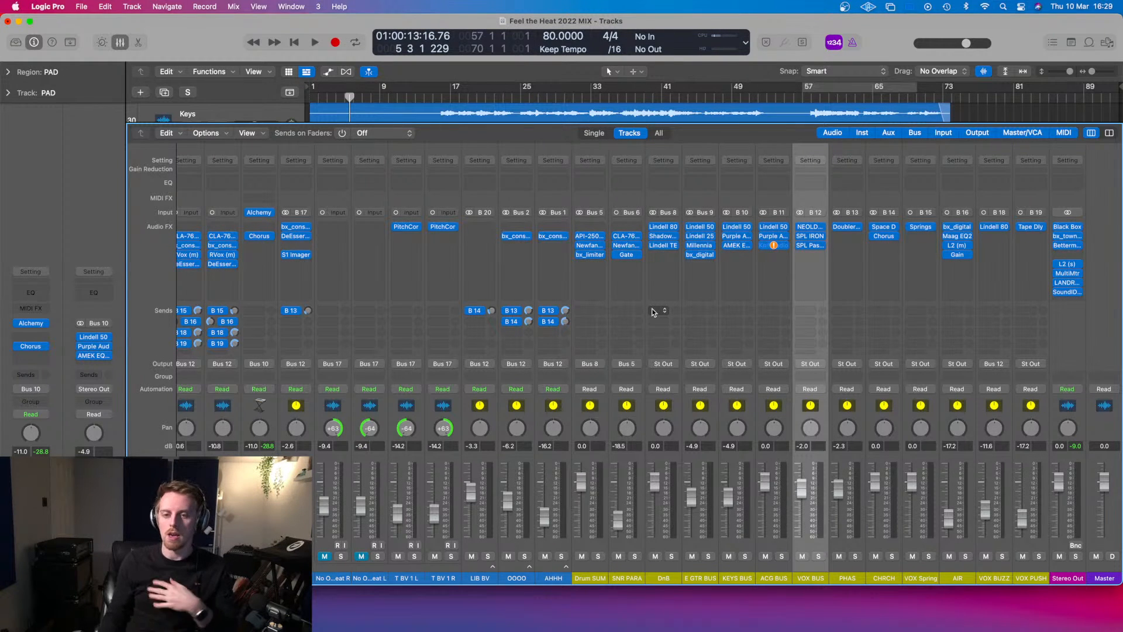
- Examine the DnB bus's plug-in chain: Lindell 80 Bus, Shadow Hills Class A Mastering Comp and Lindell TE-100
left_click(673, 512)
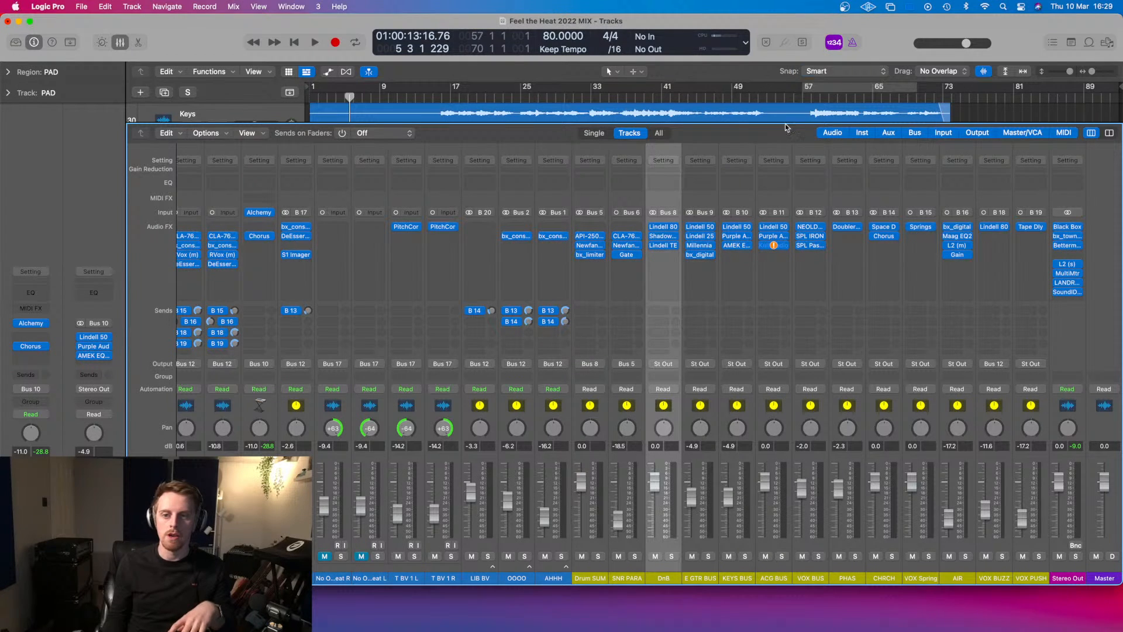
left_click(665, 230)
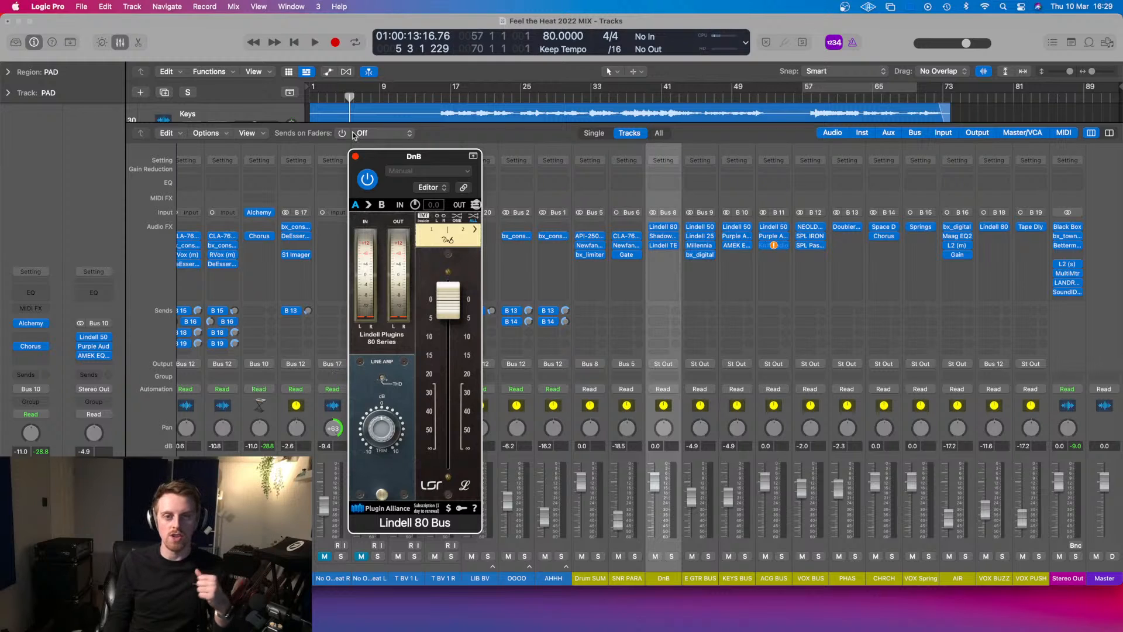
left_click(355, 156)
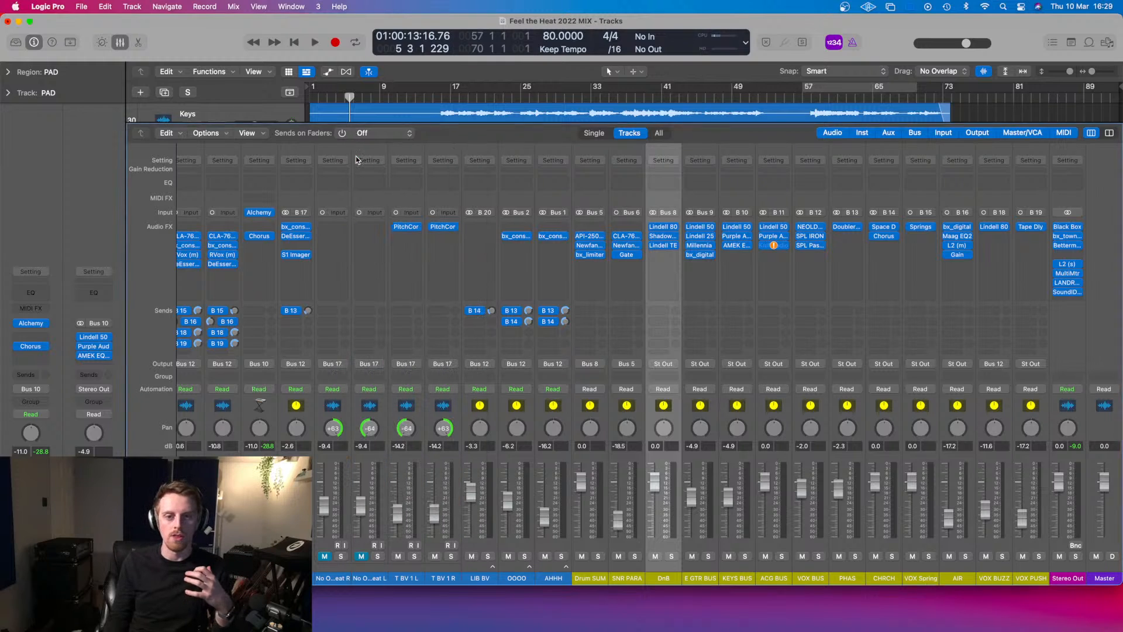
left_click(665, 237)
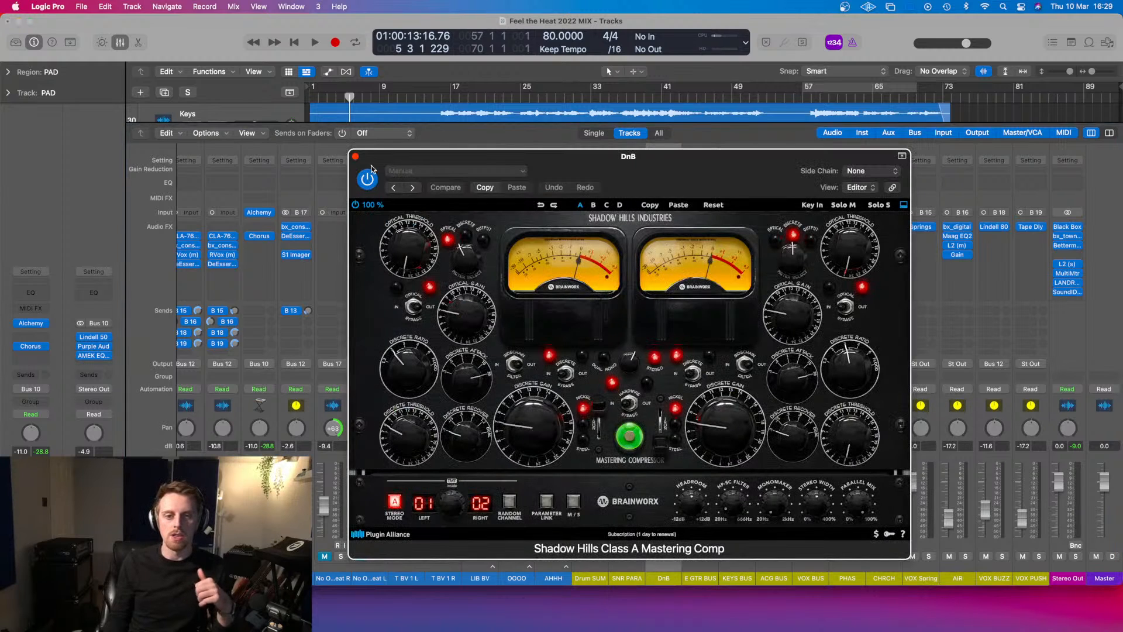
left_click(356, 157)
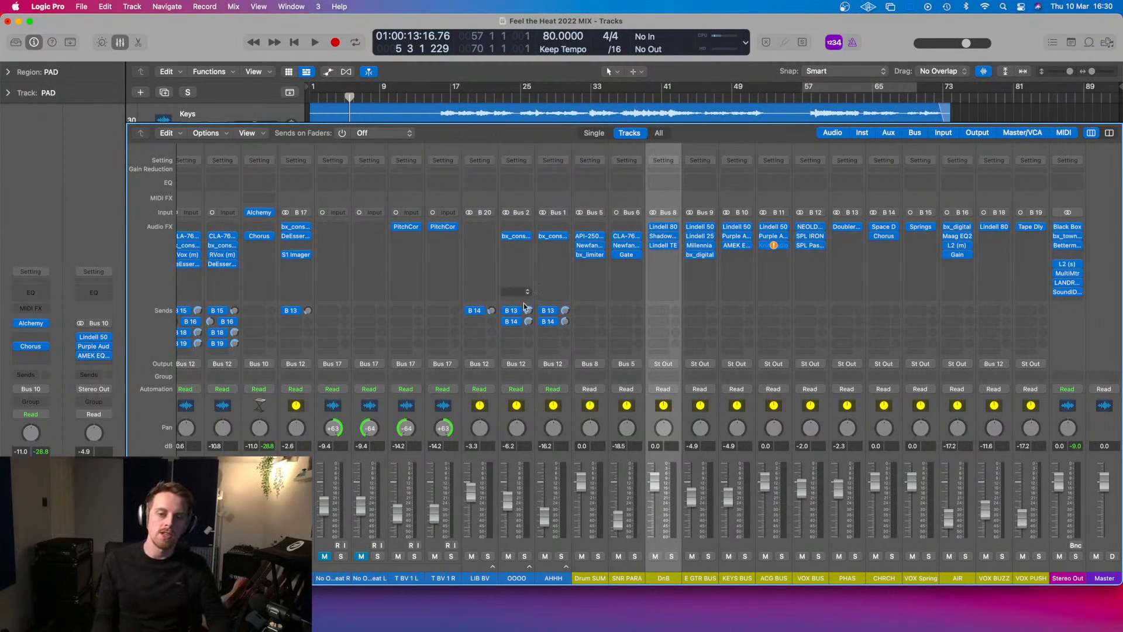
left_click(665, 245)
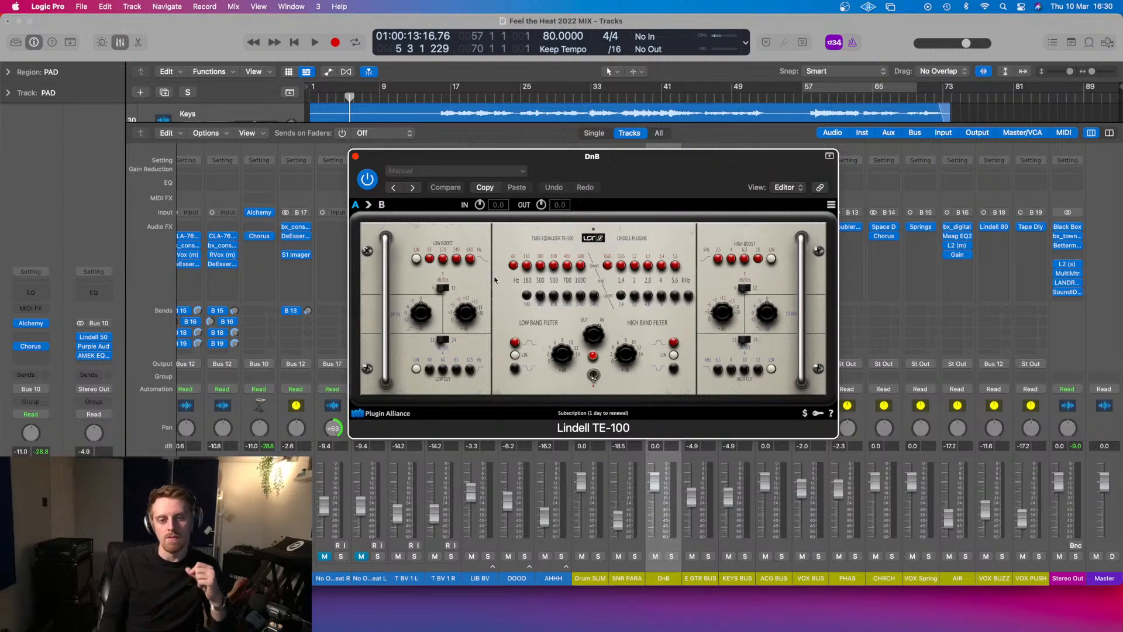
left_click_drag(464, 320, 465, 317)
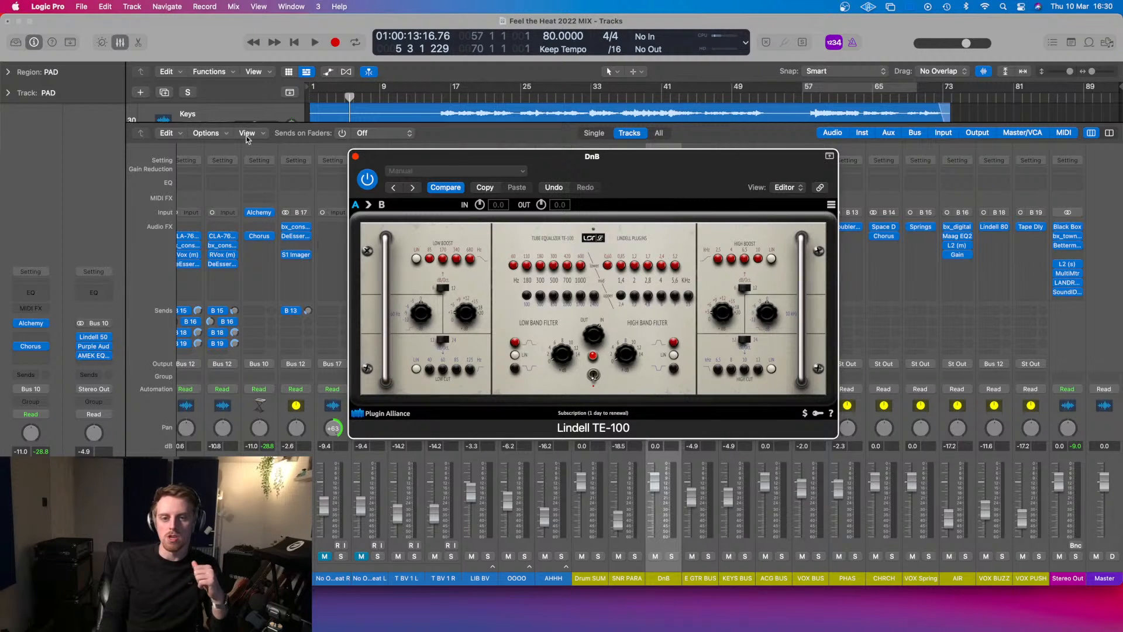
left_click(356, 156)
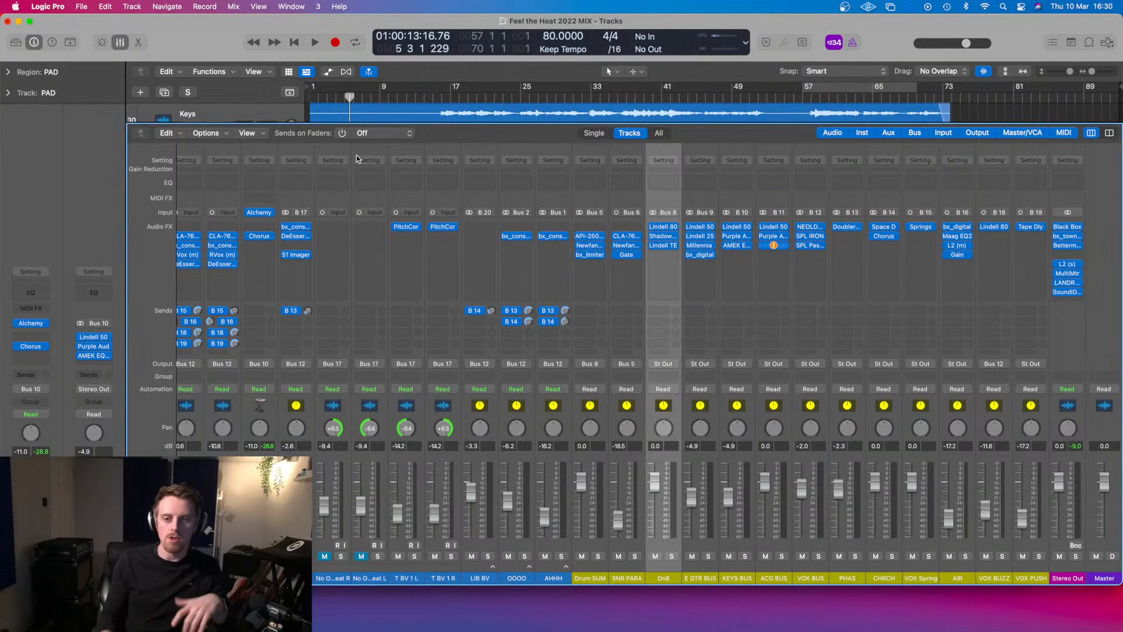
- Compare the effect chains on the E GTR BUS, KEYS BUS, ACG BUS and VOX BUS channel strips
left_click(711, 545)
left_click(743, 544)
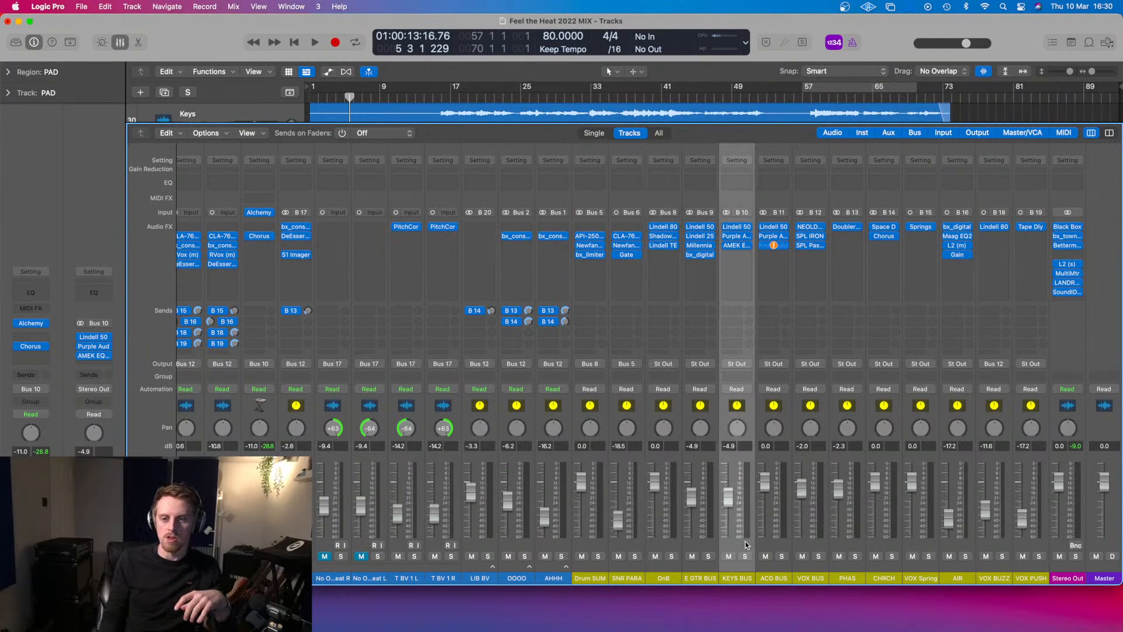
left_click(770, 537)
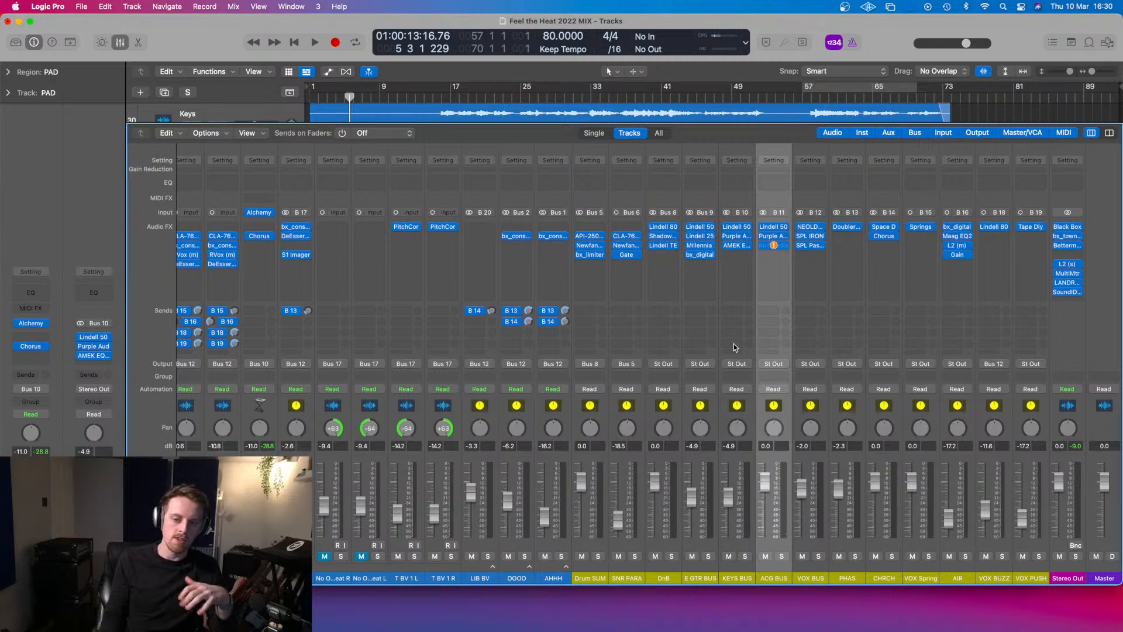
left_click(741, 516)
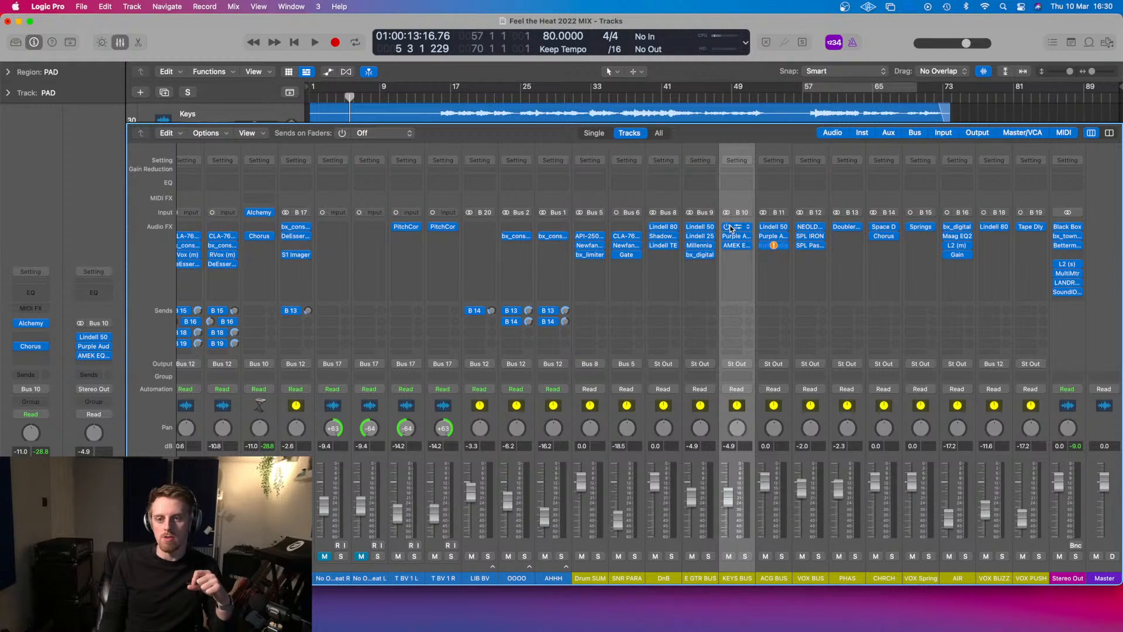
left_click(787, 515)
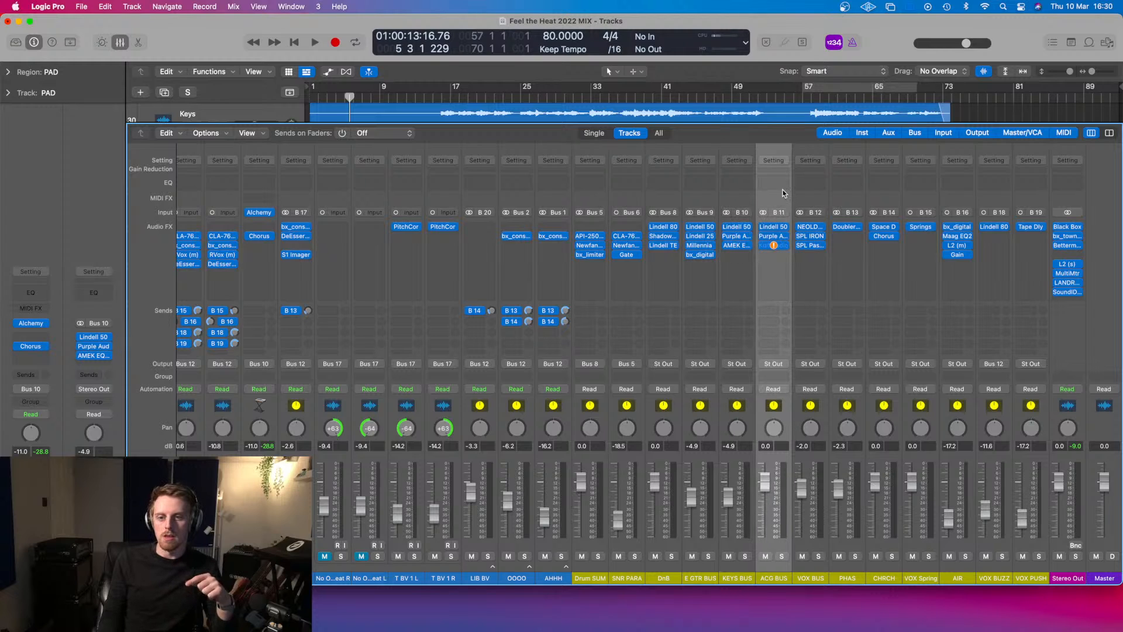
left_click(820, 460)
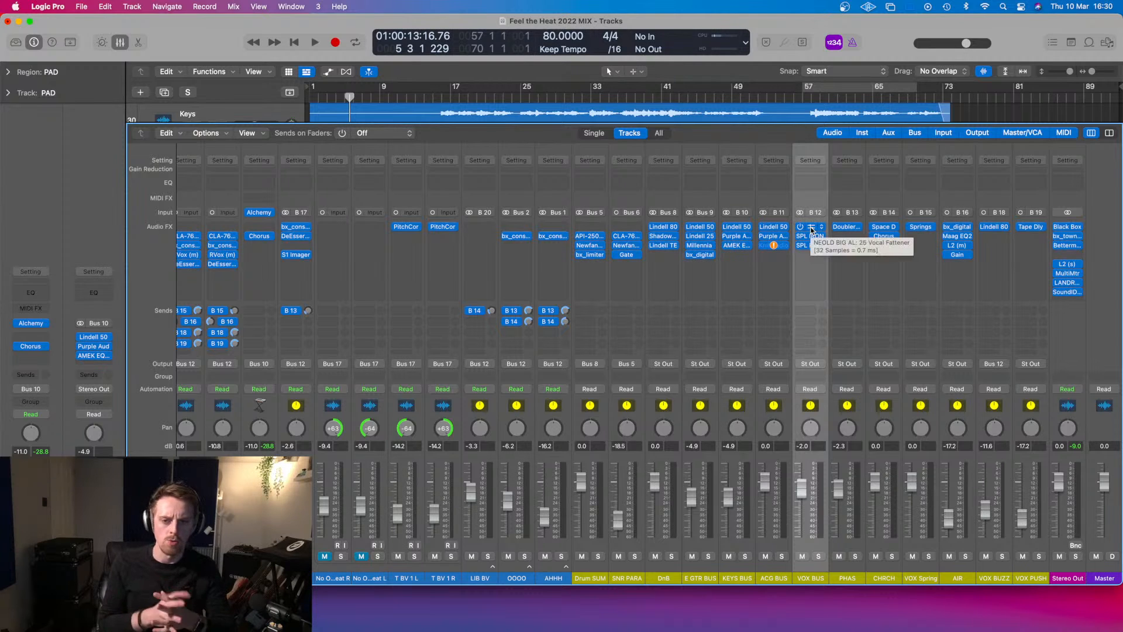
- Close the mixer and reselect the PAD track with the playhead at bar 2, checking its output routing
key("x")
left_click(420, 340)
key("space")
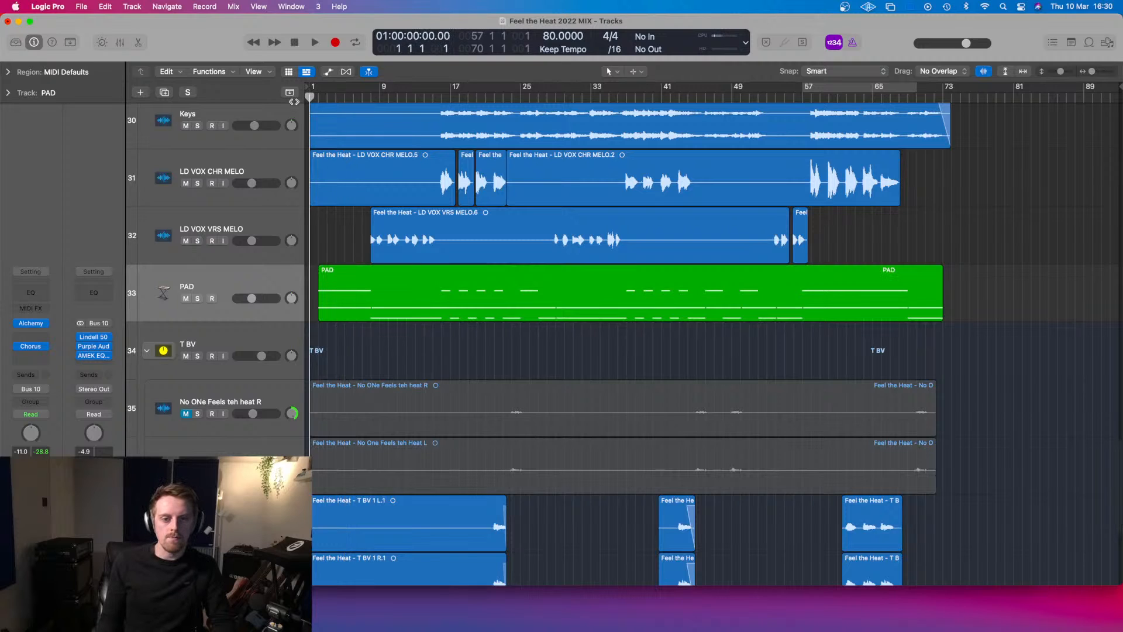
left_click(218, 294)
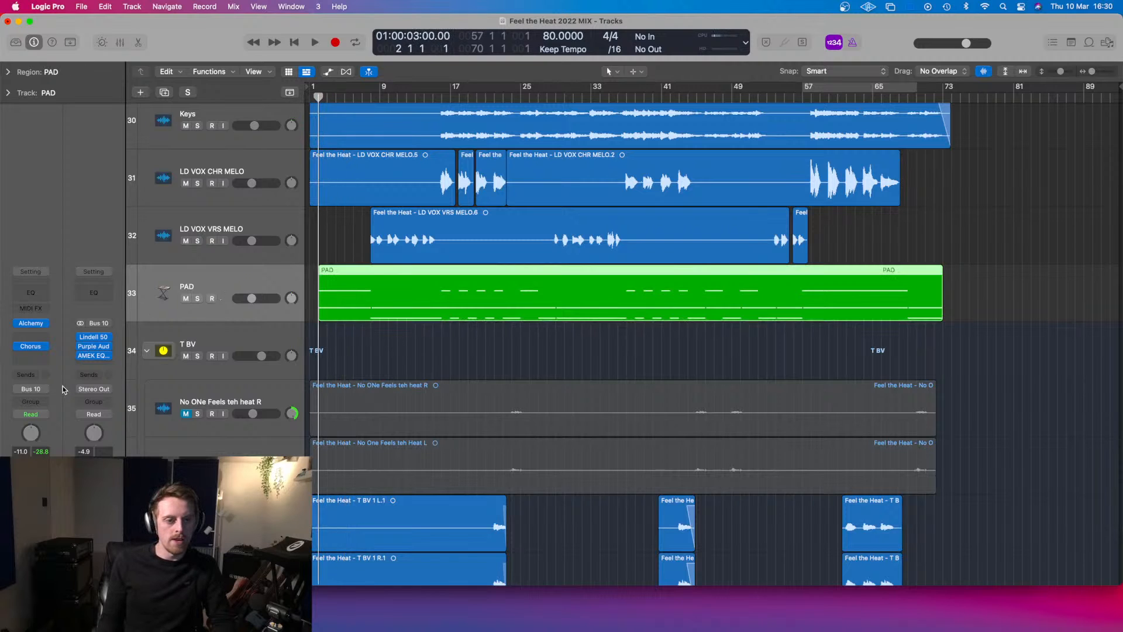
left_click(40, 394)
left_click(327, 381)
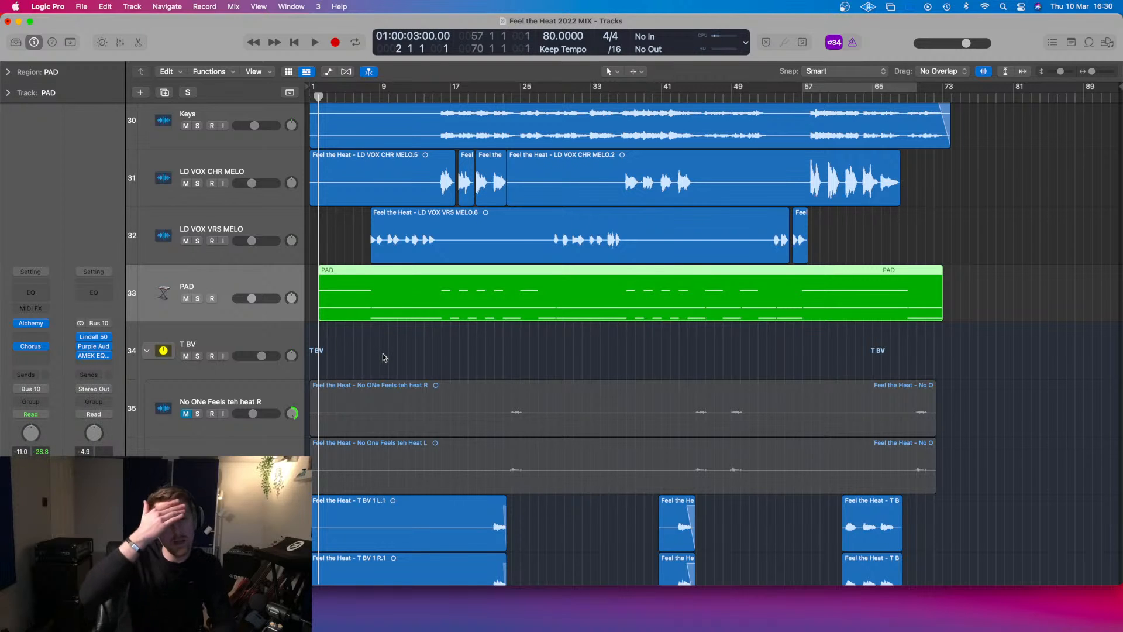
- Play the mix from bar 2 and lower the PAD volume to -33.0 dB
key("space")
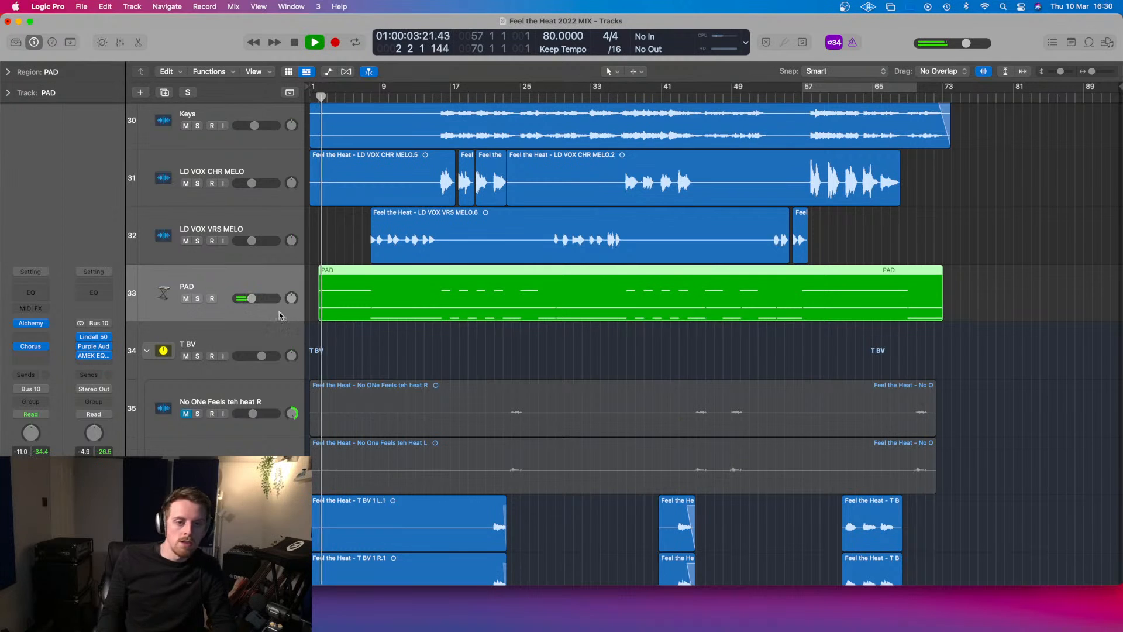
left_click(251, 299)
left_click_drag(251, 298, 239, 299)
left_click(318, 95)
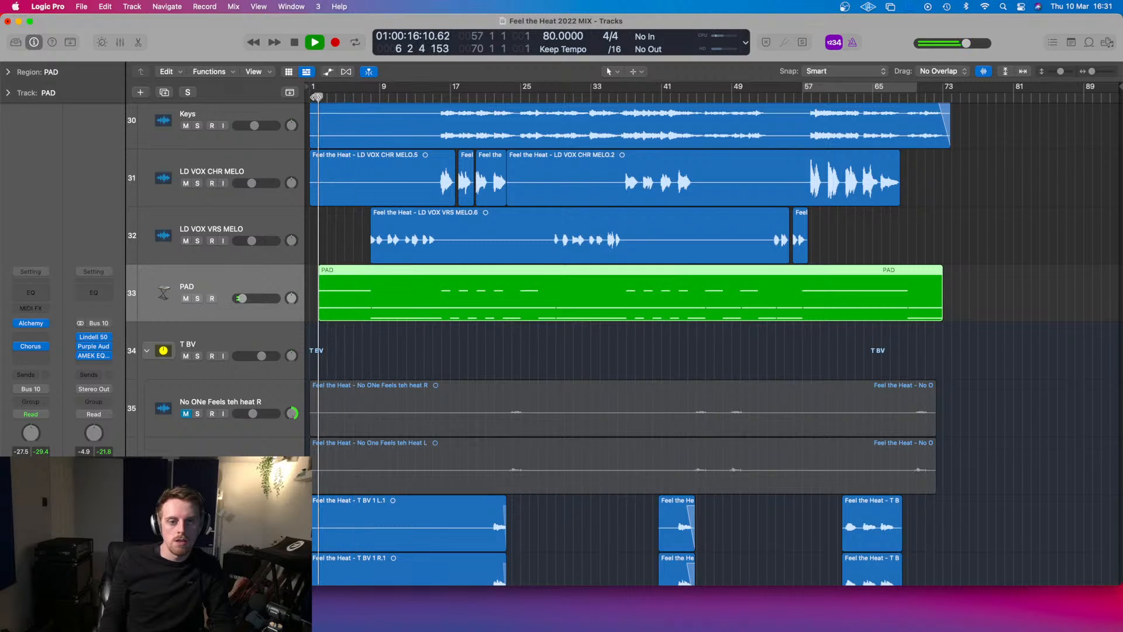
left_click_drag(241, 298, 240, 298)
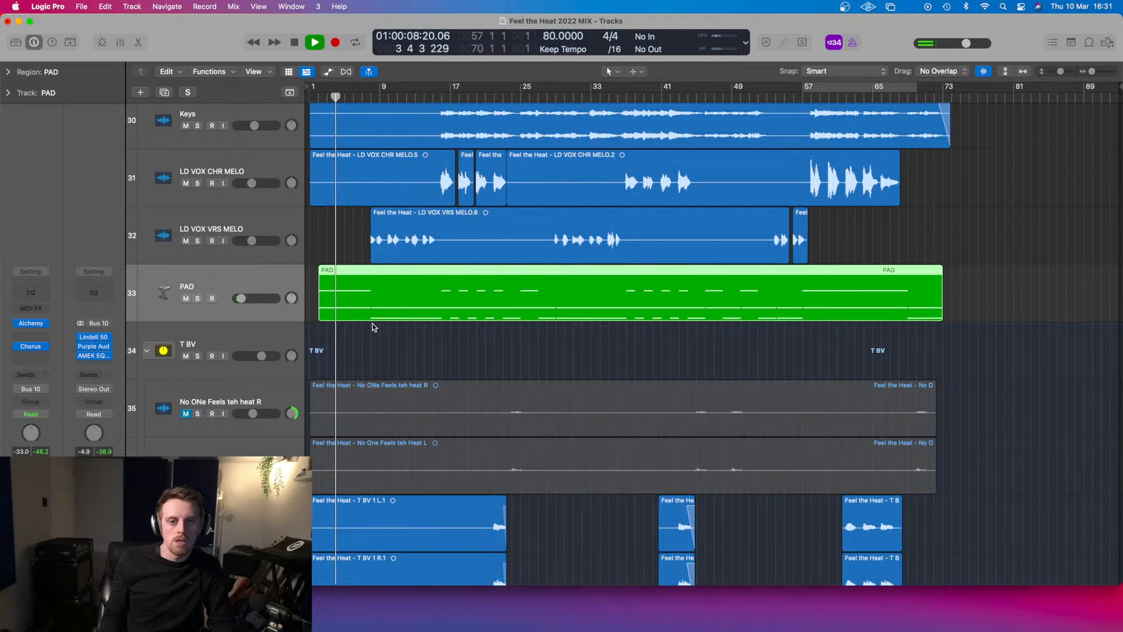
- Stop playback and delete the silent lead-in of the ECG THEME region up to position 3 4 4 1
scroll(375, 327, "up", 8)
key("space")
key("super+Right")
key("super+Right")
key("super+Right")
key("super+Right")
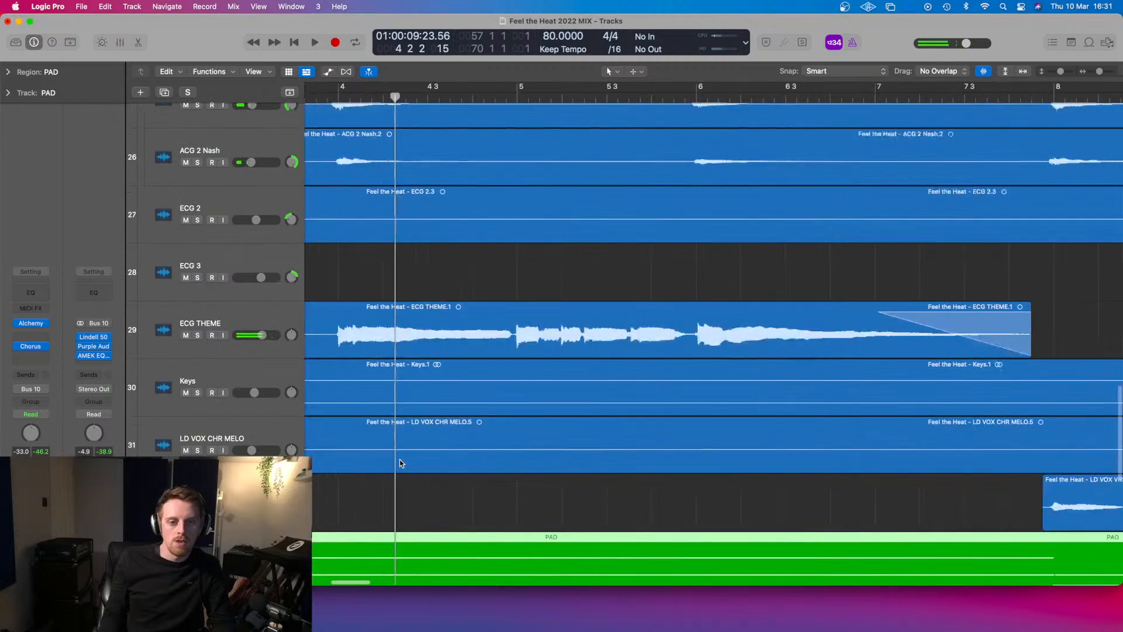
left_click(836, 345)
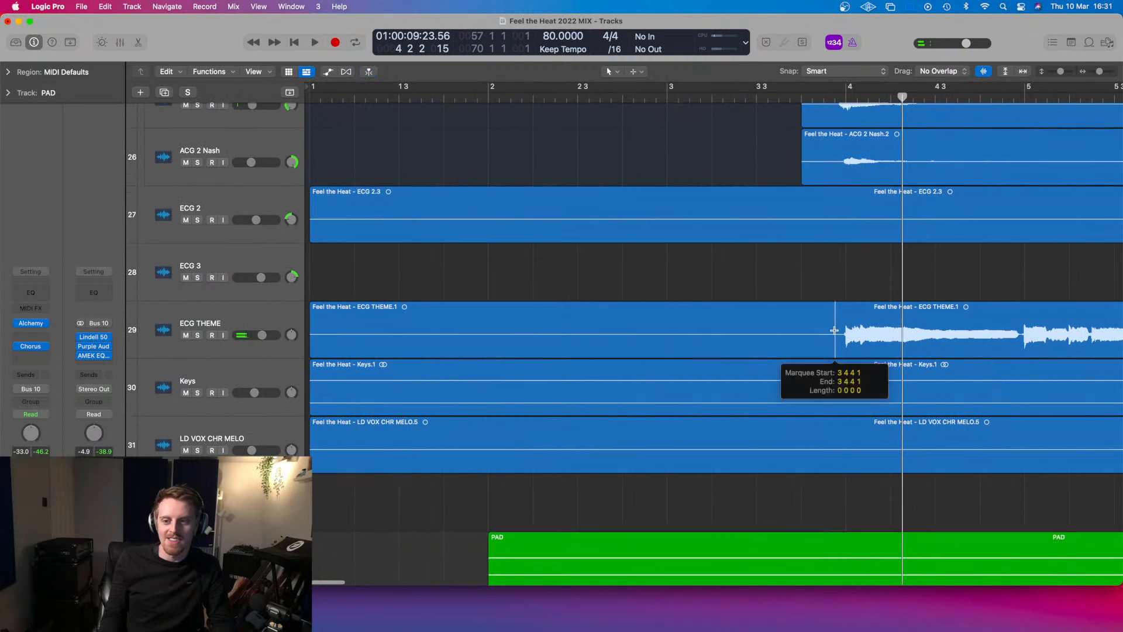
left_click(702, 319)
key("Delete")
- Play from just before bar 4 to audition the trimmed start of the ECG THEME part
left_click(801, 99)
key("space")
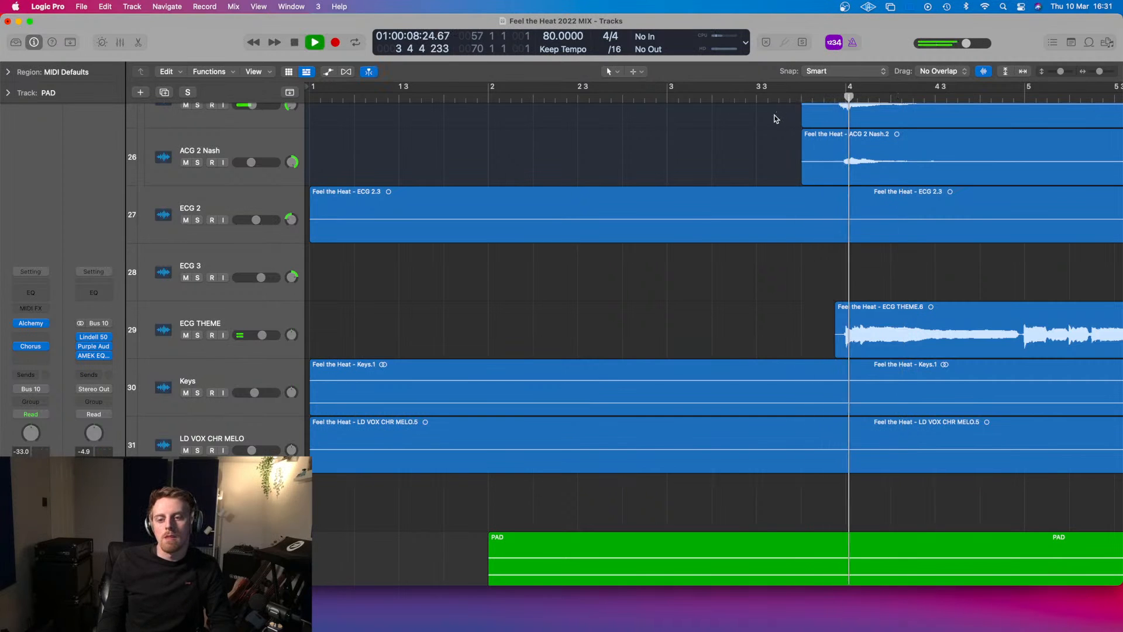
left_click(651, 257)
key("z")
key("space")
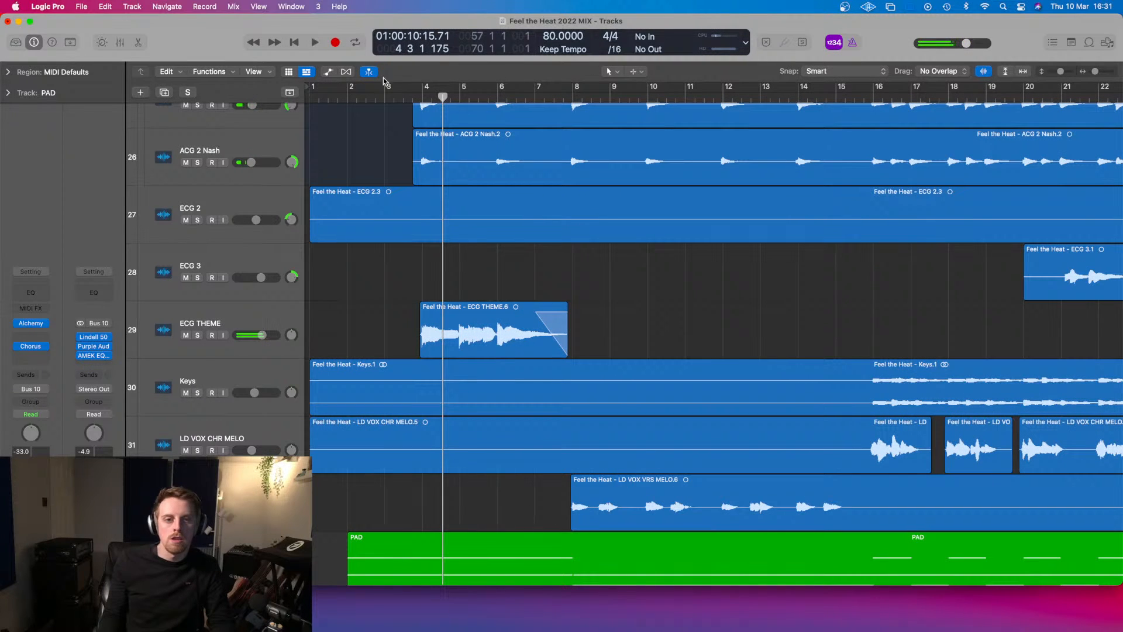
- Return the playhead near the song start, select the PAD region and reset the PAD track's volume to 0.0 dB
left_click(324, 104)
key("z")
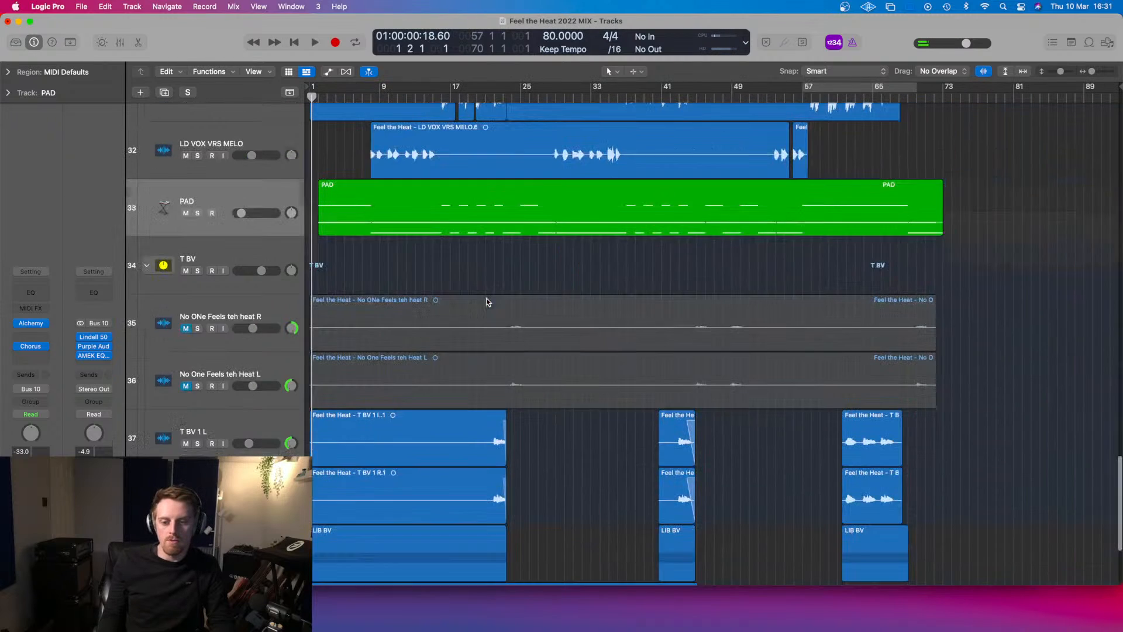
left_click(373, 280)
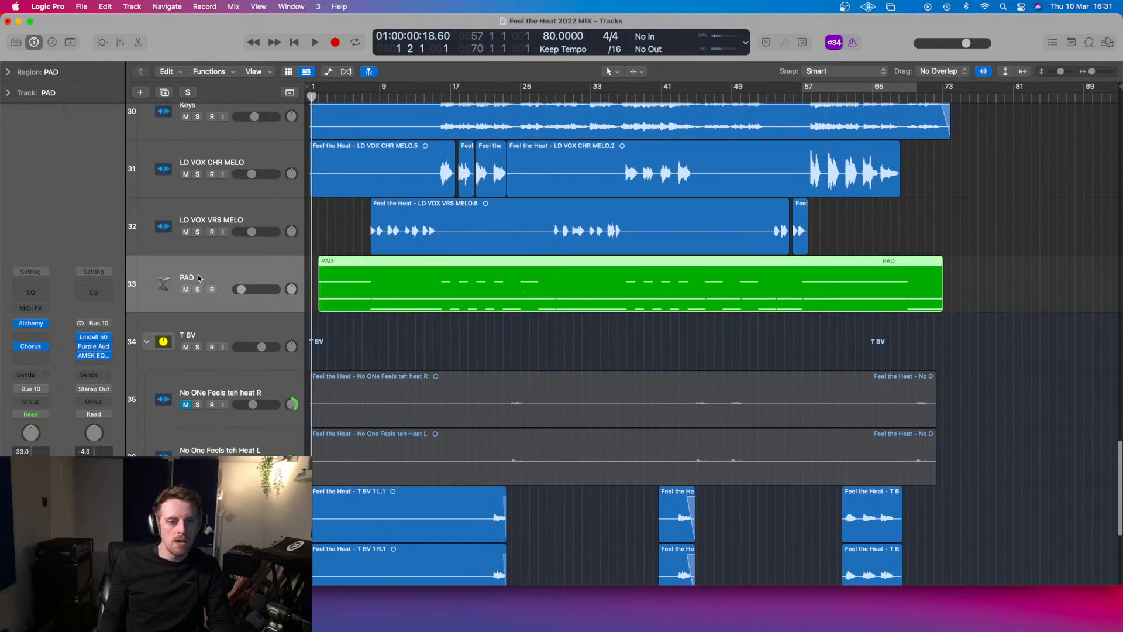
left_click(254, 289, "alt")
- Place the playhead at bar 1 and bypass the Chorus effect on the PAD track
mouse_move(17, 348)
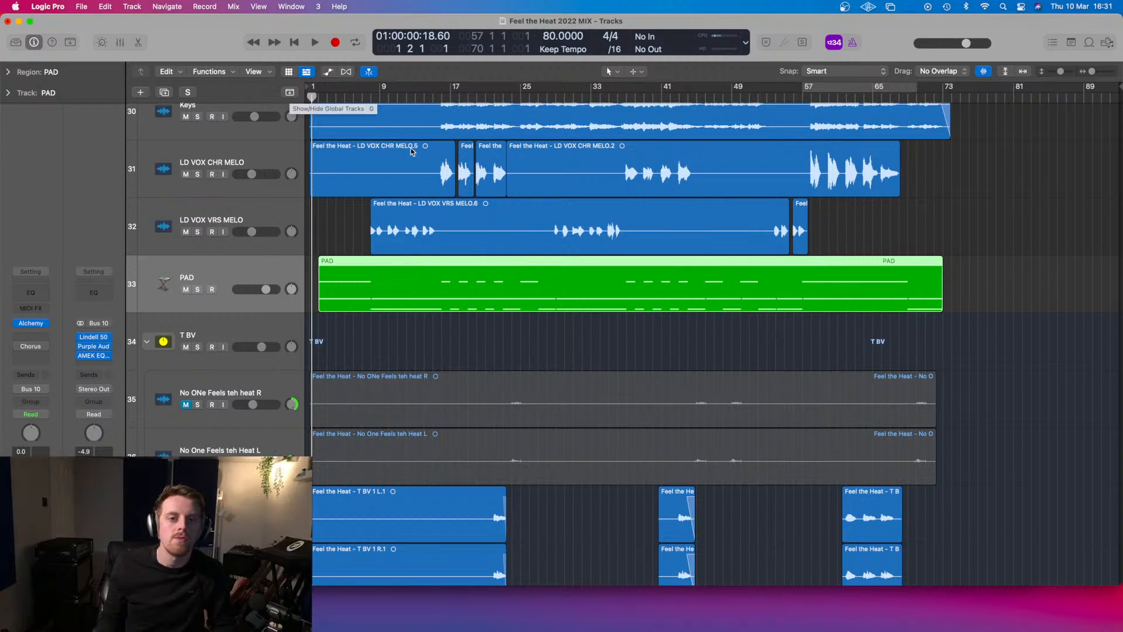
left_click(310, 96)
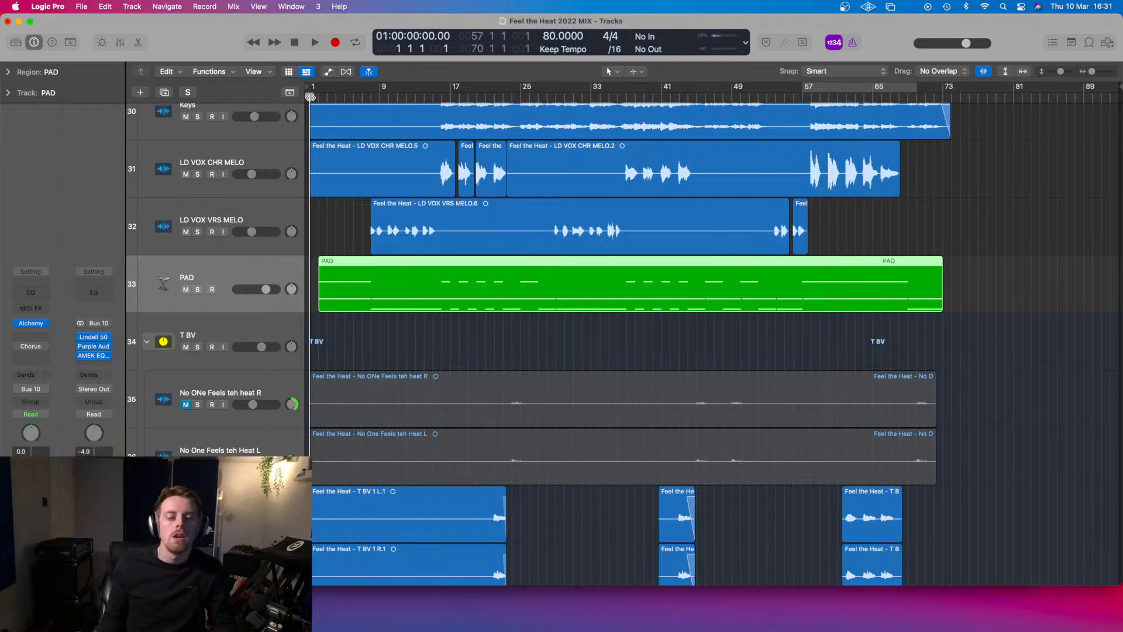
left_click(48, 349)
left_click(33, 341)
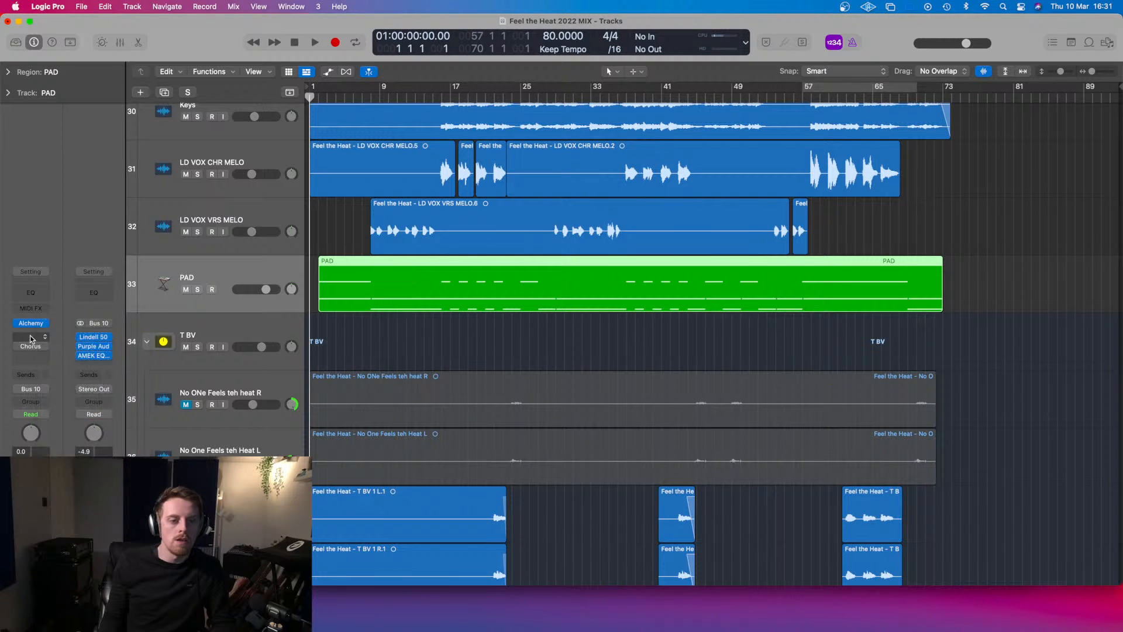
left_click(204, 7)
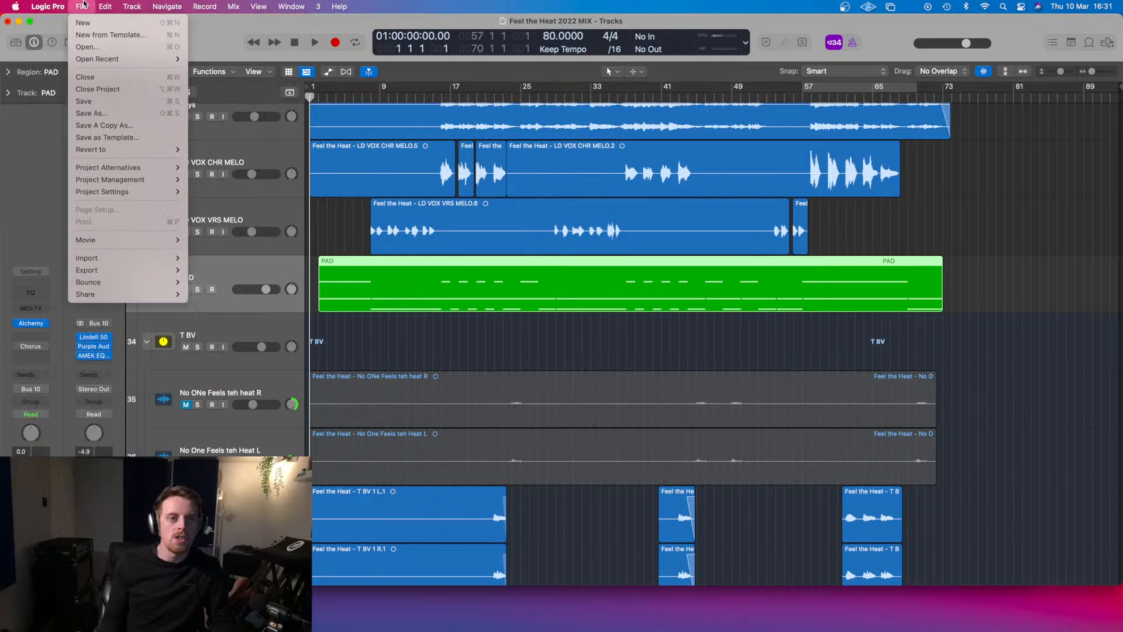
mouse_move(115, 286)
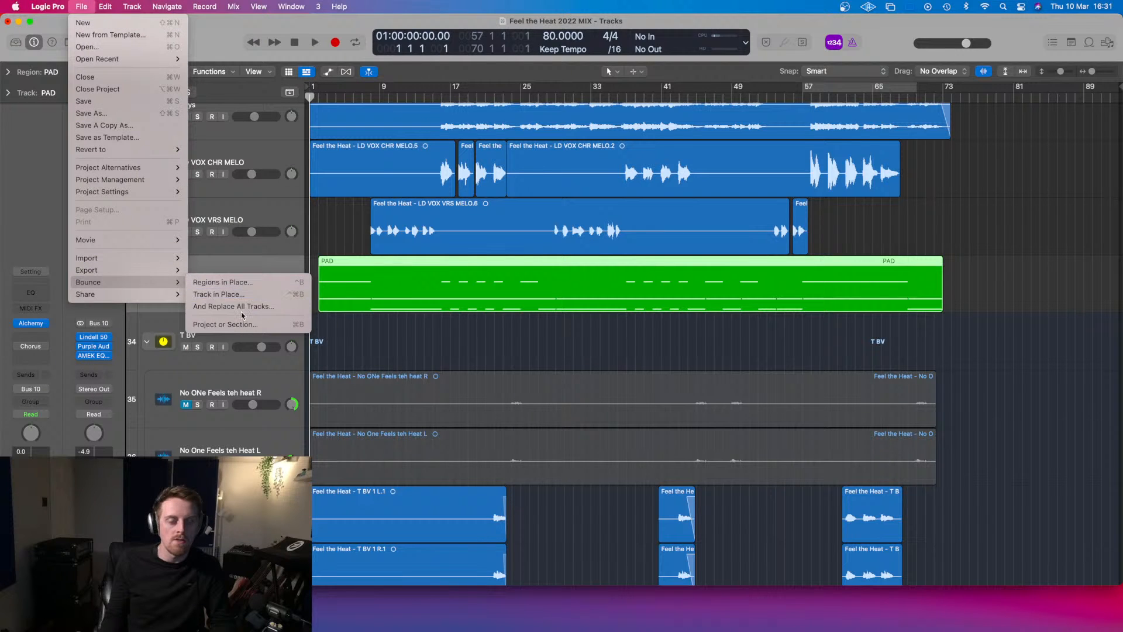
left_click(480, 395)
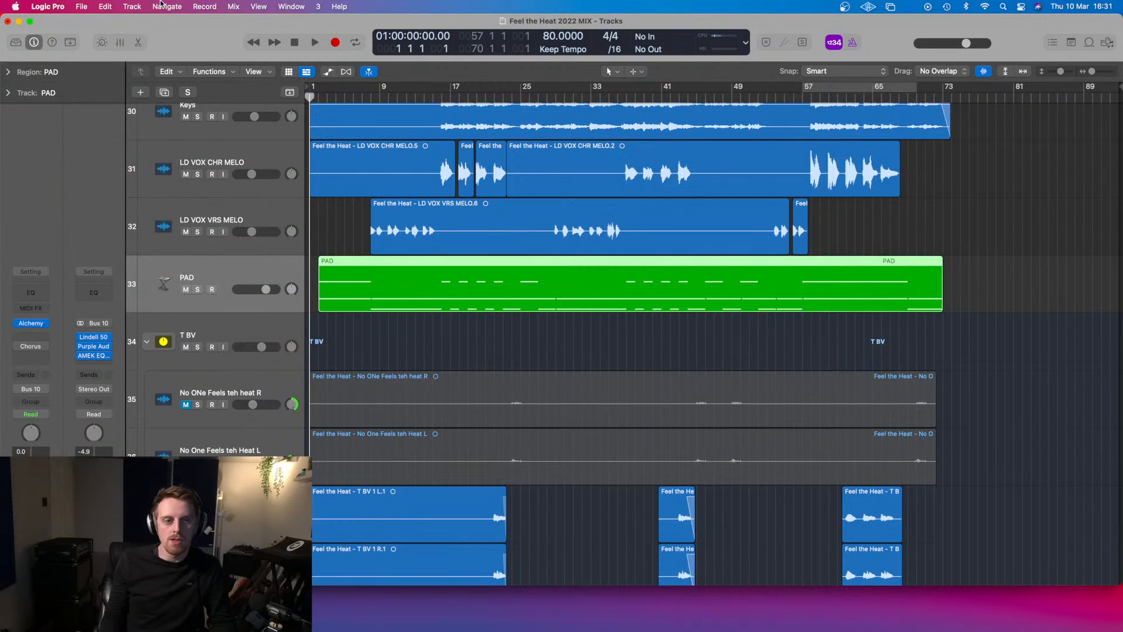
left_click(79, 6)
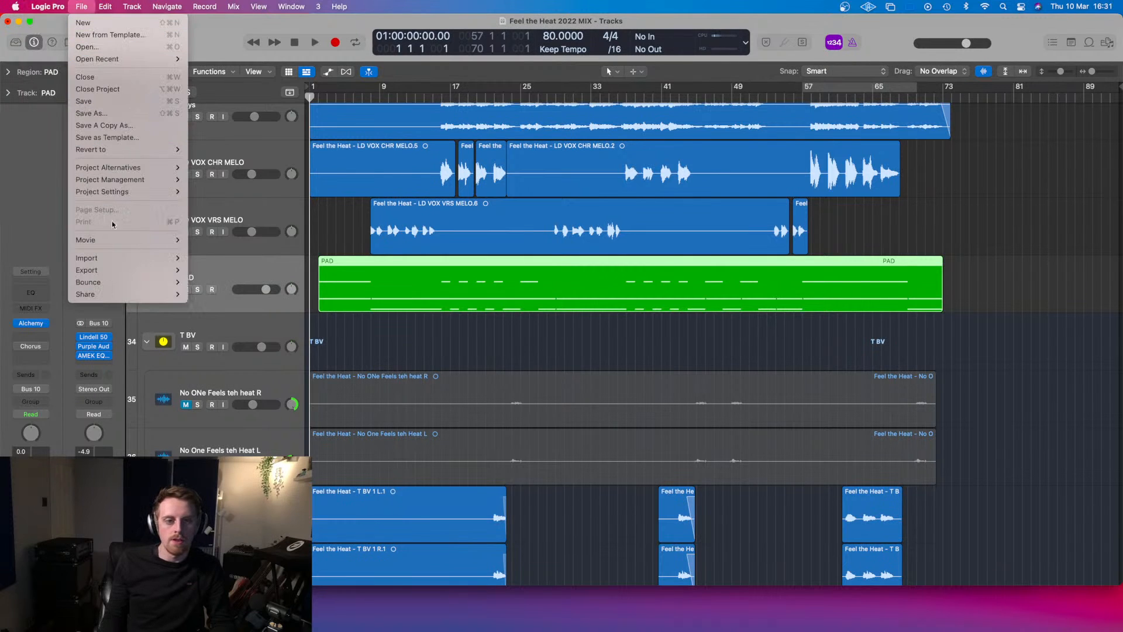
mouse_move(134, 287)
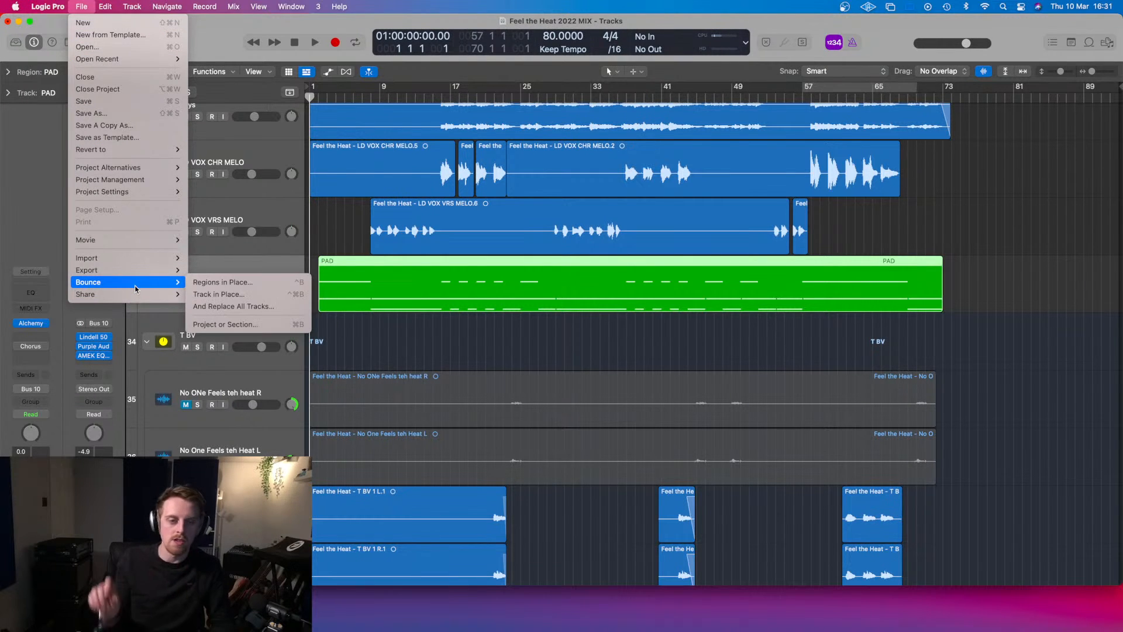
left_click(496, 318)
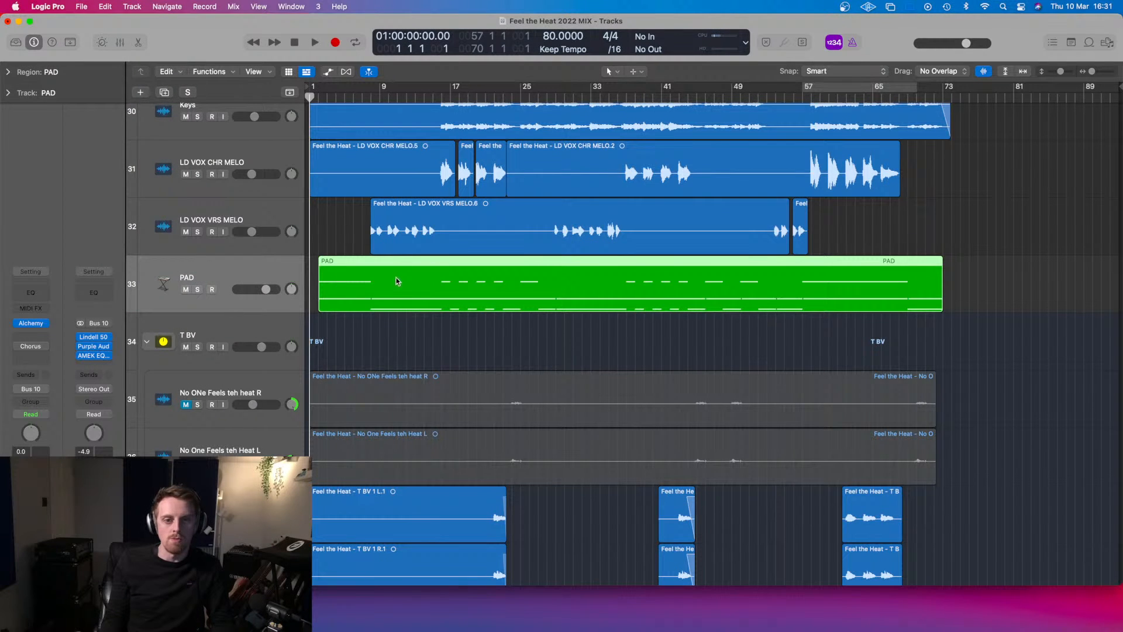
- Bounce the PAD track in place as PAD_bip, replacing the track, with effect plug-ins bypassed, no volume/pan automation and normalizing off
left_click(40, 5)
mouse_move(81, 6)
mouse_move(114, 285)
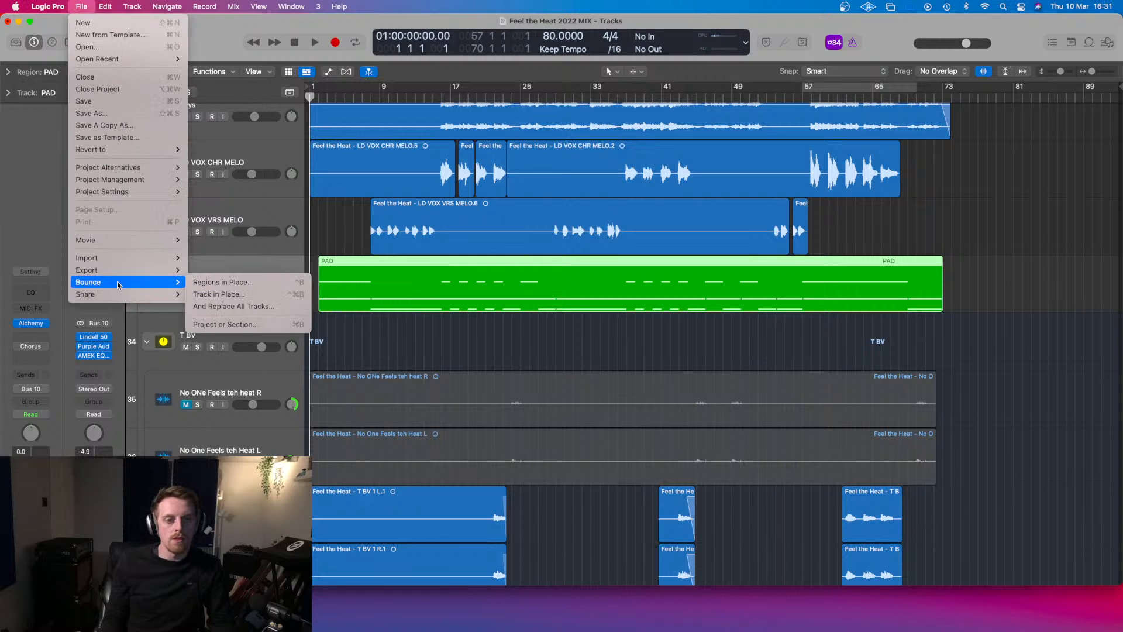
mouse_move(164, 269)
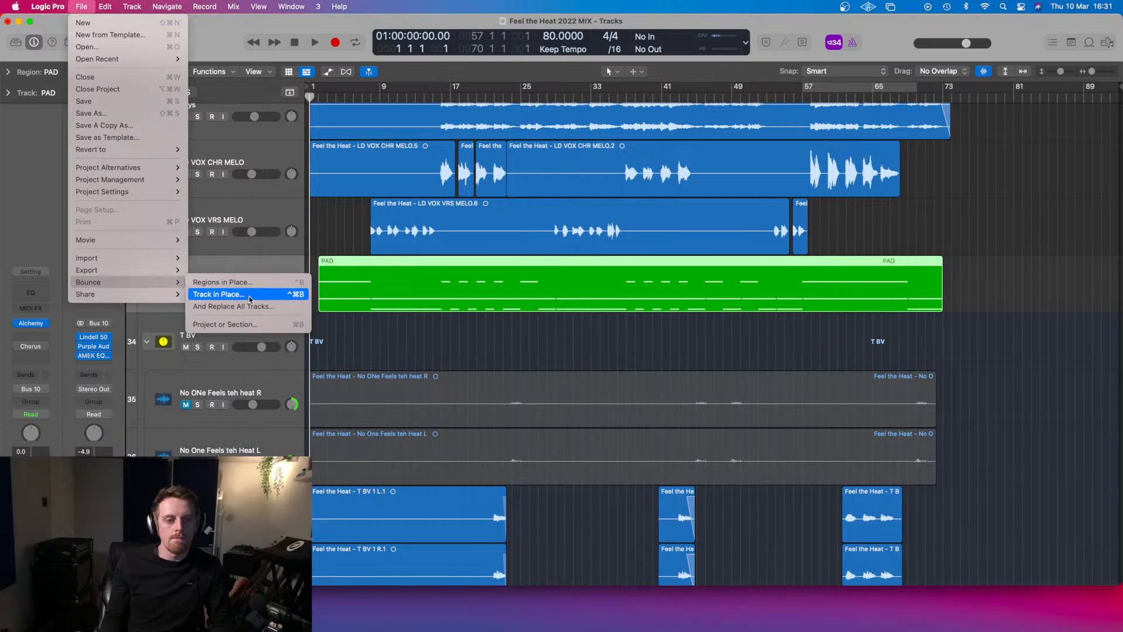
left_click(248, 297)
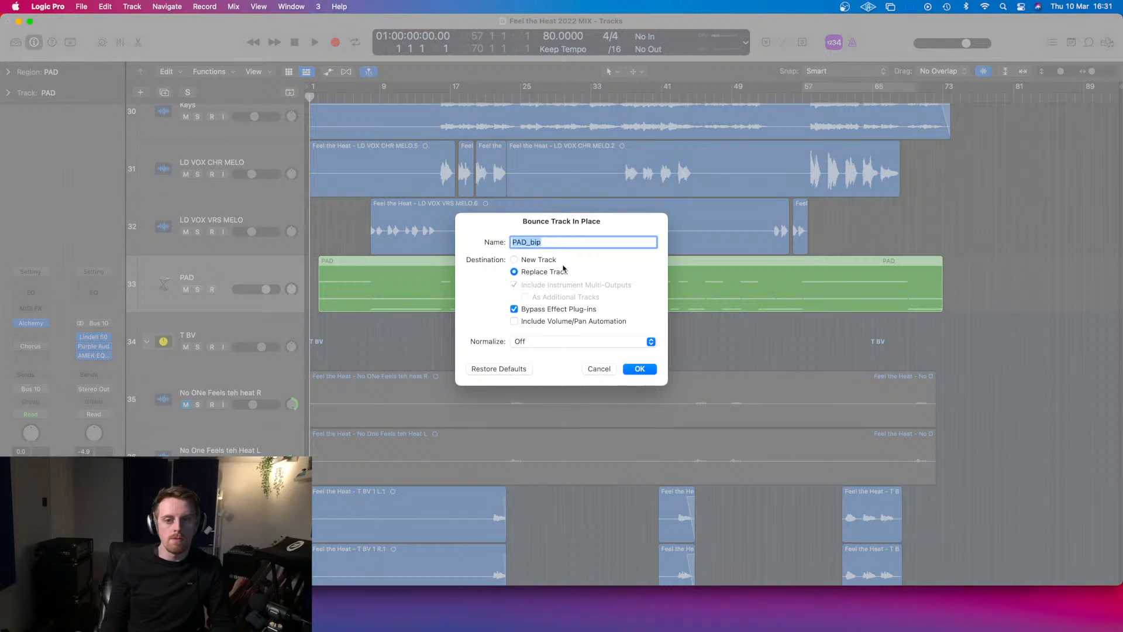
left_click(640, 370)
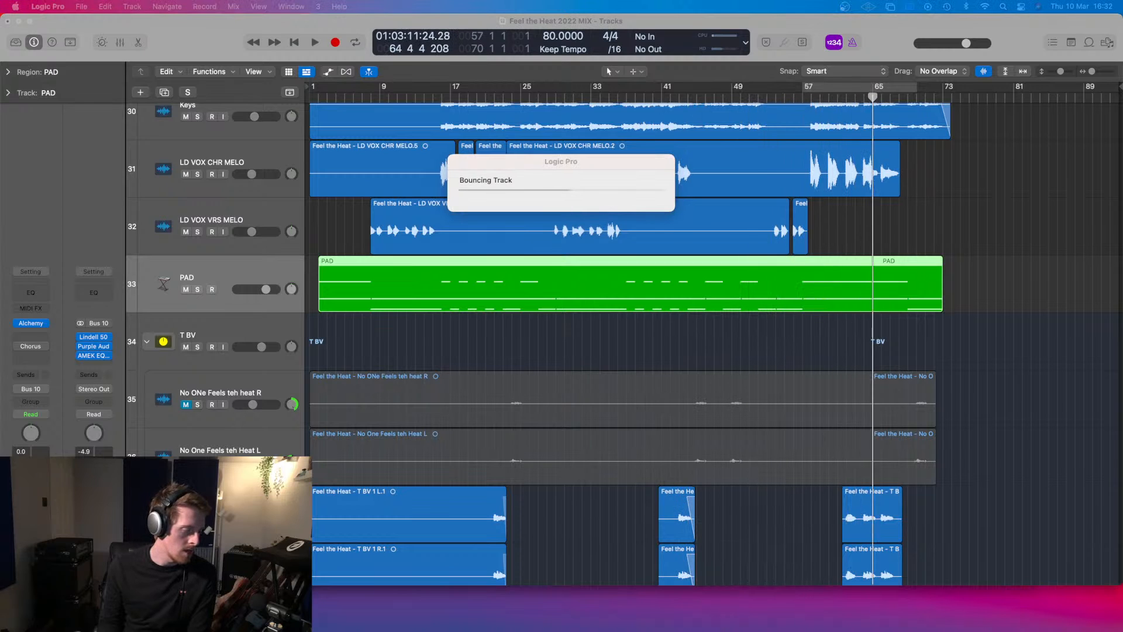
- Switch to OBS and move its Live chat window clear of the track controls
key("super+Tab")
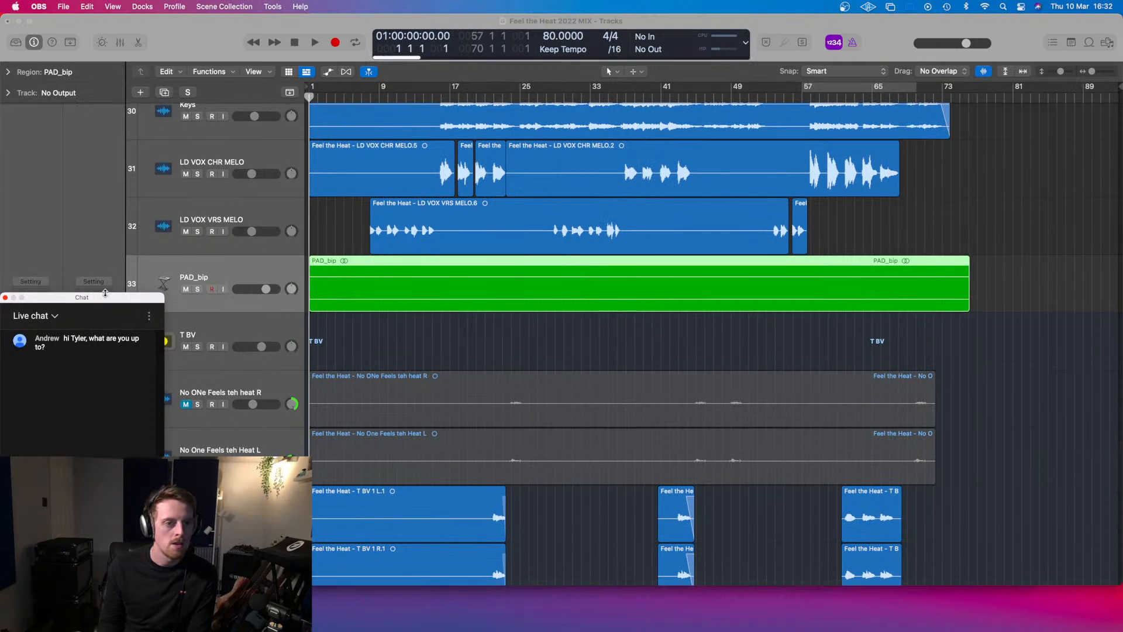
left_click_drag(106, 301, 106, 474)
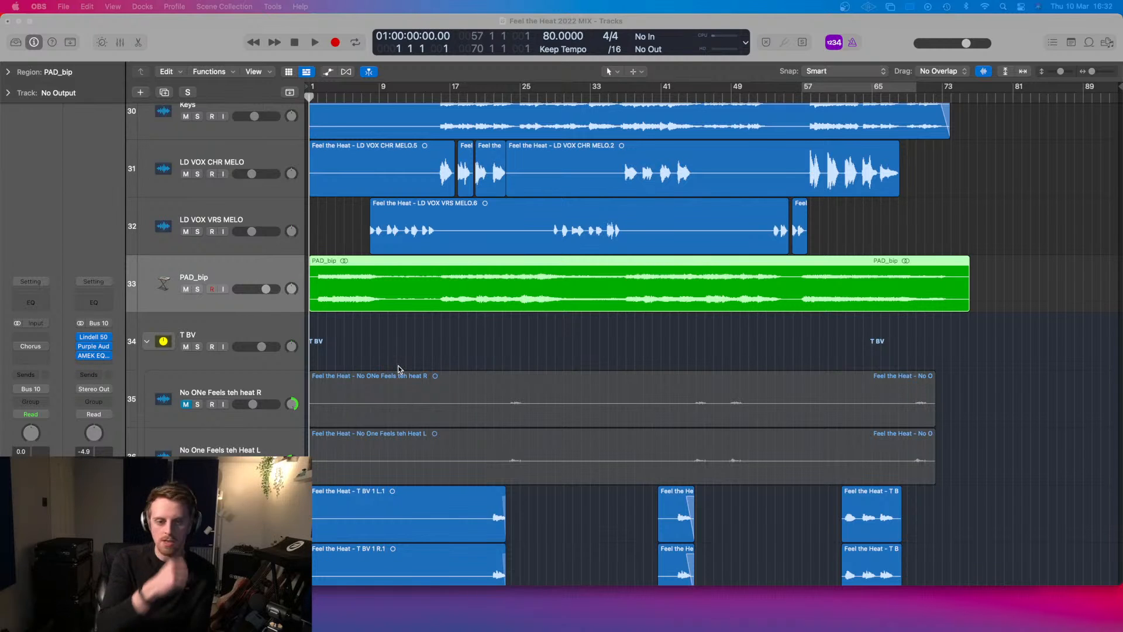
scroll(455, 364, "down", 2)
scroll(462, 356, "up", 5)
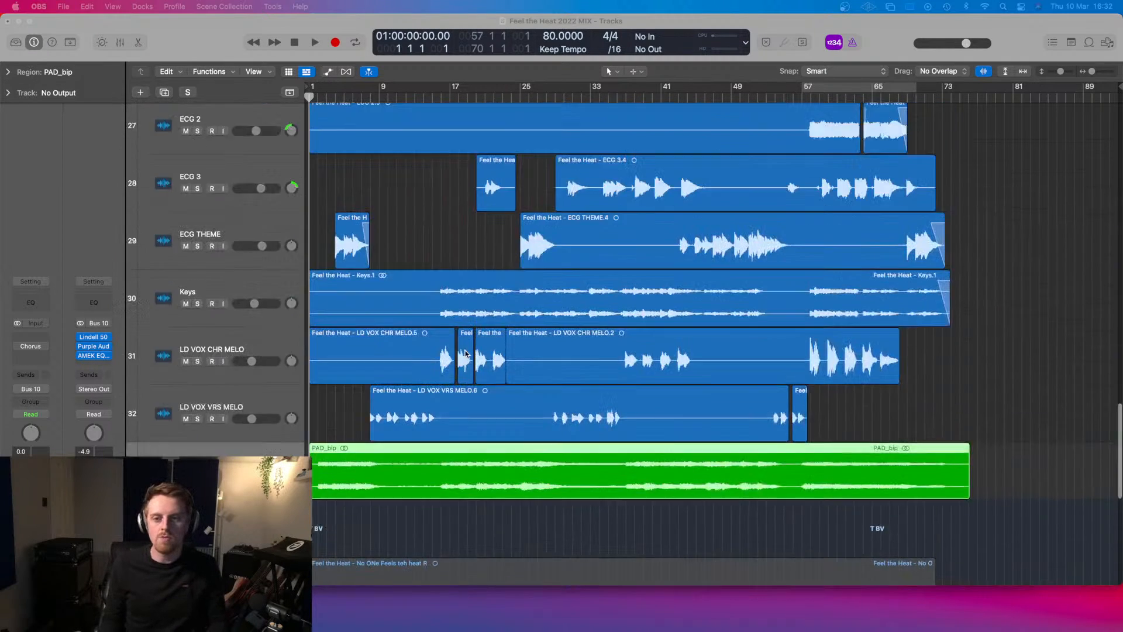
scroll(467, 354, "down", 2)
scroll(465, 403, "down", 1)
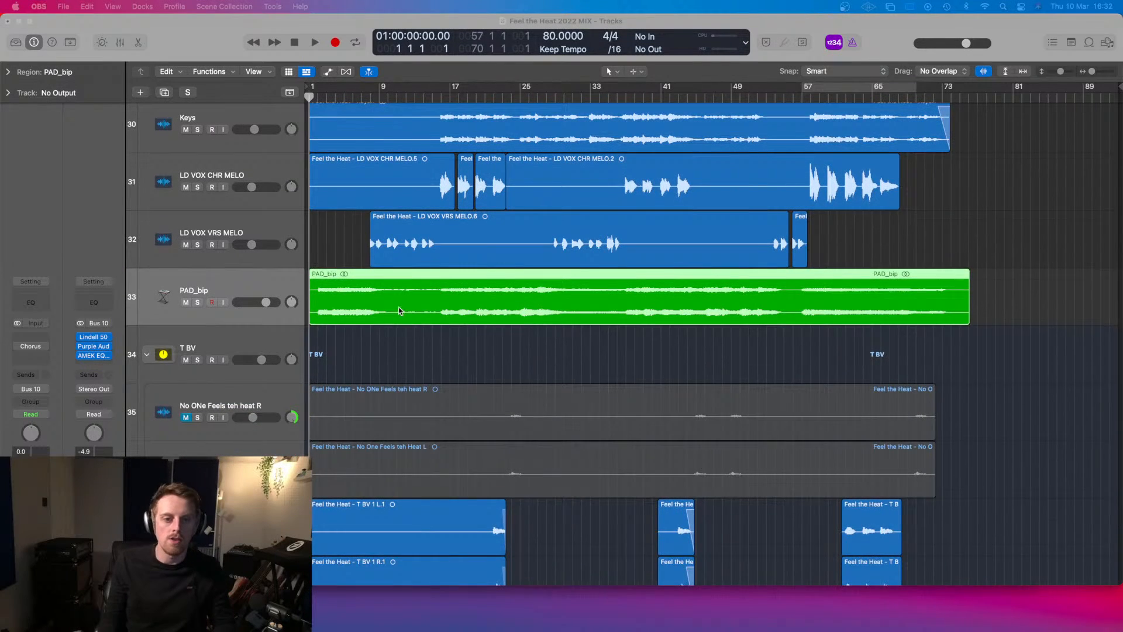
scroll(402, 307, "up", 6)
scroll(472, 378, "down", 4)
left_click(435, 475)
scroll(369, 145, "down", 3)
scroll(370, 145, "up", 1)
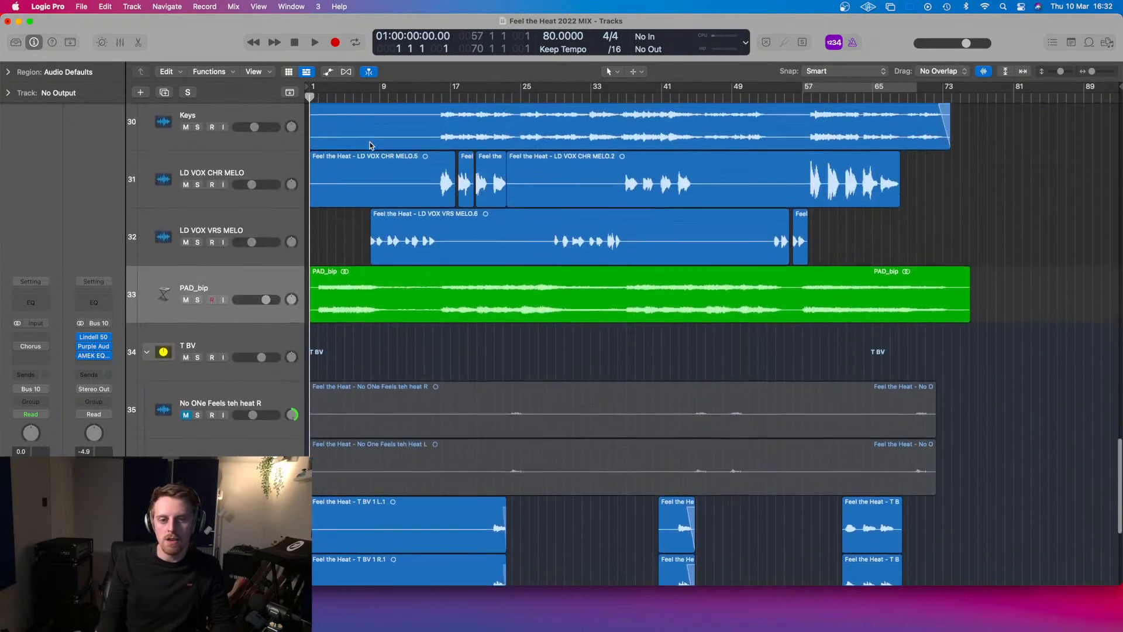
scroll(370, 145, "up", 2)
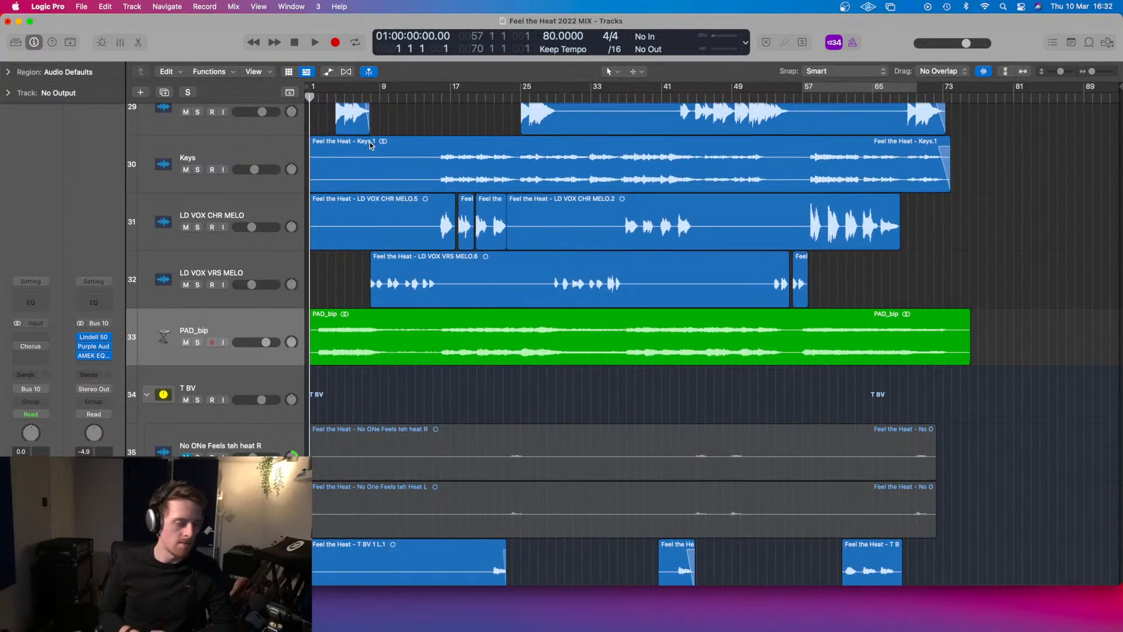
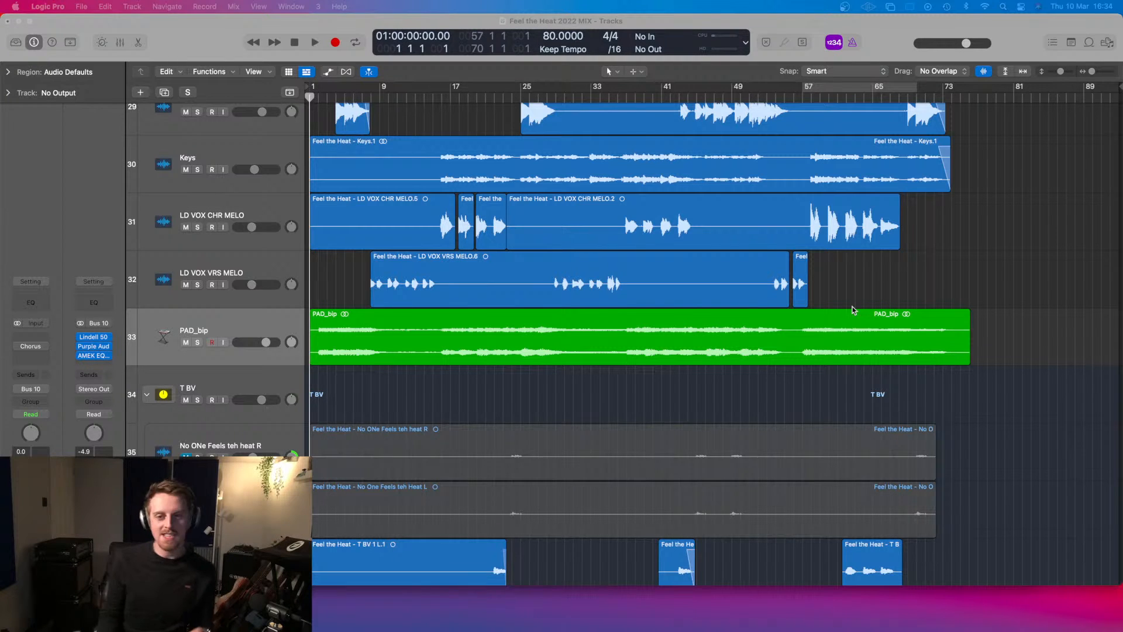
scroll(600, 292, "down", 3)
scroll(600, 292, "up", 4)
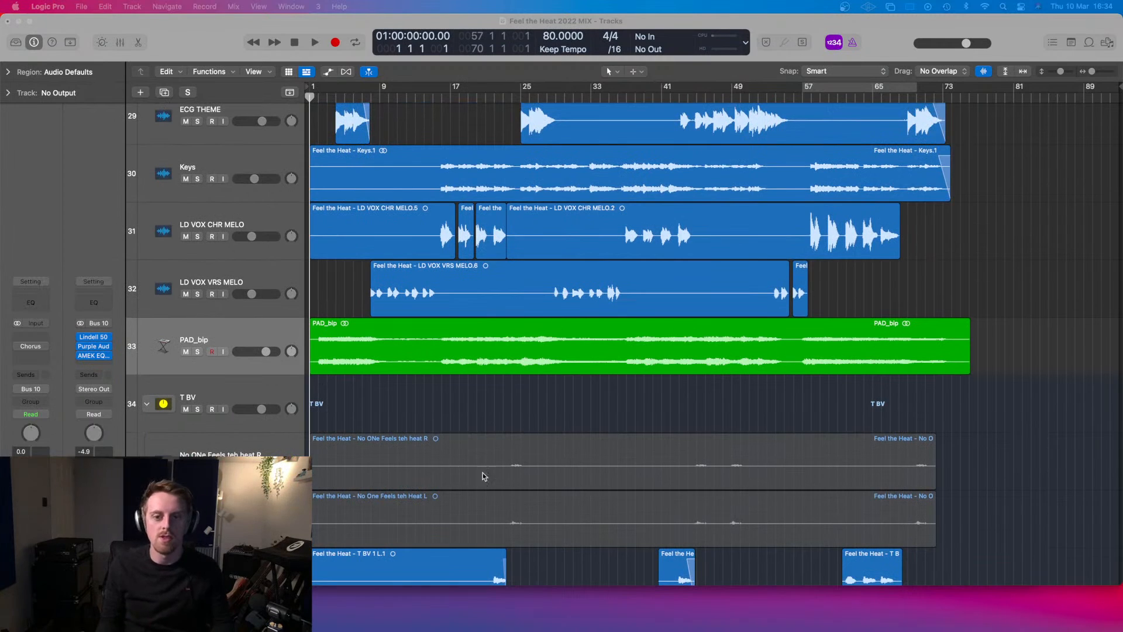
scroll(505, 413, "down", 5)
scroll(505, 413, "up", 10)
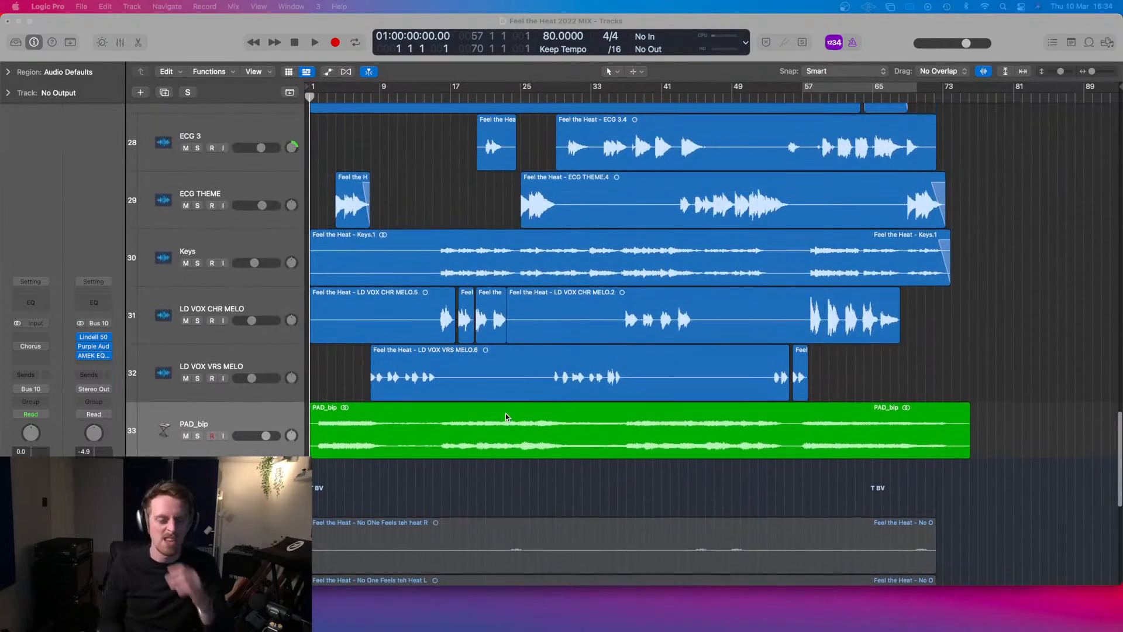
scroll(506, 413, "up", 3)
scroll(505, 413, "down", 8)
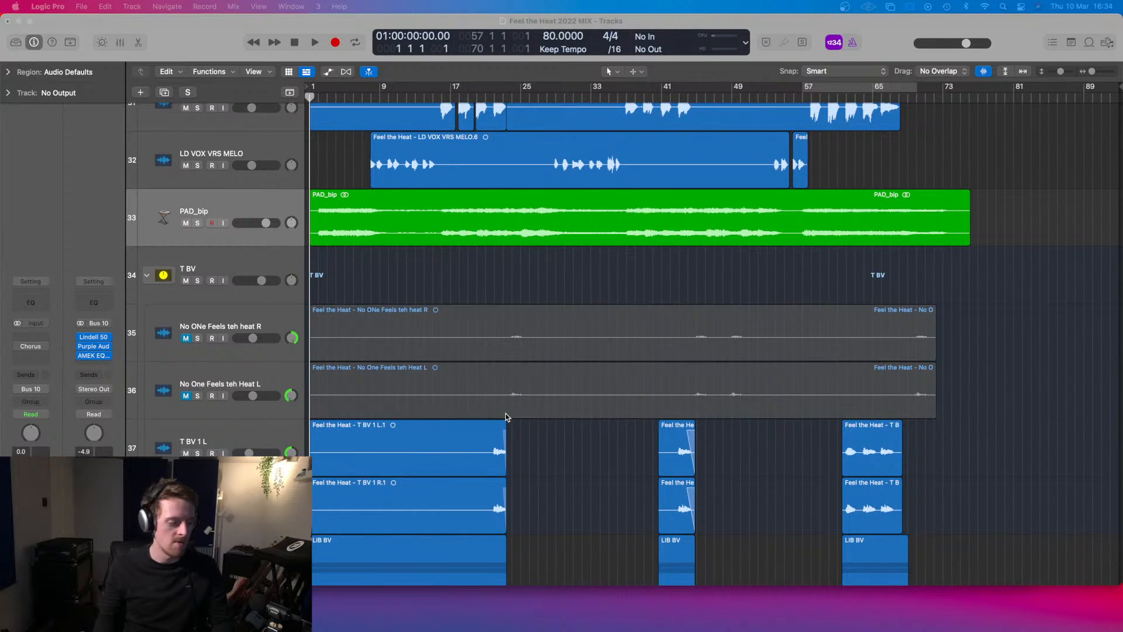
scroll(505, 413, "down", 2)
scroll(506, 413, "up", 6)
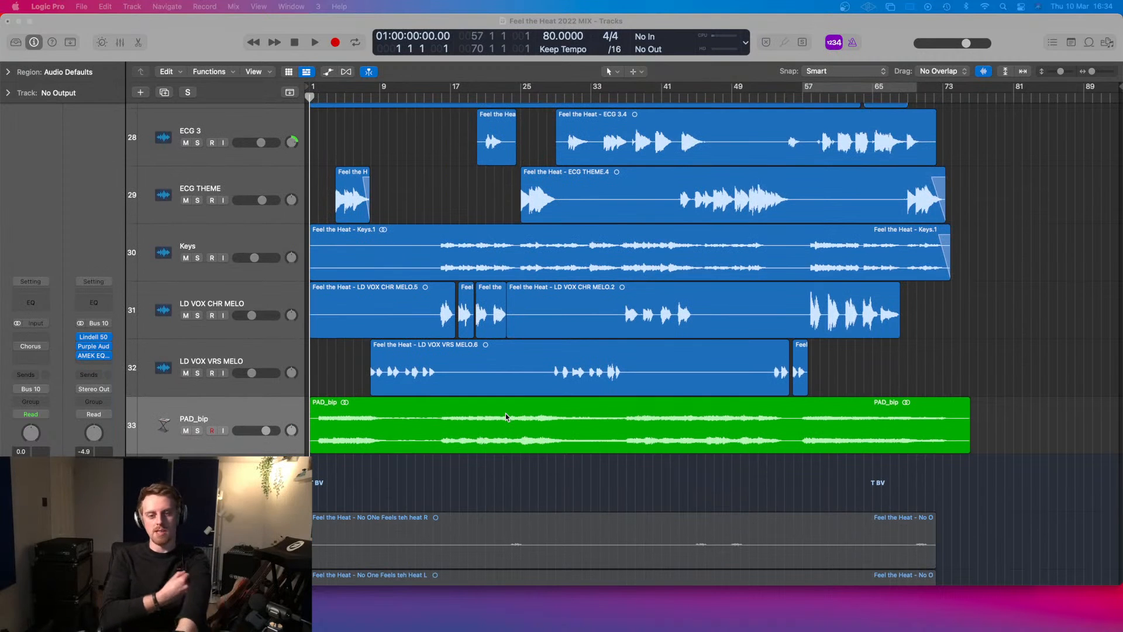
left_click(505, 413)
scroll(505, 413, "down", 3)
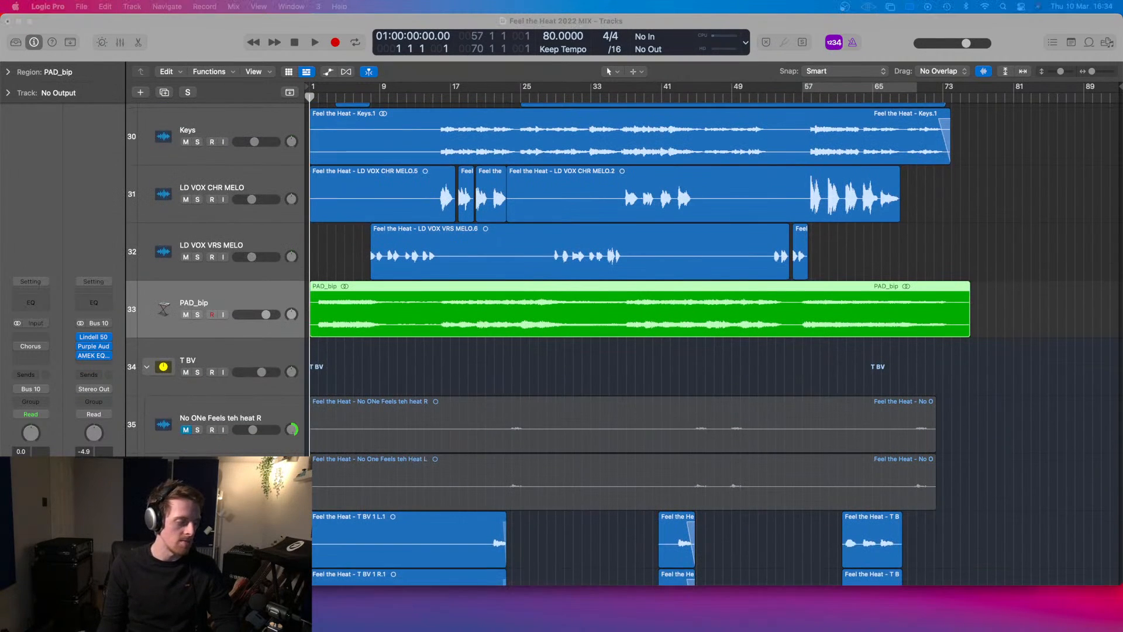
left_click(504, 372)
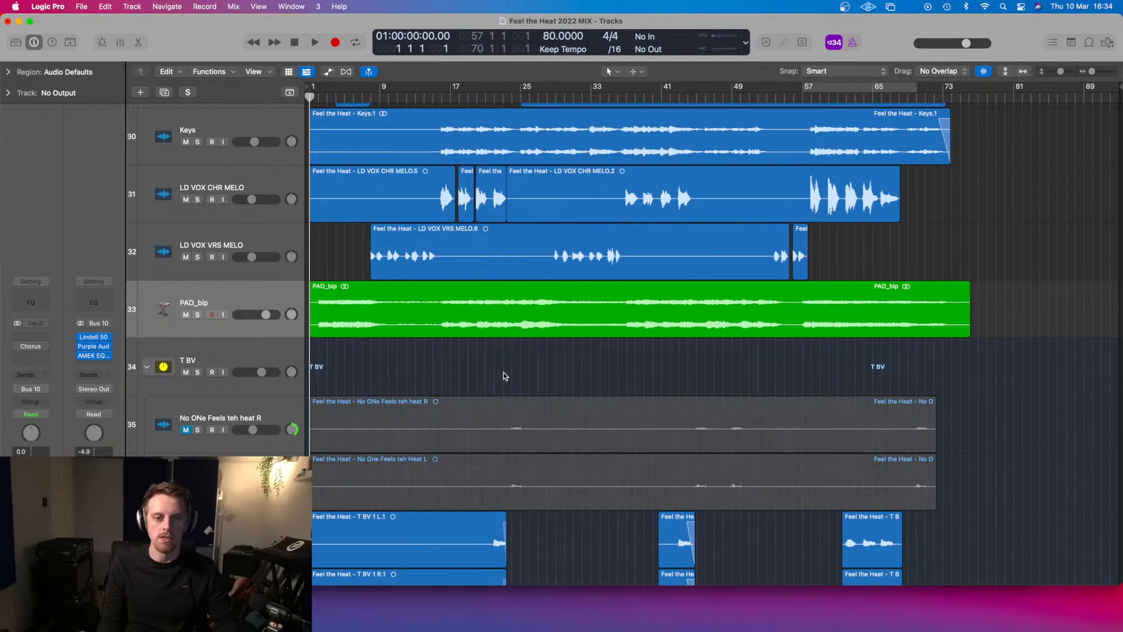
- Return the playhead to bar 1 and lower the PAD_bip track's volume to -7.0 dB
key("space")
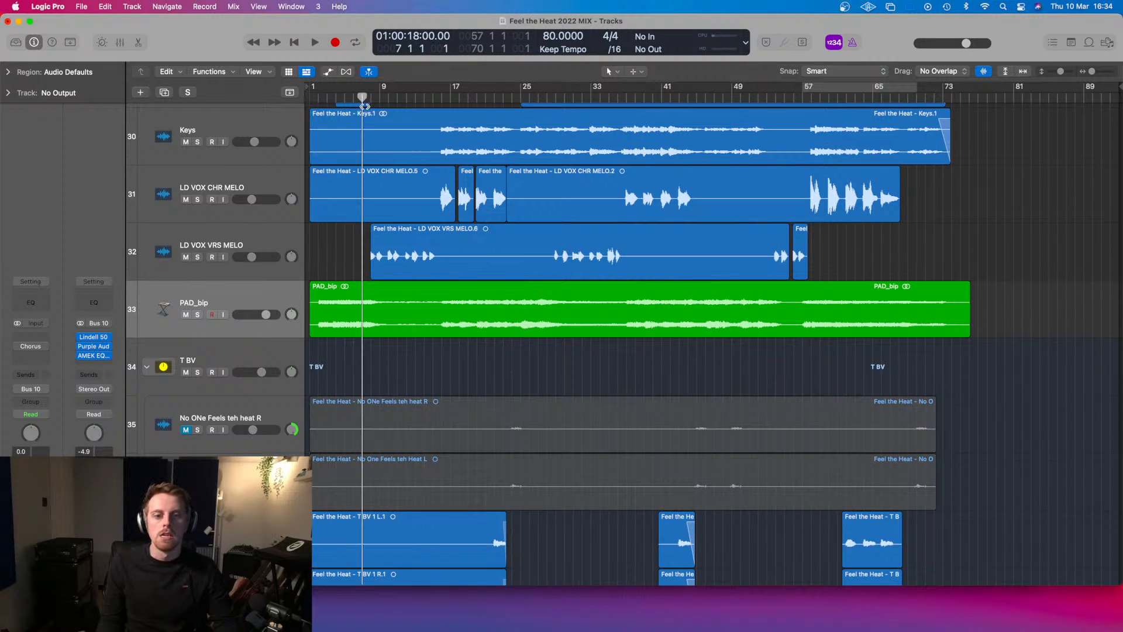
key("space")
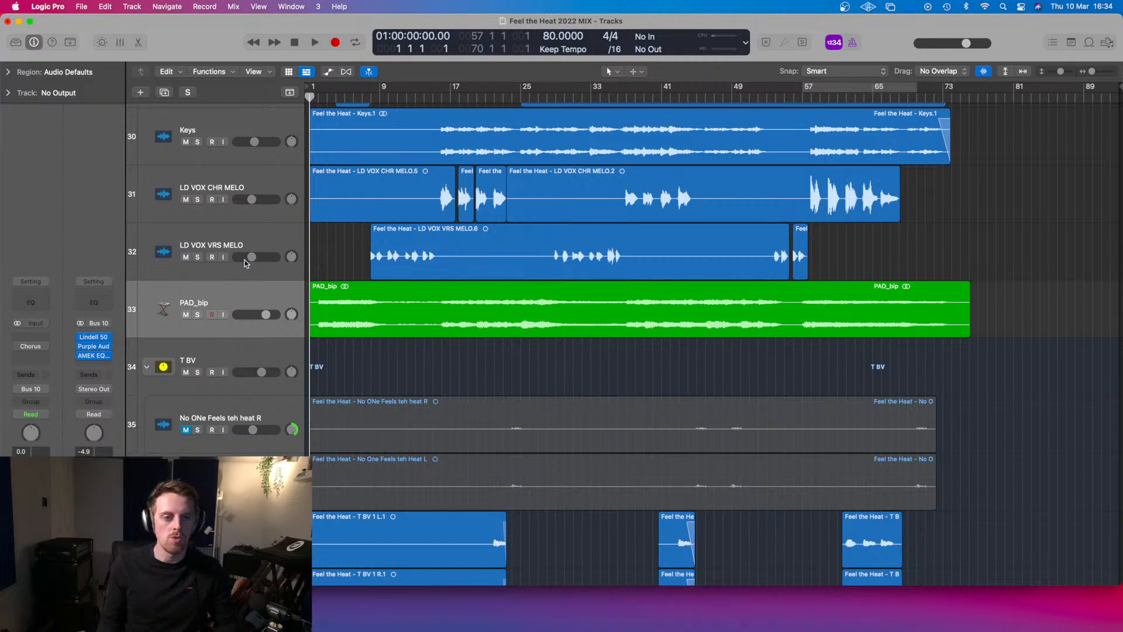
left_click_drag(266, 314, 255, 315)
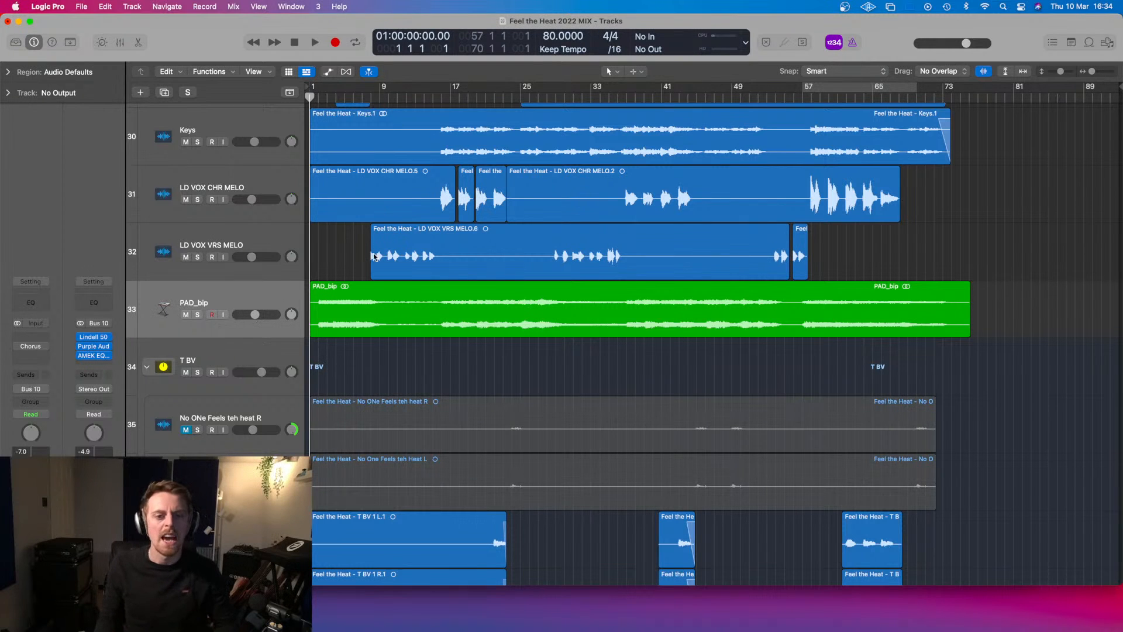
- Play the mix from bar 1 and switch the Chorus effect on the PAD_bip track back on
scroll(380, 219, "up", 3)
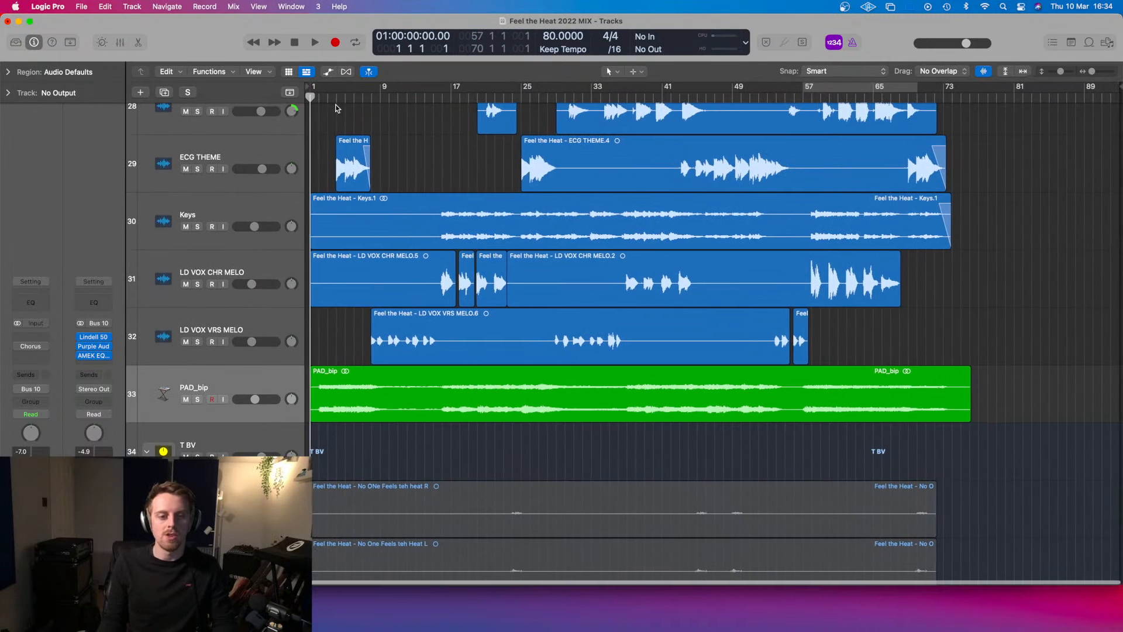
scroll(373, 218, "up", 4)
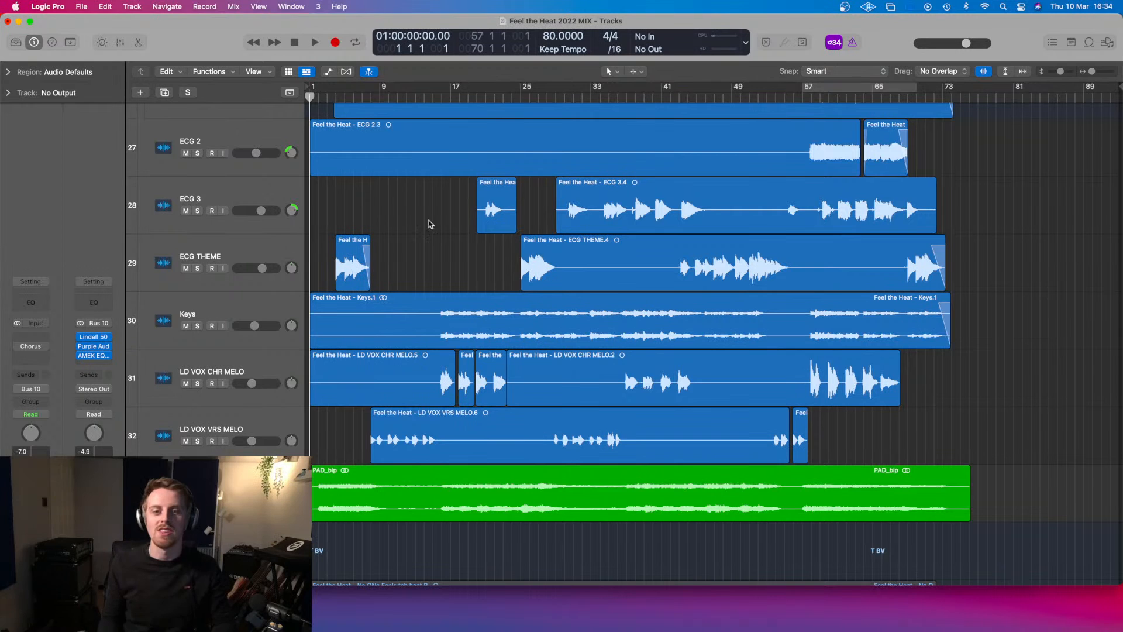
mouse_move(310, 98)
left_mouse_down()
mouse_move(334, 99)
mouse_move(310, 105)
left_mouse_up()
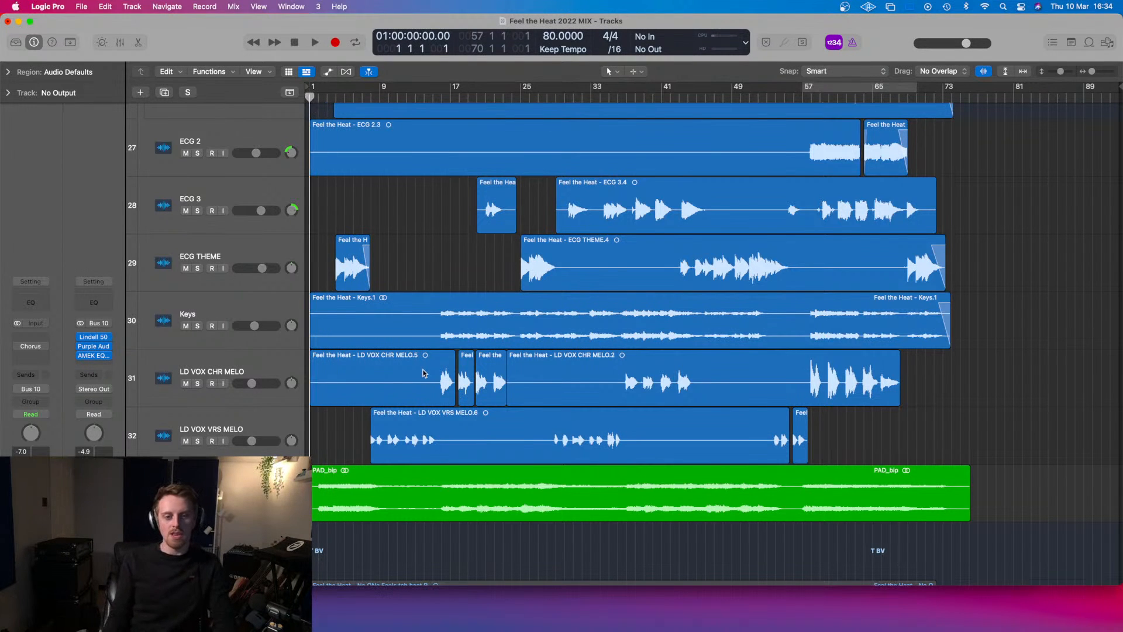
key("space")
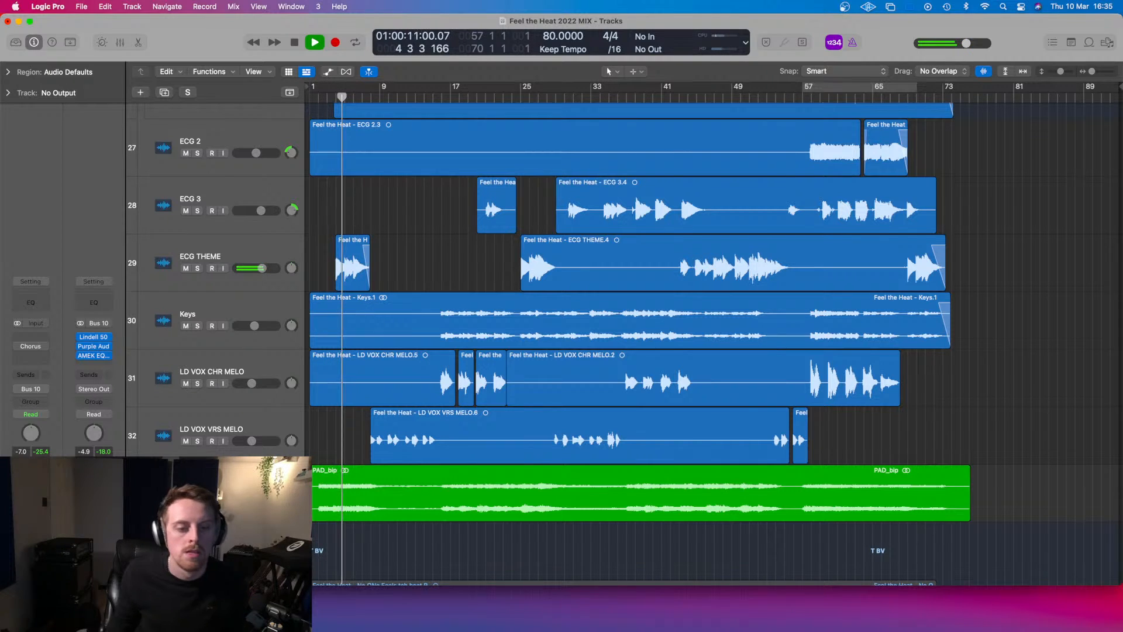
left_click(18, 346)
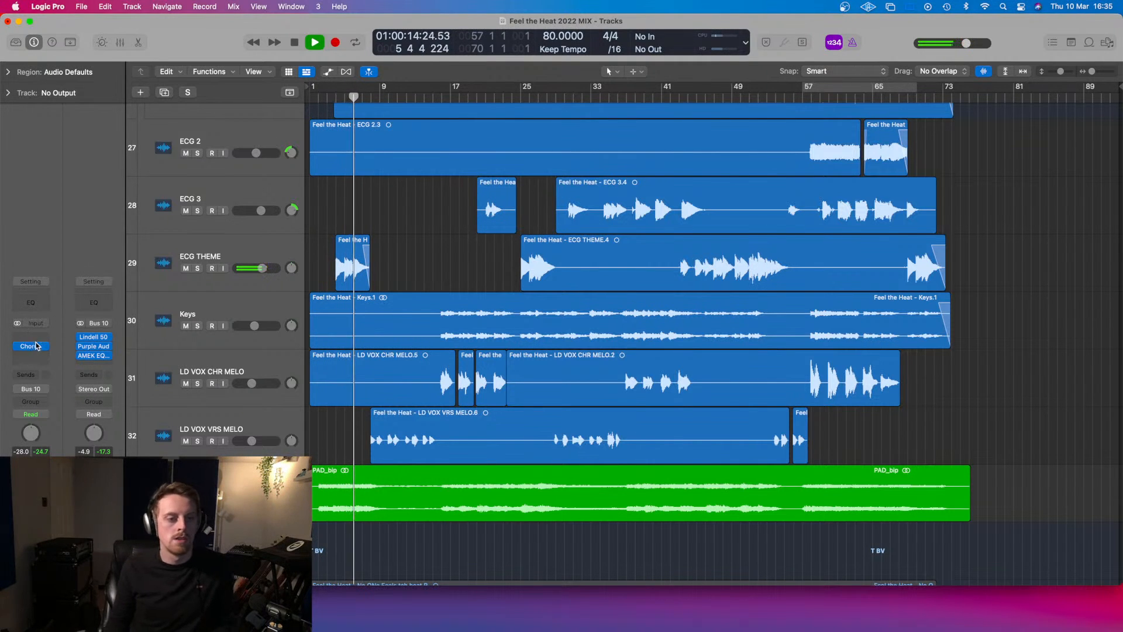
- Insert the stereo S1 Imager plug-in on the PAD_bip track while the mix plays
left_click(41, 355)
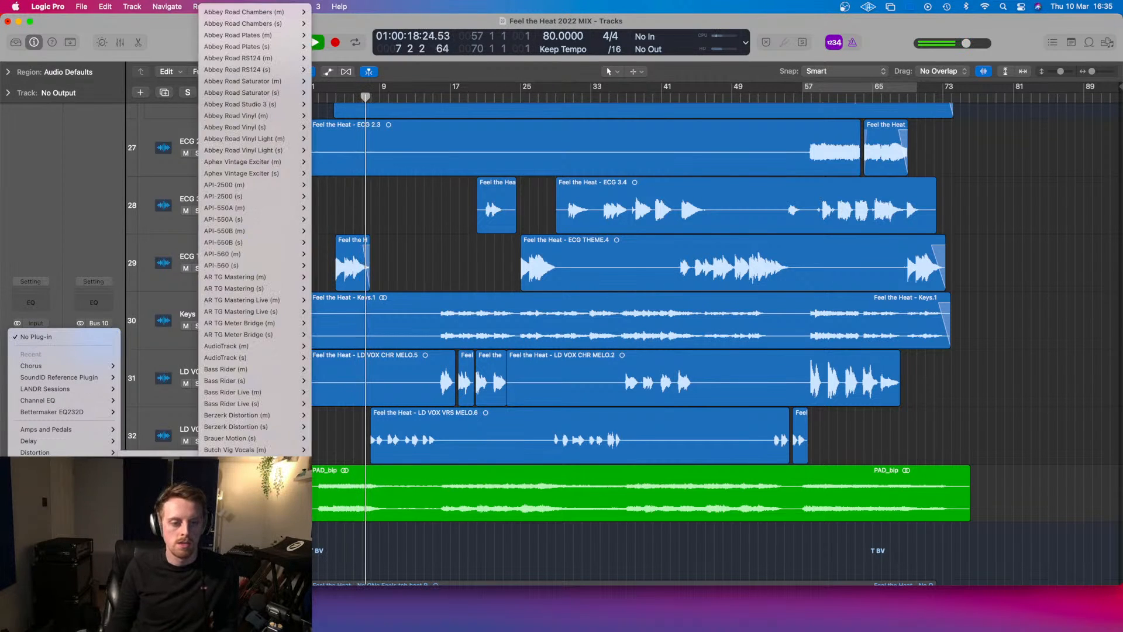
mouse_move(44, 596)
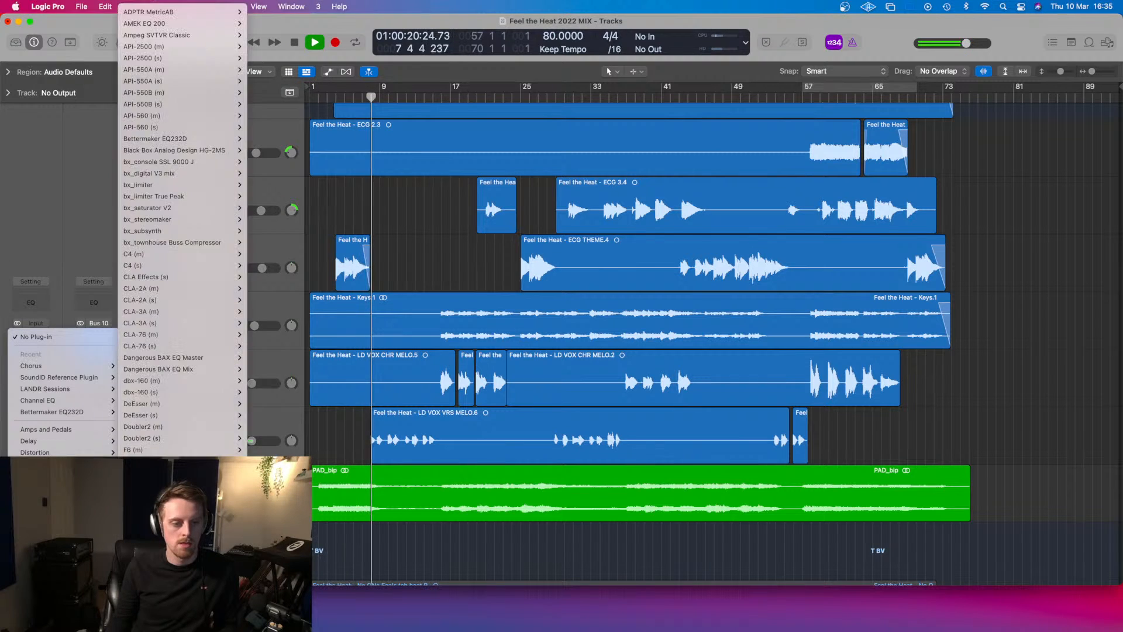
scroll(176, 561, "down", 10)
scroll(182, 234, "down", 5)
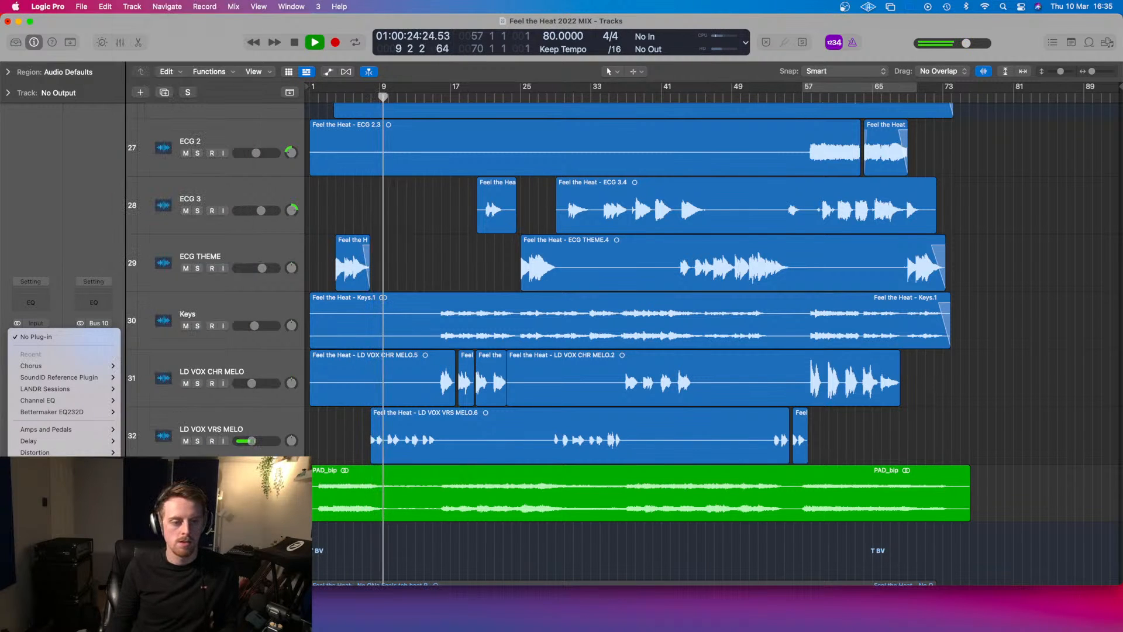
mouse_move(153, 614)
scroll(292, 609, "down", 10)
left_click(316, 613)
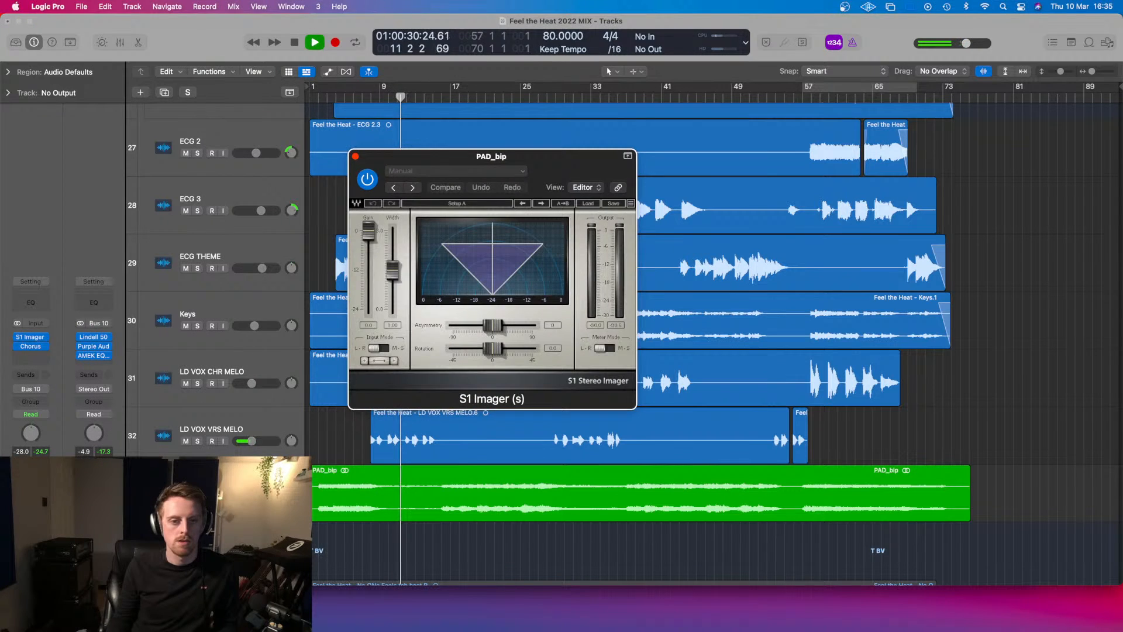
- Widen the PAD_bip stereo image with the S1 Imager's Width control and raise the track's volume to -24.5 dB
left_click_drag(393, 270, 393, 255)
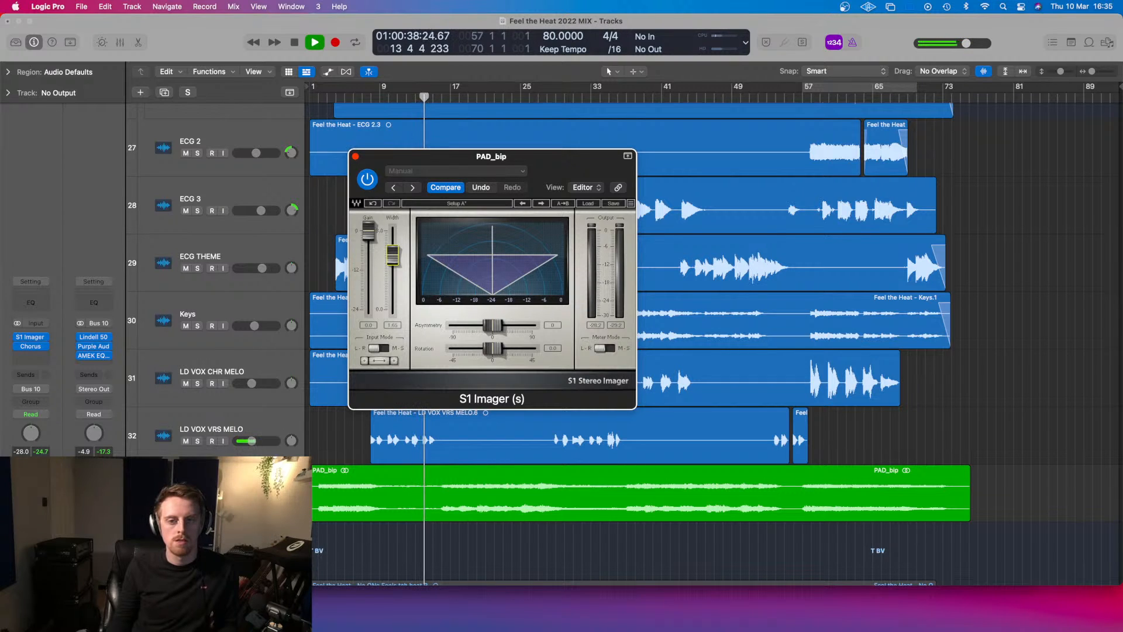
left_click_drag(246, 498, 250, 498)
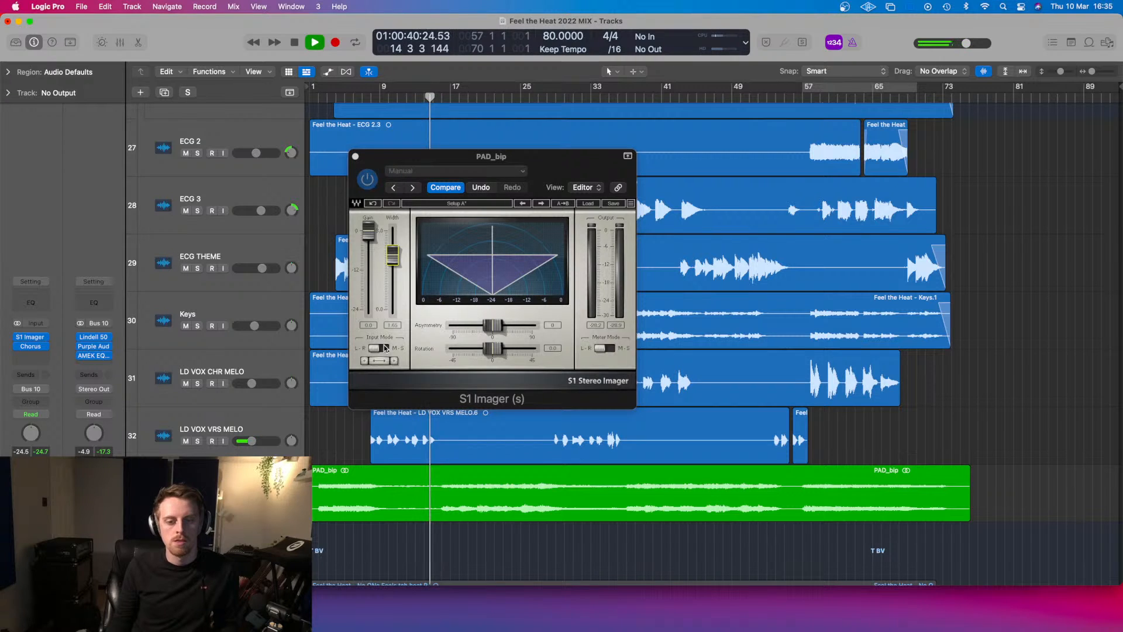
left_click(378, 305)
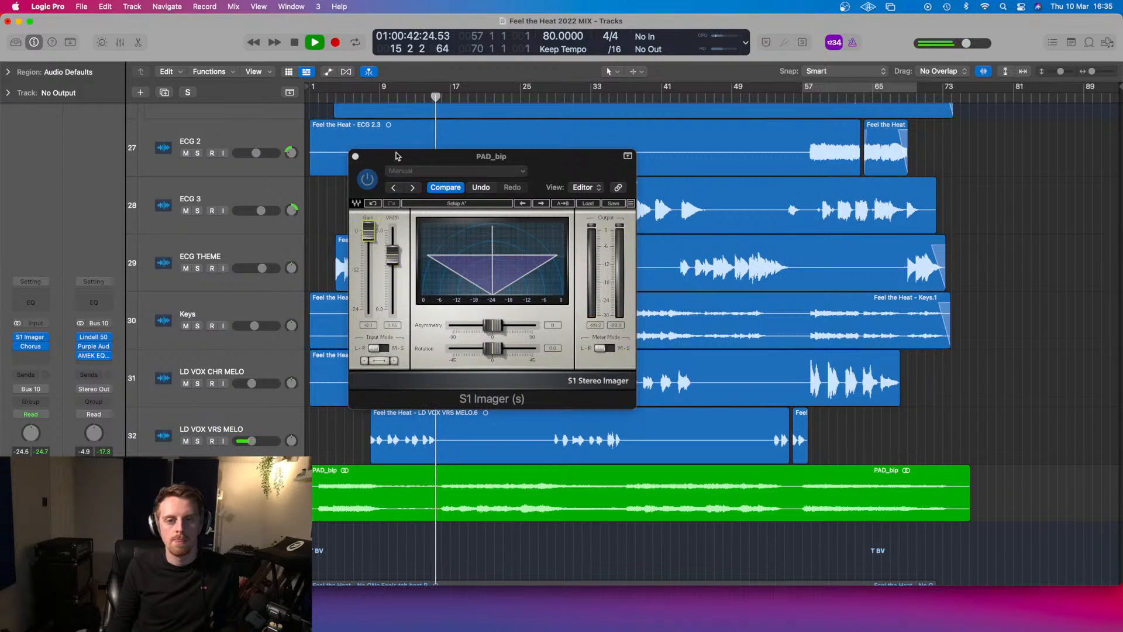
left_click(393, 255)
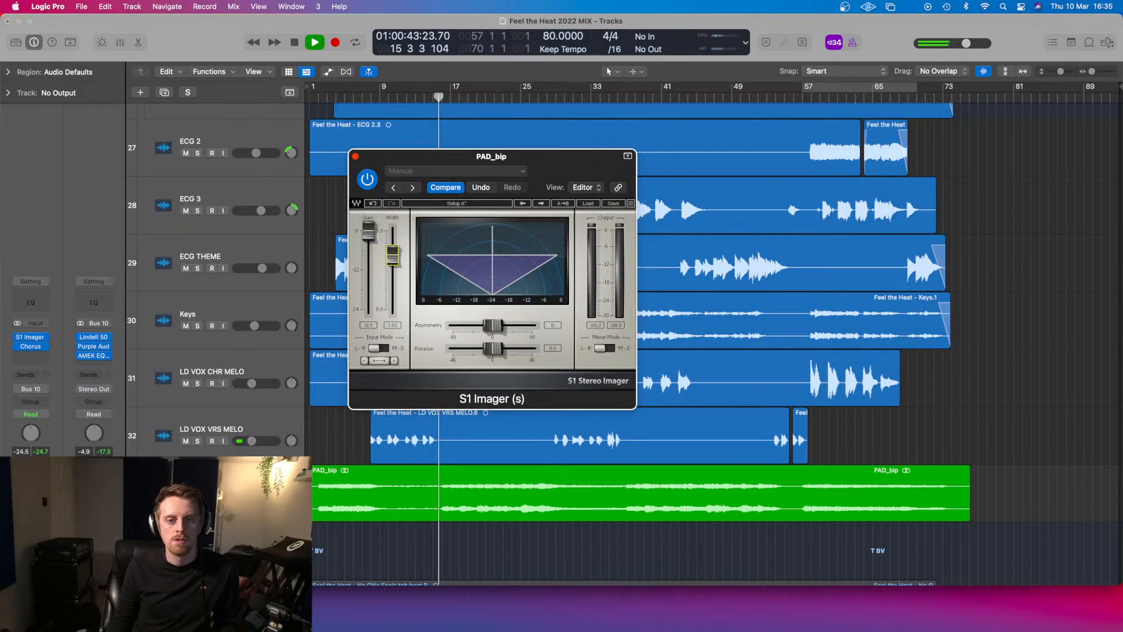
left_click(356, 156)
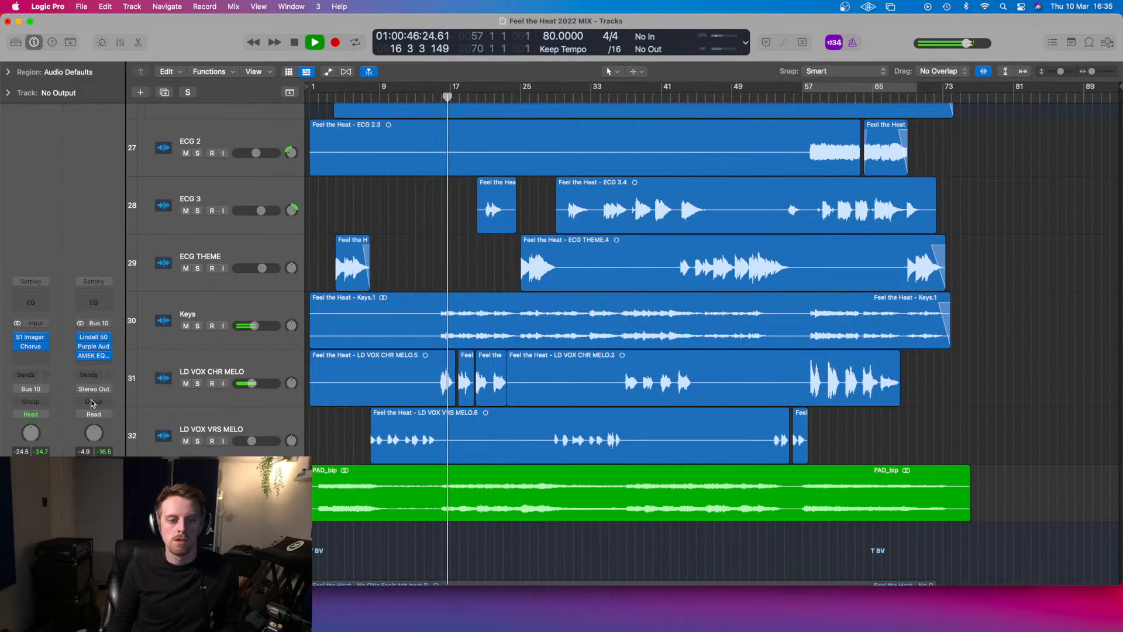
- Reorder the PAD_bip effects so S1 Imager follows Chorus, and stop playback with the playhead at bar 19
left_click_drag(31, 341, 30, 354)
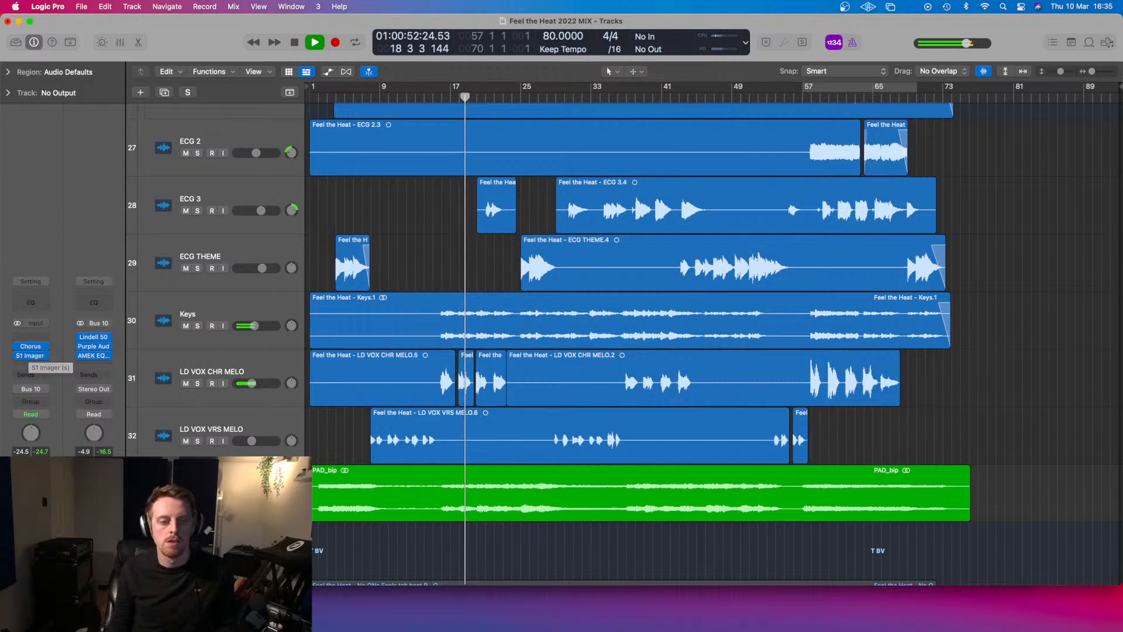
key("space")
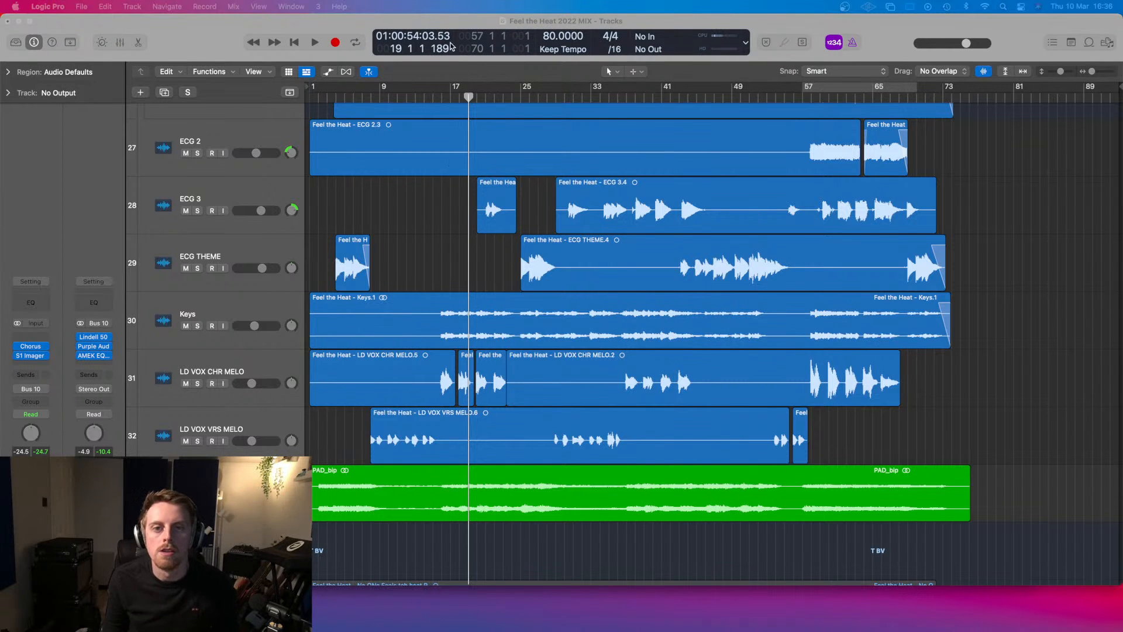
left_click(471, 96)
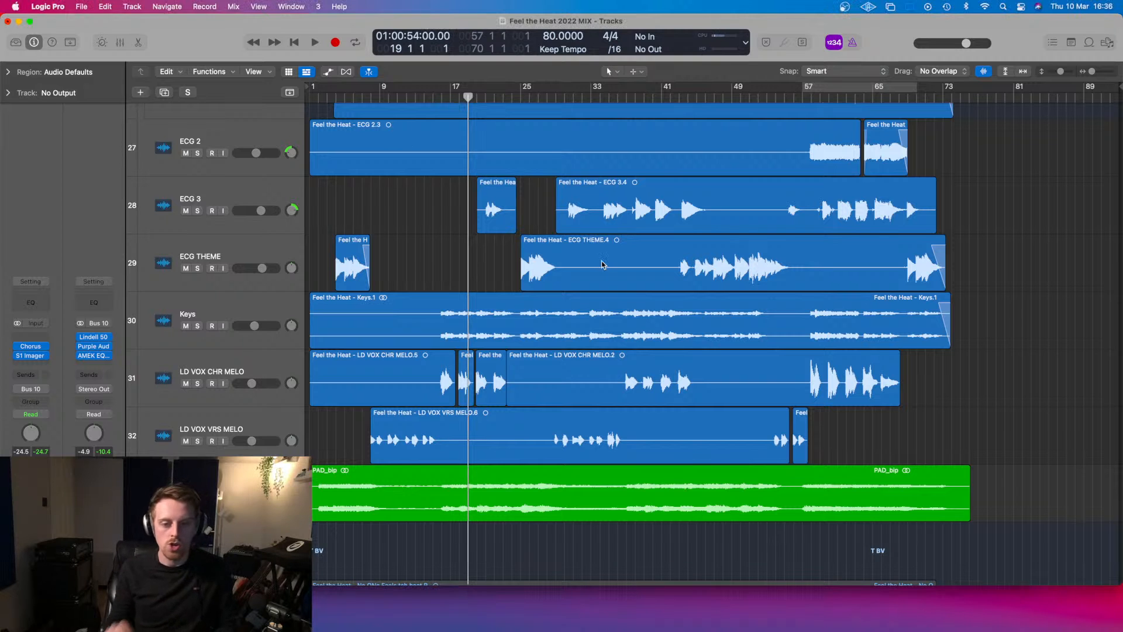
- Review the S1 Imager settings on PAD_bip and look over the arrangement from the drums to the backing vocals
scroll(602, 263, "down", 10)
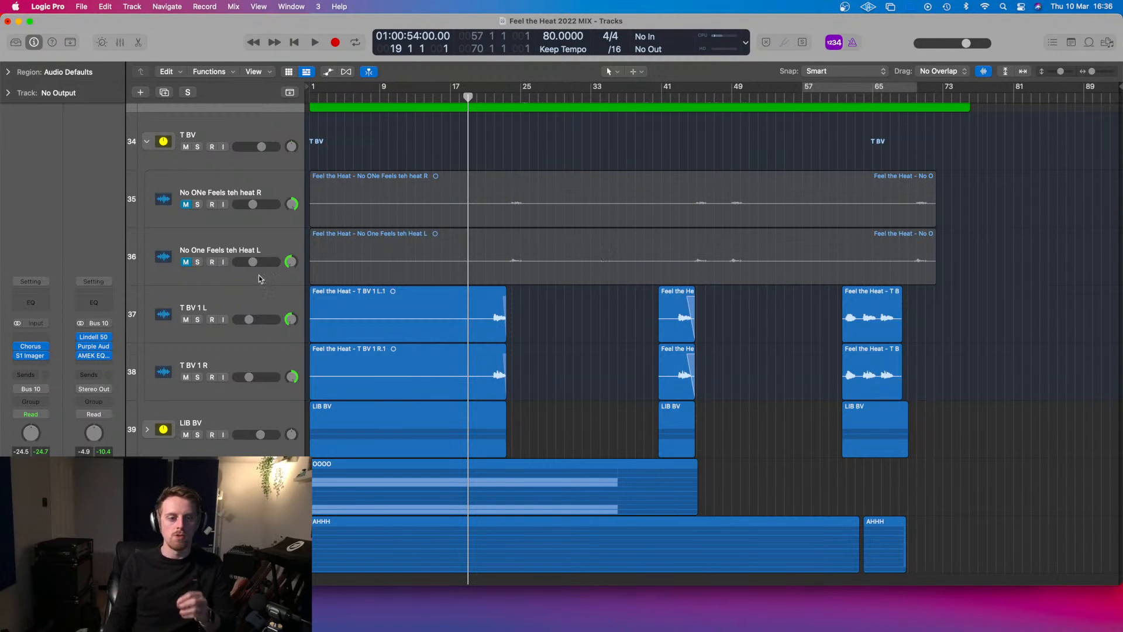
left_click(35, 357)
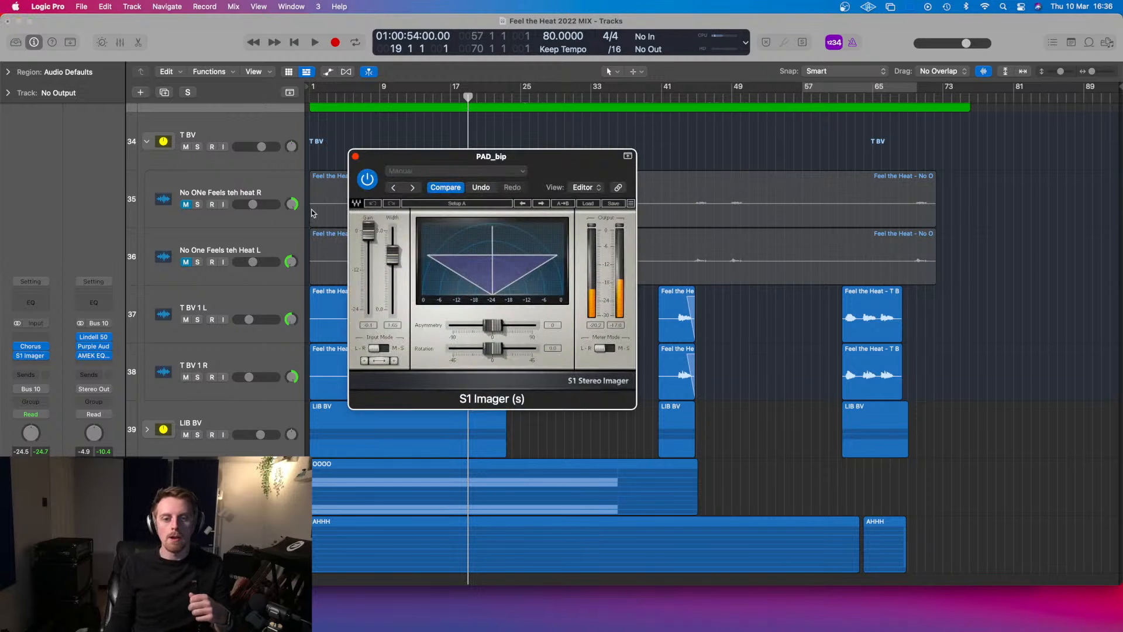
left_click(355, 157)
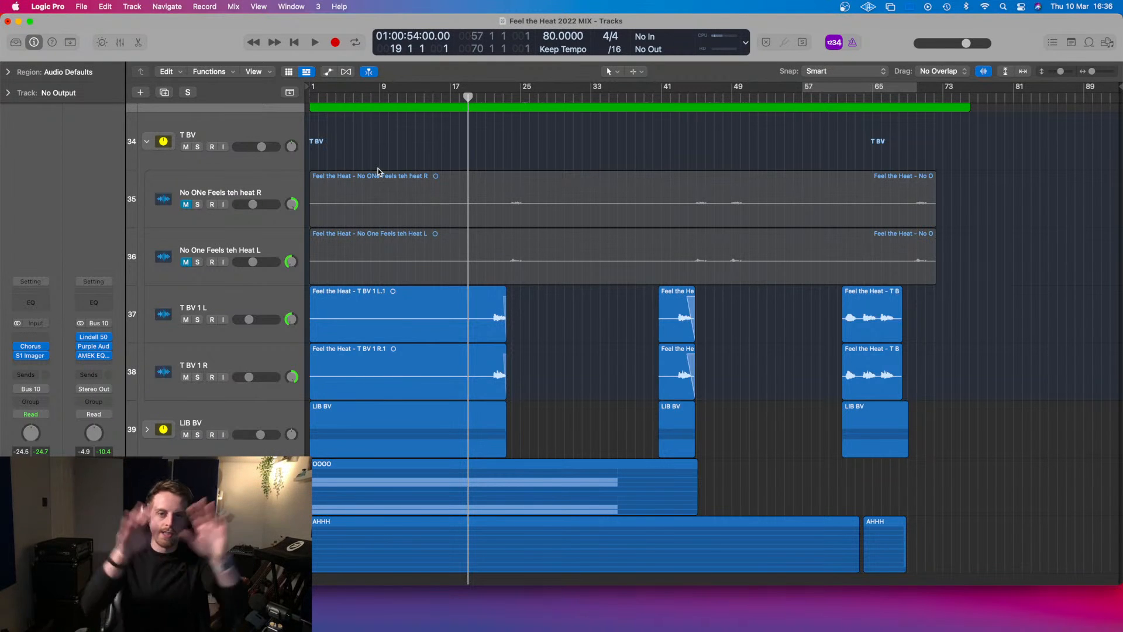
scroll(670, 212, "up", 15)
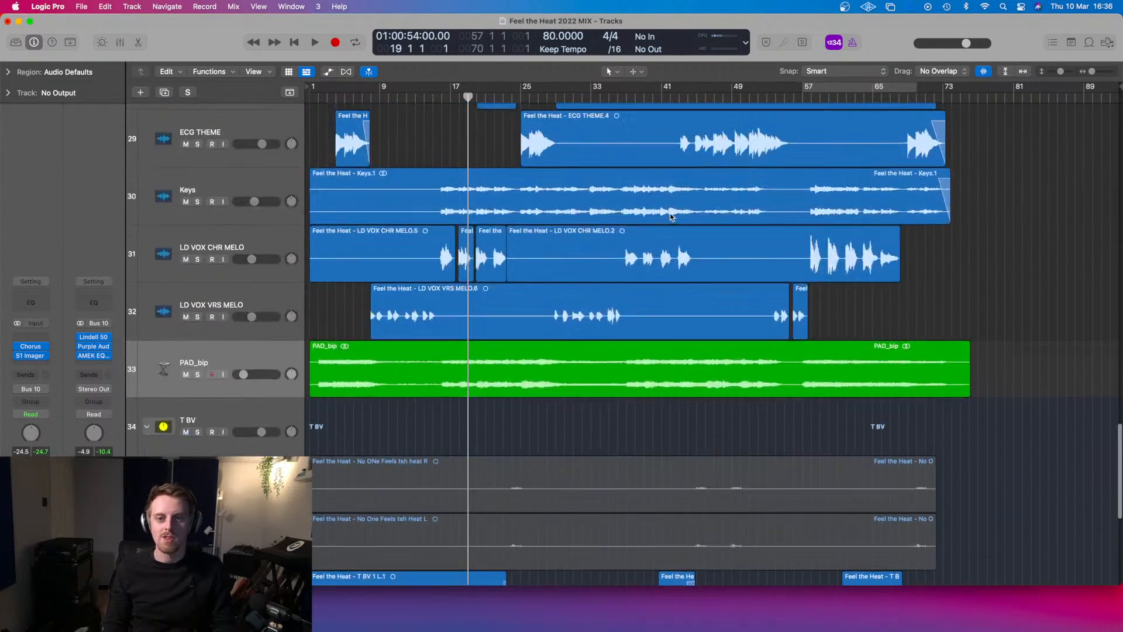
scroll(512, 199, "up", 15)
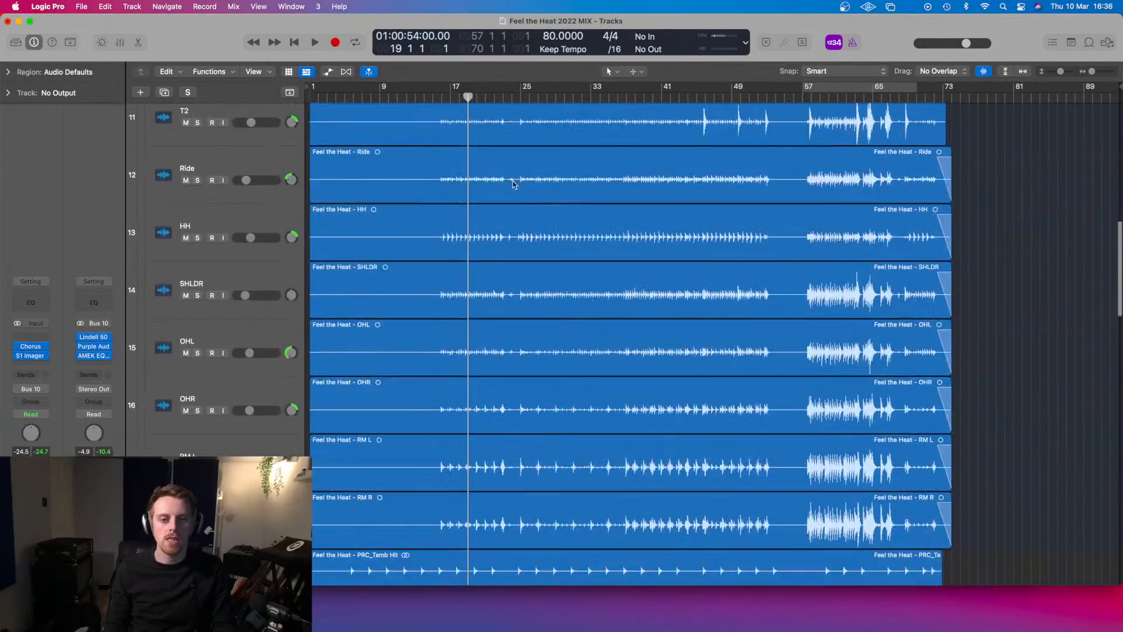
scroll(372, 389, "down", 15)
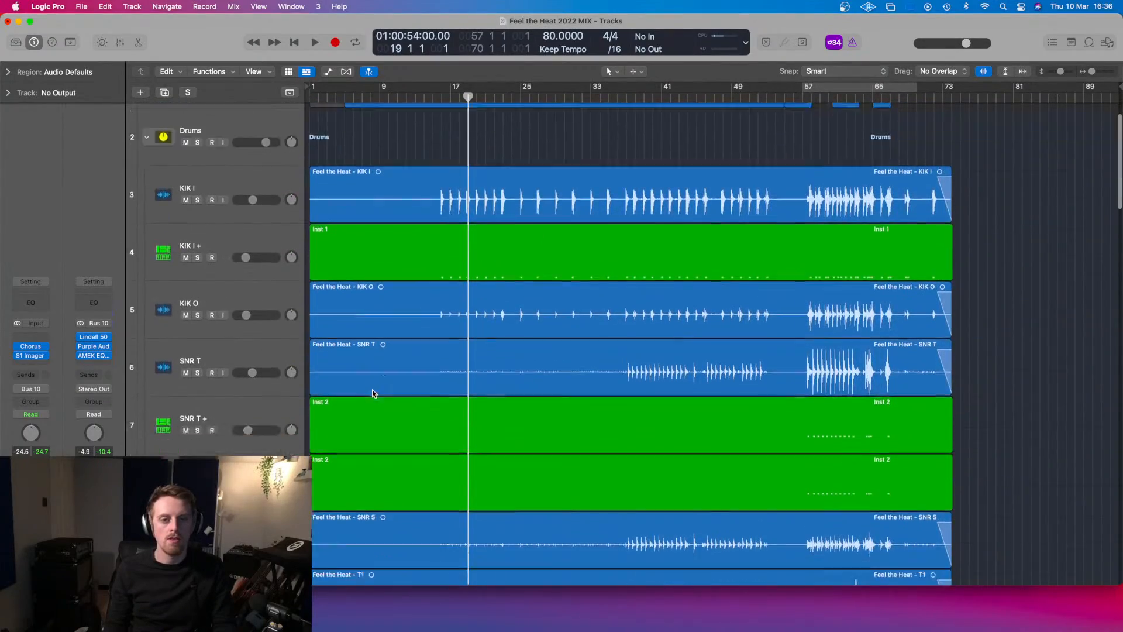
scroll(750, 457, "down", 10)
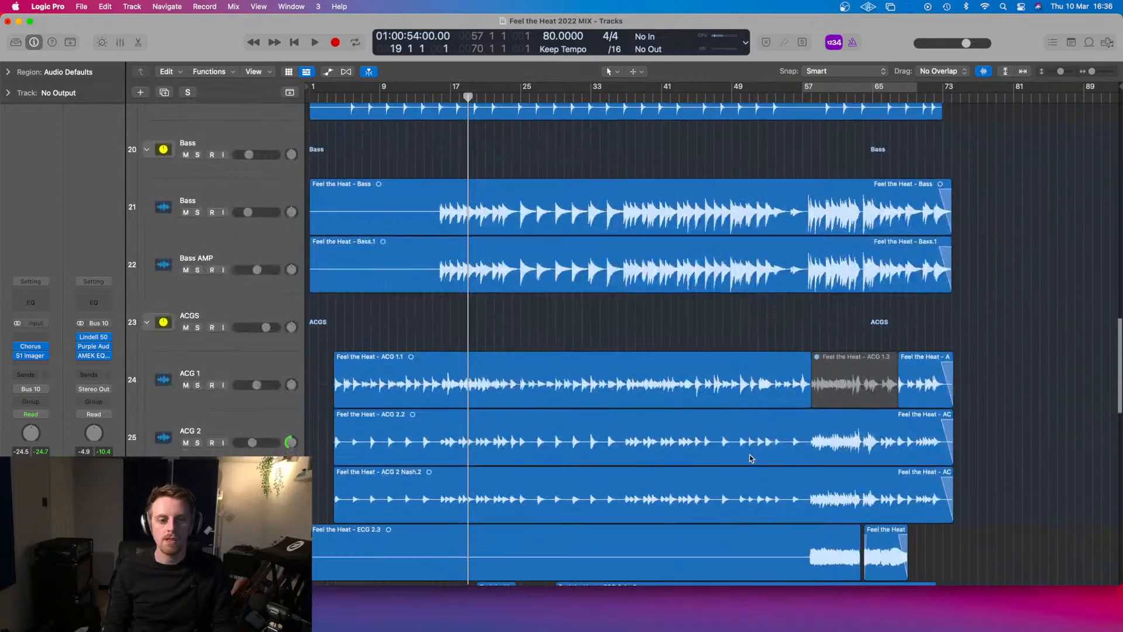
scroll(800, 415, "down", 2)
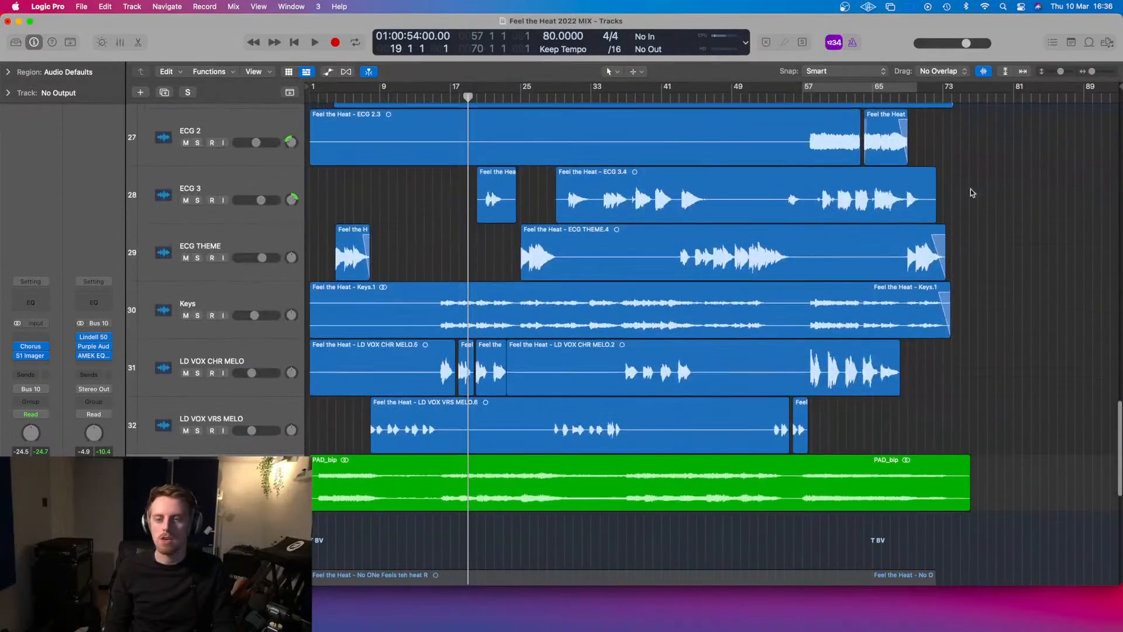
- Place the playhead just before bar 58 and play the full mix from there
left_click_drag(881, 92, 807, 99)
scroll(828, 282, "up", 10)
scroll(828, 281, "right", 7)
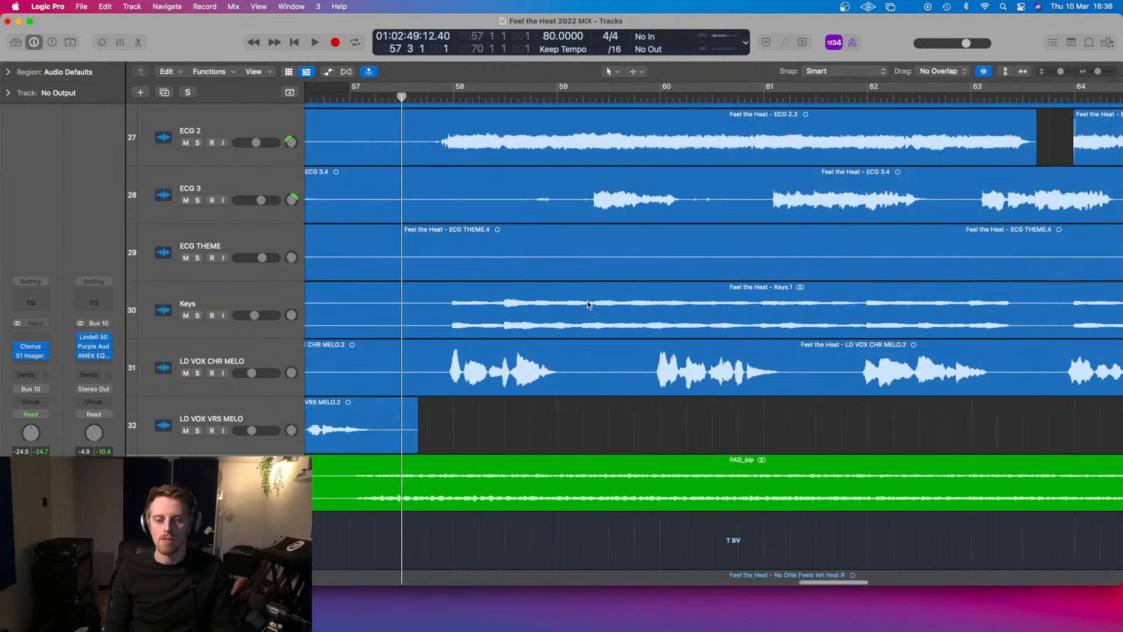
scroll(588, 304, "right", 1)
left_click_drag(433, 98, 414, 111)
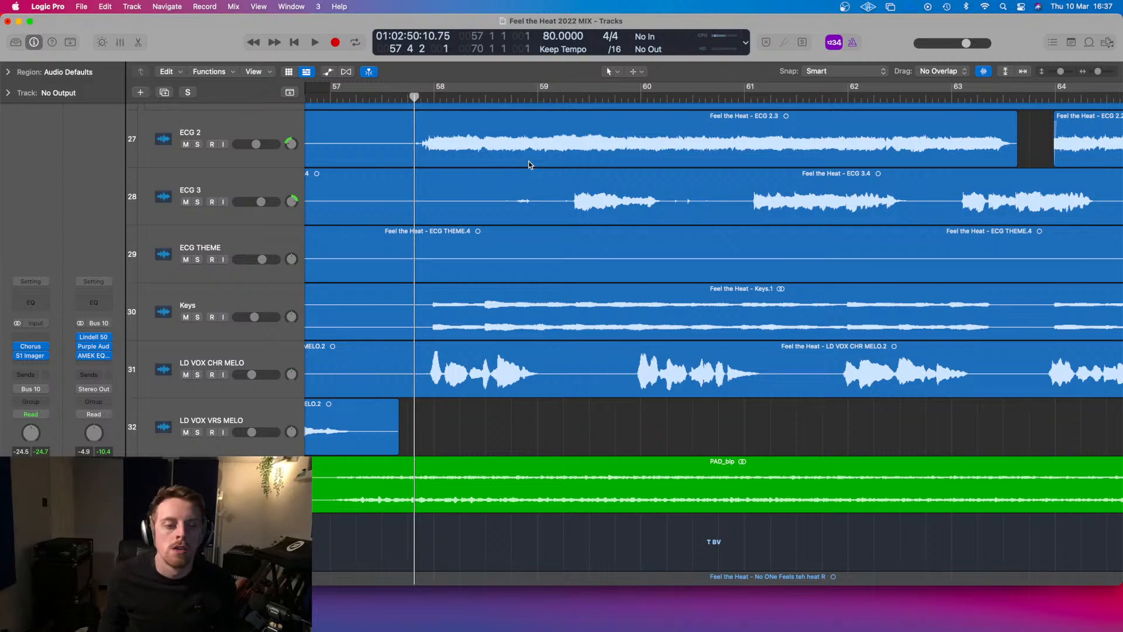
key("space")
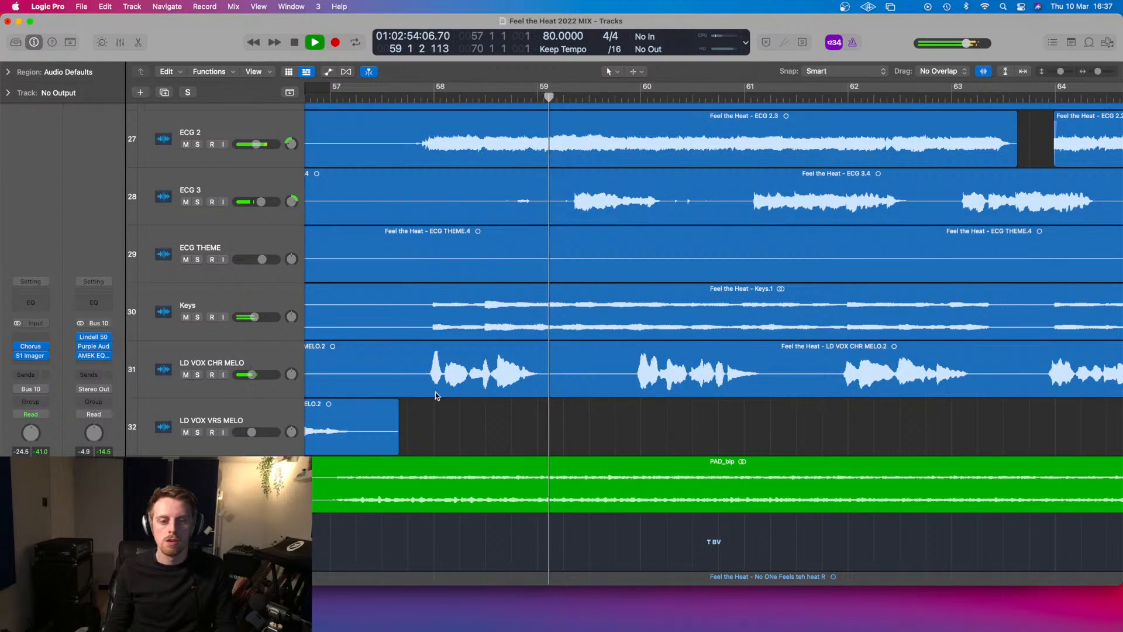
- Solo the LD VOX CHR MELO track from about bar 58, then return to the full mix during playback
key("space")
key("s")
left_click(486, 95)
key("space")
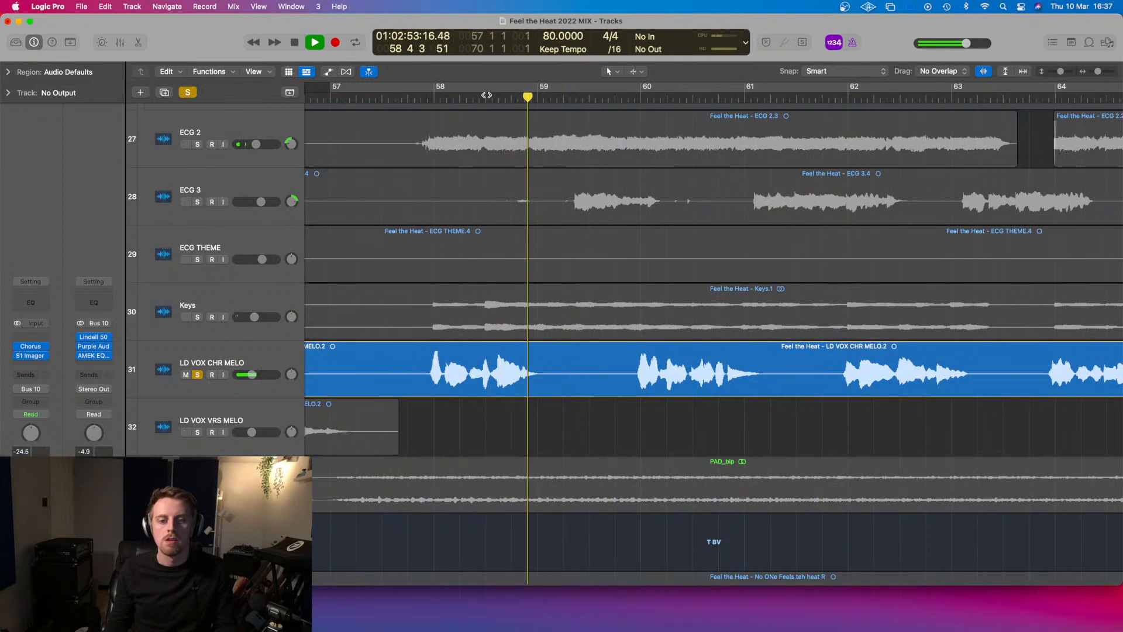
key("s")
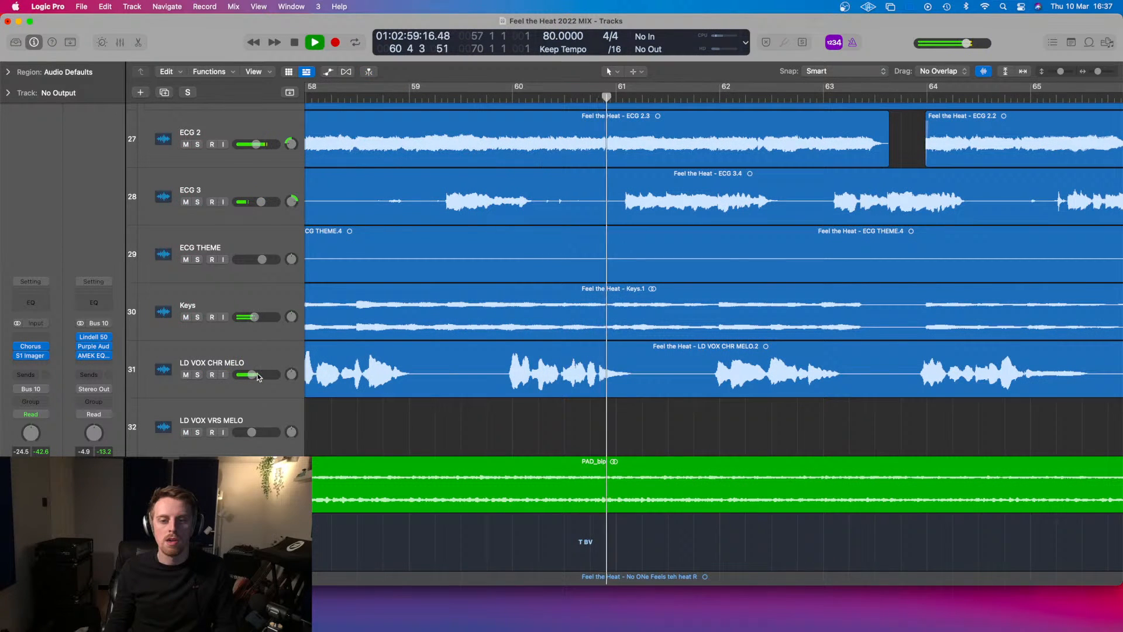
- Audition the LD VOX CHR MELO track in solo from between bars 60 and 61, then turn its solo off
key("space")
left_click(197, 374)
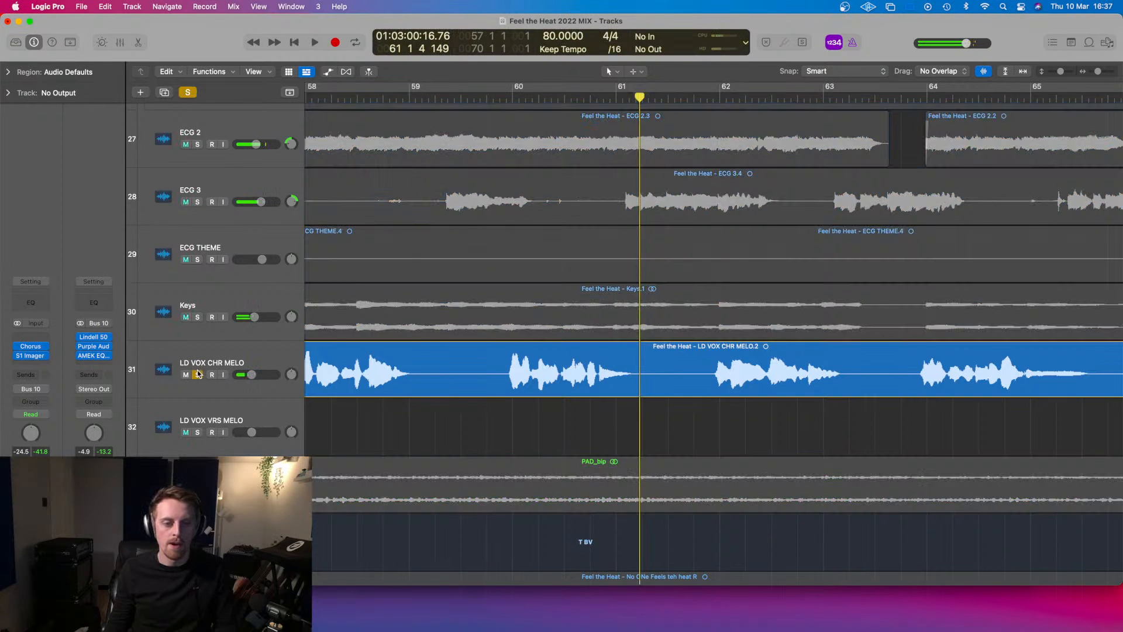
left_click(577, 98)
key("space")
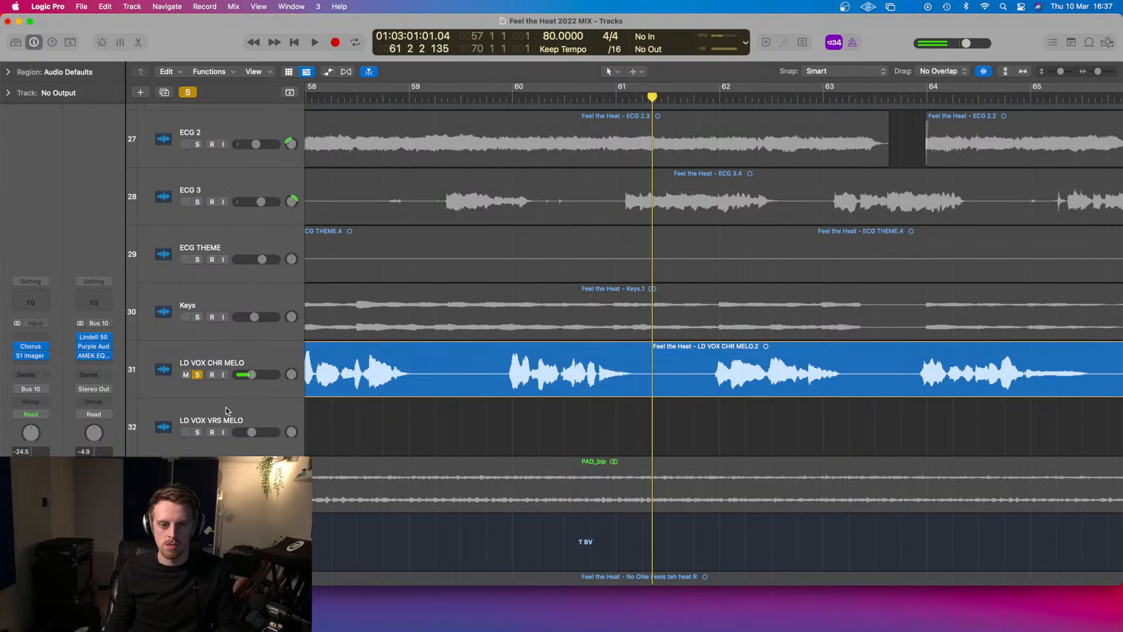
left_click(197, 375)
- Move the playhead to shortly before bar 65 and play the full mix to hear the last chorus vocal phrases
scroll(511, 375, "right", 5)
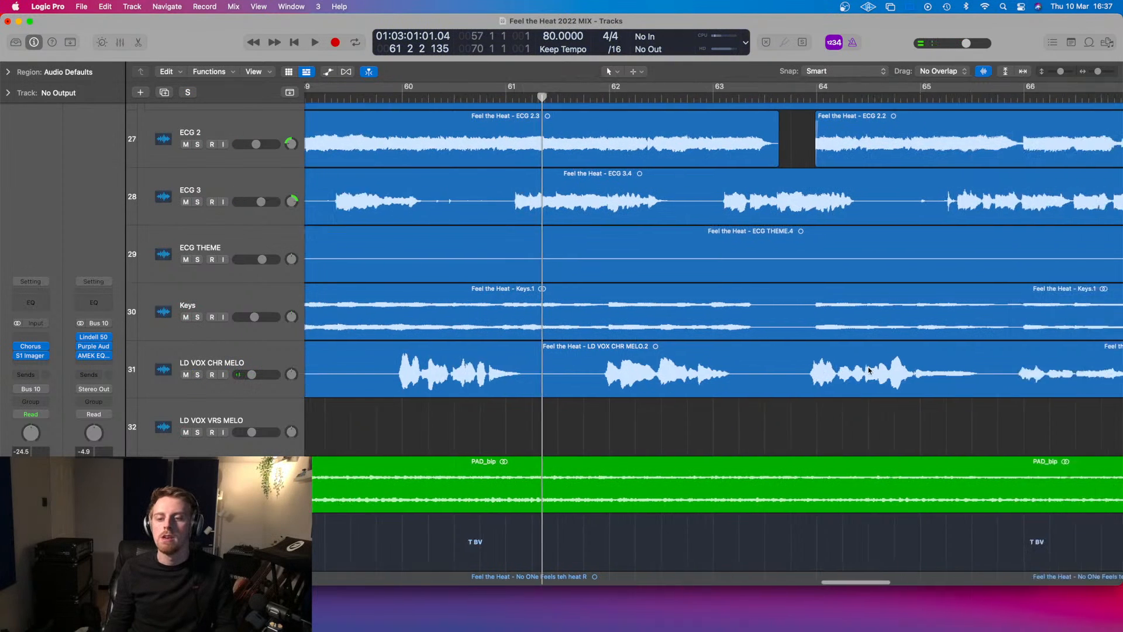
scroll(725, 355, "right", 3)
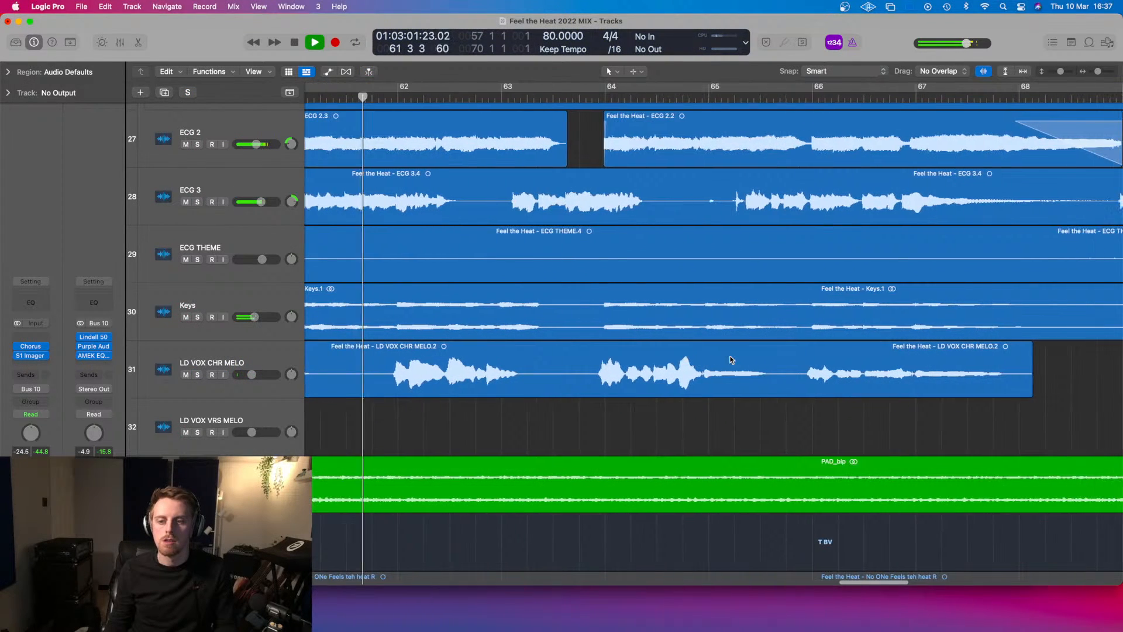
left_click_drag(691, 98, 696, 123)
key("space")
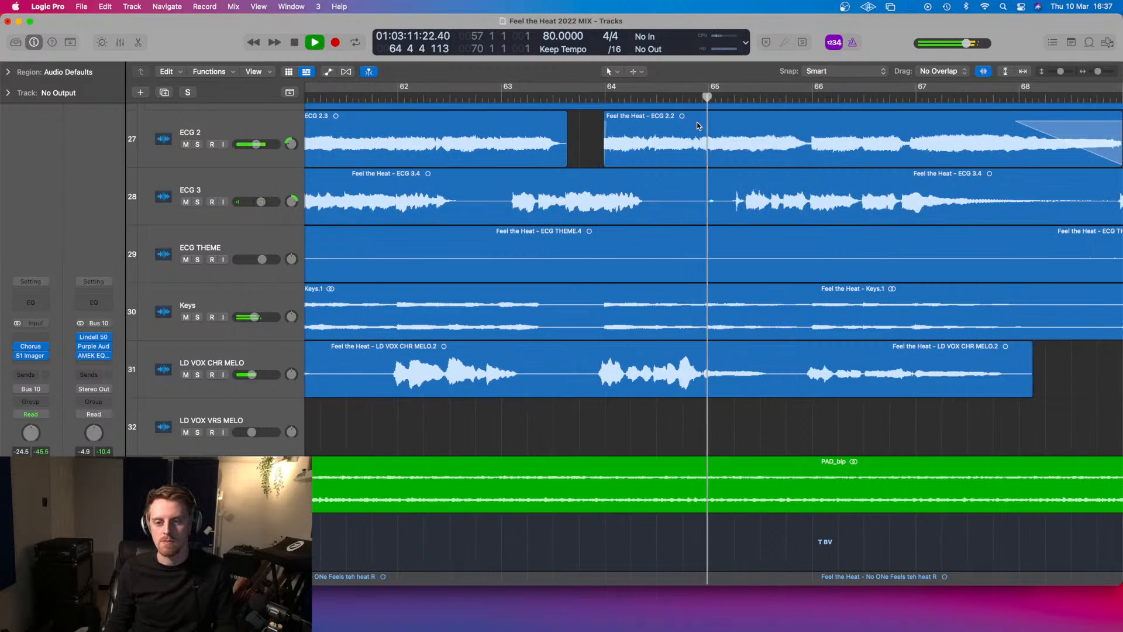
- Audition the LD VOX CHR MELO track in solo around bar 65, then turn its solo off
left_click(197, 375)
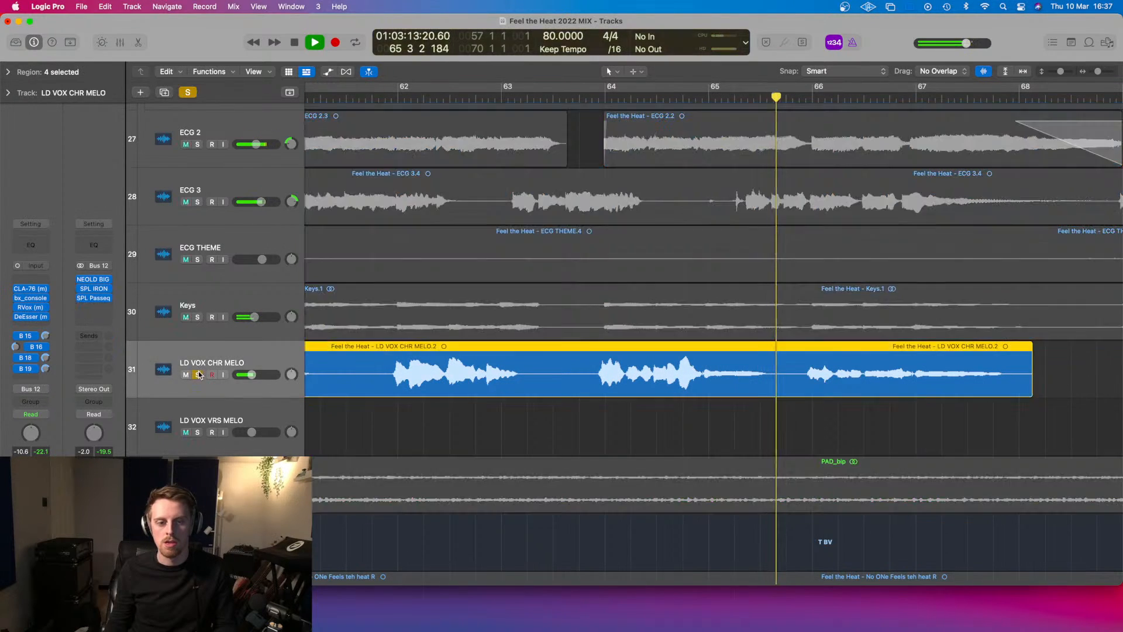
key("space")
key("space")
key("space")
left_click(198, 375)
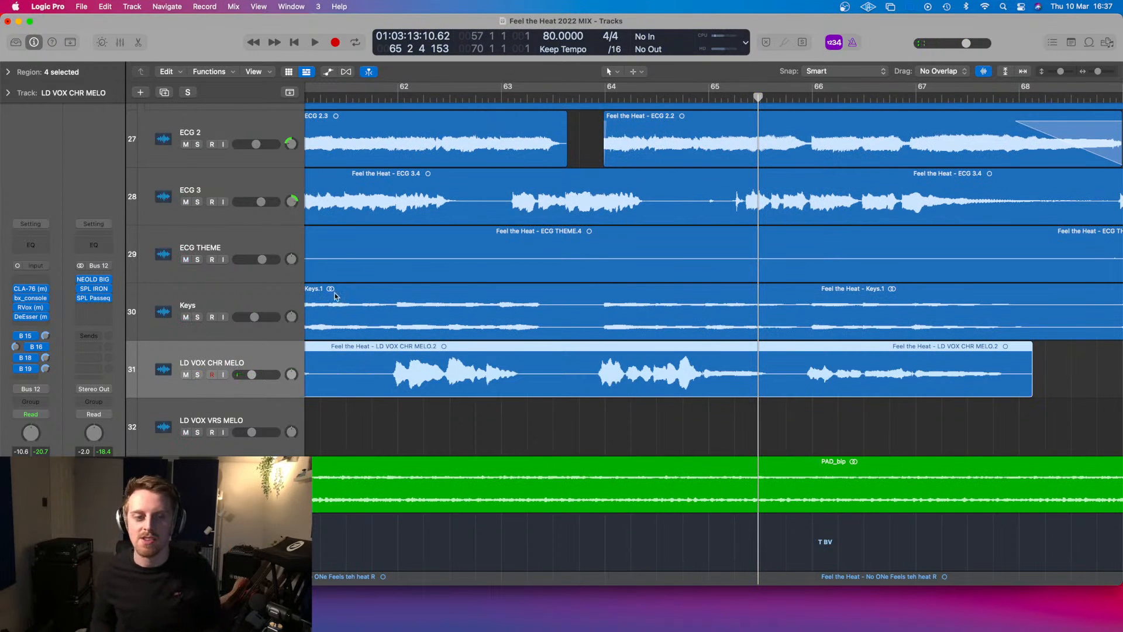
- Insert Melodyne ahead of the CLA-76 on the LD VOX CHR MELO channel strip
scroll(409, 360, "down", 3)
scroll(585, 354, "up", 2)
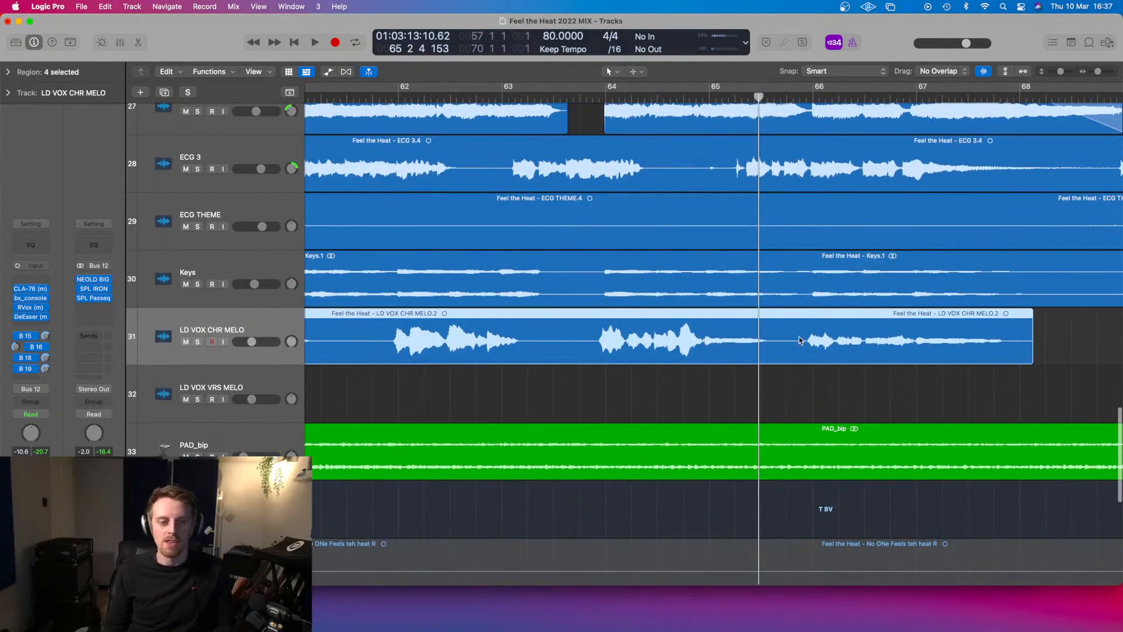
scroll(823, 335, "right", 5)
left_click_drag(766, 97, 736, 97)
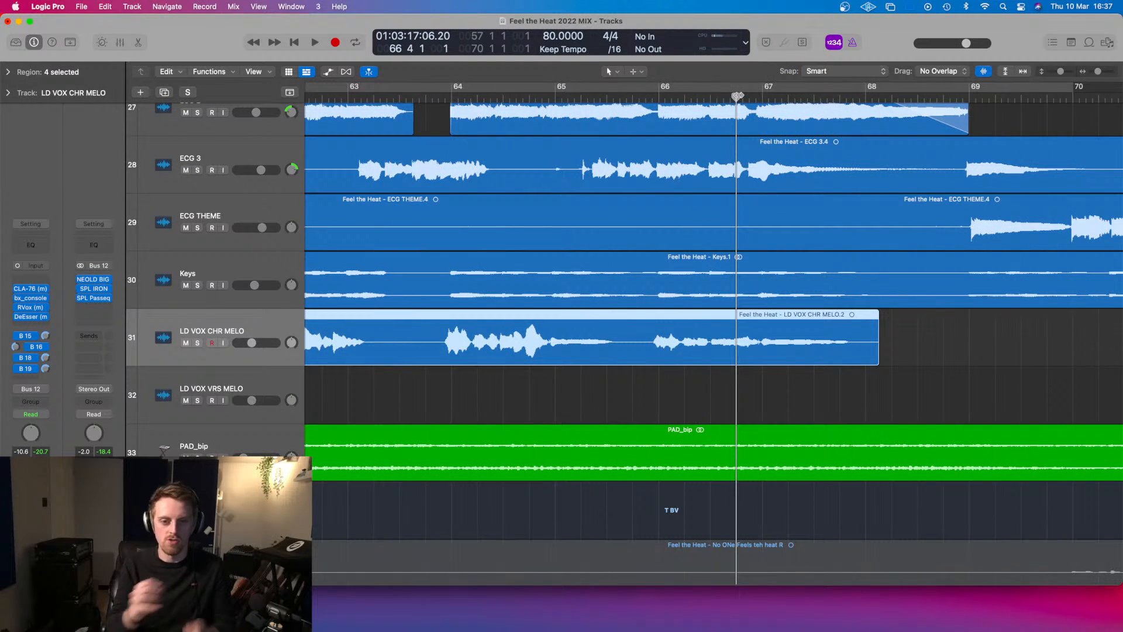
scroll(643, 402, "down", 2)
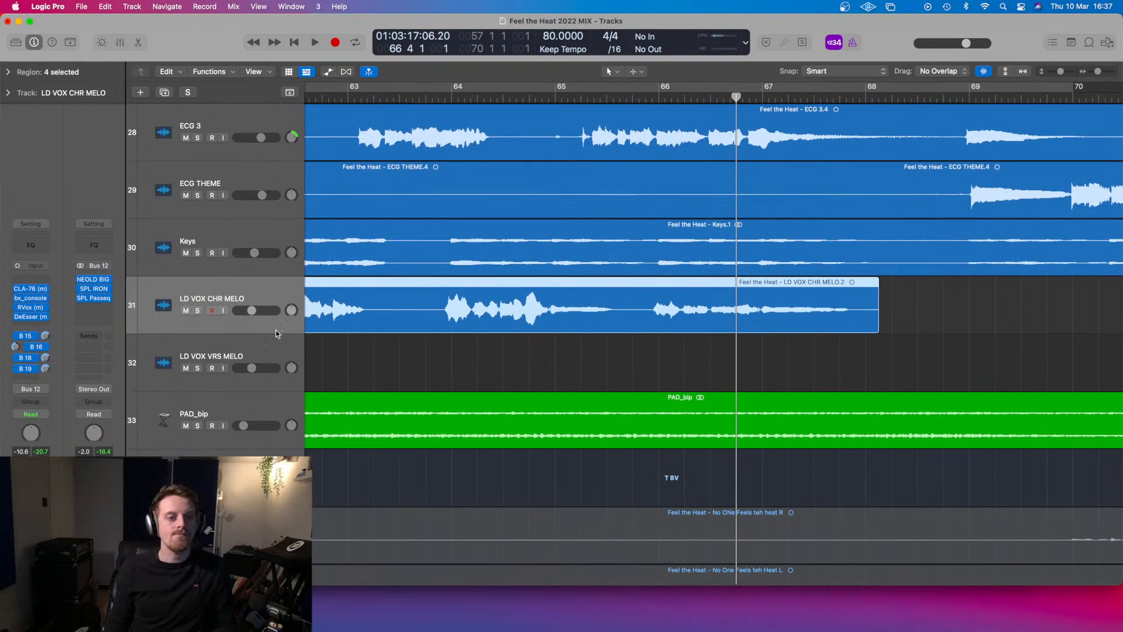
left_click(36, 281)
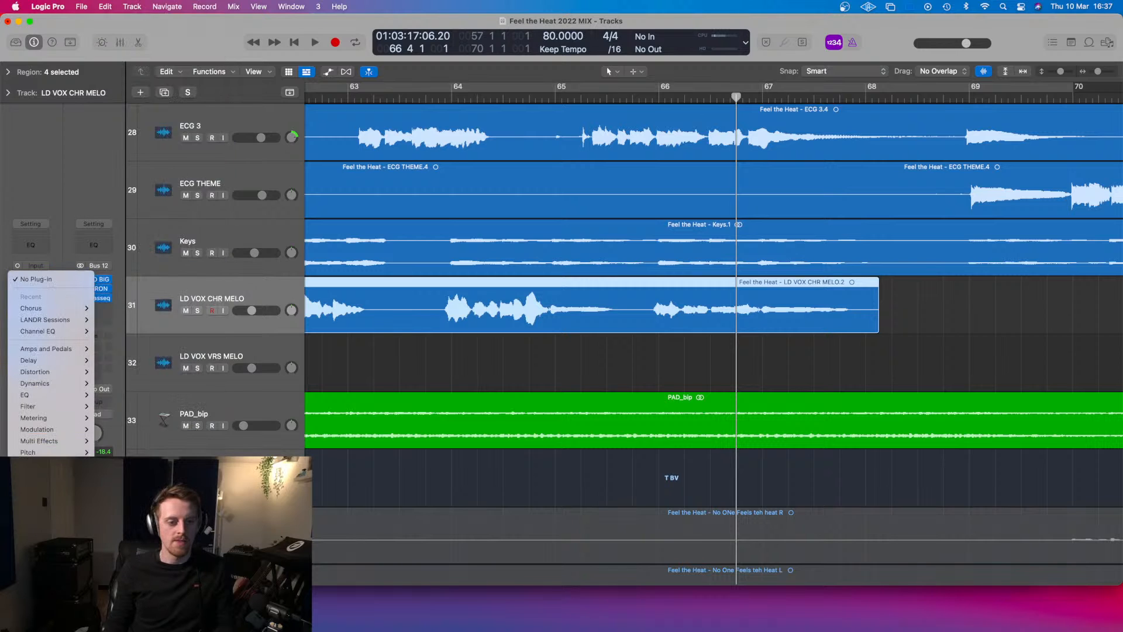
mouse_move(42, 505)
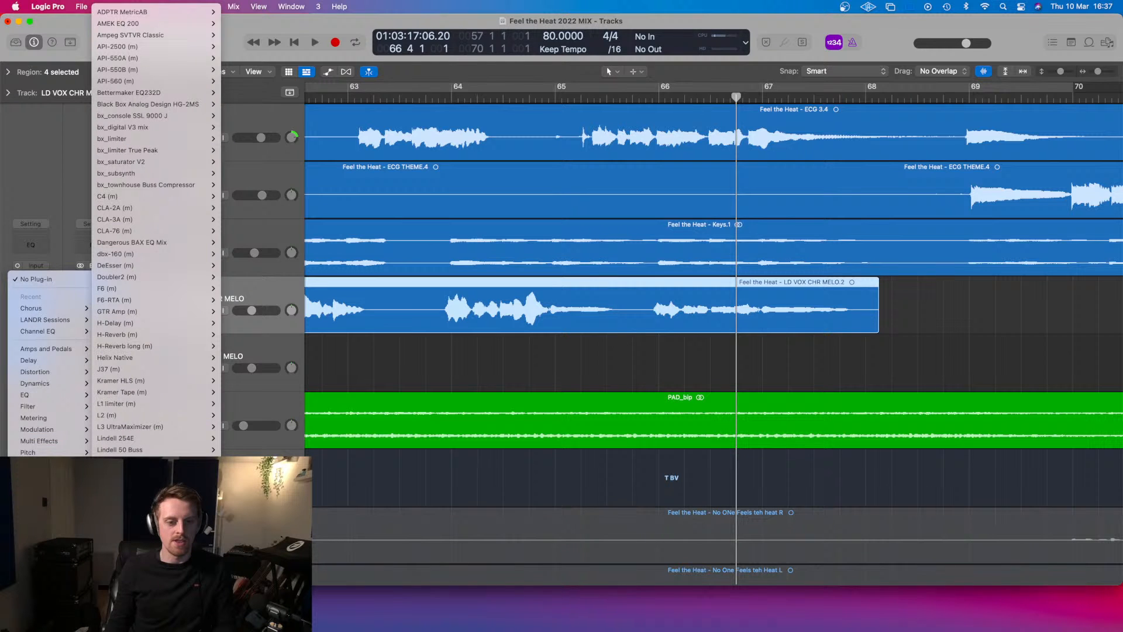
left_click(152, 561)
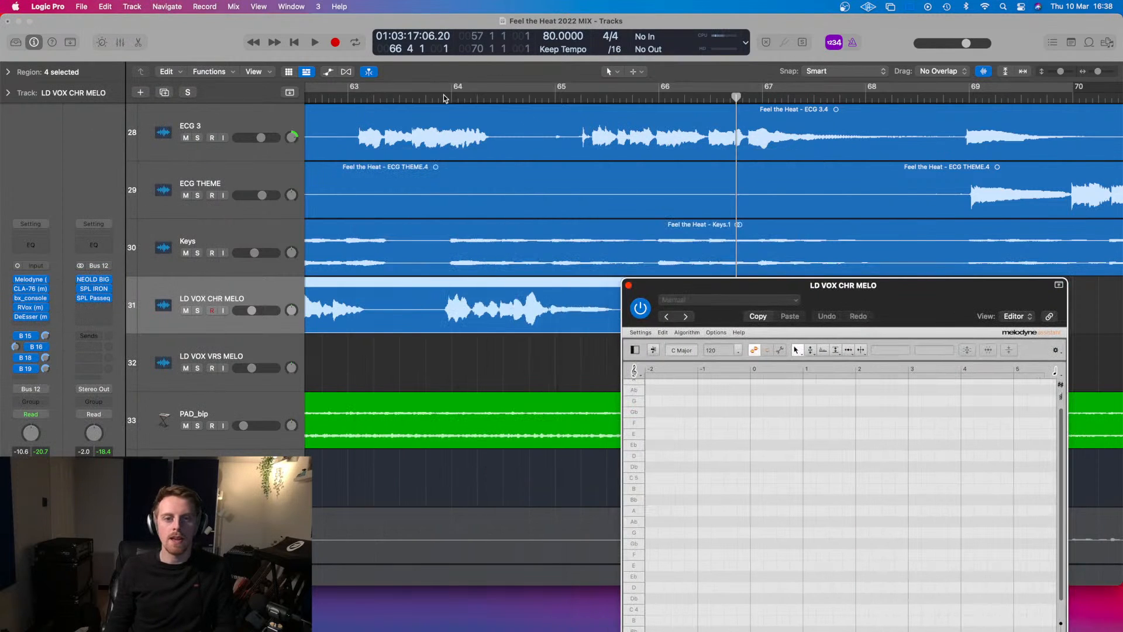
- Play from just before bar 64 so Melodyne analyses the chorus vocal, moving its editor clear of the track headers and ruler
left_click(443, 98)
left_click(433, 97)
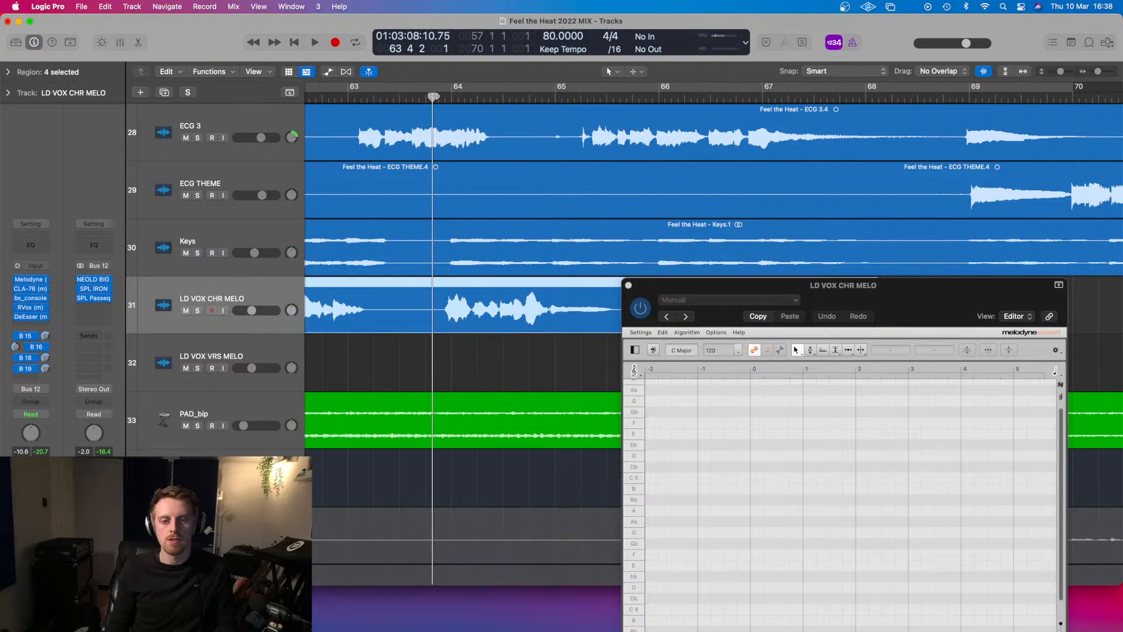
key("space")
left_click_drag(959, 298, 981, 136)
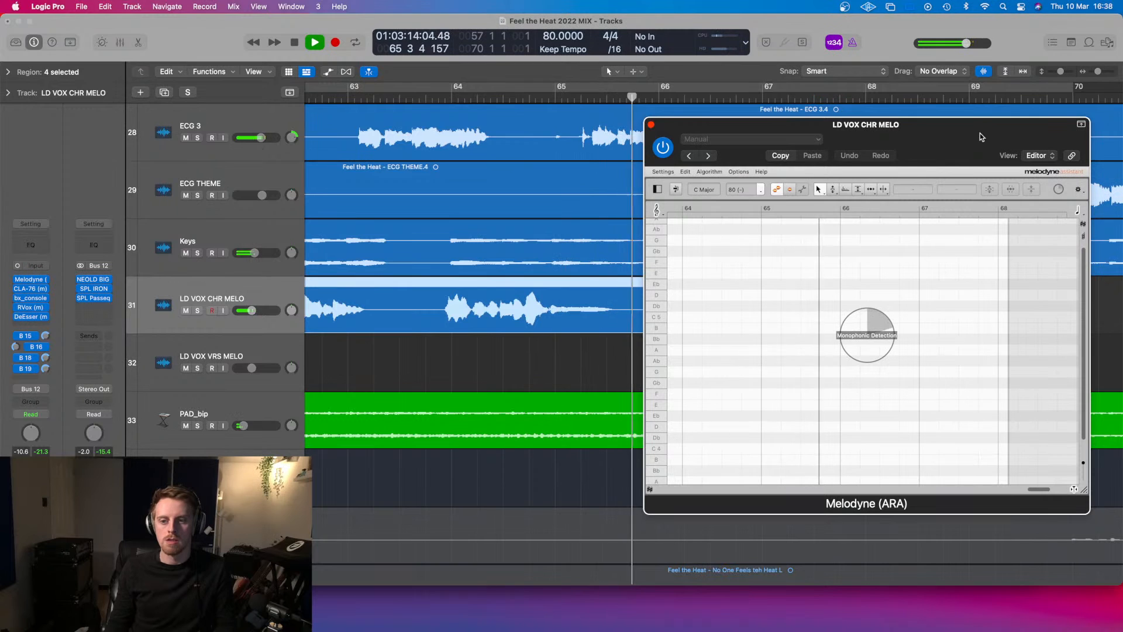
key("space")
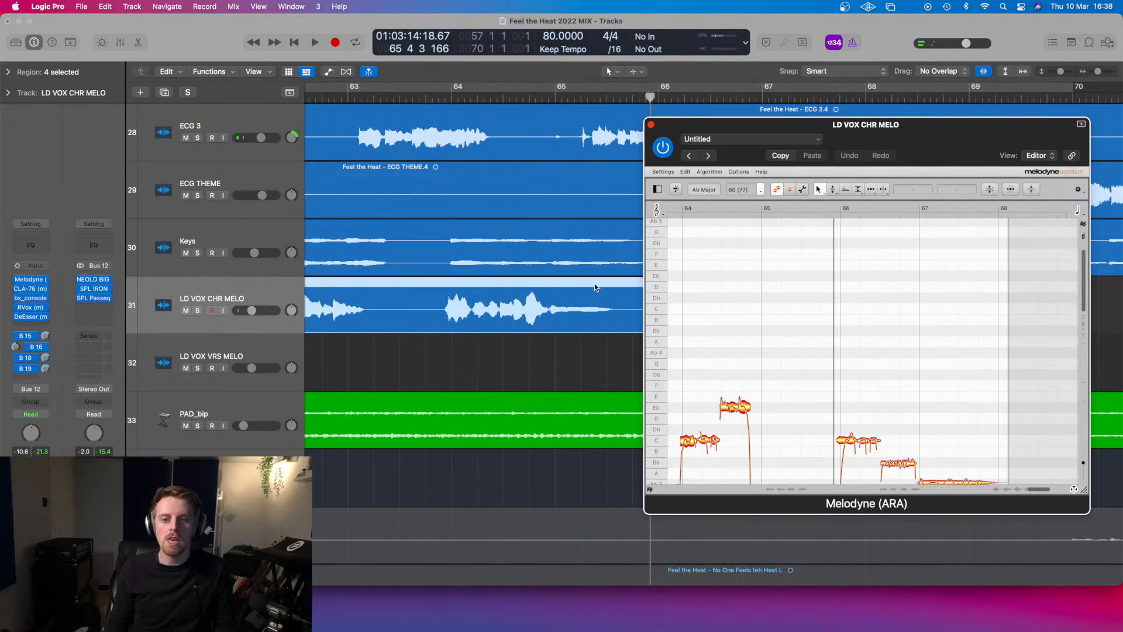
- Place the playhead just before bar 65, then reposition and resize the Melodyne editor around the low vocal note there
left_click(559, 96)
left_click_drag(554, 96, 550, 96)
scroll(772, 423, "down", 8)
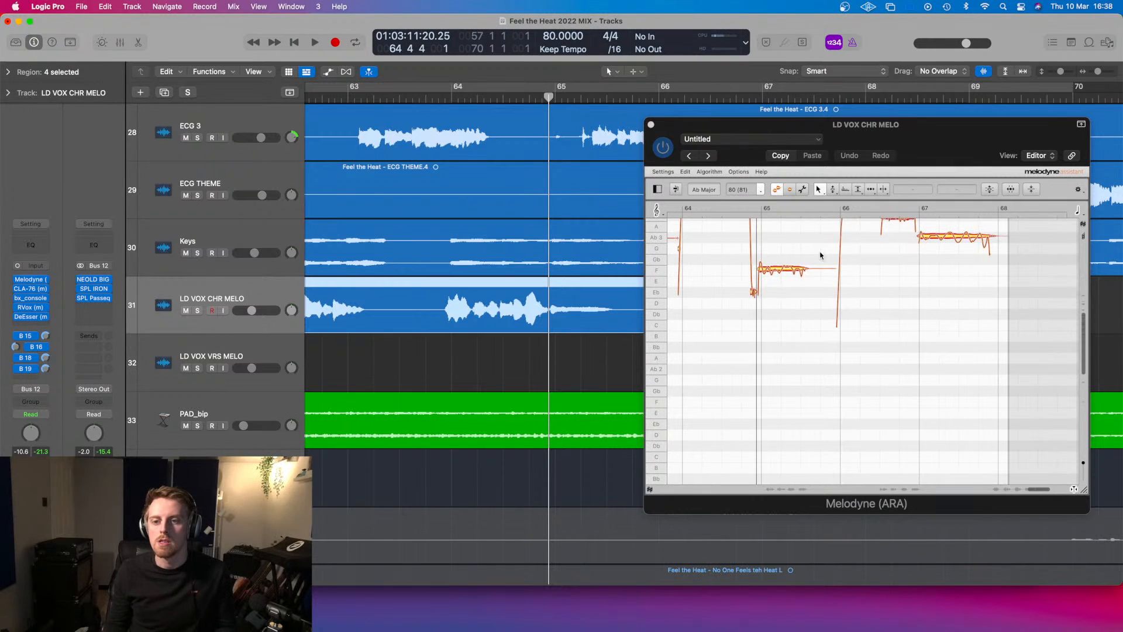
left_click(785, 259)
left_click_drag(865, 137, 725, 135)
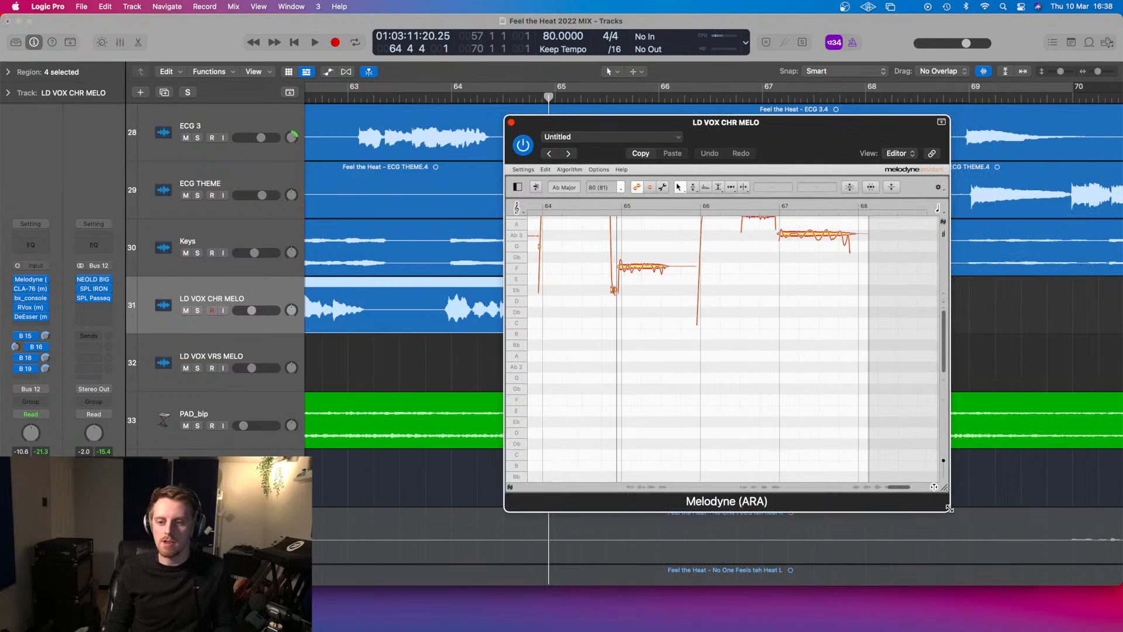
left_click_drag(949, 493, 914, 515)
- Reduce the pitch modulation of the sustained F3 notes at bar 65 to 55% in Melodyne
scroll(647, 281, "up", 10)
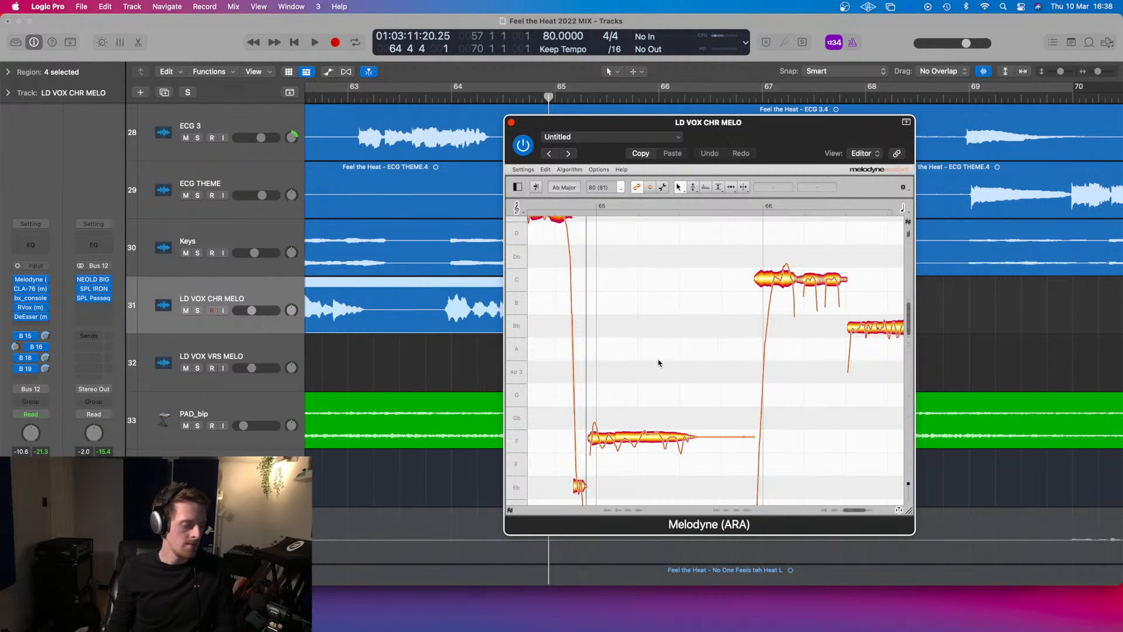
scroll(659, 362, "down", 2)
scroll(665, 366, "up", 4)
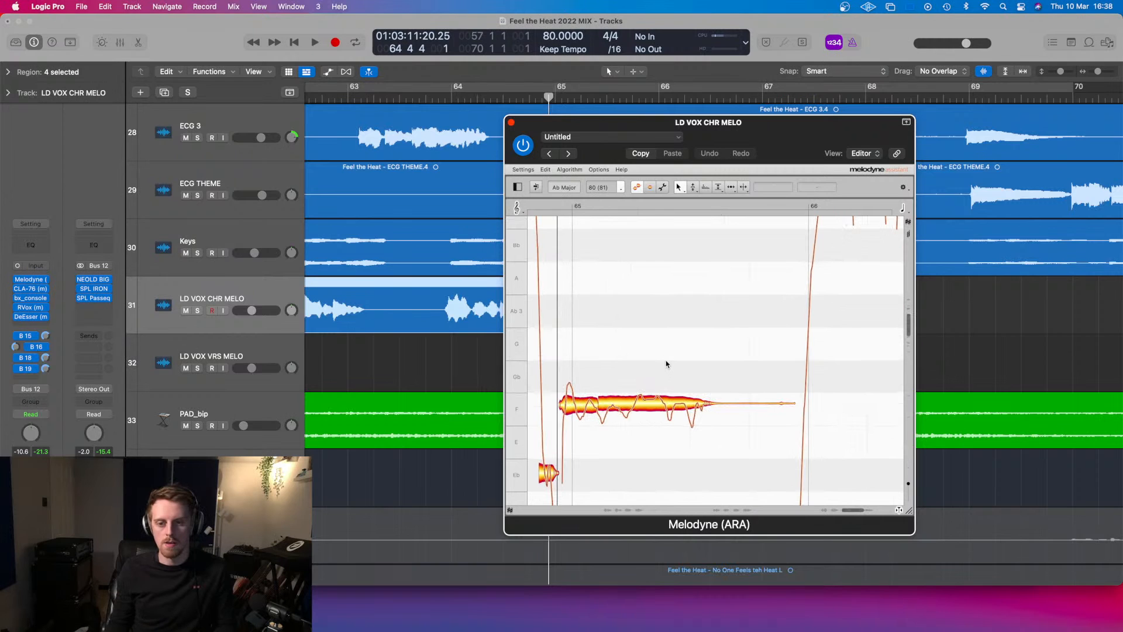
scroll(666, 364, "down", 3)
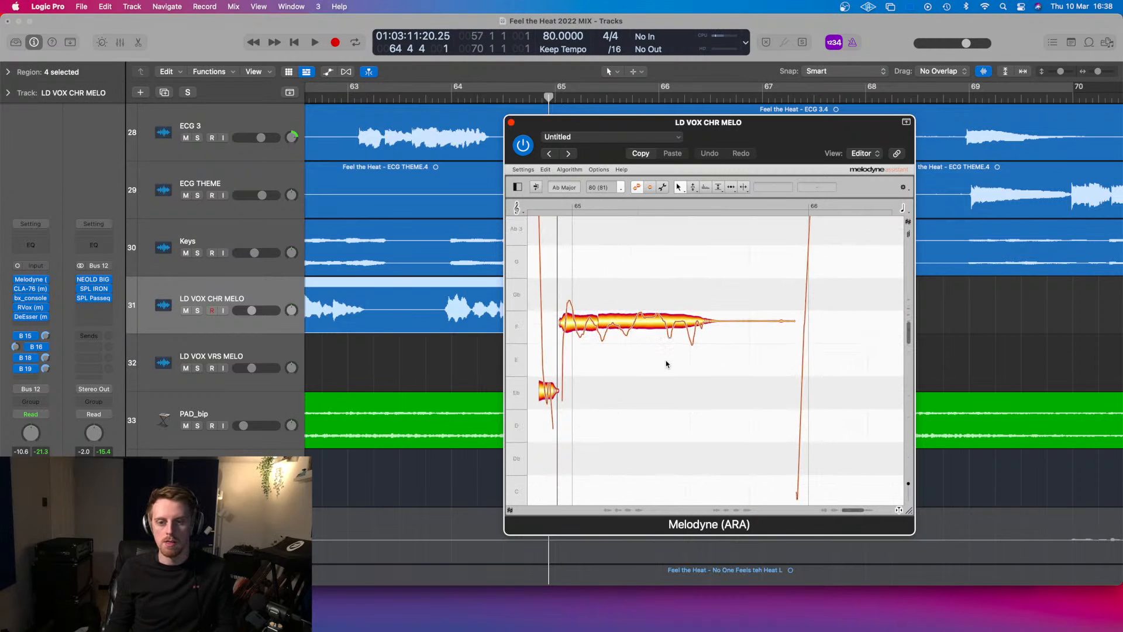
left_click(580, 319)
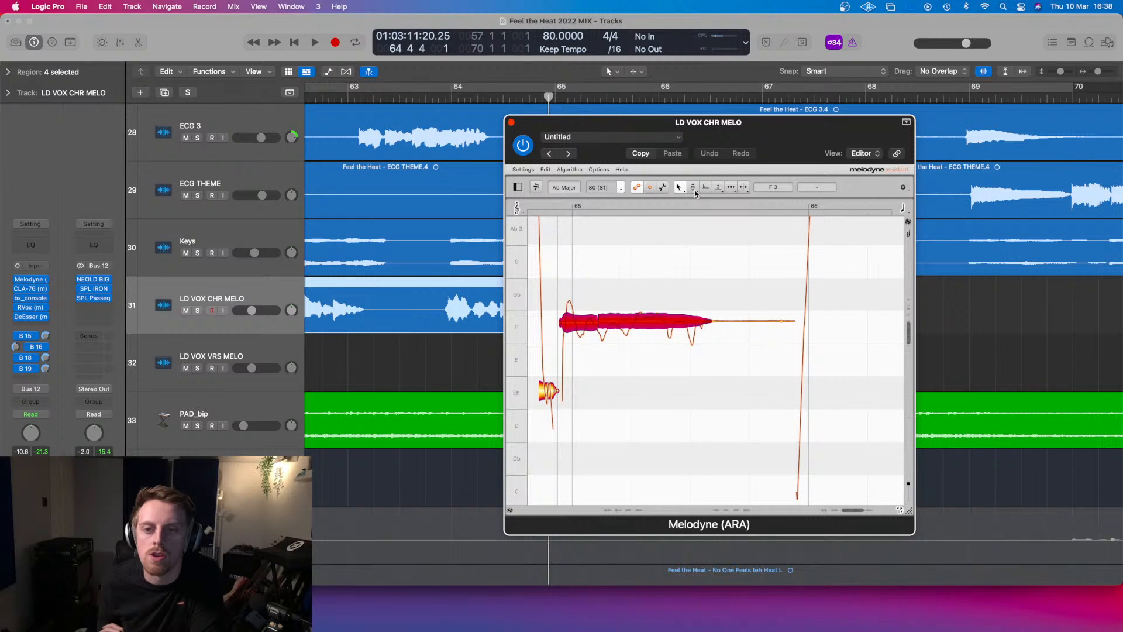
left_click(694, 190)
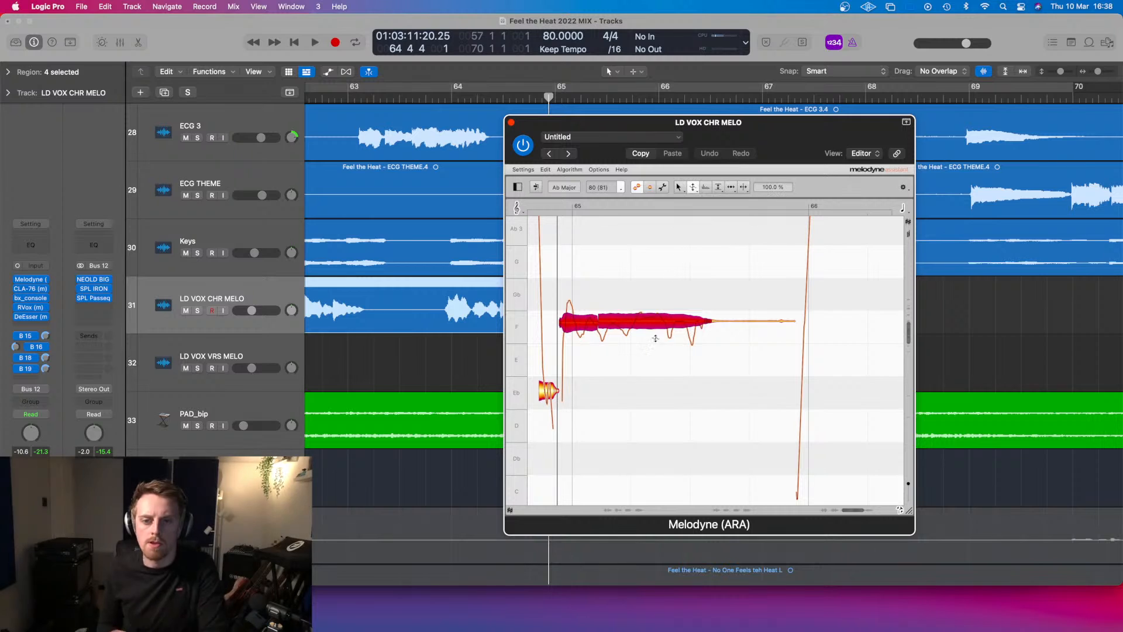
left_click_drag(642, 326, 643, 337)
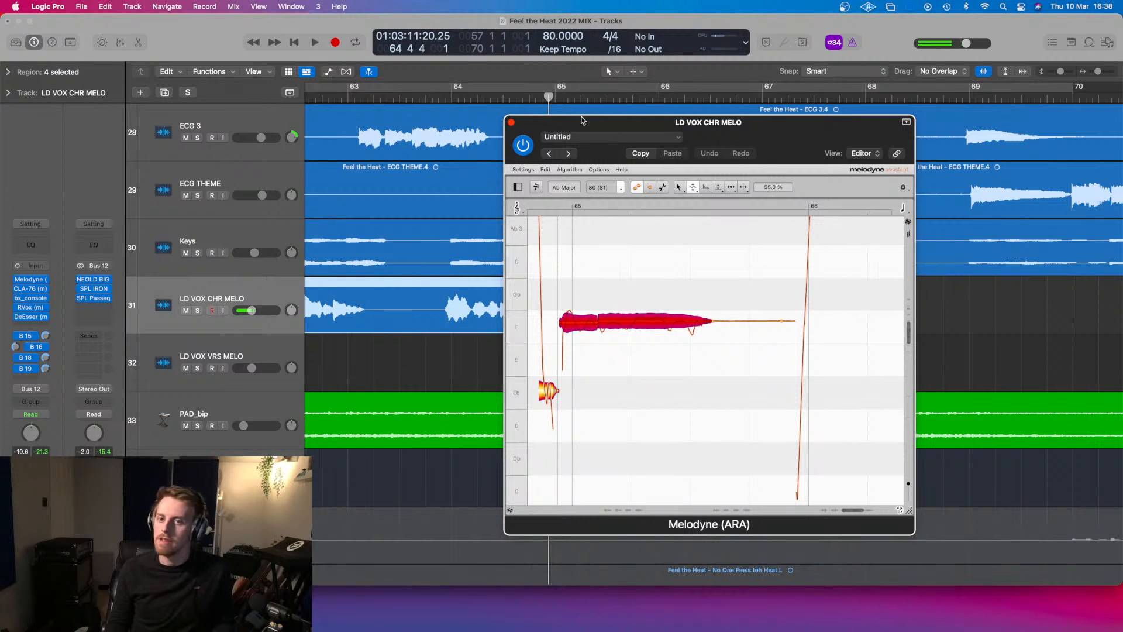
- Move the Melodyne editor aside and play the full mix from mid-bar 63 to hear the corrected phrase
left_click_drag(538, 116, 741, 153)
scroll(479, 156, "right", 3)
left_click_drag(482, 97, 338, 100)
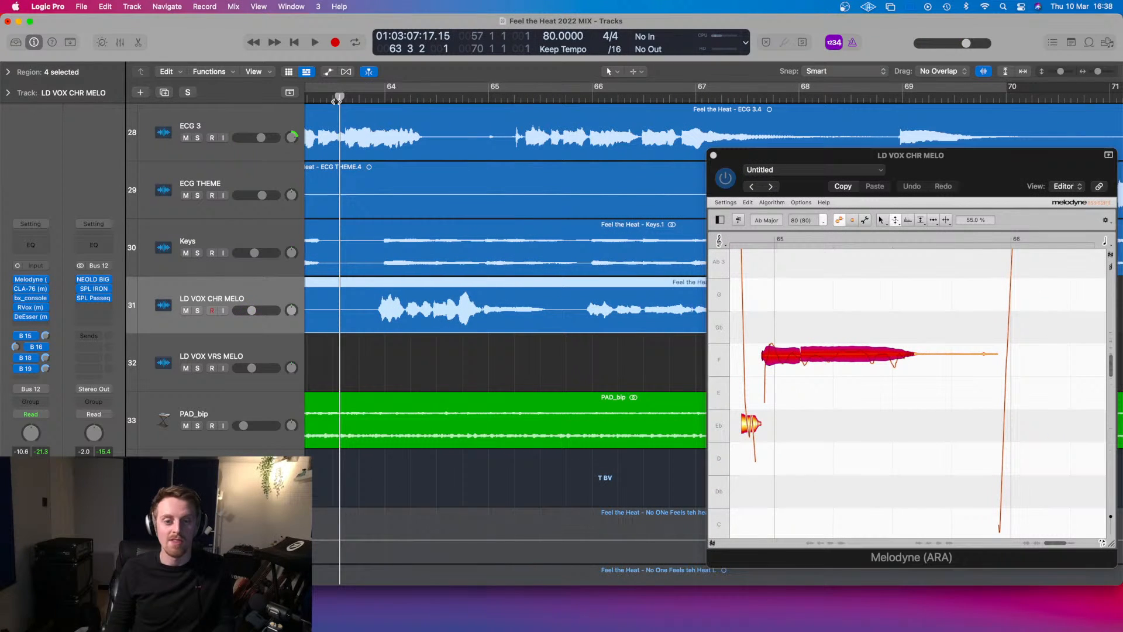
key("space")
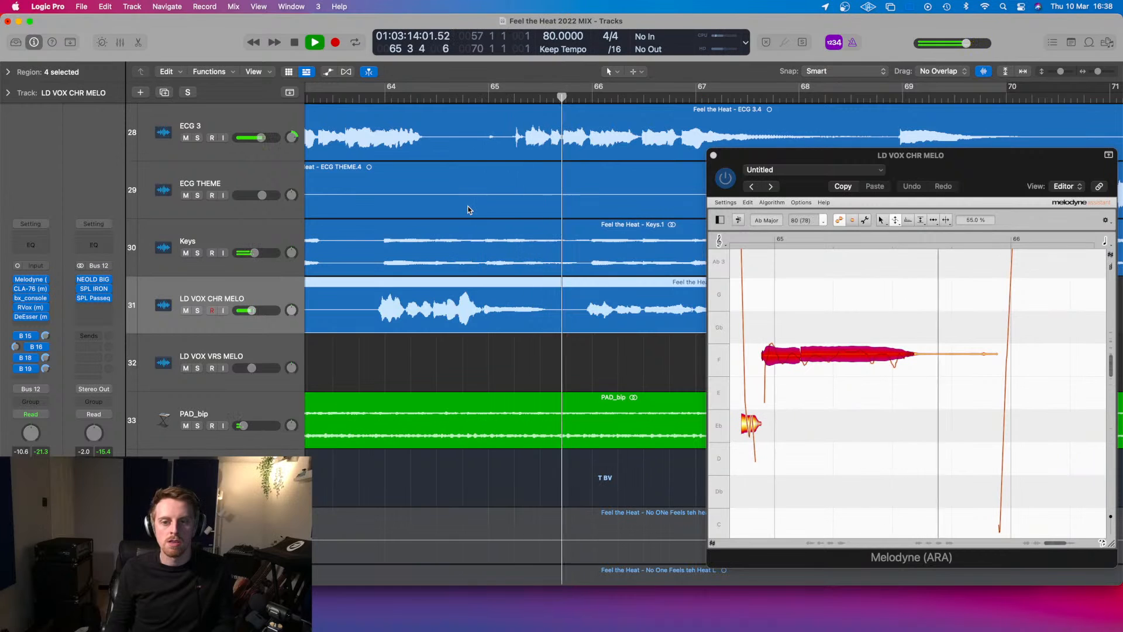
key("space")
- Solo the LD VOX CHR MELO track and play the corrected phrase from just before bar 65
left_click(199, 310)
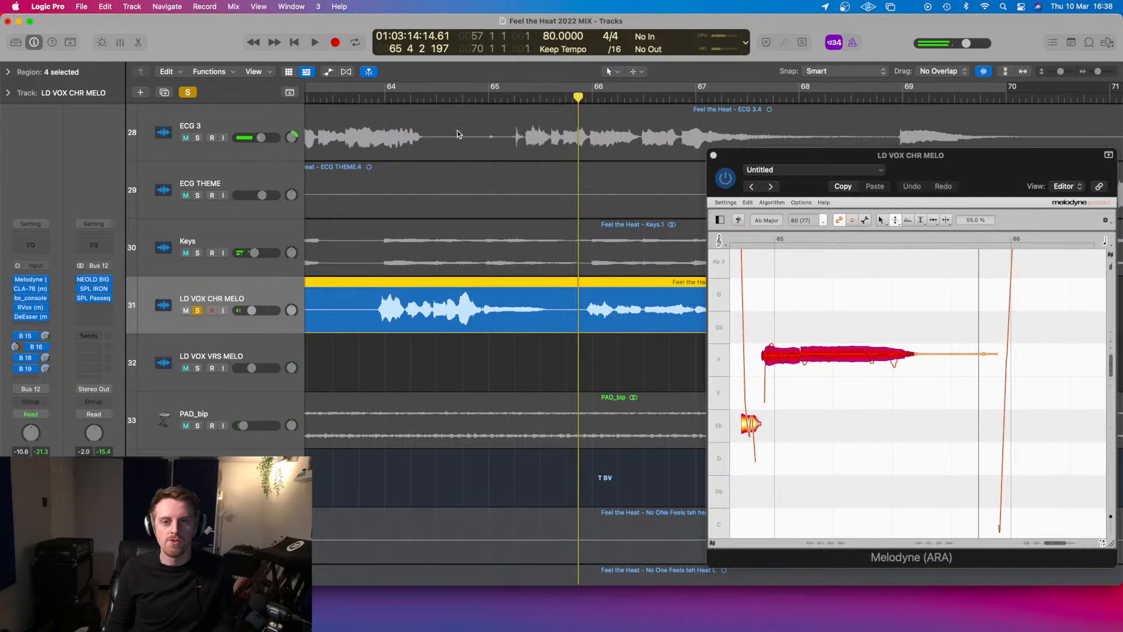
left_click(471, 97)
key("space")
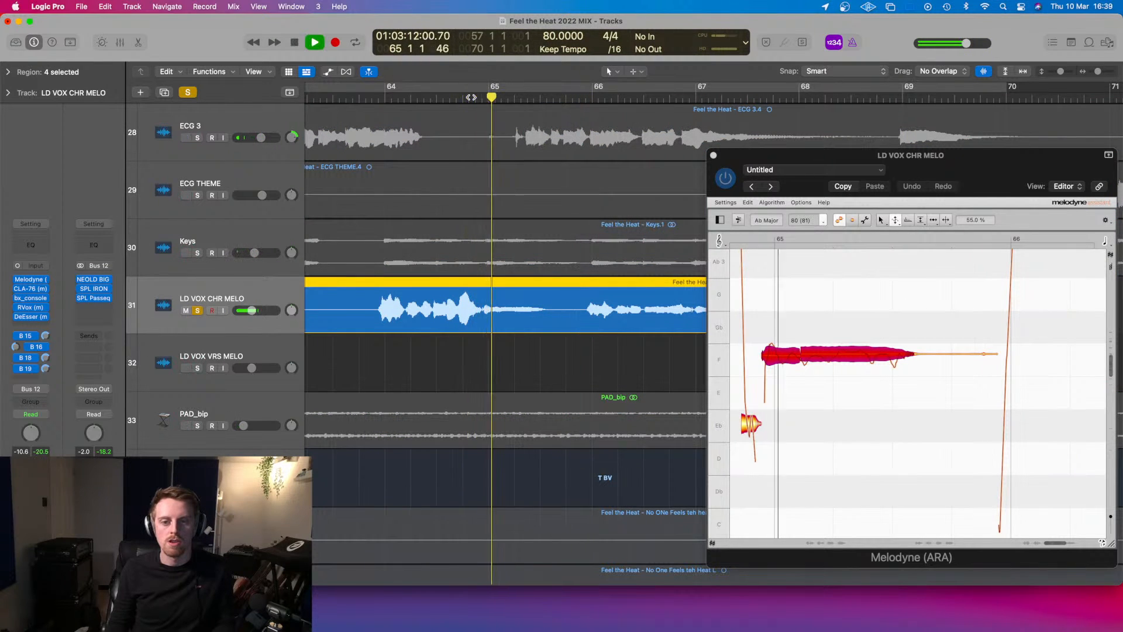
key("space")
- Reselect both sustained F3 notes at bar 65 and reduce their pitch modulation further to 36%
left_click(803, 382)
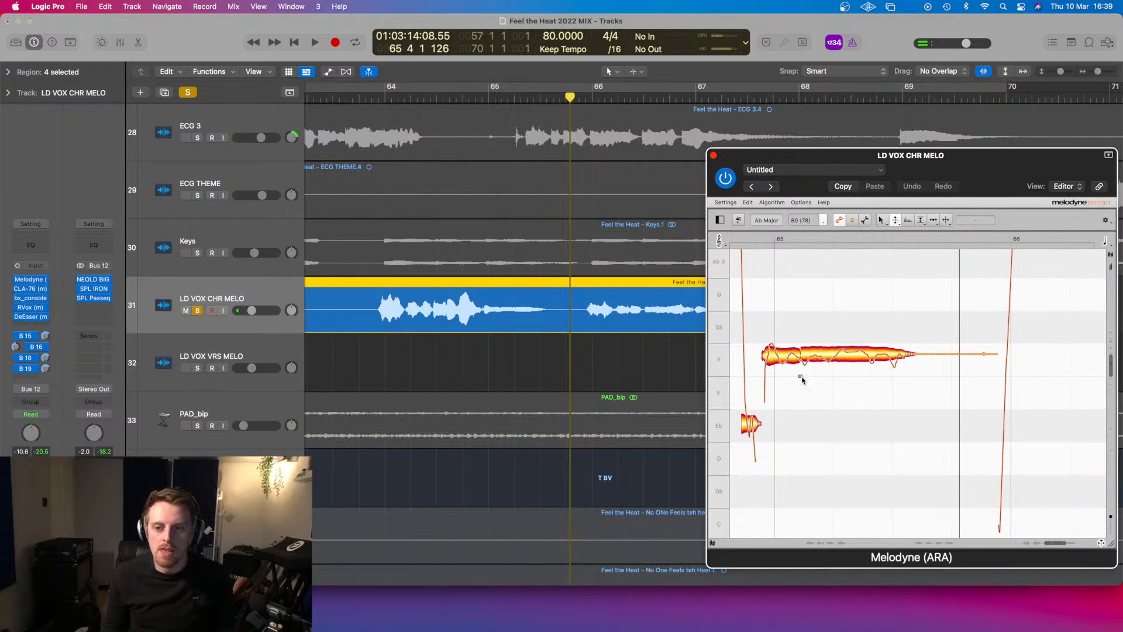
left_click(810, 351)
left_click(779, 356, "shift")
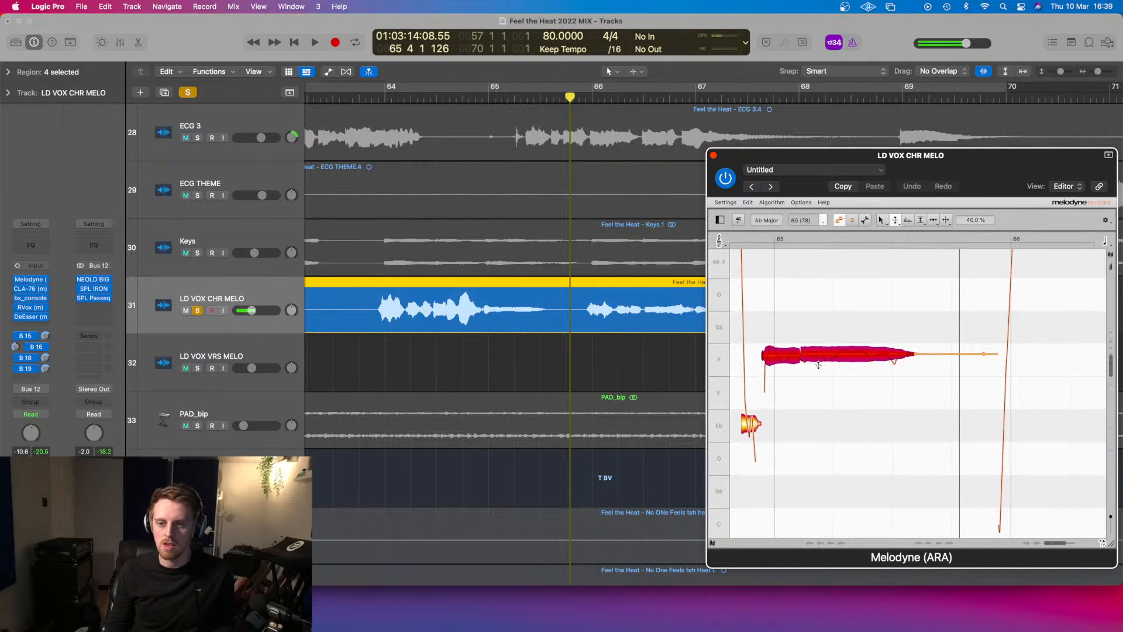
- Play the soloed chorus vocal from the middle of bar 64 to check the tighter pitch correction
left_click(445, 97)
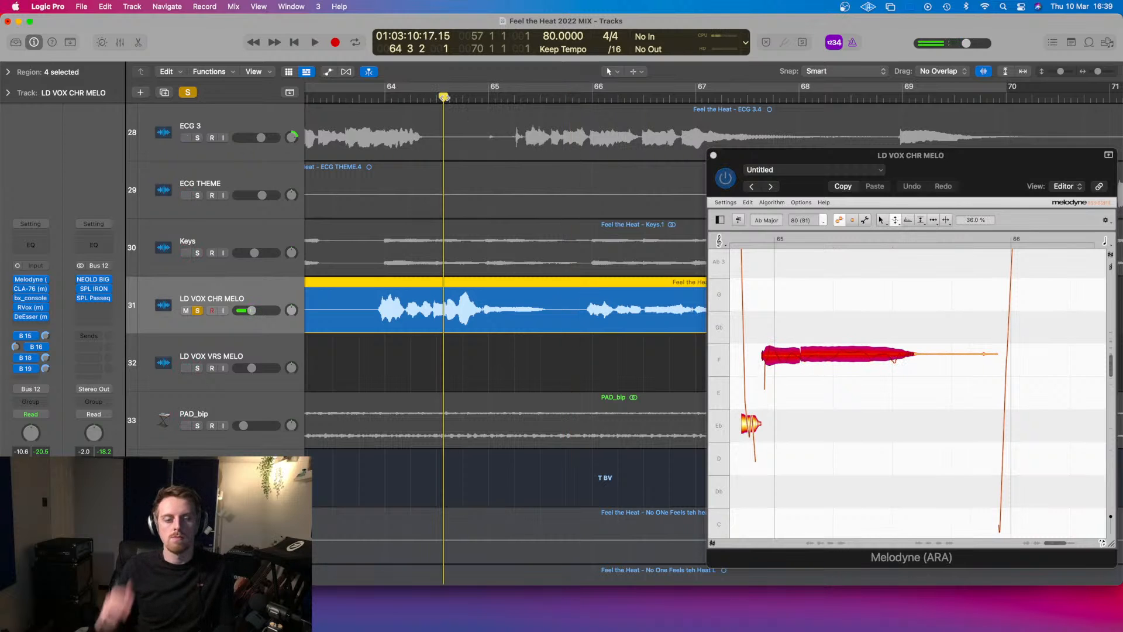
key("space")
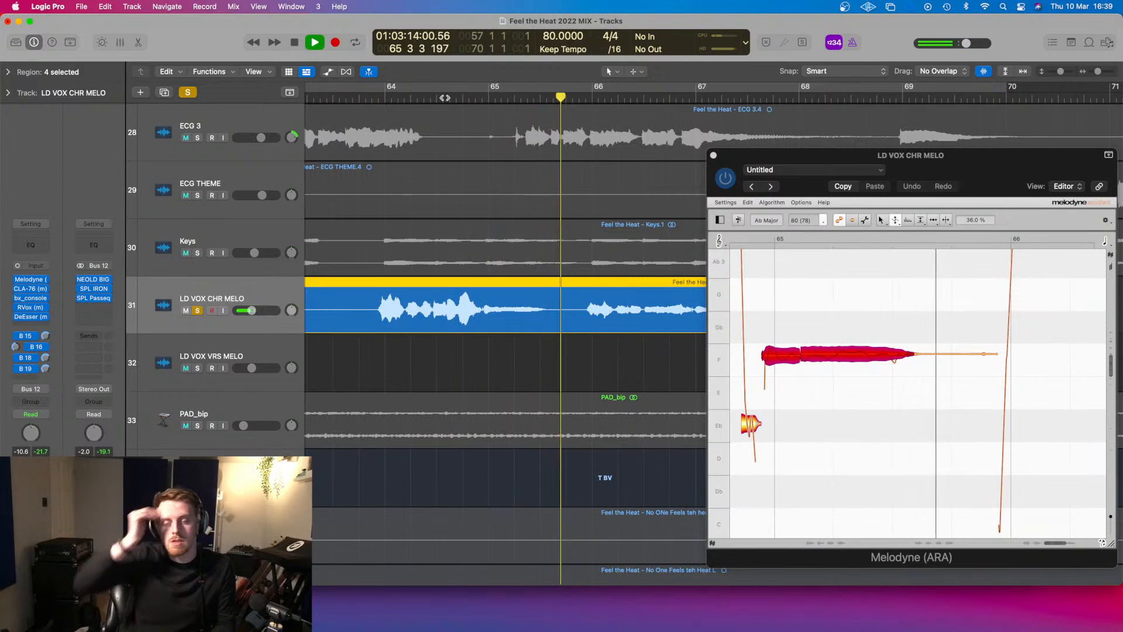
key("space")
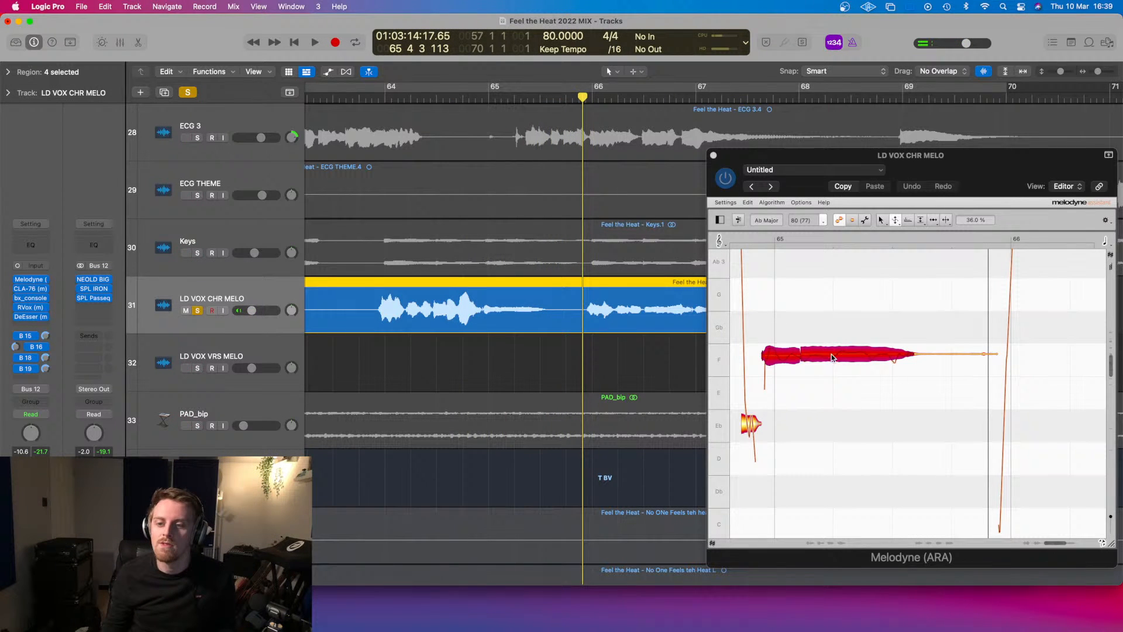
- Set the pitch modulation of the F note in bar 65 to 46% and play the unsoloed mix from late bar 63
left_click(830, 355)
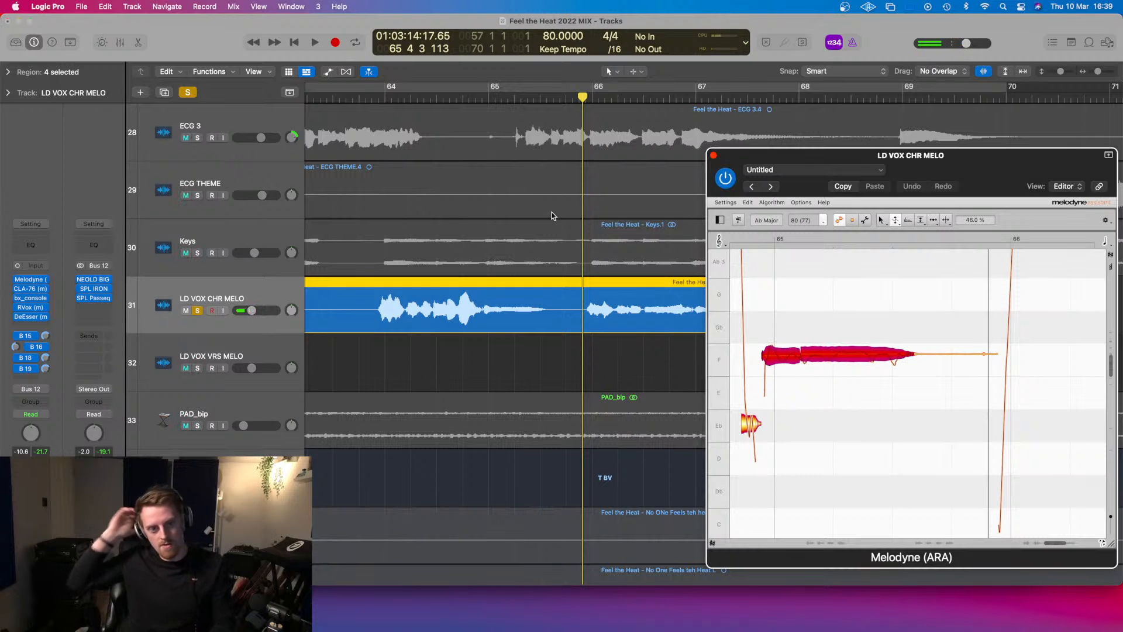
left_click(359, 101)
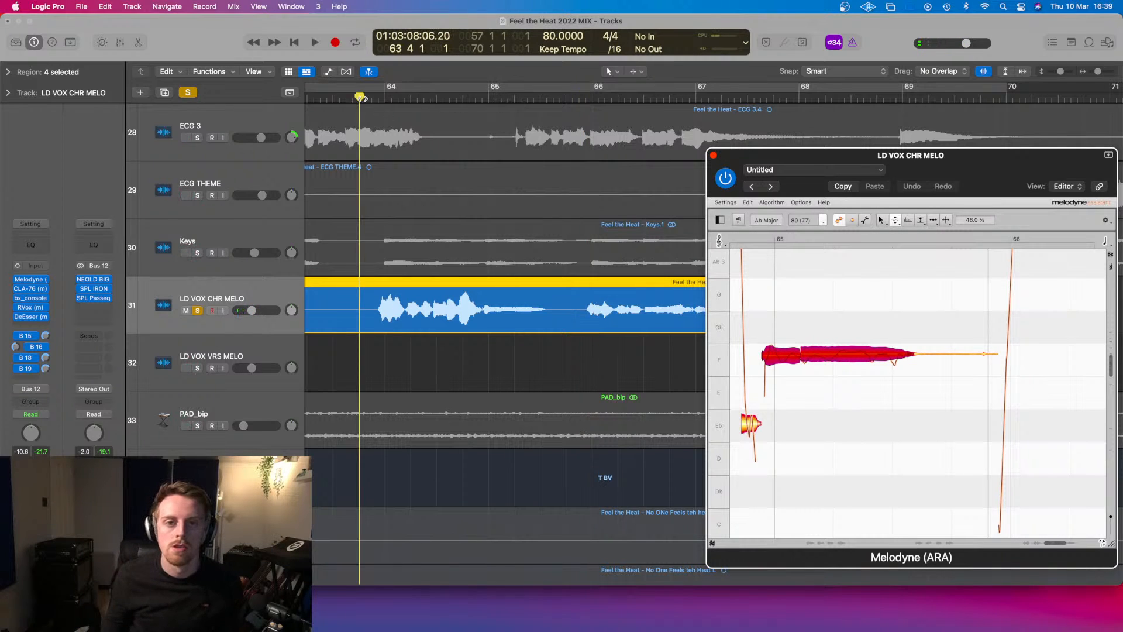
key("space")
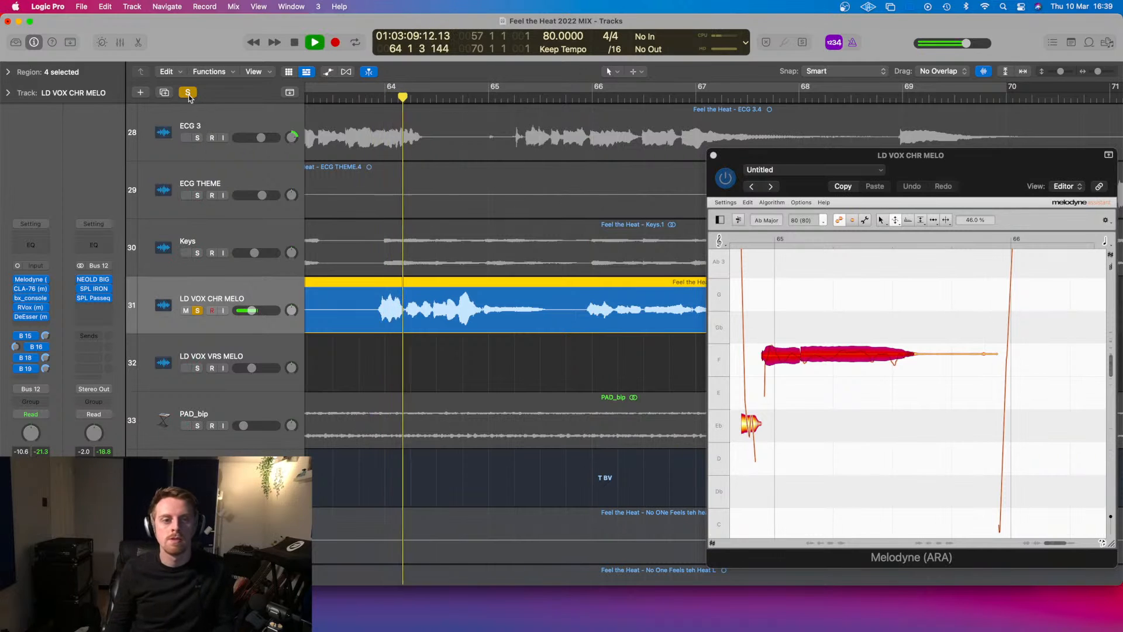
left_click(187, 92)
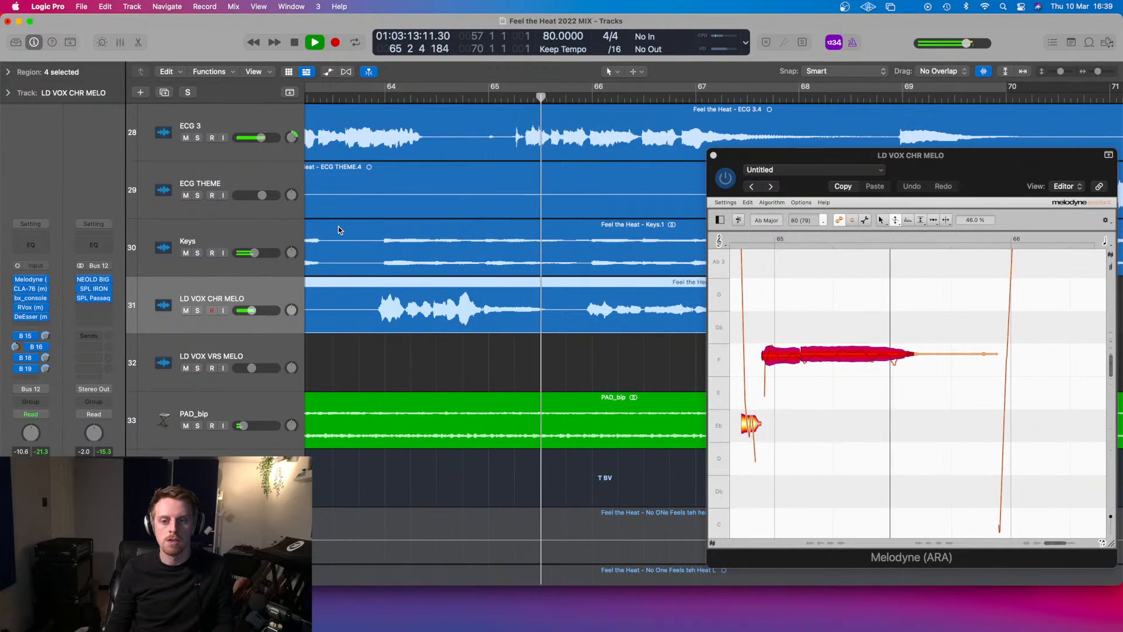
scroll(587, 351, "right", 5)
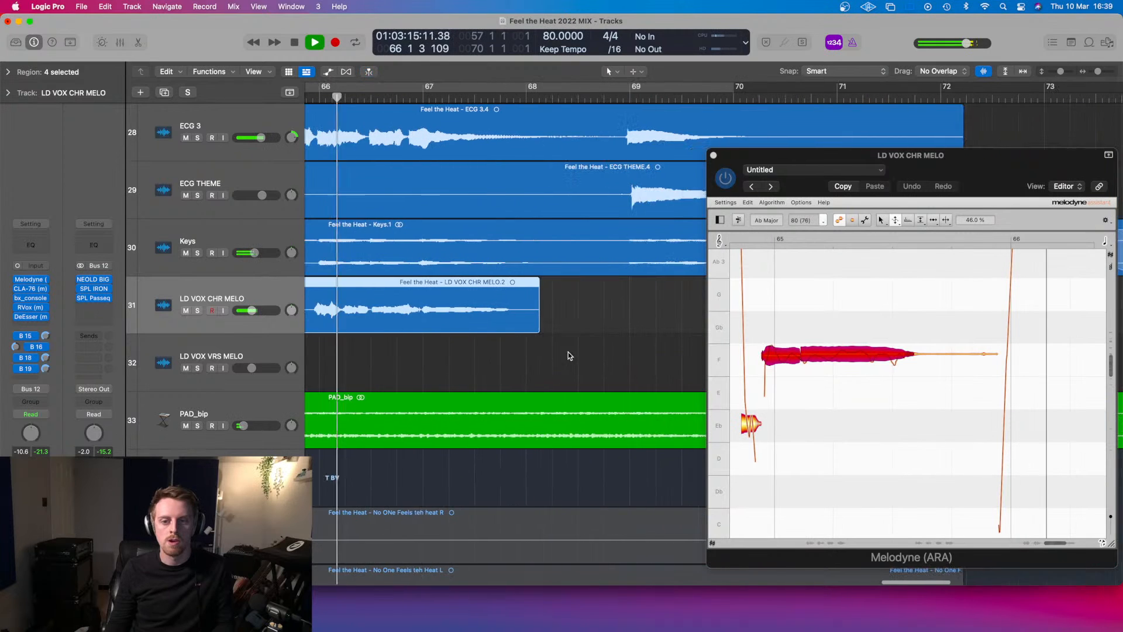
- Reduce the pitch modulation of the long Ab 3 note at bar 67 to 19%
scroll(943, 346, "right", 10)
scroll(943, 346, "up", 5)
scroll(943, 346, "left", 3)
scroll(940, 349, "left", 8)
scroll(950, 374, "down", 8)
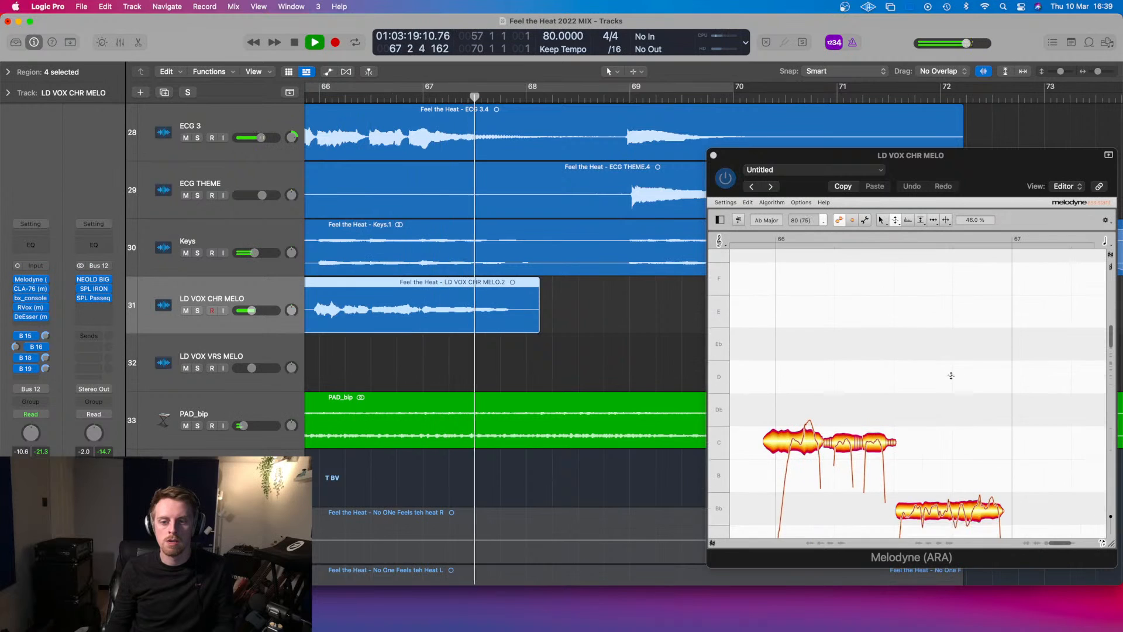
scroll(951, 375, "up", 4)
scroll(951, 376, "right", 4)
key("space")
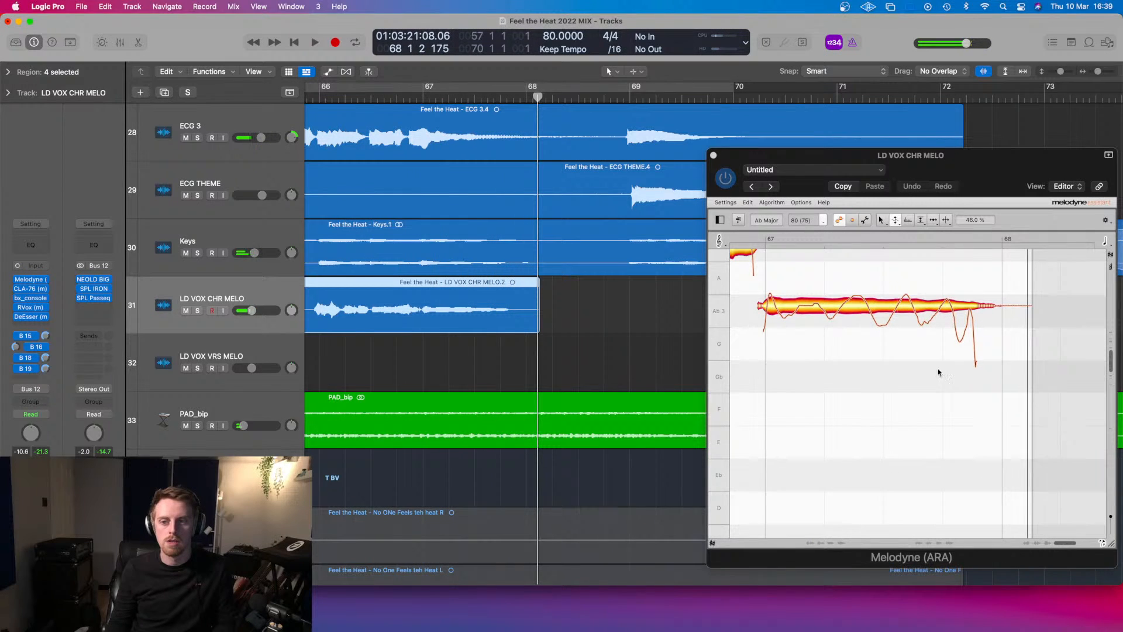
left_click(838, 294)
left_click_drag(827, 300, 827, 327)
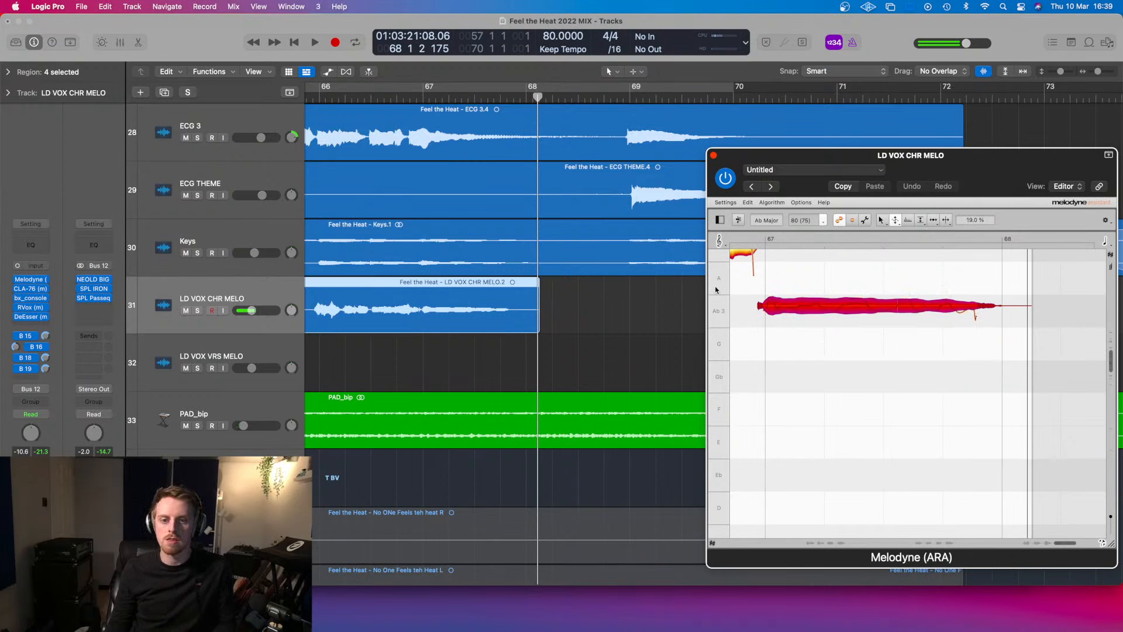
- Play the flattened Ab 3 note in the mix, starting just before bar 67
left_click_drag(439, 100, 404, 97)
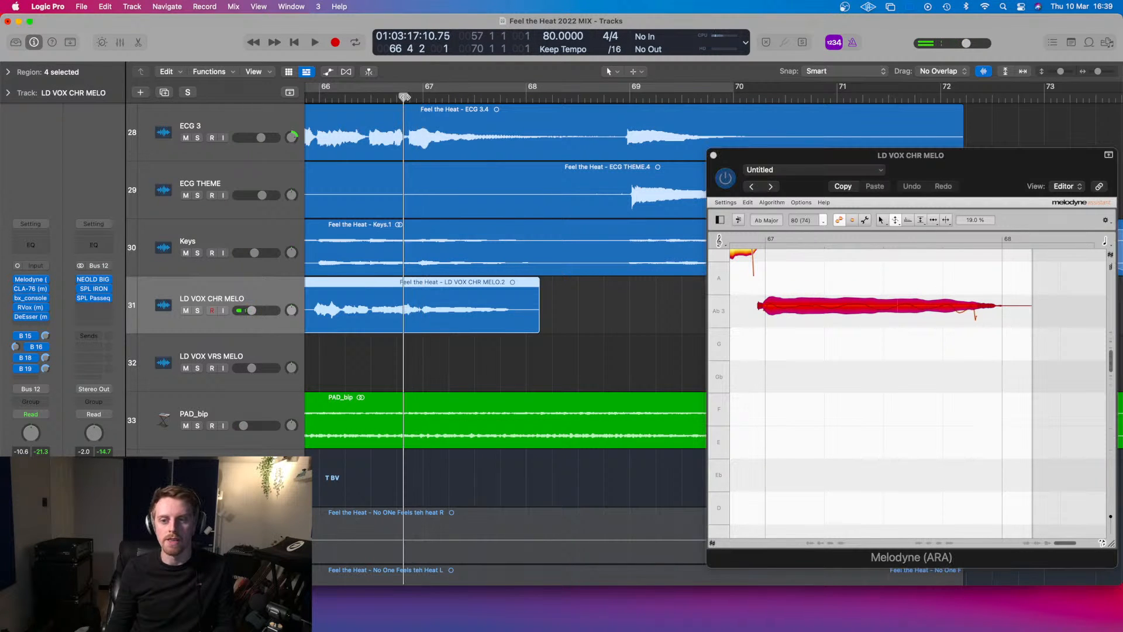
key("space")
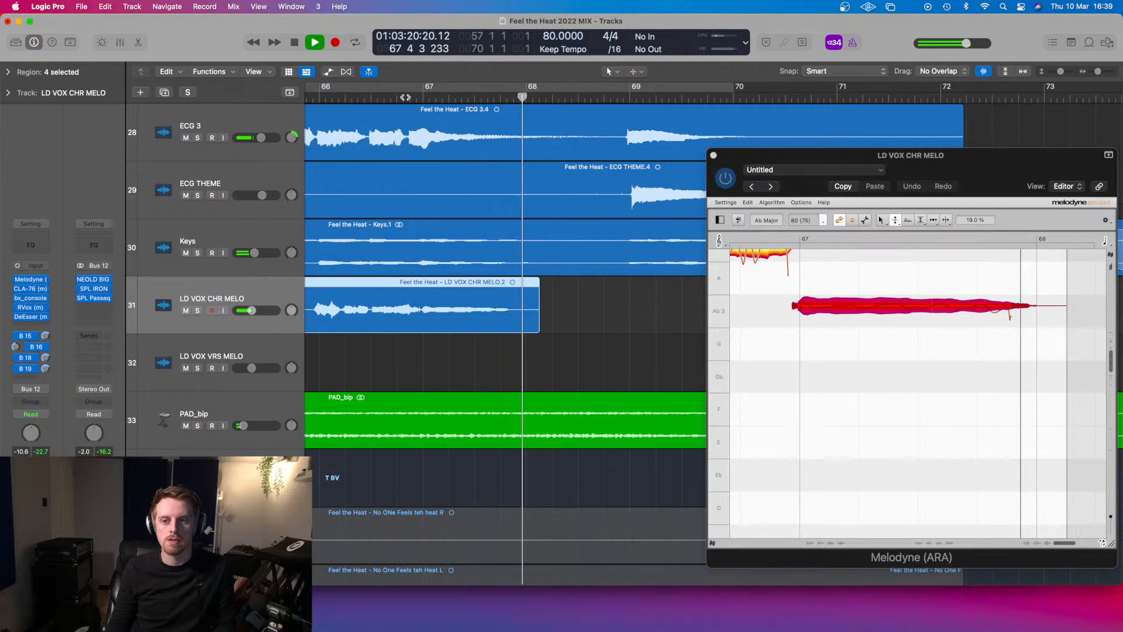
key("space")
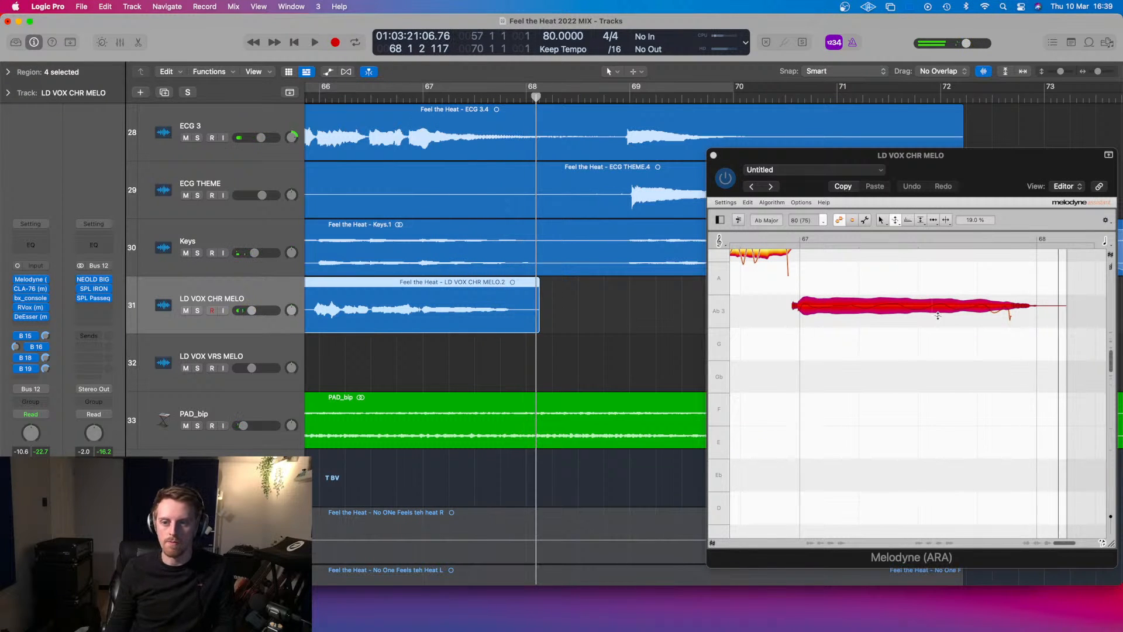
- Undo the last project change and insert Melodyne (ARA) on the LD VOX CHR MELO track again
key("super+z")
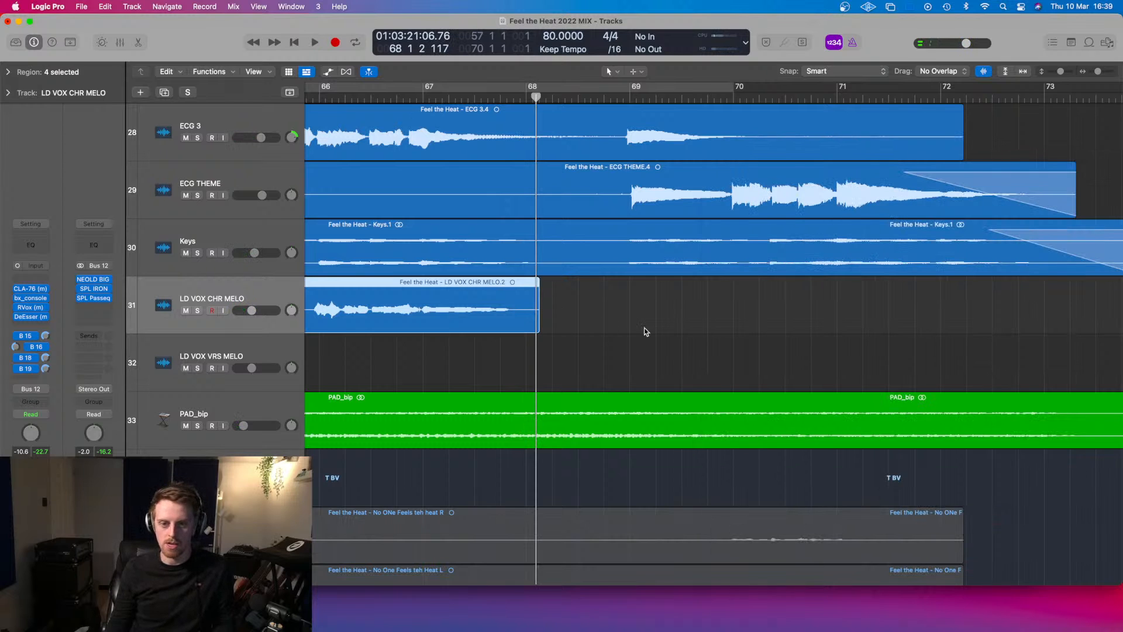
left_click(30, 279)
mouse_move(70, 308)
left_click(106, 309)
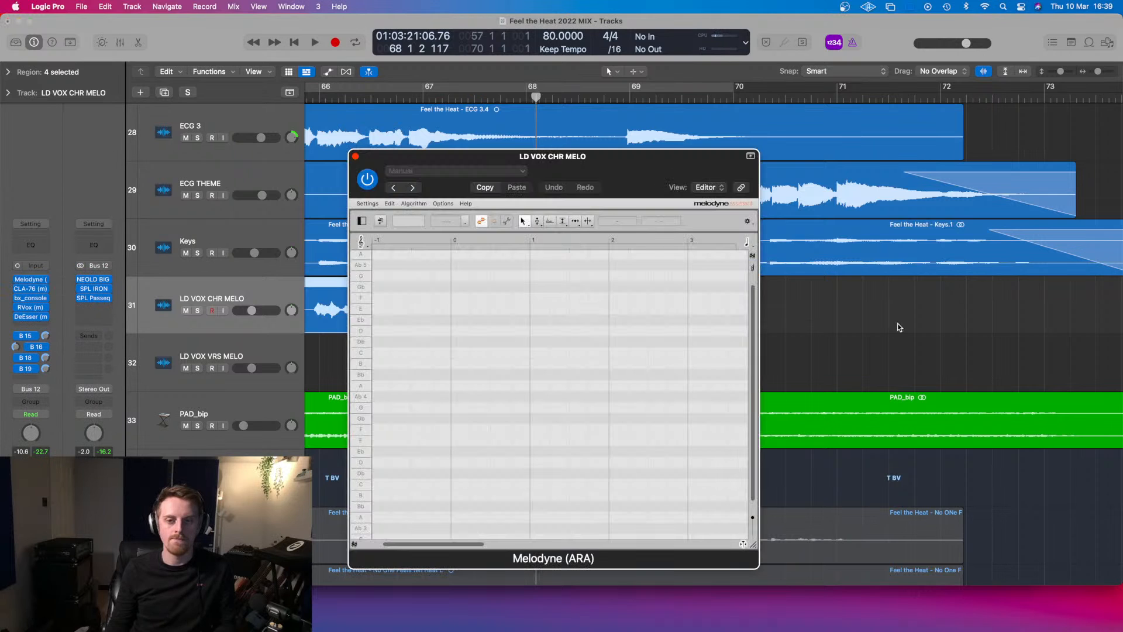
- Play the vocal phrase from bar 66 with the Melodyne window moved clear of the vocal region
left_click_drag(613, 195, 790, 195)
scroll(384, 212, "left", 5)
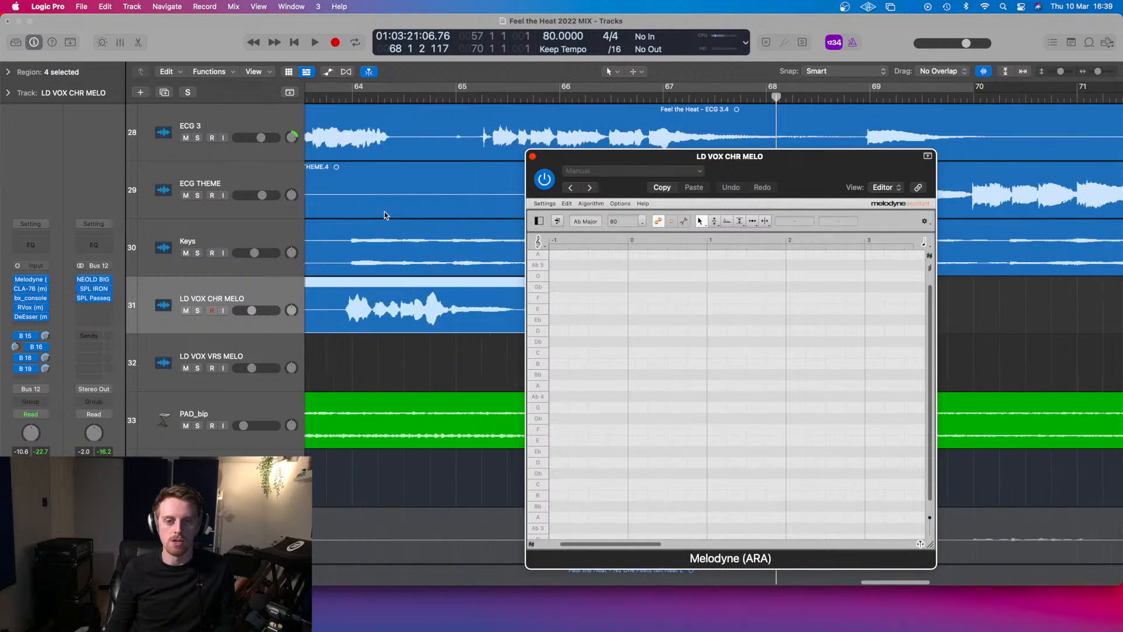
scroll(384, 212, "right", 2)
left_click(381, 97)
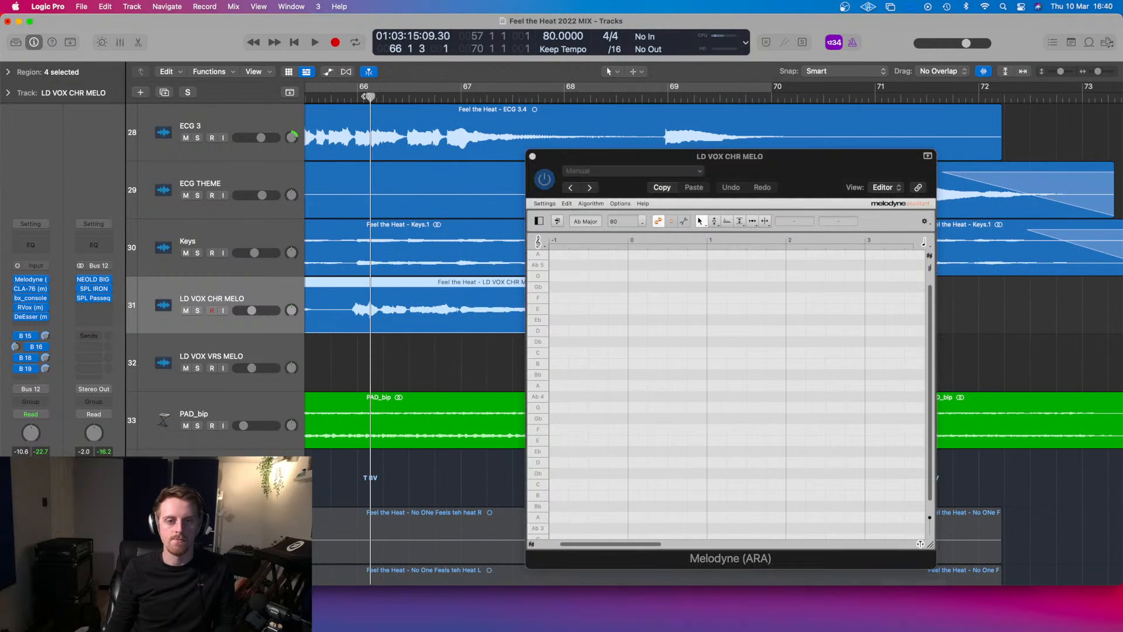
key("space")
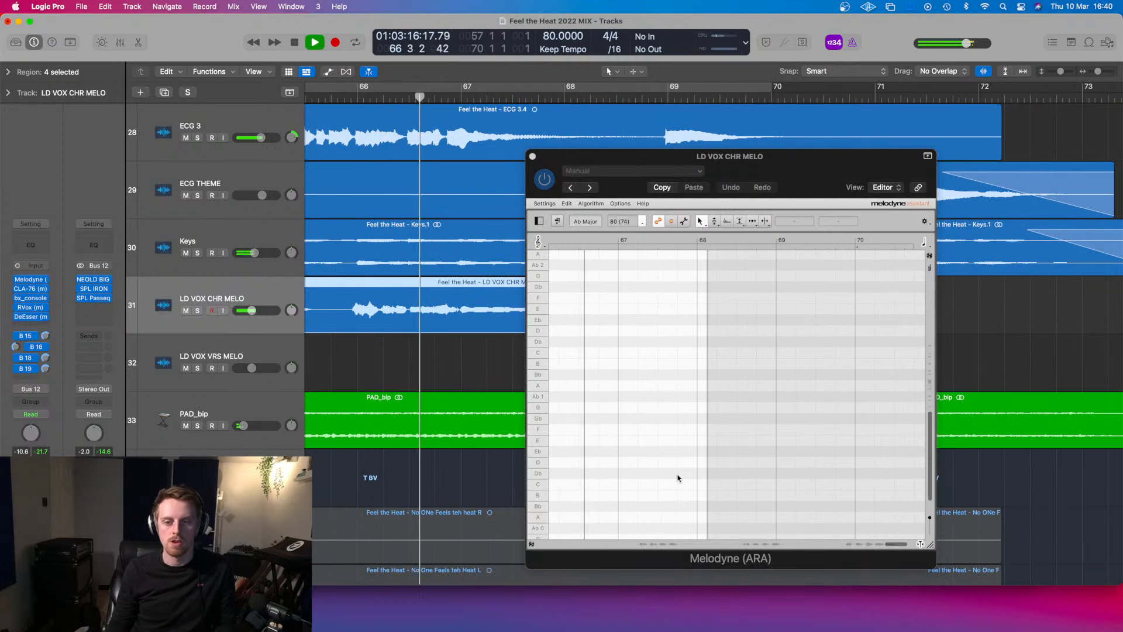
left_click_drag(825, 154, 946, 102)
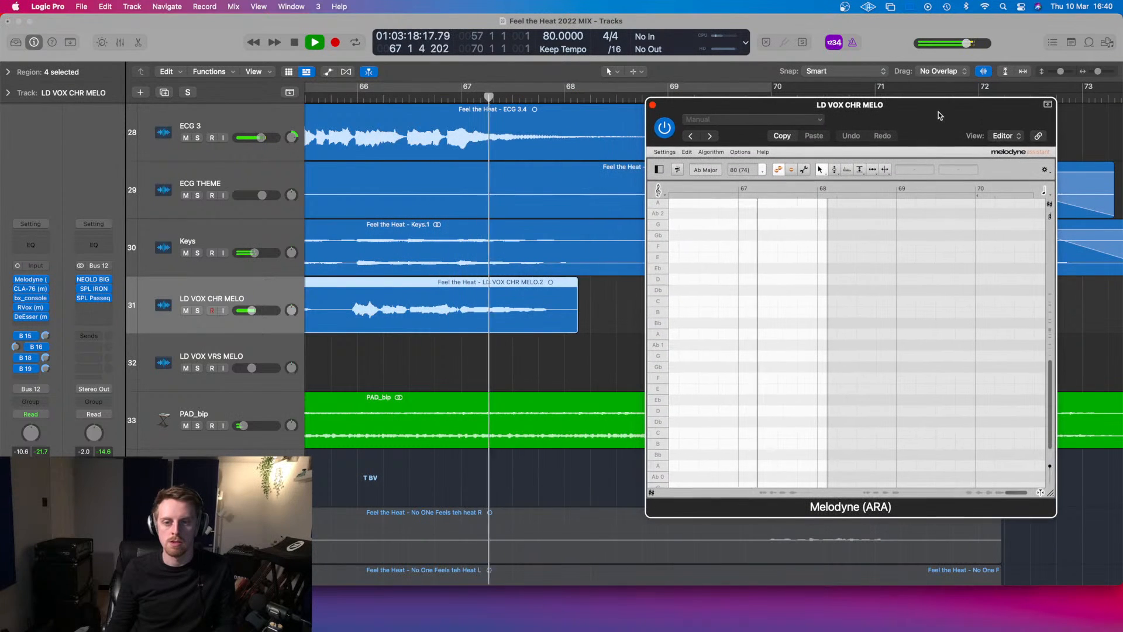
key("space")
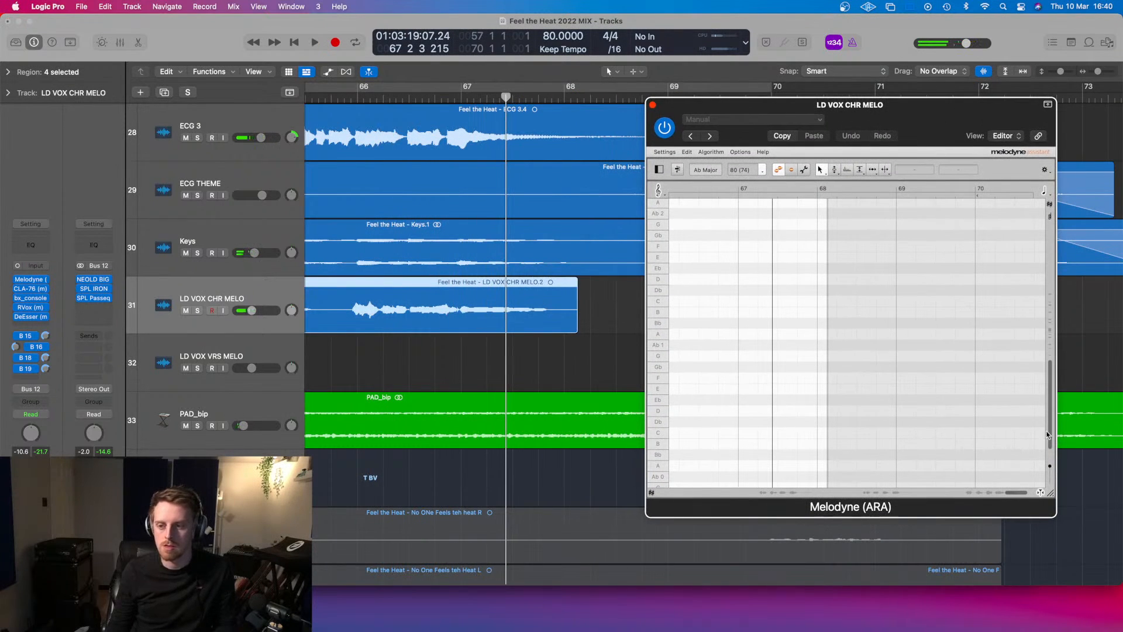
- Set the pitch modulation of the long Ab 3 note at bar 67 to 38%
scroll(802, 285, "up", 5)
scroll(802, 285, "up", 1)
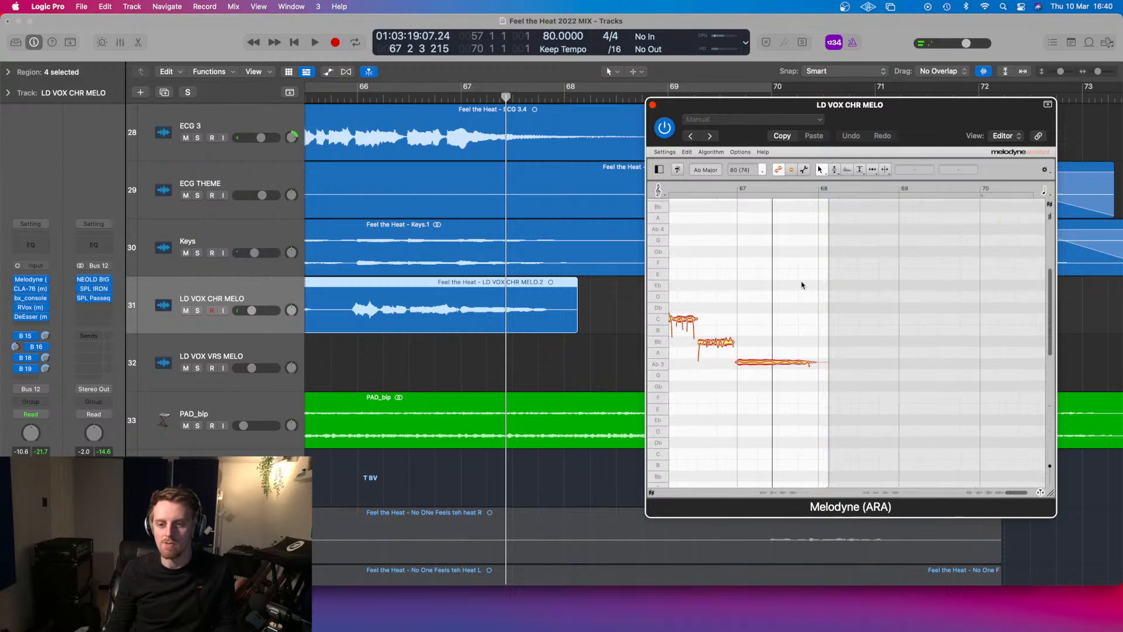
scroll(743, 353, "up", 4)
left_click(819, 401)
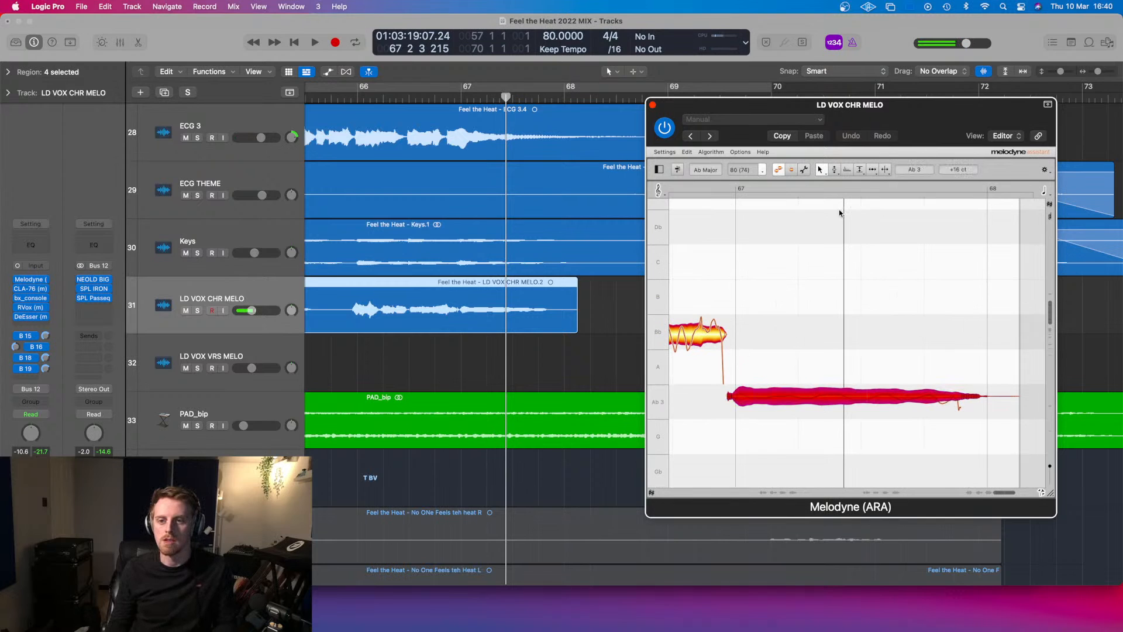
left_click(834, 169)
left_click(835, 186)
left_click_drag(812, 402, 810, 393)
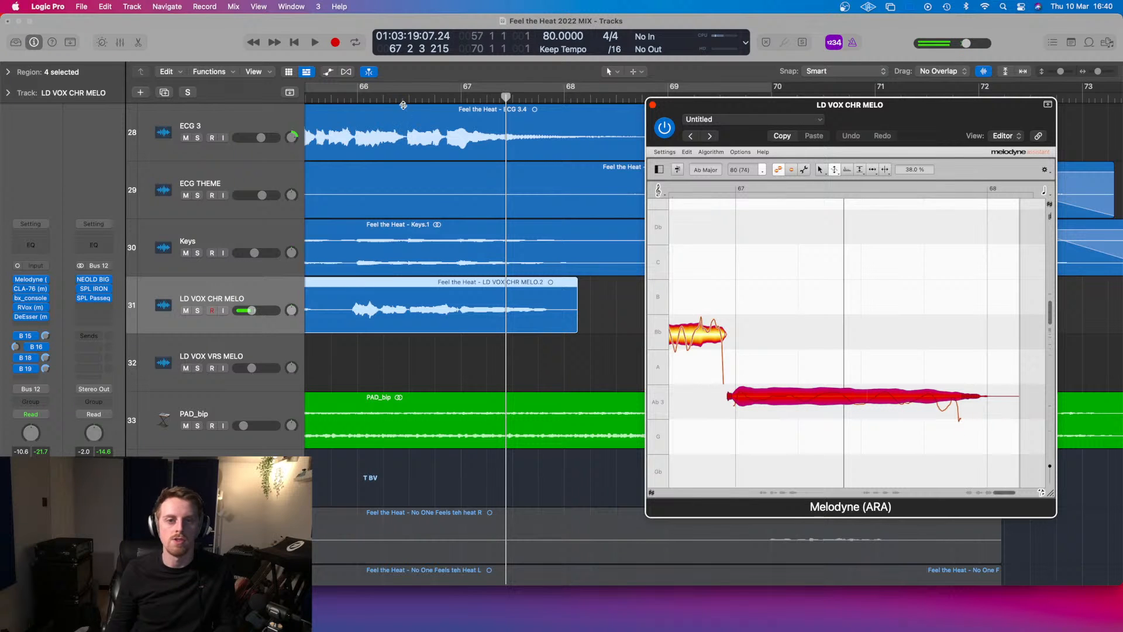
- Play the vocal phrase from just before bar 66 to judge the edited Ab 3 note
left_click(346, 97)
key("space")
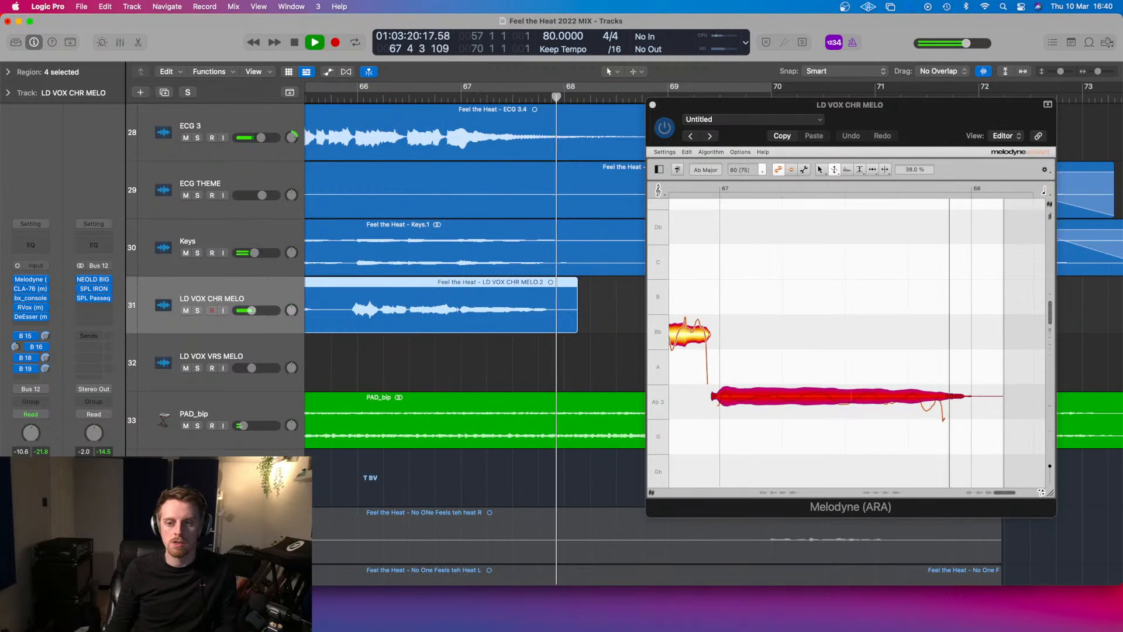
key("space")
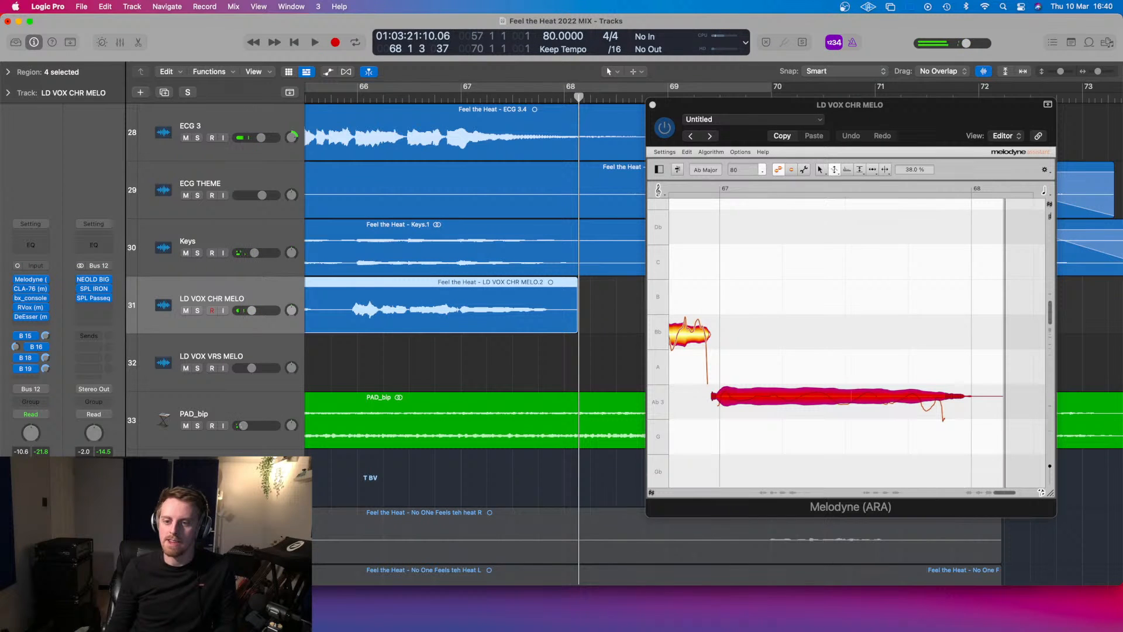
- Flatten the Ab 3 note to 1% pitch modulation and play it back from the middle of bar 66
left_click(774, 404)
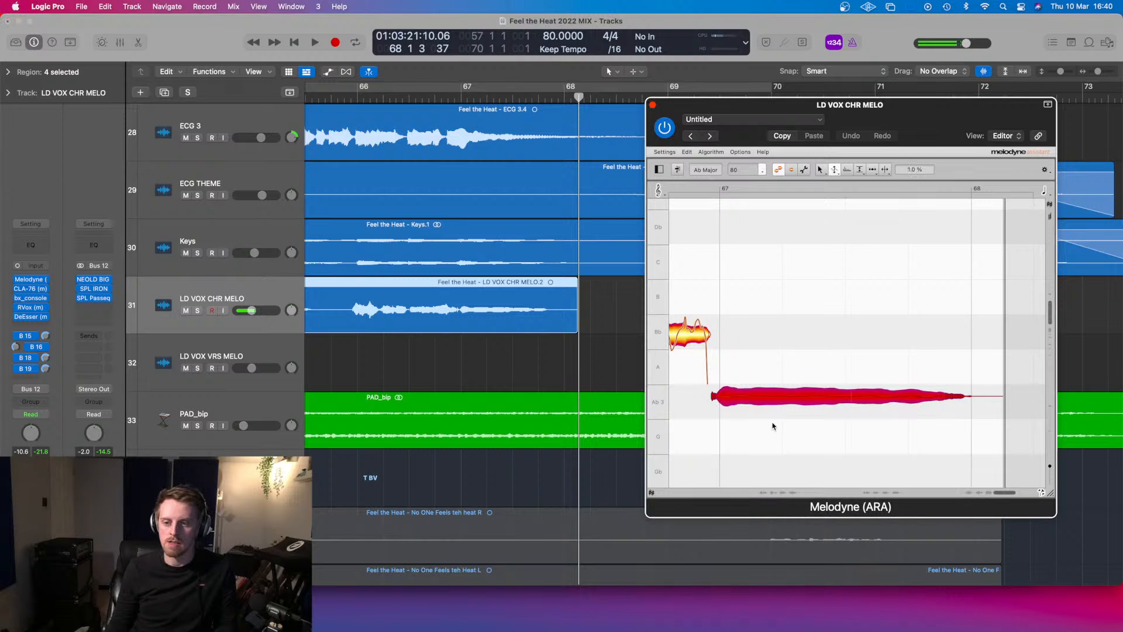
left_click(409, 95)
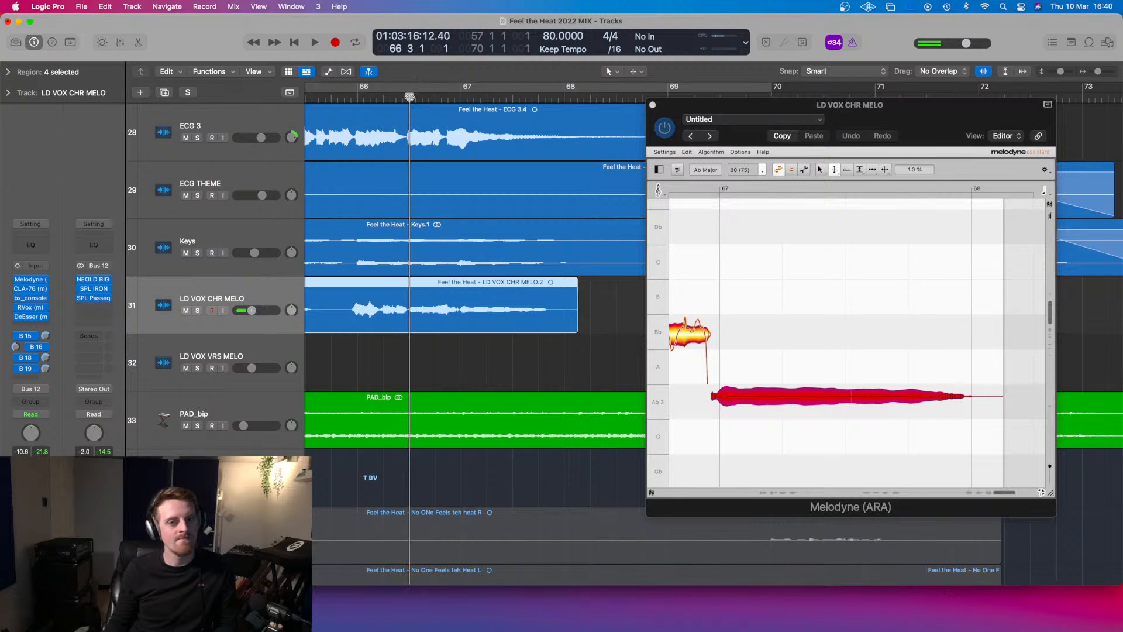
key("space")
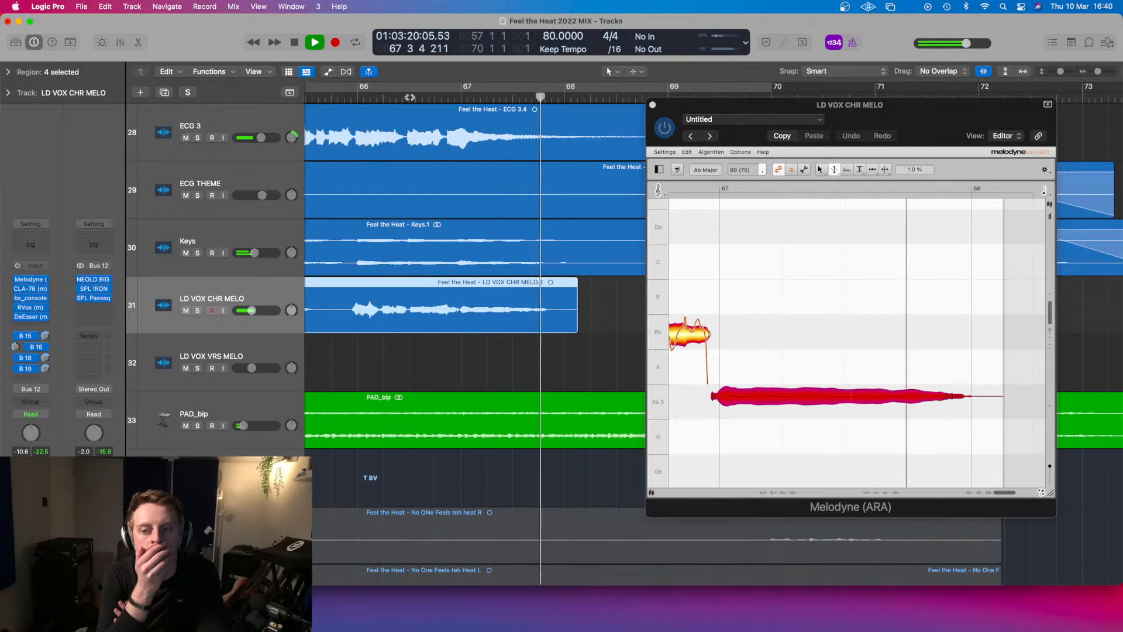
key("space")
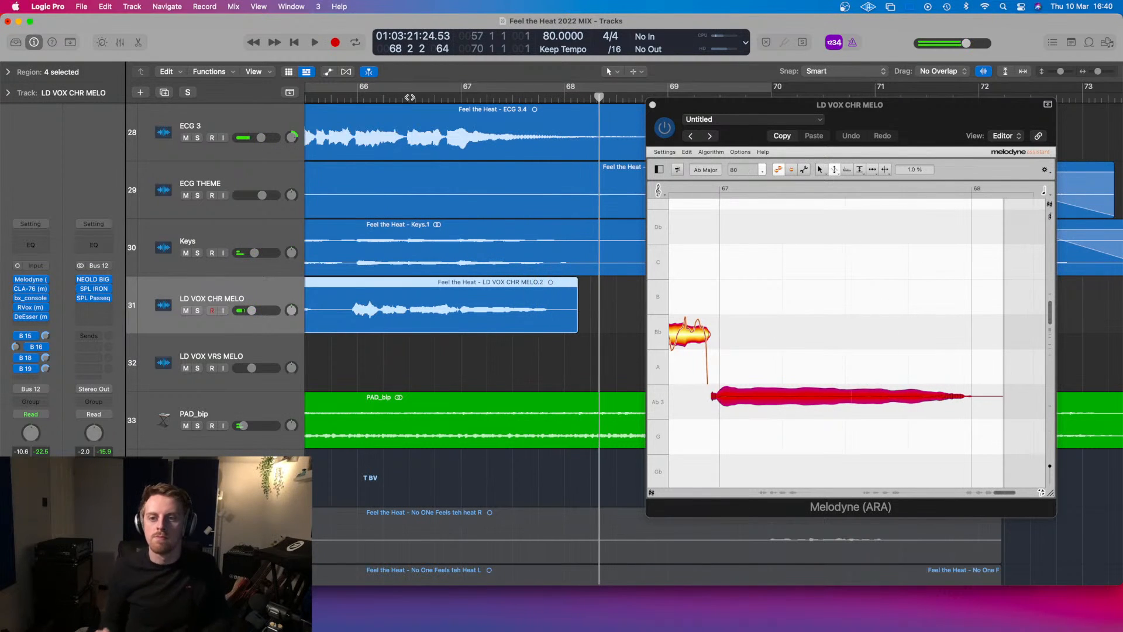
- Set the Ab 3 note's pitch drift to 53% and play it back from just before bar 67
left_click_drag(835, 171, 835, 196)
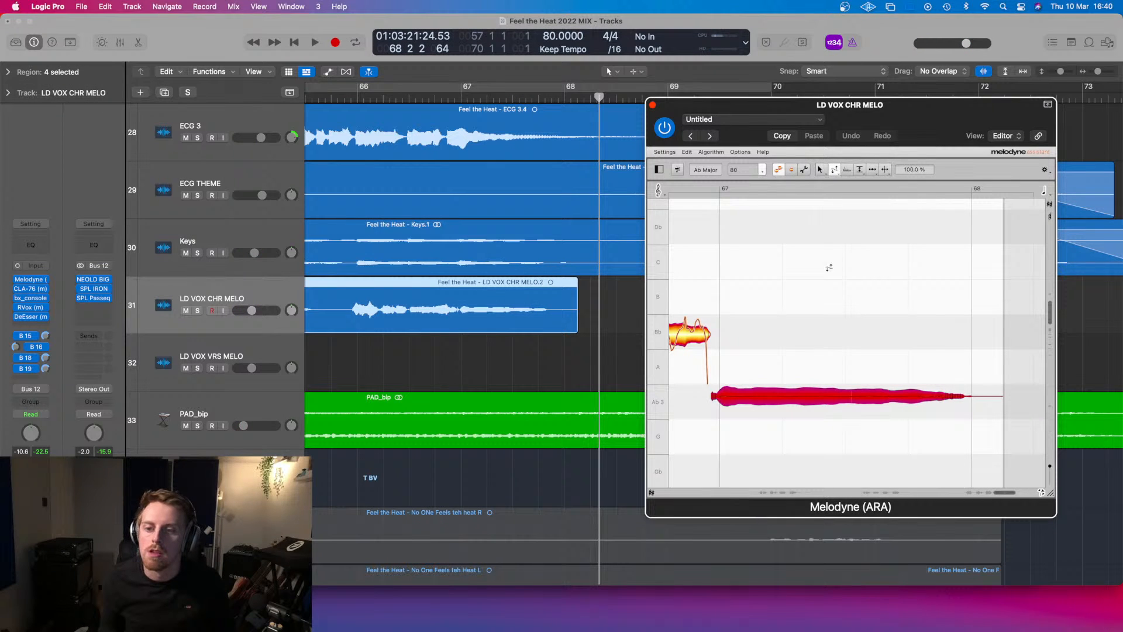
left_click_drag(797, 397, 797, 401)
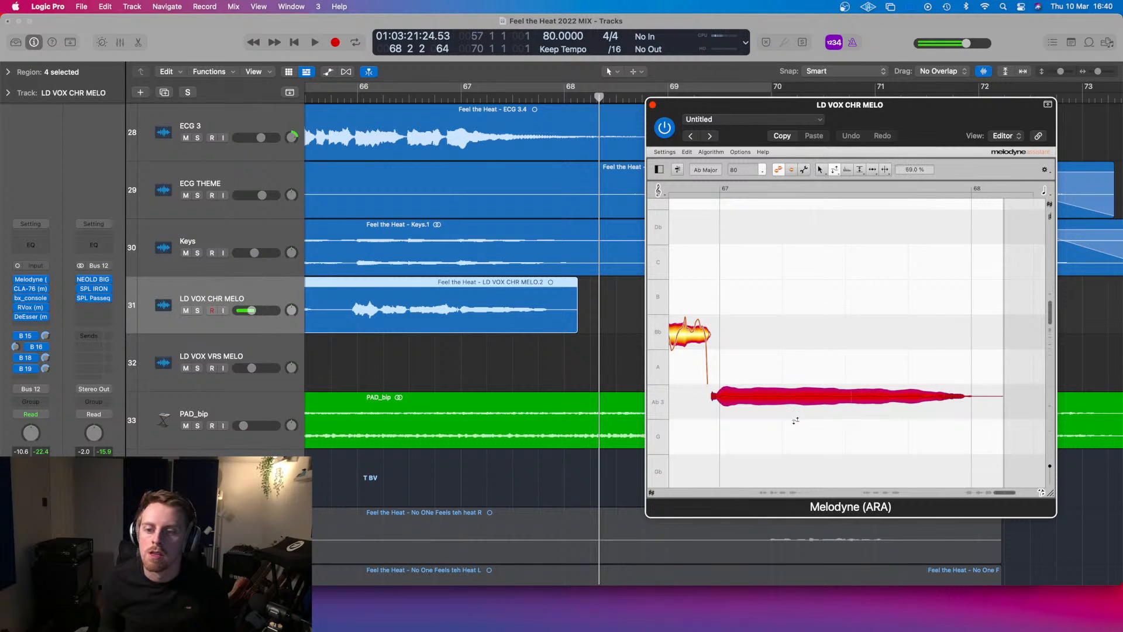
left_click(447, 104)
key("space")
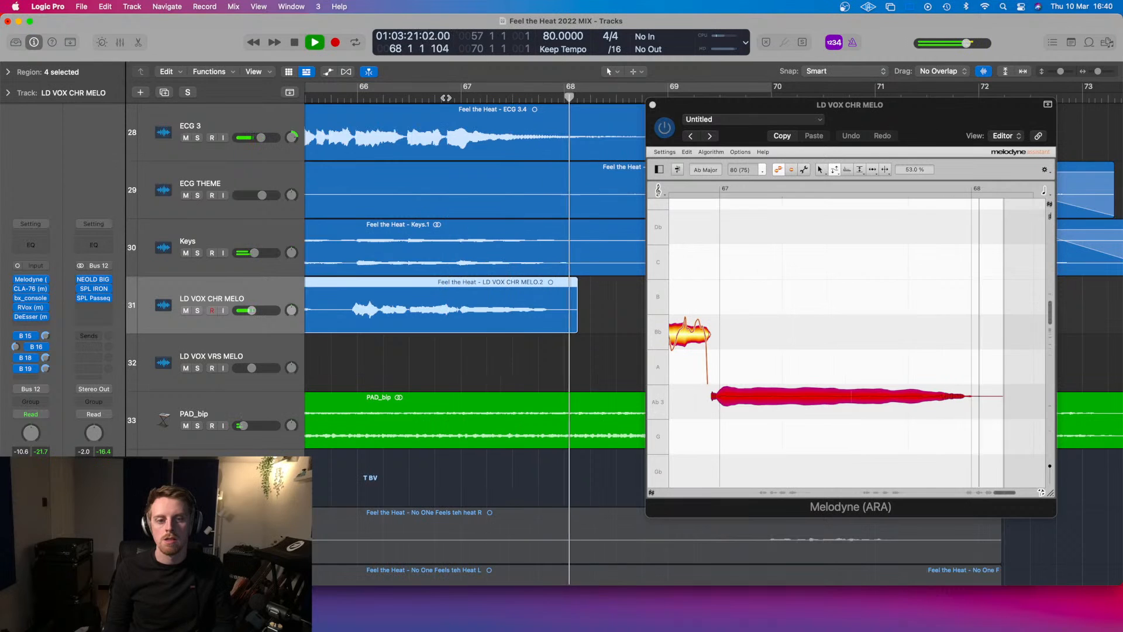
key("space")
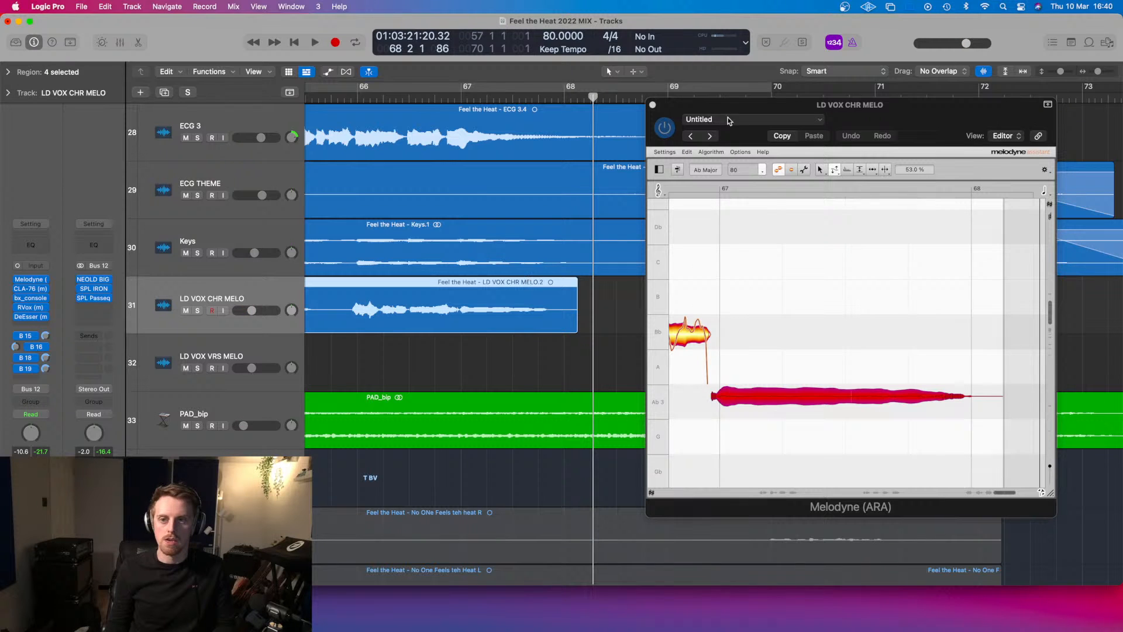
- Undo the recent pitch drift and pitch modulation edits on the Ab 3 note
left_click(696, 145)
left_click(687, 152)
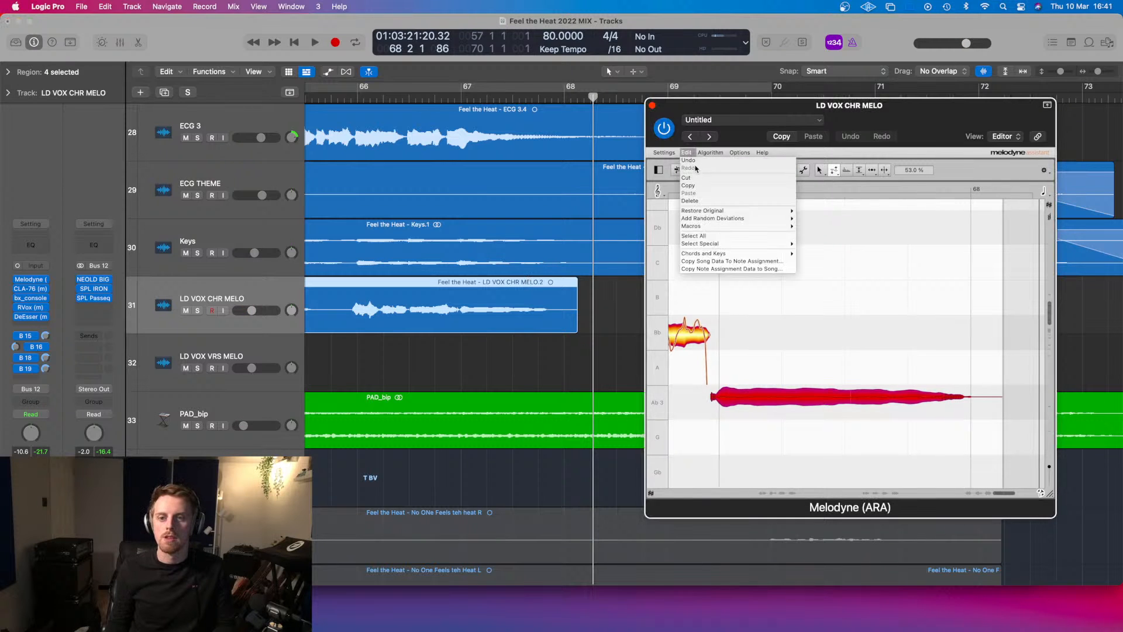
left_click(694, 164)
left_click(686, 153)
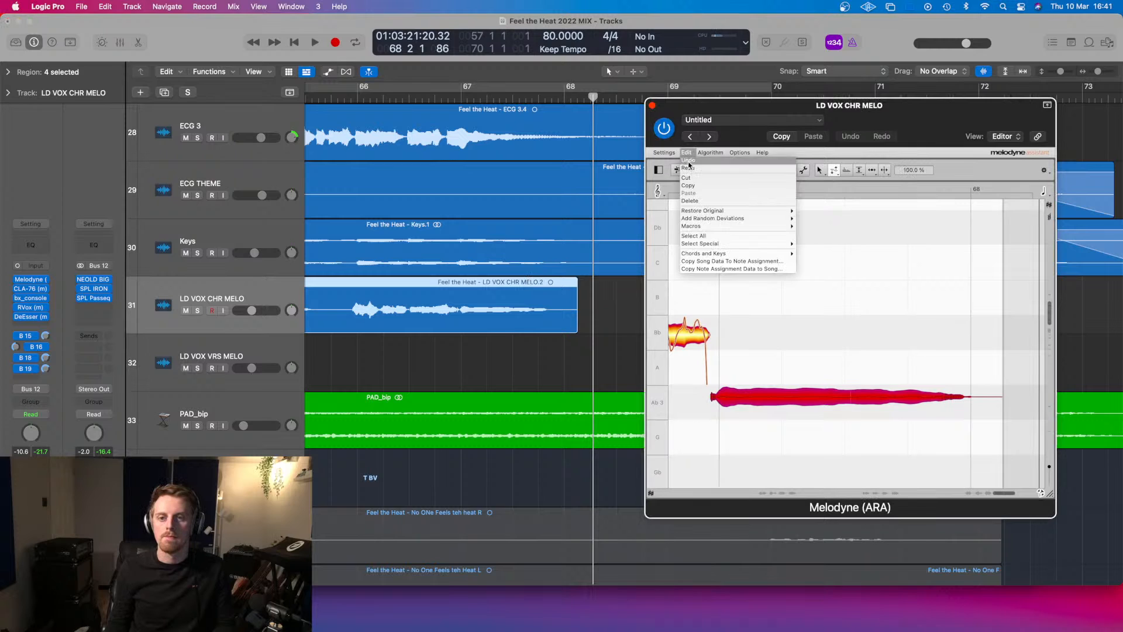
left_click(688, 161)
left_click(687, 153)
left_click(686, 153)
left_click(686, 154)
left_click(537, 369)
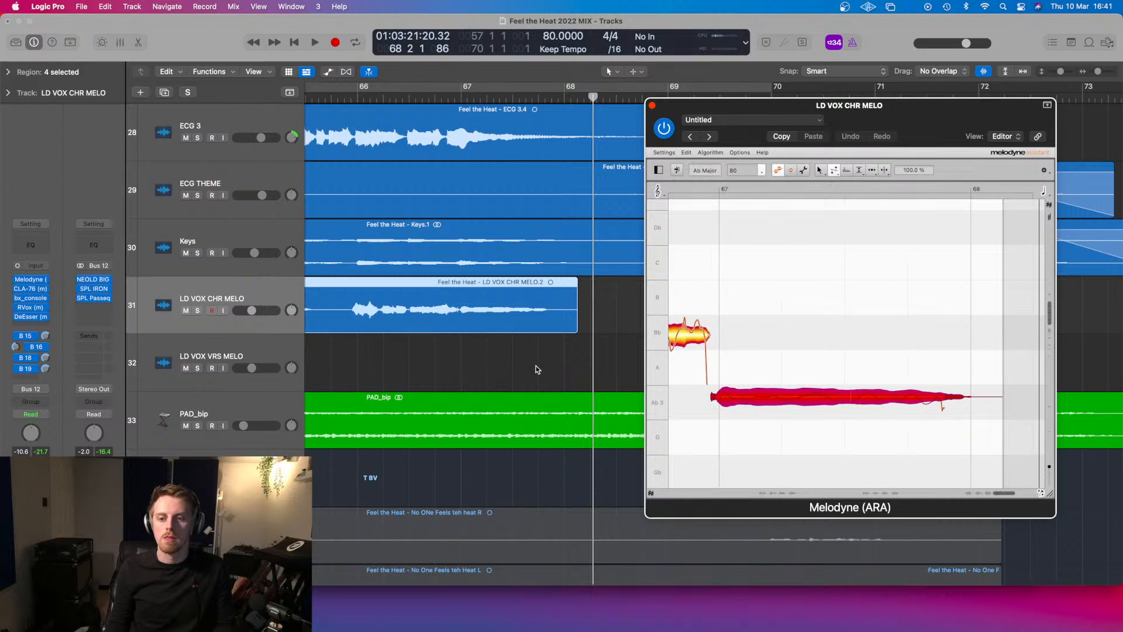
- Set the pitch drift of the Ab 3 note at bar 67 to 166%
left_click_drag(789, 404, 785, 382)
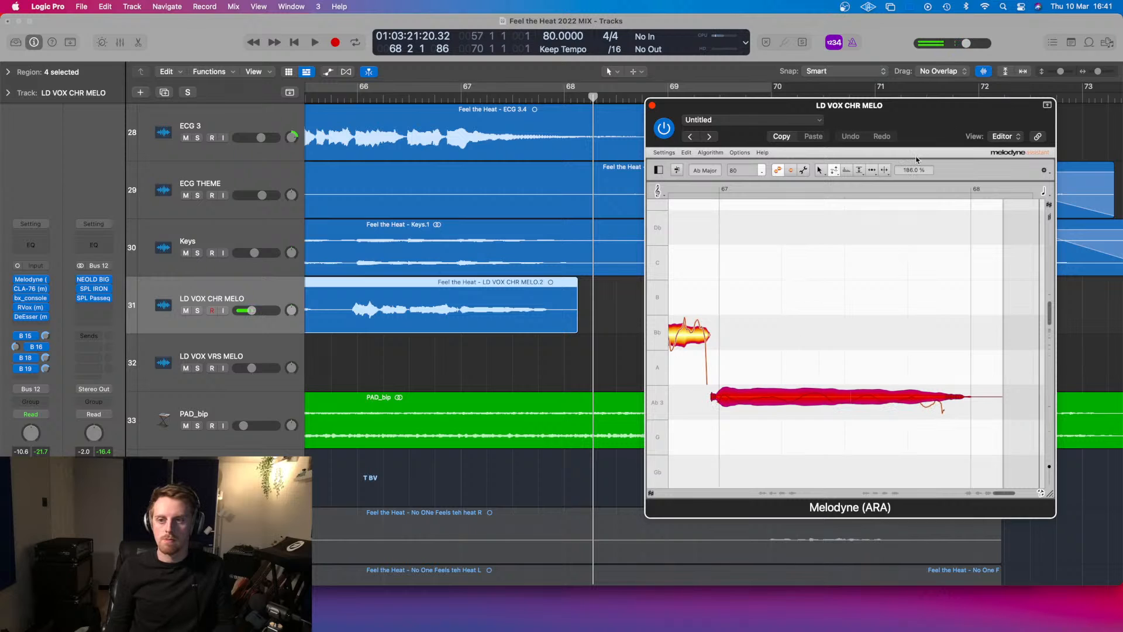
- Reset the Ab 3 note's pitch drift to 100% and set its pitch modulation to 60%
left_click(916, 174, "alt")
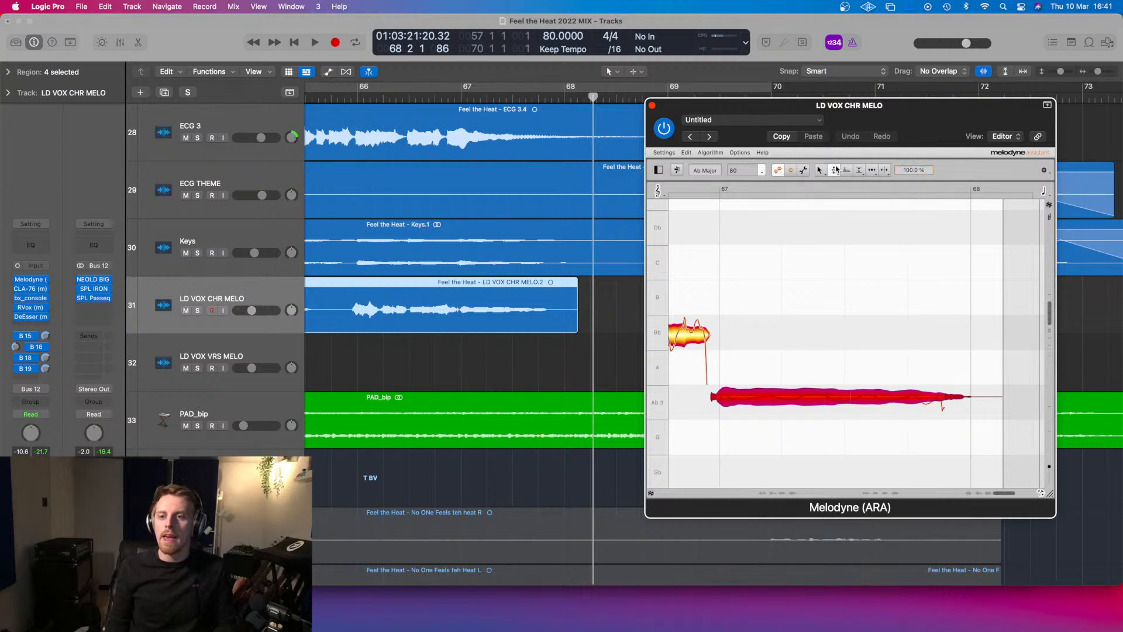
left_click(834, 170)
left_click_drag(792, 400, 789, 371)
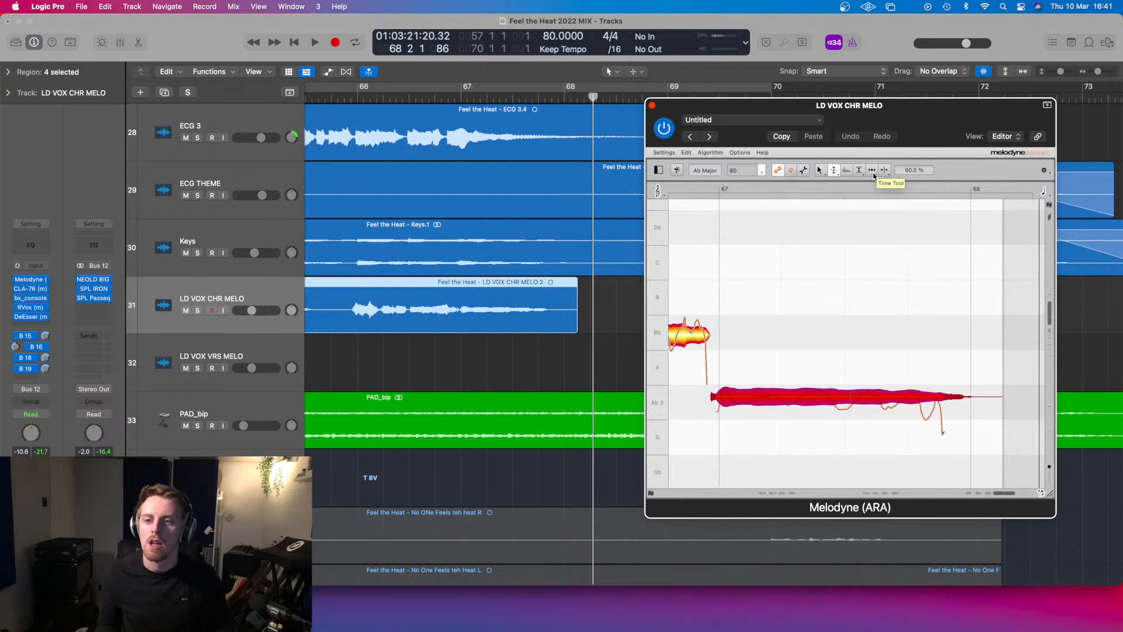
- Try shifting the Ab 3 note later with the Time tool so it starts on bar 67, and move it back slightly ahead
left_click_drag(874, 176, 874, 185)
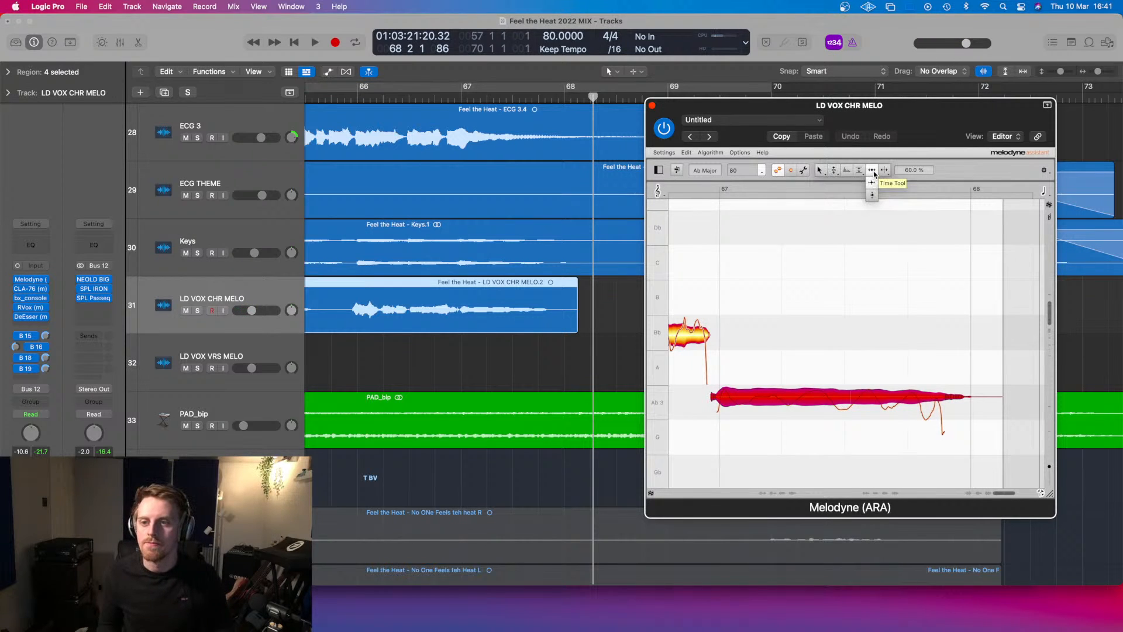
left_click(872, 169)
left_click_drag(945, 399, 956, 401)
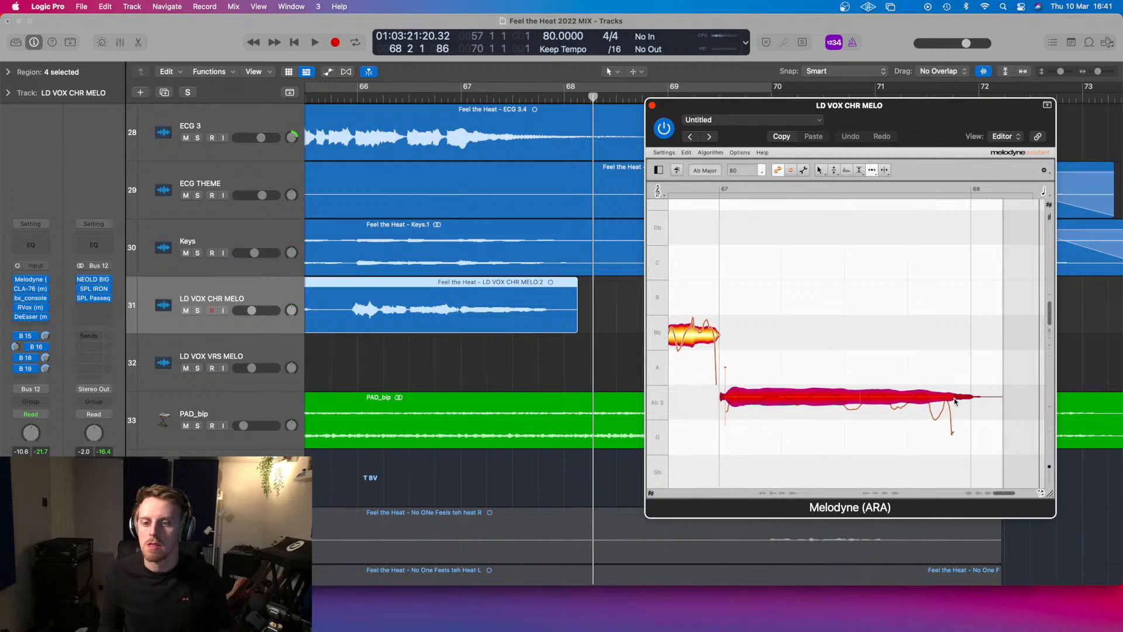
scroll(848, 365, "left", 3)
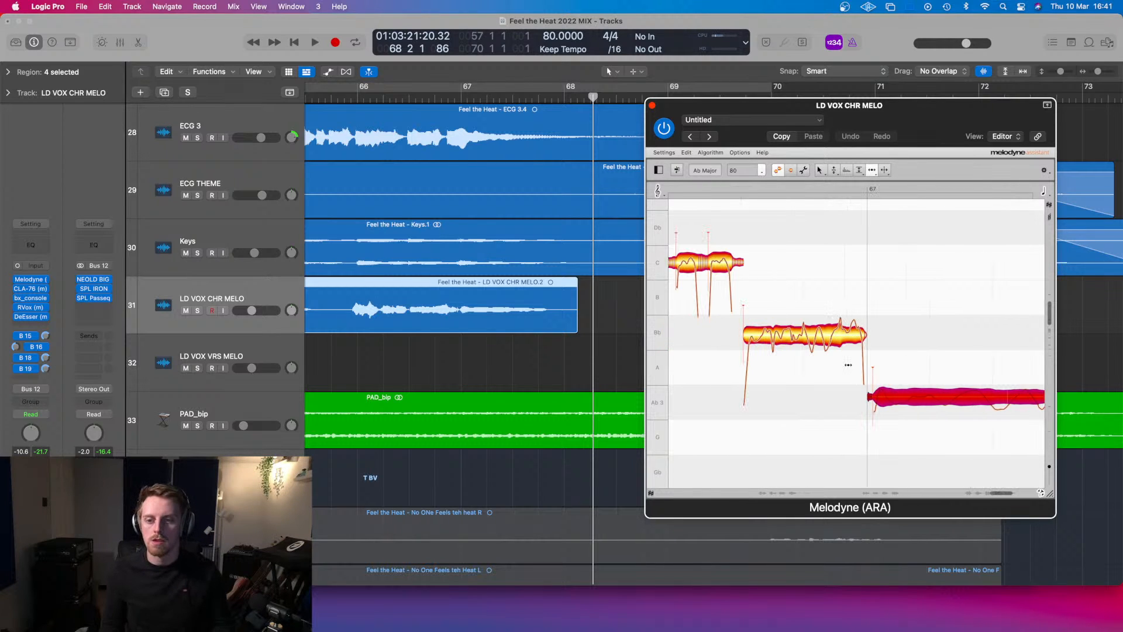
scroll(848, 365, "right", 5)
scroll(745, 414, "left", 3)
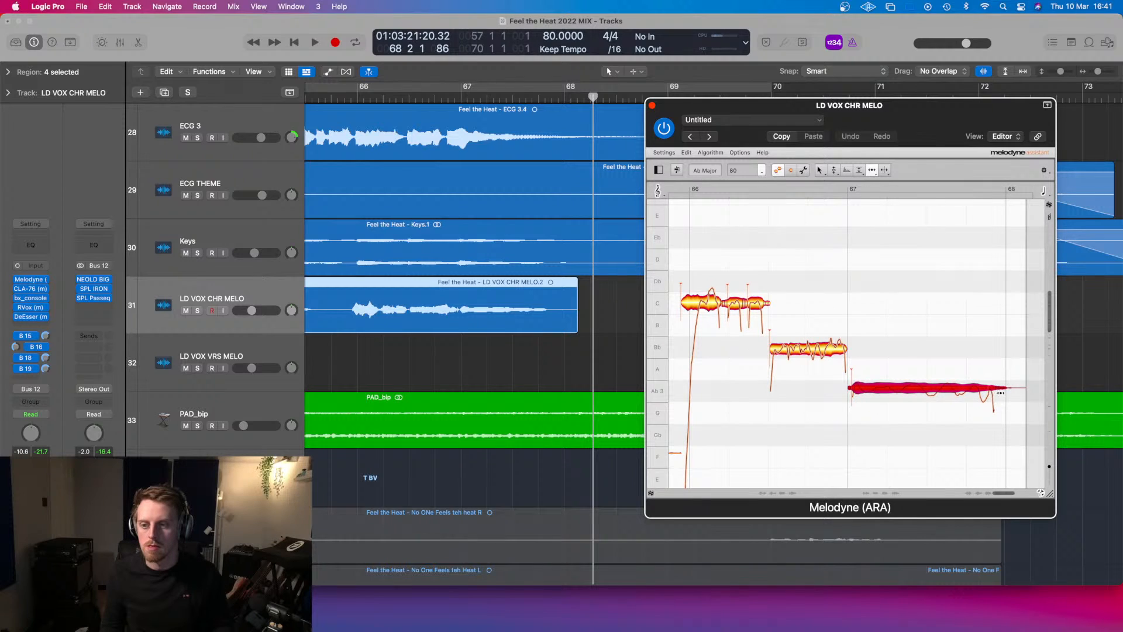
mouse_move(1020, 389)
left_mouse_down()
mouse_move(1003, 388)
mouse_move(1016, 387)
left_mouse_up()
left_click(872, 171)
left_click(872, 185)
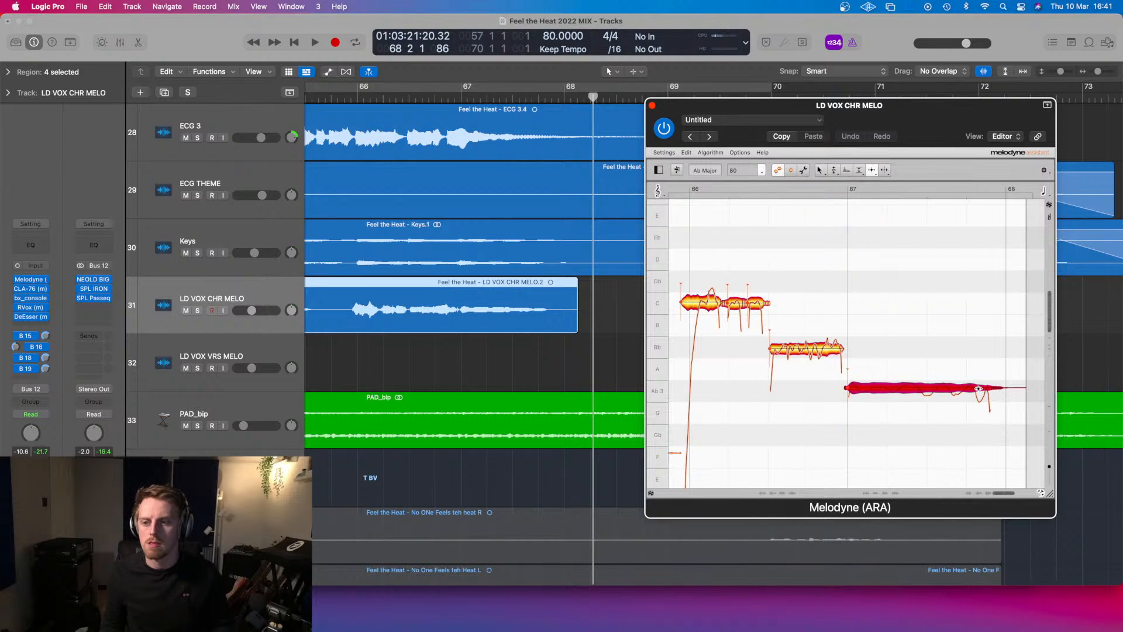
left_click(871, 170)
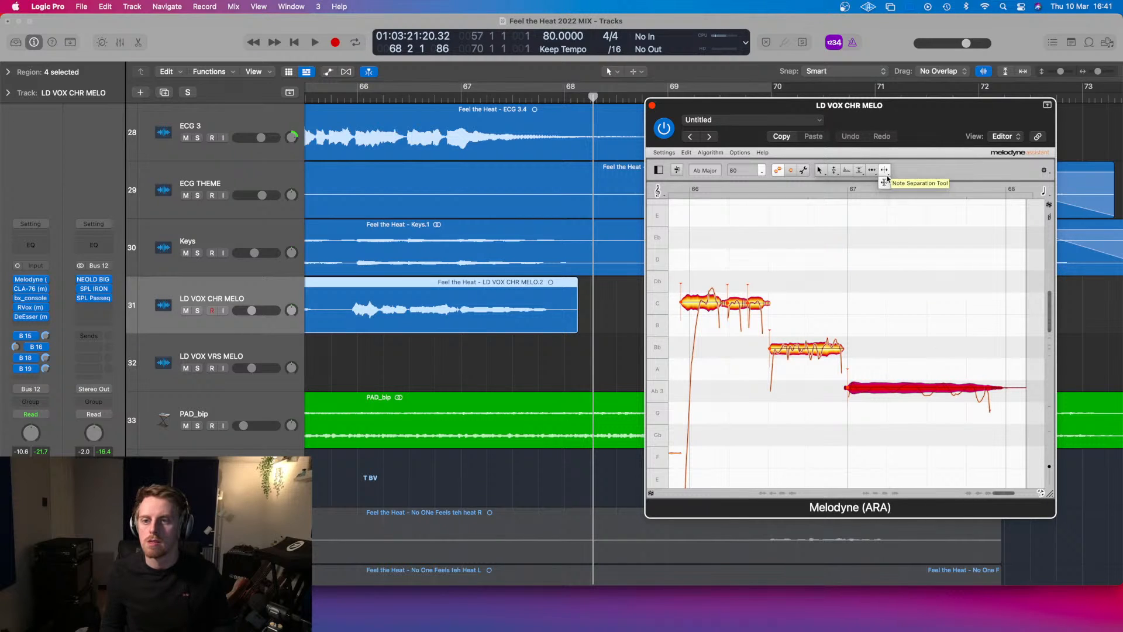
left_click(872, 171)
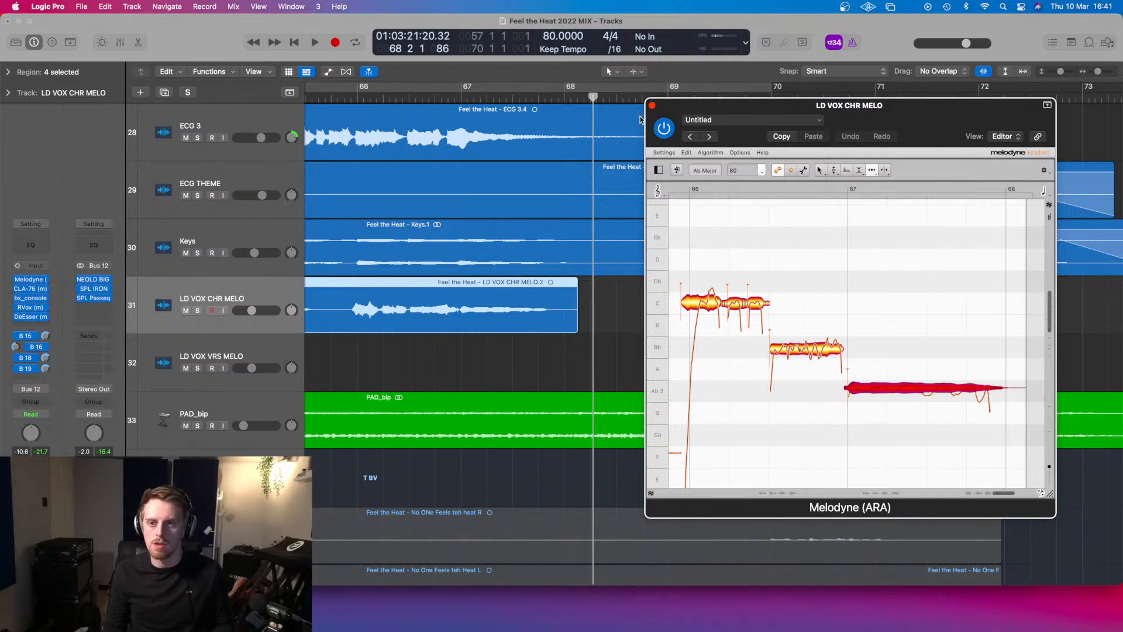
- Shorten the Ab 3 note to end about three quarters through bar 67 and play it back from just before bars 66 and 67
left_click(818, 170)
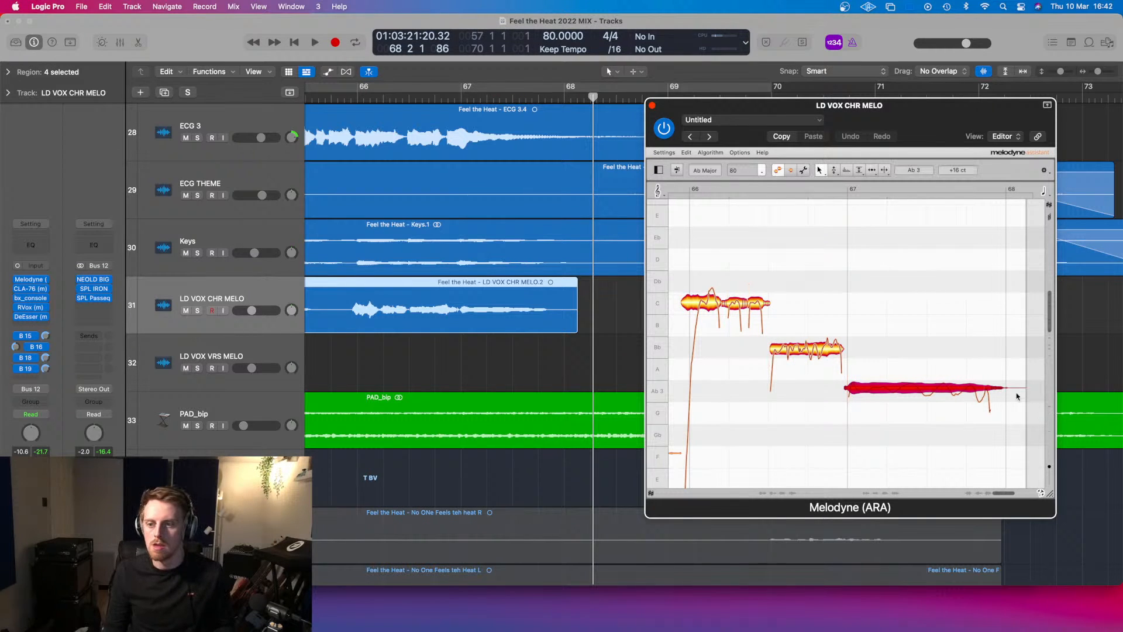
left_click_drag(1023, 387, 957, 388)
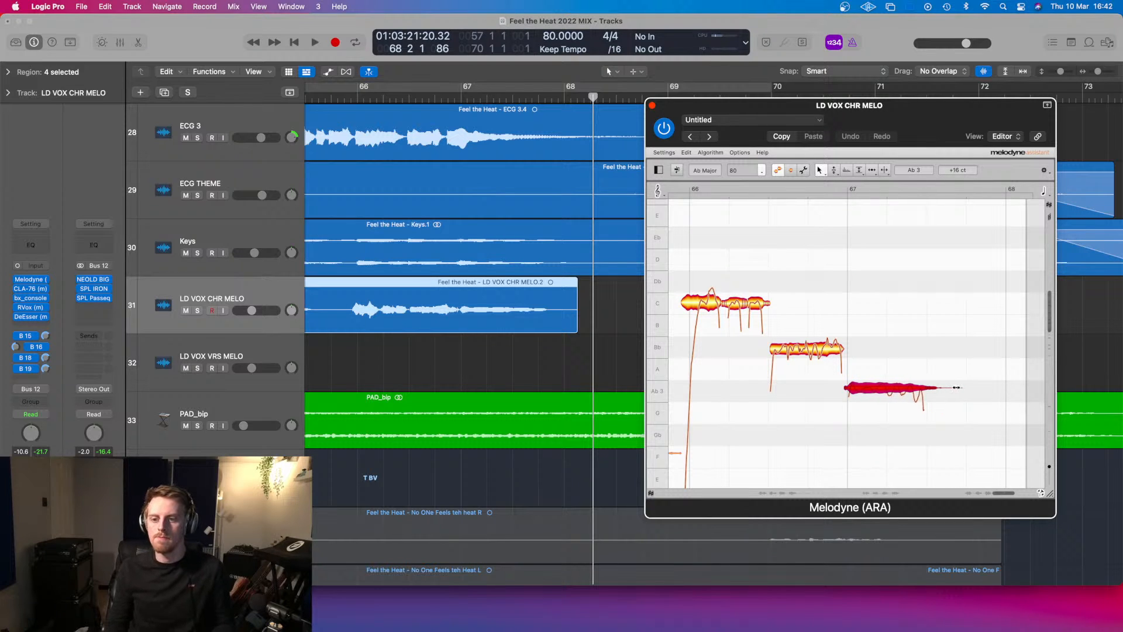
left_click(687, 190)
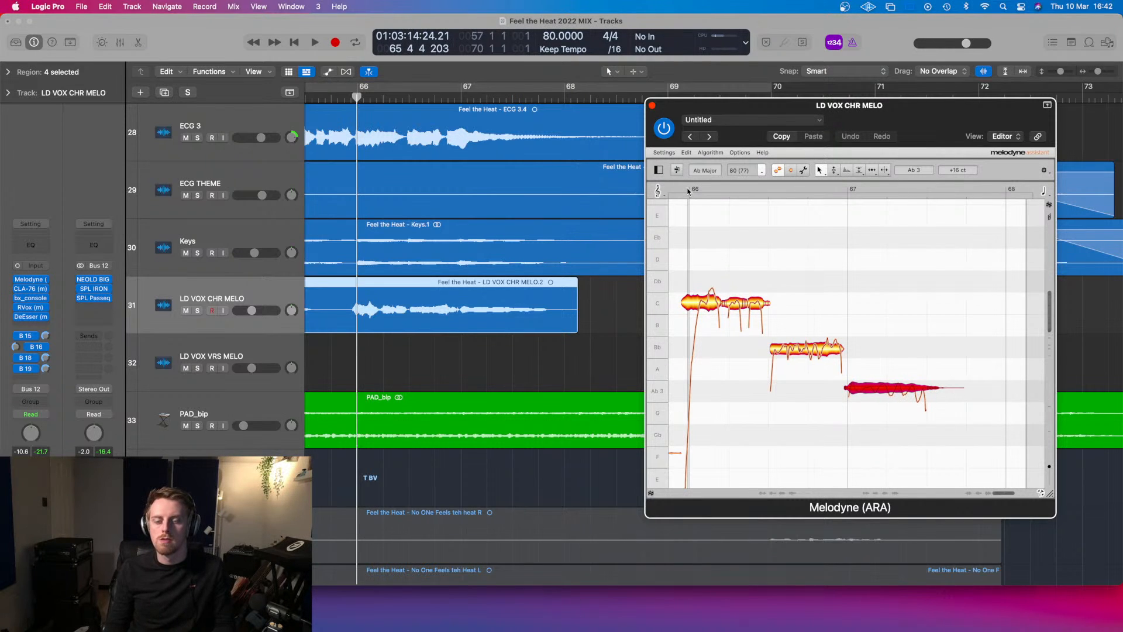
key("space")
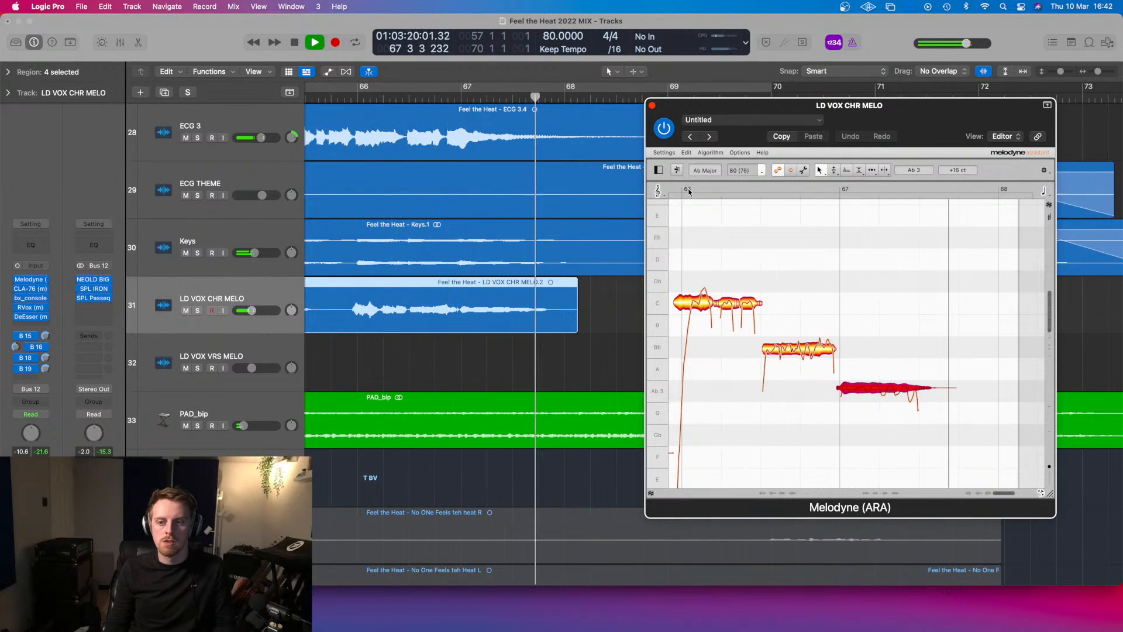
key("space")
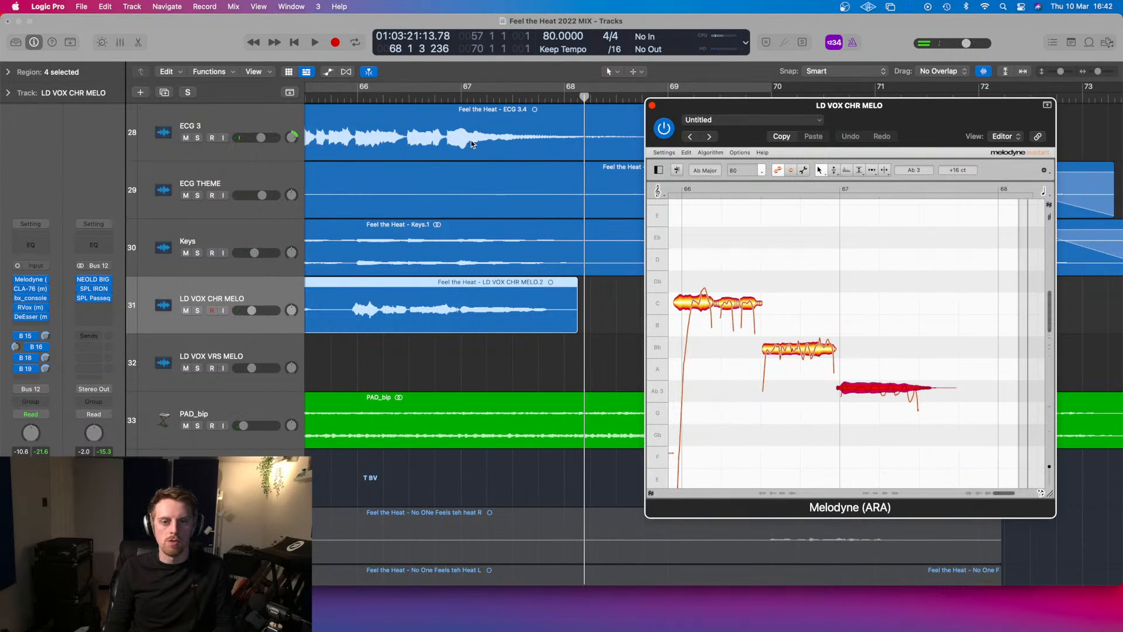
left_click(456, 95)
key("space")
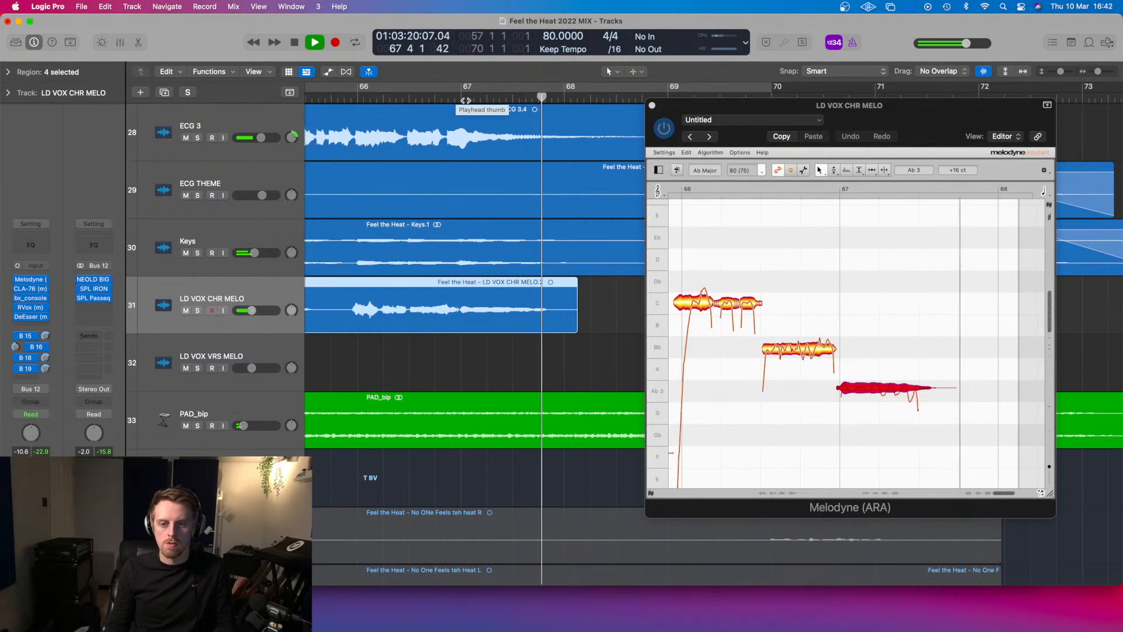
key("space")
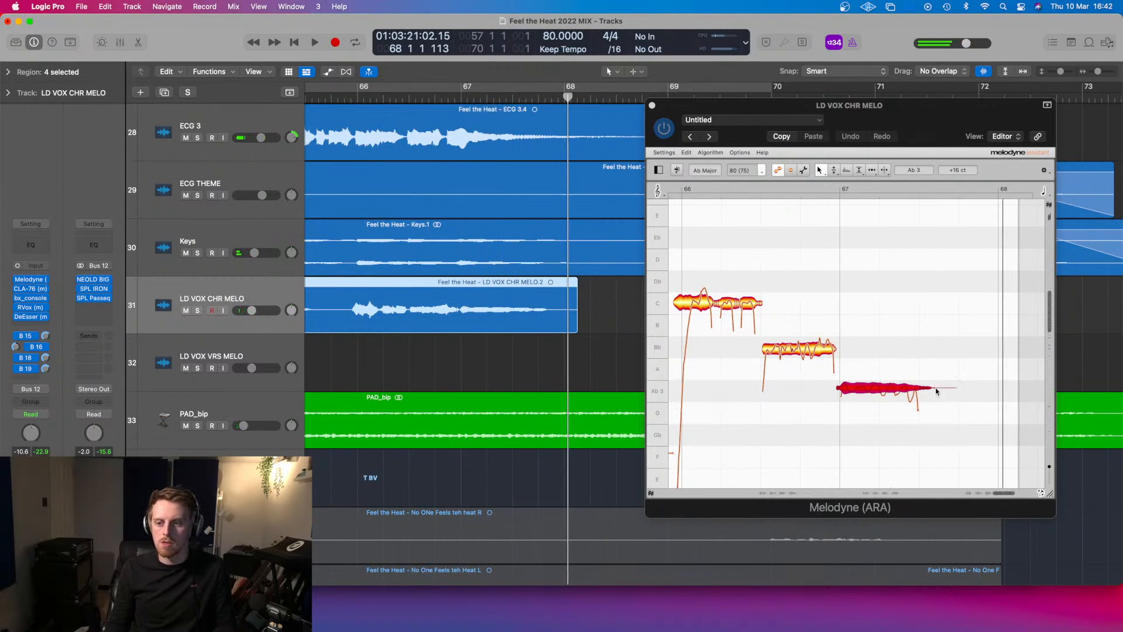
- Lengthen the end of the Ab 3 note slightly within bar 67 and play it back from just before bar 66
left_click_drag(954, 388, 964, 392)
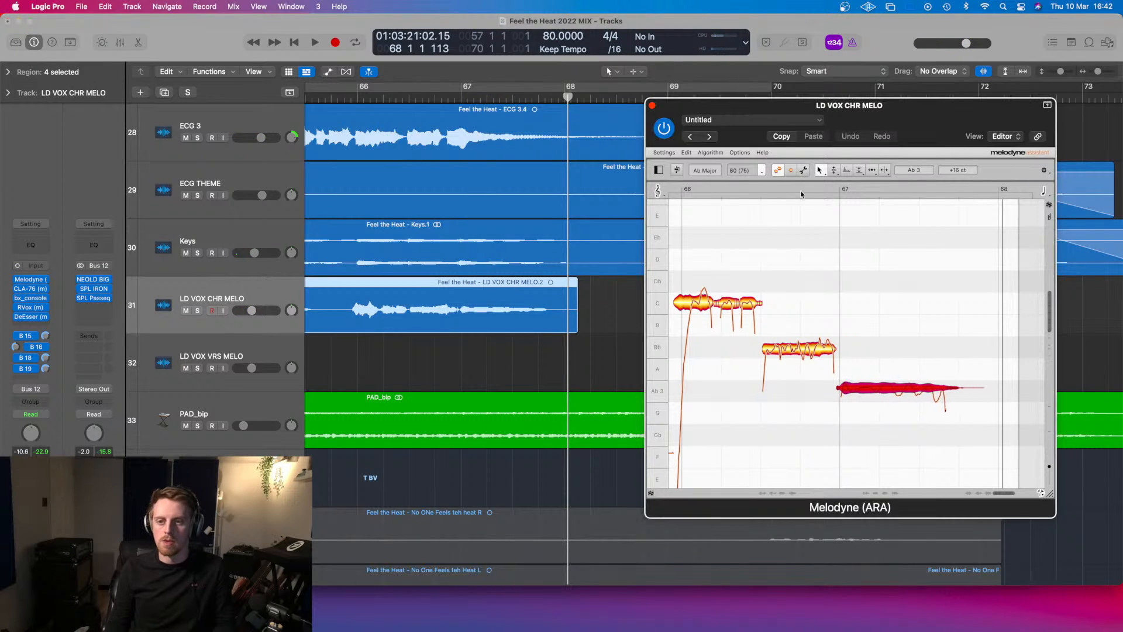
left_click(676, 189)
key("space")
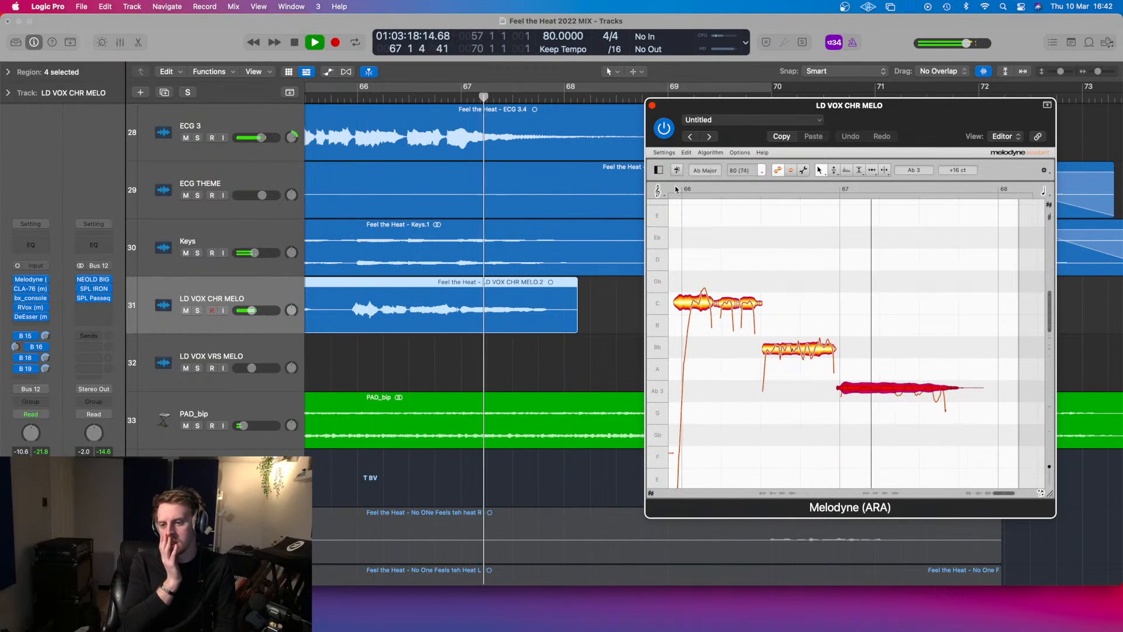
key("space")
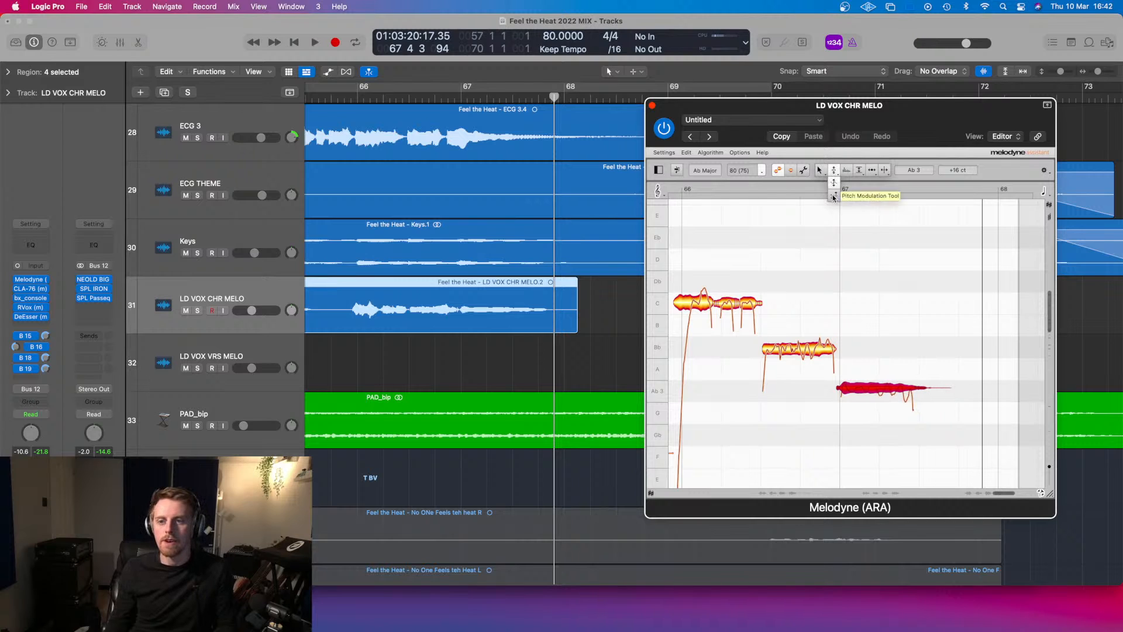
- Set the Ab 3 note's pitch modulation to 18% and play it back from the middle of bar 66
left_click(834, 171)
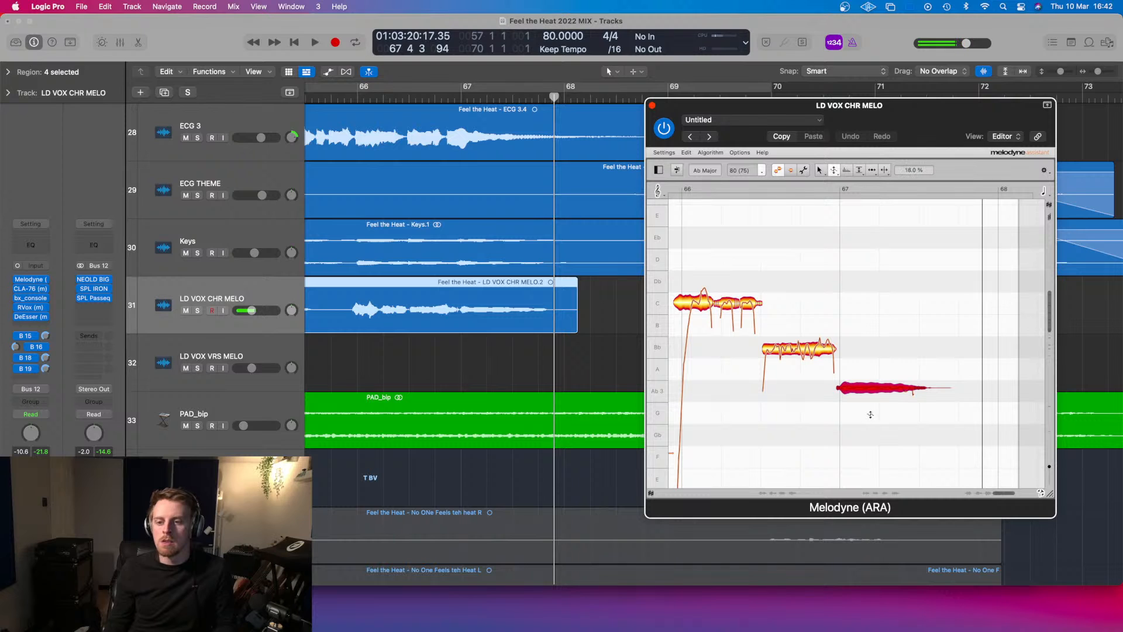
left_click(753, 191)
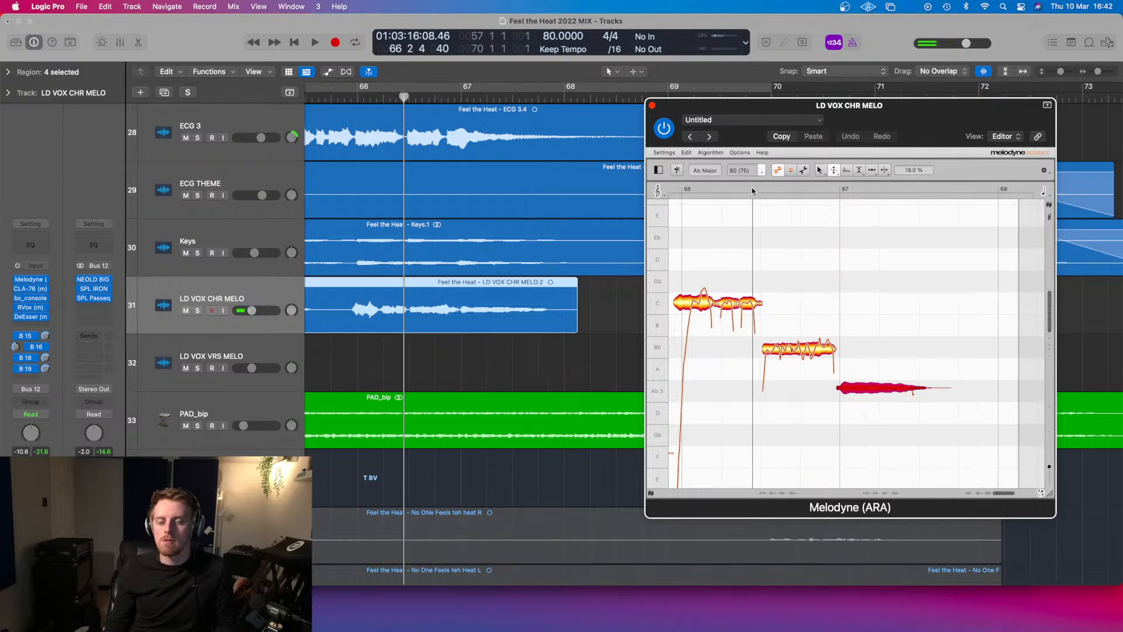
key("space")
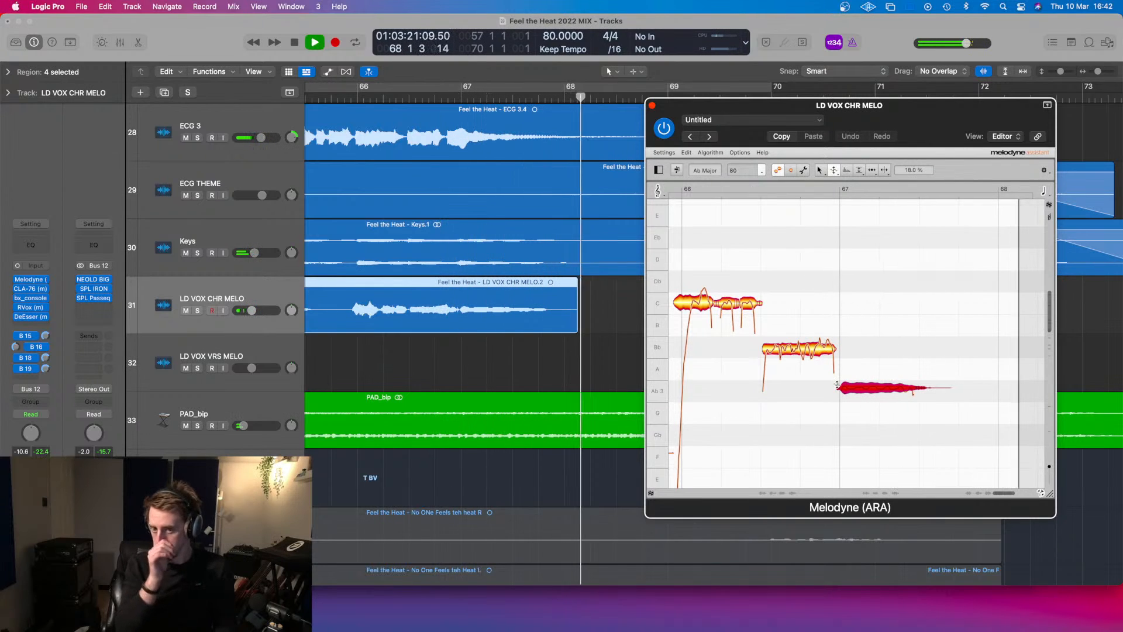
scroll(943, 417, "right", 3)
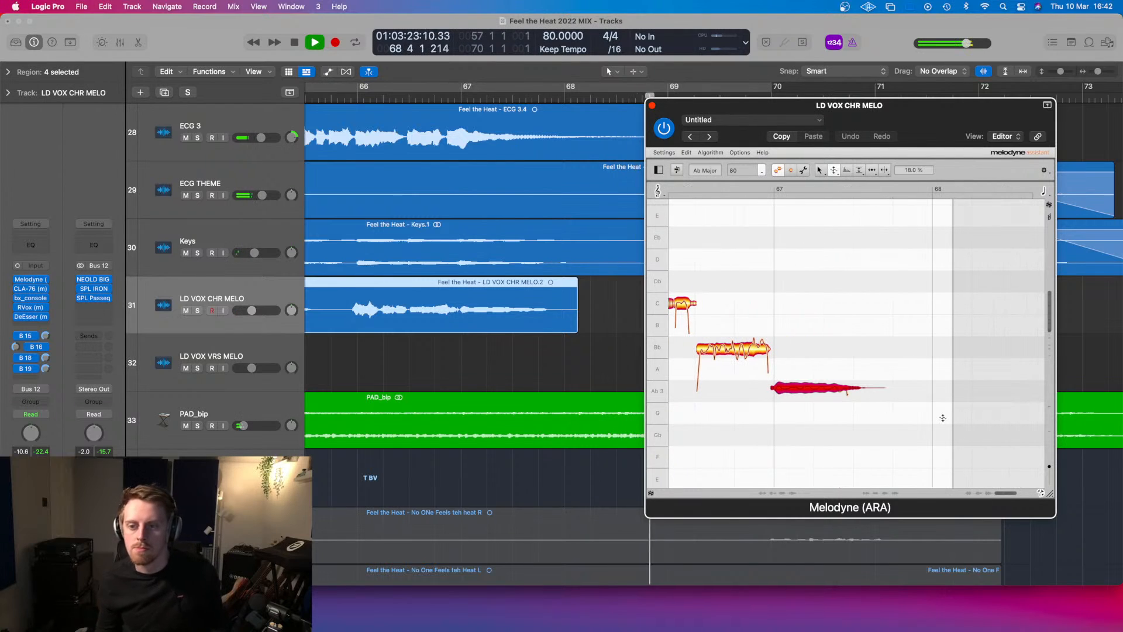
scroll(907, 380, "left", 5)
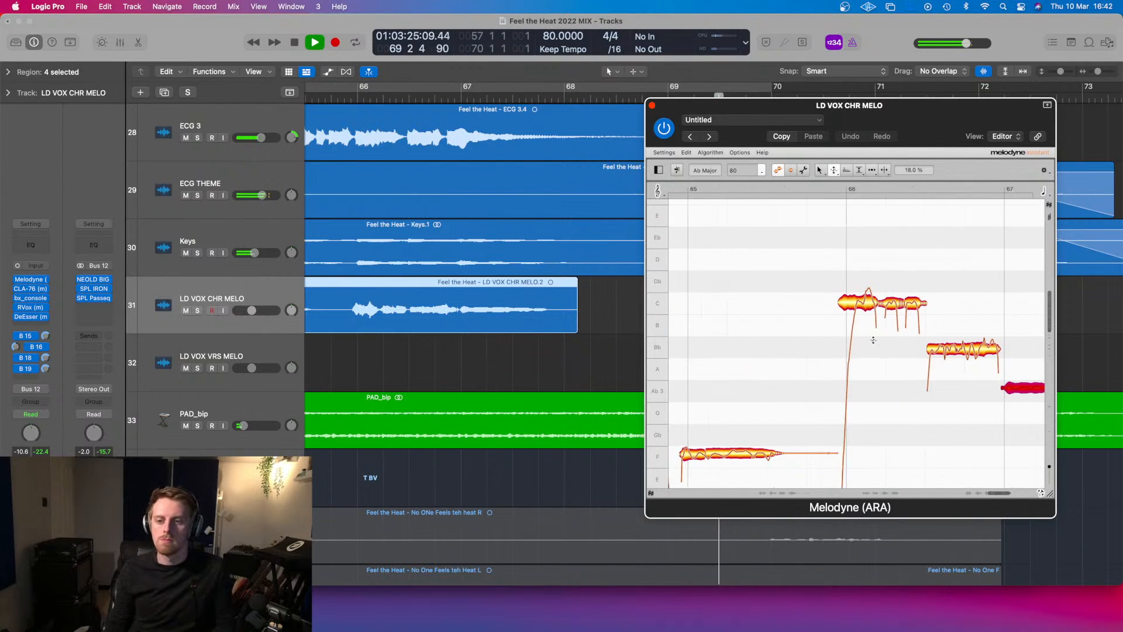
scroll(1036, 340, "right", 2)
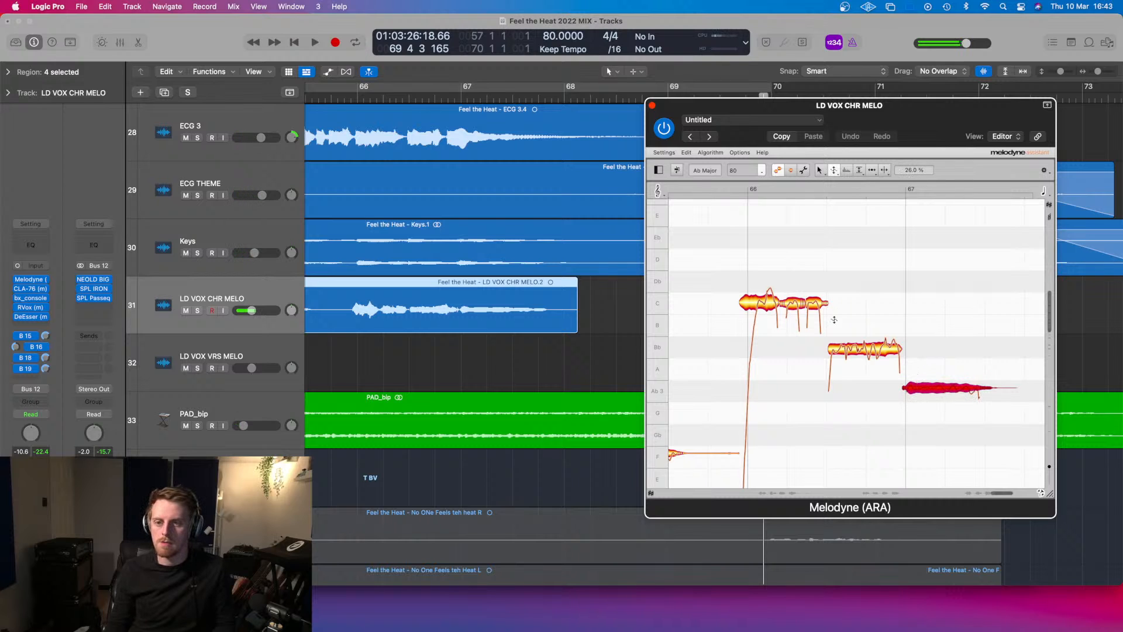
- Play the vocal phrase with the edited Ab 3 note from the start of bar 66
left_click(750, 186)
key("space")
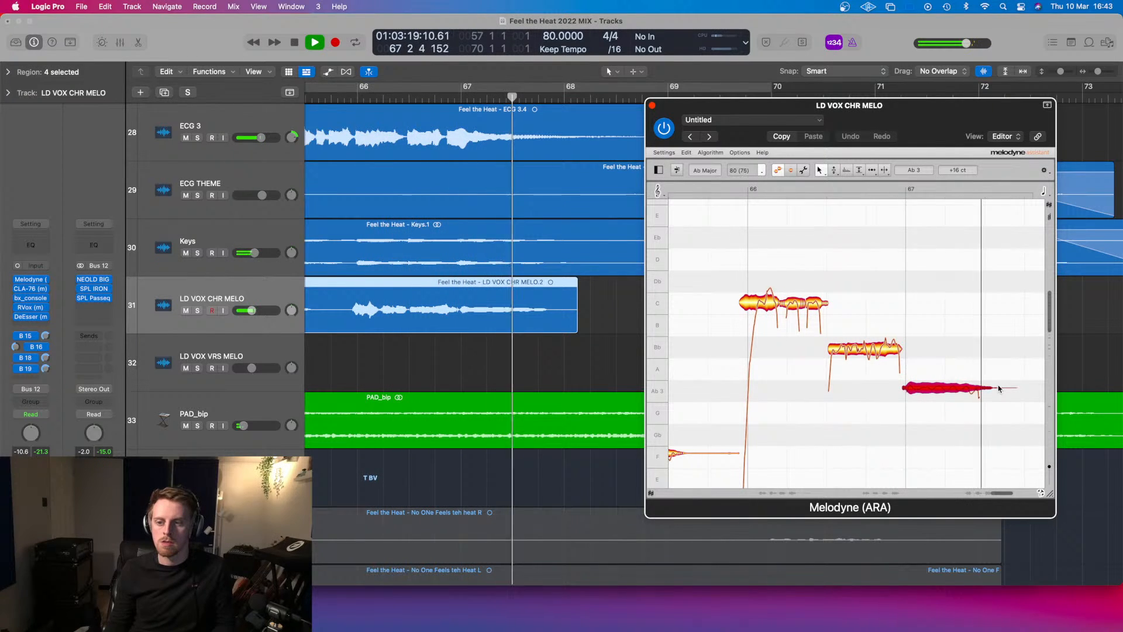
key("space")
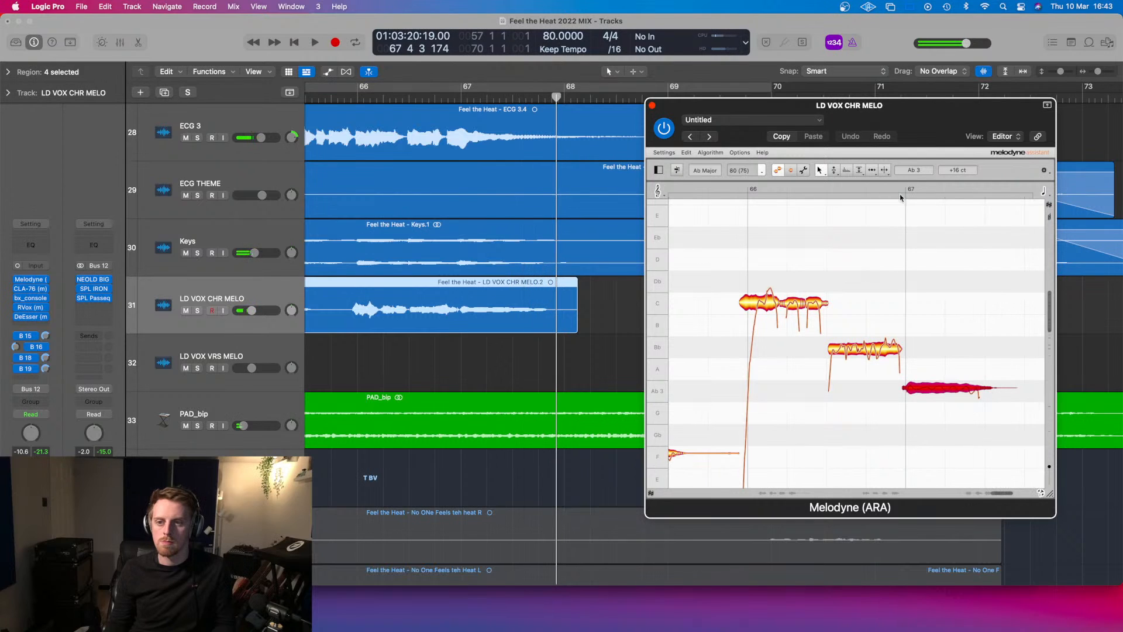
- Flatten the Ab 3 note to 0% pitch modulation and play it back from just before bar 66
left_click(834, 170)
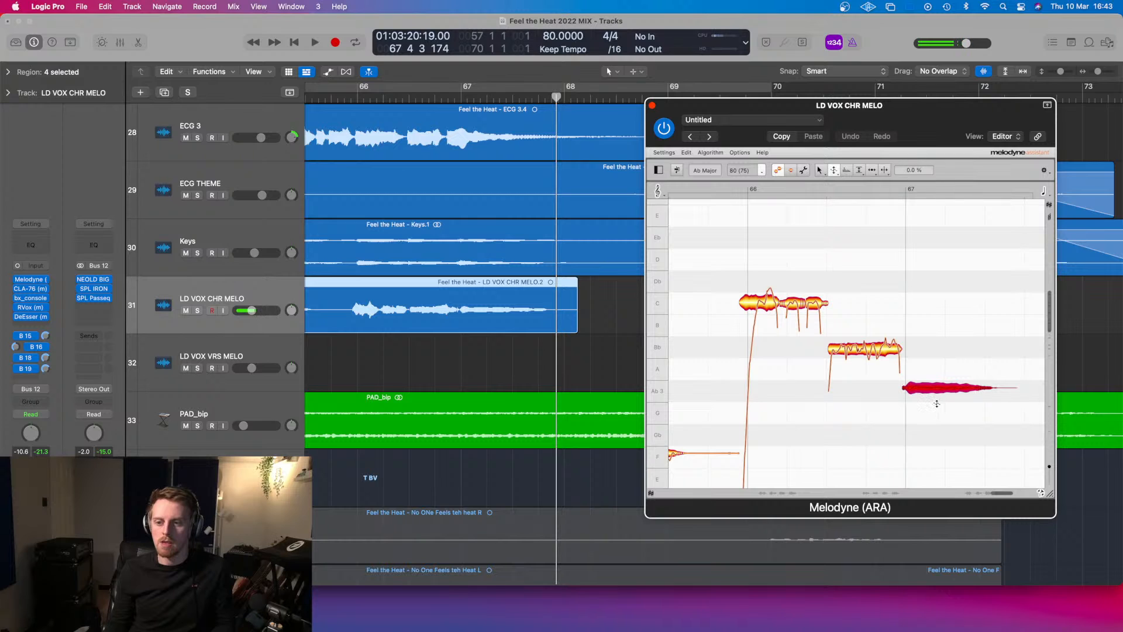
left_click(737, 189)
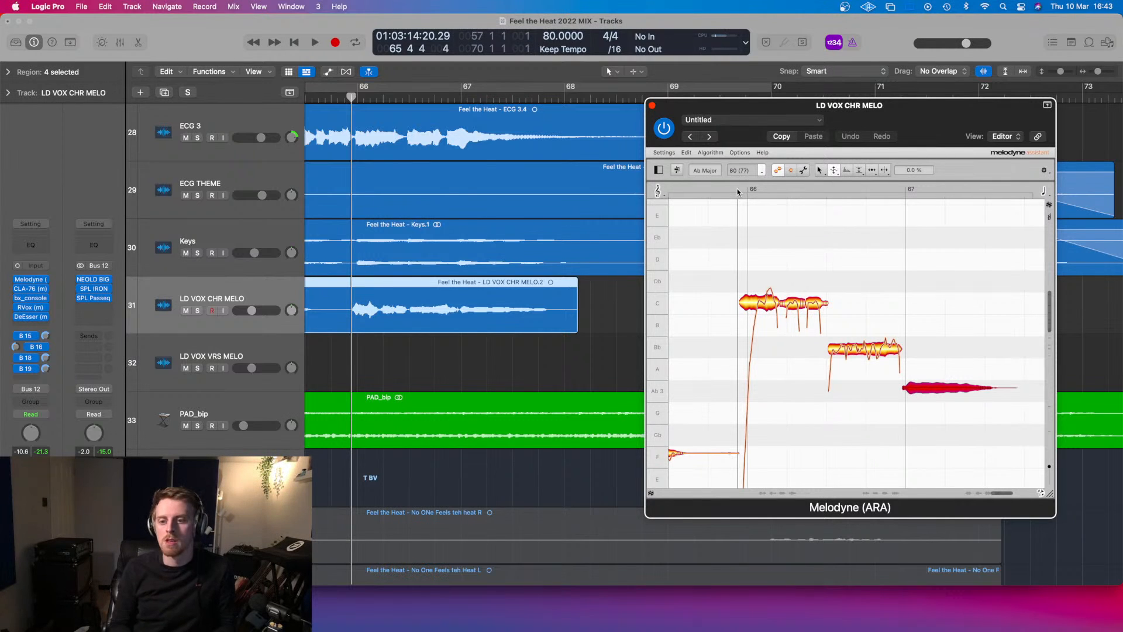
key("space")
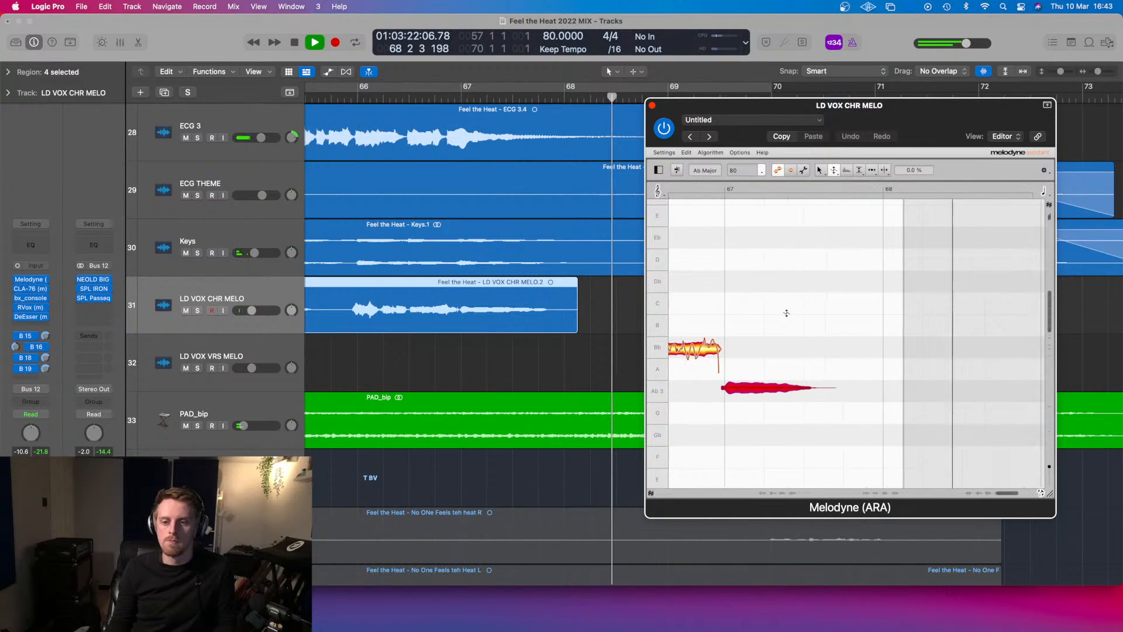
key("space")
- Close the Melodyne editor, clear the region selection and place the arrangement playhead at bar 4
left_click(653, 106)
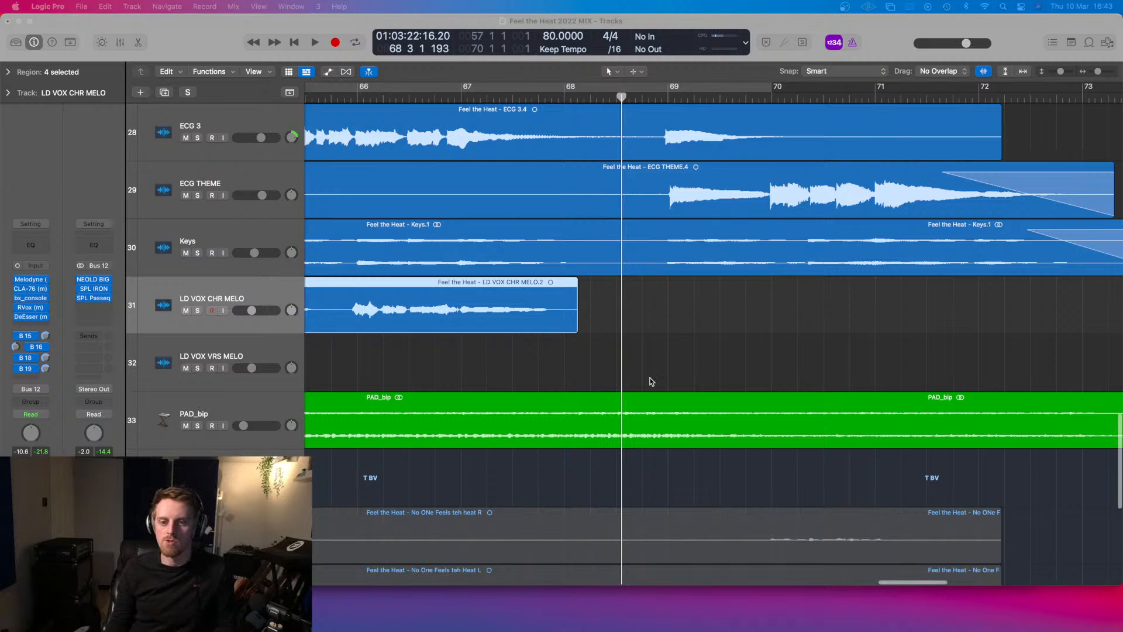
left_click(682, 342)
scroll(682, 342, "down", 6)
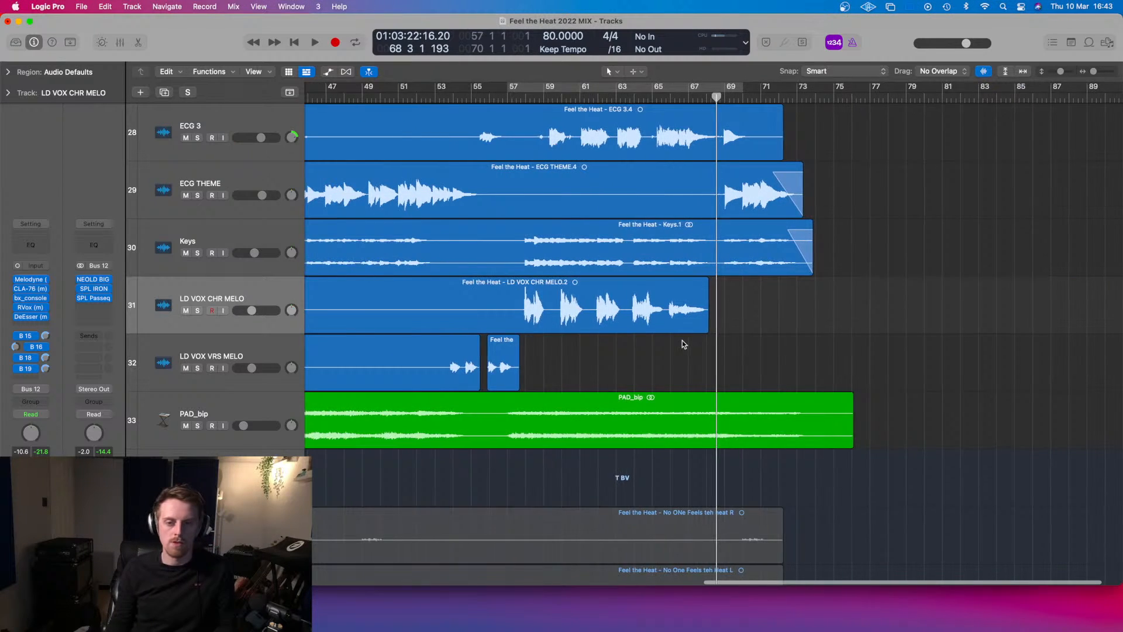
scroll(682, 342, "left", 15)
scroll(676, 342, "up", 4)
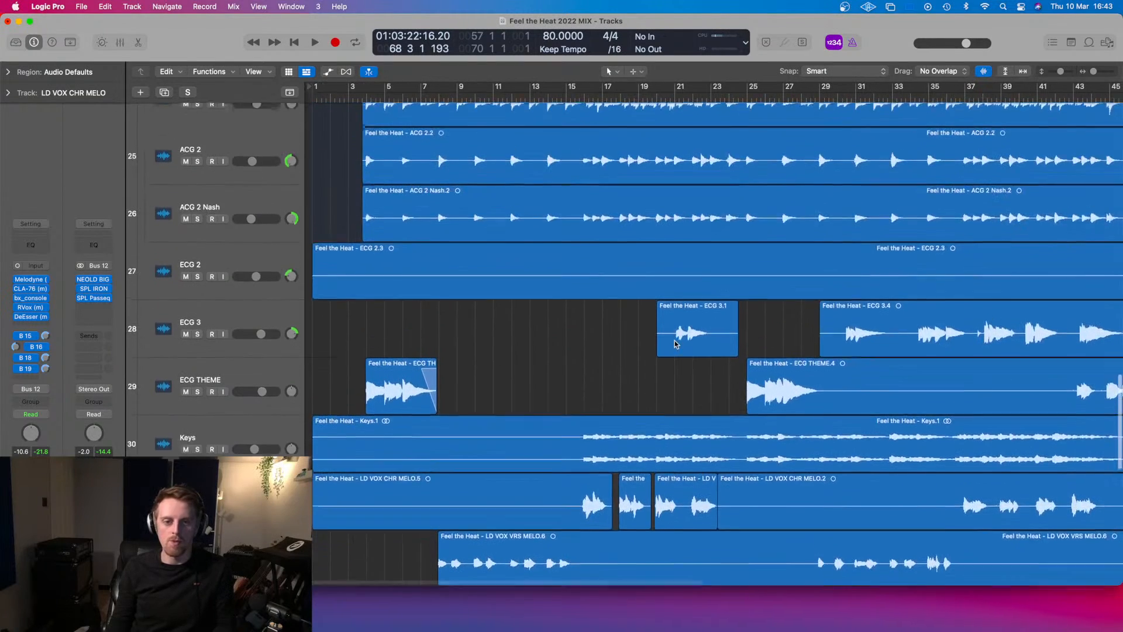
scroll(675, 343, "down", 5)
scroll(675, 344, "up", 1)
left_click(335, 98)
scroll(385, 195, "down", 10)
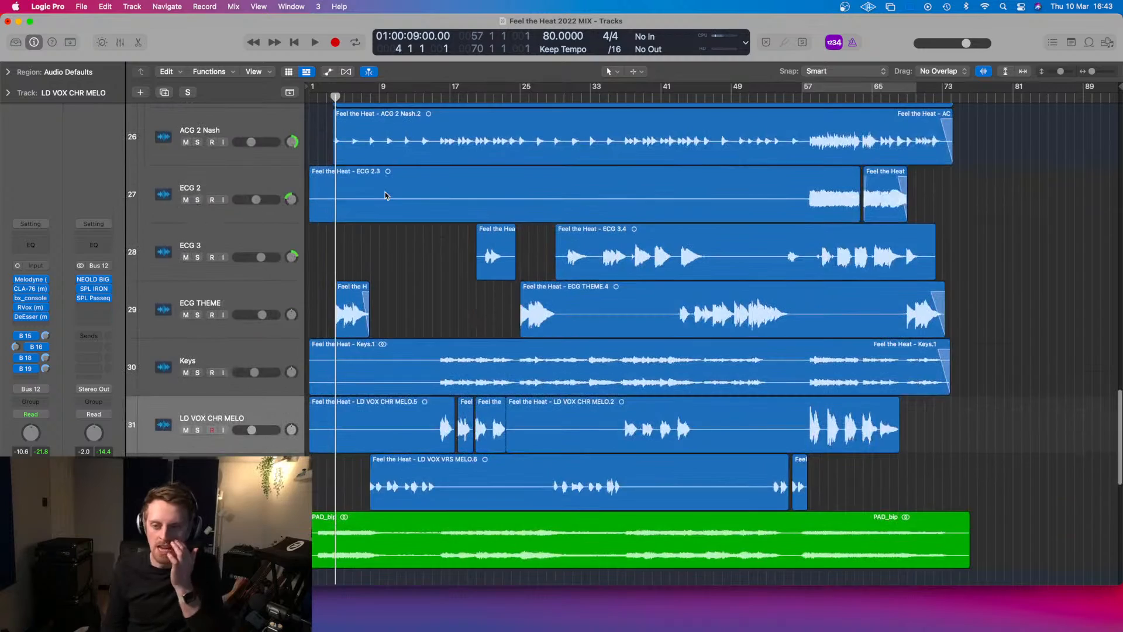
scroll(385, 195, "up", 2)
scroll(385, 195, "down", 2)
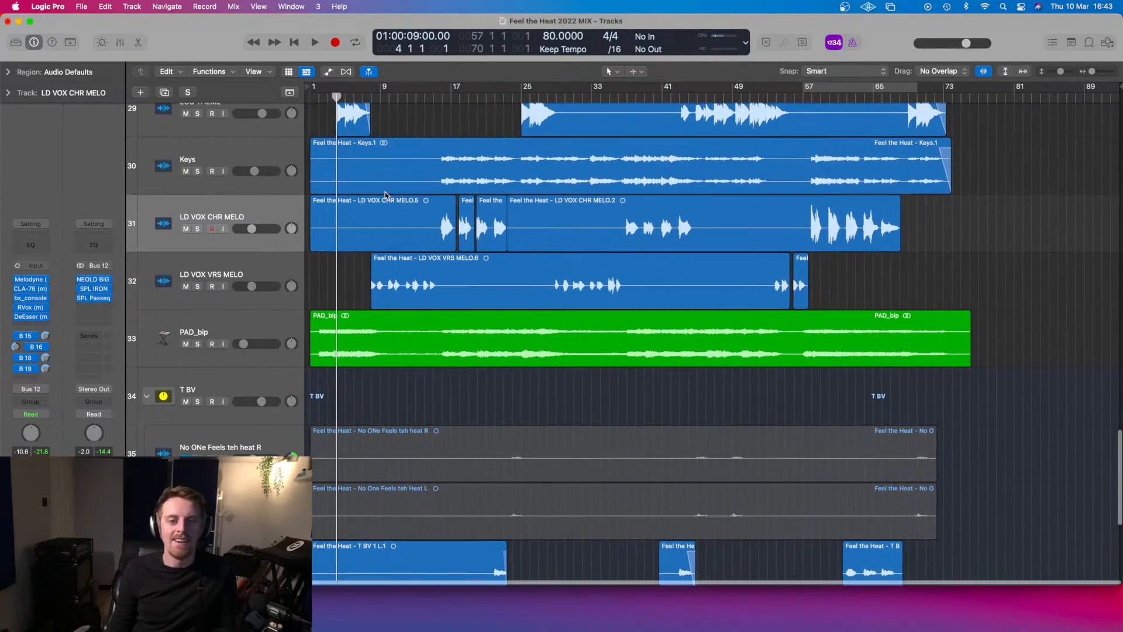
- Look over the arrangement around the bass, guitar, keys and lead vocal tracks
scroll(385, 194, "up", 12)
scroll(385, 195, "up", 15)
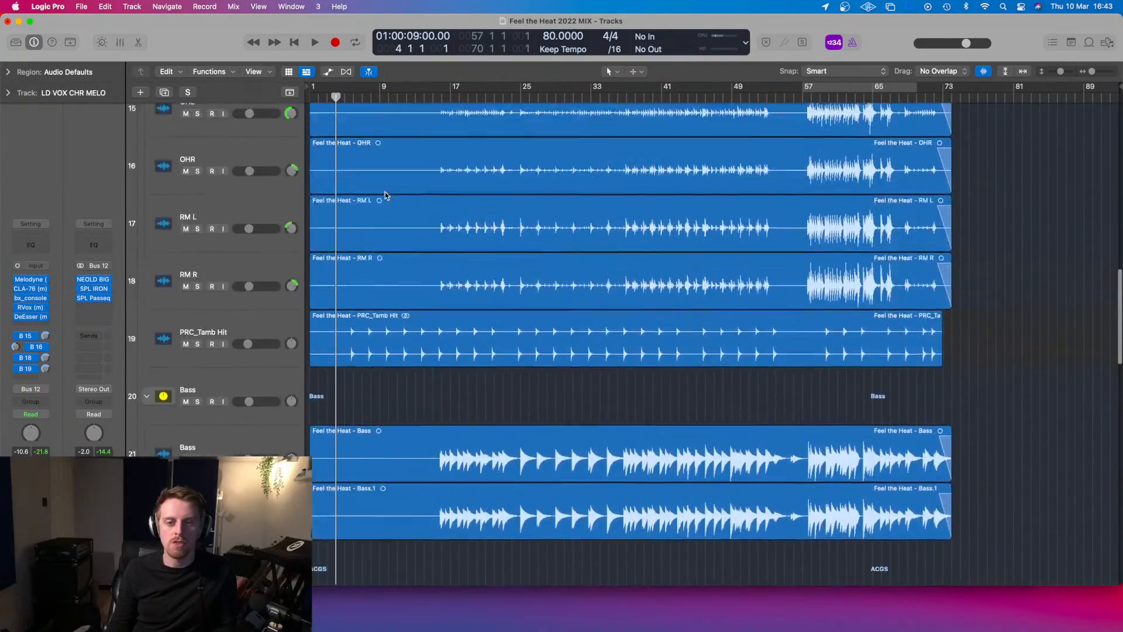
scroll(385, 194, "down", 15)
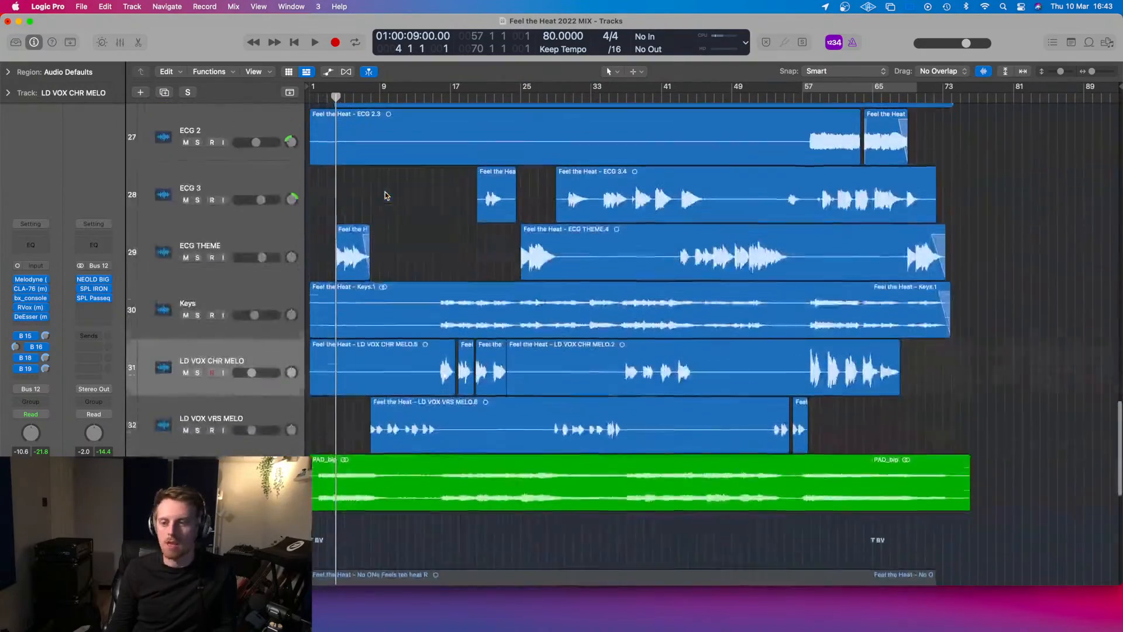
scroll(391, 253, "down", 3)
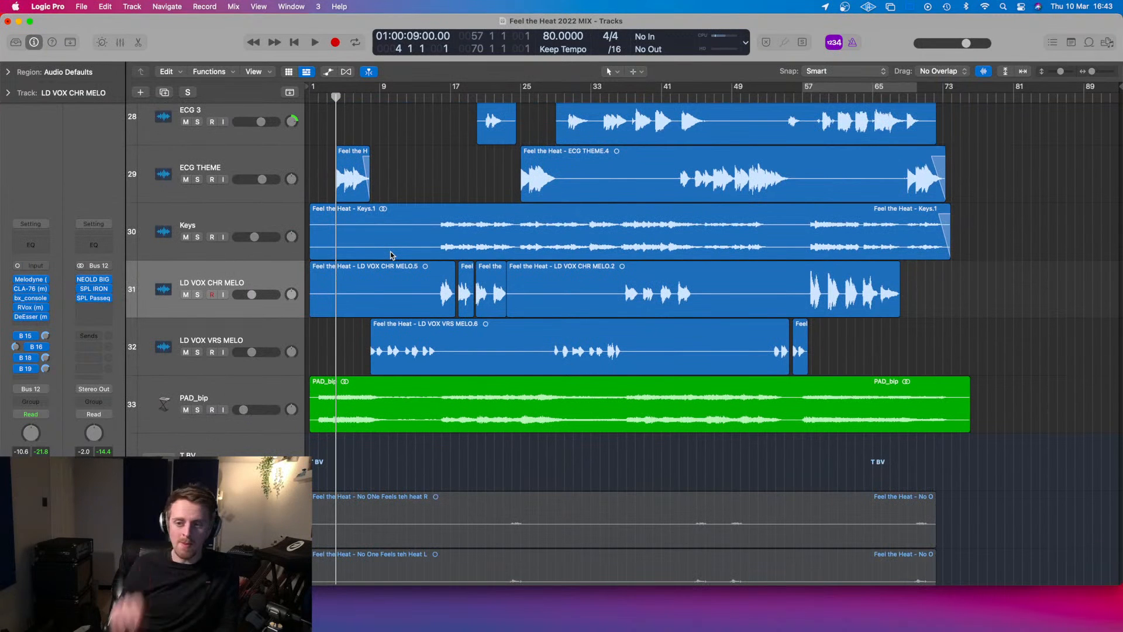
scroll(777, 262, "down", 4)
scroll(761, 245, "up", 1)
key("super+Right")
key("super+Right")
key("super+Right")
key("super+Right")
key("super+Left")
key("super+Left")
key("super+Left")
key("super+Left")
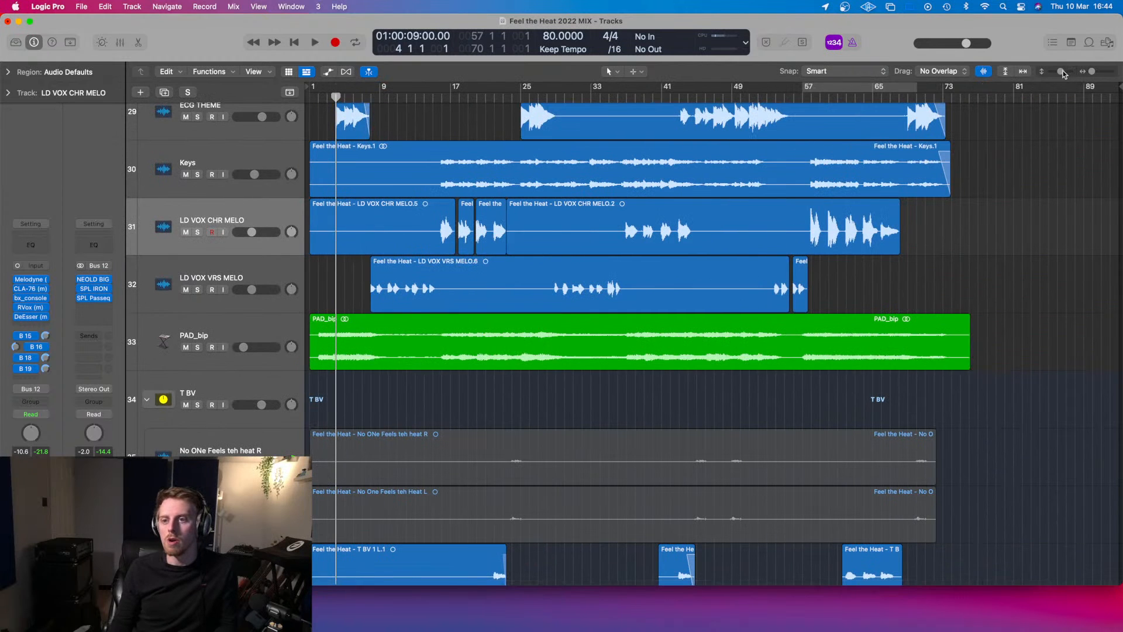
- Try to split the final LD VOX CHR MELO region just before bar 66 and undo the split
left_click_drag(1066, 73, 1097, 72)
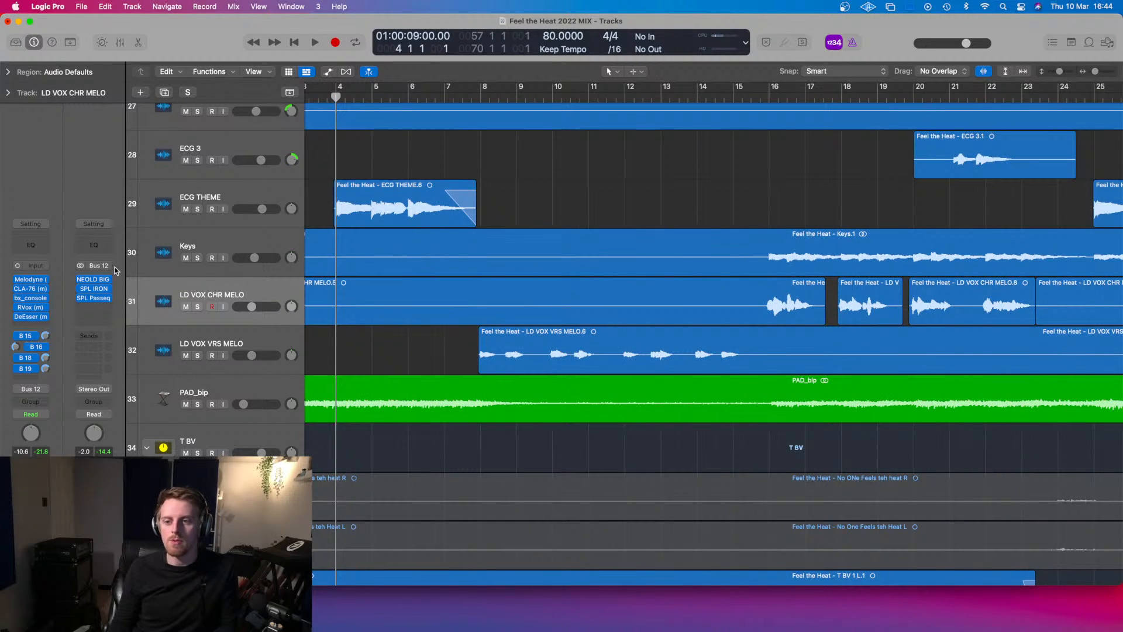
scroll(697, 377, "right", 15)
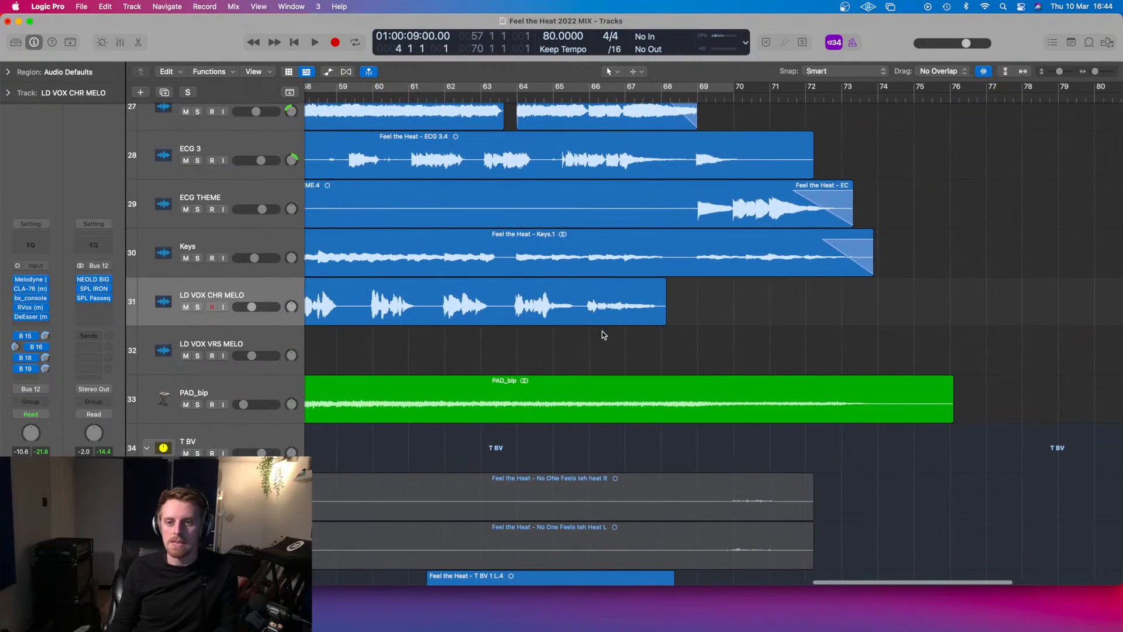
left_click(579, 308)
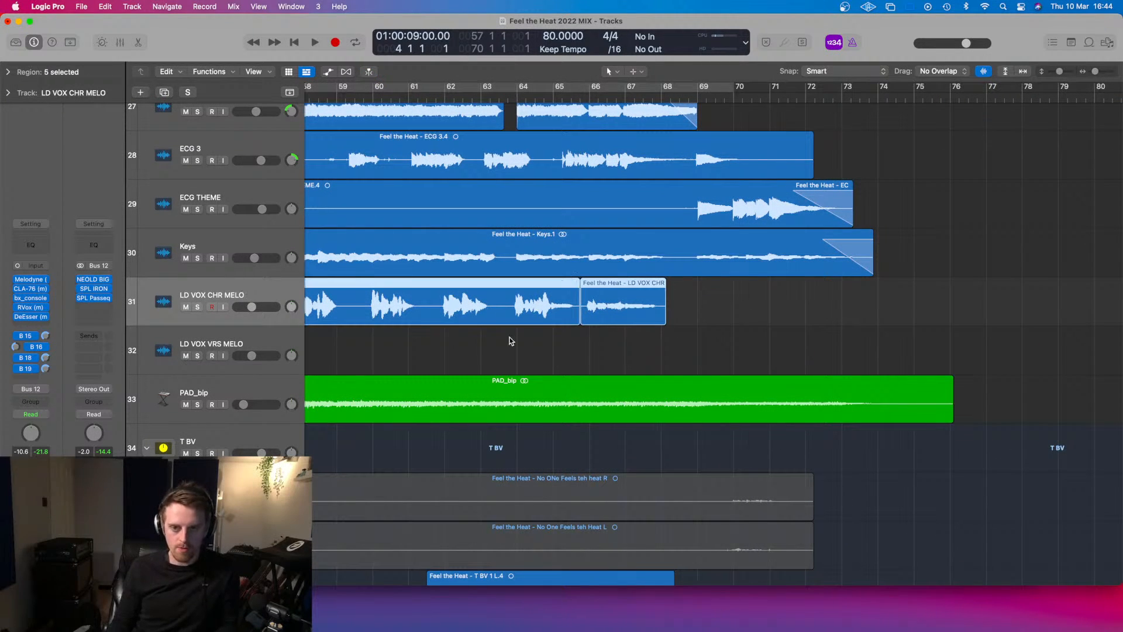
left_click(593, 341)
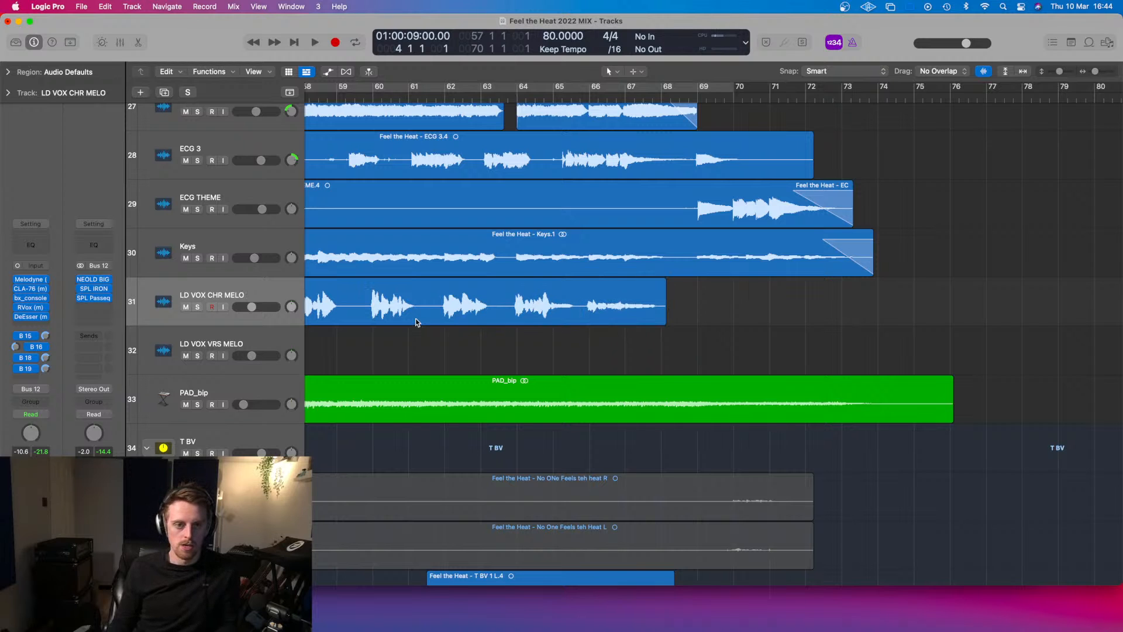
key("z")
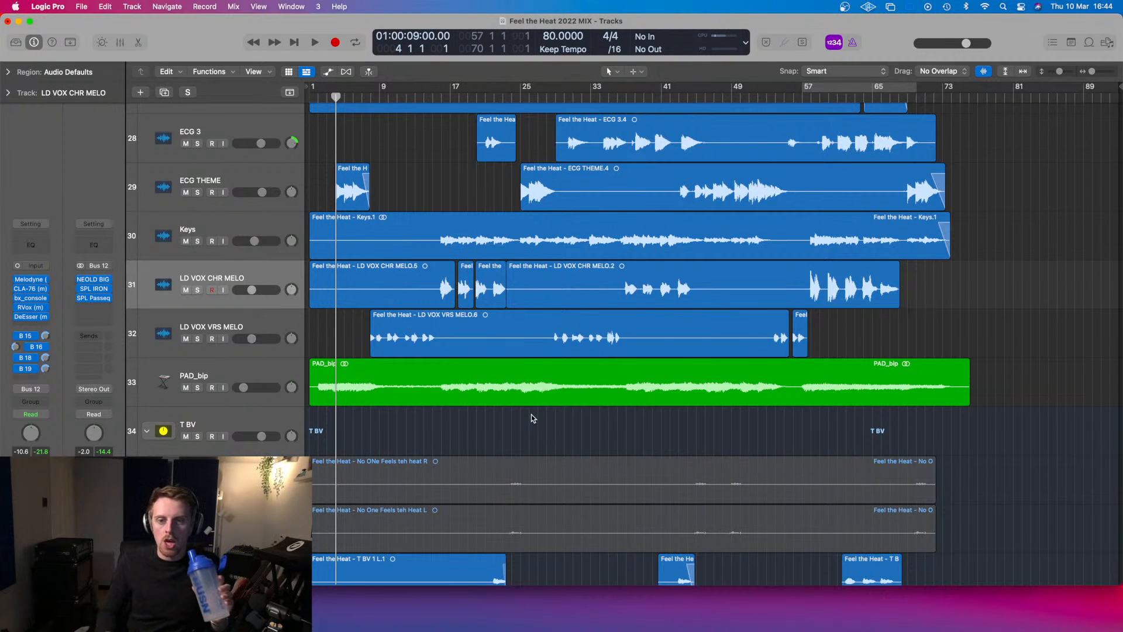
- Review the whole track list, from the drums through the guitars and lead vocals to the backing vocal stacks
scroll(532, 414, "down", 1)
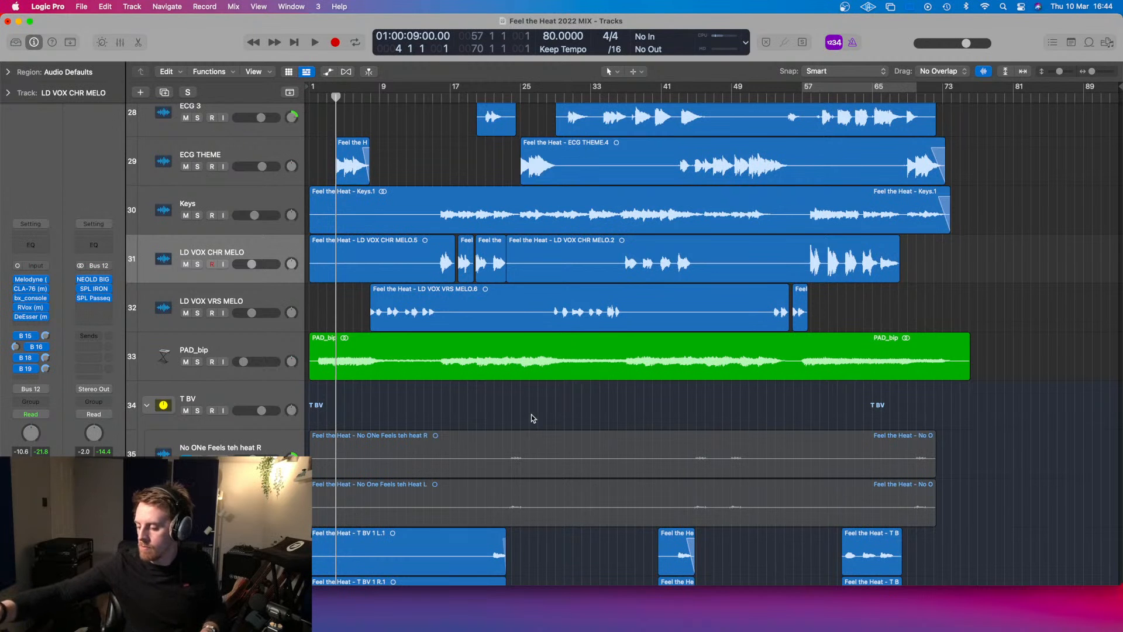
scroll(534, 380, "down", 3)
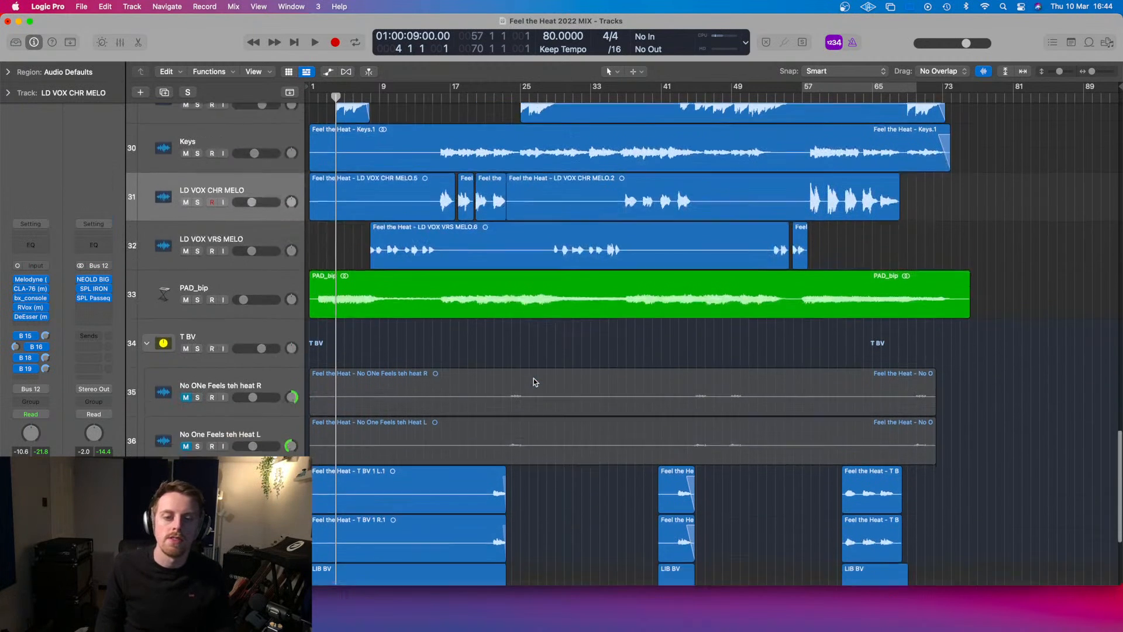
scroll(533, 380, "up", 5)
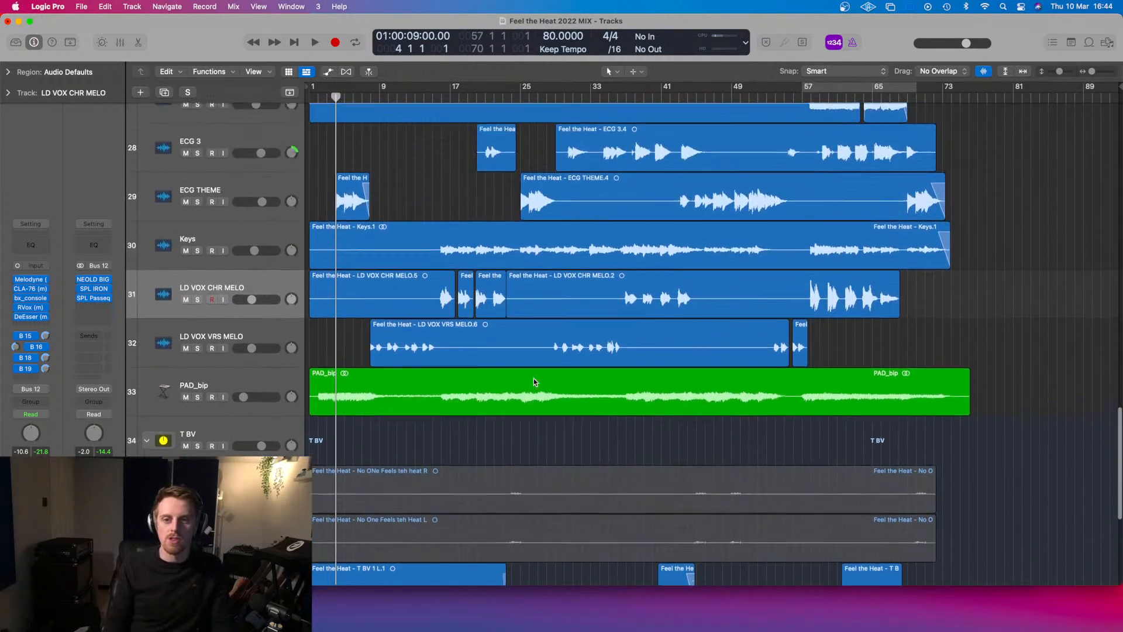
scroll(534, 380, "up", 9)
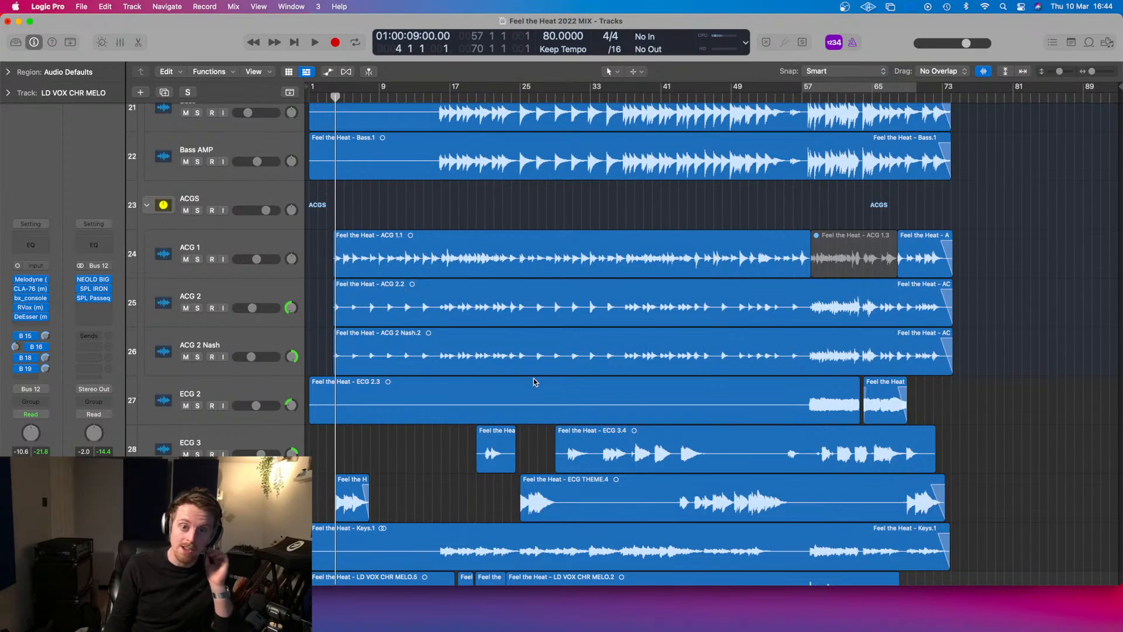
scroll(534, 379, "up", 1)
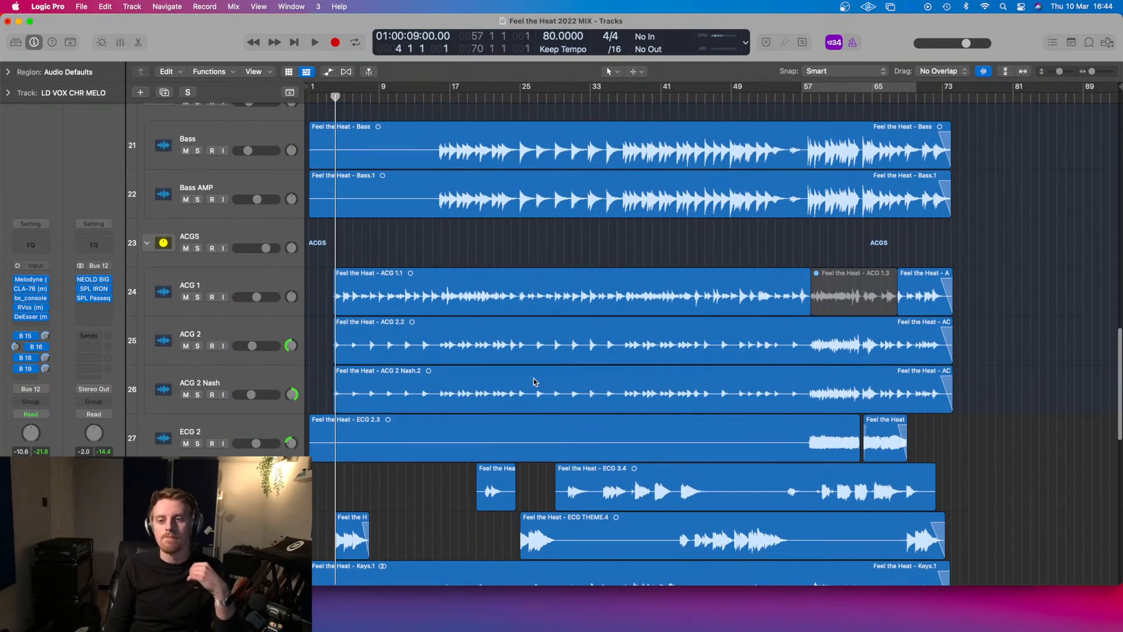
scroll(534, 381, "up", 20)
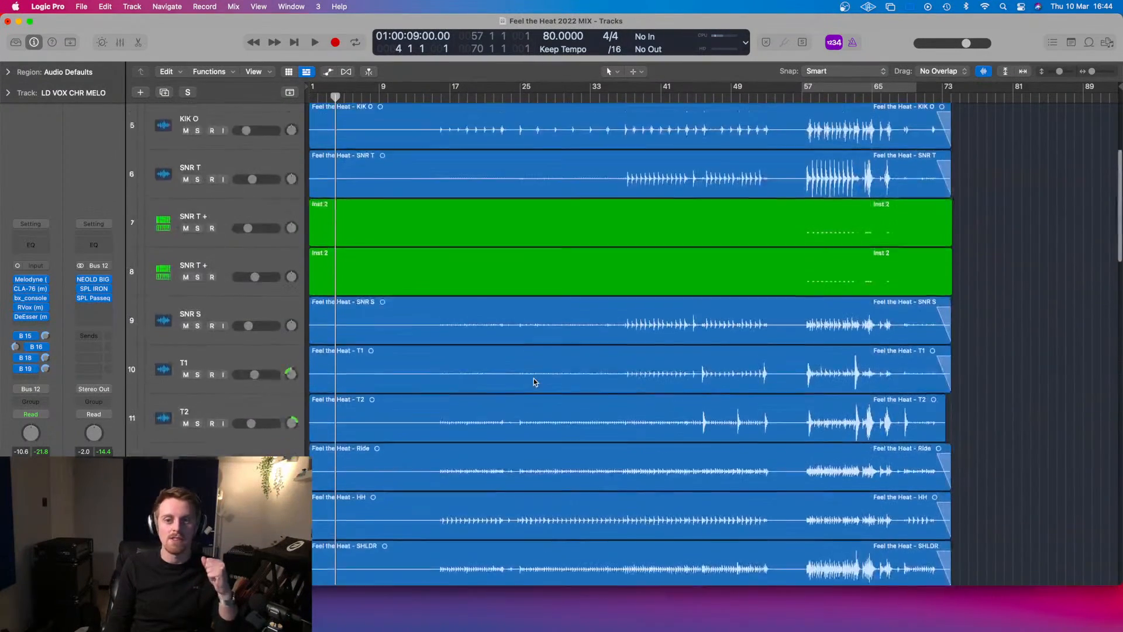
scroll(534, 381, "up", 3)
scroll(534, 382, "down", 5)
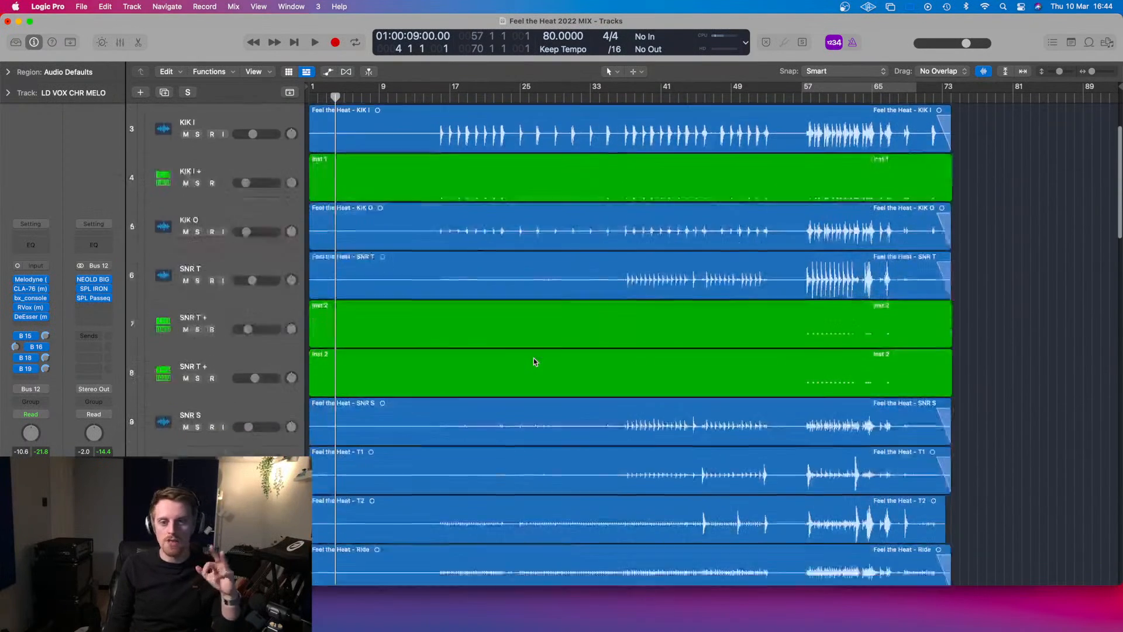
scroll(534, 361, "down", 2)
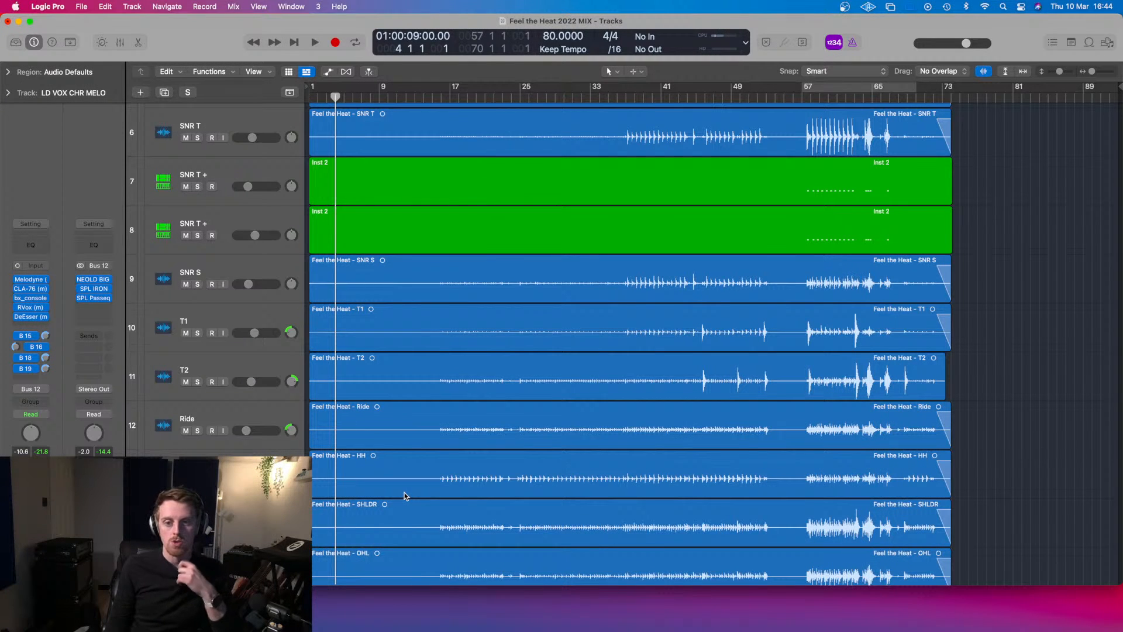
scroll(404, 496, "down", 15)
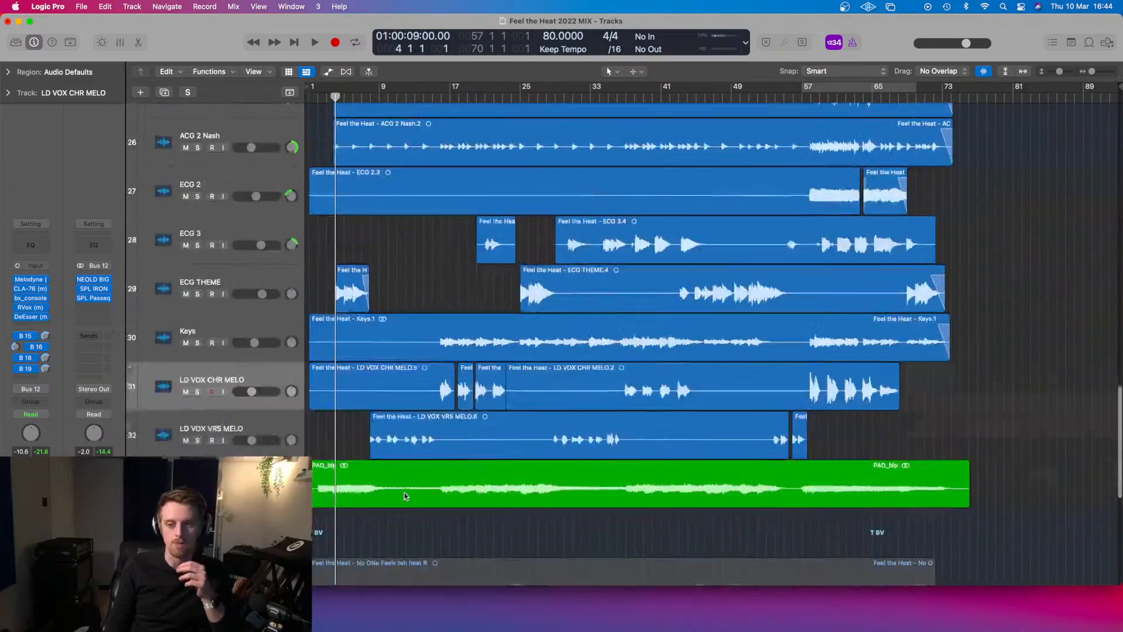
scroll(405, 496, "down", 1)
scroll(404, 496, "down", 2)
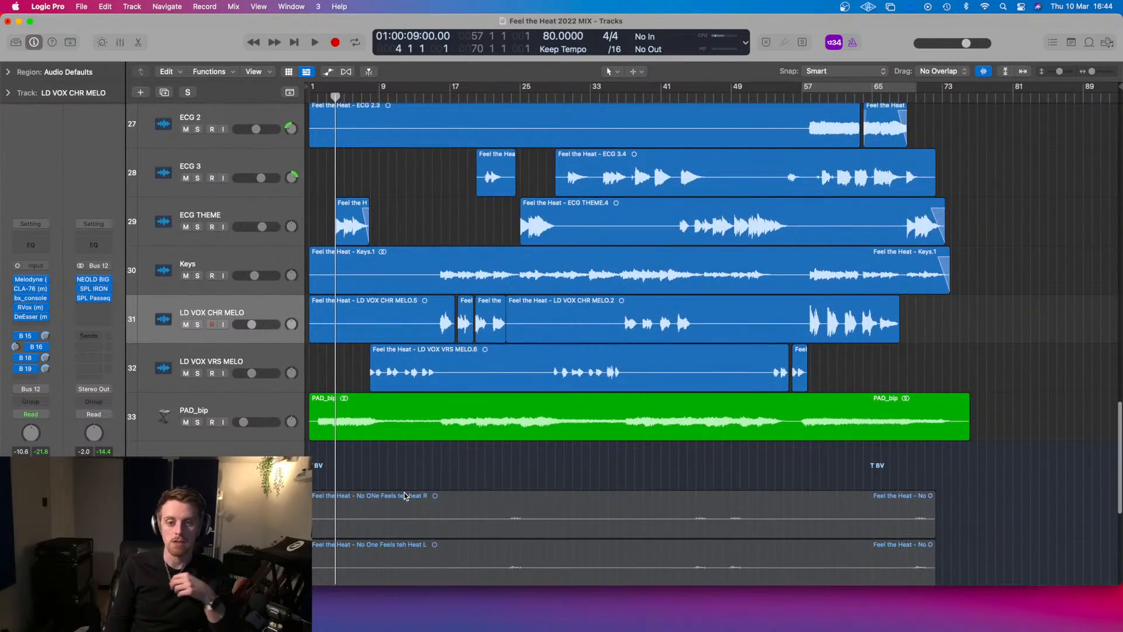
scroll(405, 496, "down", 2)
scroll(404, 420, "down", 1)
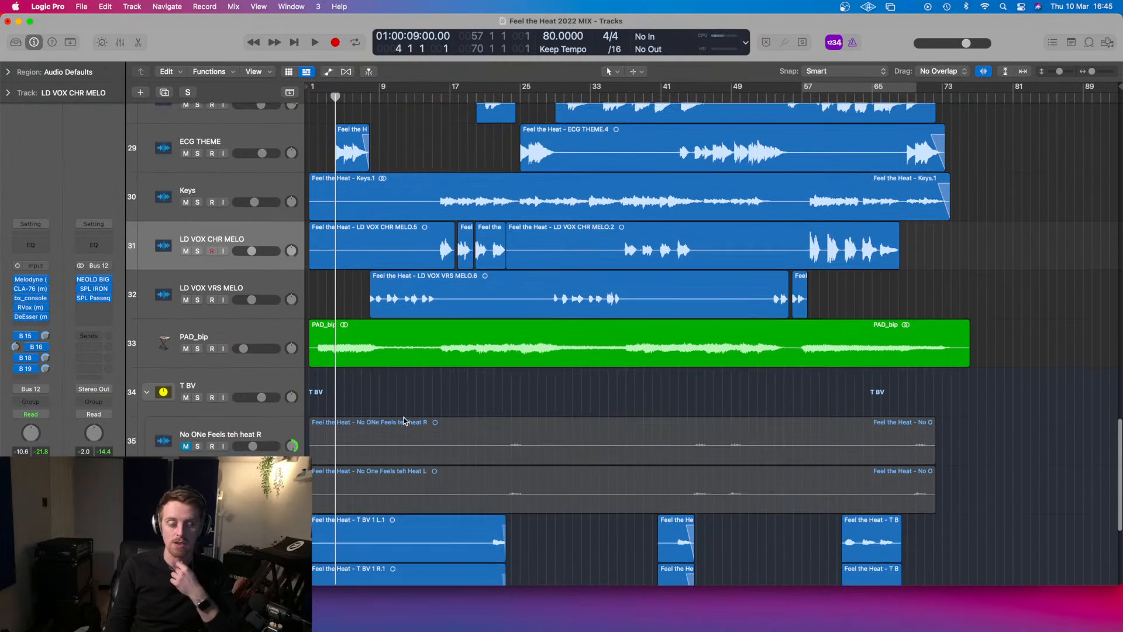
scroll(403, 416, "down", 10)
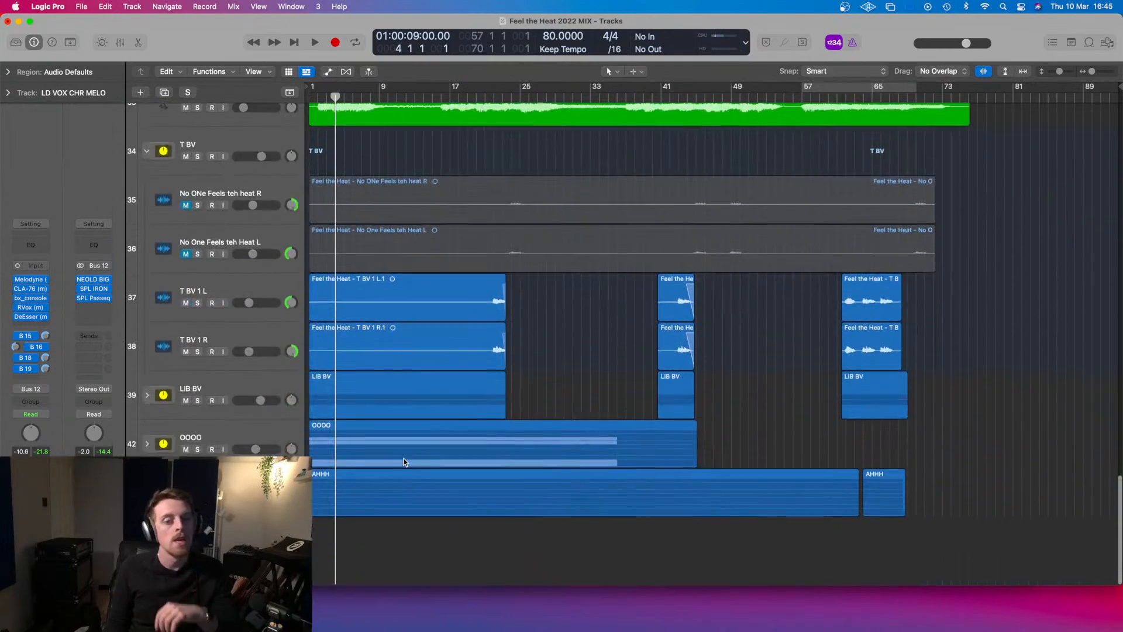
scroll(404, 461, "up", 20)
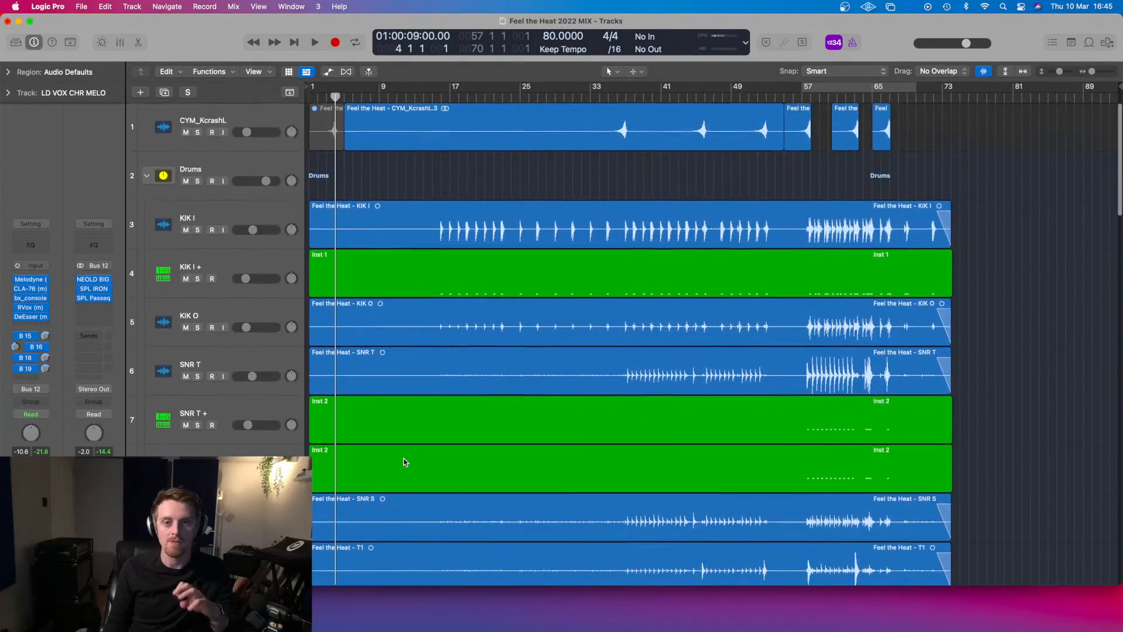
- Select the ACG 1 track and set its automation mode to Touch
scroll(404, 458, "down", 10)
scroll(403, 462, "down", 10)
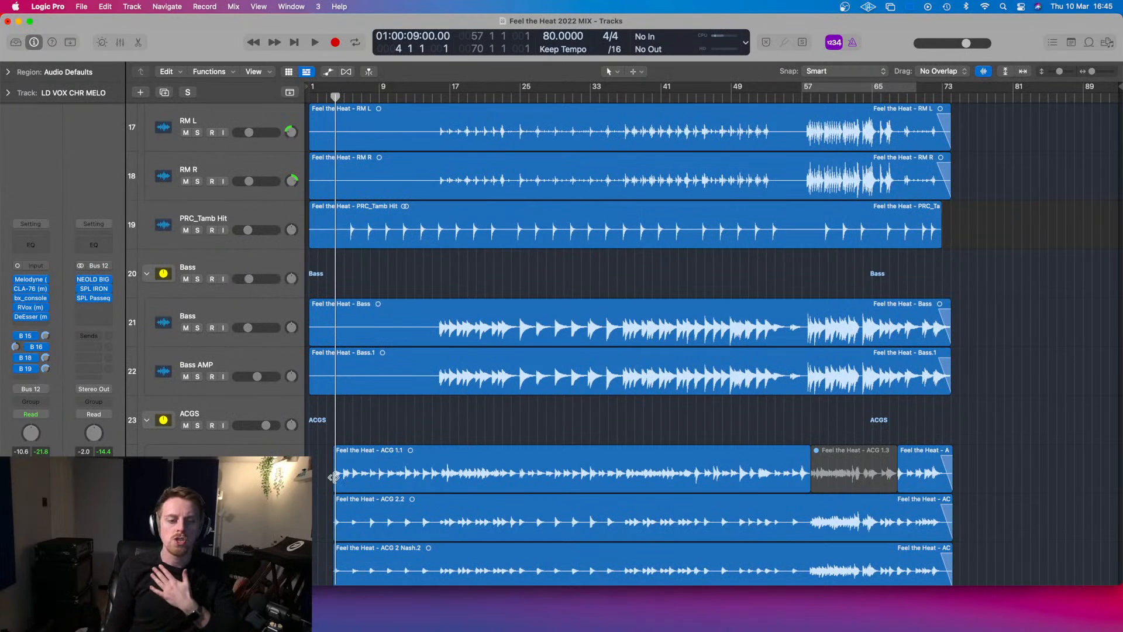
left_click(244, 454)
scroll(313, 456, "down", 5)
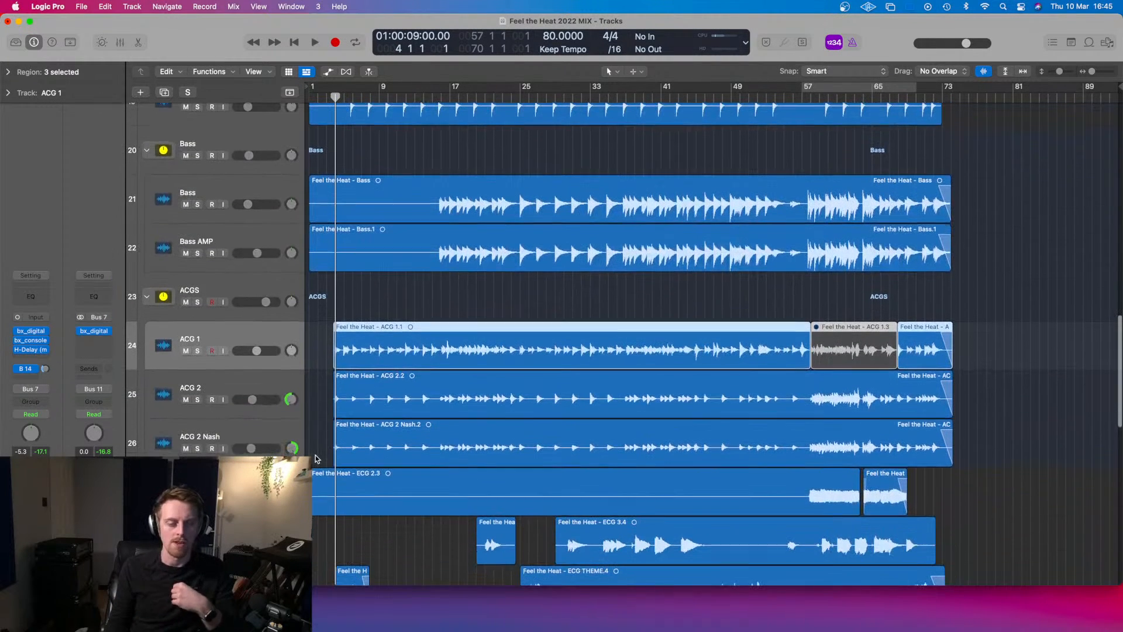
left_click(35, 414)
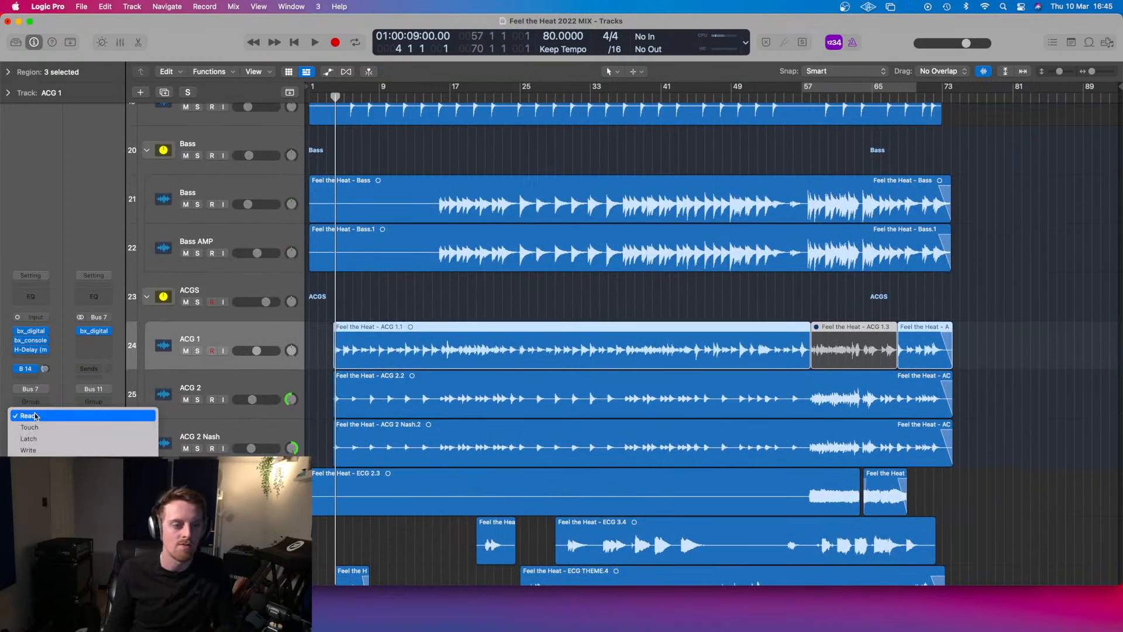
left_click(32, 438)
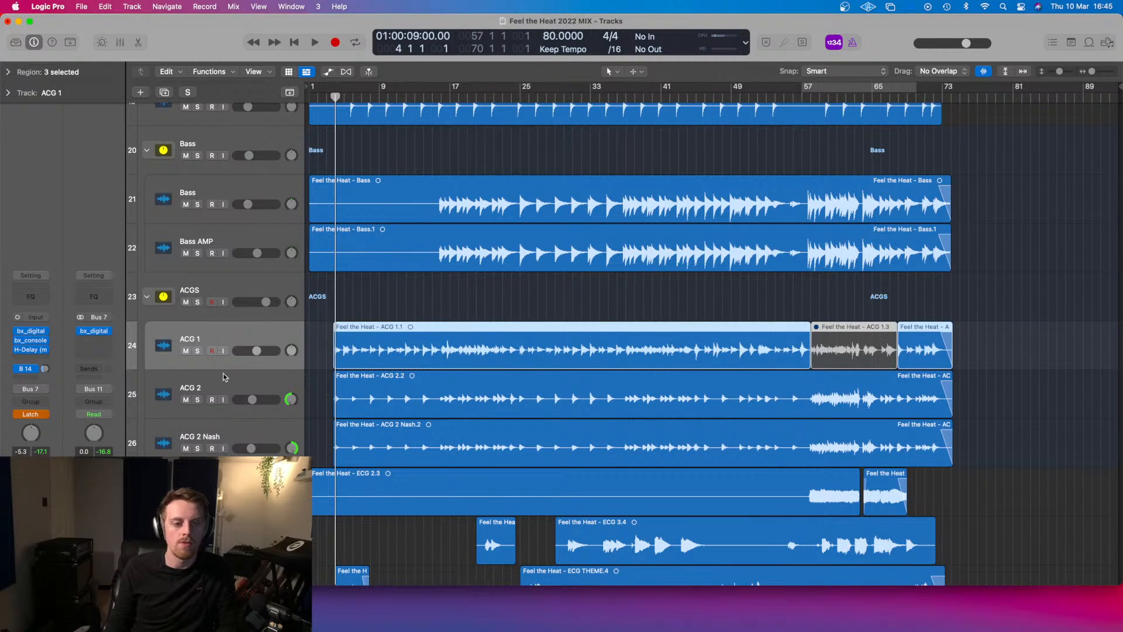
left_click(38, 416)
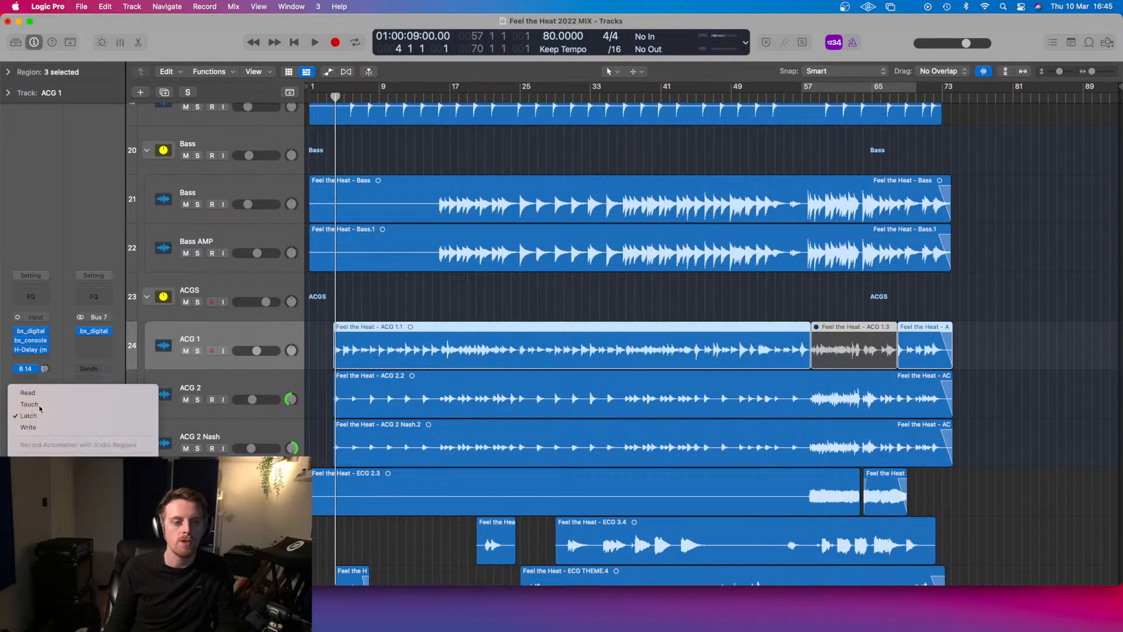
left_click(30, 404)
- Place the playhead at bar 3 beat 3, just before the ACG 1 region begins, and start playback
left_click_drag(325, 95, 331, 94)
scroll(588, 139, "up", 10)
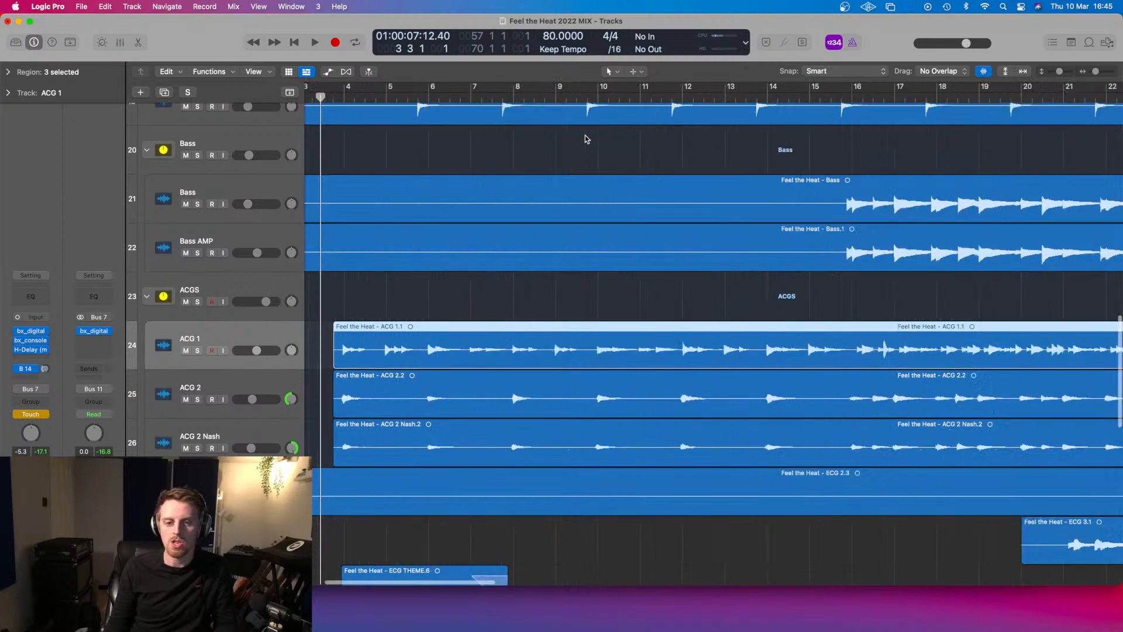
scroll(588, 139, "right", 1)
scroll(587, 140, "left", 2)
scroll(585, 139, "left", 1)
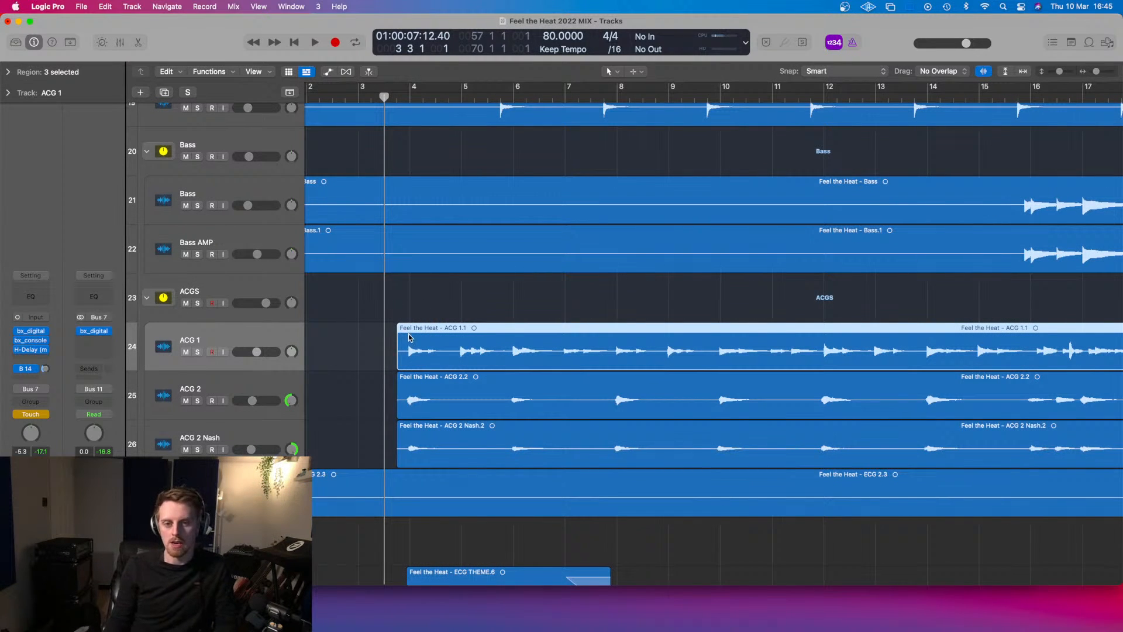
key("space")
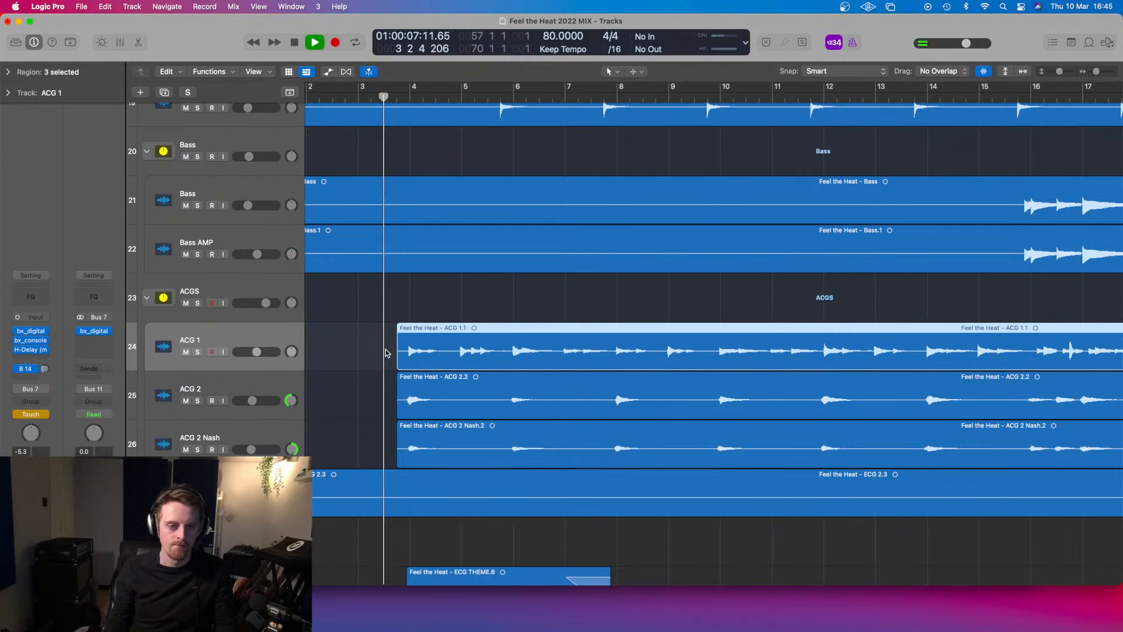
- Try to set the ACG 1 track's volume to 0 during playback
left_click(257, 352)
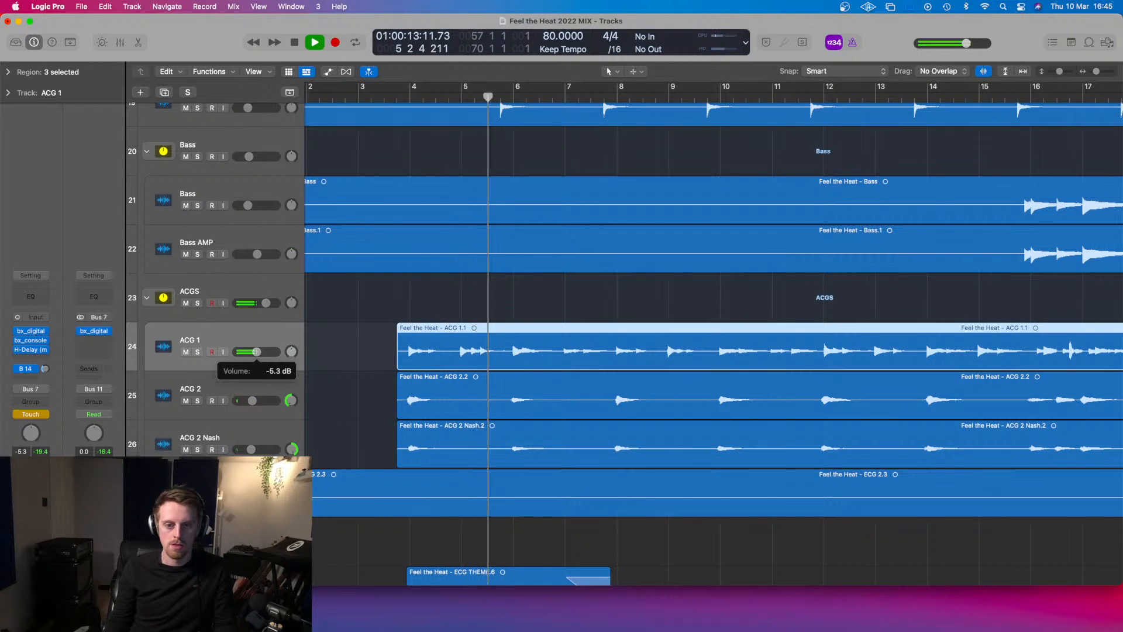
left_click_drag(256, 353, 256, 354)
double_click(255, 353)
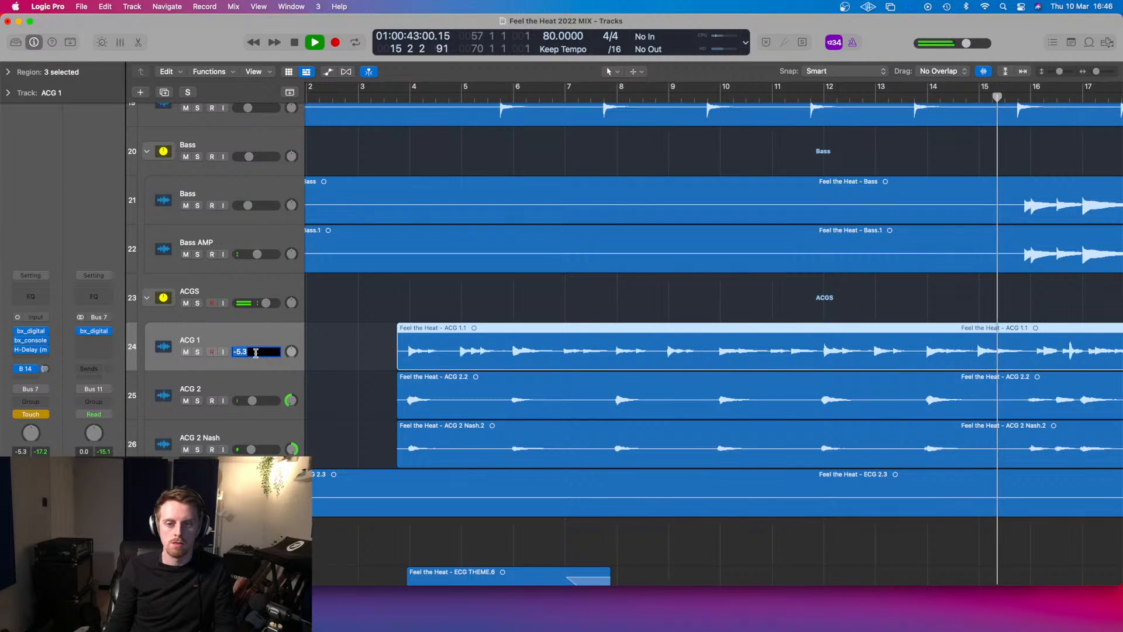
type("0")
key("Return")
- Lower the ACG 1 volume to about -8.0 dB around bar 18 during playback, and stop playback
scroll(468, 360, "left", 5)
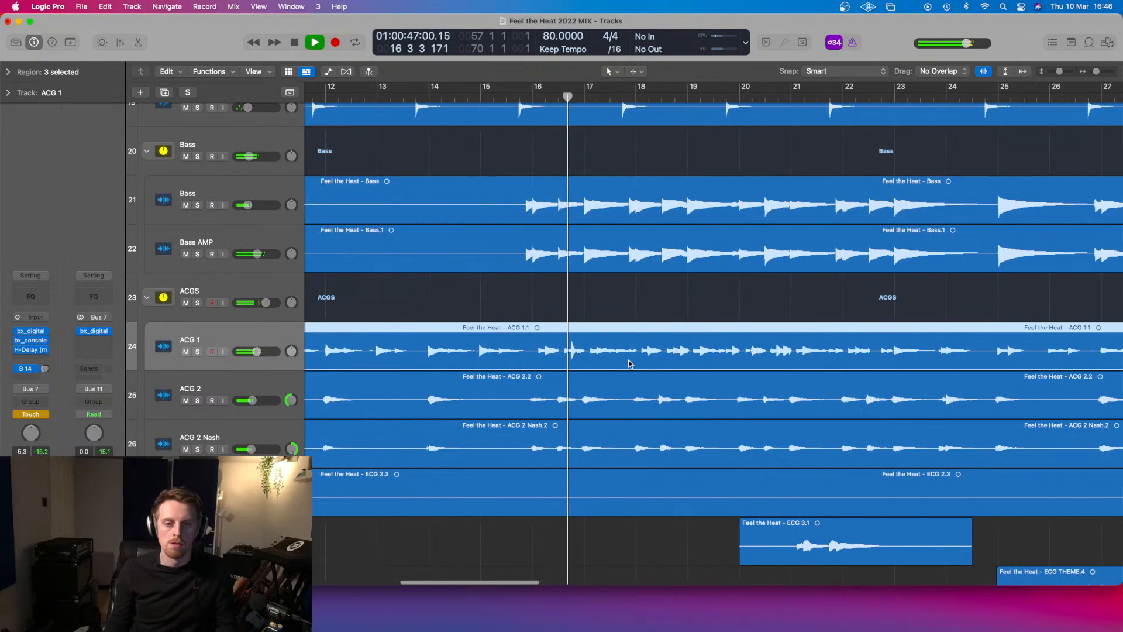
scroll(357, 348, "left", 2)
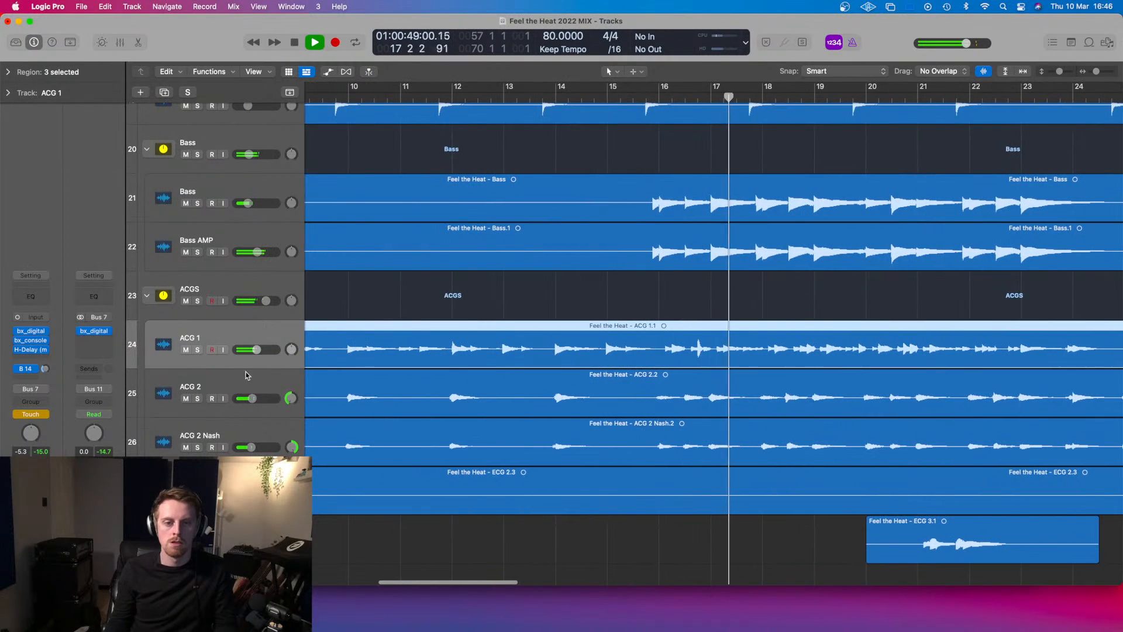
mouse_move(256, 350)
left_click_drag(257, 350, 254, 350)
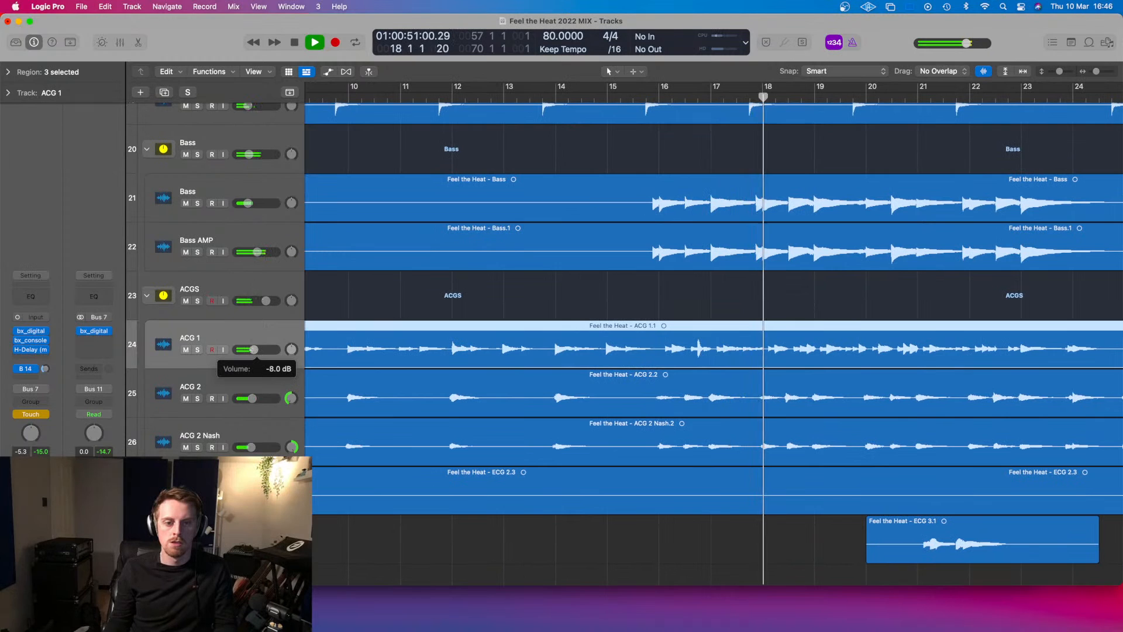
key("space")
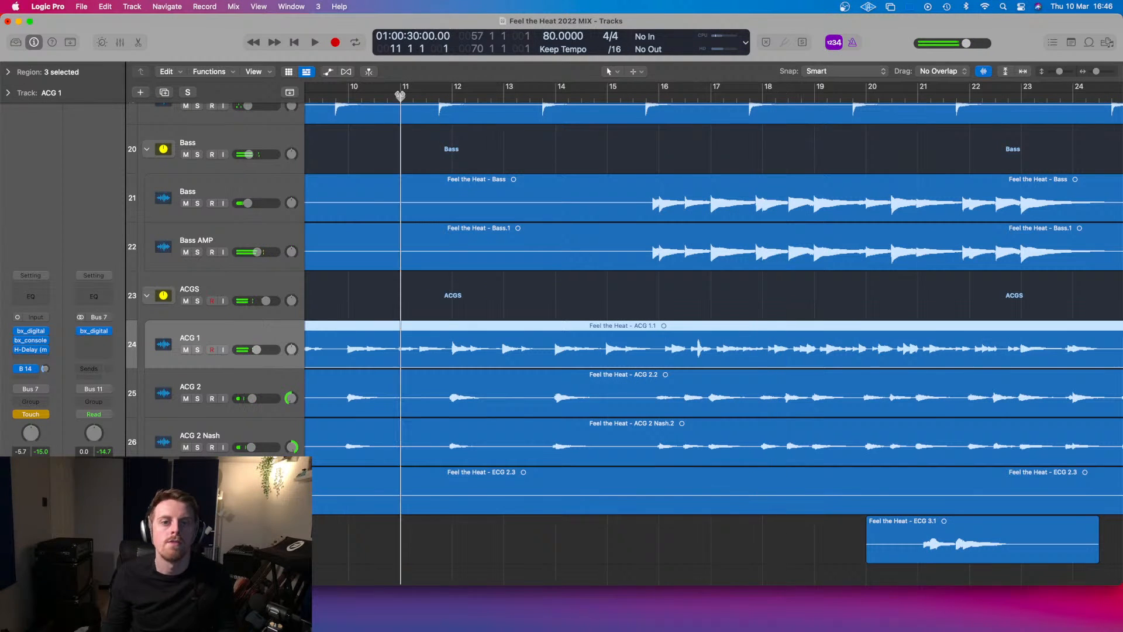
- Play on from bar 11 to bar 32, recording Touch volume rides on ACG 1 that dip to about -11.0 dB around bar 20
key("space")
left_click_drag(257, 349, 251, 350)
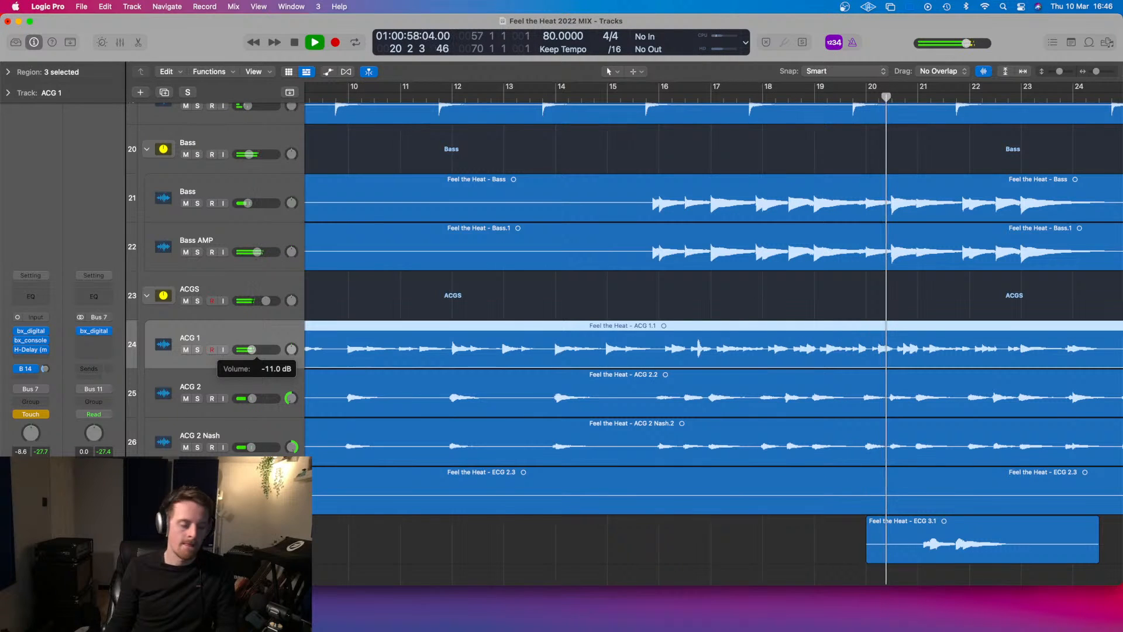
left_click_drag(251, 349, 254, 349)
key("space")
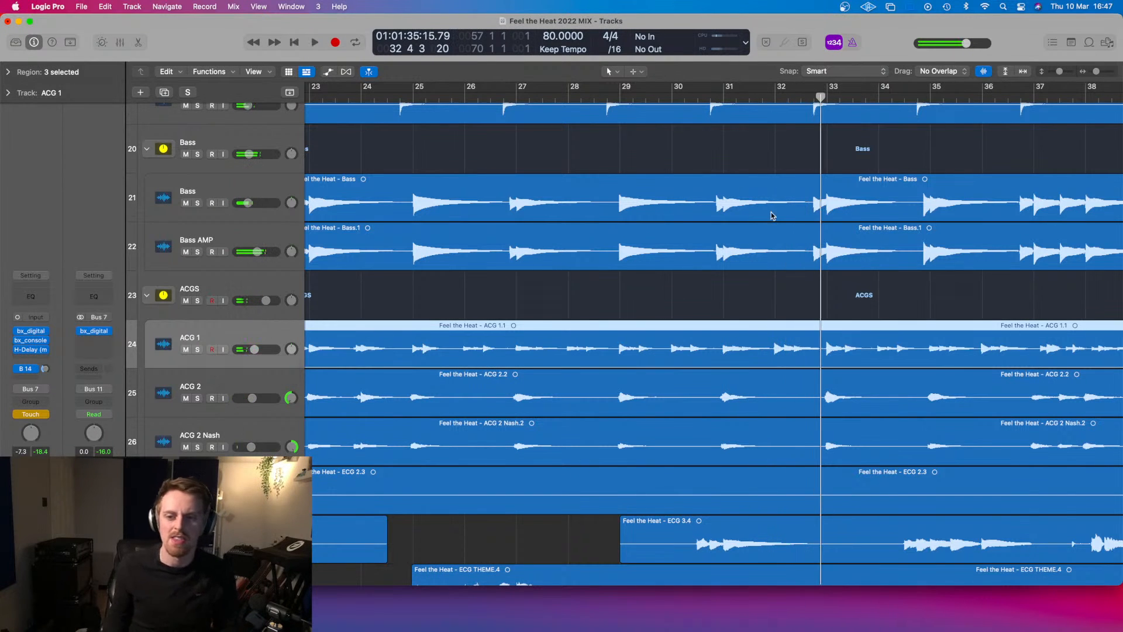
- Return the playhead to bar 29, show the track automation, and set the ACG 1 automation mode to Latch
left_click_drag(640, 97, 618, 96)
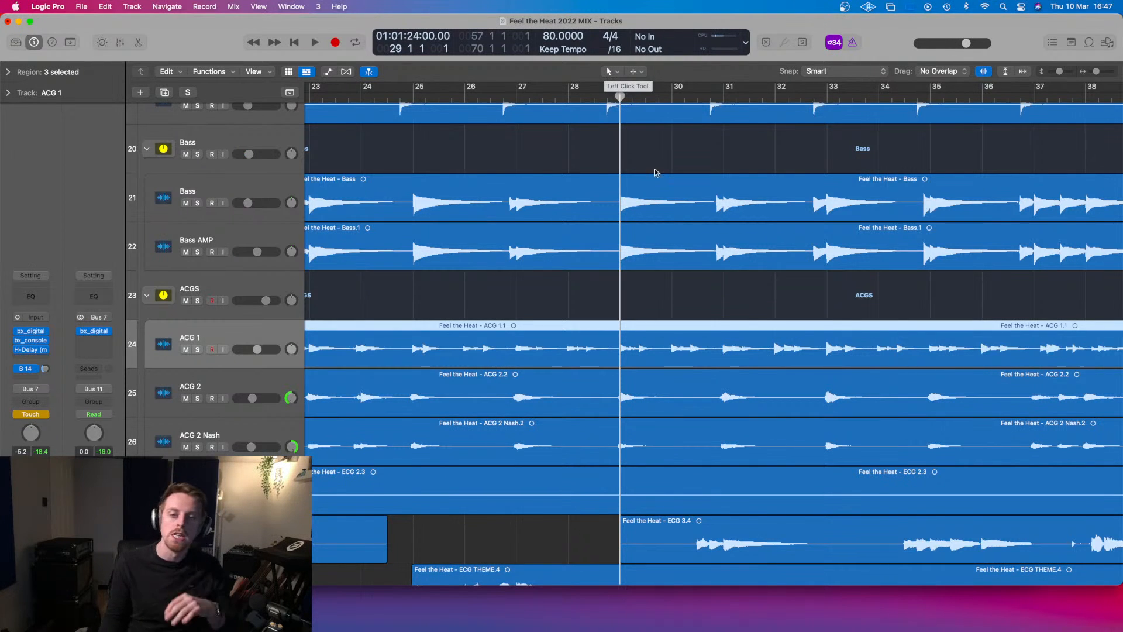
key("super+Left")
key("super+Left")
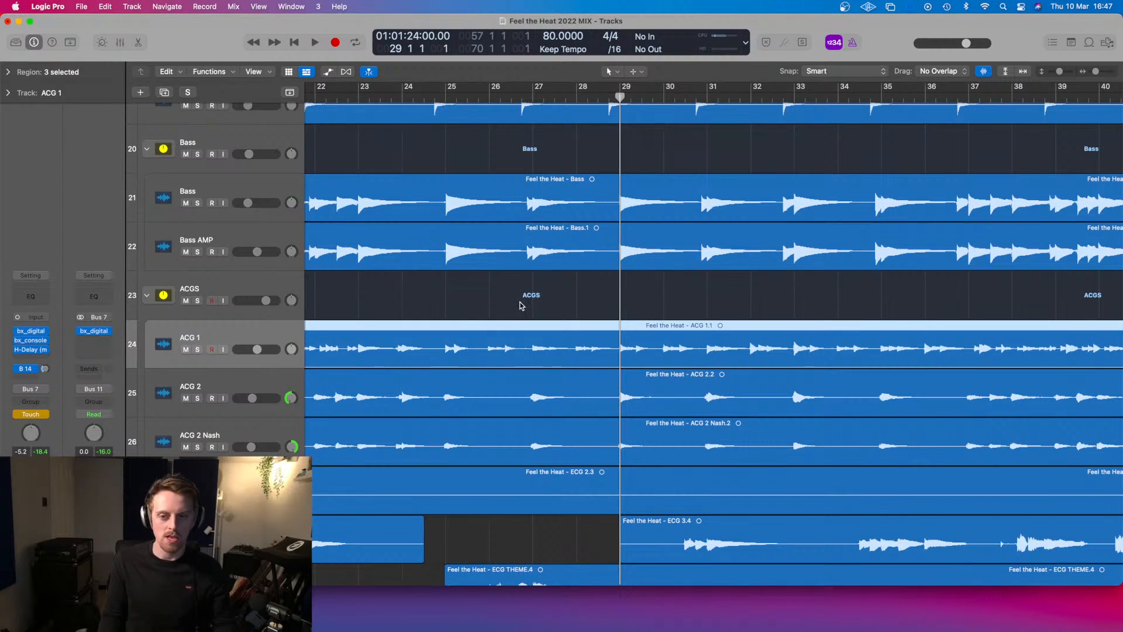
key("a")
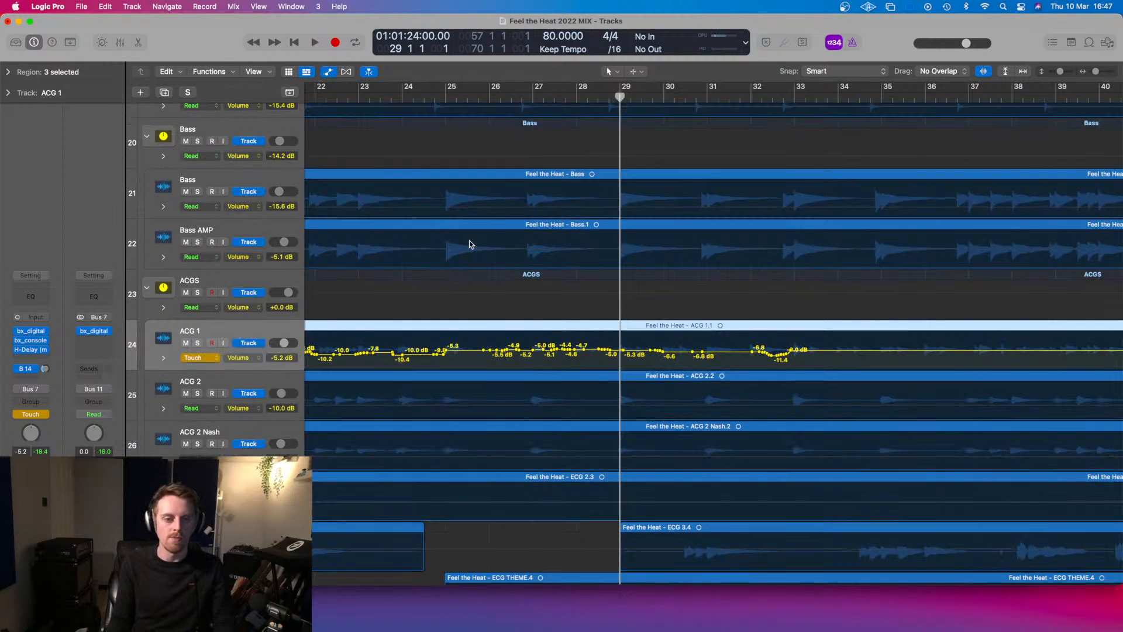
left_click(194, 358)
left_click(208, 369)
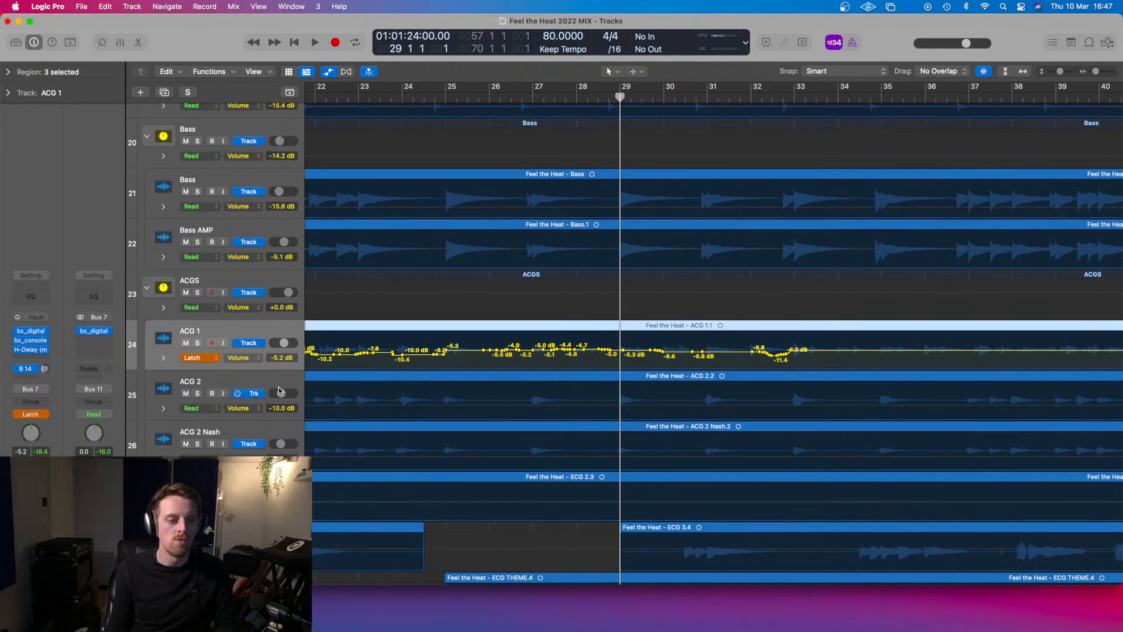
- Record Latch volume automation on ACG 1 from bar 27 to bar 32, lowering the level to -8.4 dB
left_click_drag(620, 96, 572, 95)
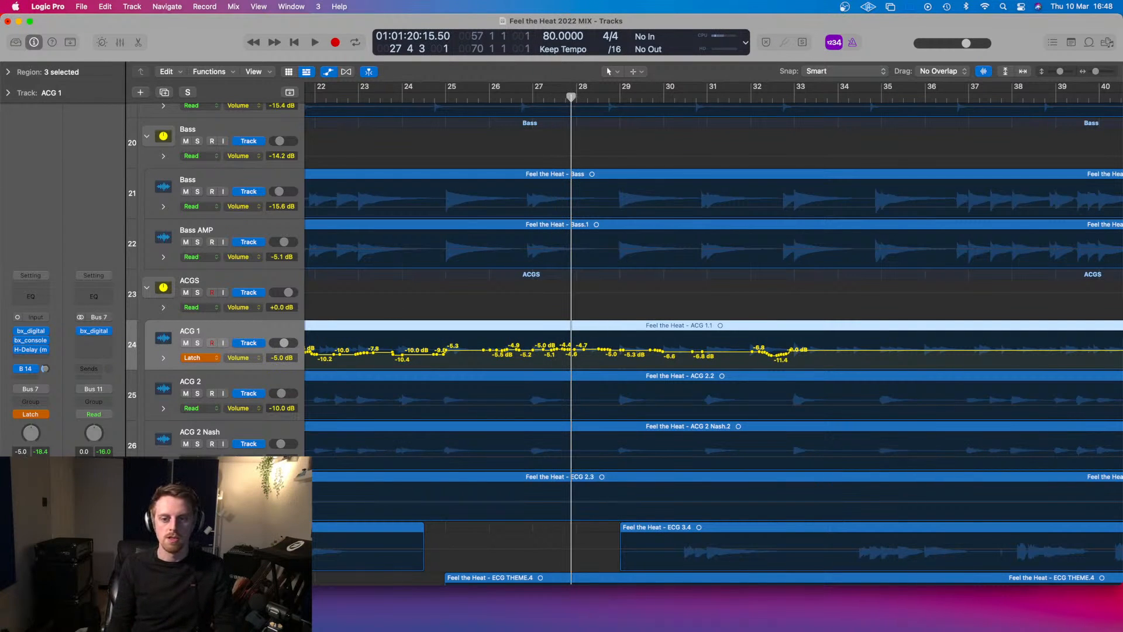
key("space")
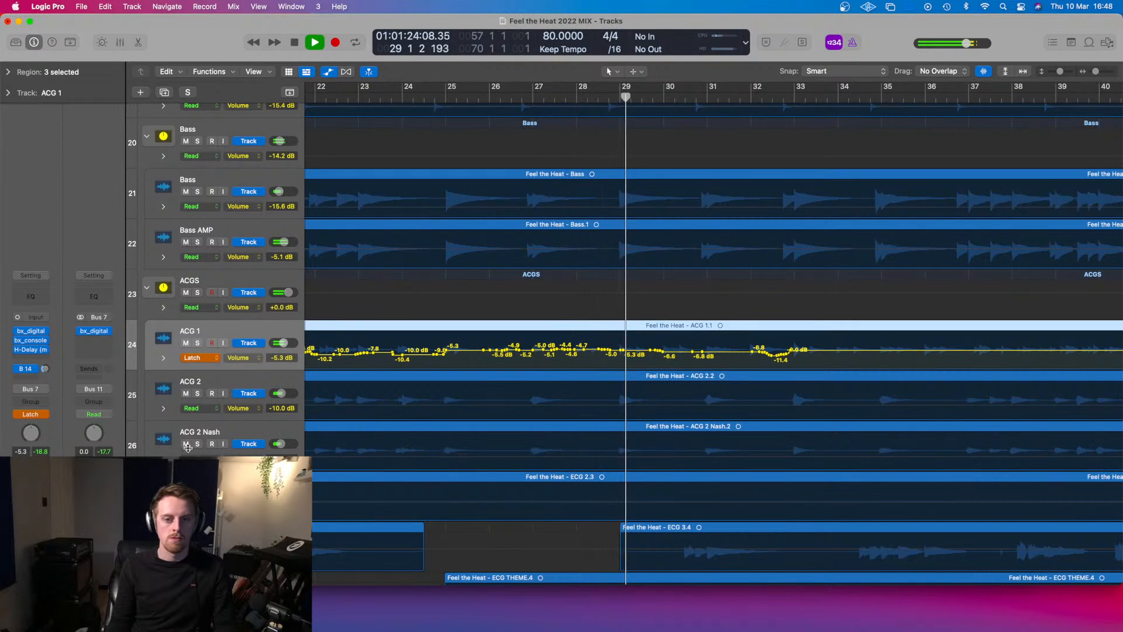
key("space")
left_click(502, 97)
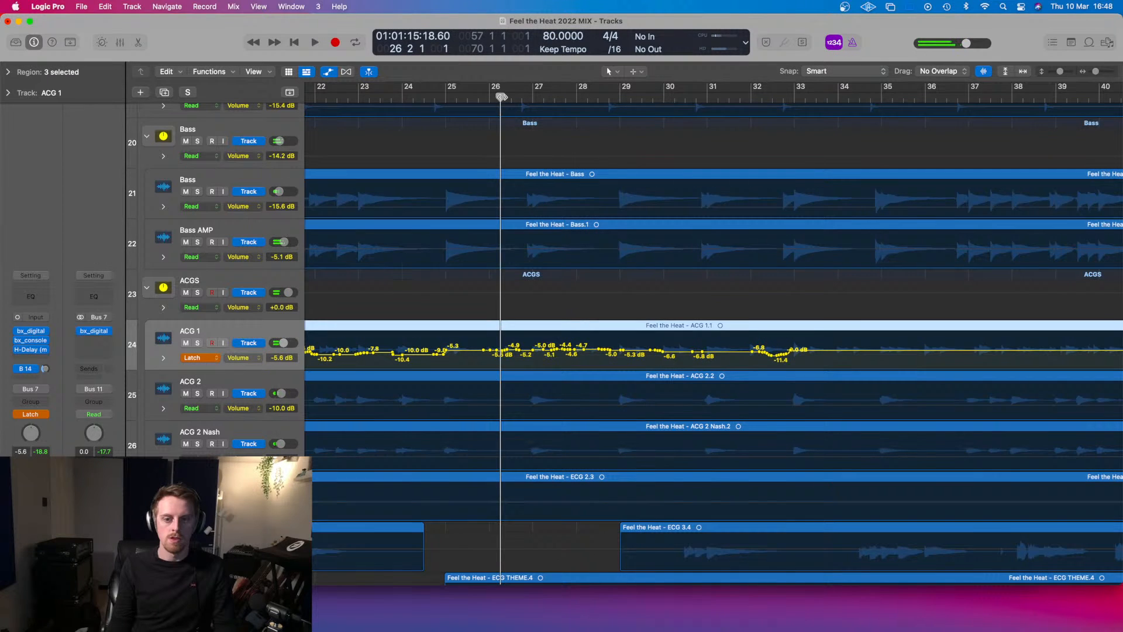
left_click(512, 98)
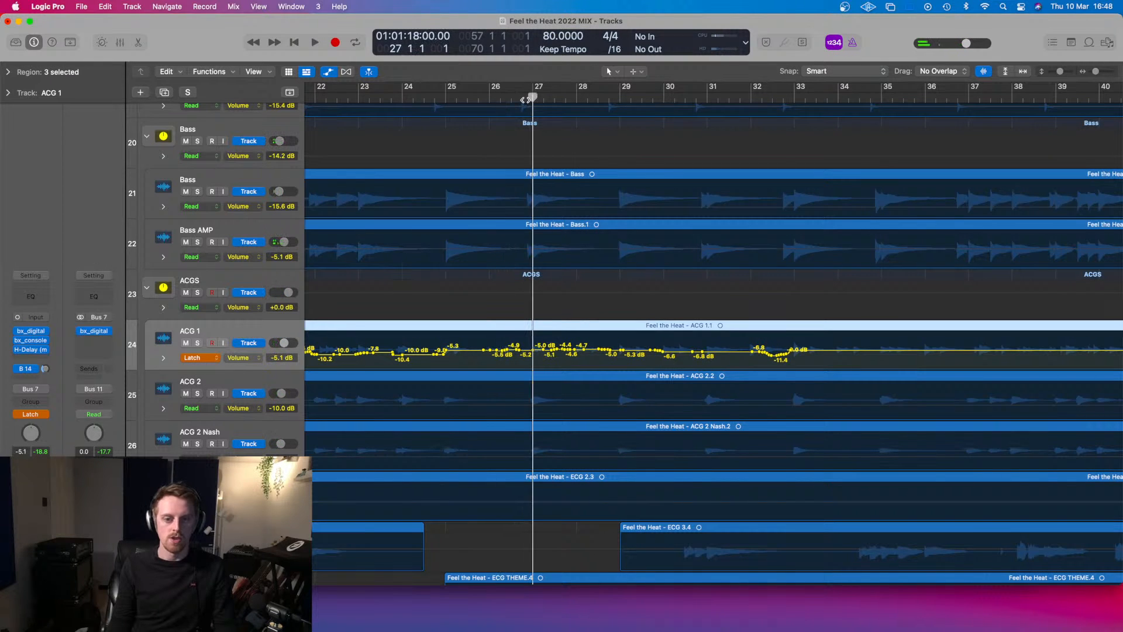
key("space")
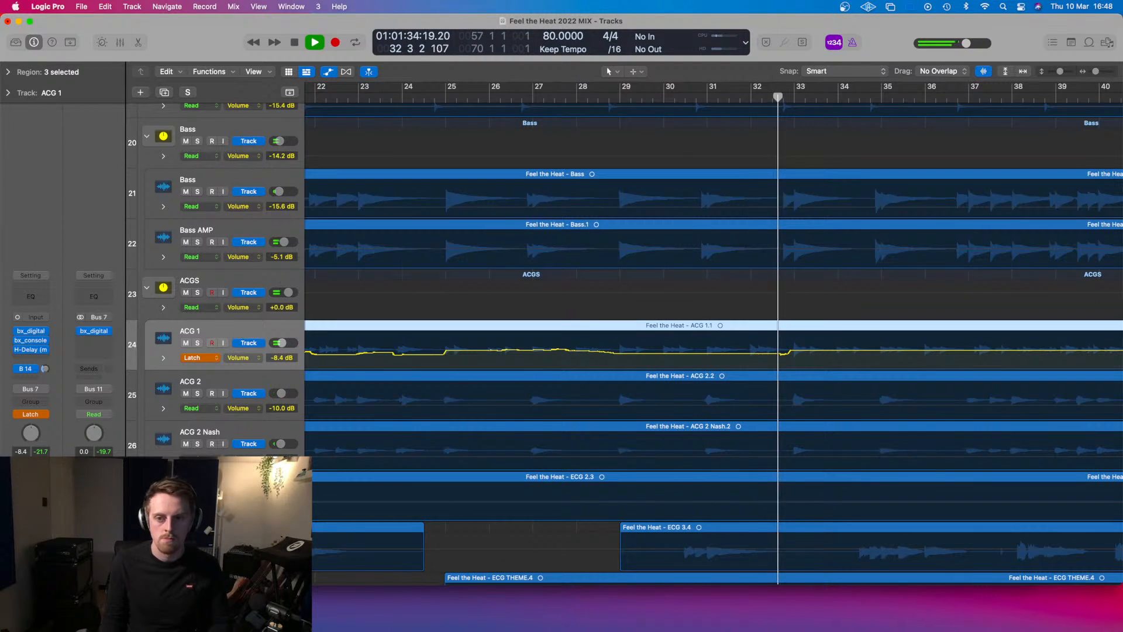
key("space")
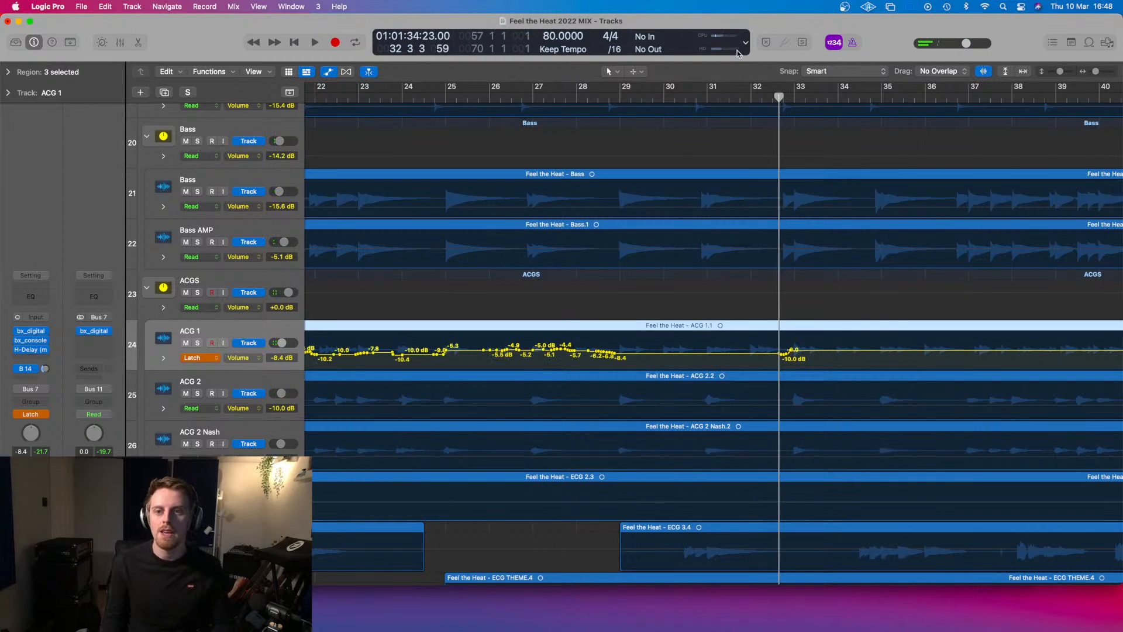
- Record another Latch volume pass on ACG 1 from bar 30 beat 3 to bar 46, holding -8.8 dB at the end
left_click(697, 99)
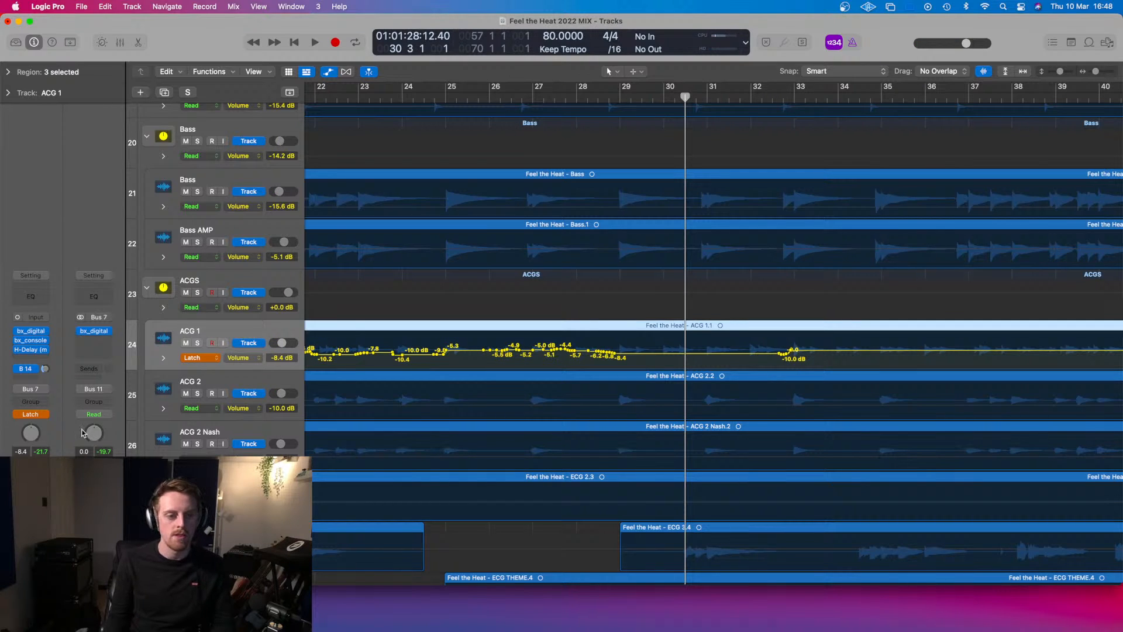
key("space")
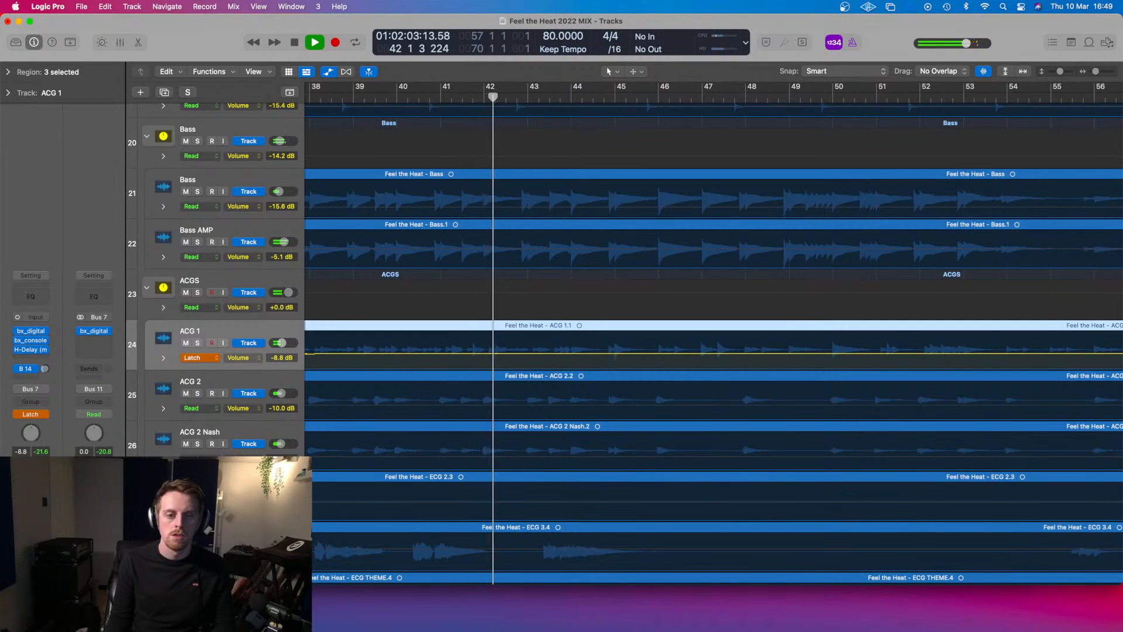
scroll(539, 351, "down", 5)
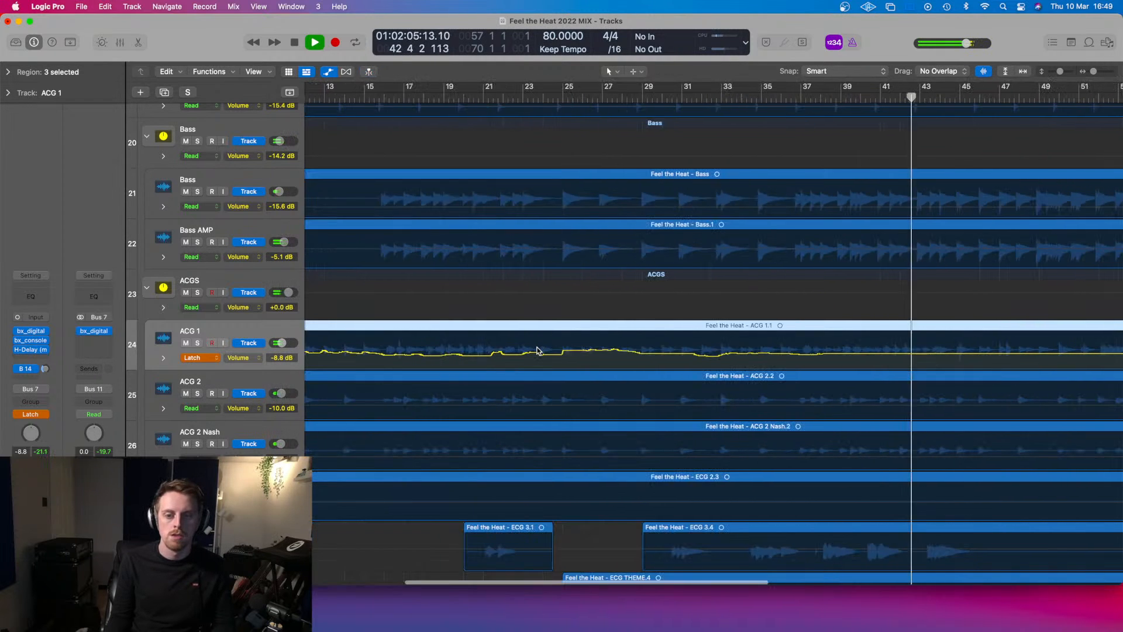
scroll(538, 351, "right", 10)
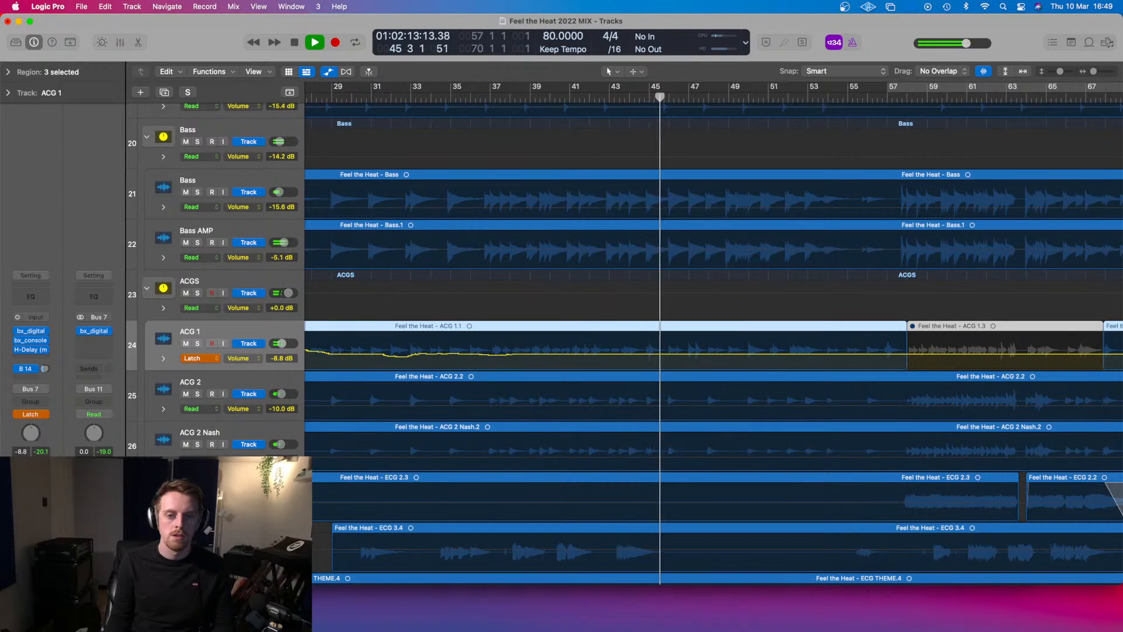
key("space")
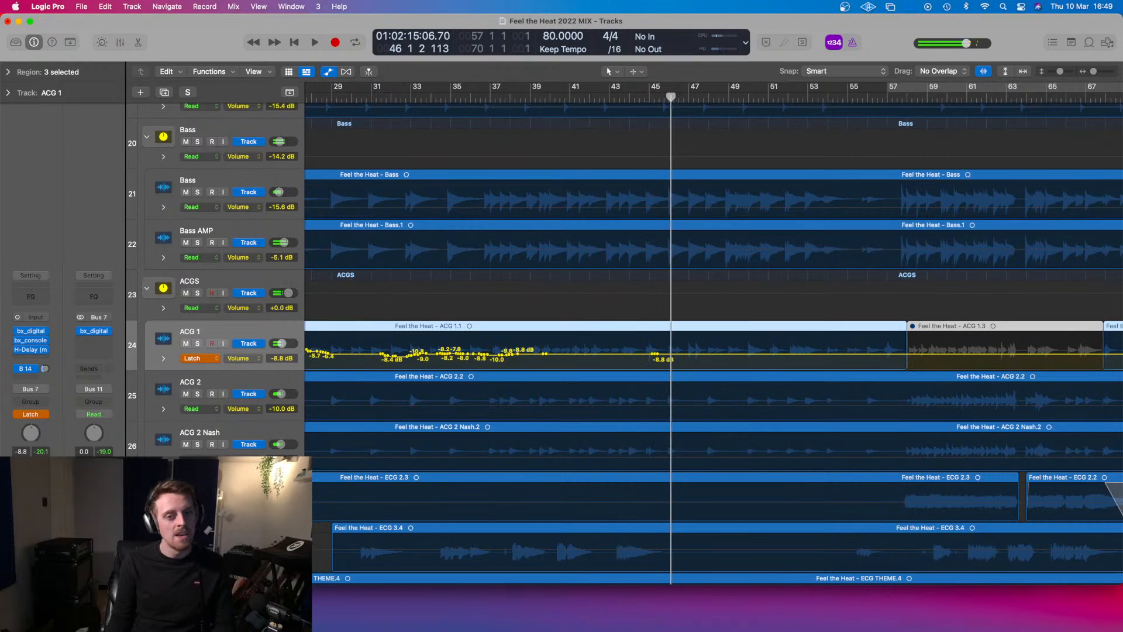
- Hide the track automation and listen to the mix from bar 30 beat 4
key("a")
scroll(609, 311, "left", 3)
scroll(592, 335, "left", 6)
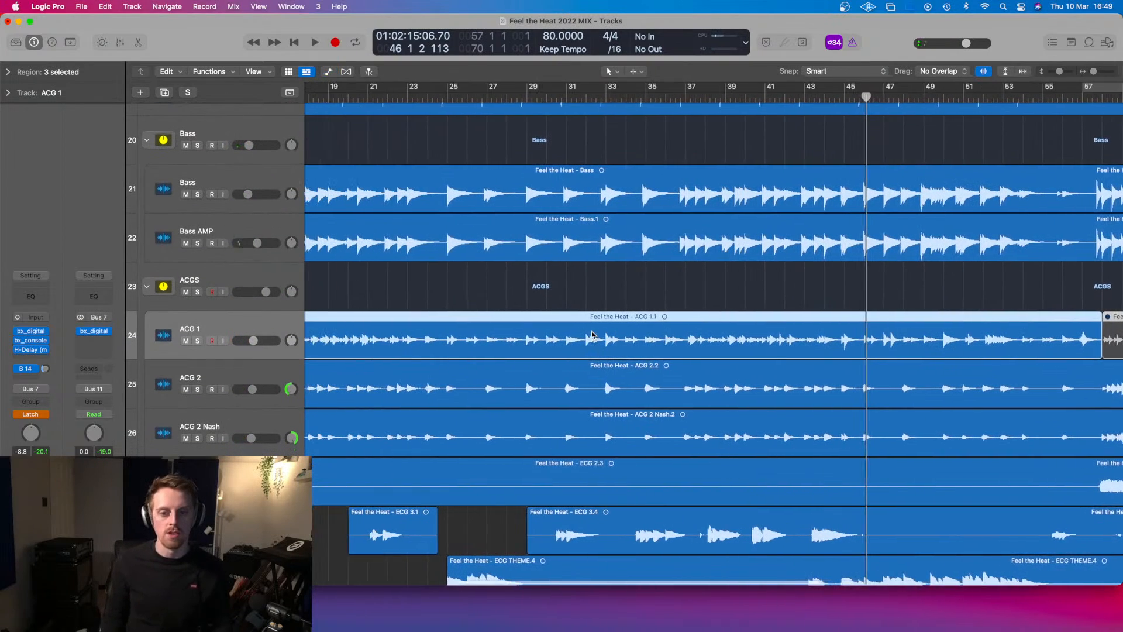
left_click(598, 97)
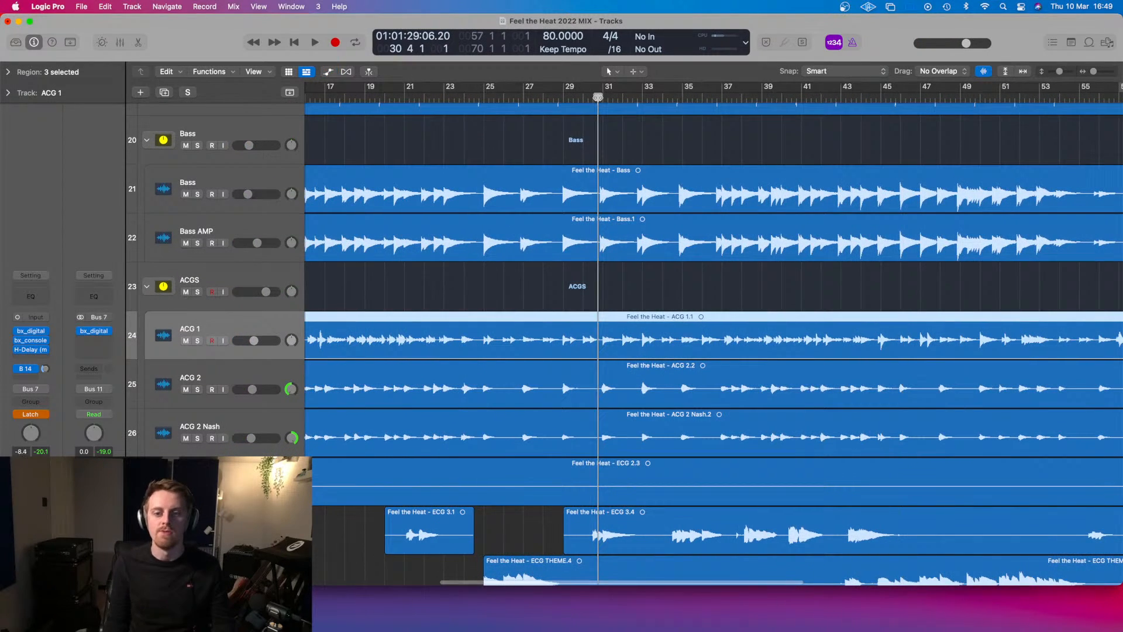
key("space")
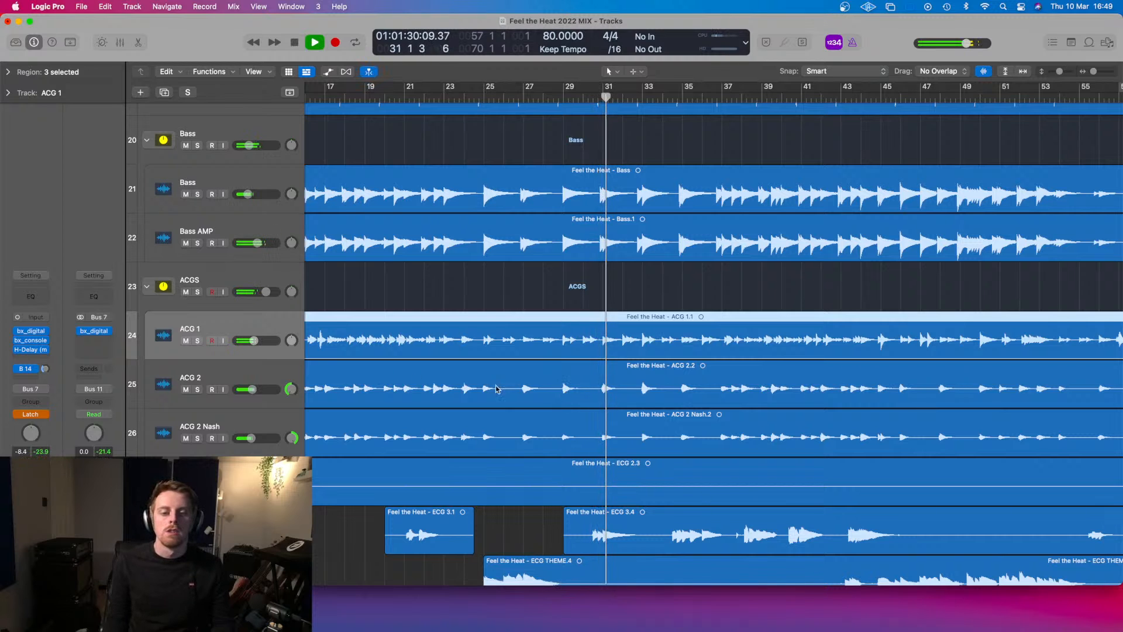
key("space")
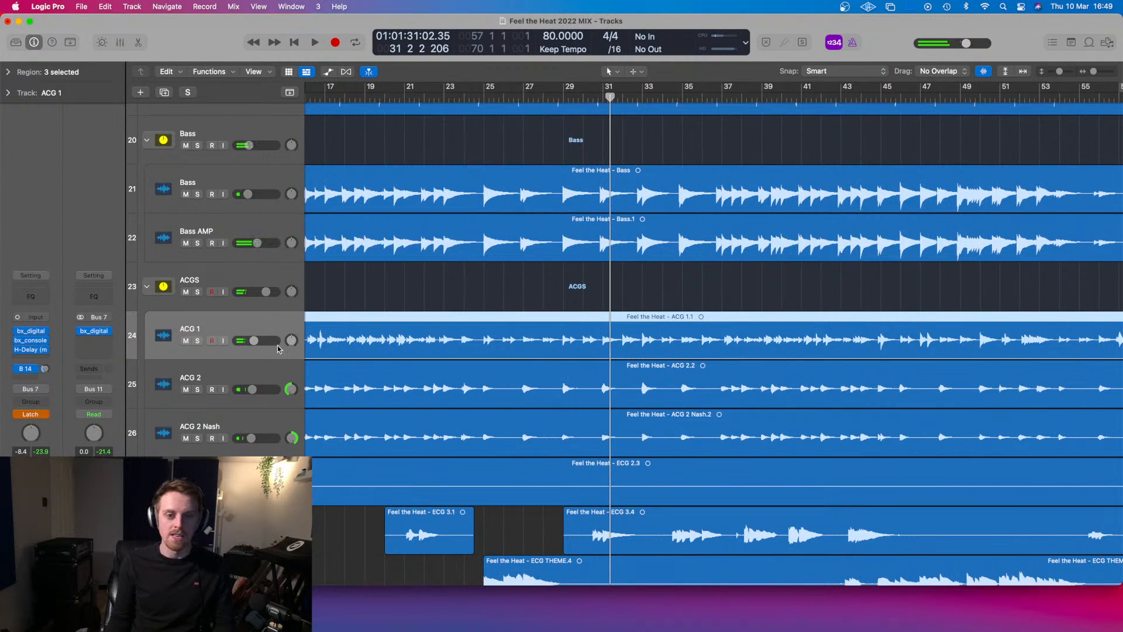
key("space")
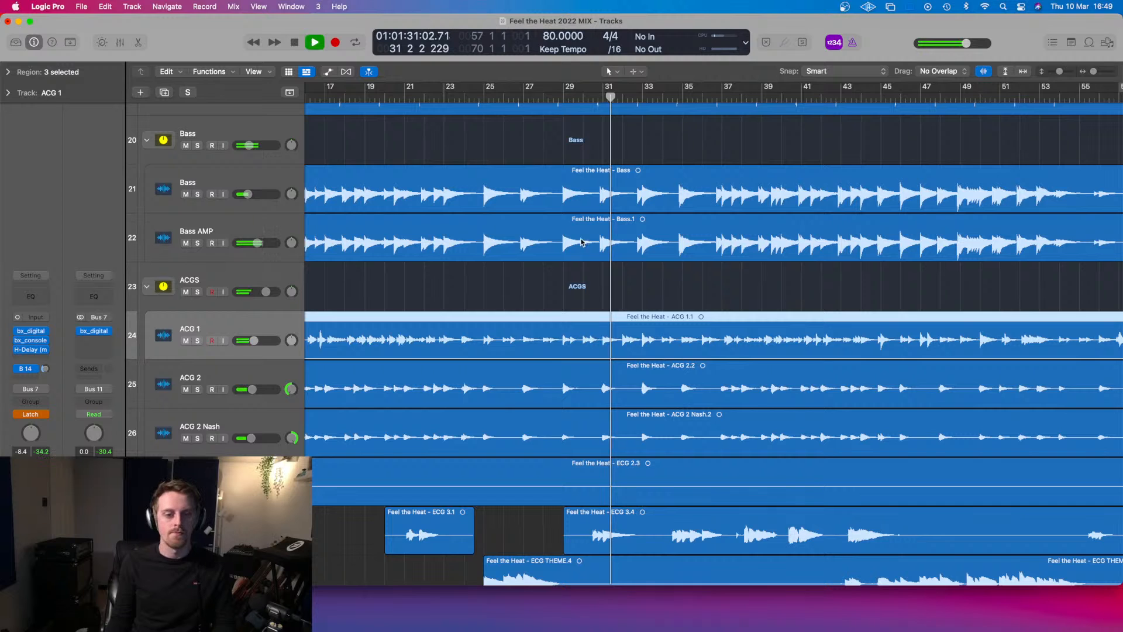
- Show the track automation and record a Latch volume pass on ACG 1 from about bar 35 to bar 47, raising the level to -6.0 dB
key("a")
scroll(609, 357, "right", 5)
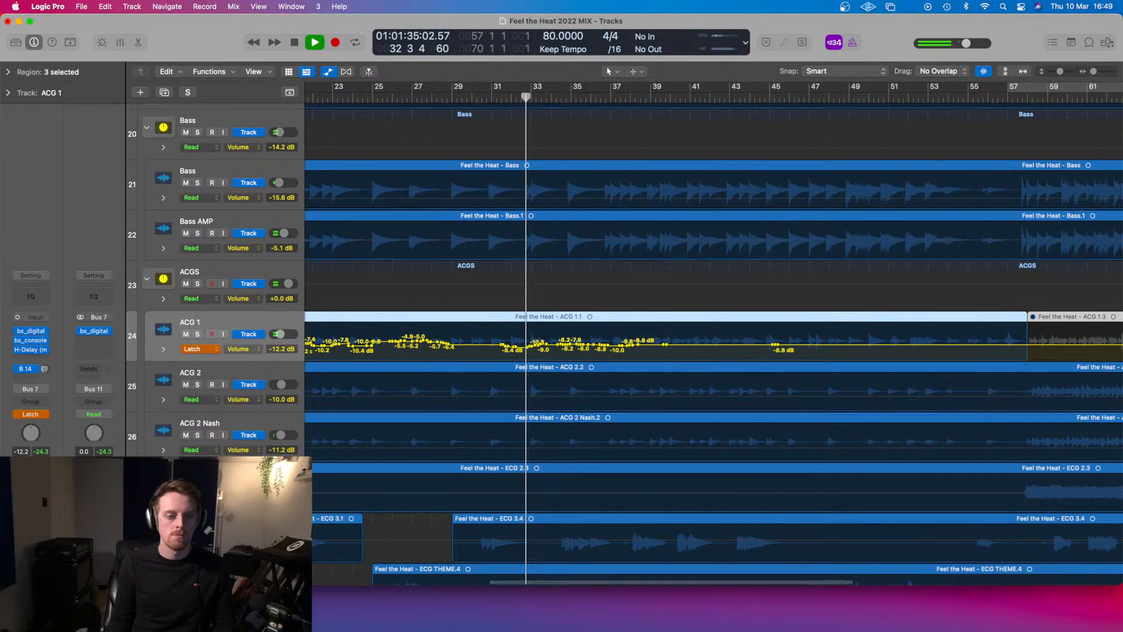
left_click(611, 98)
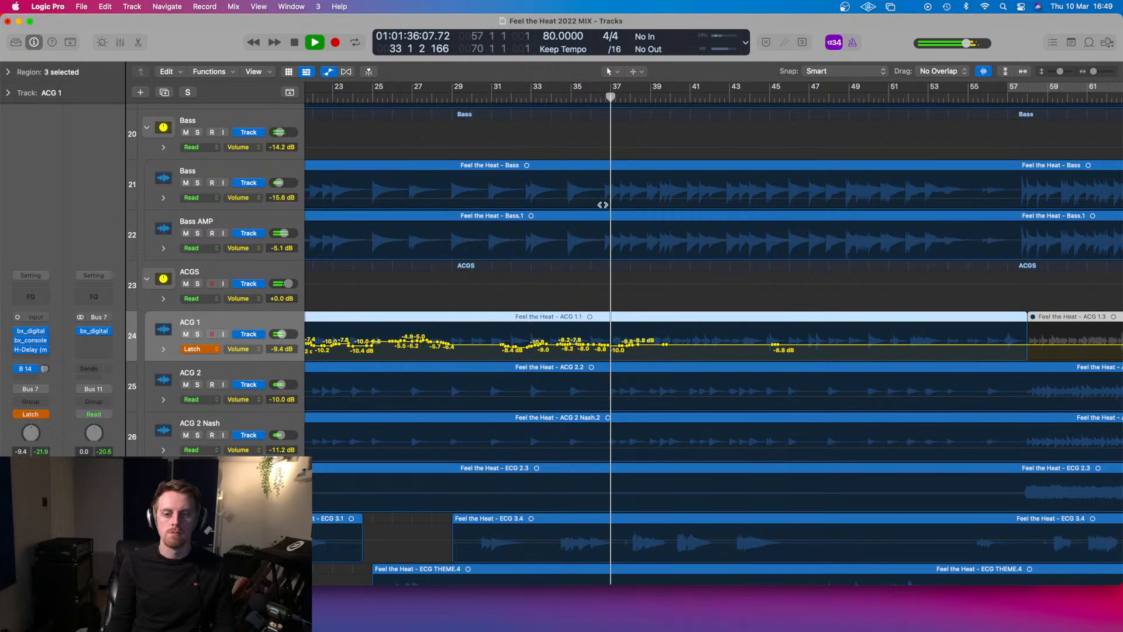
left_click(581, 98)
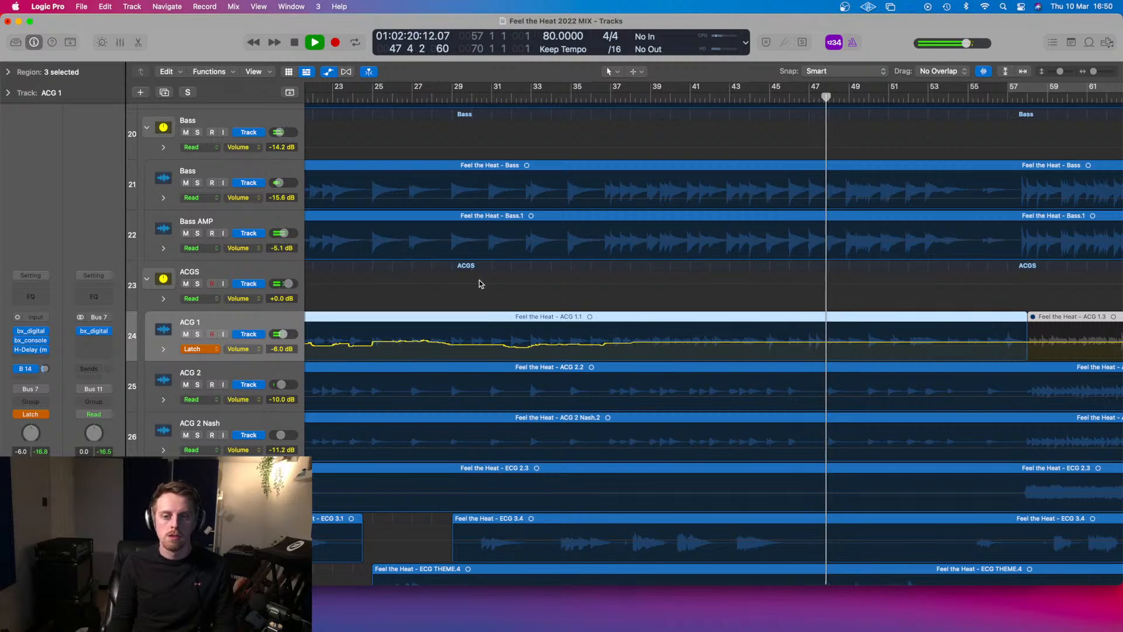
key("space")
- Record Latch volume rides on ACG 1 from bar 44 to bar 58, varying the level between about -6 and -8.4 dB
left_click(737, 93)
mouse_move(737, 93)
left_mouse_down()
mouse_move(767, 96)
mouse_move(752, 107)
left_mouse_up()
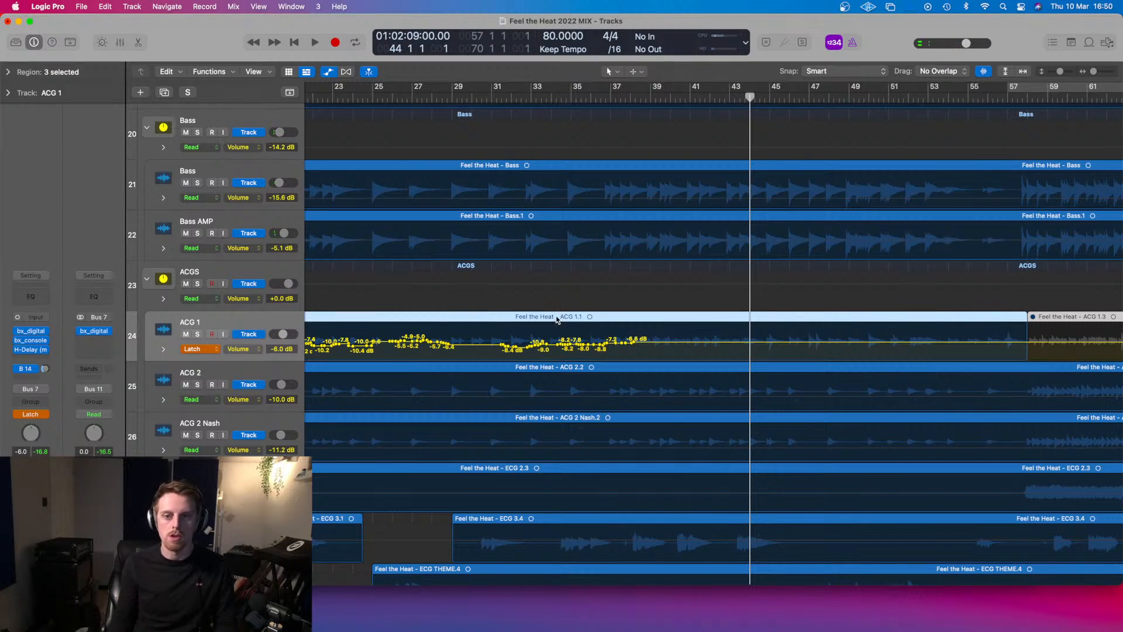
key("space")
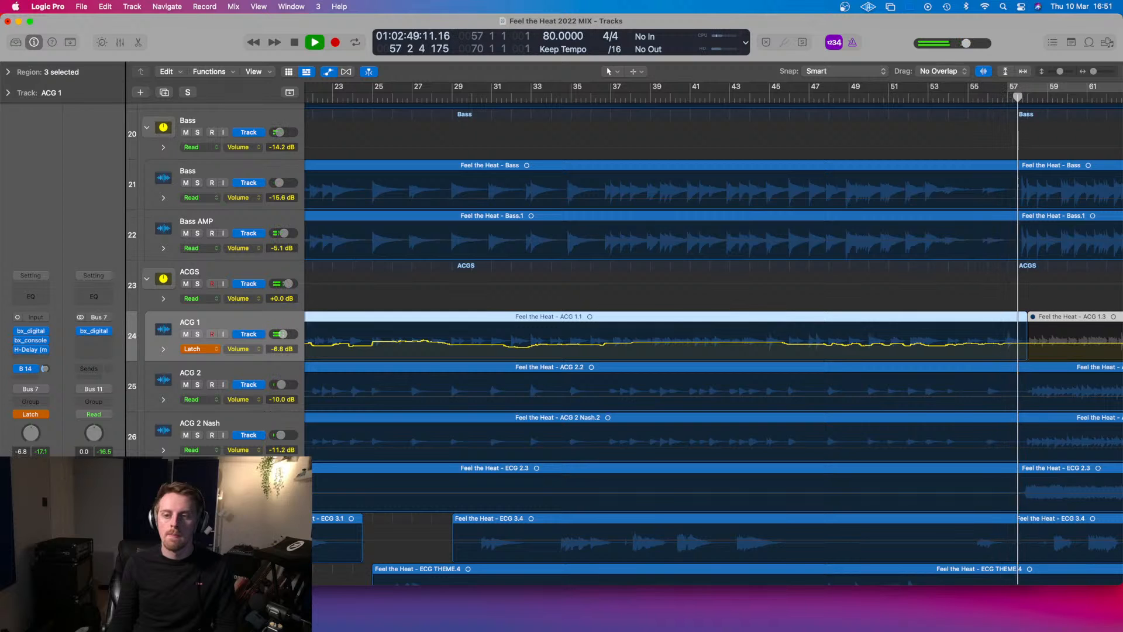
key("space")
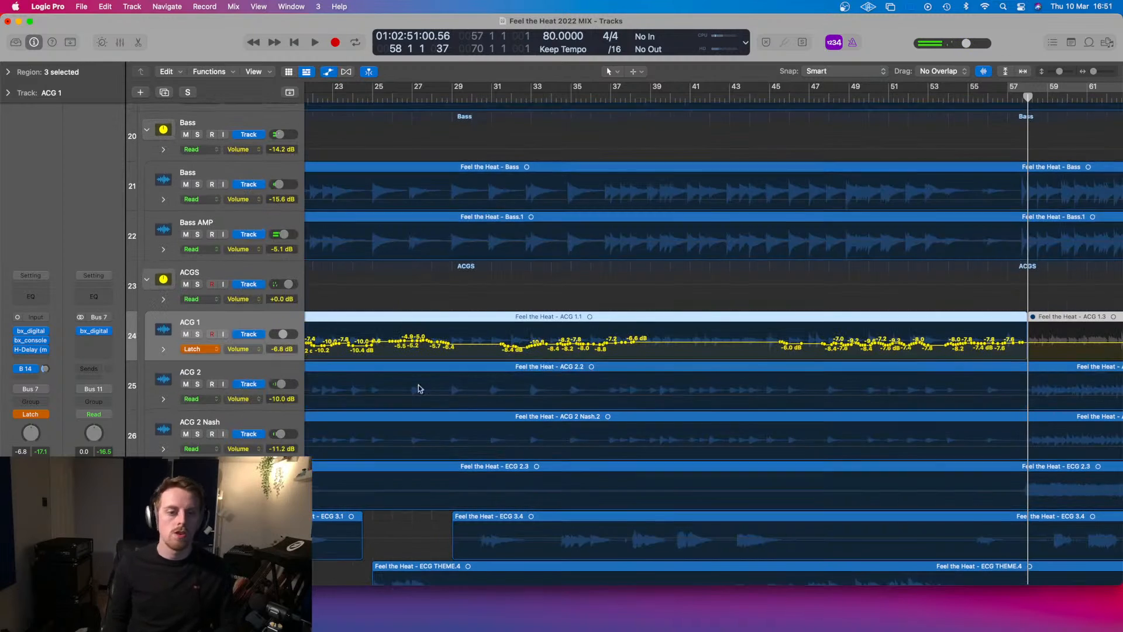
- Set the ACG 1 automation mode back to Read and hide the track automation
left_click(208, 349)
left_click(195, 326)
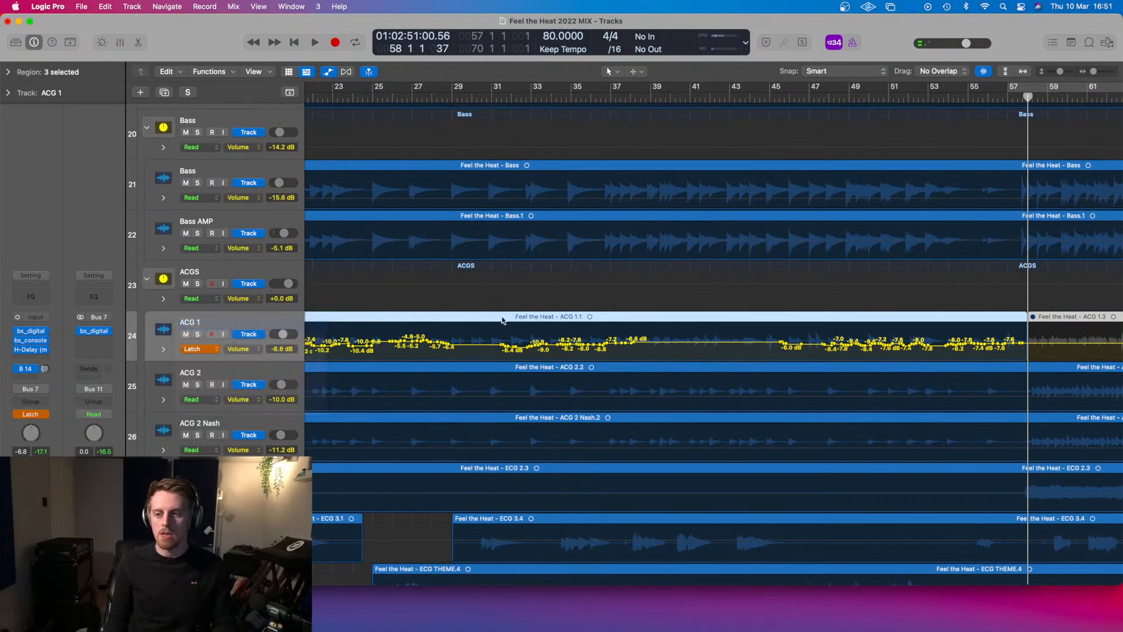
scroll(787, 369, "right", 10)
scroll(787, 369, "left", 10)
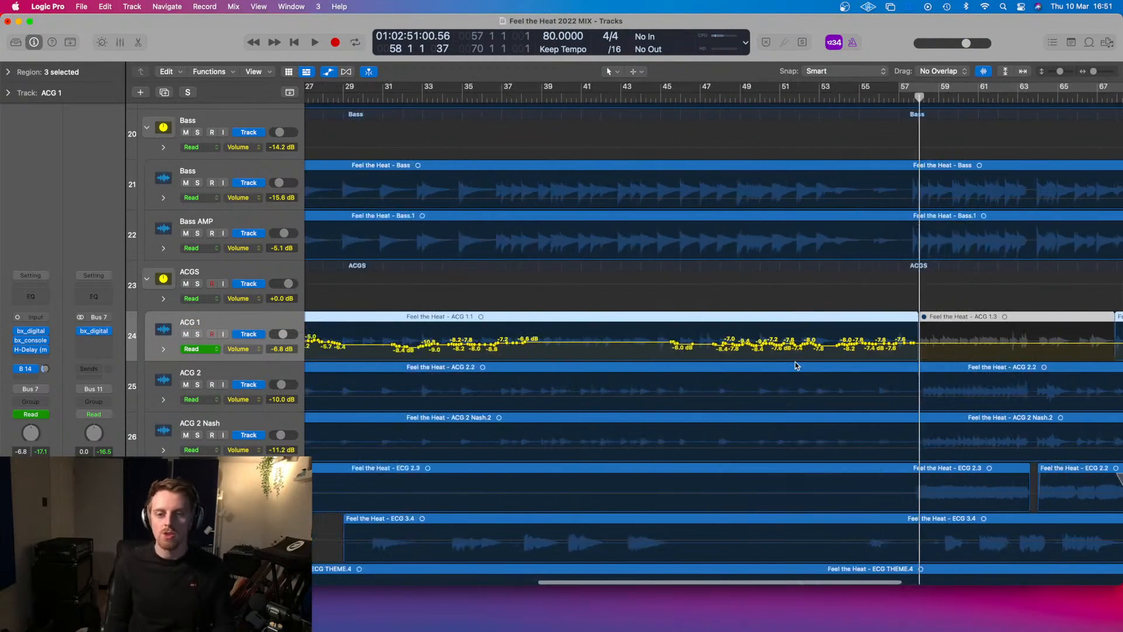
key("a")
scroll(530, 136, "right", 3)
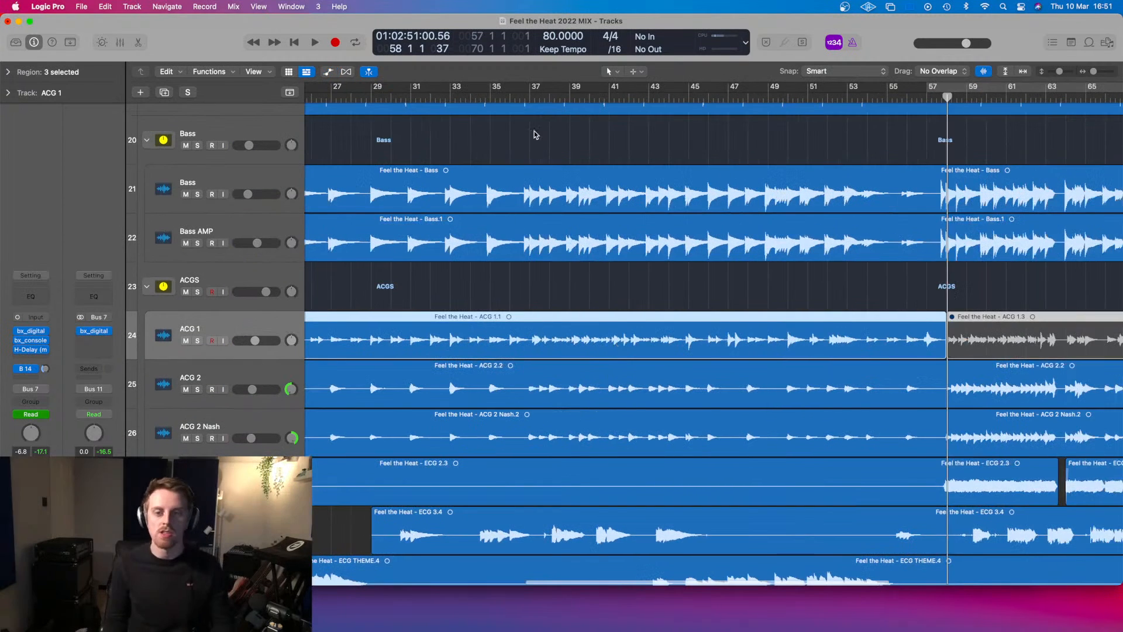
- Play the mix from about bar 36 and split the ACG 1 region near bar 37
left_click(522, 105)
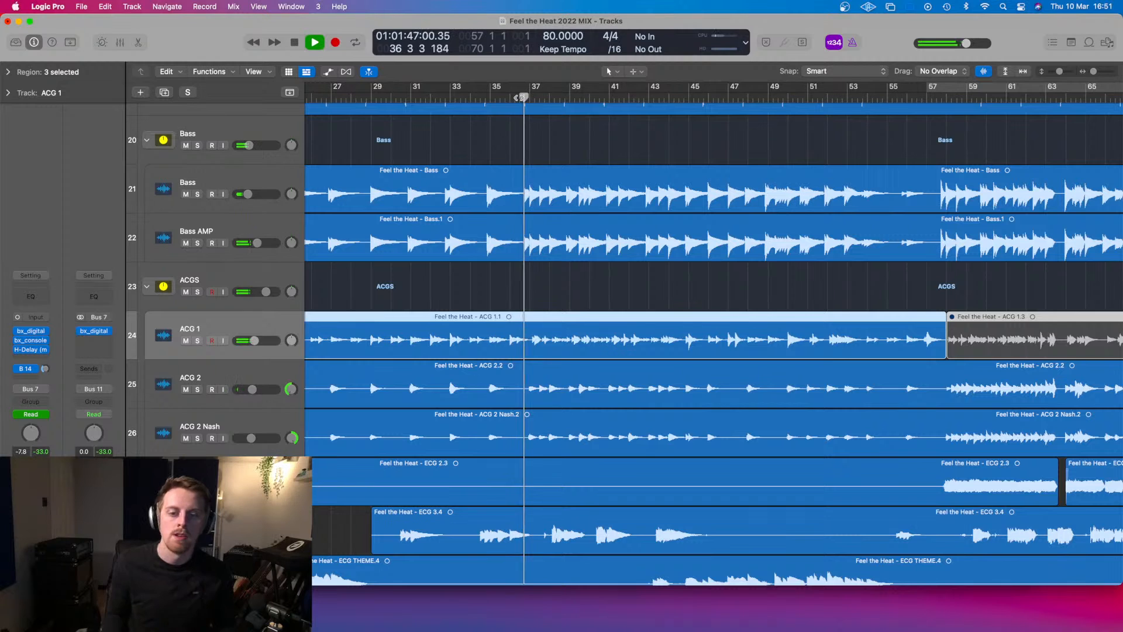
key("space")
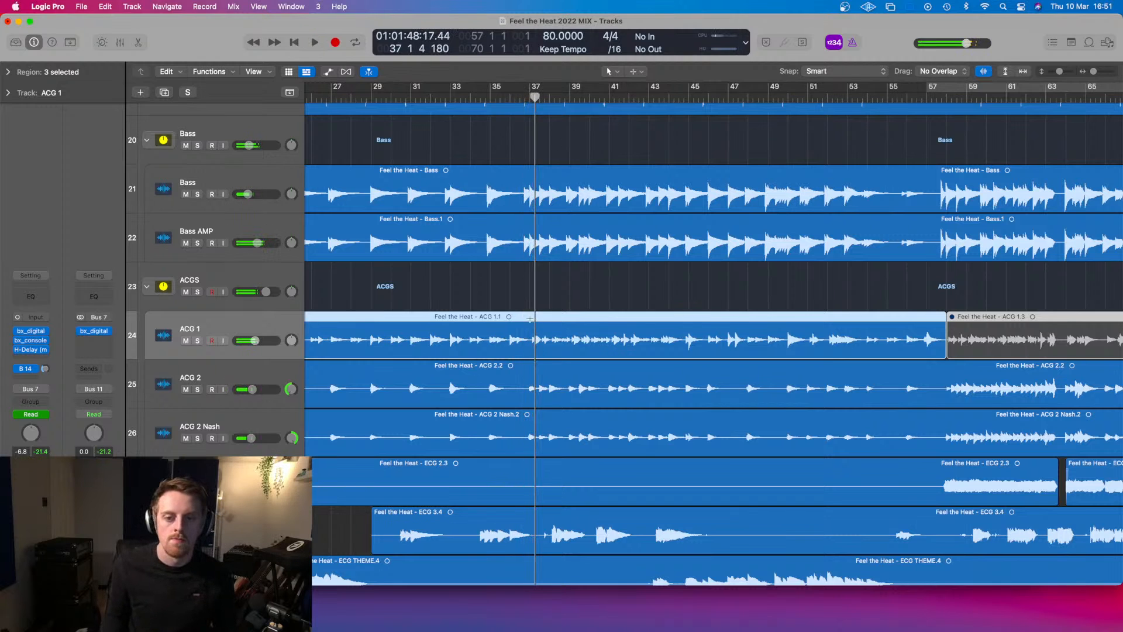
key("super+t")
left_click(830, 325)
- Split the ACG 1 region at bar 44 beat 4 and mute the section between about bars 37 and 44
left_click_drag(652, 107, 684, 110)
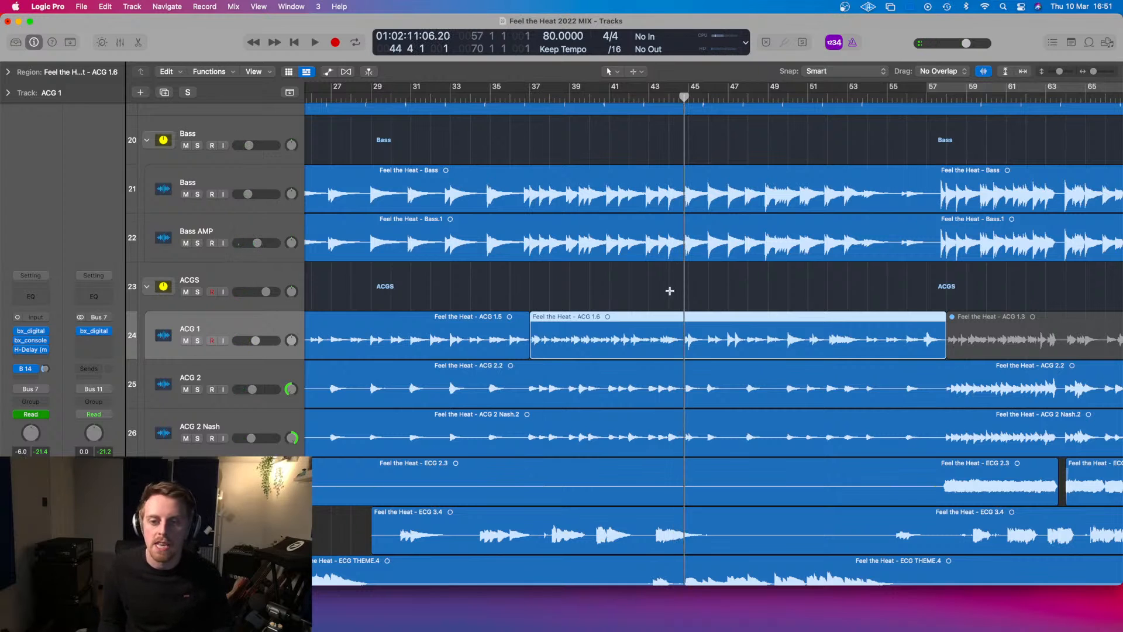
left_click(682, 350)
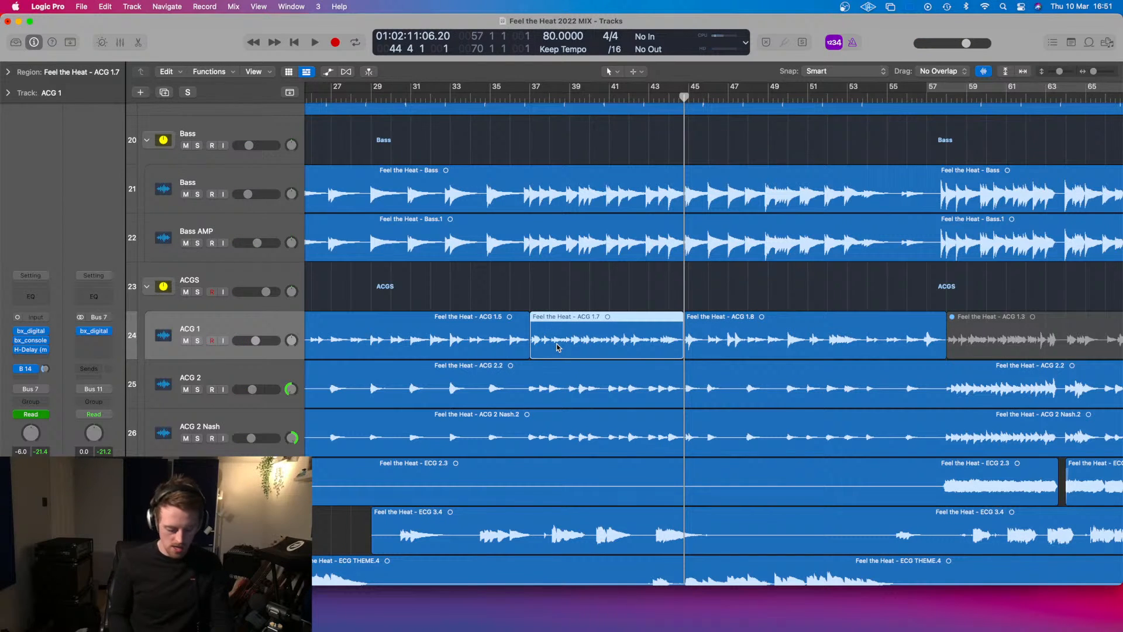
key("ctrl+m")
scroll(557, 347, "left", 10)
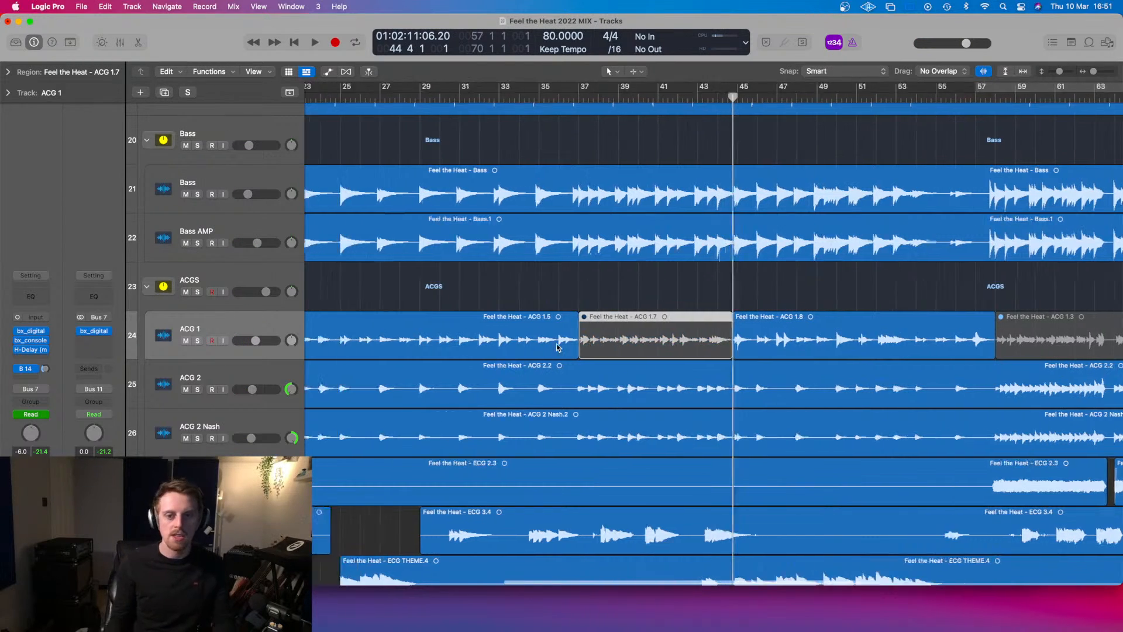
scroll(556, 347, "right", 3)
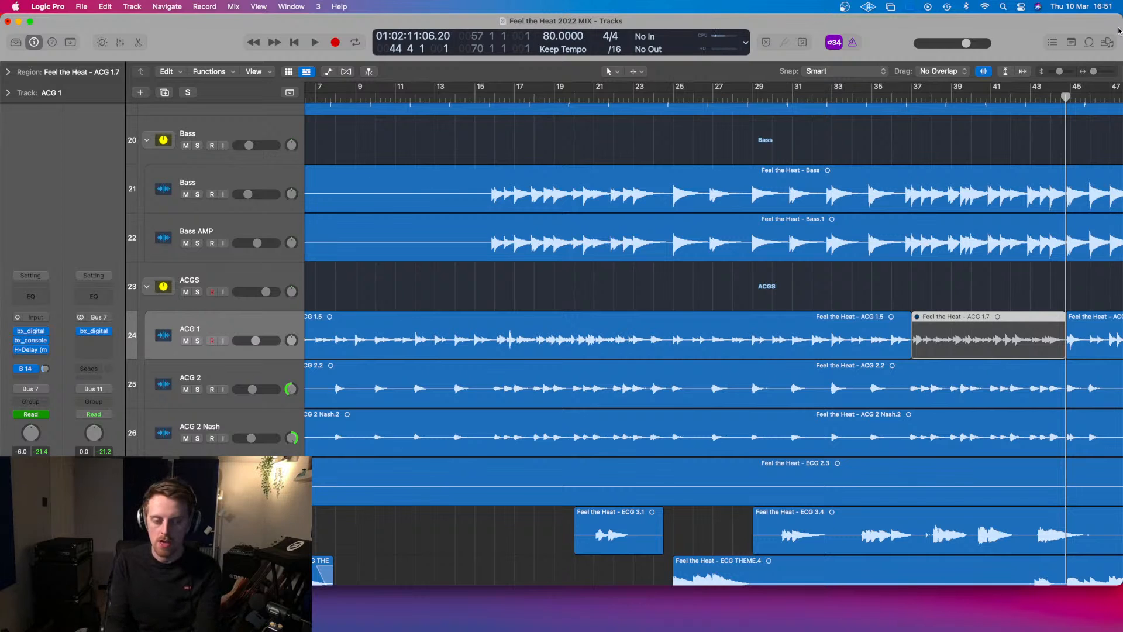
- Listen to the mix from bar 44 beat 4 to check how the acoustic guitar re-enters
key("space")
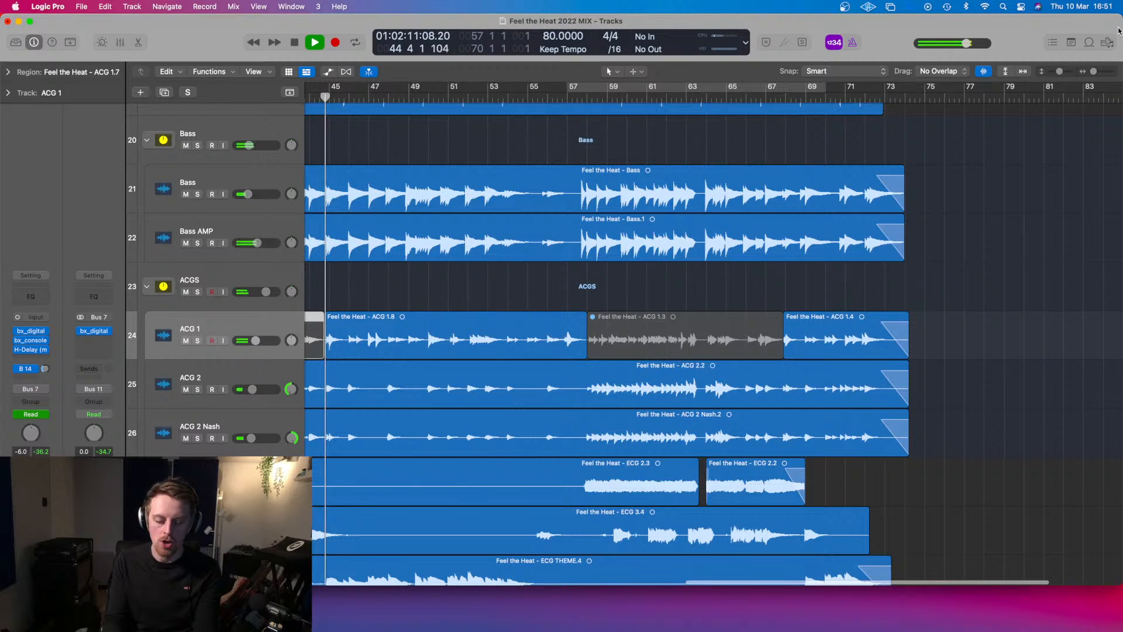
key("space")
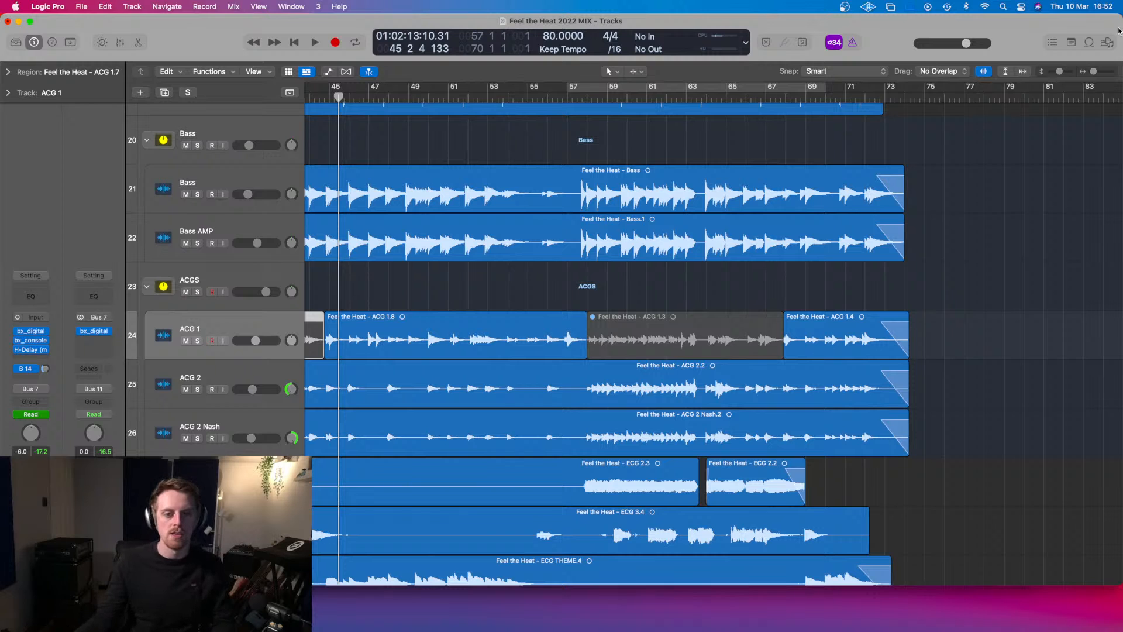
scroll(474, 375, "left", 10)
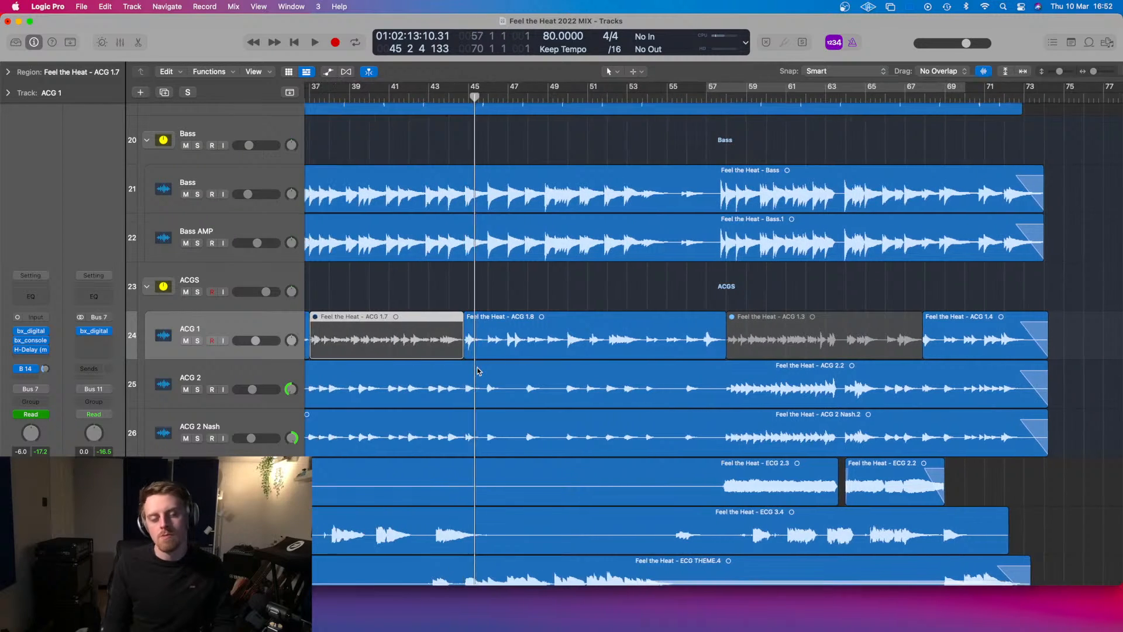
- Move the playhead to bar 15, set the Drums stack's automation mode to Latch and disable its record arming
scroll(479, 371, "down", 5)
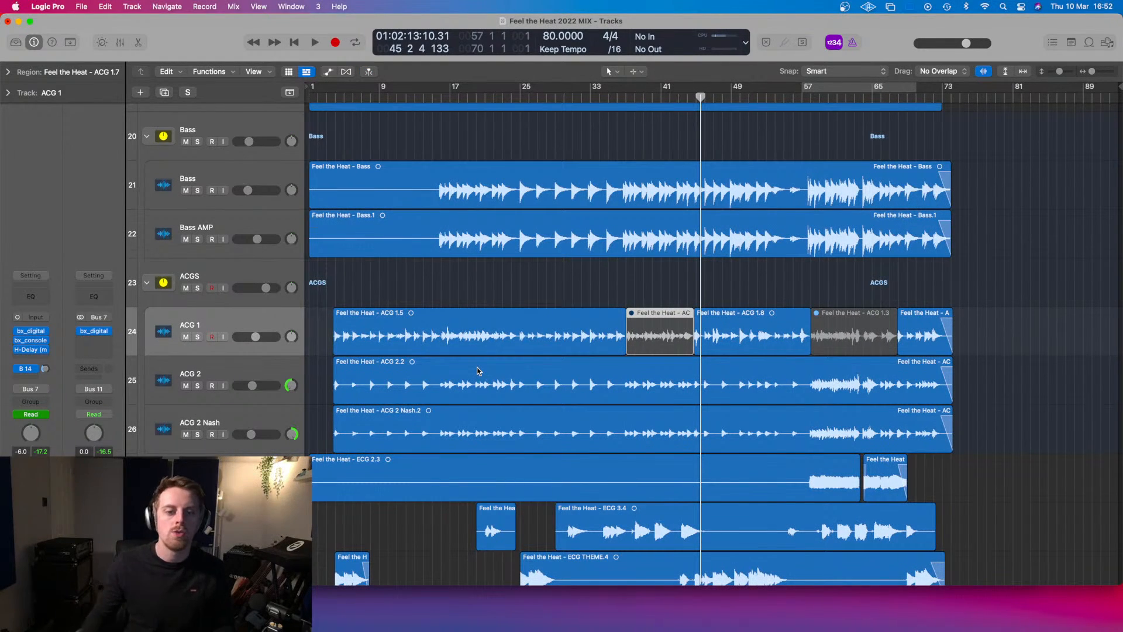
scroll(554, 229, "up", 15)
scroll(554, 230, "up", 10)
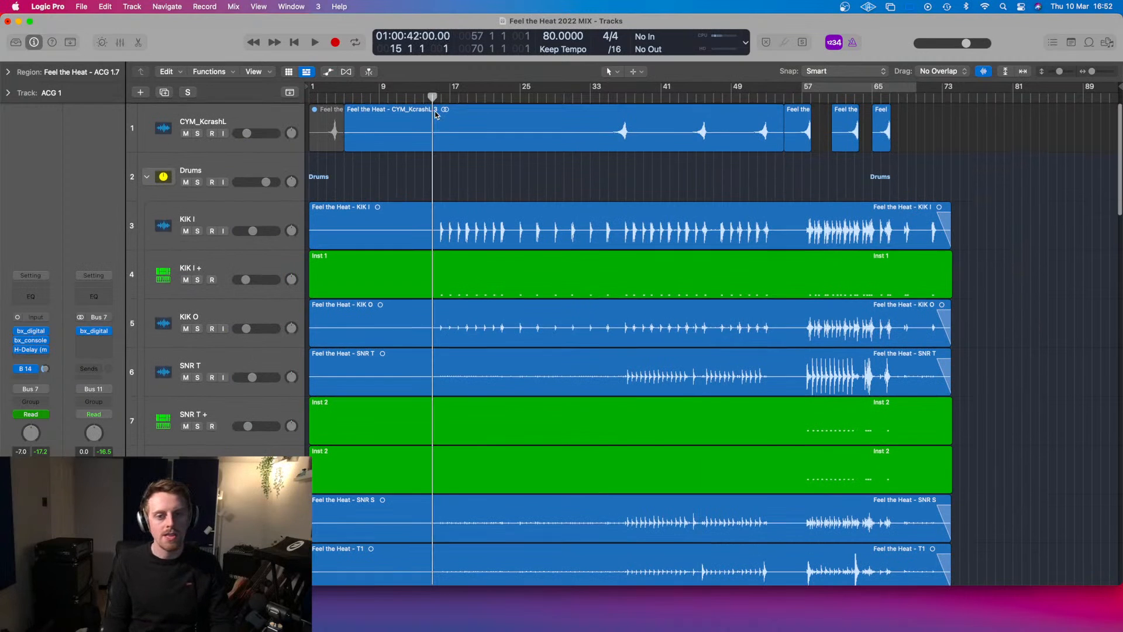
scroll(436, 115, "down", 2)
left_click(201, 136)
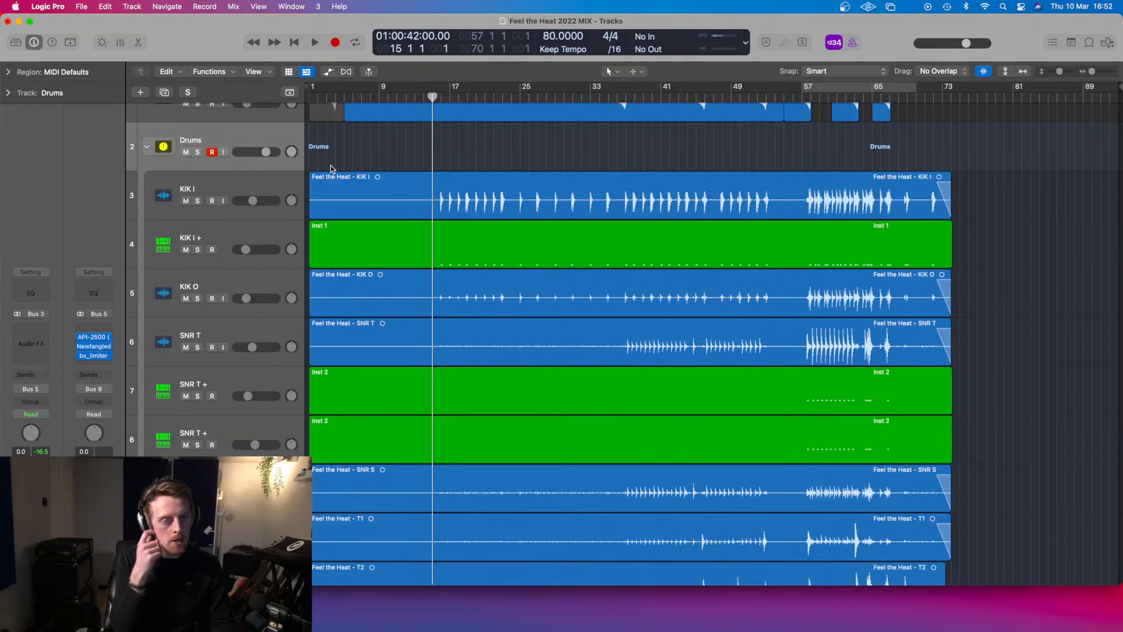
left_click(24, 414)
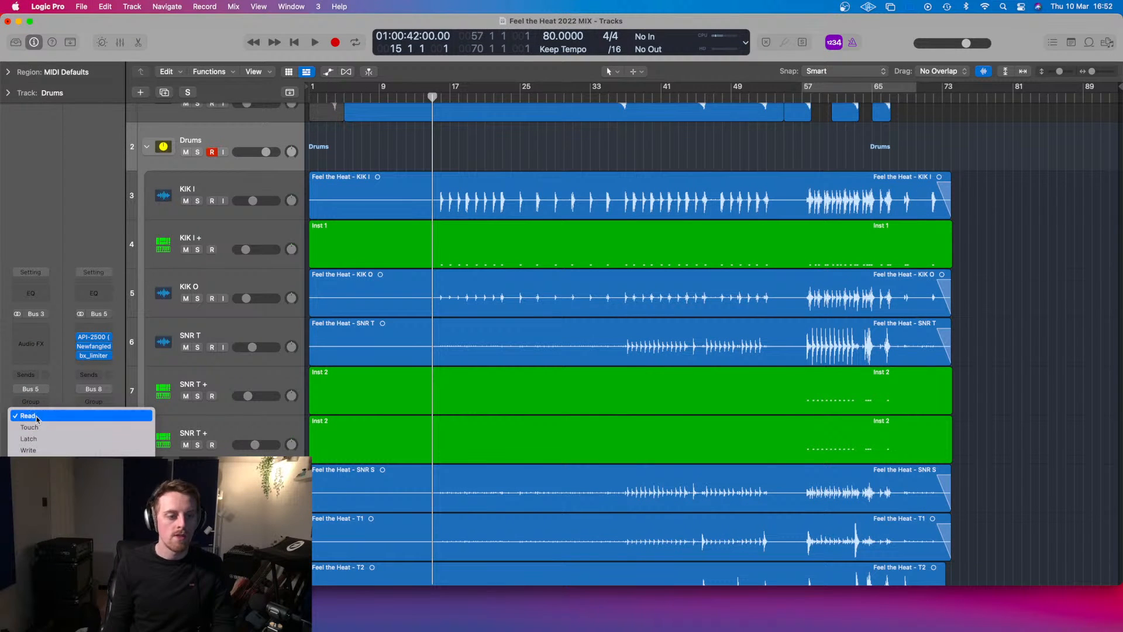
left_click(61, 439)
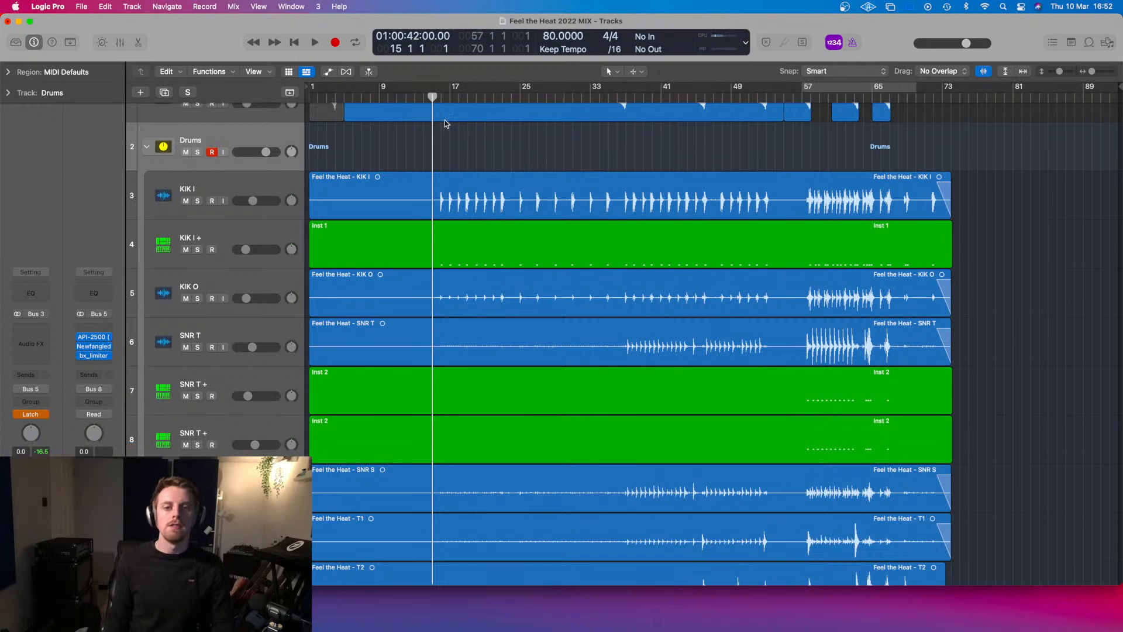
scroll(428, 130, "down", 3)
scroll(423, 188, "up", 4)
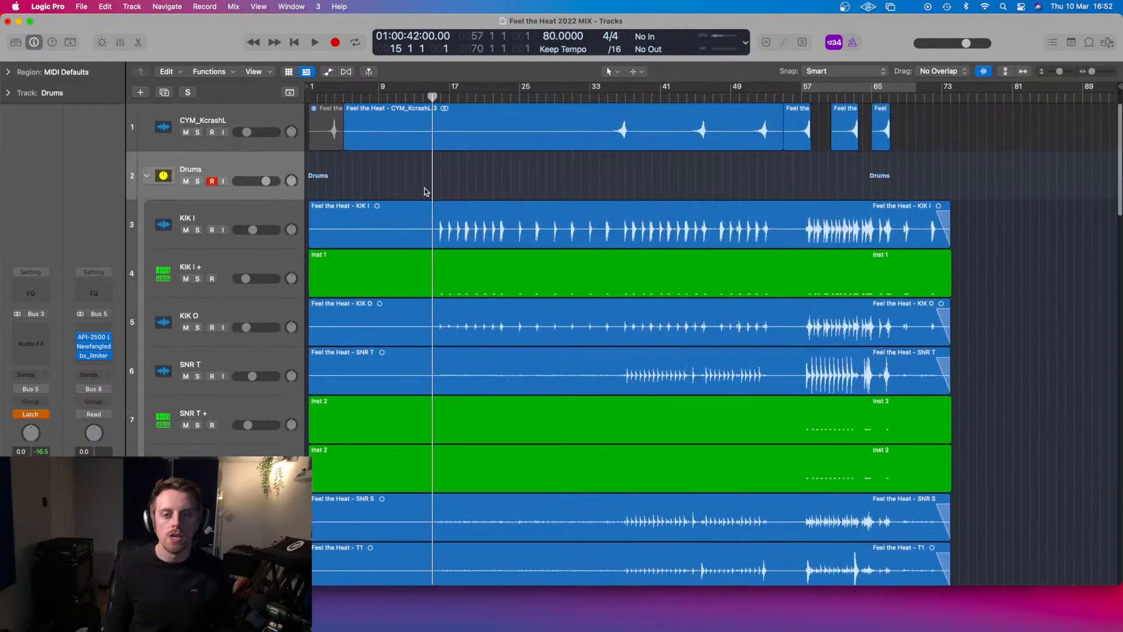
left_click(213, 182)
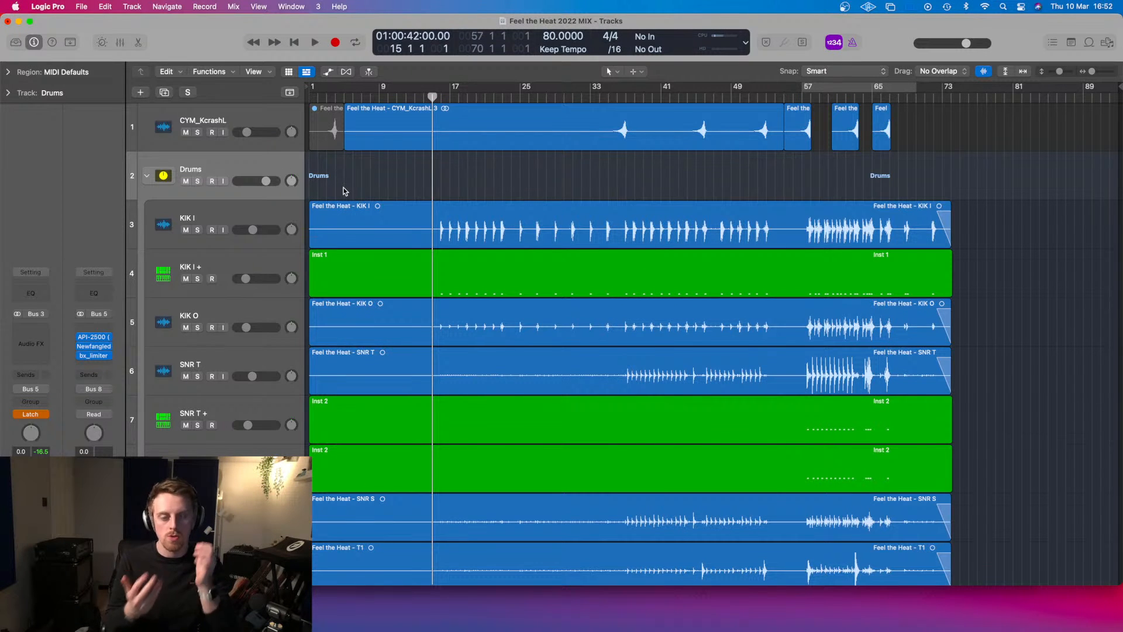
- Record a Latch volume pass on the Drums stack from bar 15 to bar 19 at about -0.5 dB, then show the automation with taller tracks
key("space")
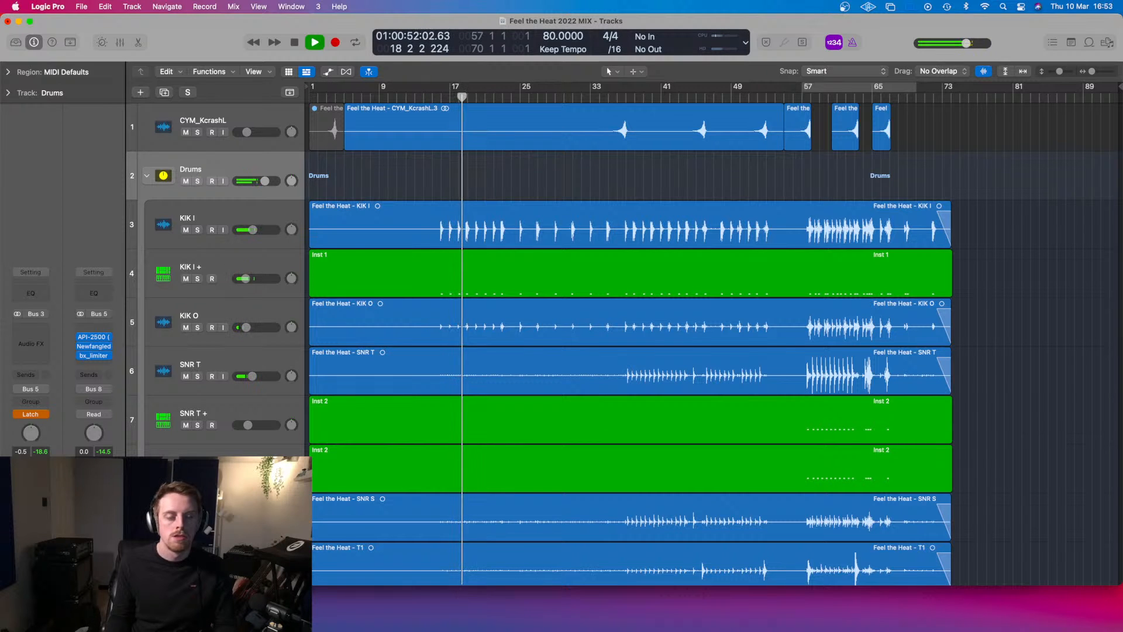
key("a")
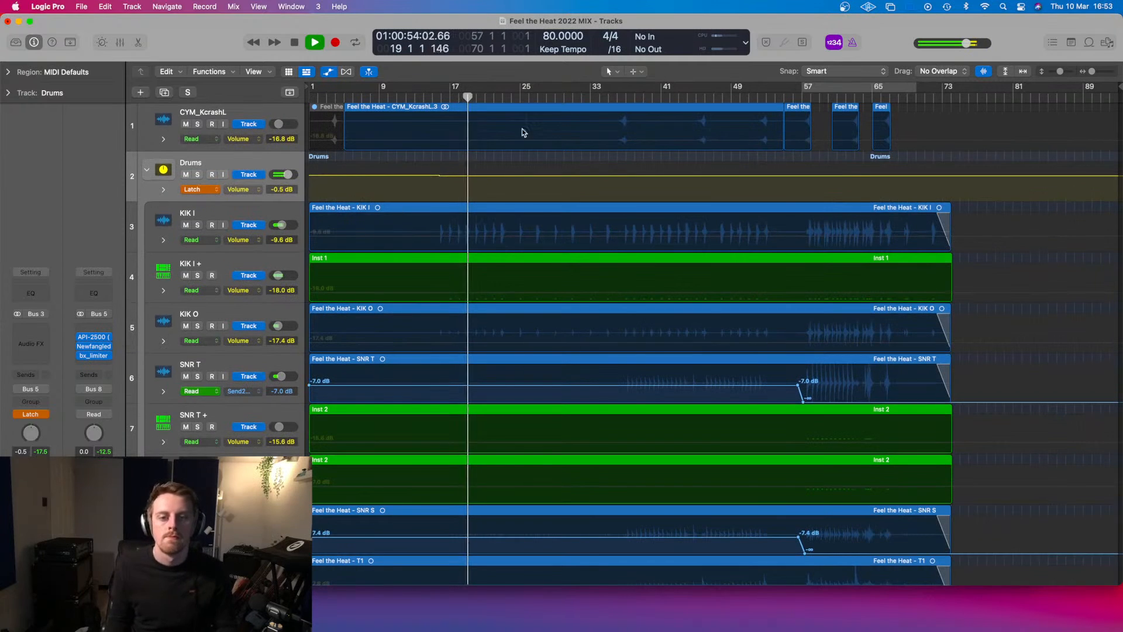
key("space")
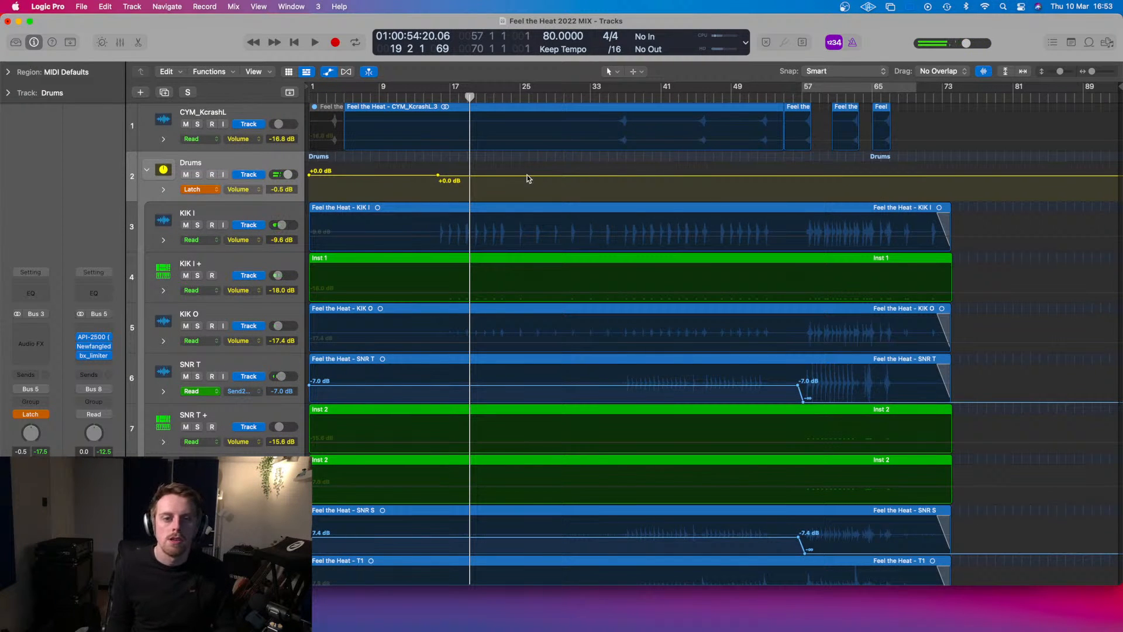
scroll(470, 179, "up", 10)
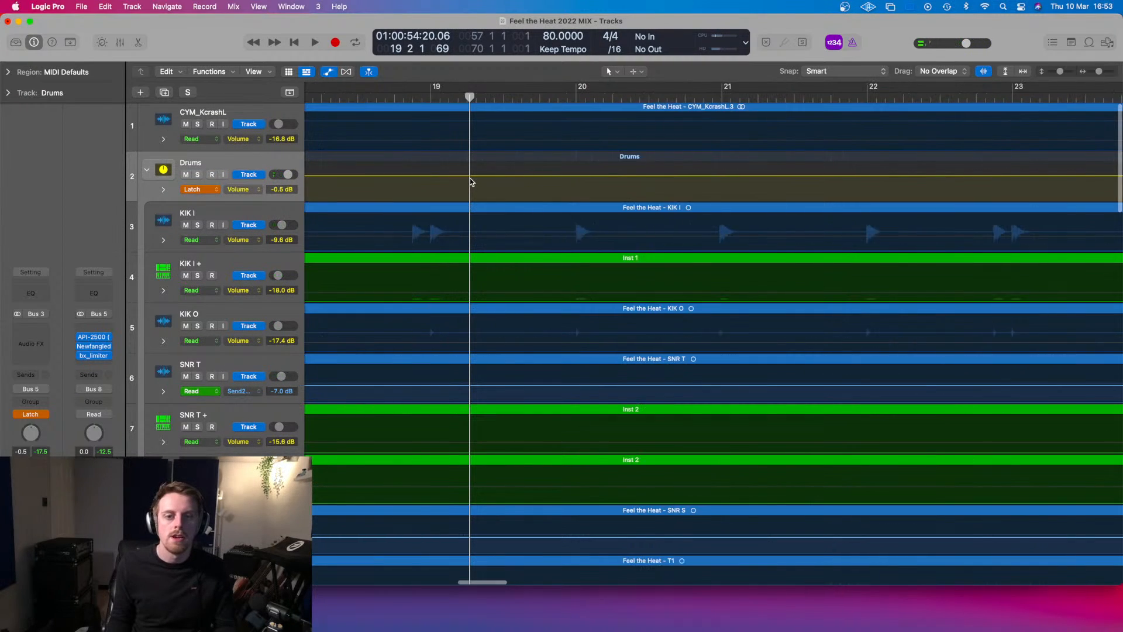
scroll(471, 182, "down", 10)
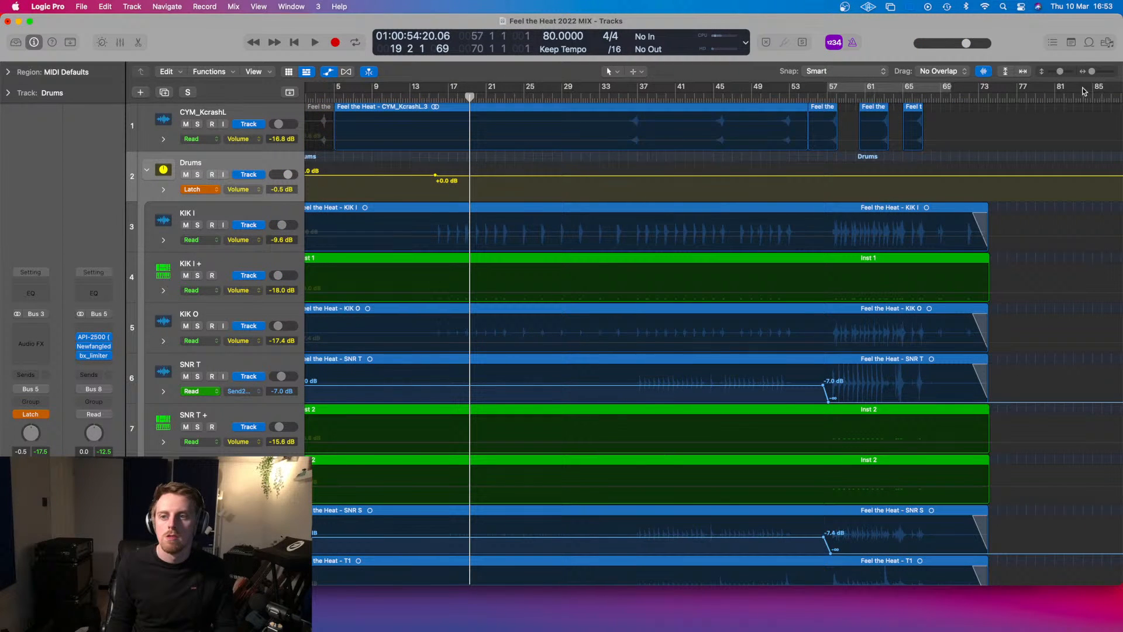
left_click_drag(1060, 71, 1065, 71)
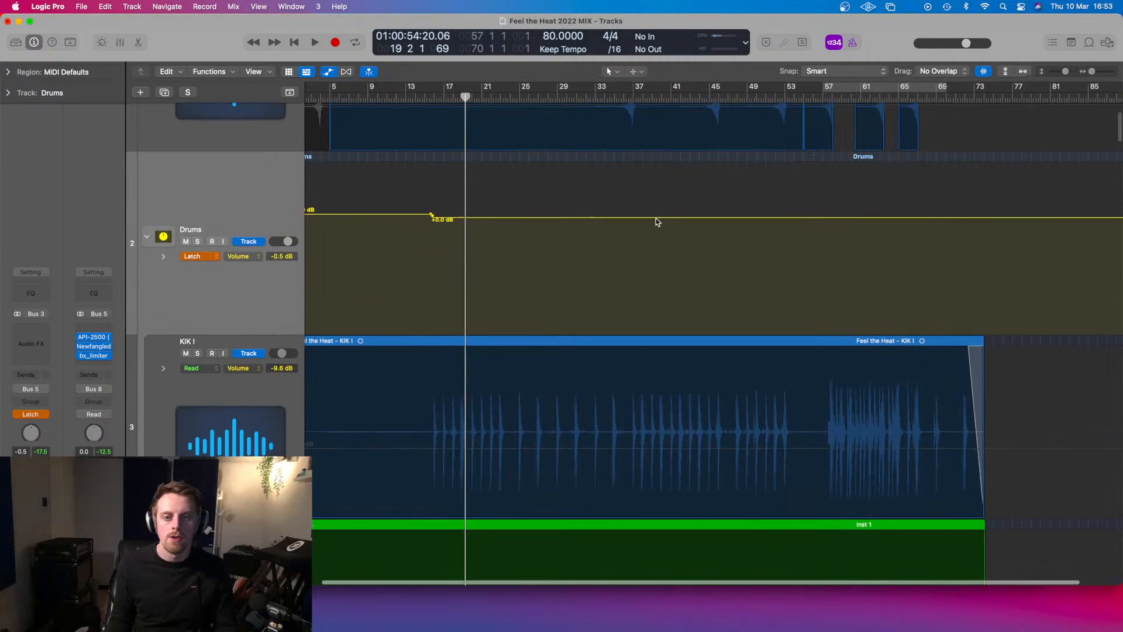
- Play from about bar 21 to bar 25 and try adding a volume point on the Drums stack there
left_click(483, 95)
key("space")
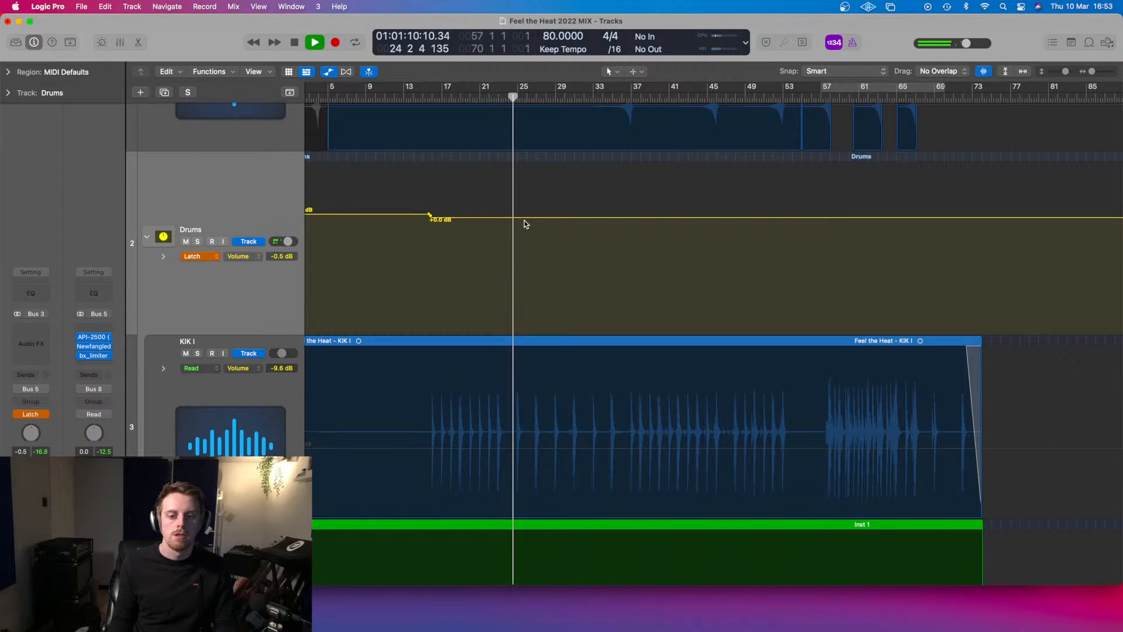
key("space")
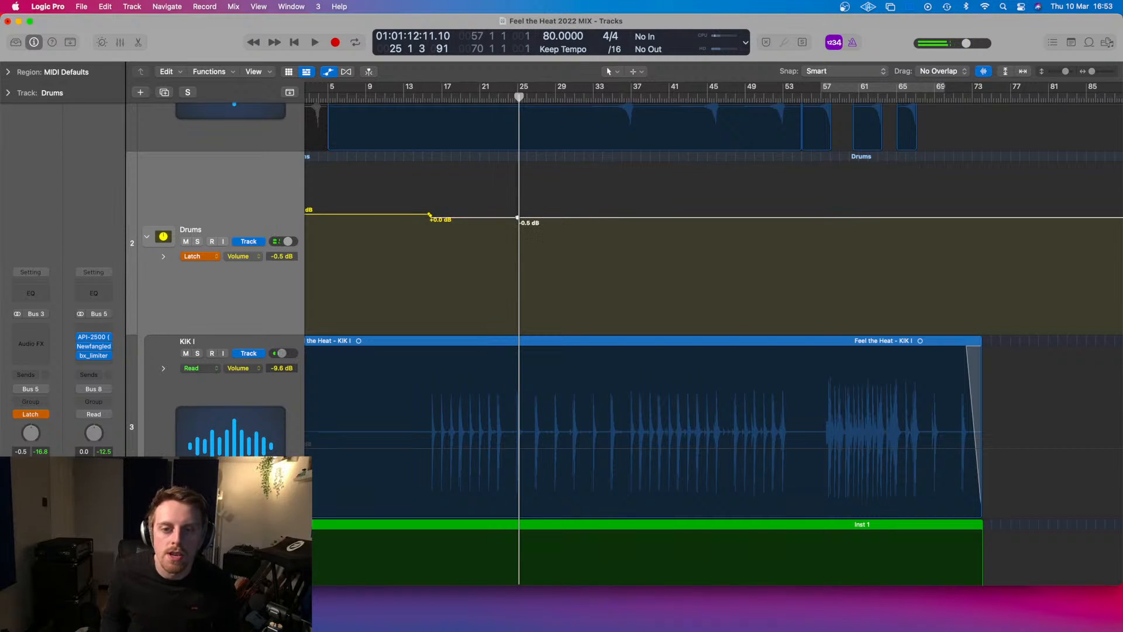
left_click(518, 218)
key("Delete")
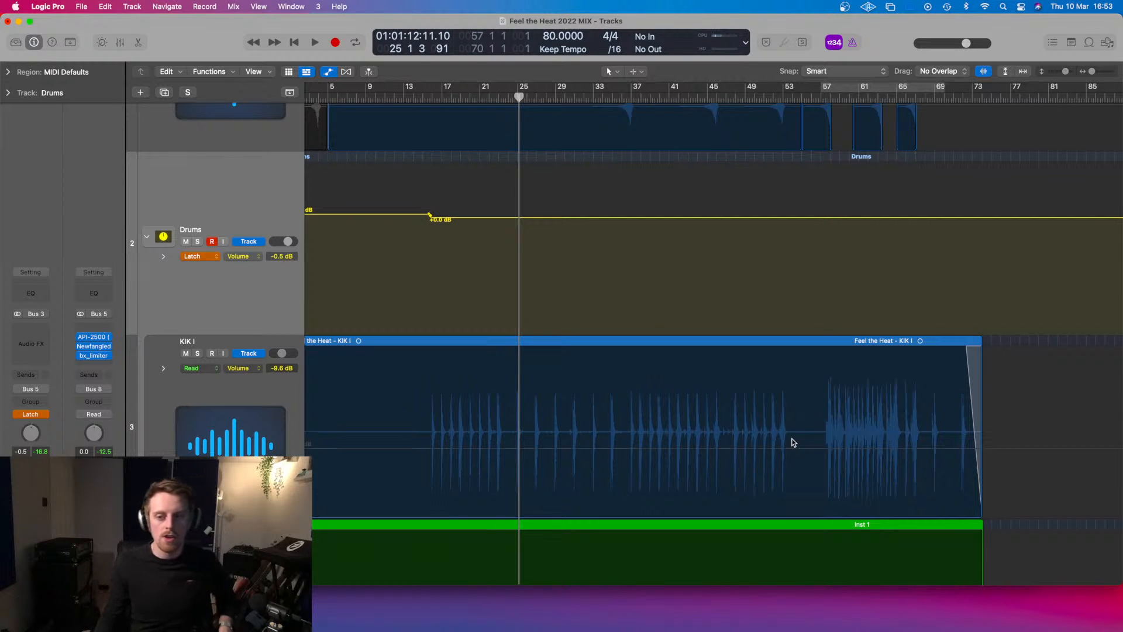
- Play the song around bars 26 to 35 and add a Drums volume point at about bar 27
left_click_drag(537, 98, 625, 116)
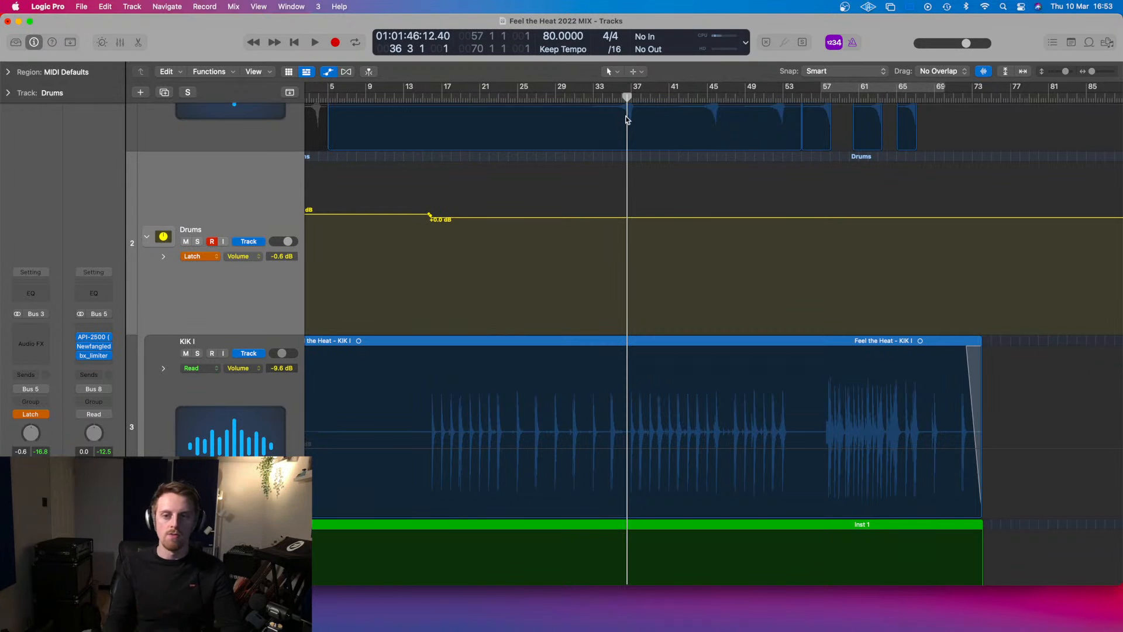
left_click_drag(629, 93, 613, 96)
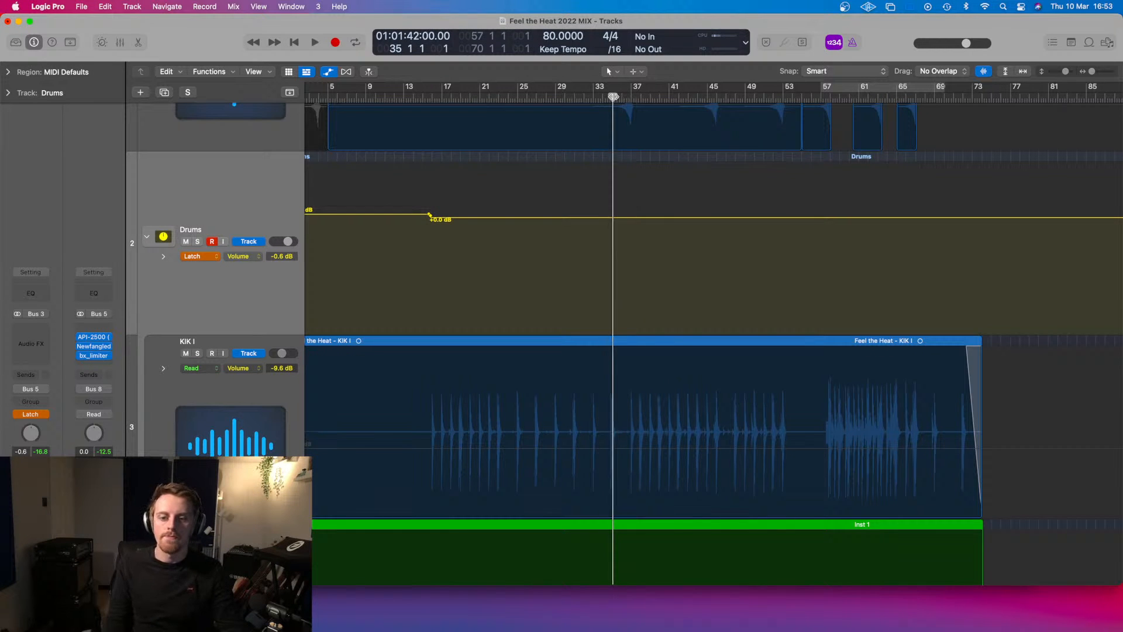
key("space")
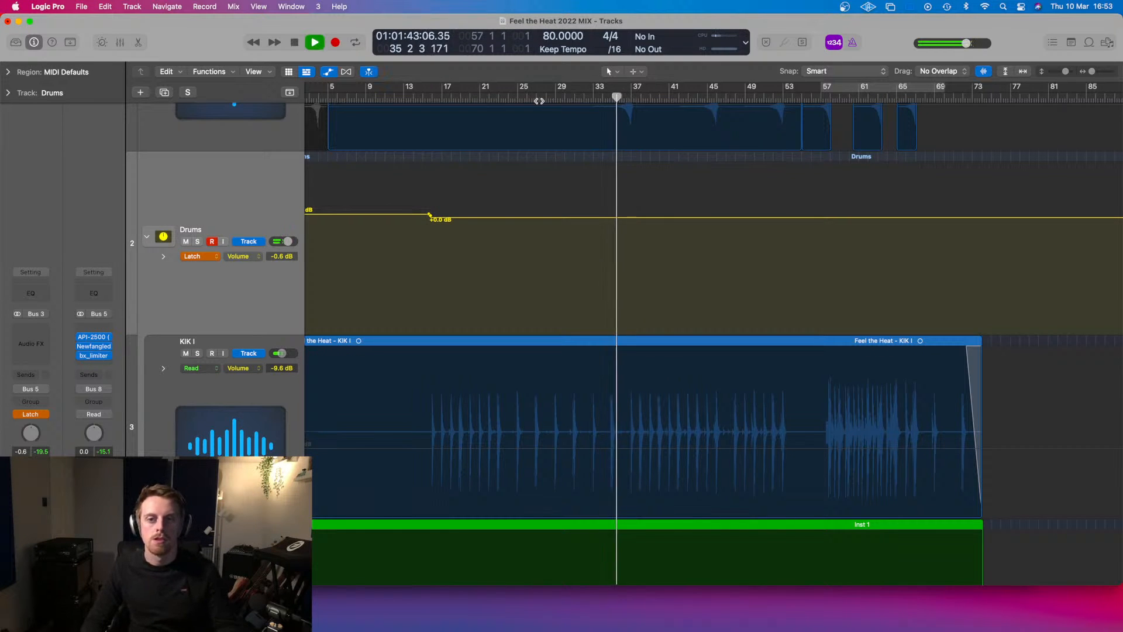
left_click(557, 97)
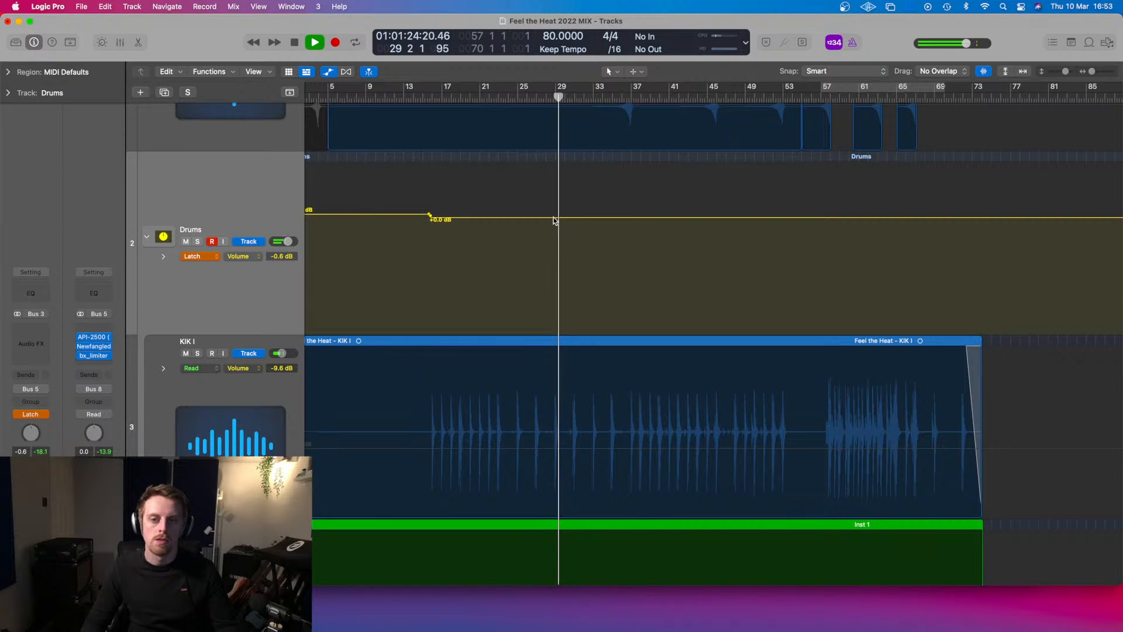
left_click(528, 96)
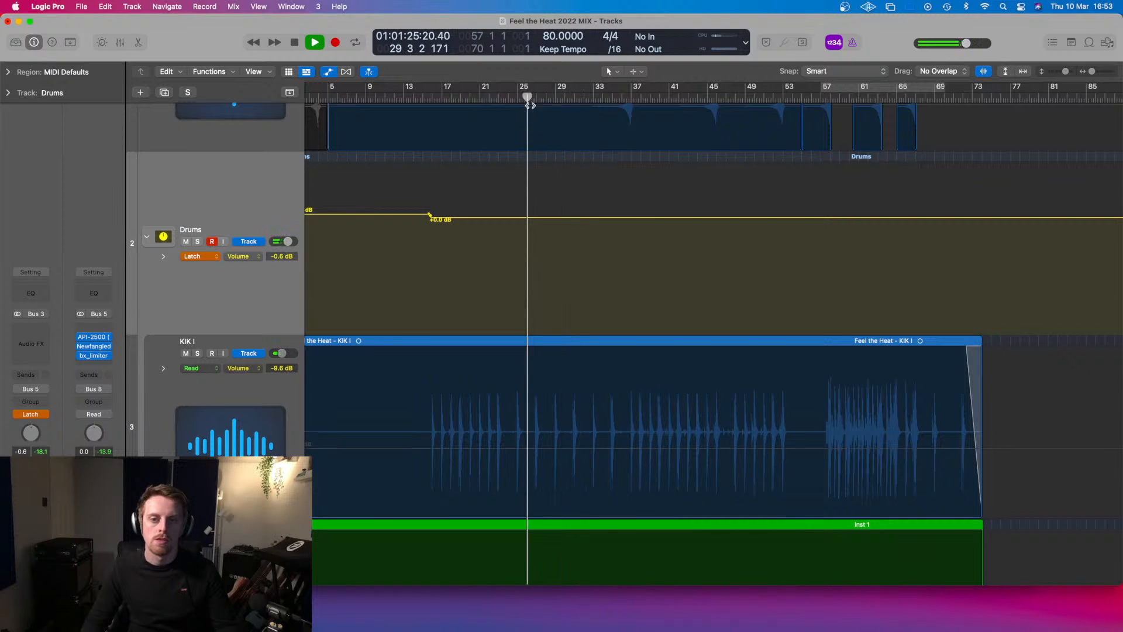
left_click(535, 219)
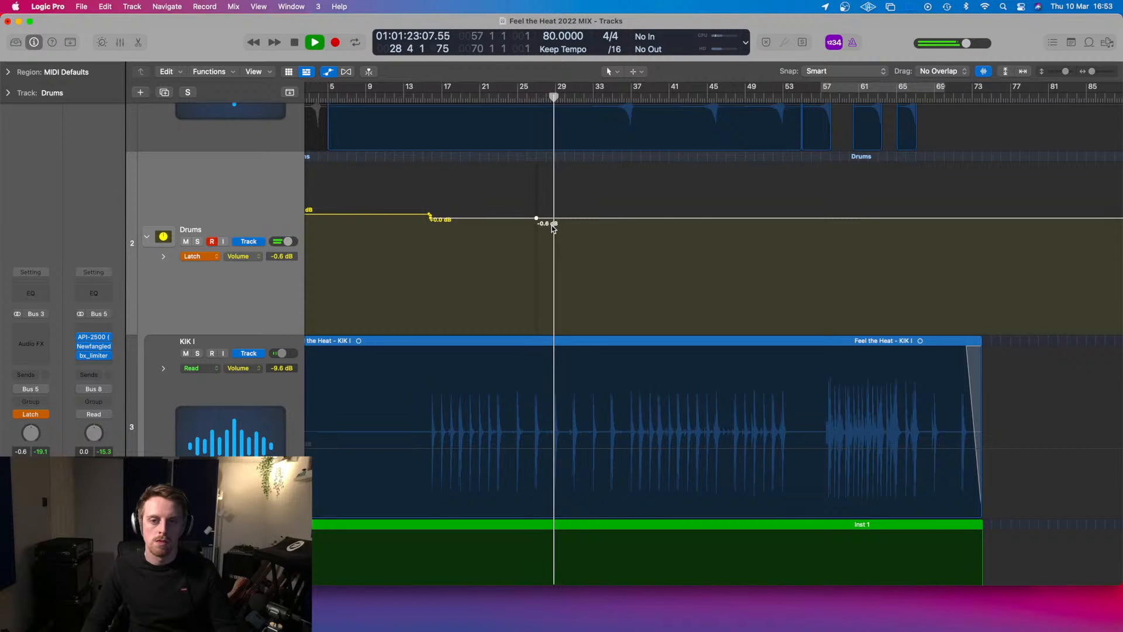
- Stop playback and add a Drums volume point at bar 28 beat 4
key("space")
key("super+Right")
key("super+Right")
key("super+Right")
key("super+Right")
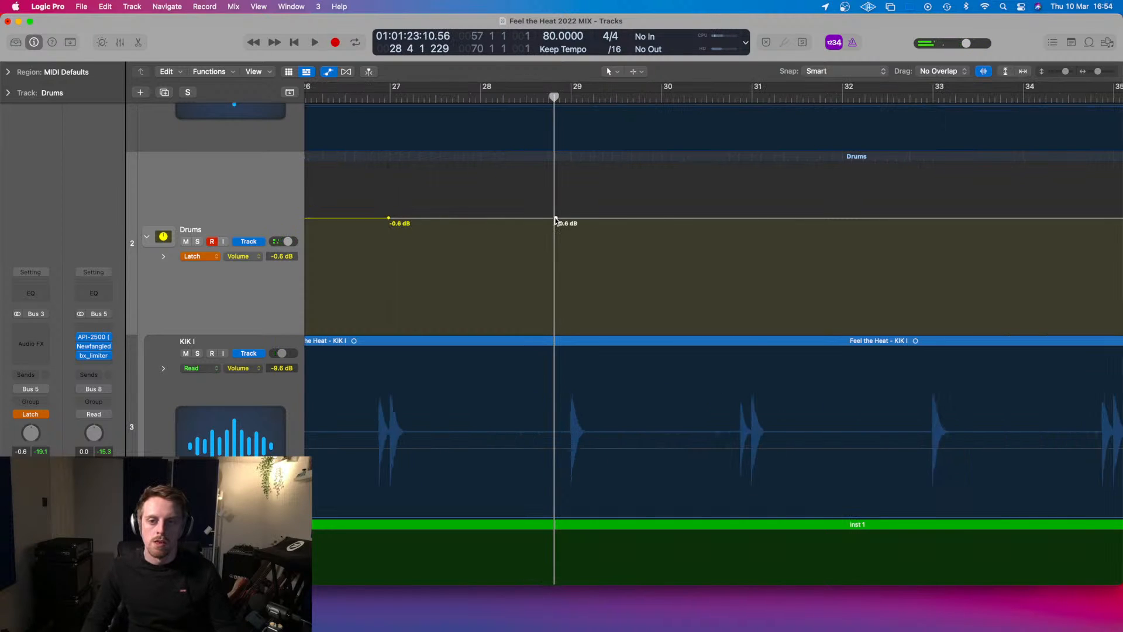
key("super+Left")
key("super+Left")
key("super+Left")
key("super+Left")
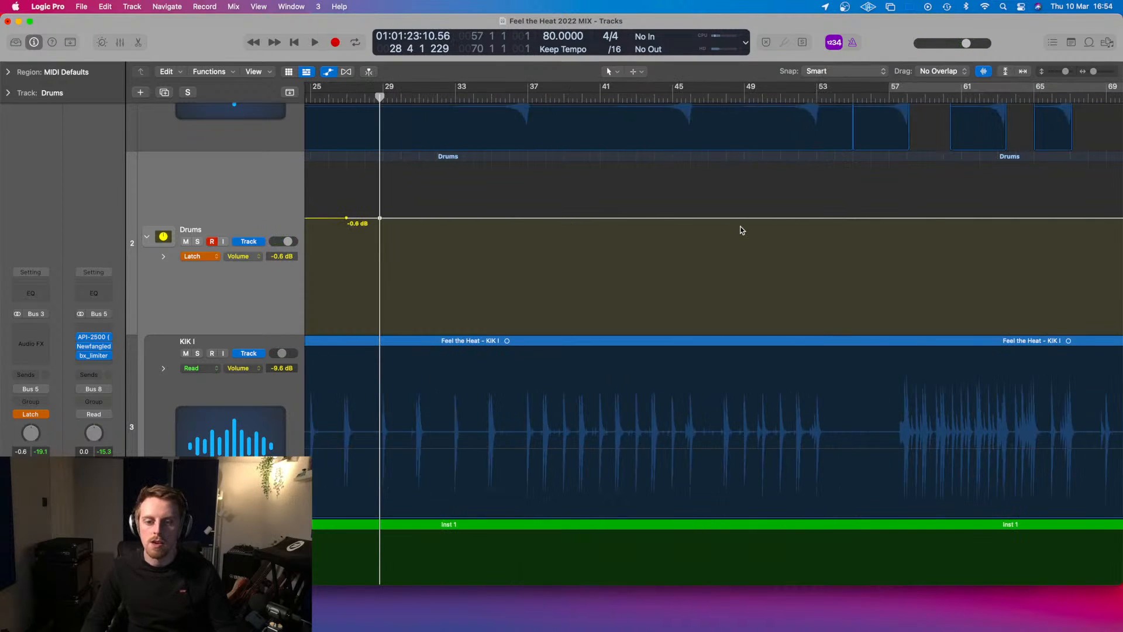
- Lower the Drums volume automation between bar 28 beat 4 and bar 37 to -1.0 dB, then play from bar 27
left_click_drag(379, 116, 523, 116)
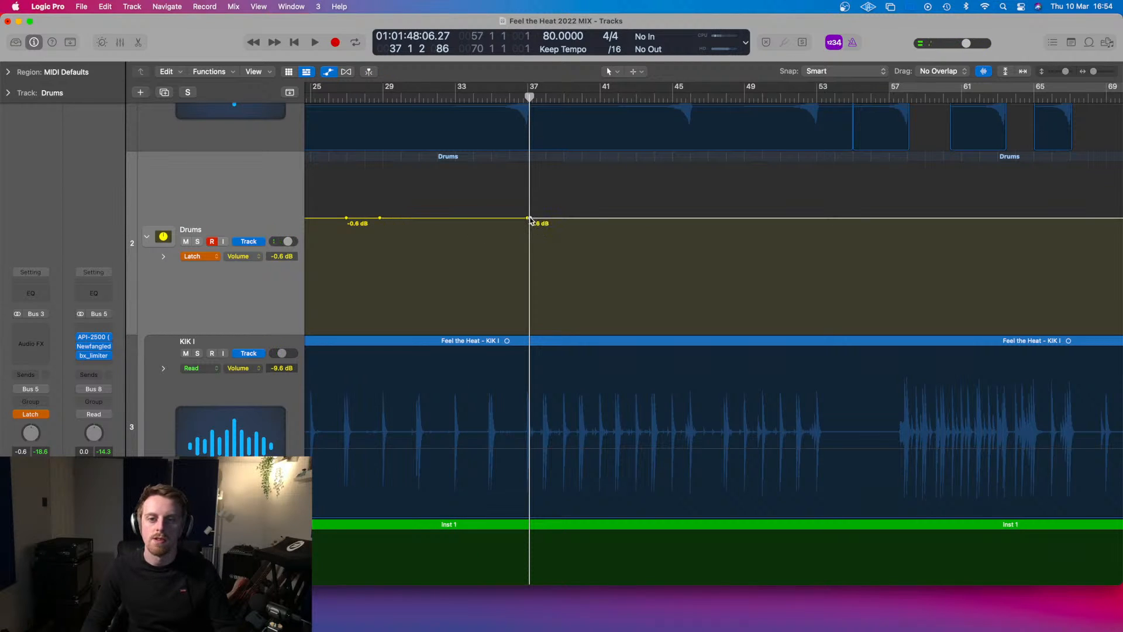
left_click(457, 218)
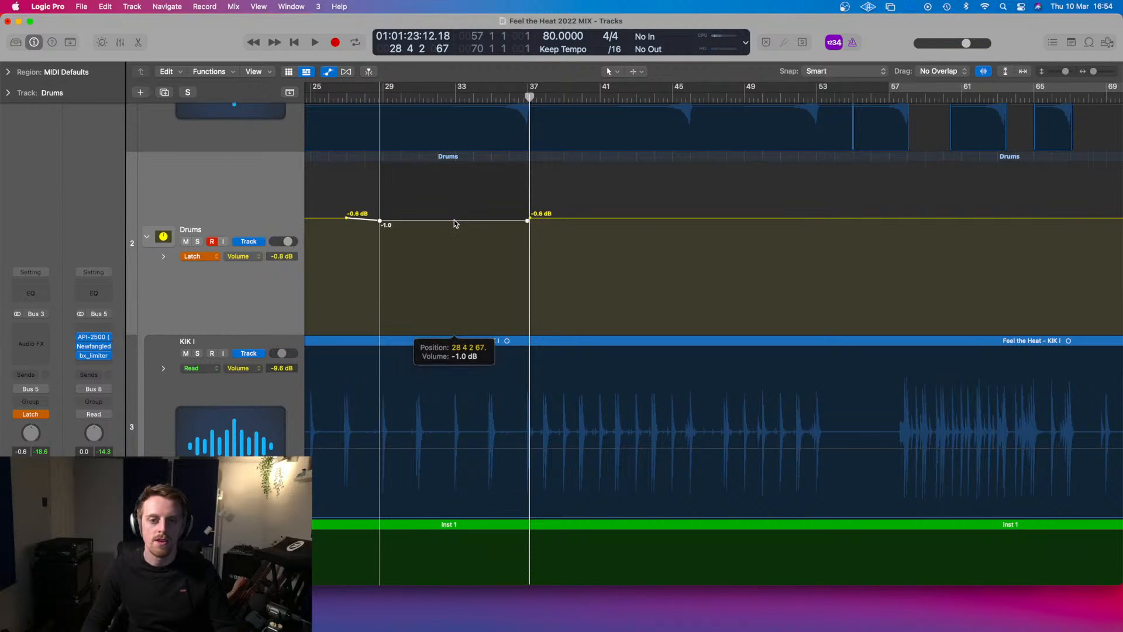
left_click_drag(389, 113, 349, 101)
key("space")
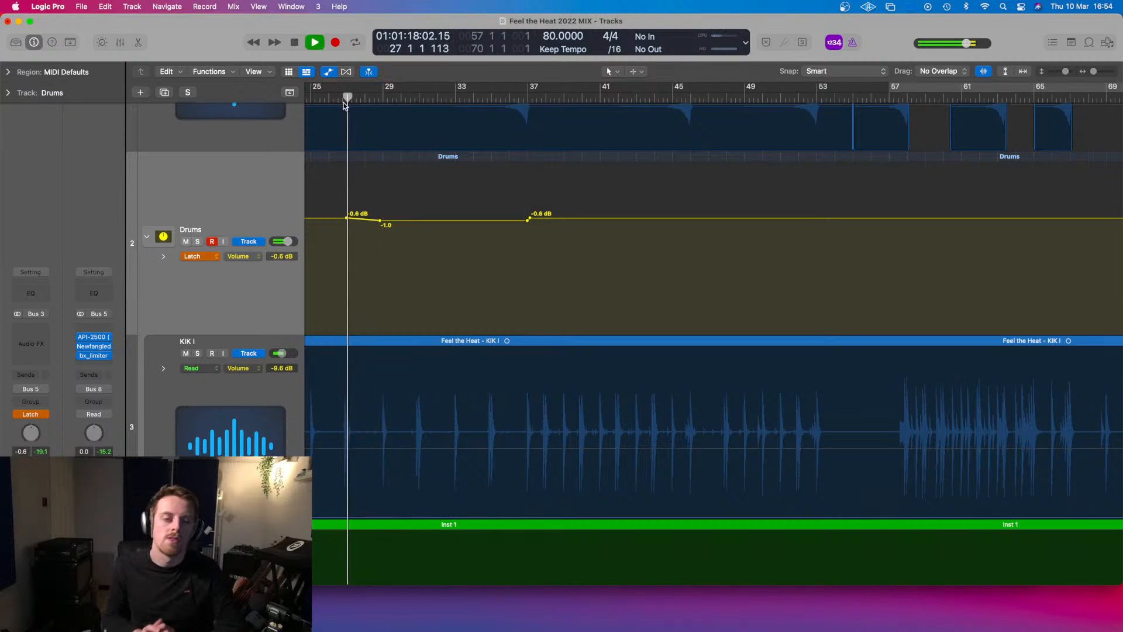
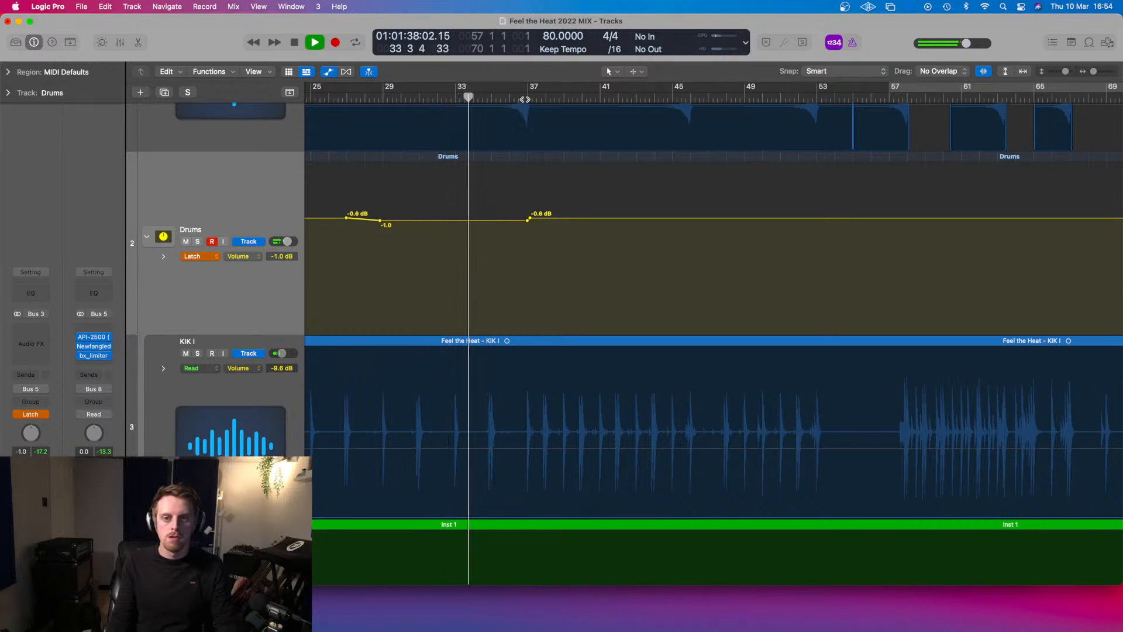
- Play from bar 36 beat 4 and briefly solo the KIK I track to hear the kick alone
key("space")
left_click(525, 99)
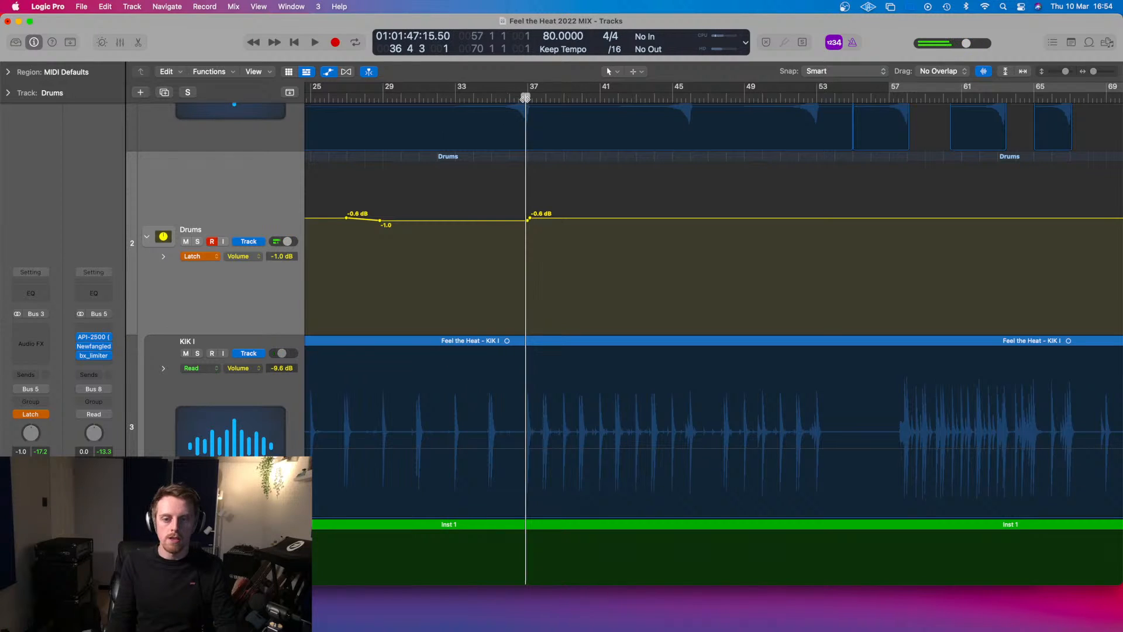
key("space")
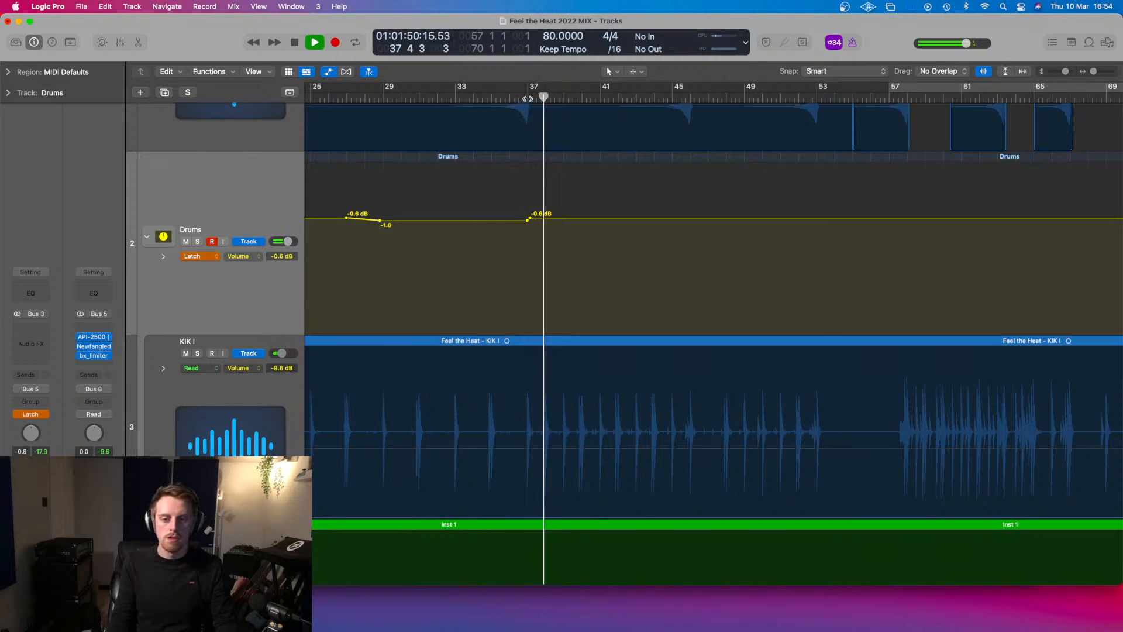
scroll(530, 233, "right", 3)
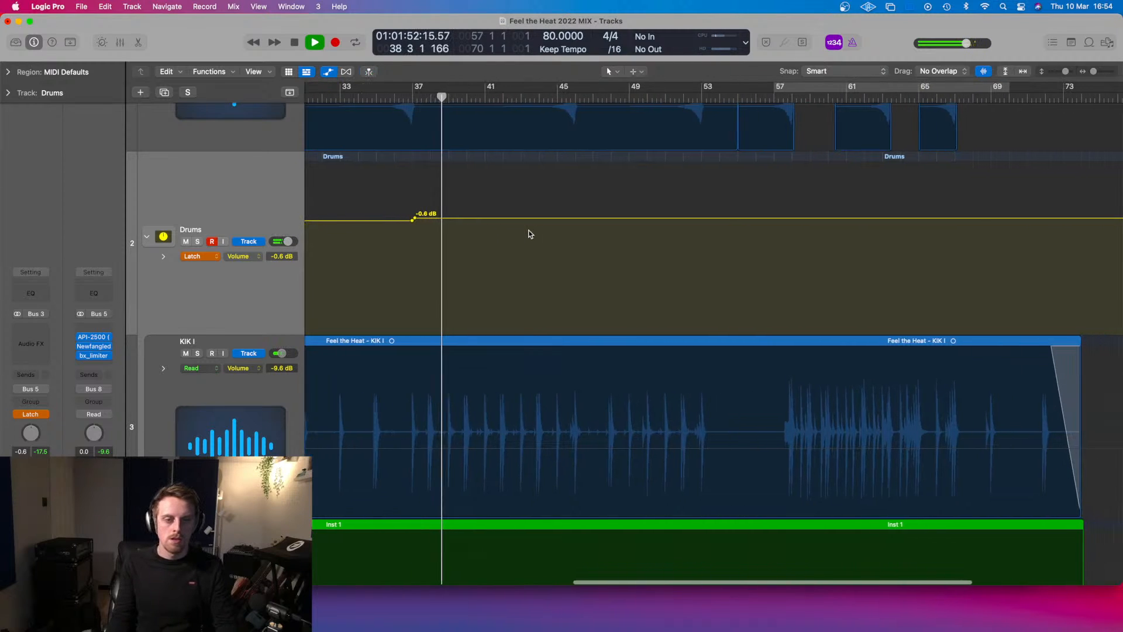
scroll(526, 233, "left", 2)
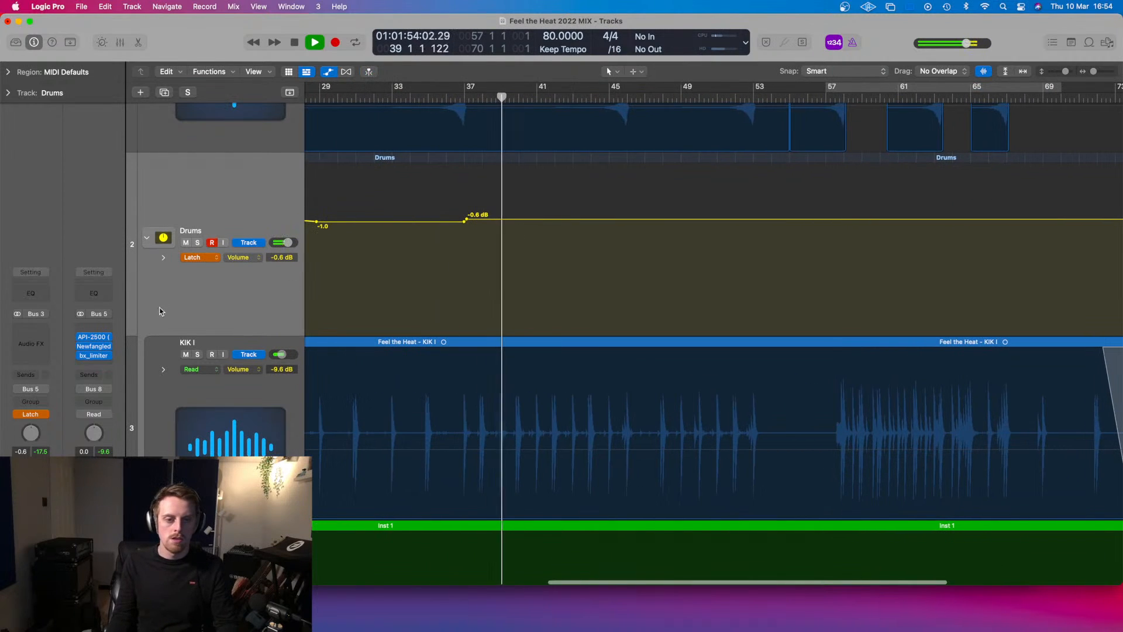
left_click(199, 356)
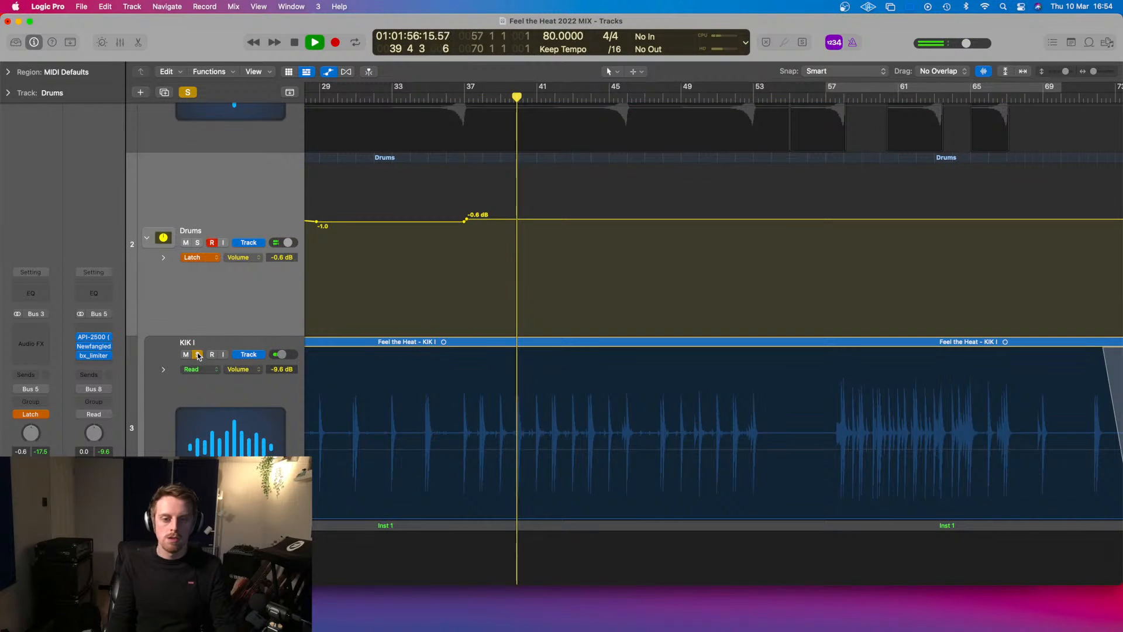
left_click(198, 355)
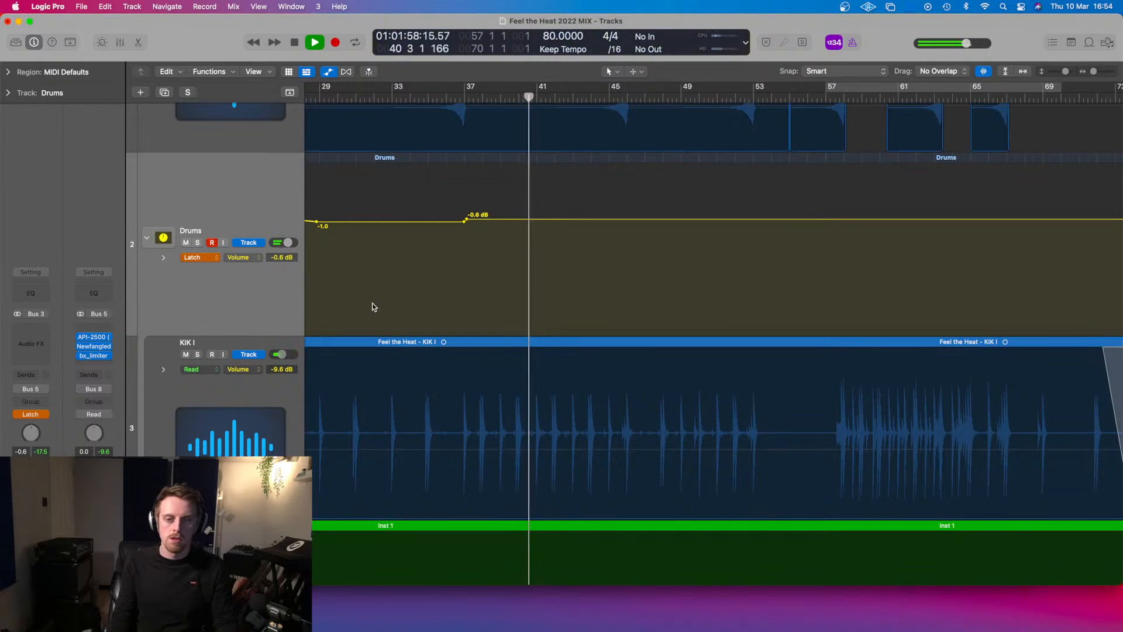
- Open the KIK I track's API-560 equalizer, boost the 125 band to 7.5, and cut the 250 and 500 bands
left_click(229, 408)
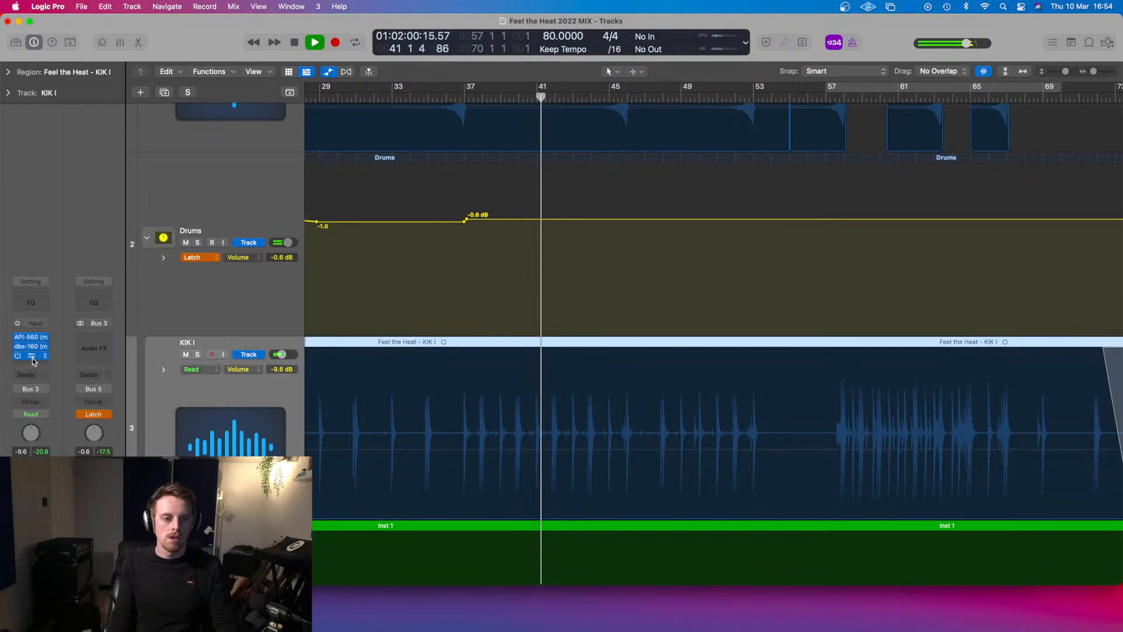
left_click(40, 339)
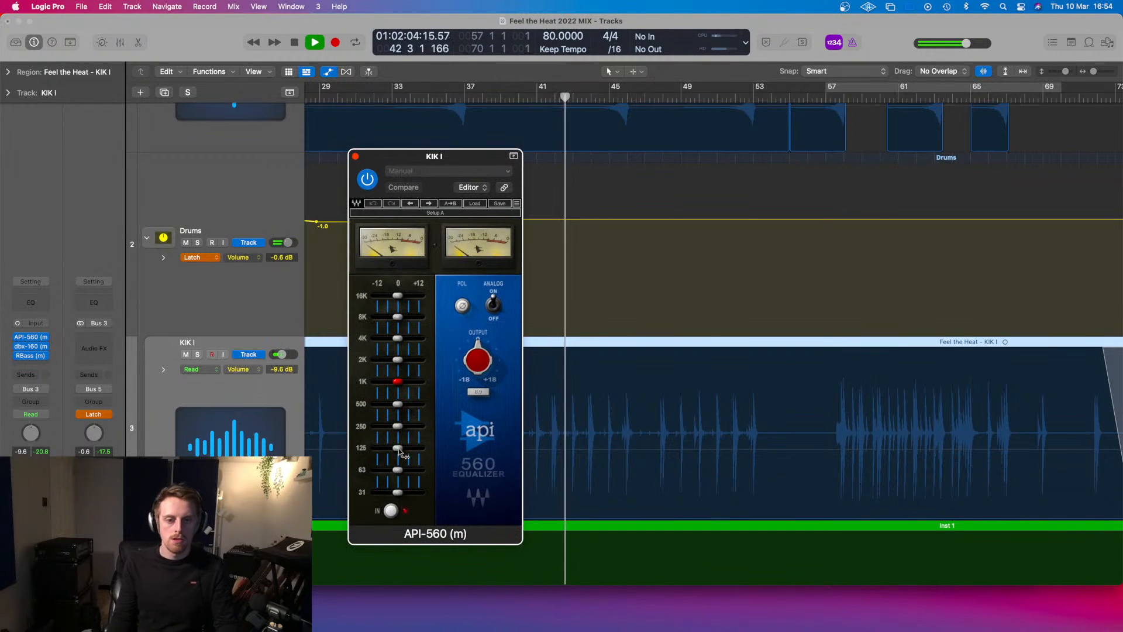
left_click_drag(398, 448, 409, 447)
key("space")
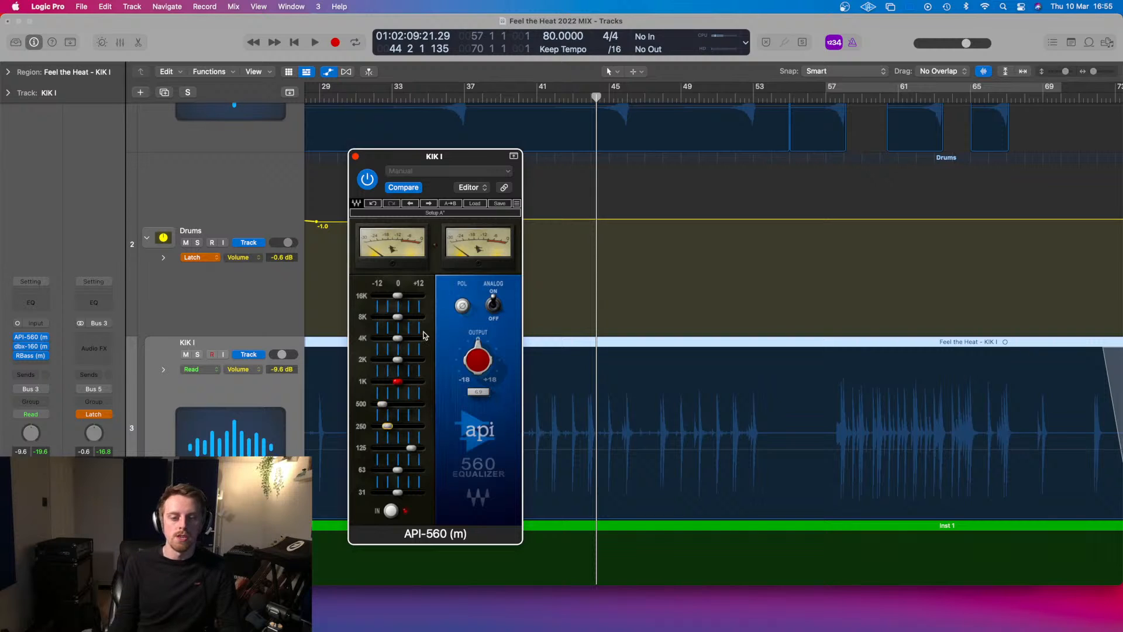
- Boost the KIK I equalizer's 2K and 63 bands slightly, playing the song from bar 37 to judge the kick
left_click_drag(436, 100, 466, 97)
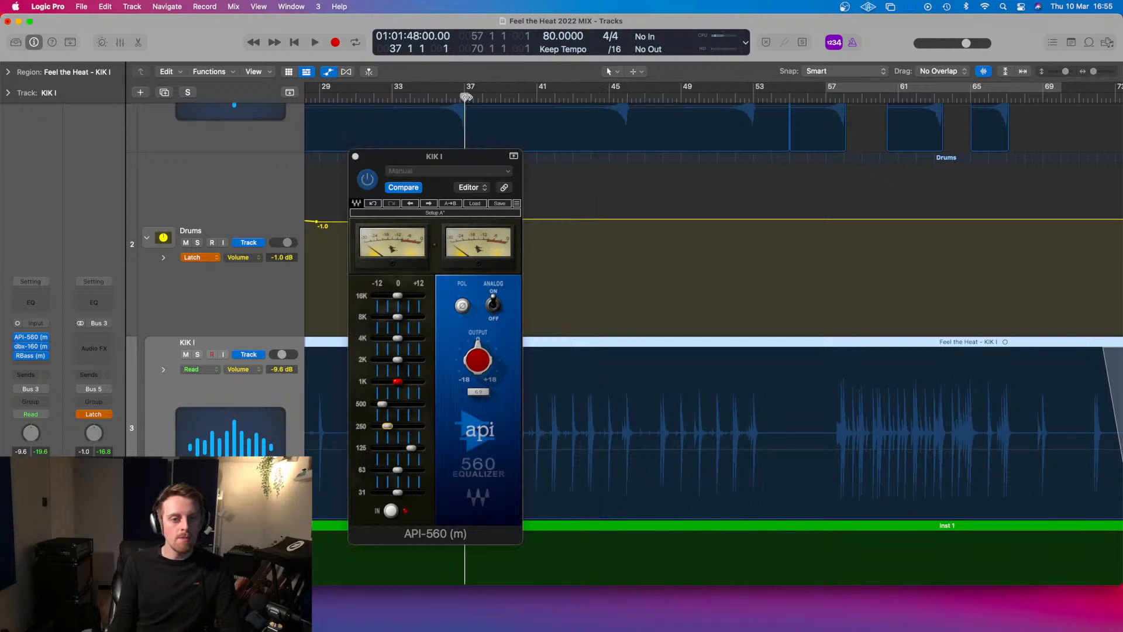
left_click(396, 361)
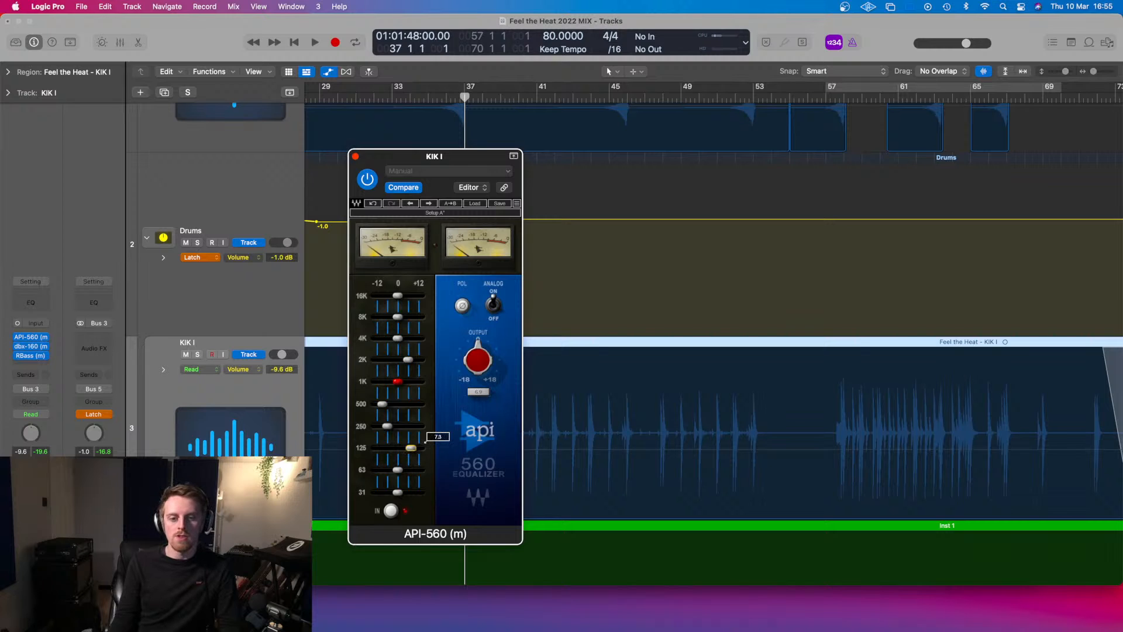
left_click_drag(447, 156, 851, 156)
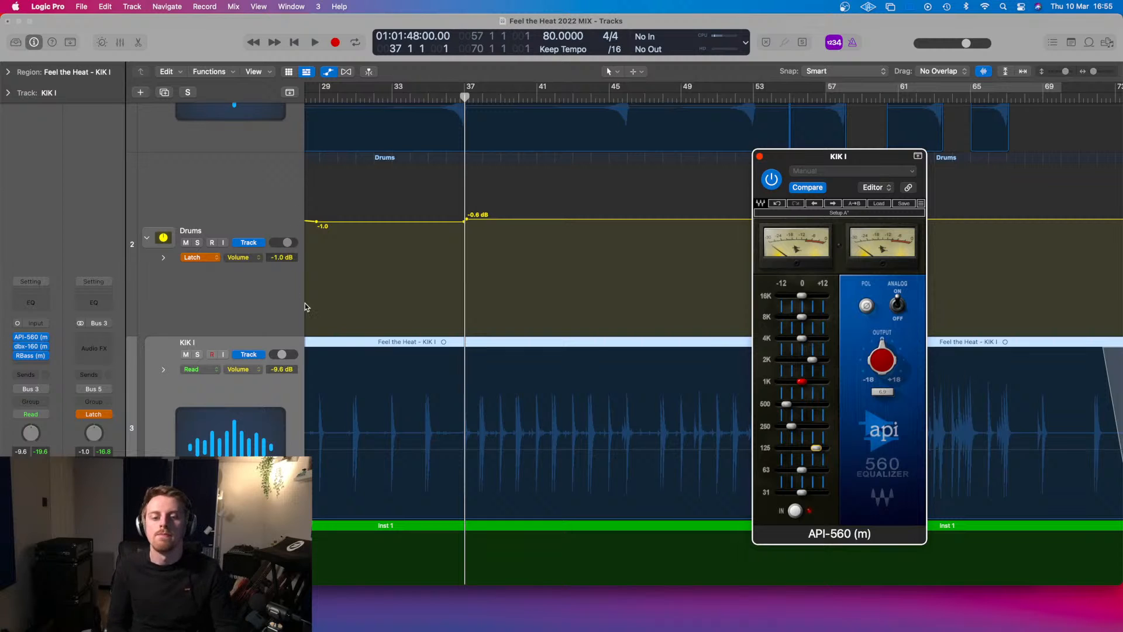
key("space")
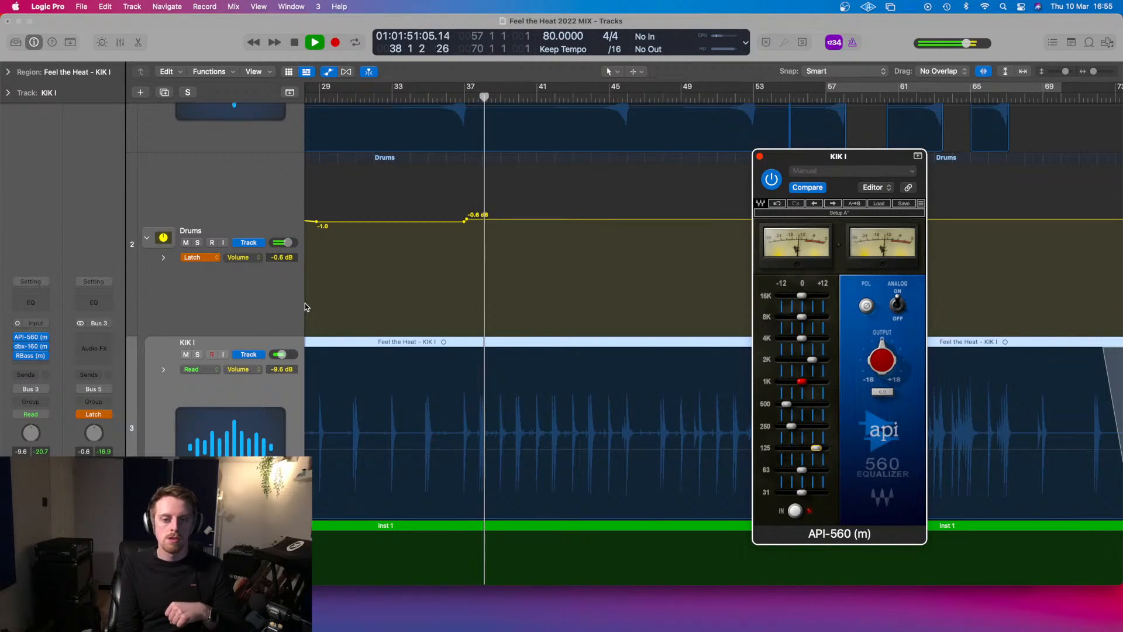
left_click_drag(812, 475, 803, 496)
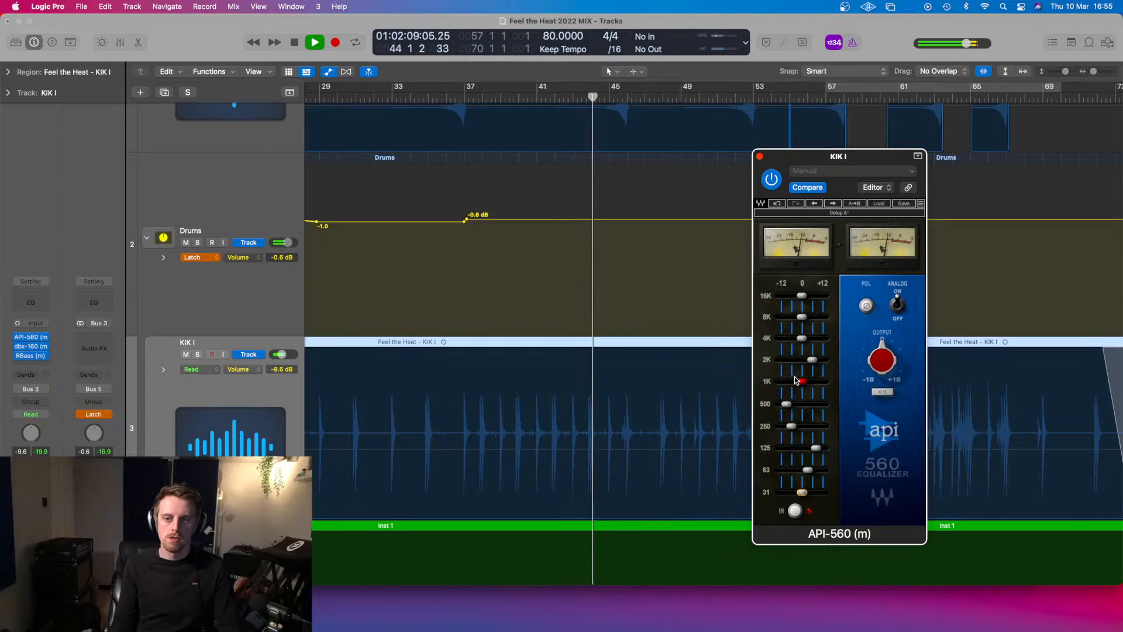
- Close the KIK I equalizer, stop playback and hide the track automation
left_click(760, 156)
key("space")
key("a")
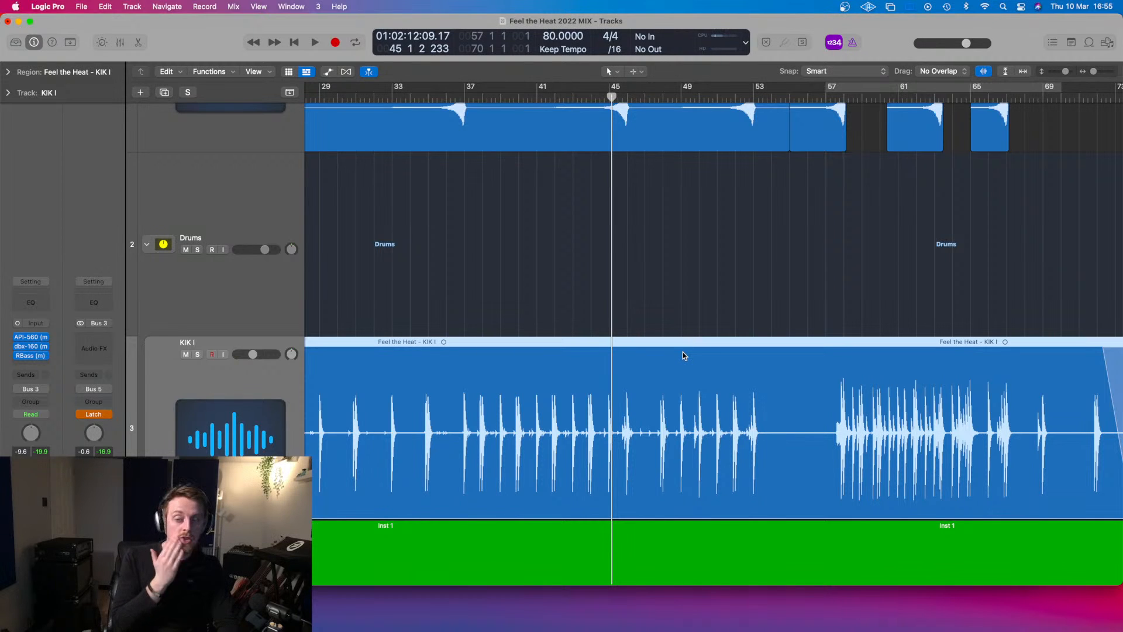
scroll(683, 352, "down", 20)
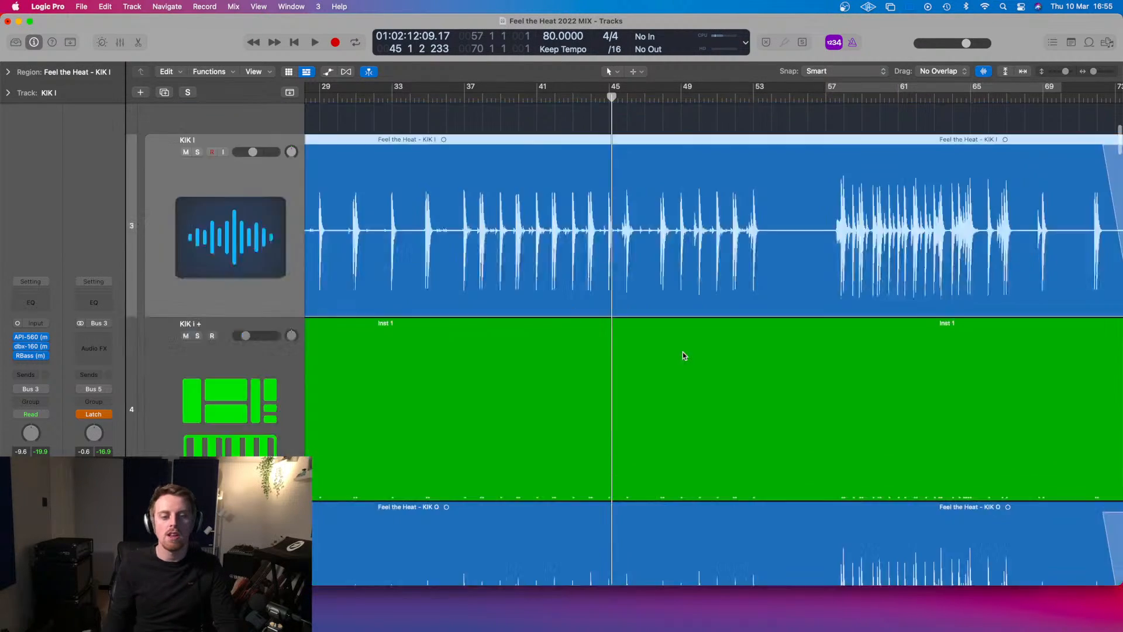
scroll(683, 352, "up", 15)
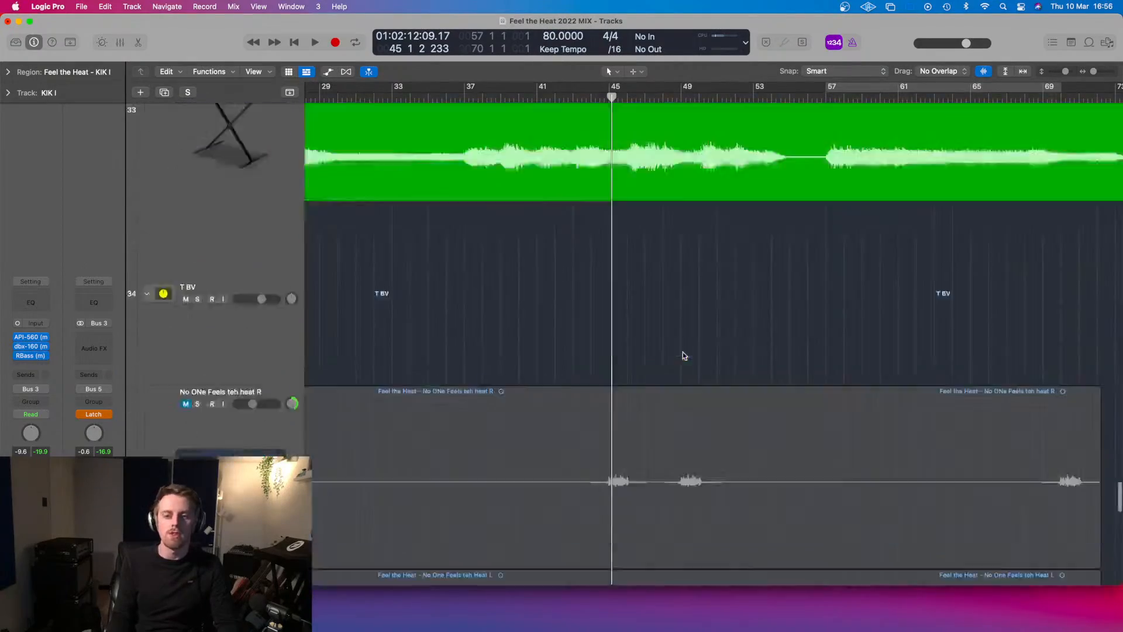
scroll(683, 355, "up", 10)
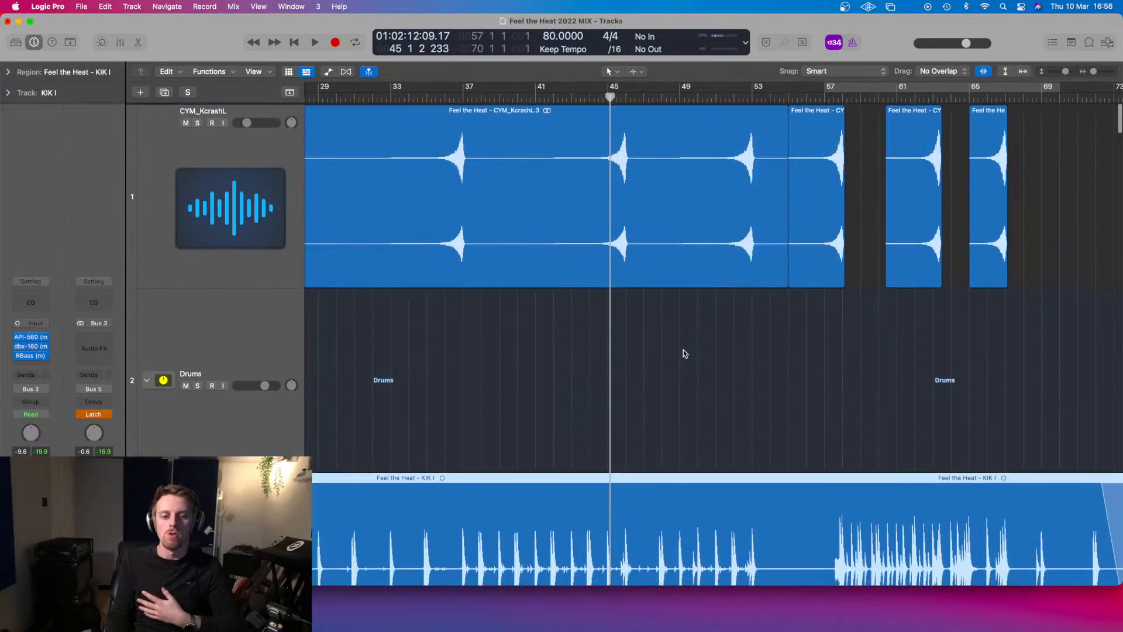
scroll(683, 352, "down", 10)
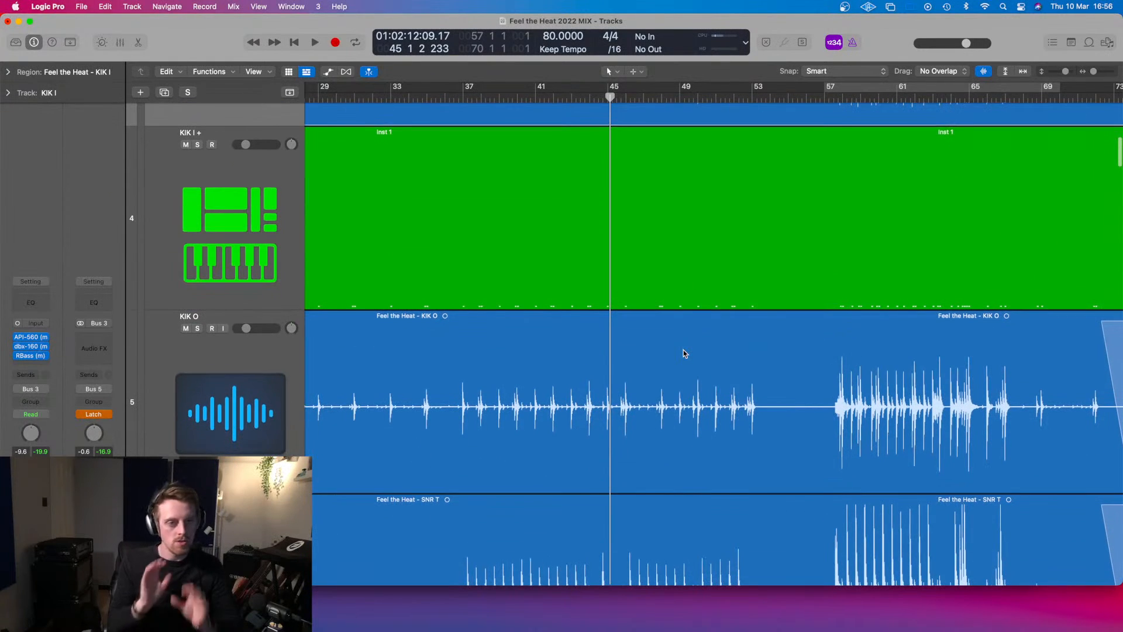
- Play from bar 43 beat 4 and solo the Inst 1 region on the KIK I + track
left_click(620, 205)
scroll(620, 205, "up", 3)
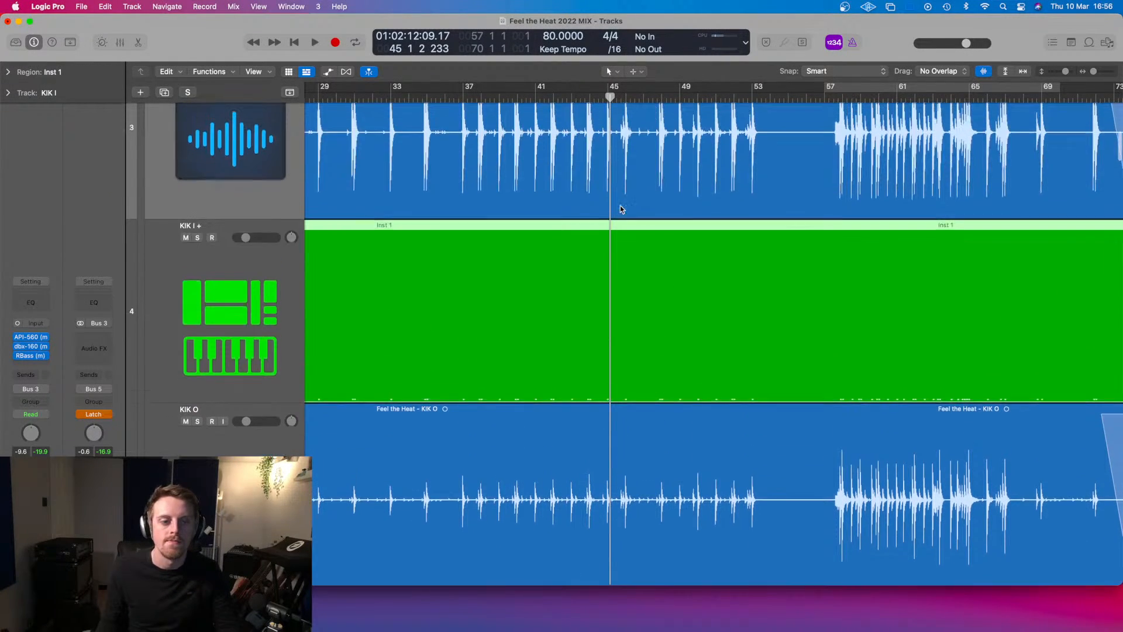
scroll(620, 209, "up", 1)
scroll(620, 209, "up", 2)
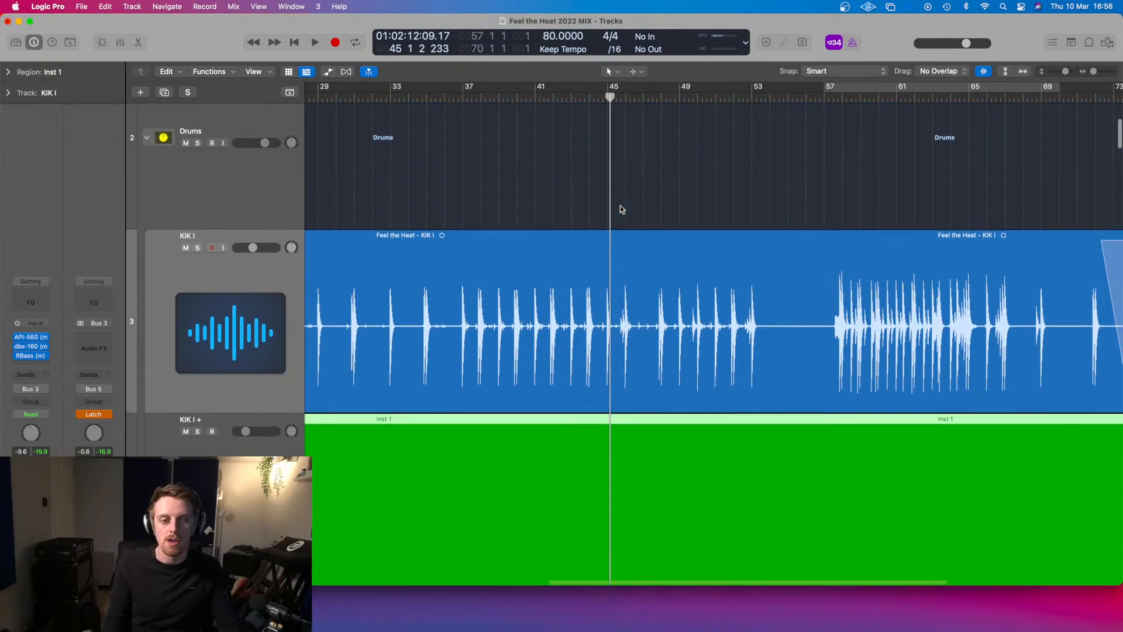
left_click_drag(585, 96, 583, 96)
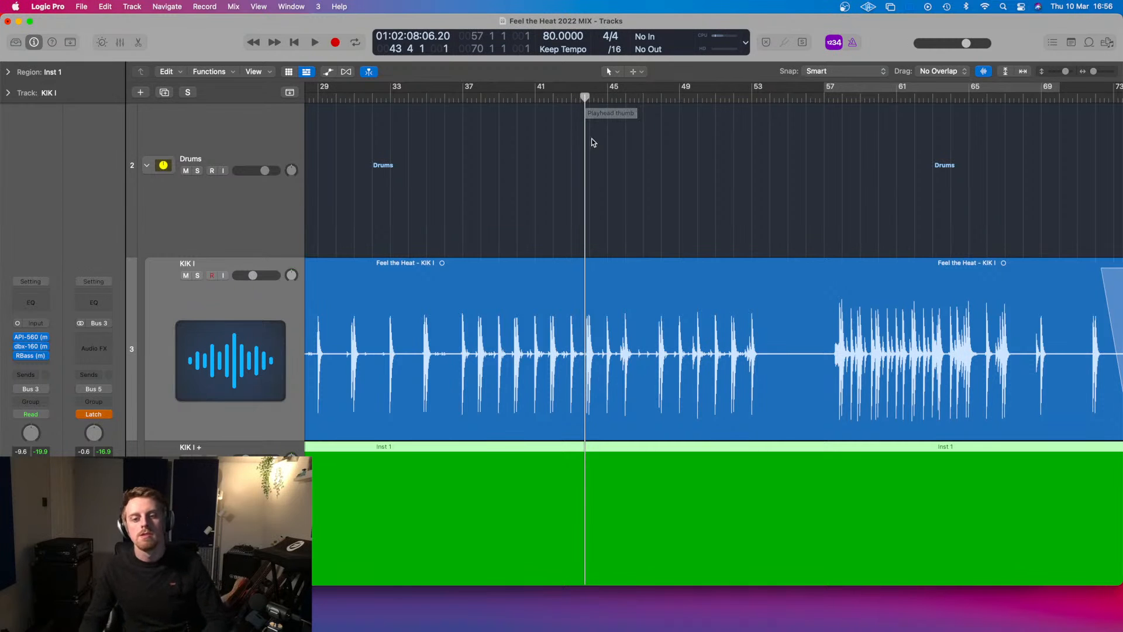
key("space")
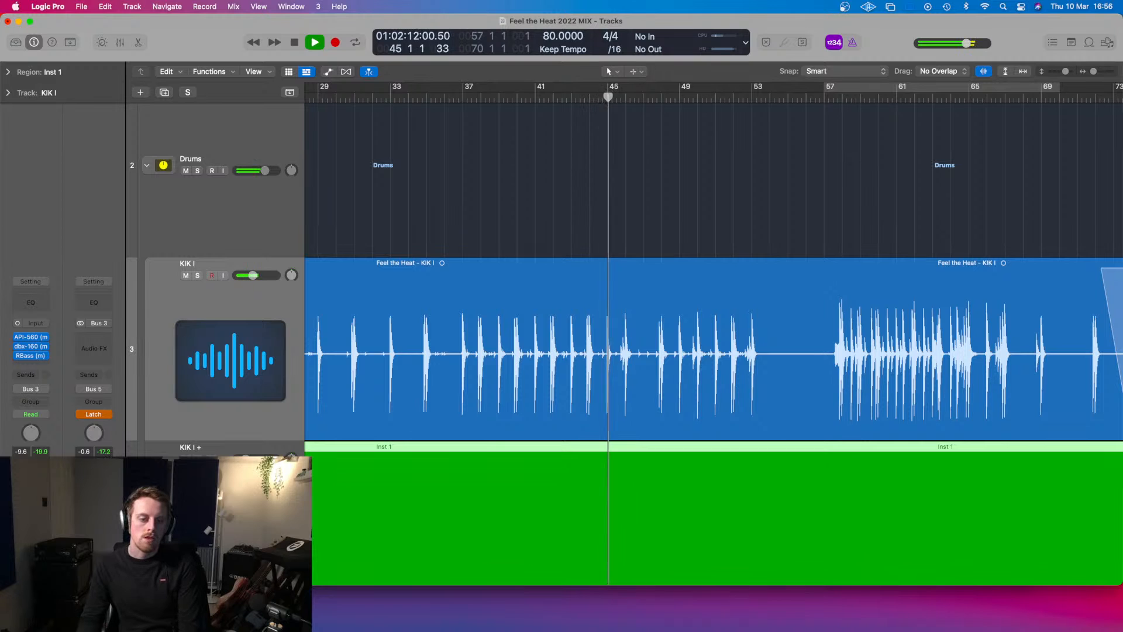
key("s")
scroll(465, 249, "down", 5)
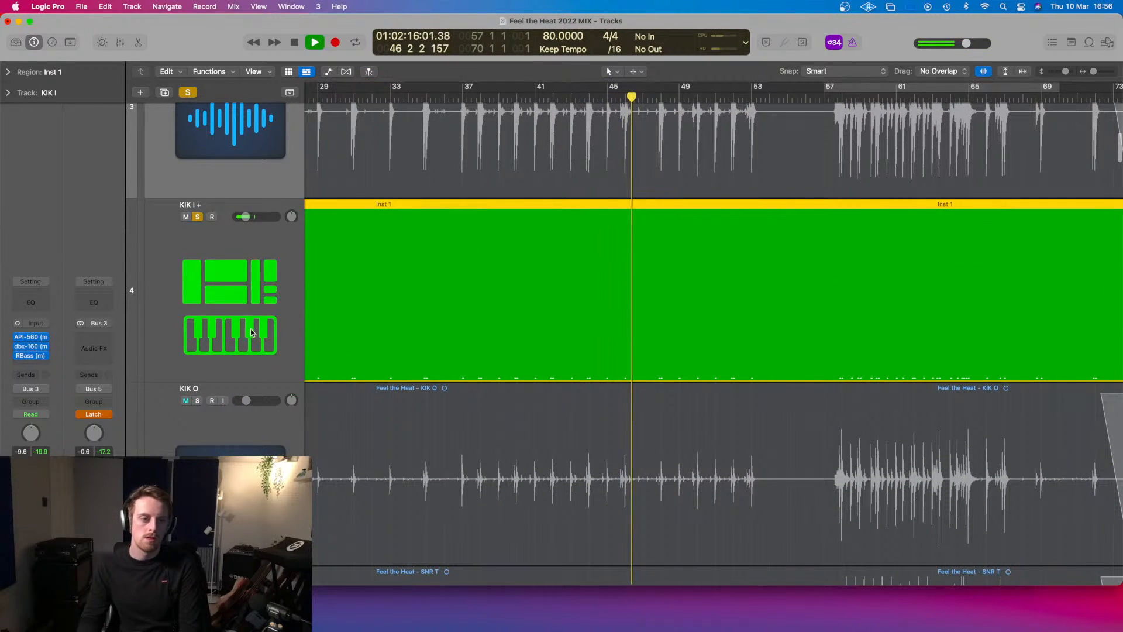
- Select the KIK I + track and clear the solo so the full mix plays
left_click(204, 287)
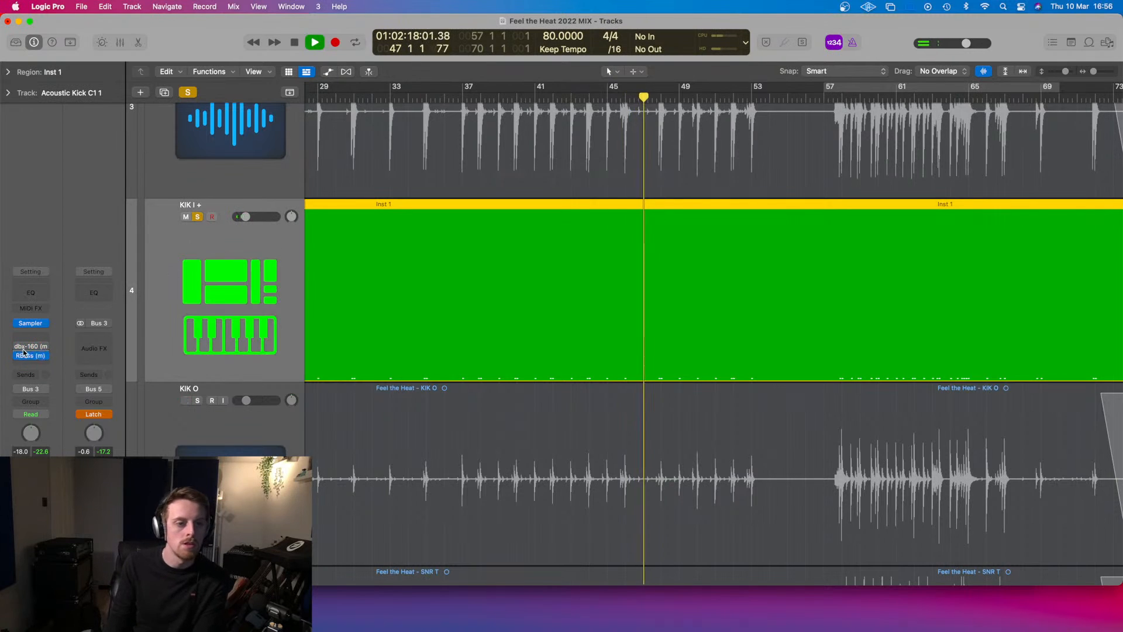
left_click(30, 338)
left_click(2, 367)
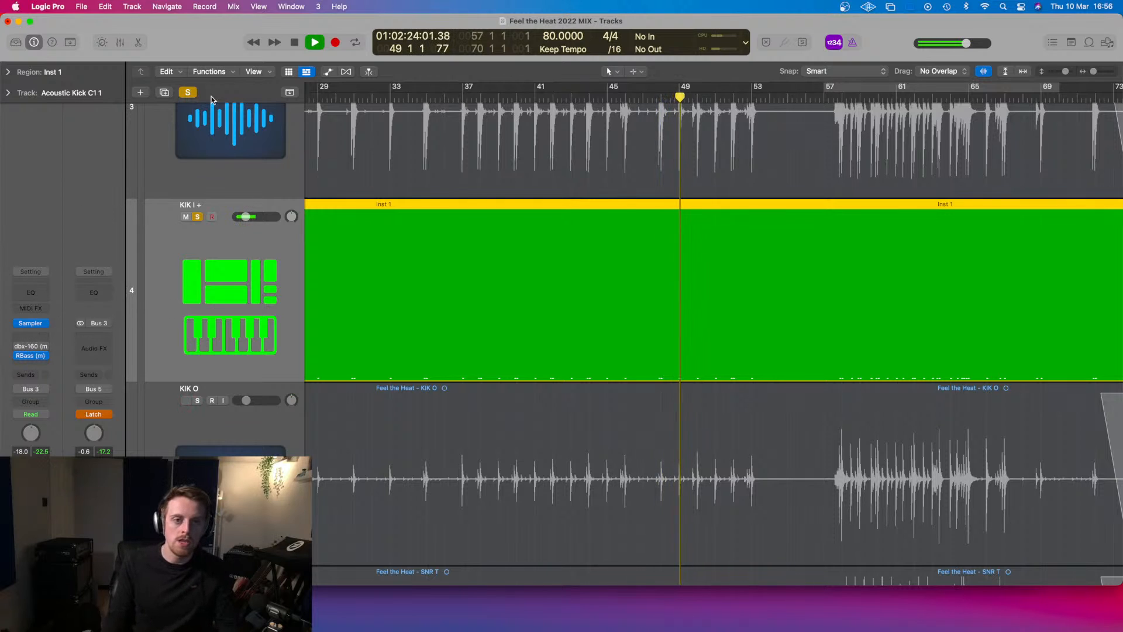
left_click(187, 93)
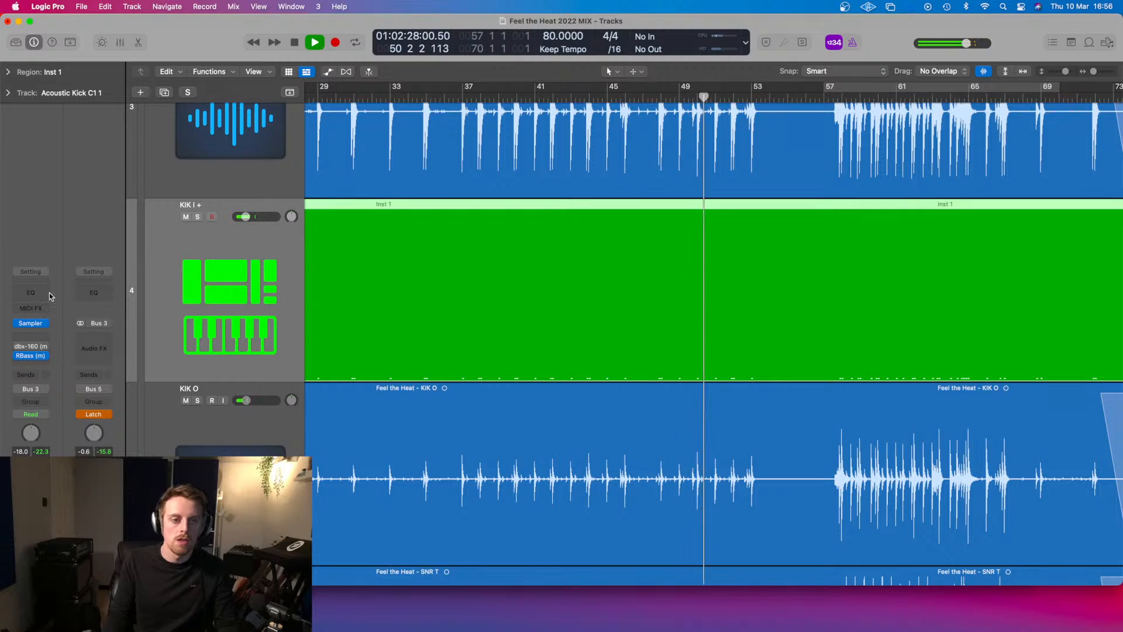
- Try a Channel EQ ahead of the dbx-160 on the KIK I + track and remove it again
left_click(27, 294)
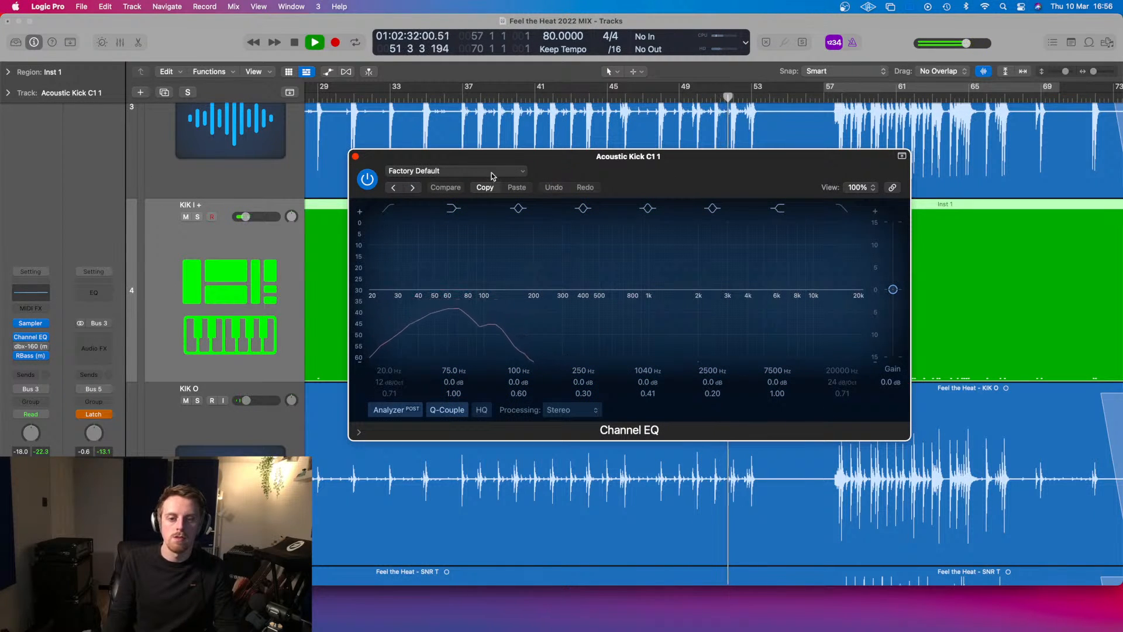
left_click(356, 156)
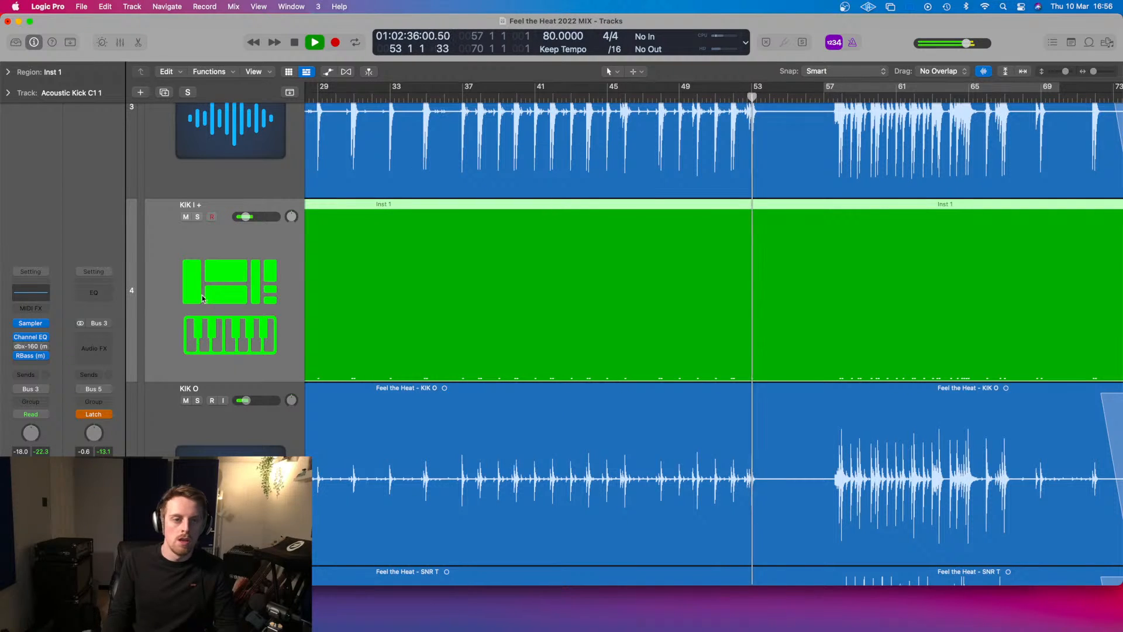
left_click(47, 338)
left_click(63, 347)
scroll(442, 458, "up", 5)
scroll(442, 459, "down", 3)
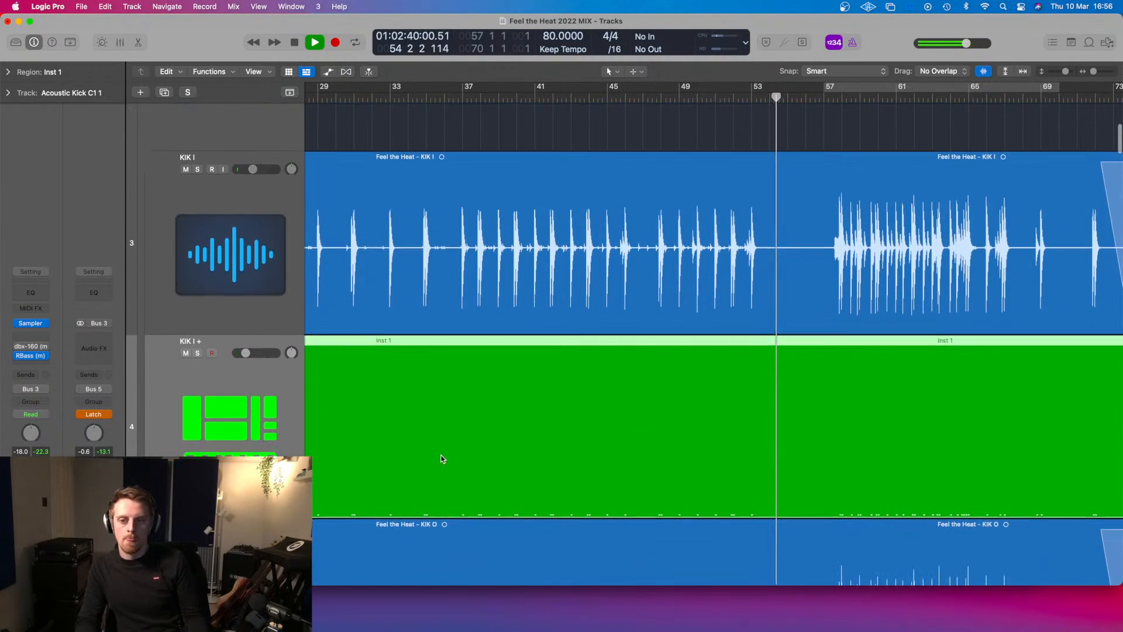
scroll(442, 458, "right", 3)
scroll(442, 459, "down", 3)
scroll(442, 459, "right", 3)
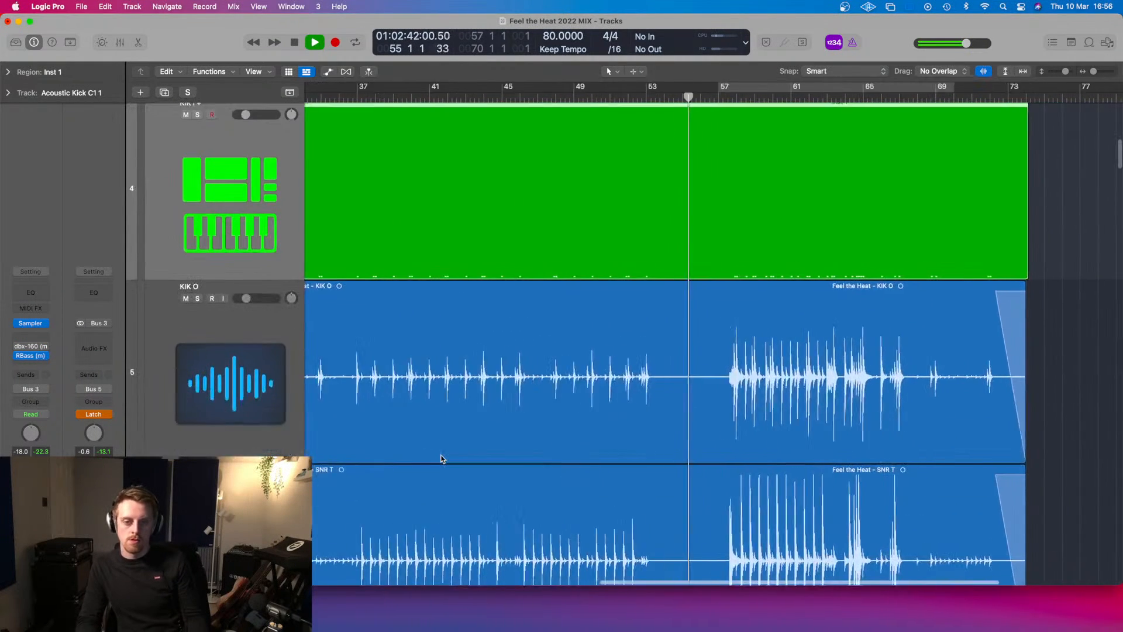
scroll(442, 459, "up", 3)
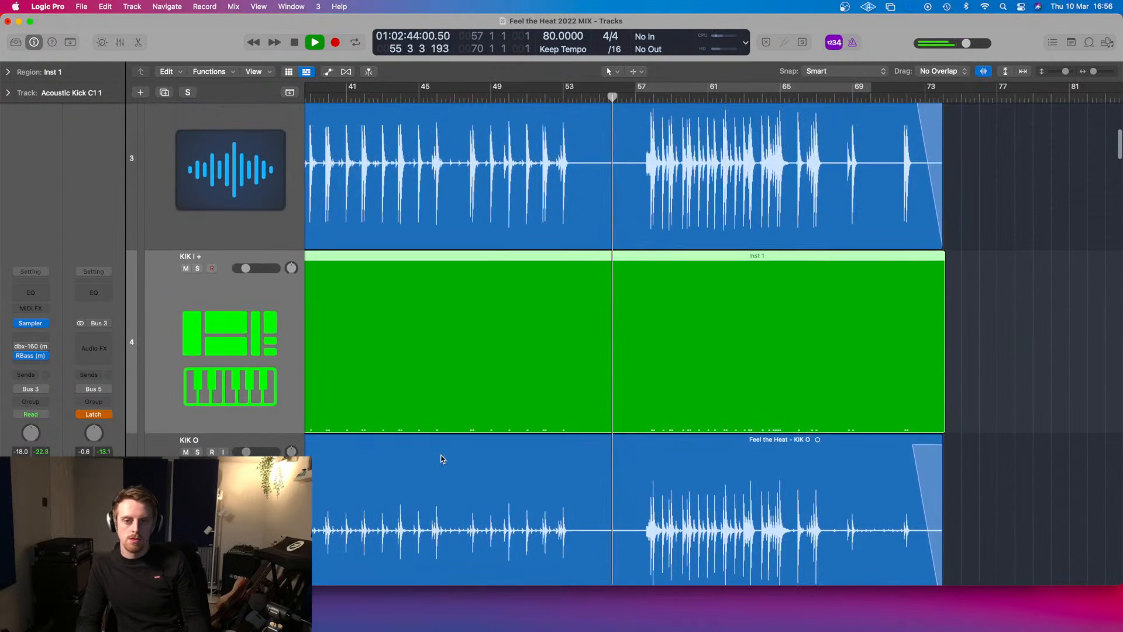
scroll(441, 458, "down", 5)
scroll(442, 459, "up", 4)
scroll(442, 459, "down", 4)
scroll(441, 458, "up", 5)
scroll(442, 458, "up", 5)
scroll(442, 459, "down", 5)
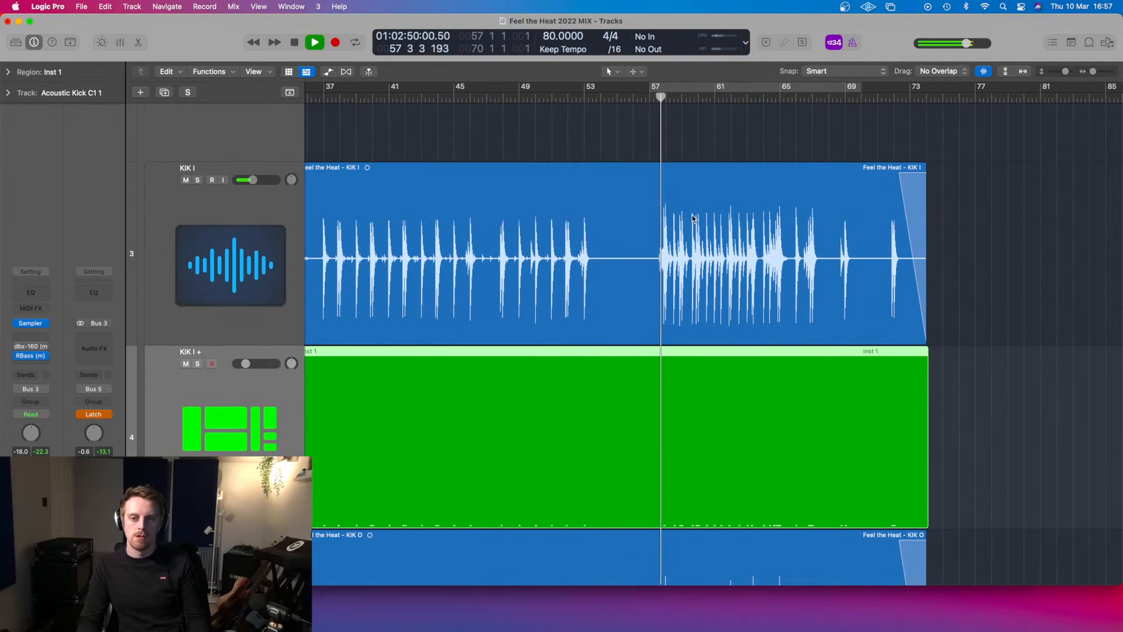
- Show the track automation around the Drums track and stop playback
scroll(575, 243, "up", 5)
scroll(575, 243, "left", 3)
key("a")
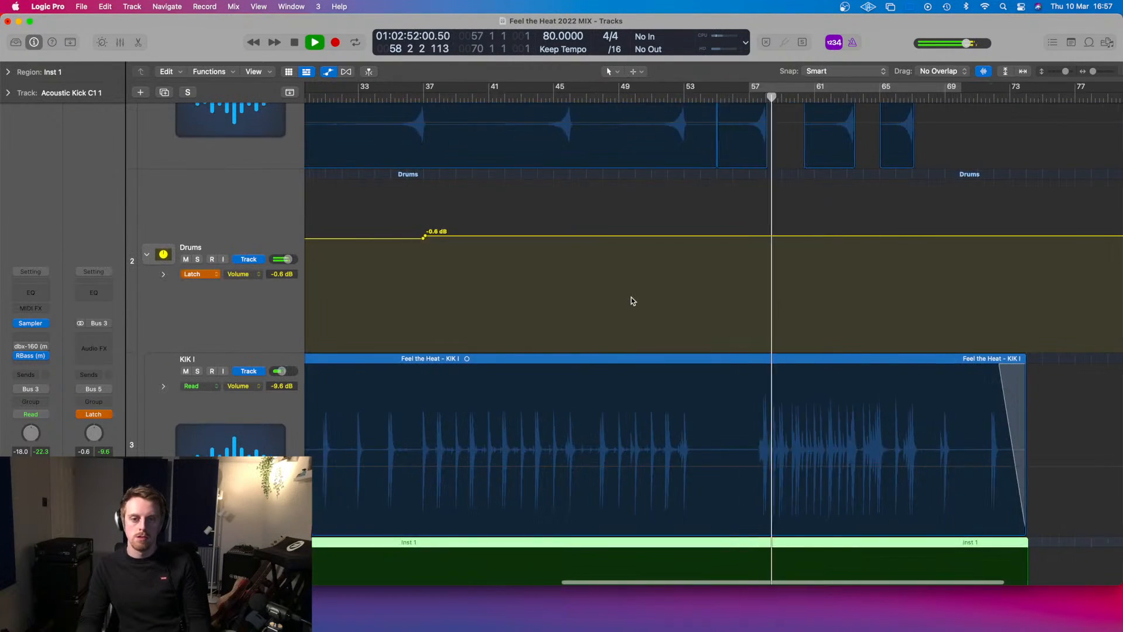
key("space")
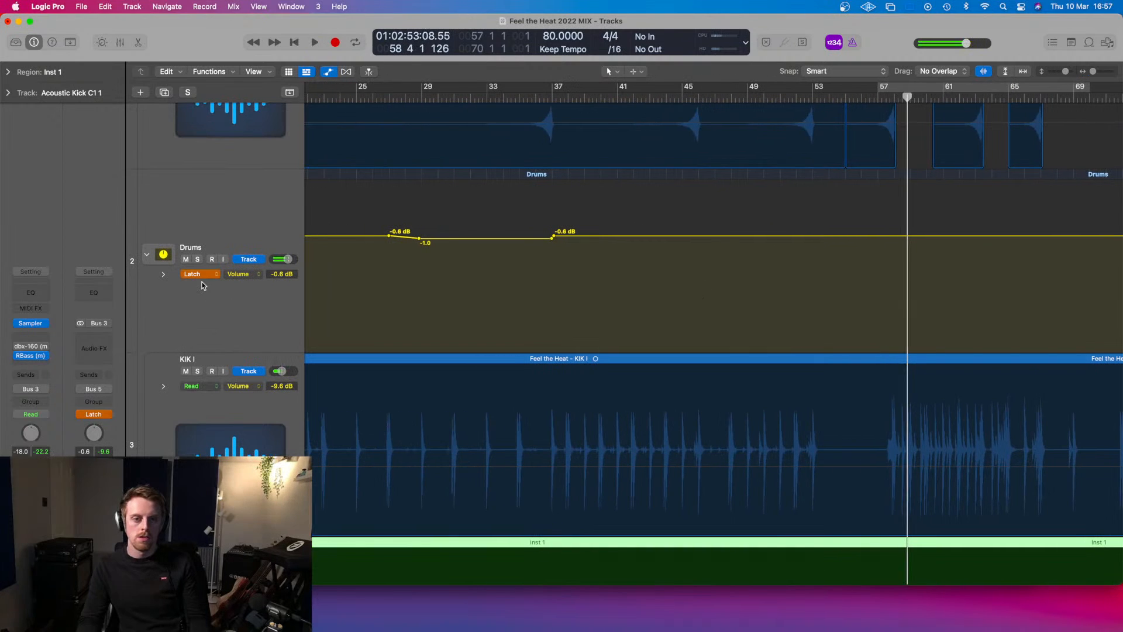
left_click(202, 276)
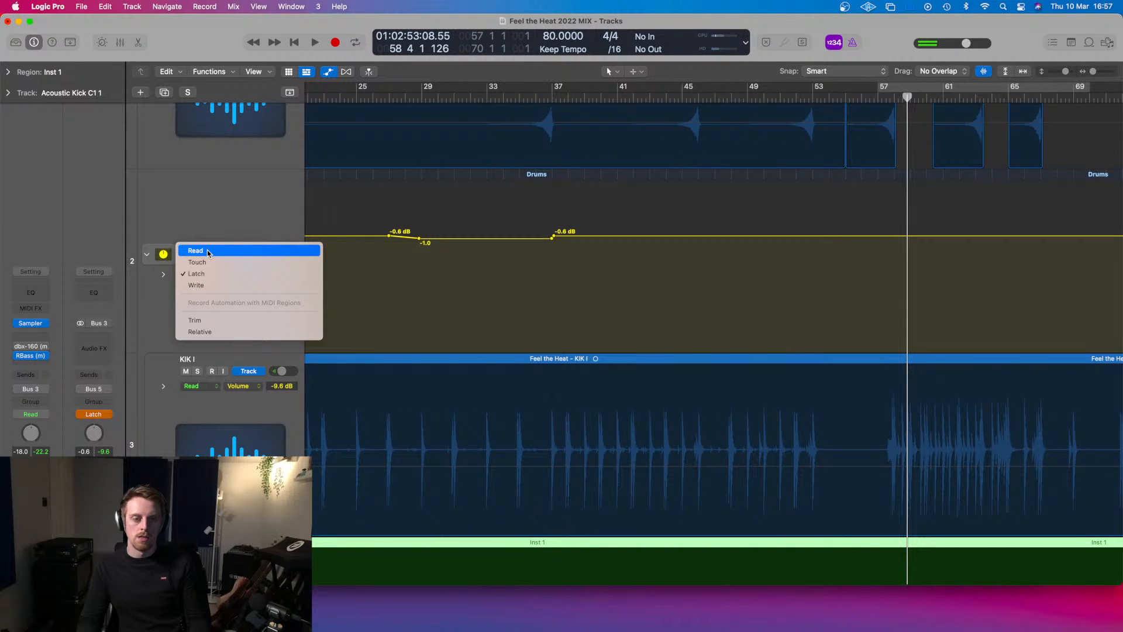
left_click(728, 313)
- Add Drums volume automation points around bars 56 and 57, raise the volume to 0.0 dB after them and play from about bar 44
scroll(813, 240, "right", 2)
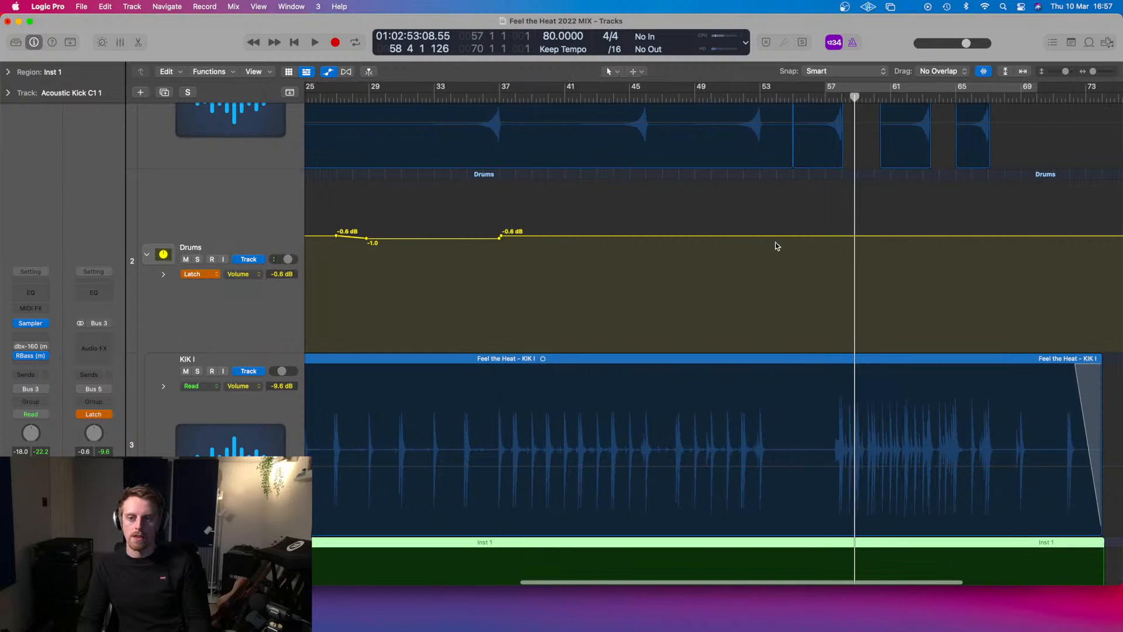
left_click(808, 237)
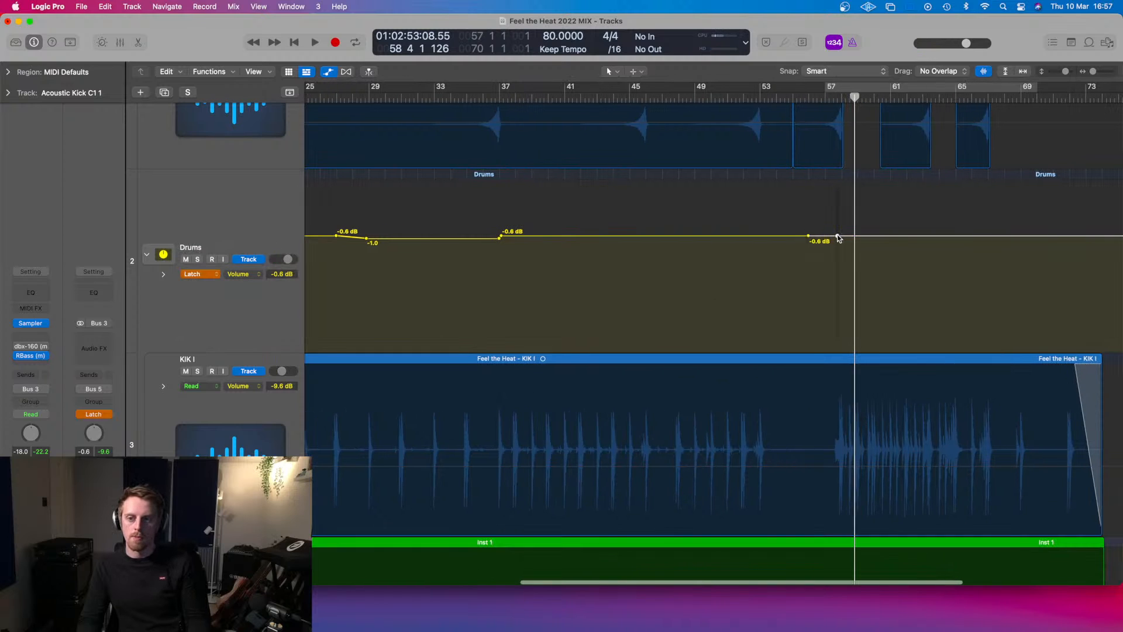
left_click_drag(845, 236, 837, 232)
left_click_drag(667, 98, 619, 98)
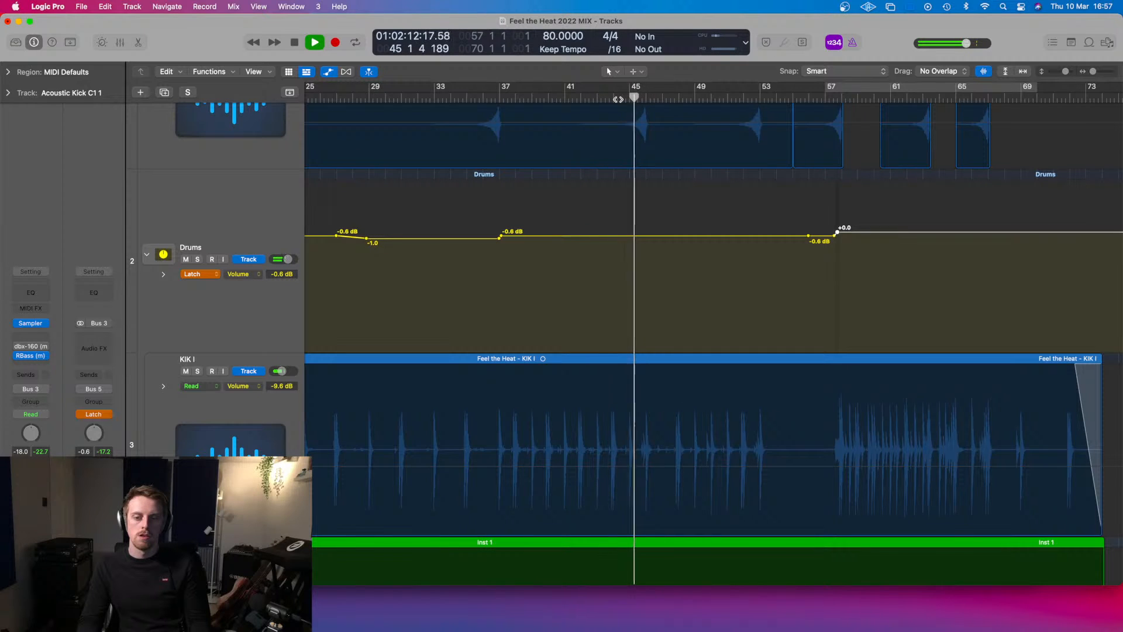
- Check the dbx-160 on KIK I, and lower the 63 Hz band of its API-560 equalizer to about 0 dB
left_click(248, 409)
left_click(31, 348)
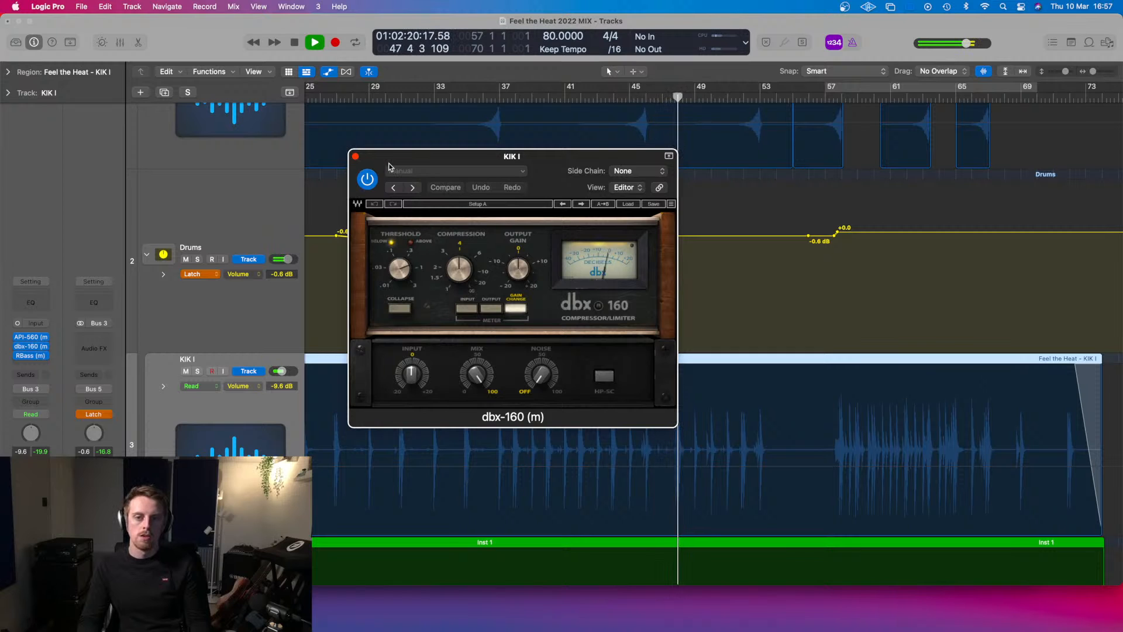
left_click(355, 157)
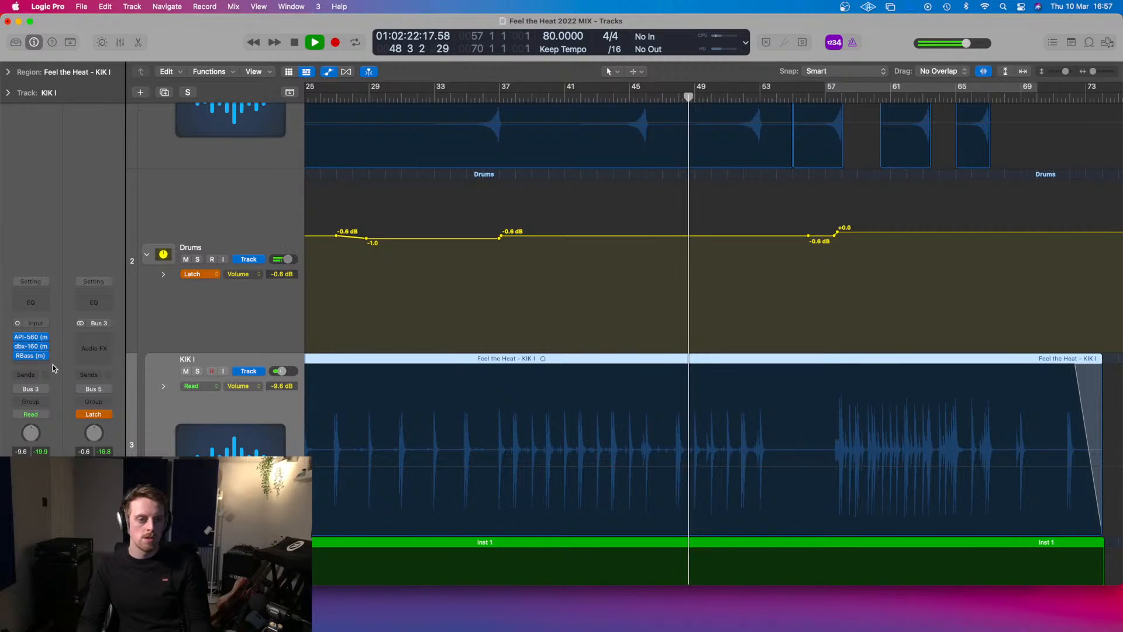
left_click(31, 337)
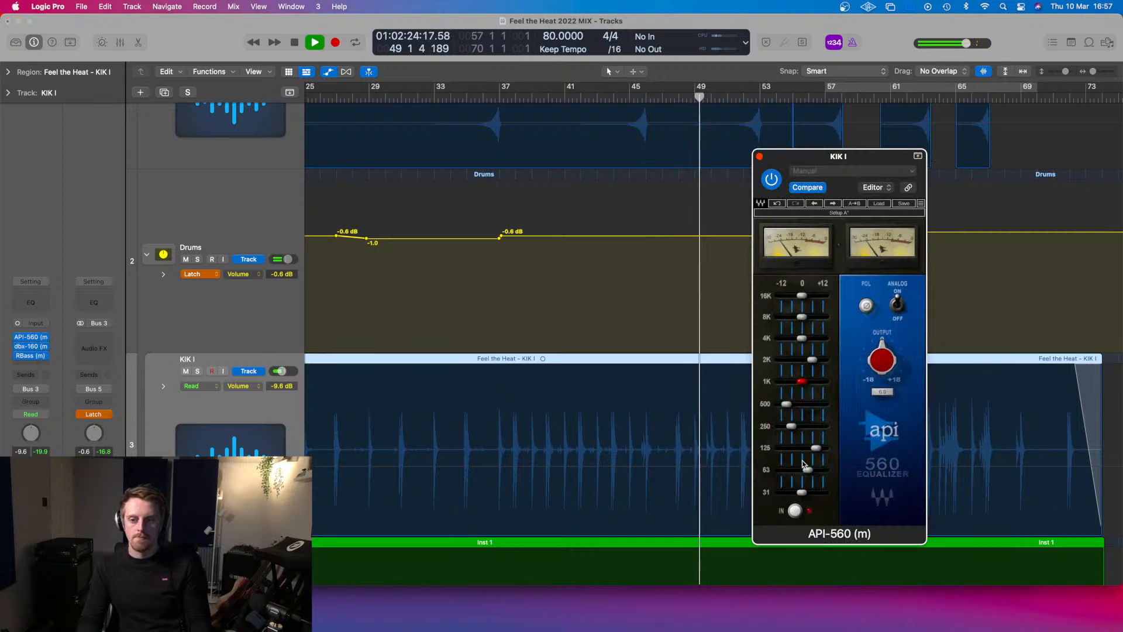
left_click_drag(808, 470, 804, 469)
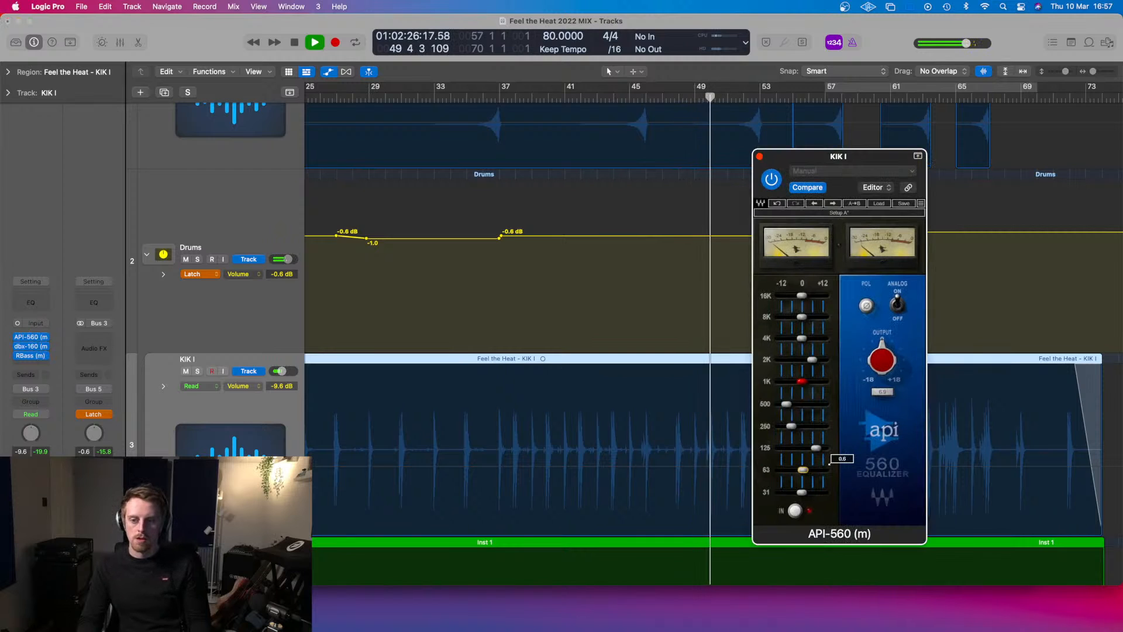
left_click(759, 156)
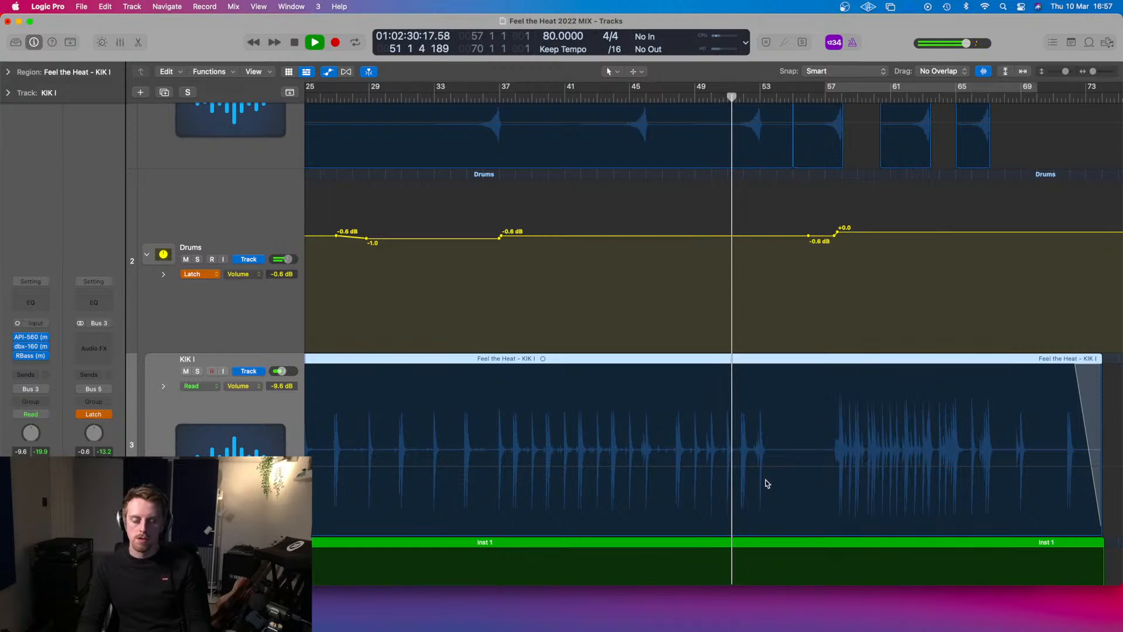
- Set the Drums track's automation mode to Read and hide the track automation
key("super+Right")
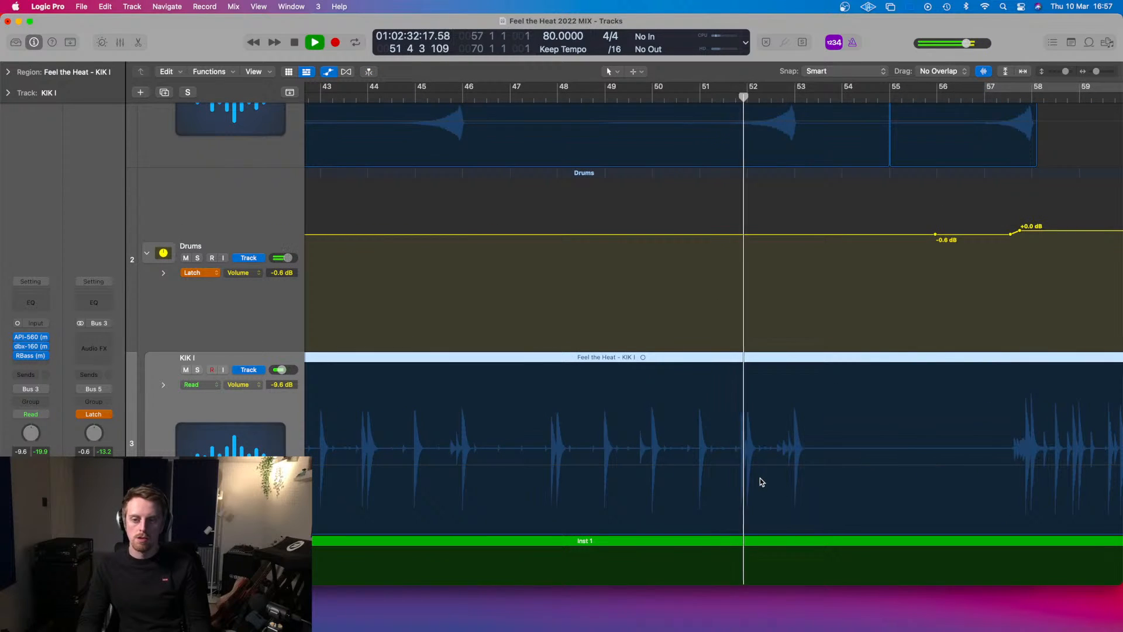
key("super+Left")
key("super+Left")
key("super+Left")
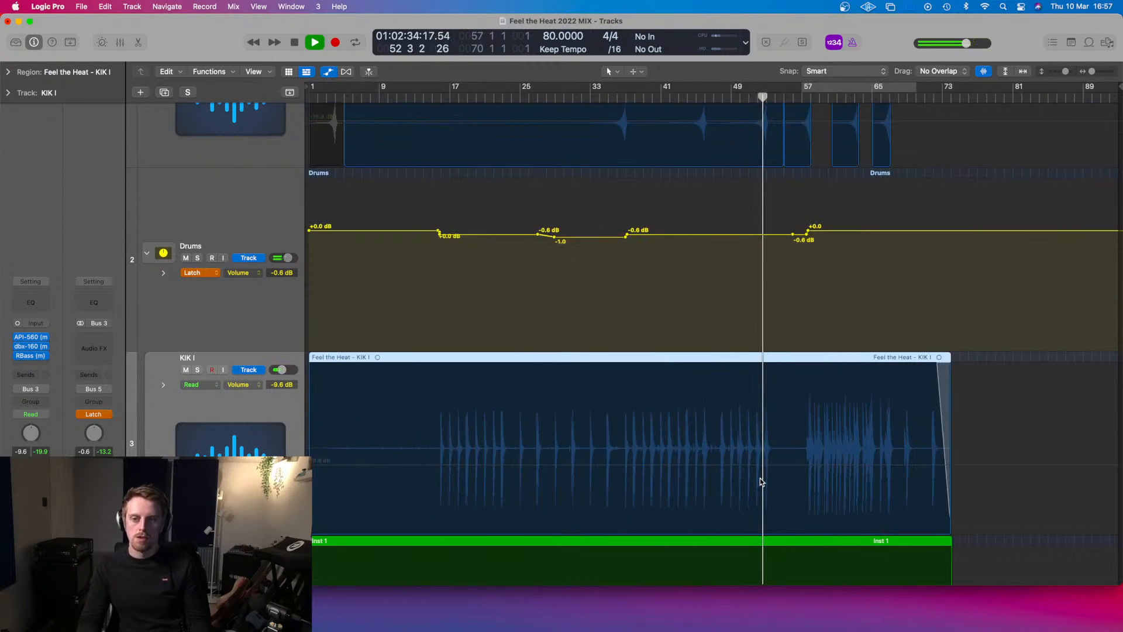
key("super+Down")
scroll(760, 479, "up", 2)
left_click(196, 391)
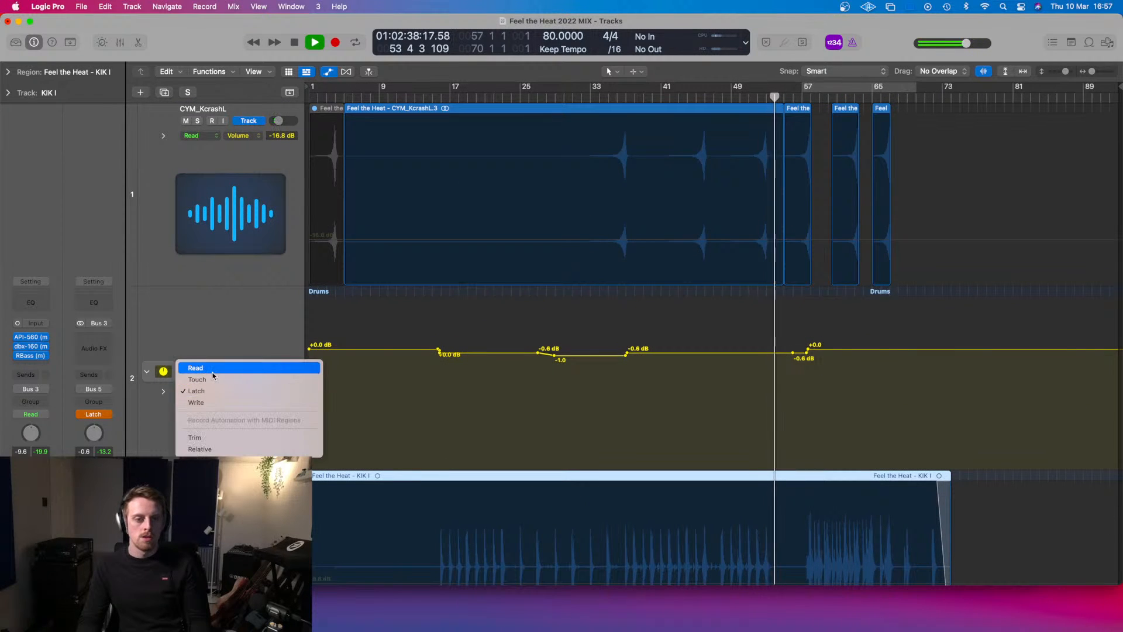
left_click(213, 373)
key("a")
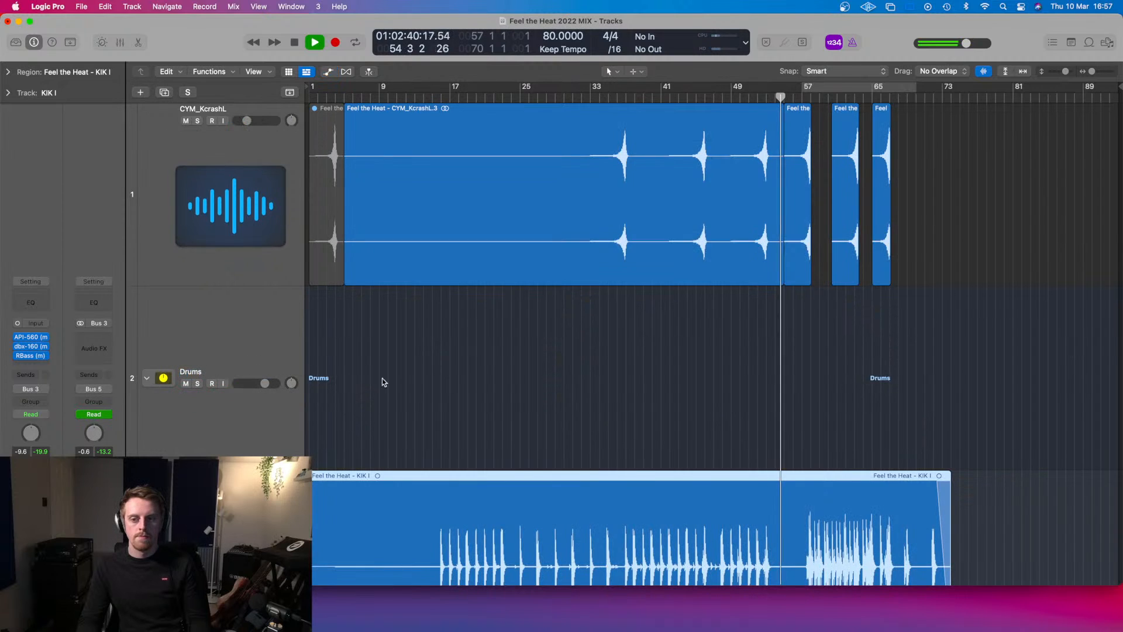
- Display the track automation, play from about bar 67 and set the Drums automation mode to Latch
key("a")
left_click(891, 96)
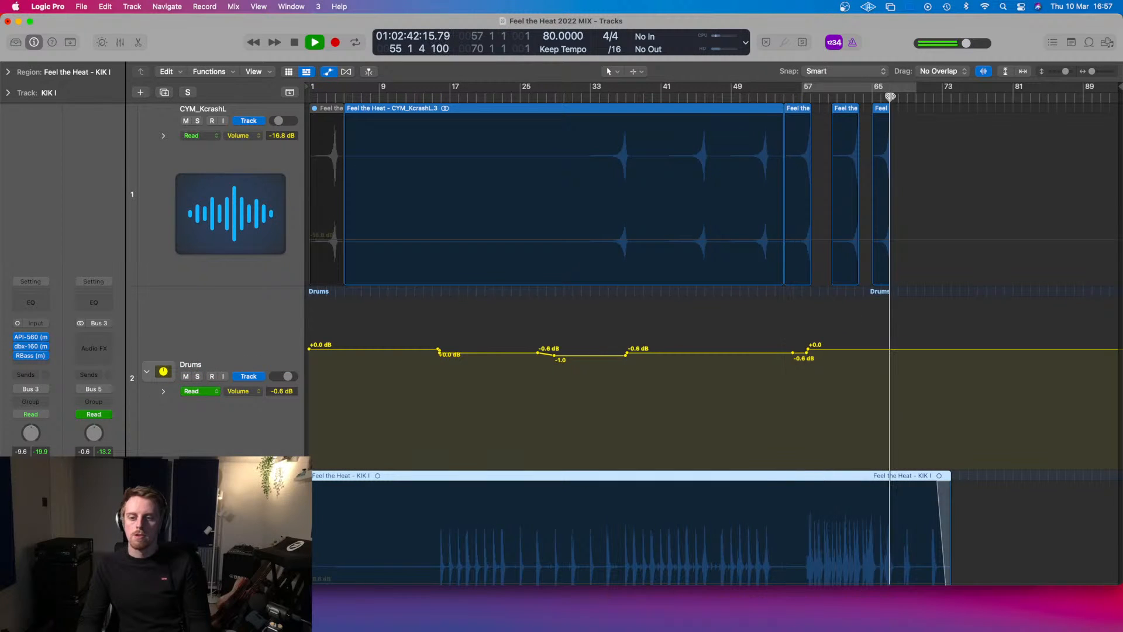
left_click(201, 391)
left_click(199, 416)
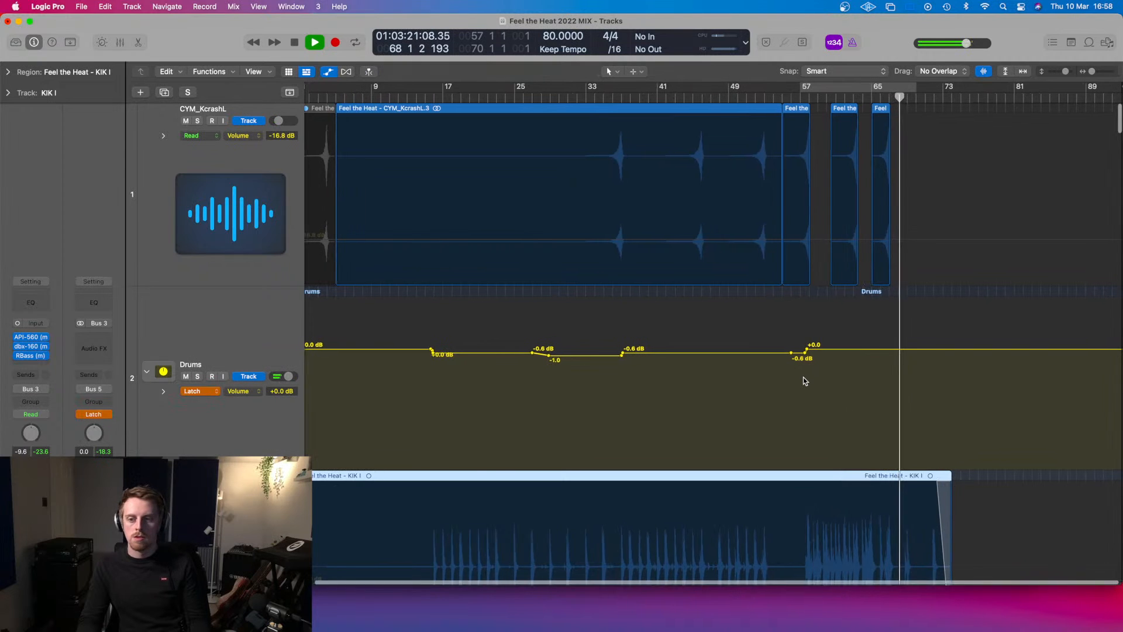
- Stop playback and drop the Drums volume automation to -0.5 dB just before bar 69
key("super+Right")
key("super+Right")
scroll(803, 381, "right", 5)
scroll(803, 381, "down", 3)
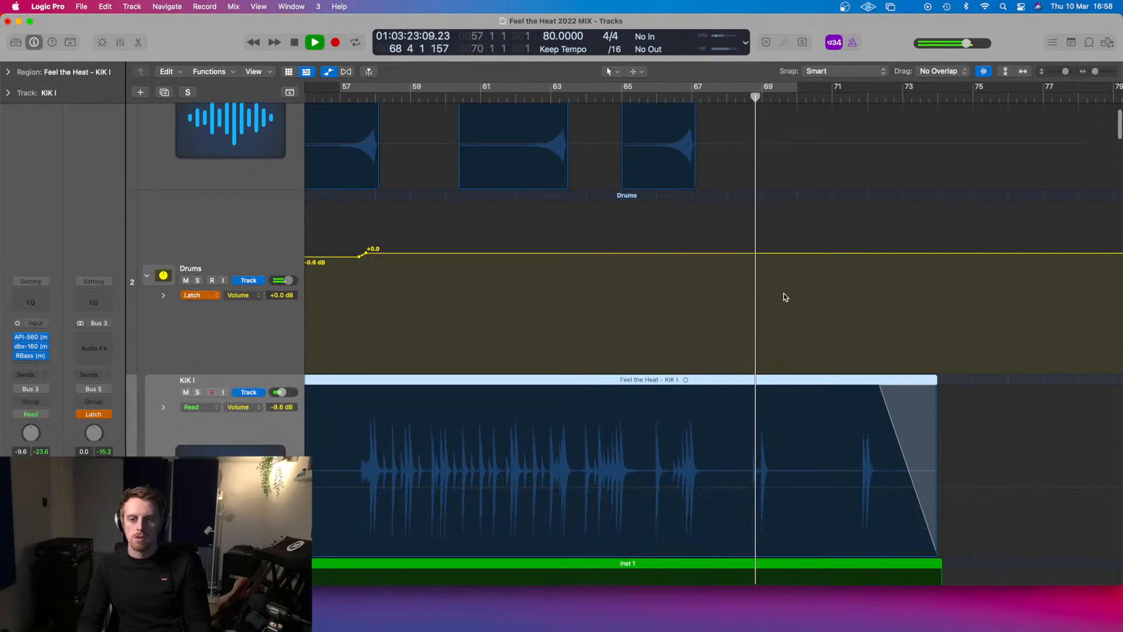
key("space")
left_click(760, 255)
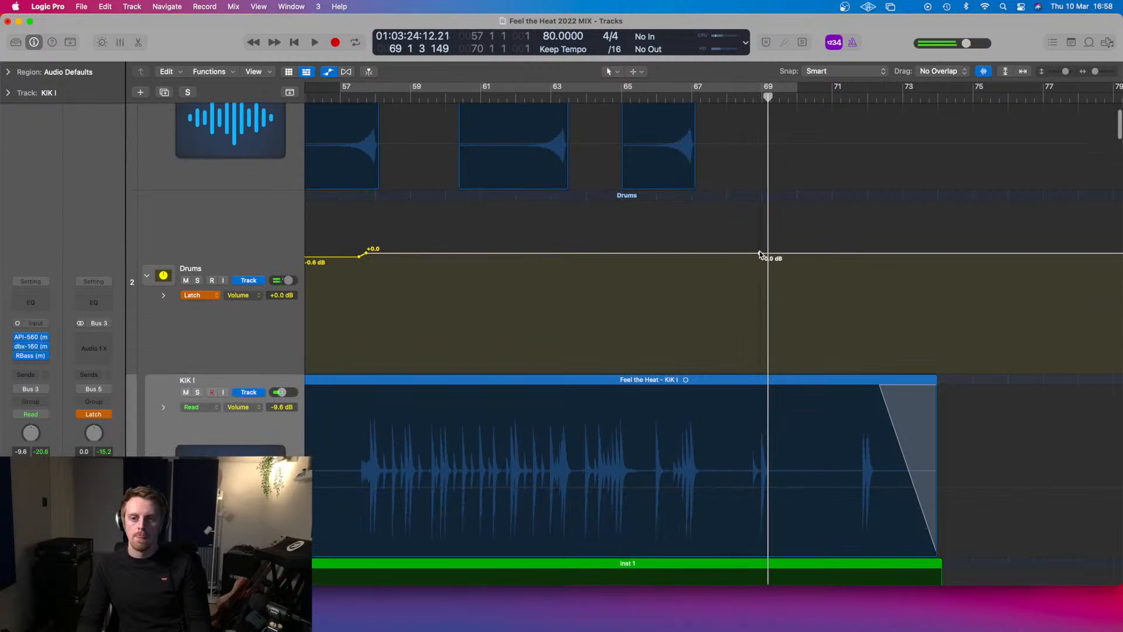
left_click_drag(765, 256, 767, 259)
left_click(767, 256)
key("super+Left")
key("super+Left")
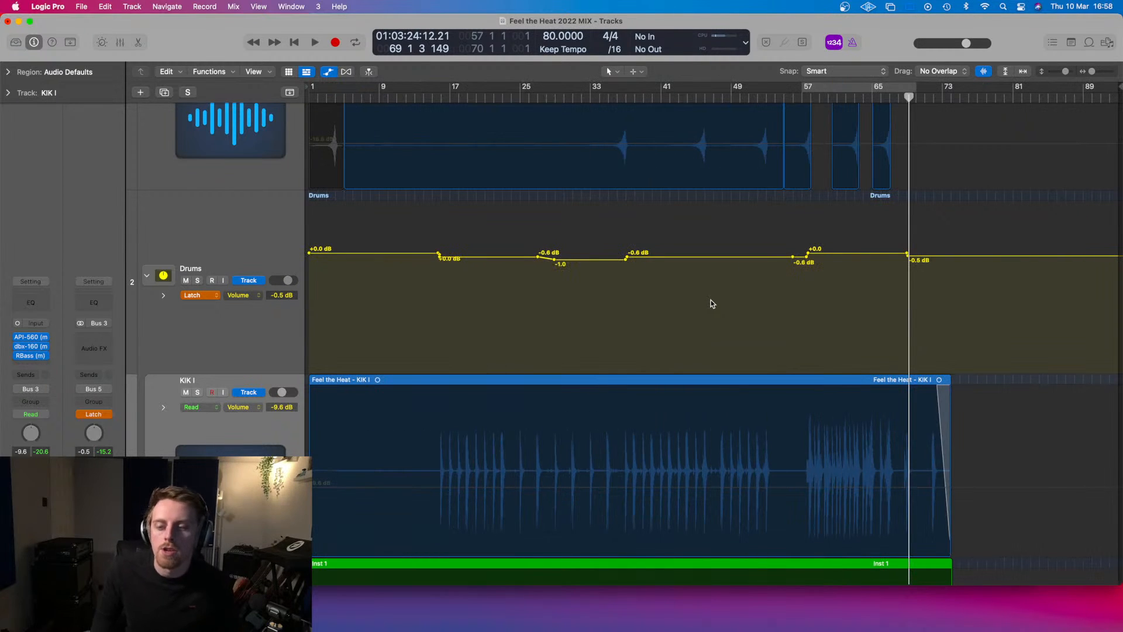
- Hide the track automation and listen to the song's ending while looking through the drum tracks
key("space")
key("a")
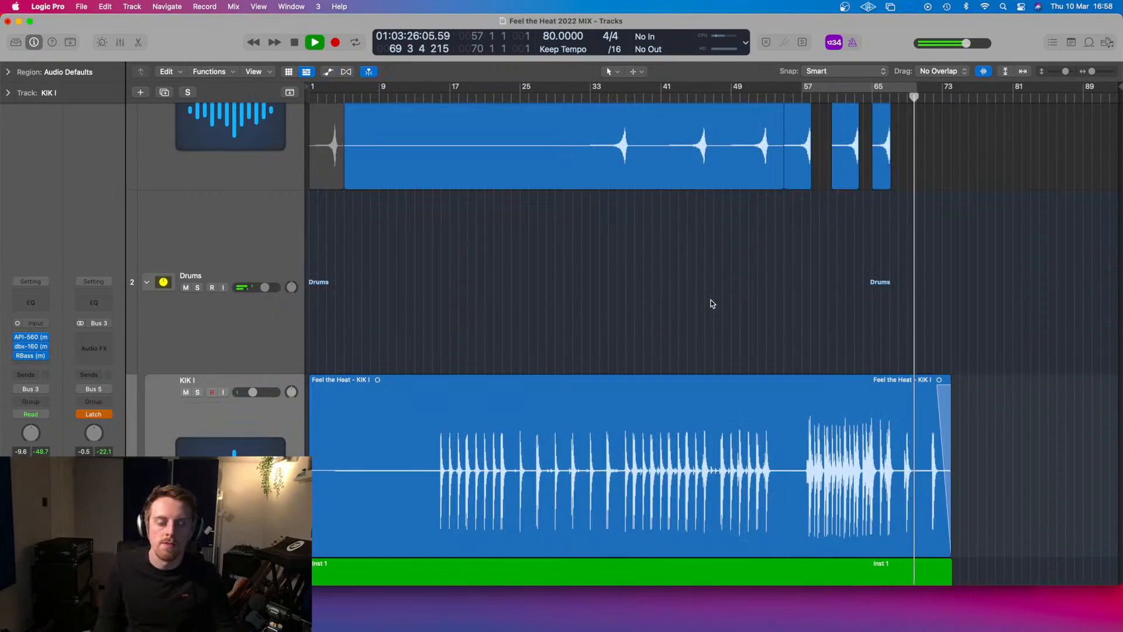
scroll(711, 310, "down", 5)
scroll(725, 215, "down", 15)
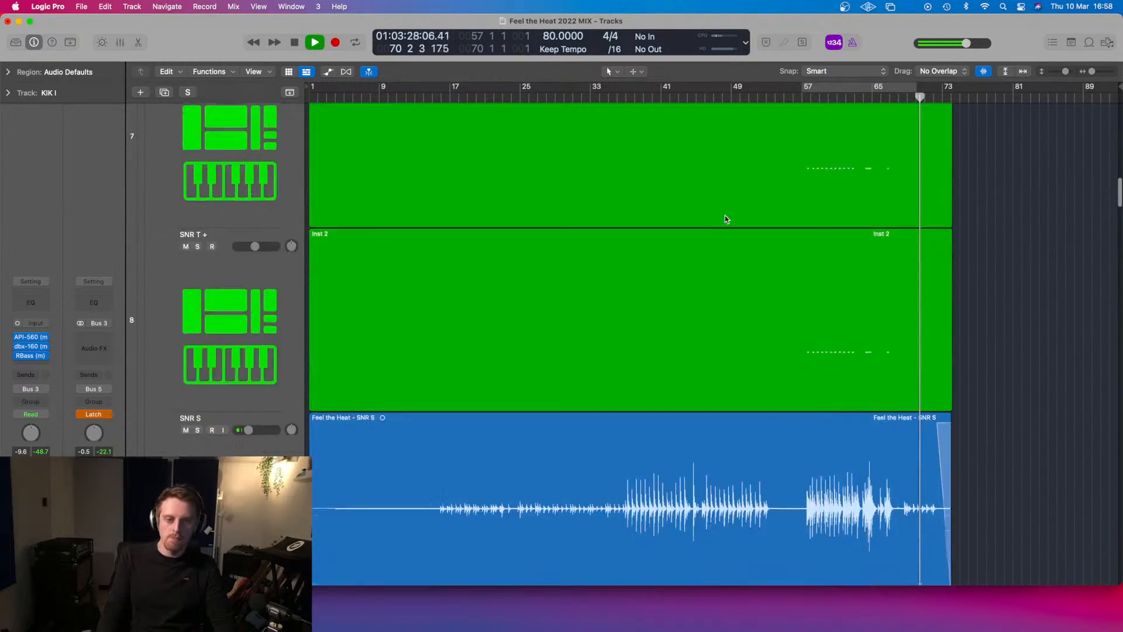
scroll(725, 217, "up", 10)
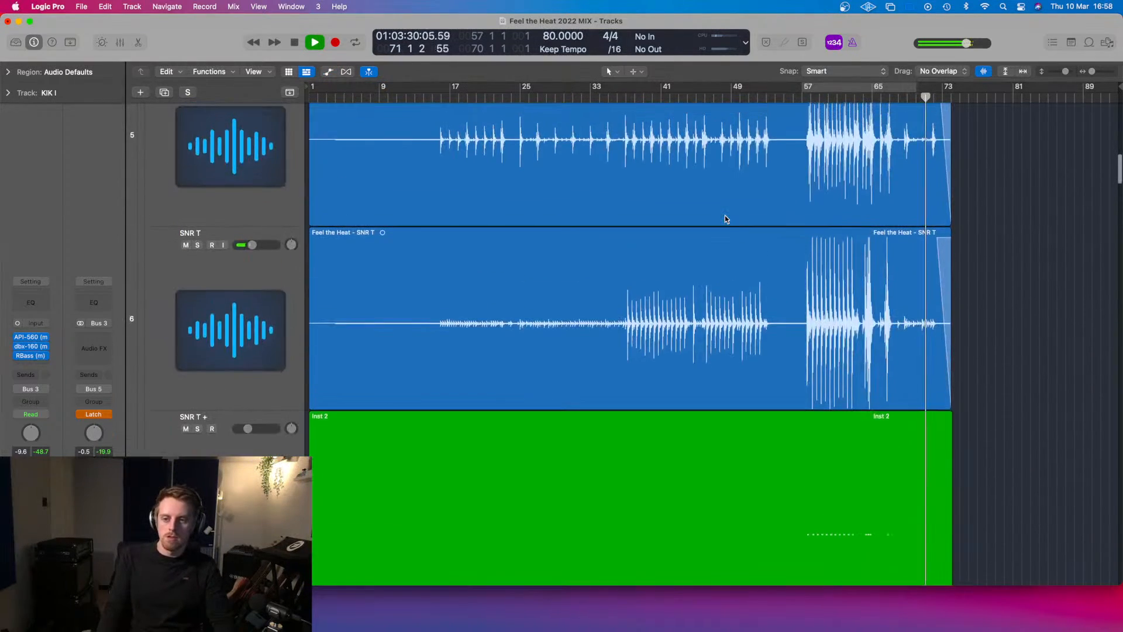
scroll(725, 217, "down", 8)
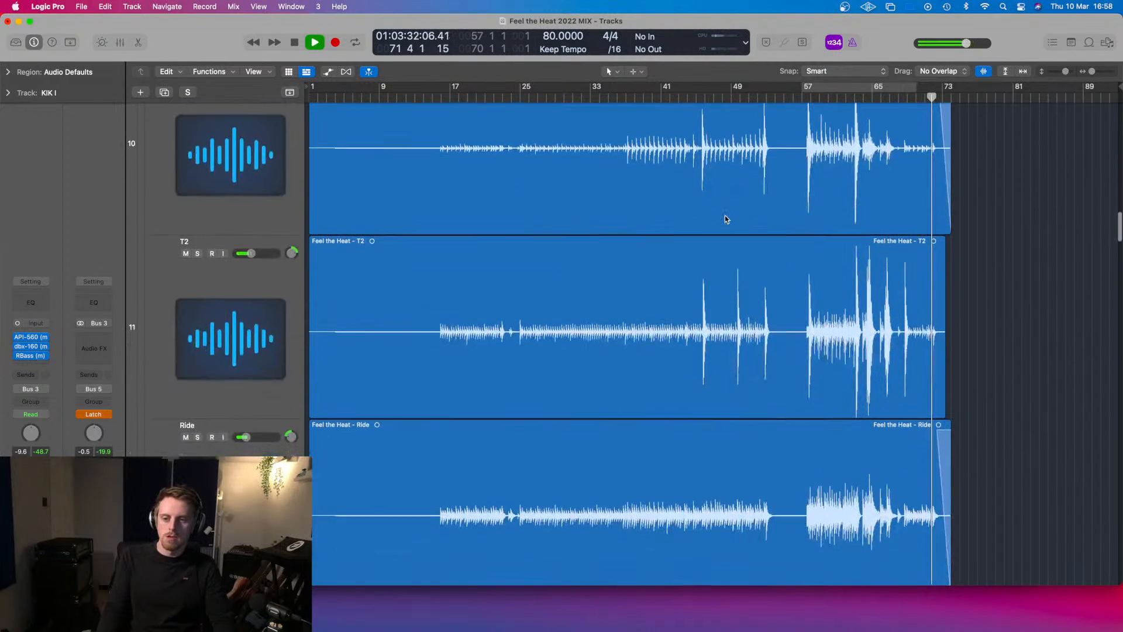
scroll(724, 215, "down", 10)
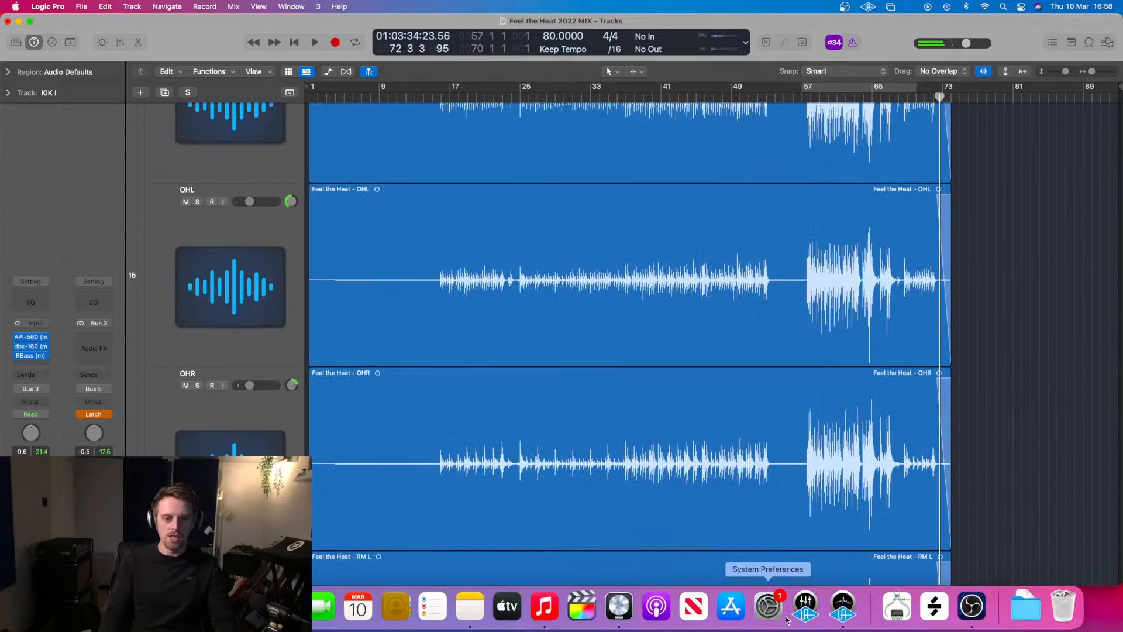
scroll(790, 261, "down", 15)
- Lower the KIK I channel fader to -10.2 dB in the mixer and return to the Drums tracks
key("x")
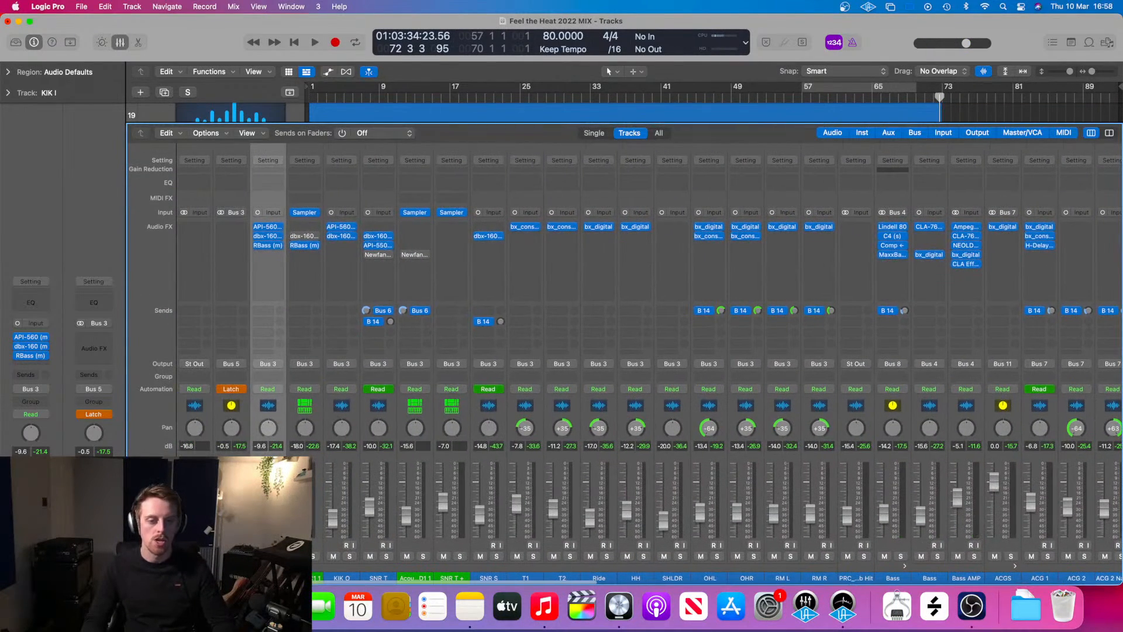
key("x")
scroll(479, 328, "up", 15)
scroll(465, 106, "up", 5)
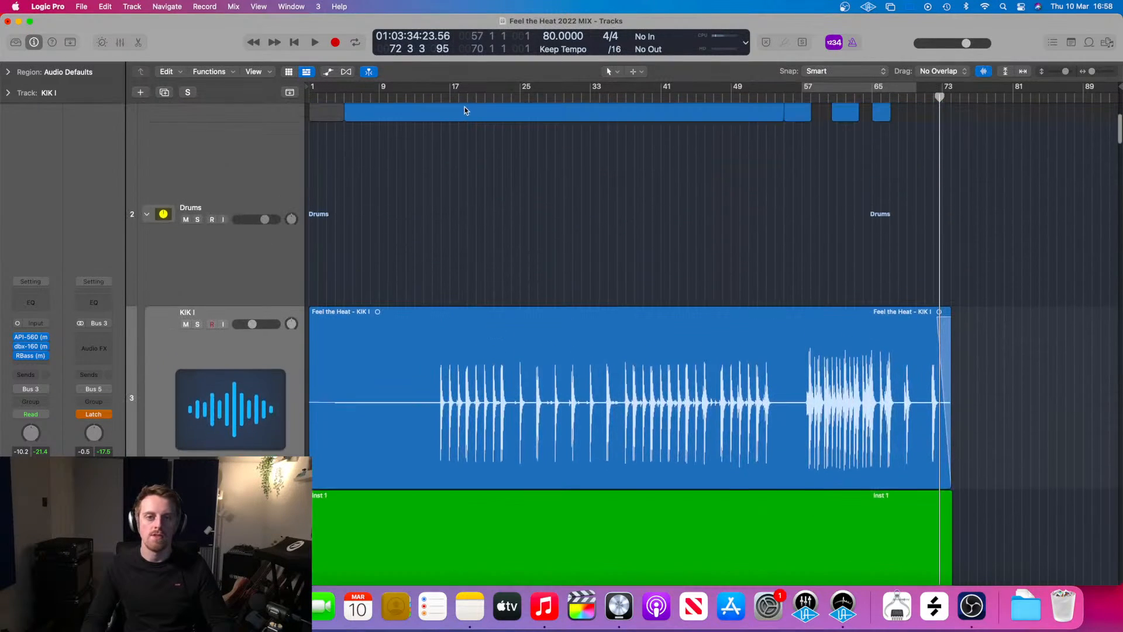
scroll(574, 121, "down", 6)
- Play from bar 19, boost the 4K and 8K bands of the KIK I API-560 equalizer and stop playback
left_click(467, 97)
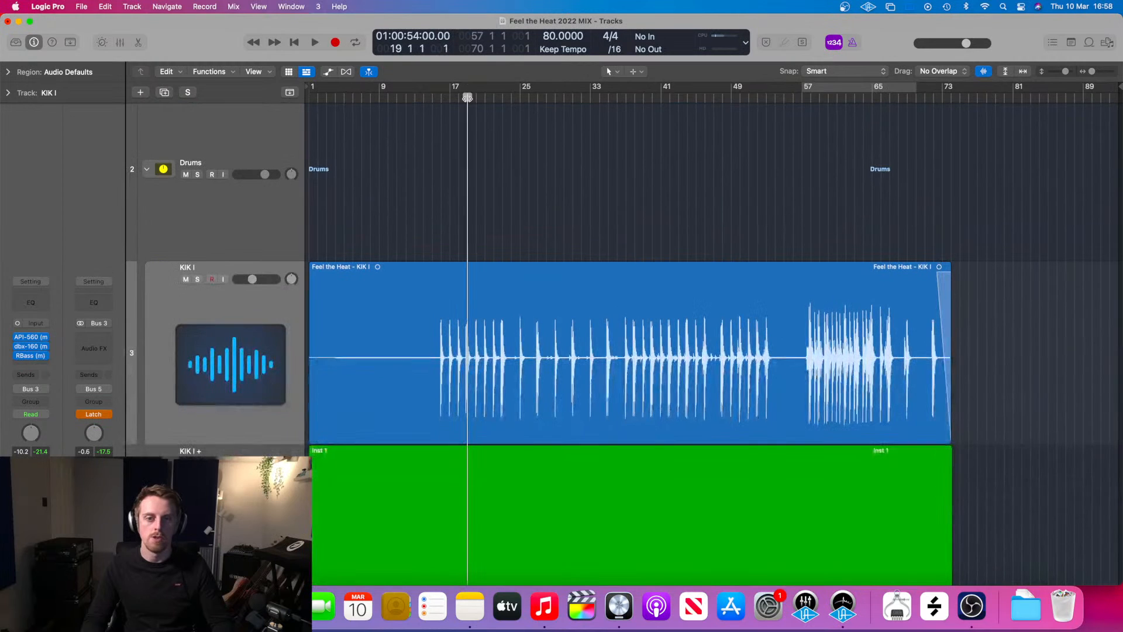
left_click(31, 337)
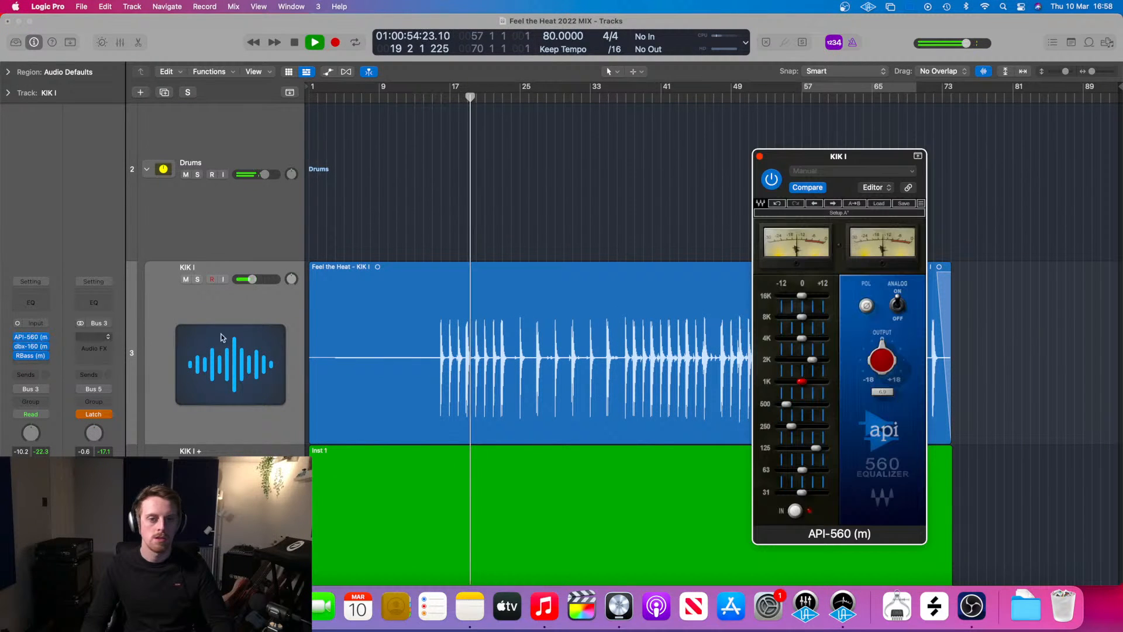
left_click_drag(802, 338, 829, 310)
key("space")
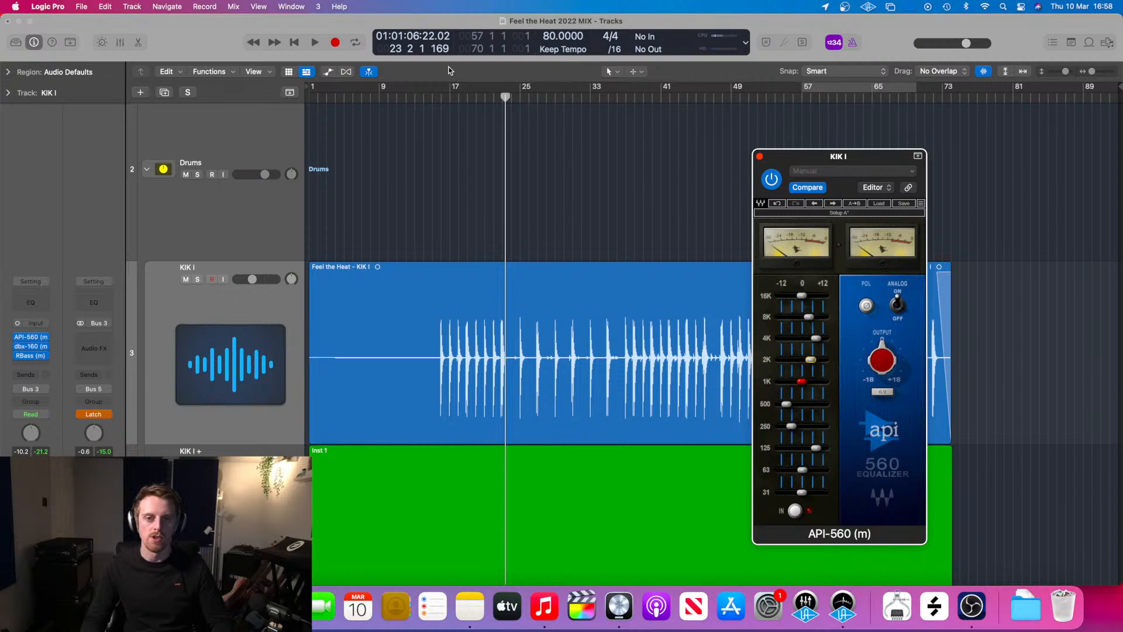
- Move the playhead to bar 15 beat 3 and set the Drums automation mode to Read
left_click(444, 97)
left_click_drag(441, 97, 437, 97)
left_click(108, 417)
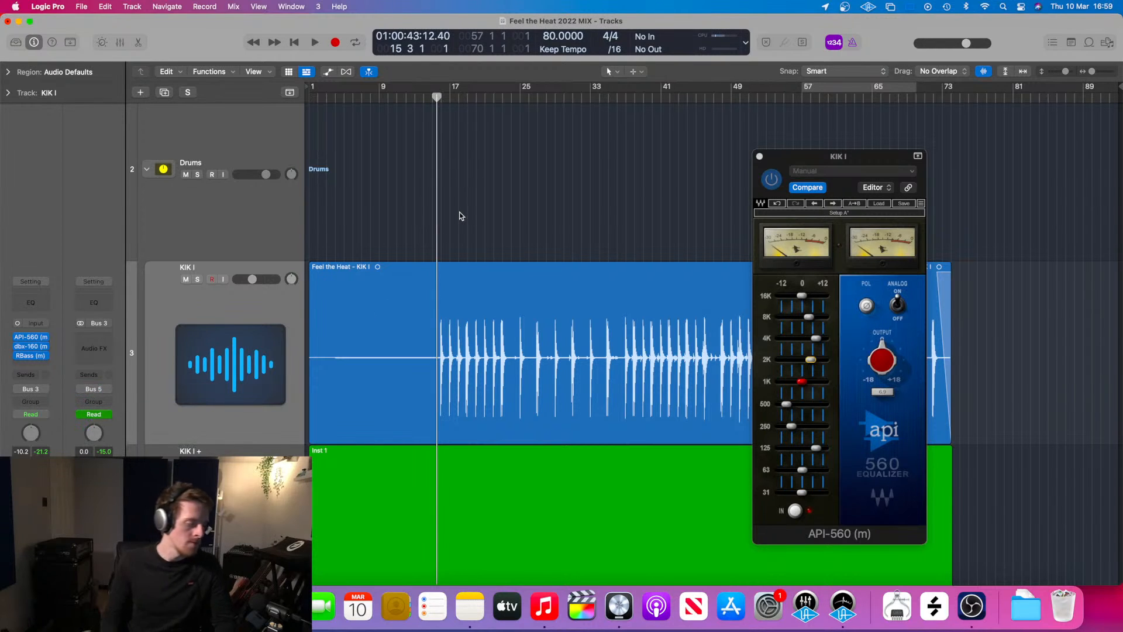
- Play the song from bar 15, cut the 16K band of the KIK I API-560 equalizer by about 5.5 dB and close the equalizer
key("space")
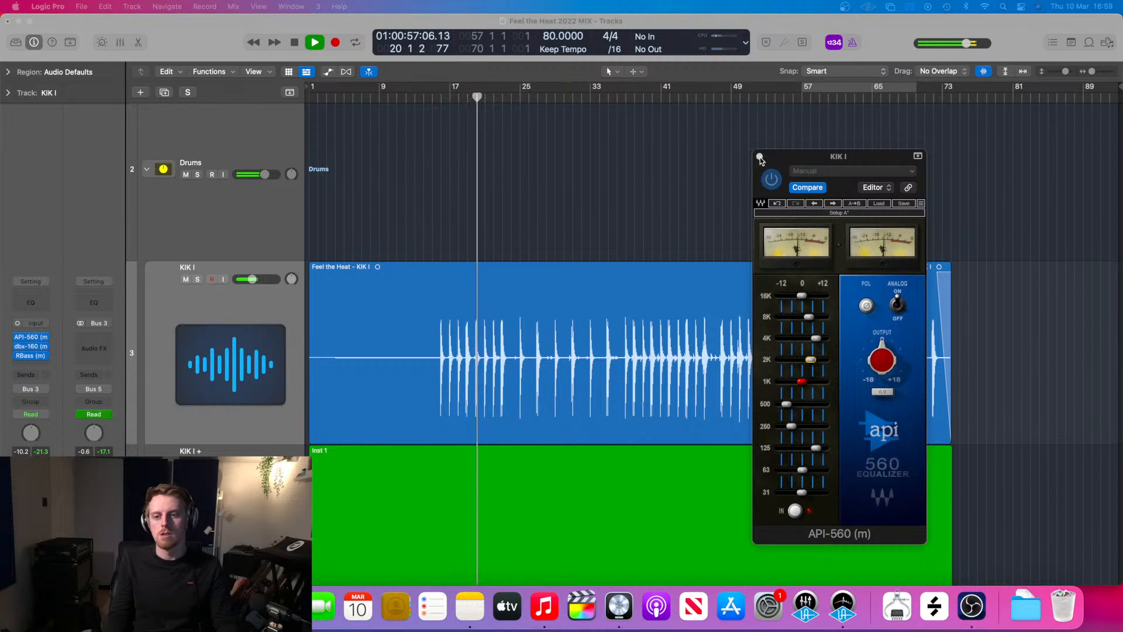
left_click_drag(802, 296, 792, 296)
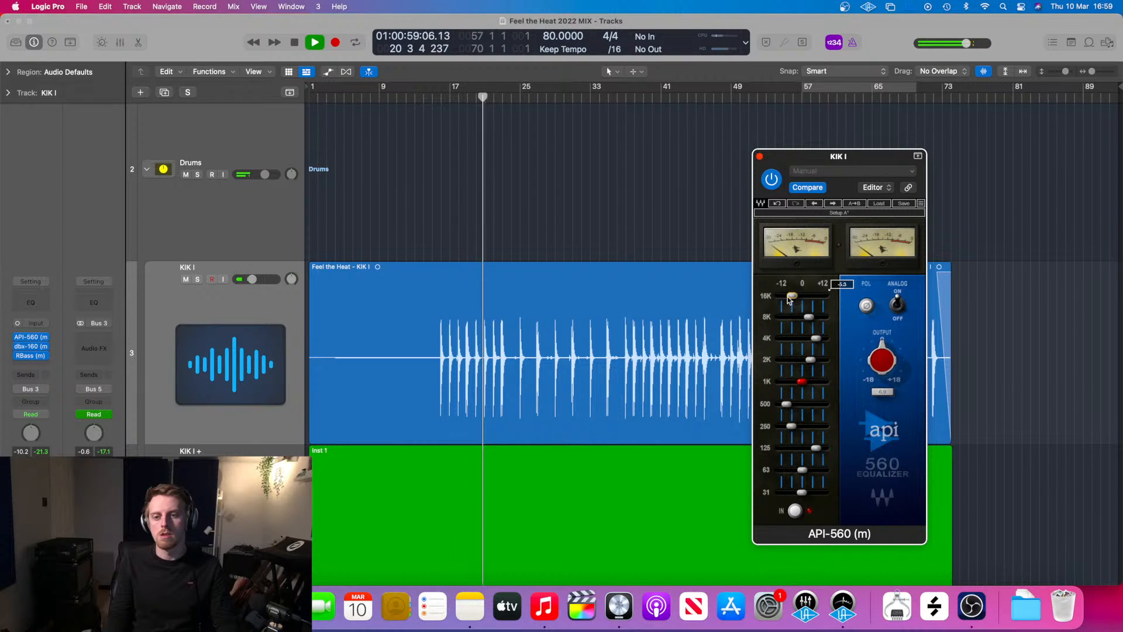
left_click(760, 157)
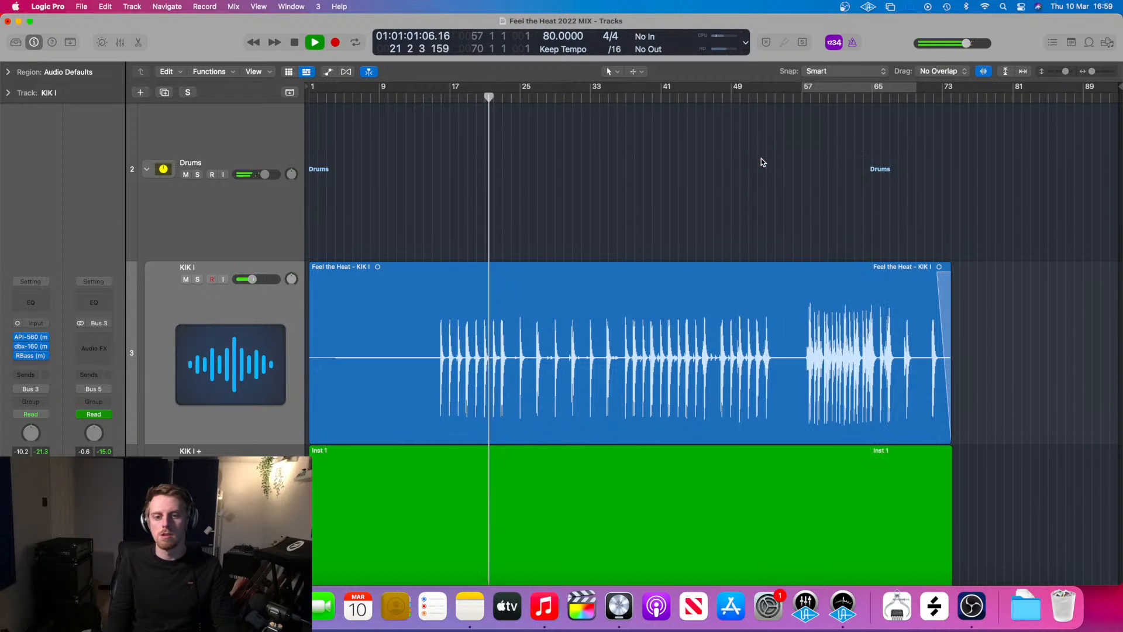
- Stop playback and collapse the Drums track stack
scroll(538, 298, "down", 10)
scroll(537, 298, "up", 3)
scroll(459, 431, "down", 6)
scroll(459, 433, "down", 2)
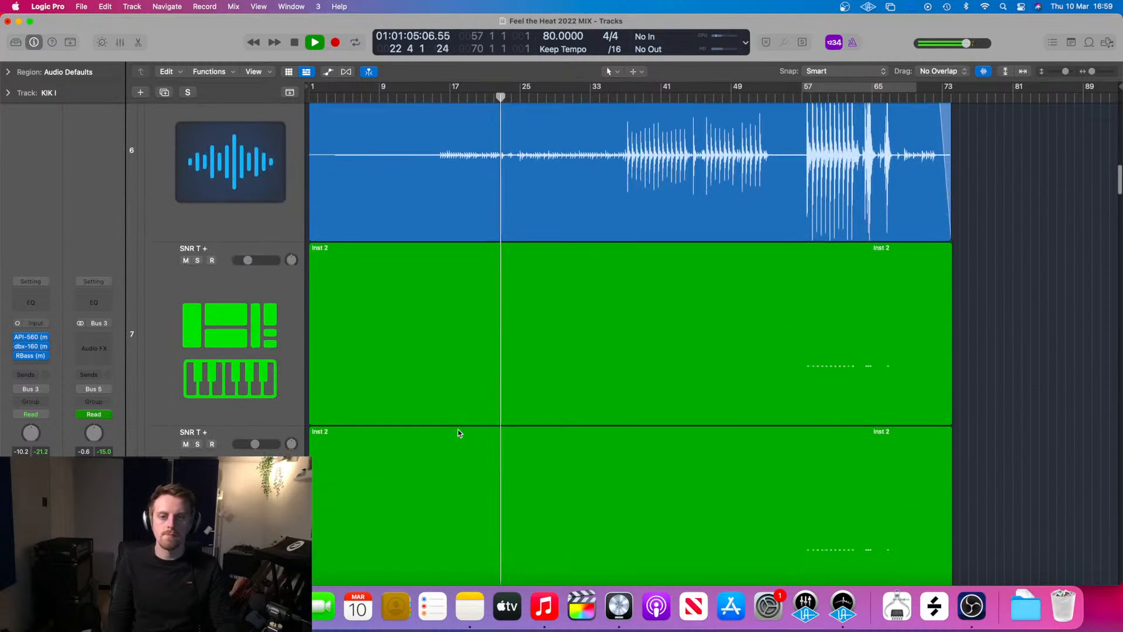
key("space")
scroll(444, 447, "up", 10)
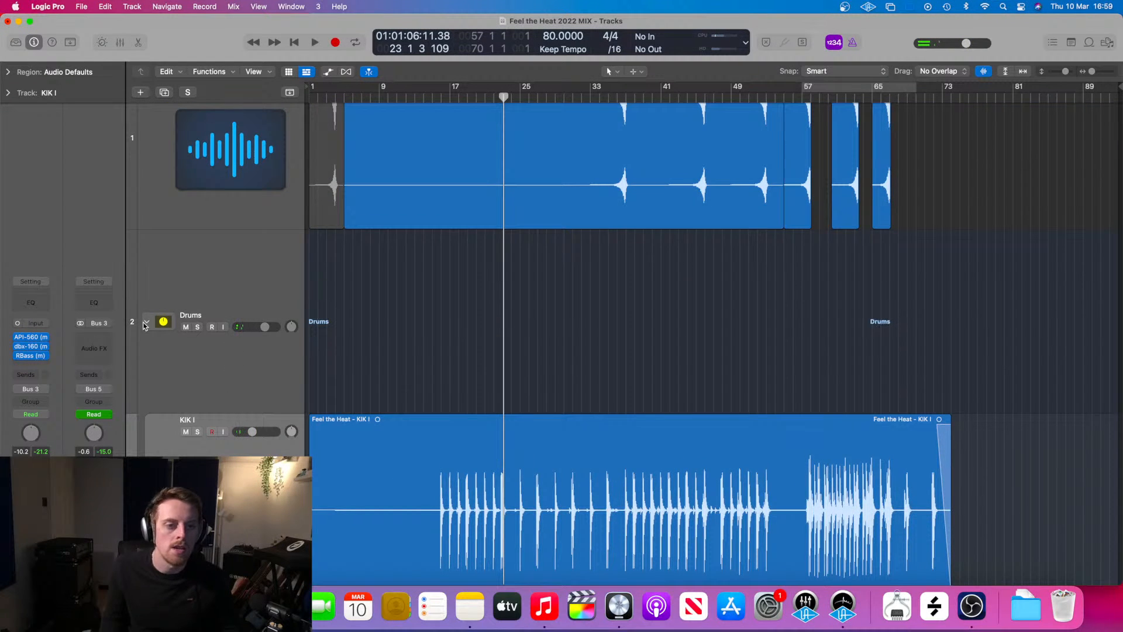
left_click(148, 322)
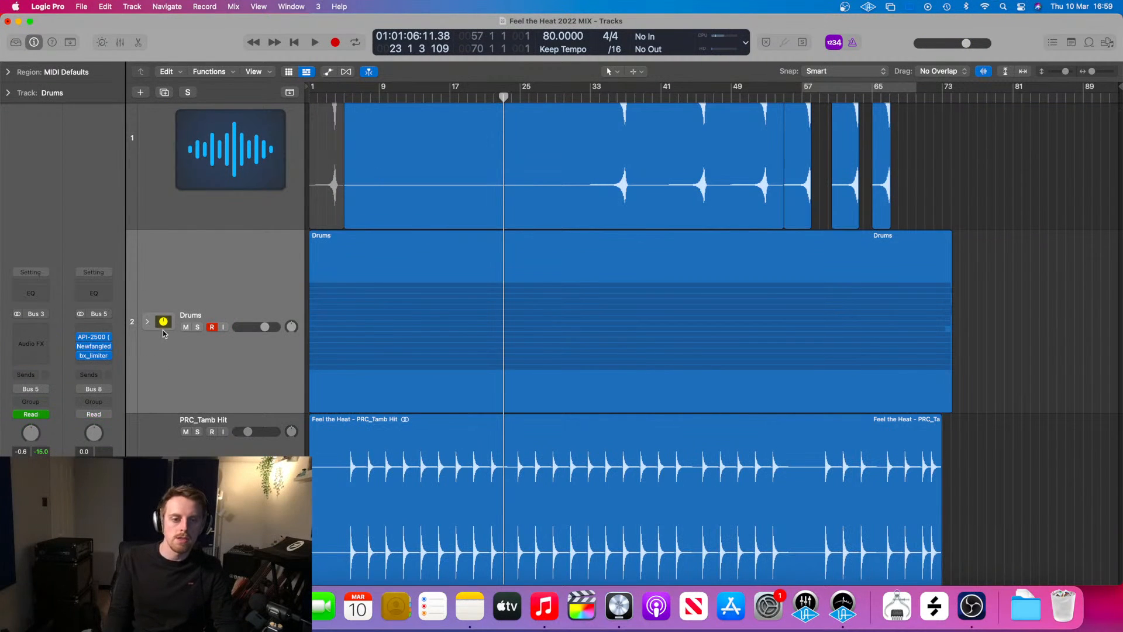
- Find the Bass track stack below the drums and select it
scroll(277, 411, "down", 15)
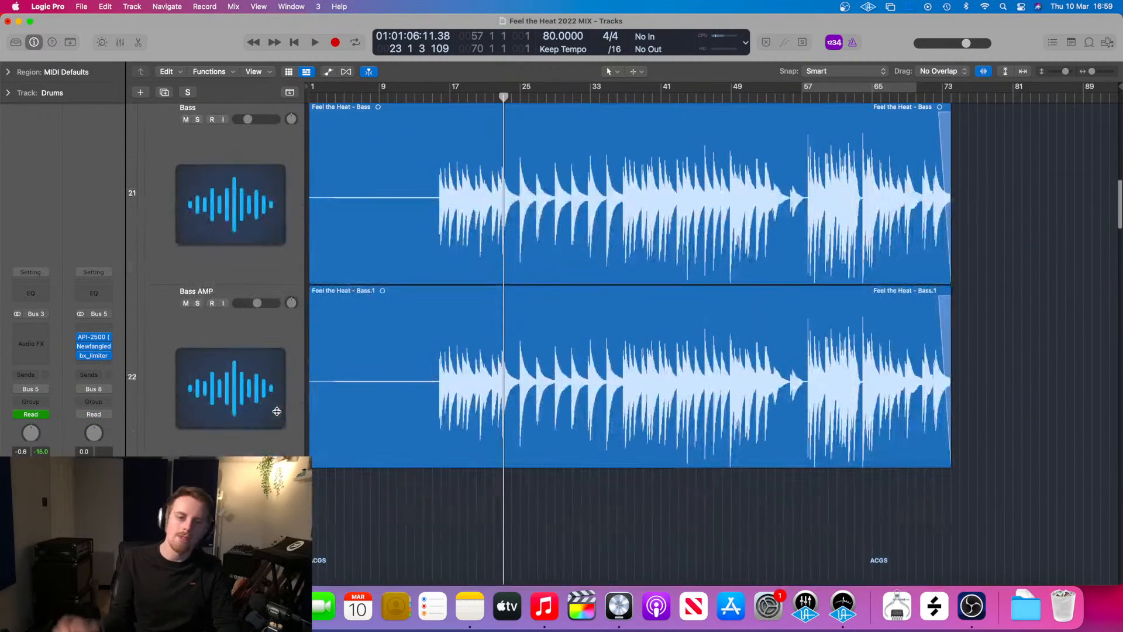
scroll(277, 412, "up", 5)
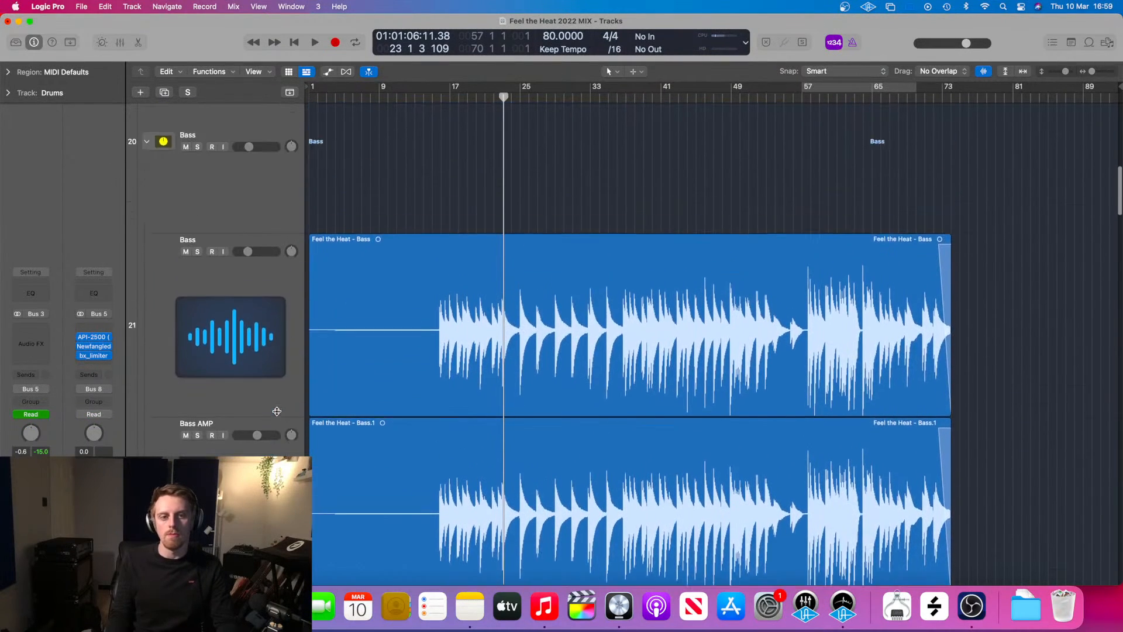
scroll(351, 243, "down", 2)
scroll(327, 234, "up", 4)
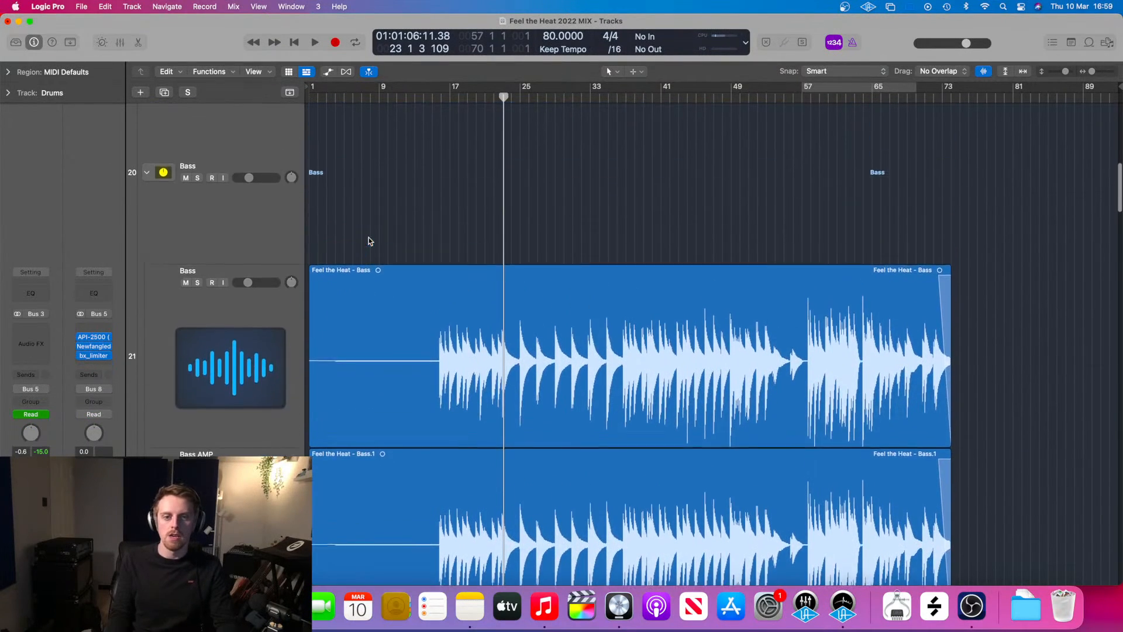
scroll(265, 216, "up", 2)
left_click(265, 217)
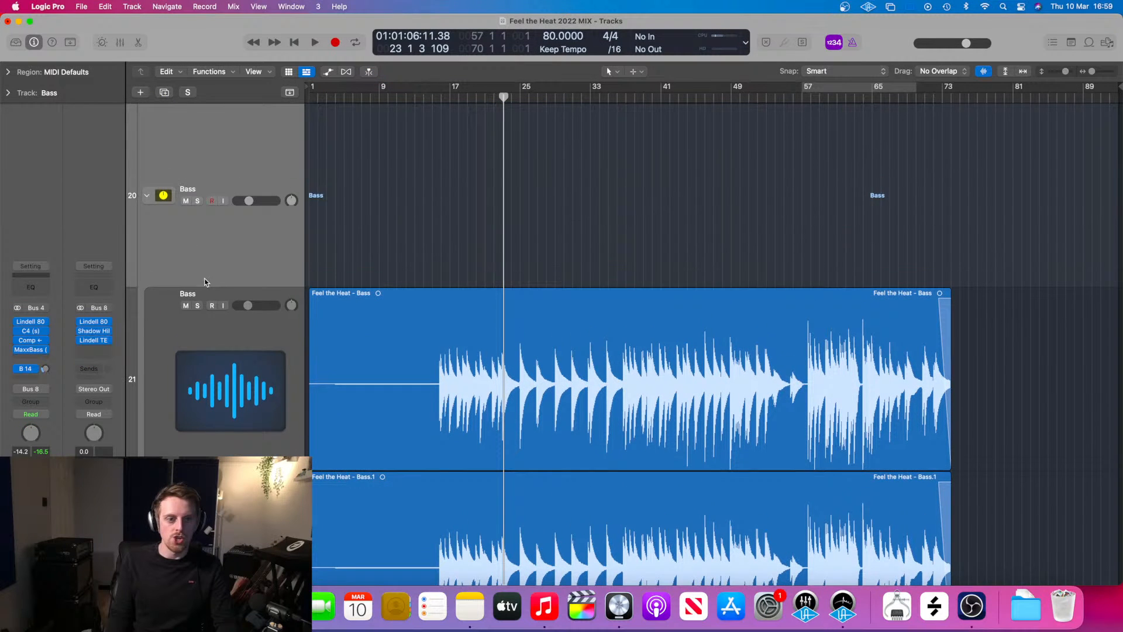
- Compare the channel strips of the Bass AMP track and the Bass stack
scroll(205, 283, "down", 2)
scroll(205, 282, "up", 2)
scroll(205, 283, "down", 3)
scroll(205, 283, "up", 2)
left_click(253, 449)
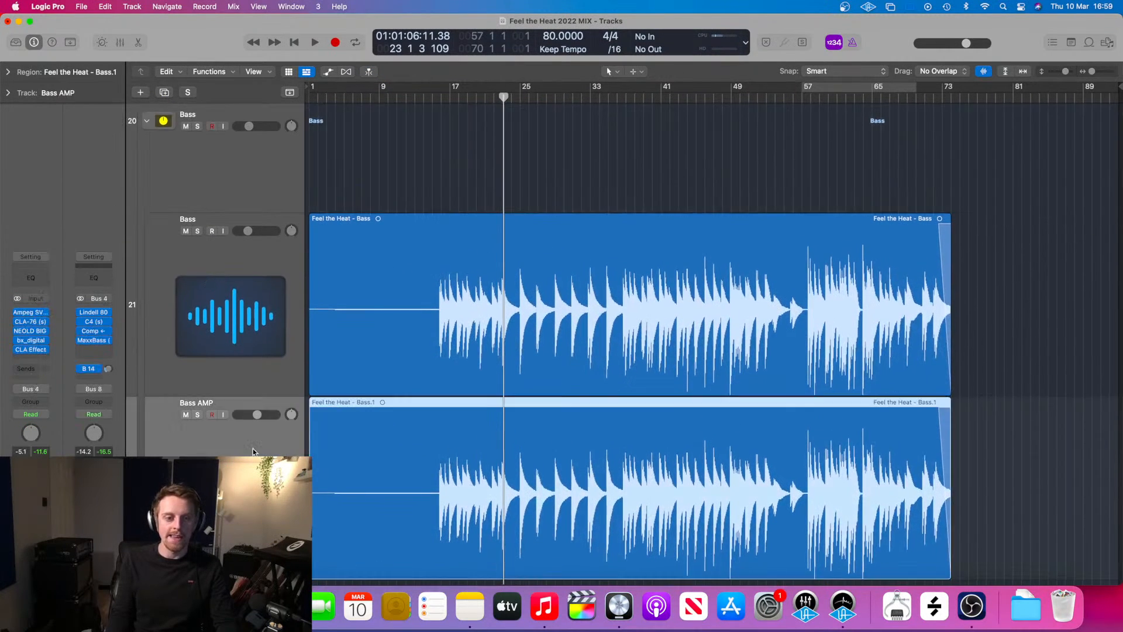
left_click(252, 372)
scroll(262, 179, "up", 2)
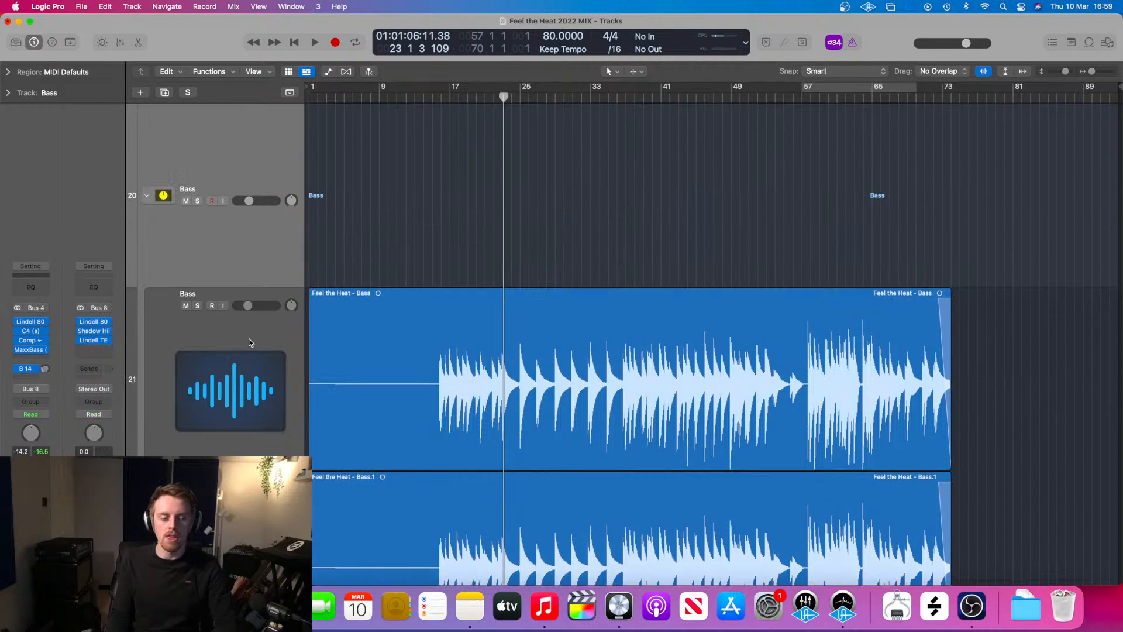
- Solo the Bass track and place its bx_digital plug-in directly below the CLA-76
left_click(197, 306)
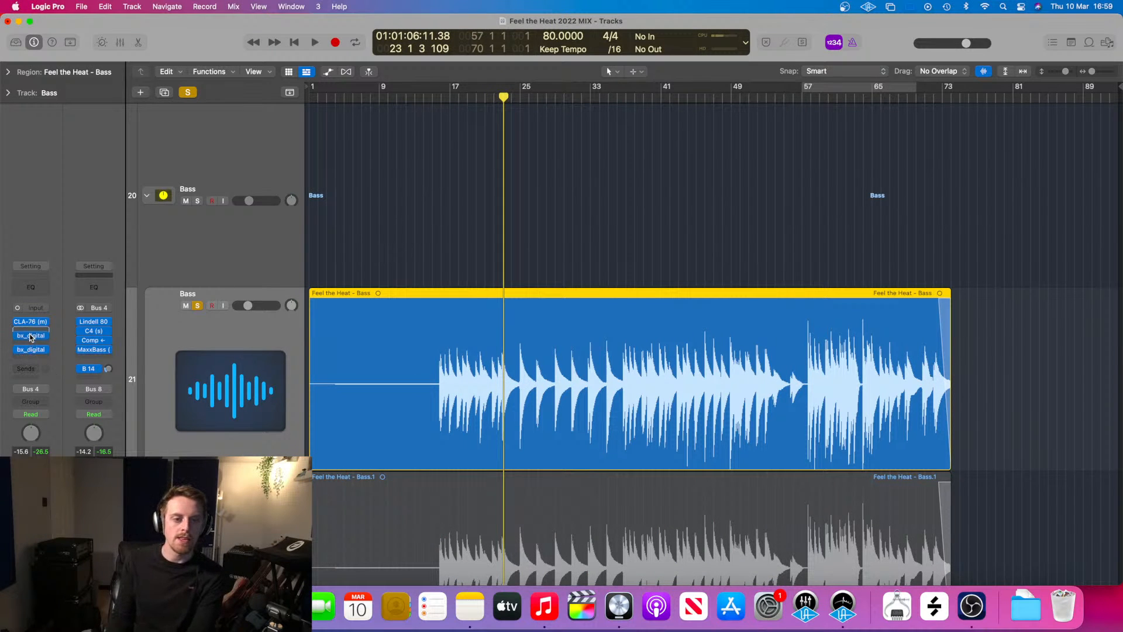
left_click(31, 338)
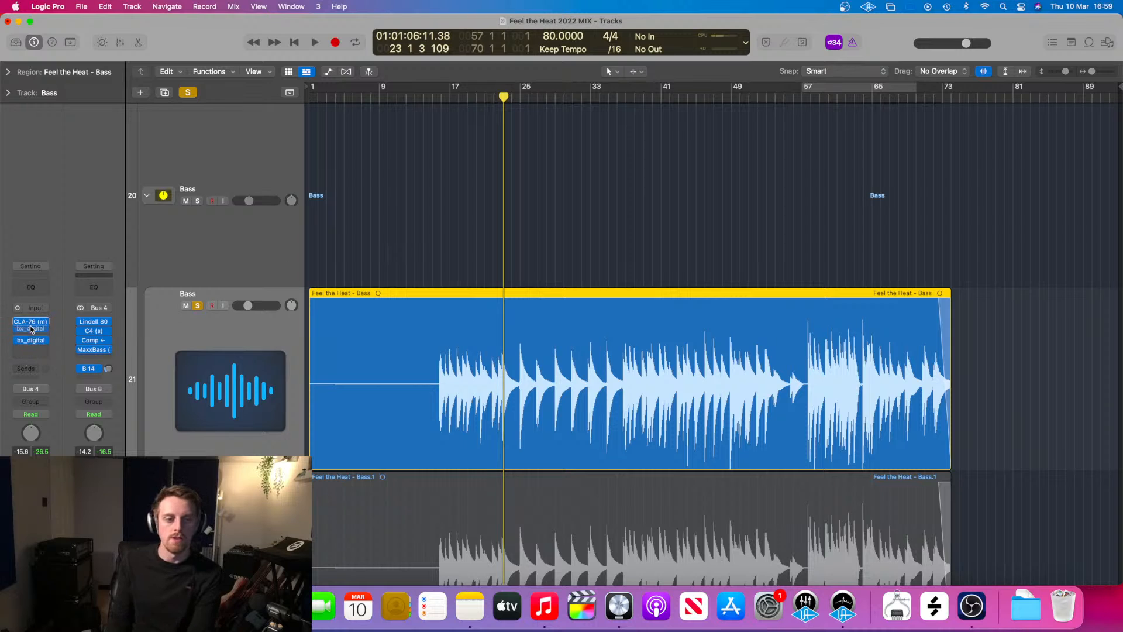
left_click_drag(31, 335, 29, 331)
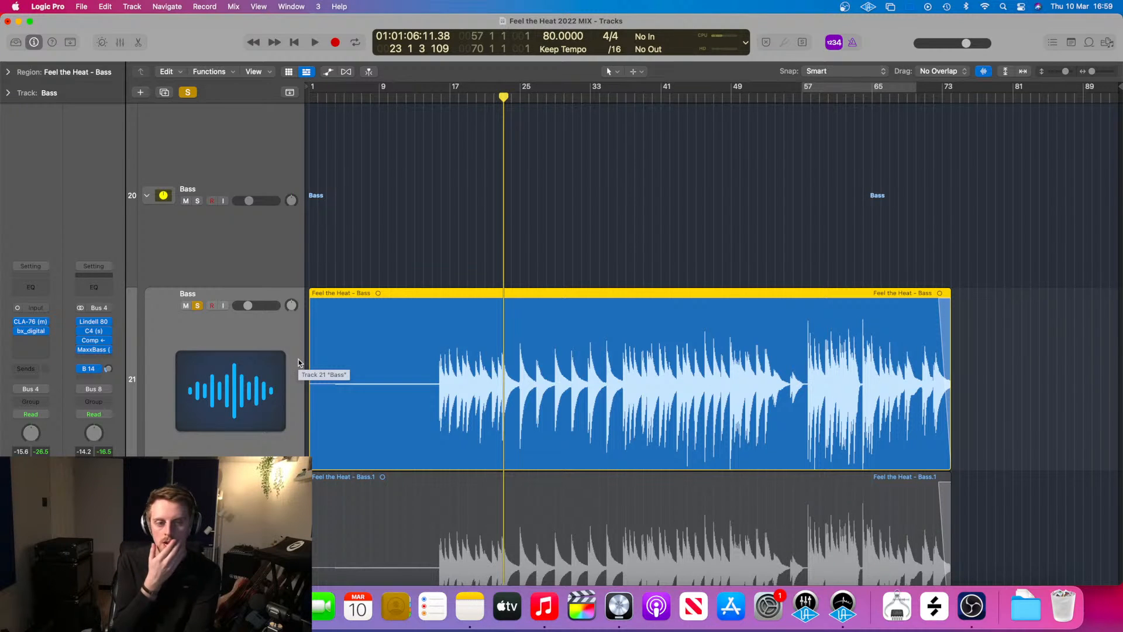
- Check the settings of the bx_digital V3 mix and CLA-76 plug-ins on the Bass track
left_click(32, 331)
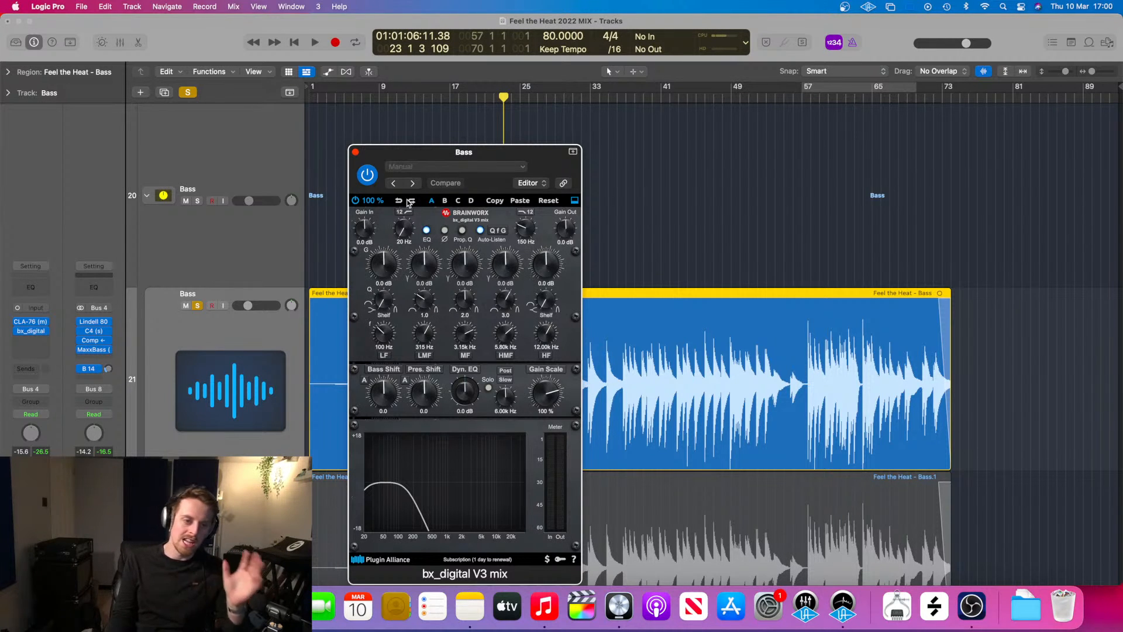
left_click(353, 152)
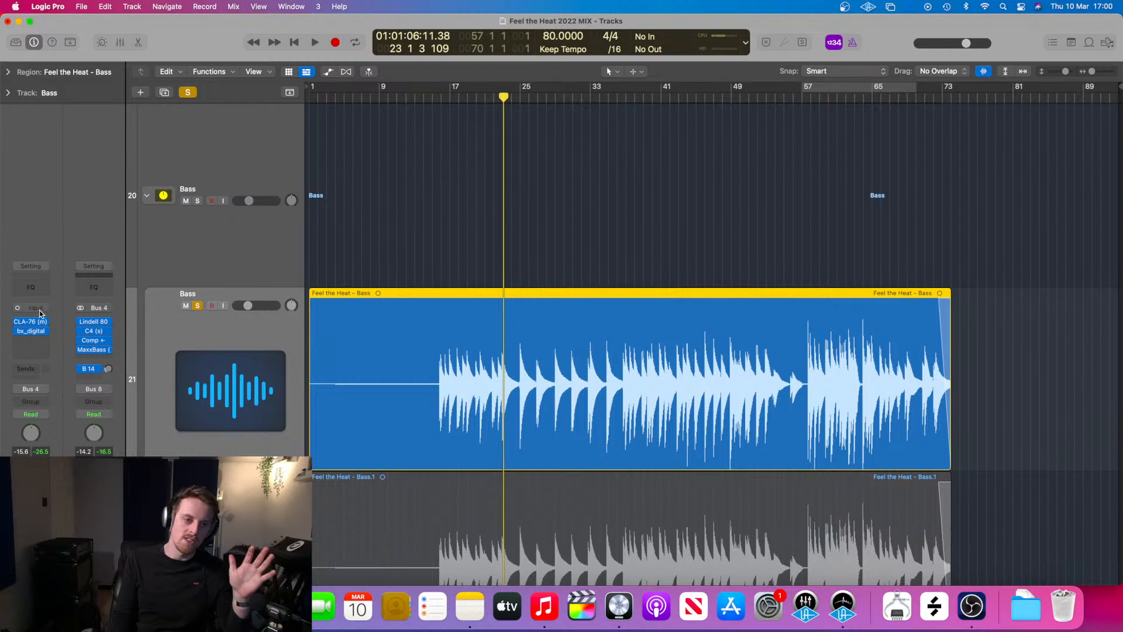
left_click(33, 326)
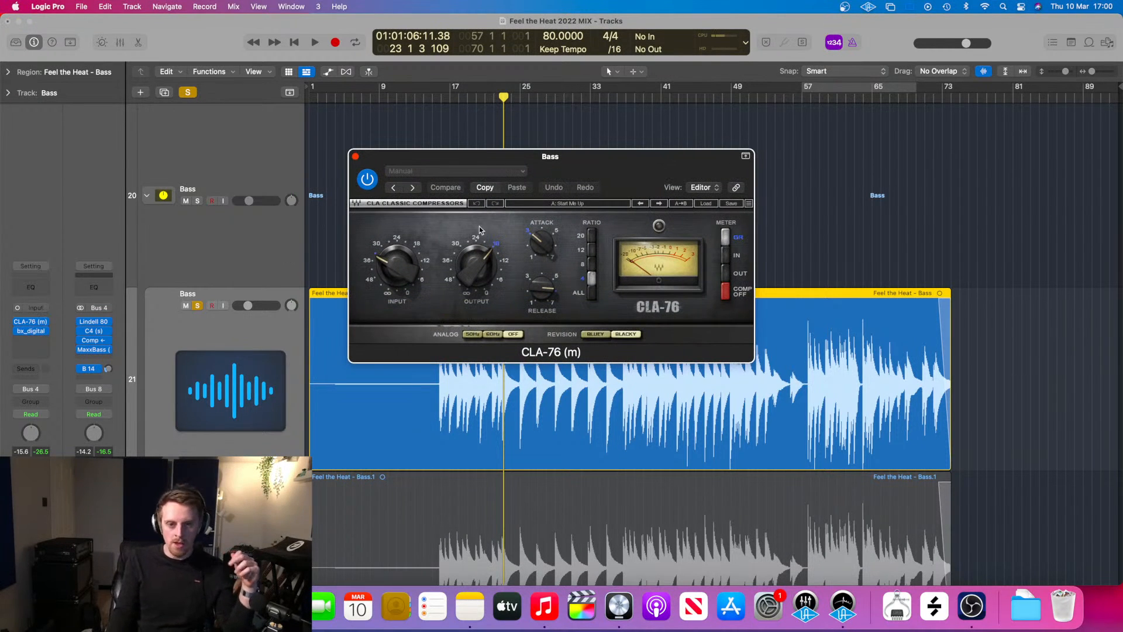
left_click(355, 156)
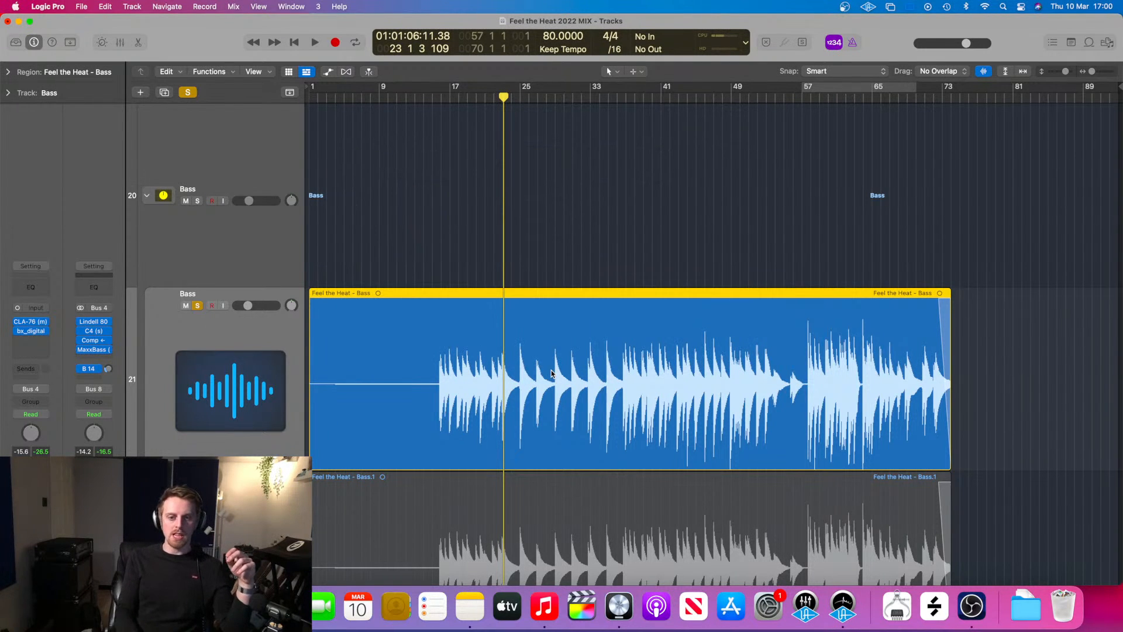
- Listen to the soloed Bass track, replay its opening from bar 16 and stop playback
key("space")
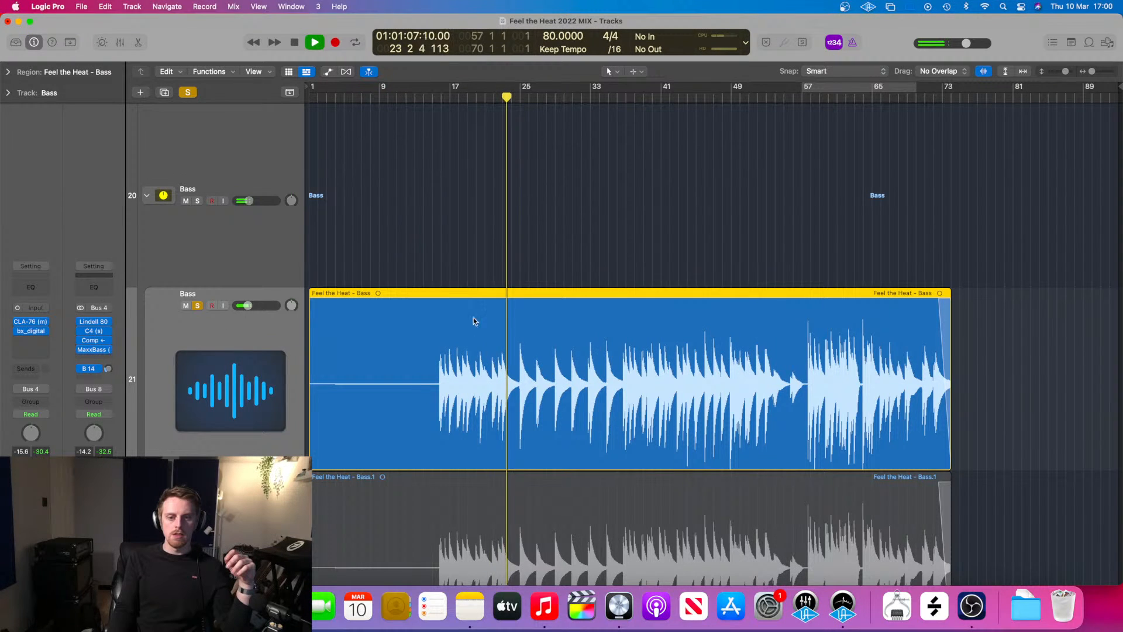
left_click(434, 97)
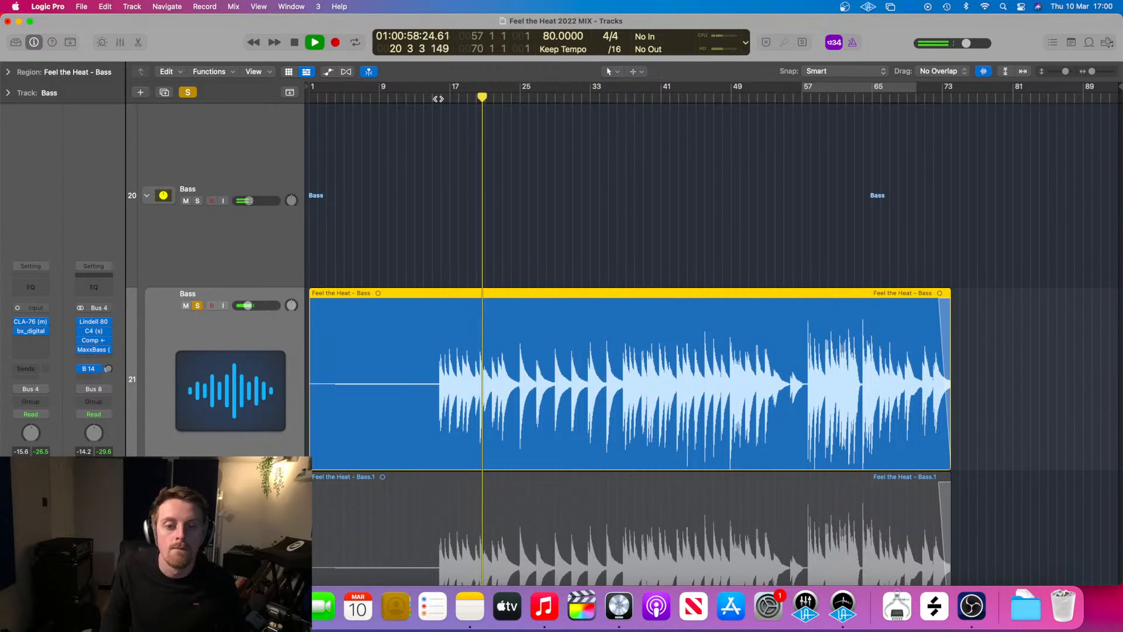
key("space")
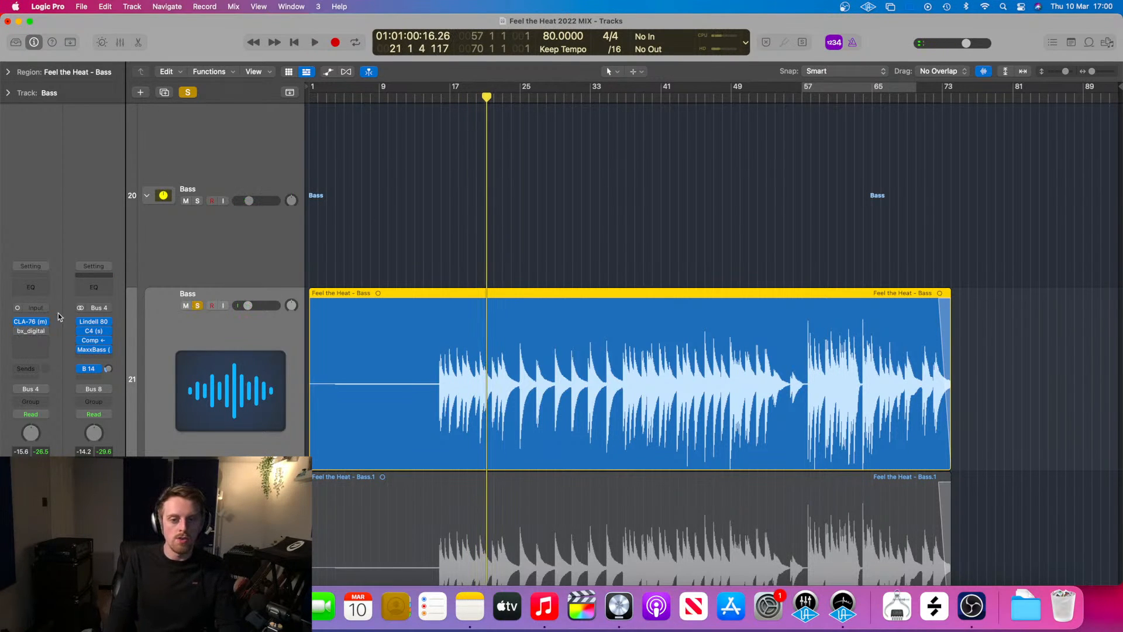
left_click(440, 99)
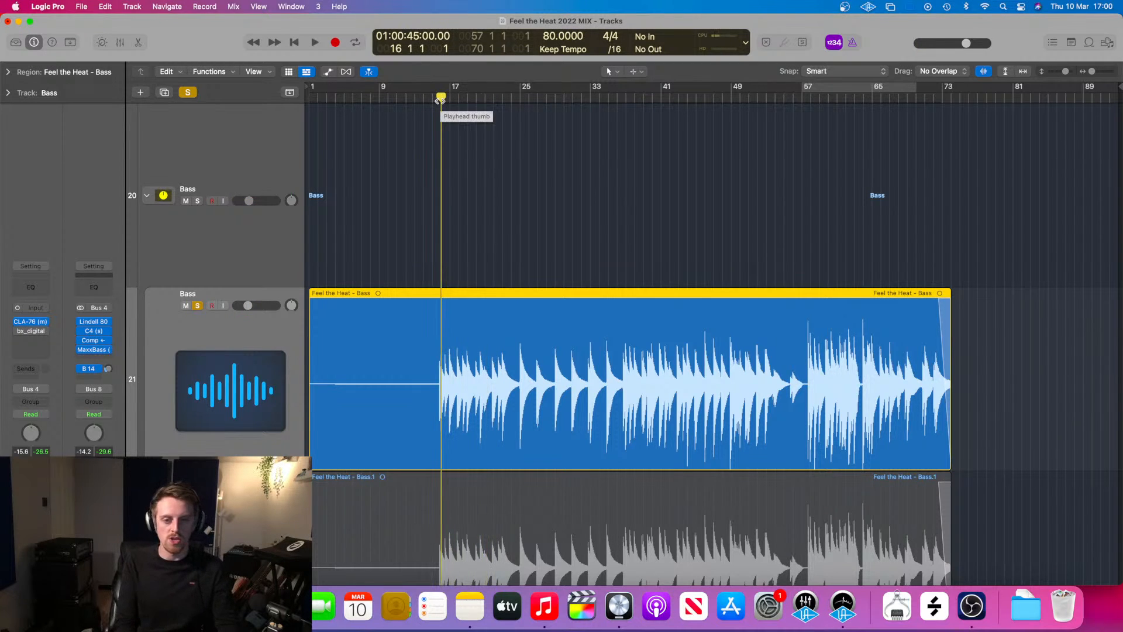
key("space")
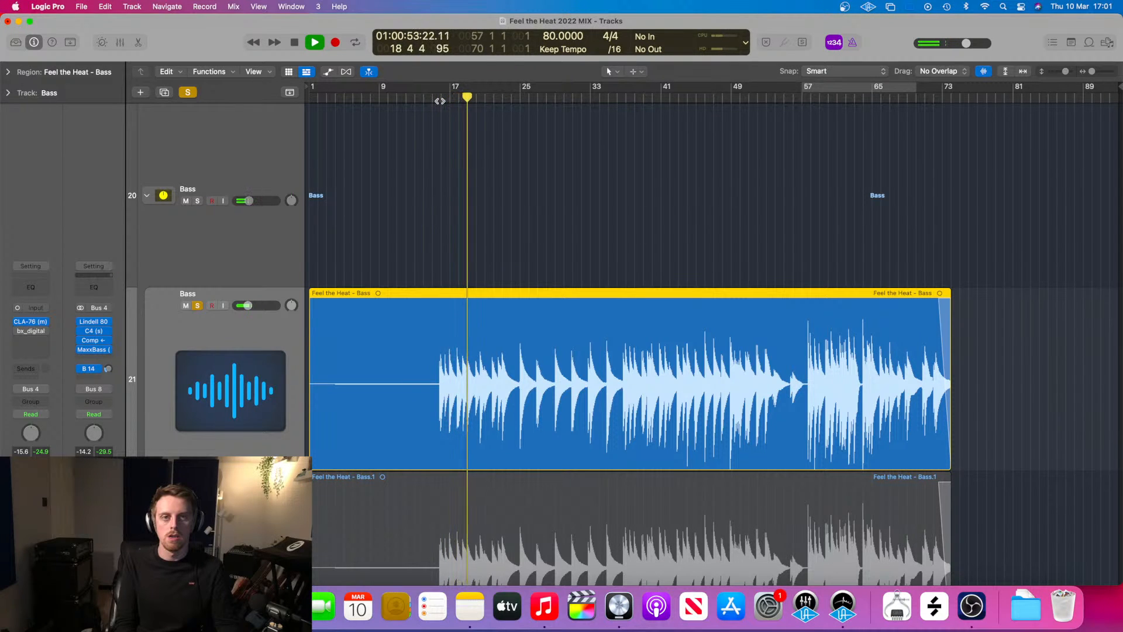
key("space")
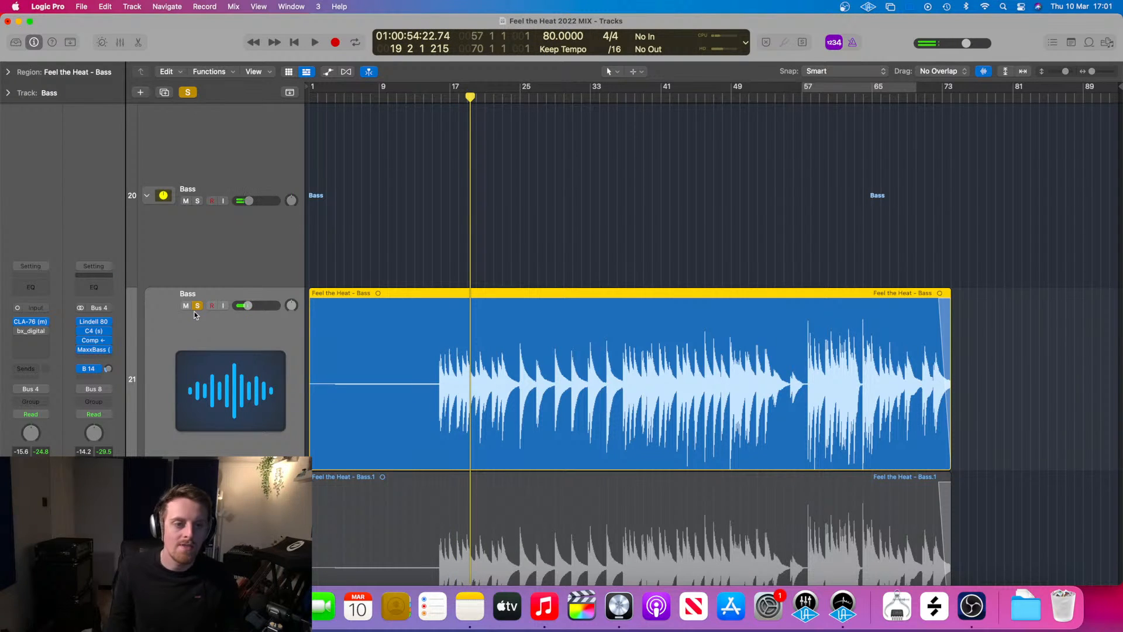
mouse_move(24, 336)
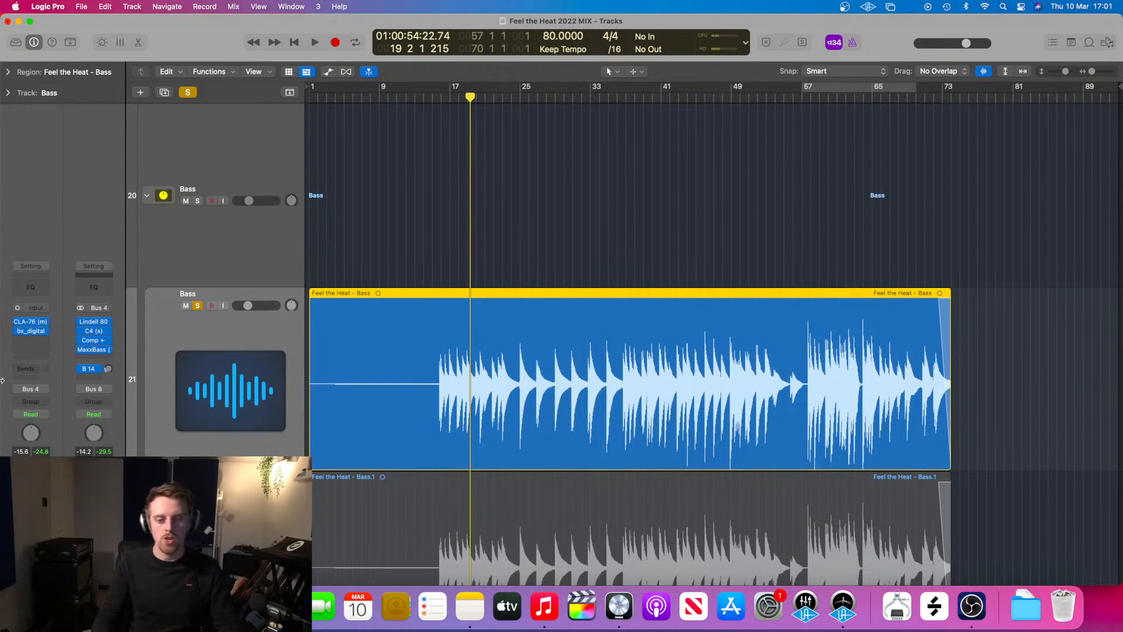
- Solo the Bass AMP track together with the Bass track and select it
scroll(166, 445, "down", 3)
left_click(198, 307)
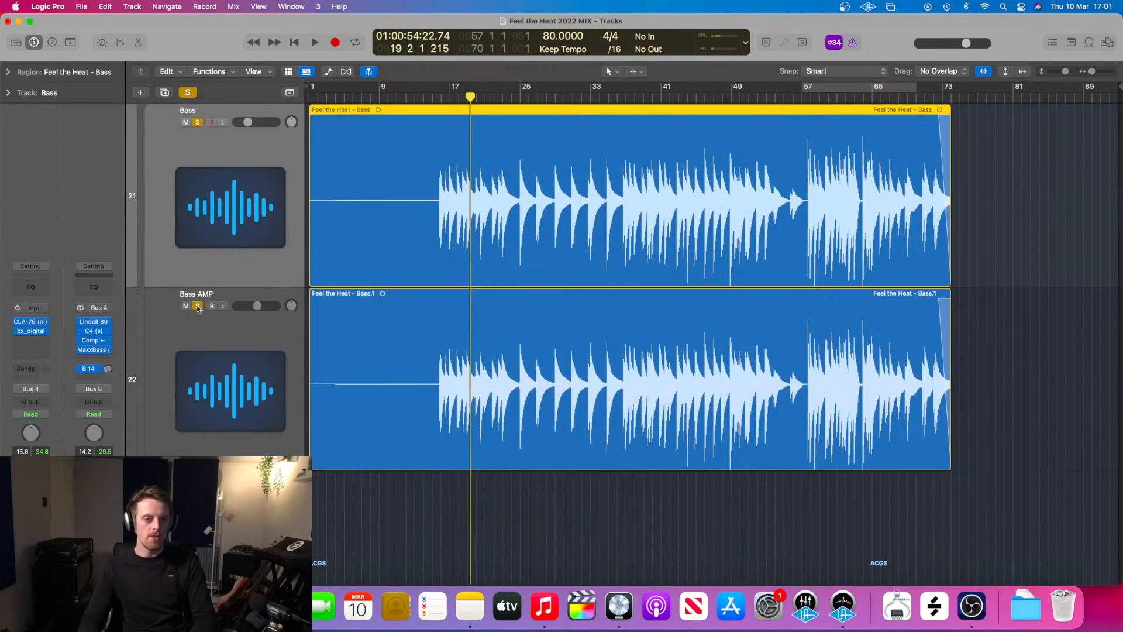
left_click(196, 337)
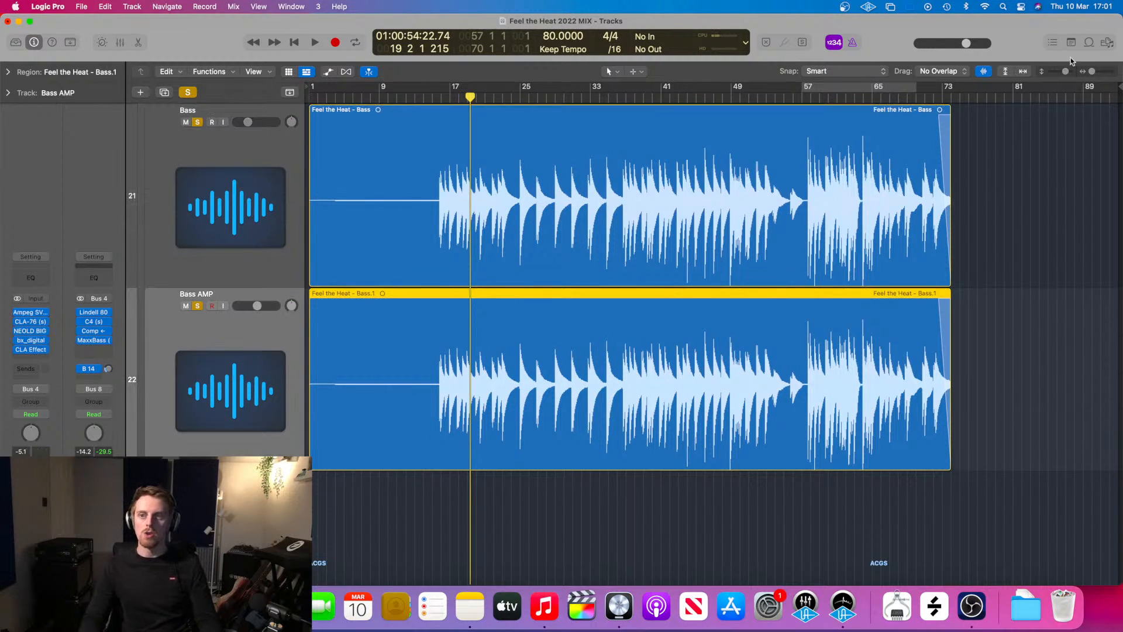
left_click(1096, 72)
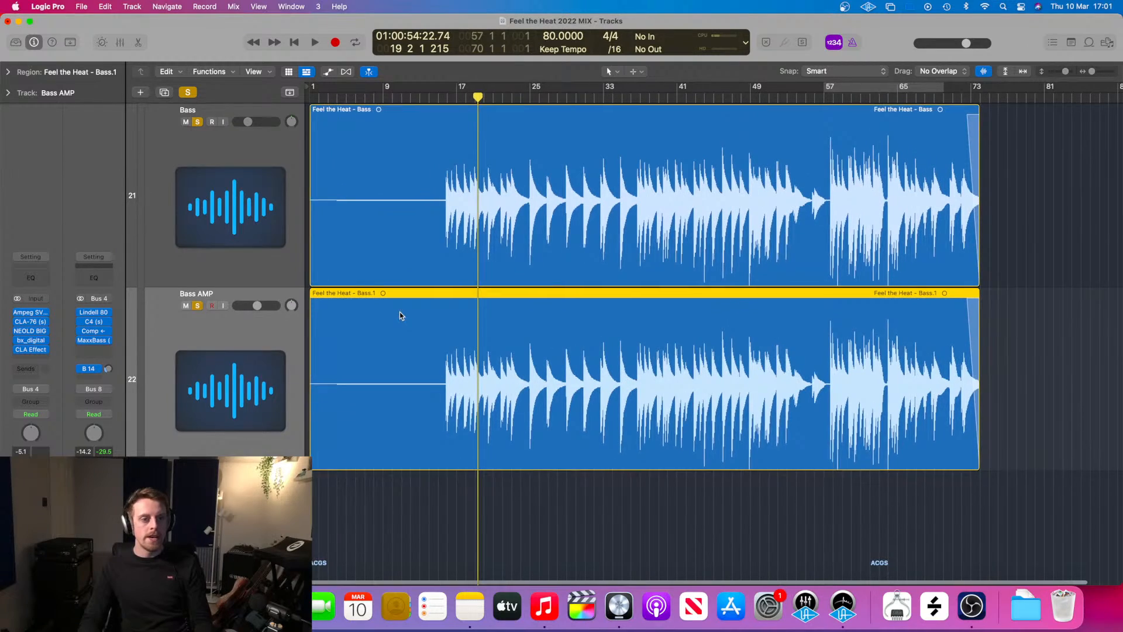
scroll(399, 311, "up", 3)
scroll(400, 315, "down", 3)
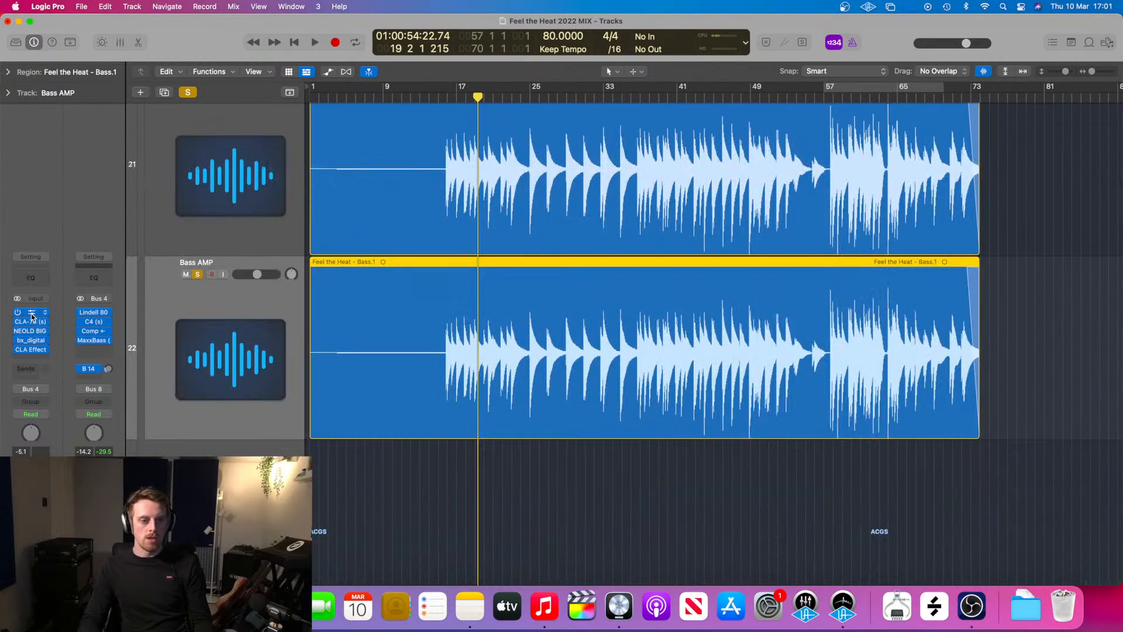
- Open the Ampeg SVTVR Classic plug-in of the Bass AMP track and move the playhead to bar 15 beat 2
left_click(31, 314)
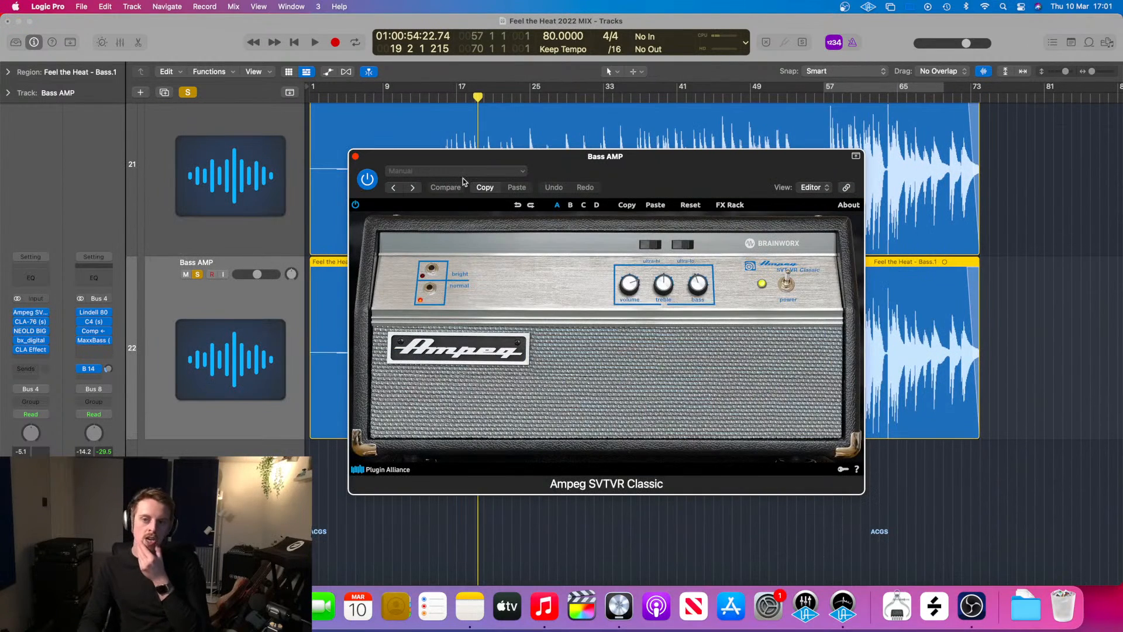
left_click_drag(693, 157, 936, 196)
left_click(442, 98)
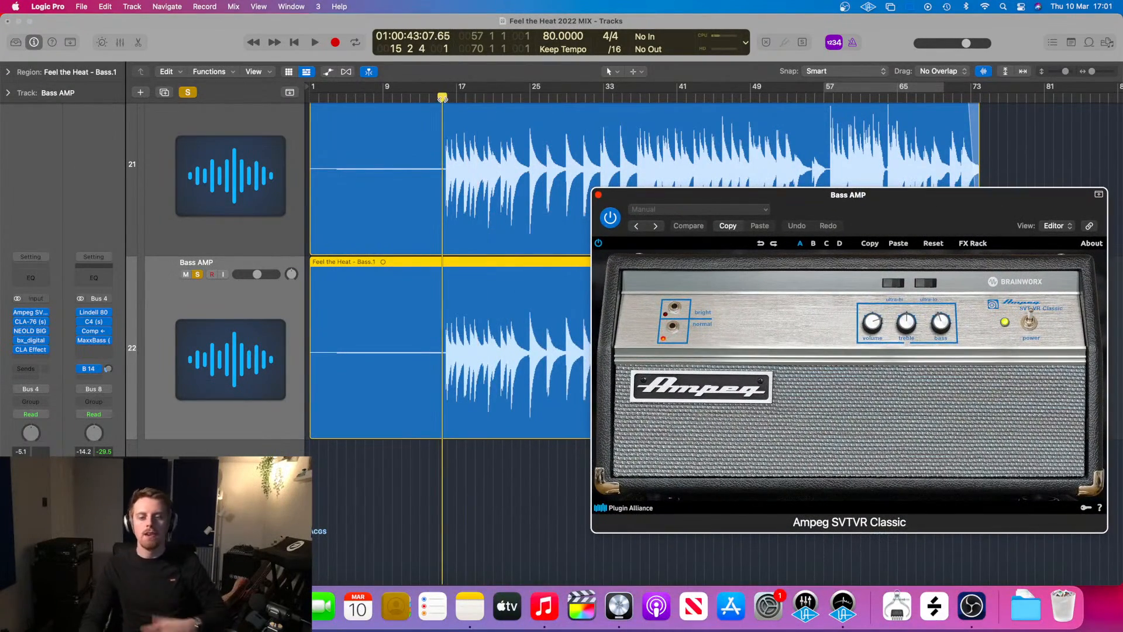
- Play the soloed bass, bypass the CLA-76, NEOLD BIG, bx_digital and CLA Effect plug-ins on Bass AMP and stop playback
key("space")
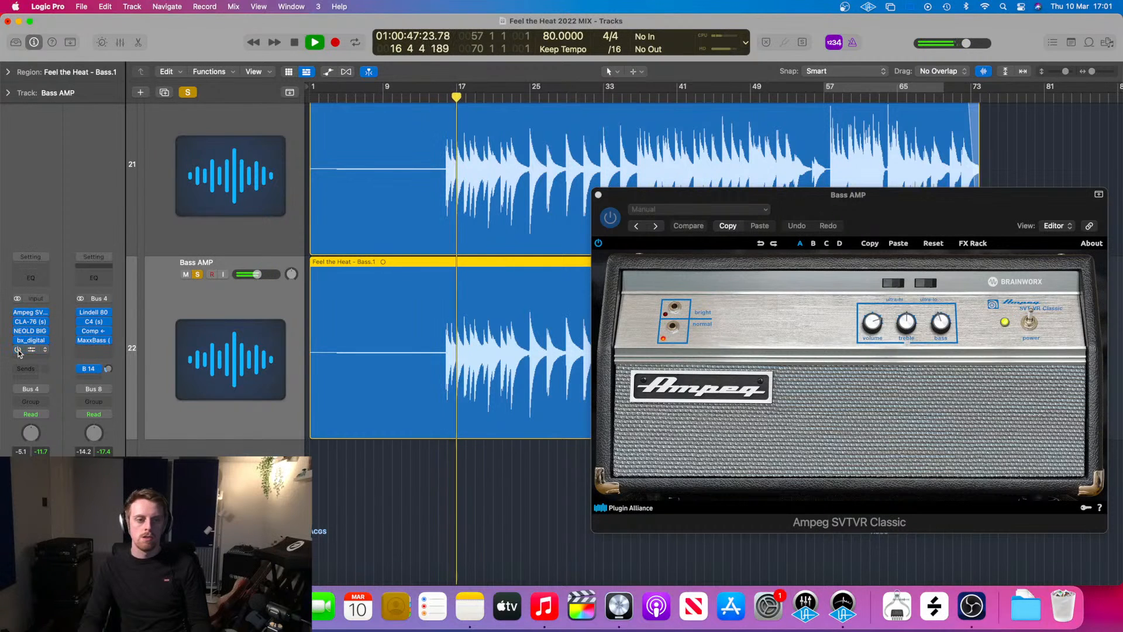
left_click(20, 350)
left_click(19, 352)
key("space")
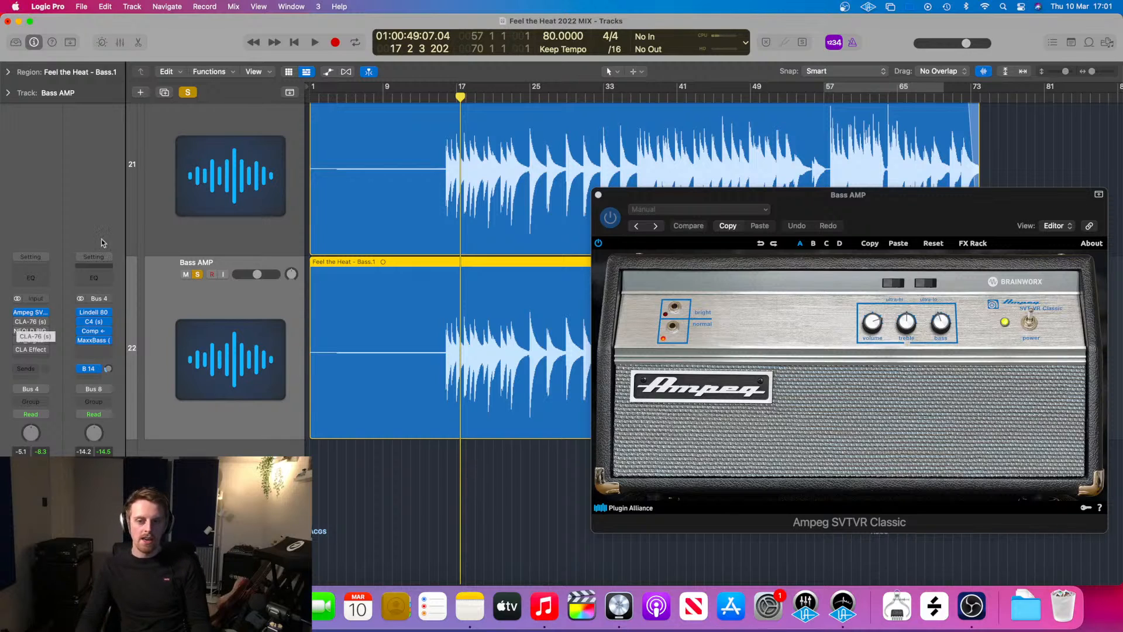
left_click_drag(762, 199, 750, 231)
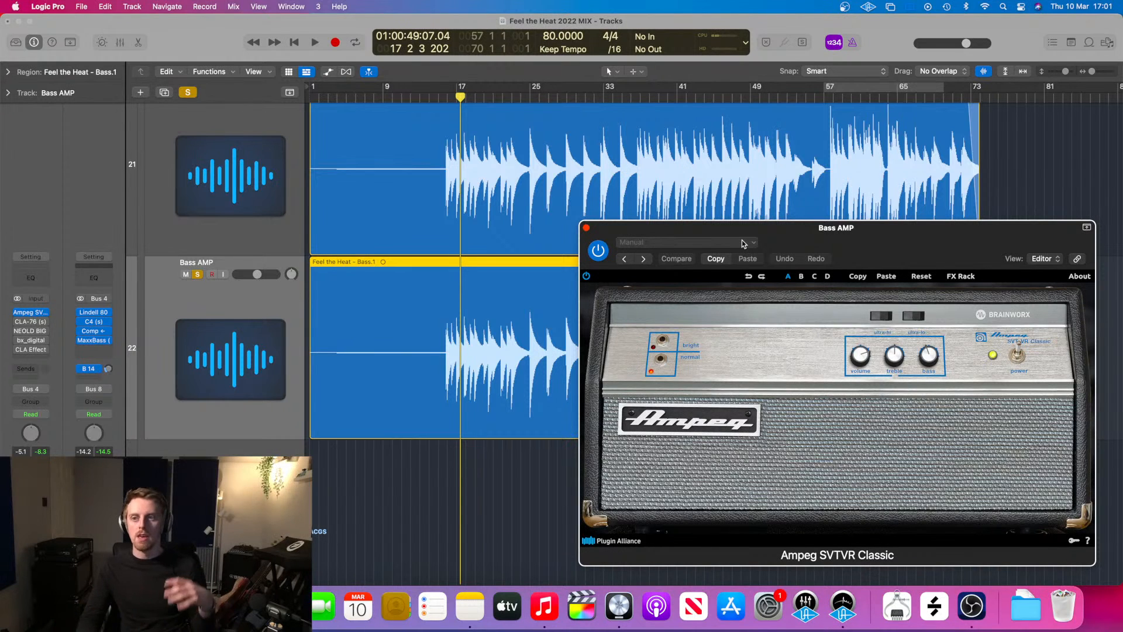
- Play the bass from bar 15 beat 3 and compare the Bass AMP track with and without the Bass track soloed
left_click(443, 97)
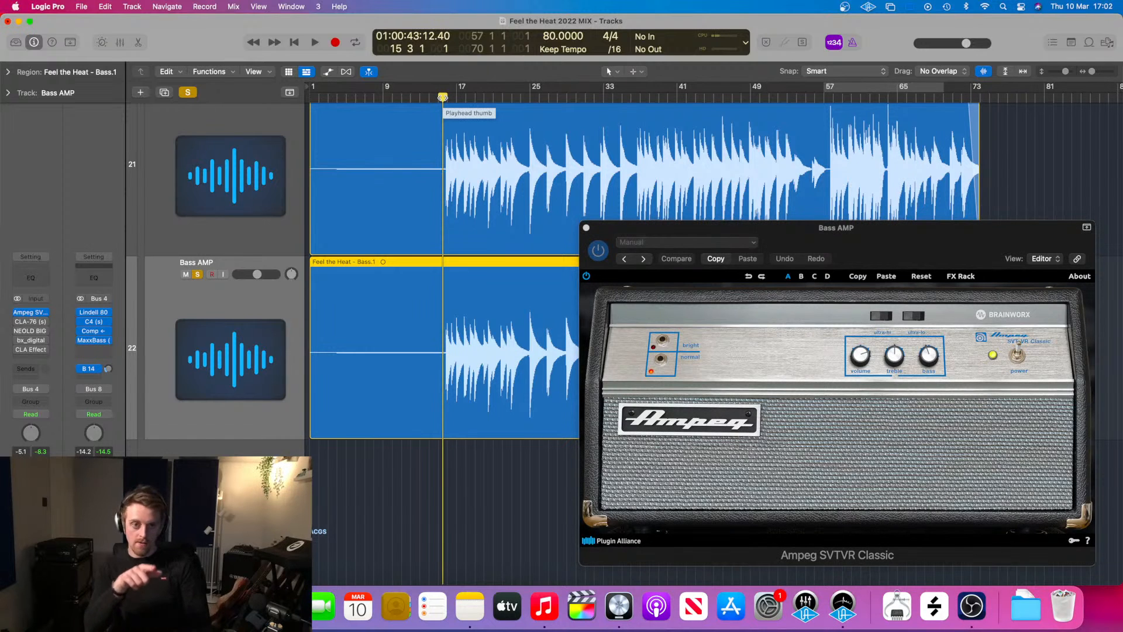
scroll(485, 159, "up", 3)
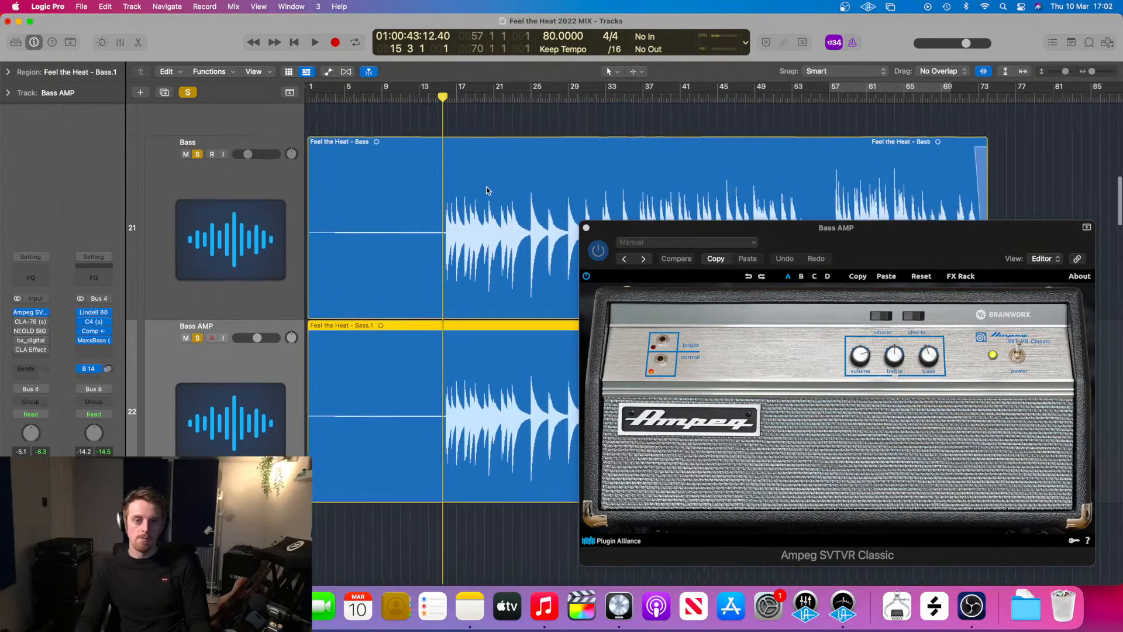
scroll(486, 187, "up", 5)
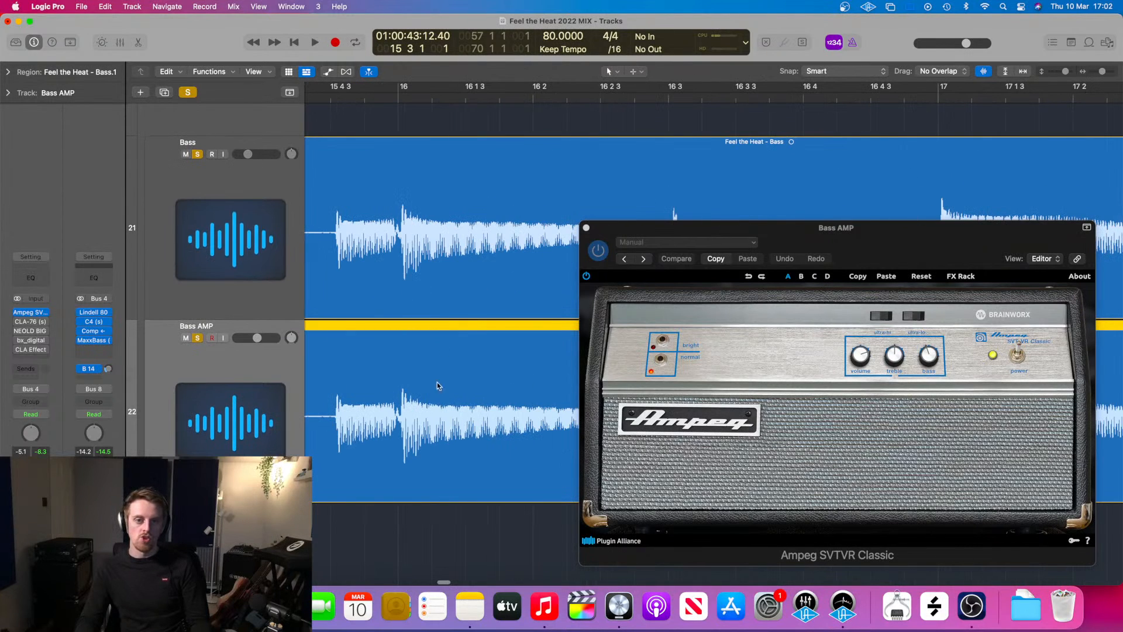
scroll(443, 351, "down", 8)
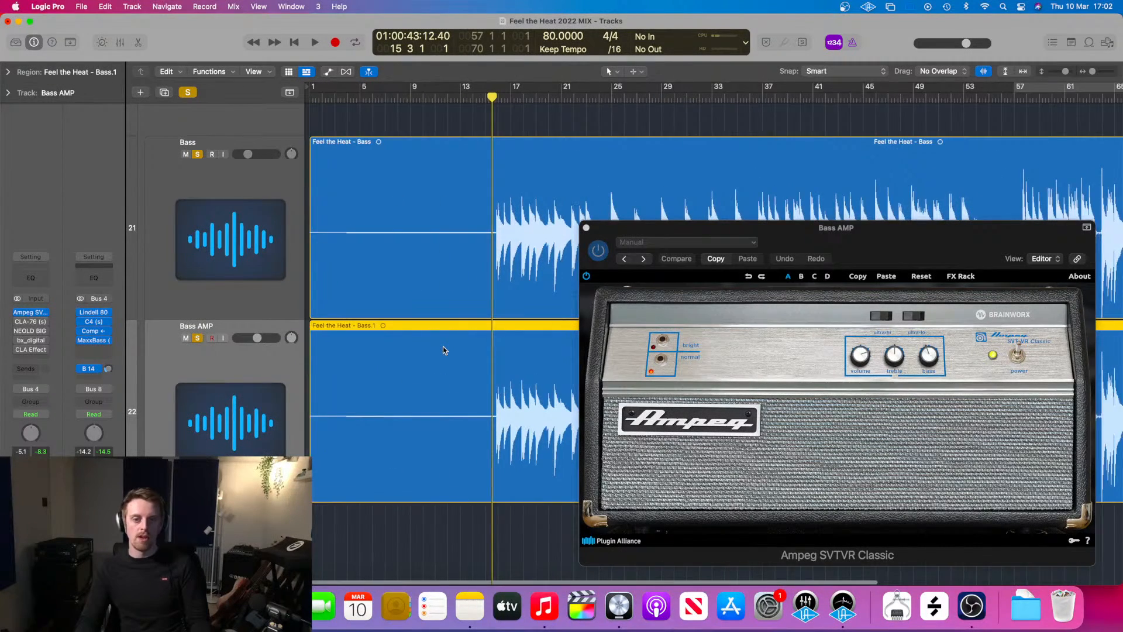
scroll(441, 350, "right", 3)
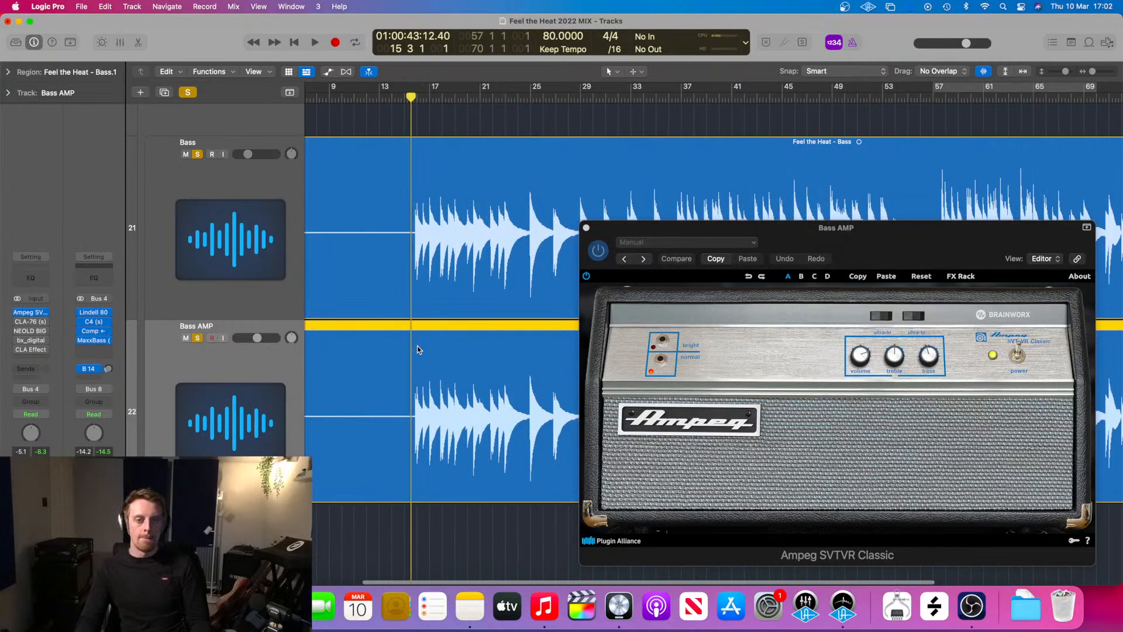
key("space")
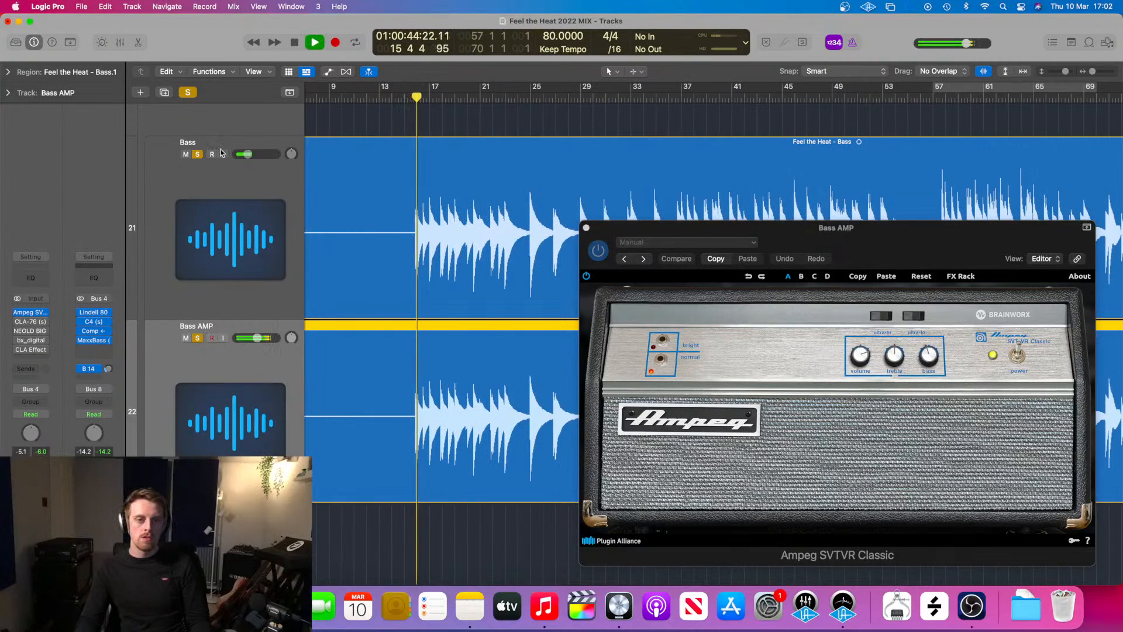
left_click(198, 154)
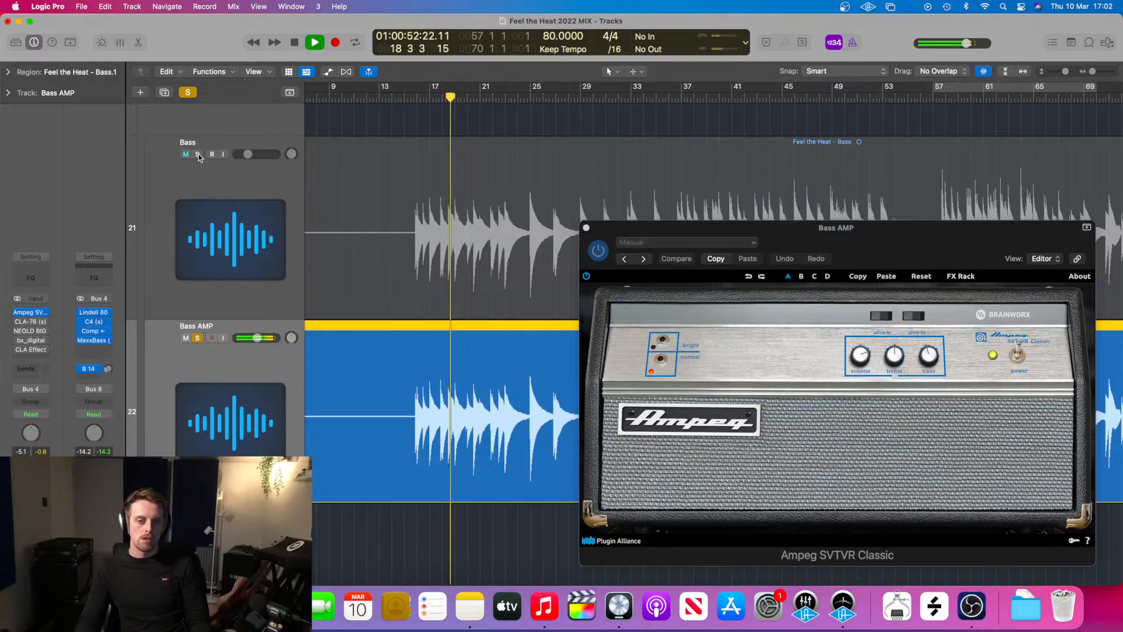
left_click(198, 155)
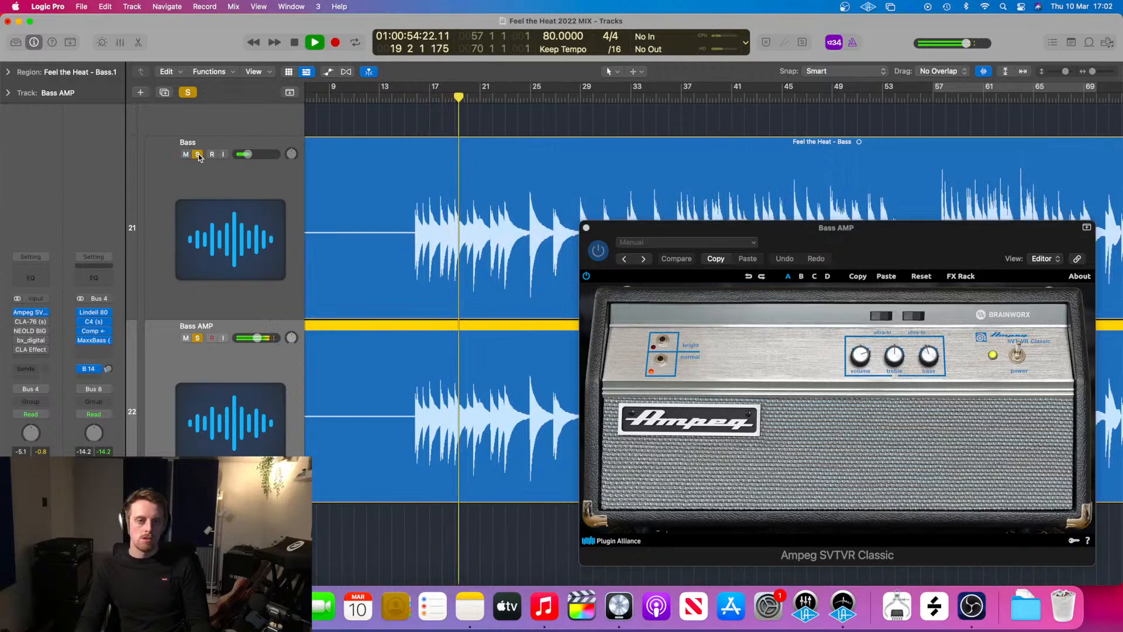
- Re-enable CLA-76 and NEOLD BIG AL on the Bass AMP track, stop playback and view the NEOLD BIG AL settings
left_click(17, 322)
key("space")
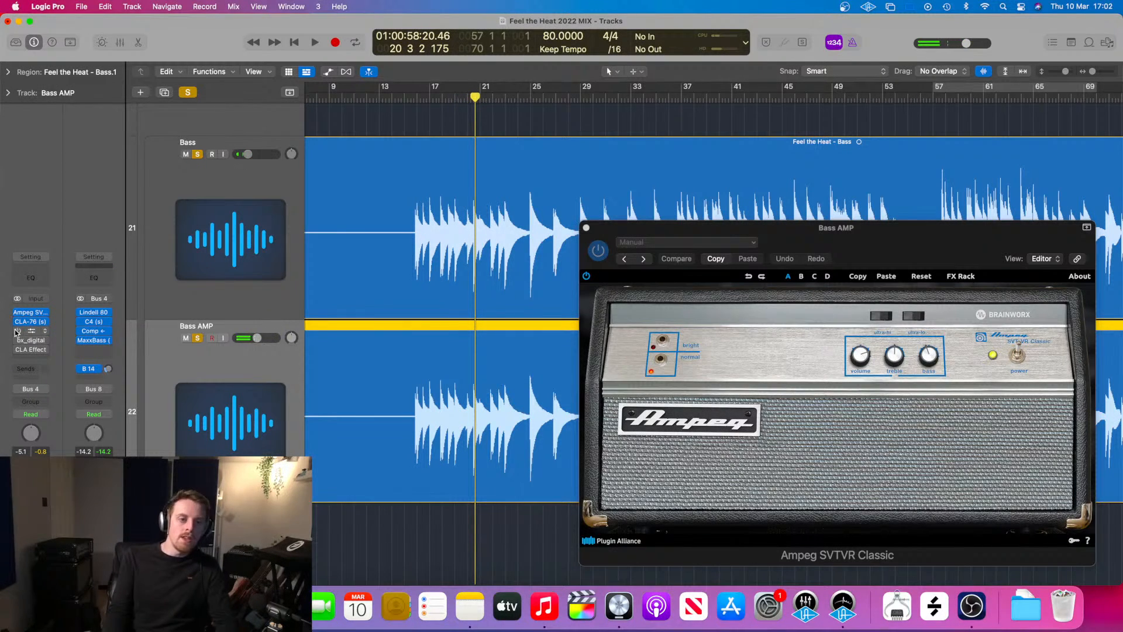
left_click(34, 333)
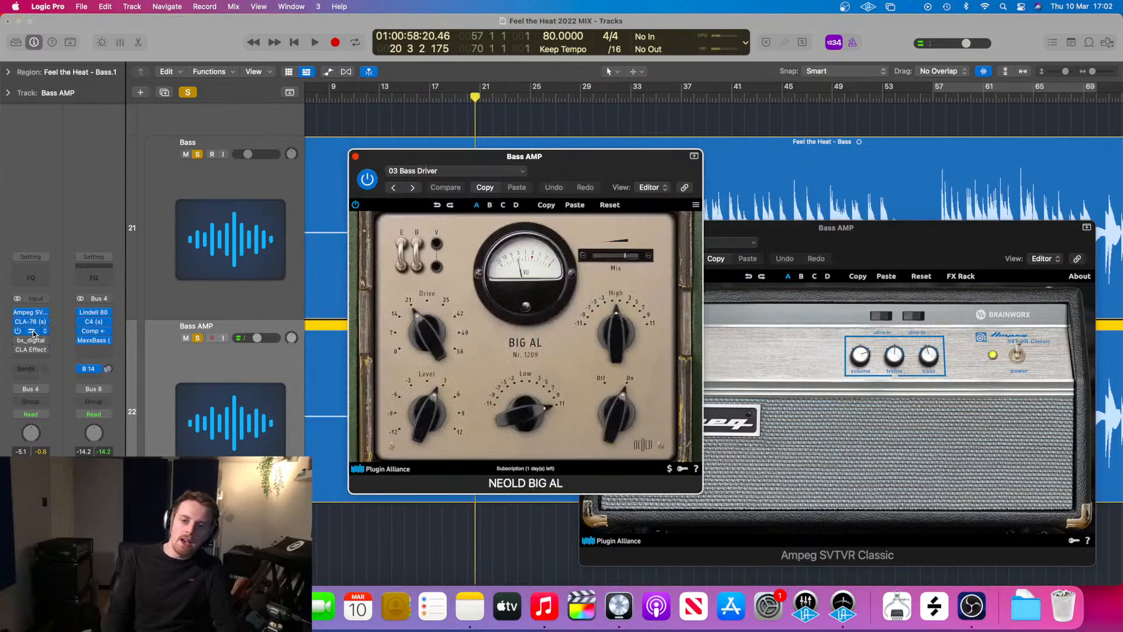
left_click(354, 157)
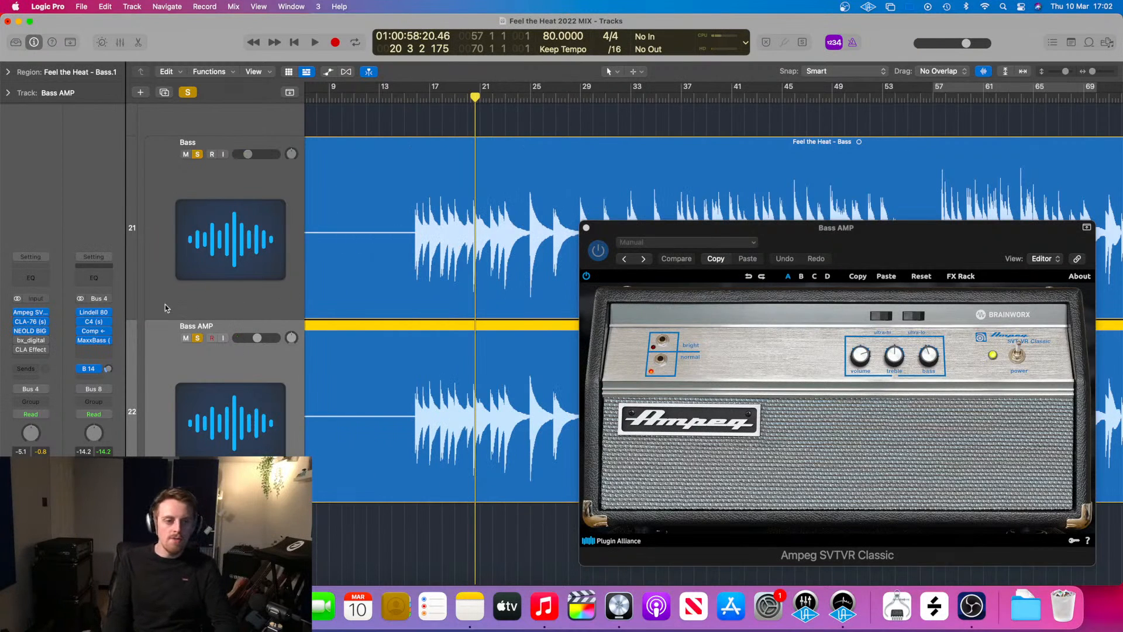
- Resume playback, listen to Bass AMP alone, clear the solo on both bass tracks and stop playback
key("space")
left_click(198, 154)
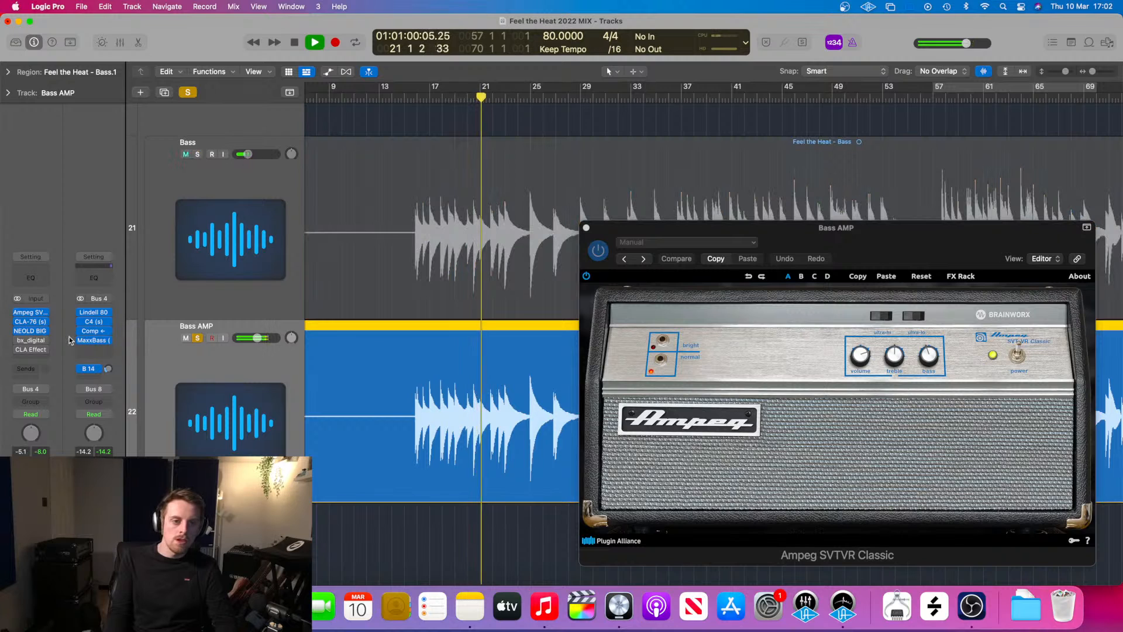
left_click(186, 154)
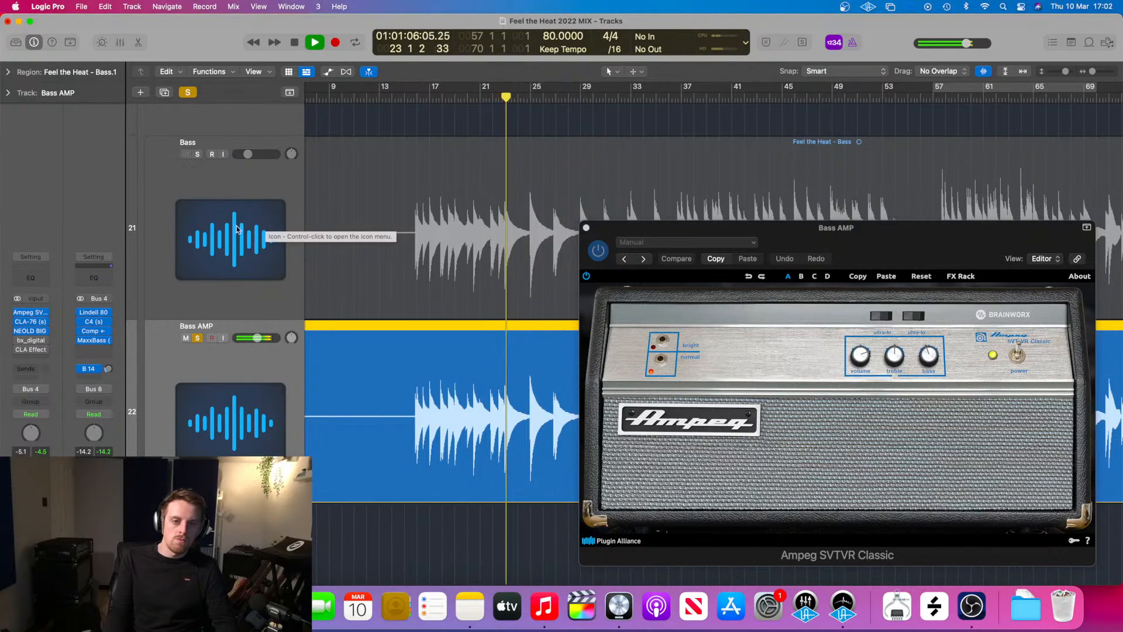
left_click(197, 338)
key("space")
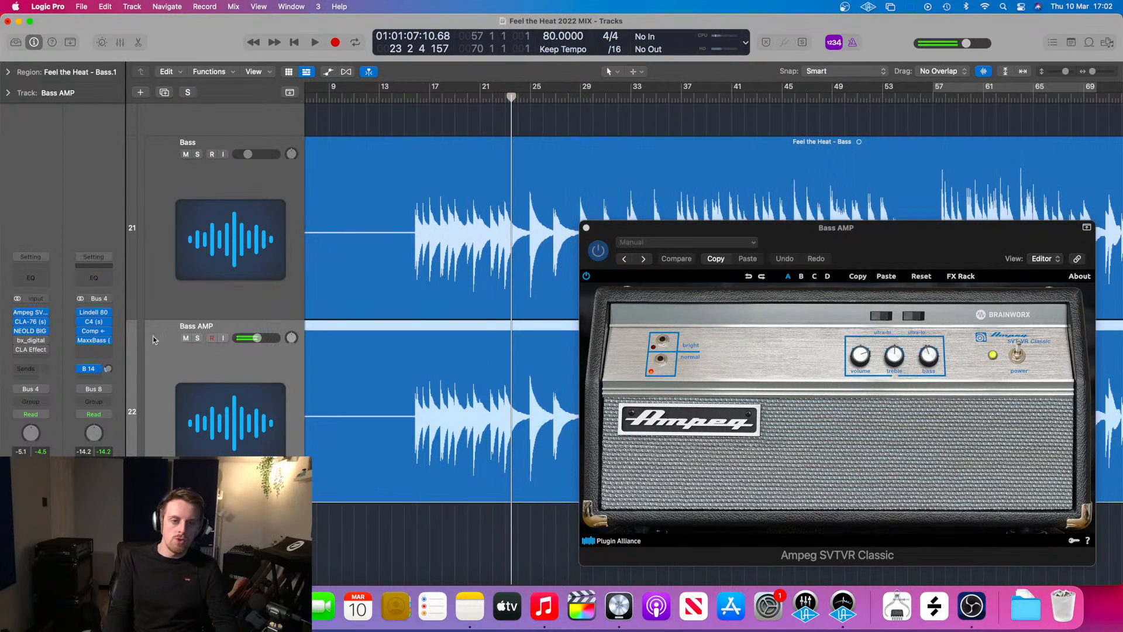
- Re-enable the bx_digital V3 mix equalizer on Bass AMP, view its curve and close it
left_click(32, 343)
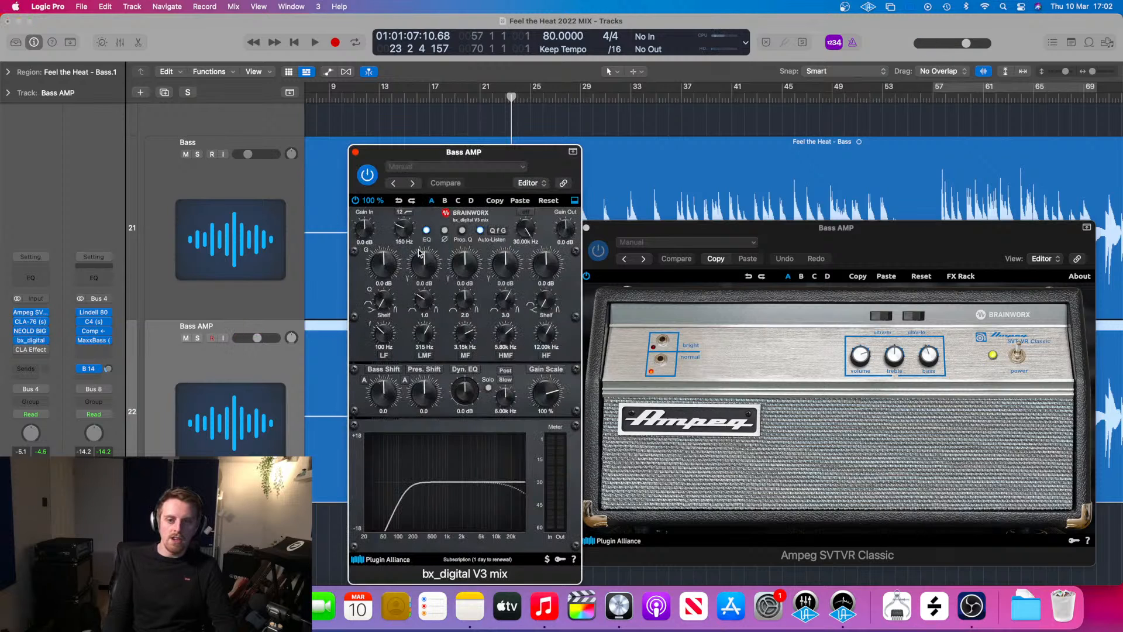
left_click(356, 153)
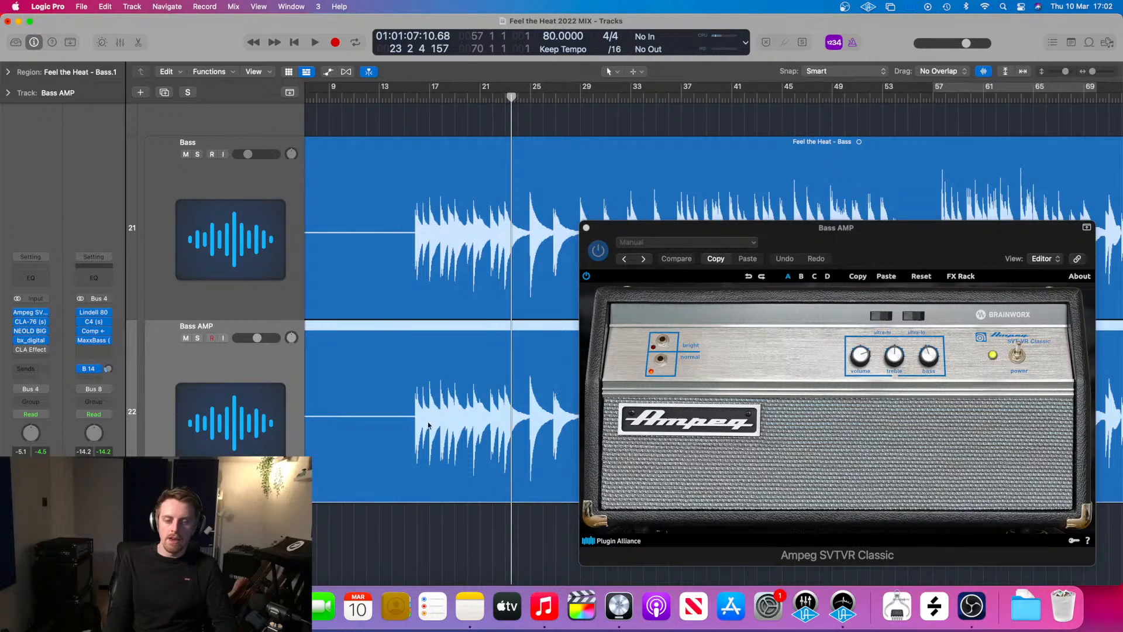
scroll(458, 420, "down", 3)
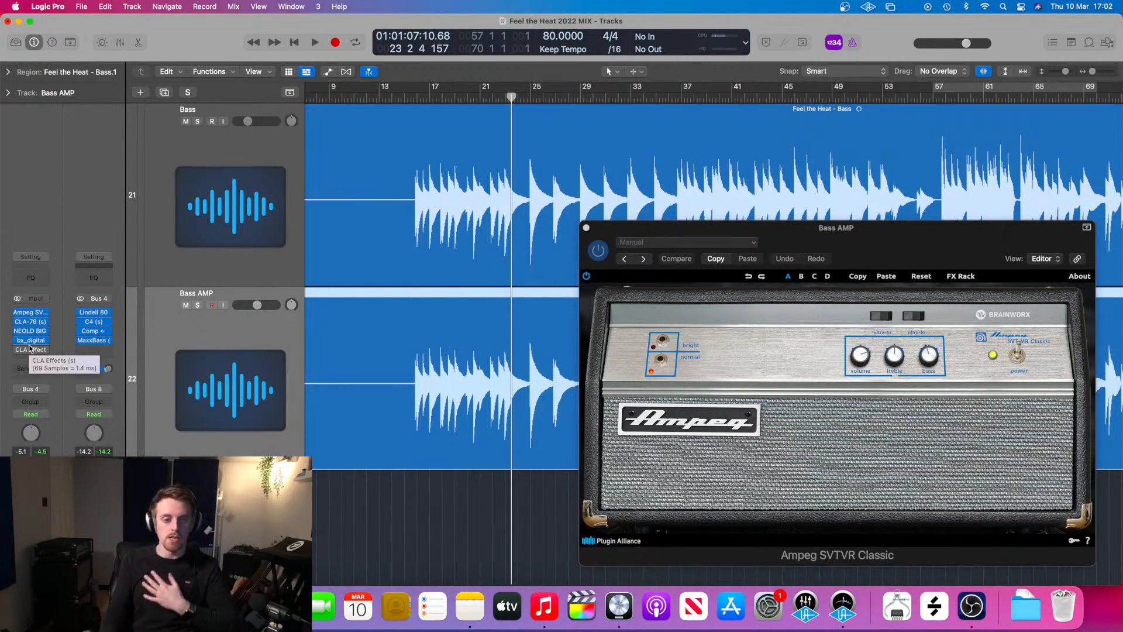
- Re-enable CLA Effects on Bass AMP, play the mix from bar 15 beat 4 and close the CLA Effects and Ampeg windows
left_click(29, 350)
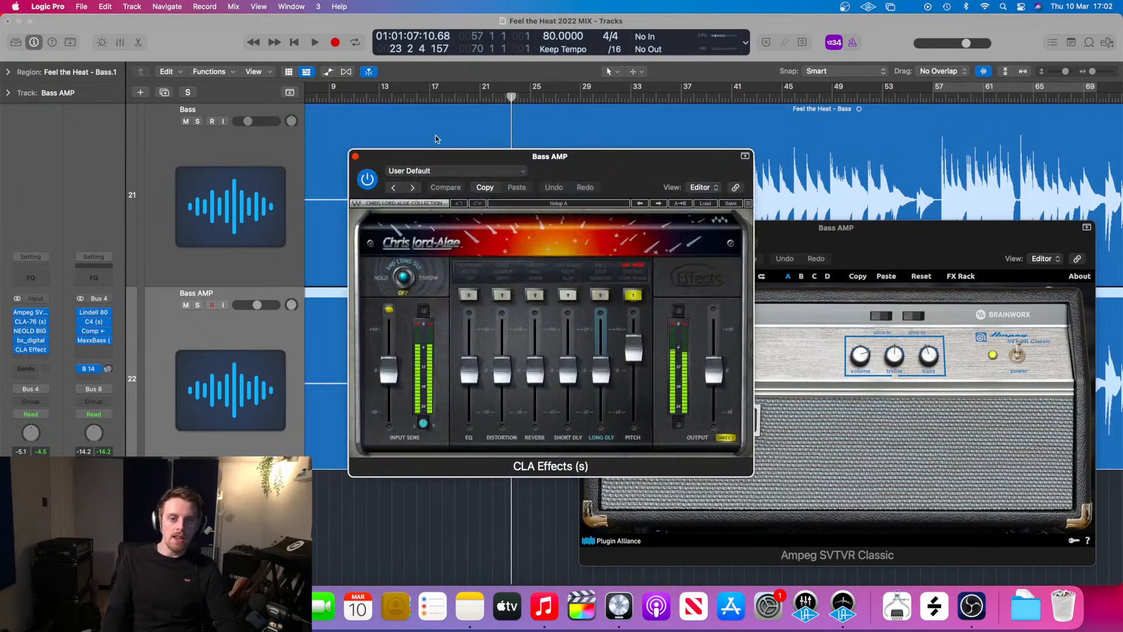
left_click_drag(610, 169, 894, 164)
left_click_drag(515, 100, 413, 98)
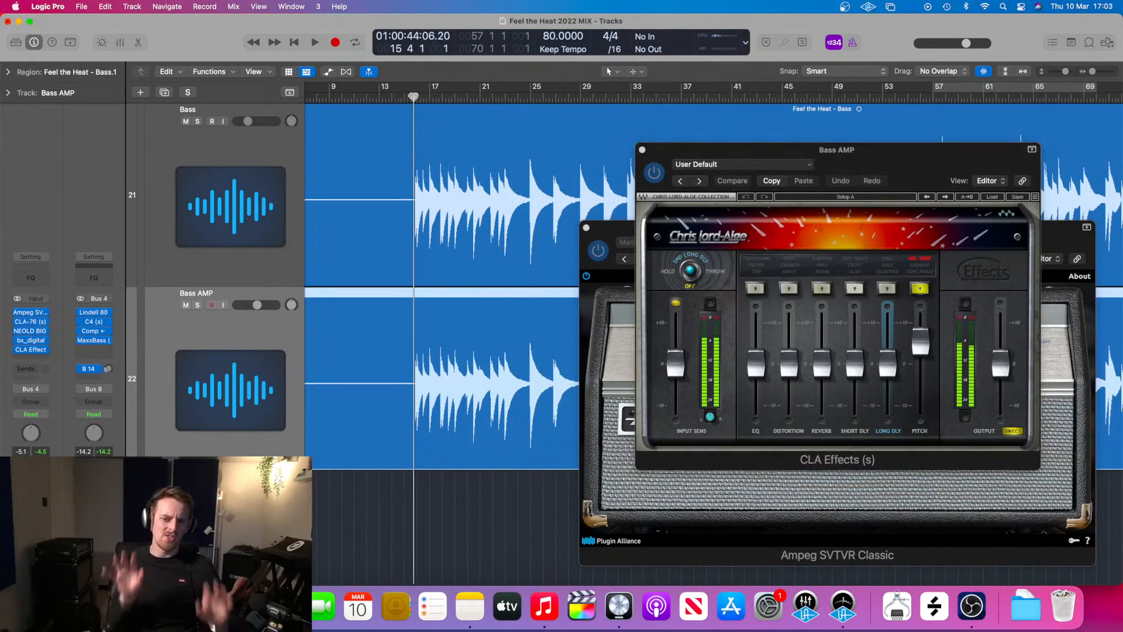
key("space")
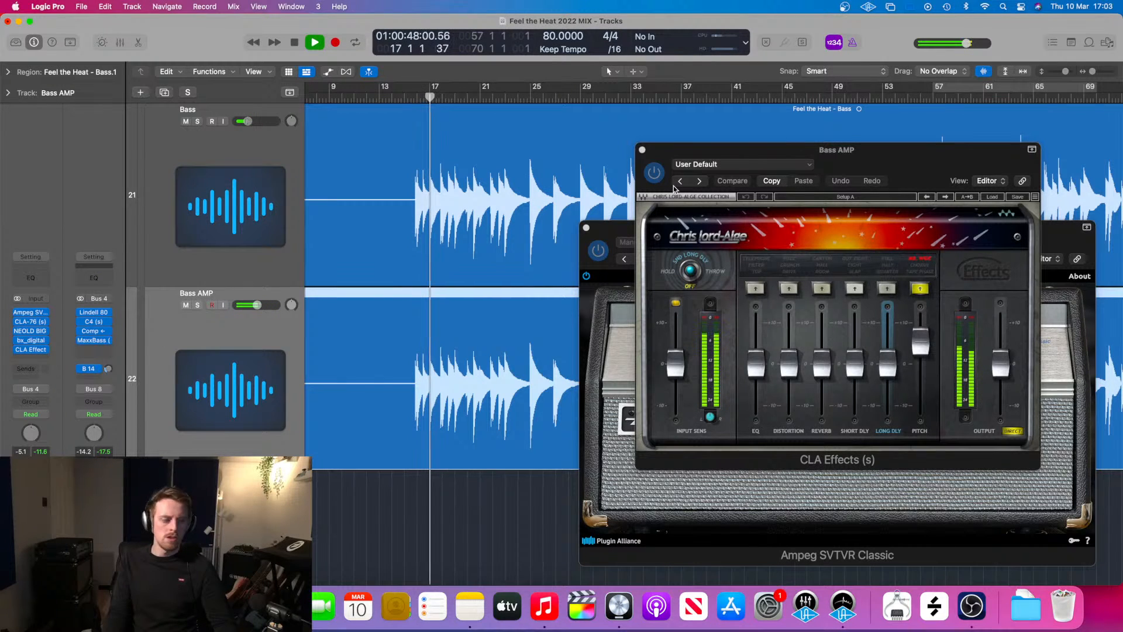
key("space")
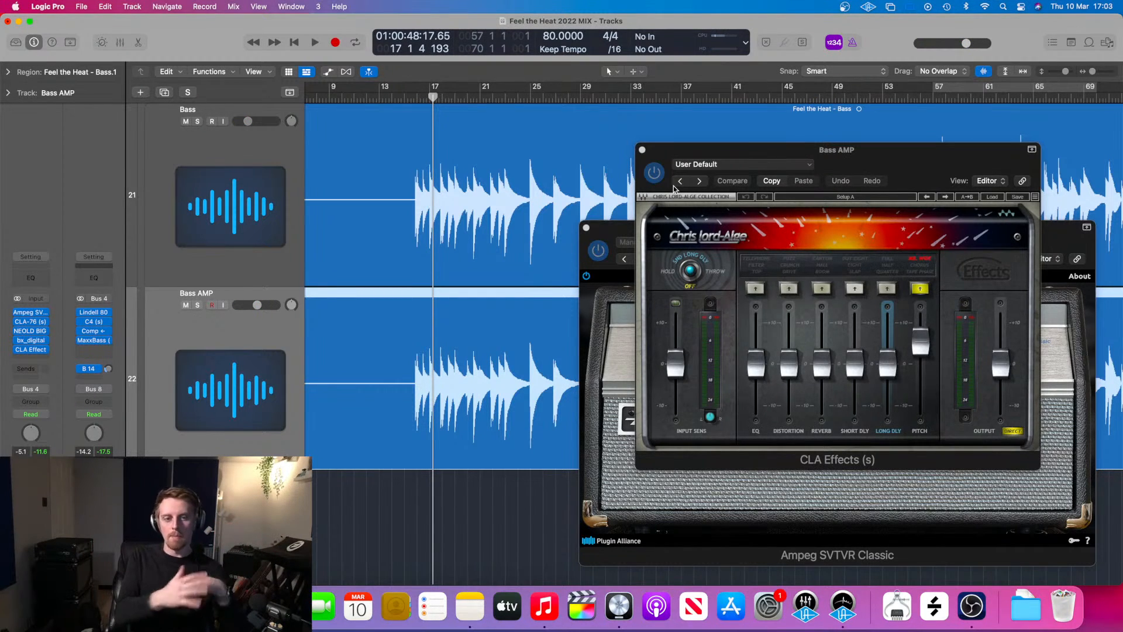
left_click(643, 150)
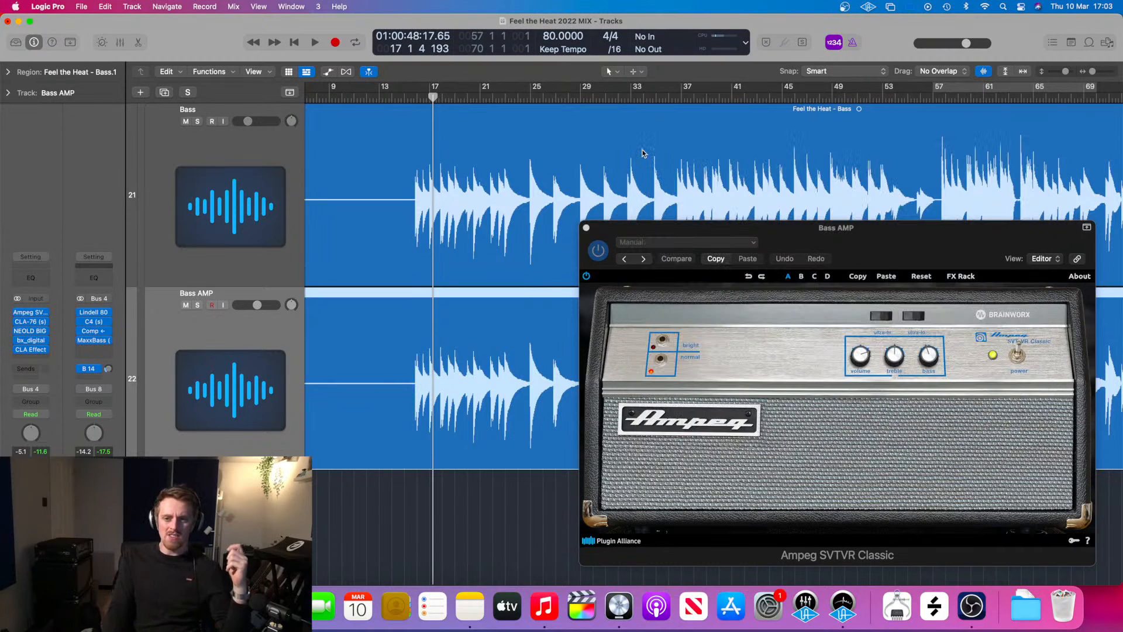
left_click(587, 229)
- Select the Bass stack track above the two bass tracks and move the playhead to bar 15
scroll(587, 228, "down", 3)
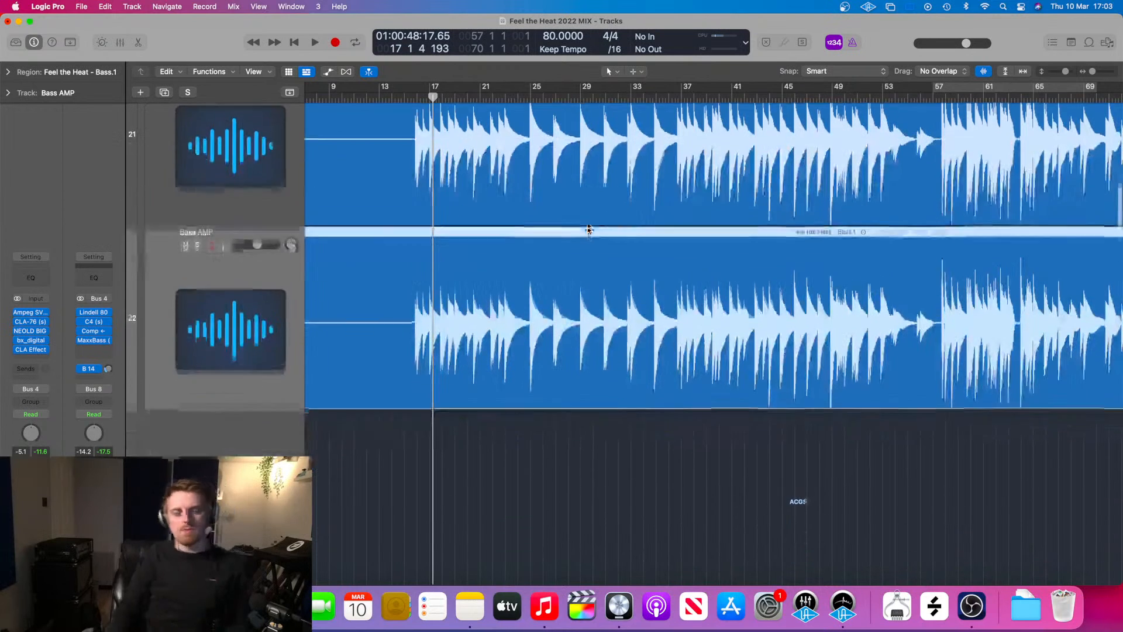
scroll(588, 231, "up", 5)
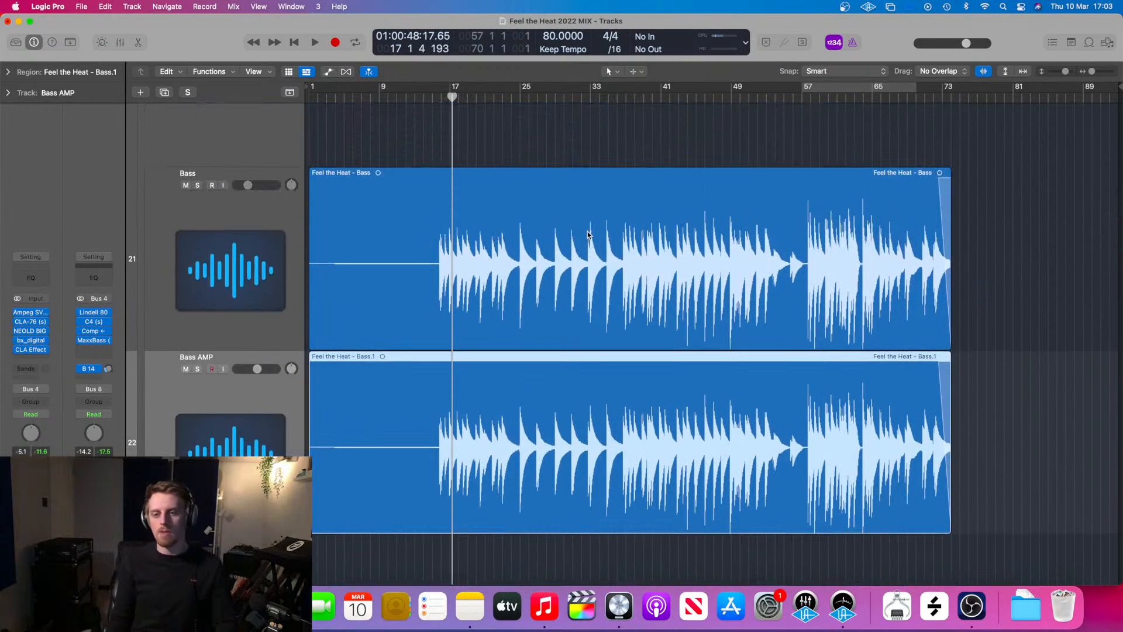
scroll(588, 234, "up", 1)
scroll(279, 194, "up", 3)
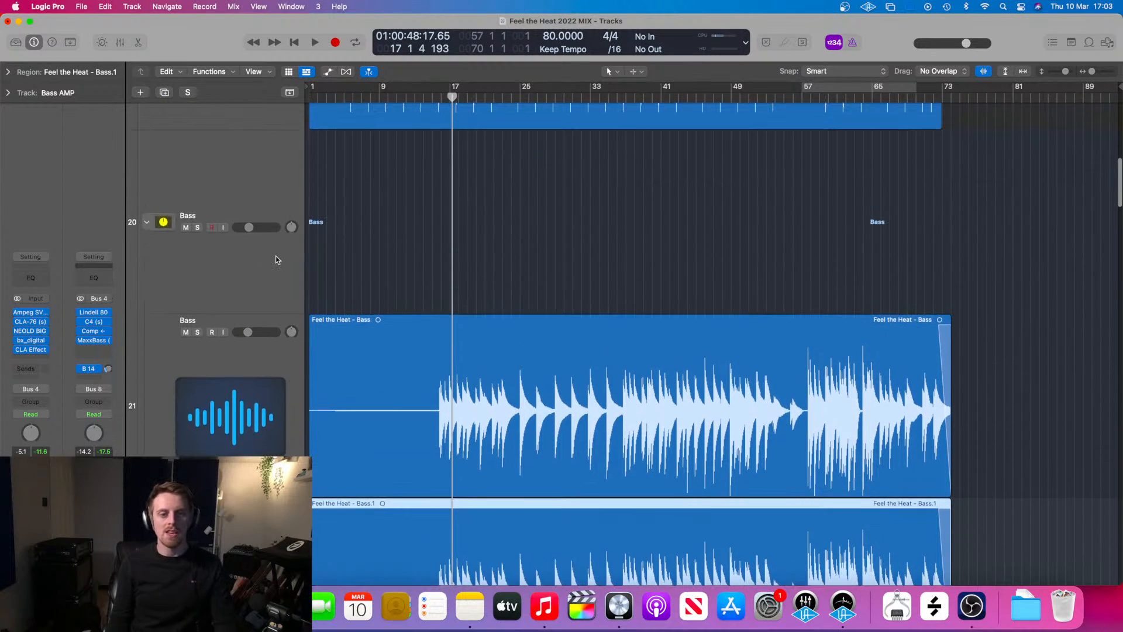
left_click(274, 264)
scroll(268, 286, "down", 3)
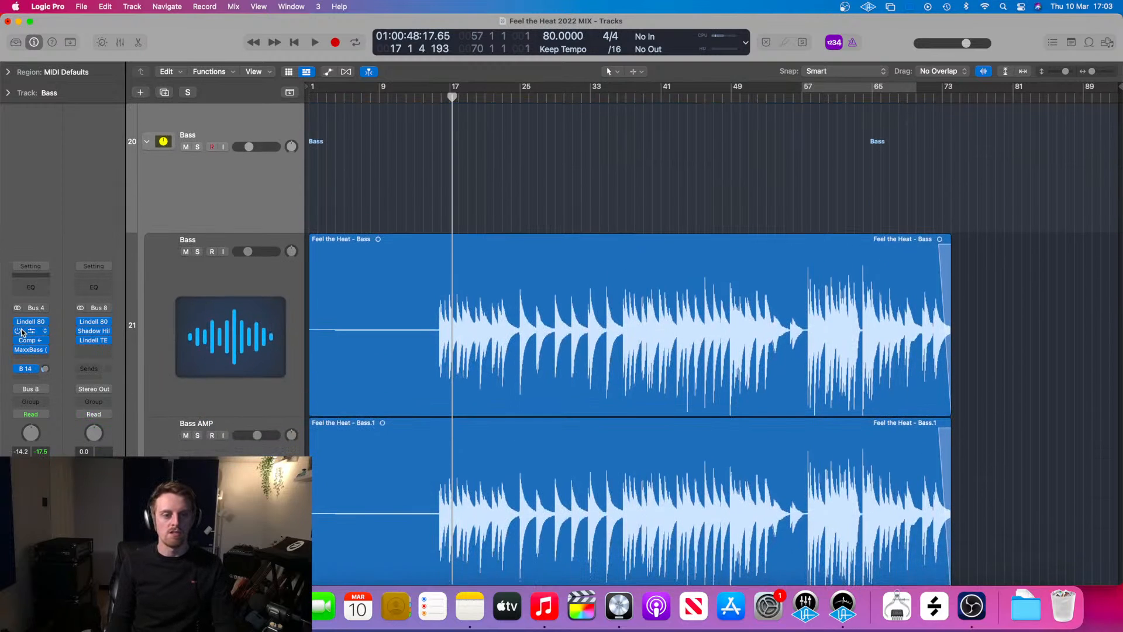
scroll(426, 103, "up", 5)
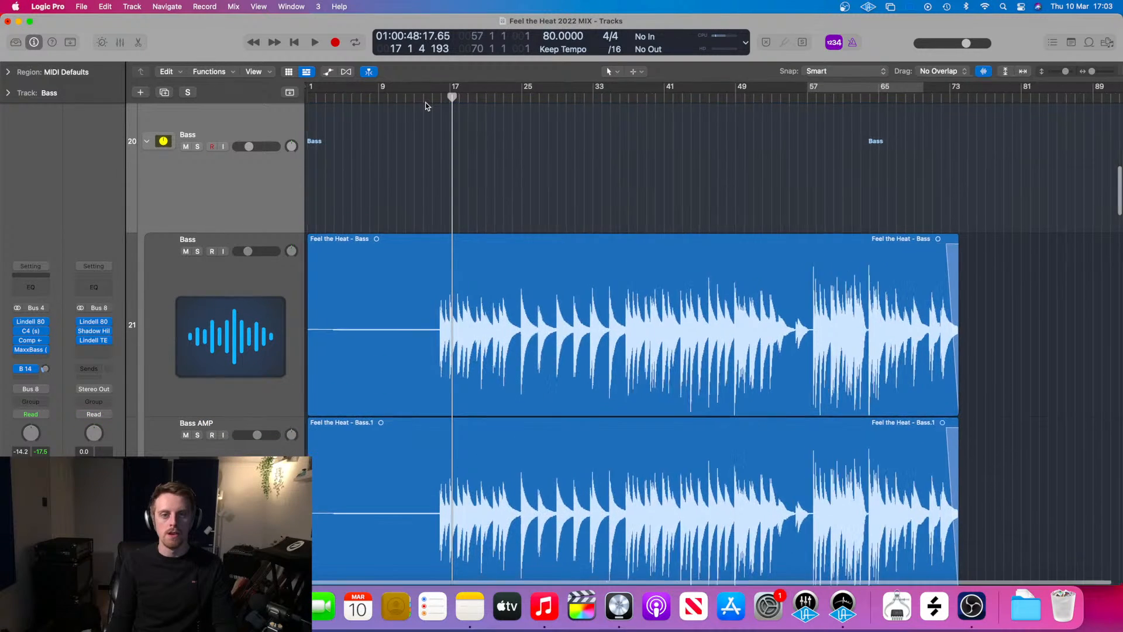
mouse_move(452, 97)
left_mouse_down()
mouse_move(419, 96)
mouse_move(430, 97)
left_mouse_up()
- Open the Lindell 80 Channel plug-in of the Bass stack and examine its filter and preamp settings
mouse_move(31, 325)
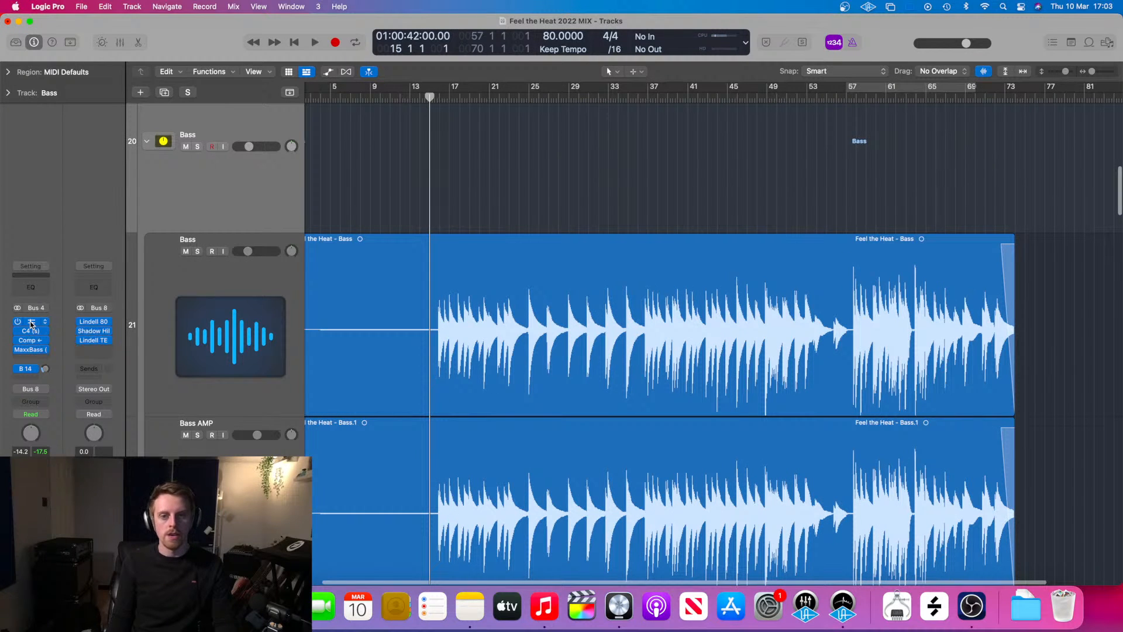
left_click(31, 324)
left_click_drag(566, 165, 890, 112)
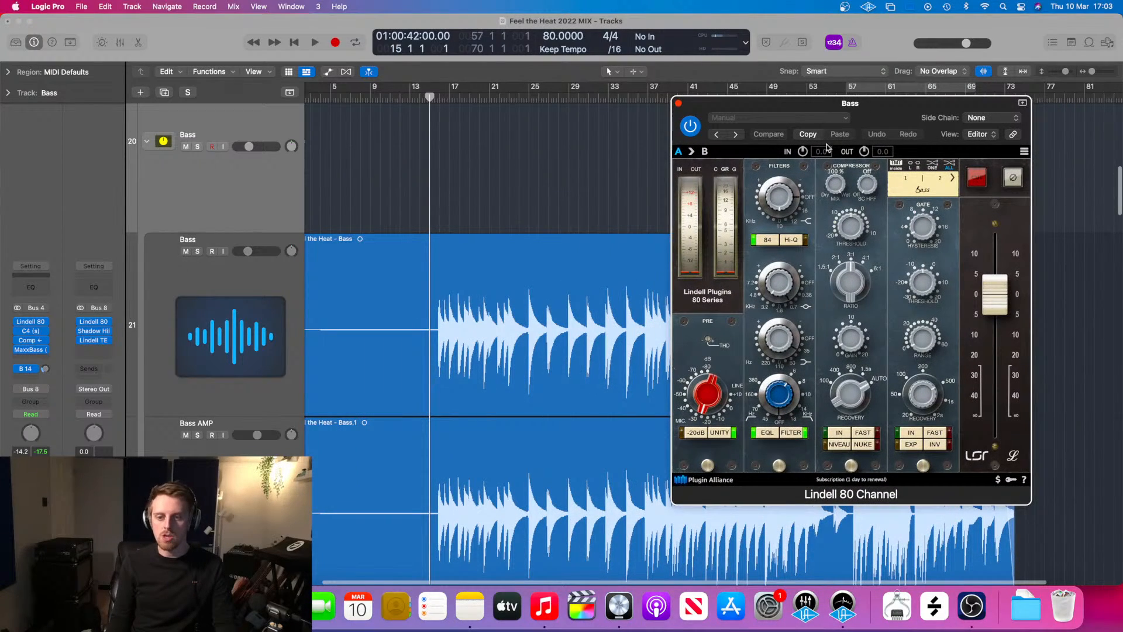
left_click(263, 215)
scroll(266, 218, "up", 2)
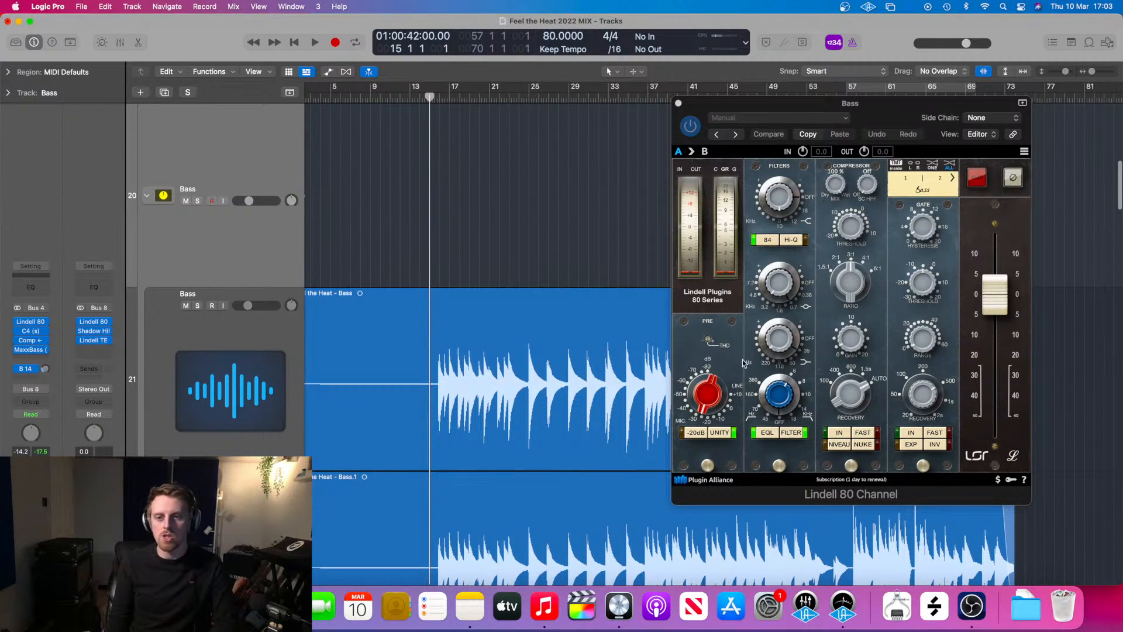
mouse_move(911, 110)
left_mouse_down()
mouse_move(765, 110)
mouse_move(903, 101)
mouse_move(895, 117)
left_mouse_up()
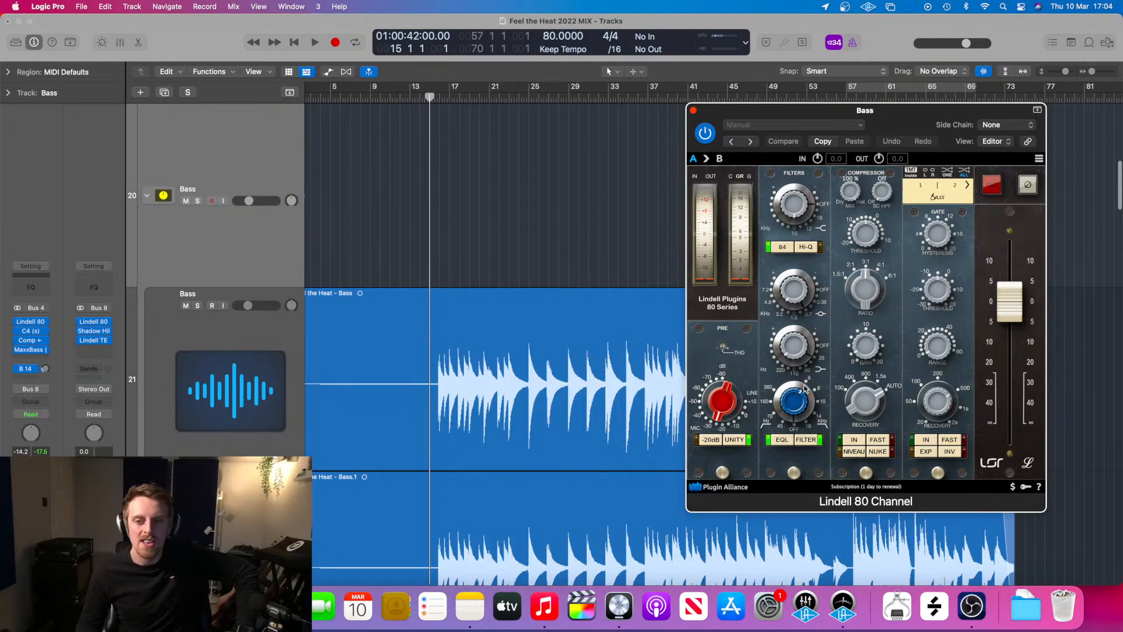
scroll(803, 335, "up", 3)
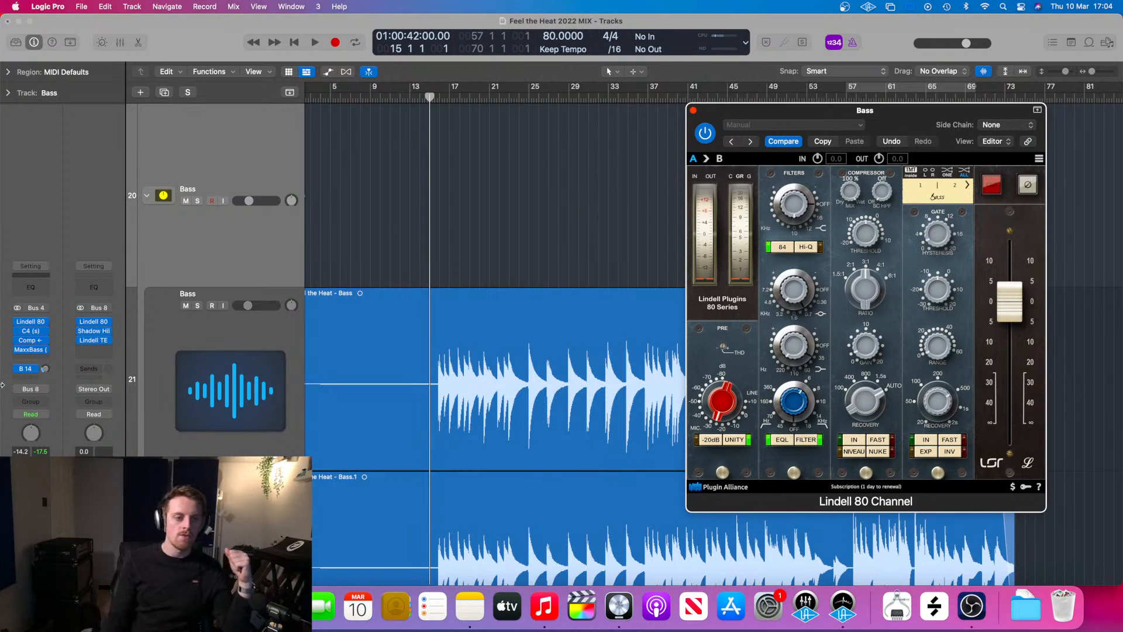
- Open the C4 multiband processor of the Bass stack, close the Lindell 80 Channel and play the mix to watch its bands
left_click(32, 331)
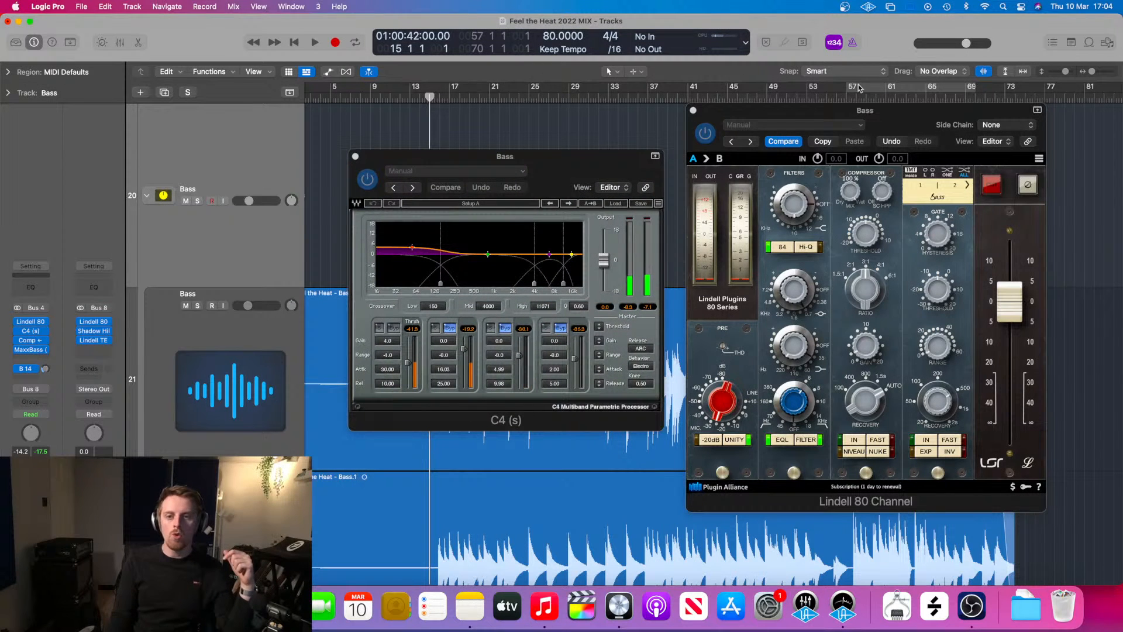
left_click(693, 111)
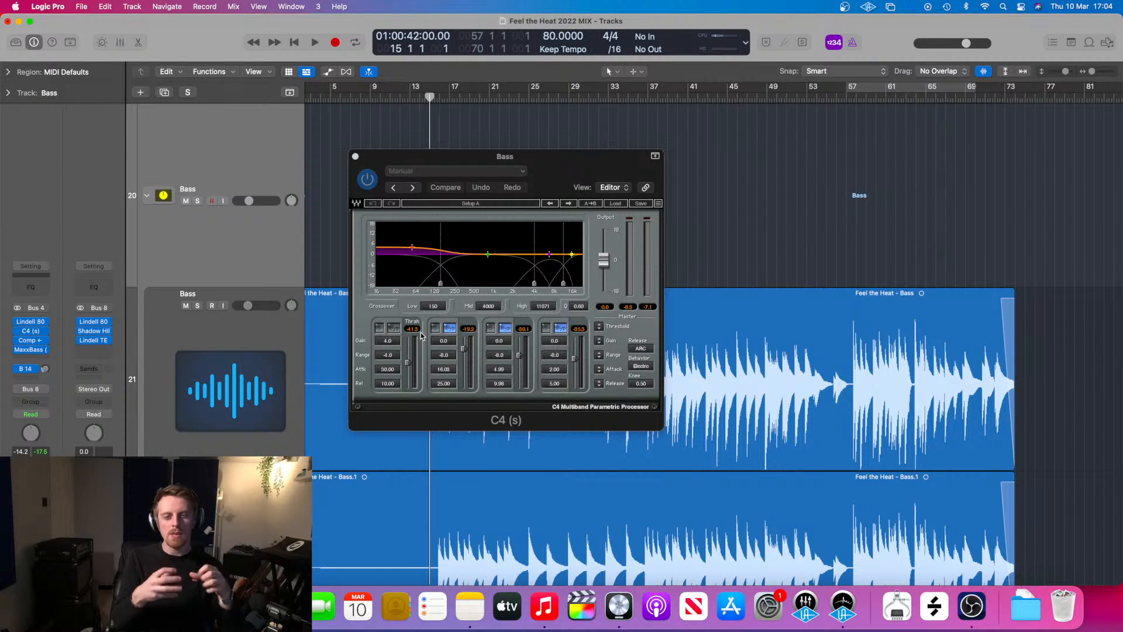
key("space")
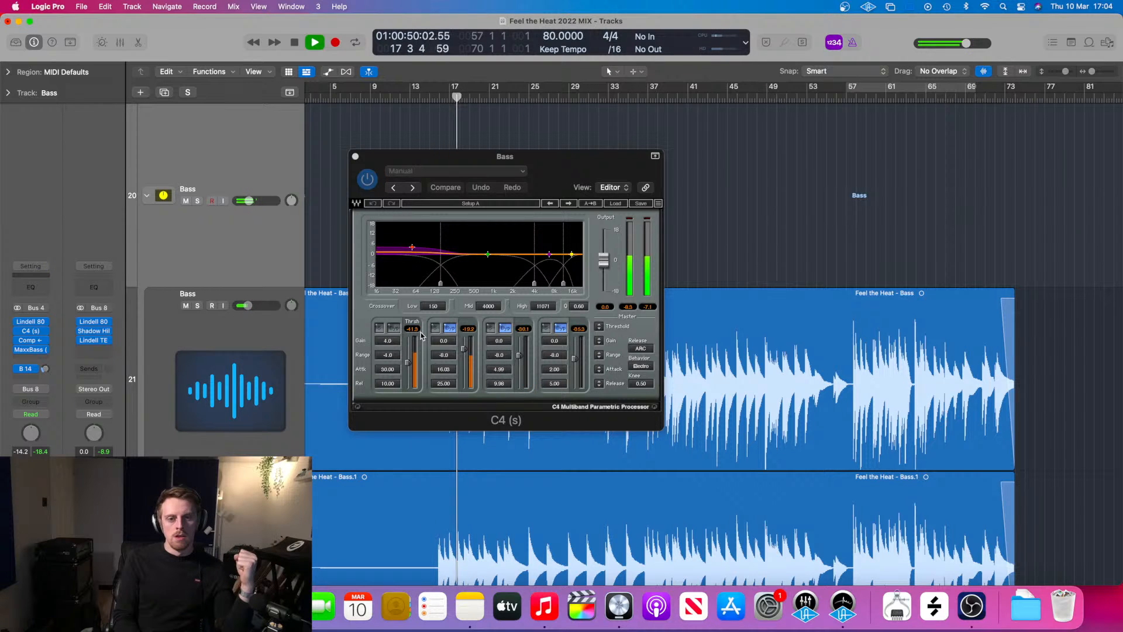
- Stop playback, open the Compressor of the Bass stack and examine it against the C4 multiband processor, leaving only the Compressor open
key("space")
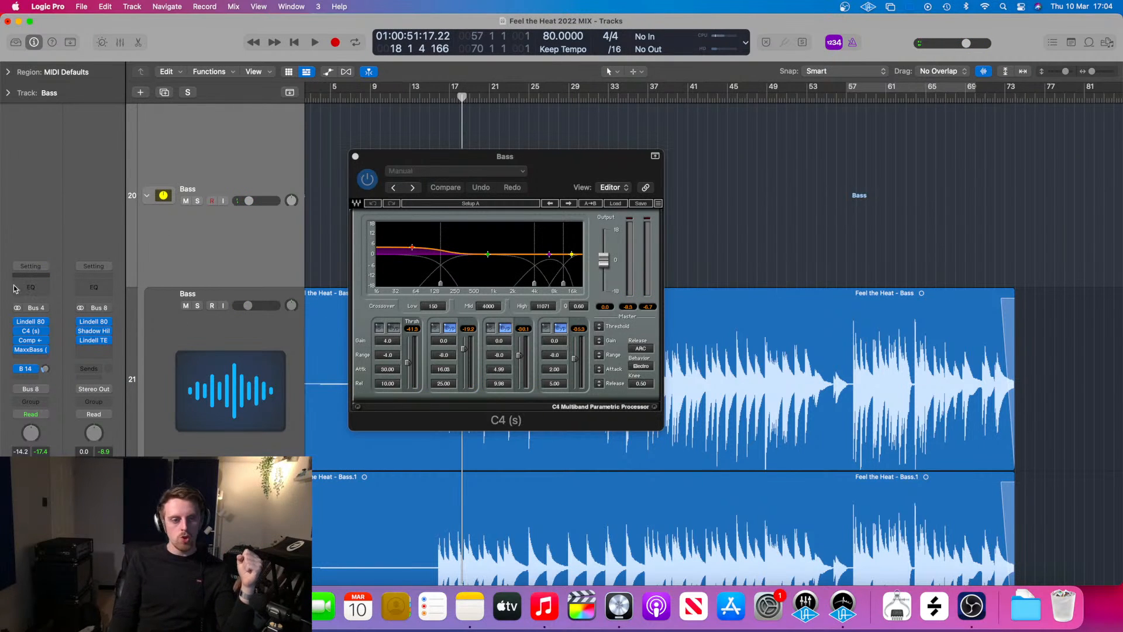
left_click(29, 340)
left_click_drag(687, 153, 817, 118)
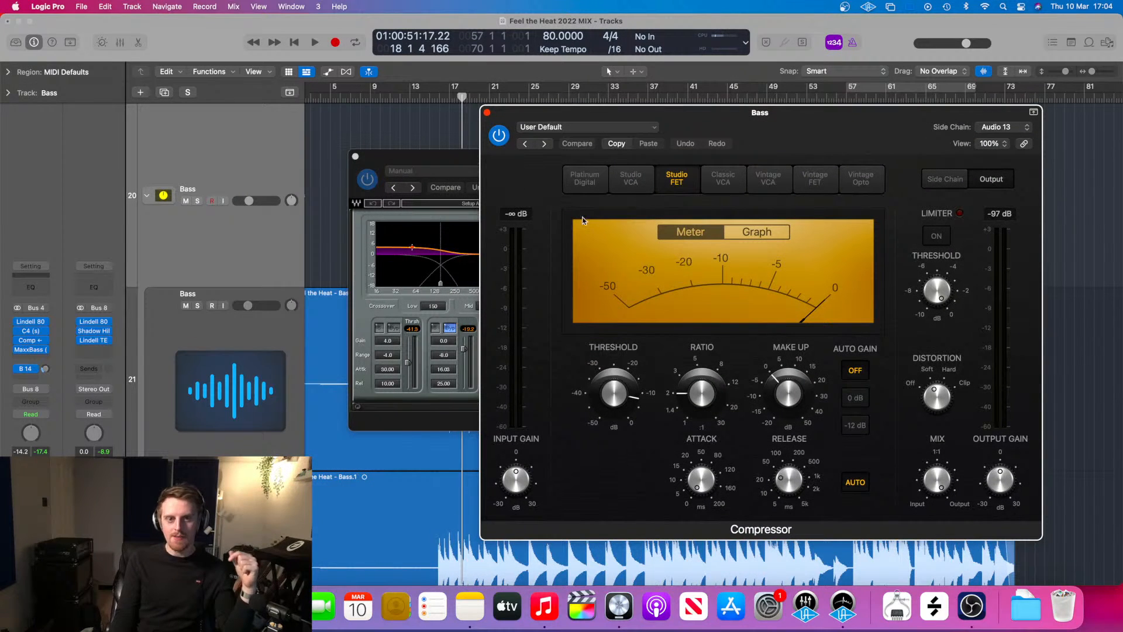
left_click(356, 157)
left_click(356, 156)
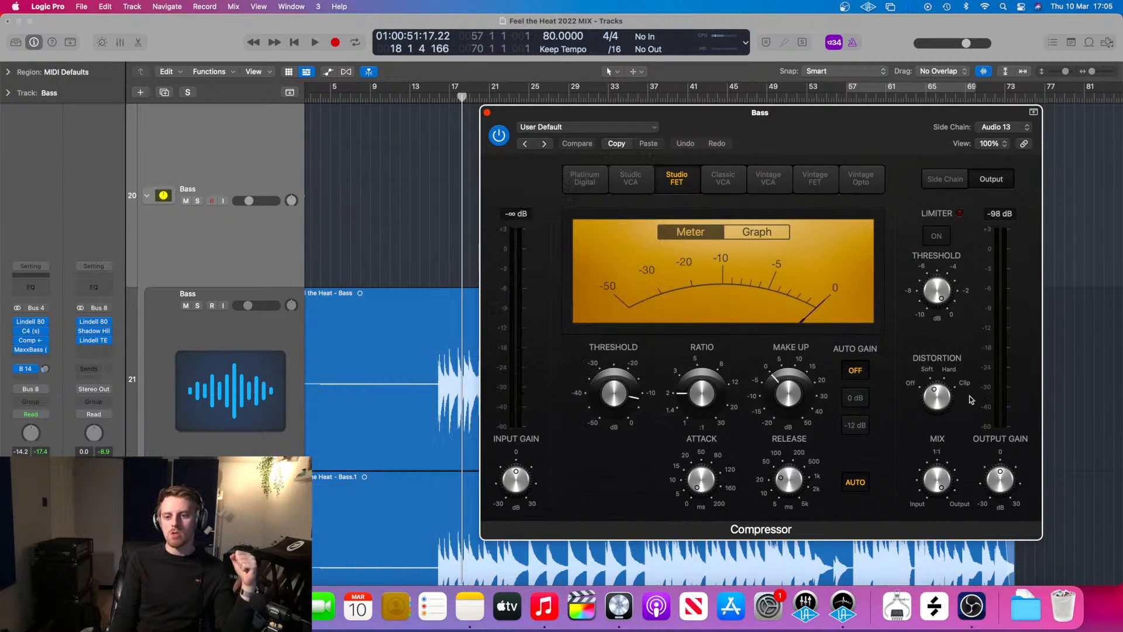
left_click(31, 331)
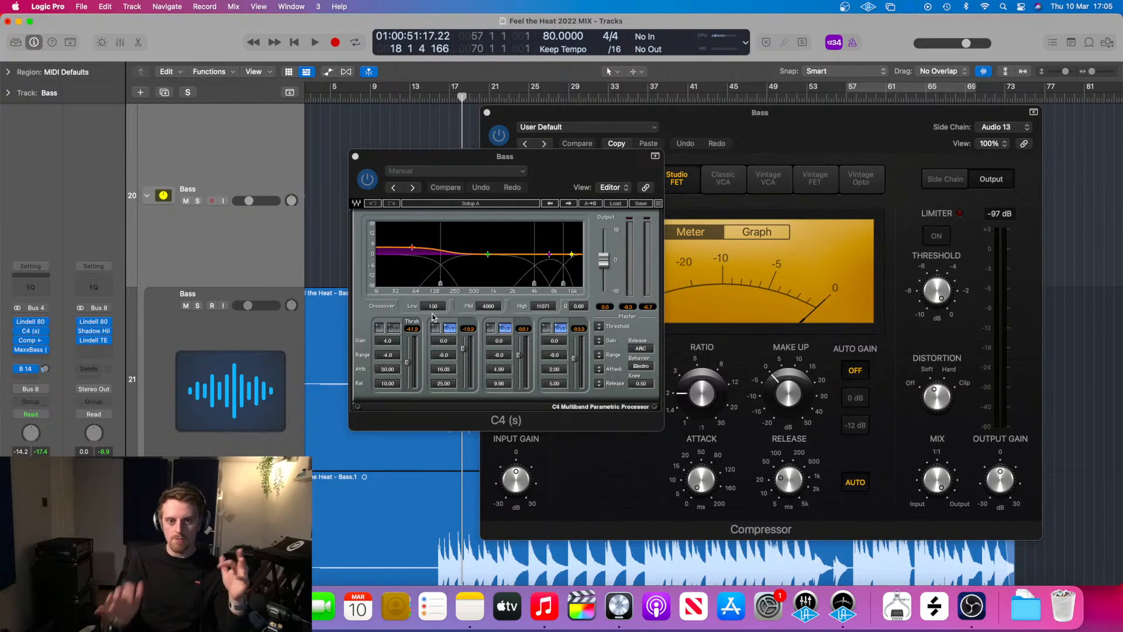
left_click(355, 157)
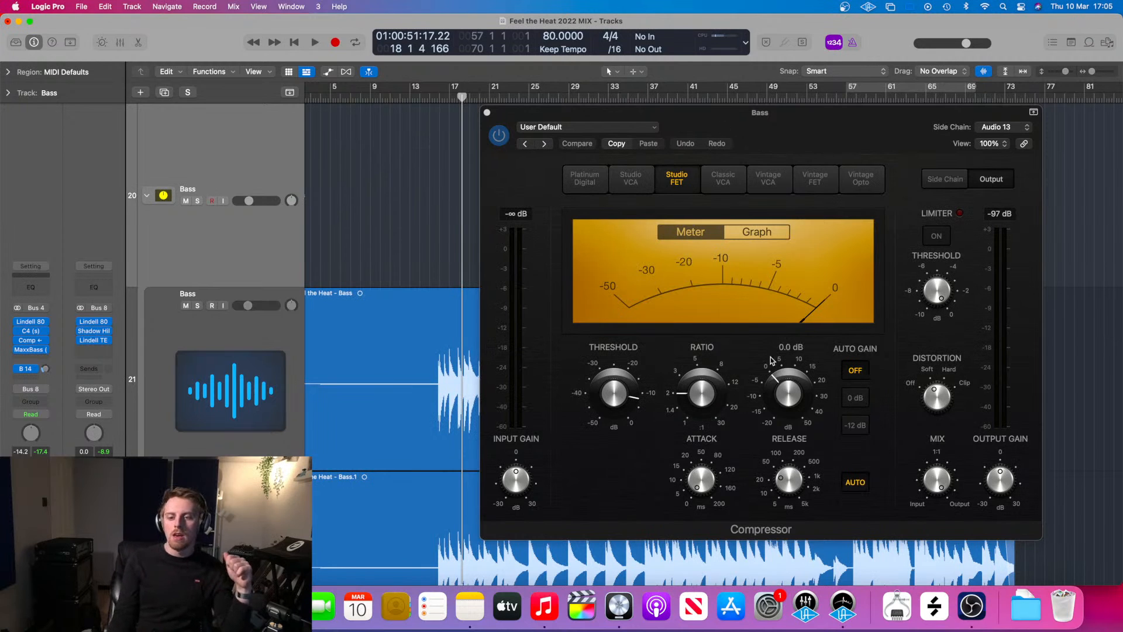
- Play the mix briefly from bar 16 to watch the Compressor meters on the Bass stack
left_click(439, 97)
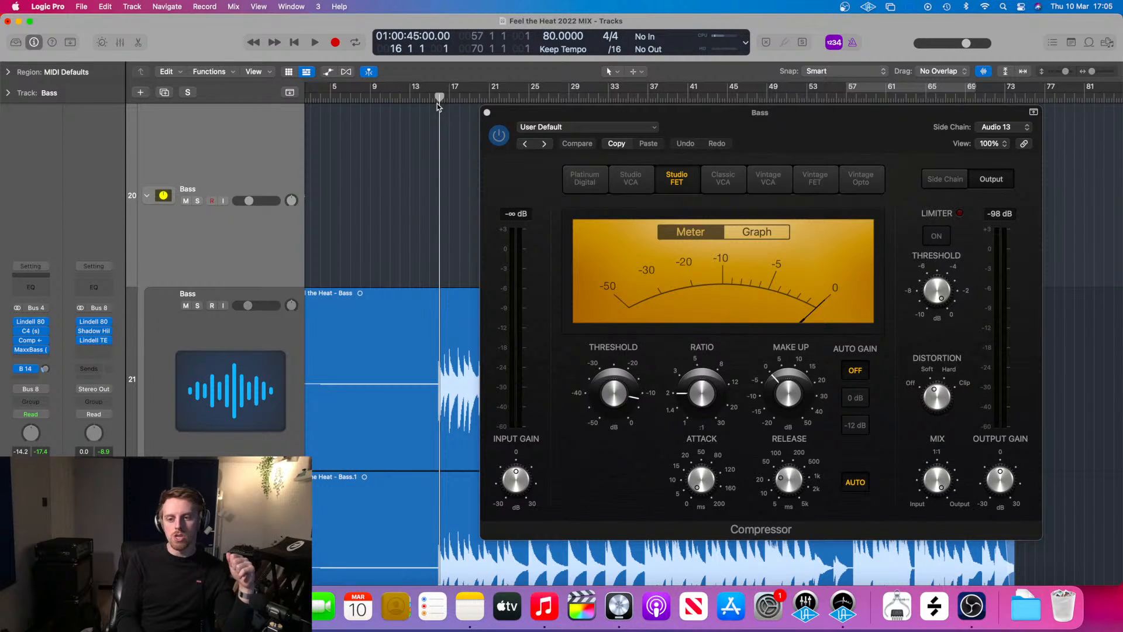
key("space")
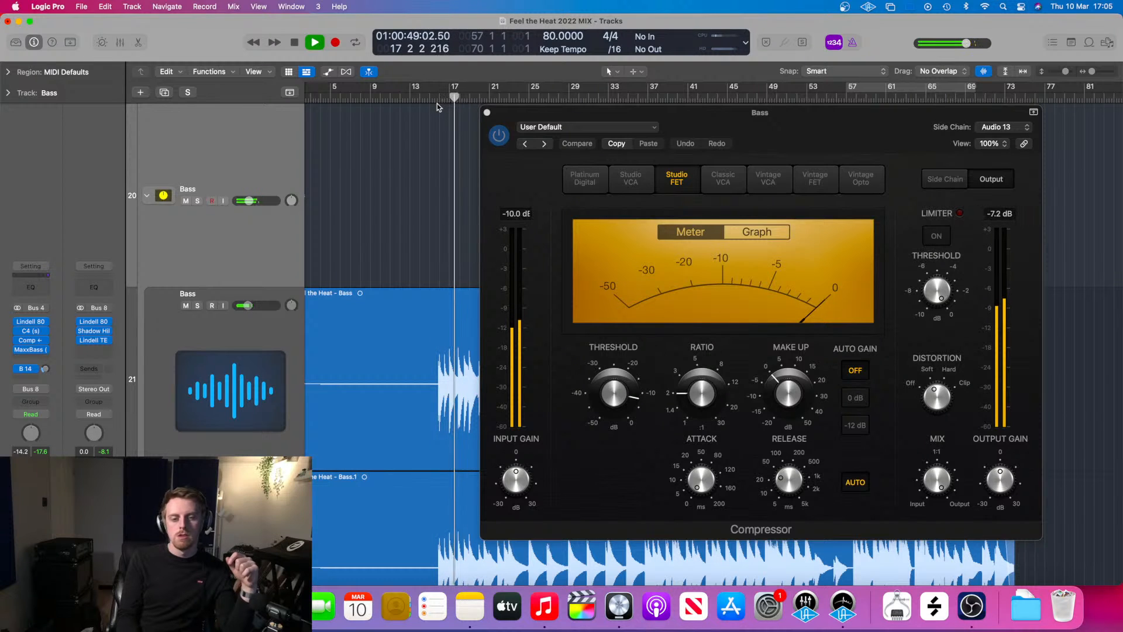
key("space")
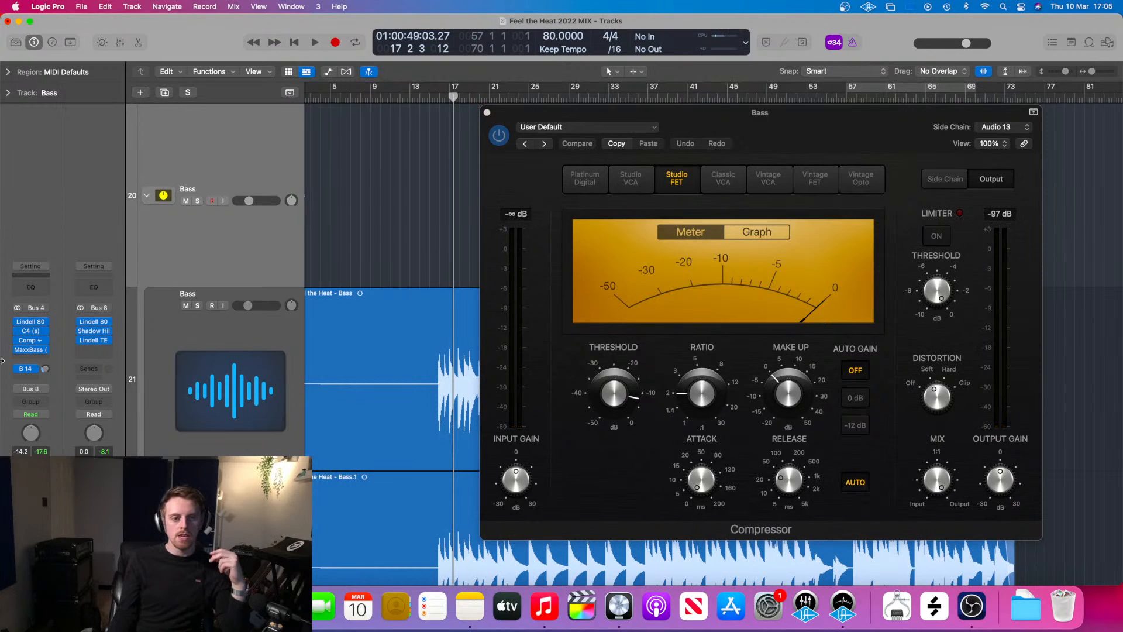
- Open MaxxBass on the Bass stack in place of the Compressor, examine its settings including Decay, and close it
left_click(30, 351)
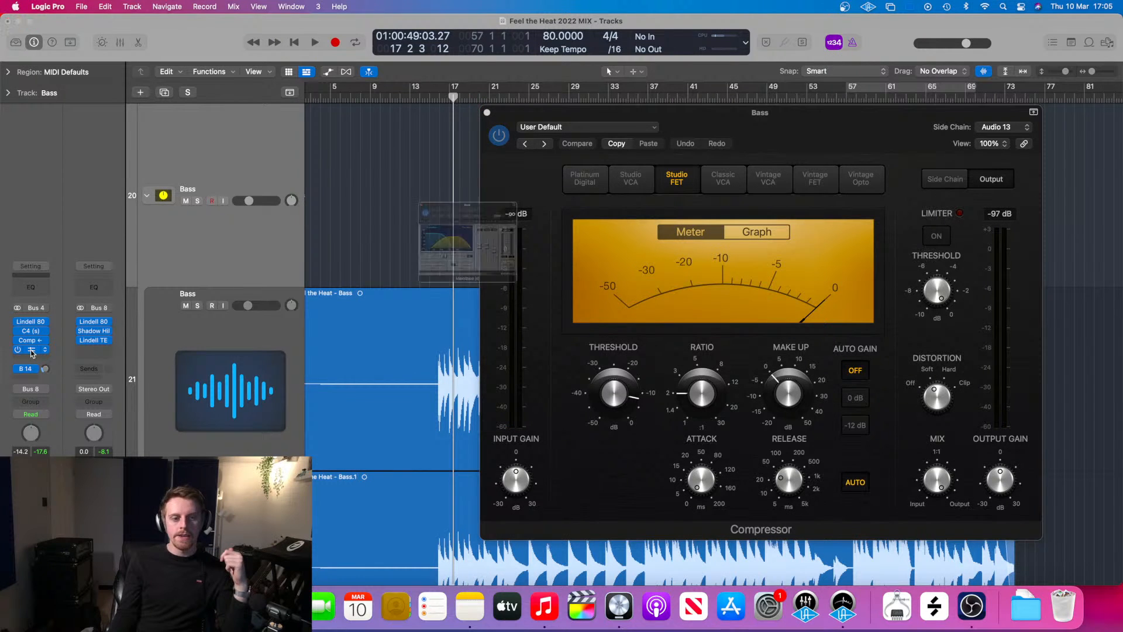
left_click(487, 113)
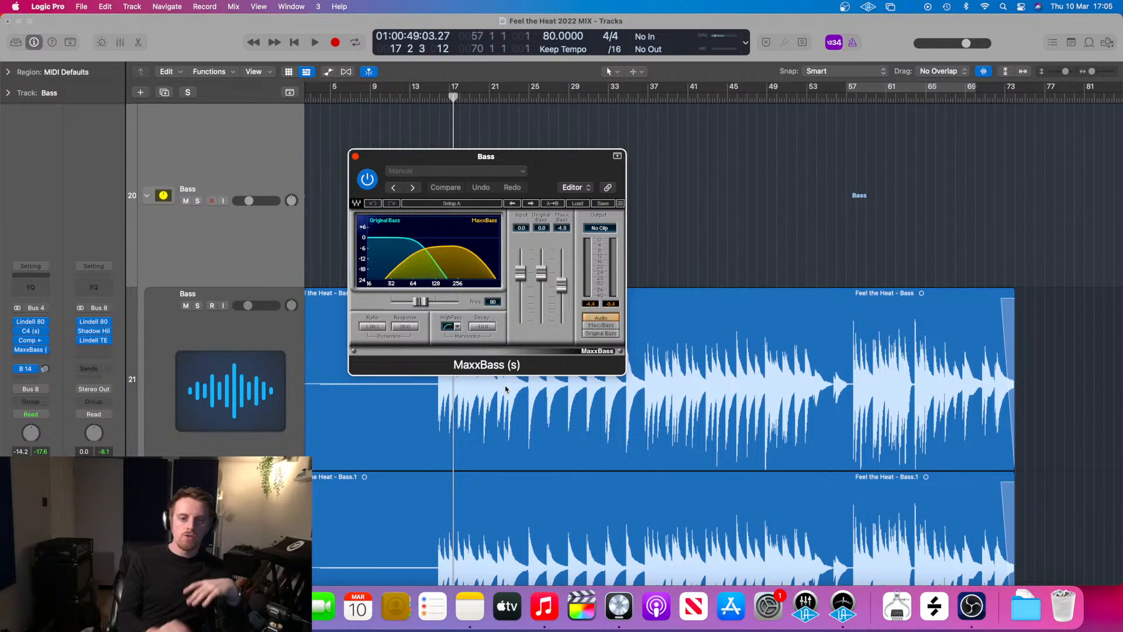
left_click_drag(489, 329, 489, 323)
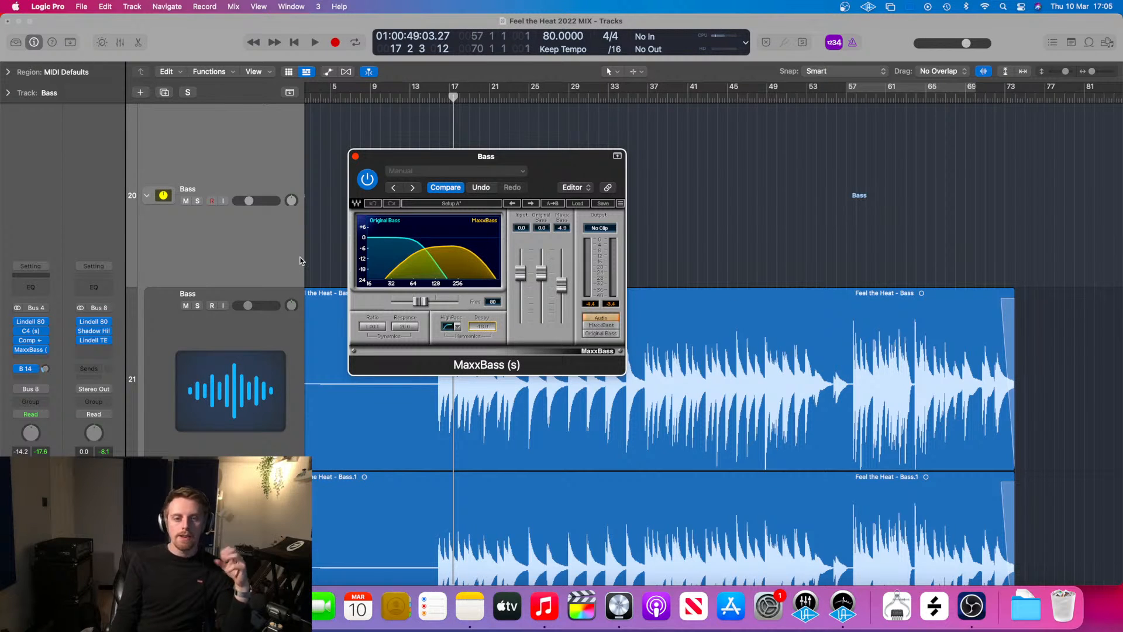
left_click(355, 156)
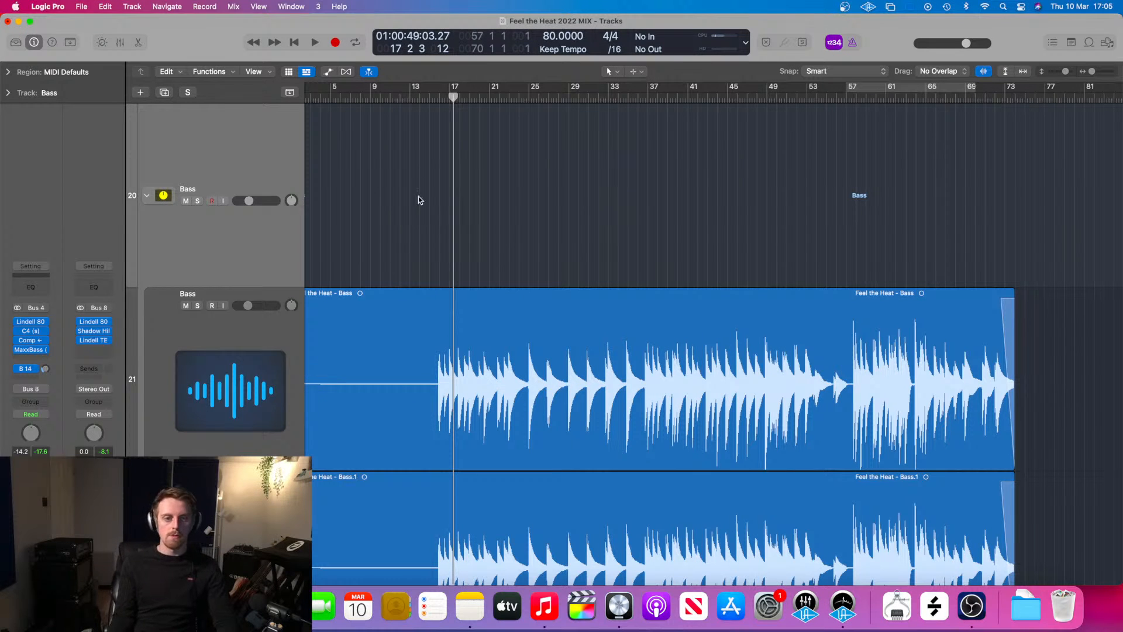
- Solo the Bass stack, play it while toggling its Bus 14 chorus send for comparison, and end the solo
scroll(227, 307, "up", 4)
scroll(227, 312, "down", 3)
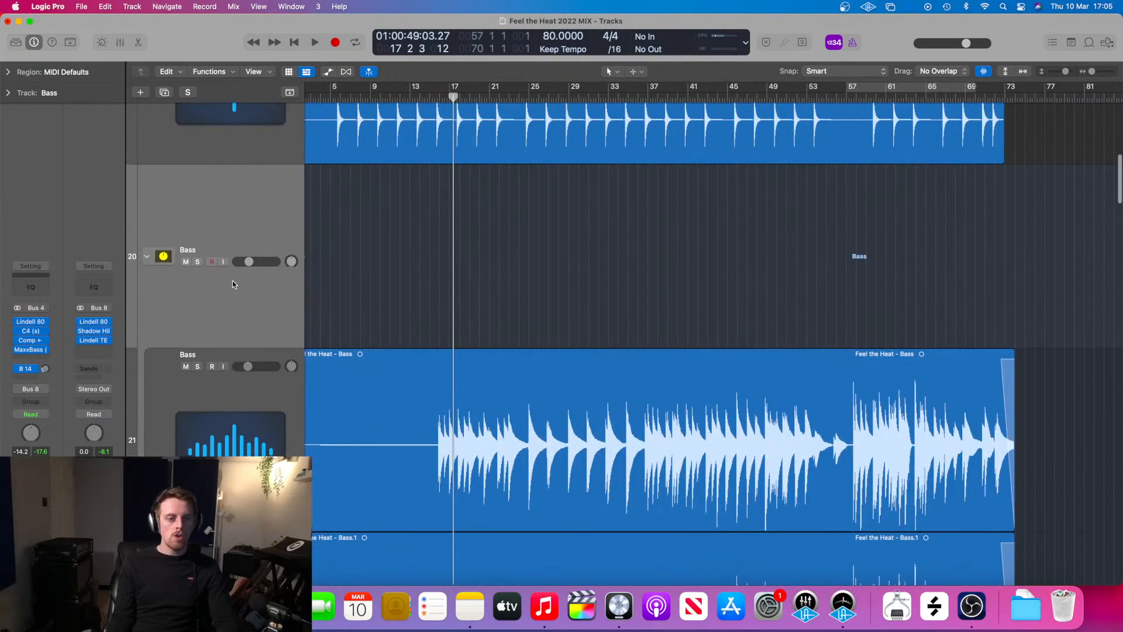
key("a")
key("a")
left_click(37, 375)
key("Escape")
left_click(197, 262)
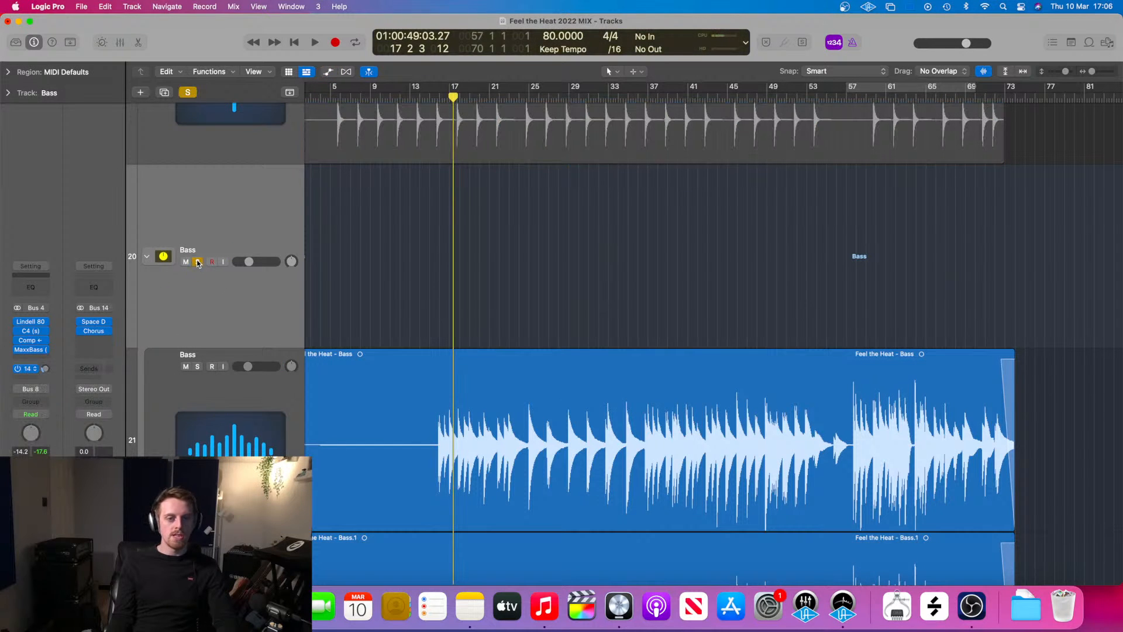
key("space")
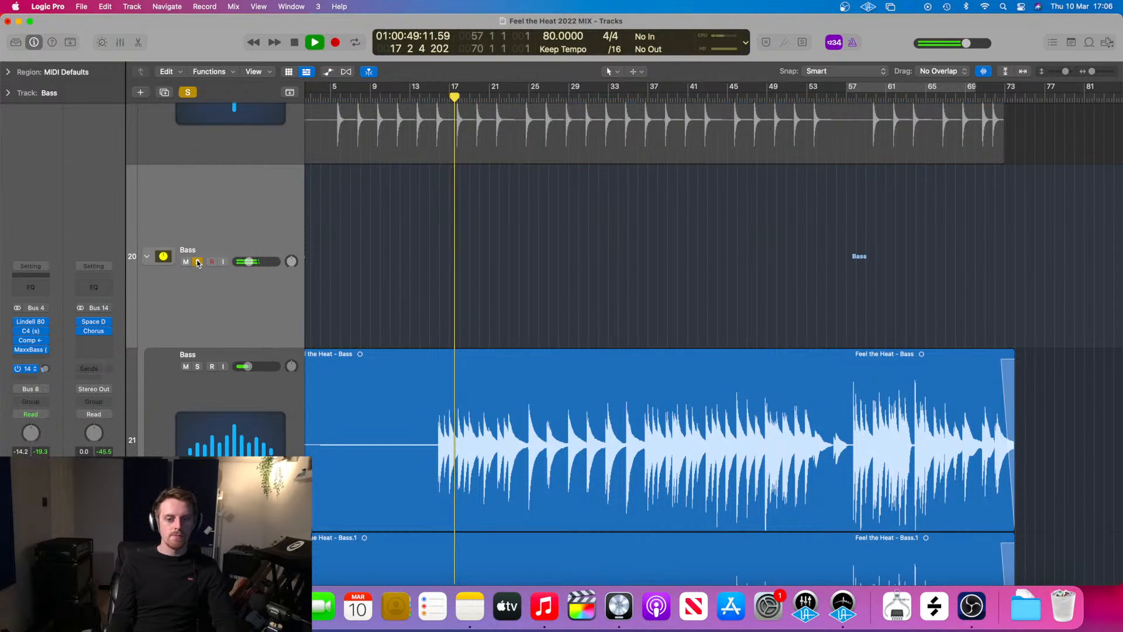
left_click(17, 369)
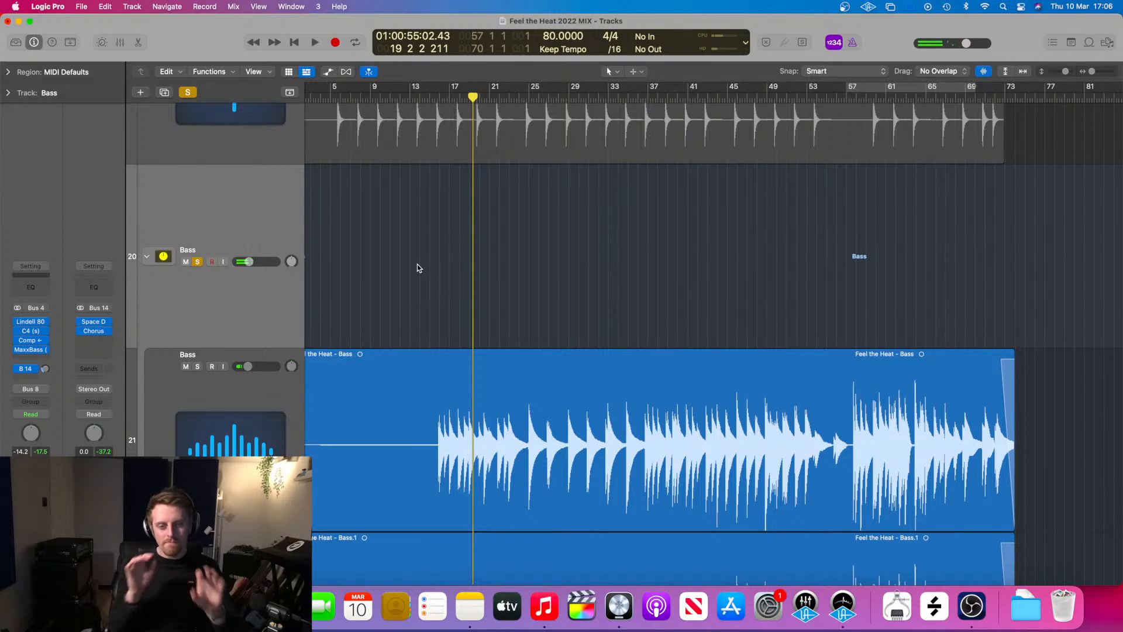
left_click(199, 262)
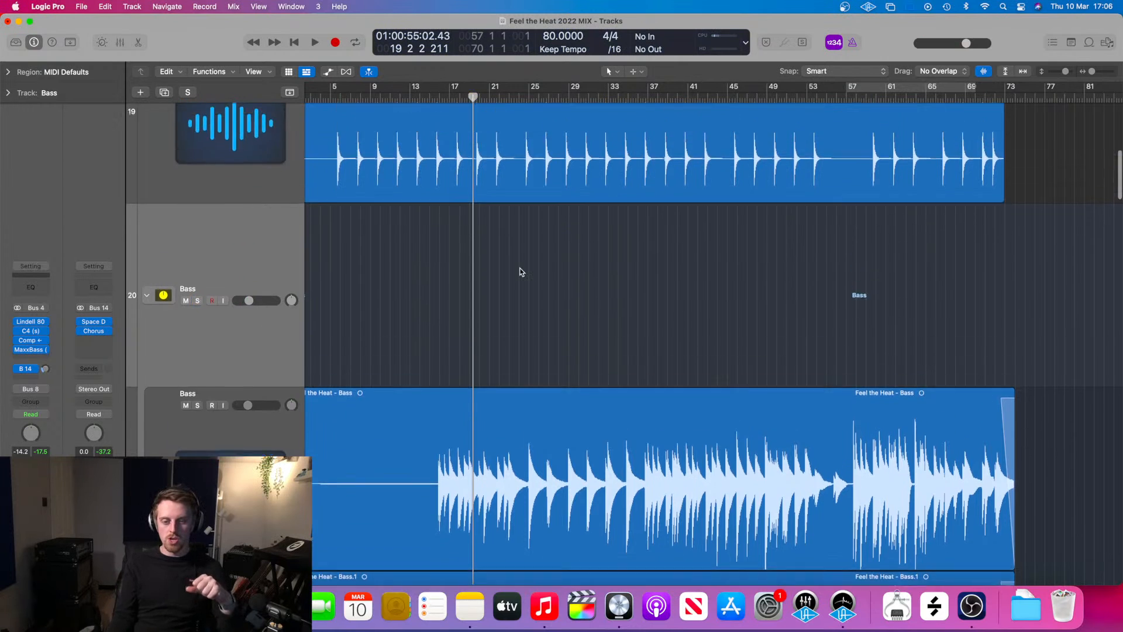
- Play the full mix from bar 16 to about bar 27 to judge how the processed bass sits
scroll(521, 266, "down", 5)
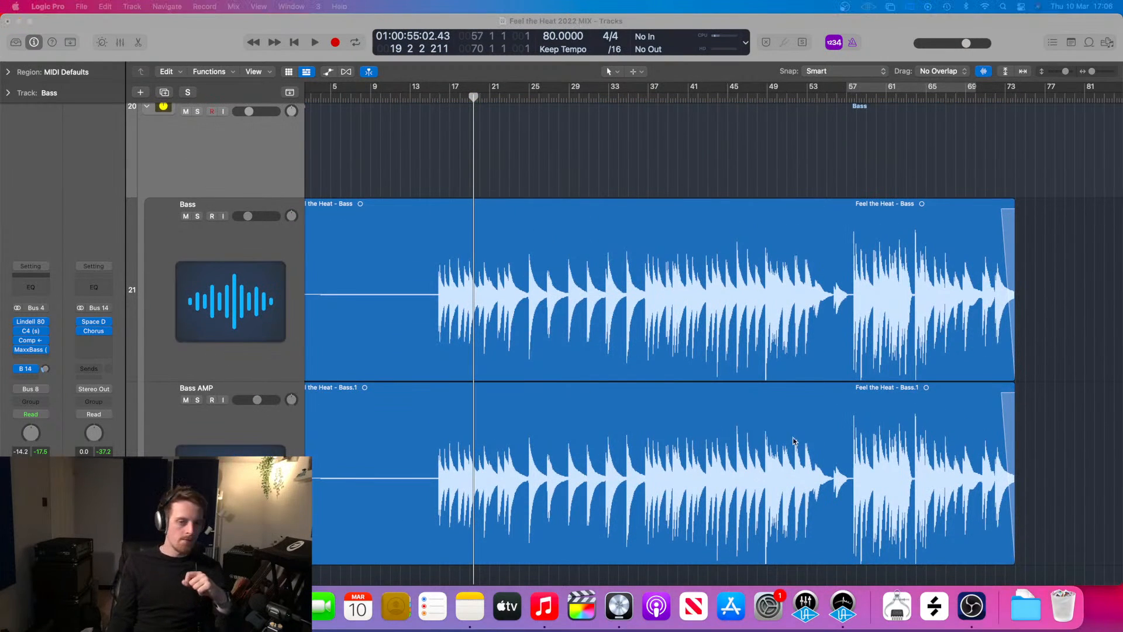
left_click_drag(468, 108, 440, 100)
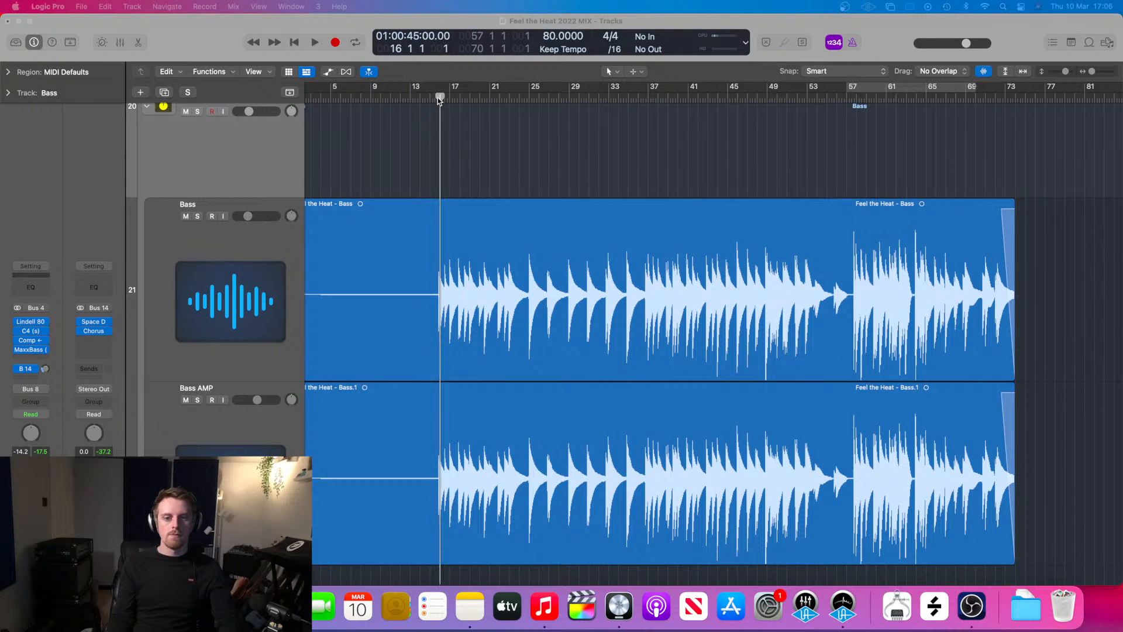
key("space")
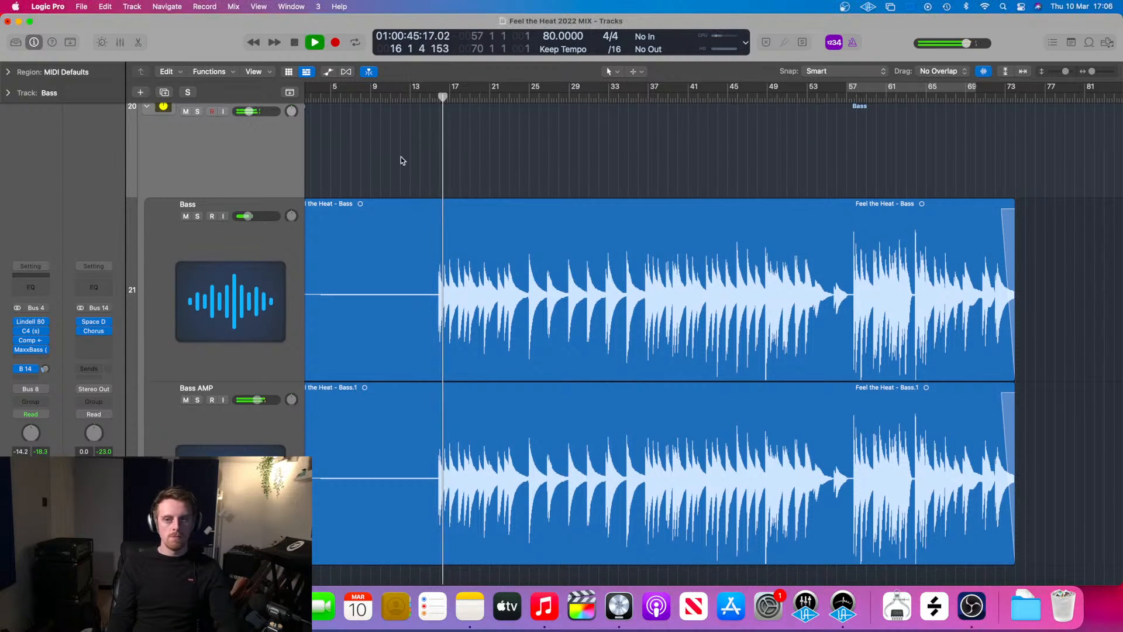
scroll(401, 157, "up", 3)
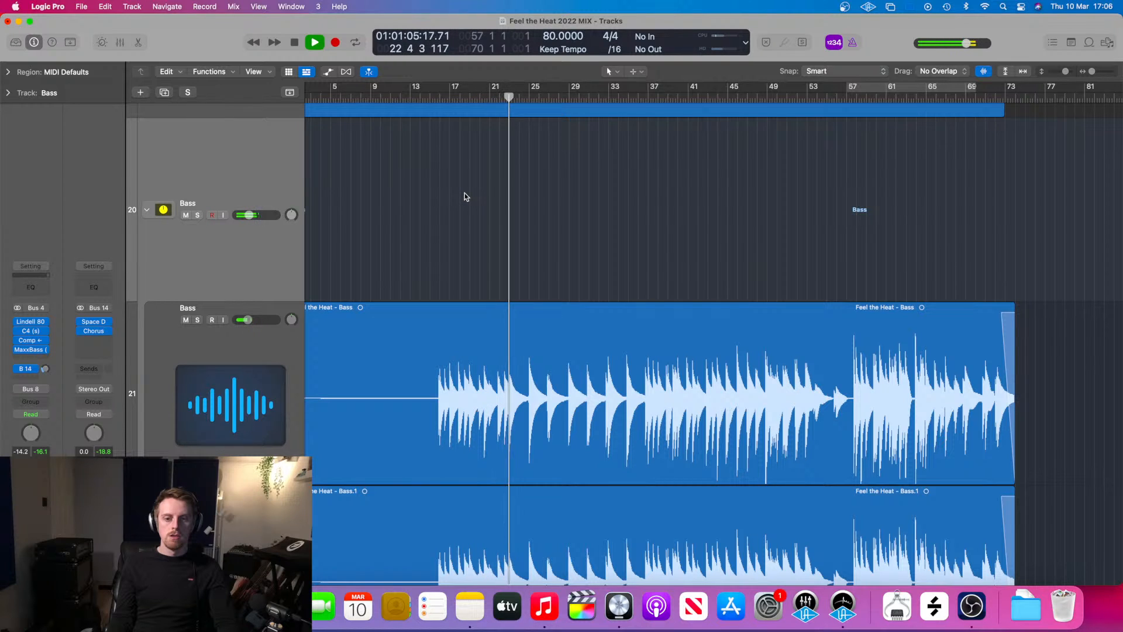
scroll(465, 194, "down", 2)
scroll(465, 196, "down", 1)
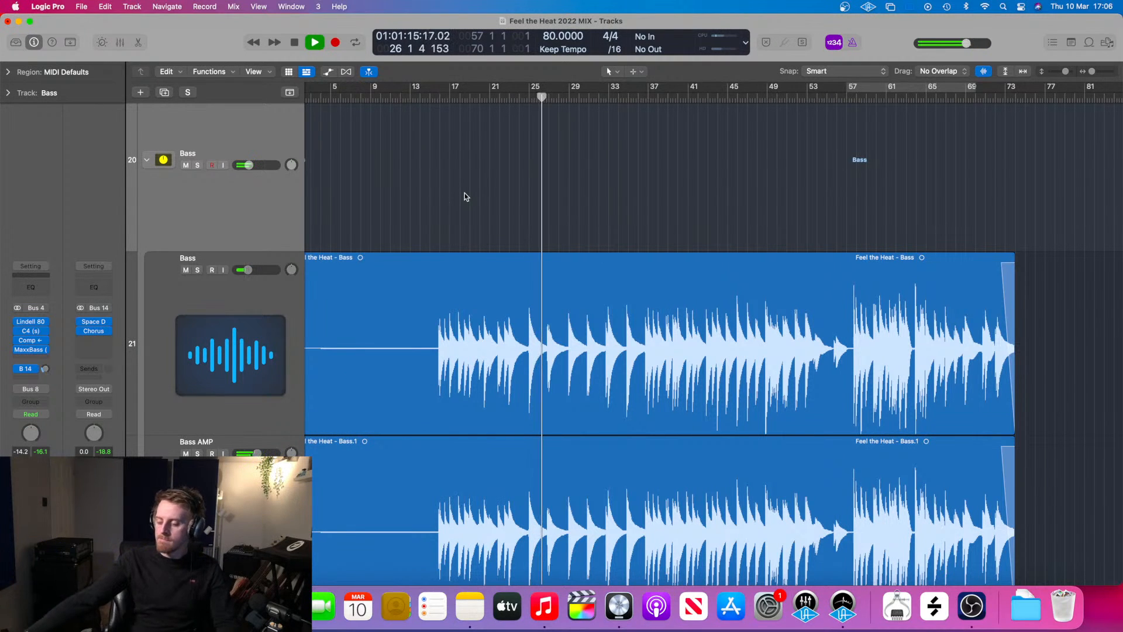
scroll(556, 186, "up", 2)
scroll(553, 193, "up", 1)
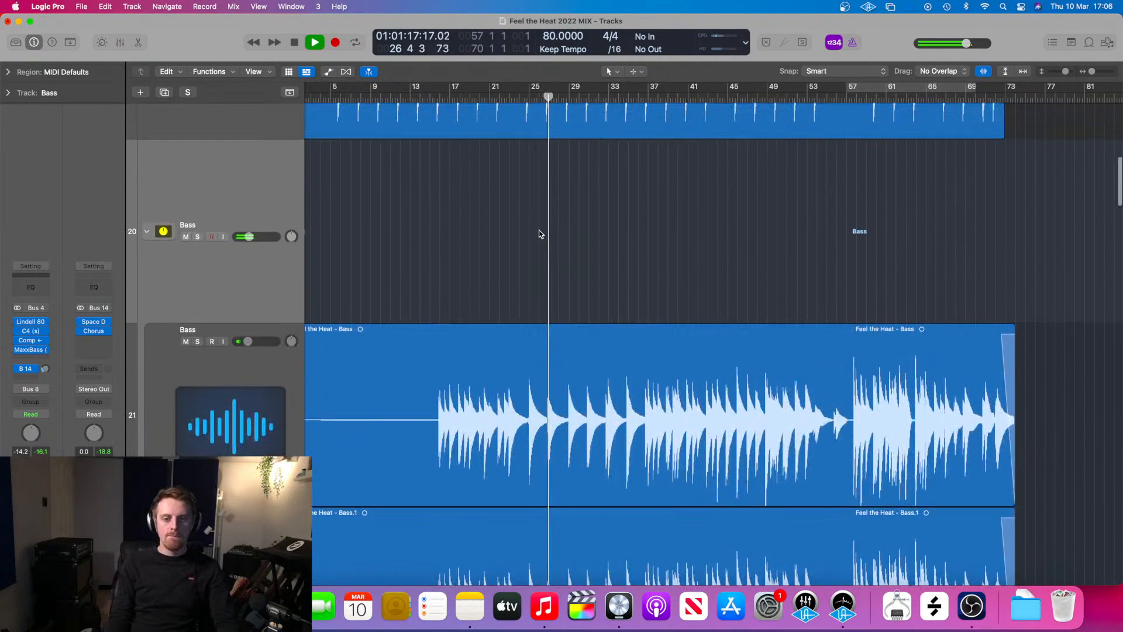
scroll(539, 230, "up", 1)
key("space")
- Set the automation mode of the Bass stack to Latch
scroll(497, 237, "up", 4)
scroll(389, 258, "down", 5)
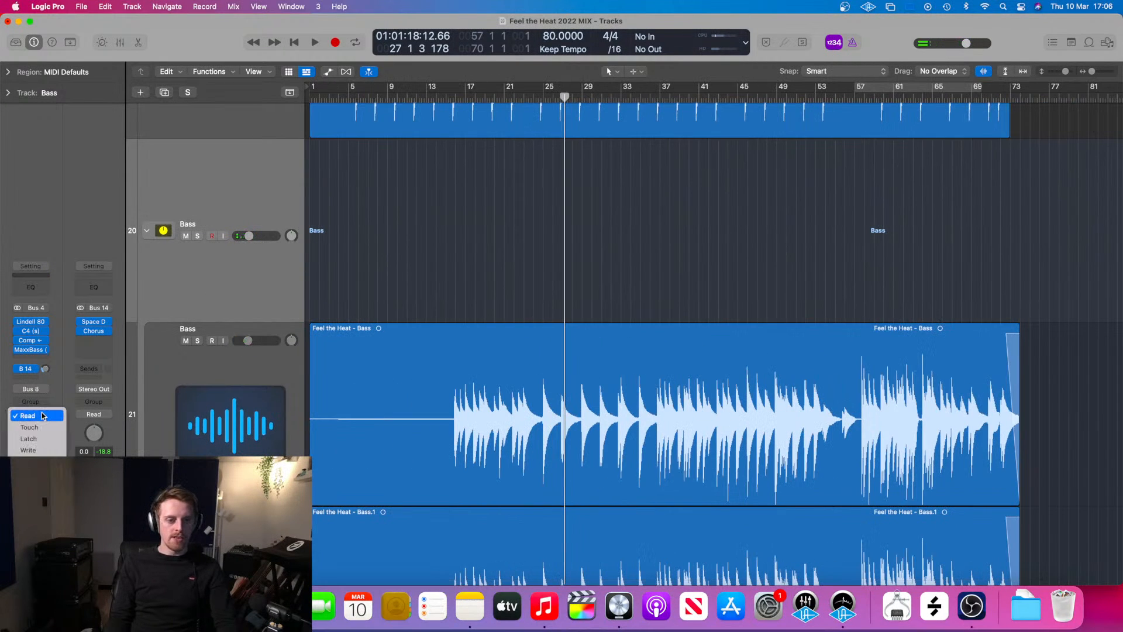
left_click(29, 438)
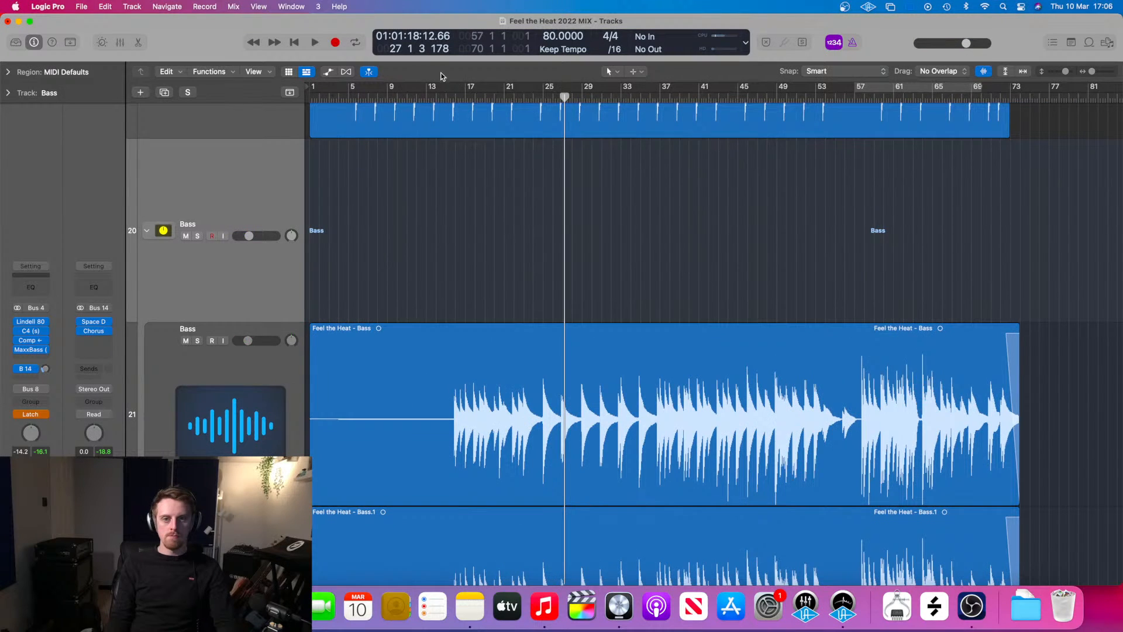
- Show track automation, play from just before bar 16 and add a -14.2 dB volume point near bar 14 on the Bass stack
key("a")
left_click(450, 100)
key("space")
left_click(439, 268)
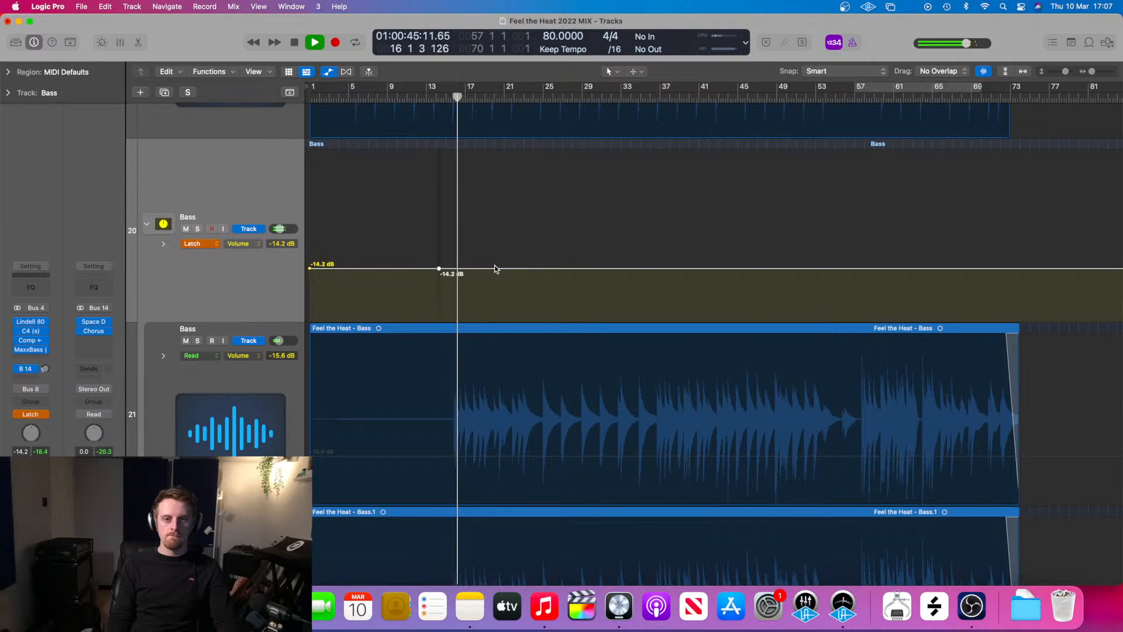
- Stop playback during the bass section and move the playhead to just before bar 24
key("super+Right")
key("super+Right")
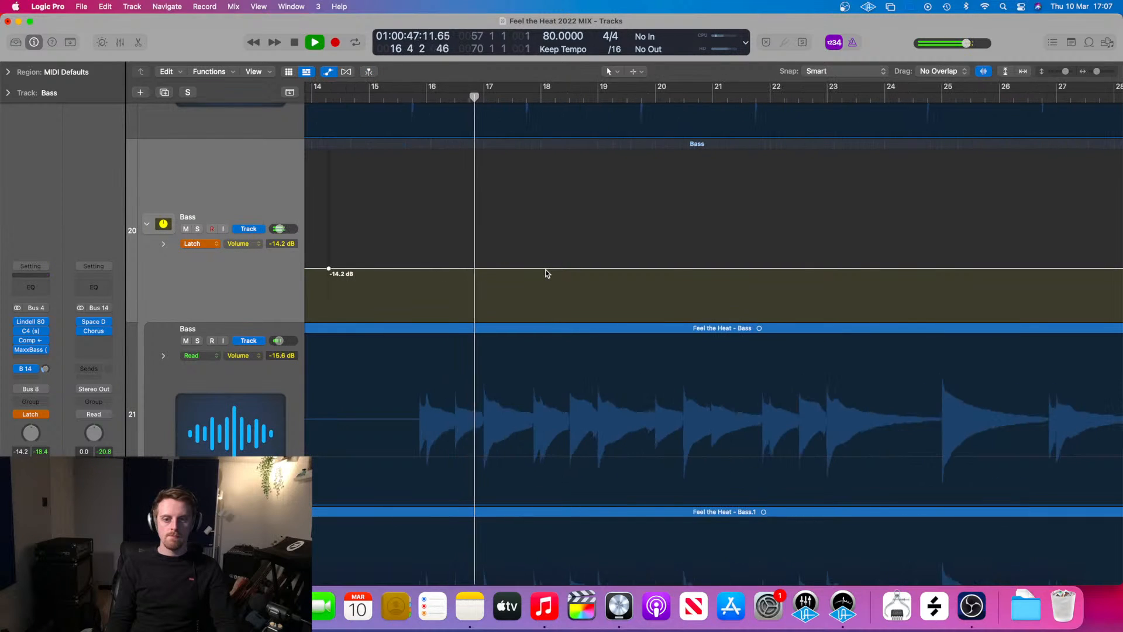
key("super+Left")
key("space")
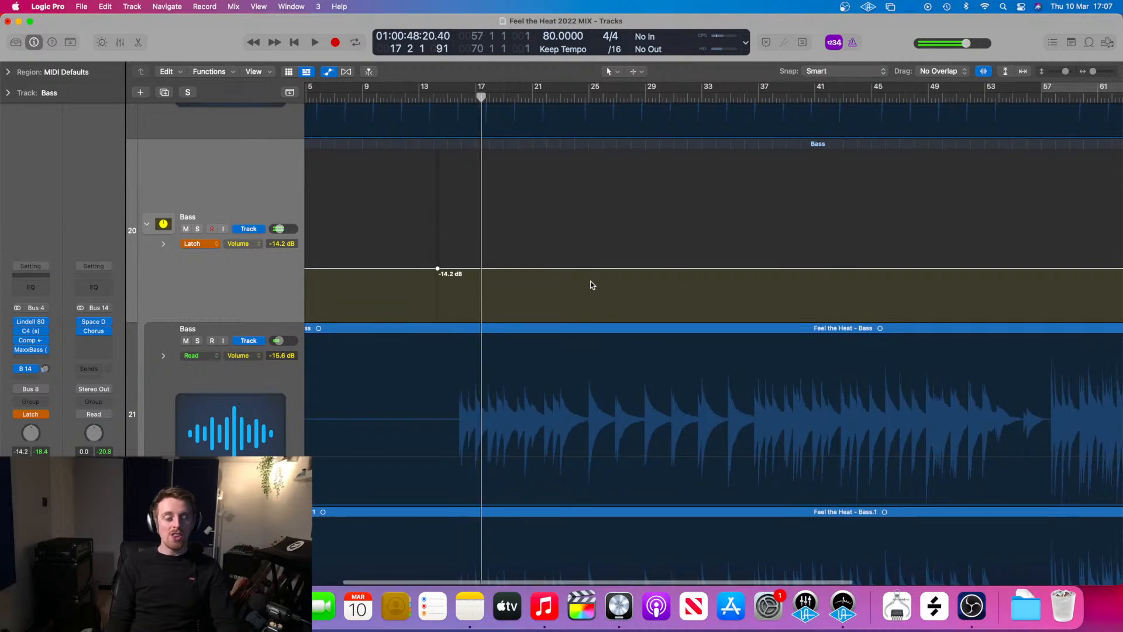
scroll(561, 281, "right", 1)
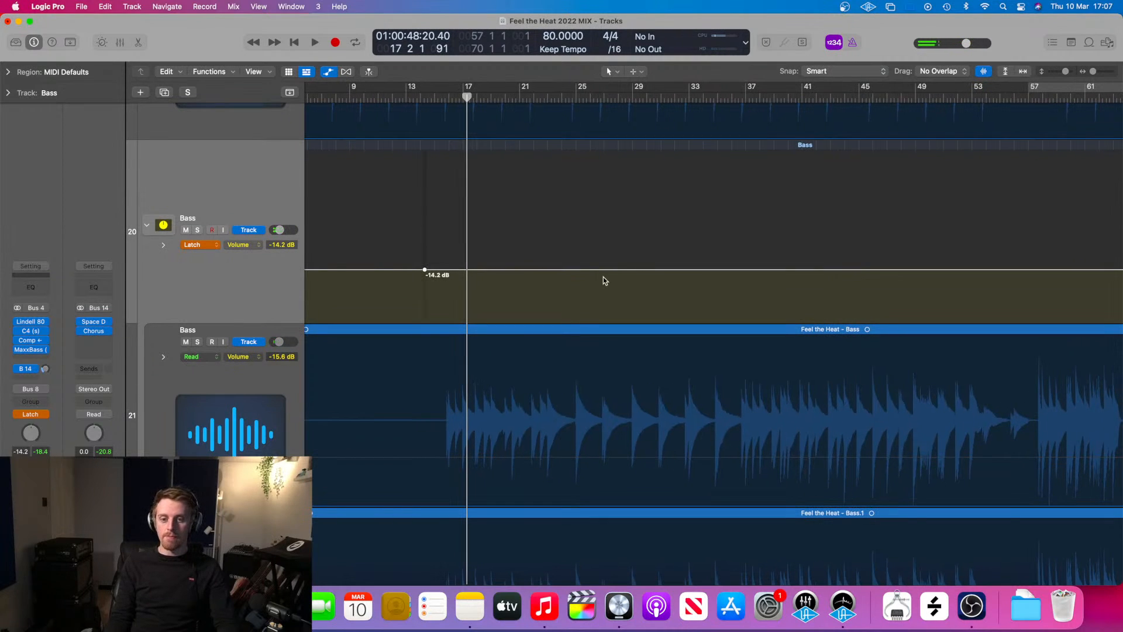
mouse_move(570, 95)
left_mouse_down()
mouse_move(541, 97)
mouse_move(573, 97)
mouse_move(557, 104)
left_mouse_up()
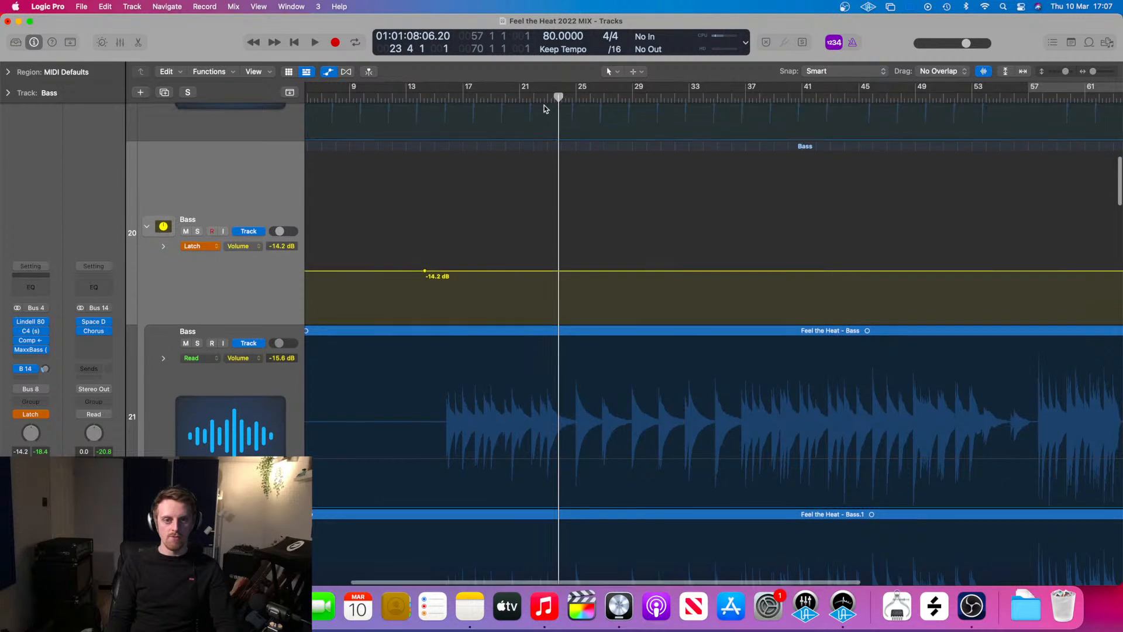
- Select the PRC_Tamb Hit track above the Bass track
scroll(544, 108, "up", 3)
scroll(275, 173, "up", 2)
left_click(285, 269)
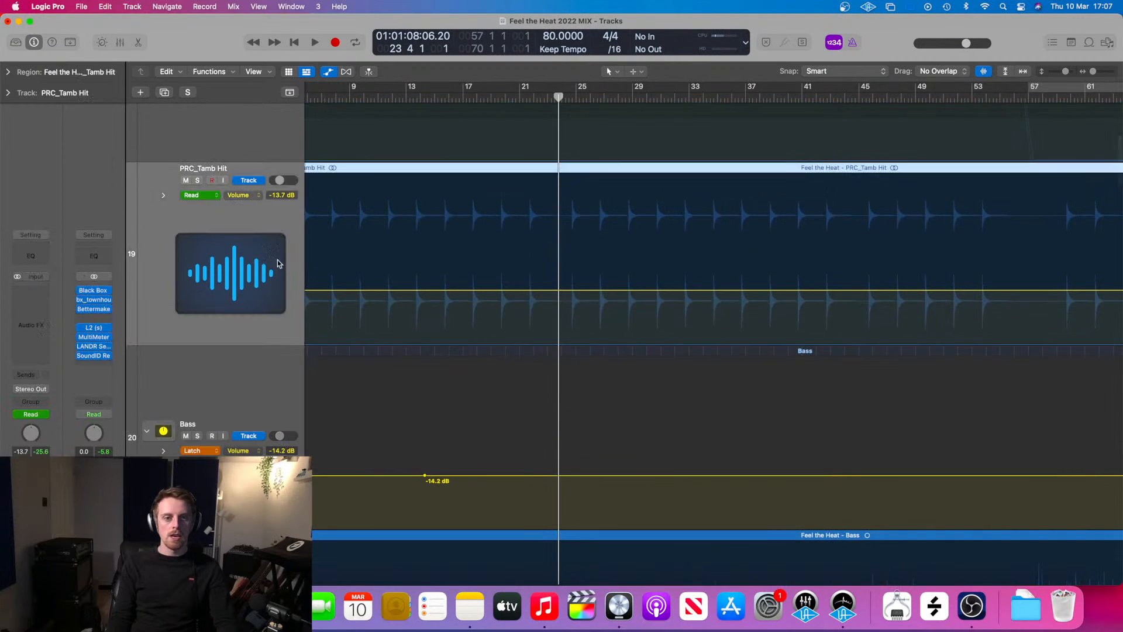
left_click(230, 196)
scroll(562, 561, "down", 4)
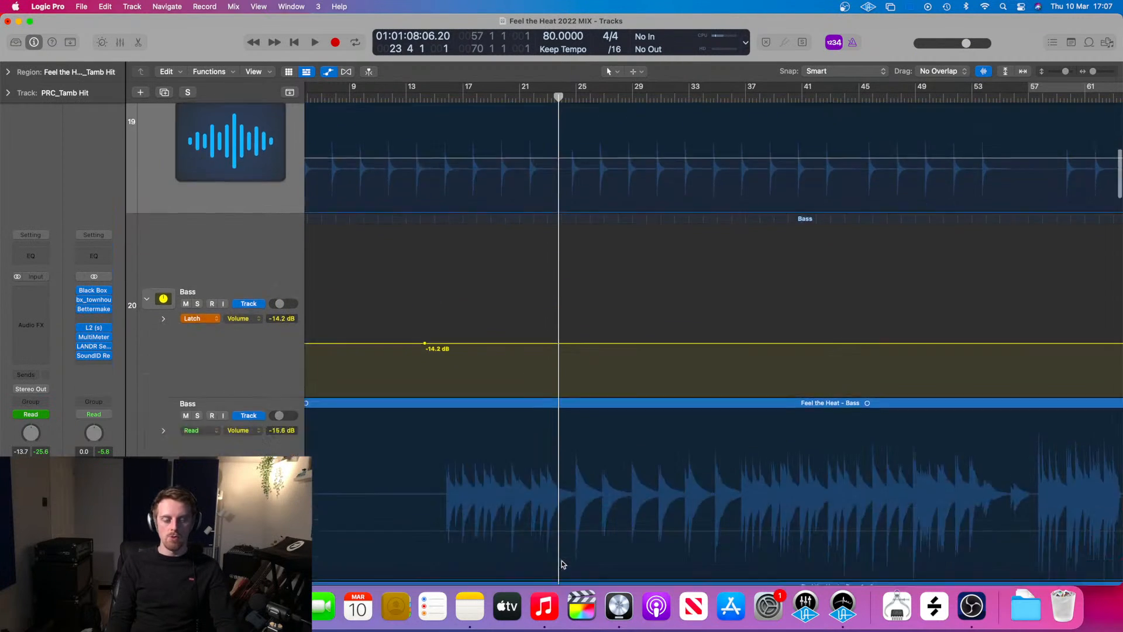
- Play the section into bar 25, stop, and add a volume automation point on the Bass track just before bar 25
left_click(422, 99)
key("space")
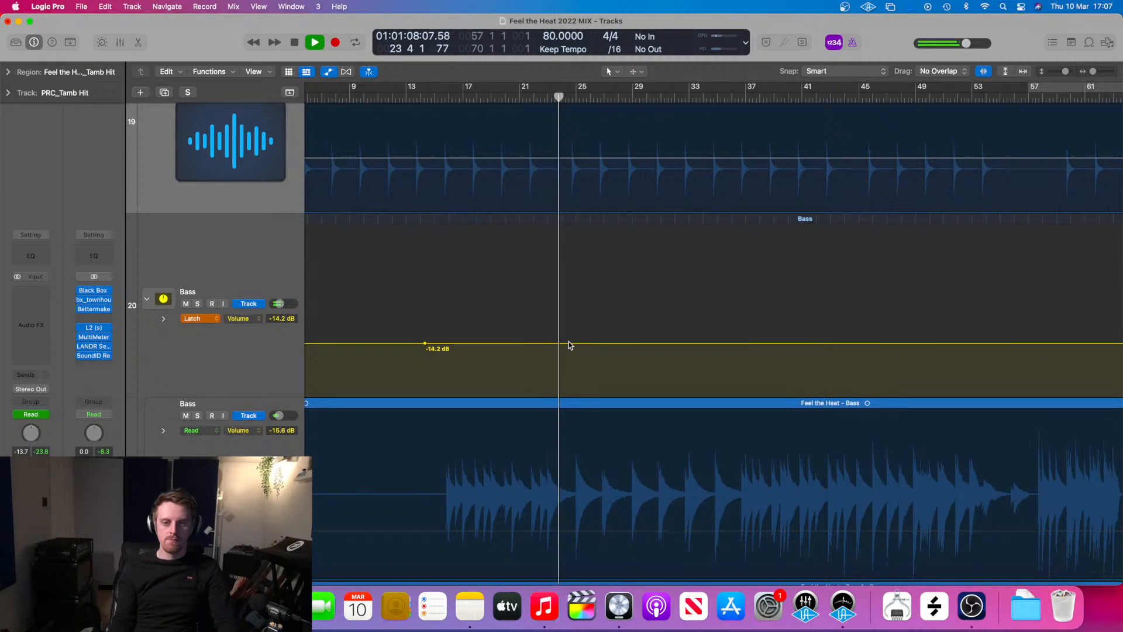
scroll(585, 345, "up", 5)
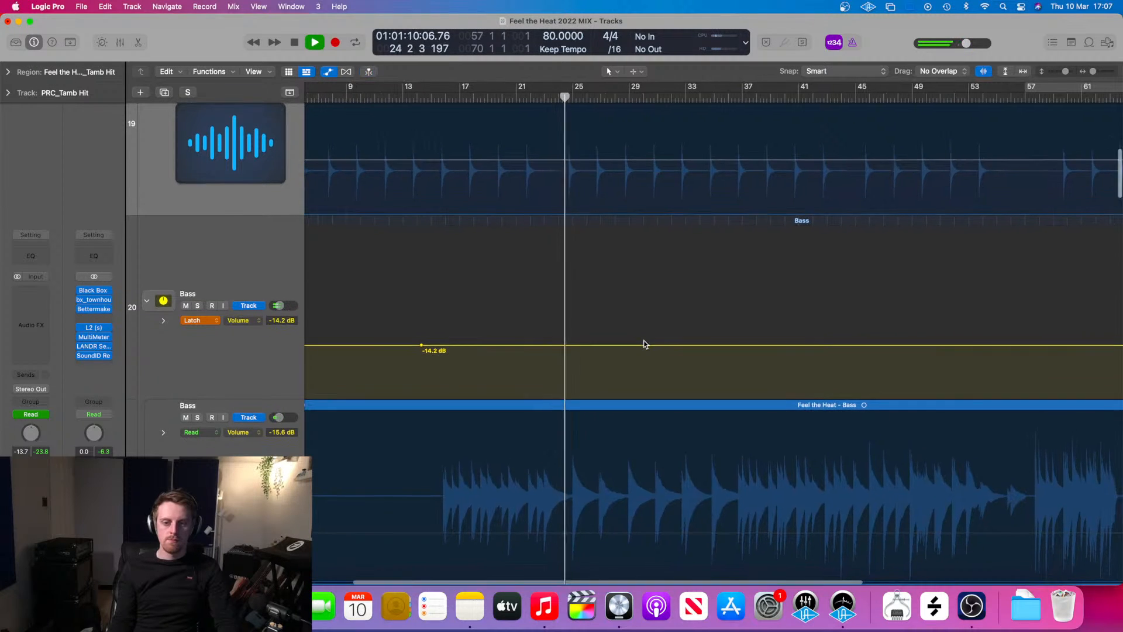
scroll(645, 344, "down", 5)
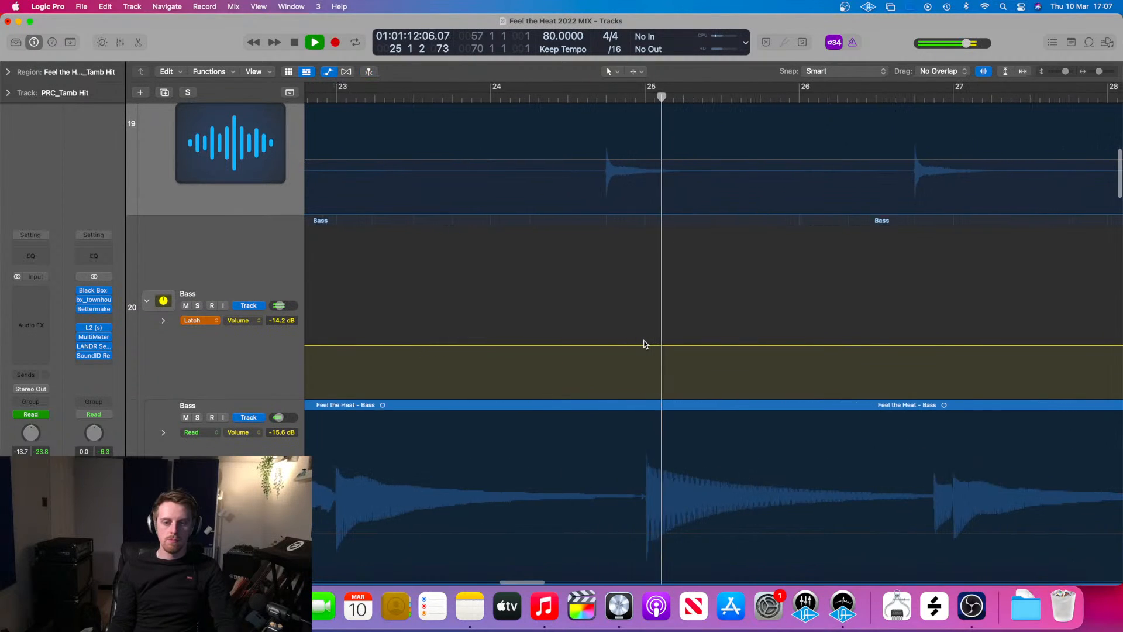
key("space")
left_click(653, 346)
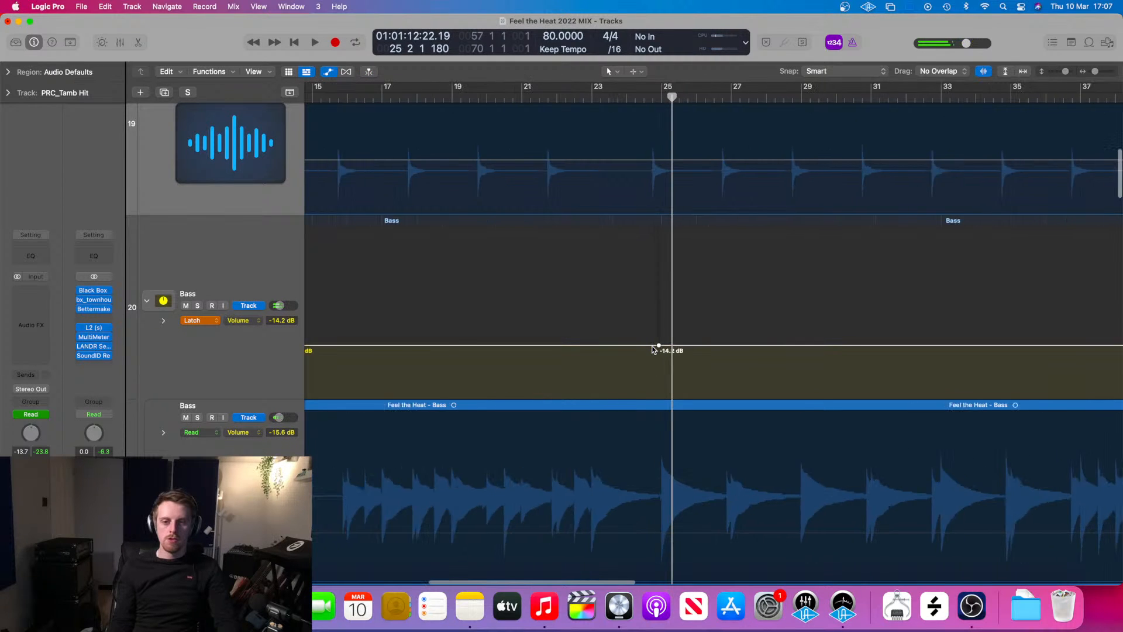
scroll(654, 348, "down", 6)
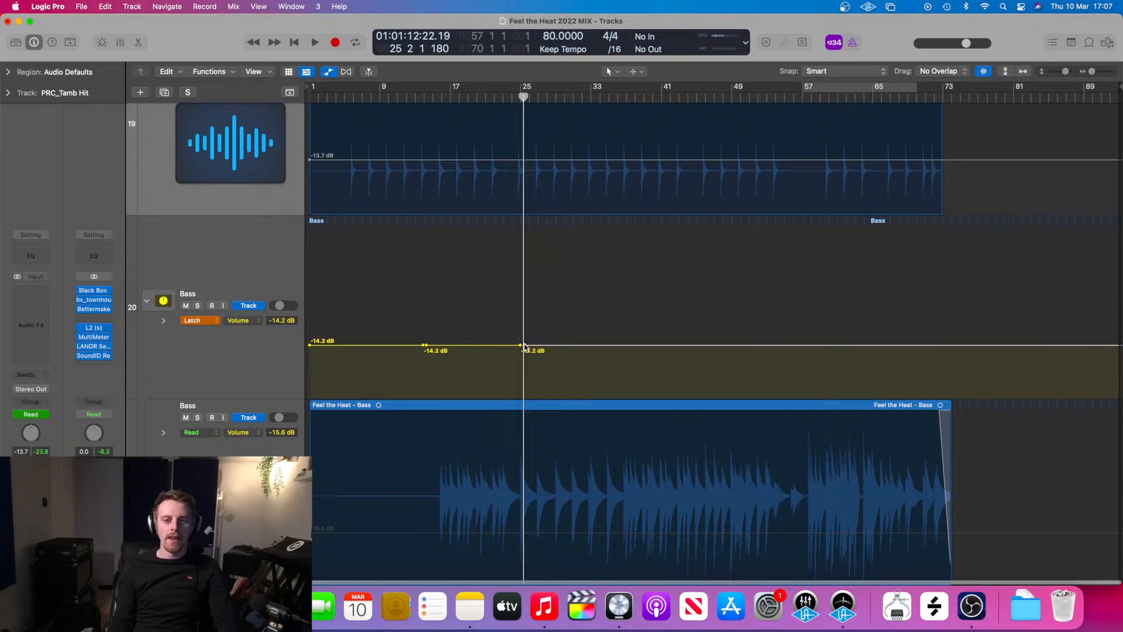
- Lower the Bass volume automation between about bars 14 and 25 to -17.8 dB while playing back from around bar 14
left_click(473, 347)
left_click_drag(473, 351, 474, 355)
left_click(417, 92)
key("space")
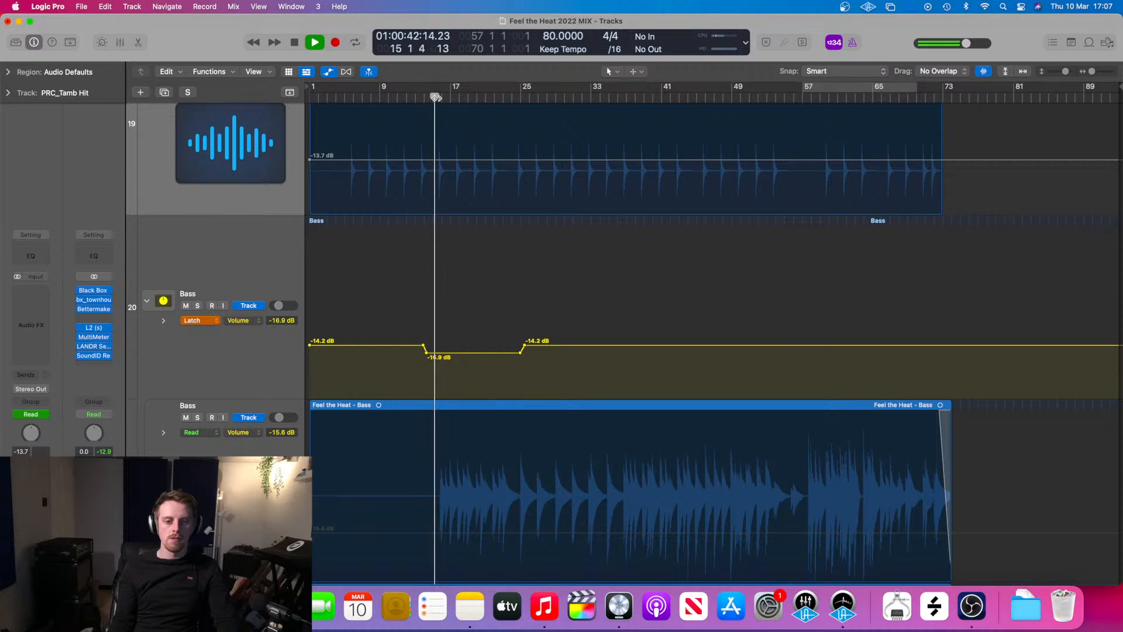
left_click_drag(457, 352, 456, 359)
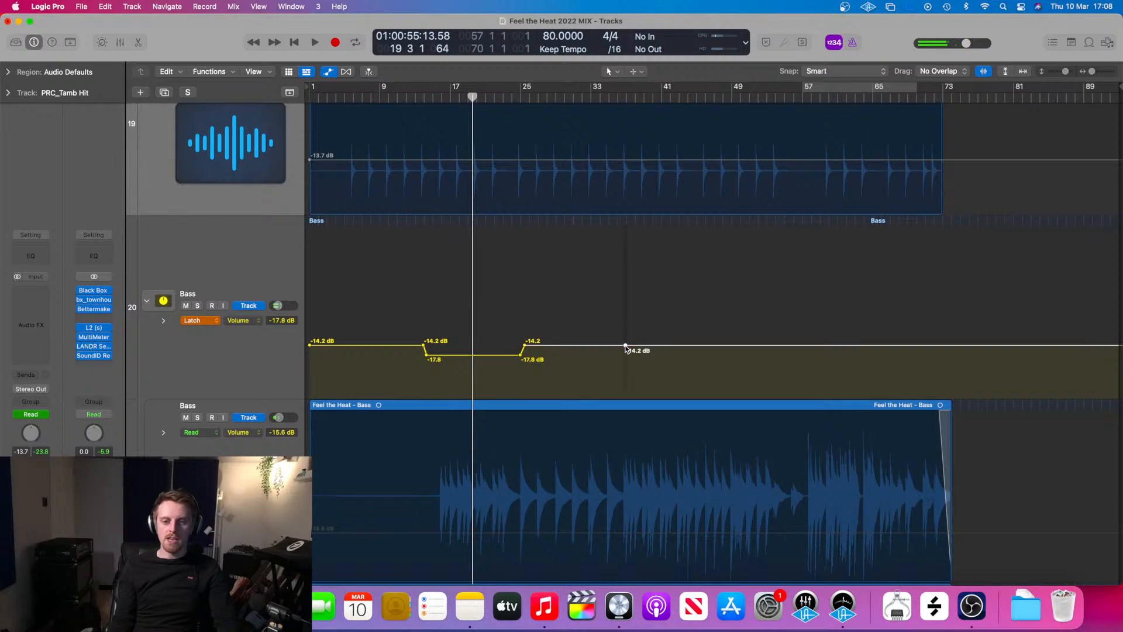
- Split the Bass volume automation near bar 36, setting -16.0 dB from bar 25 to there and -15.3 dB beyond, auditioning from bar 24
left_click_drag(625, 345, 622, 345)
left_click_drag(553, 345, 553, 351)
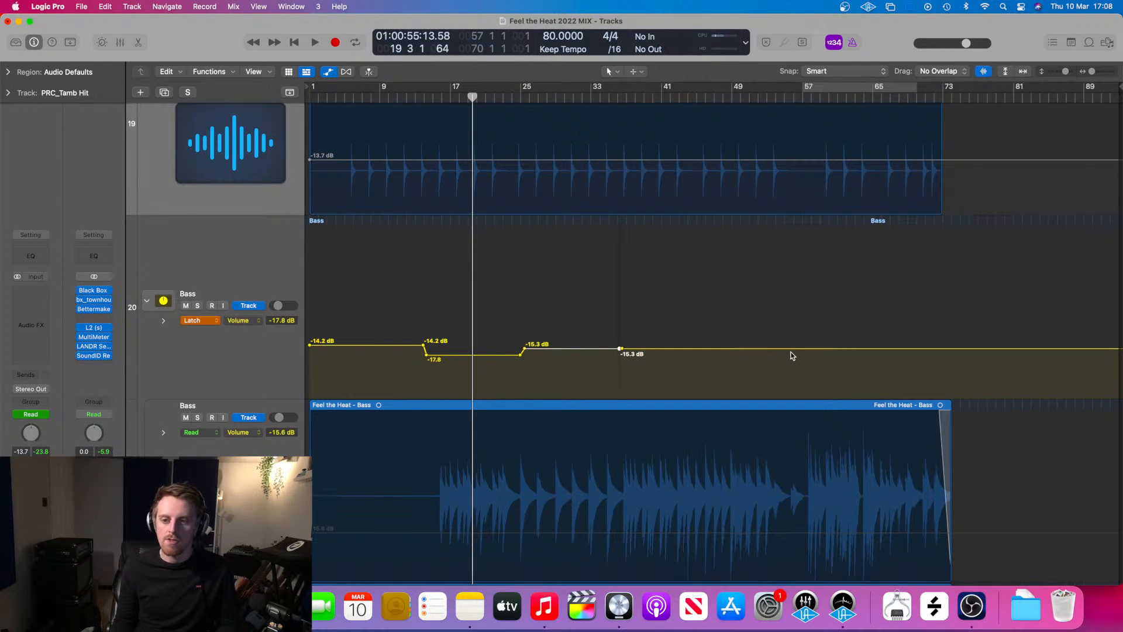
left_click(521, 99)
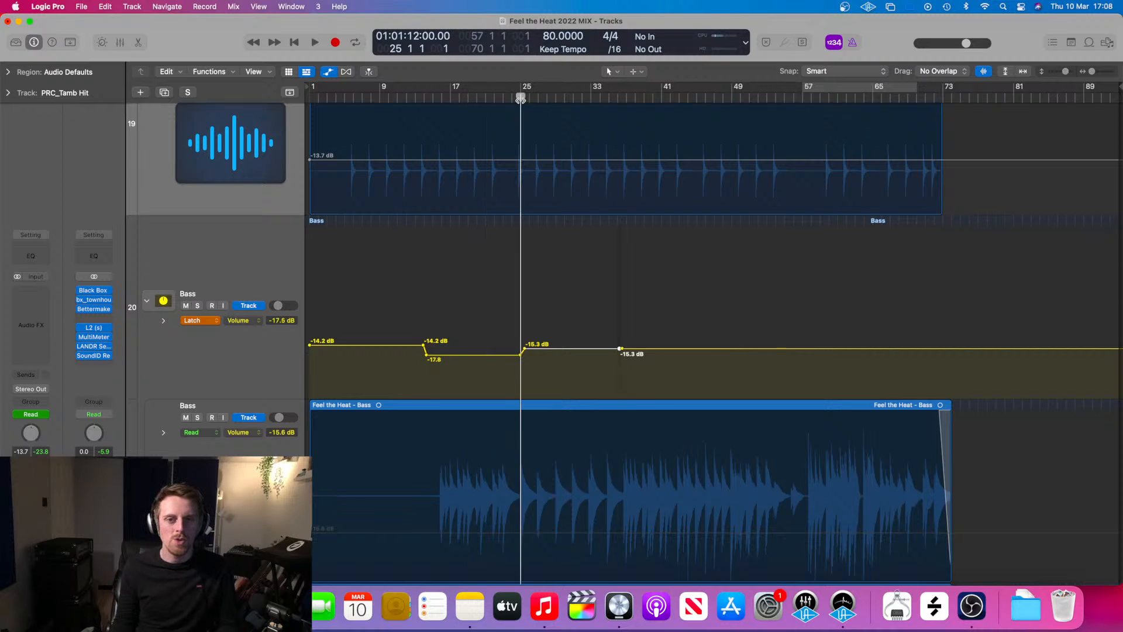
left_click_drag(519, 100, 513, 100)
key("space")
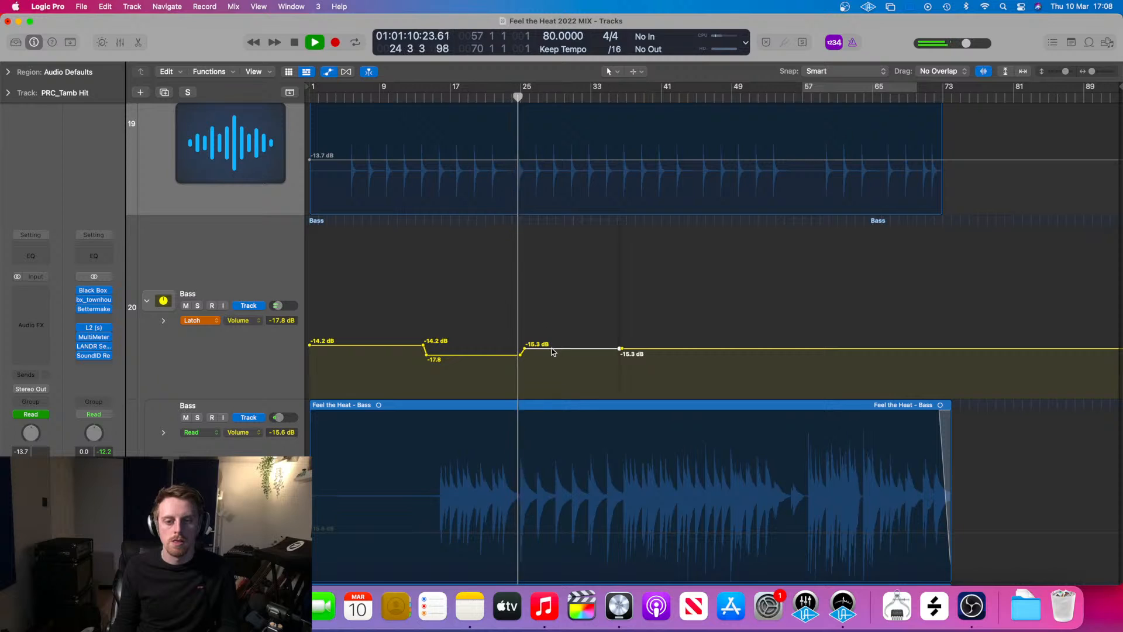
left_click_drag(555, 354, 555, 354)
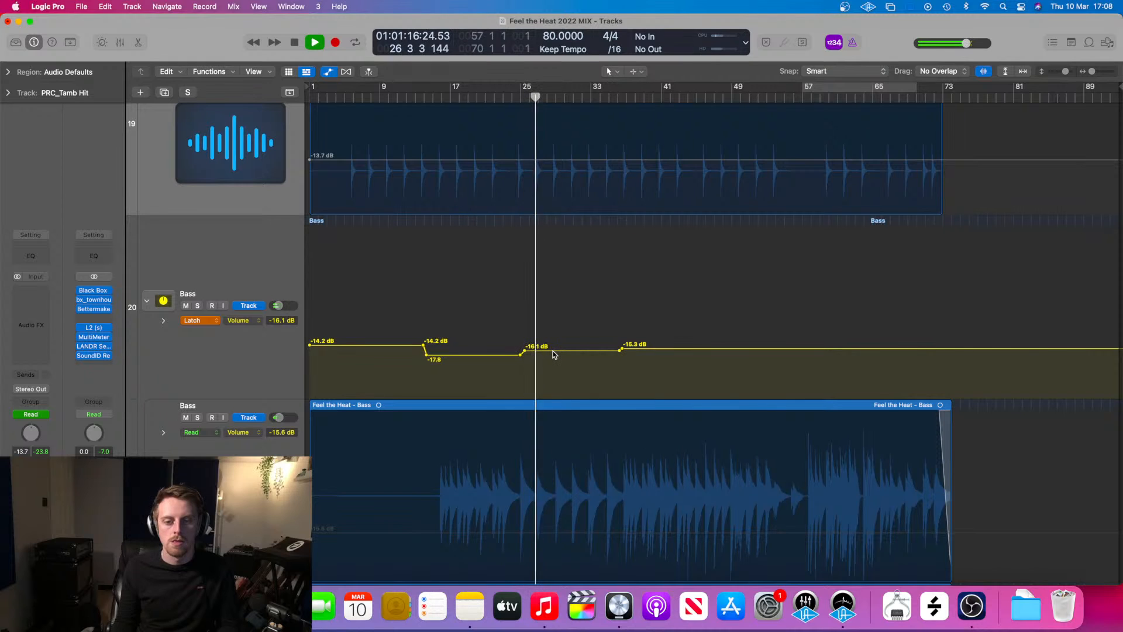
left_click(555, 355)
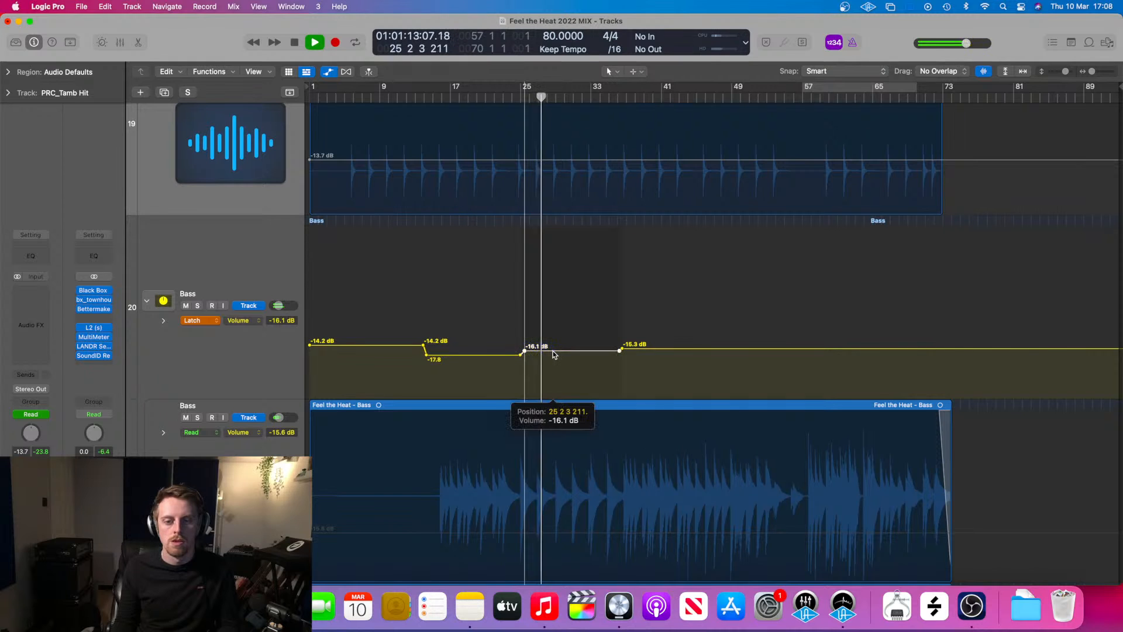
left_click_drag(555, 355, 554, 353)
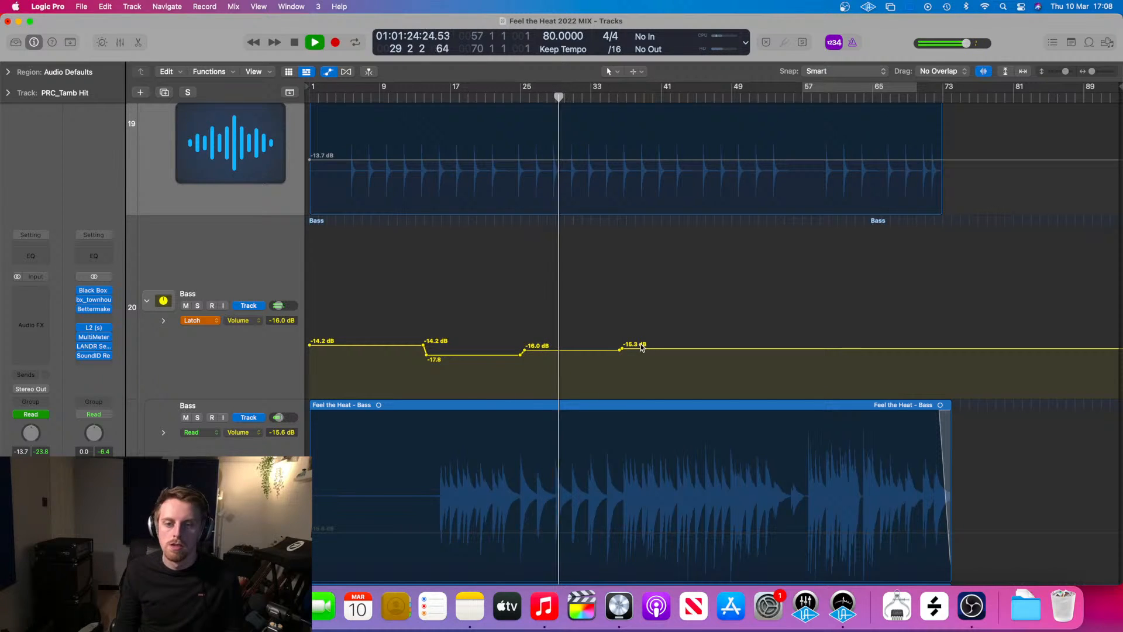
- Play from around bar 36, split the Bass volume automation near bar 56, and set the section between them to -15.7 dB
left_click_drag(638, 346, 638, 348)
left_click(616, 99)
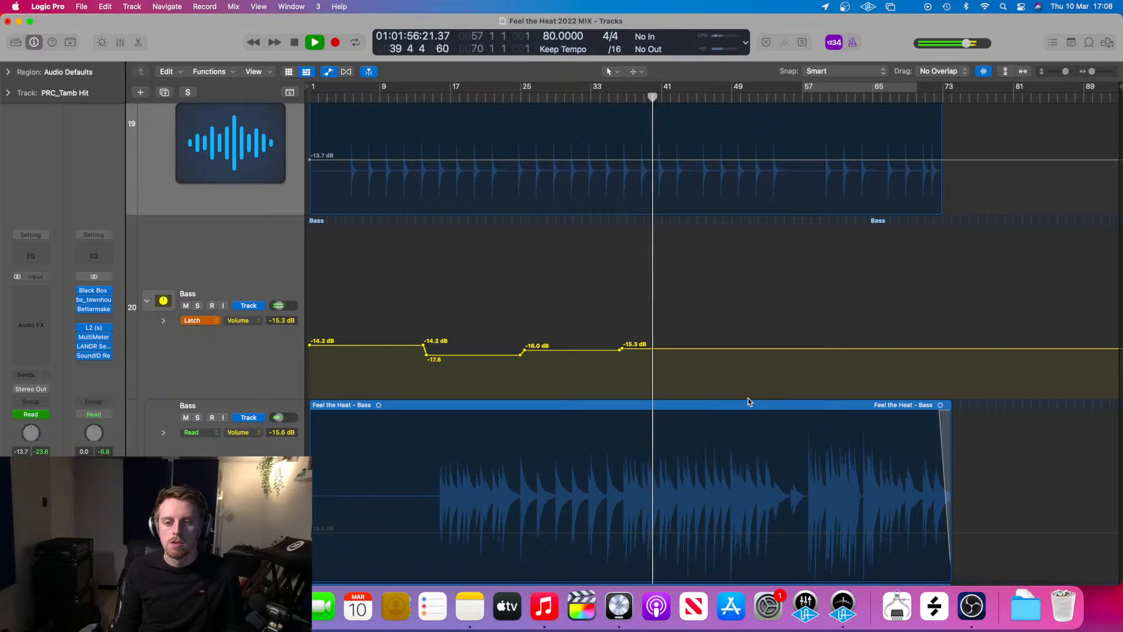
left_click(796, 349)
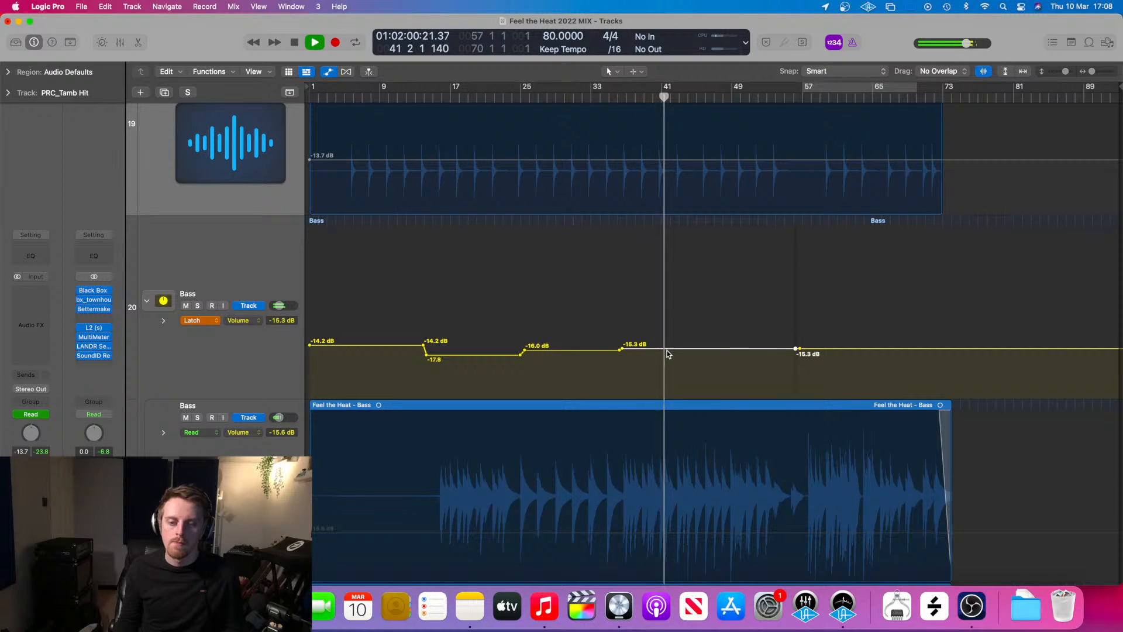
key("super+Right")
key("super+Right")
key("super+Right")
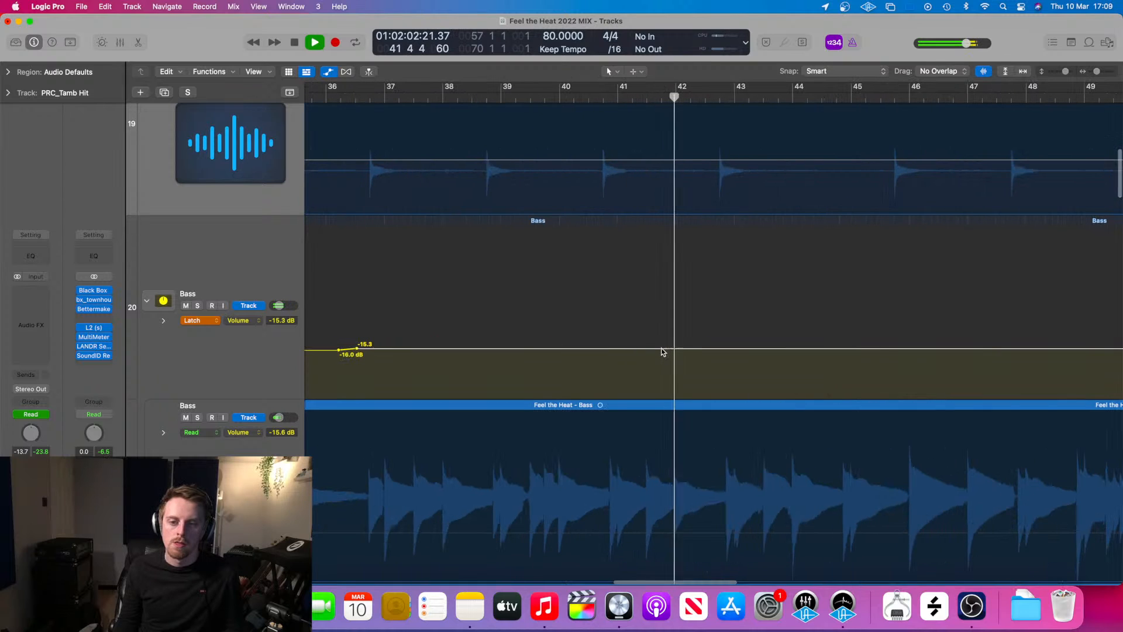
left_click_drag(596, 348, 596, 349)
- Replay the bass from around bar 44 and add a pair of volume automation points just before bar 46
key("super+Left")
key("super+Left")
key("super+Left")
key("super+Left")
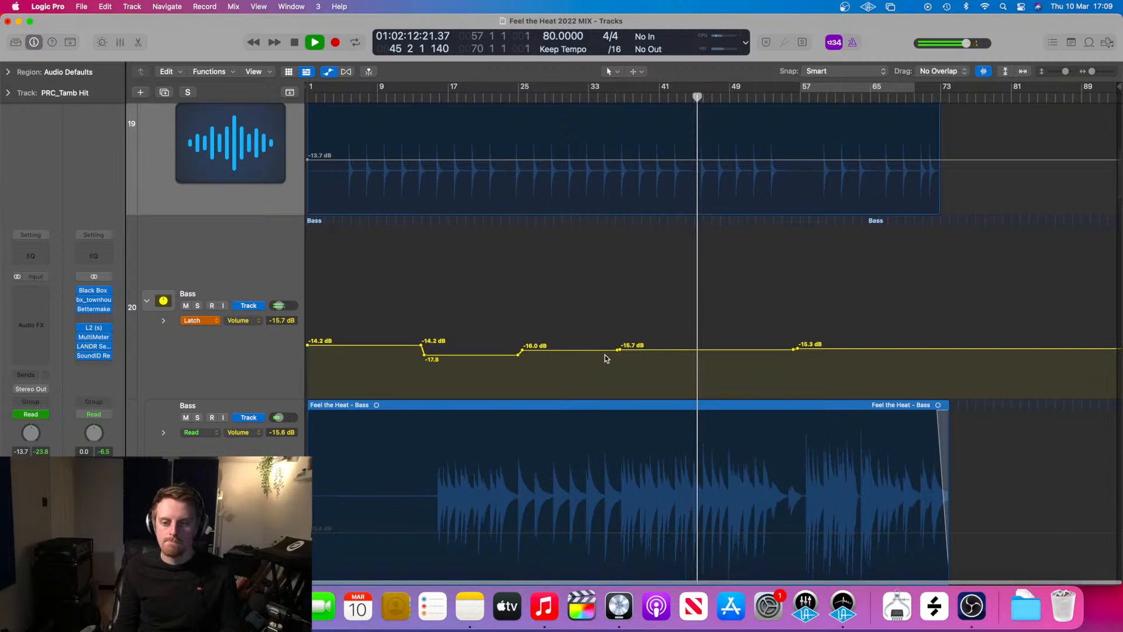
key("super+Right")
key("super+Right")
key("super+Left")
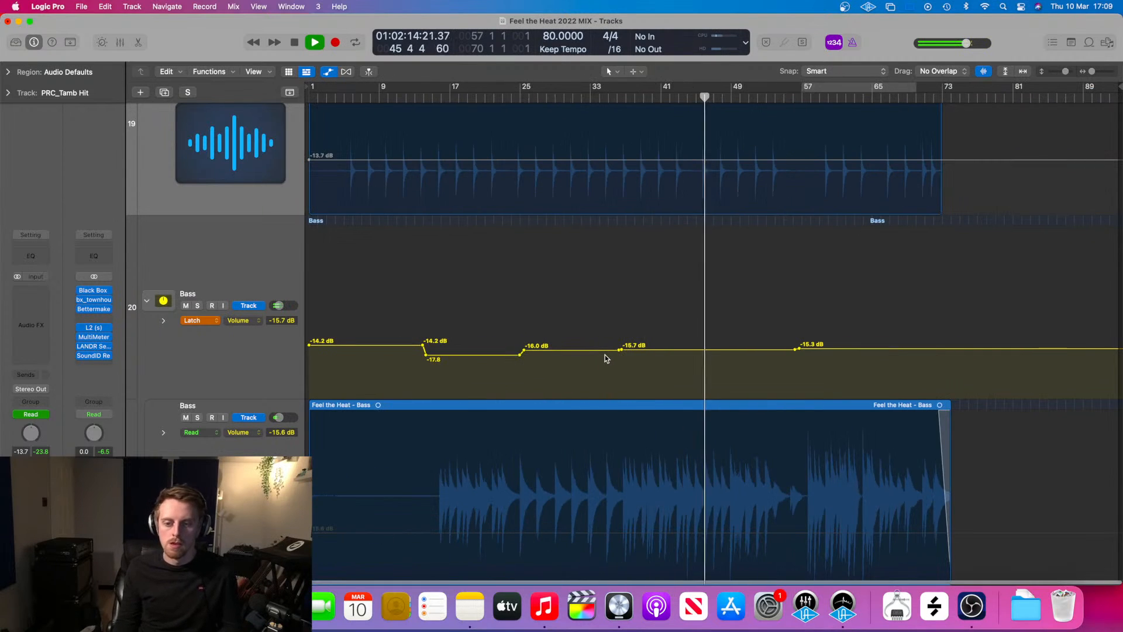
key("super+Right")
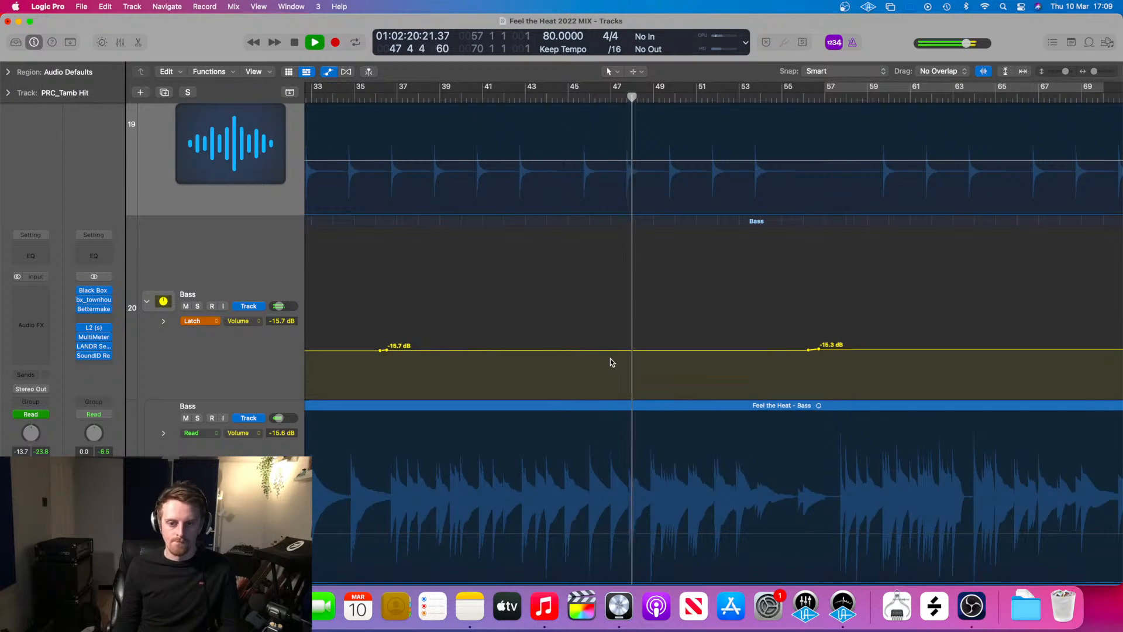
left_click(537, 98)
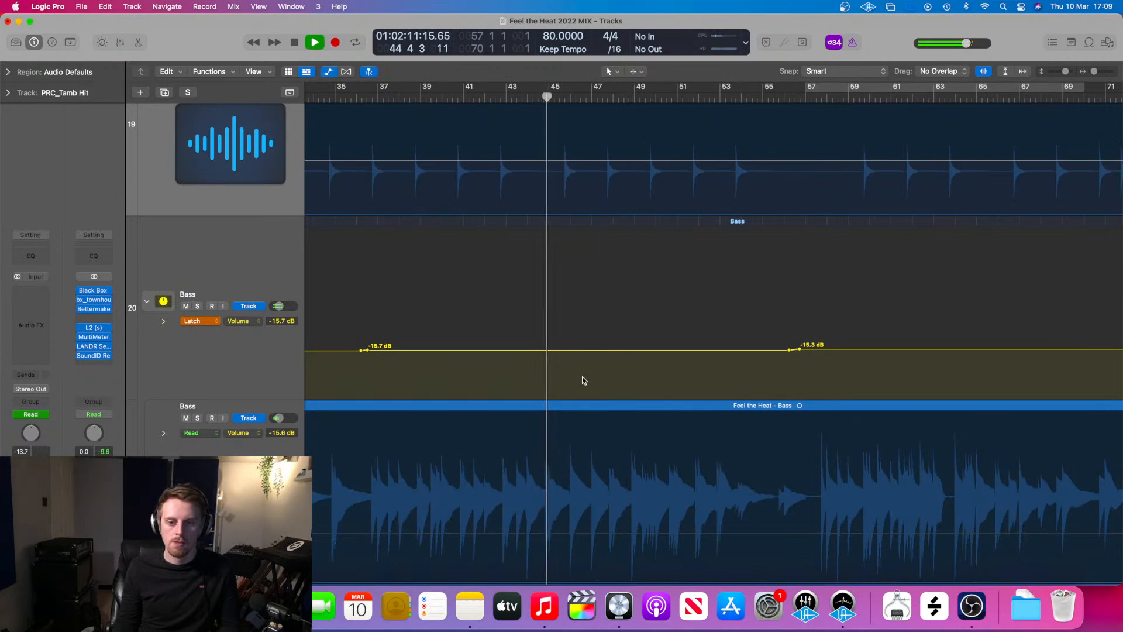
left_click(565, 350)
left_click(563, 351)
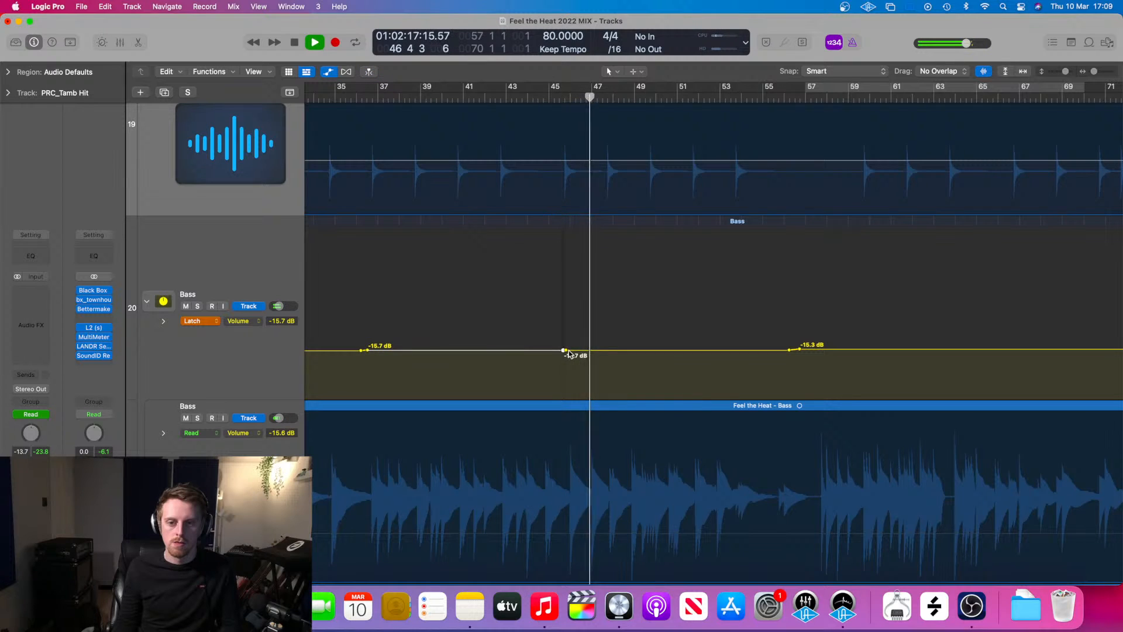
left_click(567, 351)
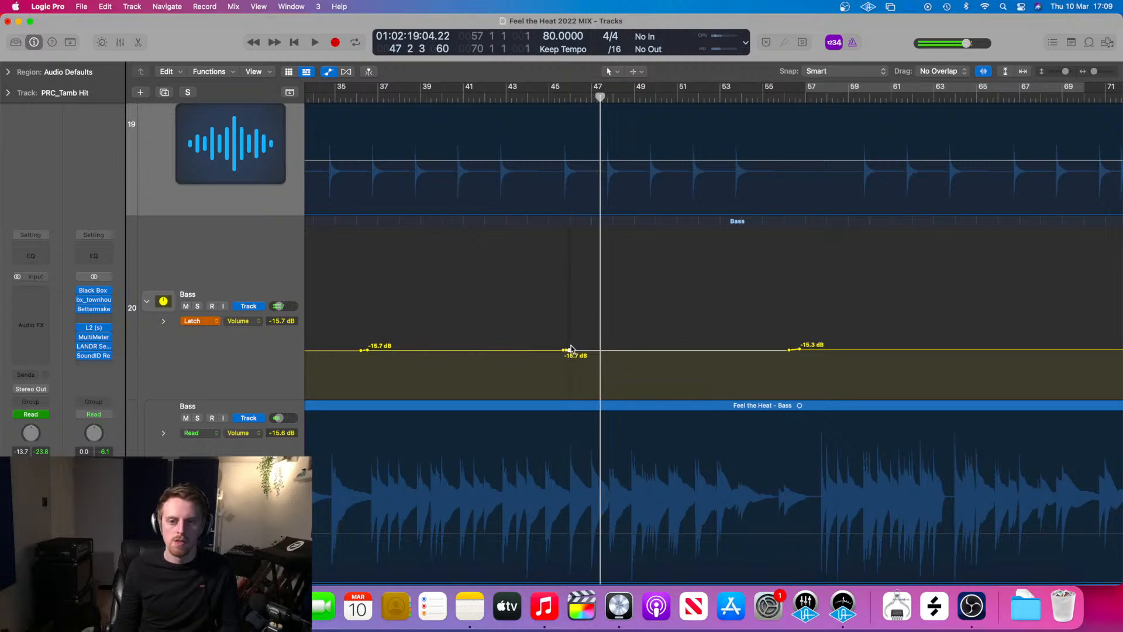
- Enlarge the track height and set the Bass volume automation between about bars 46 and 56 to -15.6 dB
scroll(565, 269, "up", 3)
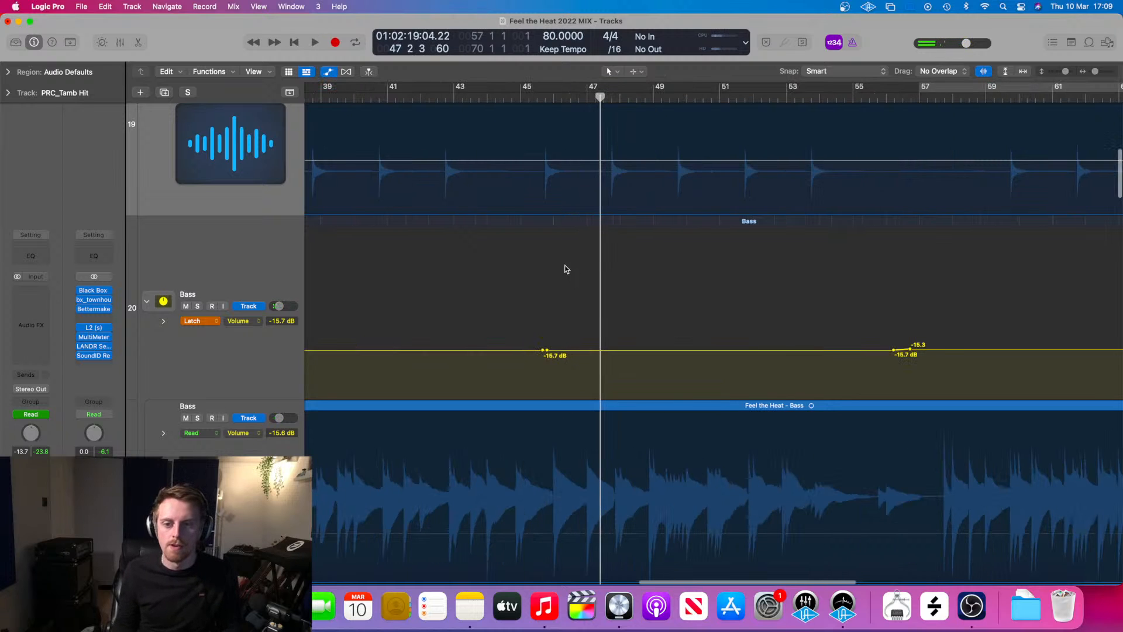
left_click_drag(1065, 72, 1068, 72)
scroll(770, 344, "down", 10)
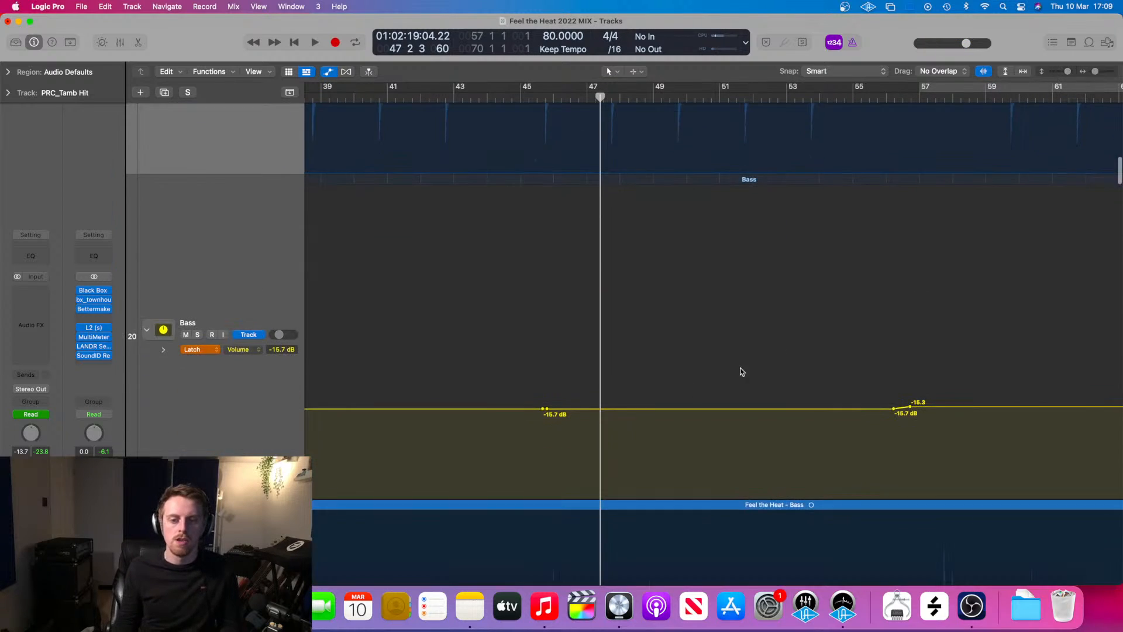
scroll(637, 316, "down", 3)
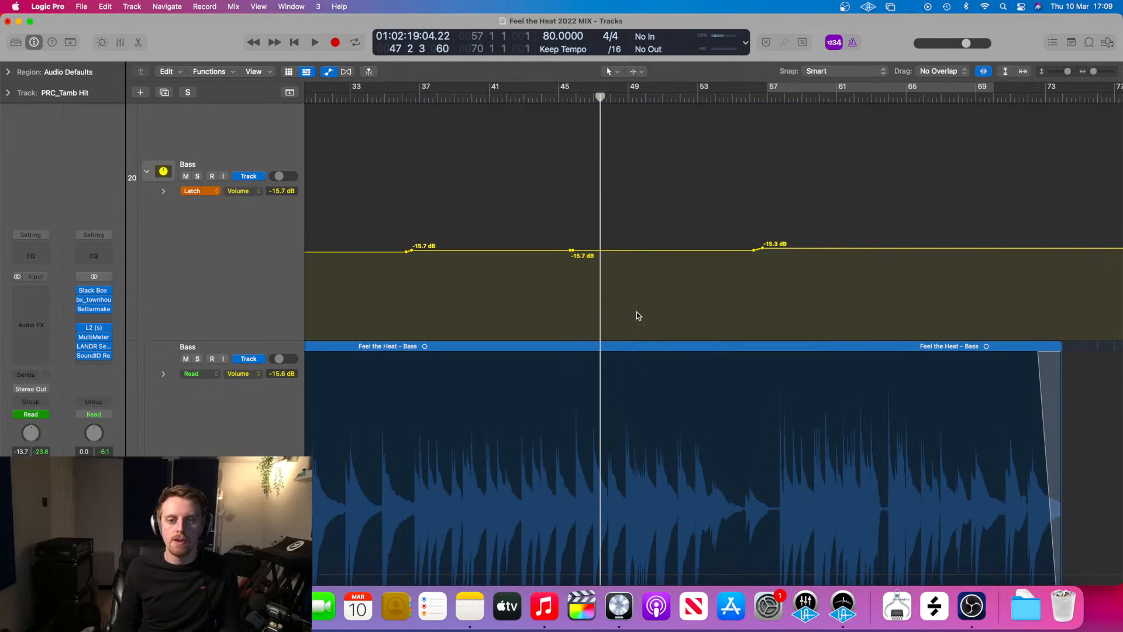
left_click(608, 251)
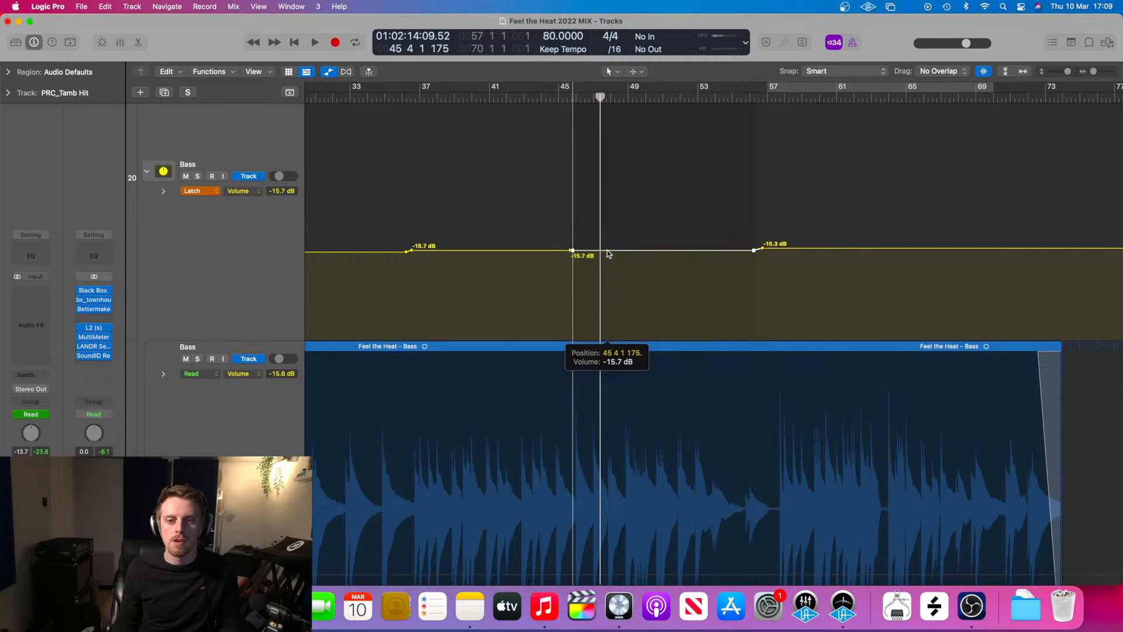
- Listen to the adjusted bass from bar 45 and again from around bar 51
left_click(557, 96)
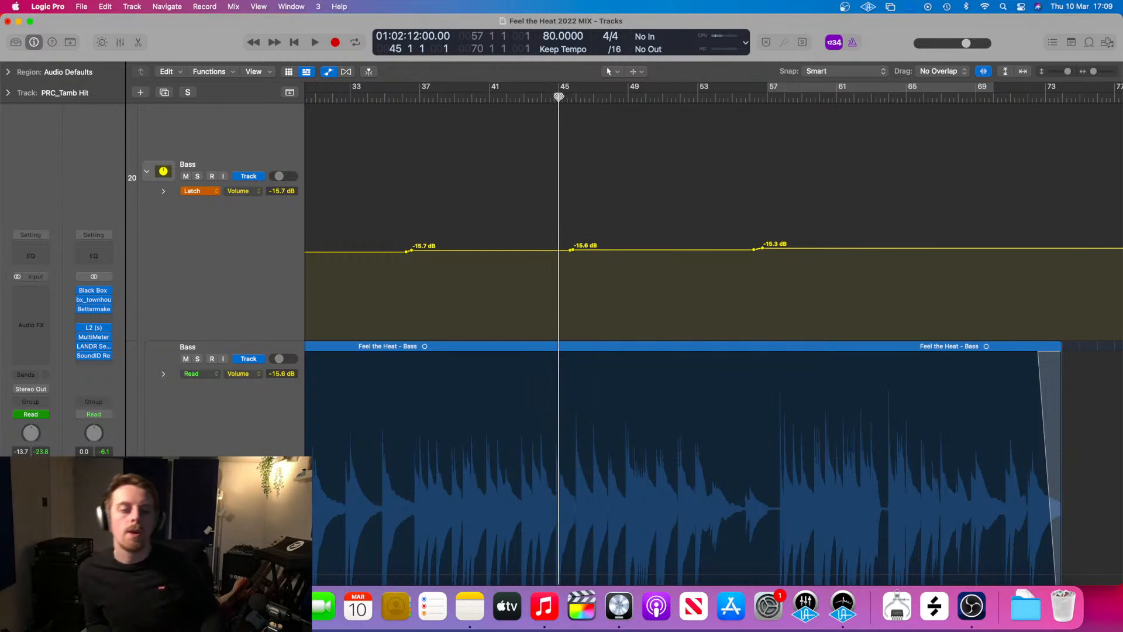
key("space")
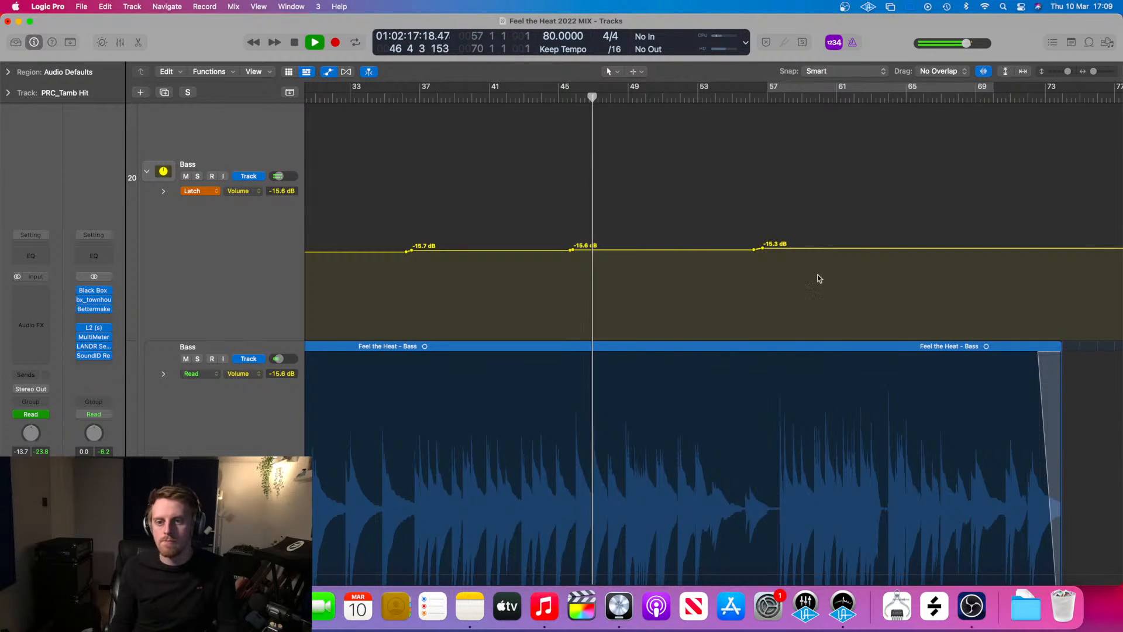
left_click(678, 93)
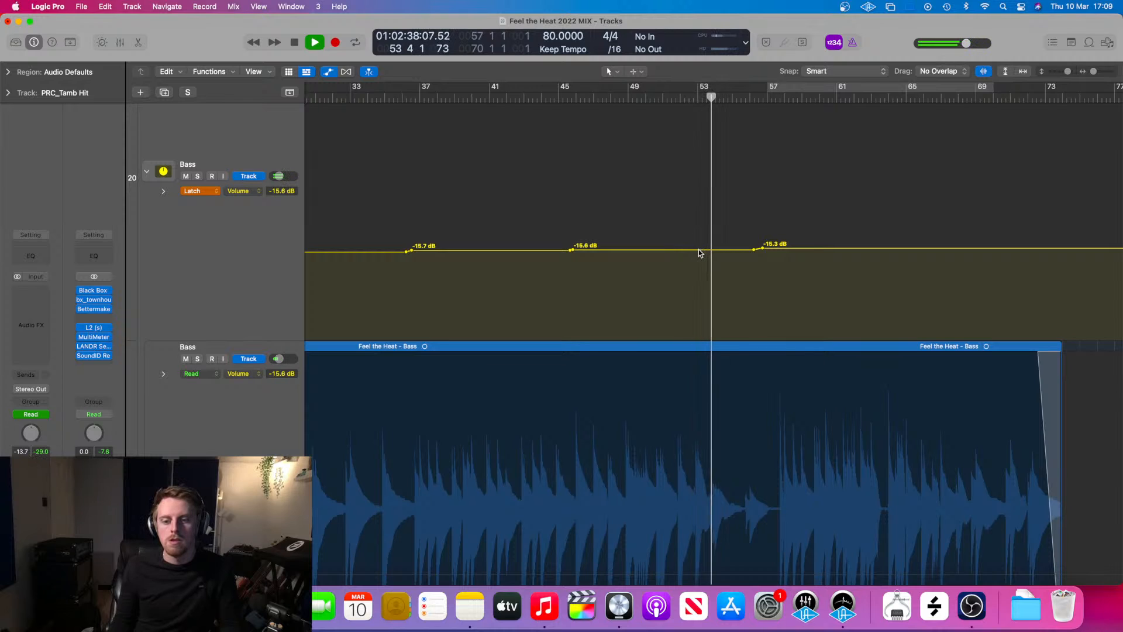
- Dip the Bass volume automation to -17.2 dB at about bar 55, starting the slope just before bar 53
key("space")
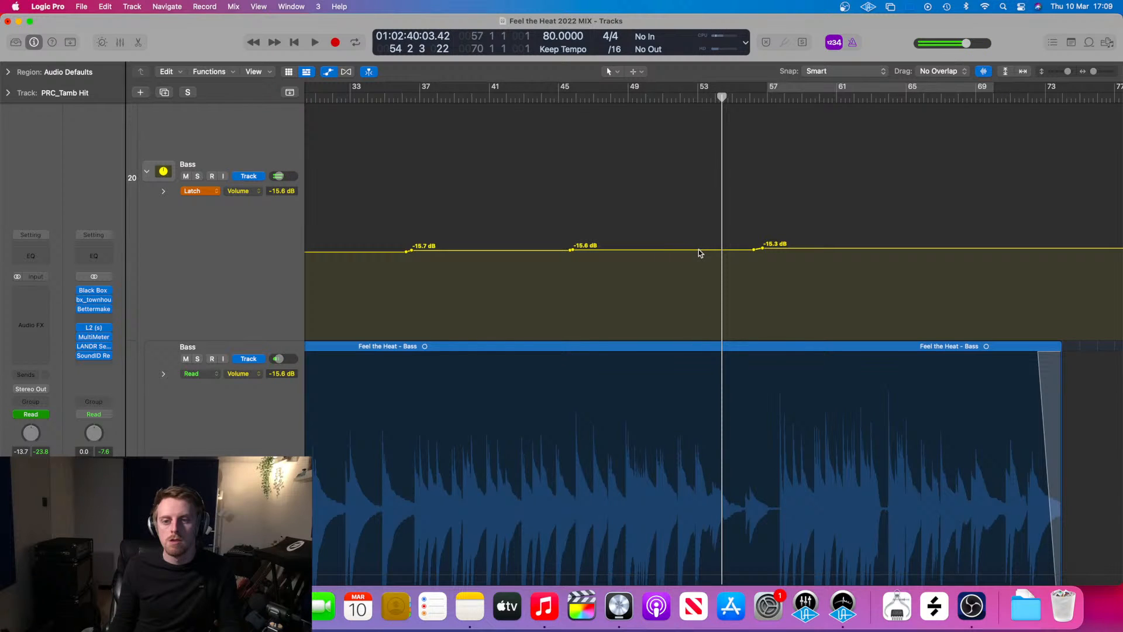
left_click(754, 250)
left_click_drag(754, 255, 753, 257)
left_click(680, 98)
key("space")
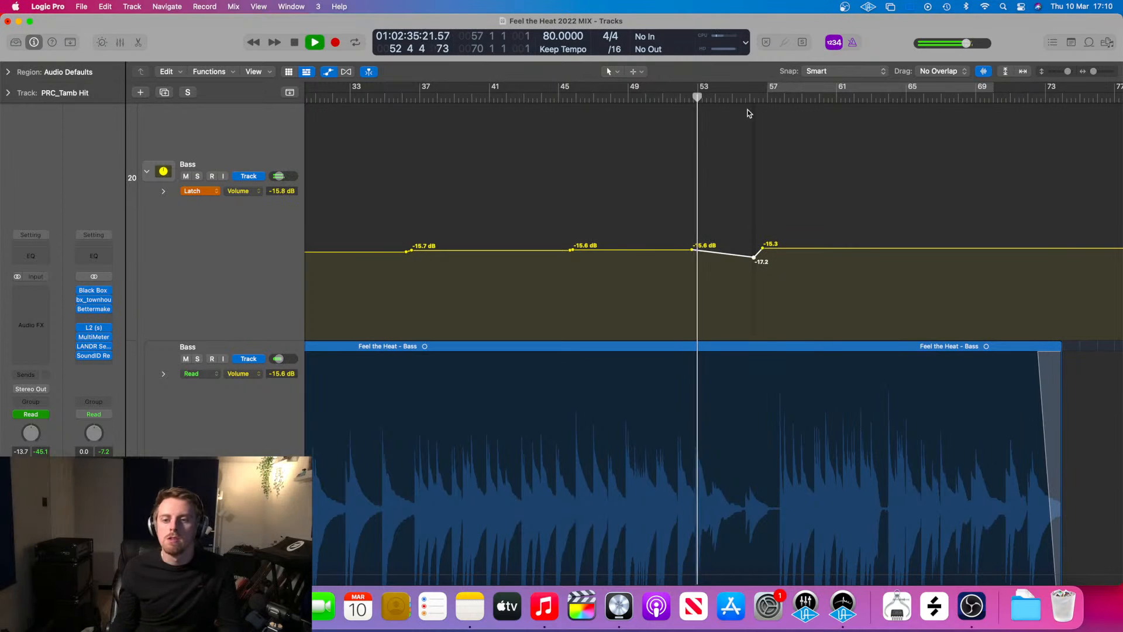
left_click_drag(753, 258, 734, 258)
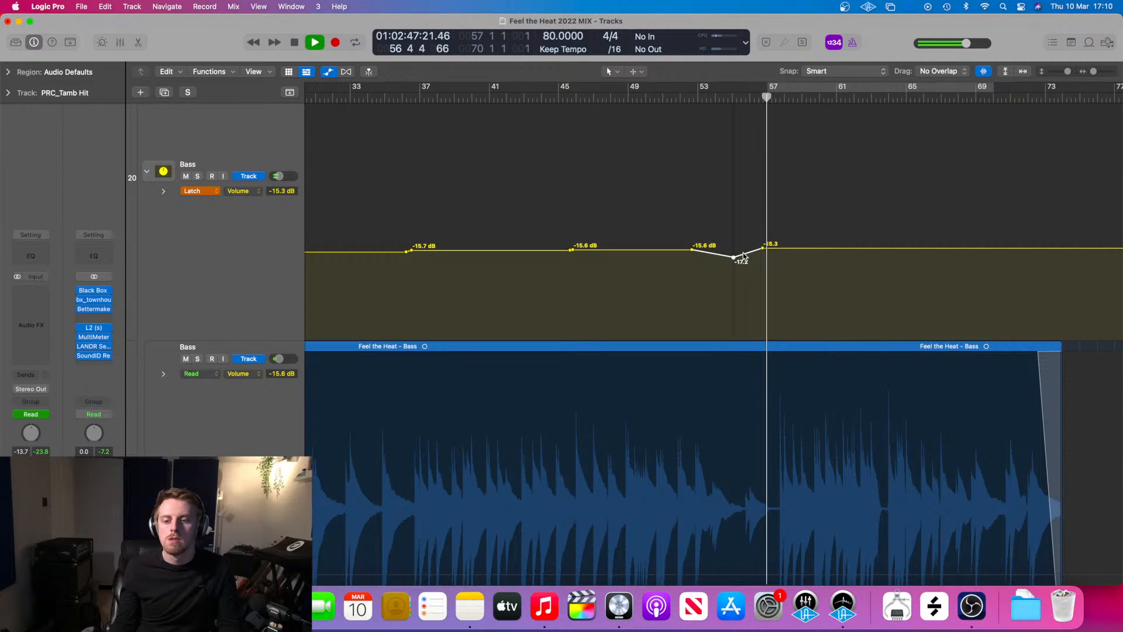
- Raise the Bass volume automation from about bar 57 onward to -14.2 dB
scroll(784, 258, "up", 2)
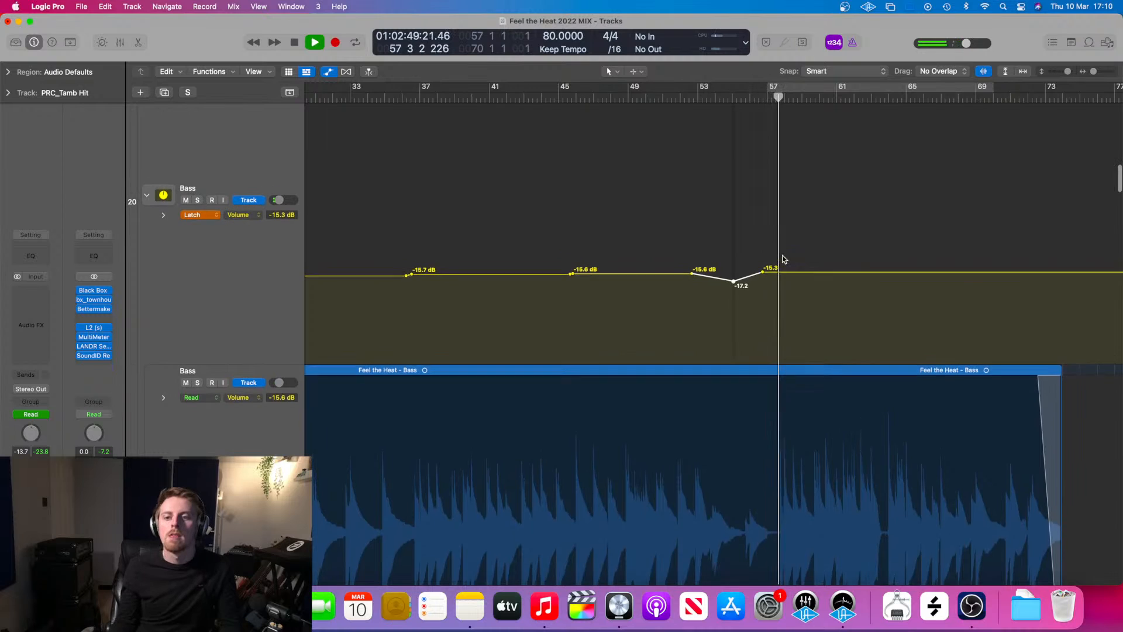
scroll(783, 257, "down", 3)
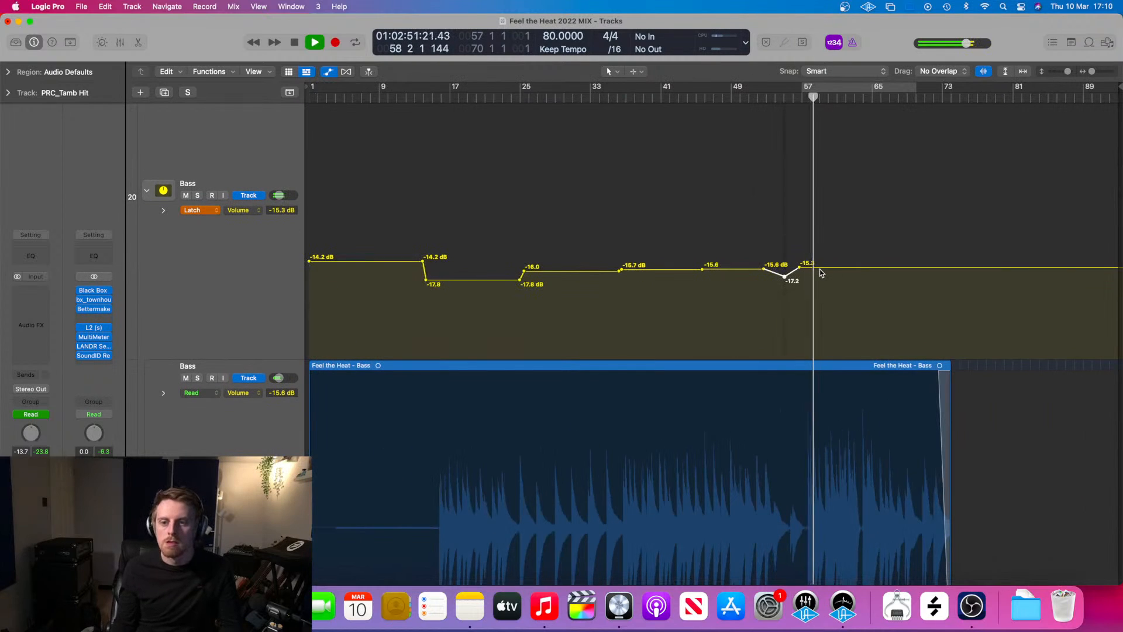
left_click_drag(820, 270, 819, 264)
key("a")
key("a")
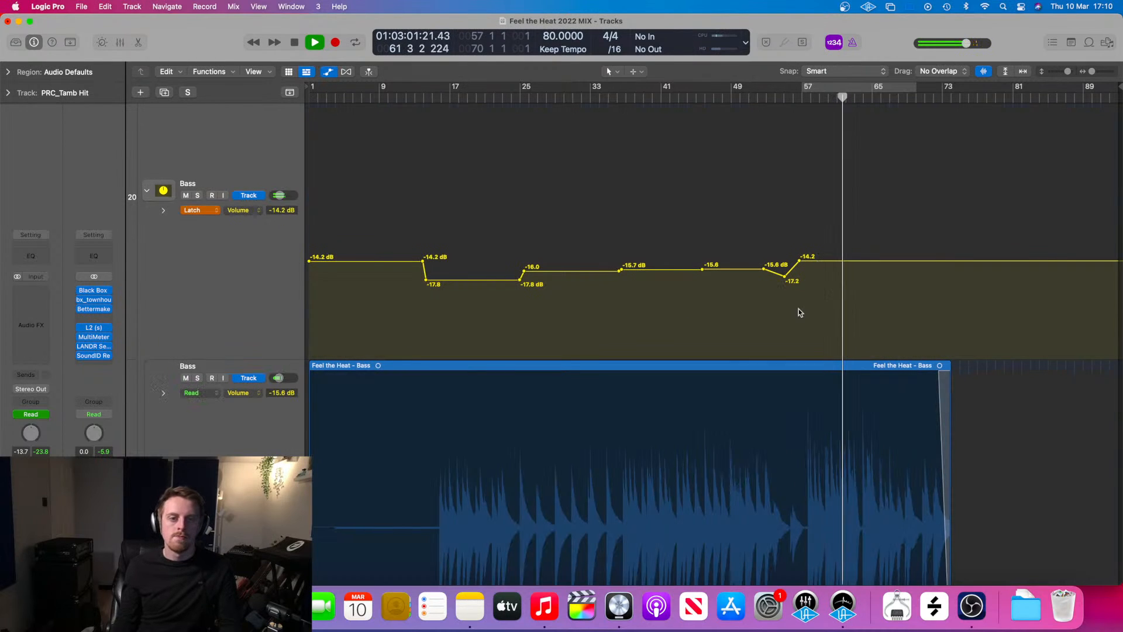
- Switch the Bass automation mode to Read and trim the whole volume curve down by 0.7 dB
left_click(199, 210)
left_click(196, 187)
scroll(845, 312, "down", 2)
scroll(948, 250, "up", 3)
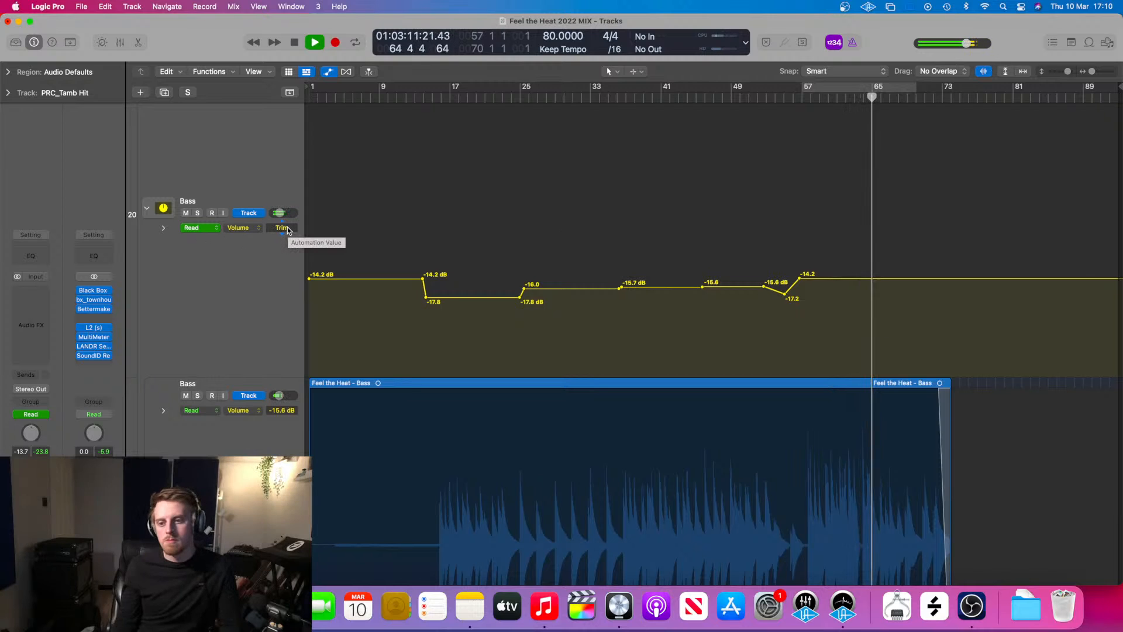
key("space")
left_click_drag(288, 231, 287, 232)
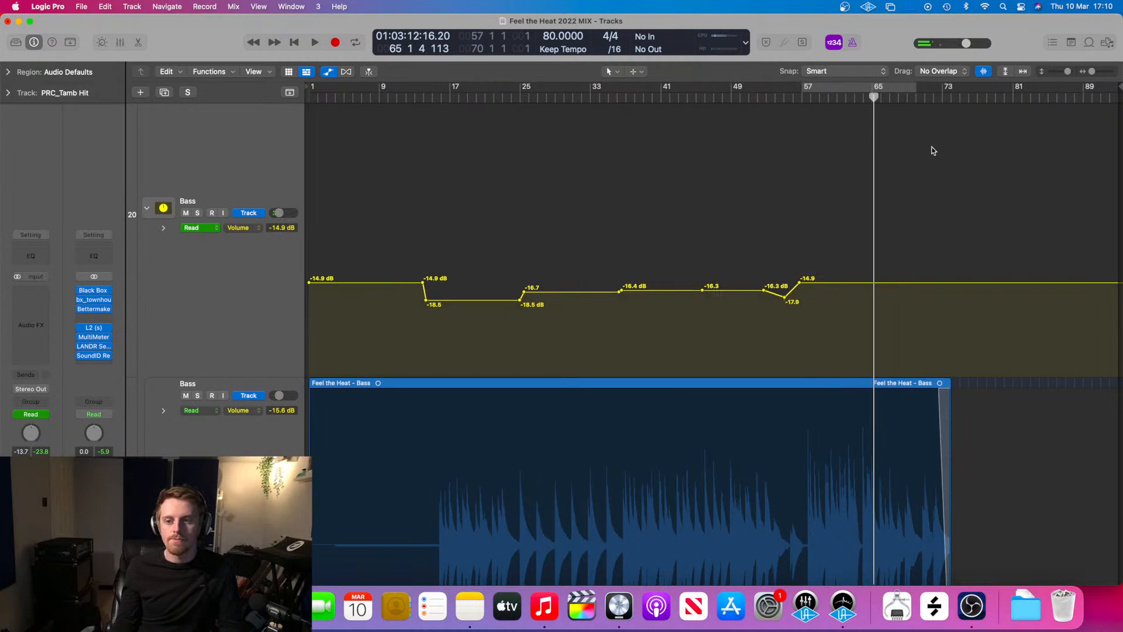
- Play the section from about bar 57 and examine its spectrum and loudness in the Stereo Out MultiMeter
left_click(802, 101)
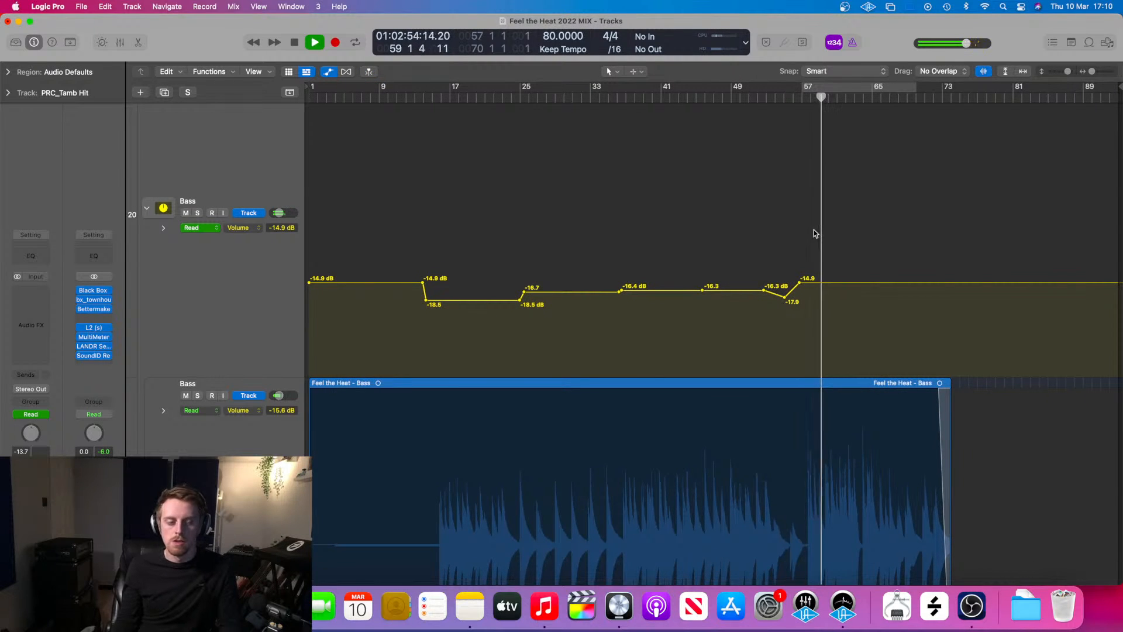
left_click(93, 335)
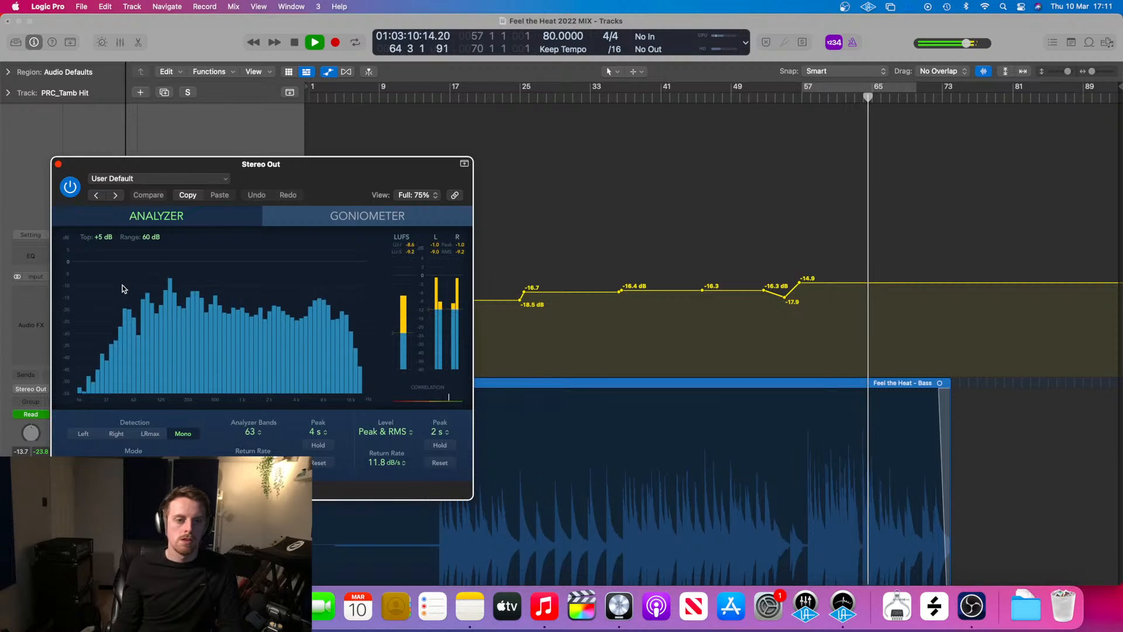
key("space")
left_click_drag(244, 166, 460, 159)
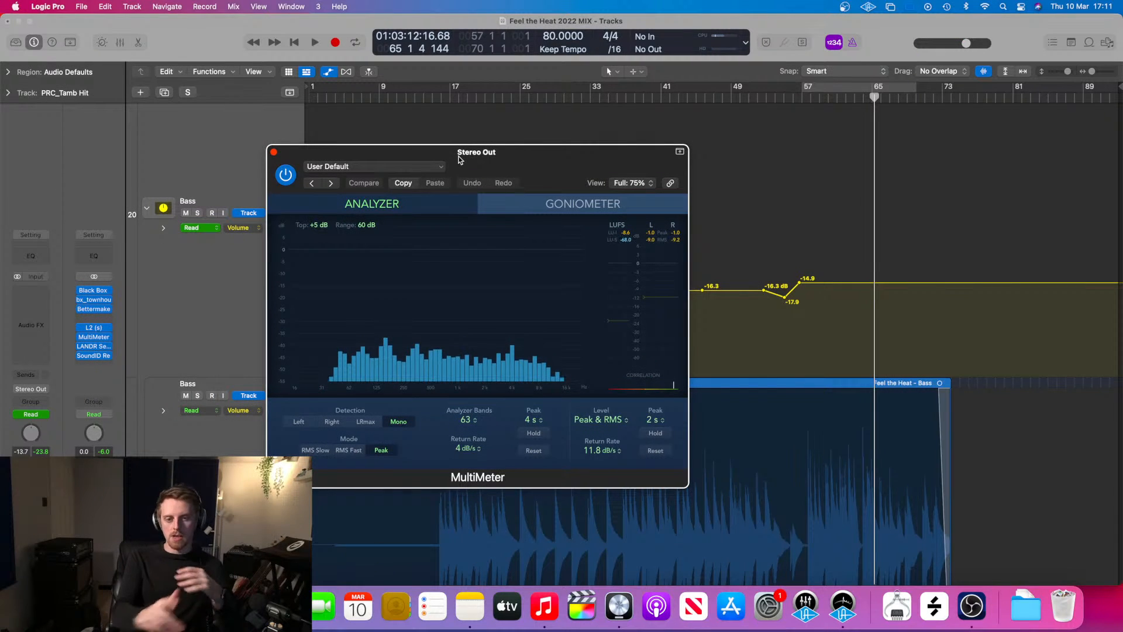
left_click_drag(717, 105, 666, 94)
key("space")
left_click(813, 86)
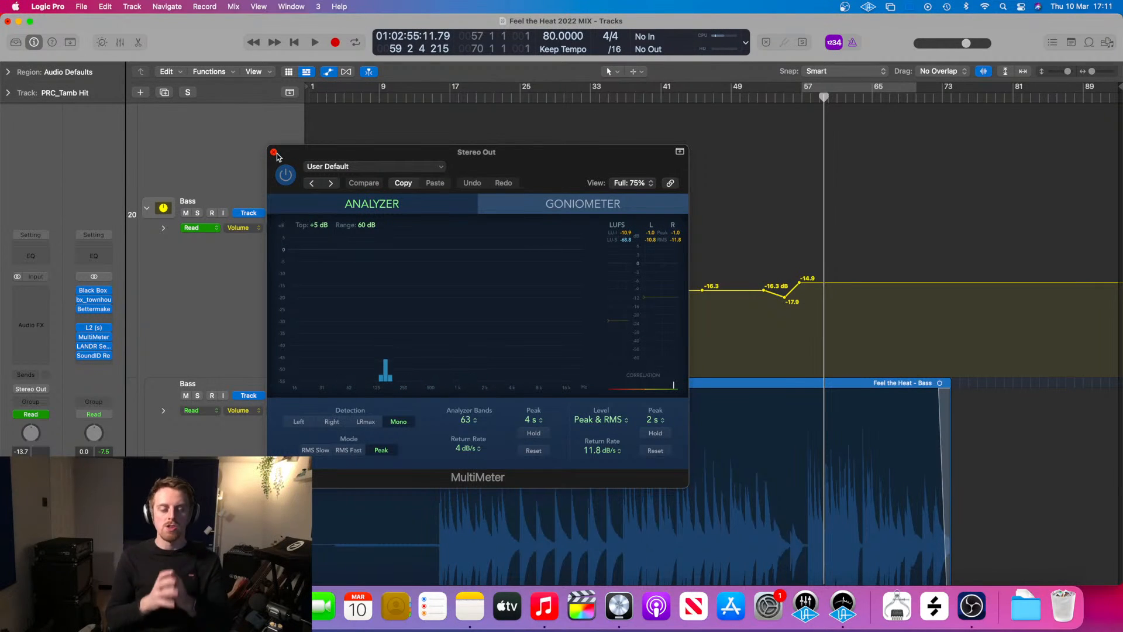
left_click(274, 152)
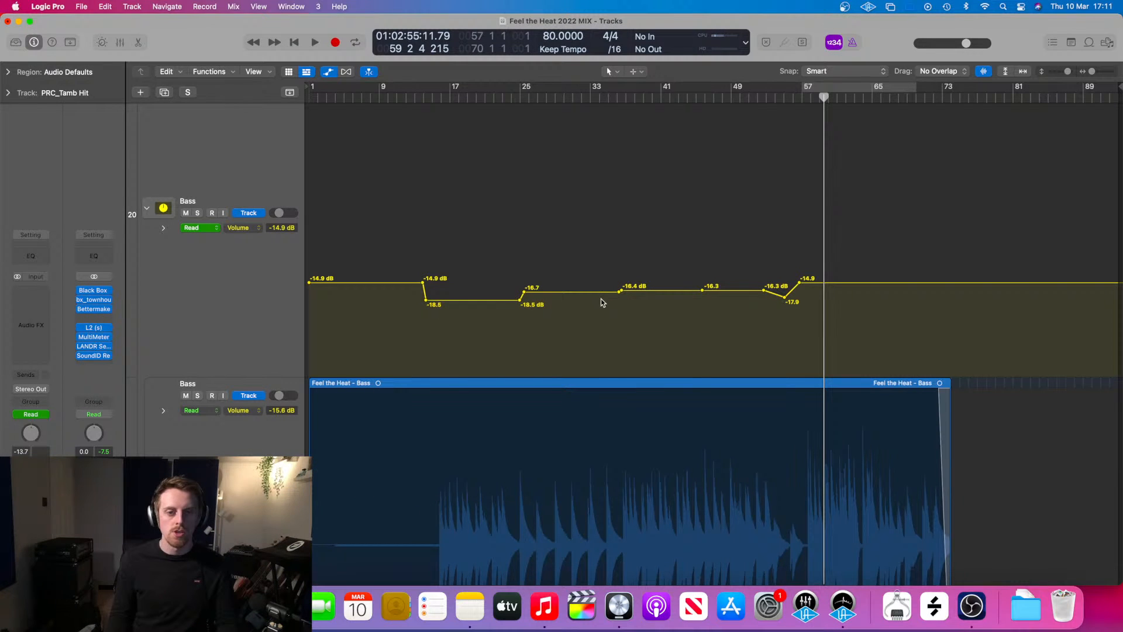
- Check the Stereo Out MultiMeter again, place the playhead at bar 58, and close the meter
left_click(96, 337)
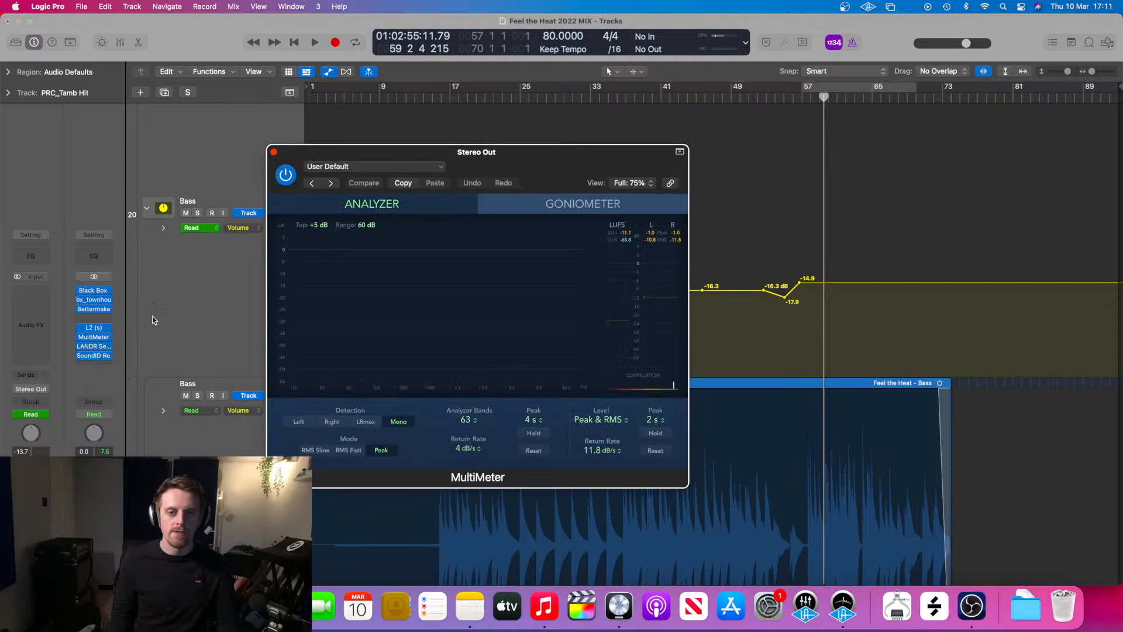
left_click_drag(830, 96, 802, 111)
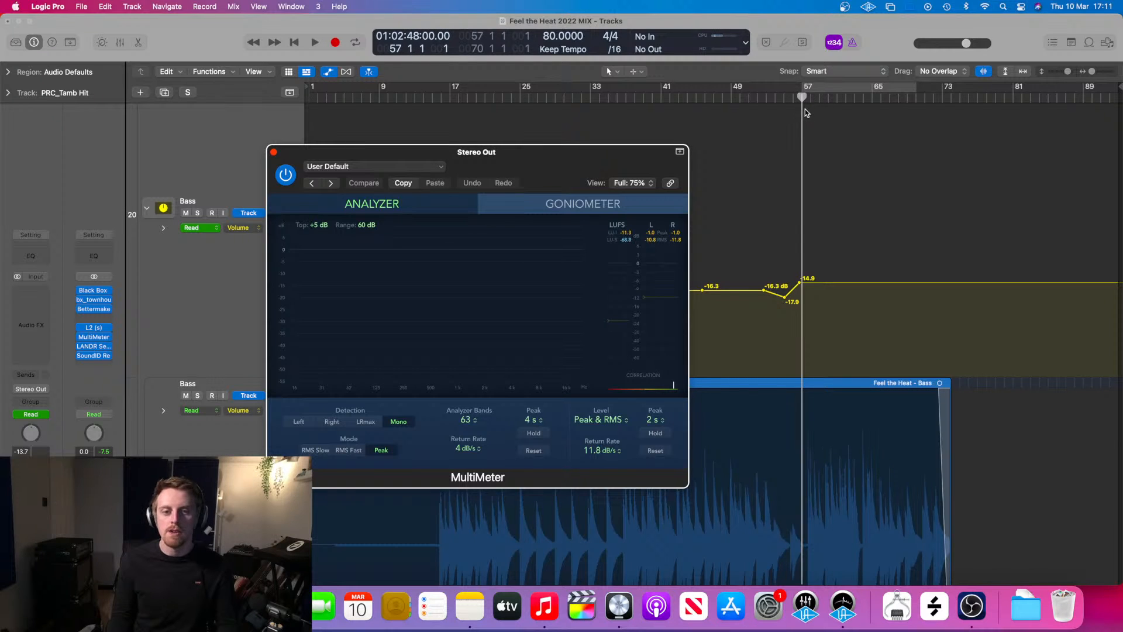
left_click(805, 109)
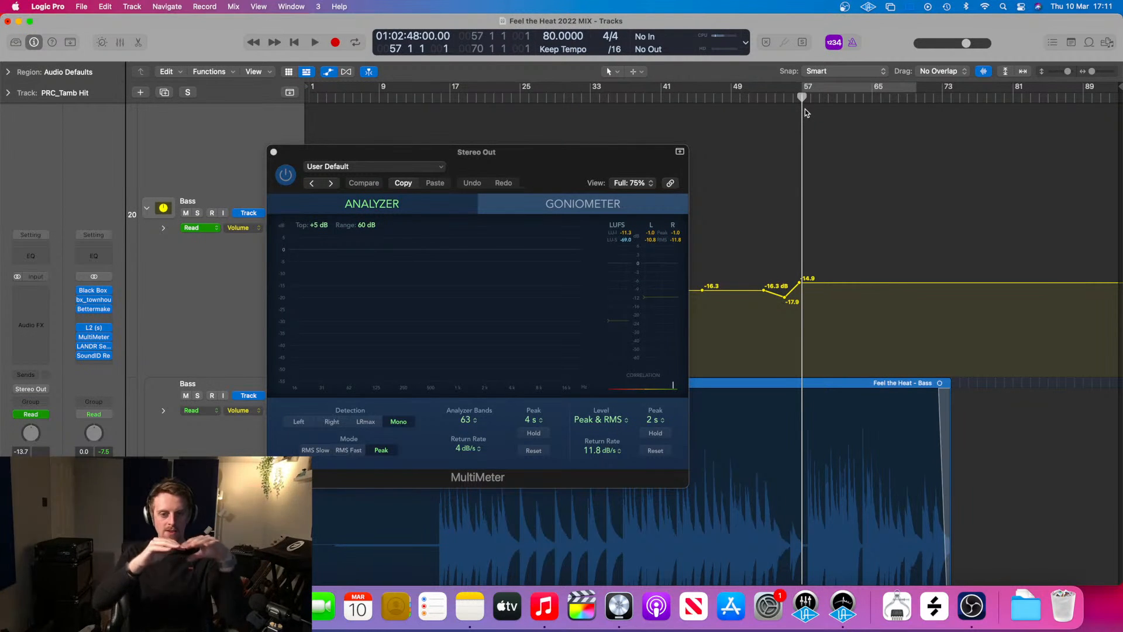
left_click_drag(802, 98, 809, 98)
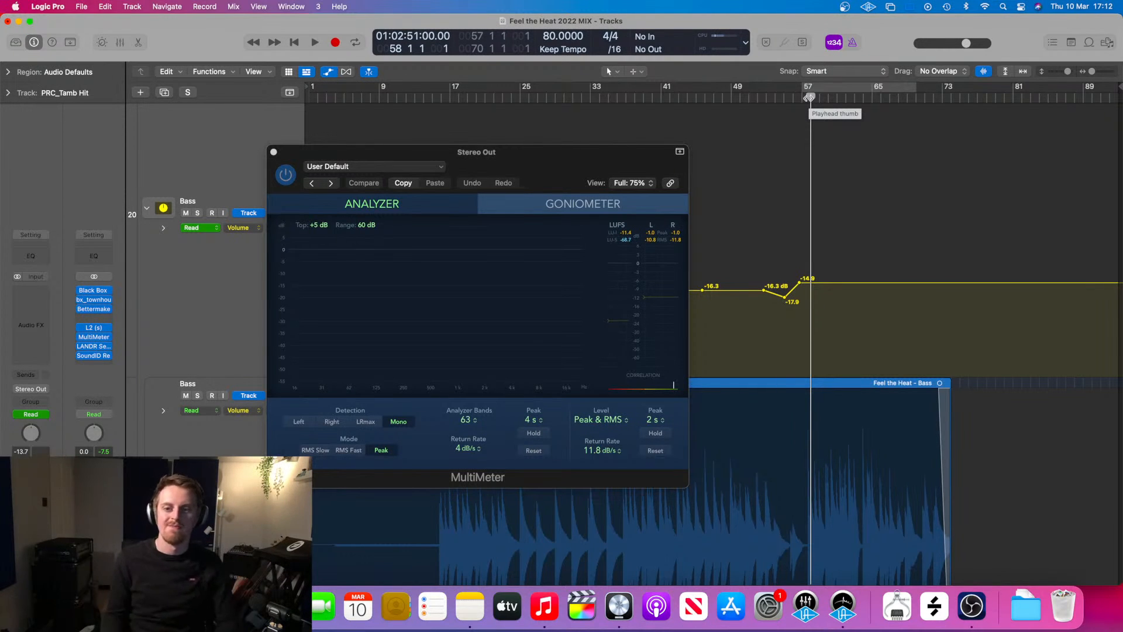
left_click_drag(811, 97, 810, 120)
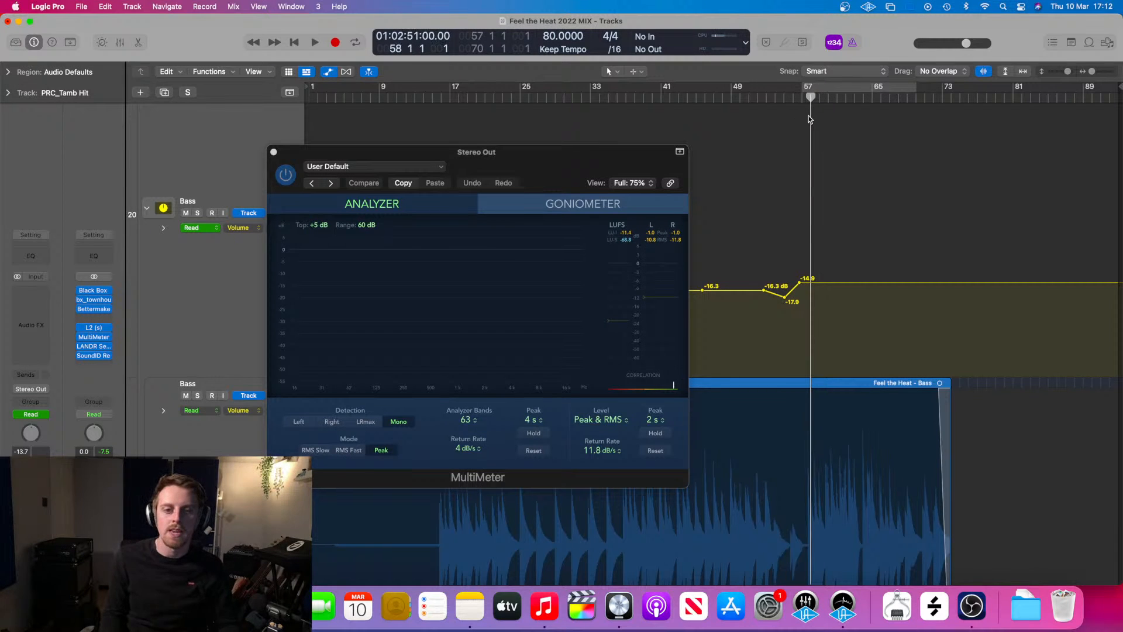
left_click(274, 153)
- Listen to the trimmed bass from bar 58 and again from around bar 63
key("space")
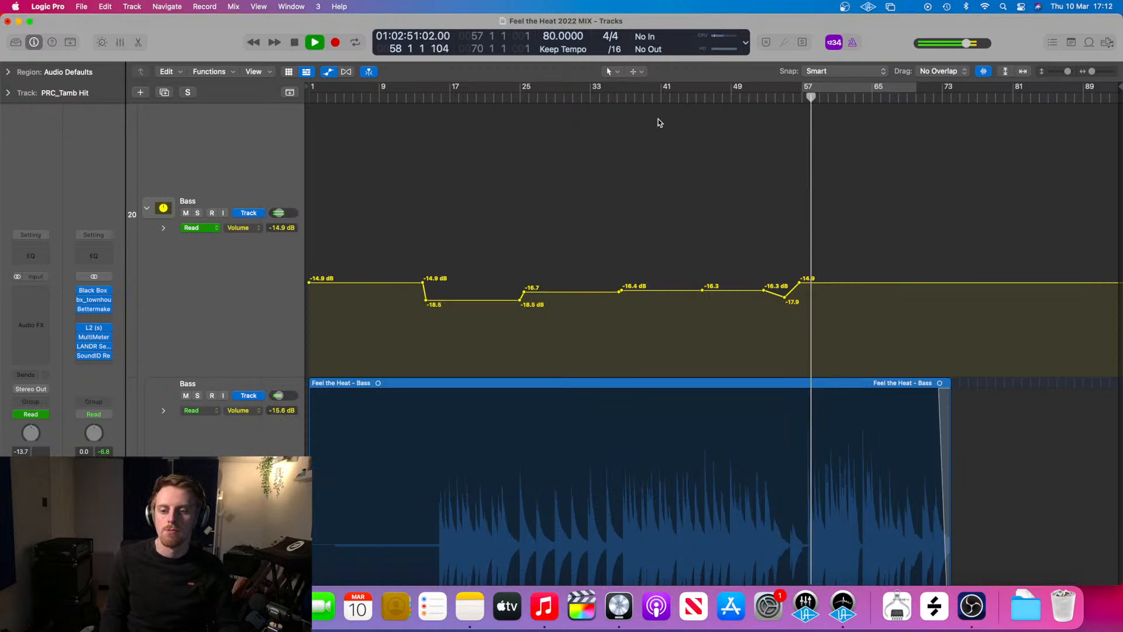
key("super+Right")
key("super+Right")
key("super+Right")
key("super+Left")
key("super+Left")
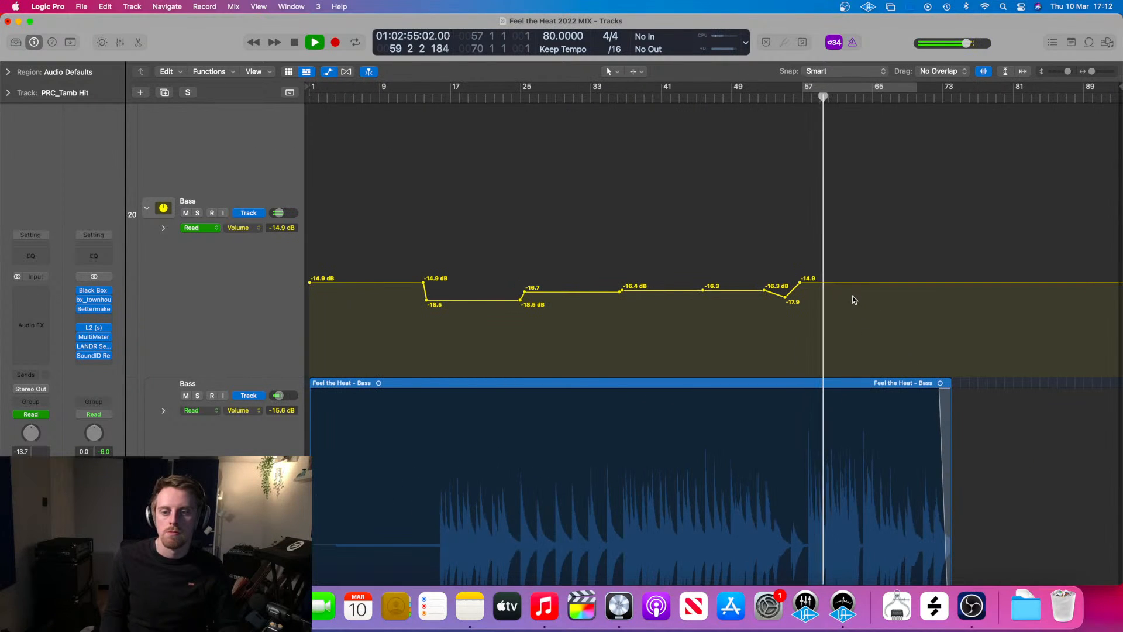
key("space")
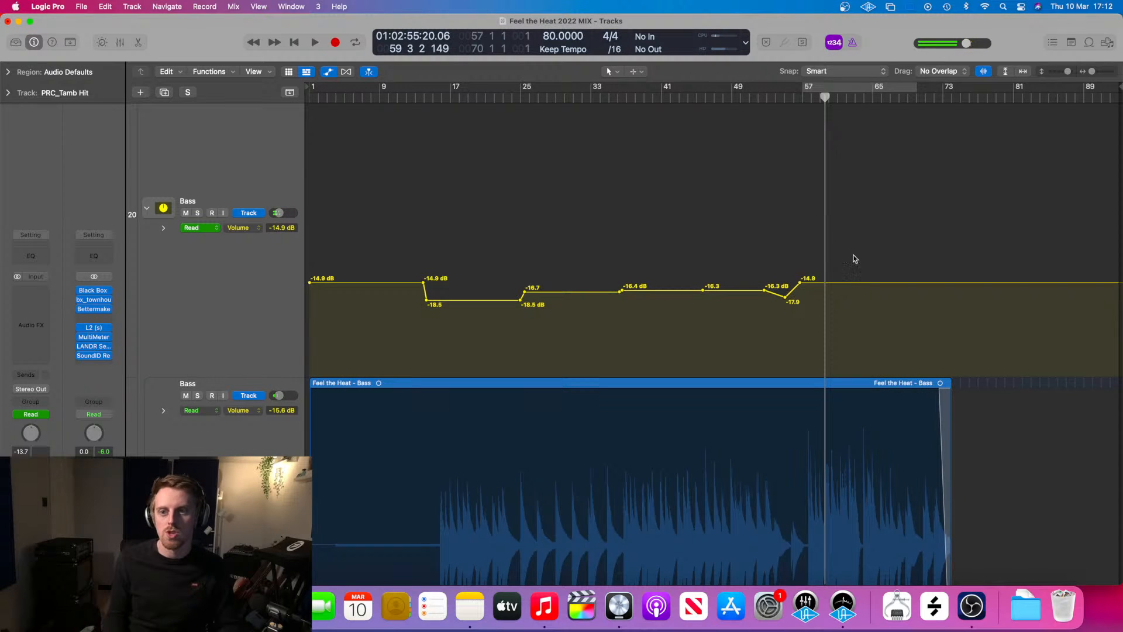
key("space")
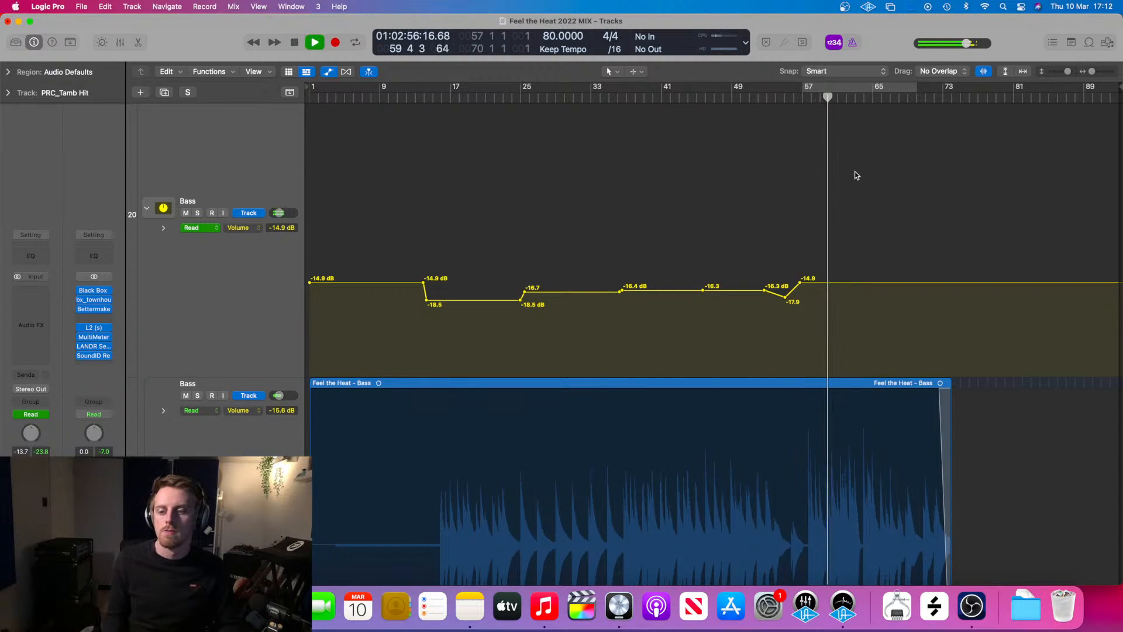
left_click(853, 98)
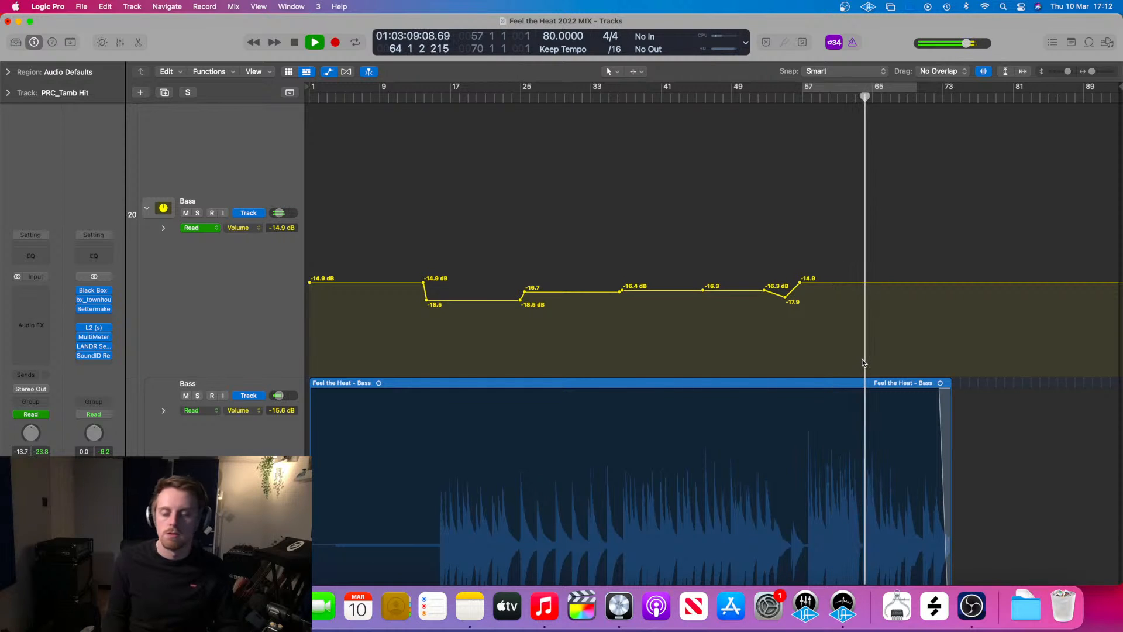
- Split the Bass volume automation near bar 65 and lower the section after it to -16.1 dB, listening through to the end
scroll(864, 363, "up", 5)
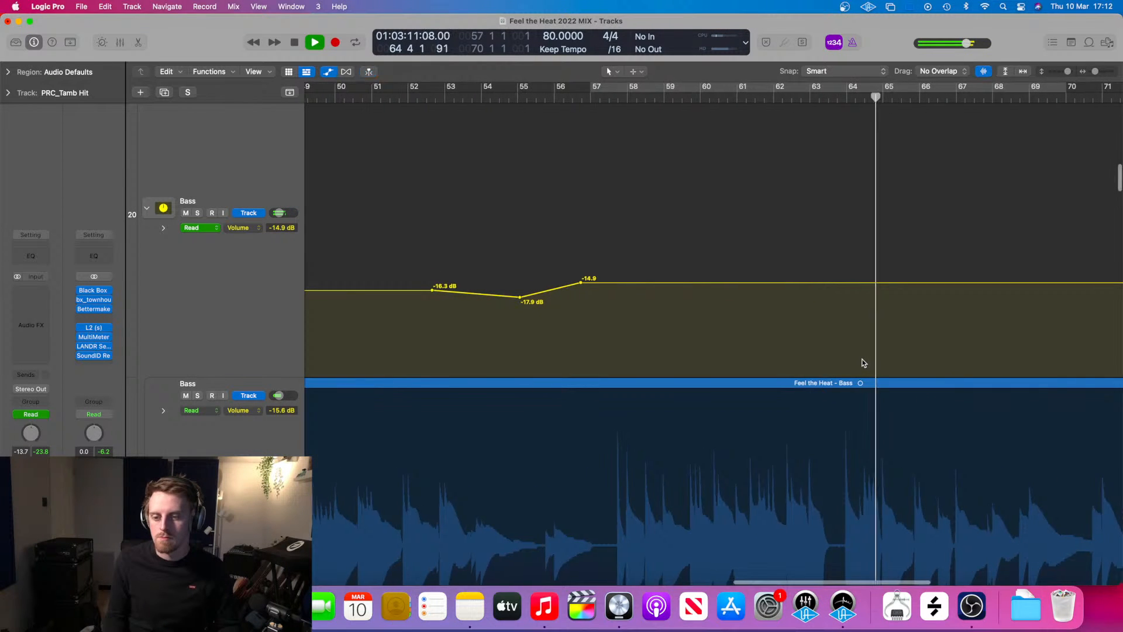
scroll(864, 363, "right", 3)
scroll(864, 363, "right", 5)
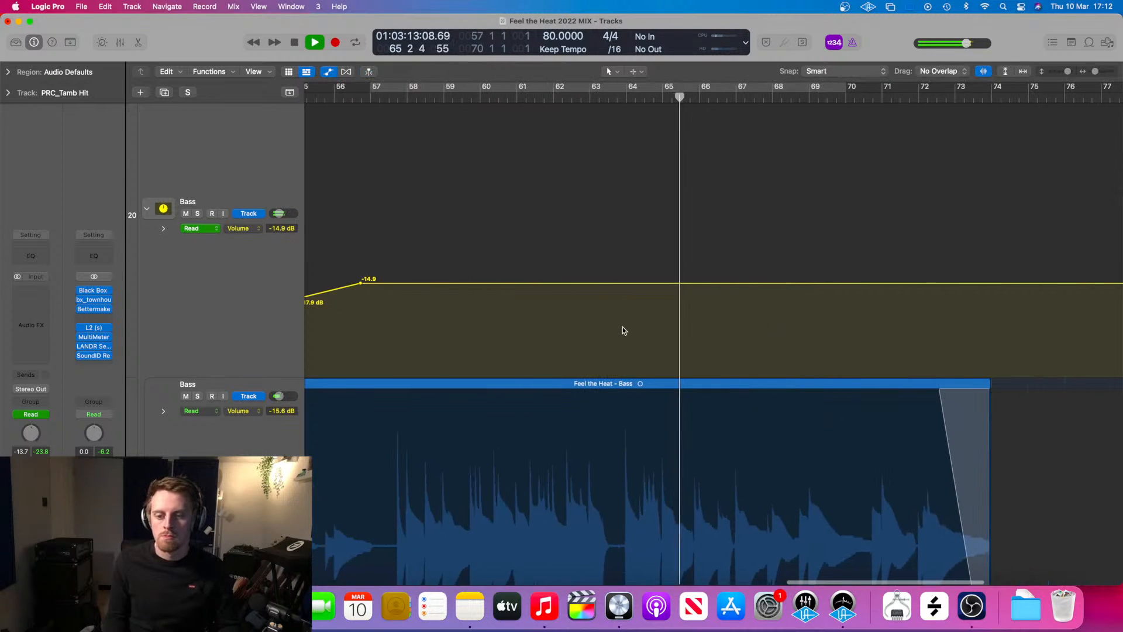
left_click(682, 283)
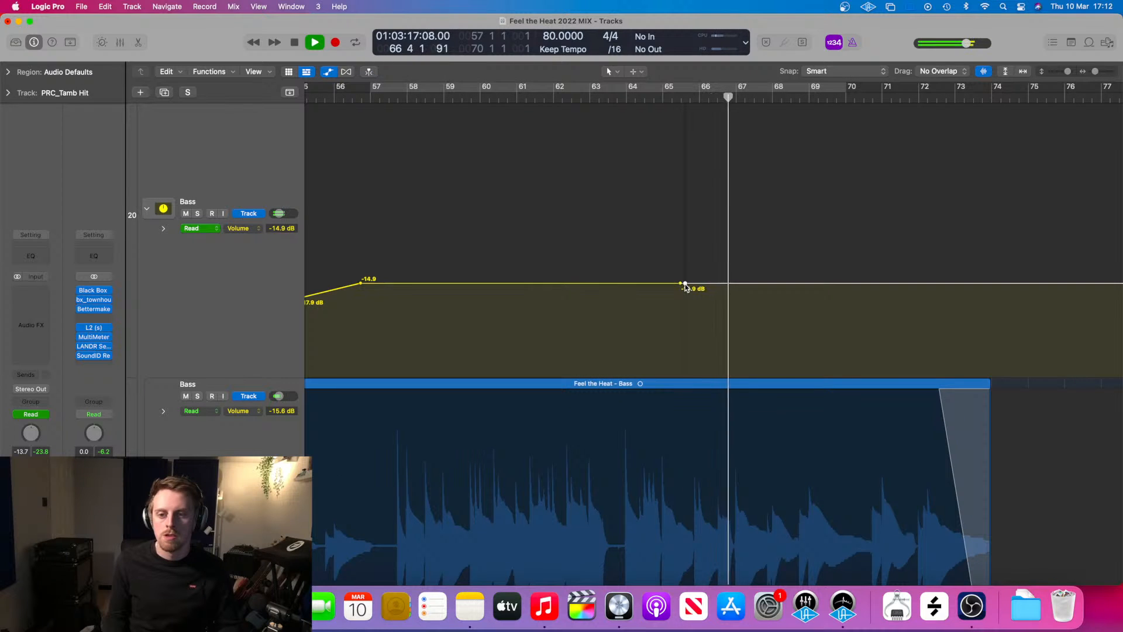
left_click_drag(684, 283, 685, 289)
key("super+Left")
key("super+Left")
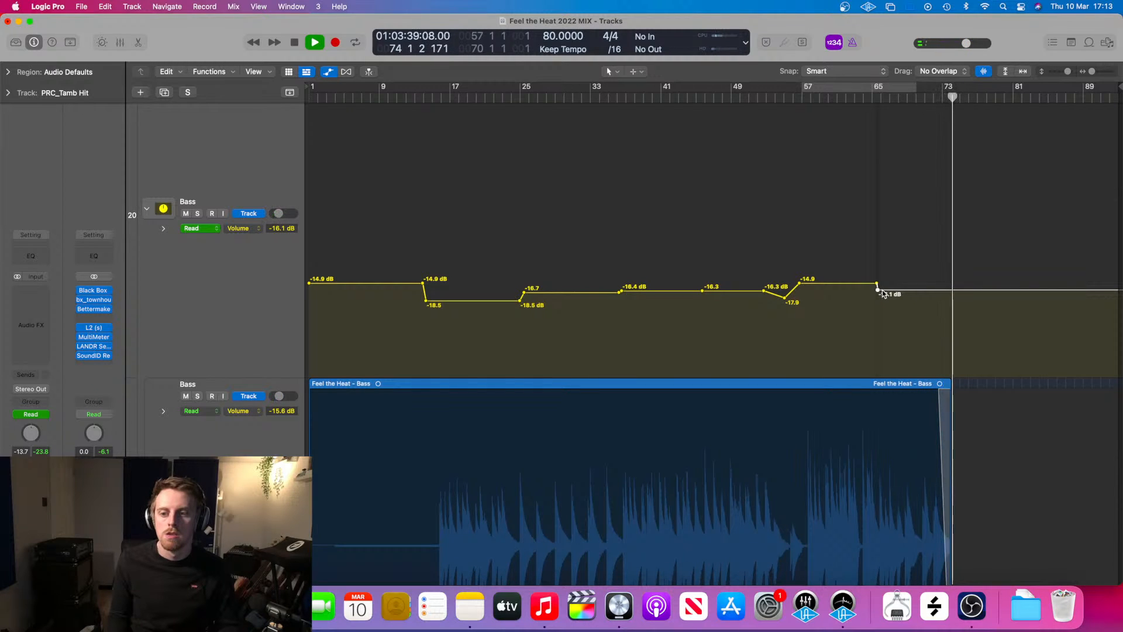
key("space")
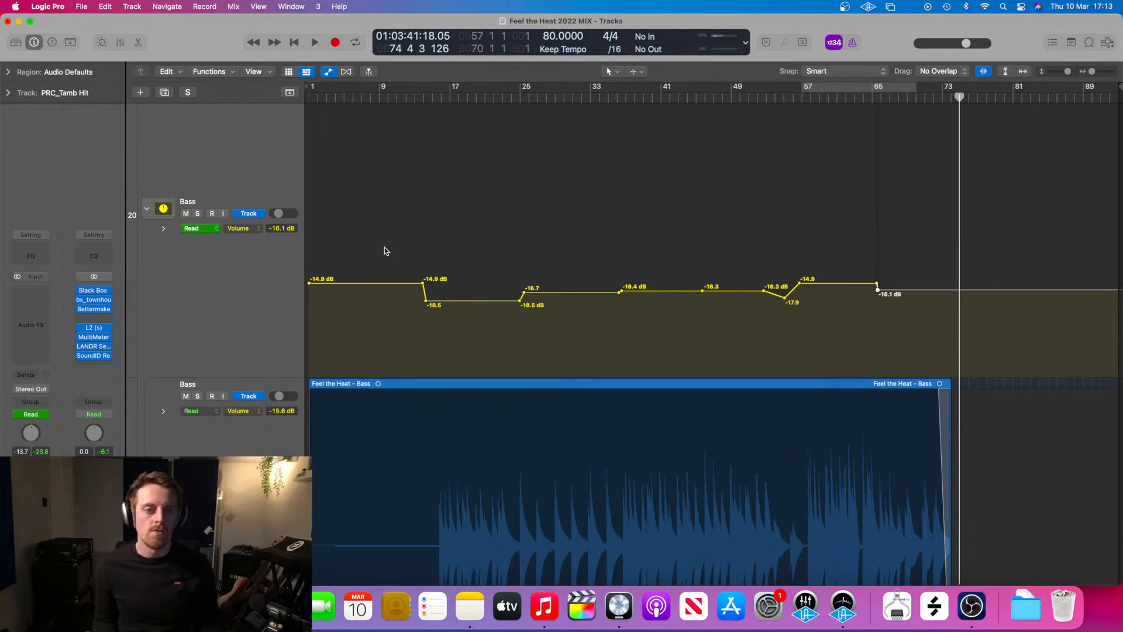
- Hide the track automation, reduce the track height, and bring the backing vocal tracks into view
key("a")
scroll(406, 282, "up", 3)
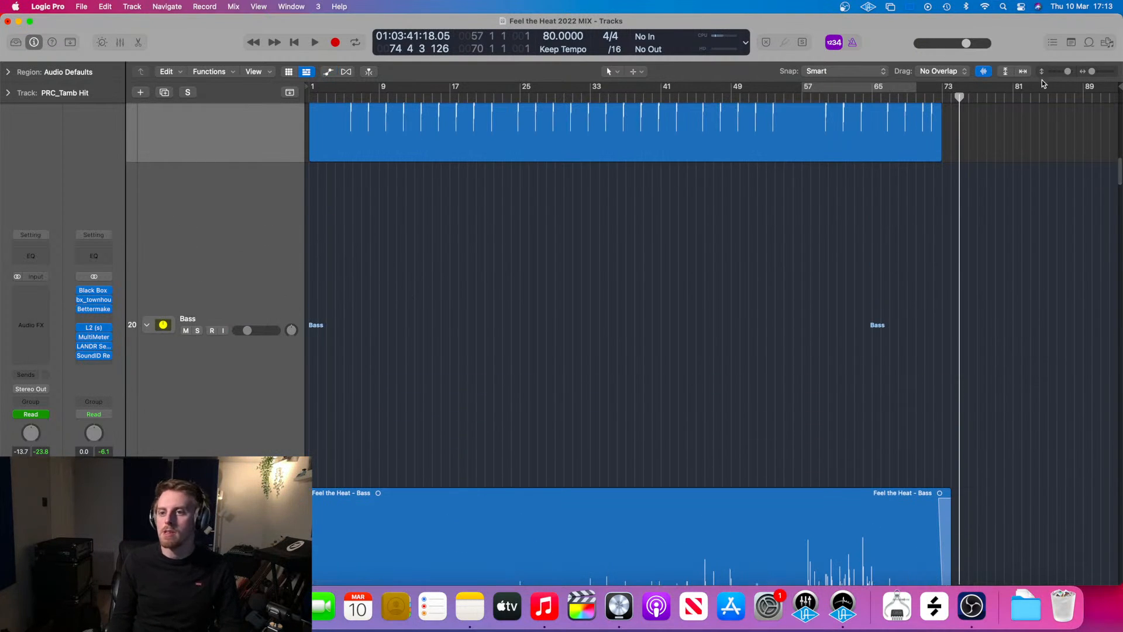
left_click_drag(1068, 72, 1056, 73)
scroll(674, 365, "down", 10)
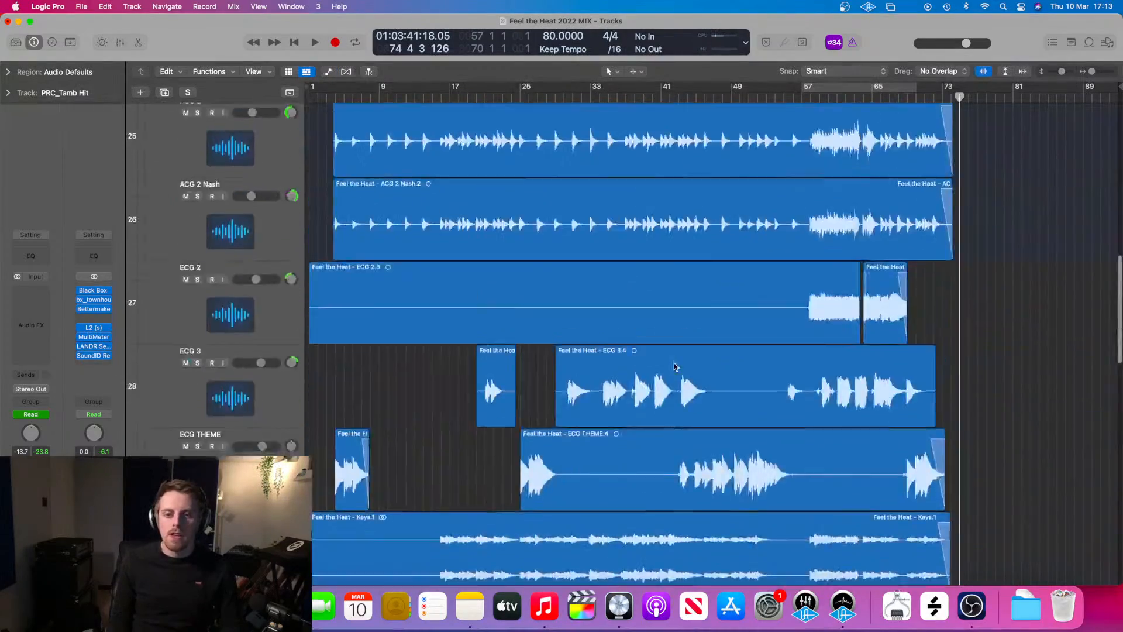
scroll(674, 367, "down", 20)
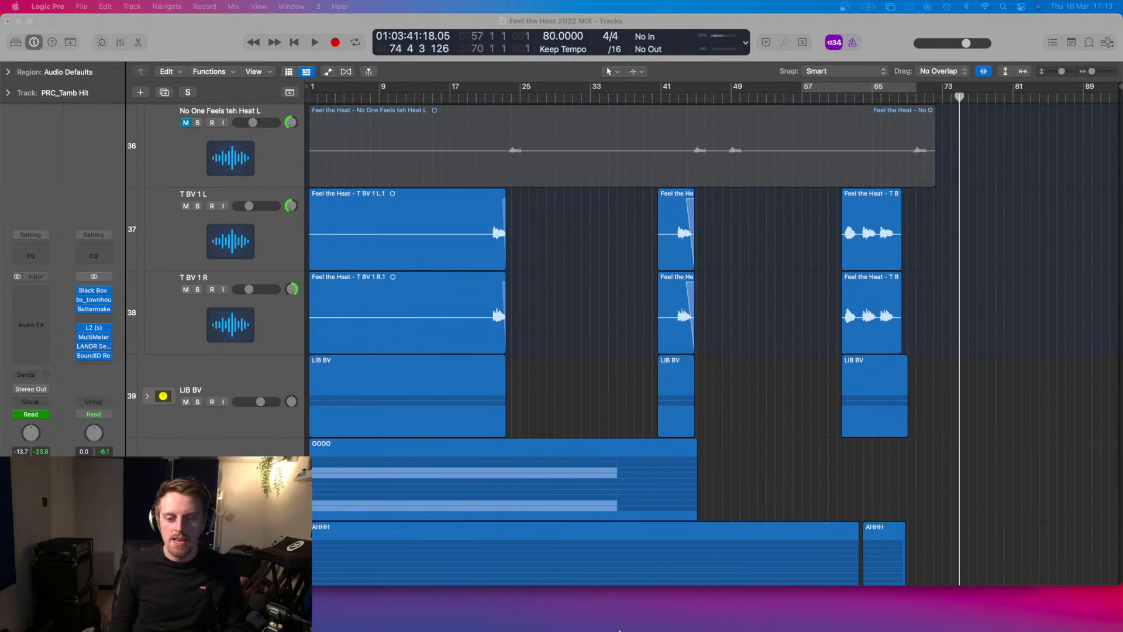
- Place the playhead at bar 19, ahead of the first T BV 1 backing vocal phrase
mouse_move(619, 630)
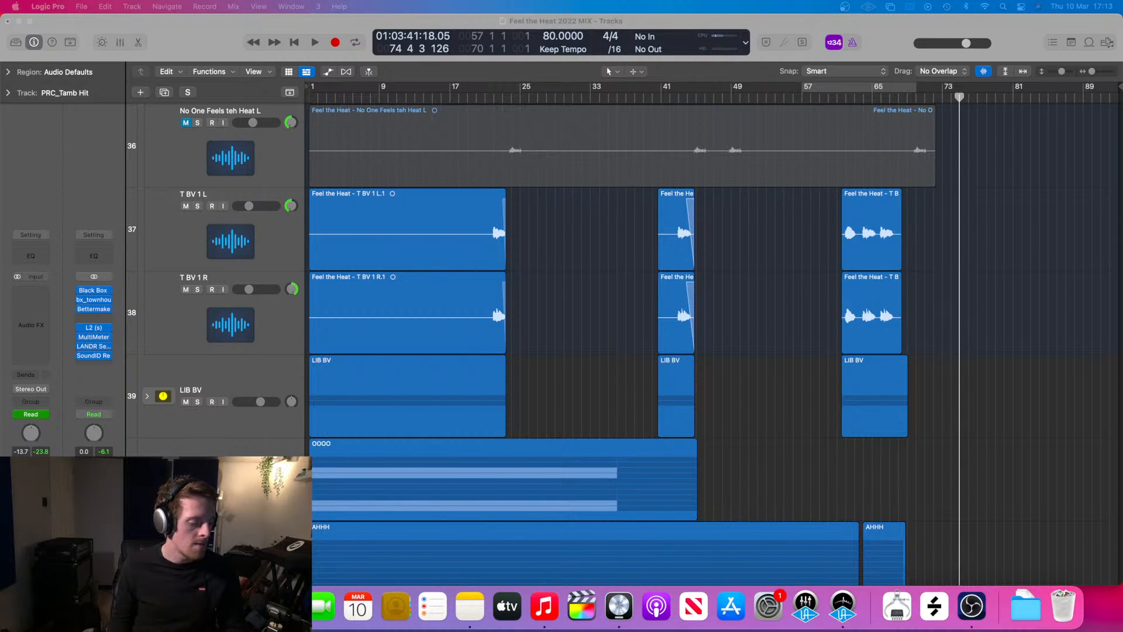
scroll(719, 527, "down", 4)
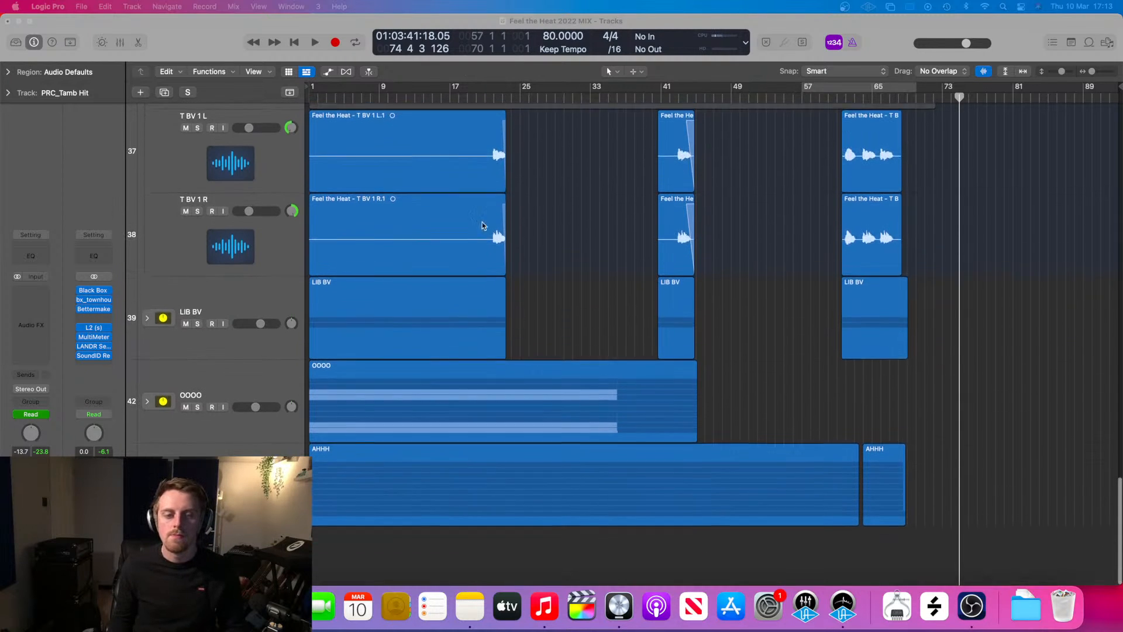
left_click(565, 96)
left_click_drag(567, 113, 468, 122)
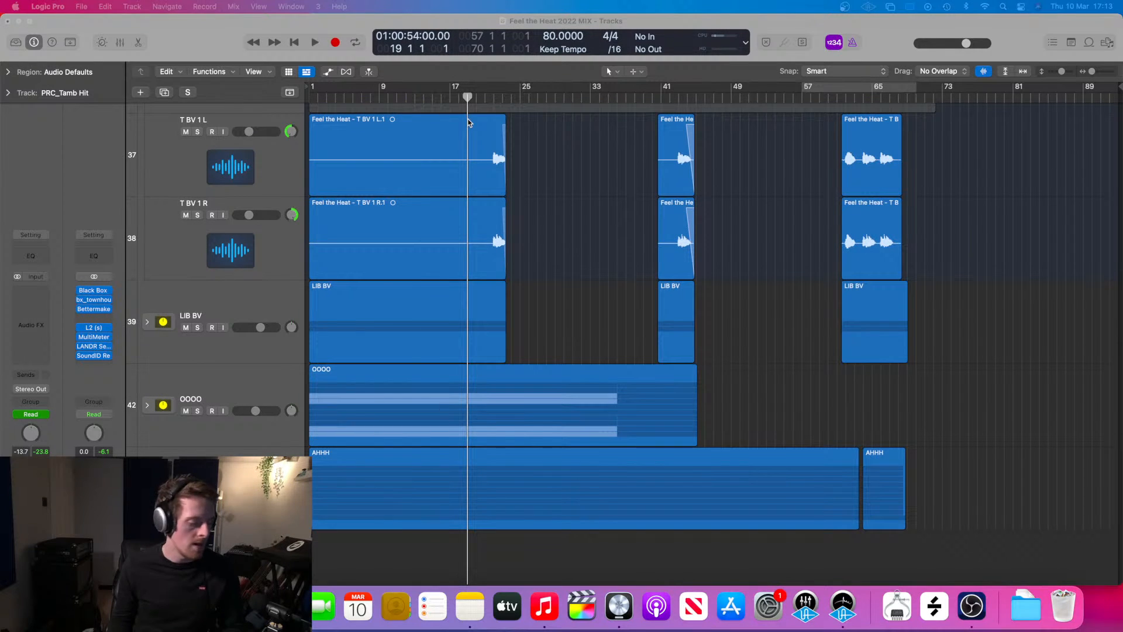
scroll(635, 200, "up", 3)
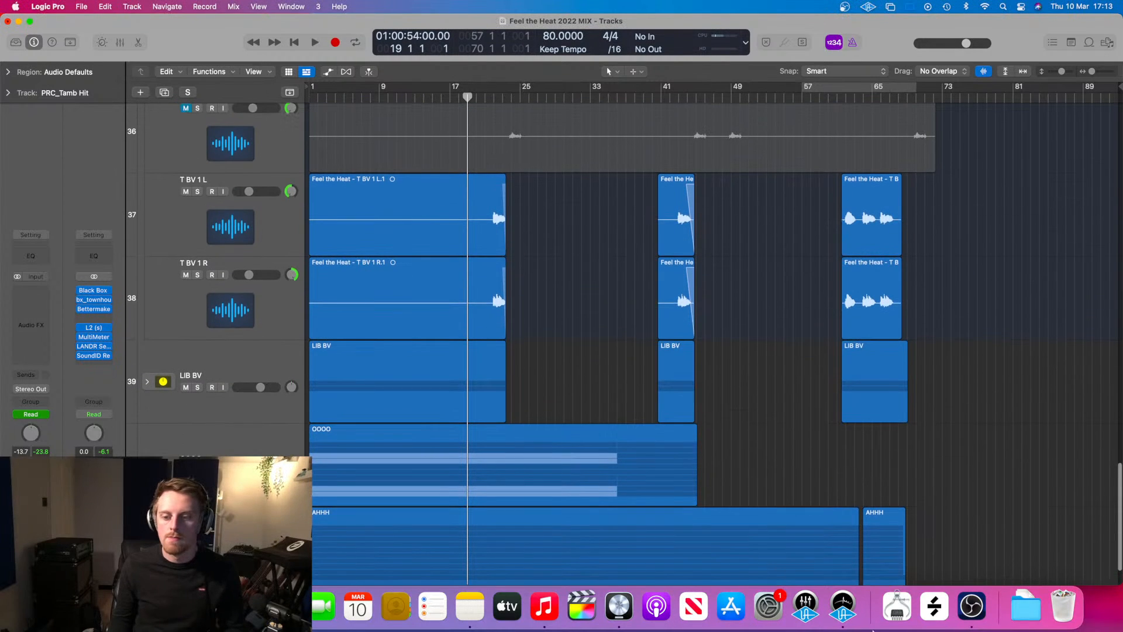
- Switch to System Preferences and adjust the Shure MV88+ microphone's input volume in the Sound settings, closing them again
left_click(773, 615)
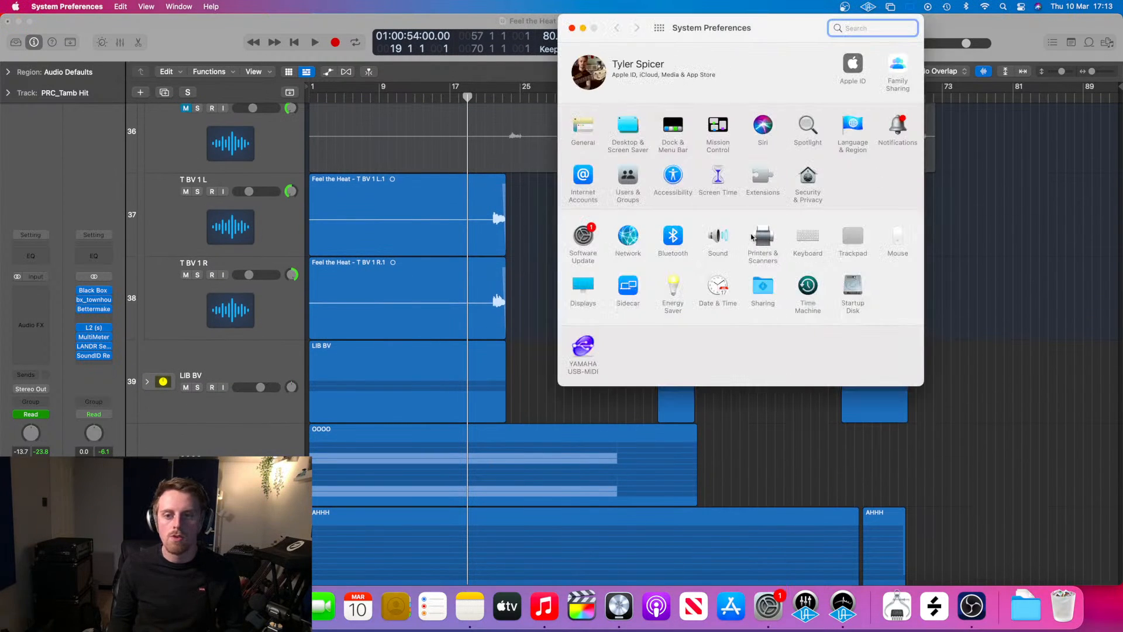
left_click(719, 234)
left_click(759, 197)
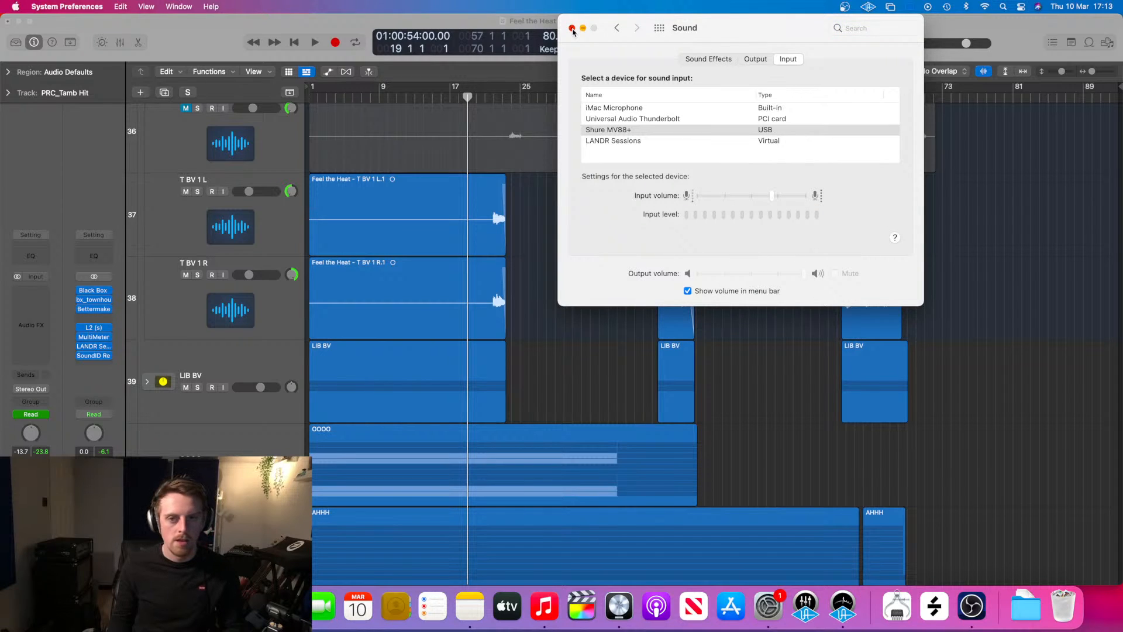
left_click(572, 28)
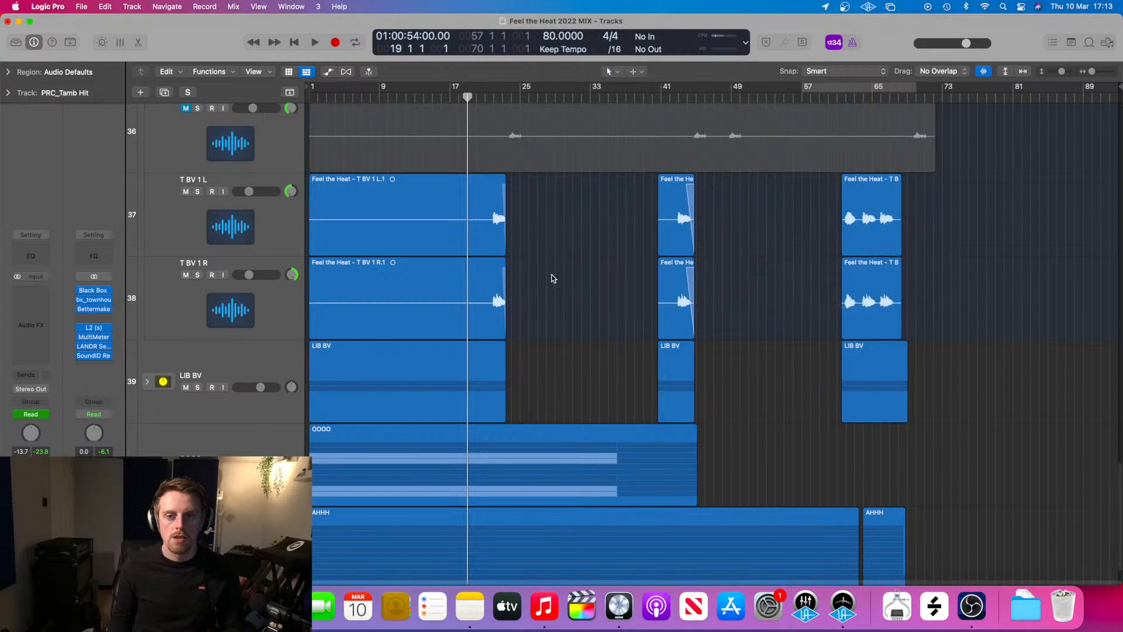
- Place the playhead at bar 21, just ahead of the first T BV 1 backing vocal phrase
scroll(551, 287, "down", 3)
left_click_drag(486, 95, 485, 95)
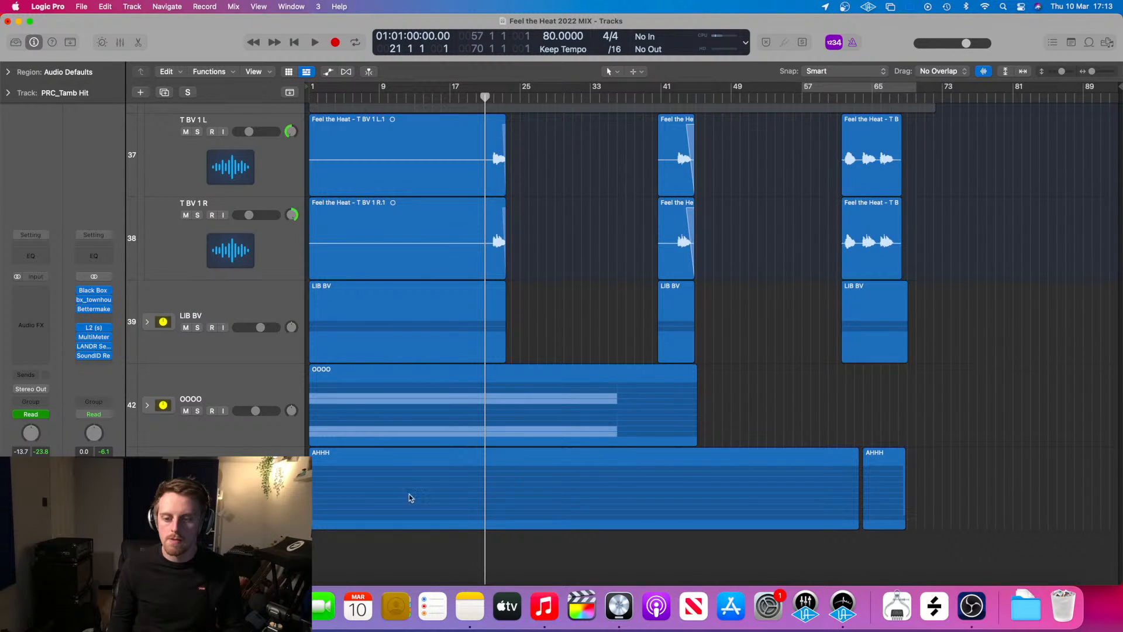
- Raise the Shure MV88+ input volume a little further in the System Preferences sound settings and close them
left_click(769, 605)
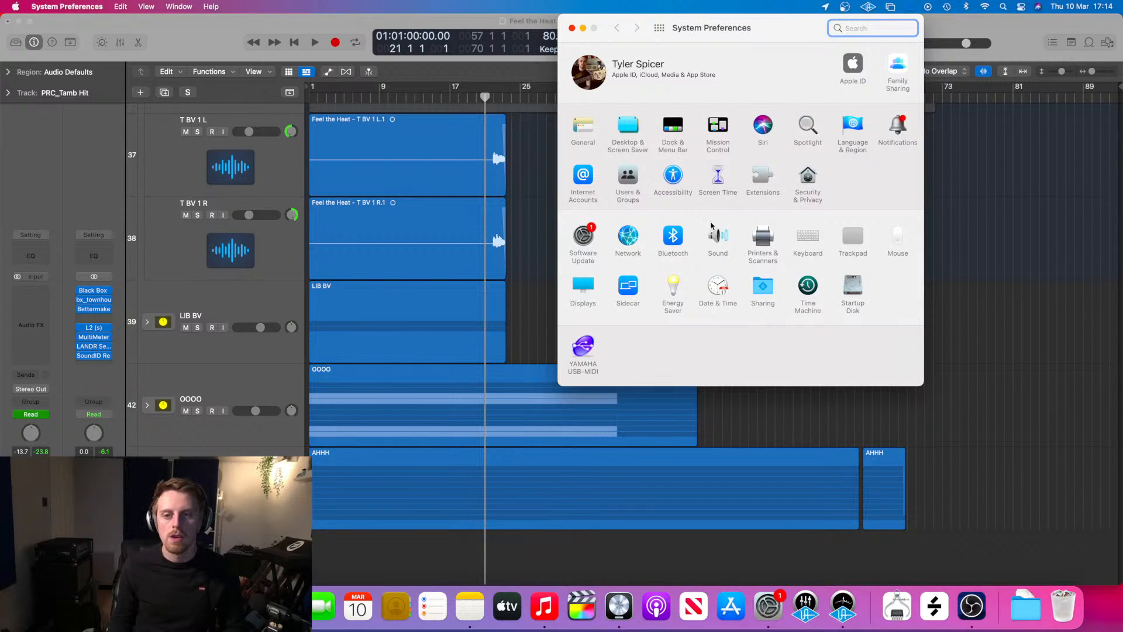
left_click(718, 239)
left_click(775, 197)
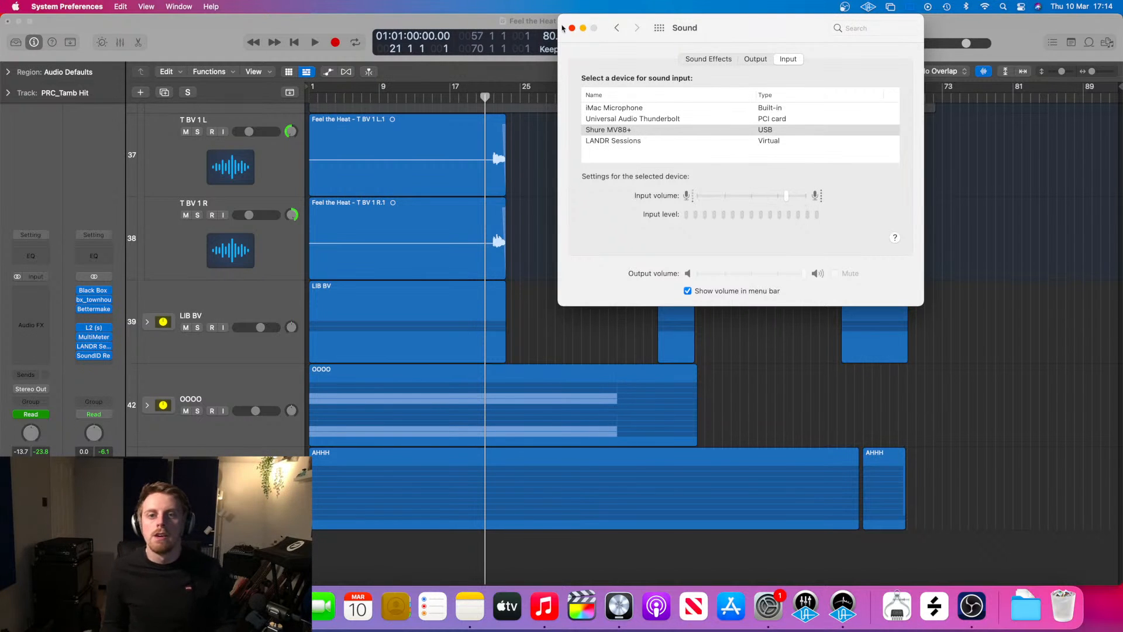
left_click(571, 29)
- Look through the arrangement from the Drums stack's individual tracks down to the OOOO and AHHH backing vocals
scroll(584, 290, "up", 10)
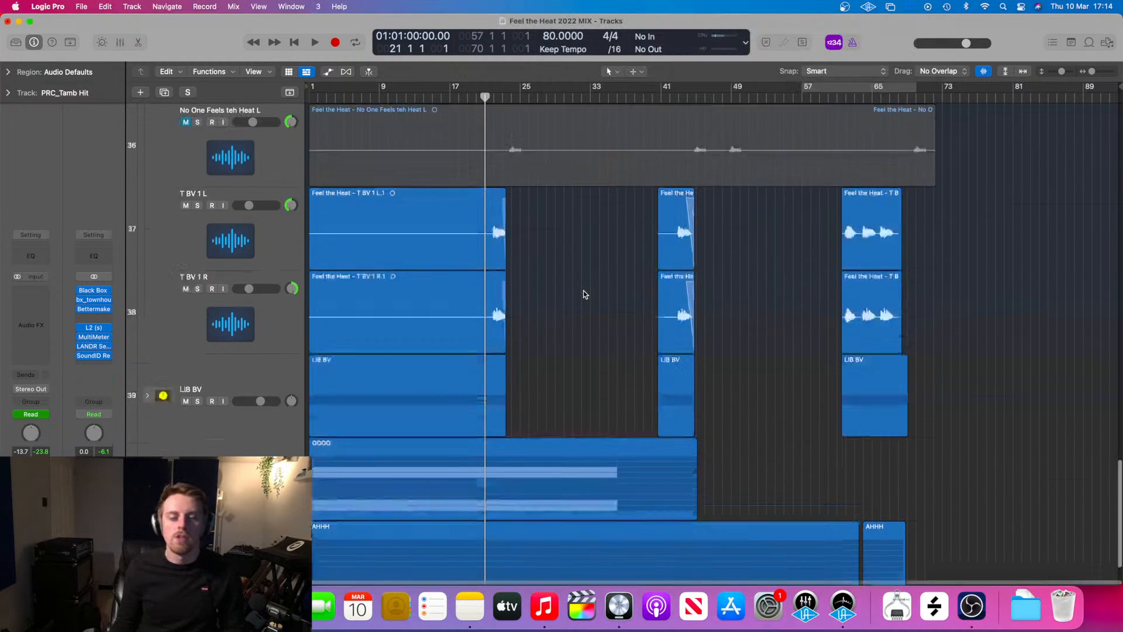
scroll(584, 290, "down", 5)
scroll(584, 291, "up", 4)
left_click(145, 228)
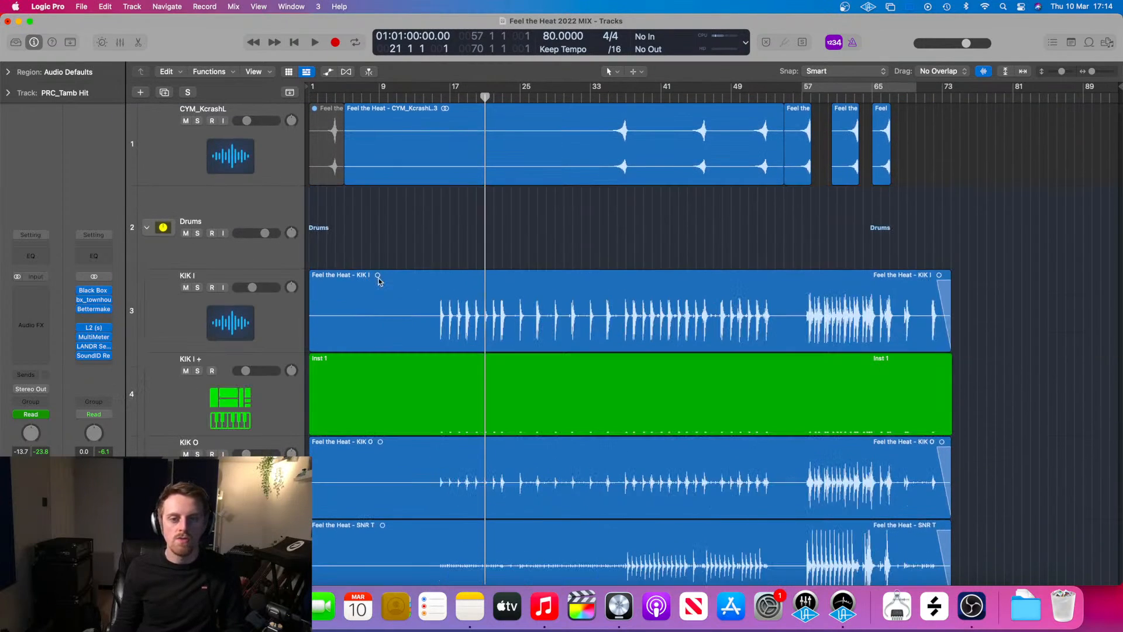
scroll(378, 279, "down", 5)
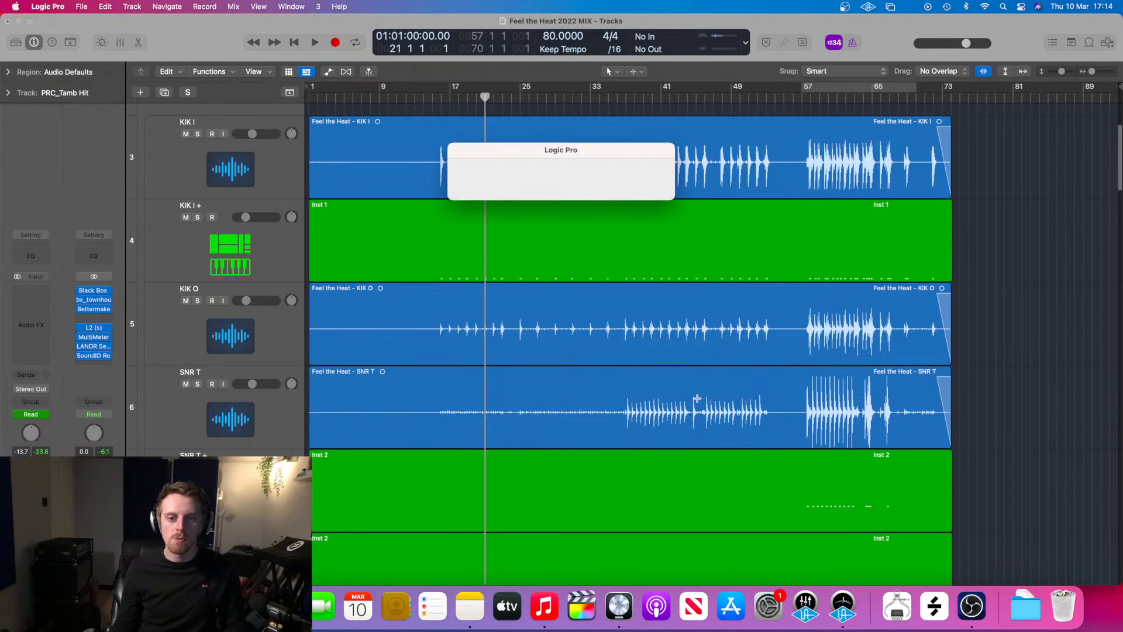
scroll(715, 467, "down", 15)
scroll(715, 467, "down", 15)
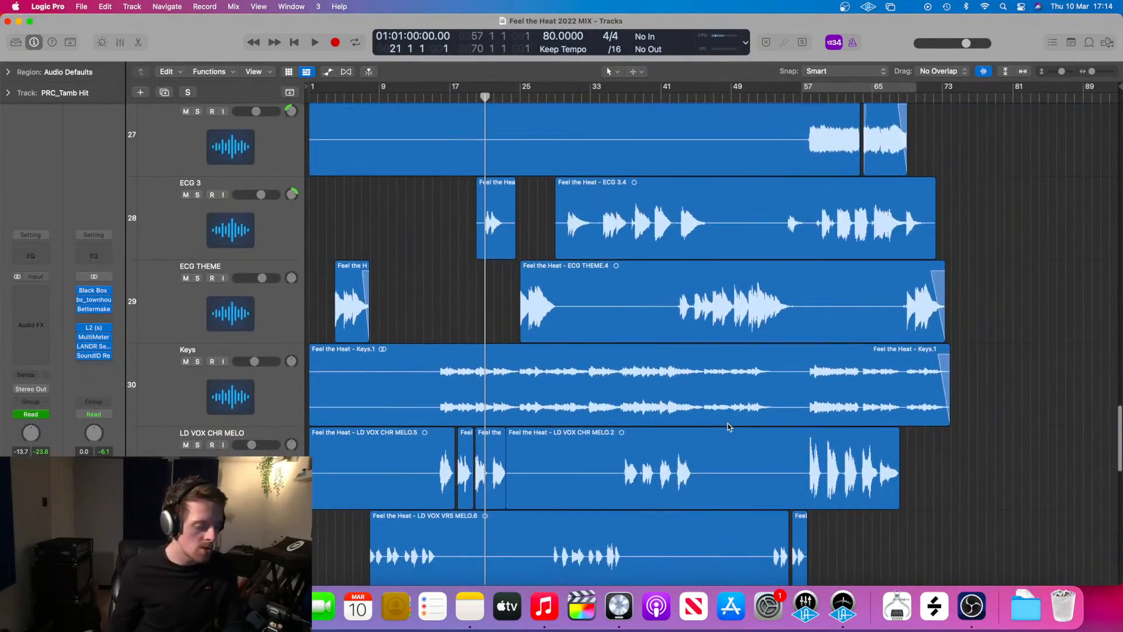
scroll(728, 423, "down", 5)
scroll(728, 427, "down", 8)
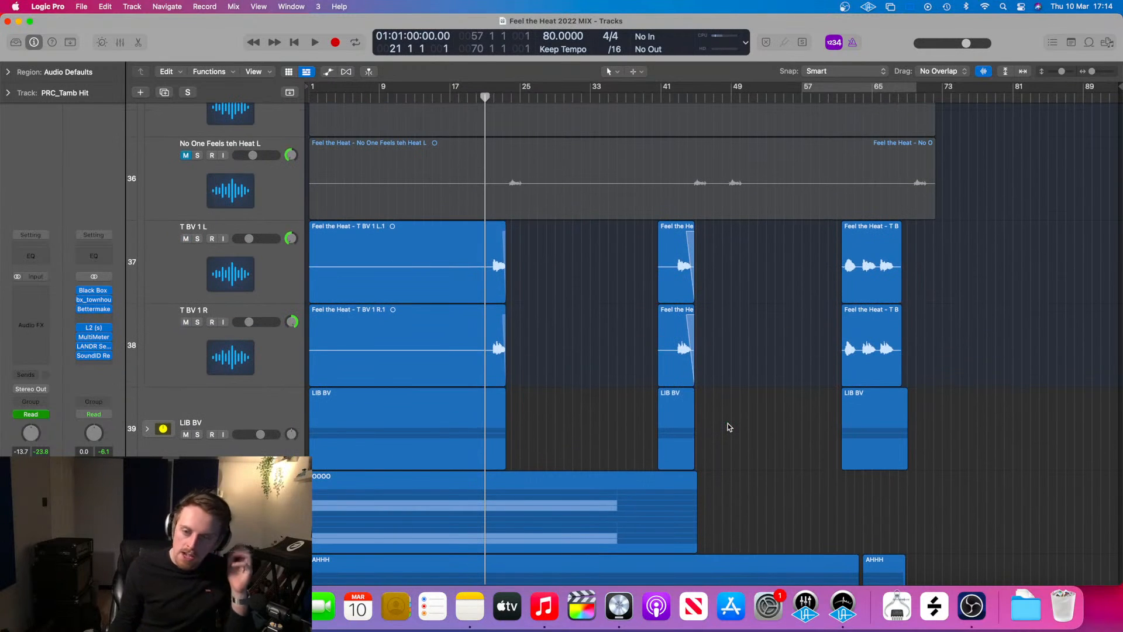
scroll(728, 427, "down", 5)
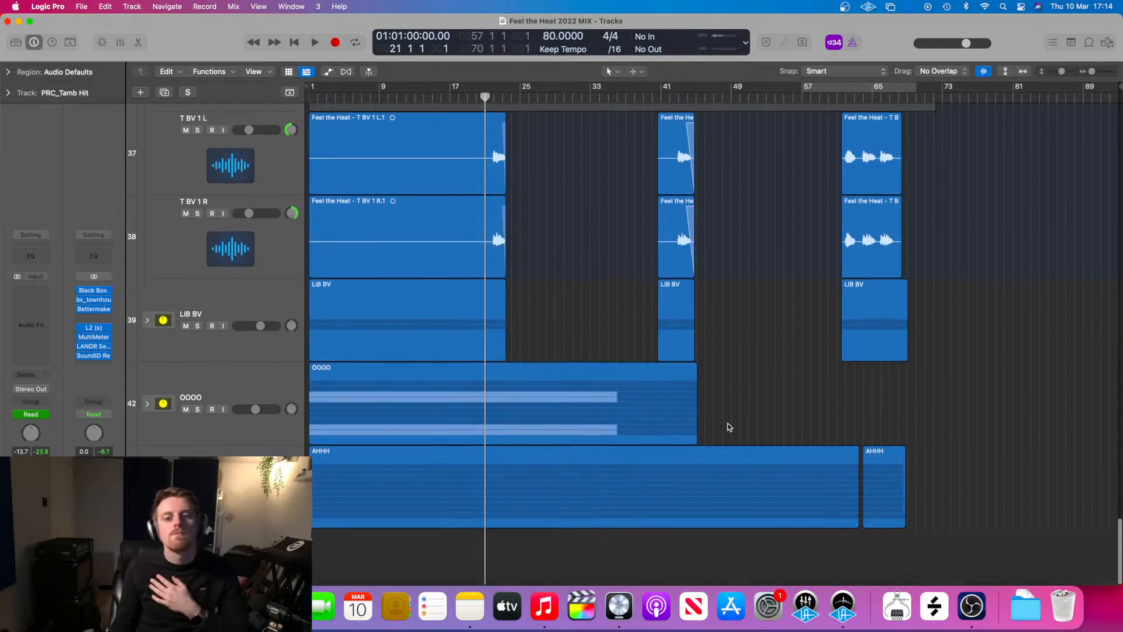
- Select the PAD_bip track above the T BV stack and check the keys and lead vocal tracks above it
scroll(729, 427, "up", 3)
scroll(729, 426, "up", 5)
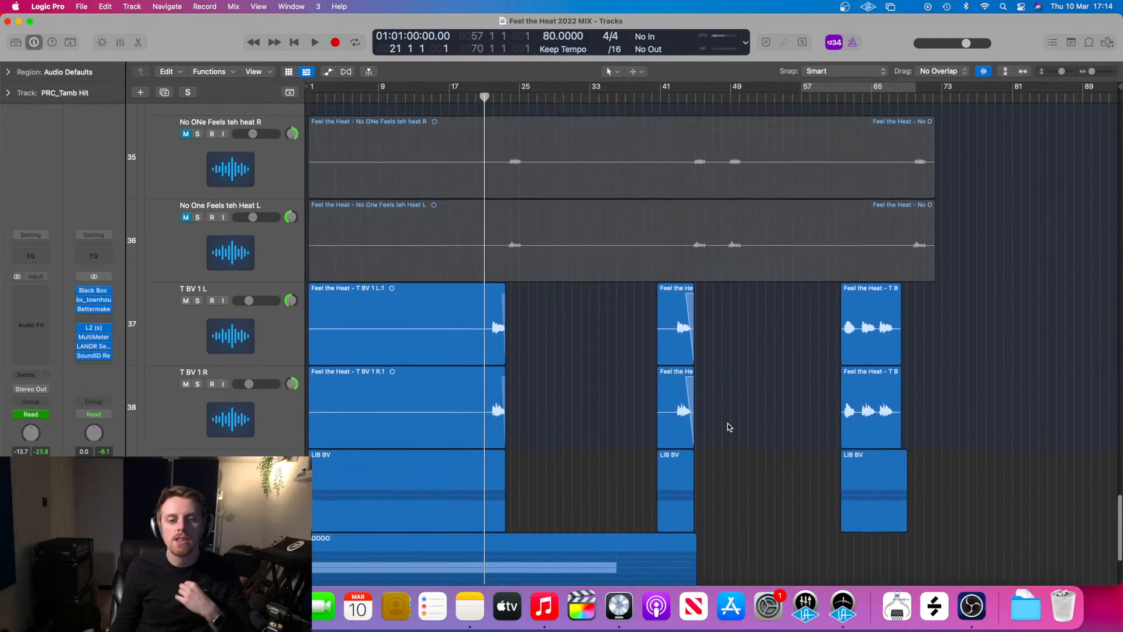
scroll(728, 426, "up", 4)
scroll(728, 426, "up", 15)
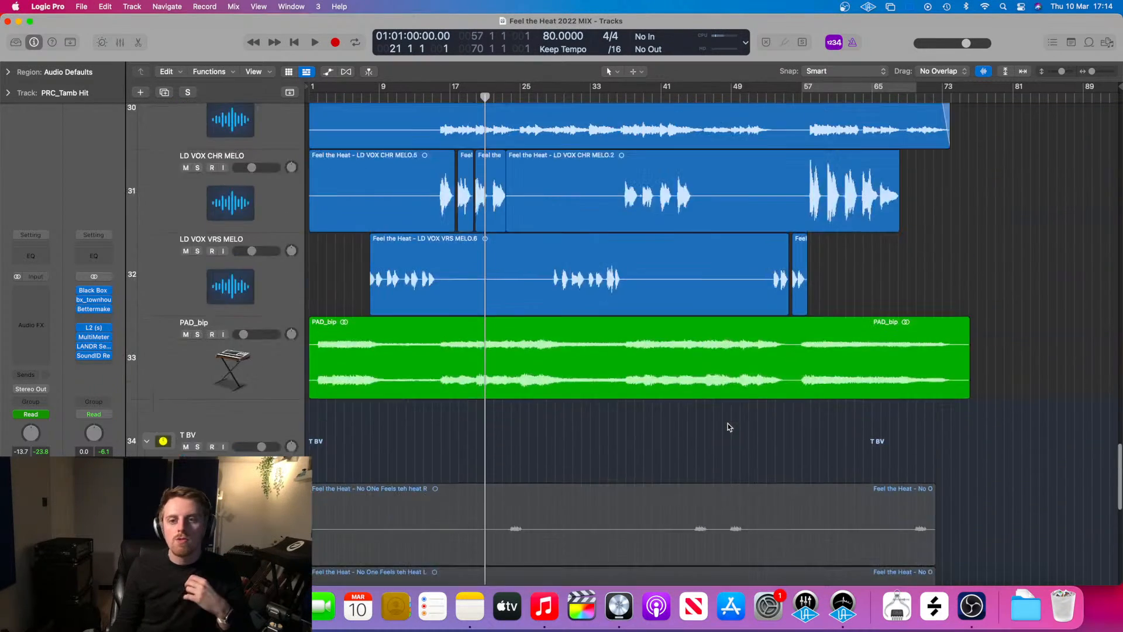
left_click(285, 402)
scroll(276, 386, "up", 6)
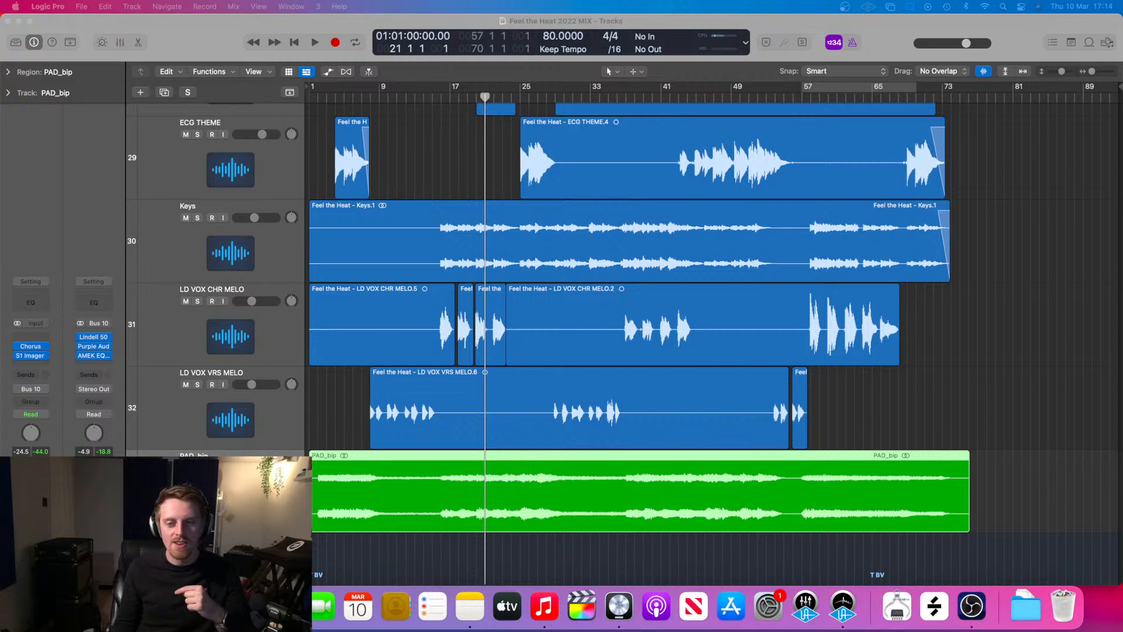
- Collapse the Bass, ACGS and Drums track stacks
left_click(453, 73)
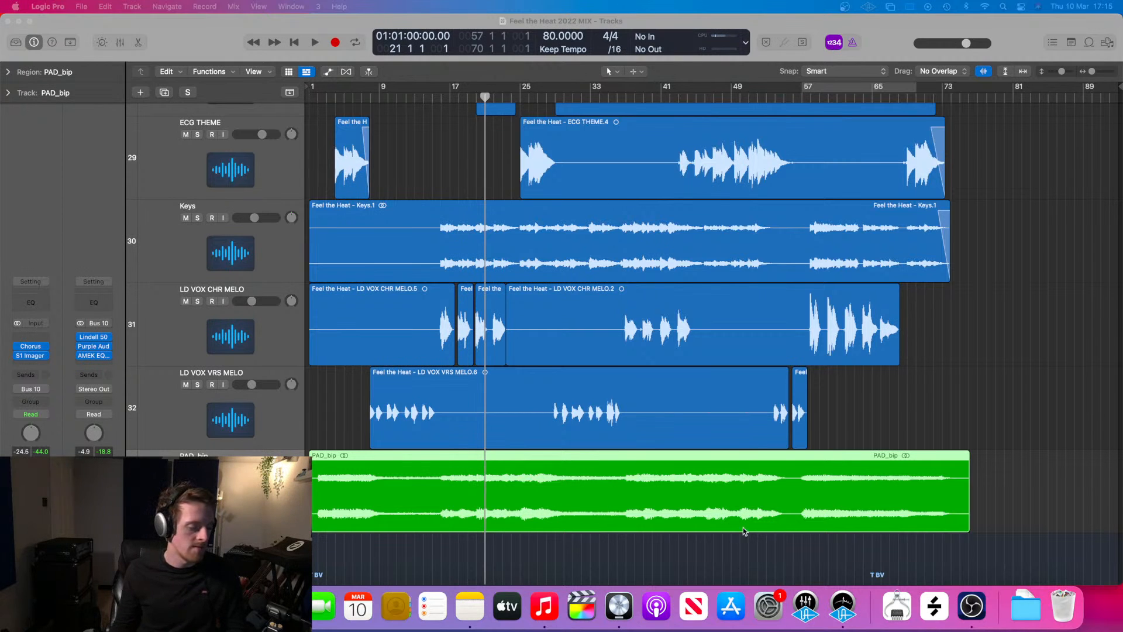
scroll(726, 468, "down", 3)
scroll(722, 438, "up", 3)
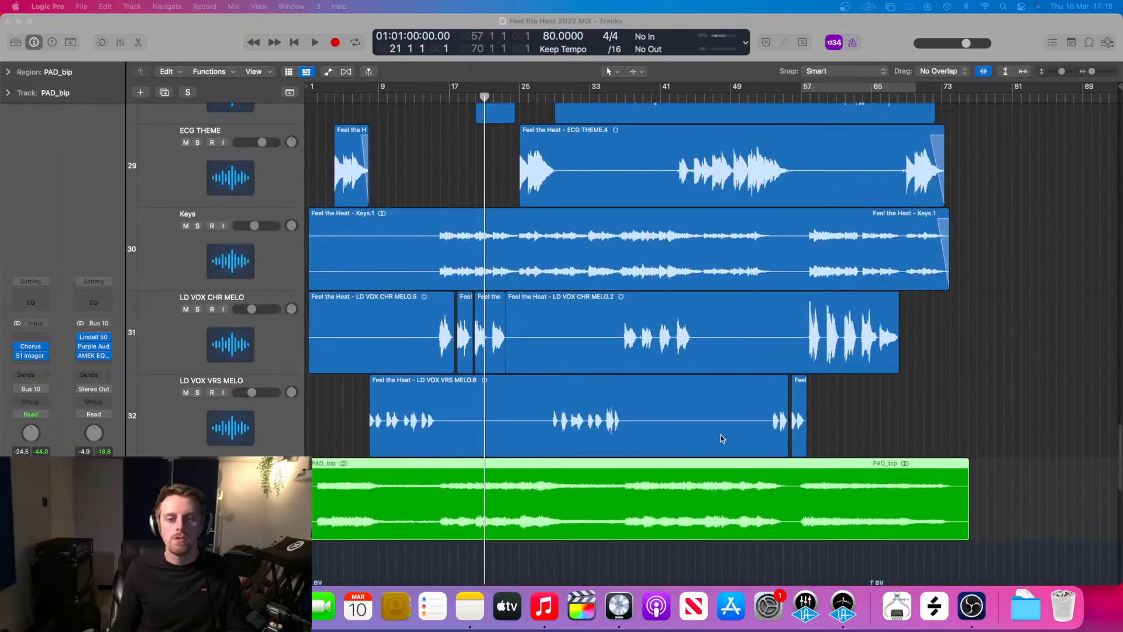
scroll(721, 436, "up", 10)
scroll(720, 434, "up", 8)
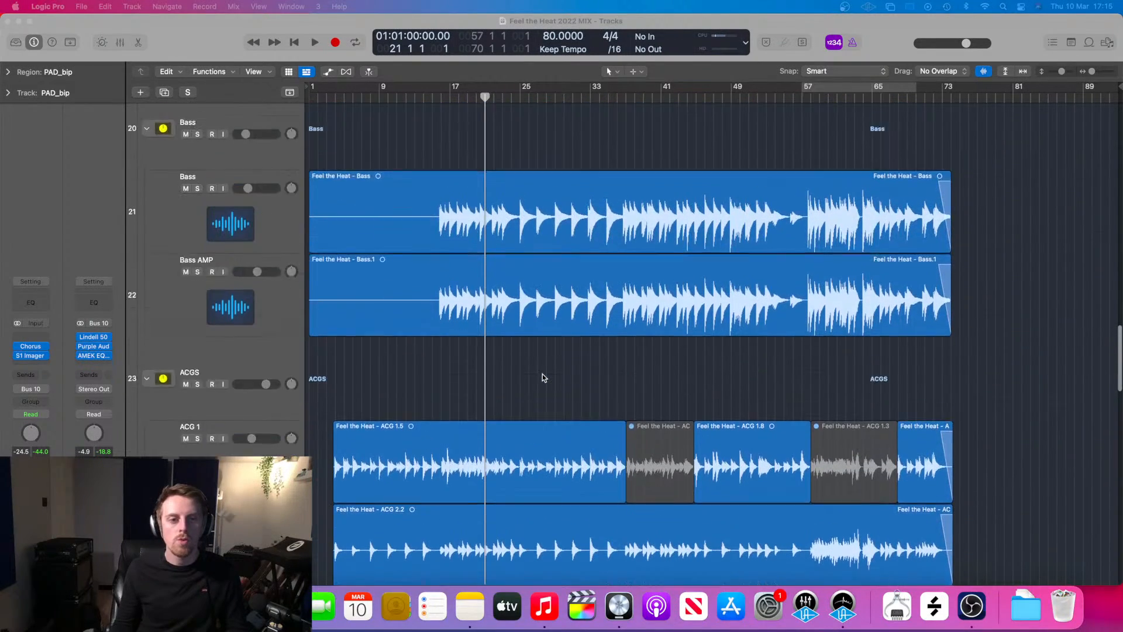
scroll(542, 374, "up", 4)
left_click(146, 263)
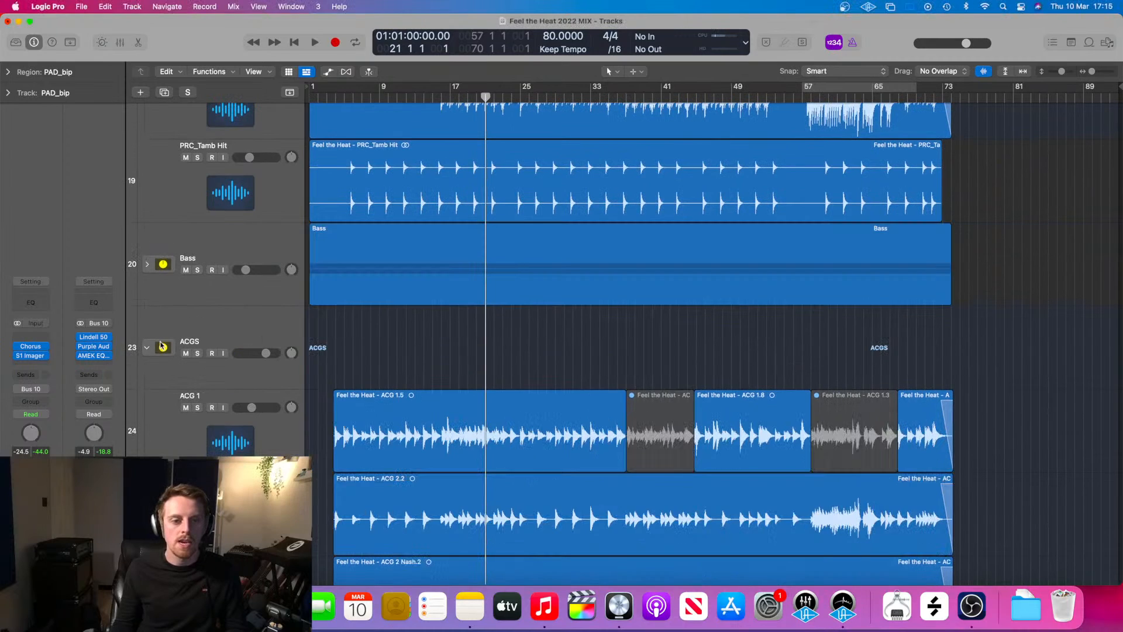
left_click(146, 349)
scroll(146, 354, "up", 15)
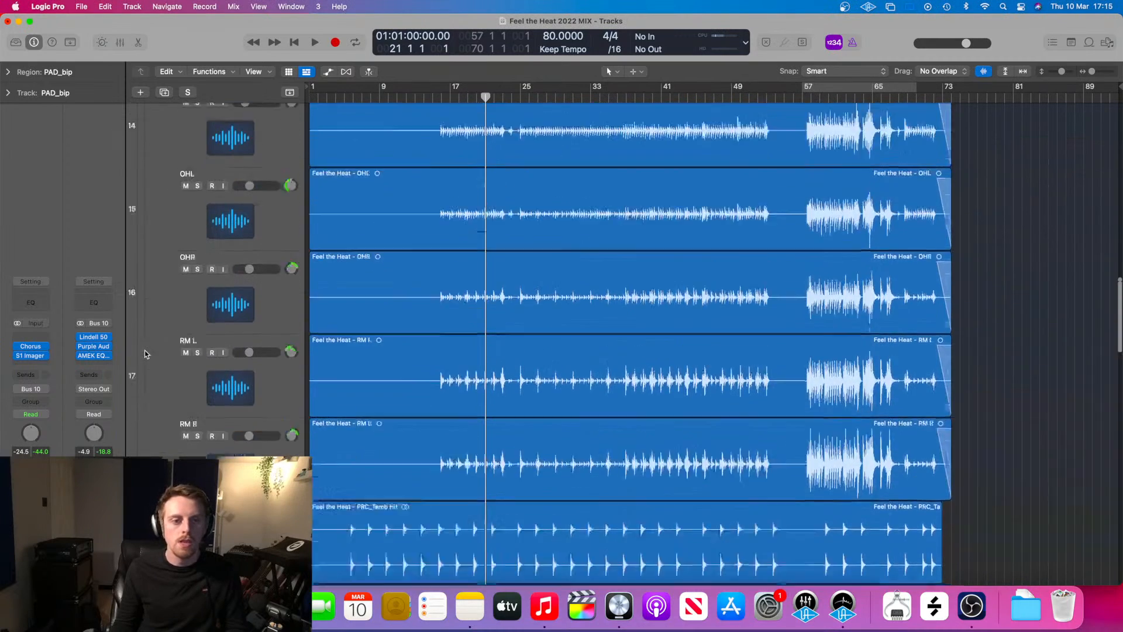
scroll(145, 350, "up", 10)
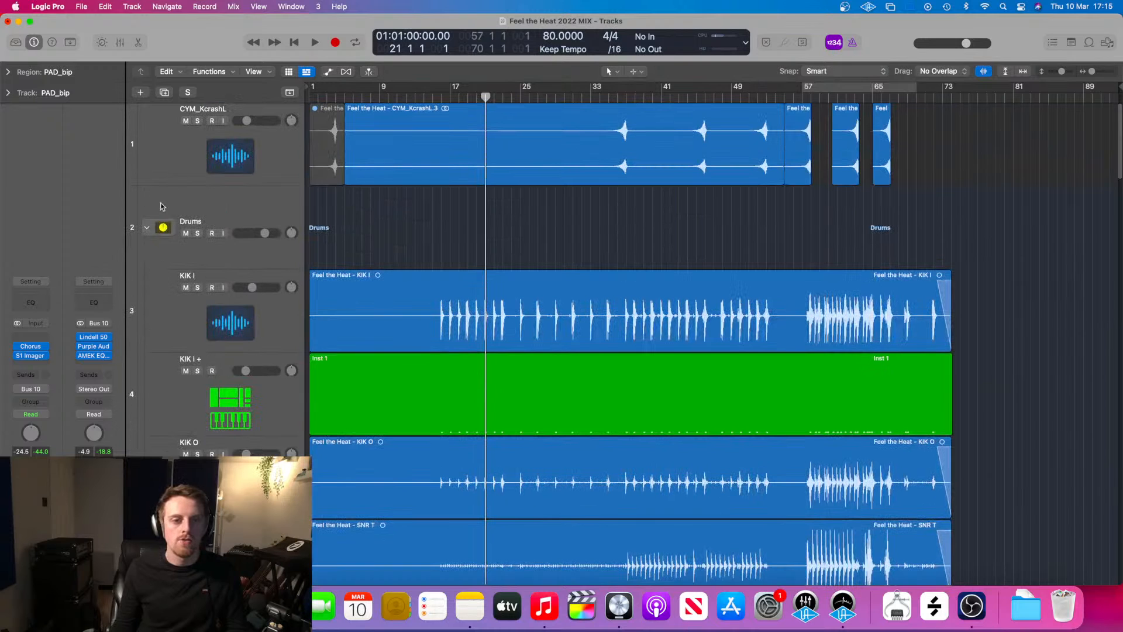
left_click(146, 227)
- Look over the condensed arrangement from the cymbal crash track down to the lead vocals
scroll(515, 199, "down", 2)
scroll(542, 182, "up", 2)
scroll(621, 174, "down", 1)
scroll(620, 174, "up", 1)
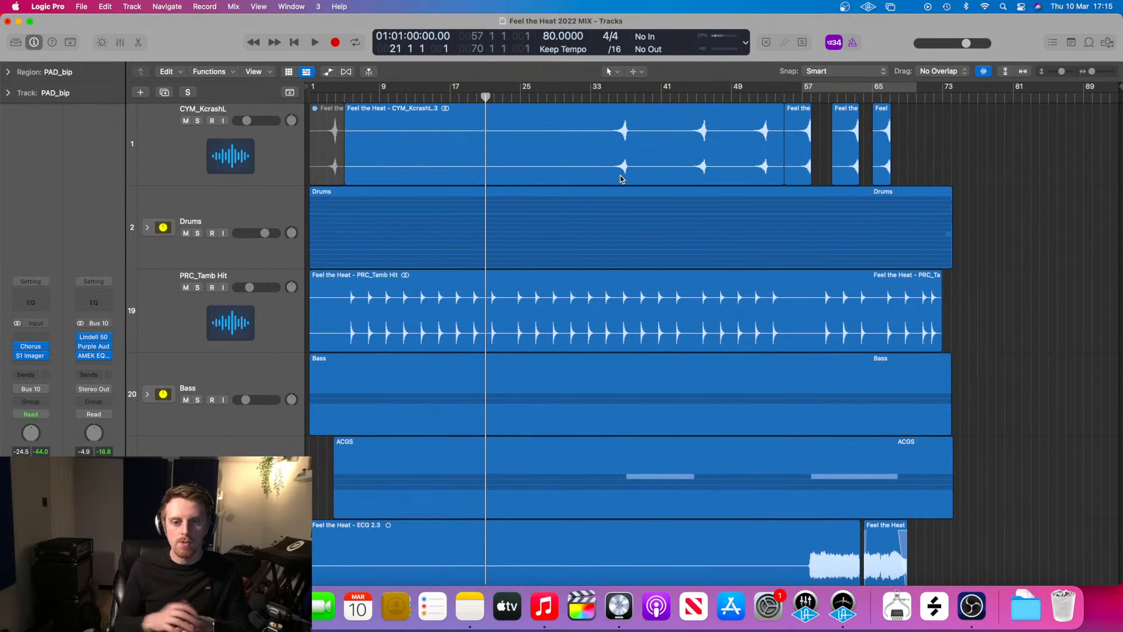
scroll(621, 175, "down", 10)
scroll(620, 174, "up", 3)
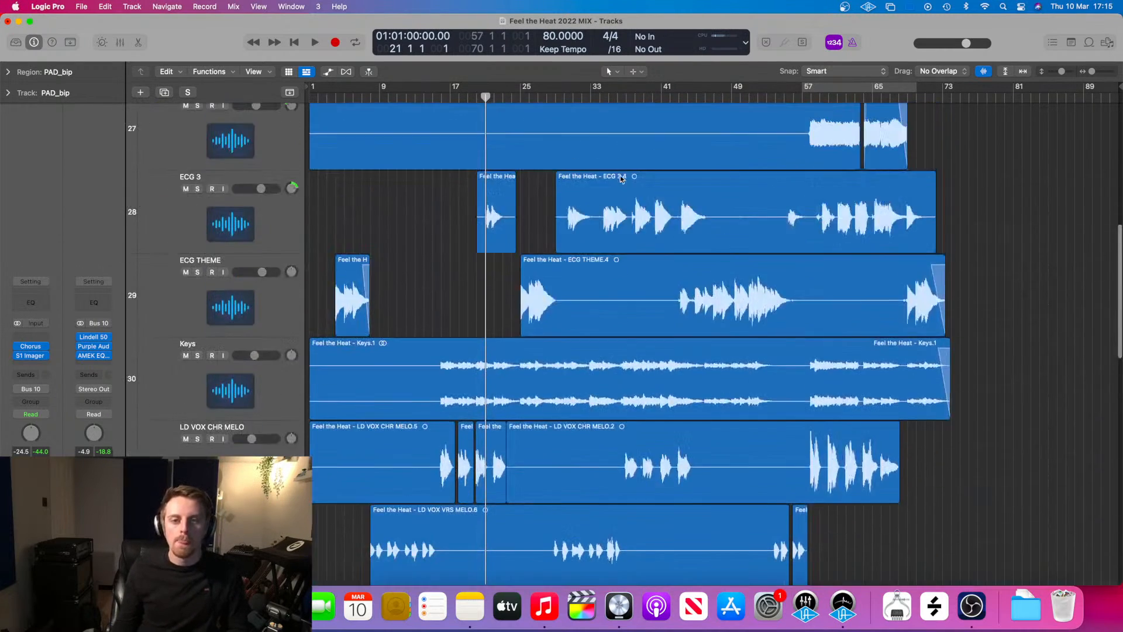
scroll(620, 175, "up", 15)
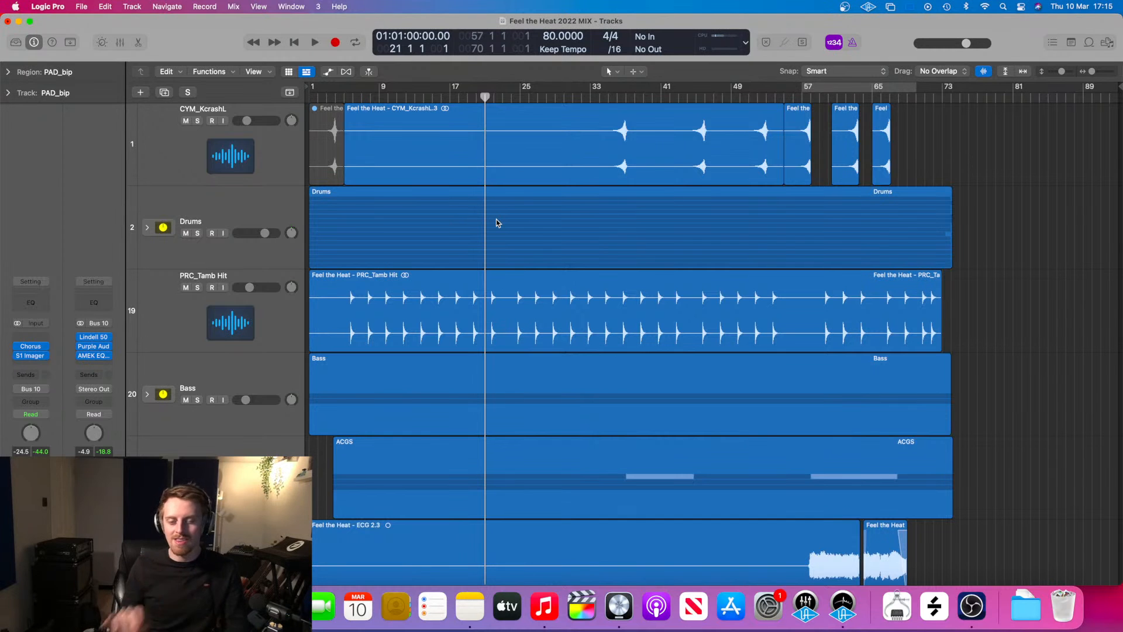
- Create an empty duplicate of the ECG 3 track with the same settings and pan it left, opposite the original
scroll(496, 139, "down", 8)
scroll(496, 139, "down", 3)
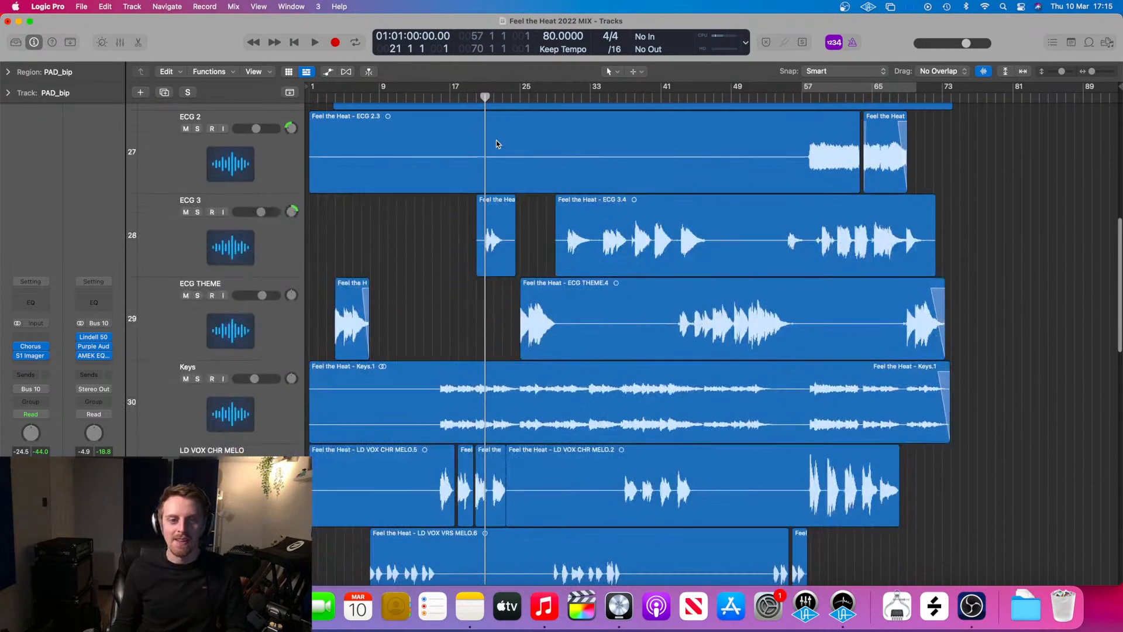
left_click(256, 242)
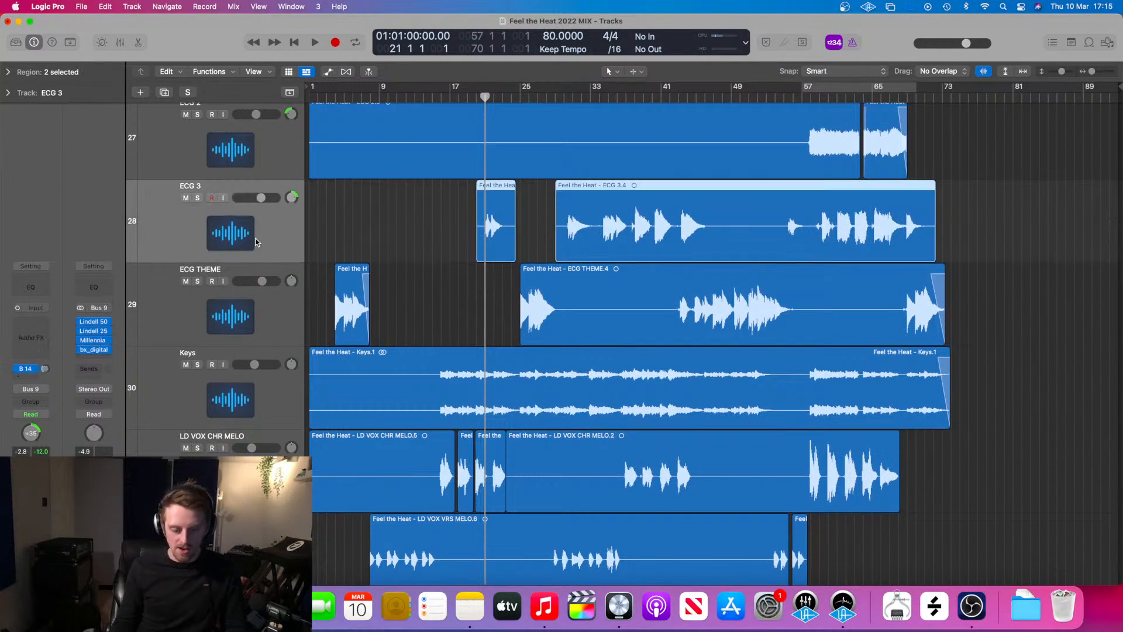
key("super+d")
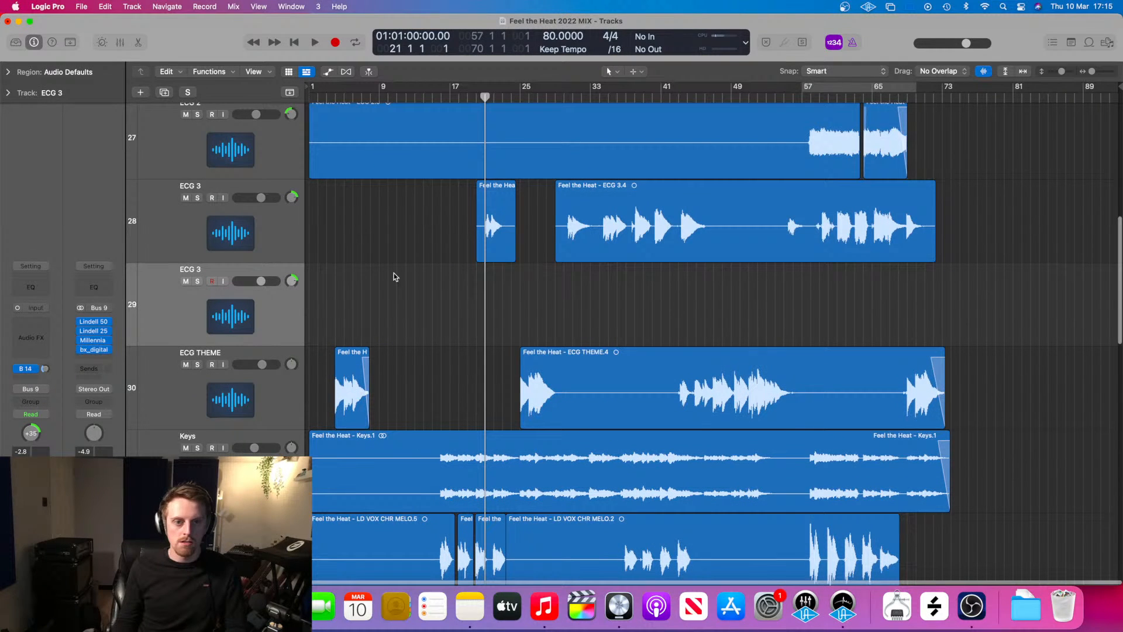
mouse_move(292, 280)
left_click_drag(292, 310, 292, 321)
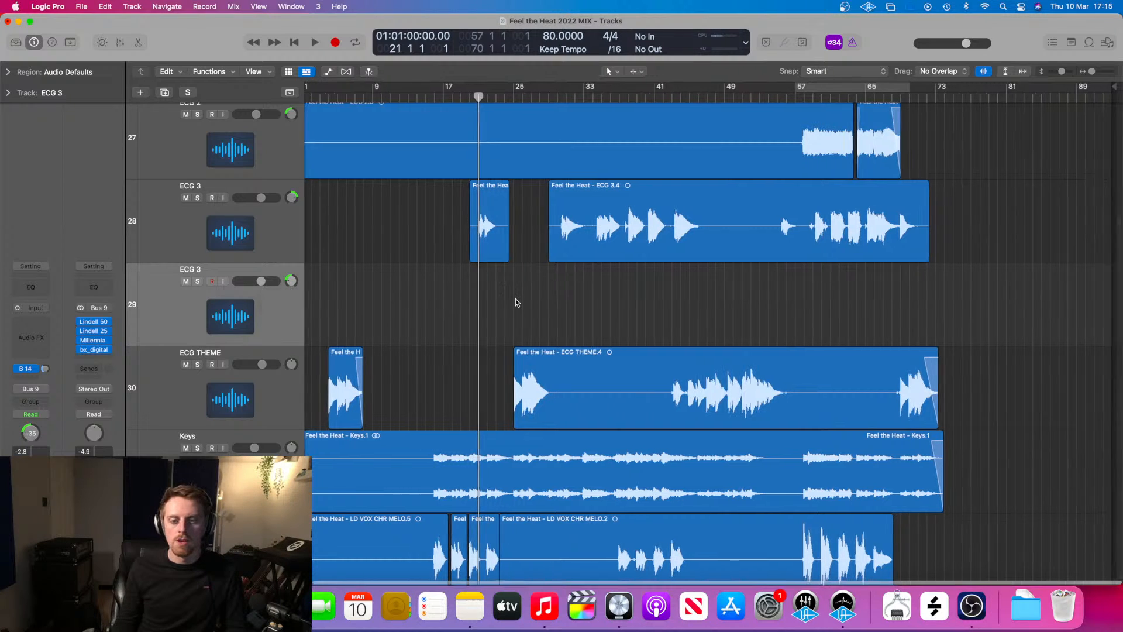
- Enlarge the track height and place the playhead at bar 30 beat 3, by the first notes of the longer ECG 3 region
scroll(514, 303, "up", 5)
scroll(516, 302, "down", 6)
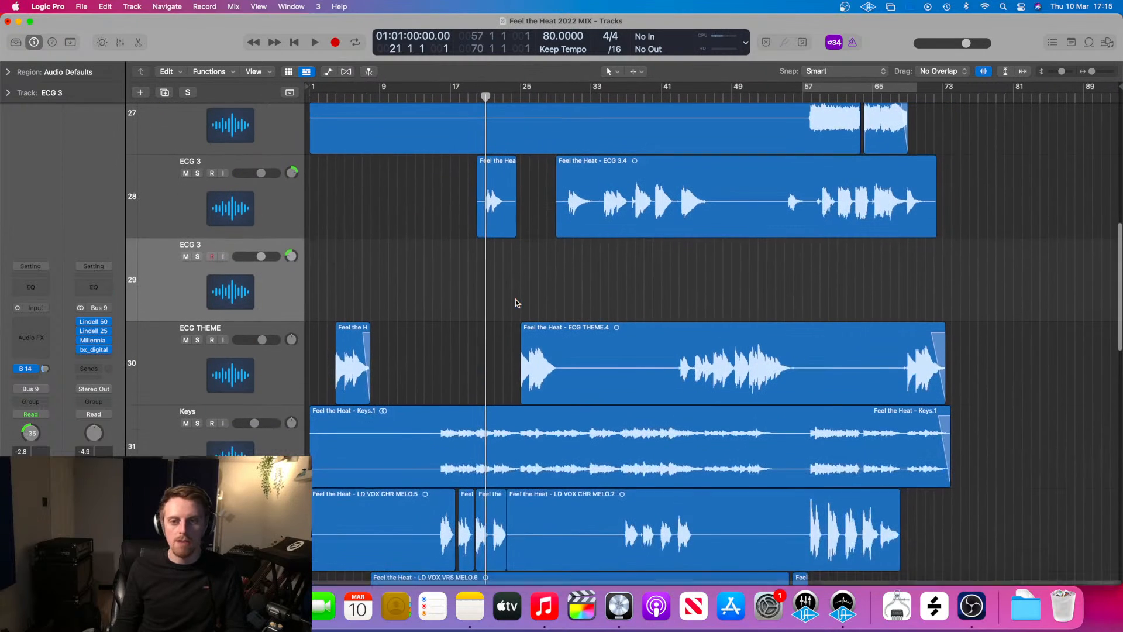
left_click_drag(1063, 73, 1096, 73)
scroll(885, 176, "up", 5)
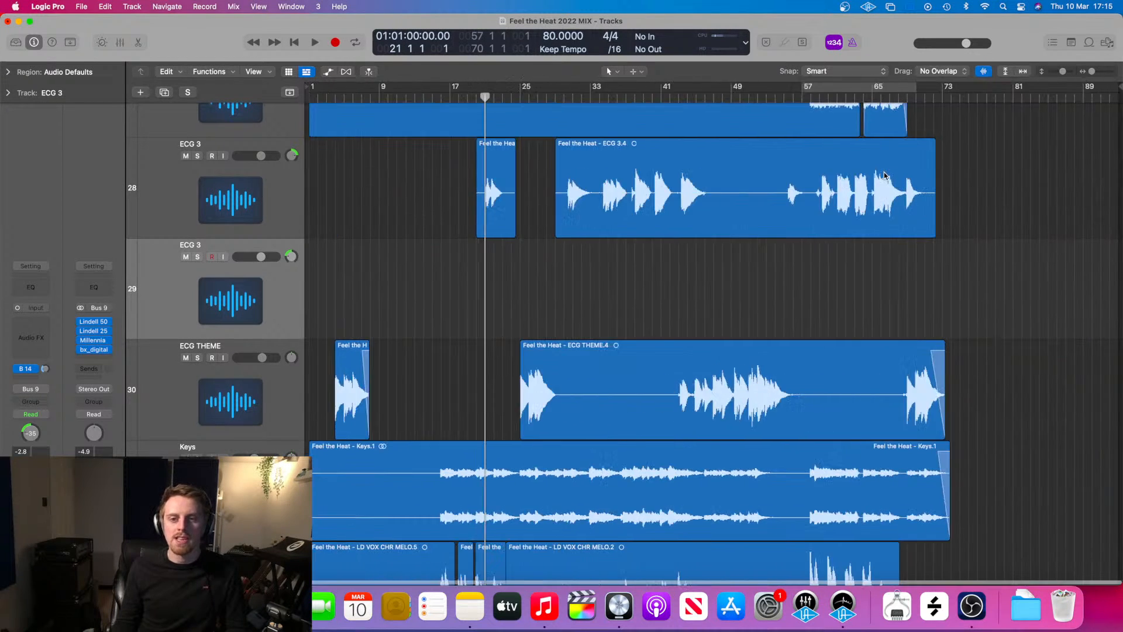
scroll(884, 176, "down", 5)
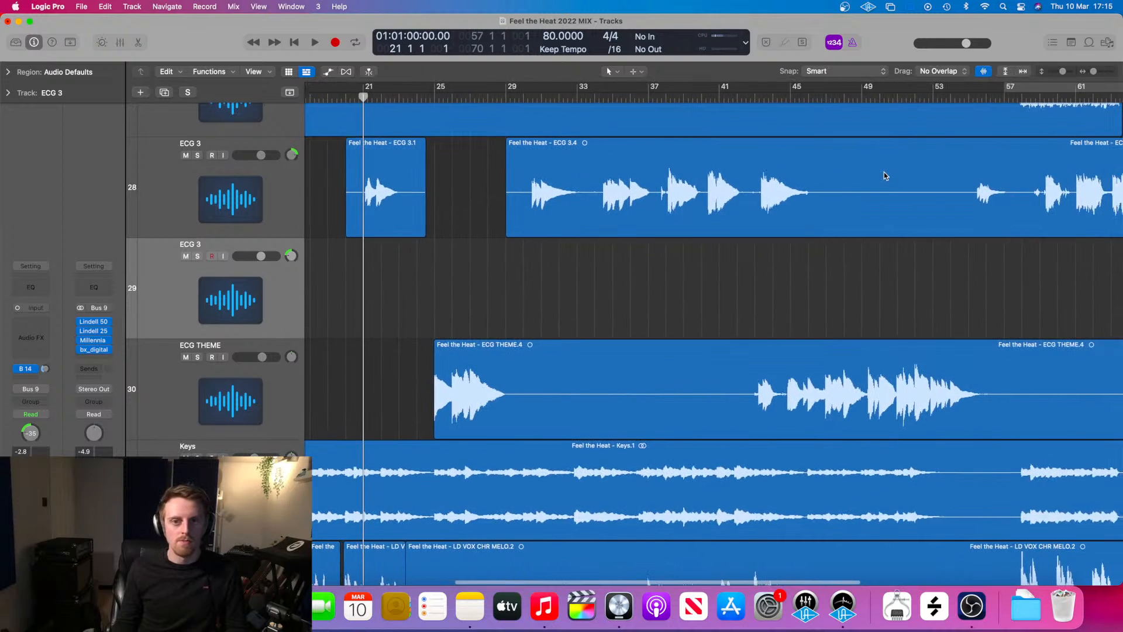
scroll(884, 176, "up", 5)
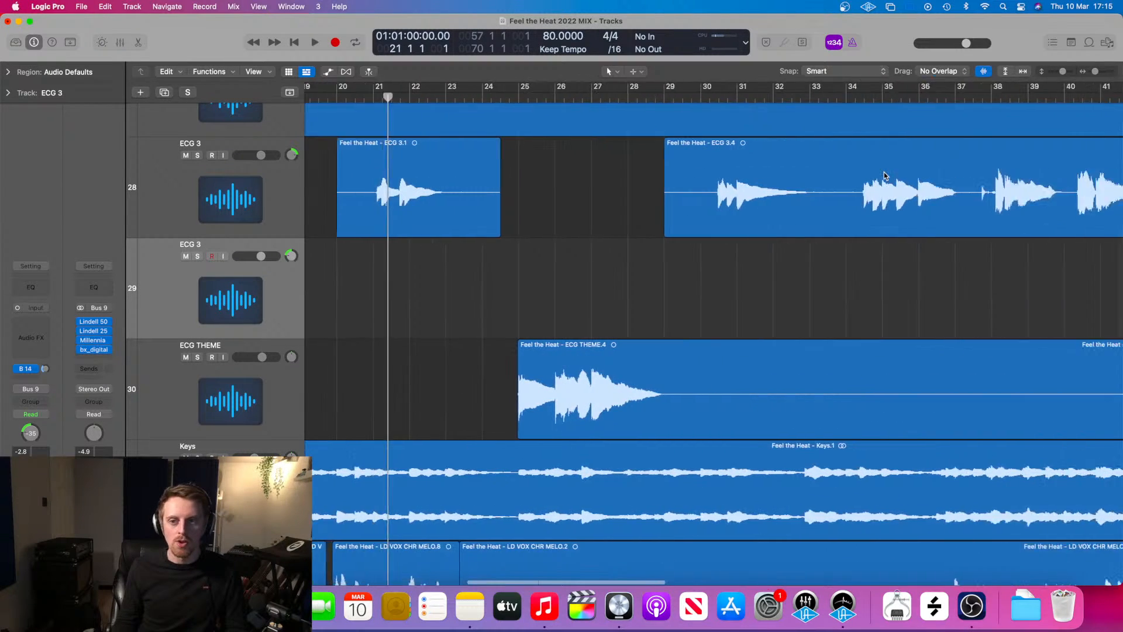
scroll(884, 176, "down", 3)
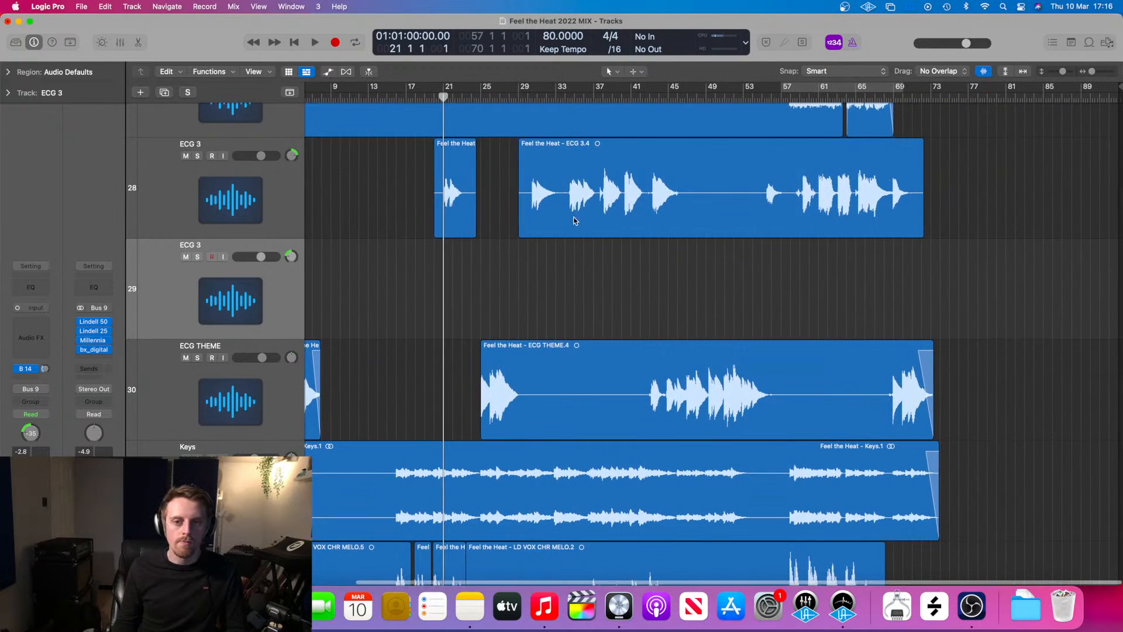
left_click_drag(527, 95, 531, 95)
scroll(519, 150, "up", 2)
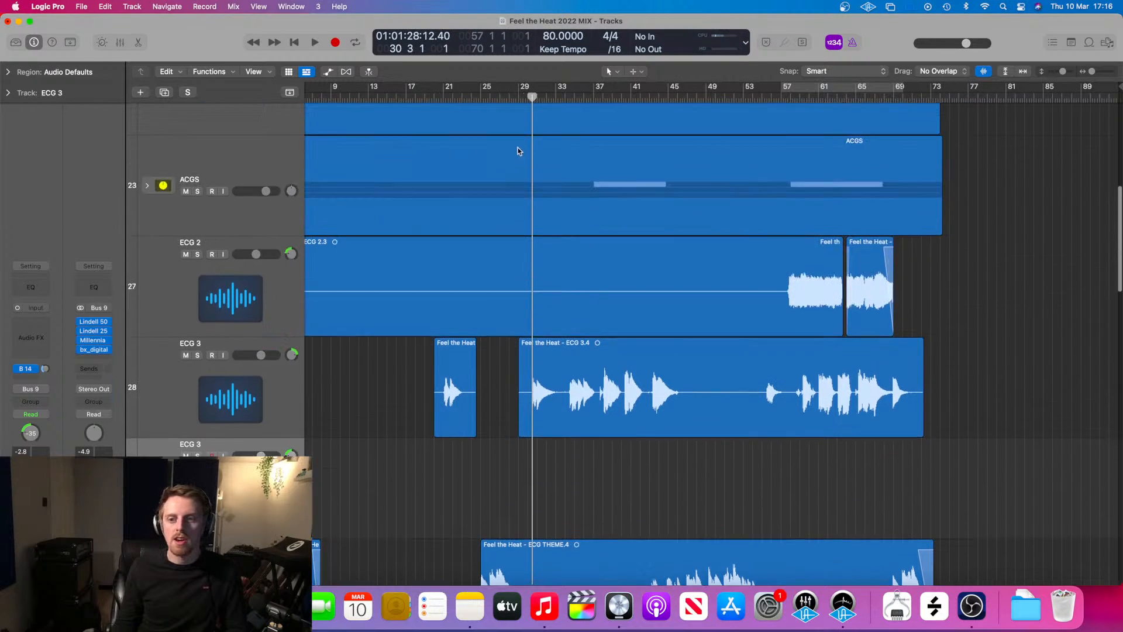
scroll(633, 266, "down", 1)
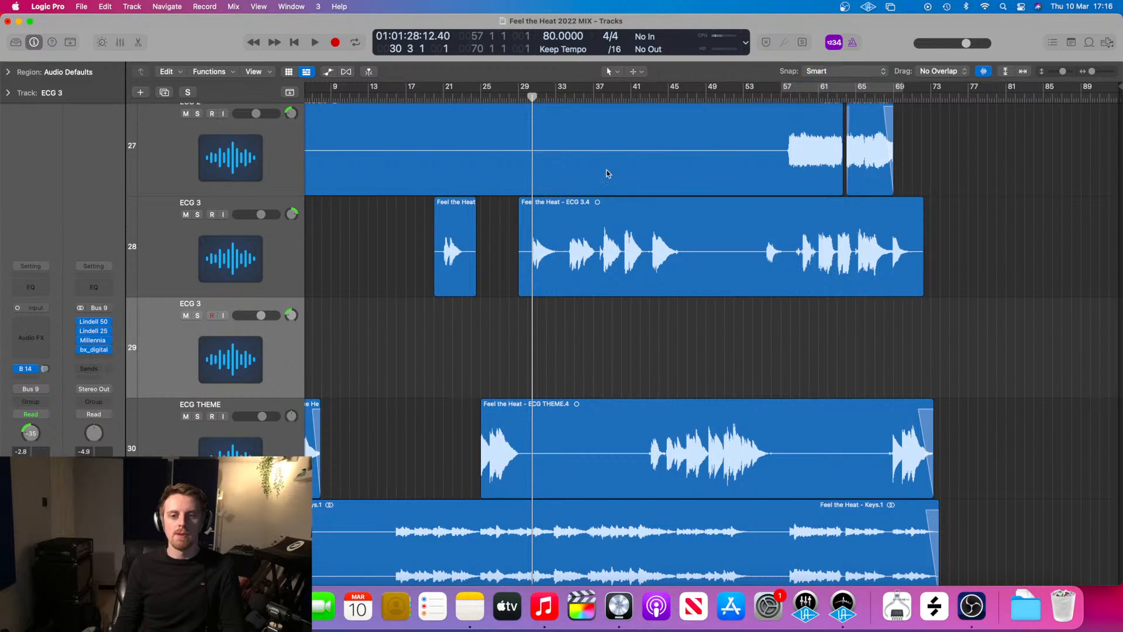
- Split out the ECG 3 phrase between bars 34 and 37 and move it onto the duplicate ECG 3 track
left_click_drag(530, 98, 529, 96)
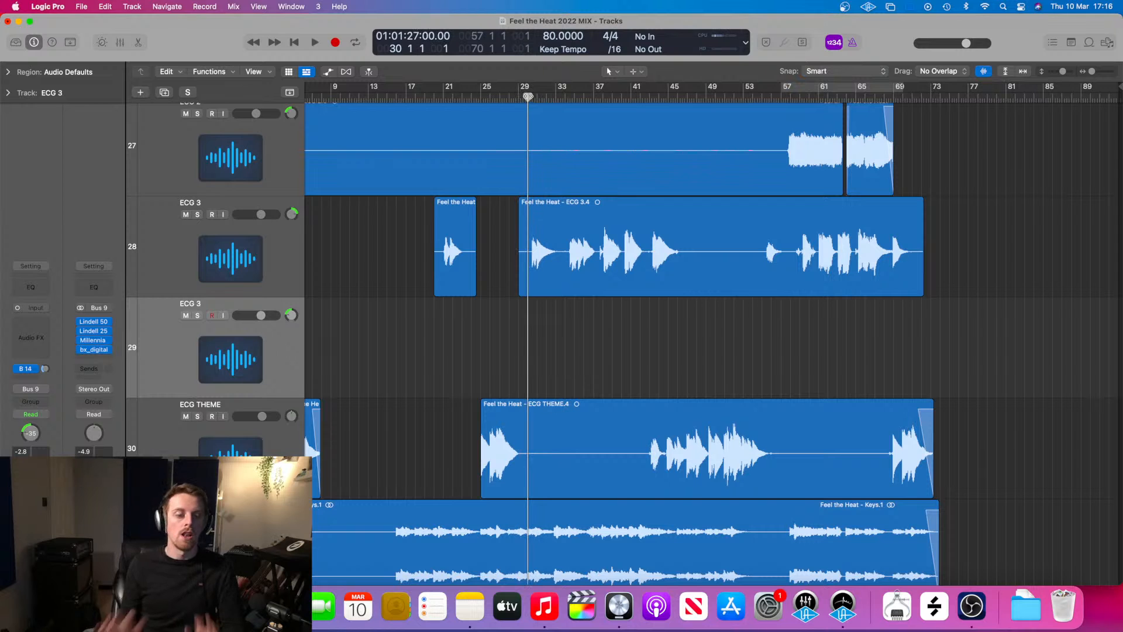
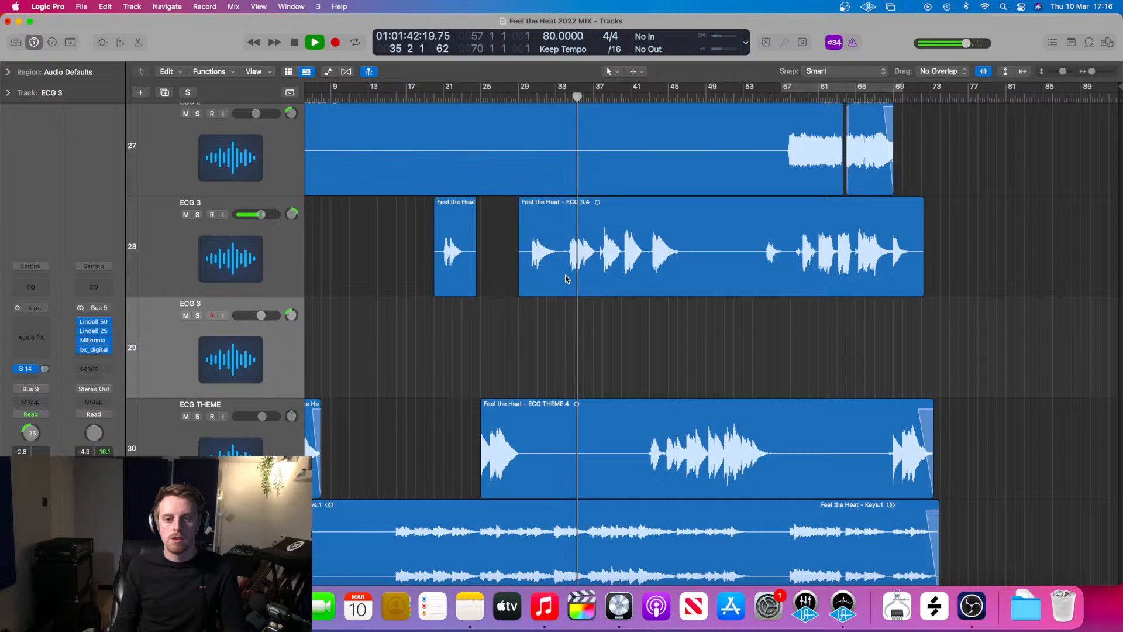
left_click(564, 280)
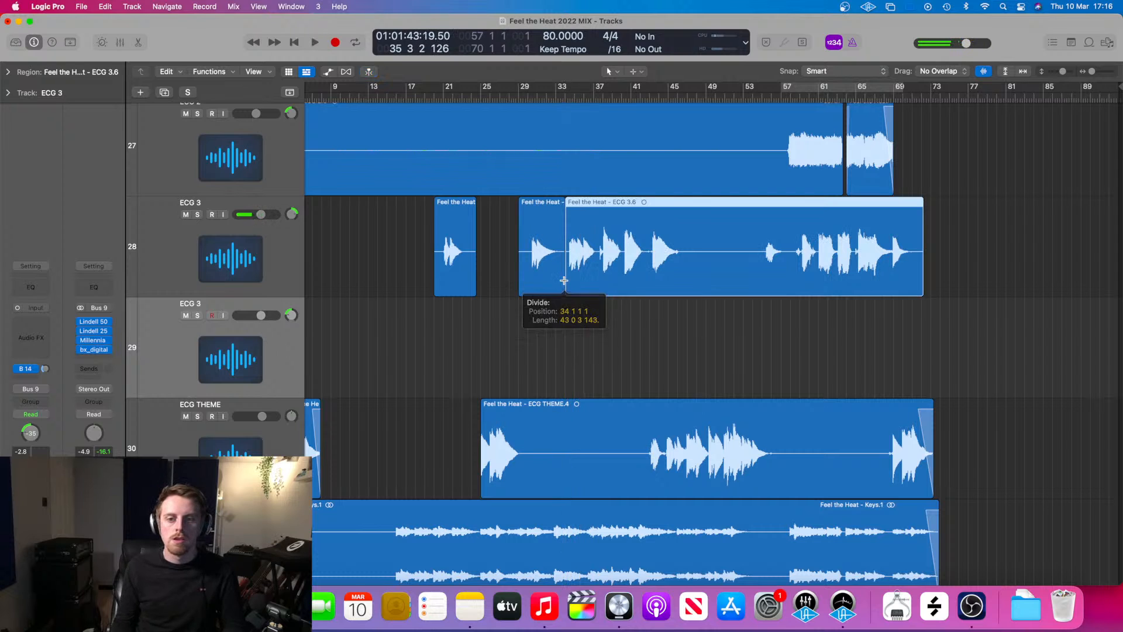
left_click(595, 281)
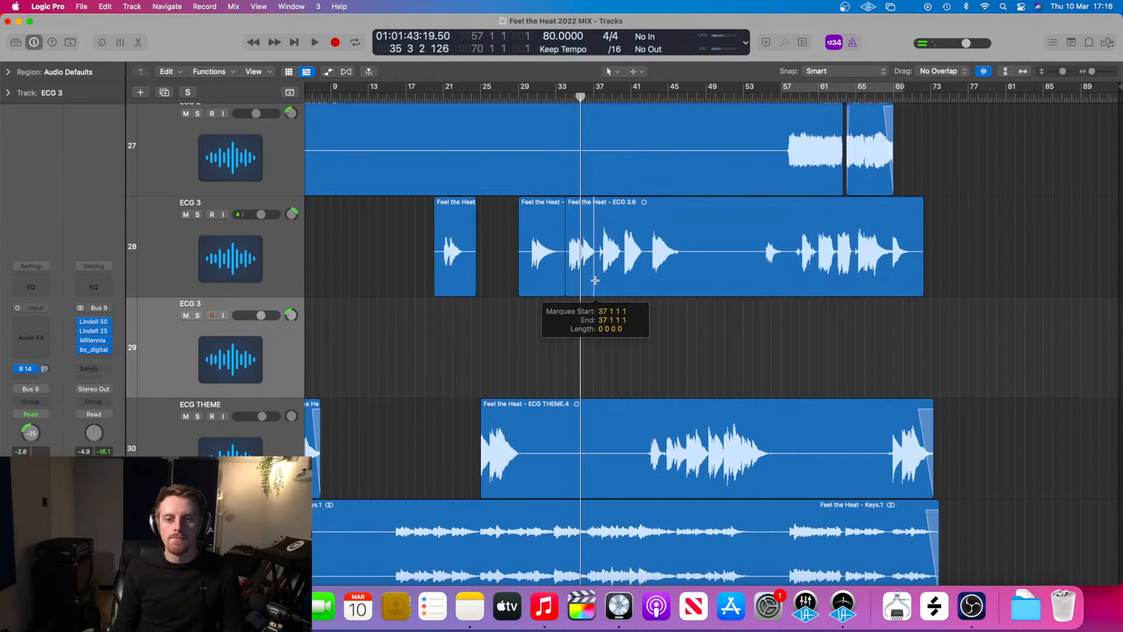
scroll(594, 279, "up", 3)
left_click_drag(564, 280, 560, 344)
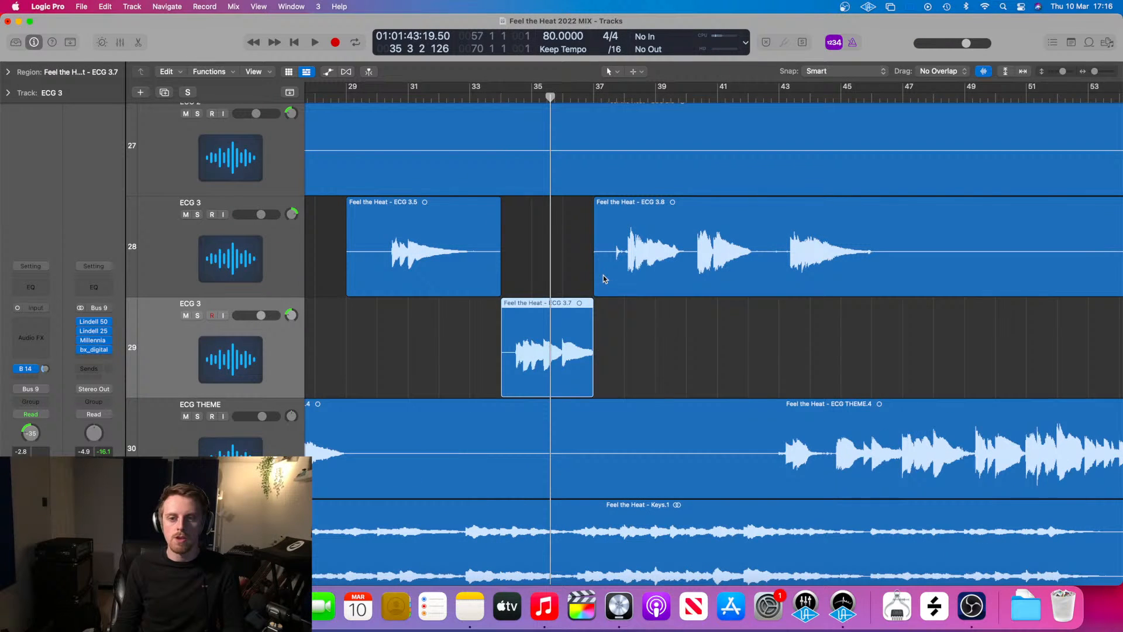
- Trim the start of the following ECG 3 region to bar 37 beat 3 and audition its opening with the track soloed
mouse_move(595, 277)
left_mouse_down()
mouse_move(622, 282)
mouse_move(611, 284)
left_mouse_up()
left_click(615, 99)
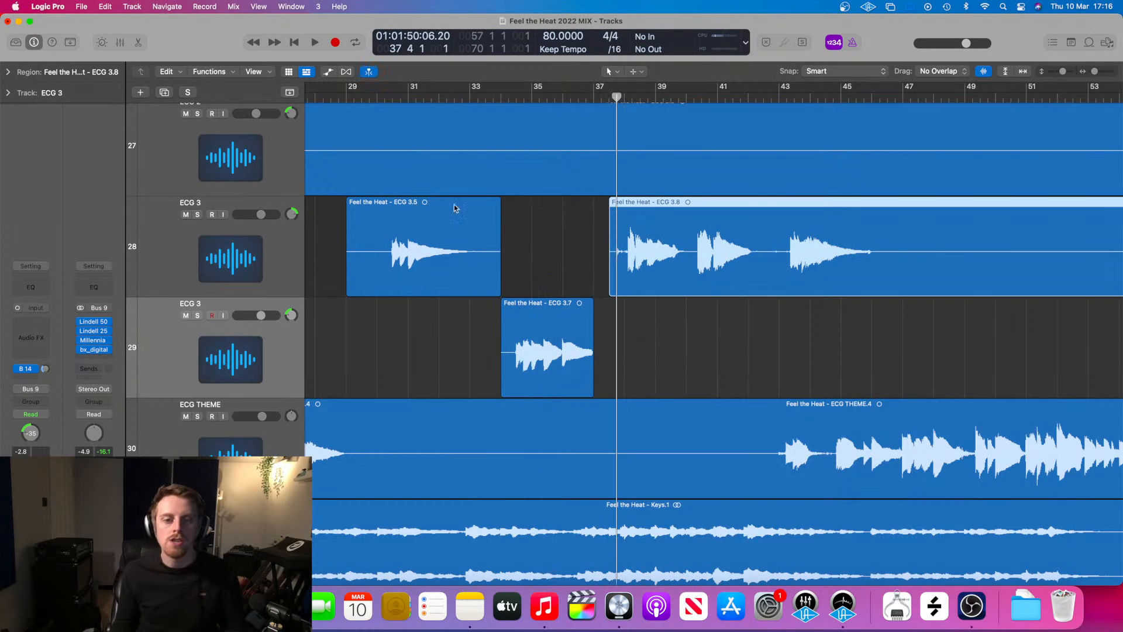
left_click(198, 215)
key("space")
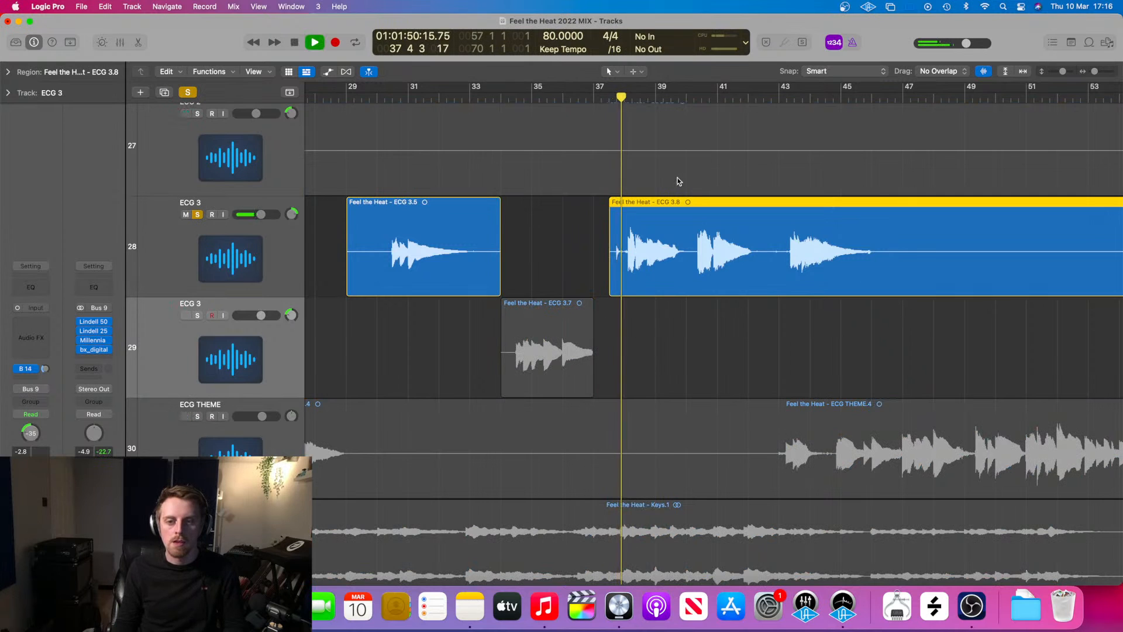
key("space")
- Cut away and delete the stray sound before the note at bar 38 on the original ECG 3 track, and unsolo it
key("super+Right")
key("super+Right")
key("super+Right")
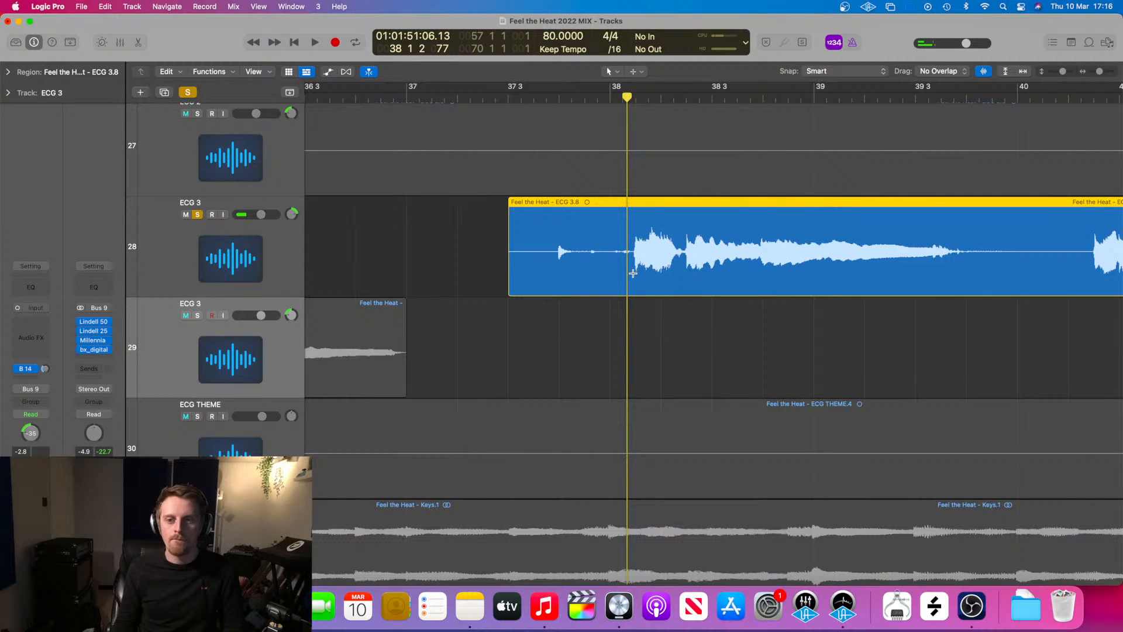
left_click(633, 273)
left_click(579, 272)
key("Delete")
key("super+Left")
key("super+Left")
key("super+Left")
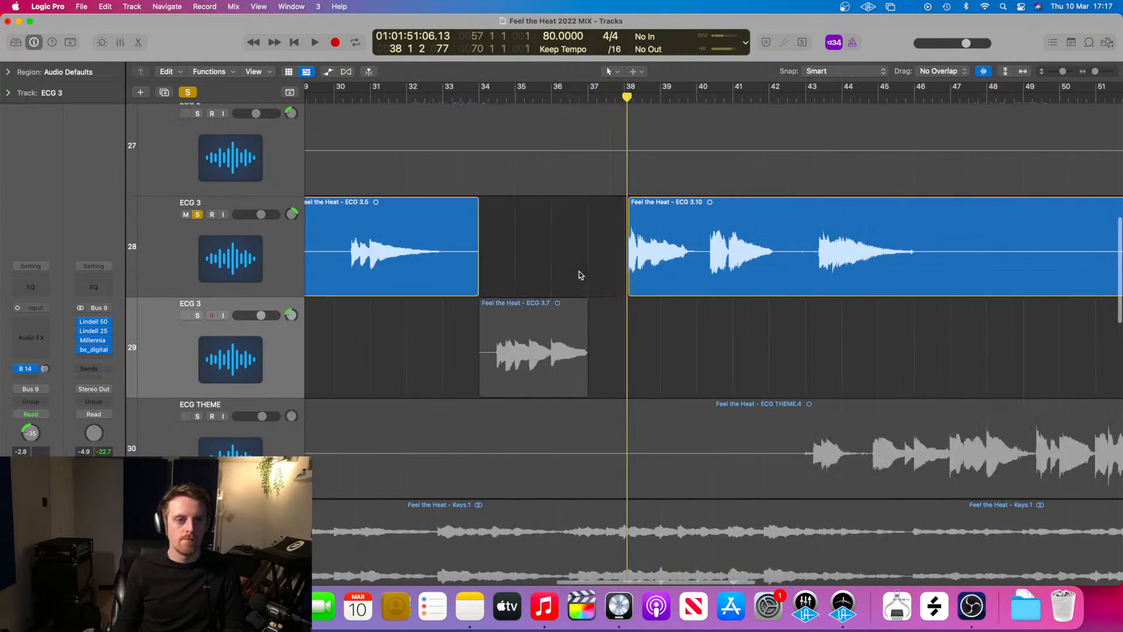
left_click(198, 215)
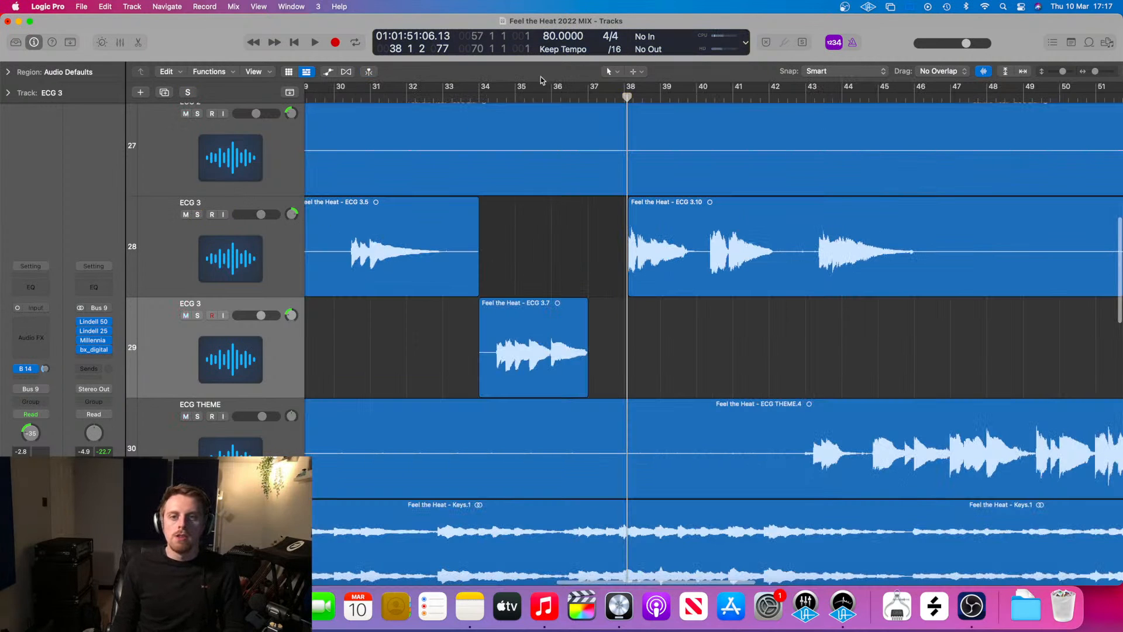
- Extend the end of the moved phrase on the duplicate track to about bar 37 beat 2 and play it from bar 34
mouse_move(587, 388)
left_mouse_down()
mouse_move(624, 380)
mouse_move(597, 383)
left_mouse_up()
left_click_drag(485, 95, 491, 119)
key("space")
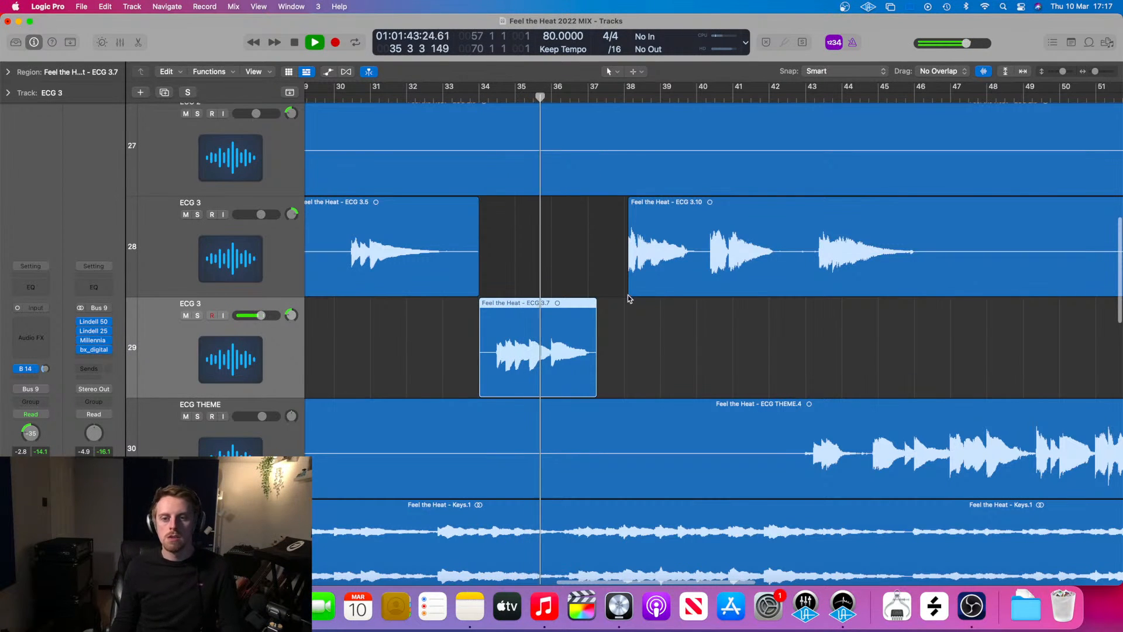
- Split out the ECG 3 phrase from about bar 40 to bar 42 beat 2 and move it onto the duplicate track
key("super+Right")
key("super+Right")
key("super+Right")
left_click(750, 291)
key("super+Left")
key("super+Left")
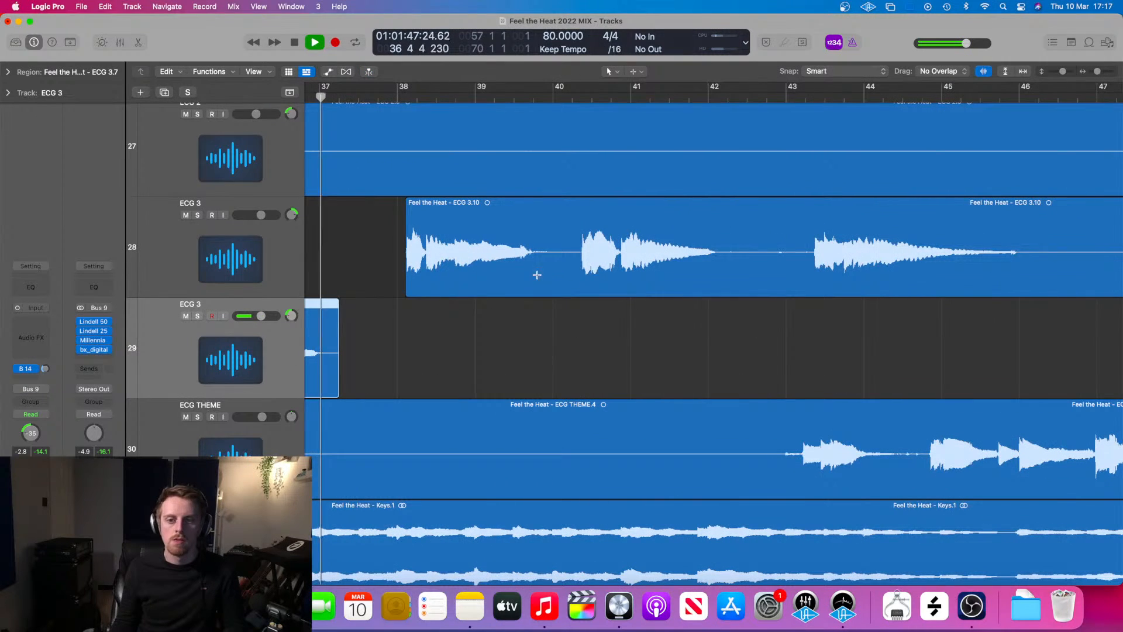
left_click(560, 279)
double_click(742, 280)
left_click_drag(683, 237, 683, 316)
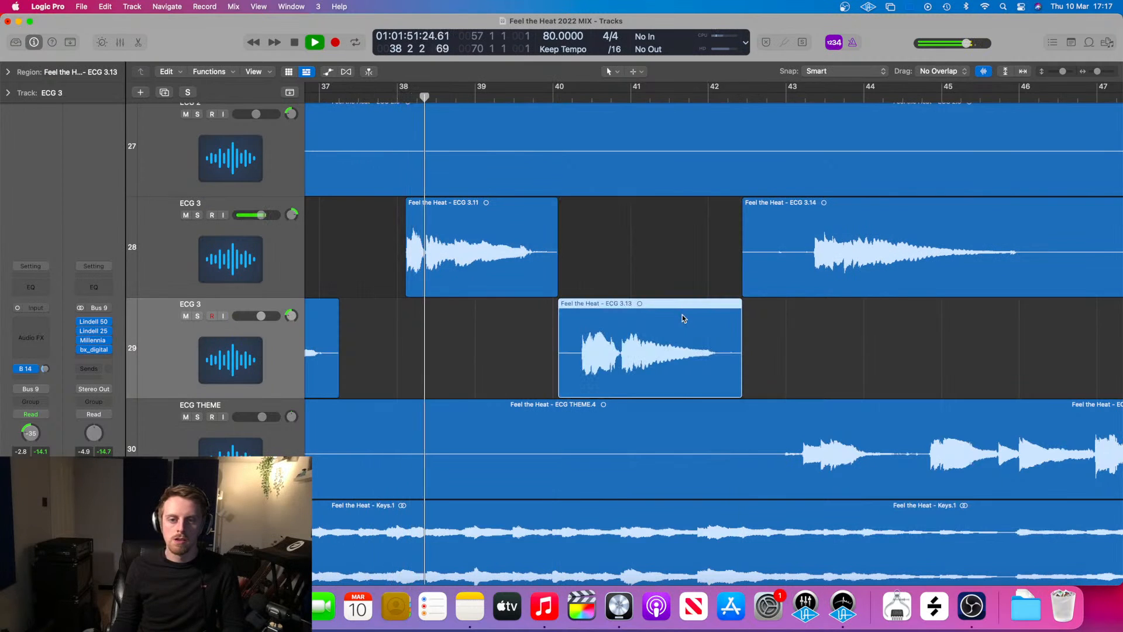
- Lower the volume of both ECG 3 tracks together to -4.1 dB while the passage plays
key("super+Left")
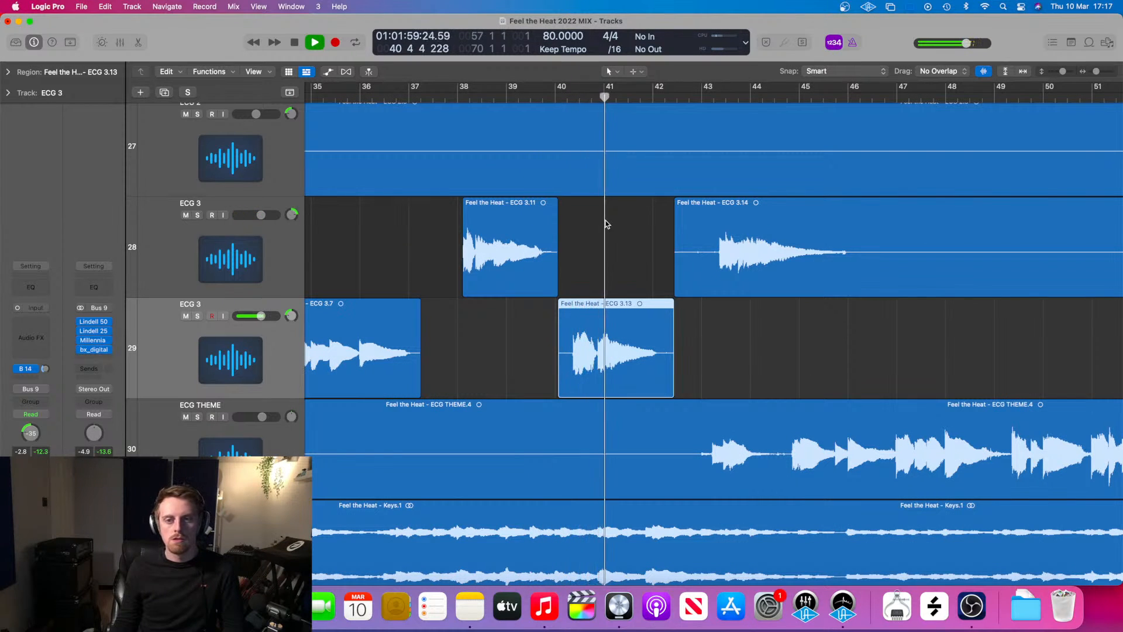
key("super+Left")
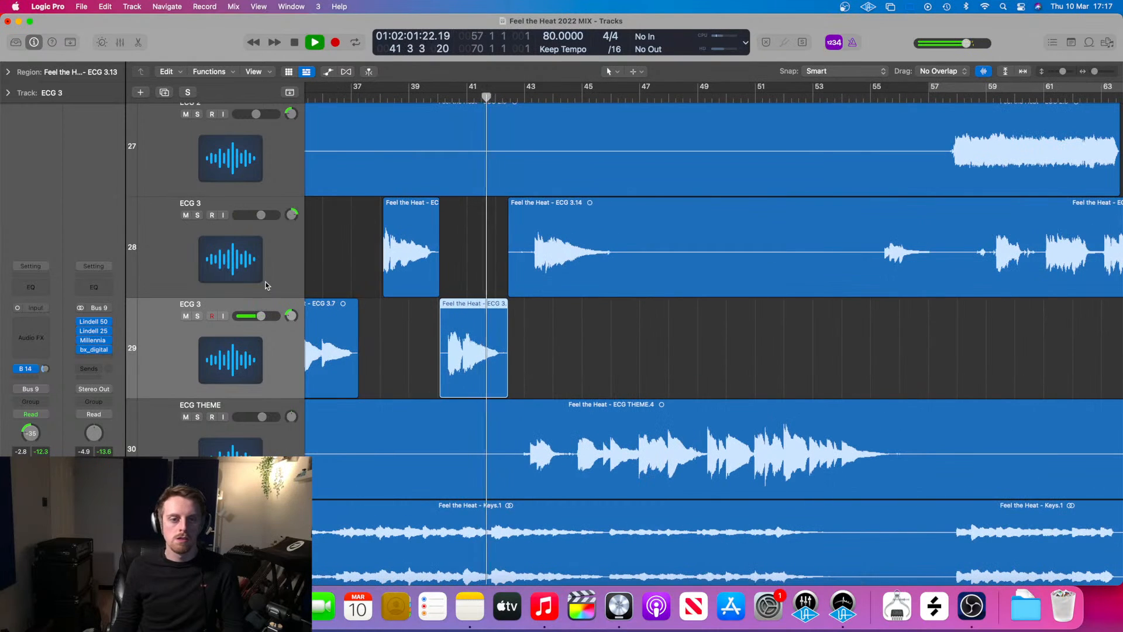
left_click(257, 316)
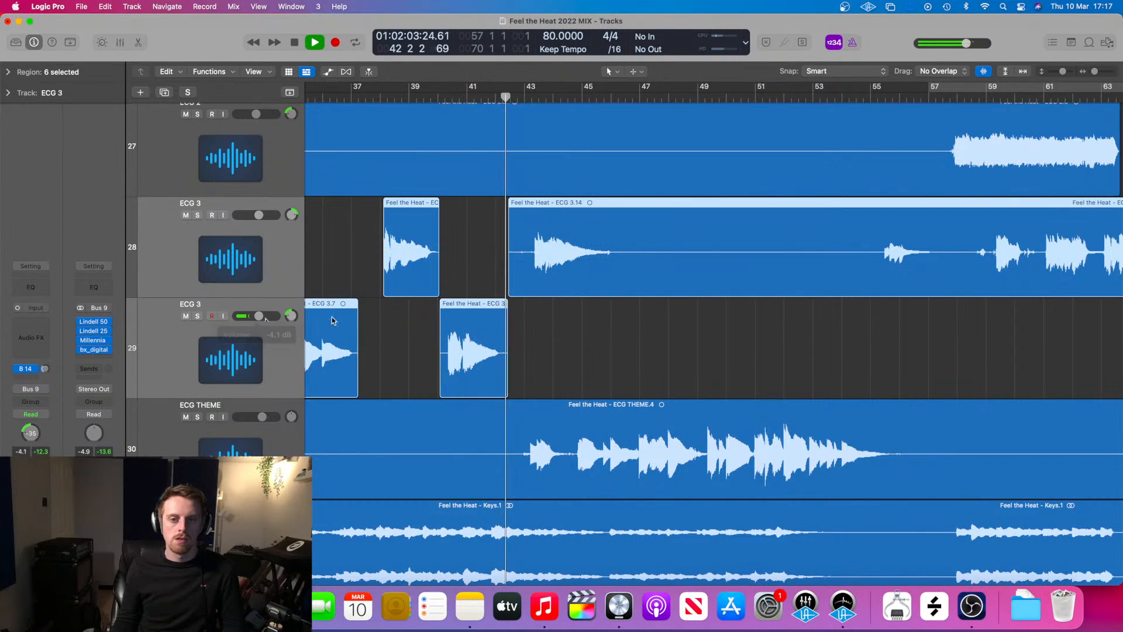
left_click(544, 317)
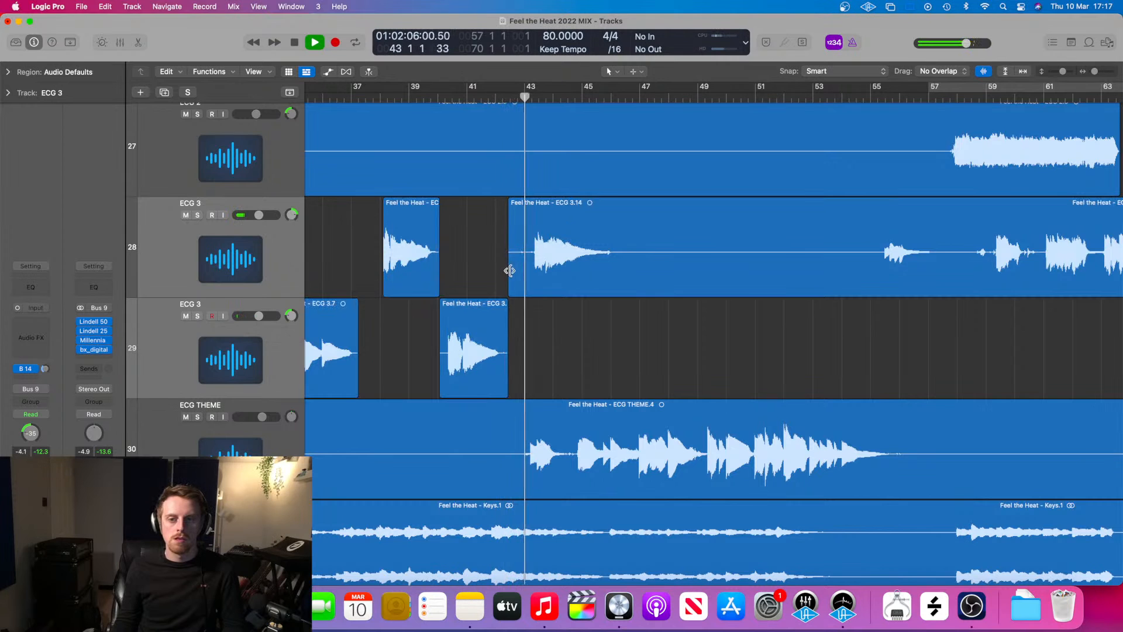
key("space")
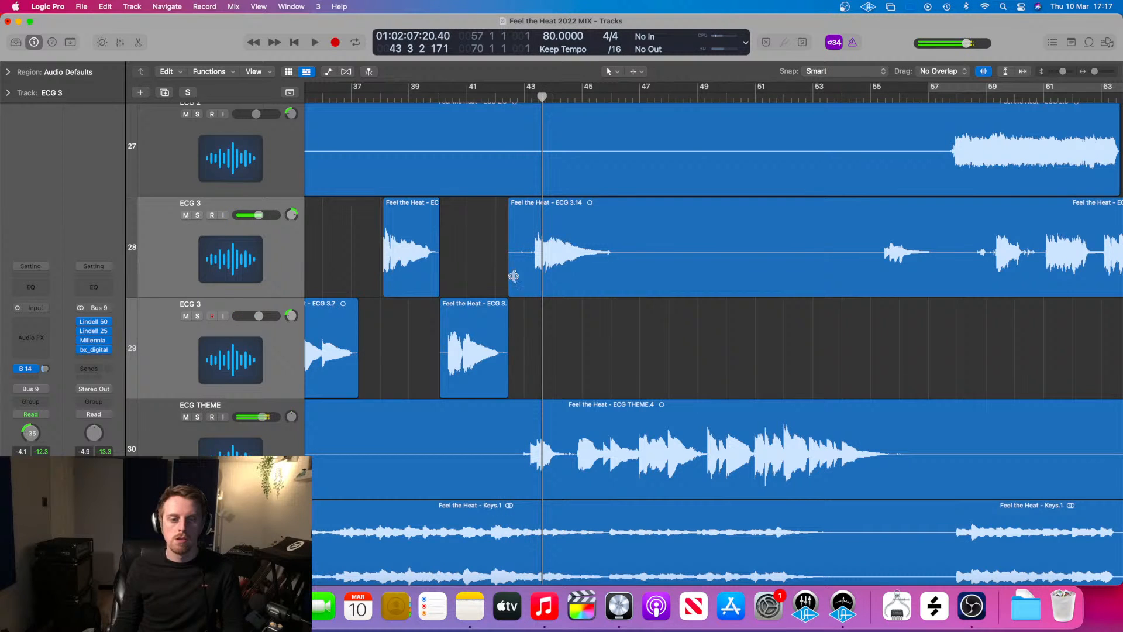
- Split the ECG THEME region at bar 42 beat 3 and just before bar 45, isolating the short phrase at bar 43
scroll(527, 437, "down", 3)
left_click(574, 430)
left_click(574, 431)
left_click(511, 410)
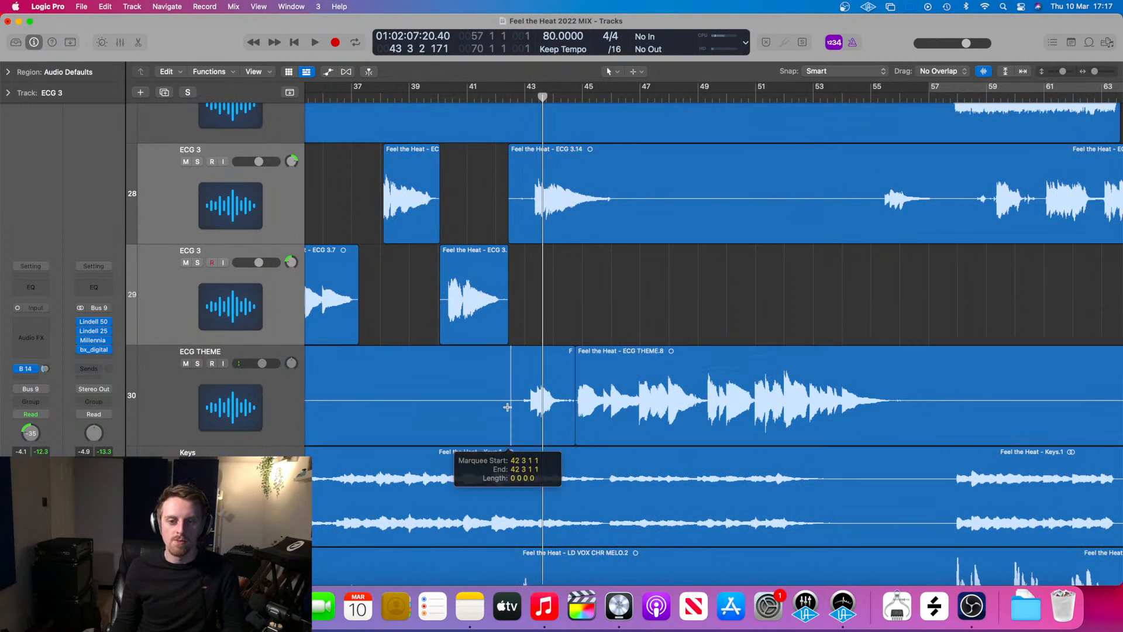
- Solo the original ECG 3 and ECG THEME tracks and play their overlapping phrases from bar 43
left_click(291, 207)
left_click(198, 162)
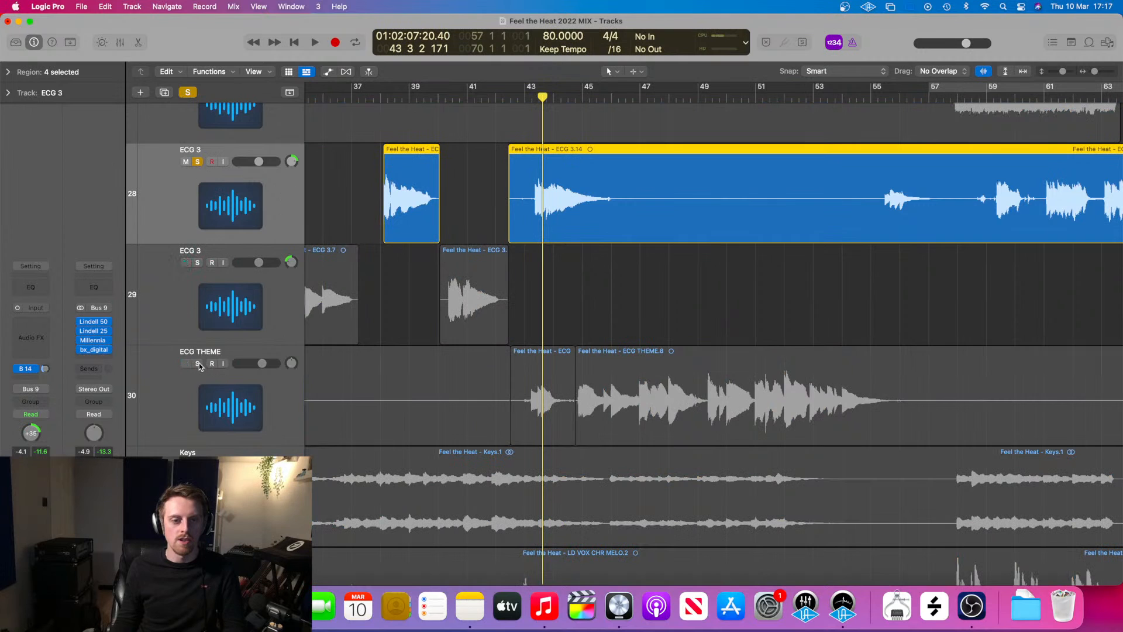
left_click(198, 364)
left_click(524, 98)
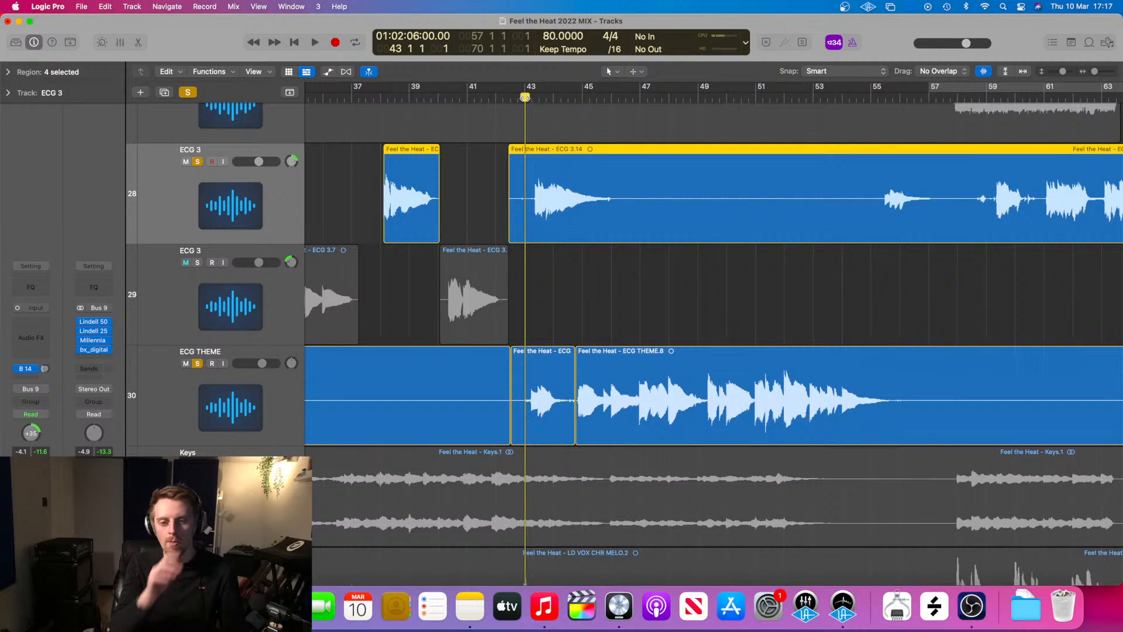
key("space")
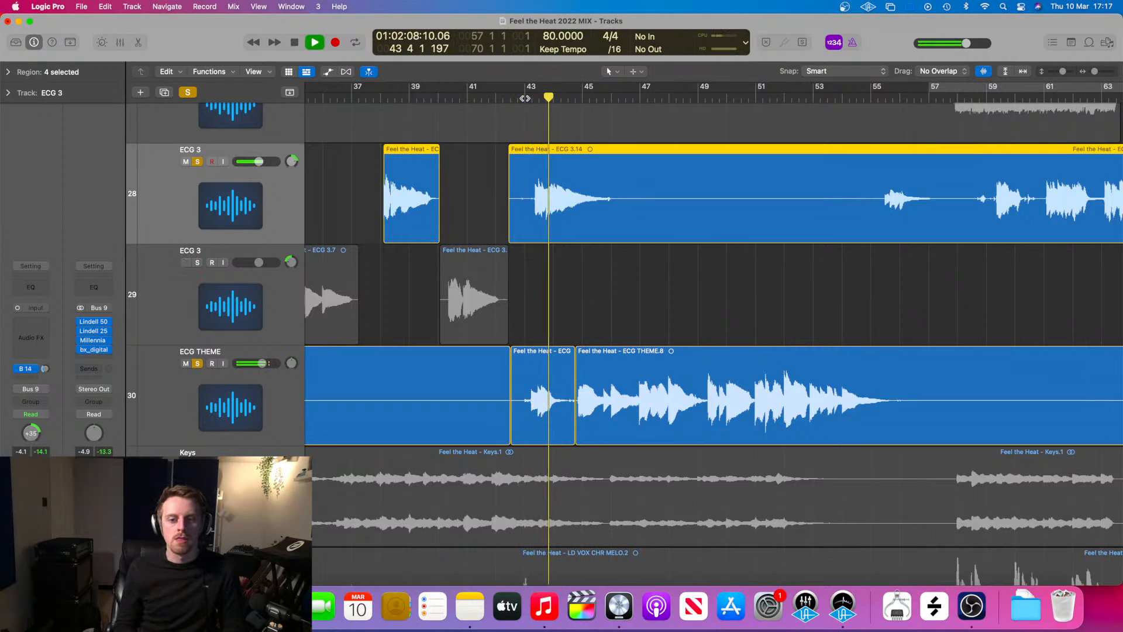
key("space")
left_click(574, 252)
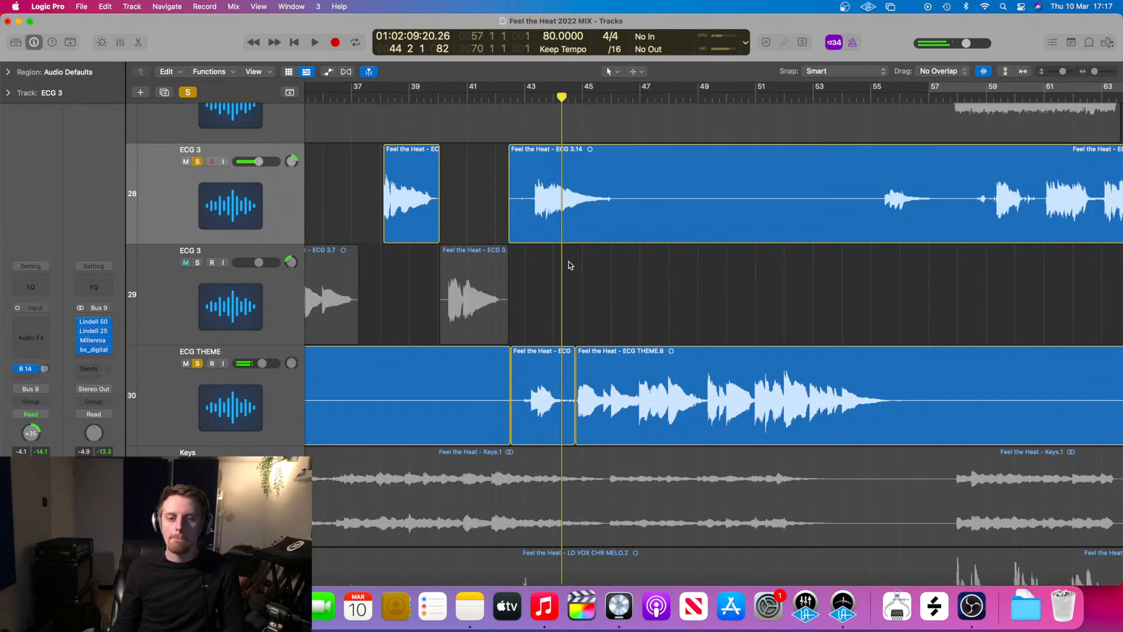
- Unsolo both guitar tracks and delete the isolated ECG THEME segment around bar 43
left_click(201, 362)
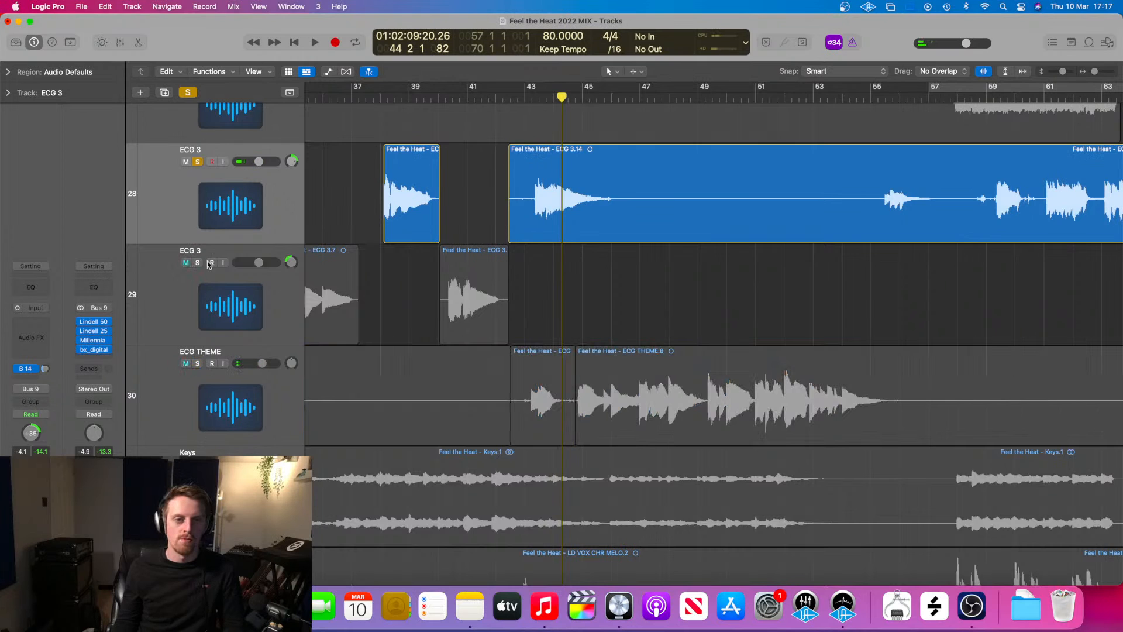
left_click(199, 162)
left_click(695, 345)
mouse_move(581, 310)
left_mouse_down()
mouse_move(550, 356)
mouse_move(574, 318)
left_mouse_up()
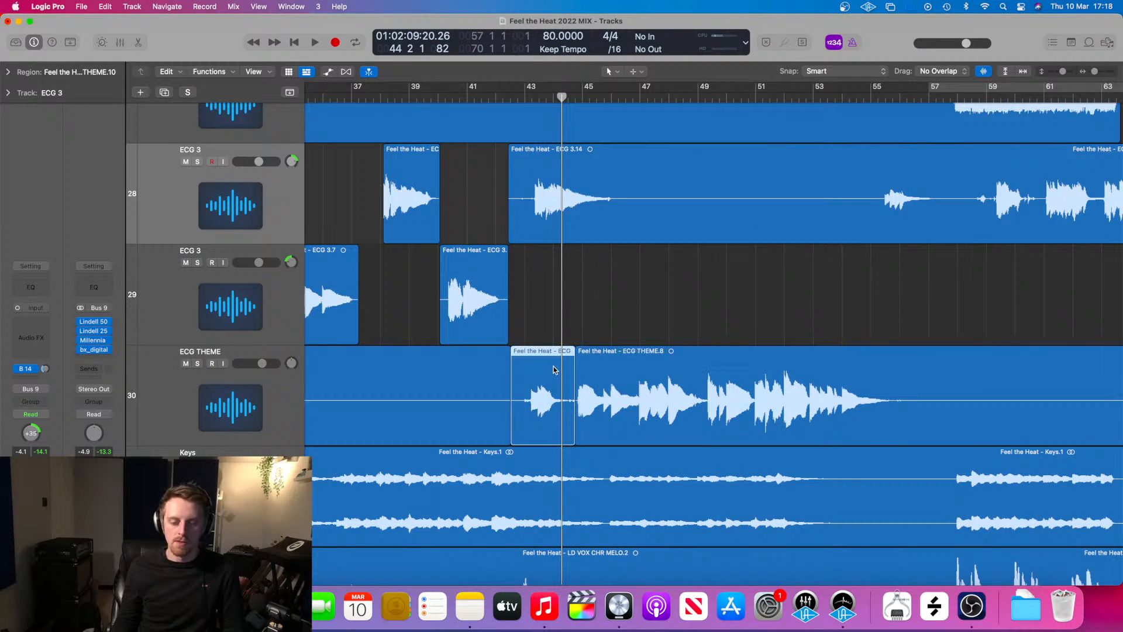
key("Delete")
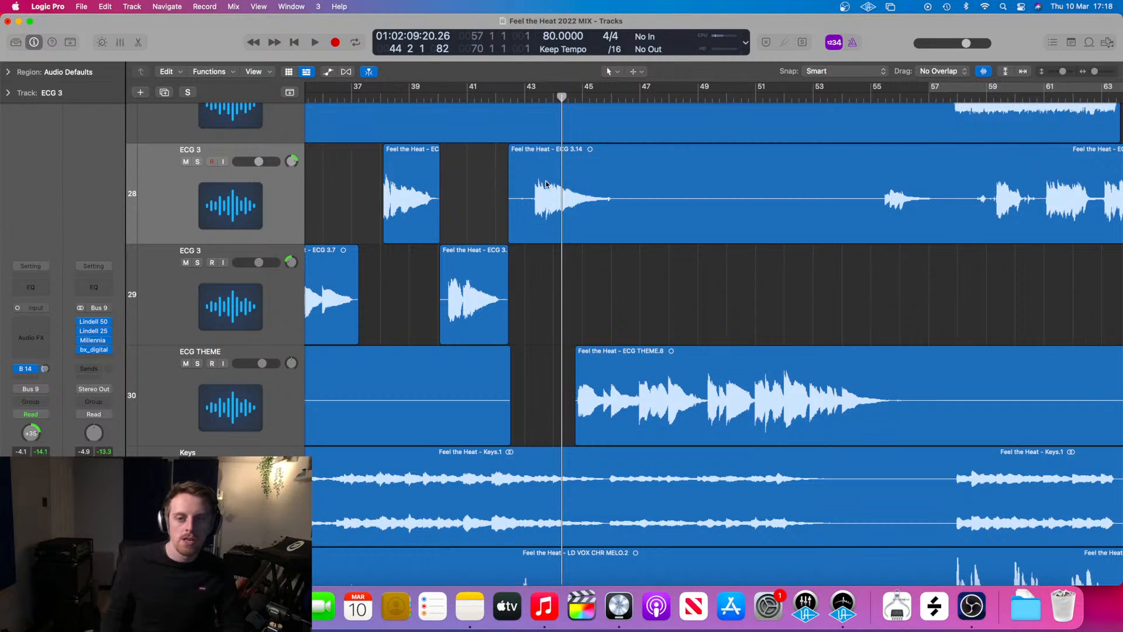
- Play the passage from bar 43 beat 2 and trim the start of the last ECG 3 region to about bar 43
left_click(531, 98)
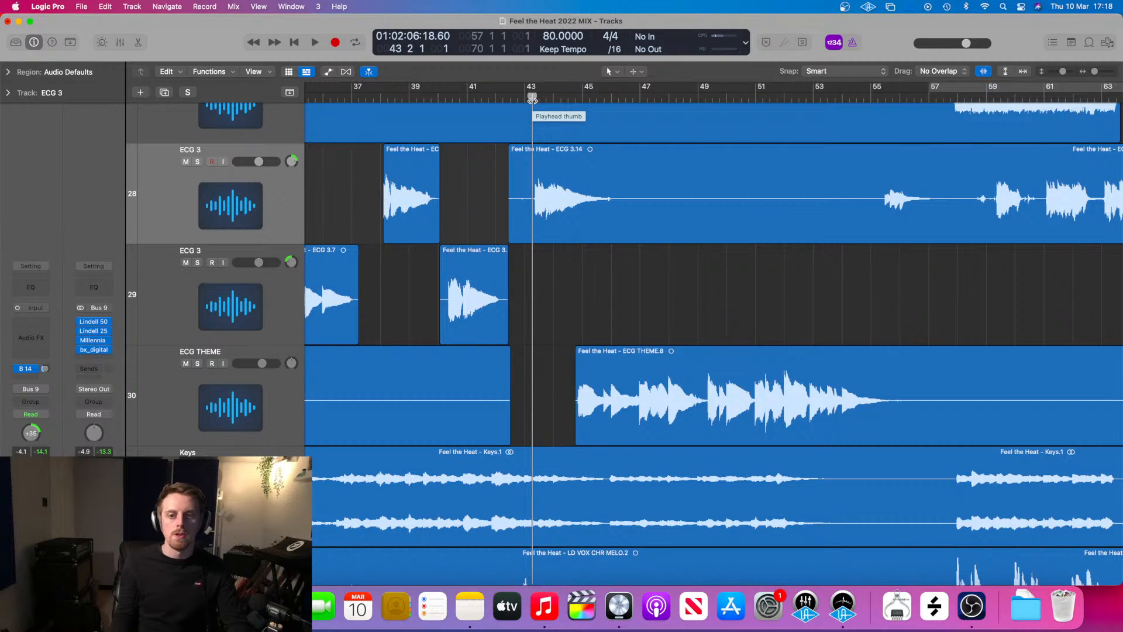
key("space")
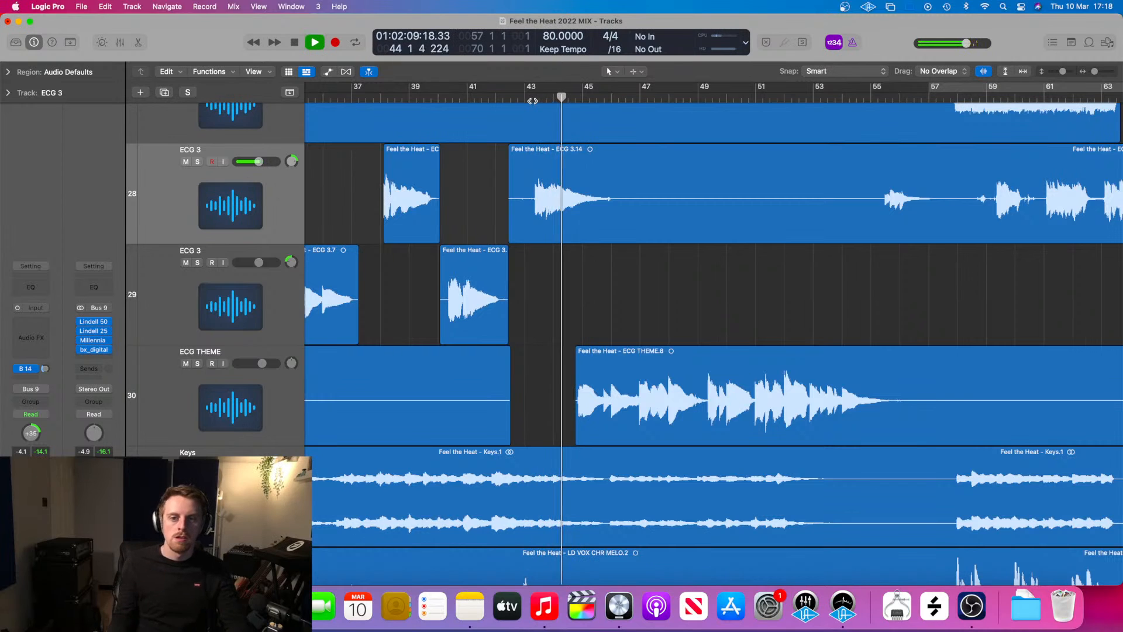
key("space")
left_click_drag(509, 211, 531, 217)
key("super+Left")
key("super+Left")
scroll(570, 228, "up", 1)
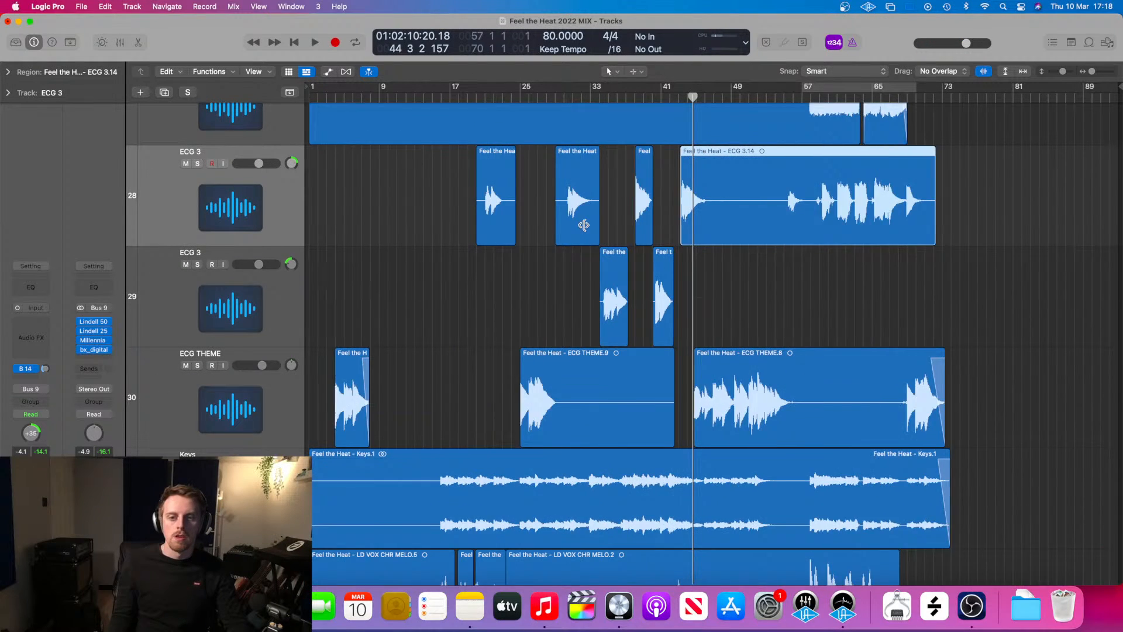
- Show track automation and raise the original ECG 3 track's volume to -3.1 dB over the phrase from about bar 43 to 46
key("a")
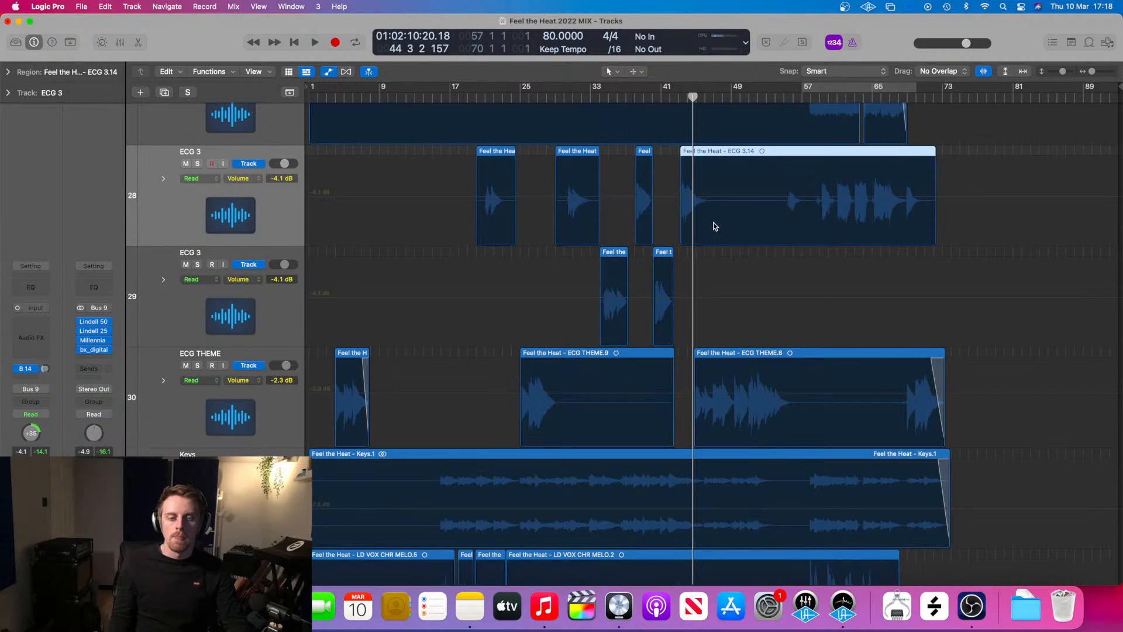
left_click(670, 198)
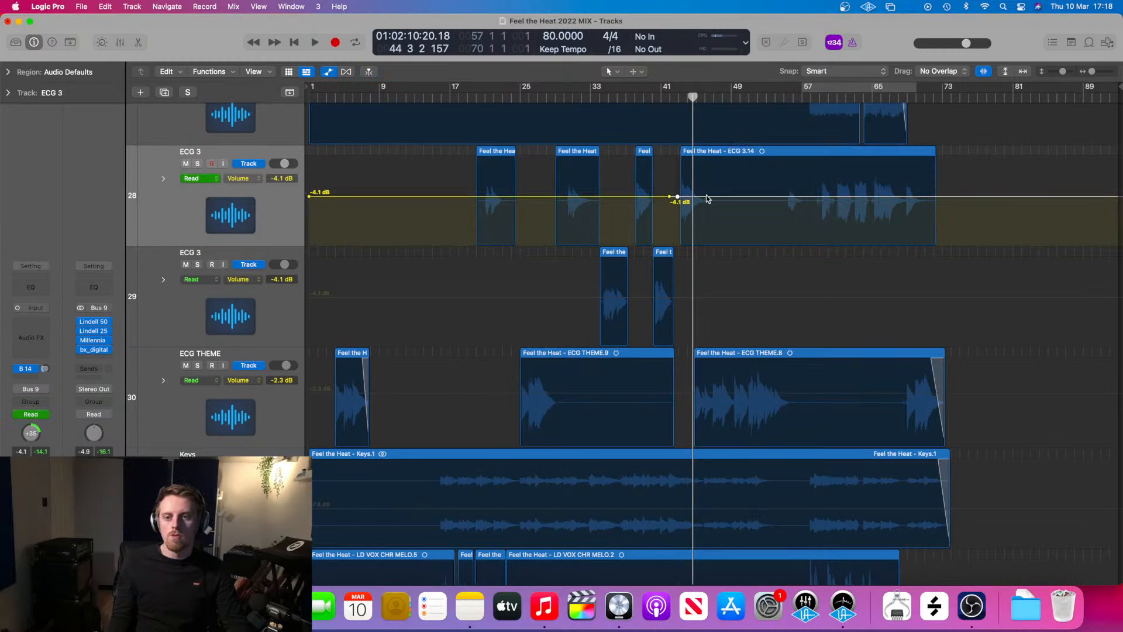
left_click_drag(701, 199, 702, 197)
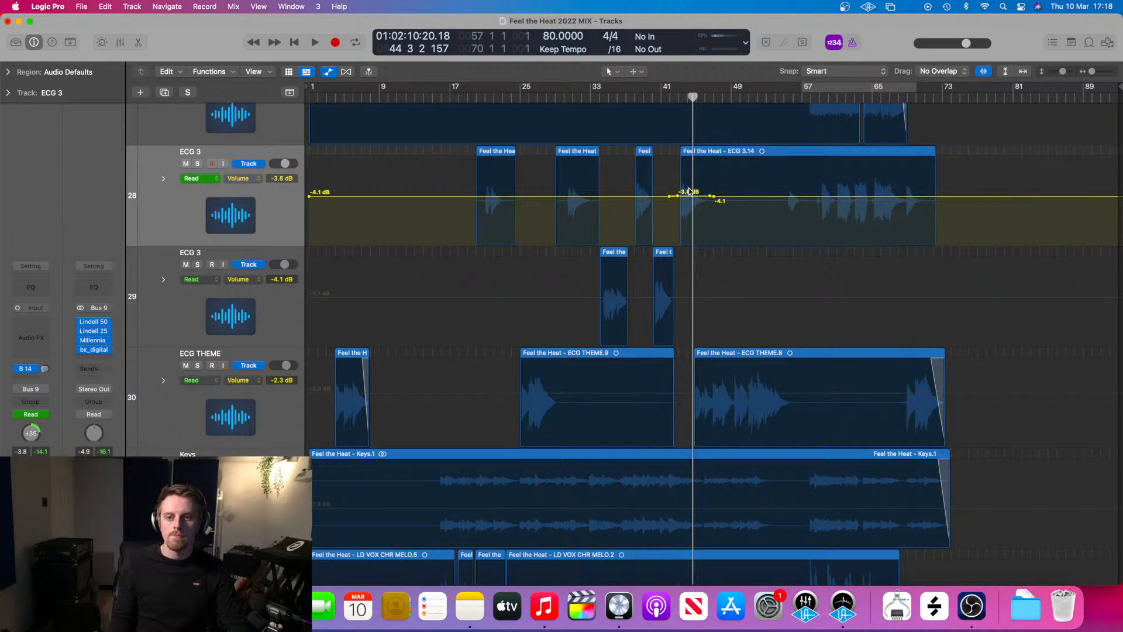
left_click(690, 195)
left_click_drag(690, 195, 691, 195)
- Play the automated ECG 3 phrase from bar 43 and inspect its volume points up close
left_click(678, 98)
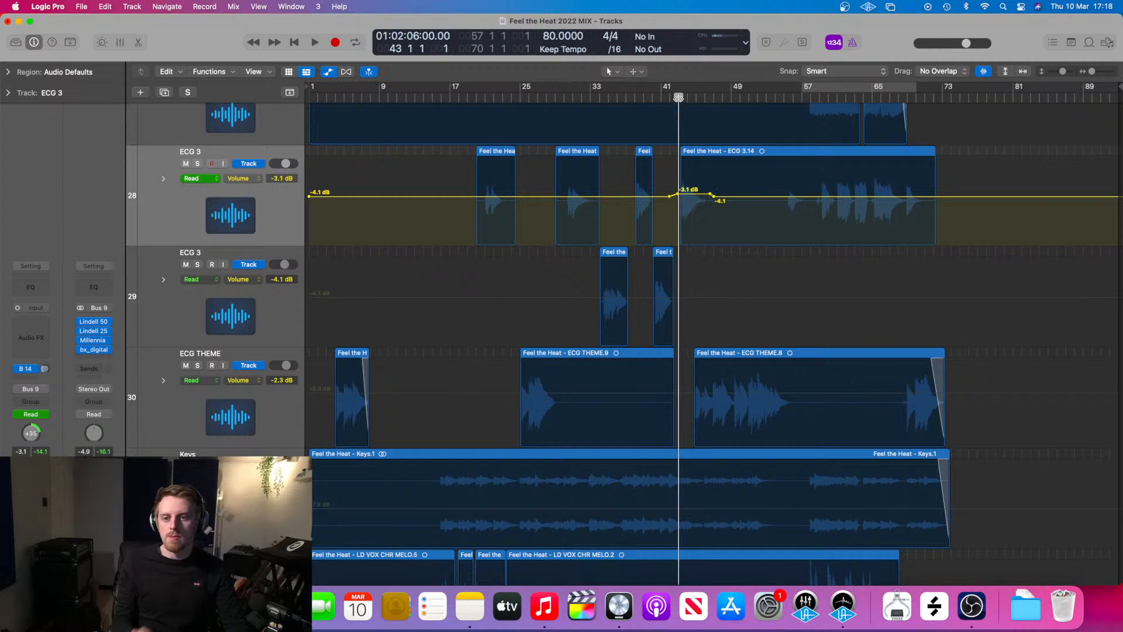
key("space")
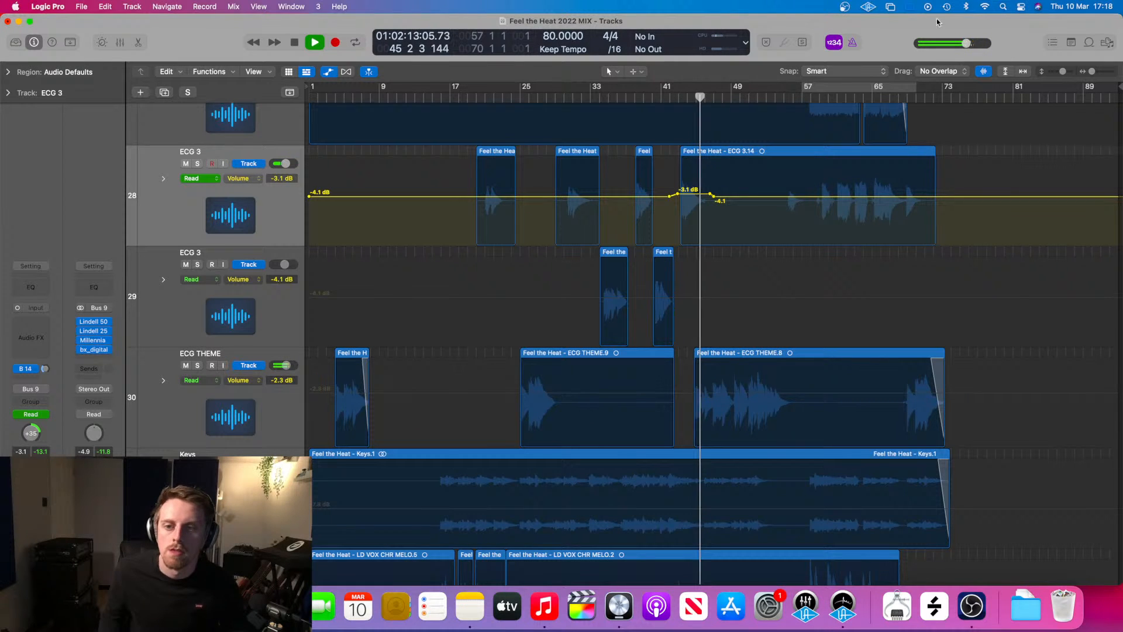
key("super+Right")
key("super+Right")
key("super+Right")
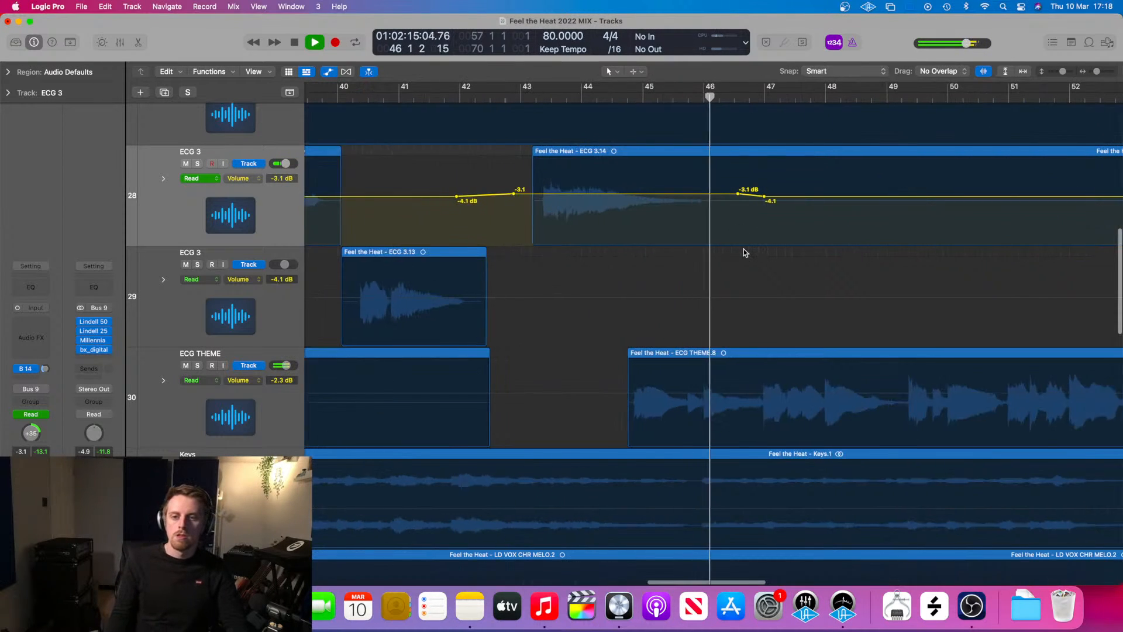
- Raise the original ECG 3 volume automation over the phrase from about bar 43 to 46 to -1.9 dB and audition it from bar 43
key("space")
left_click_drag(563, 194, 557, 166)
left_click(532, 100)
key("space")
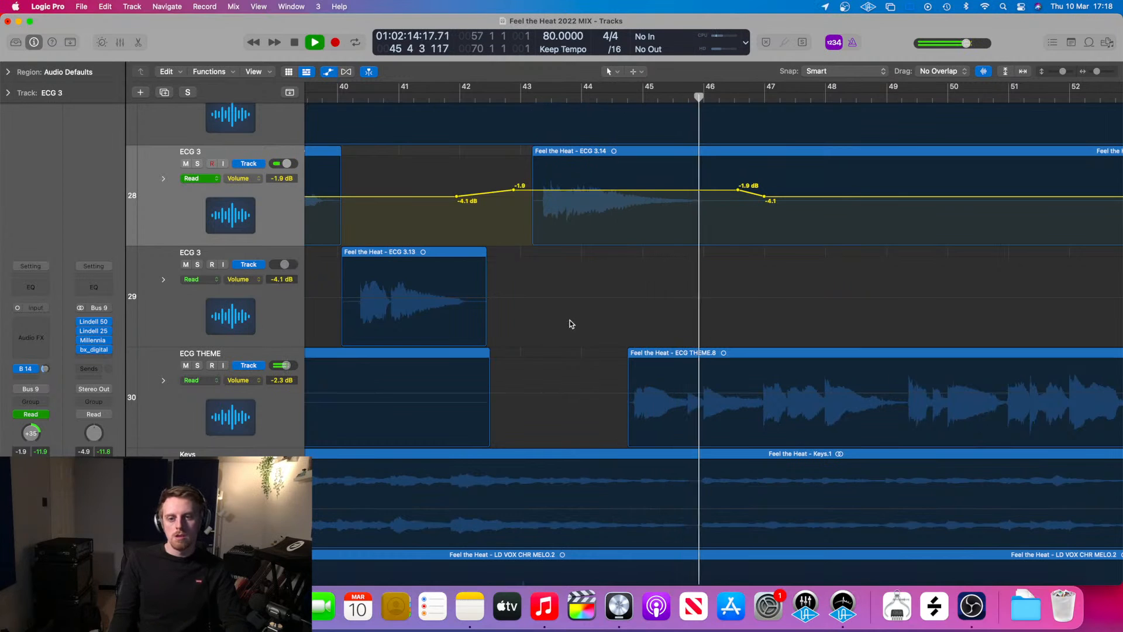
key("a")
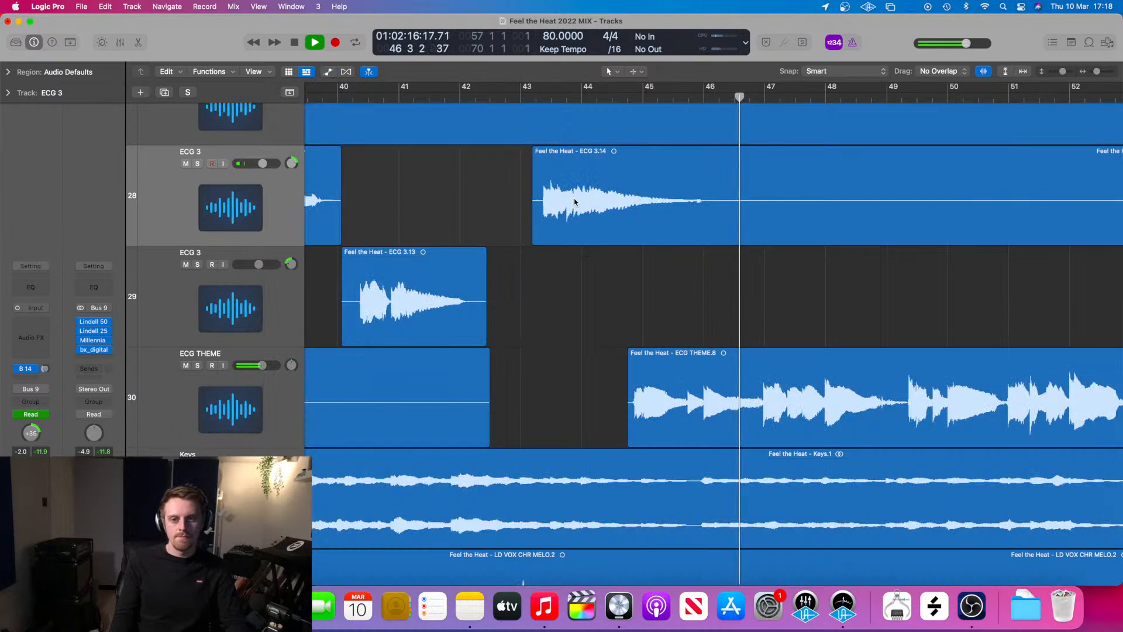
- Stop playback, split the last ECG 3 region on the original track at about bar 46, and mute the phrase starting at bar 43
key("super+Left")
key("a")
key("space")
key("a")
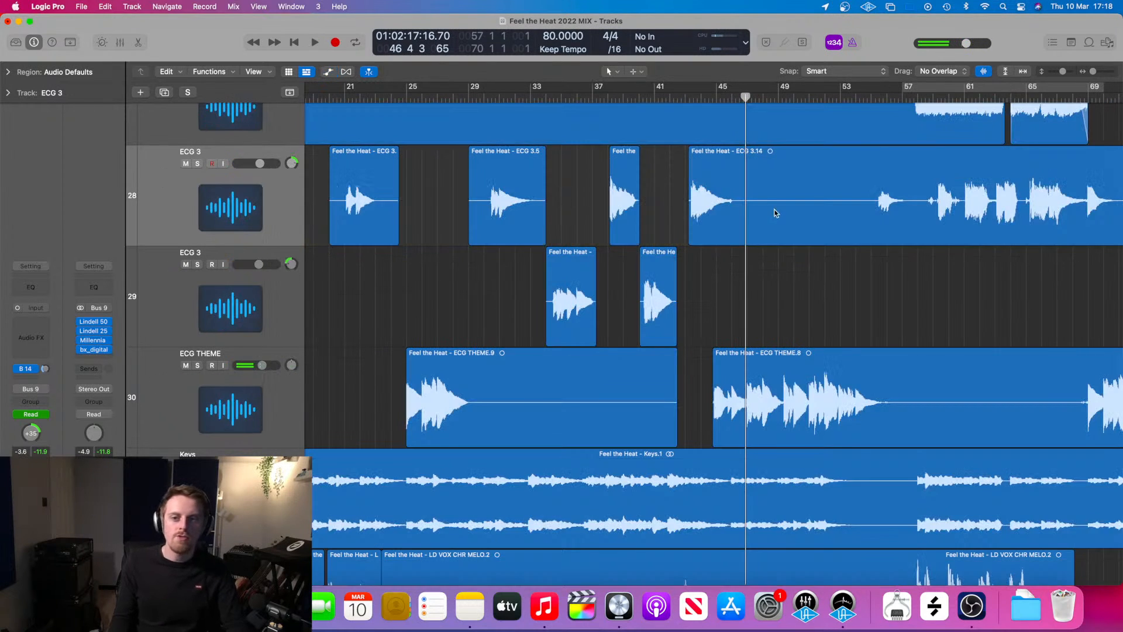
left_click(731, 234)
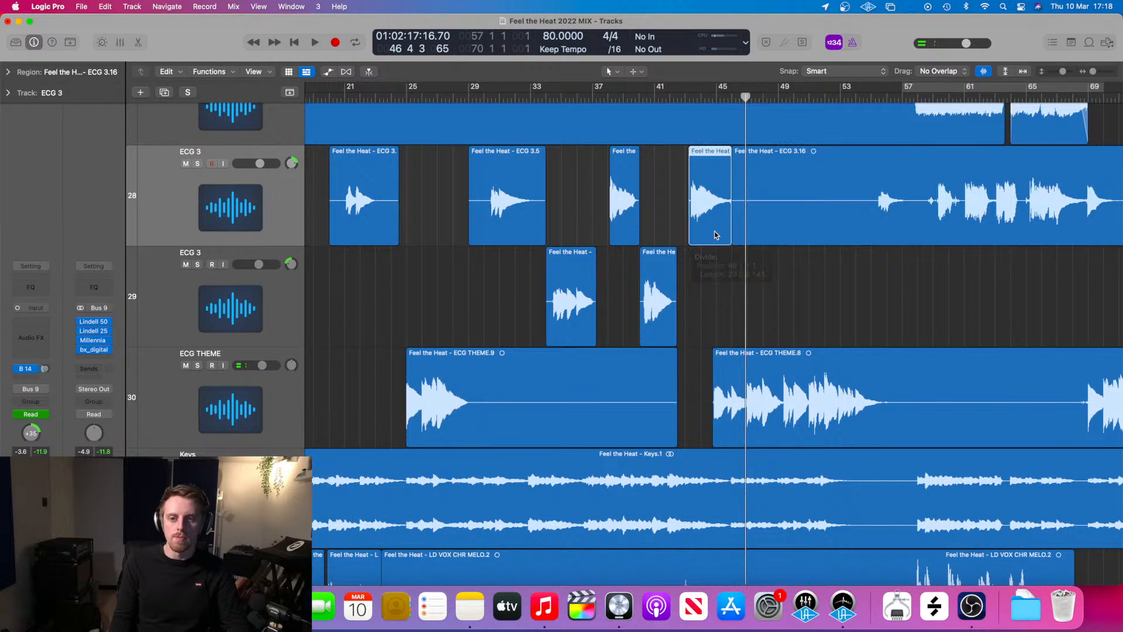
key("ctrl+m")
- Play from about bar 40 into the muted ECG 3 phrase and stop shortly after bar 43
left_click(646, 98)
key("space")
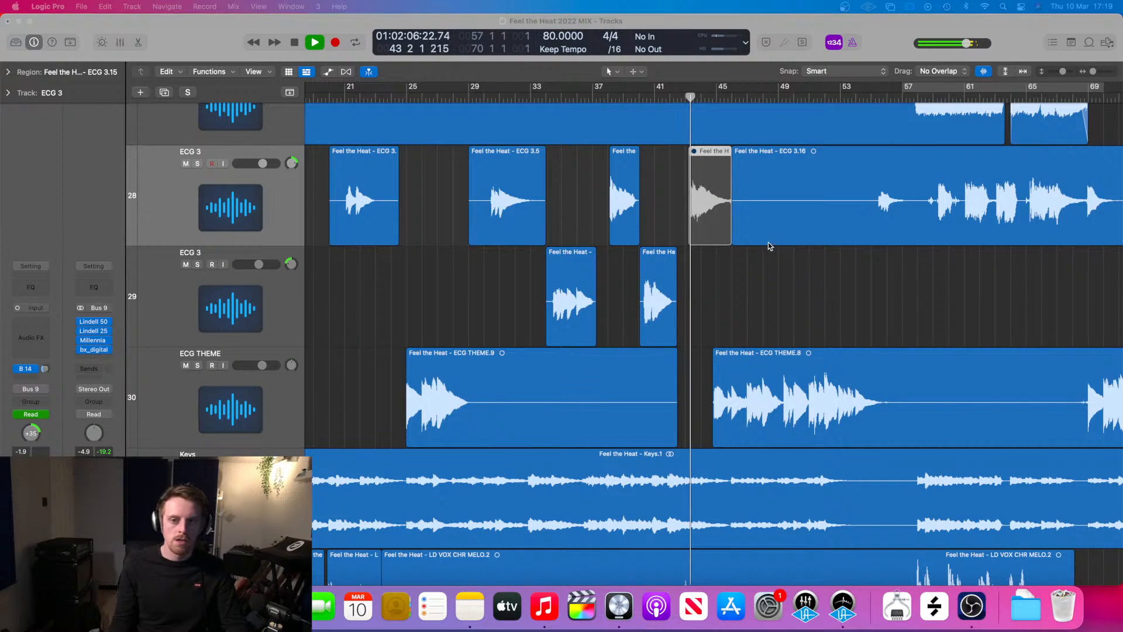
left_click(753, 299)
key("space")
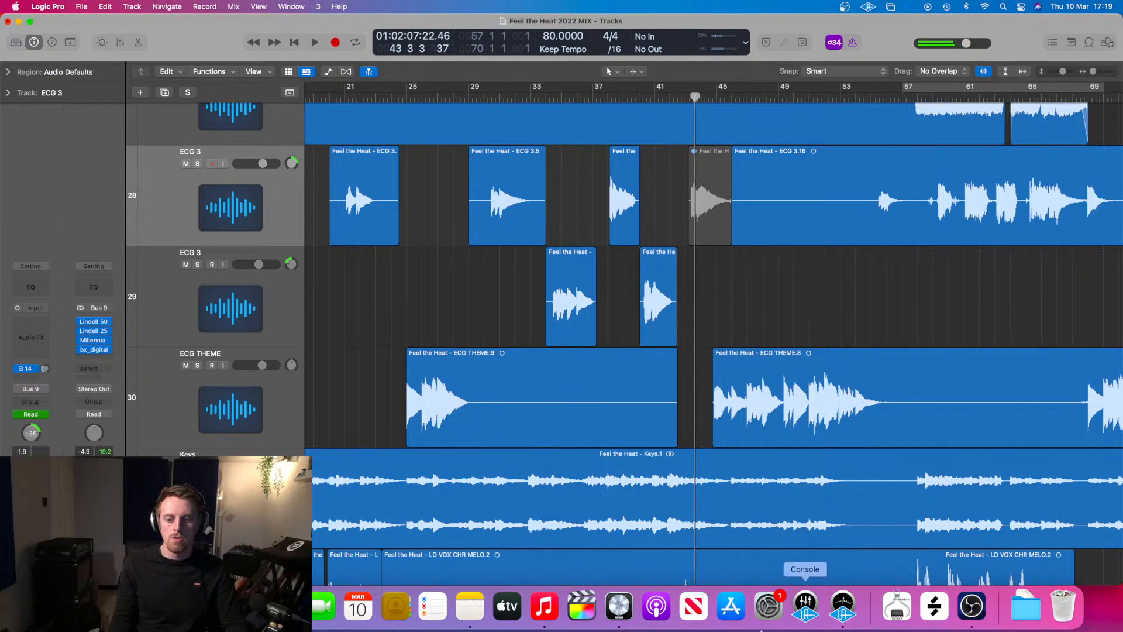
- Switch to System Preferences and slightly lower the Shure MV88+ input volume in the Sound settings
left_click(768, 607)
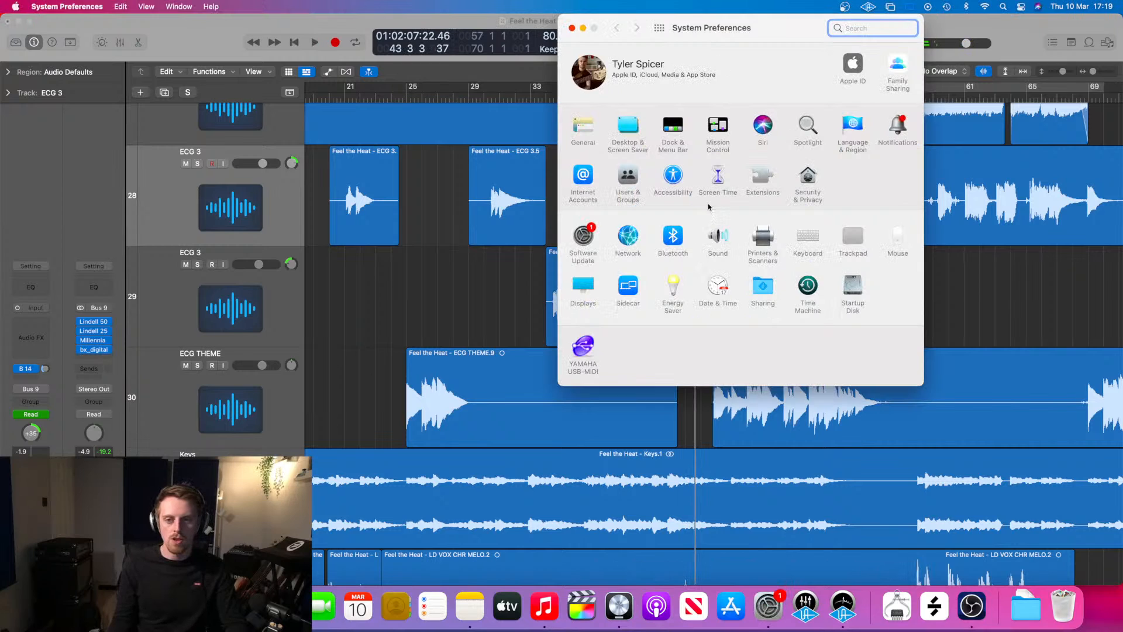
left_click(723, 238)
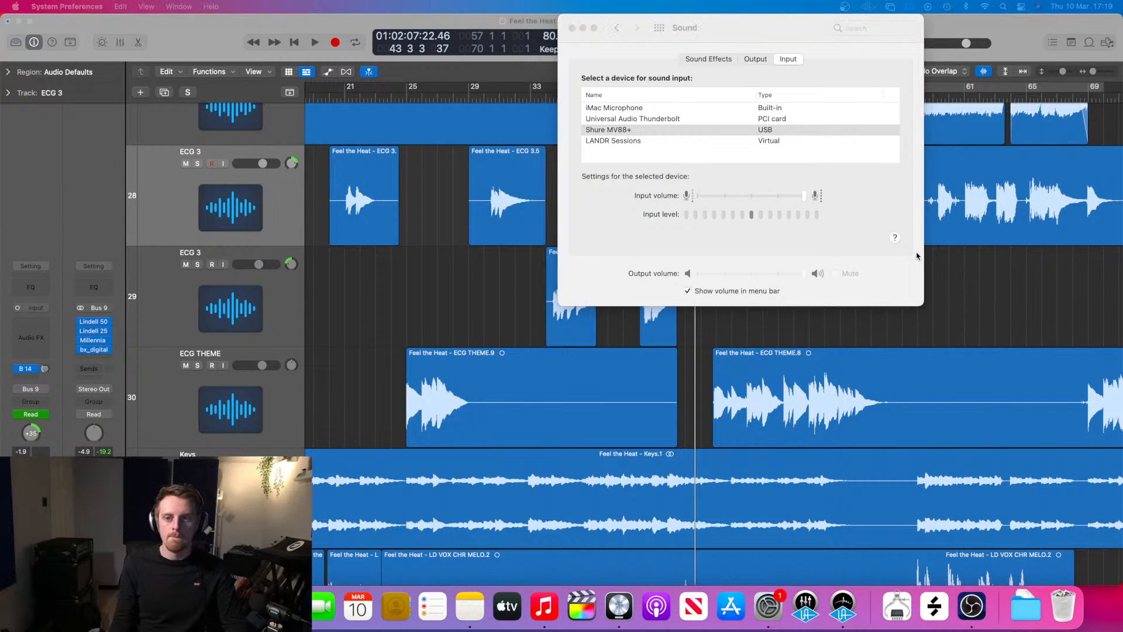
left_click(807, 201)
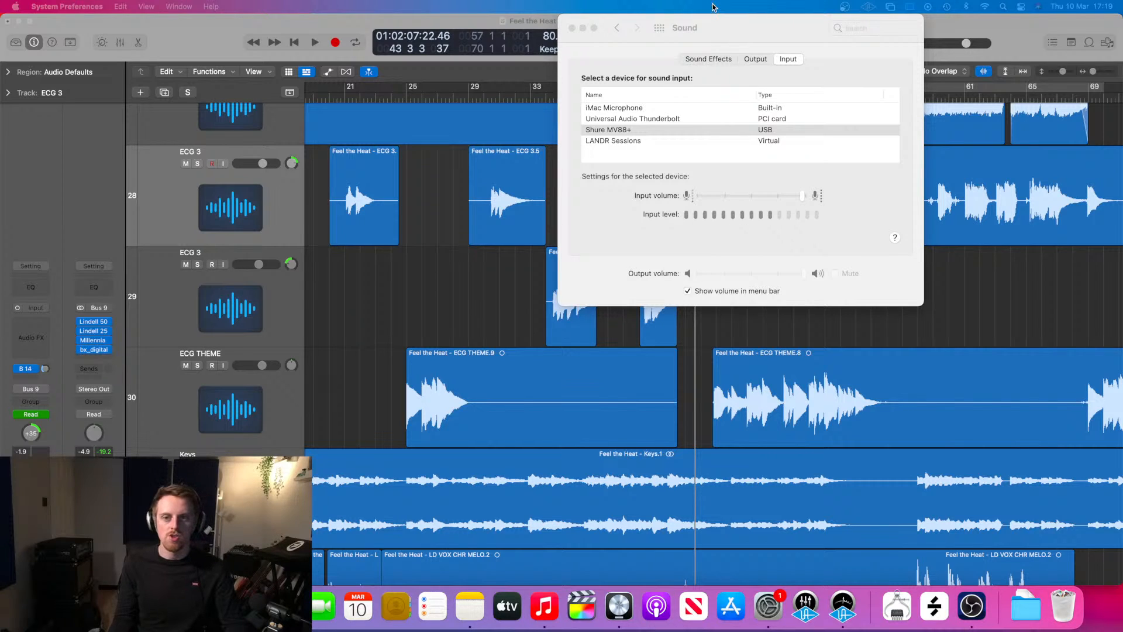
left_click(573, 28)
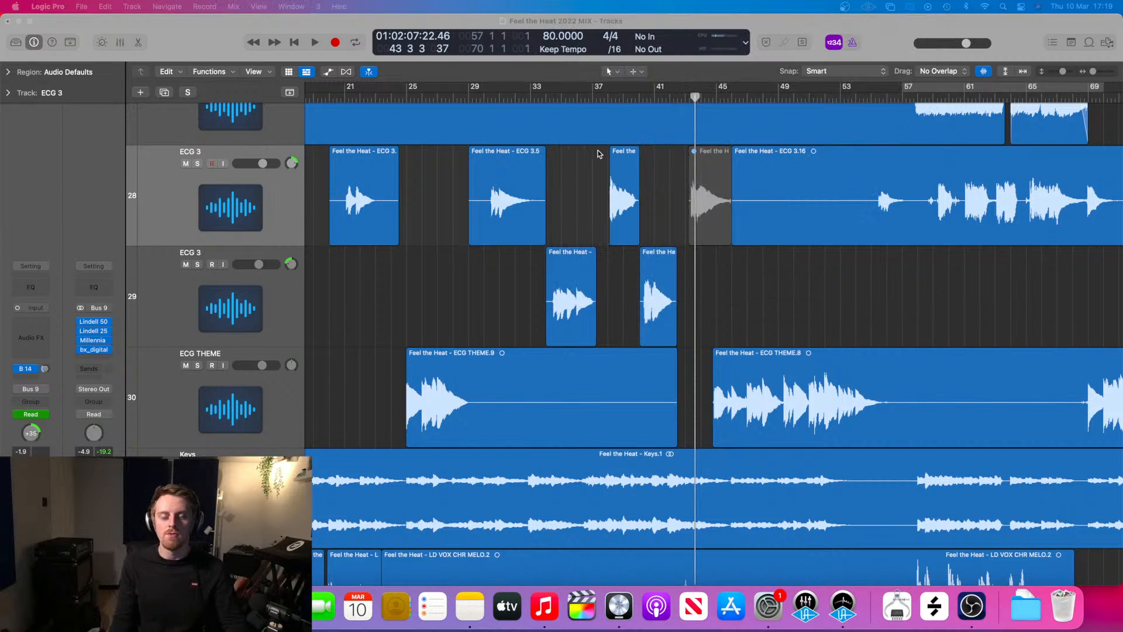
- Listen to the passage leading into and through the muted ECG 3 phrase, stopping after bar 46
scroll(621, 226, "right", 5)
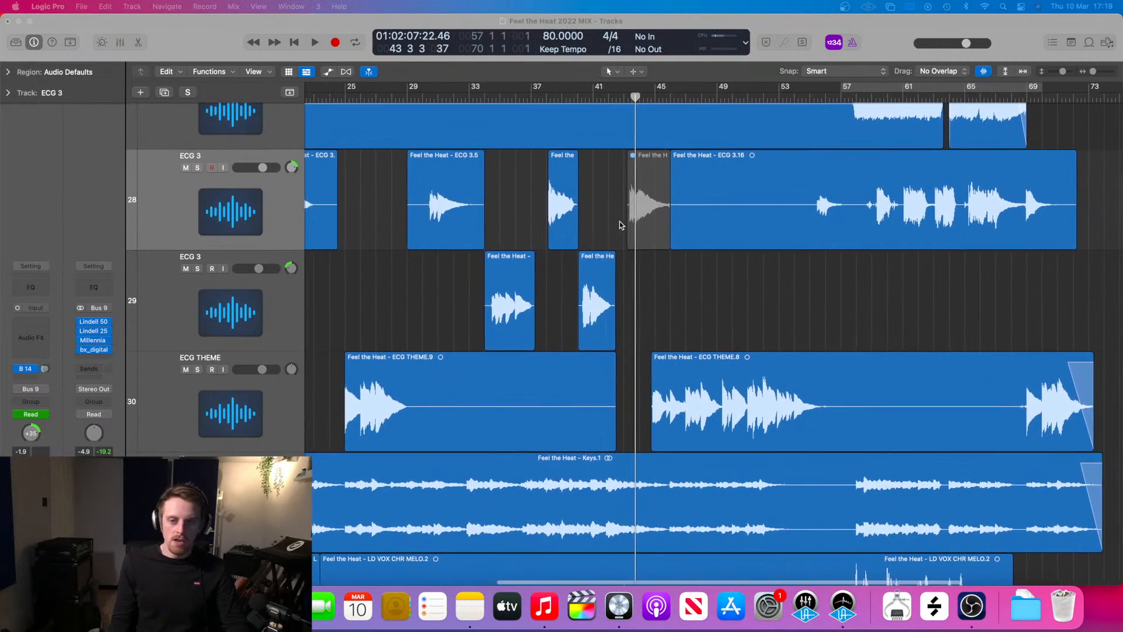
left_click_drag(602, 101, 546, 102)
key("space")
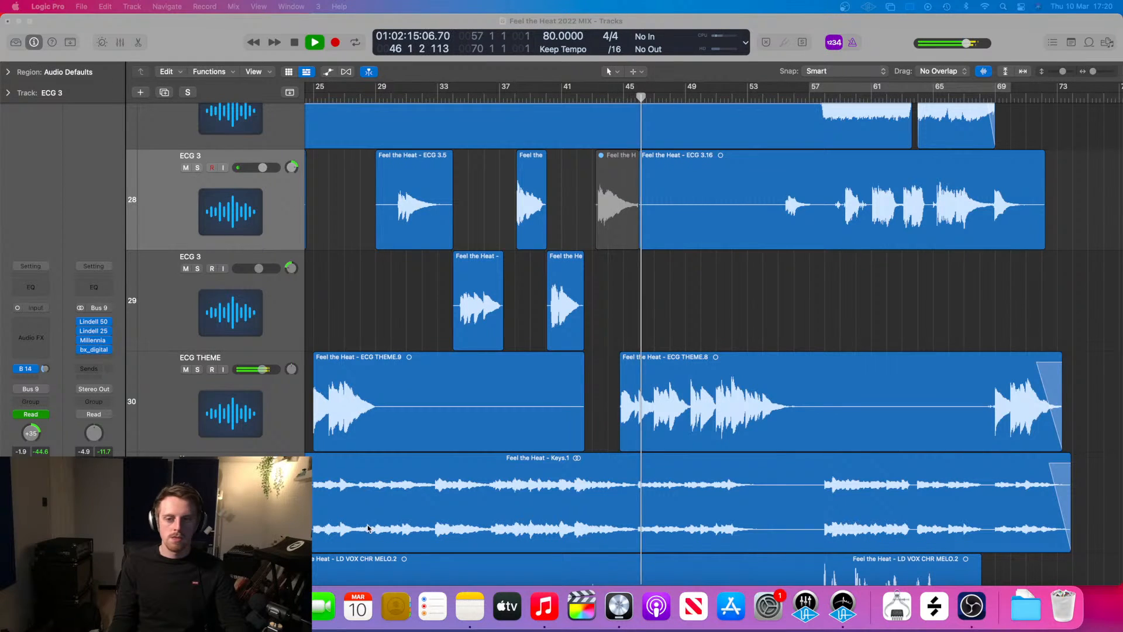
key("space")
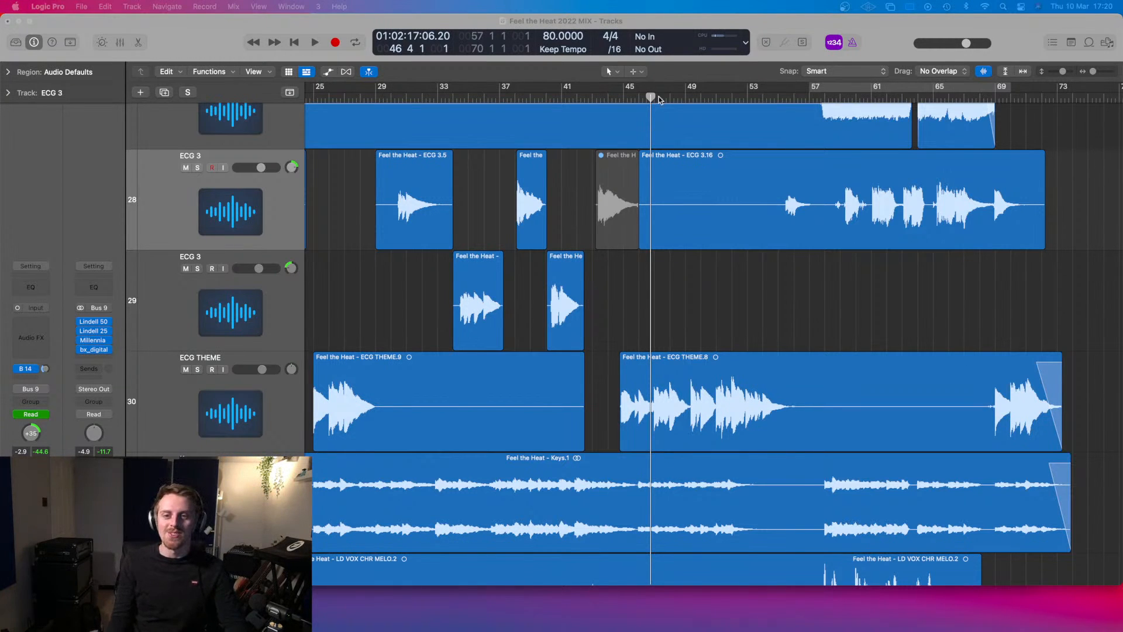
- Play from bar 47 and look over the Bass, ACGS, ECG and Keys tracks during that passage
mouse_move(652, 101)
left_mouse_down()
mouse_move(679, 99)
mouse_move(649, 102)
left_mouse_up()
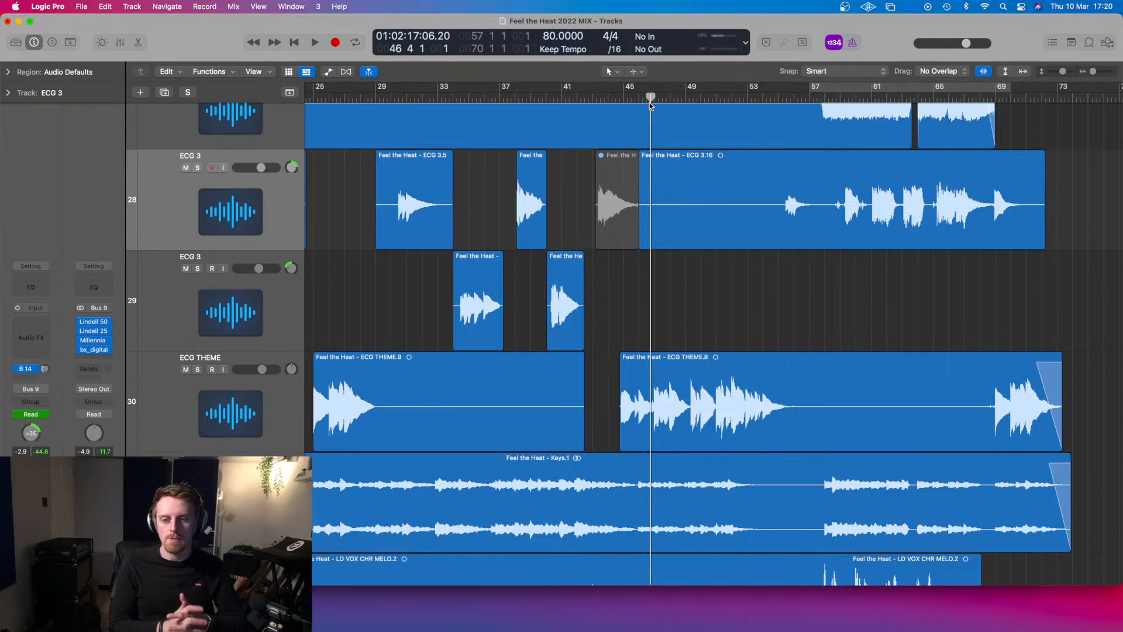
mouse_move(649, 98)
left_mouse_down()
mouse_move(639, 99)
mouse_move(682, 98)
mouse_move(656, 98)
left_mouse_up()
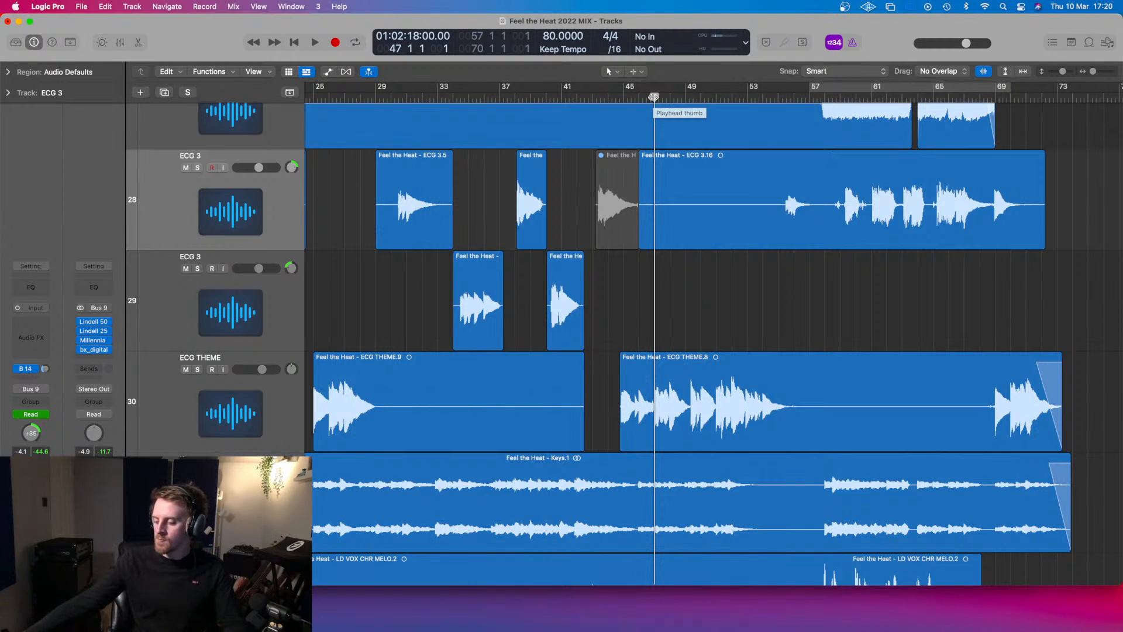
scroll(636, 433, "up", 5)
scroll(636, 433, "down", 3)
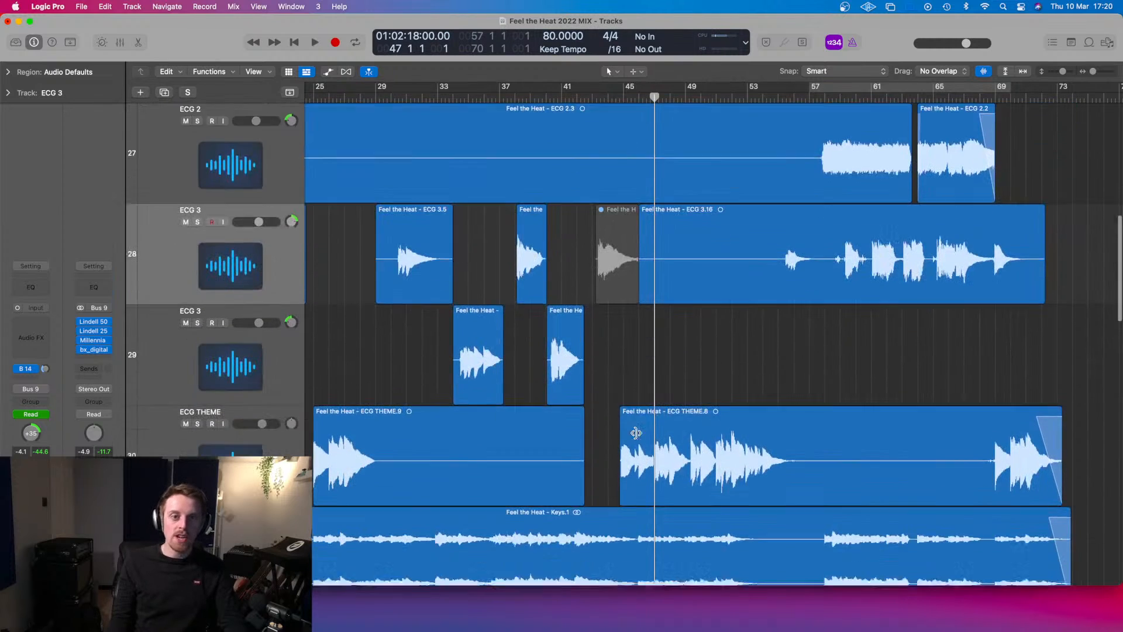
scroll(636, 433, "up", 1)
scroll(636, 433, "down", 3)
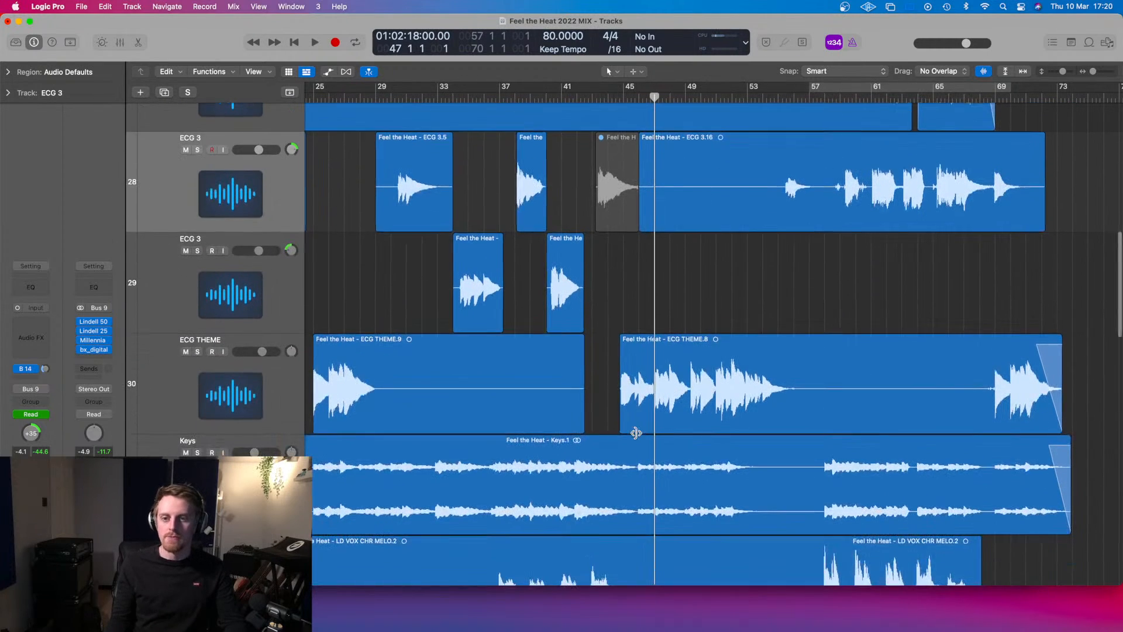
scroll(739, 314, "up", 5)
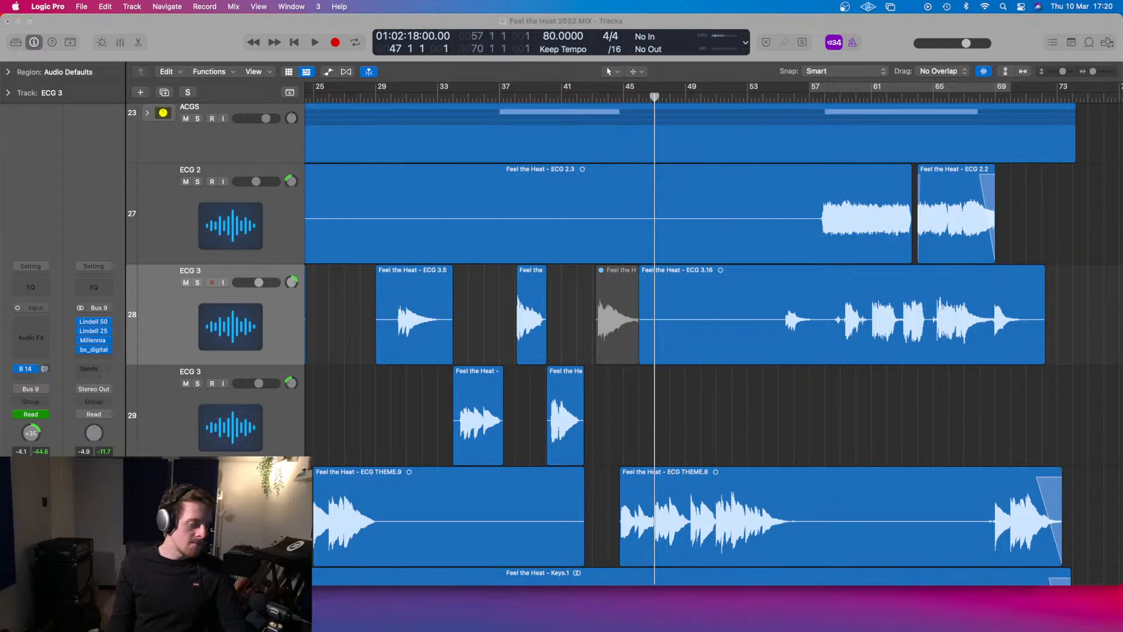
left_click(653, 97)
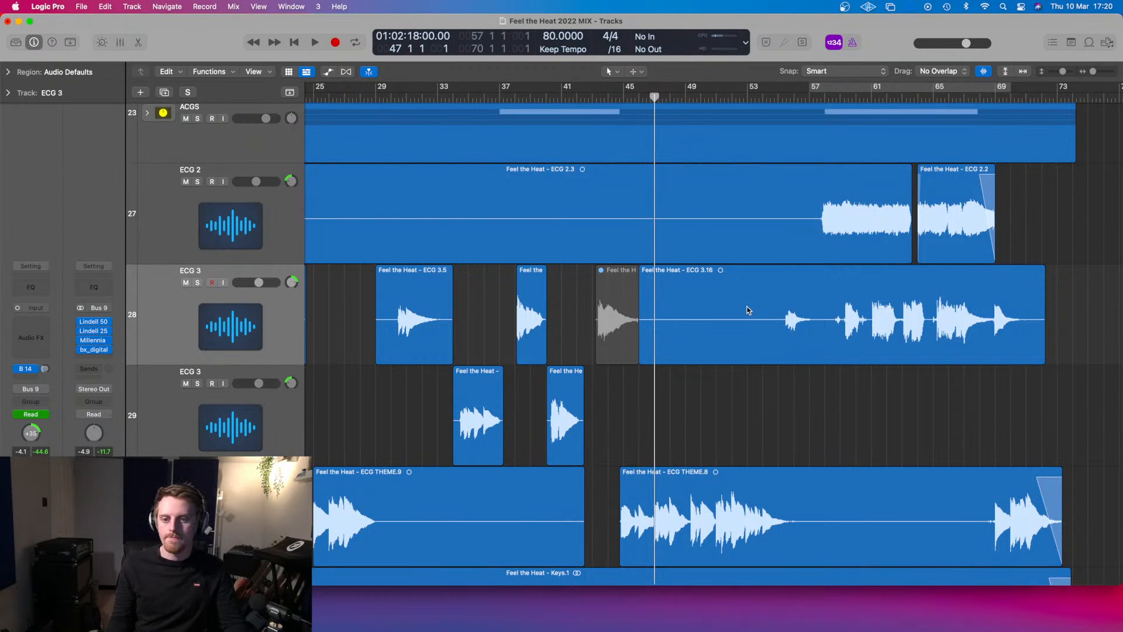
scroll(717, 374, "down", 3)
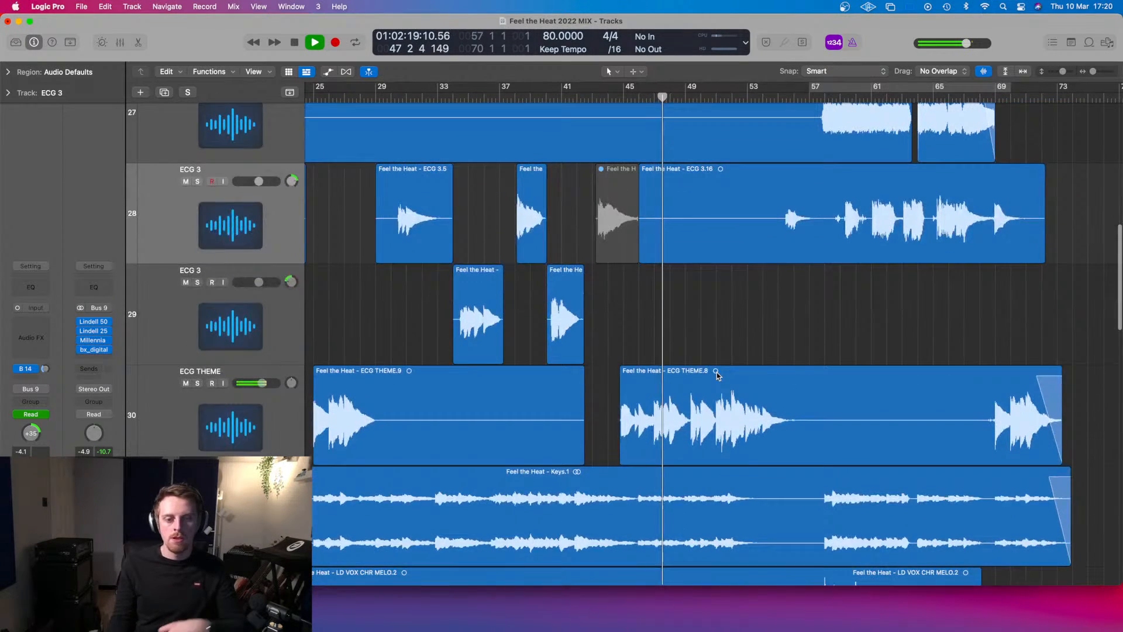
scroll(666, 310, "up", 6)
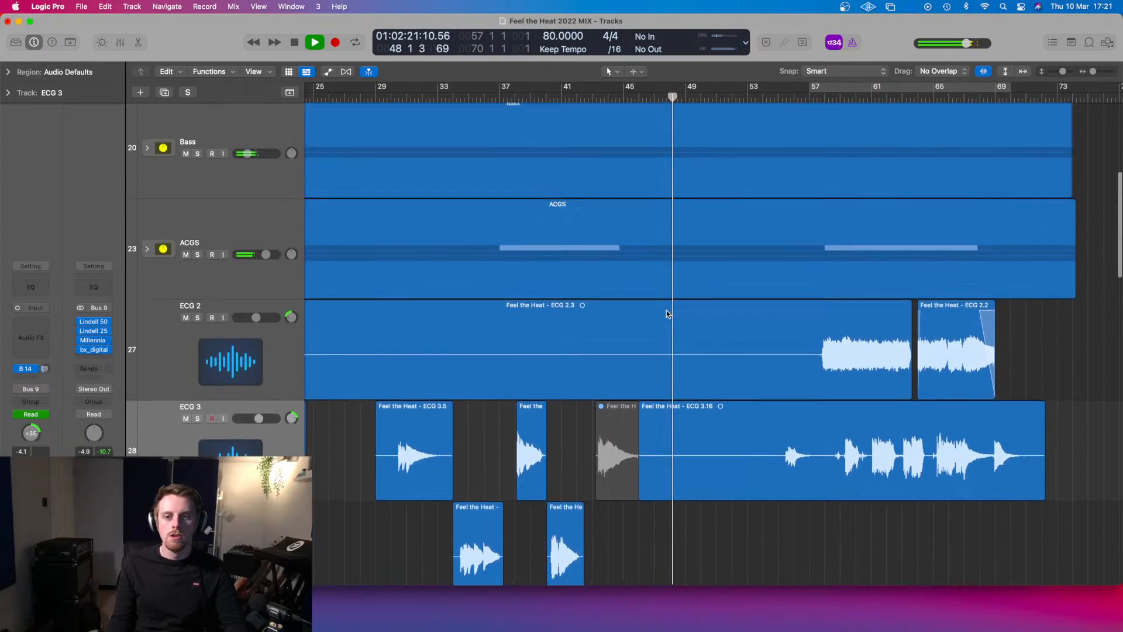
scroll(515, 360, "down", 5)
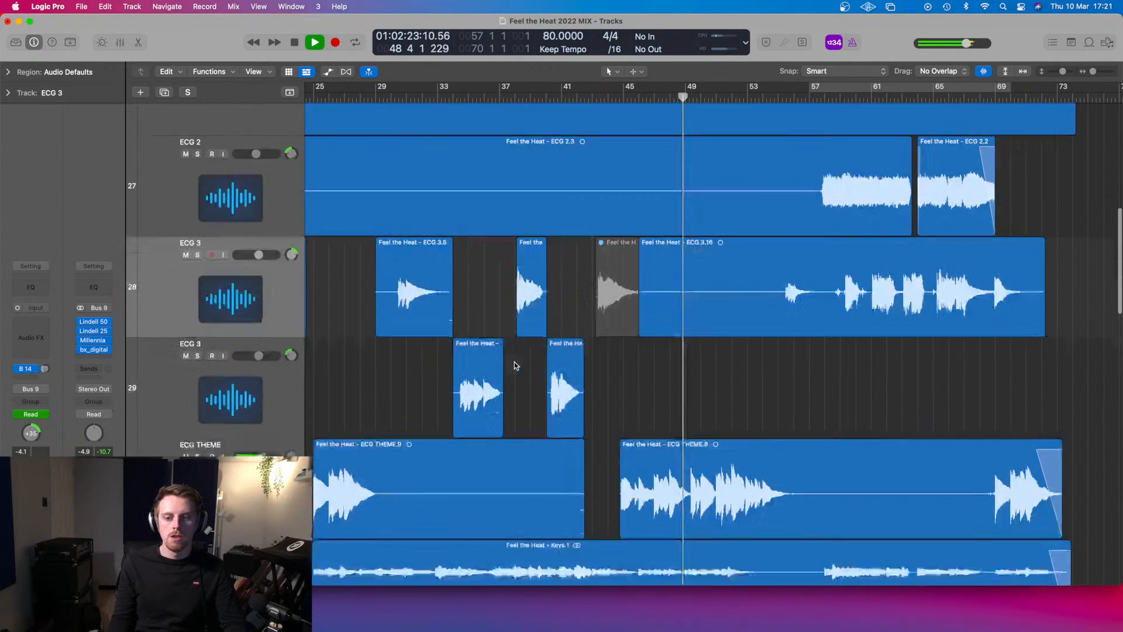
scroll(535, 286, "up", 3)
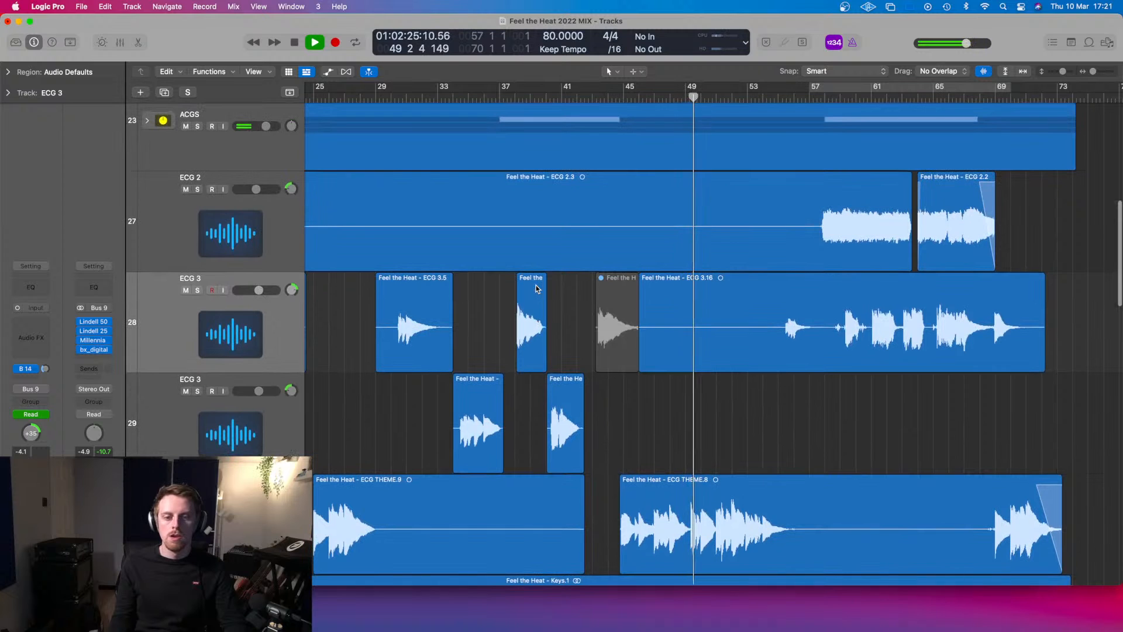
scroll(409, 188, "up", 2)
- Check the volume and pan automation of the collapsed ACGS track stack
left_click(224, 194)
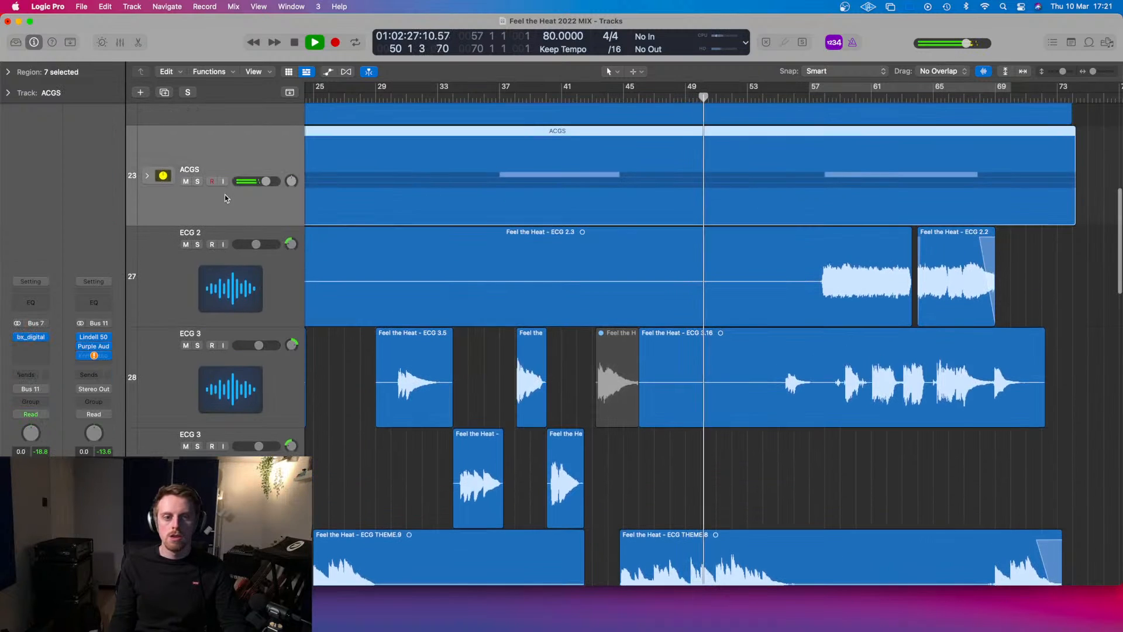
key("a")
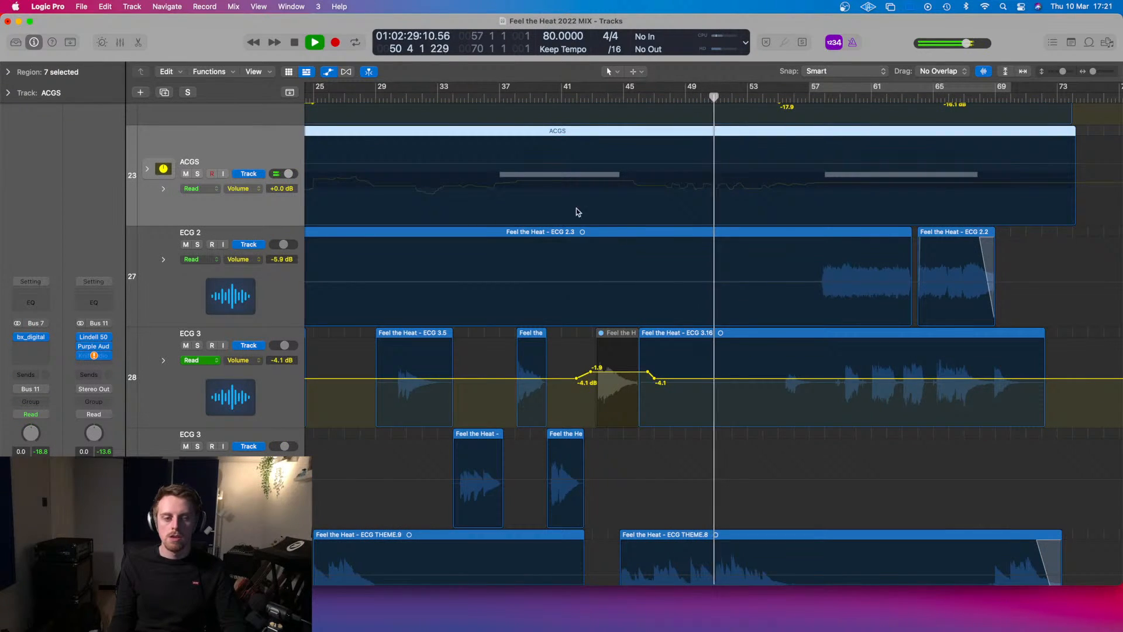
left_click(163, 189)
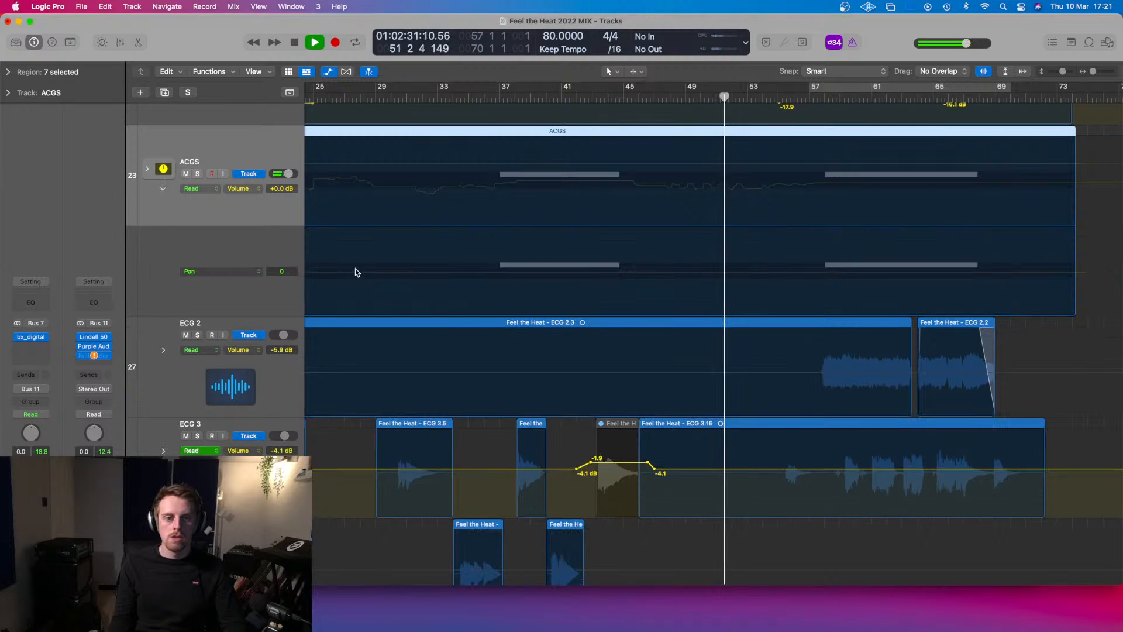
key("a")
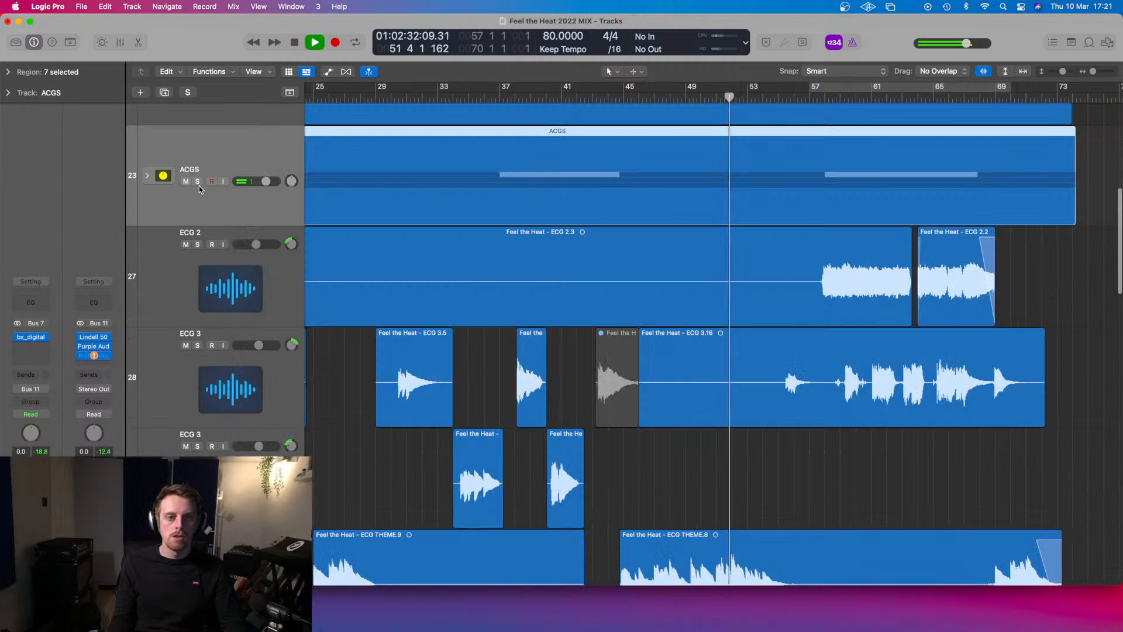
- Expand the ACGS track stack to show the acoustic guitar tracks around bar 53 and stop playback
left_click(146, 175)
scroll(690, 212, "up", 2)
key("super+Right")
key("super+Right")
key("super+Right")
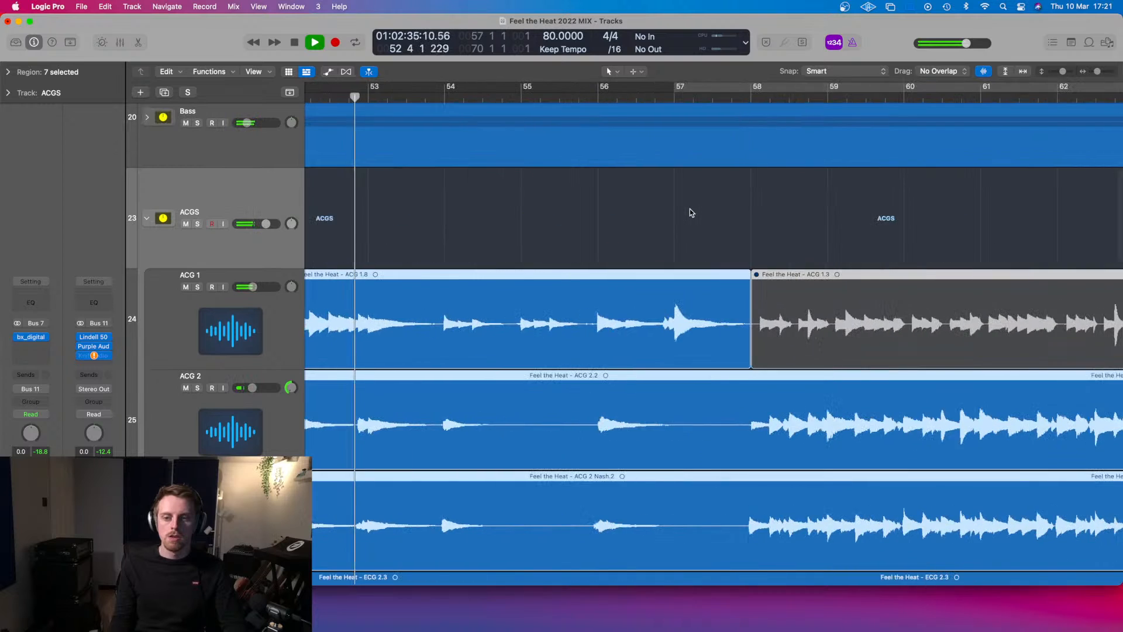
key("super+Left")
key("super+Left")
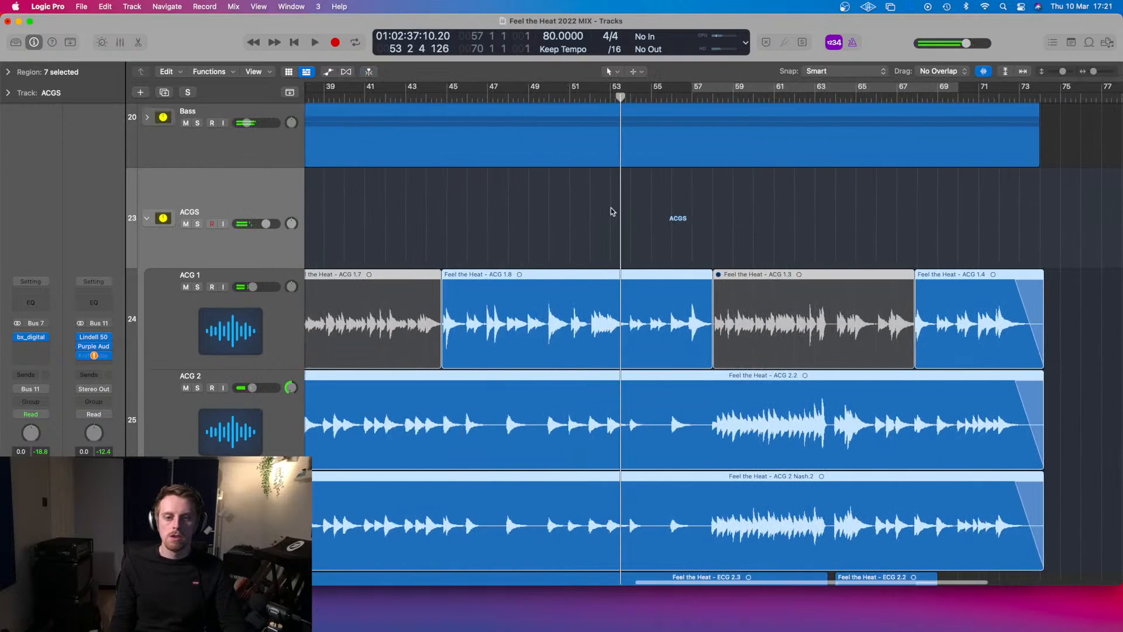
key("space")
- Lower all ACG 1 volume automation points across the ACG 1.8 region, bringing the level at bar 53 to -10.4 dB
key("a")
left_click_drag(466, 320, 701, 344)
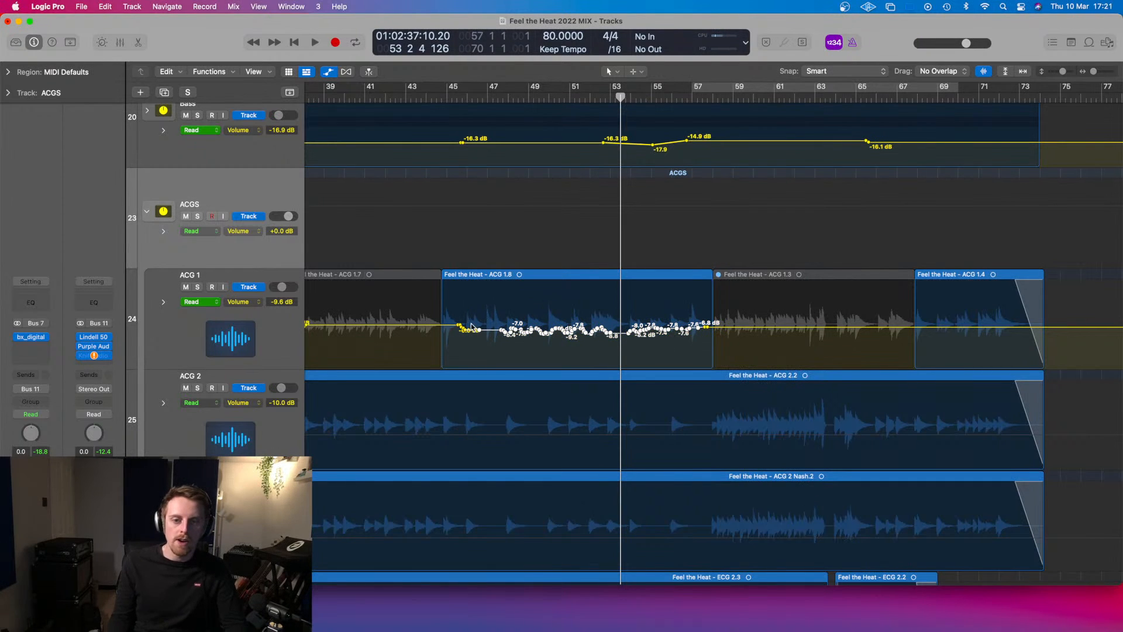
left_click_drag(453, 310, 710, 350)
left_click_drag(564, 335, 565, 339)
scroll(566, 339, "left", 5)
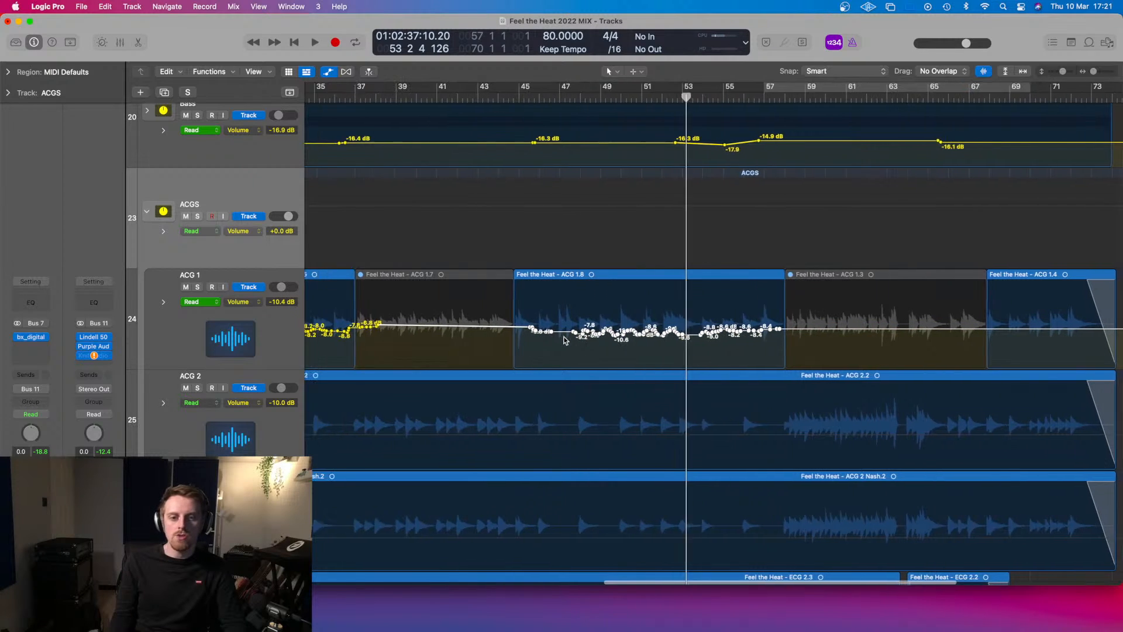
left_click(642, 303)
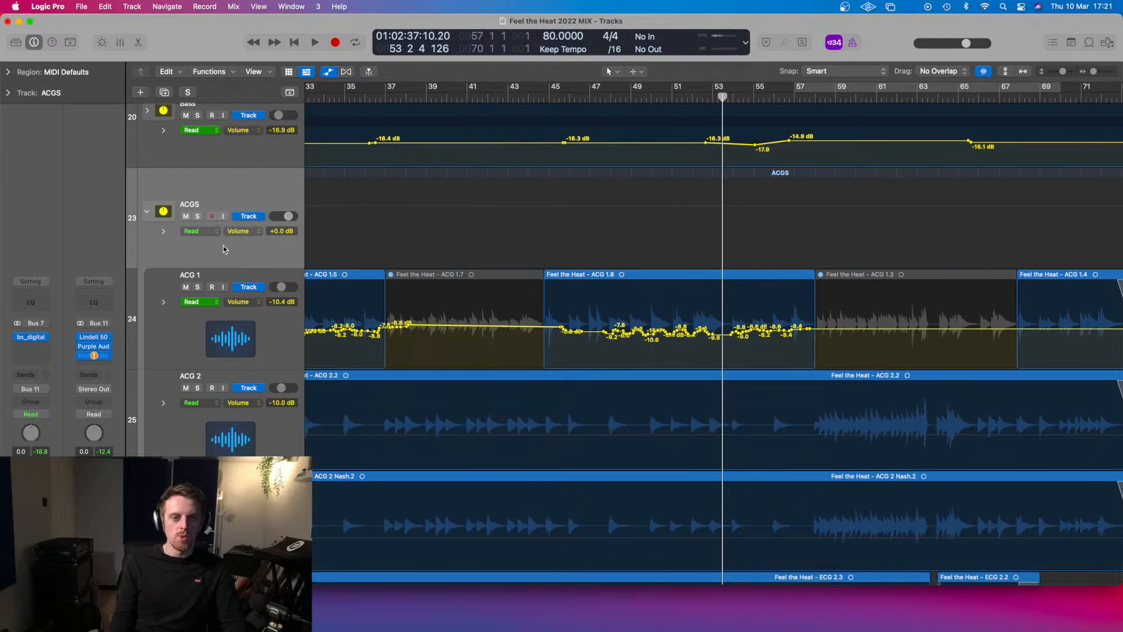
- Collapse the ACGS track stack, hide track automation and play the arrangement from bar 46
left_click(148, 210)
left_click(223, 194)
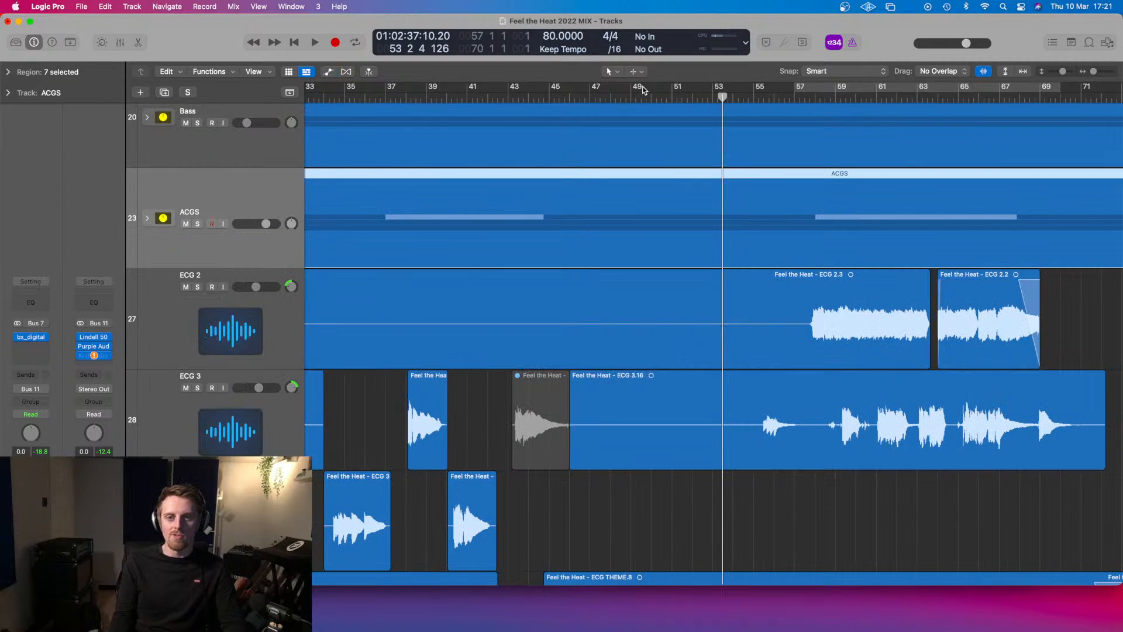
left_click_drag(642, 89, 576, 97)
scroll(607, 271, "down", 3)
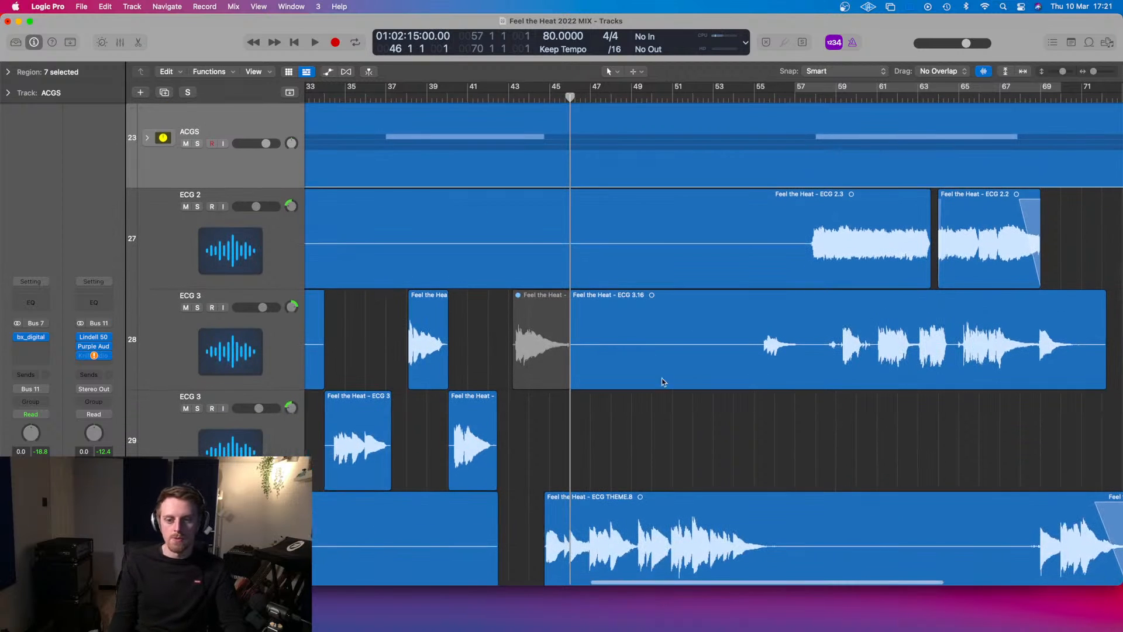
key("space")
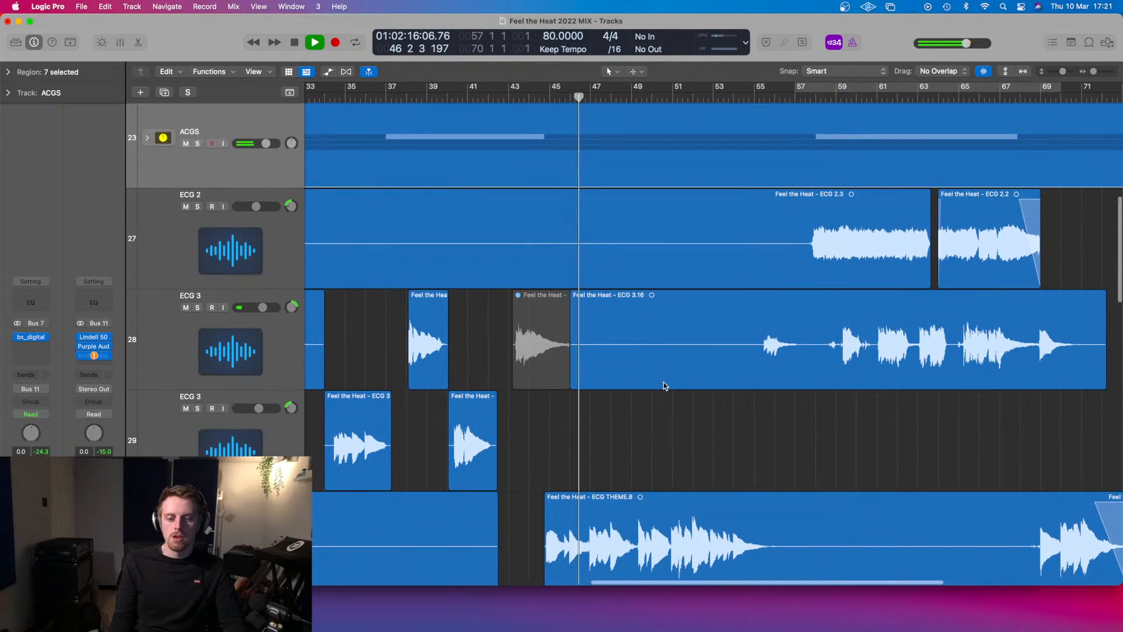
- Show automation and add ECG THEME volume points just before the guitar phrase near bar 44 and after it near bar 58, then stop playback
scroll(665, 385, "down", 3)
scroll(665, 385, "down", 1)
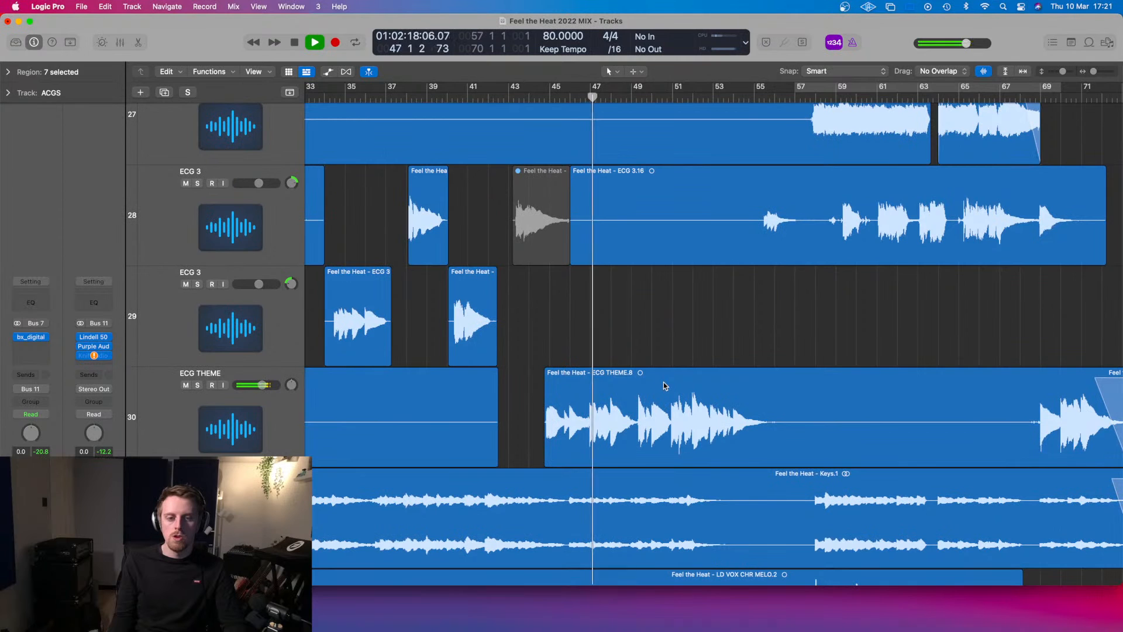
left_click(265, 392)
key("a")
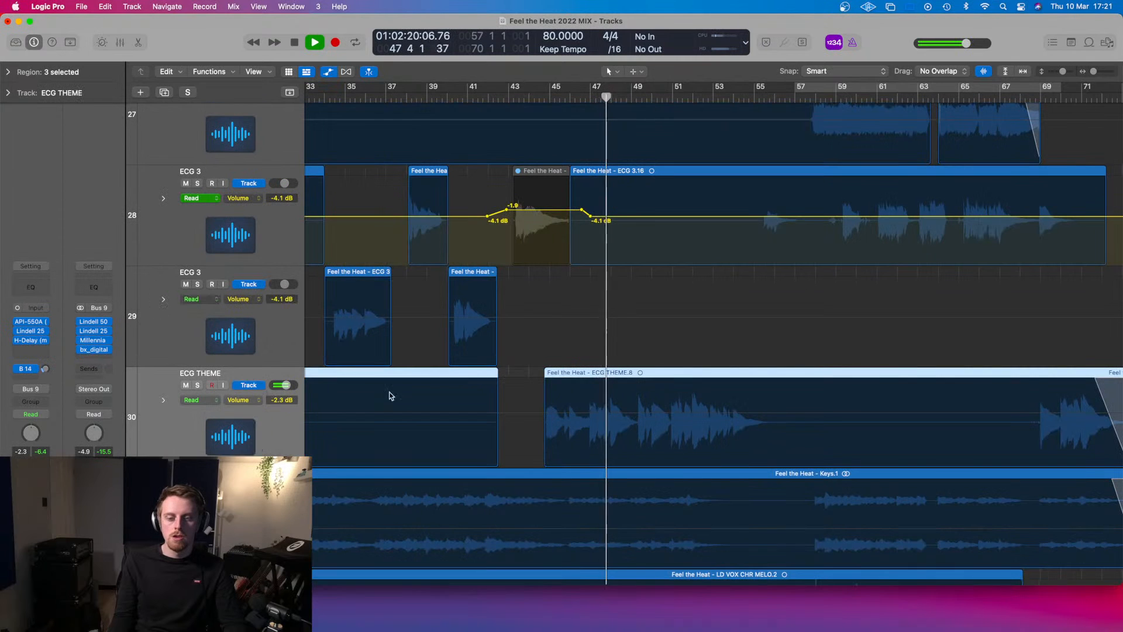
left_click(522, 411)
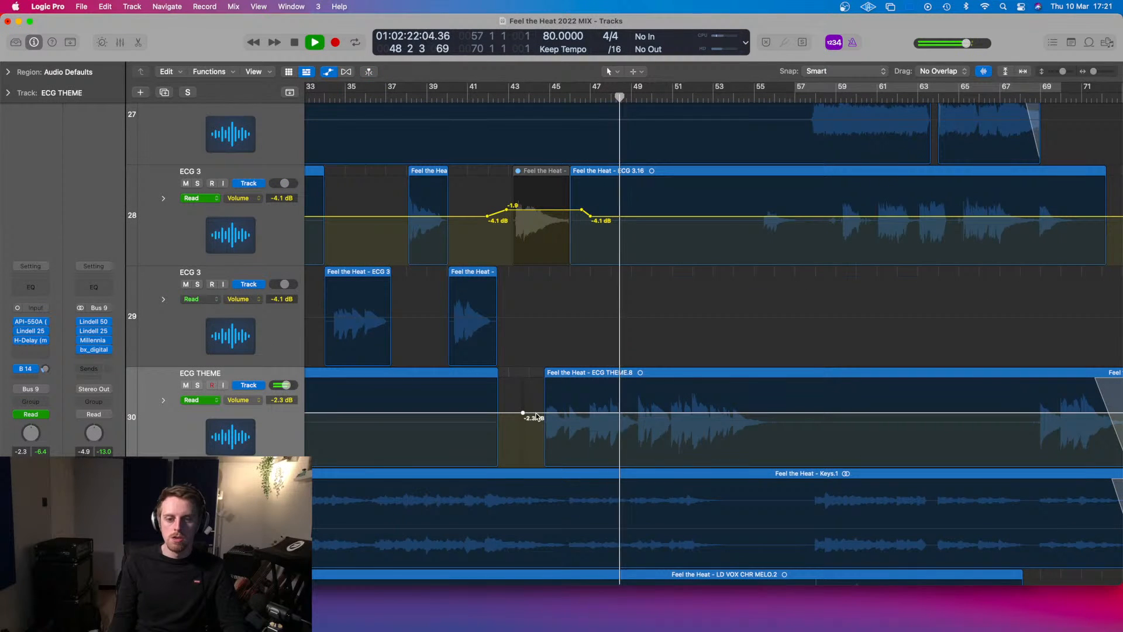
left_click(818, 413)
left_click(812, 412)
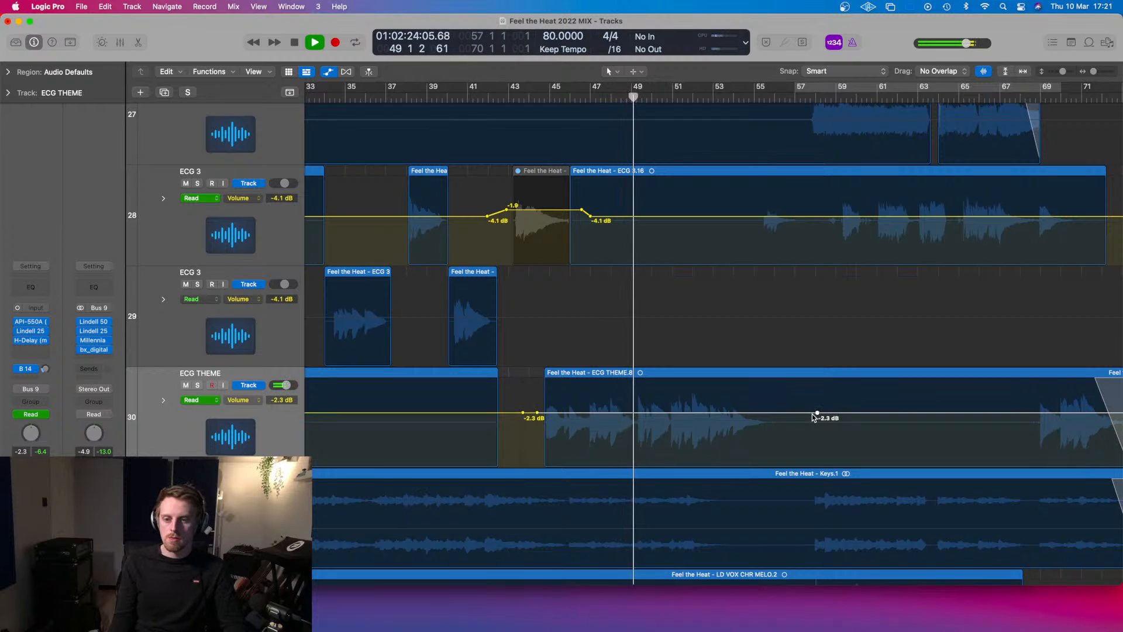
left_click_drag(743, 417, 673, 417)
key("space")
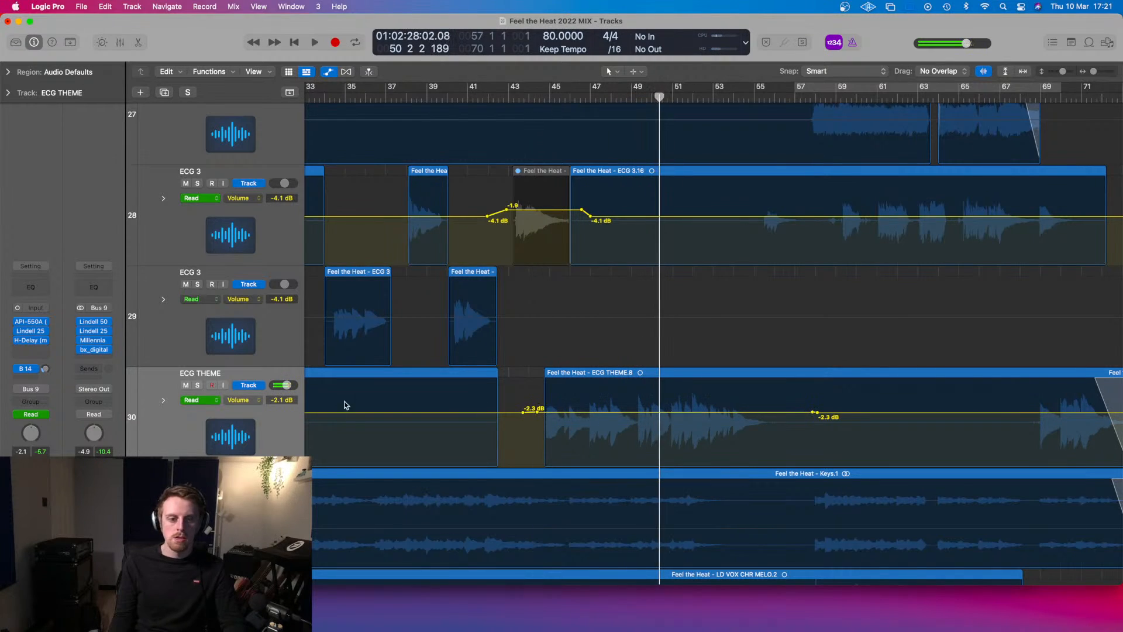
- Set ECG THEME automation to Latch and record a volume ride over the guitar phrase from bar 44 to bar 56
key("a")
key("a")
left_click(199, 400)
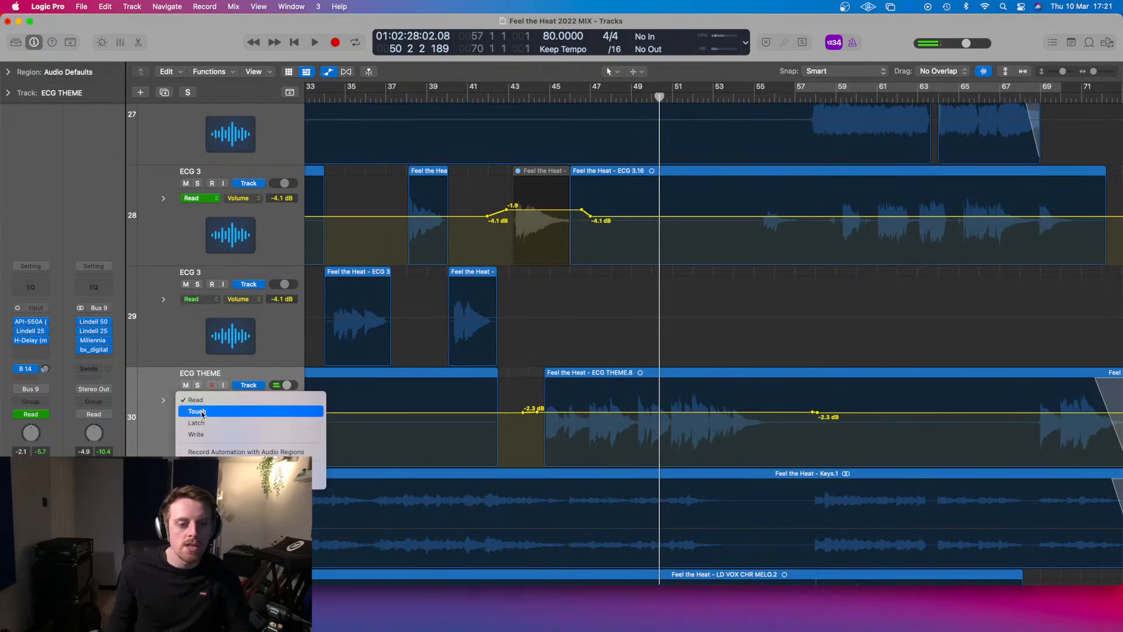
left_click(204, 422)
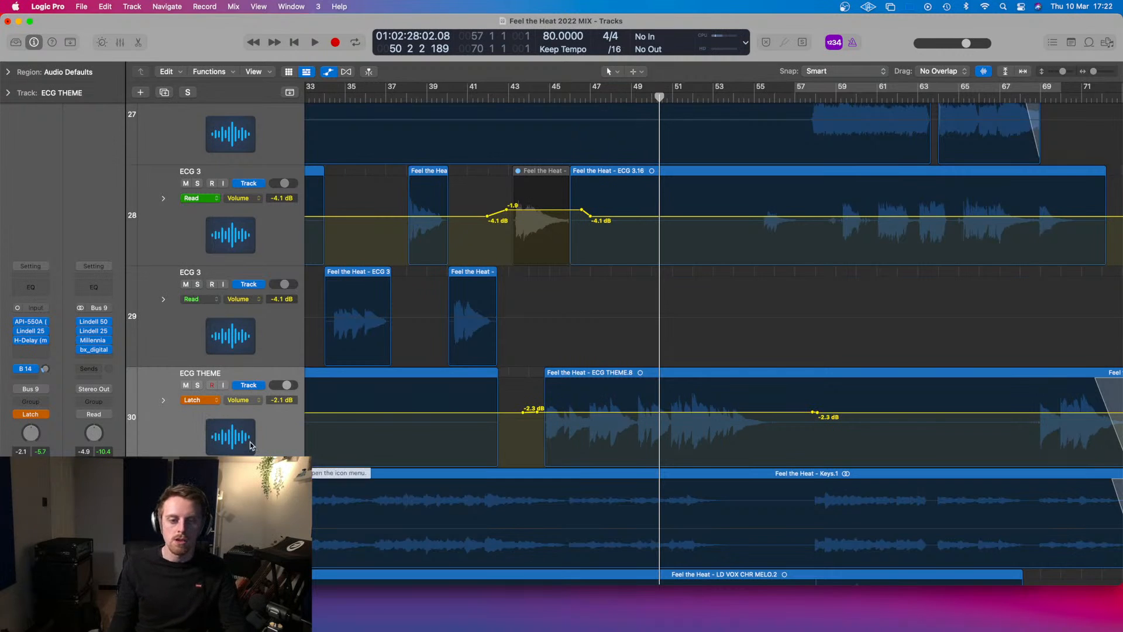
left_click_drag(546, 99, 534, 97)
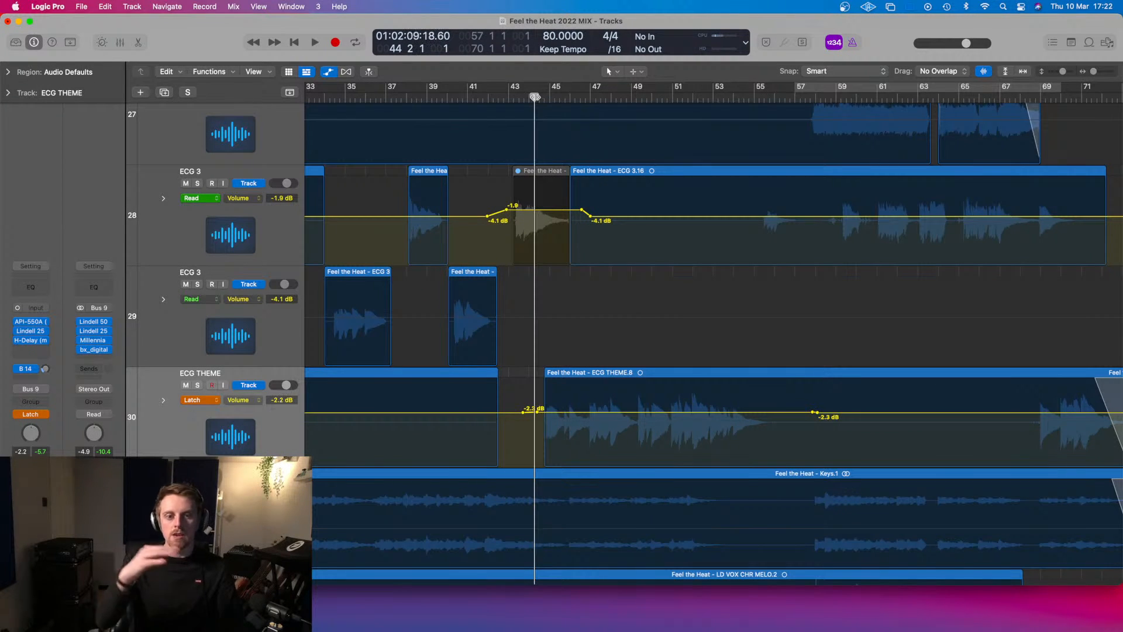
key("space")
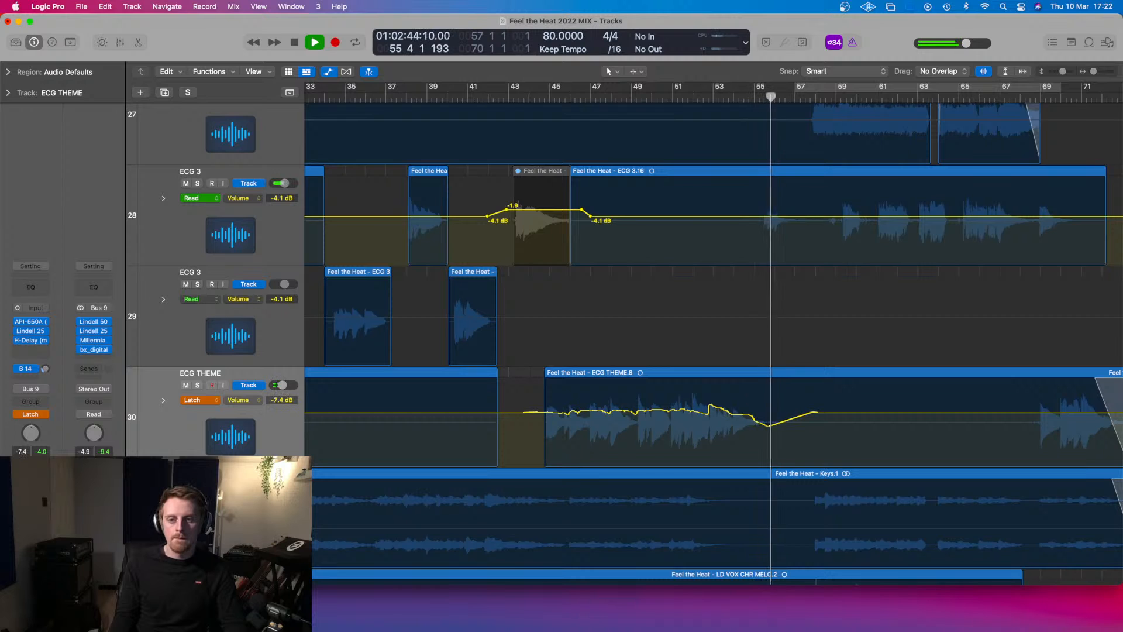
key("space")
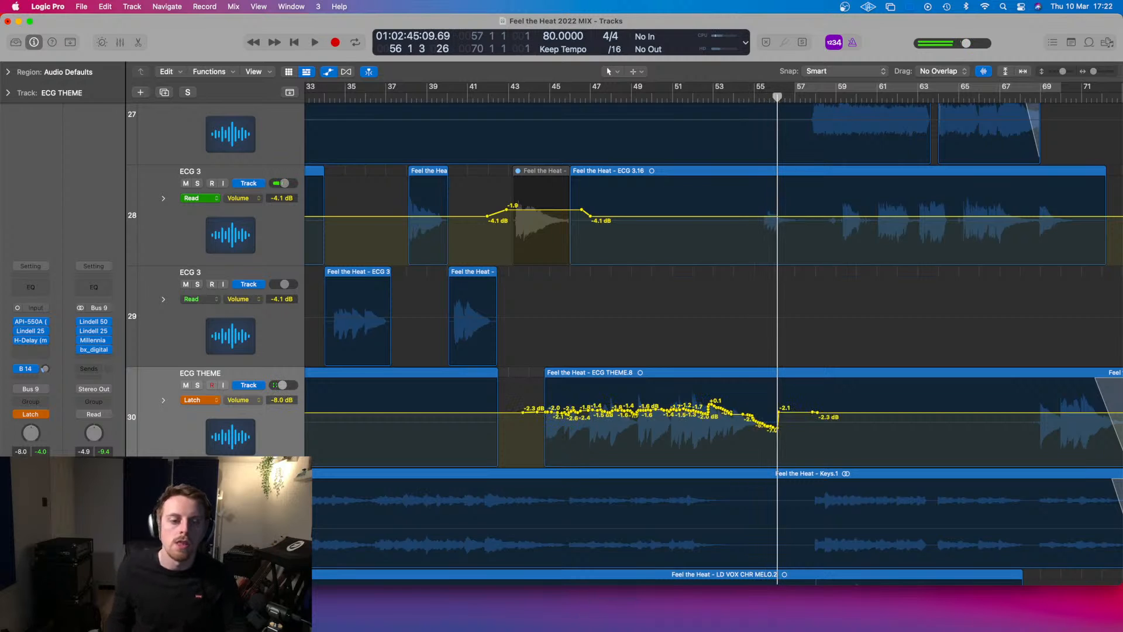
- Re-record the ECG THEME volume ride from bar 52, fading the level down to -18.0 dB at bar 56
key("super+Right")
left_click(689, 97)
left_click_drag(689, 97, 627, 115)
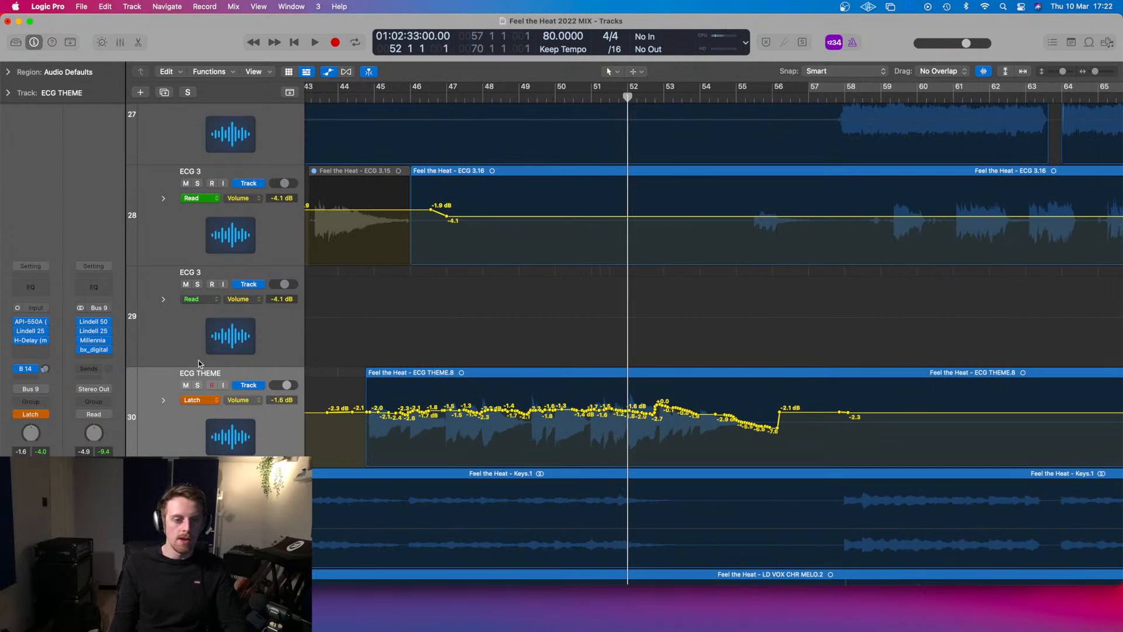
key("space")
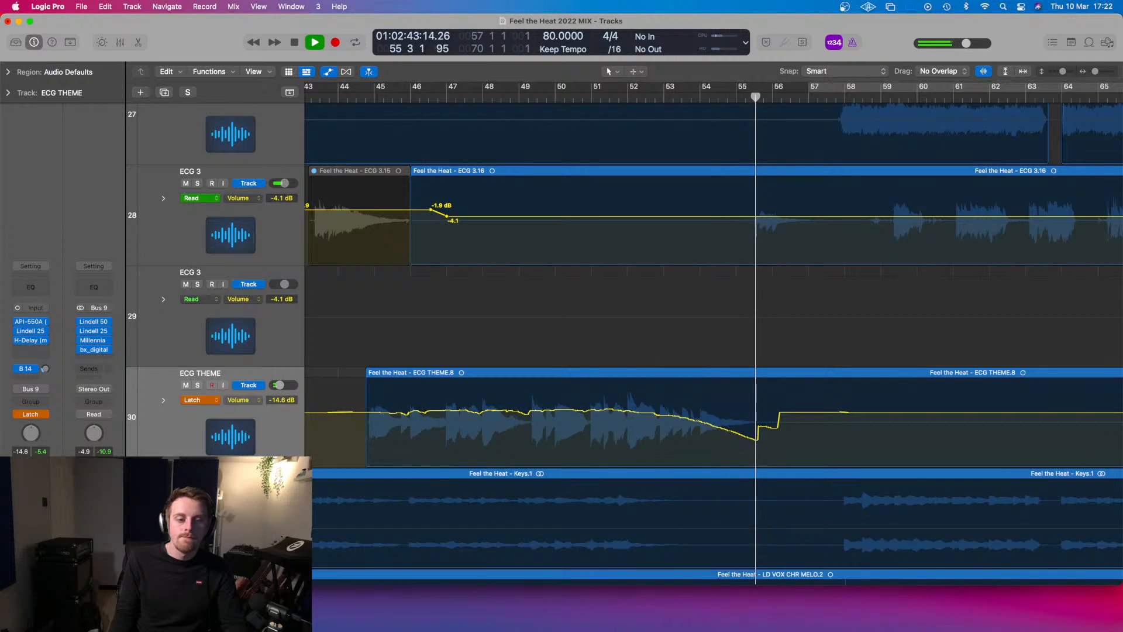
key("space")
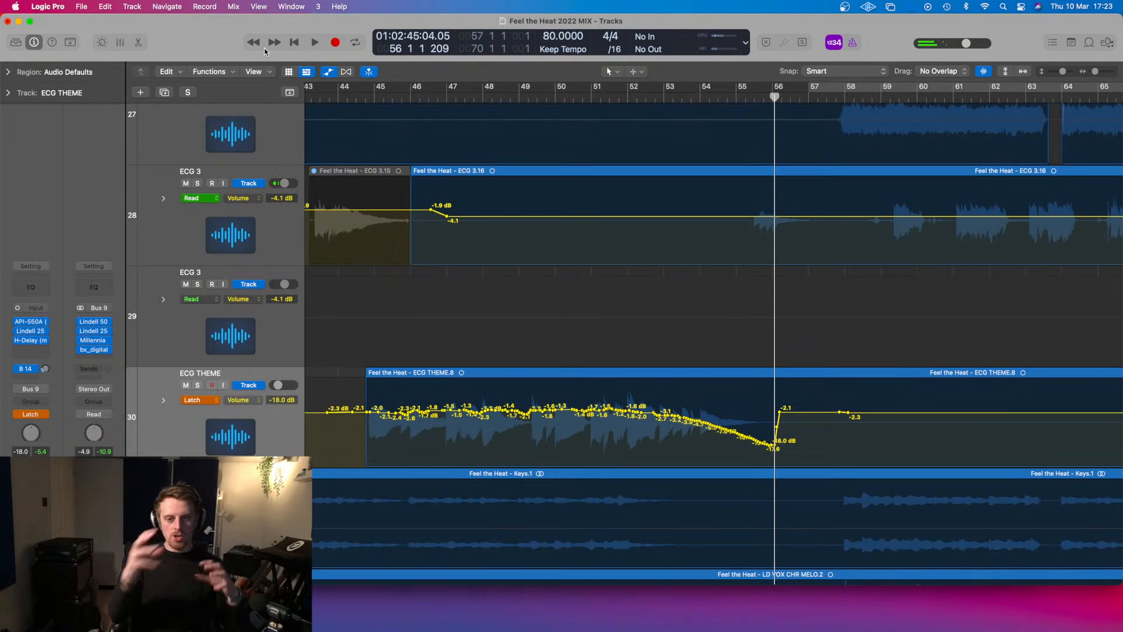
- Return the ECG THEME automation mode to Read and hide track automation
left_click(190, 404)
left_click(209, 376)
key("a")
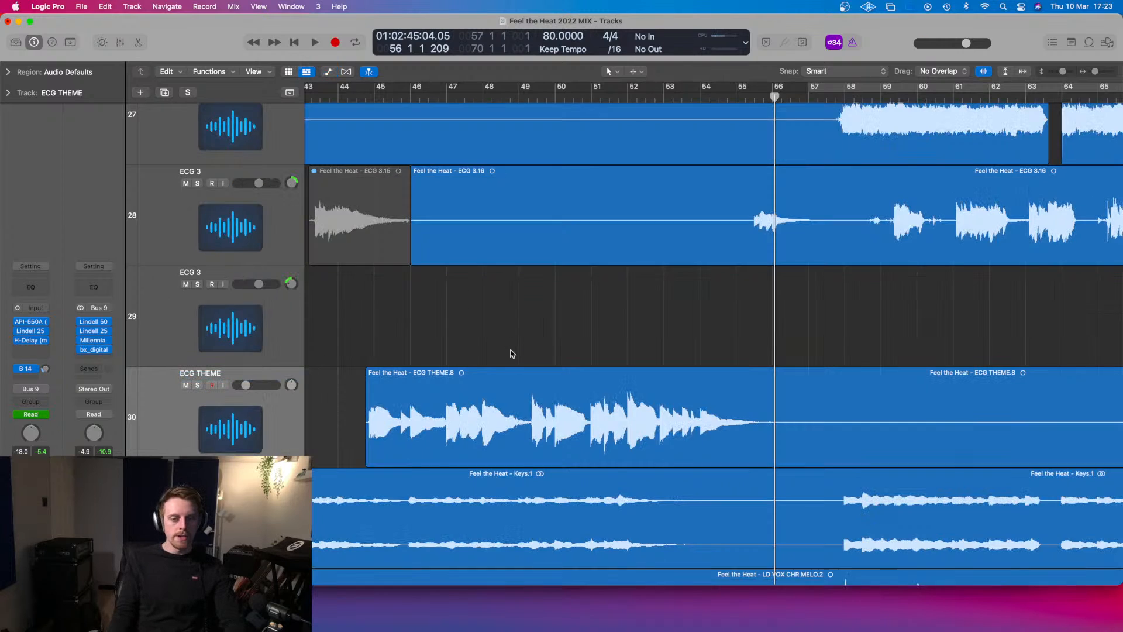
- Play the ECG THEME.9 phrase from about bar 25 to check its level
key("super+Left")
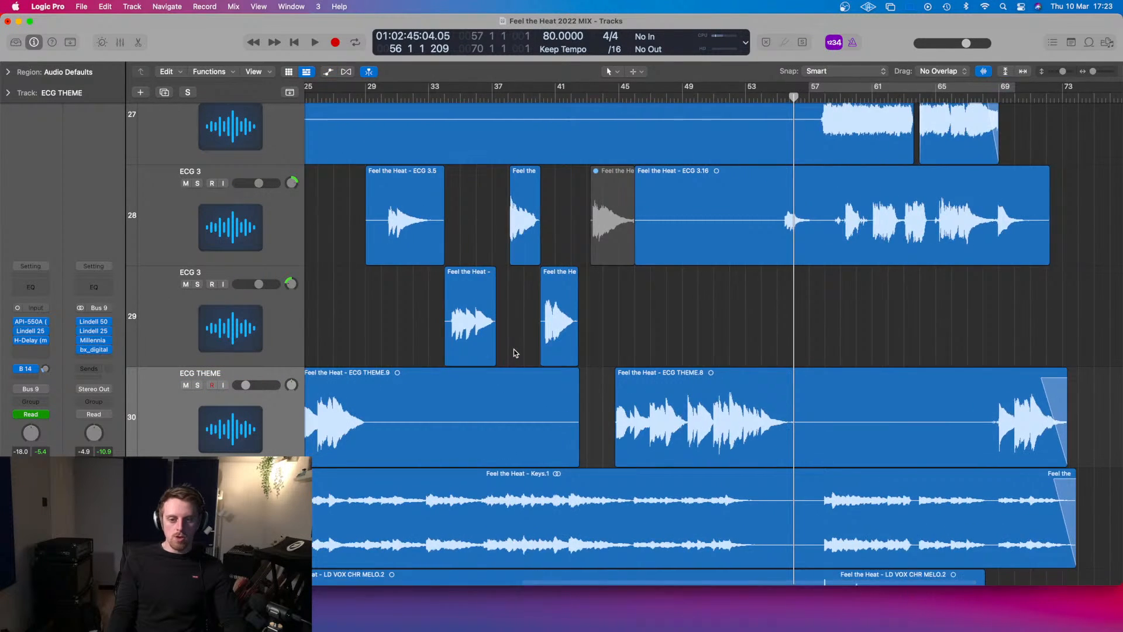
scroll(514, 353, "left", 10)
left_click_drag(558, 93, 552, 98)
key("space")
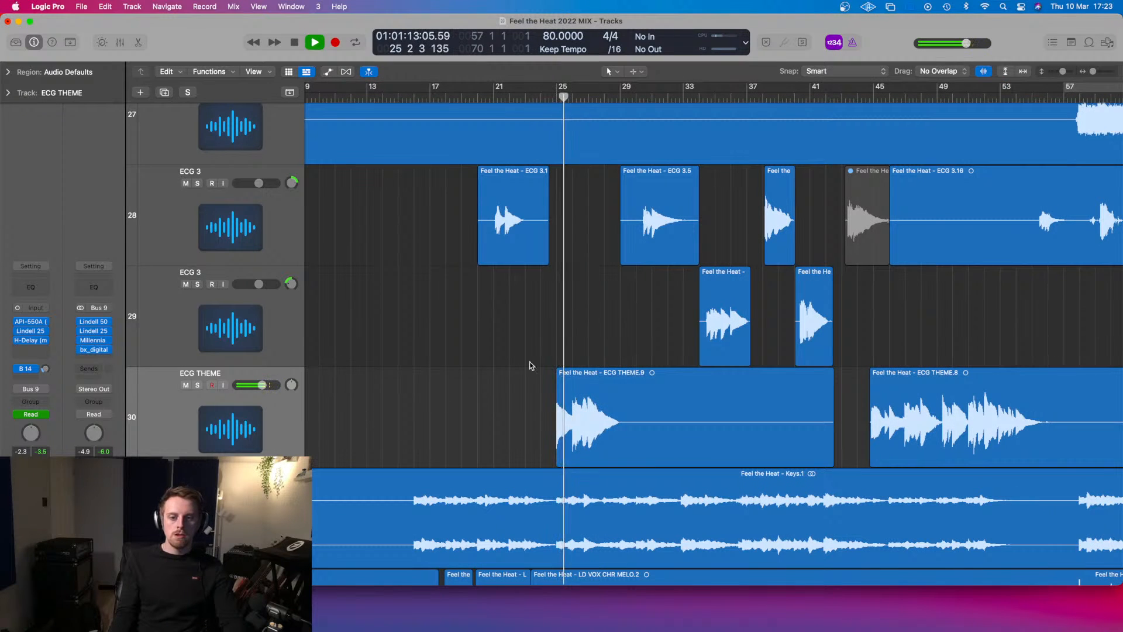
scroll(530, 365, "right", 5)
scroll(531, 365, "right", 2)
scroll(531, 365, "left", 3)
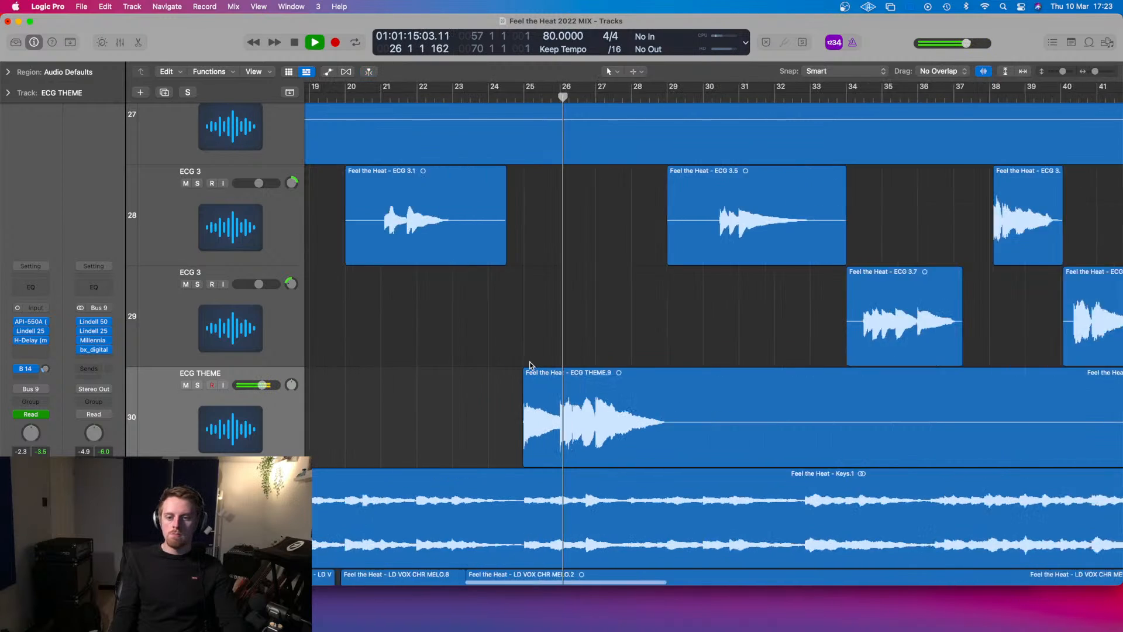
scroll(529, 362, "left", 4)
scroll(529, 361, "right", 2)
scroll(529, 361, "right", 2)
scroll(529, 361, "left", 4)
scroll(528, 361, "left", 1)
- Set ECG THEME automation to Latch, record a volume ride over the ECG THEME.9 phrase from about bar 24 to 29, and hide automation
key("a")
key("space")
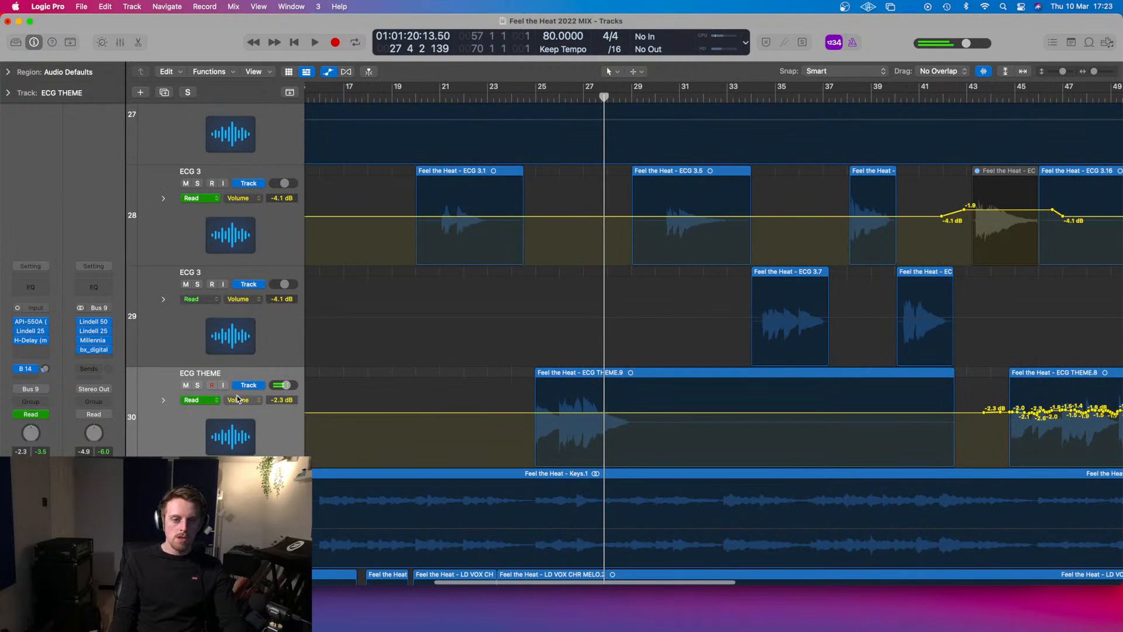
left_click(199, 400)
left_click(208, 421)
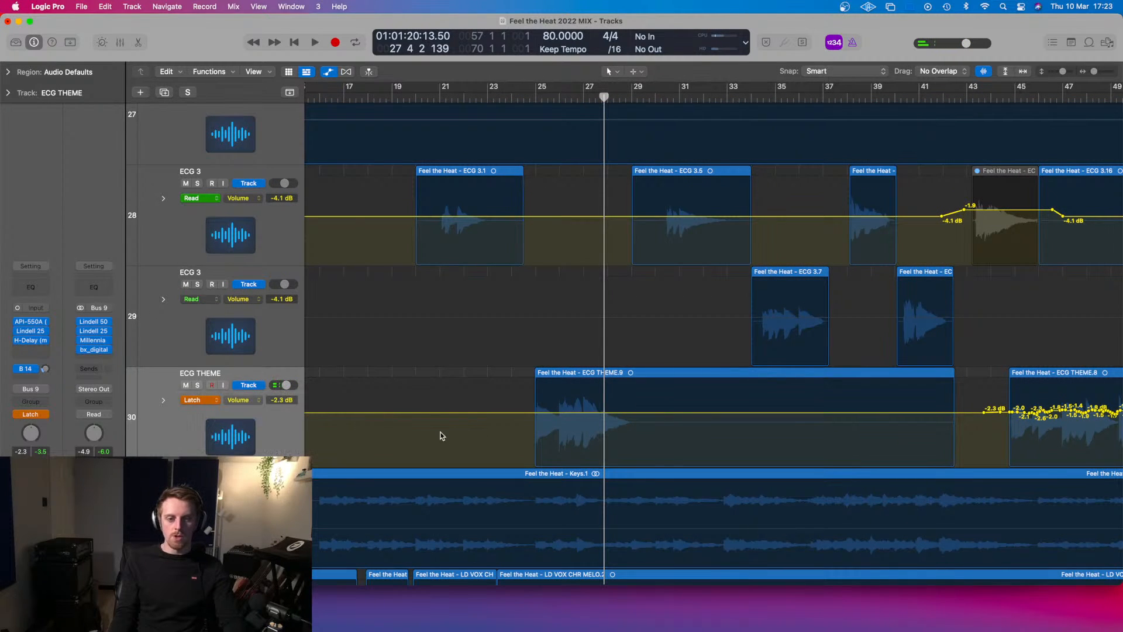
left_click(518, 95)
key("space")
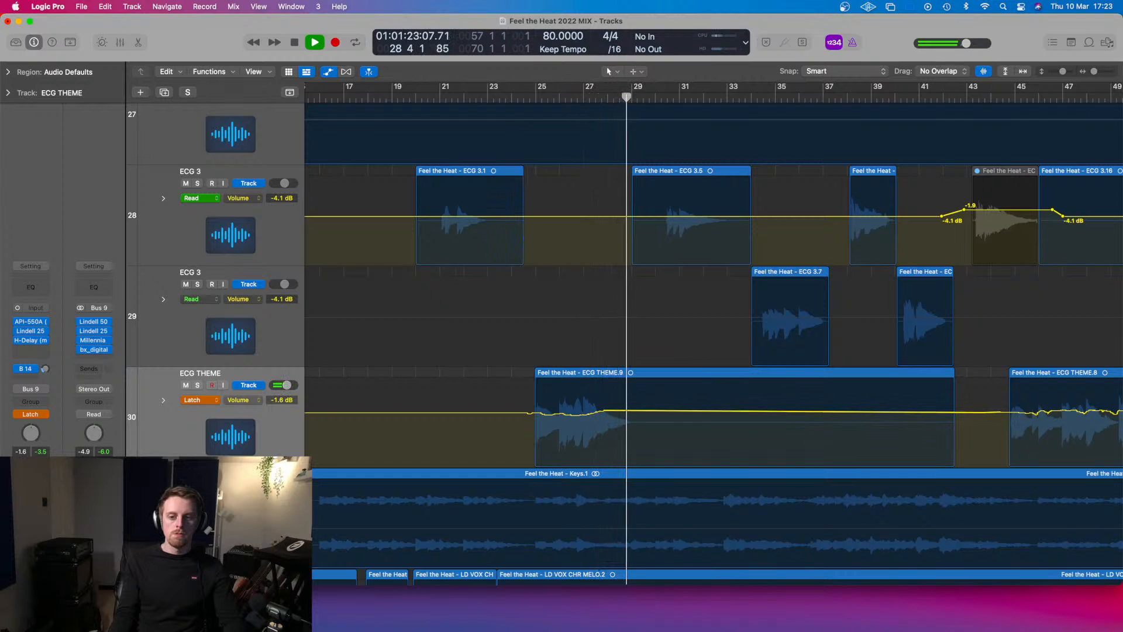
key("space")
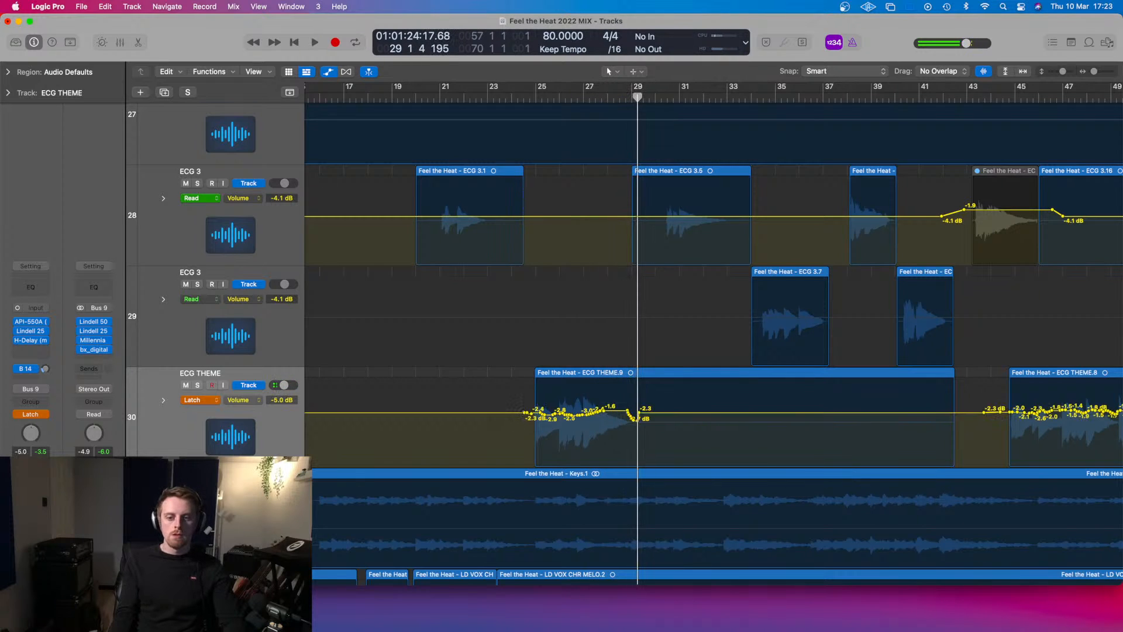
key("a")
- Record a Latch volume ride over the opening ECG THEME.6 phrase from bar 3 to bar 8
scroll(411, 402, "left", 10)
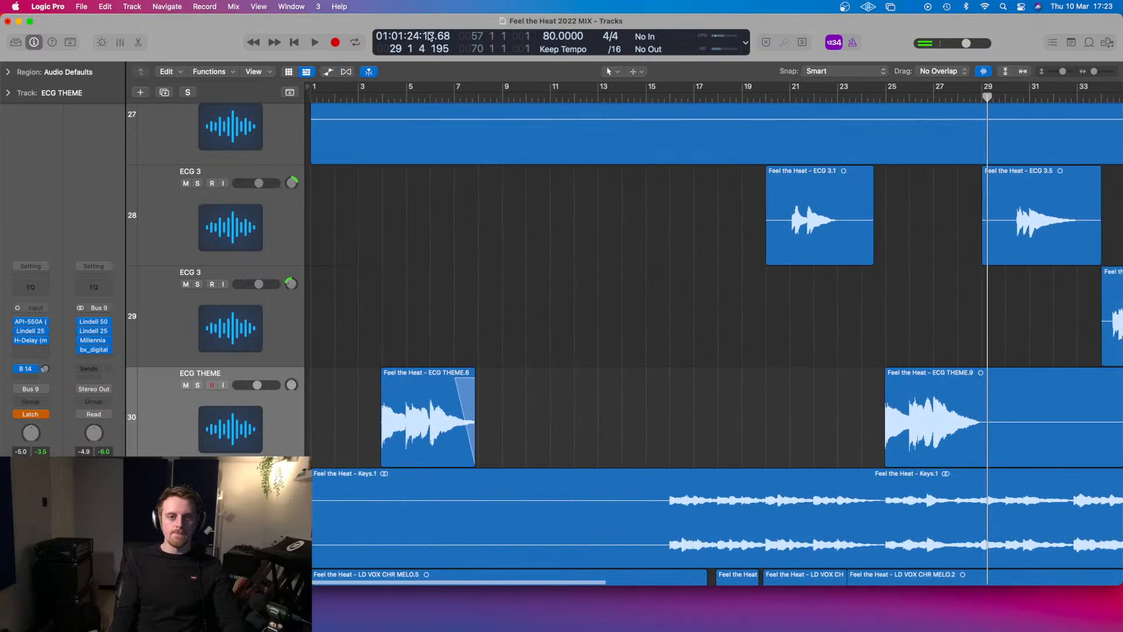
left_click(372, 95)
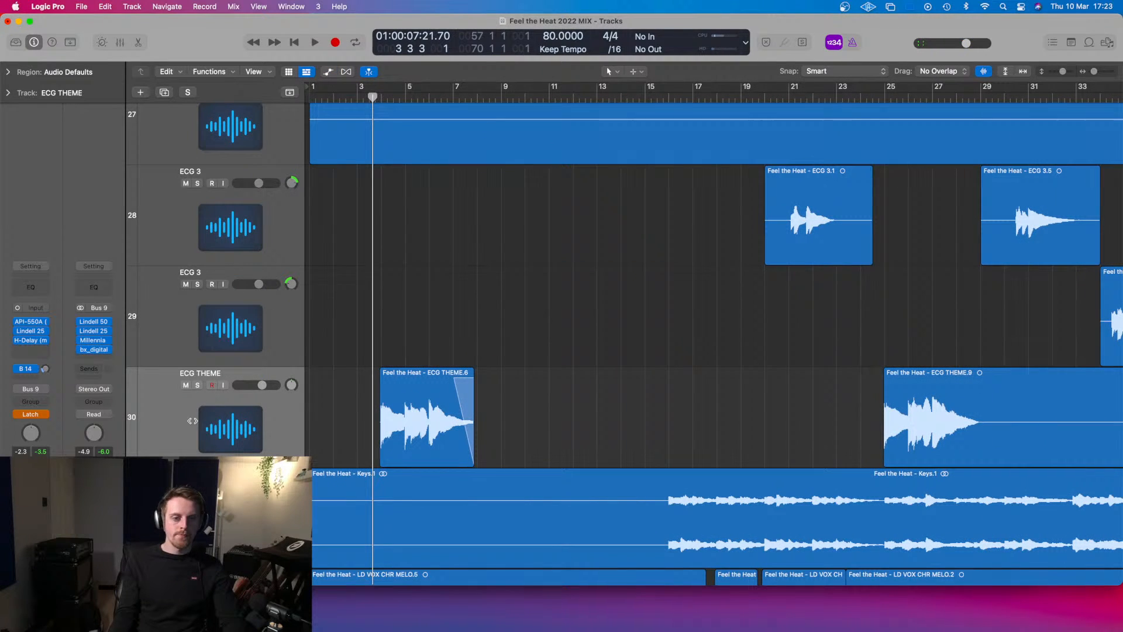
key("space")
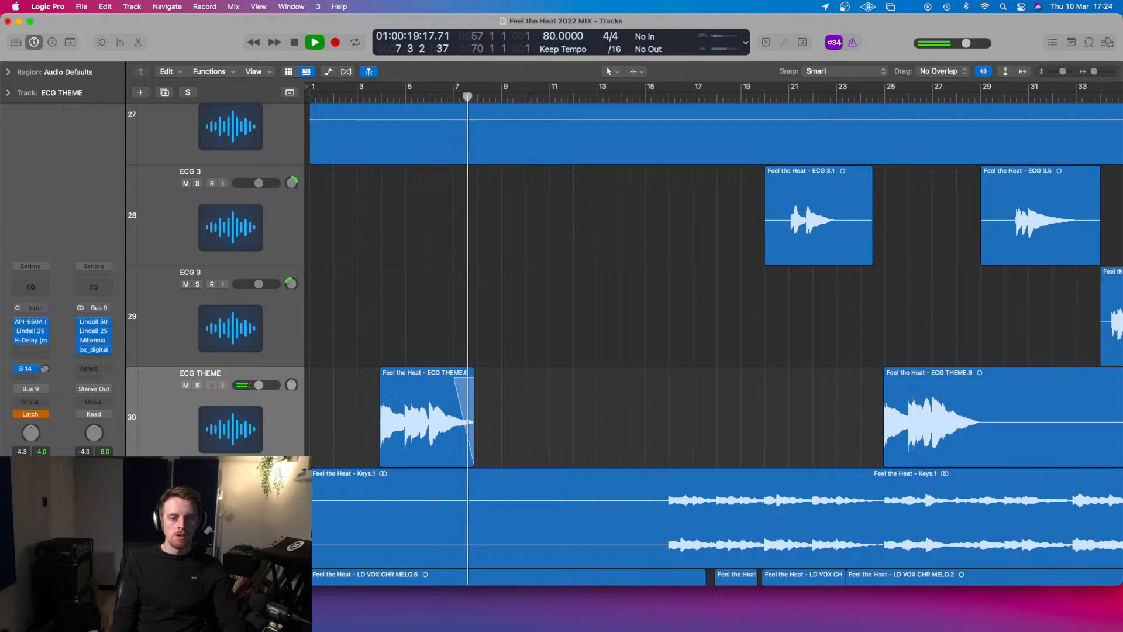
key("space")
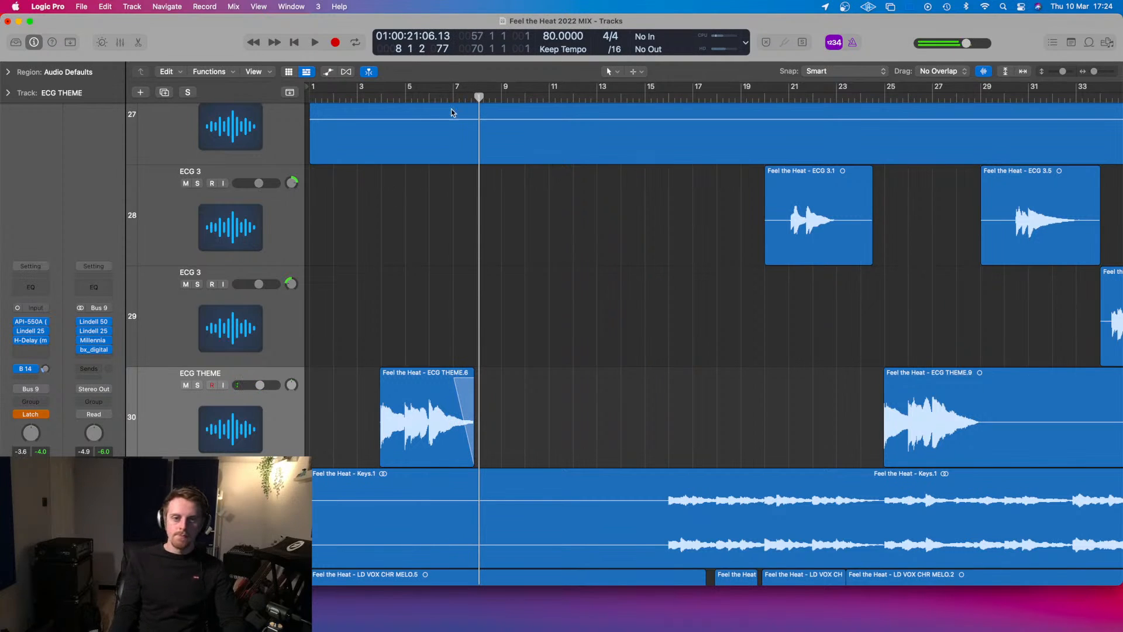
- Zoom in on the ECG THEME.6 region and place the playhead just before it at bar 3, beat 4
left_click(377, 98)
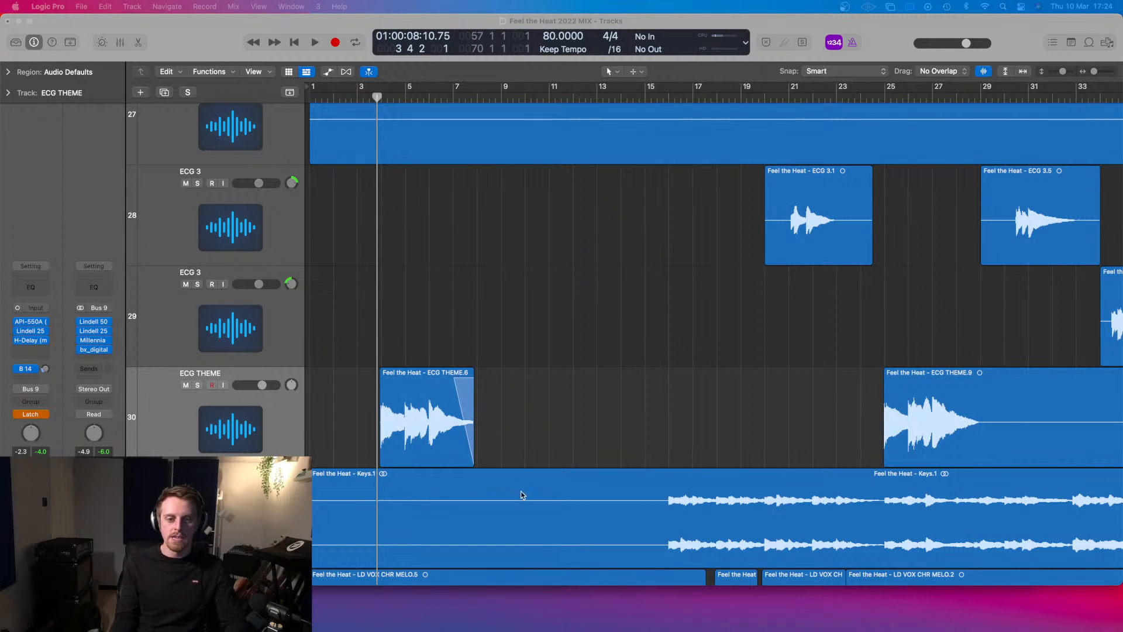
left_click(541, 430)
scroll(542, 431, "up", 1)
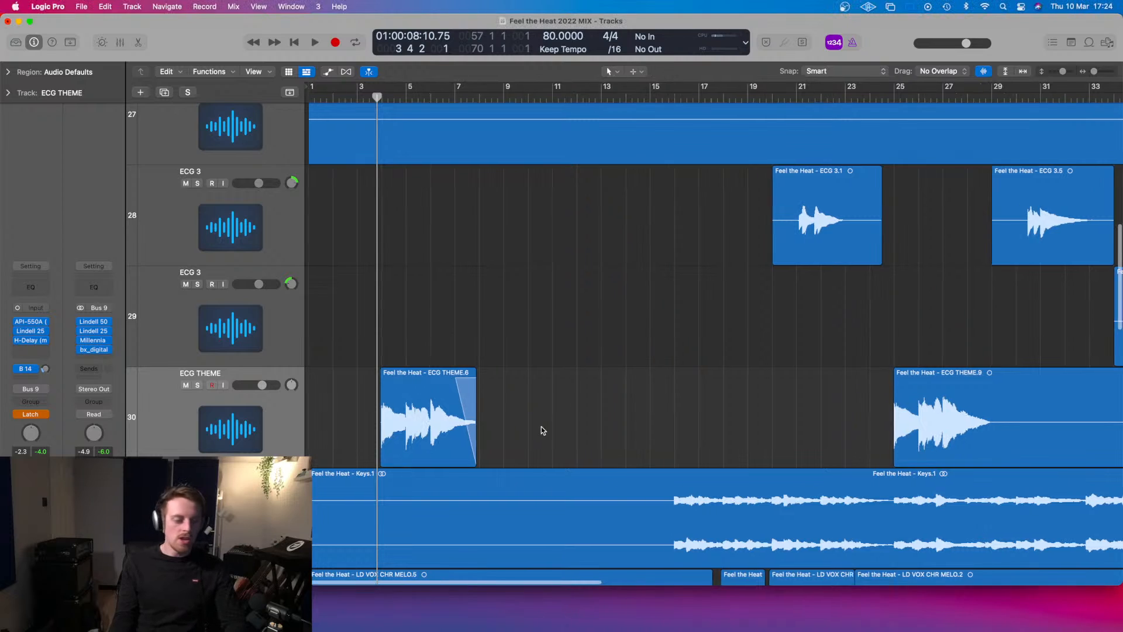
scroll(542, 430, "up", 5)
scroll(543, 429, "down", 2)
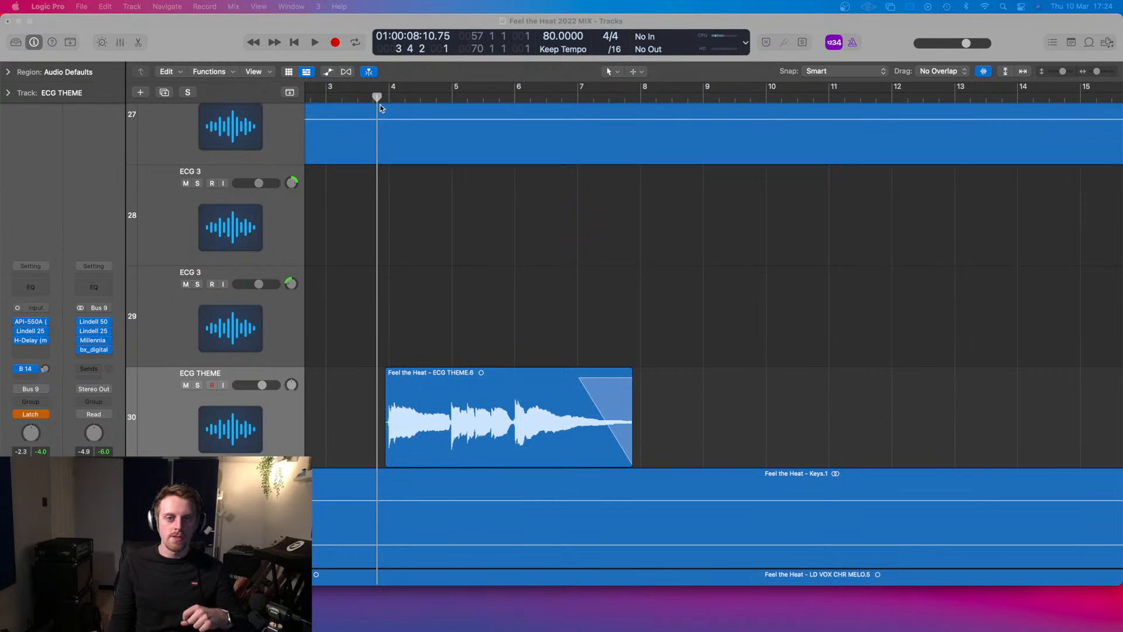
left_click_drag(377, 97, 373, 97)
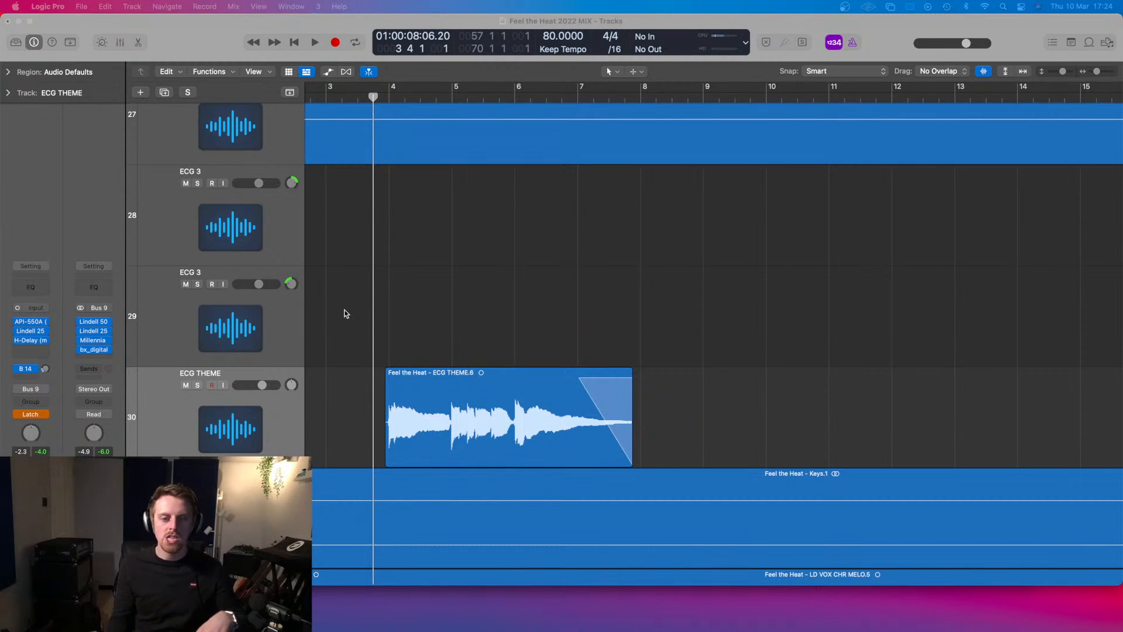
- Look over the ECG, keys, lead vocal melody, pad and backing vocal tracks across the arrangement
left_click(660, 268)
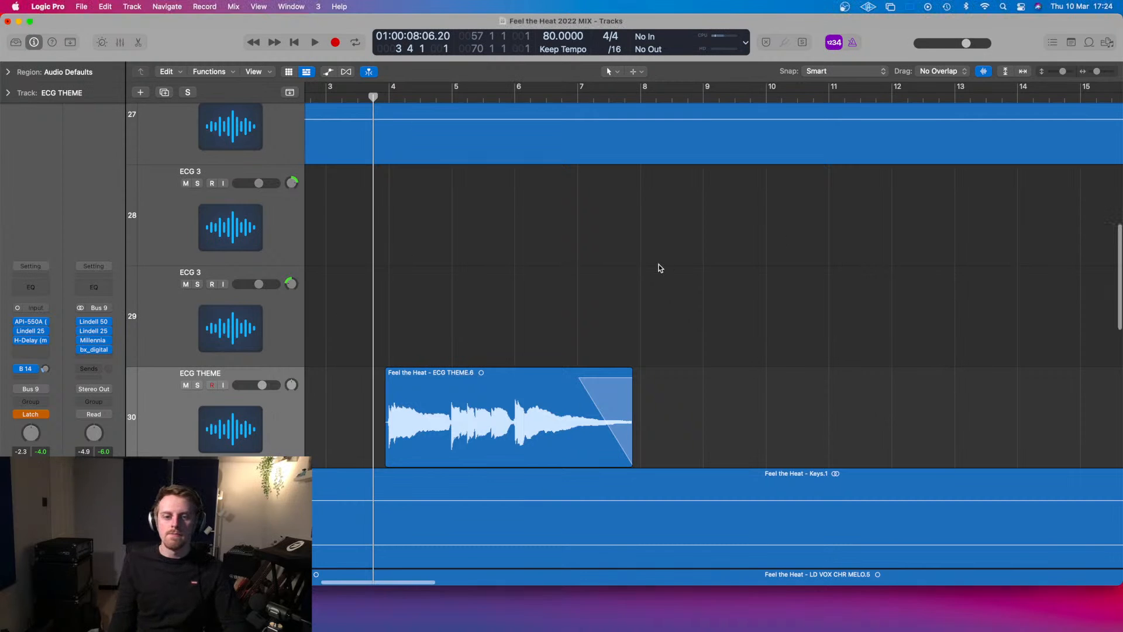
key("super+Left")
key("super+Left")
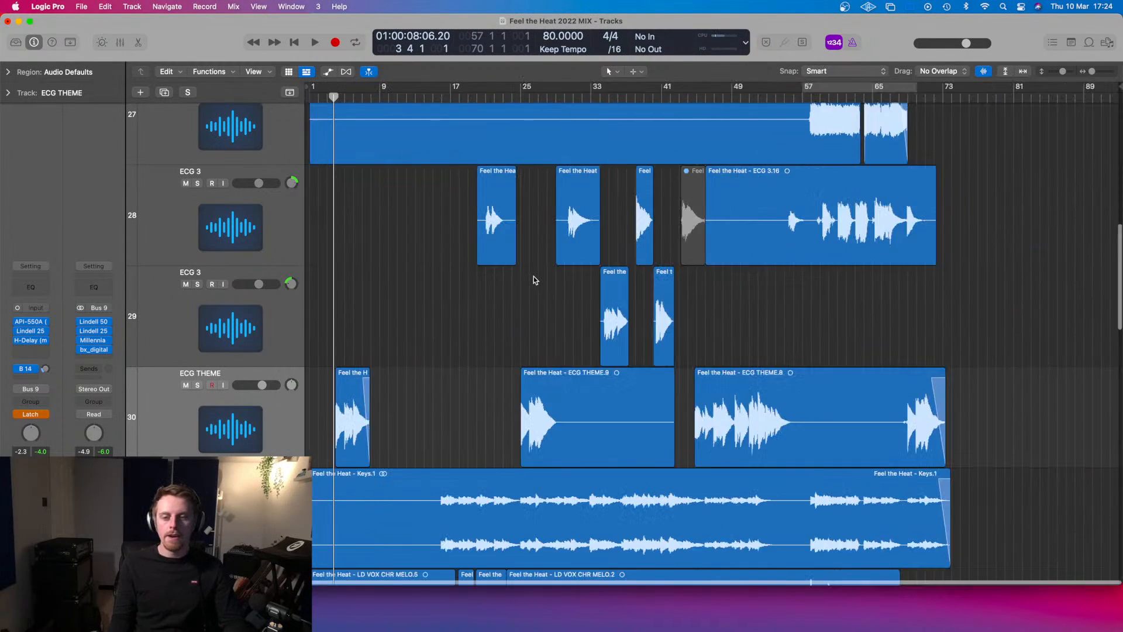
scroll(486, 284, "down", 2)
key("super+Right")
key("super+Right")
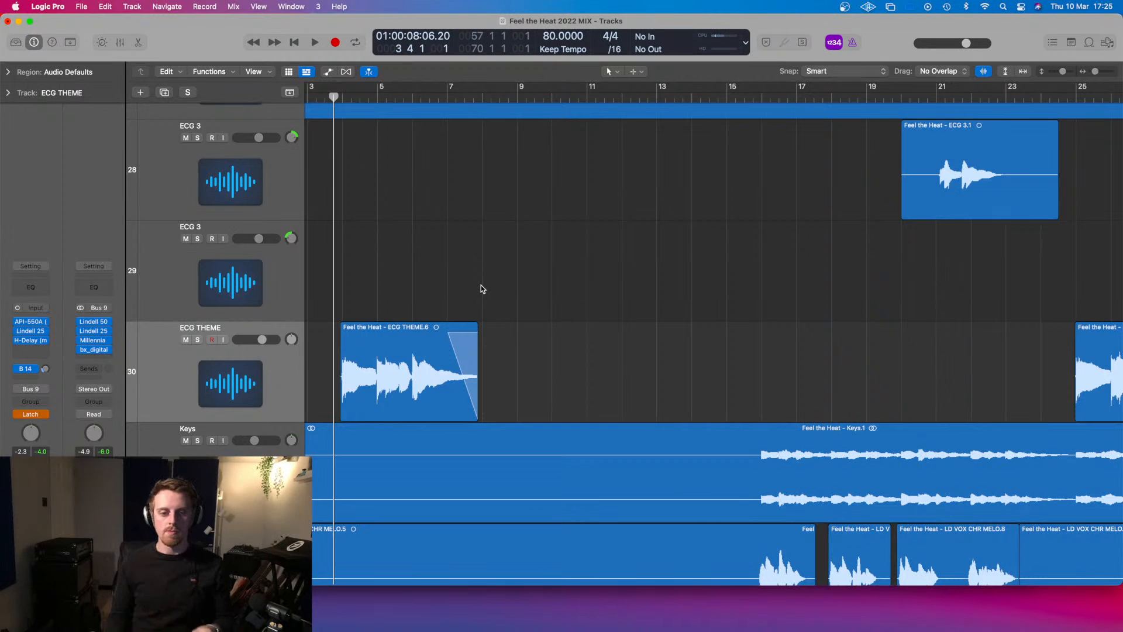
scroll(519, 371, "down", 8)
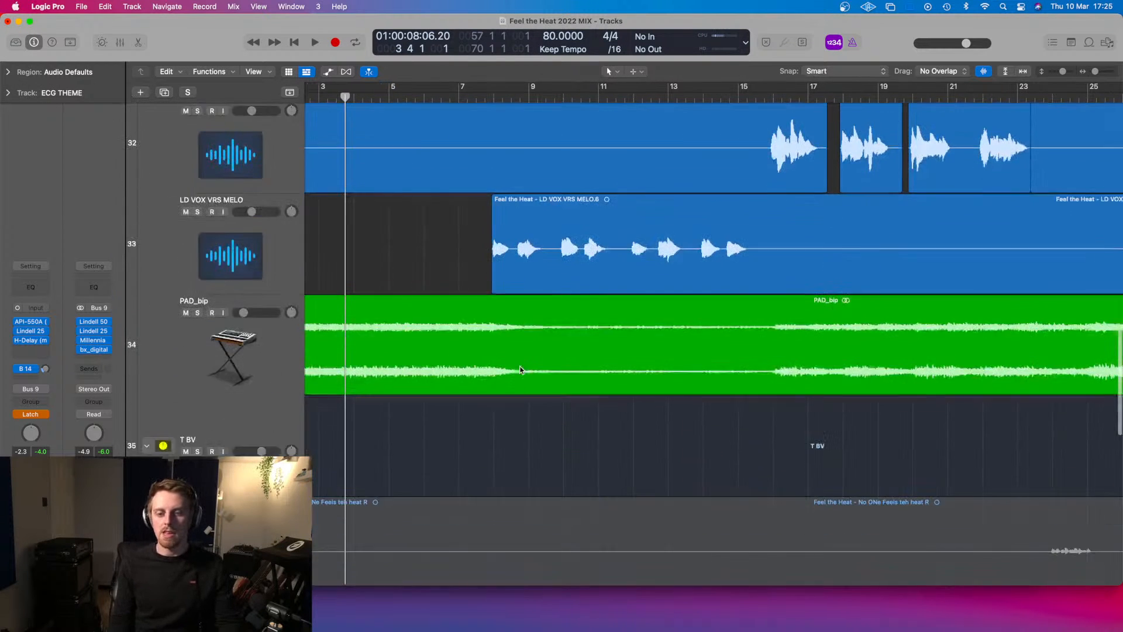
scroll(520, 370, "up", 8)
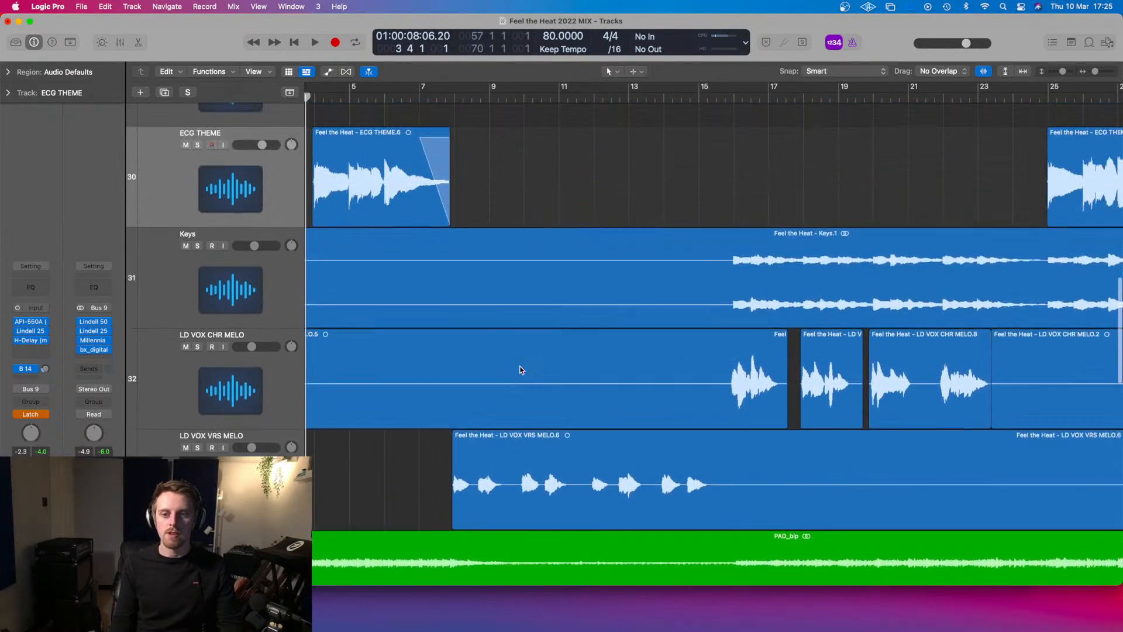
scroll(520, 369, "up", 8)
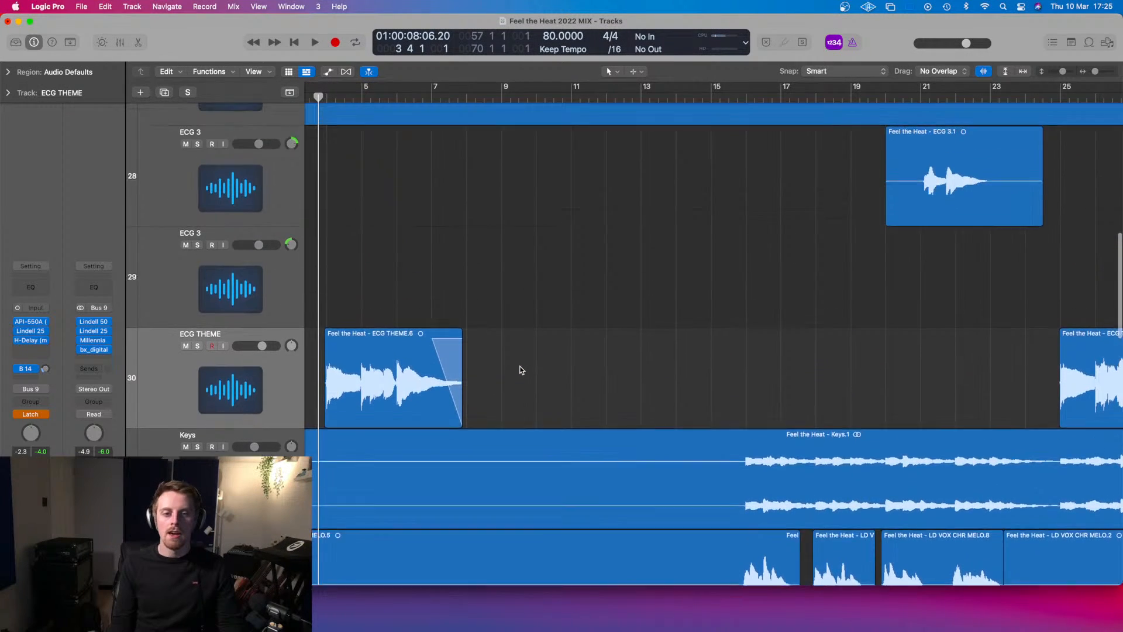
- Zoom out to the full arrangement and look over the lead vocal melody, PAD_bip and T BV backing vocal tracks
scroll(520, 370, "up", 10)
scroll(520, 370, "down", 15)
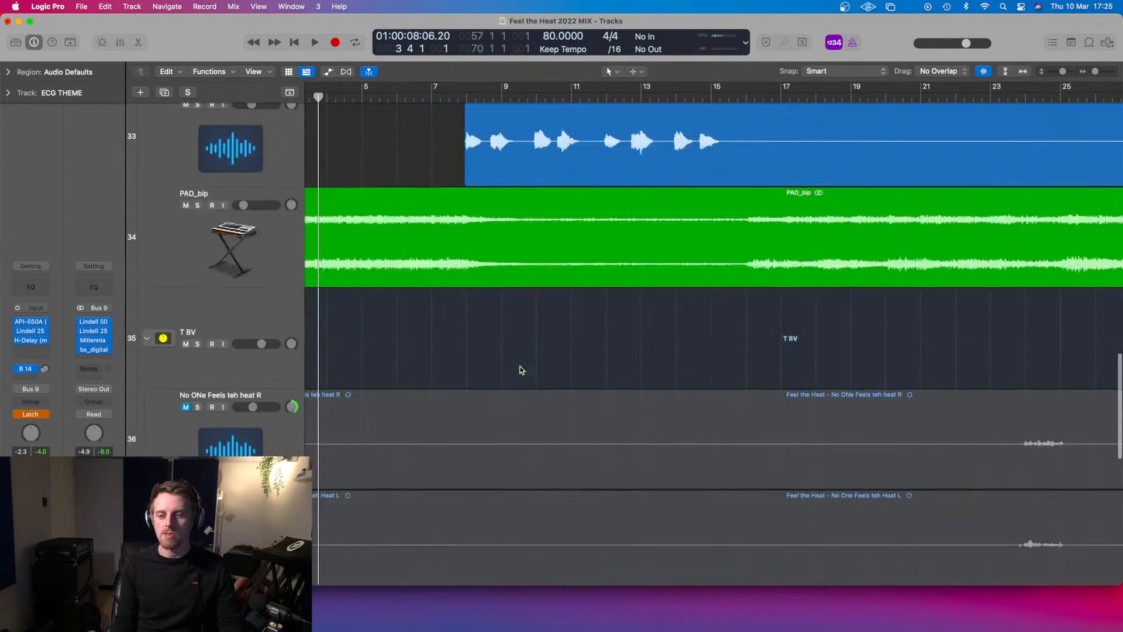
scroll(520, 369, "down", 5)
scroll(520, 370, "up", 1)
scroll(520, 369, "up", 8)
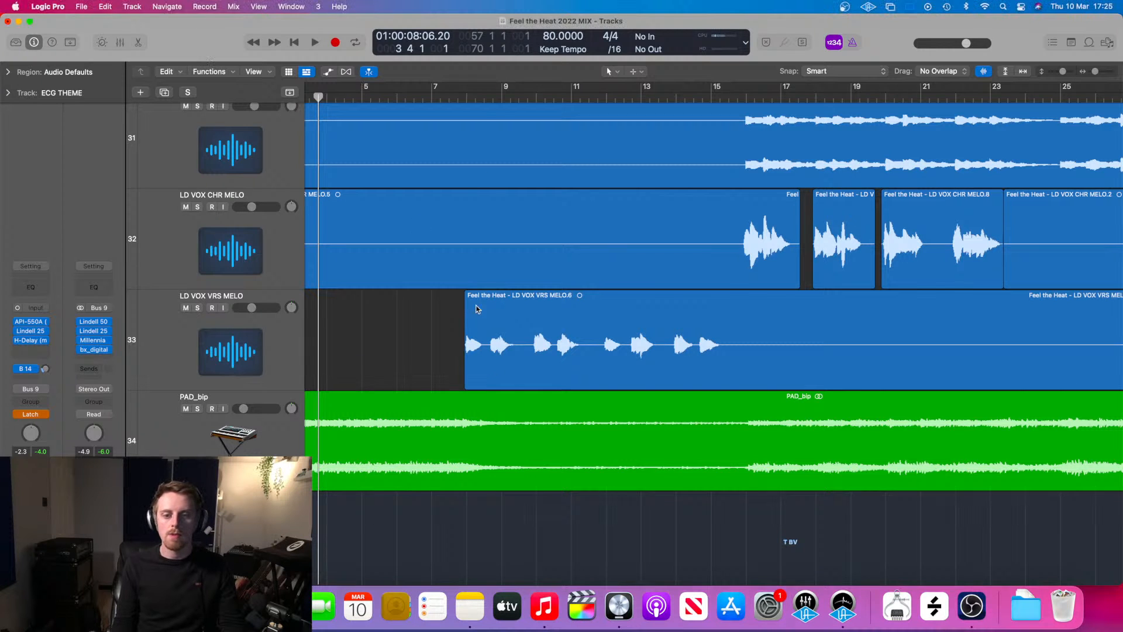
key("super+Left")
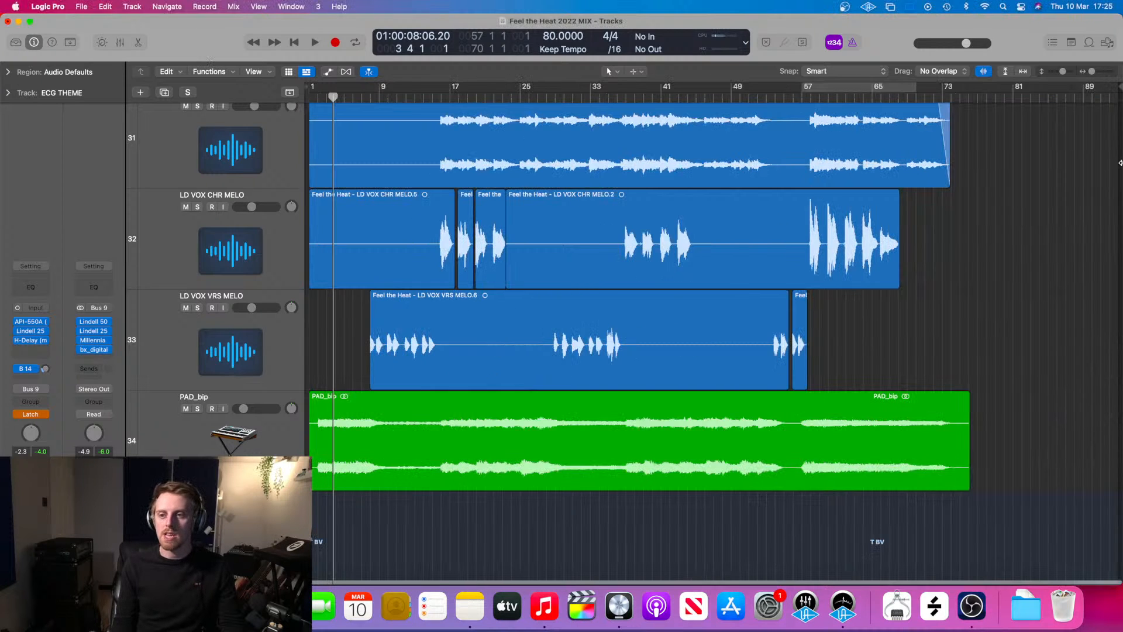
left_click_drag(1118, 86, 1016, 88)
scroll(908, 164, "down", 5)
key("super+Right")
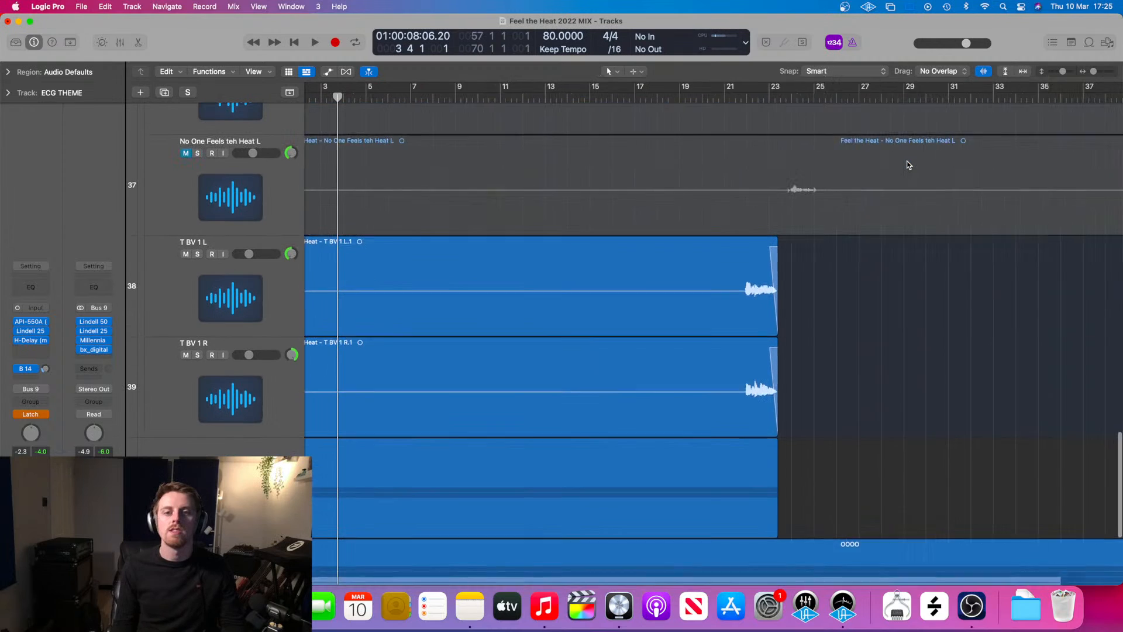
key("super+Left")
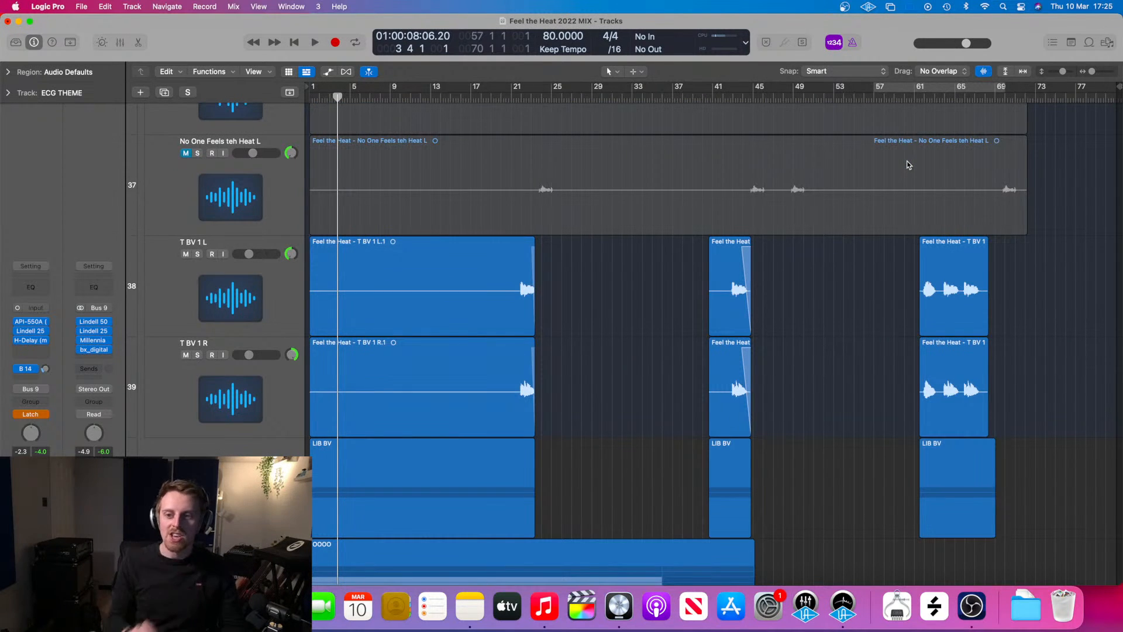
- Look through the whole track list, from the cymbals and drums down to the LIB BV, OOOO and AHHH stacks
scroll(908, 165, "up", 20)
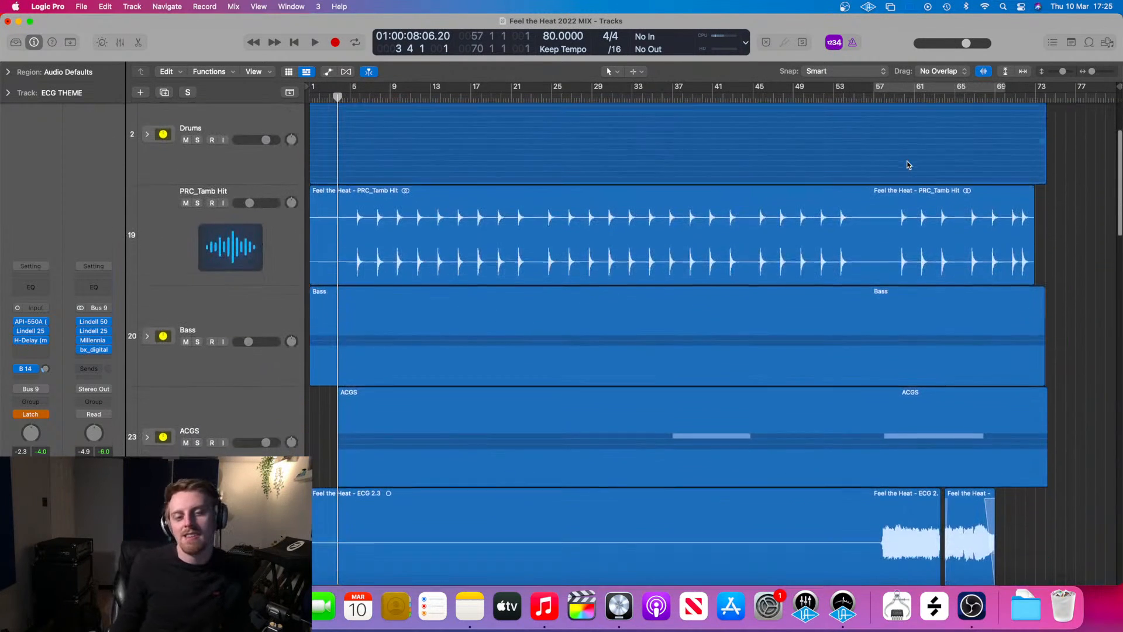
scroll(907, 161, "down", 15)
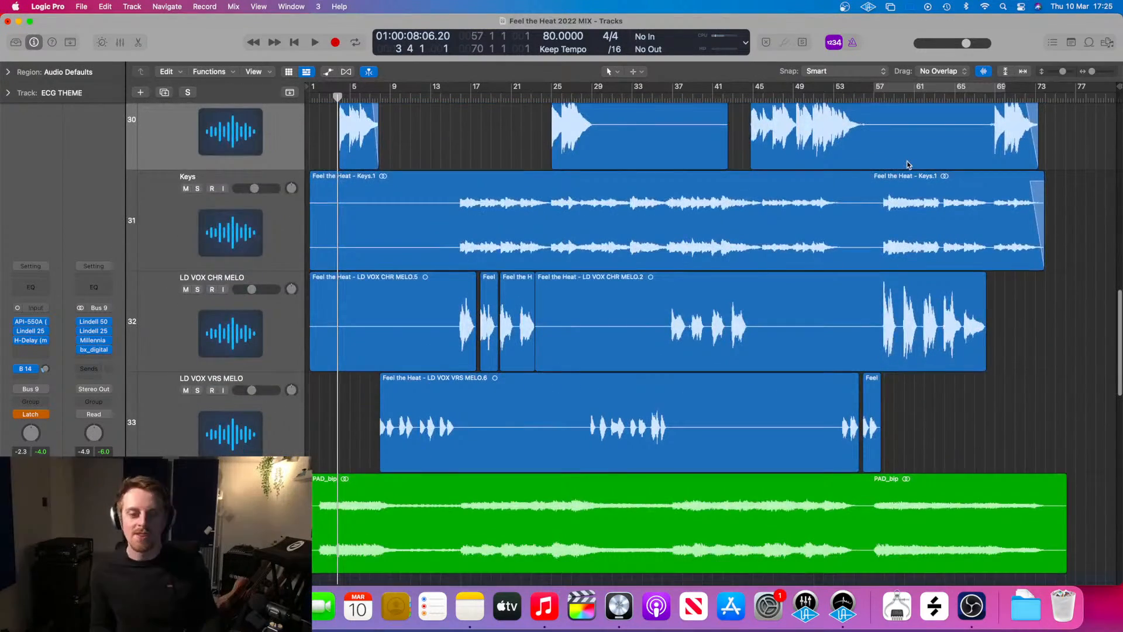
scroll(908, 164, "down", 5)
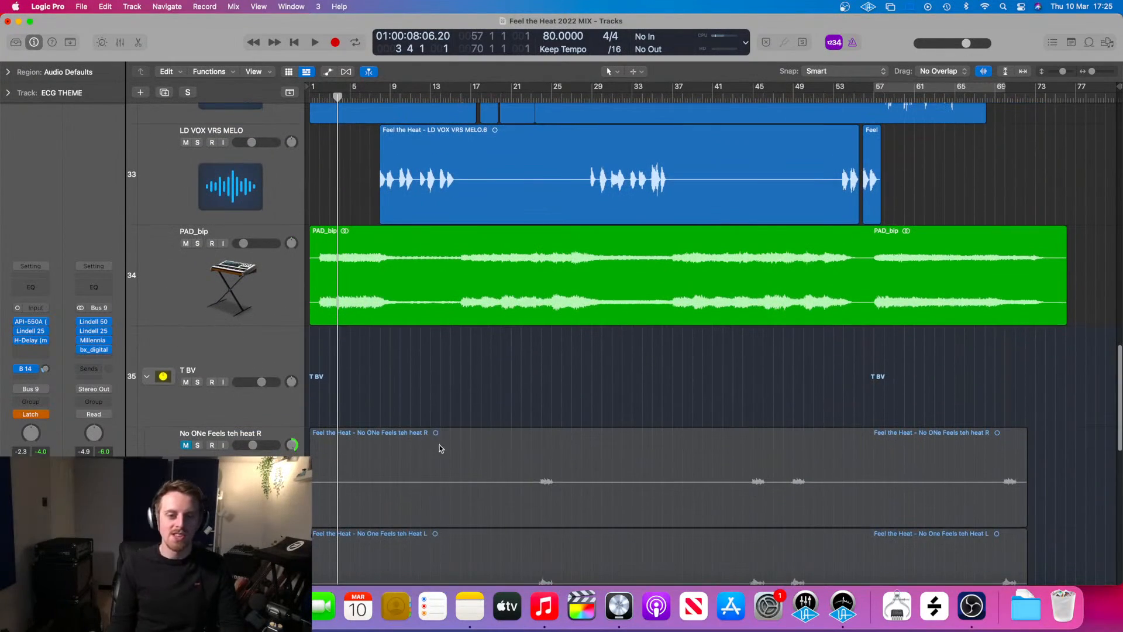
scroll(425, 396, "down", 15)
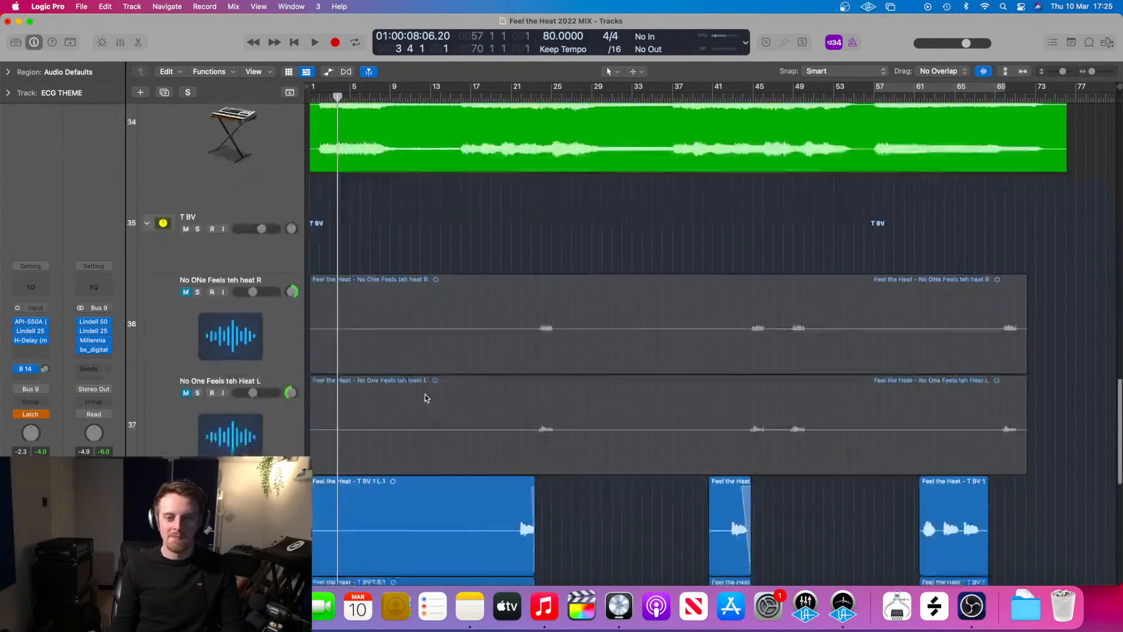
scroll(425, 394, "down", 2)
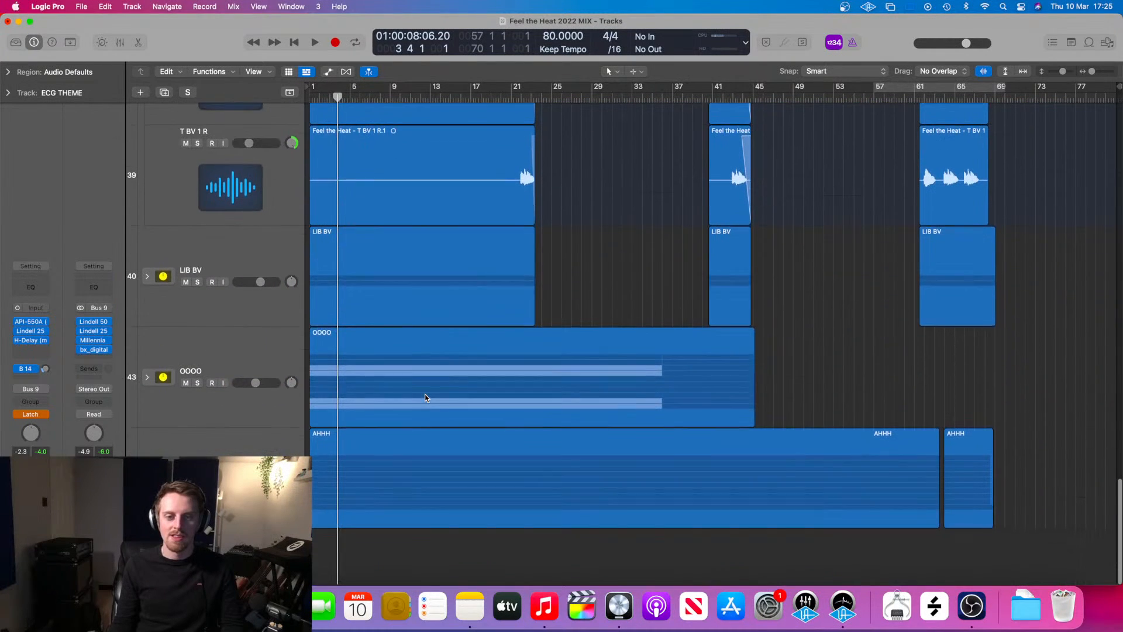
scroll(548, 242, "up", 5)
scroll(549, 245, "up", 3)
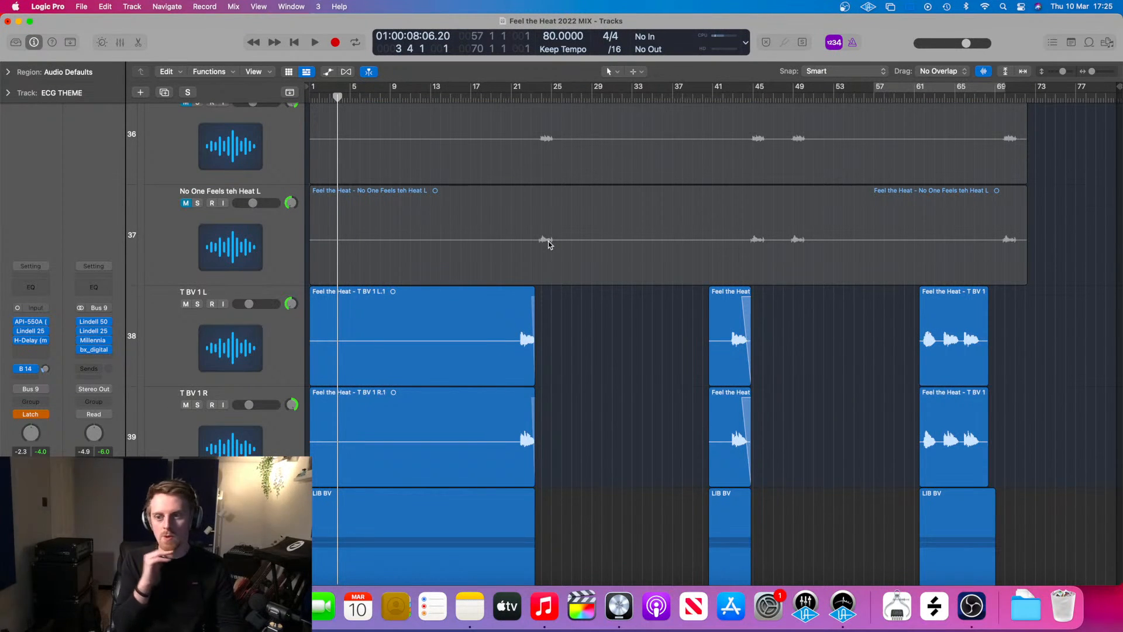
scroll(549, 241, "up", 20)
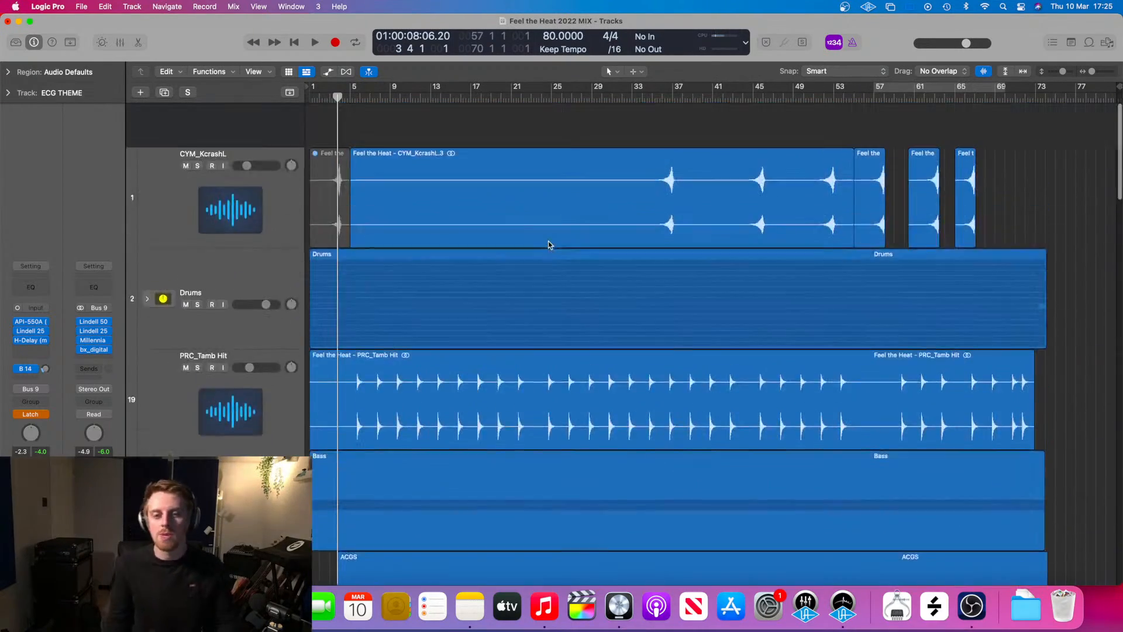
scroll(549, 244, "down", 20)
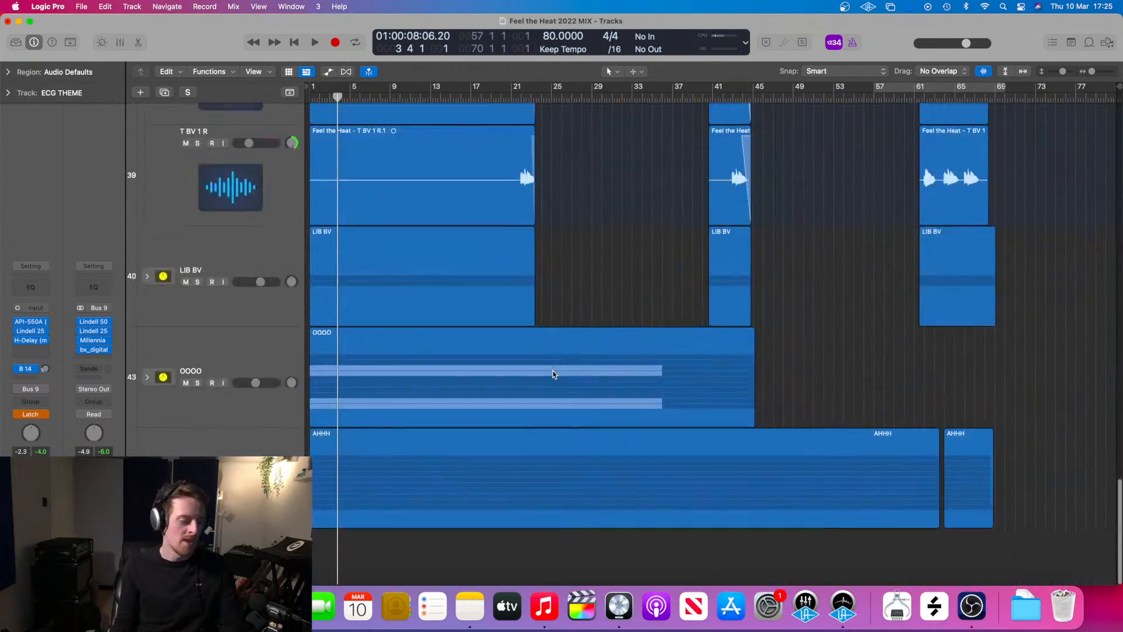
scroll(554, 373, "up", 5)
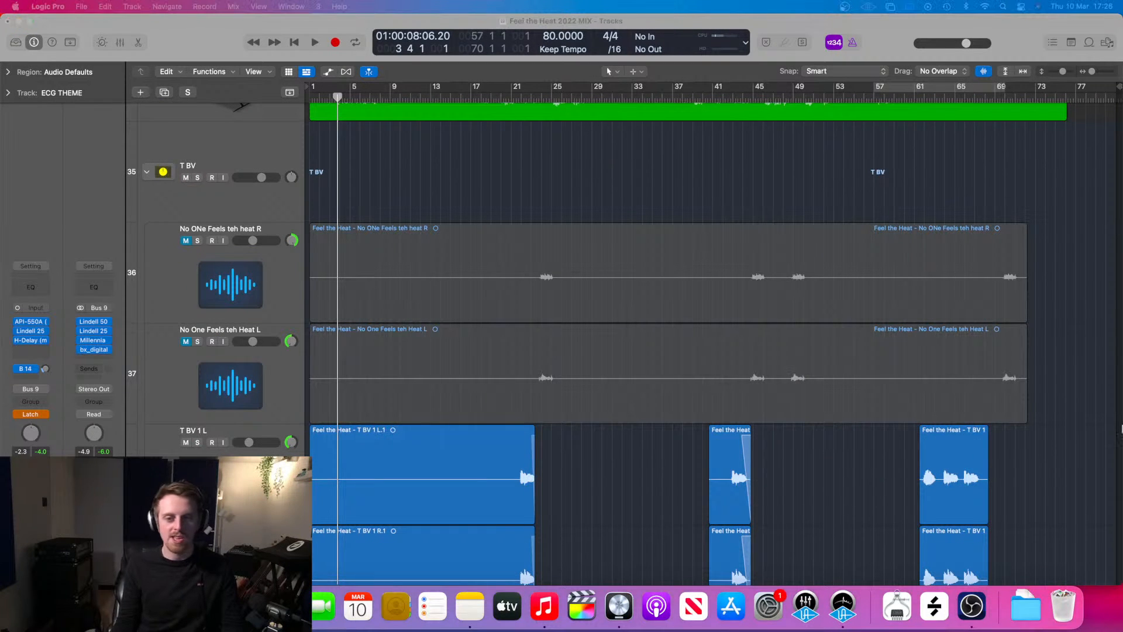
- Review the guitar, keys and lead vocal tracks, select the Keys track and place the playhead at bar 15
left_click(521, 150)
scroll(521, 150, "up", 9)
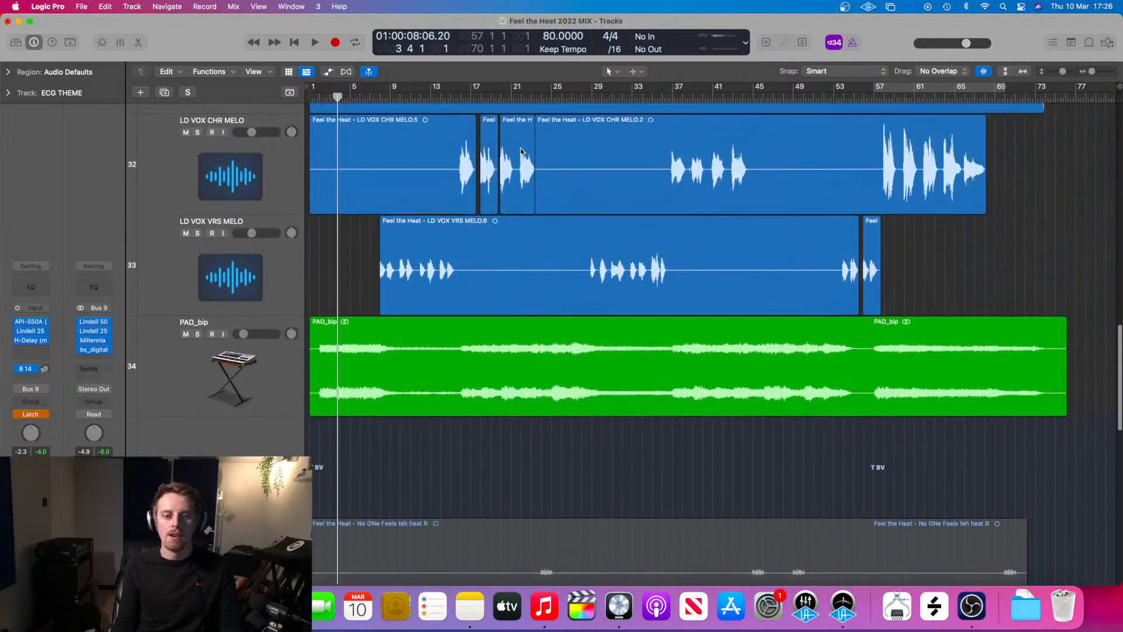
scroll(522, 151, "up", 7)
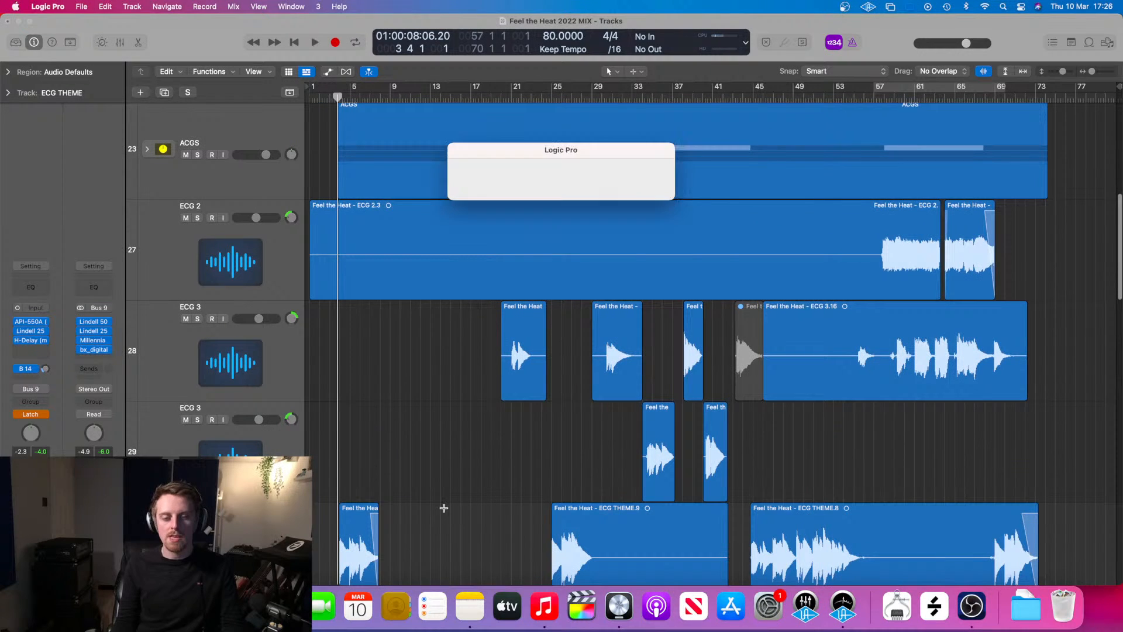
scroll(504, 486, "down", 12)
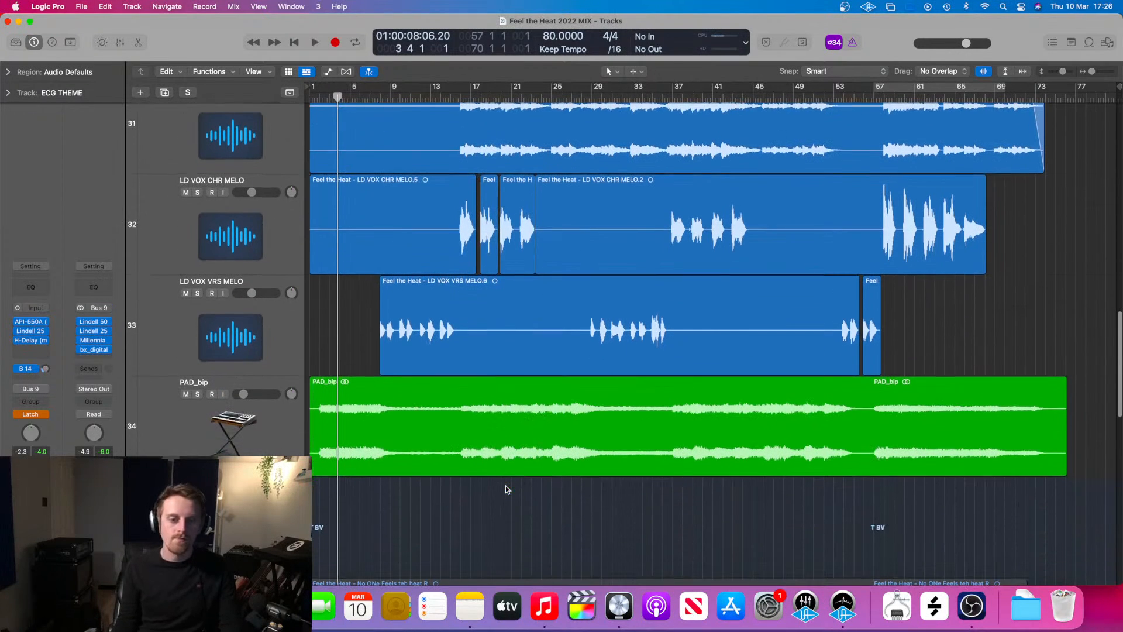
scroll(451, 320, "up", 4)
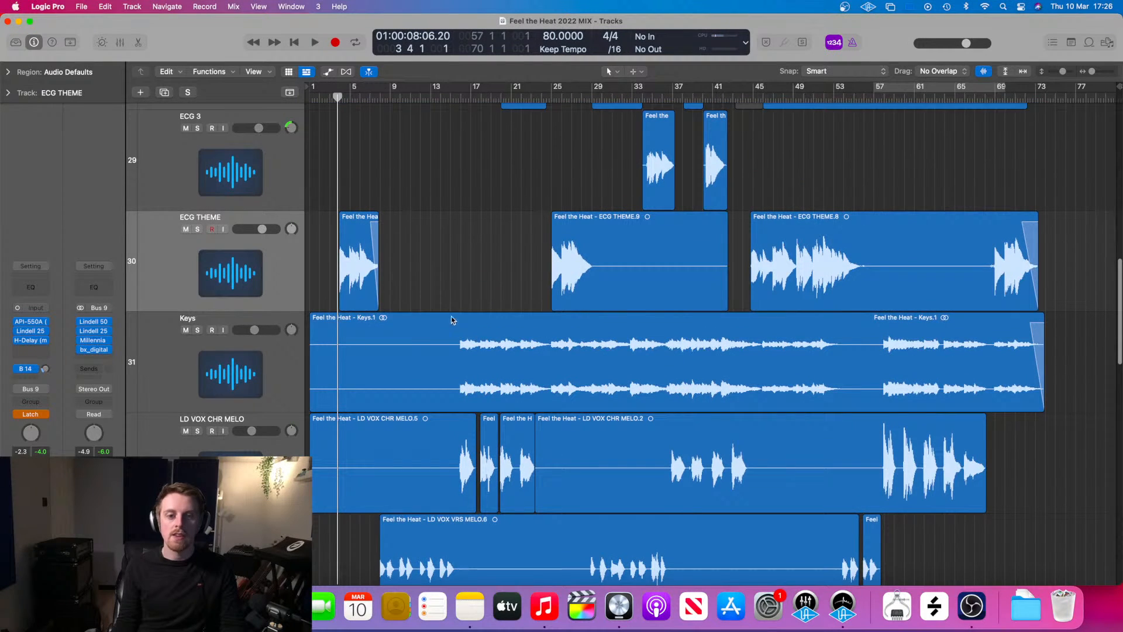
left_click(265, 377)
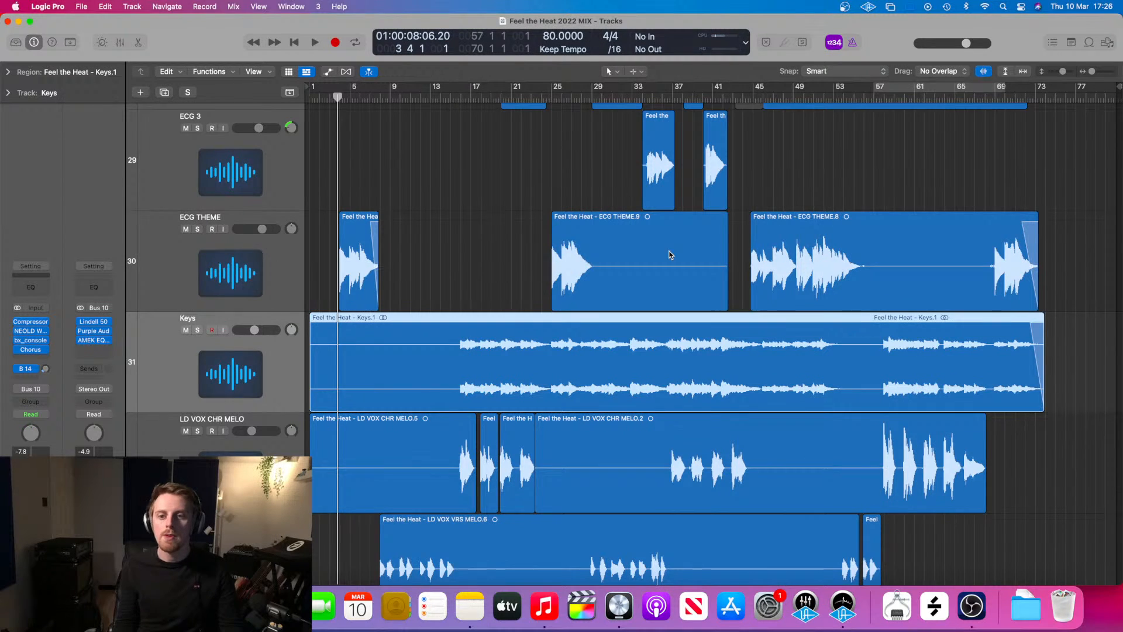
scroll(670, 255, "up", 4)
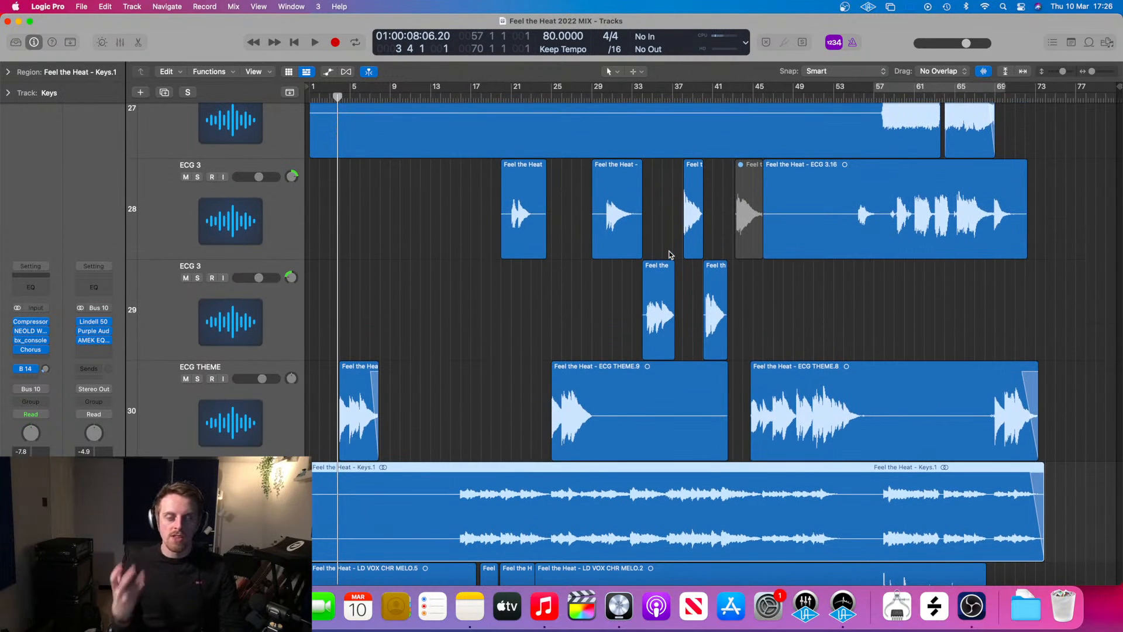
scroll(670, 255, "down", 2)
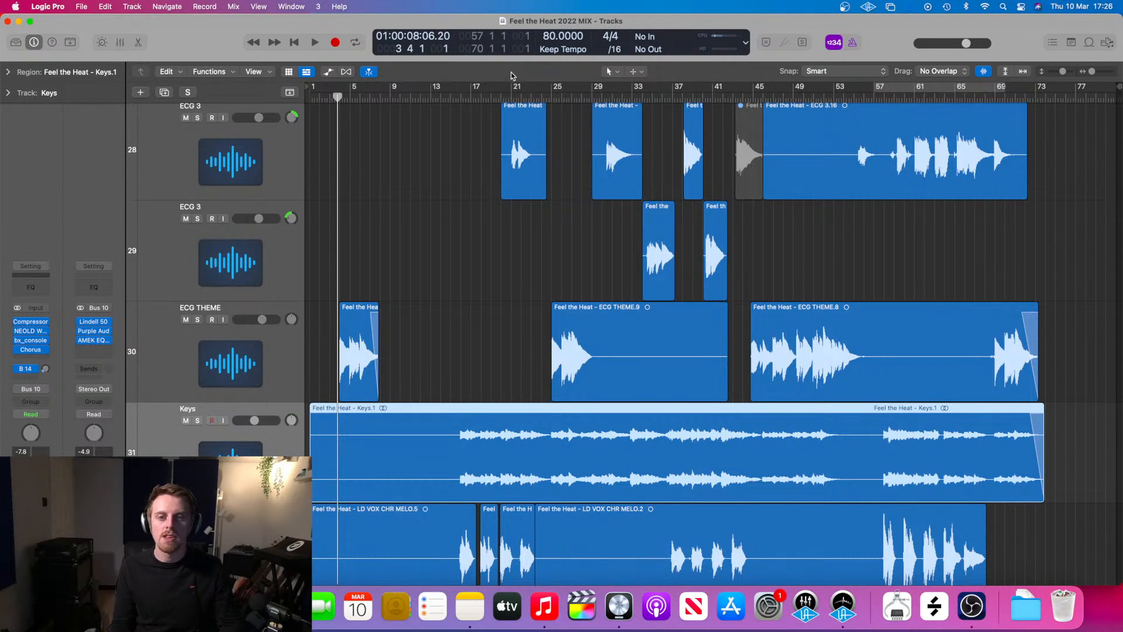
mouse_move(446, 94)
left_mouse_down()
mouse_move(463, 98)
mouse_move(441, 97)
mouse_move(451, 101)
left_mouse_up()
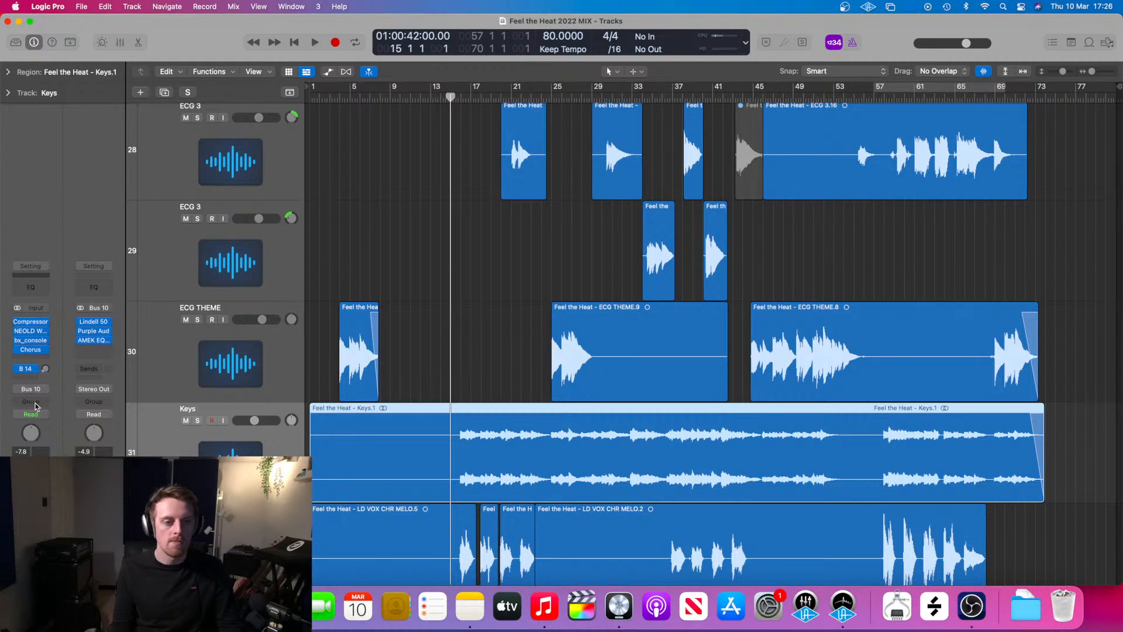
- Show automation and record a Latch volume ride over the closing ECG THEME.8 phrase from bar 69 to about bar 73
key("a")
left_click(216, 338)
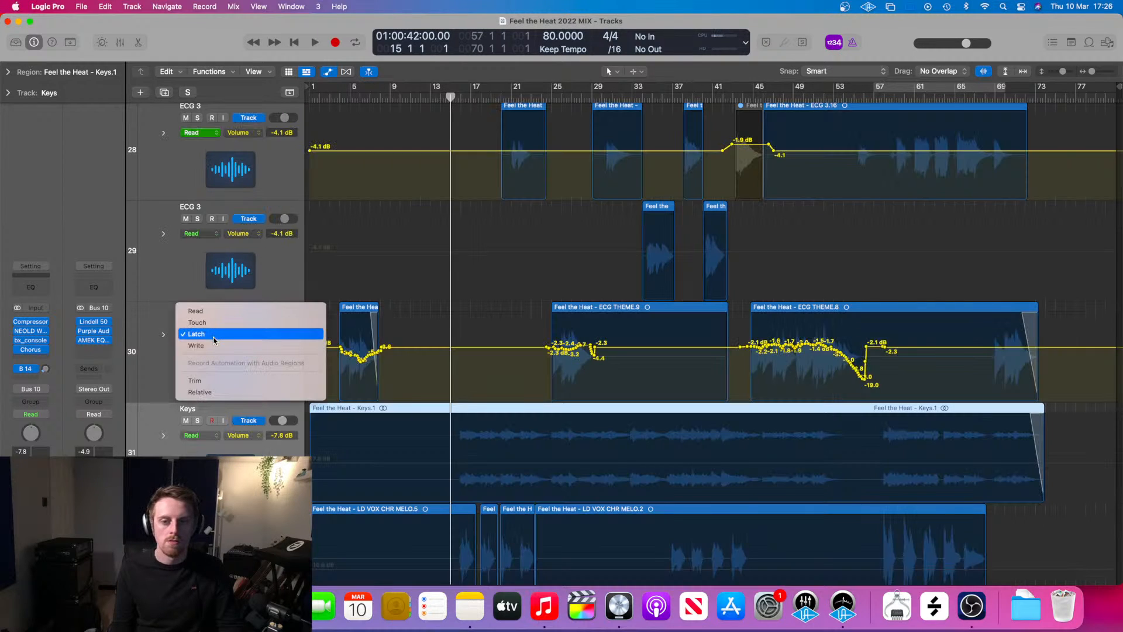
left_click(1090, 310)
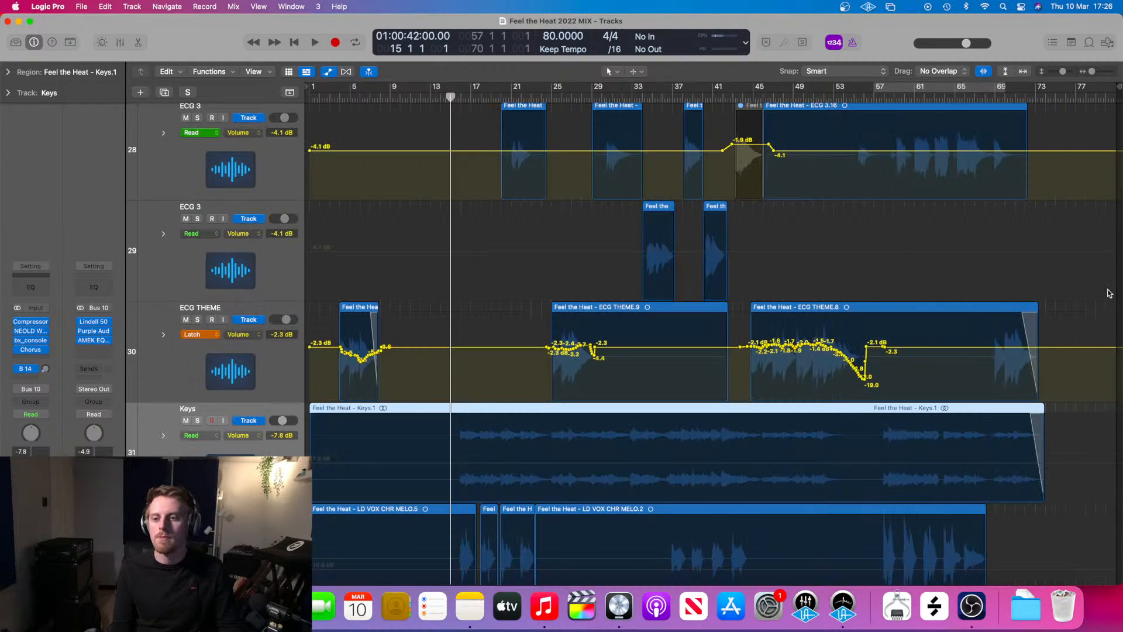
left_click(994, 97)
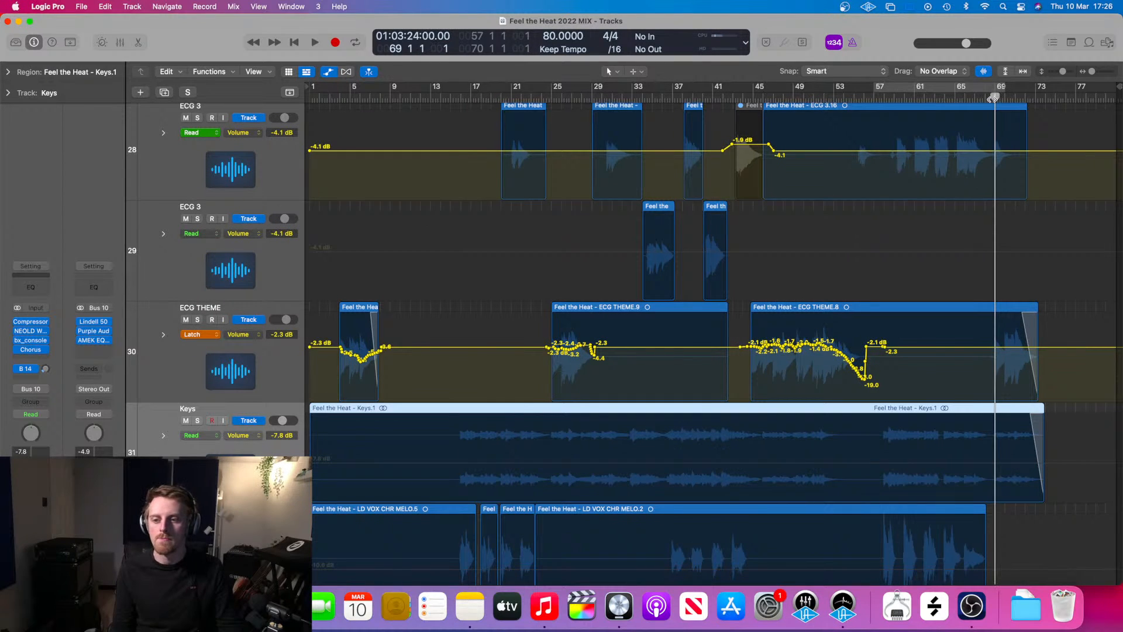
key("space")
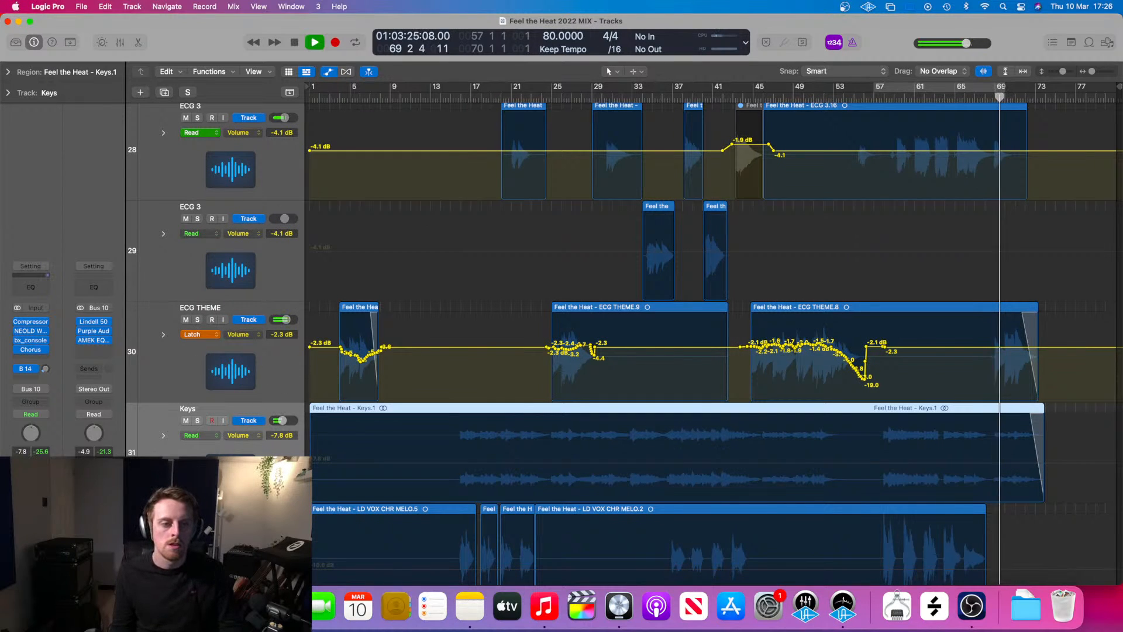
left_click(202, 364)
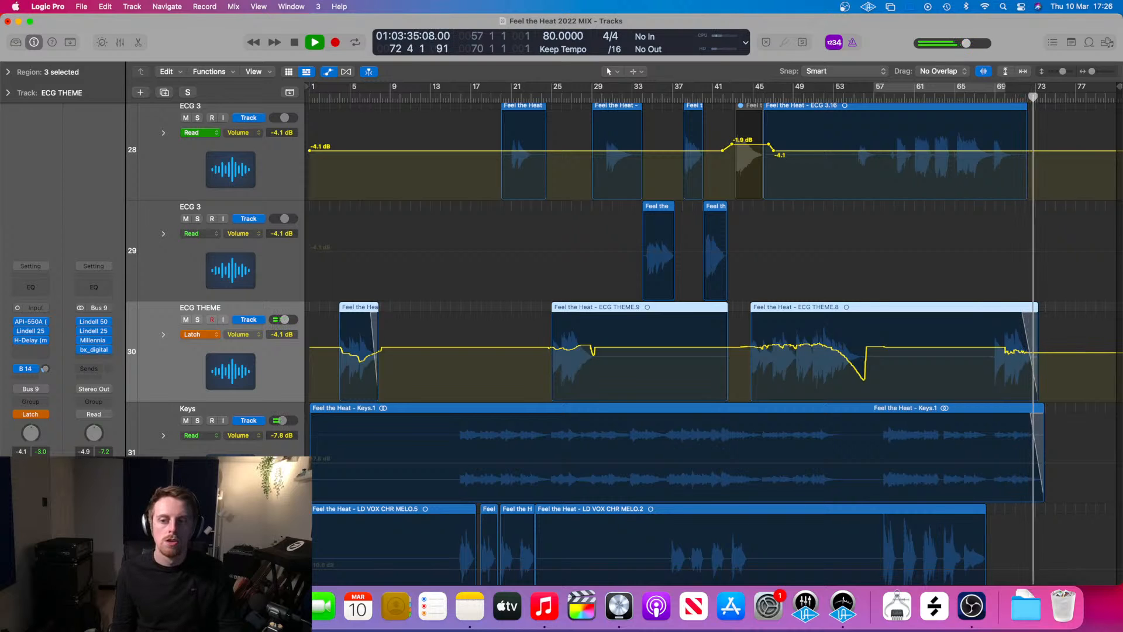
key("space")
- Set the ECG THEME track's automation to Read and hide the automation lanes
left_click(30, 414)
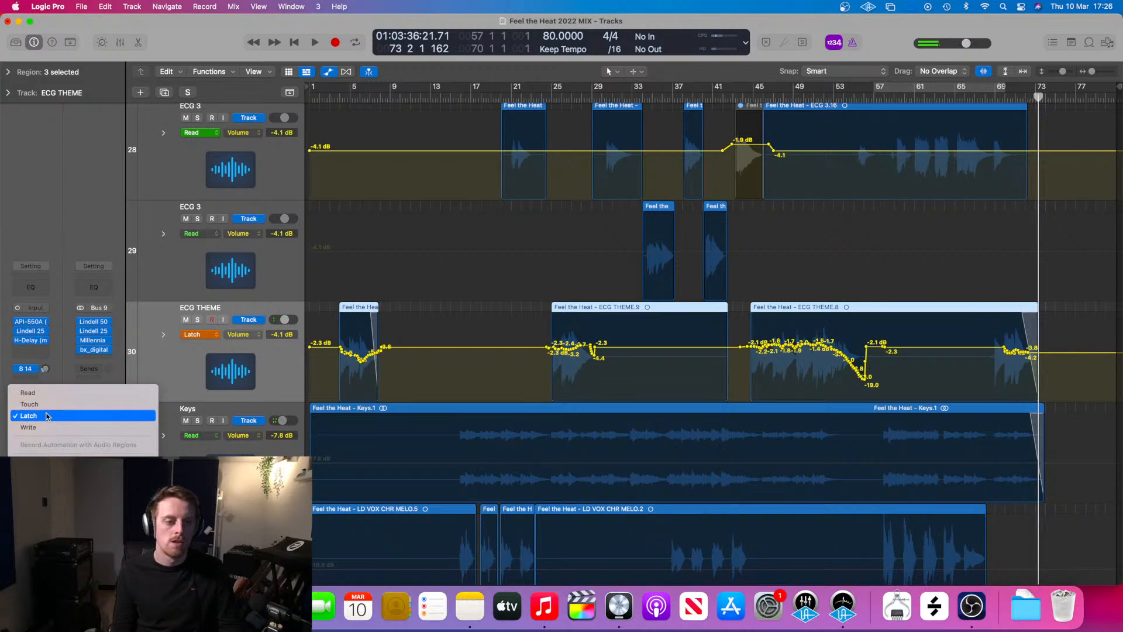
left_click(39, 394)
key("a")
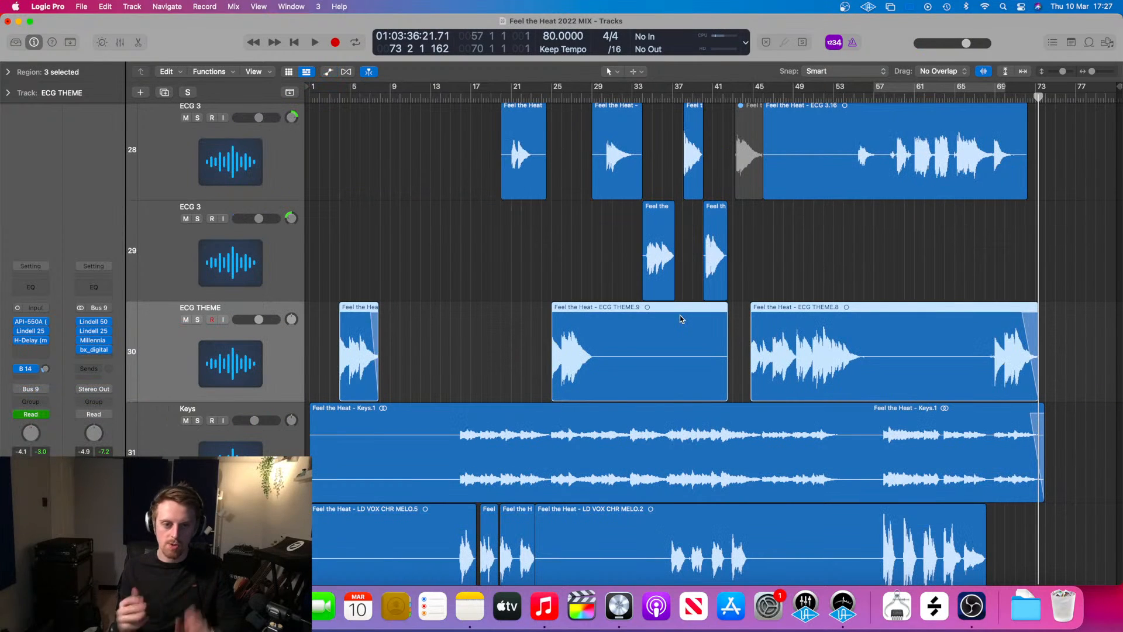
- Set the Keys track to Latch, record a volume ride from about bar 14 to 24, and return it to Read
scroll(679, 316, "down", 2)
scroll(680, 319, "down", 1)
left_click(194, 376)
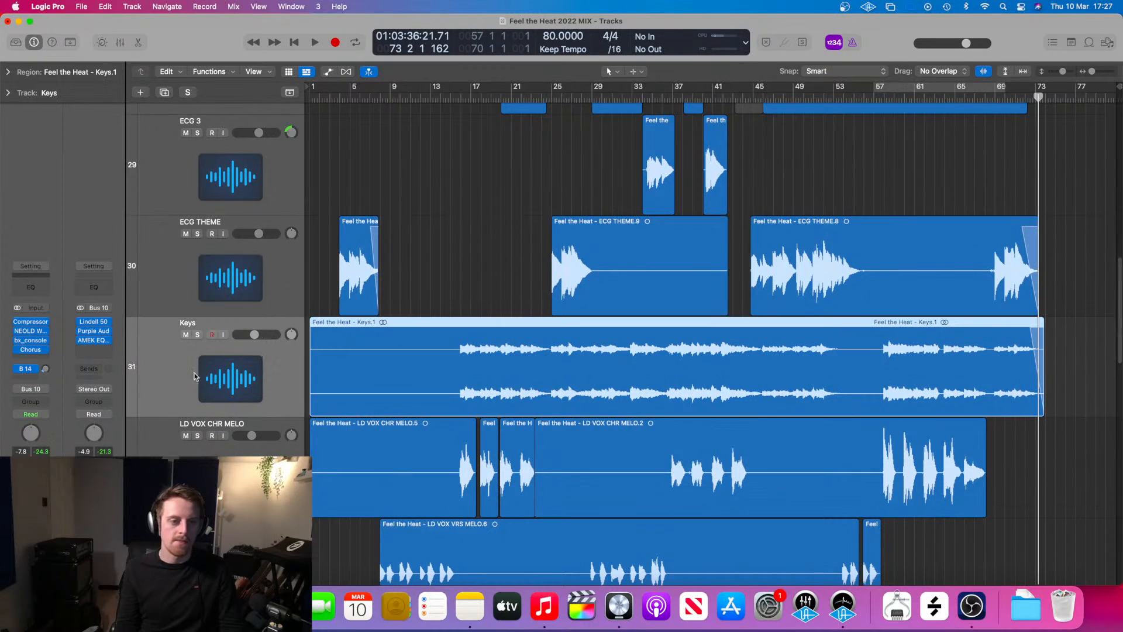
left_click(47, 413)
left_click(47, 433)
left_click(443, 95)
key("space")
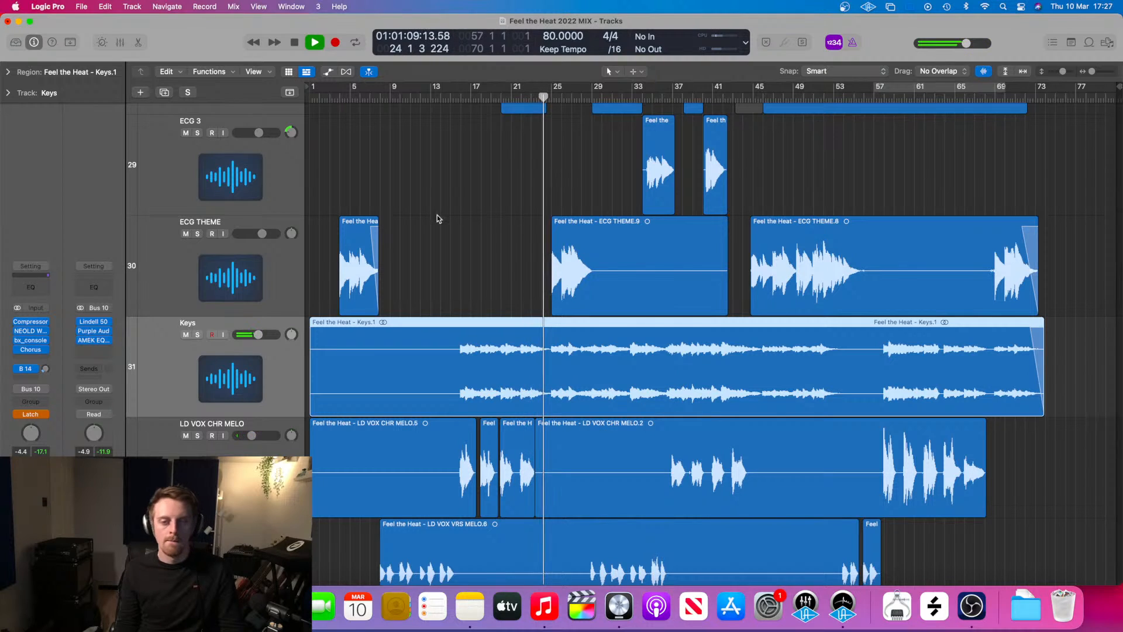
key("space")
left_click(34, 415)
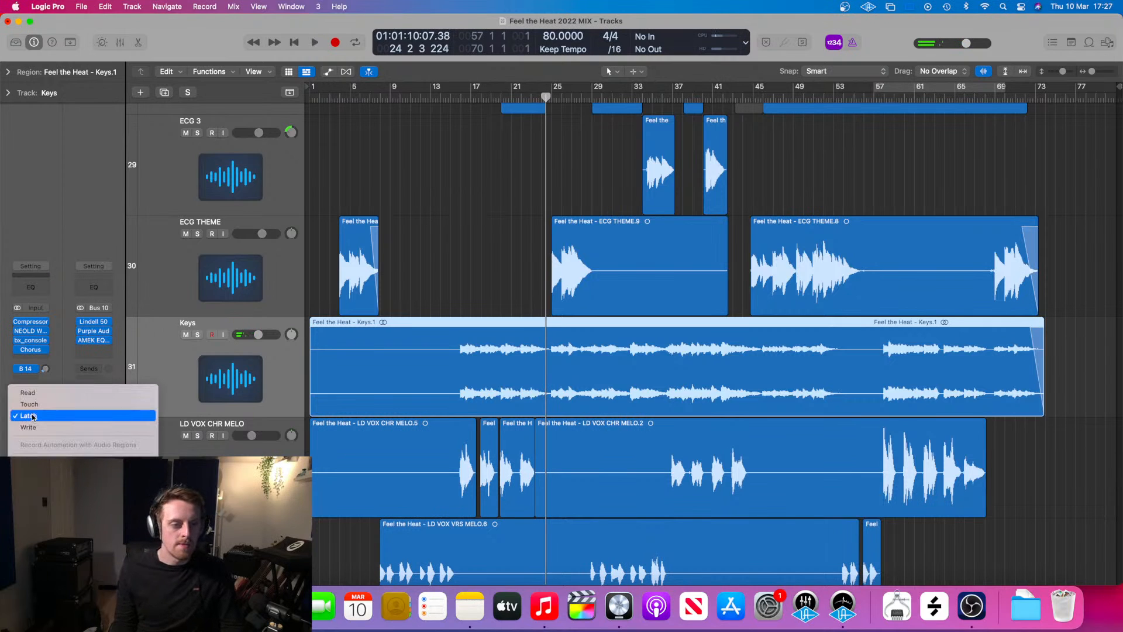
left_click(33, 393)
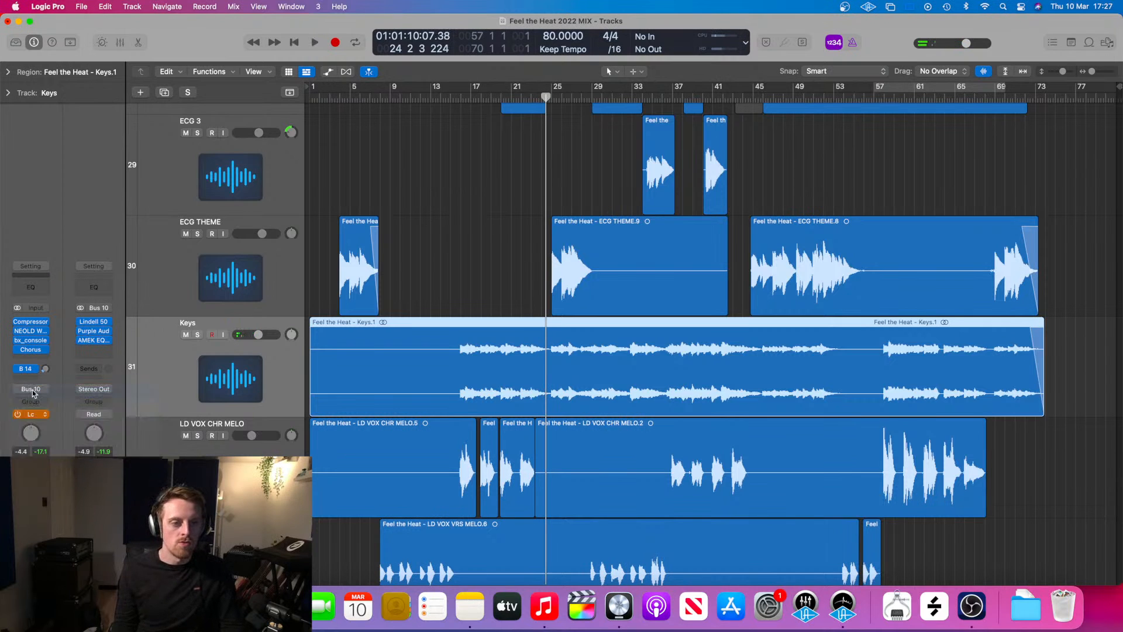
- Open the Keys track's bx_console SSL 9000 J and, playing from bar 17, boost the LMF gain and adjust its Q
left_click(34, 341)
left_click_drag(583, 105, 854, 128)
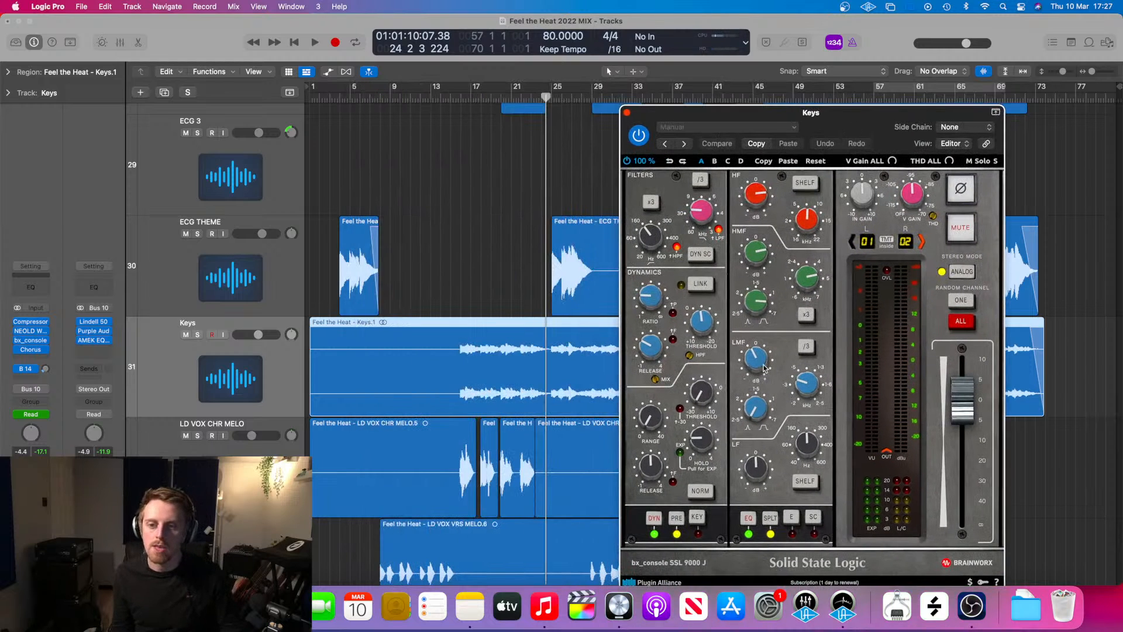
left_click(470, 96)
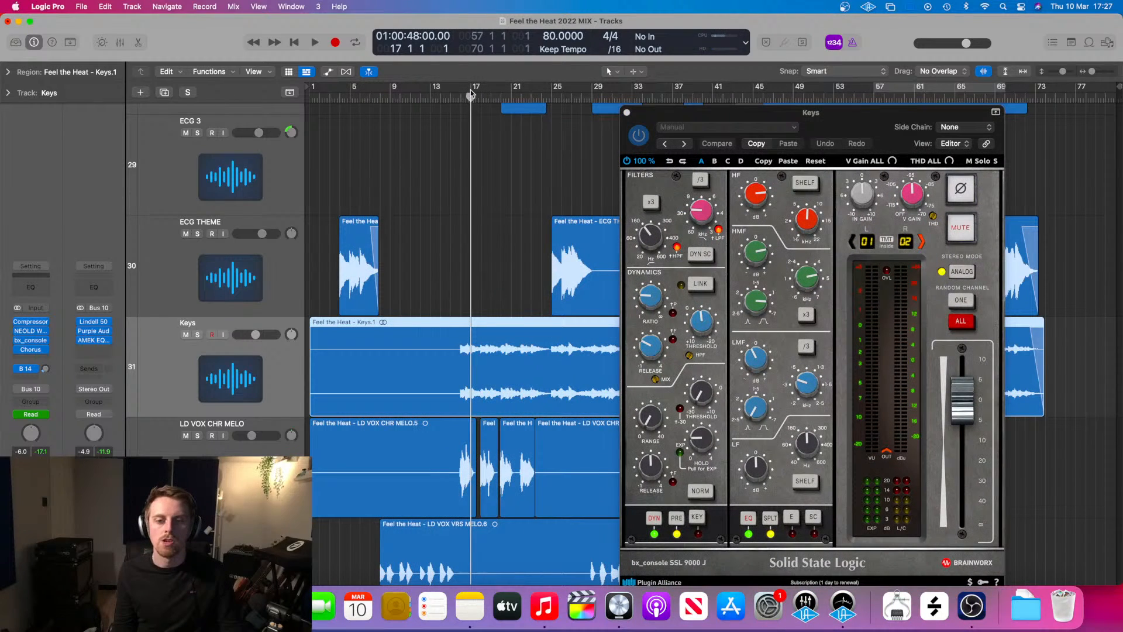
key("space")
left_click_drag(758, 353, 759, 342)
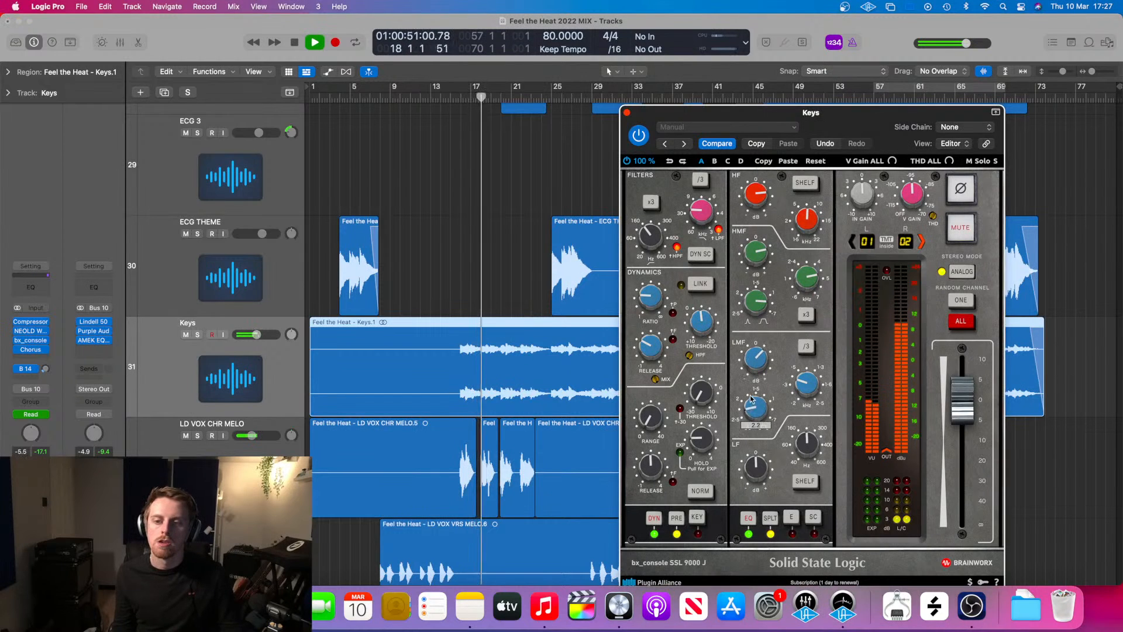
left_click_drag(751, 391, 750, 410)
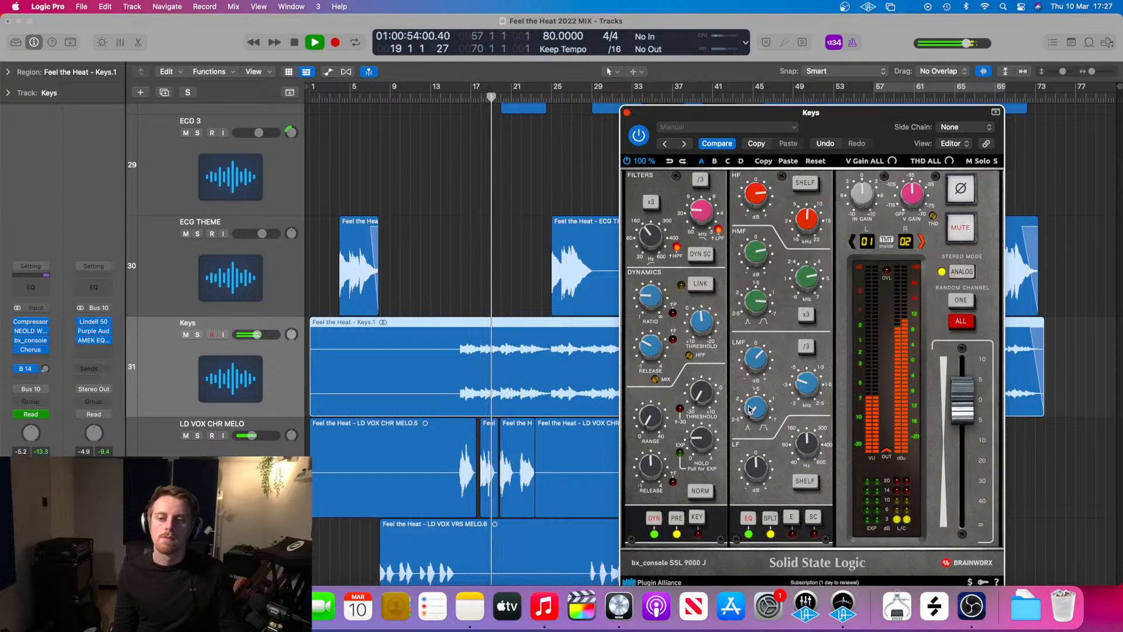
- Solo the Keys track and pull the LMF gain back down before stopping playback
left_click(197, 335)
left_click_drag(758, 356, 756, 386)
key("space")
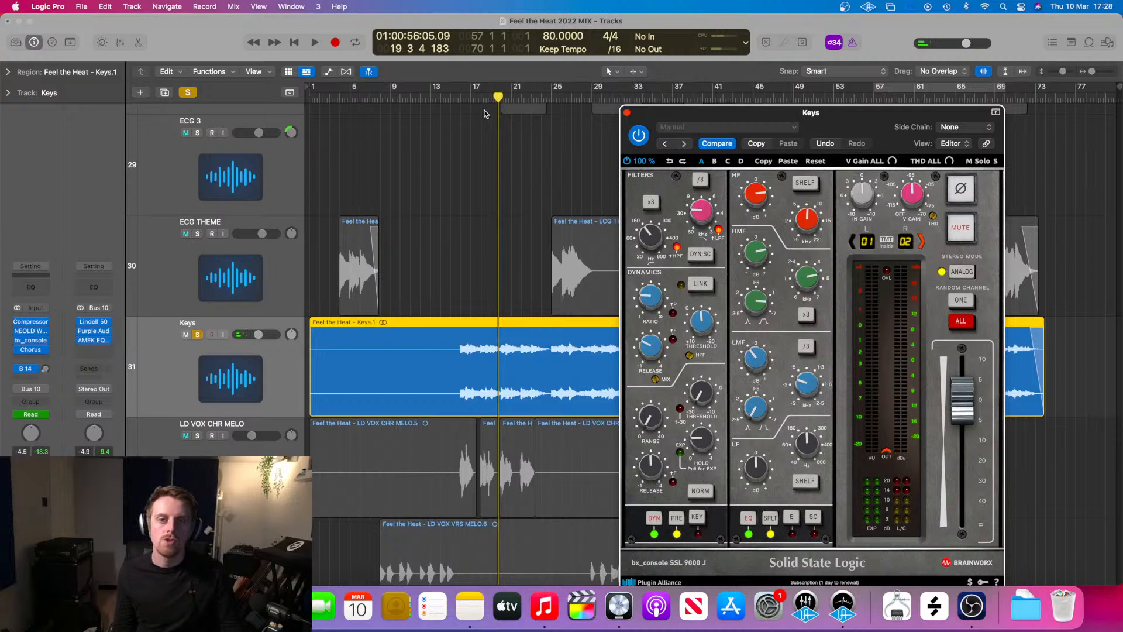
- Replay from bar 17, switch the Keys LF band to Bell with a boost of about 3.2 dB, and unsolo the track
left_click(462, 94)
key("space")
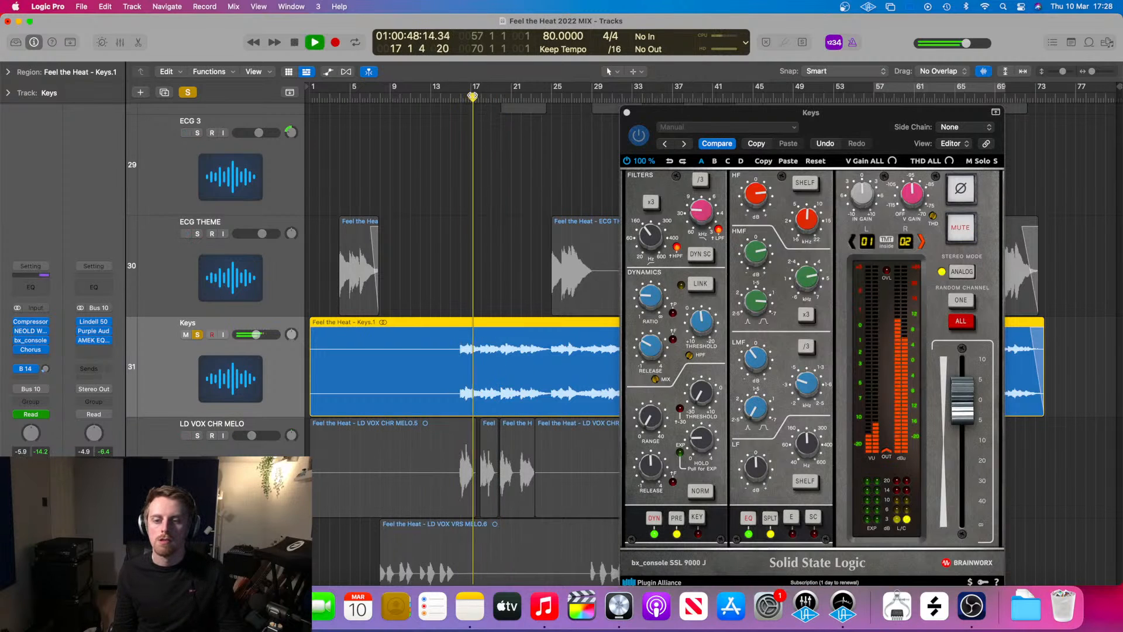
left_click(808, 483)
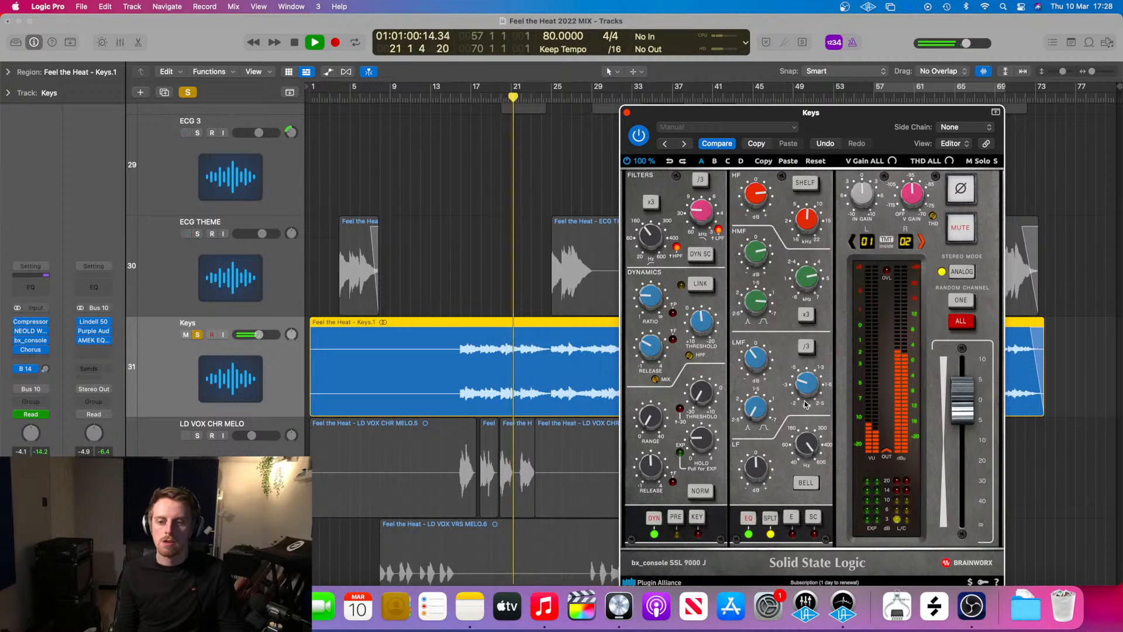
left_click_drag(758, 468, 758, 454)
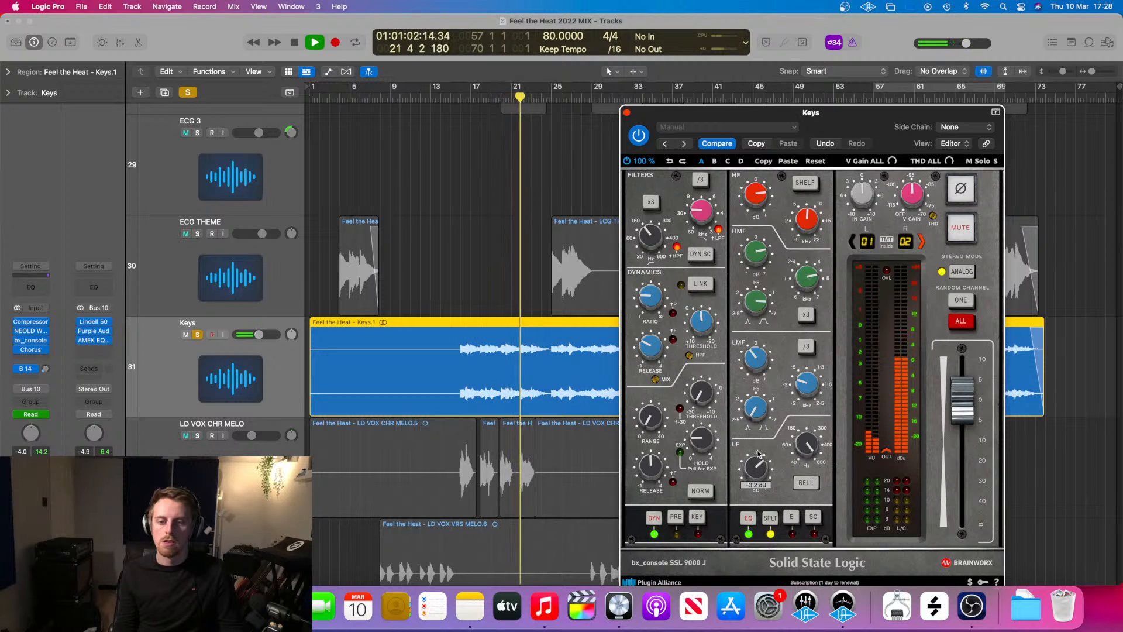
left_click(197, 334)
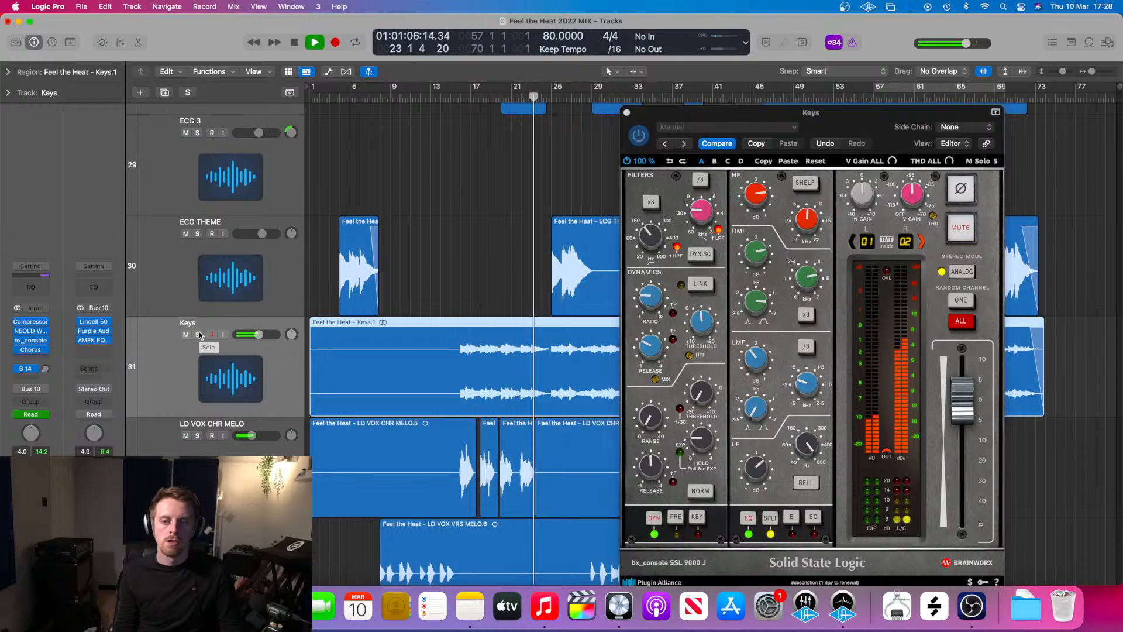
- Listen to the Keys EQ in the full mix from bar 16 and close the plug-in window
key("space")
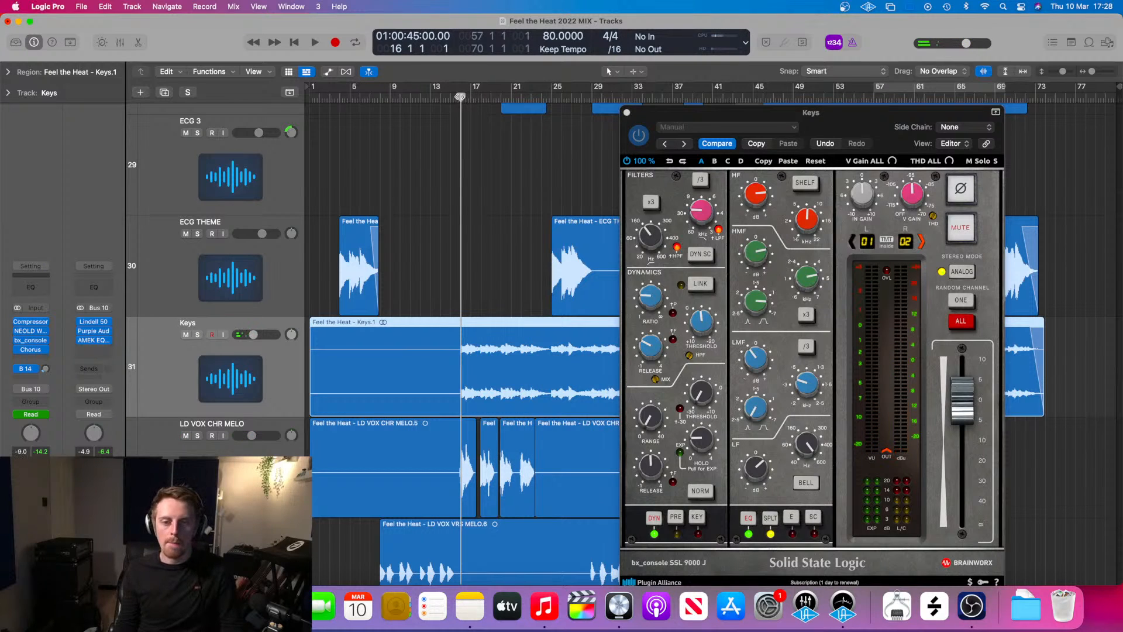
key("space")
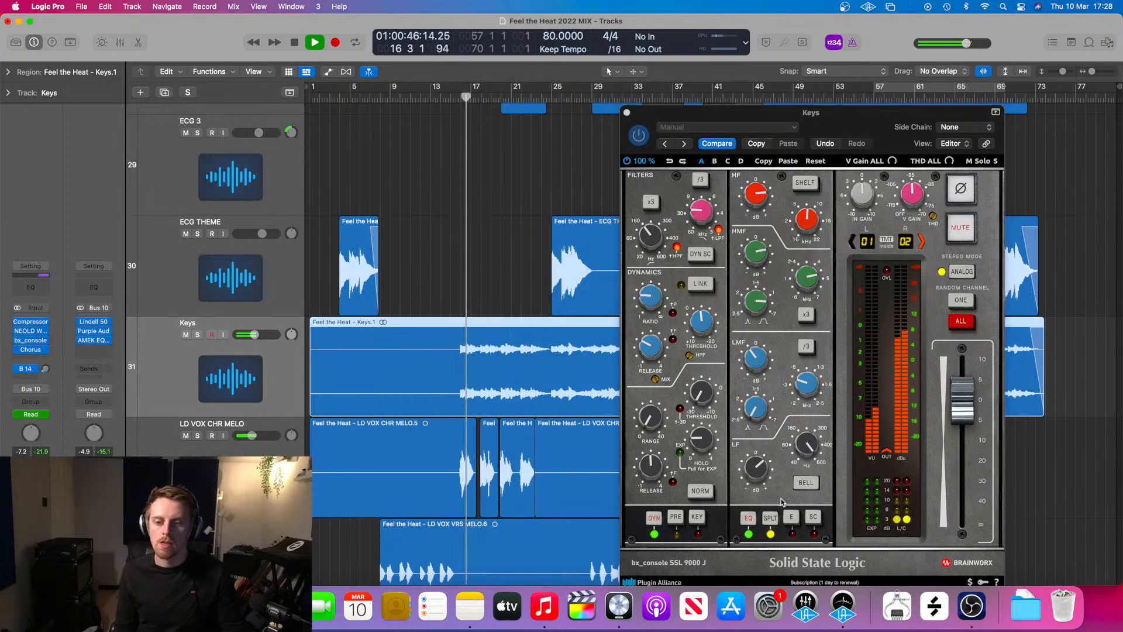
left_click(801, 436)
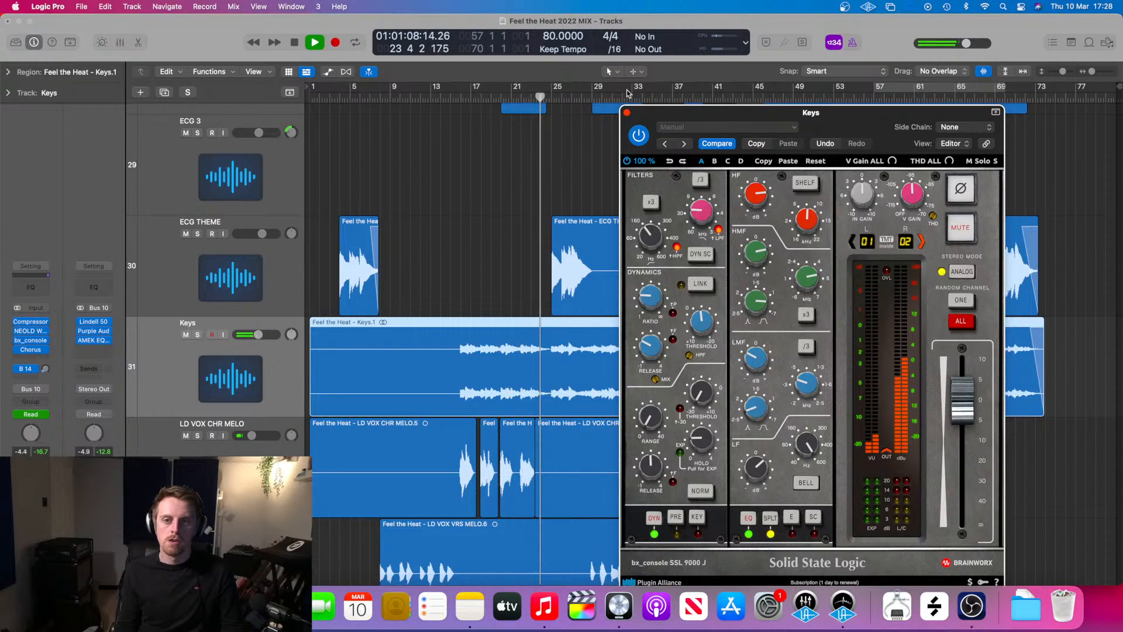
left_click(627, 113)
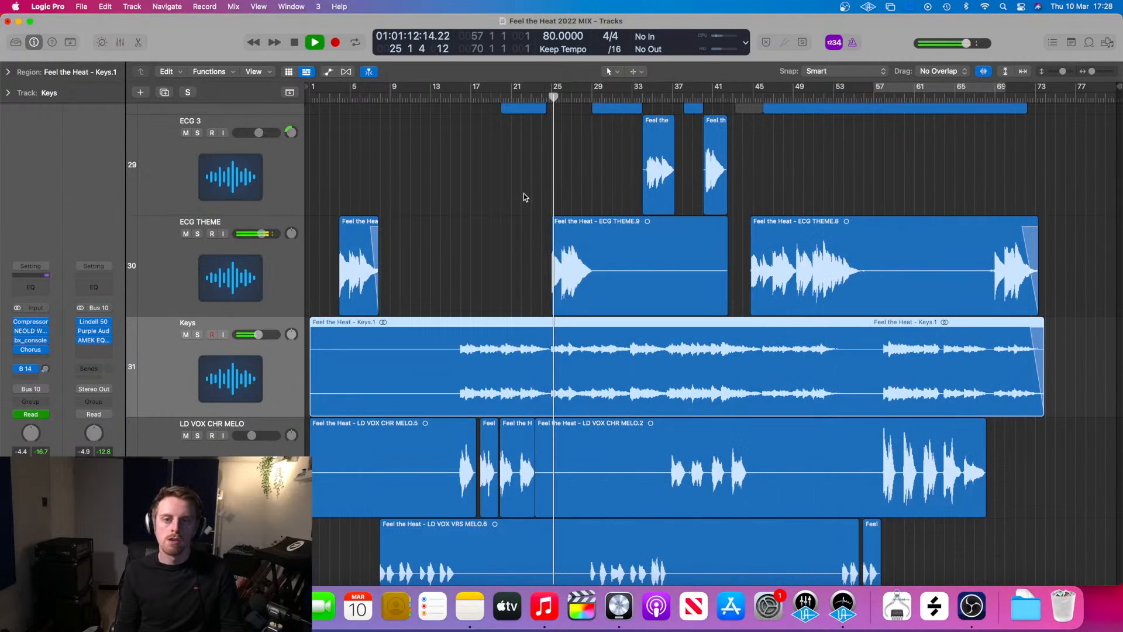
key("space")
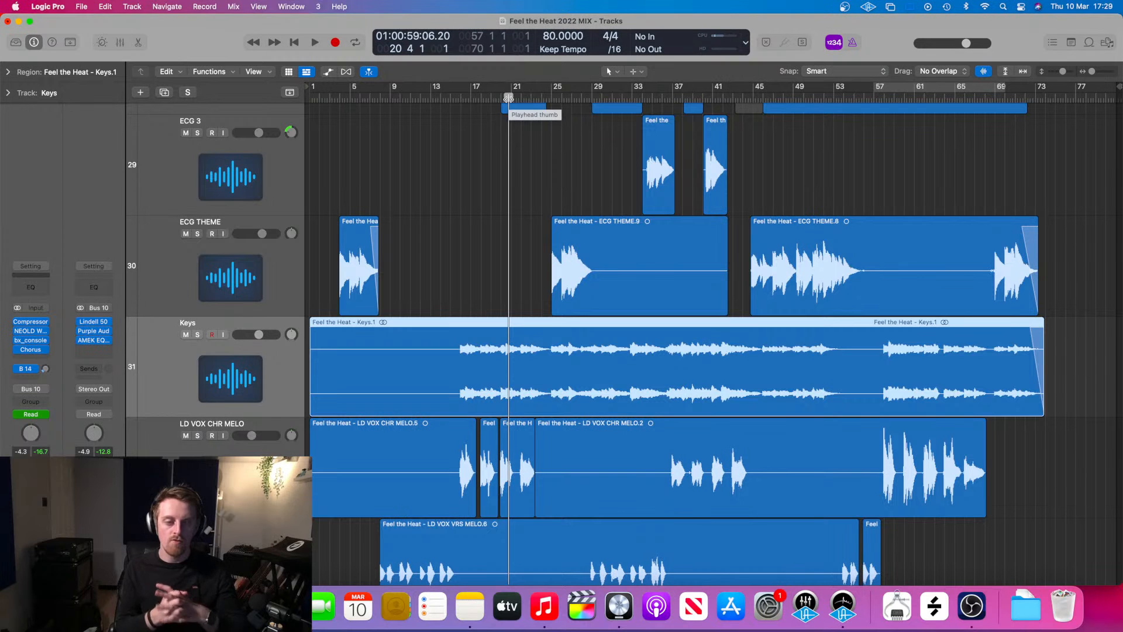
scroll(547, 323, "down", 3)
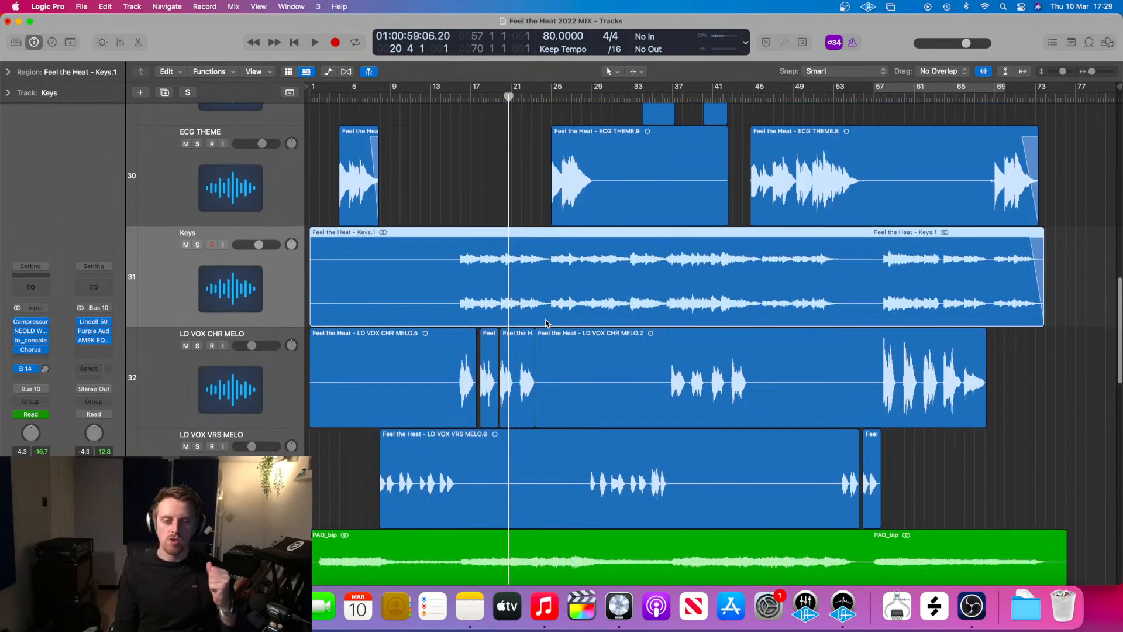
scroll(547, 323, "up", 1)
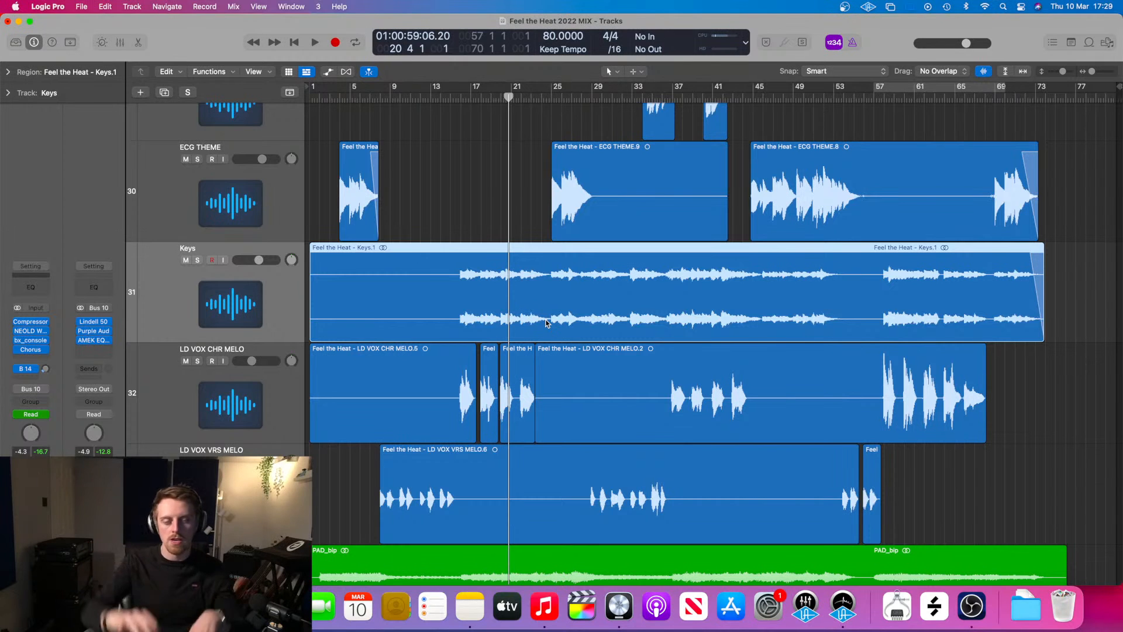
scroll(547, 323, "down", 1)
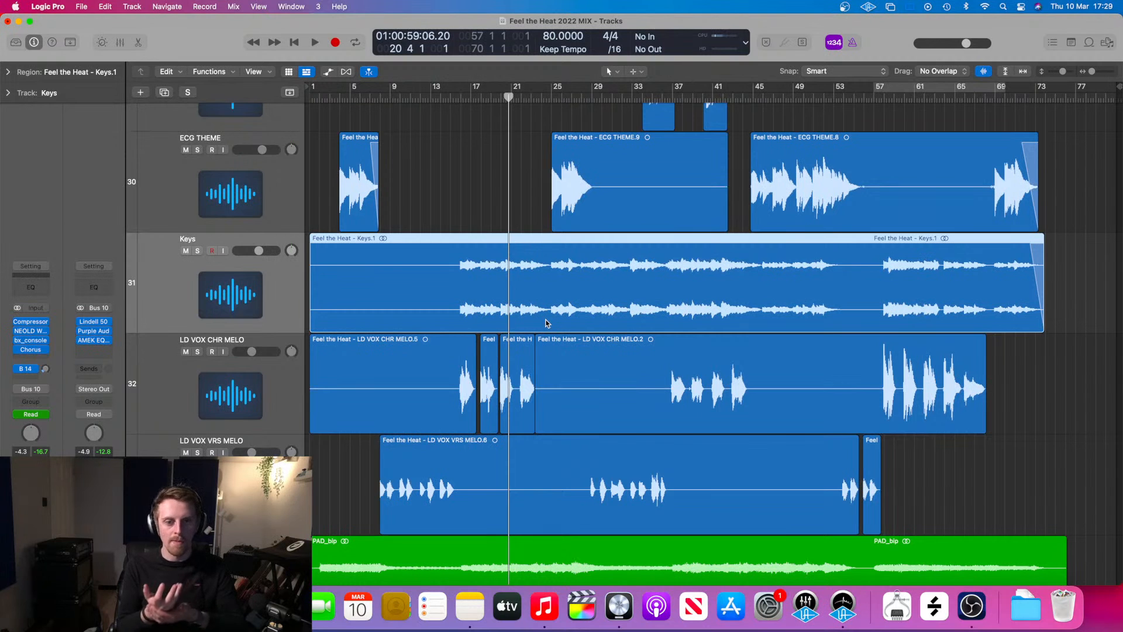
- Play from about bar 21 and show the track automation, with the Keys volume lane enlarged around bar 24
left_click(519, 97)
key("space")
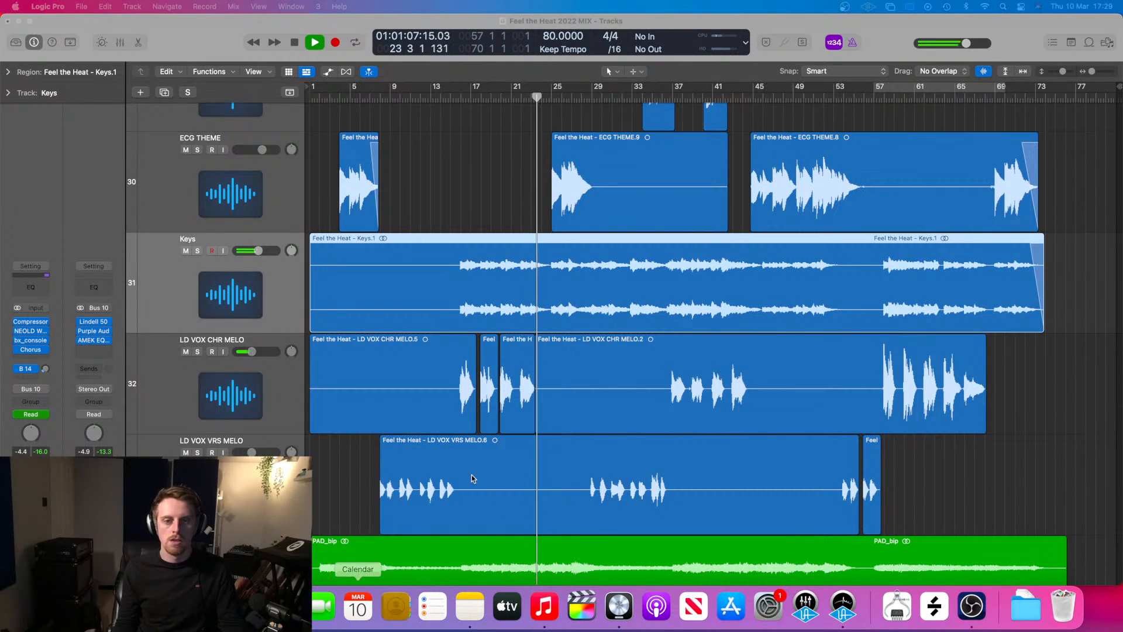
left_click(282, 314)
key("a")
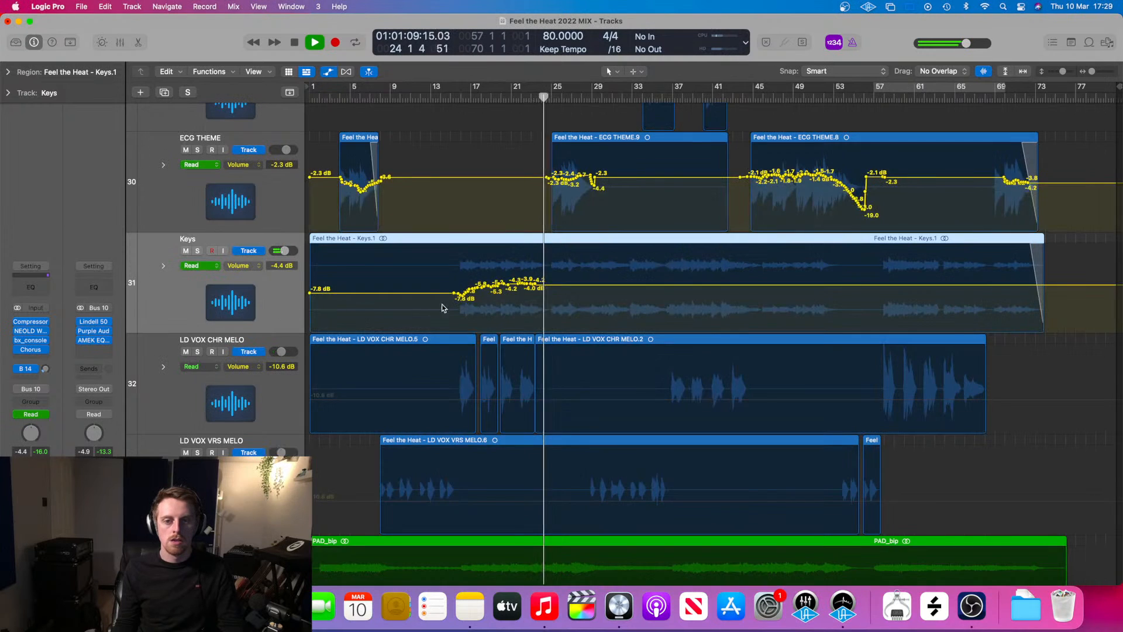
key("super+Right")
key("super+Right")
key("super+Right")
key("super+Right")
key("super+Right")
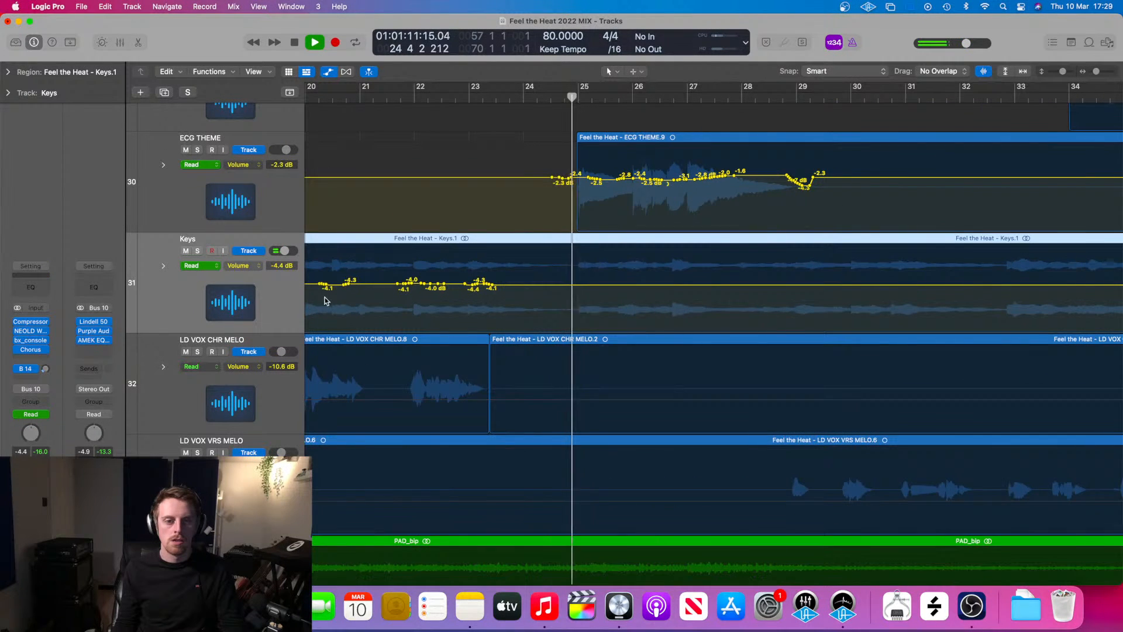
- Set the Keys track's automation mode to Latch
left_click(206, 264)
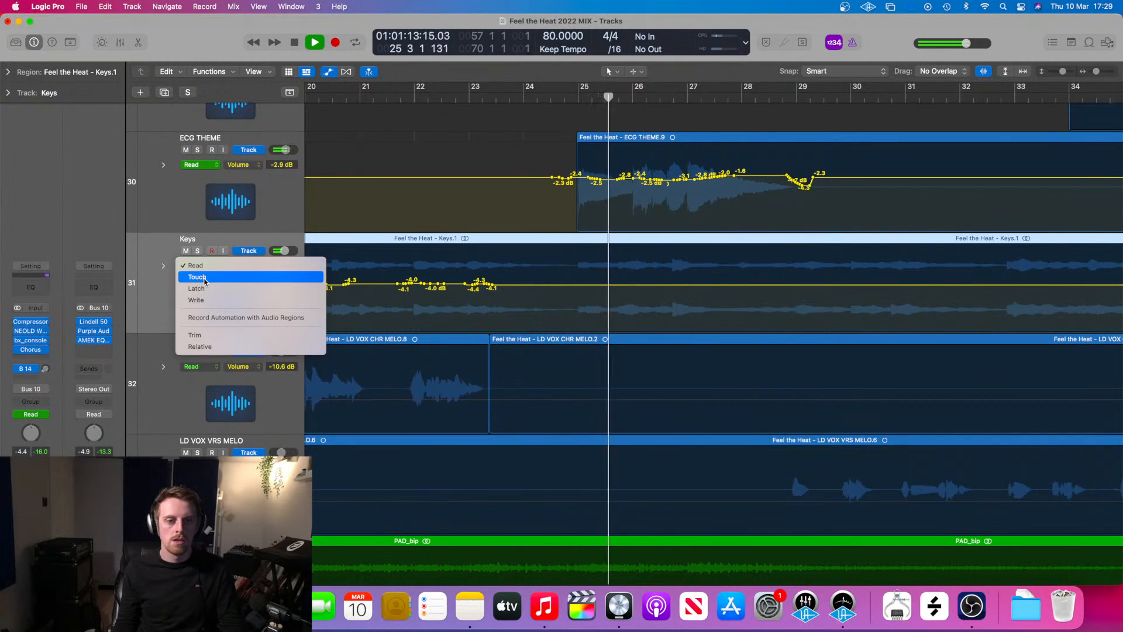
left_click(205, 279)
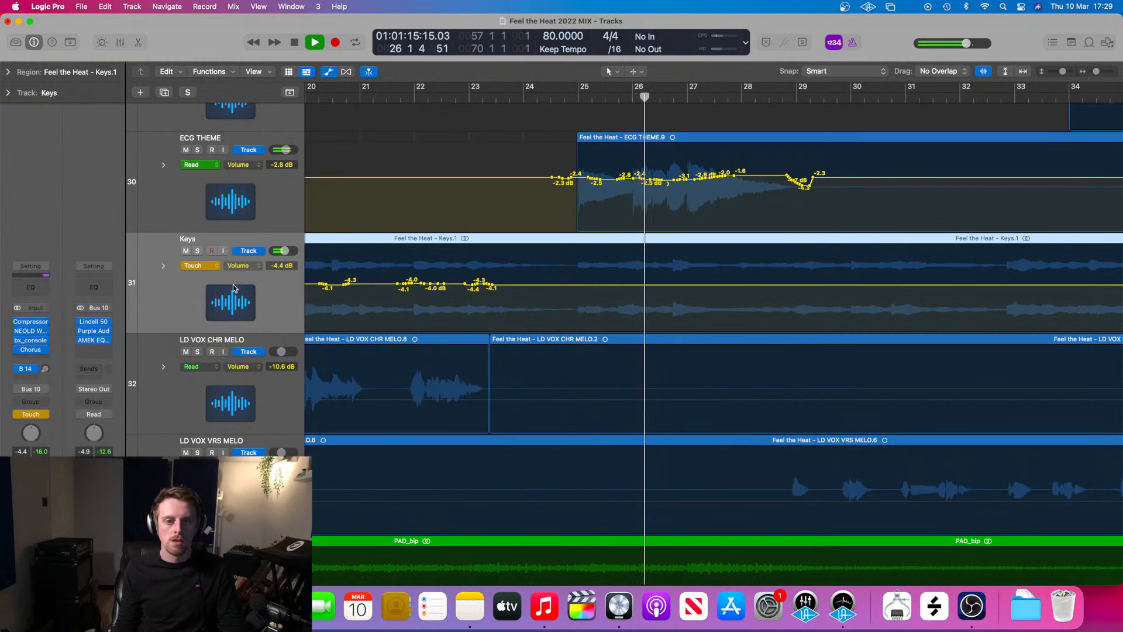
left_click(212, 268)
left_click(213, 277)
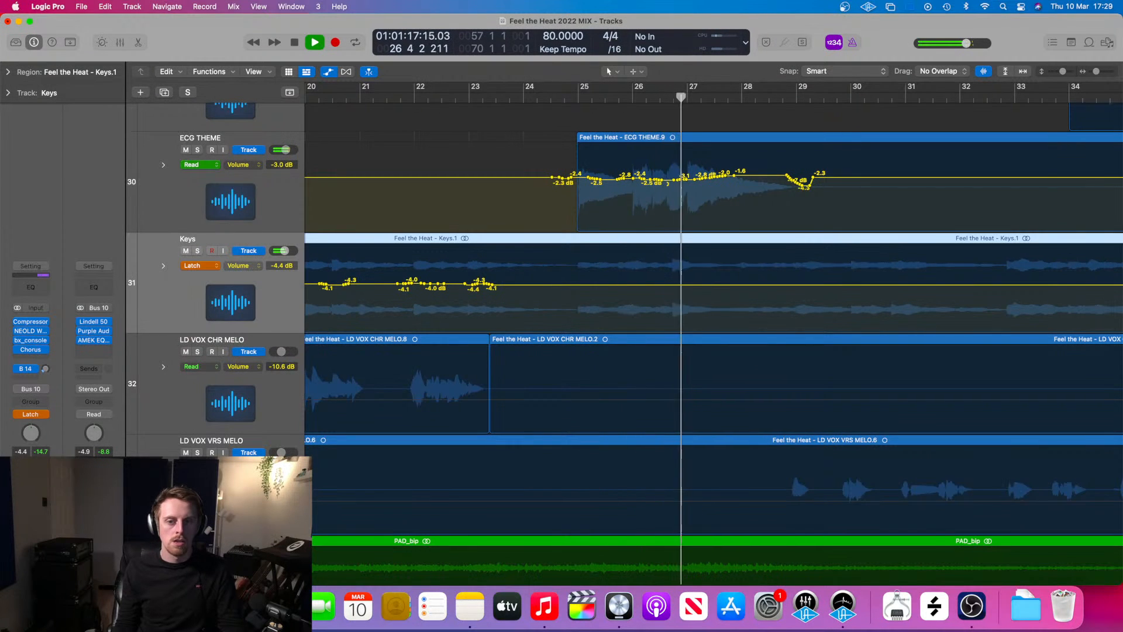
- Record a Latch volume ride on the Keys track from about bar 24 to bar 46
left_click(550, 96)
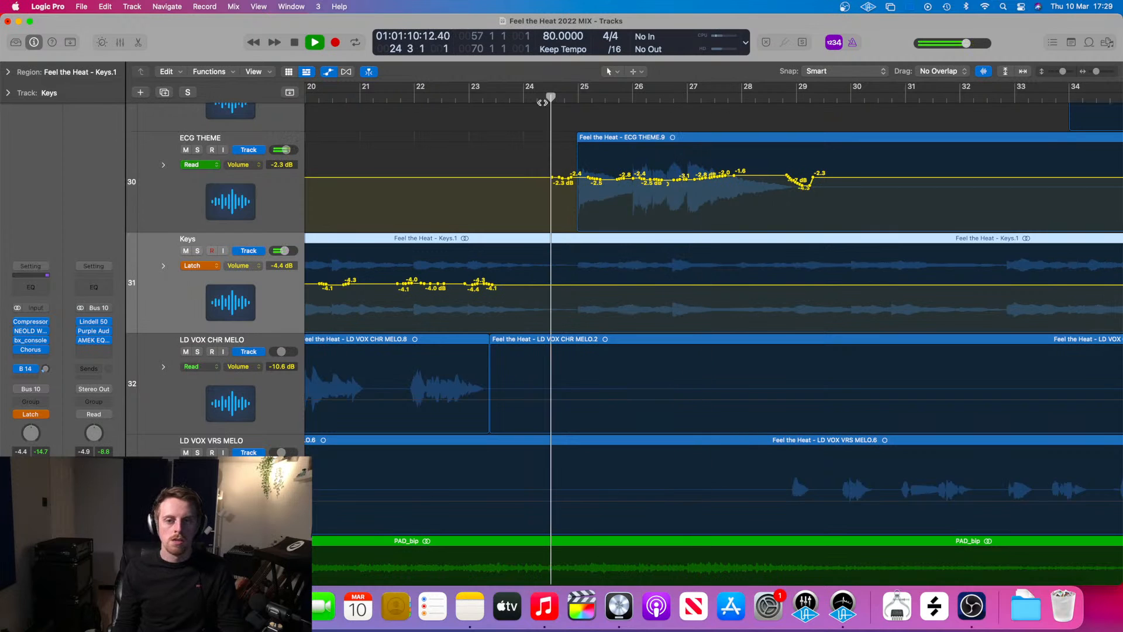
key("space")
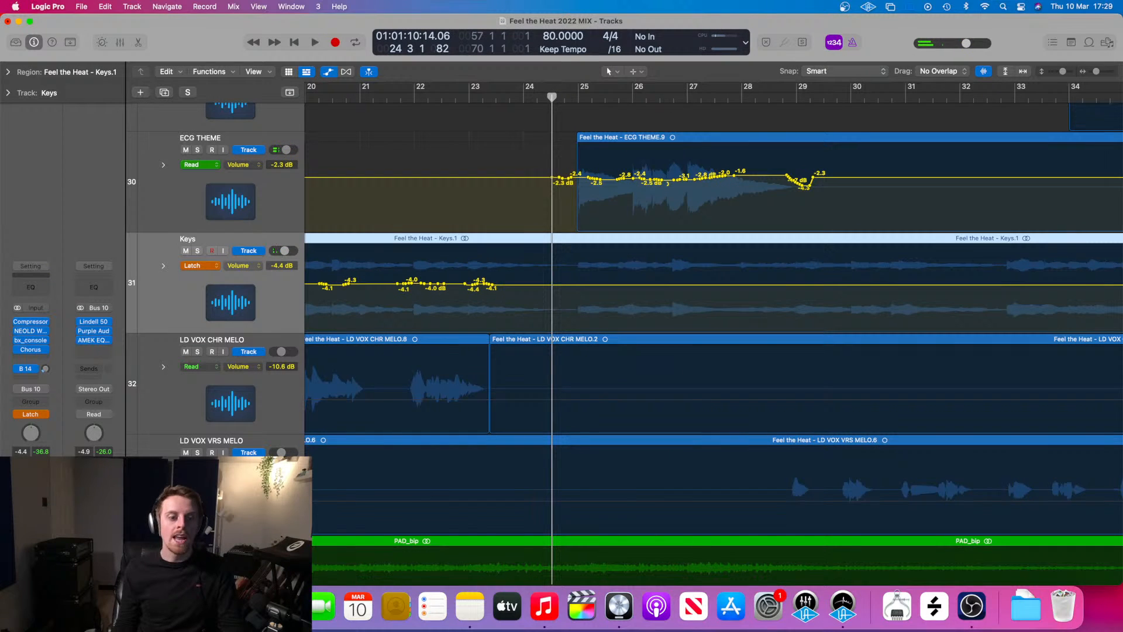
key("space")
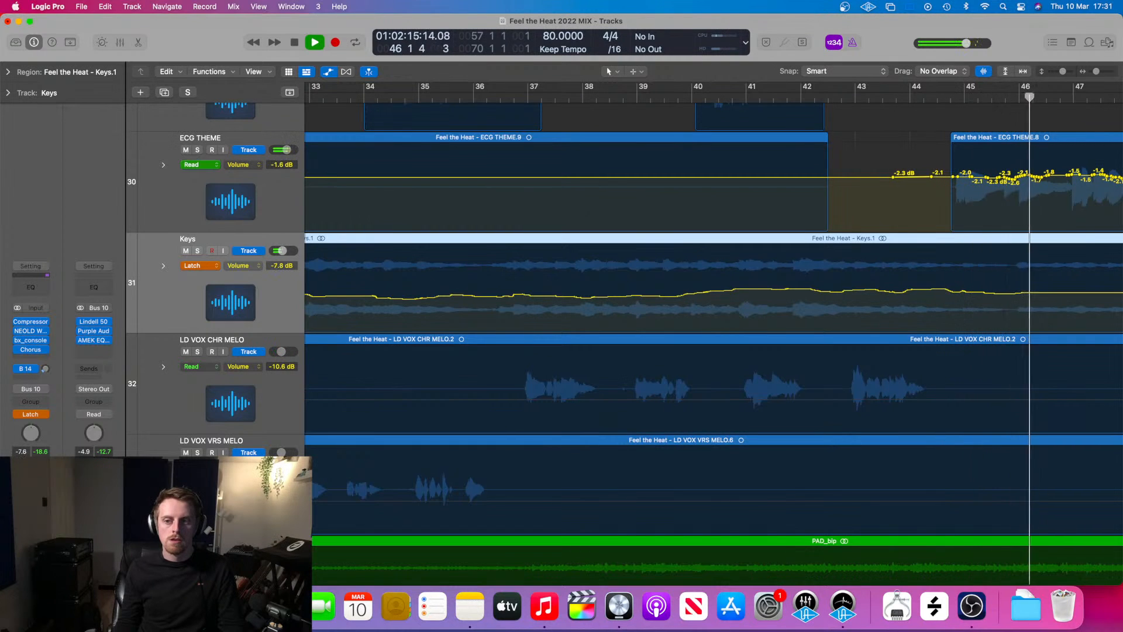
key("space")
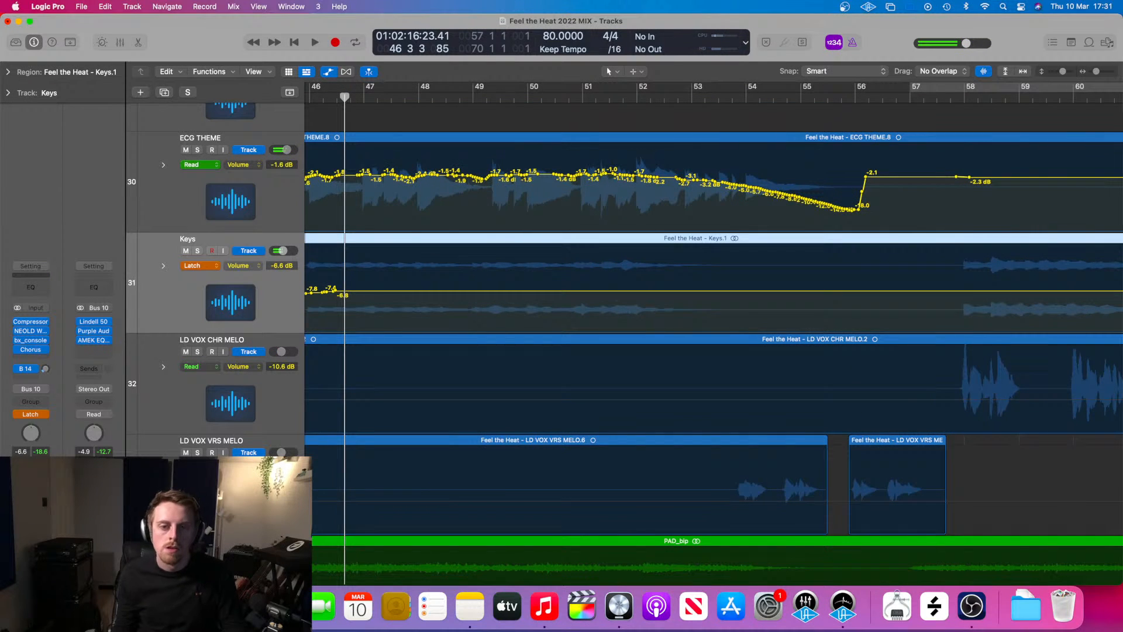
- Record another Keys volume ride from about bar 45 to bar 52
scroll(502, 351, "left", 5)
left_click(473, 98)
key("space")
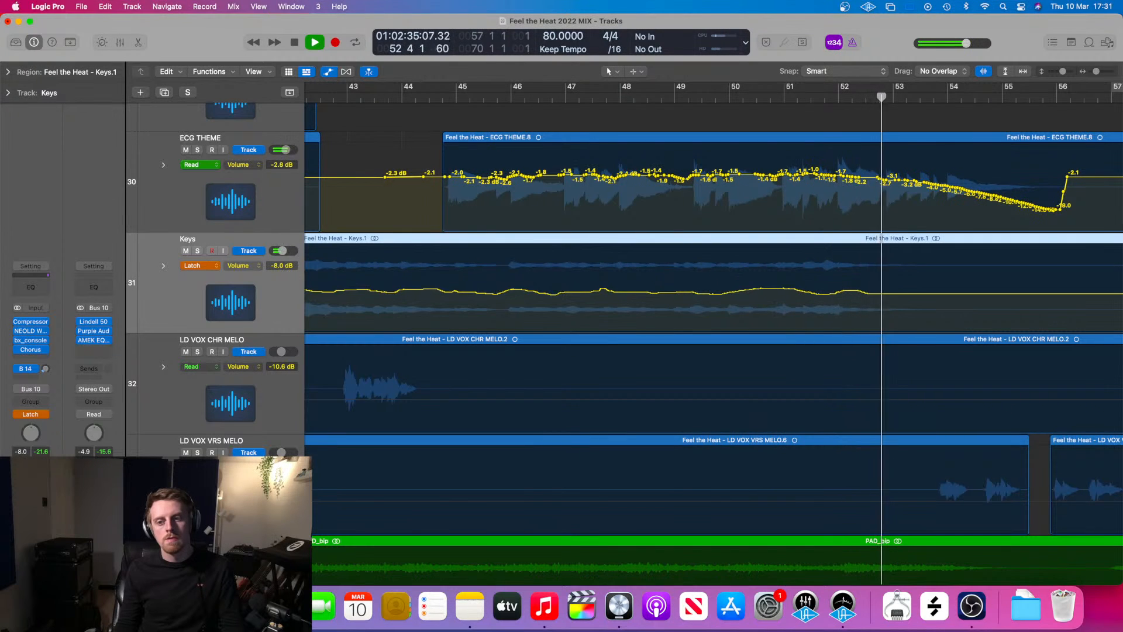
key("space")
- Re-record the Keys volume ride from about bar 48 to bar 54, lowering the level to about -10 dB
left_click_drag(671, 94, 642, 104)
key("space")
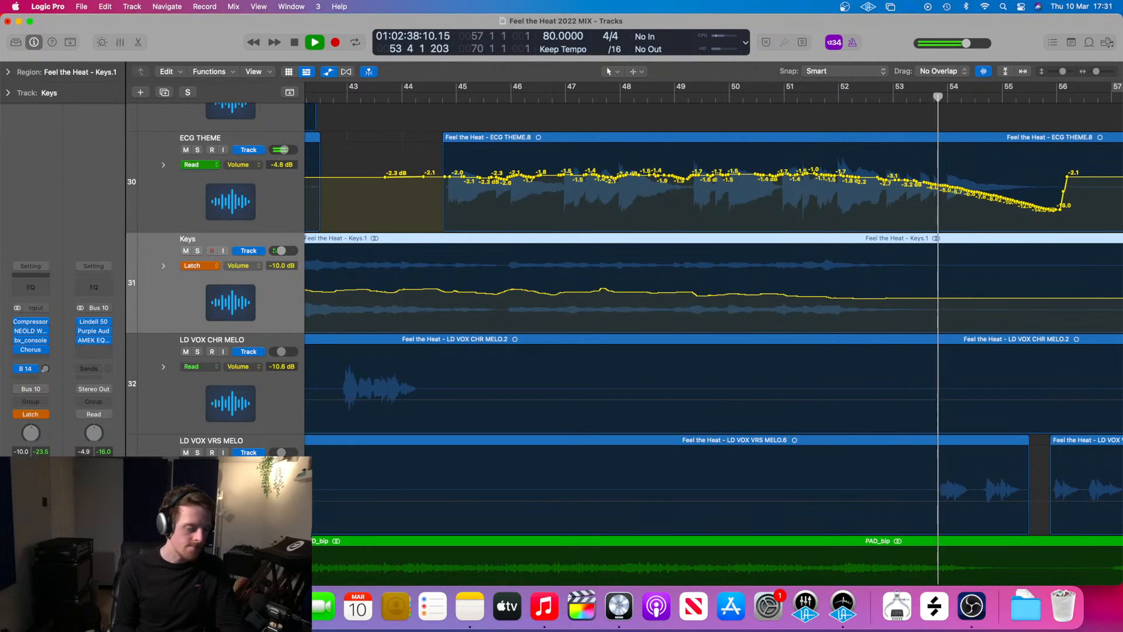
key("space")
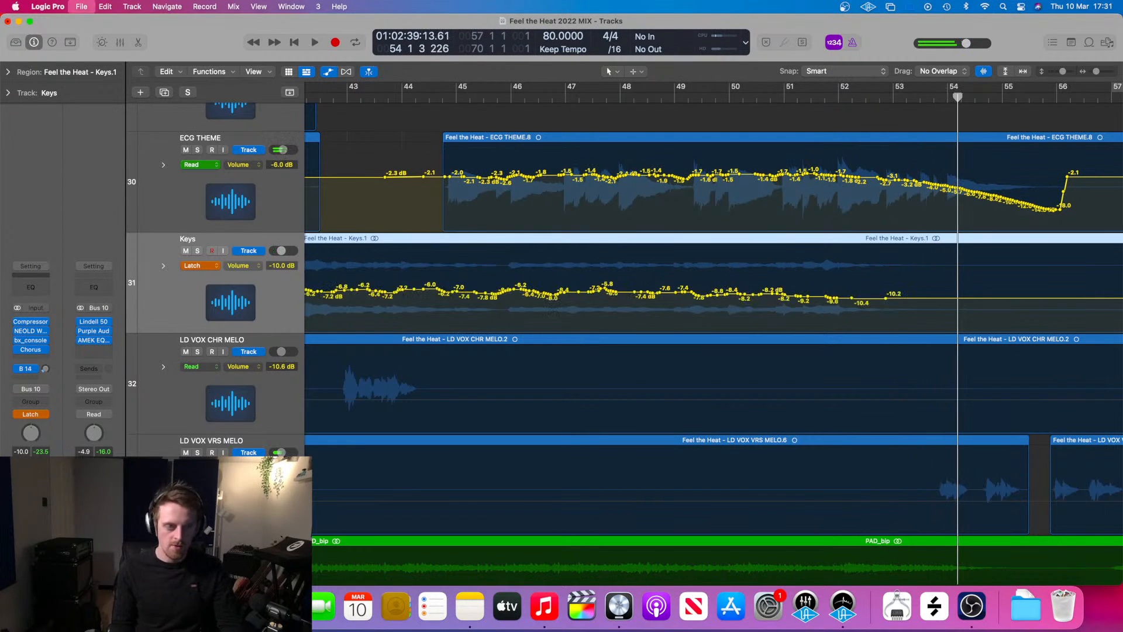
- Record a Latch volume ride on the Keys track from about bar 57 to bar 73
scroll(670, 416, "right", 15)
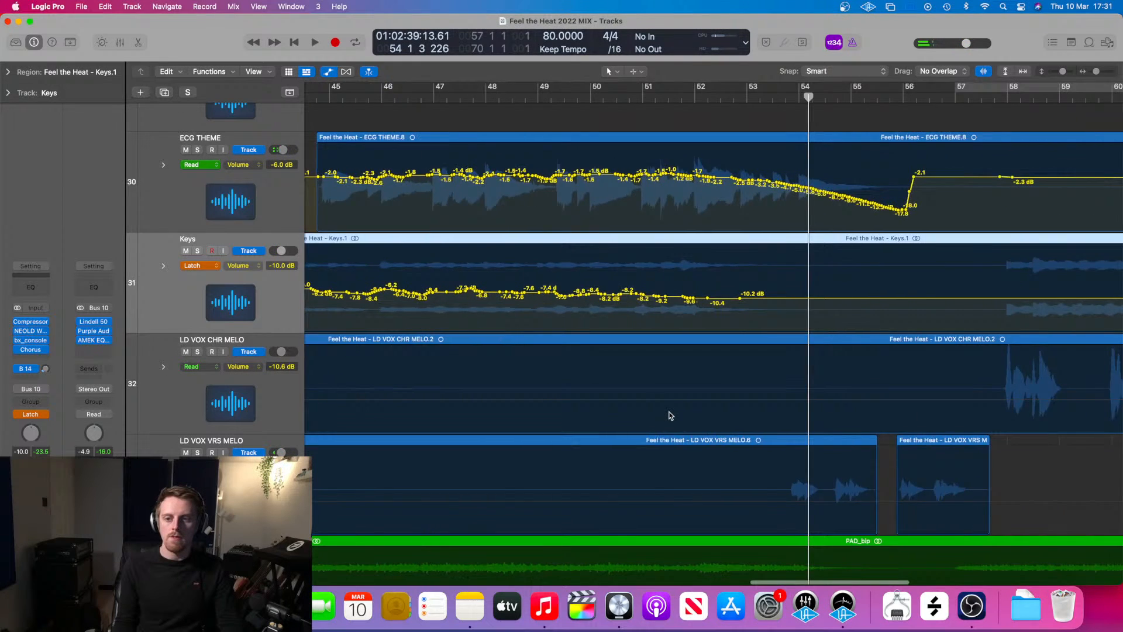
scroll(670, 415, "right", 2)
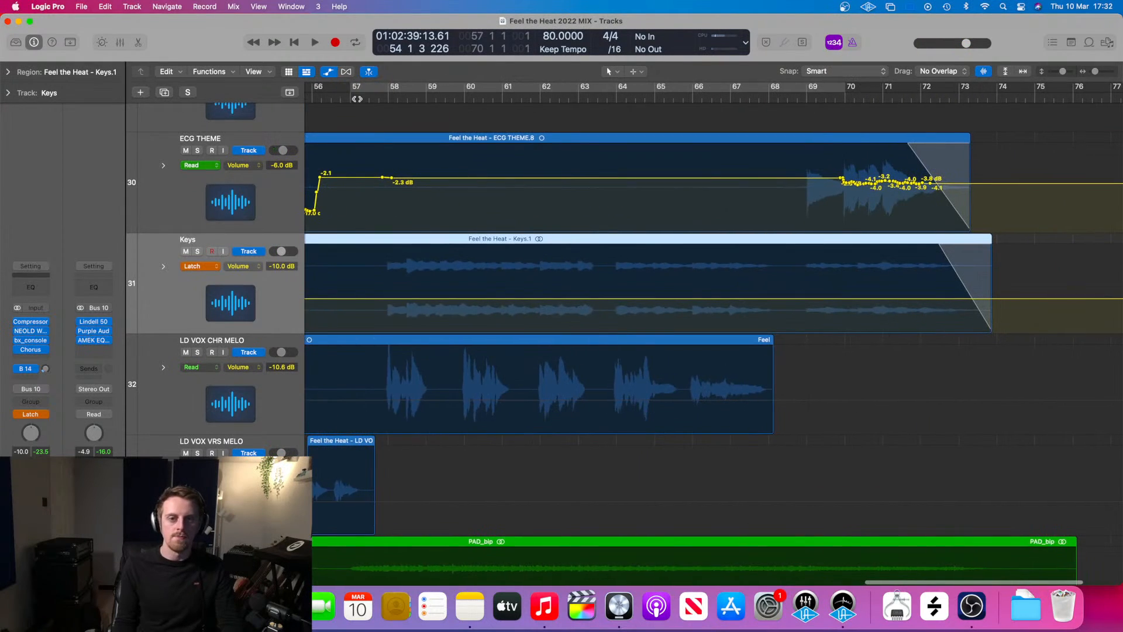
key("space")
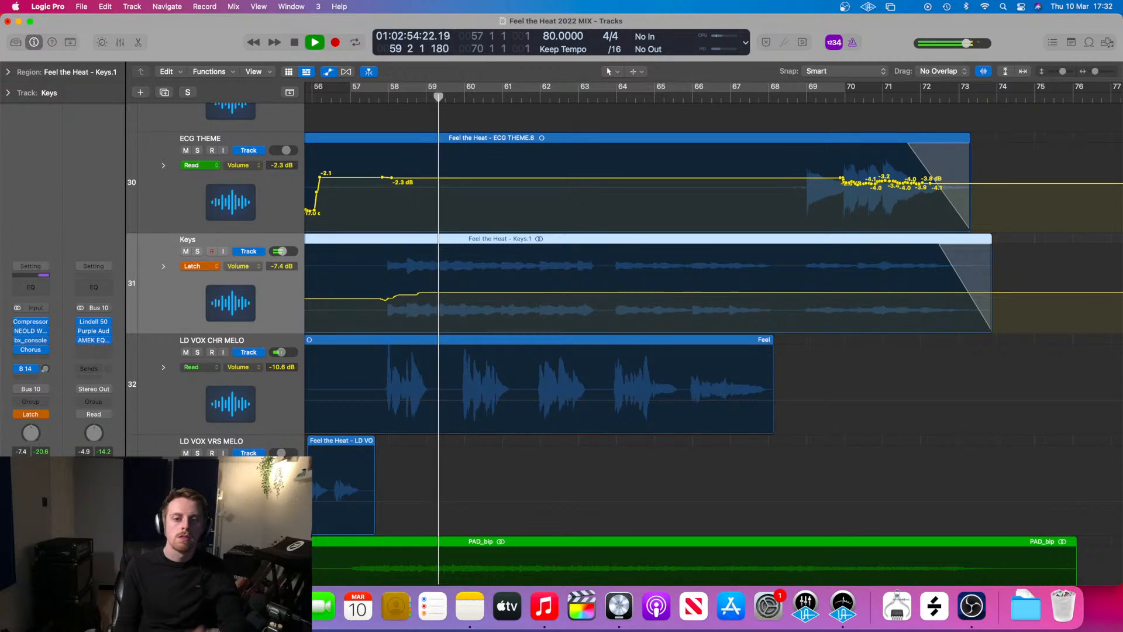
left_click(351, 98)
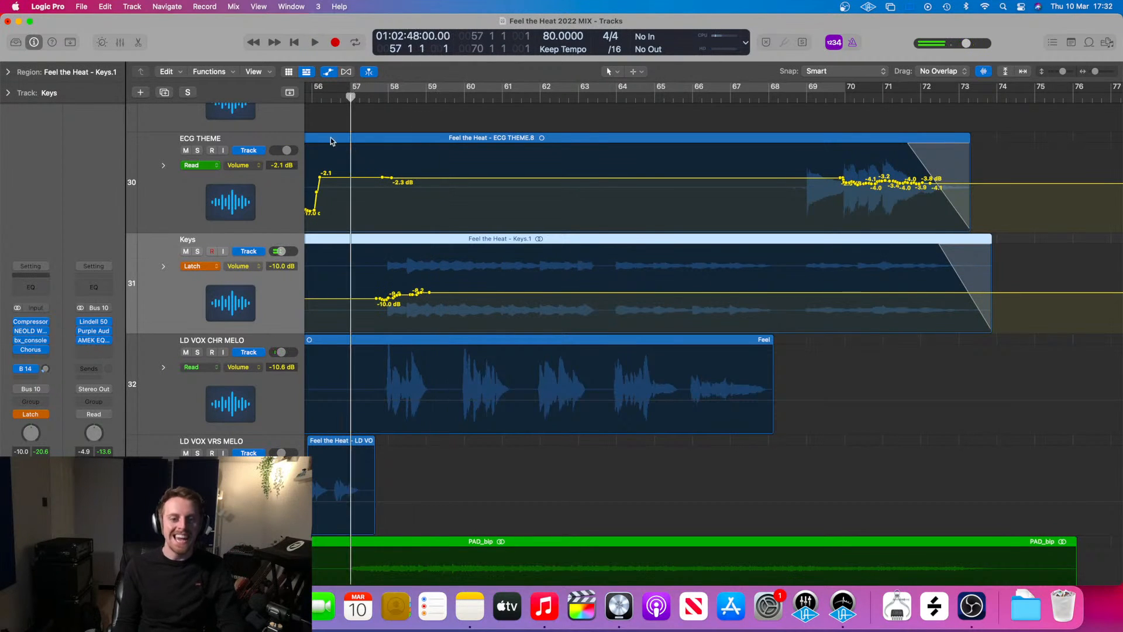
key("space")
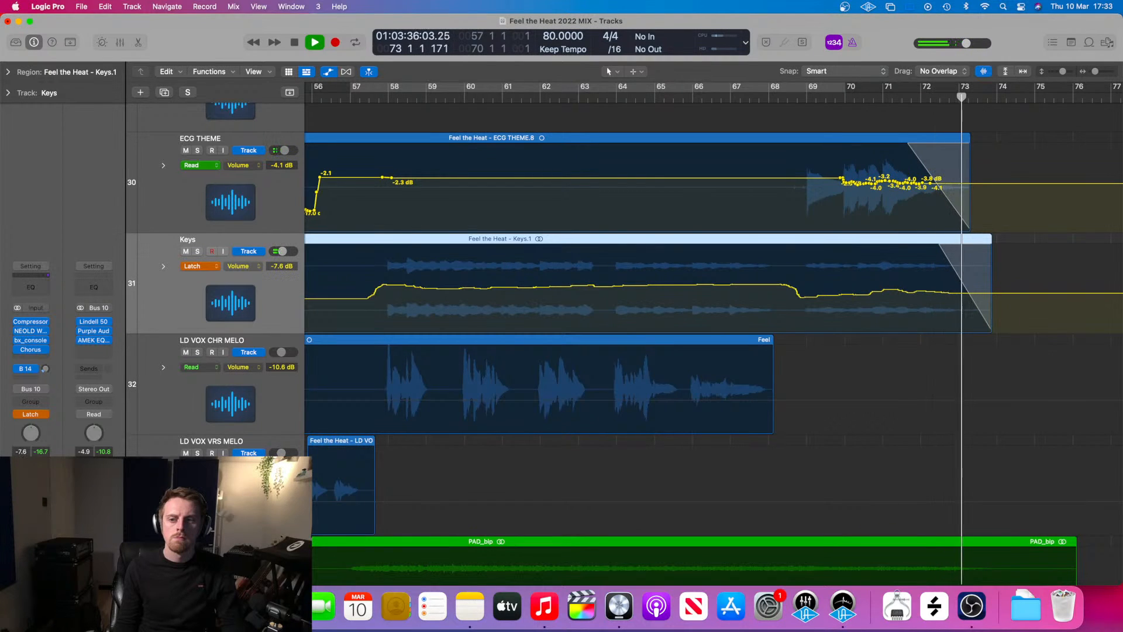
key("space")
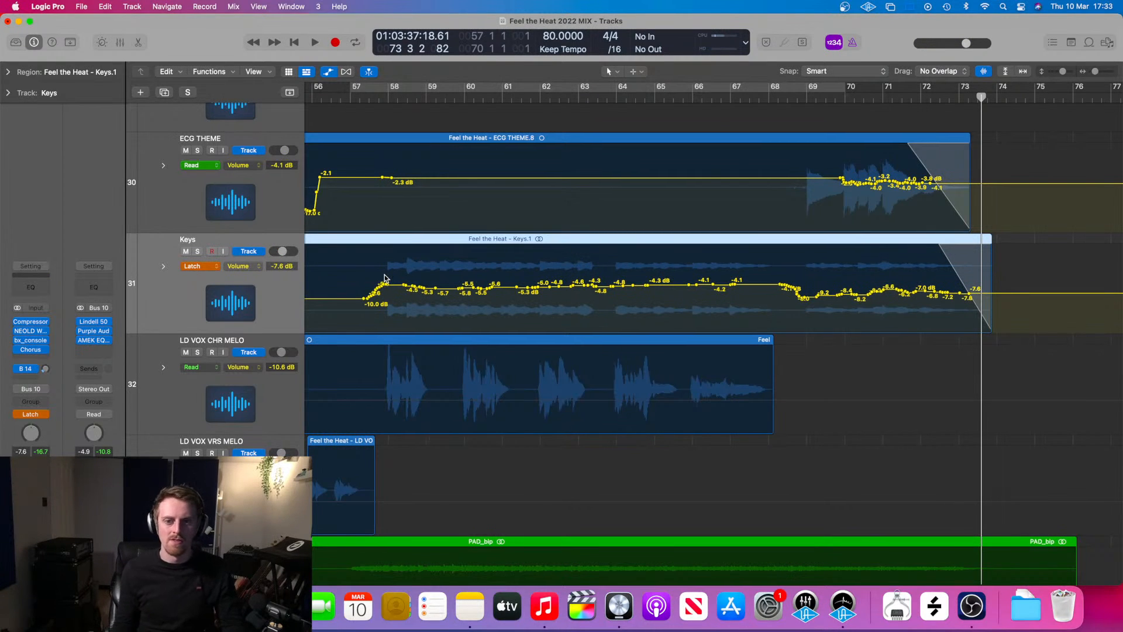
- Raise the Keys volume automation points between about bars 58 and 68 by about 1 dB
scroll(410, 279, "left", 2)
left_click_drag(409, 279, 813, 312)
left_click(651, 282)
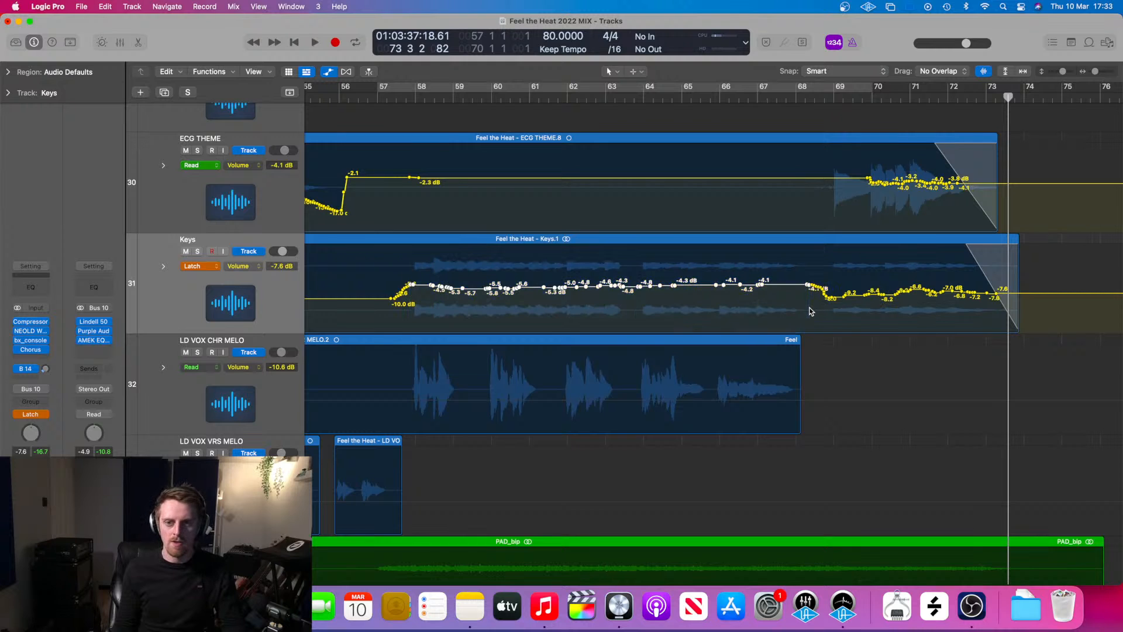
left_click_drag(615, 287, 612, 283)
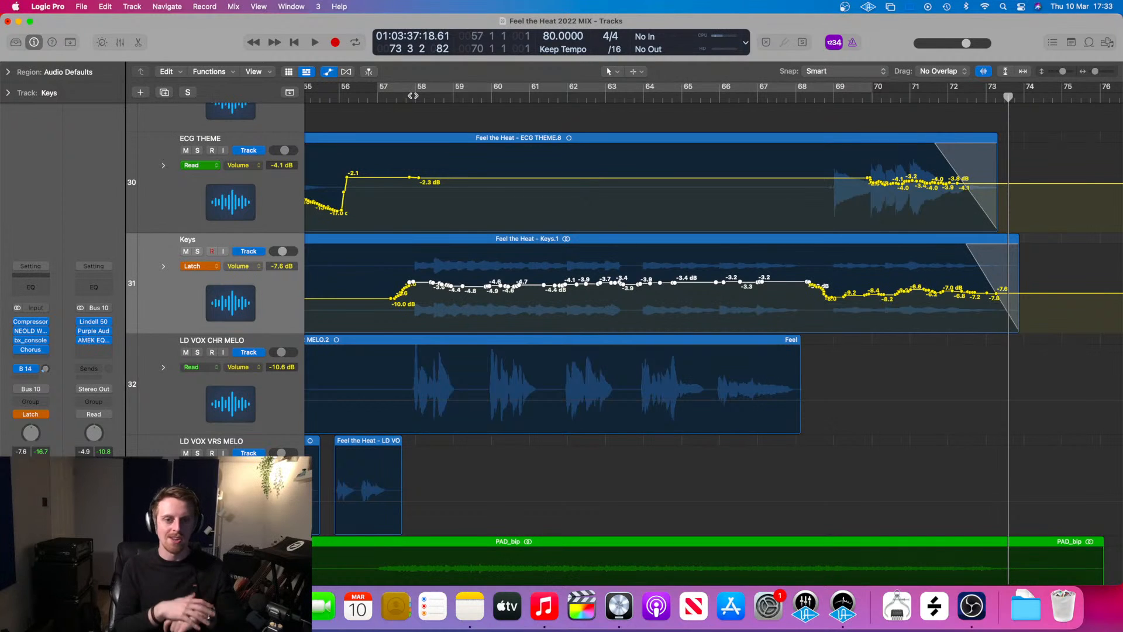
- Play from just before bar 58 and set the attack of the Keys track's Compressor to 5.0 ms
left_click_drag(416, 98, 404, 99)
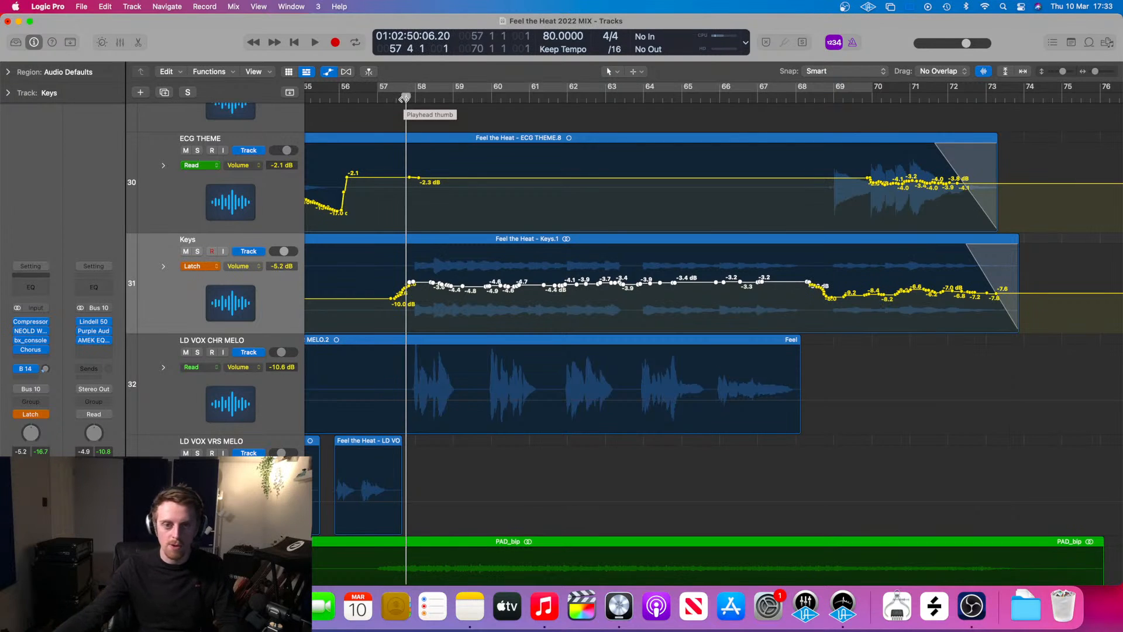
key("space")
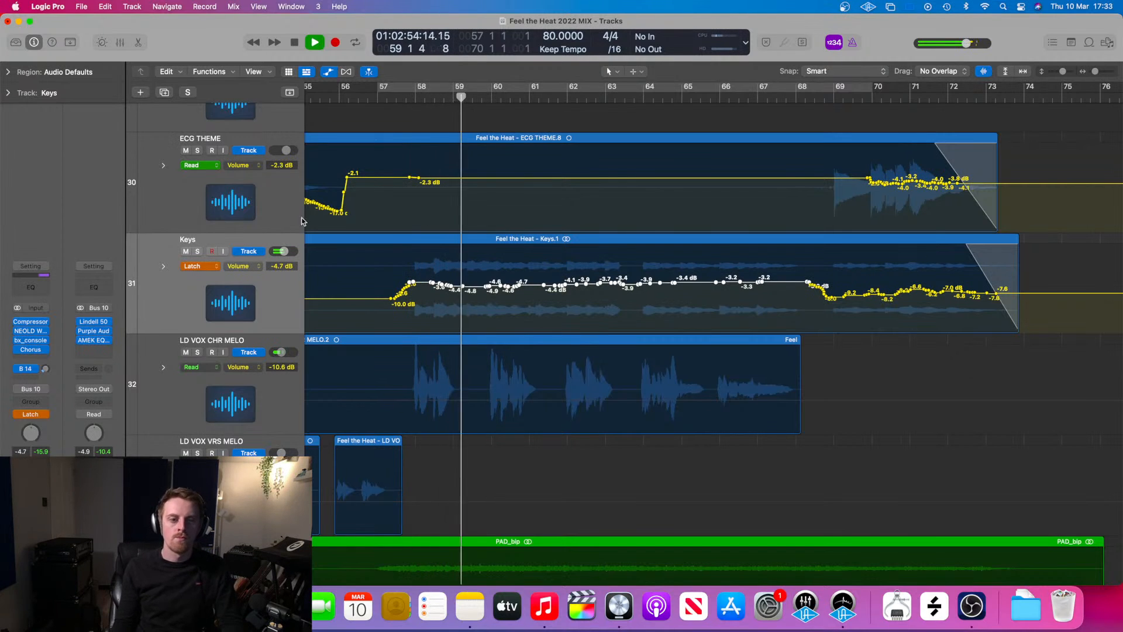
left_click(32, 324)
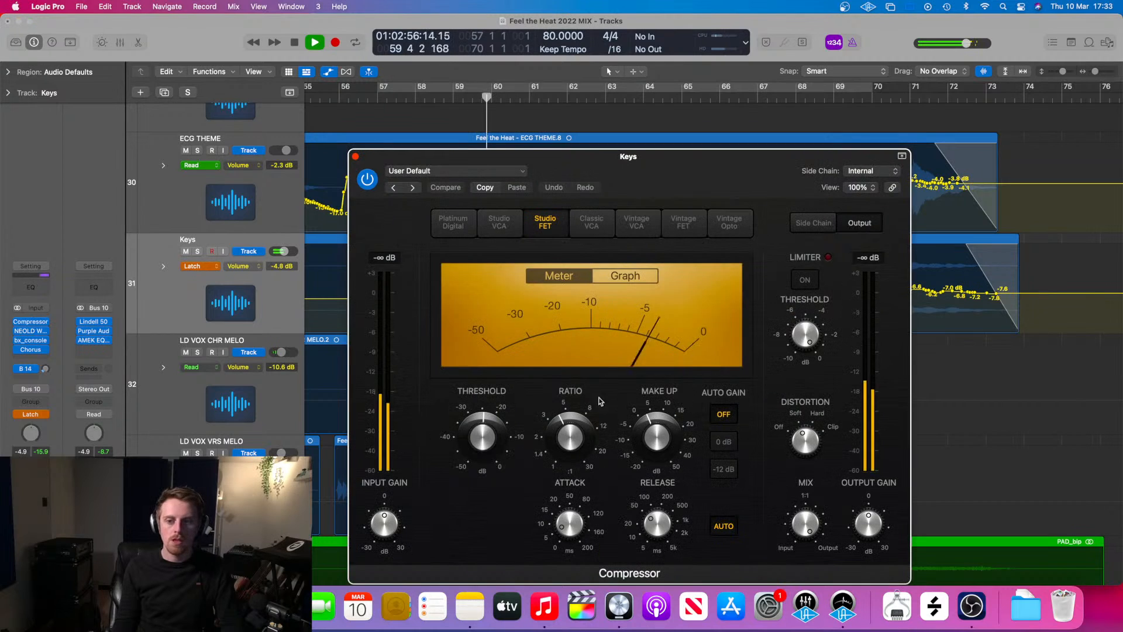
left_click_drag(573, 511, 566, 526)
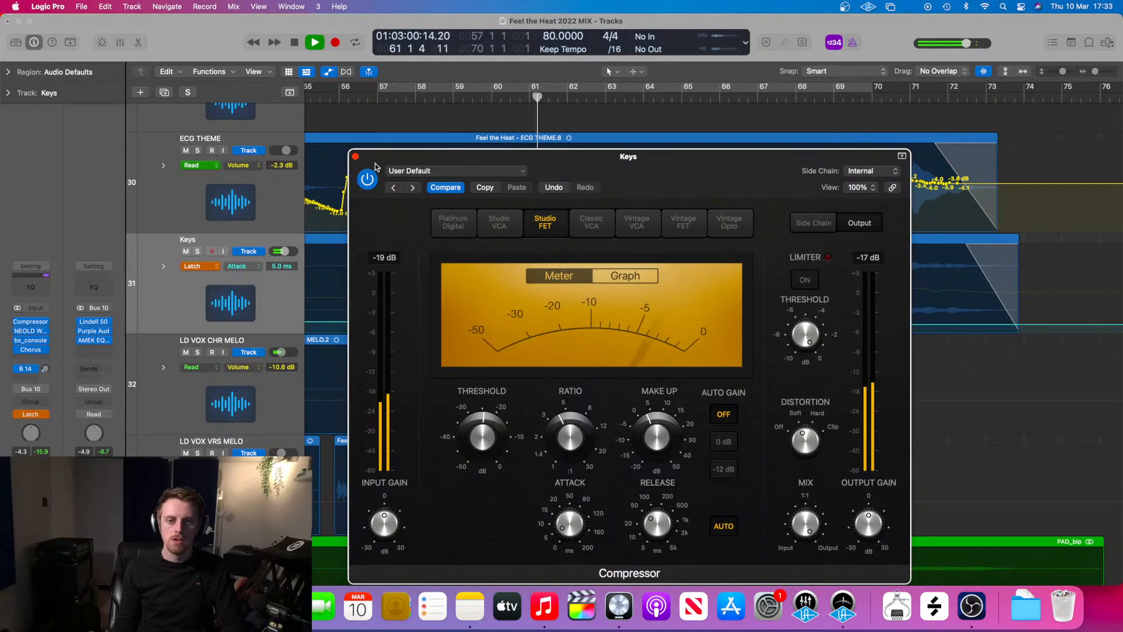
left_click(354, 156)
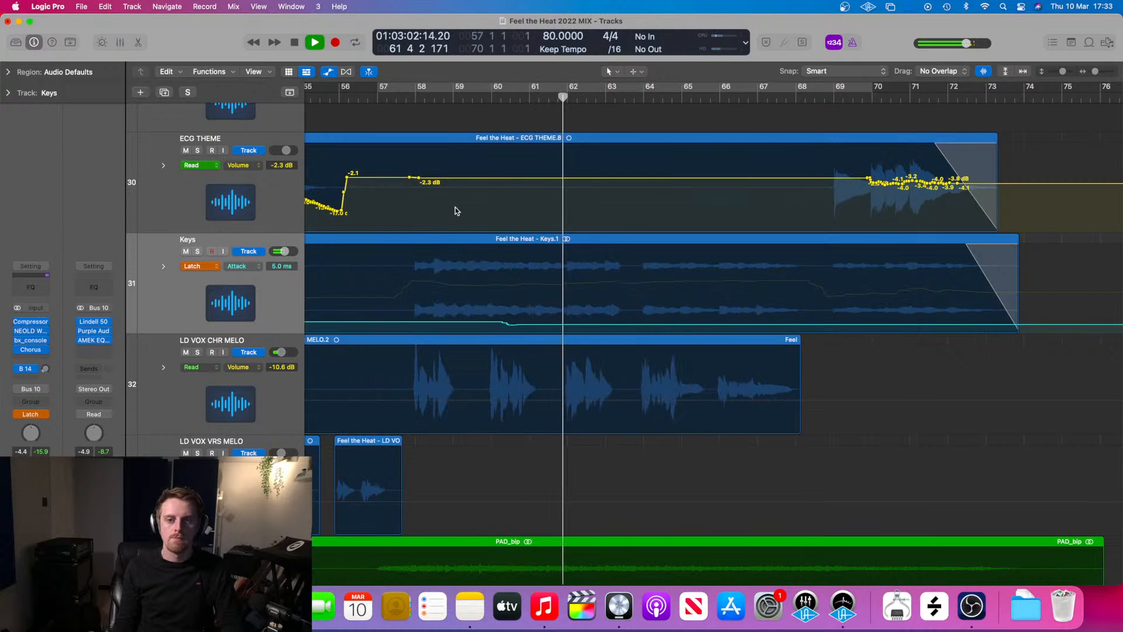
- Stop playback, set the Keys track's automation mode to Read, and set its Compressor attack to 4.0 ms
key("space")
left_click(229, 267)
left_click(219, 266)
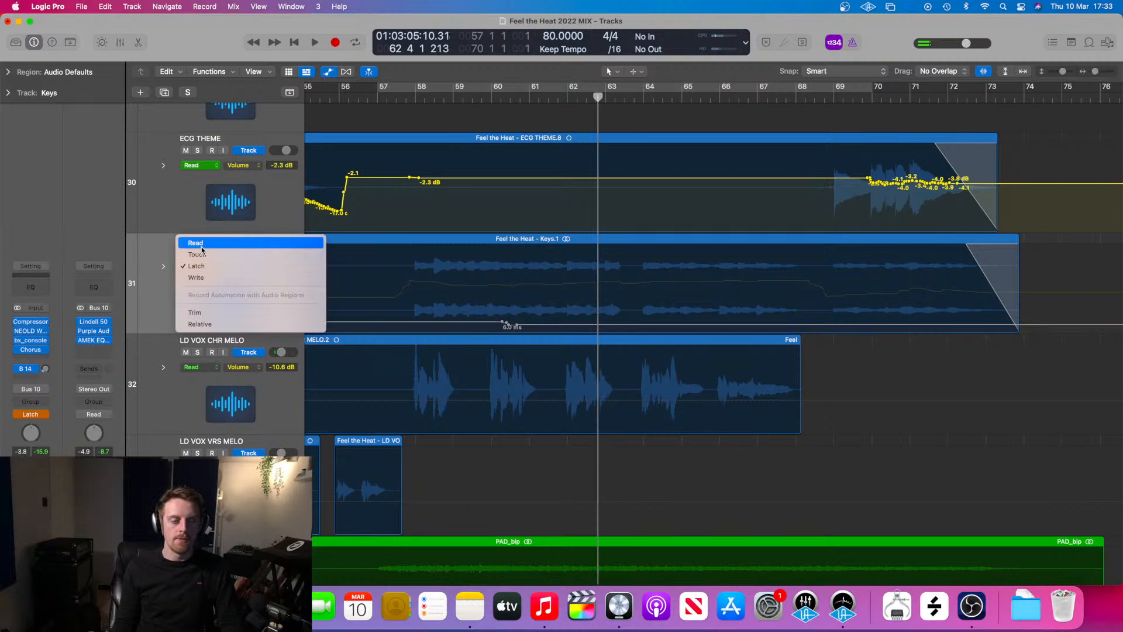
left_click(199, 246)
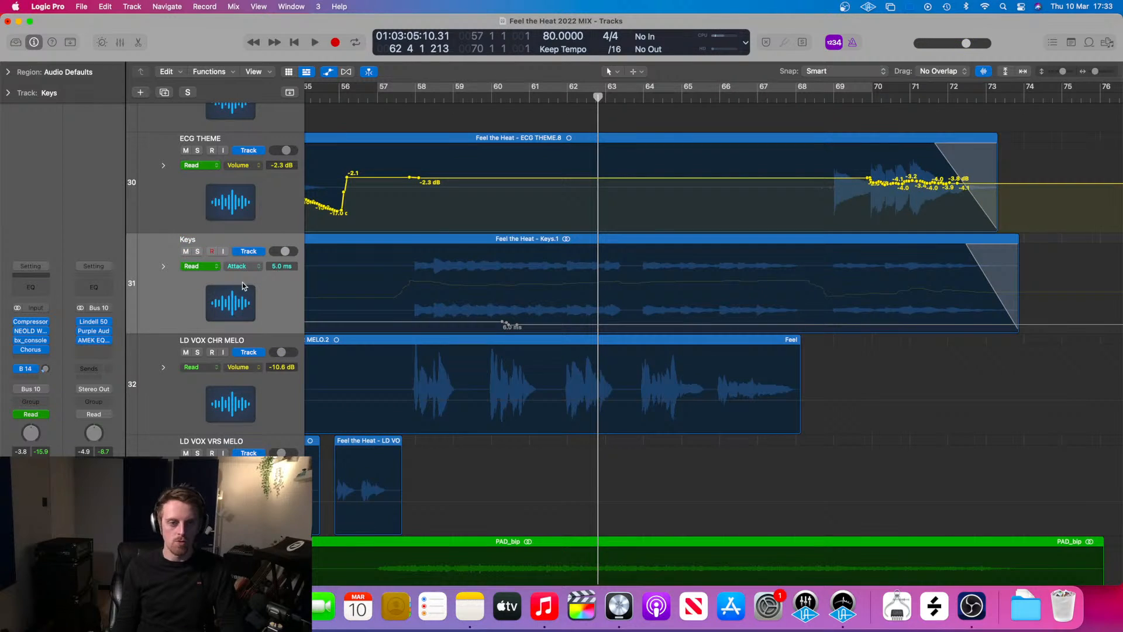
left_click(34, 322)
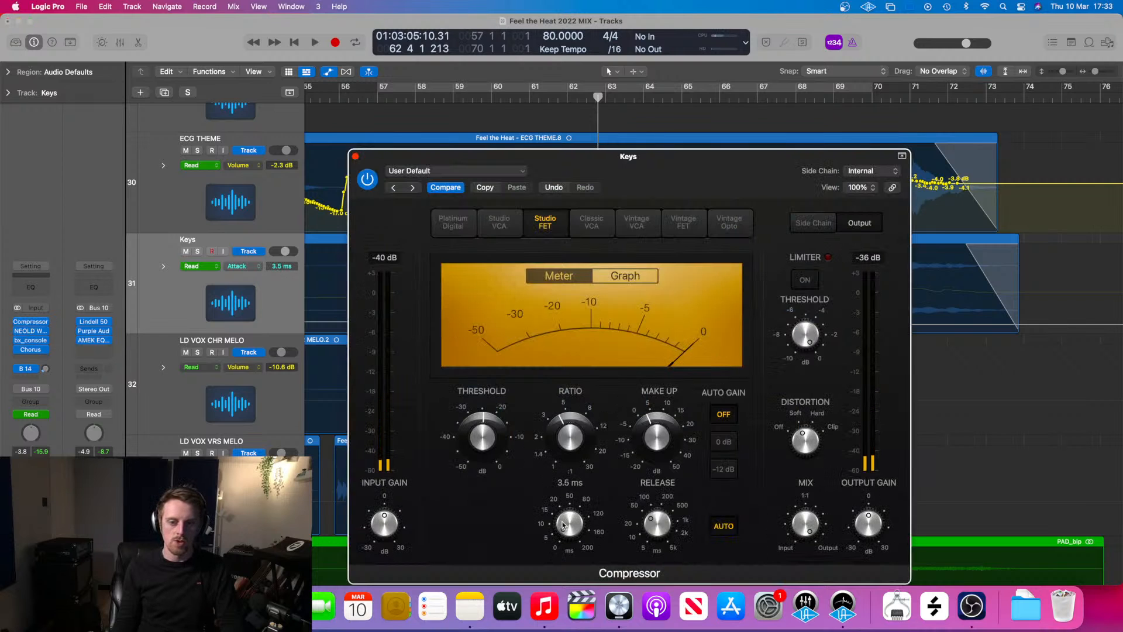
left_click(356, 157)
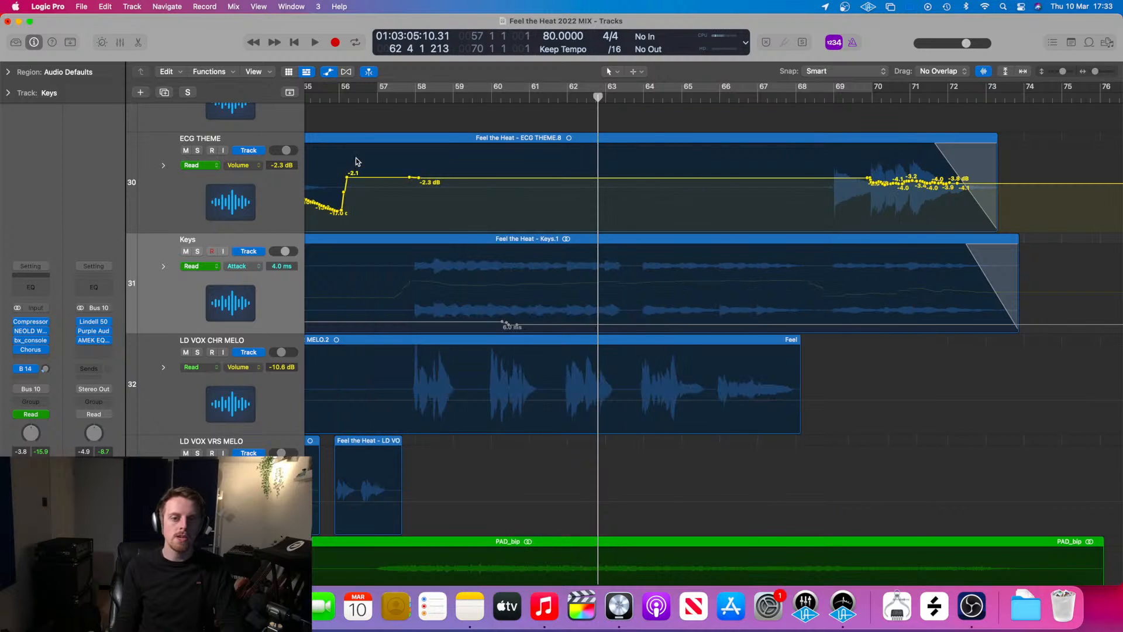
- Audition the Keys track in solo from about bar 58 and inspect its NEOLD WARBLE plug-in settings
left_click(420, 98)
key("space")
left_click(201, 251)
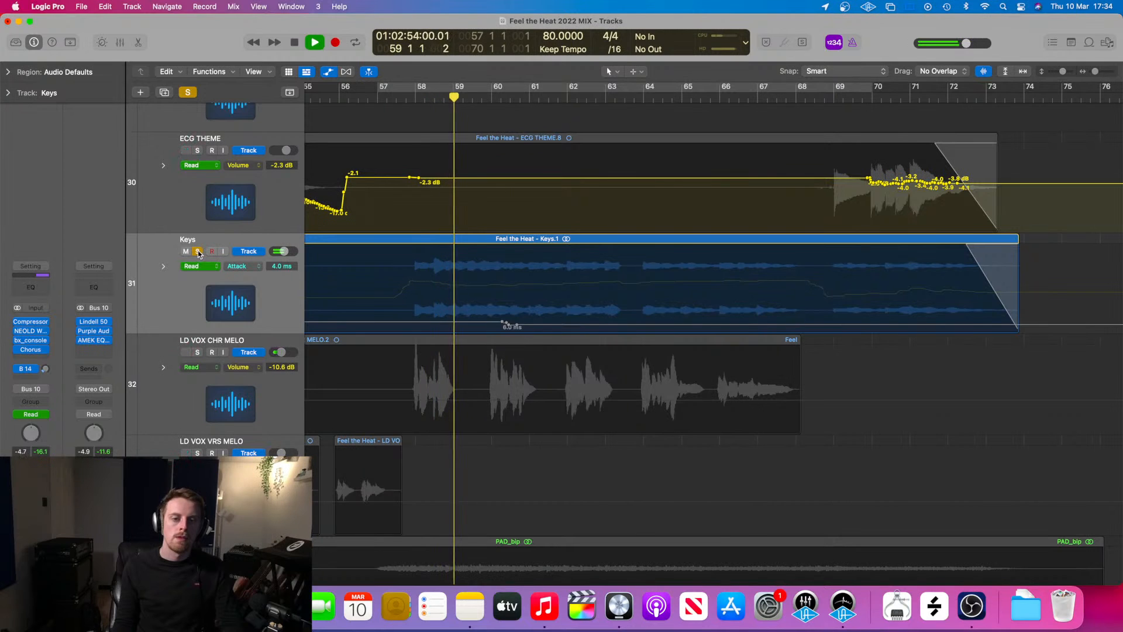
key("space")
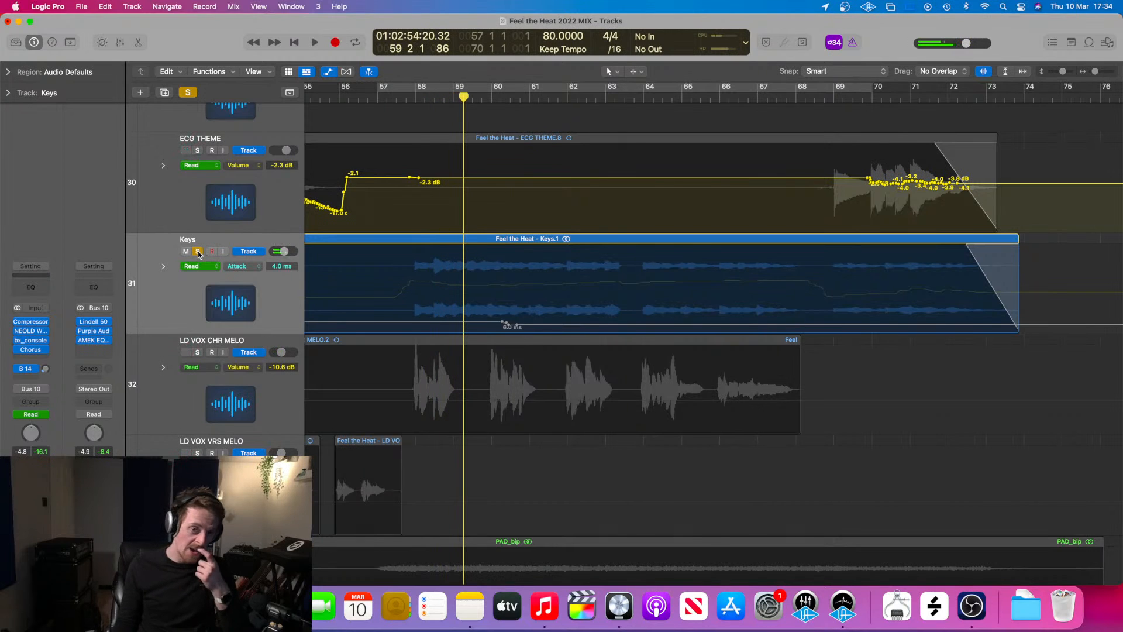
left_click(32, 333)
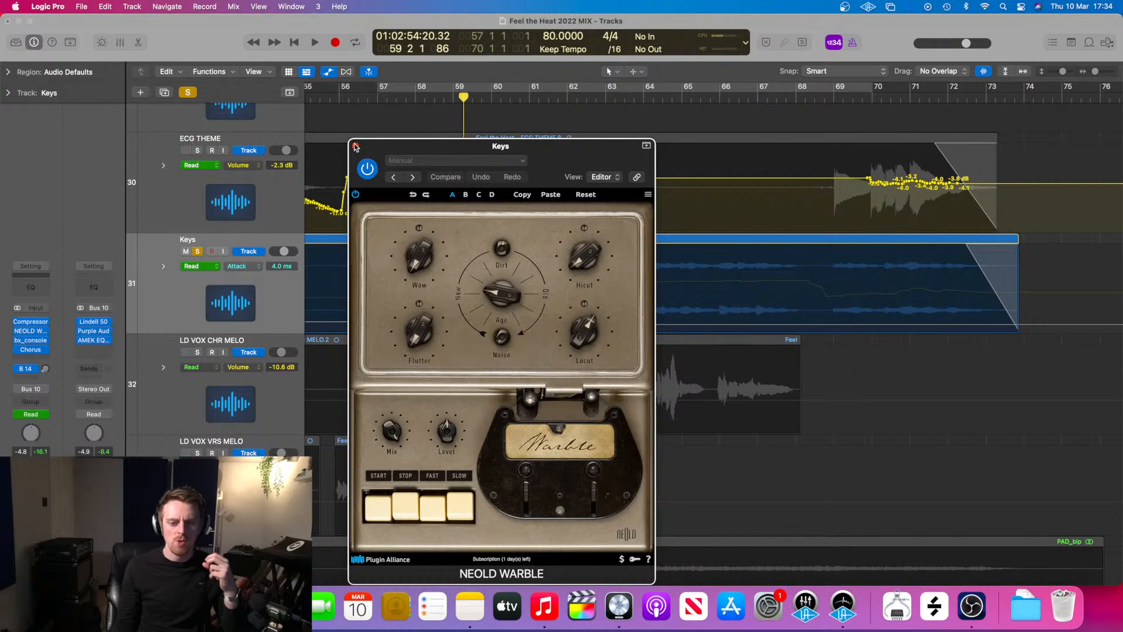
left_click_drag(380, 151, 416, 107)
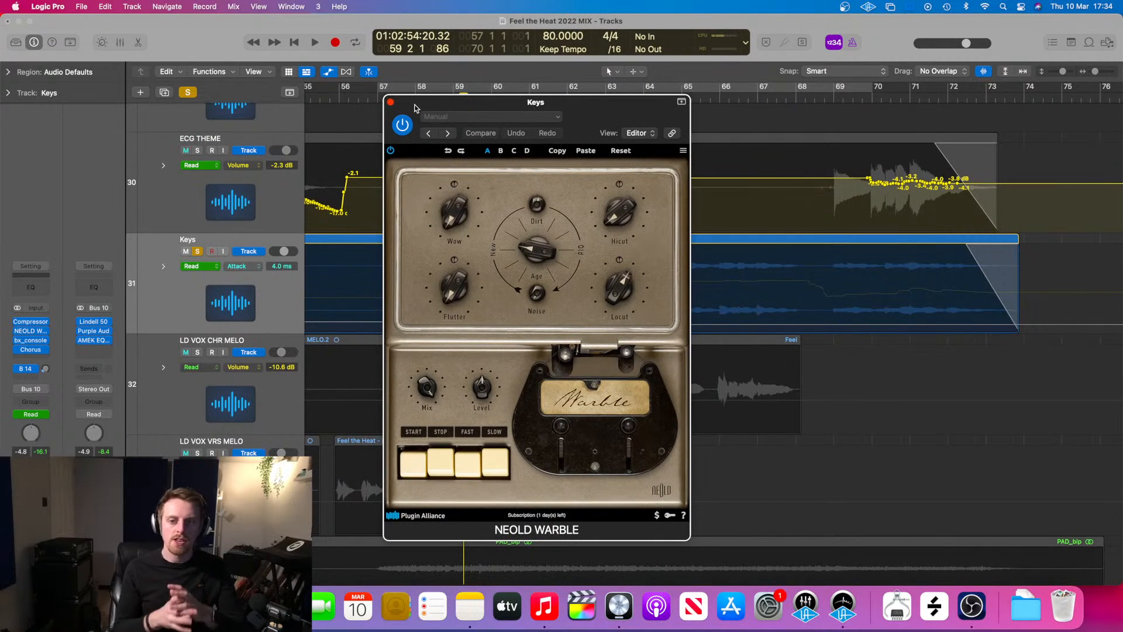
left_click(391, 103)
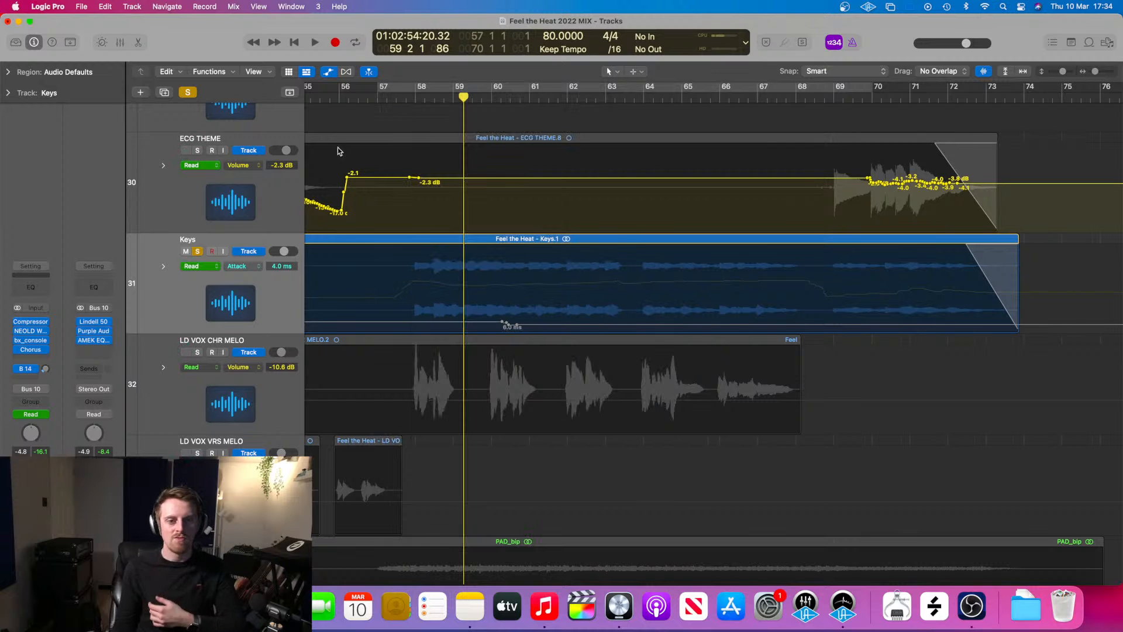
left_click(197, 251)
- Show the whole song and switch the Keys track's automation display from Compressor Attack to Volume
key("z")
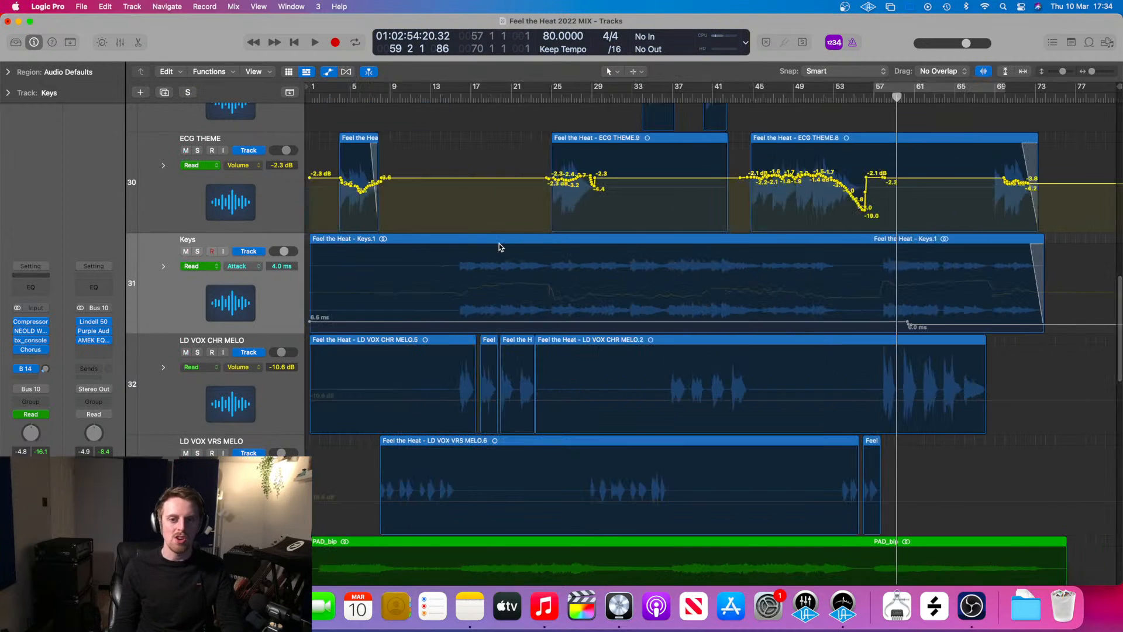
left_click(200, 266)
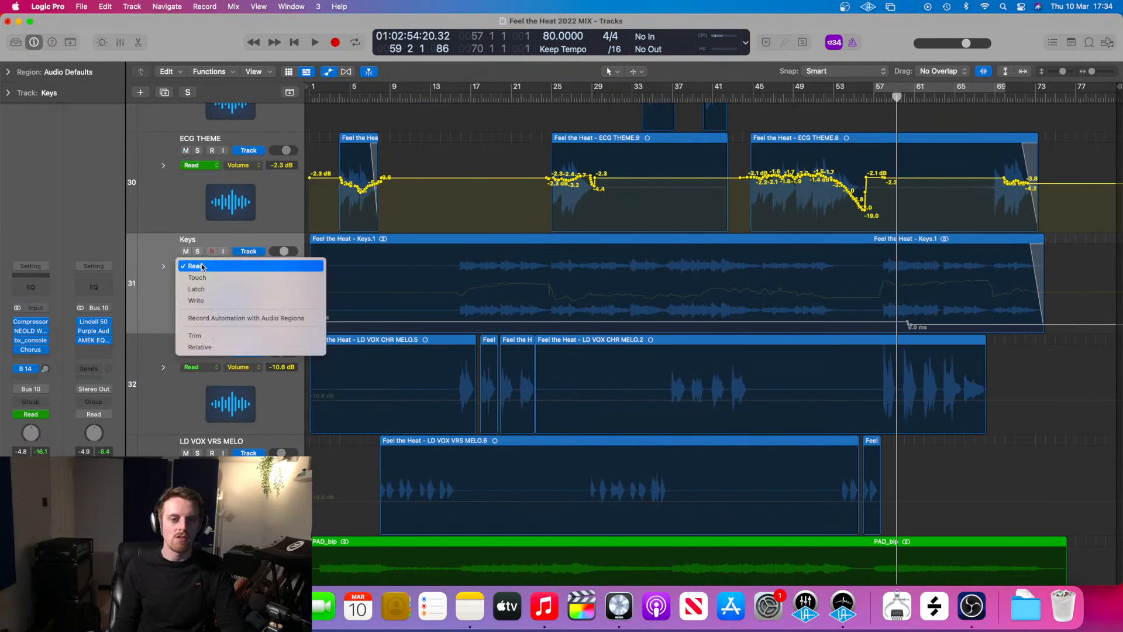
left_click(162, 255)
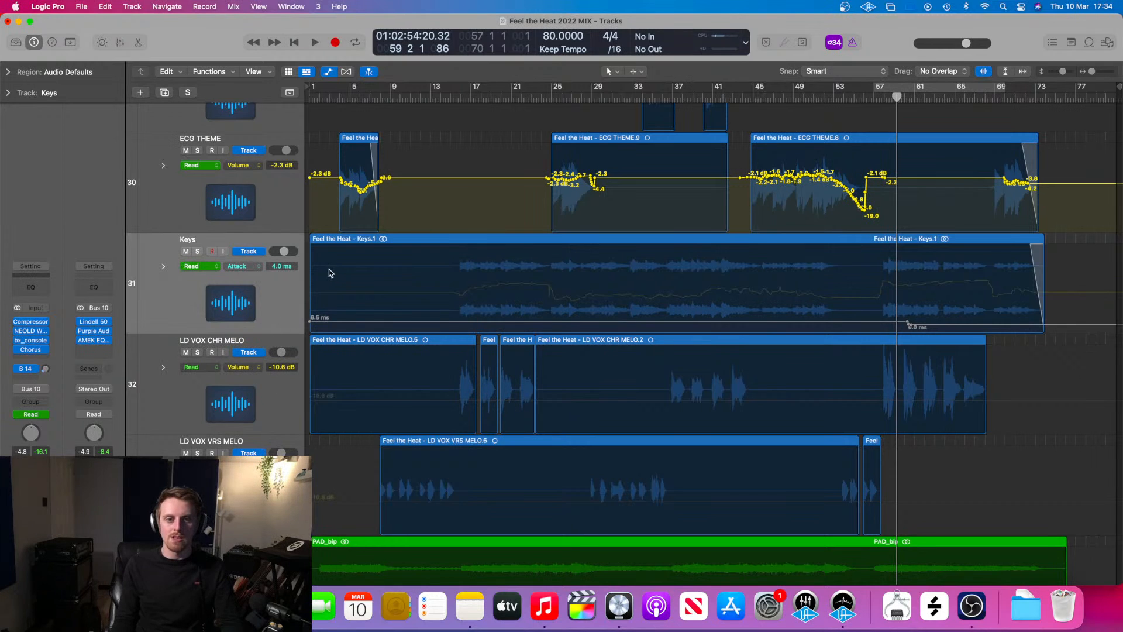
scroll(406, 273, "down", 2)
left_click(255, 234)
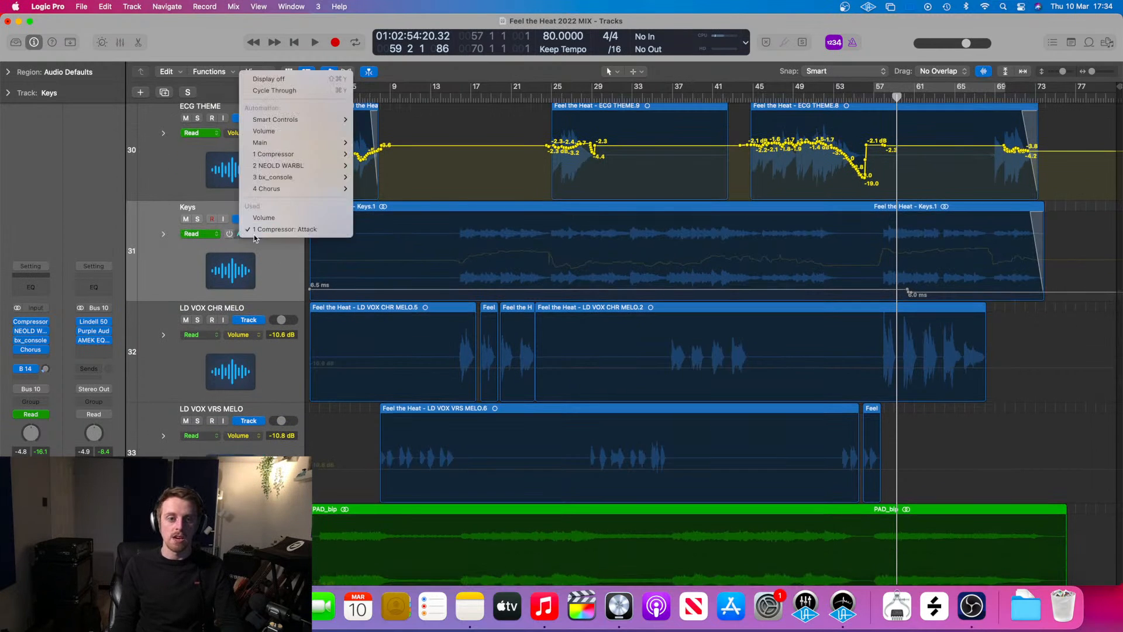
left_click(261, 210)
left_click(261, 209)
left_click(244, 234)
left_click(254, 220)
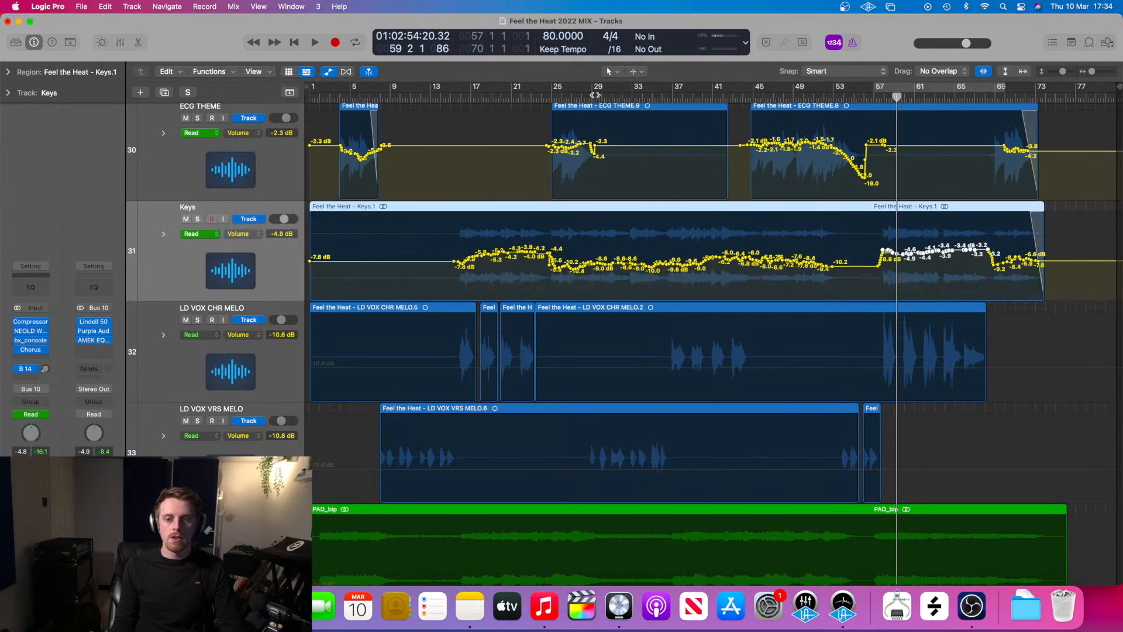
- Play the mix from about bar 17 to check the Keys volume rides, and hide the automation lanes
left_click(471, 95)
key("space")
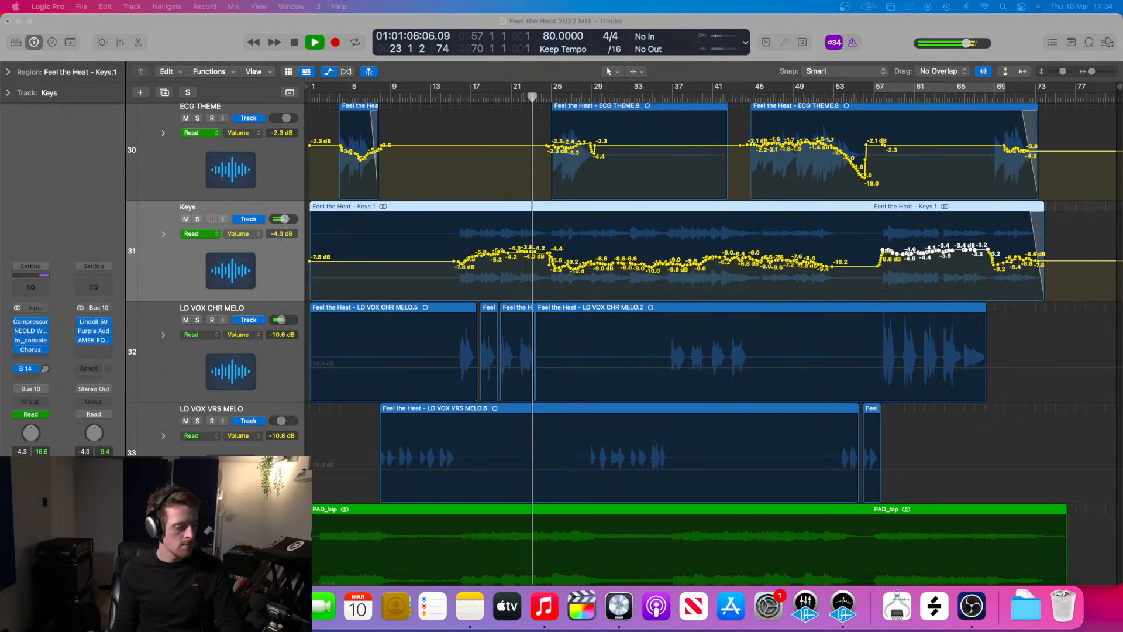
scroll(624, 276, "down", 3)
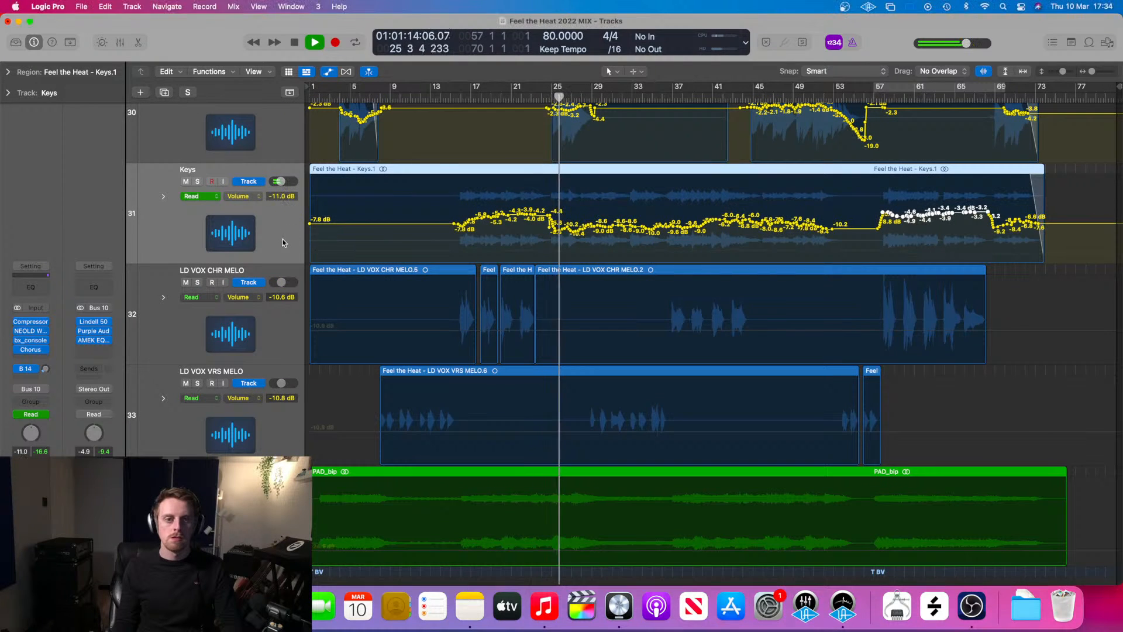
key("a")
- Examine the tracks from the T BV backing vocals up to Bass and ACGS, stopping playback at about bar 29
scroll(532, 302, "down", 14)
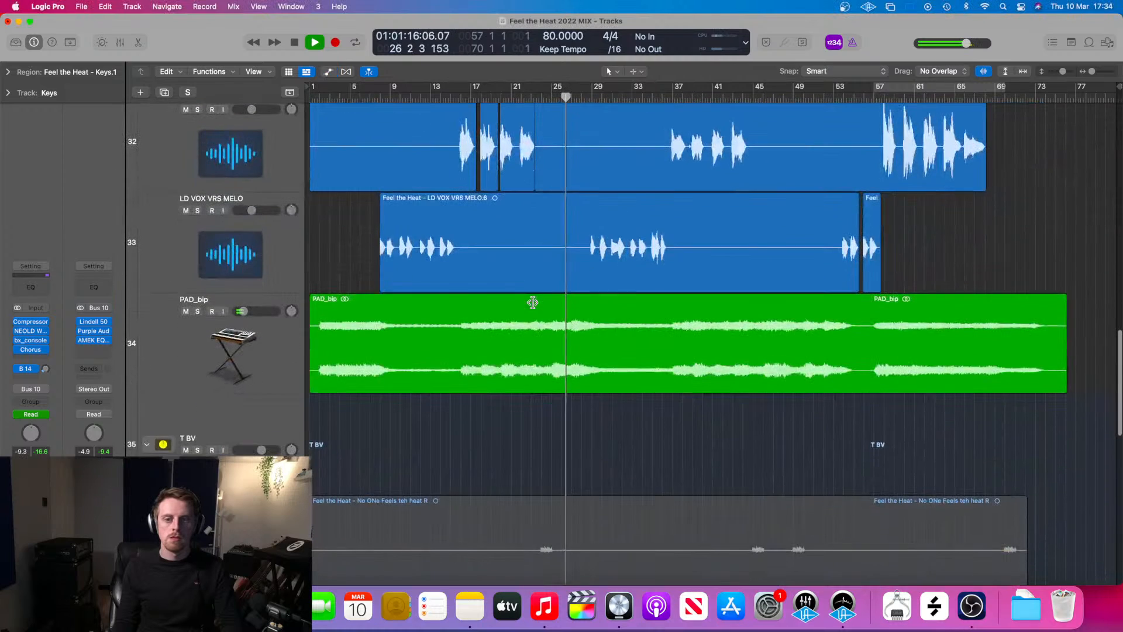
key("super+Right")
key("super+Left")
scroll(532, 302, "up", 8)
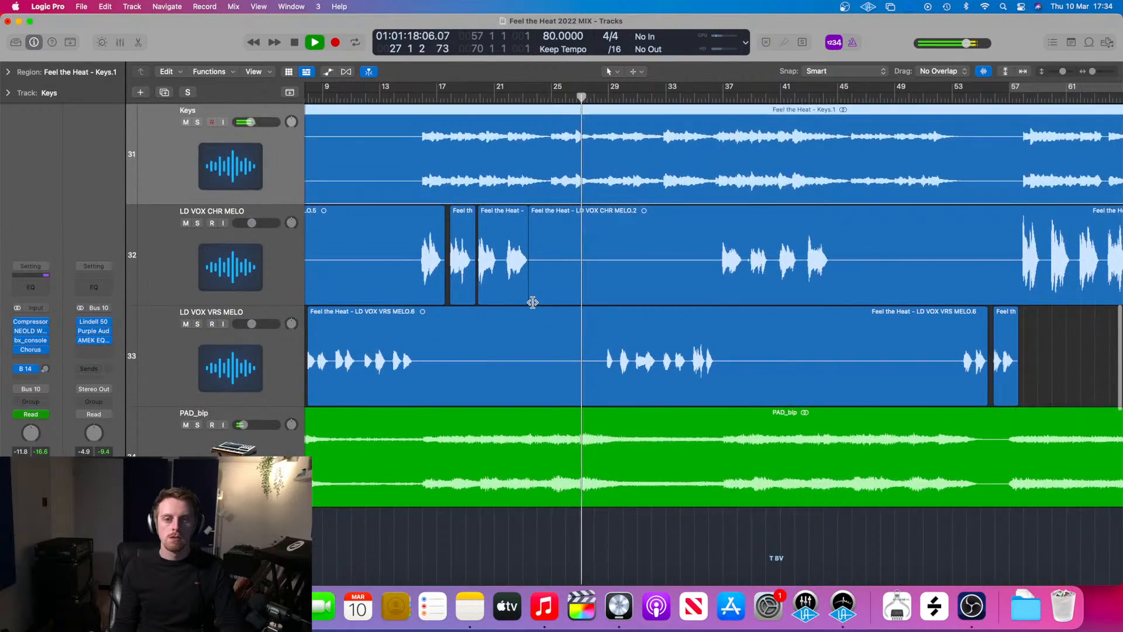
scroll(533, 302, "up", 2)
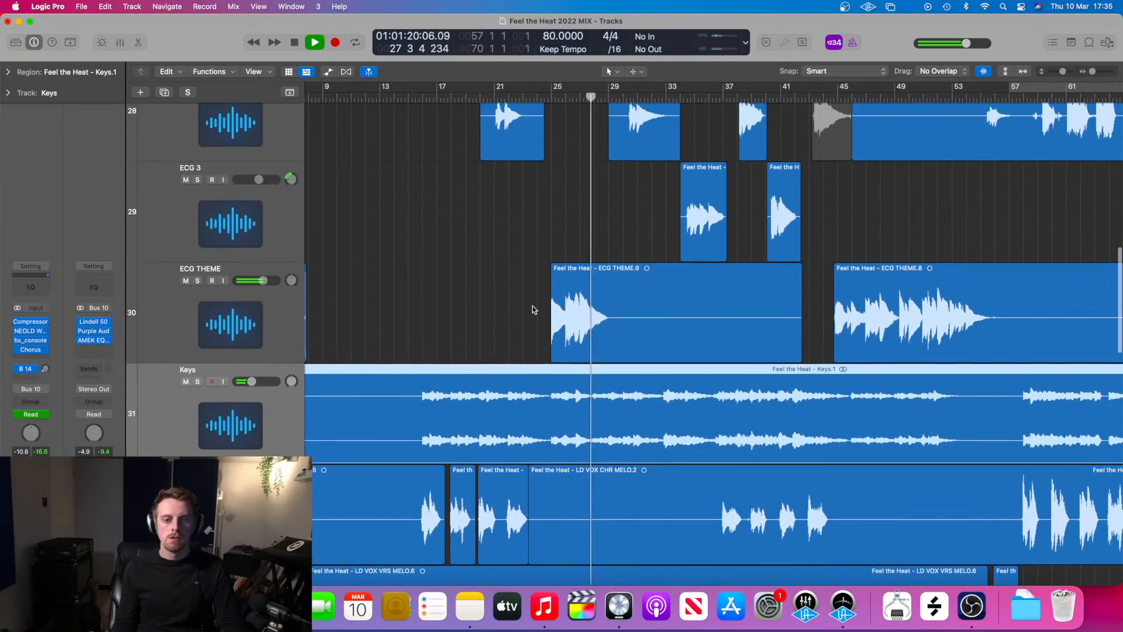
scroll(533, 307, "down", 6)
scroll(532, 307, "down", 2)
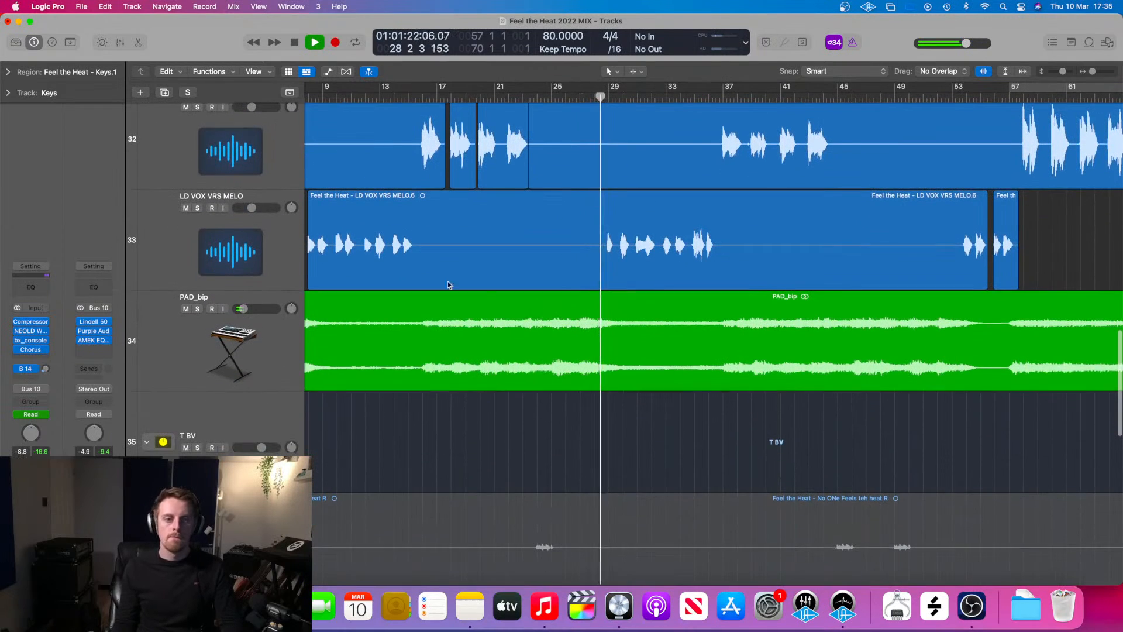
scroll(406, 351, "down", 7)
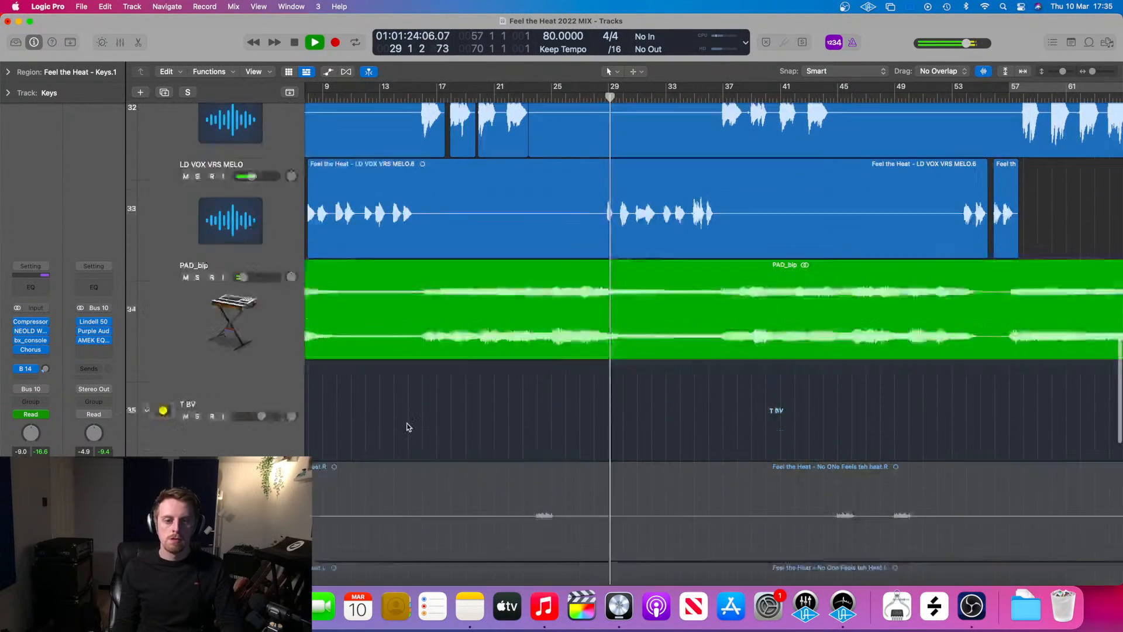
key("space")
scroll(407, 282, "down", 6)
scroll(406, 282, "up", 5)
scroll(406, 282, "up", 15)
scroll(407, 283, "down", 4)
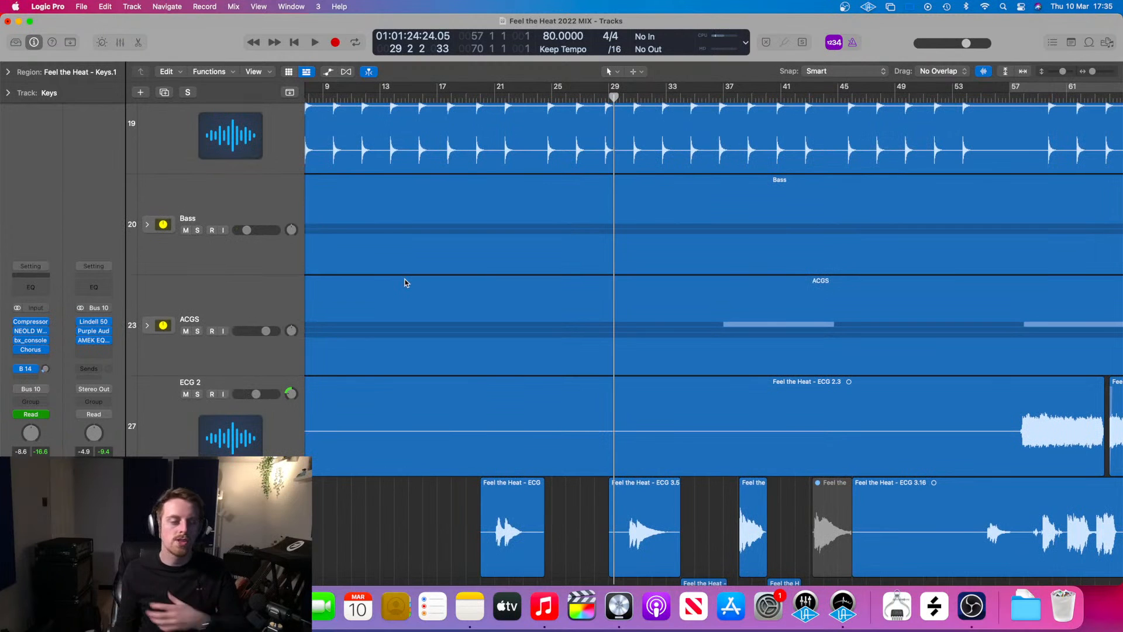
- Examine the tracks from ACGS down to Keys, the lead vocals and PAD_bip across the whole song
left_click(244, 315)
scroll(244, 314, "down", 8)
scroll(244, 315, "down", 3)
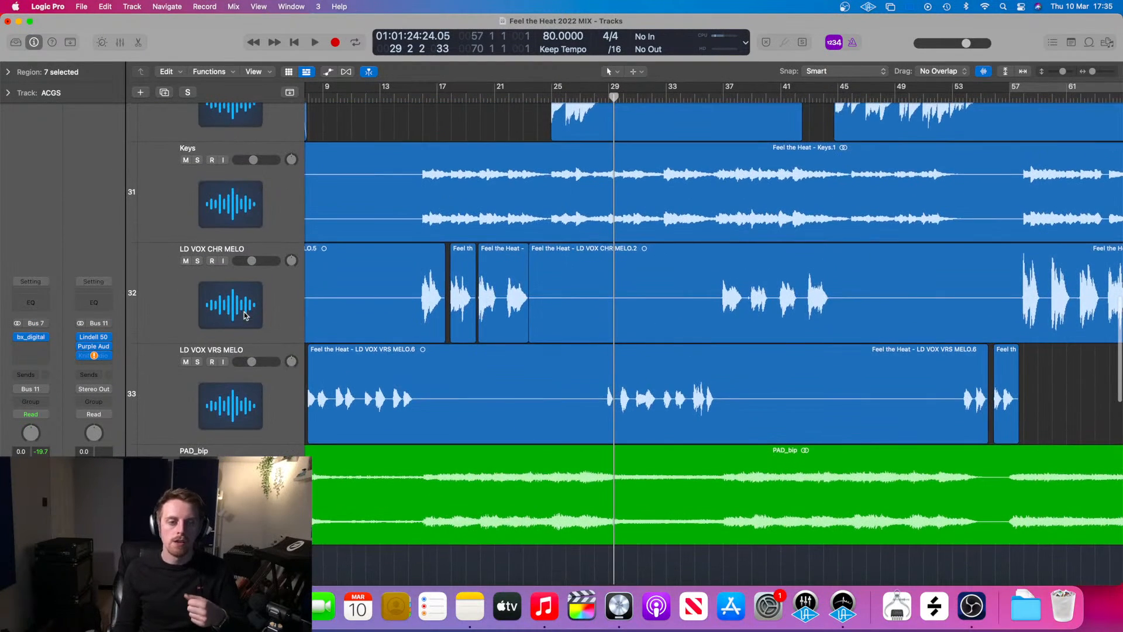
scroll(244, 316, "down", 1)
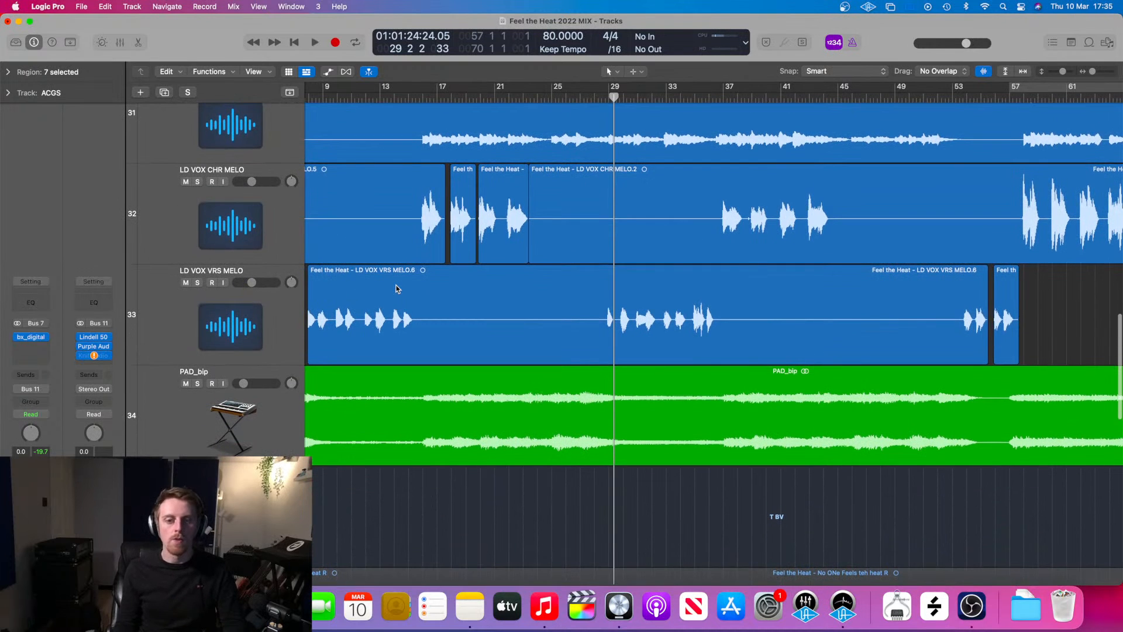
scroll(396, 289, "down", 3)
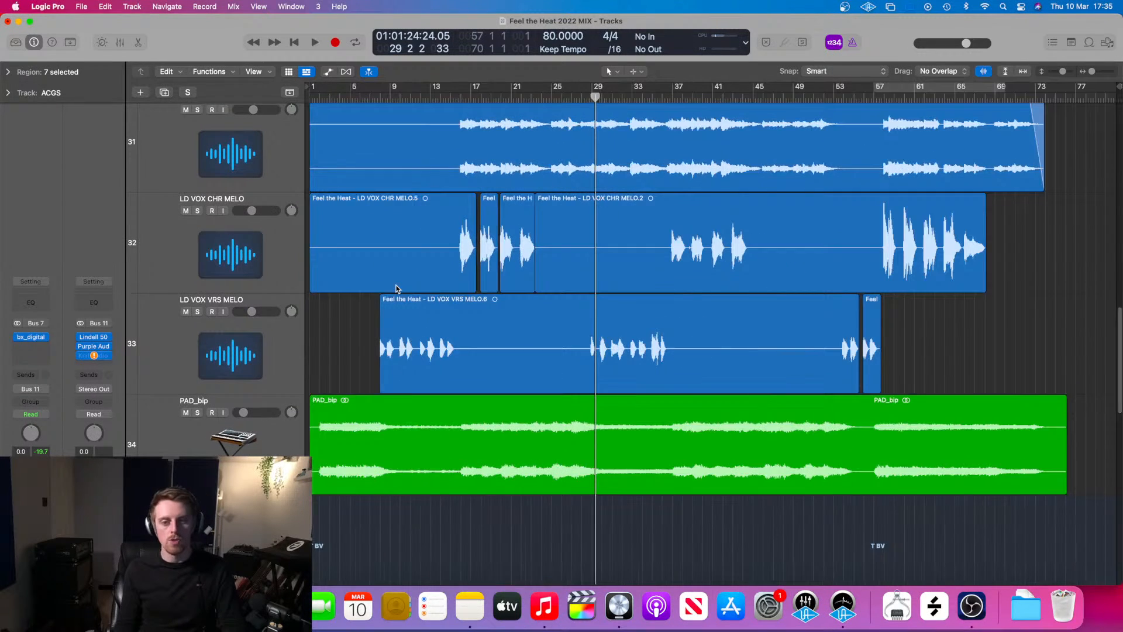
scroll(396, 288, "up", 2)
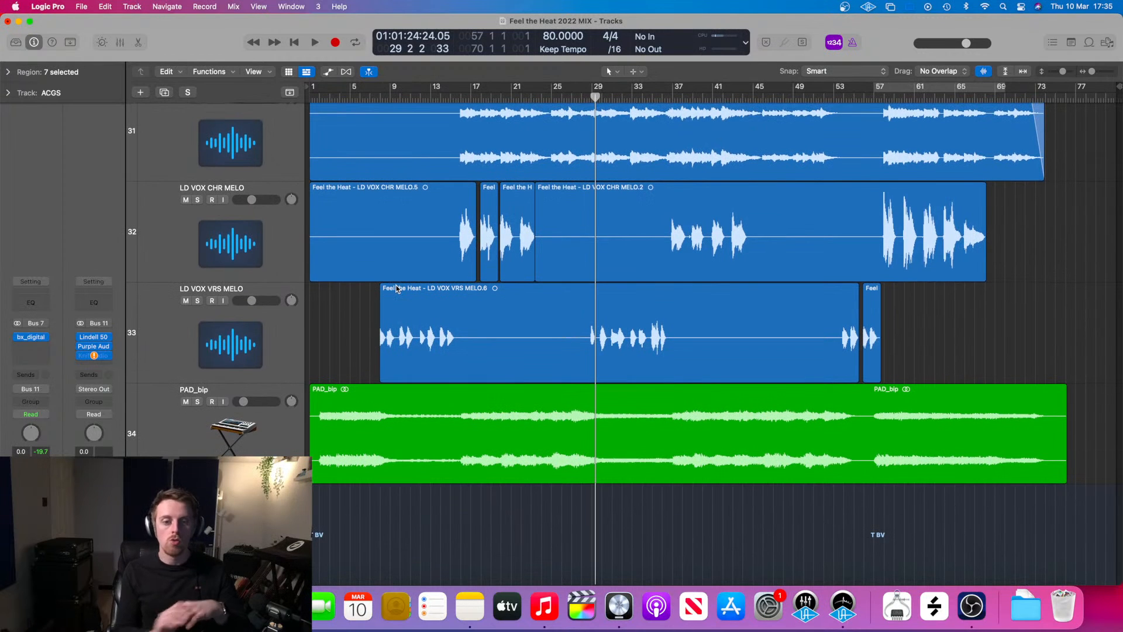
- Review the bus channels in the mixer, briefly soloing the VOX BUS, and return to the track view
key("x")
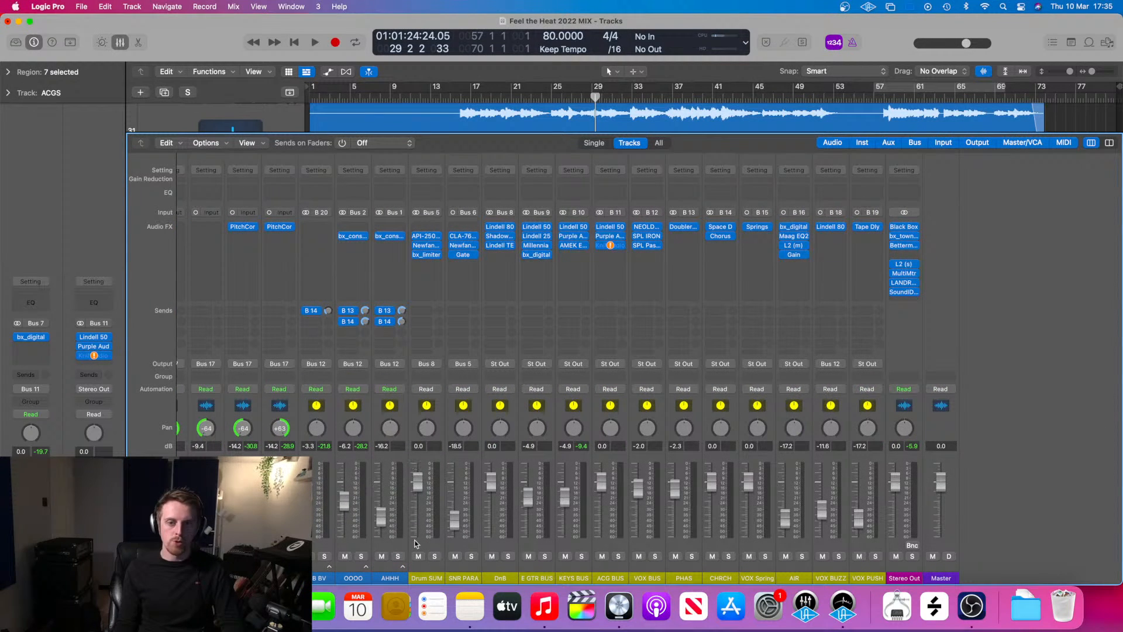
left_click(652, 537)
scroll(659, 534, "left", 10)
scroll(657, 532, "right", 5)
key("s")
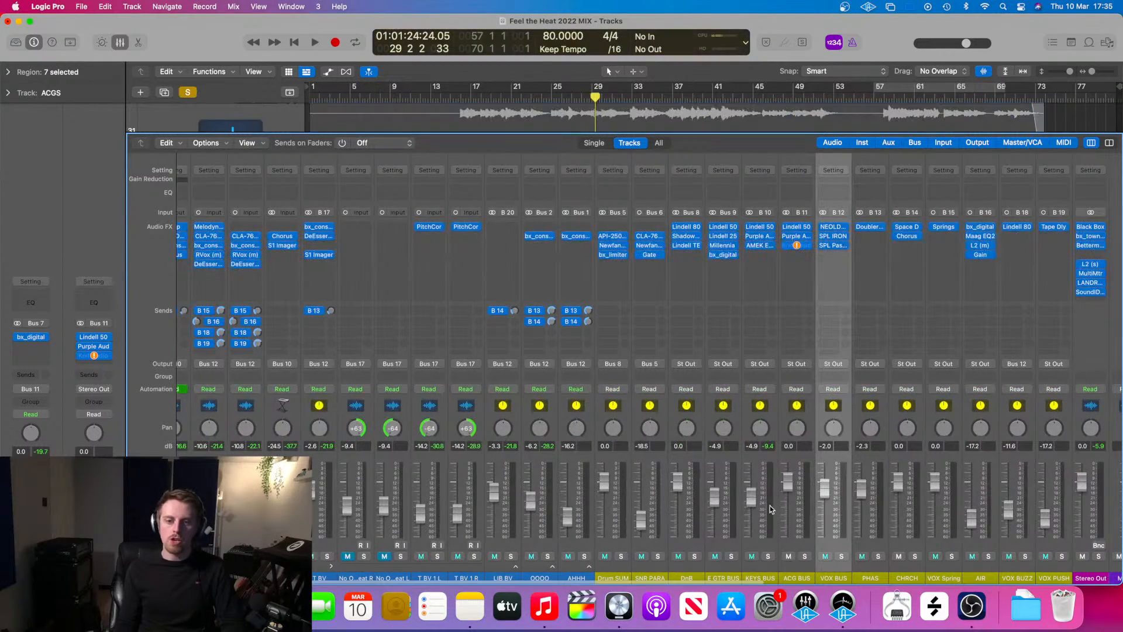
key("s")
key("x")
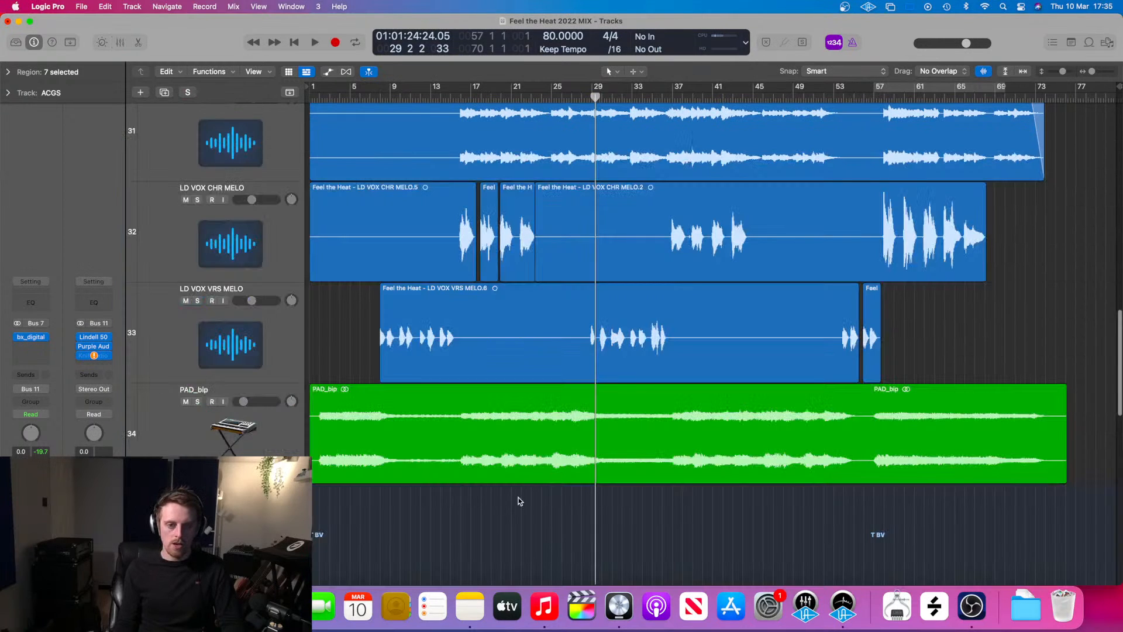
- Play the song's opening with the PAD_bip track selected and show the track automation
scroll(464, 474, "up", 2)
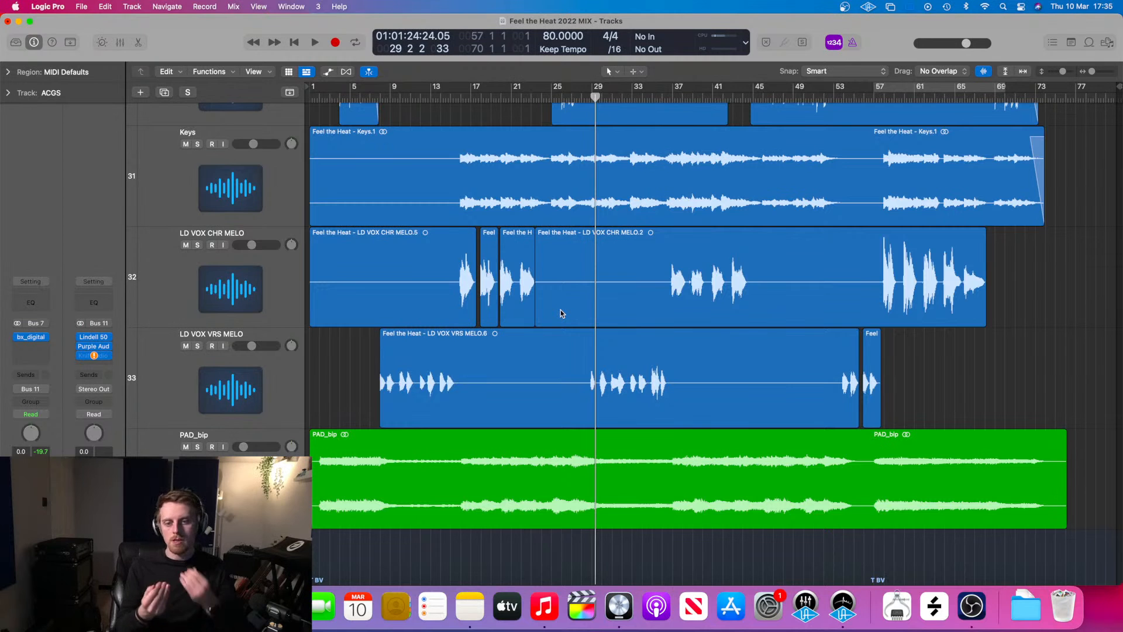
scroll(560, 310, "down", 3)
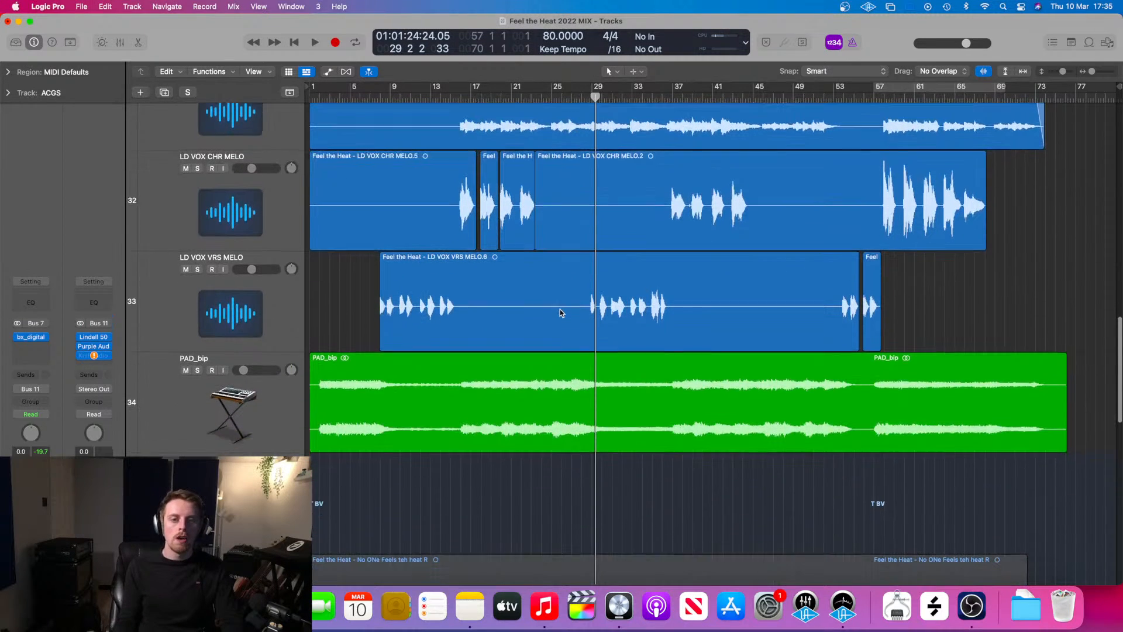
key("Return")
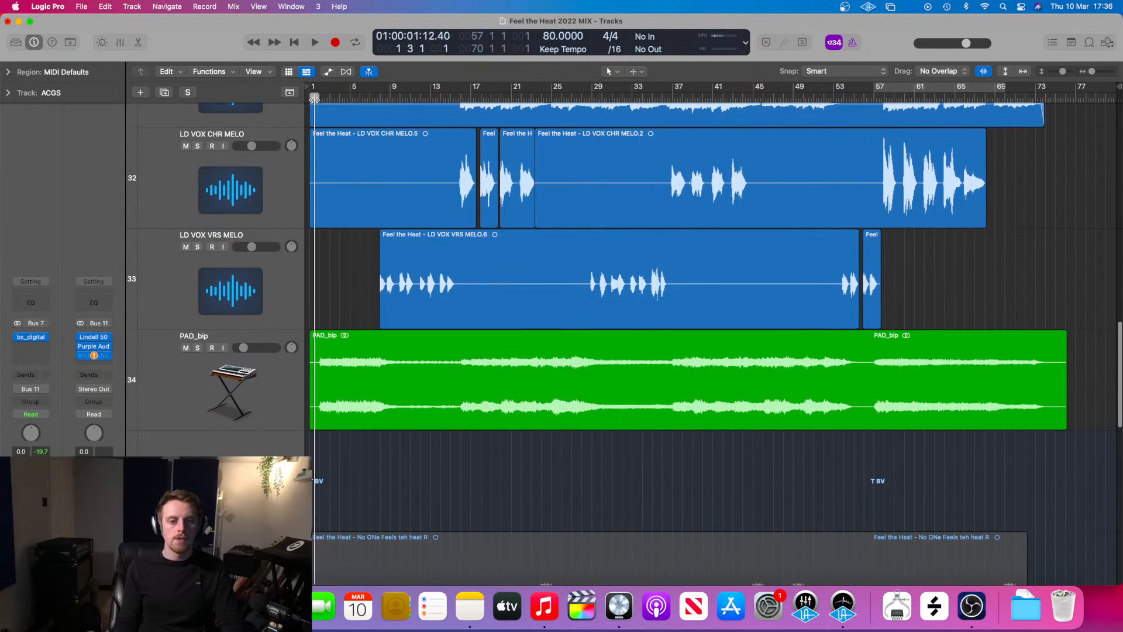
key("space")
left_click(271, 405)
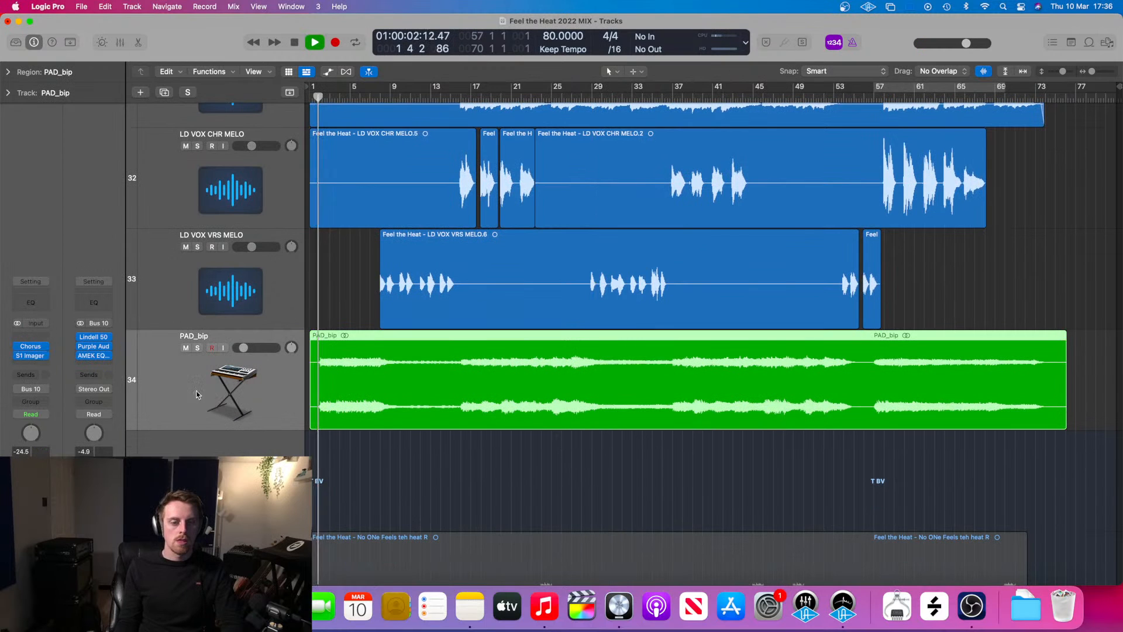
key("a")
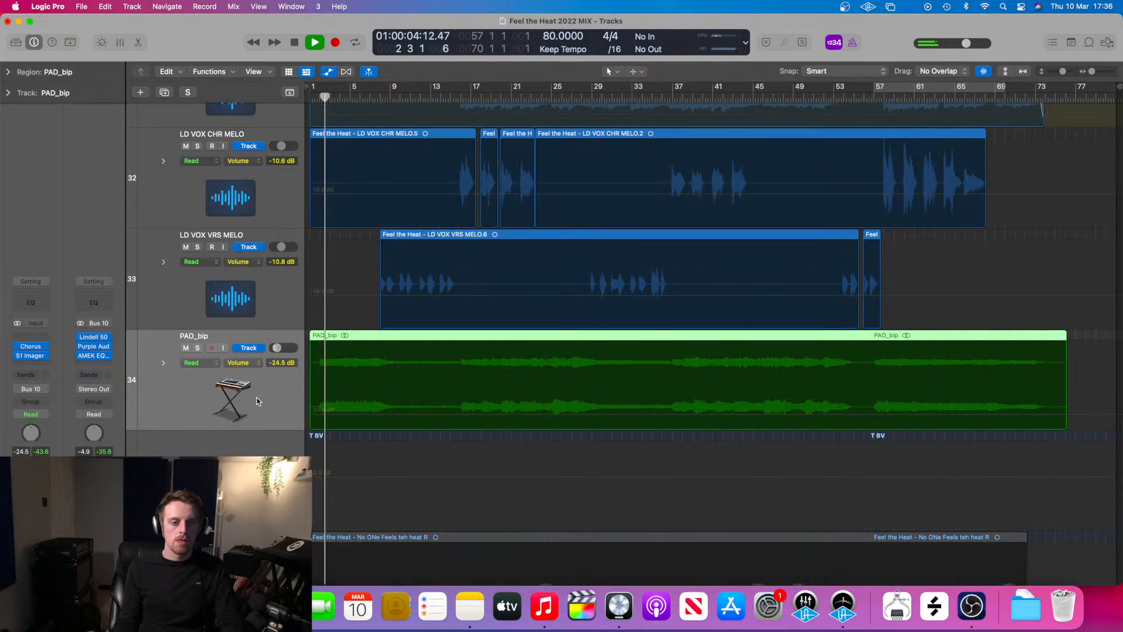
key("space")
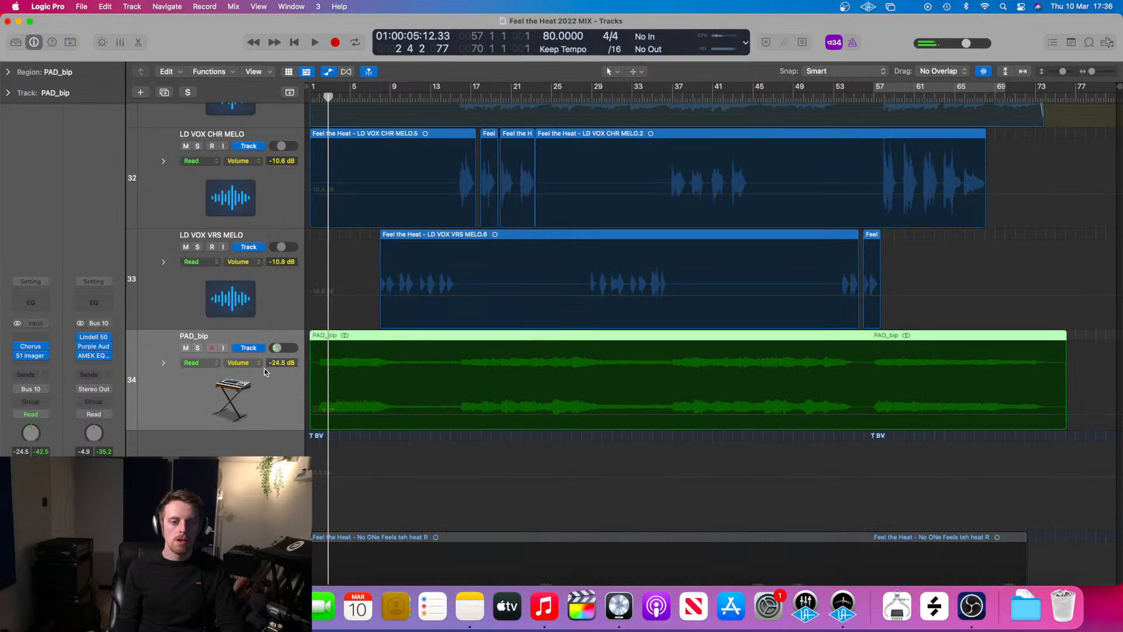
- Set the PAD_bip track's automation to Latch and record its volume ride from the song's start to about bar 74
left_click(193, 369)
left_click(225, 385)
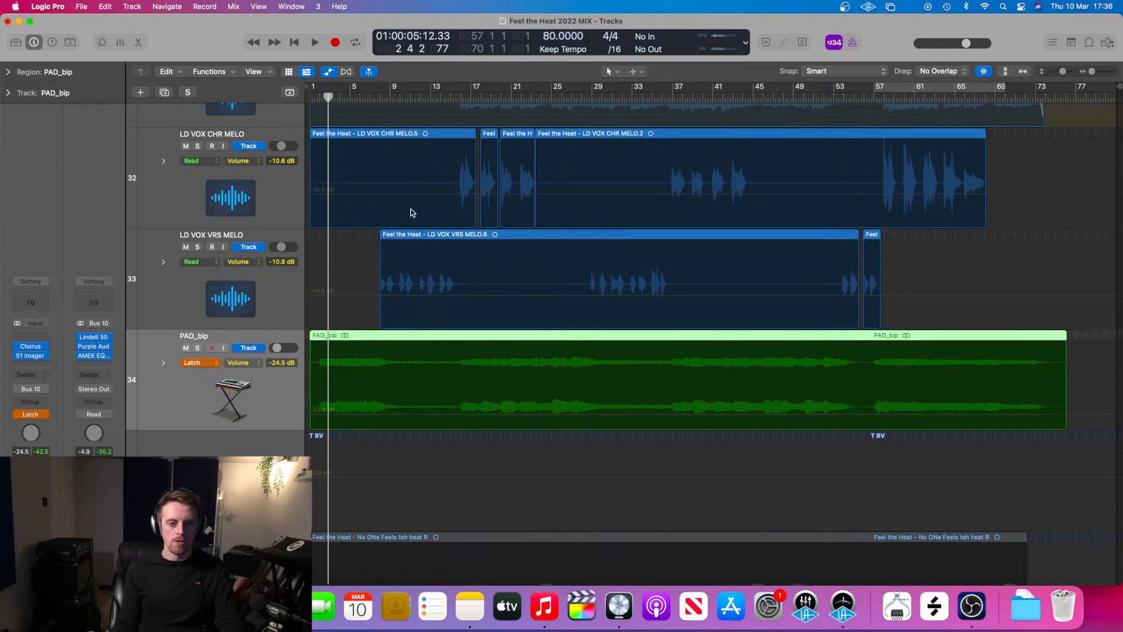
key("a")
left_click(328, 104)
left_click_drag(328, 97, 298, 97)
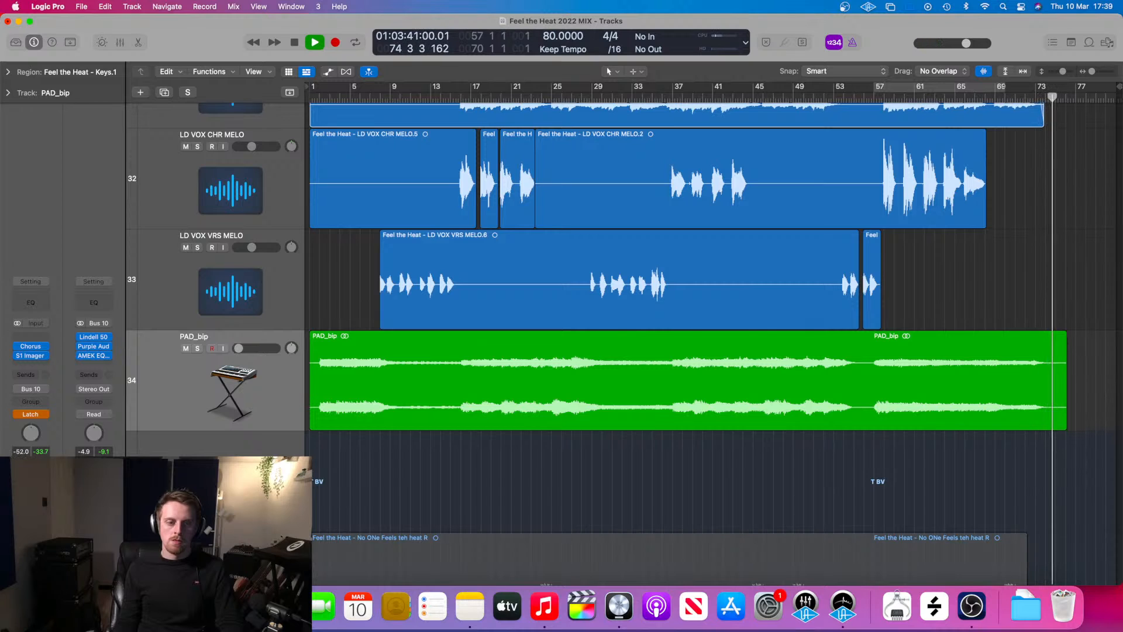
key("space")
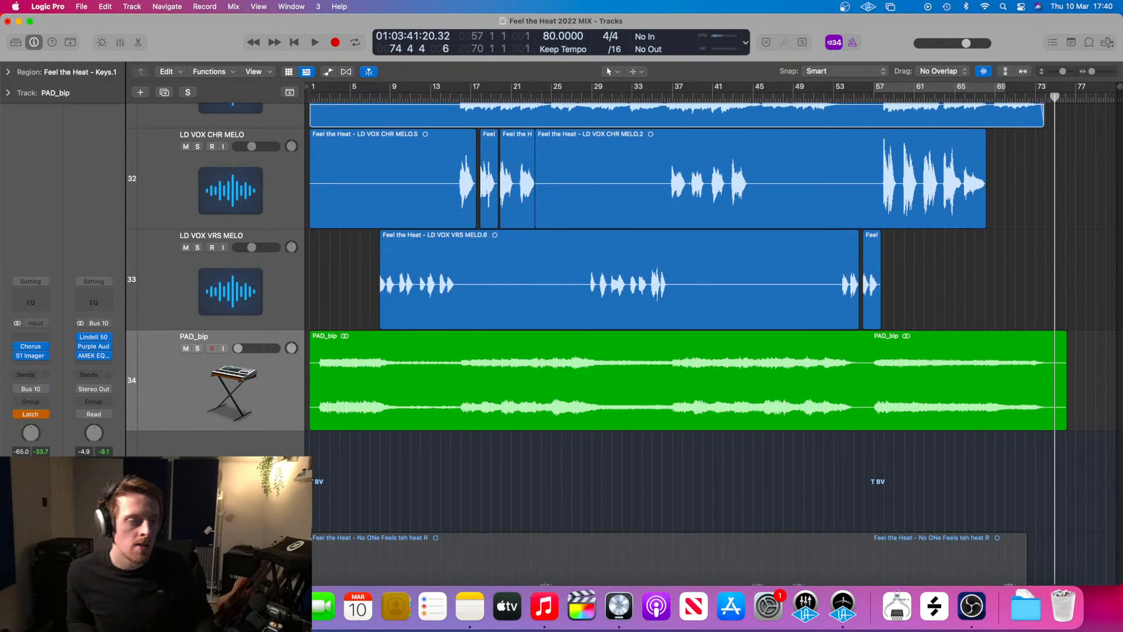
- Return the PAD_bip track's automation mode to Read
left_click(31, 415)
left_click(44, 394)
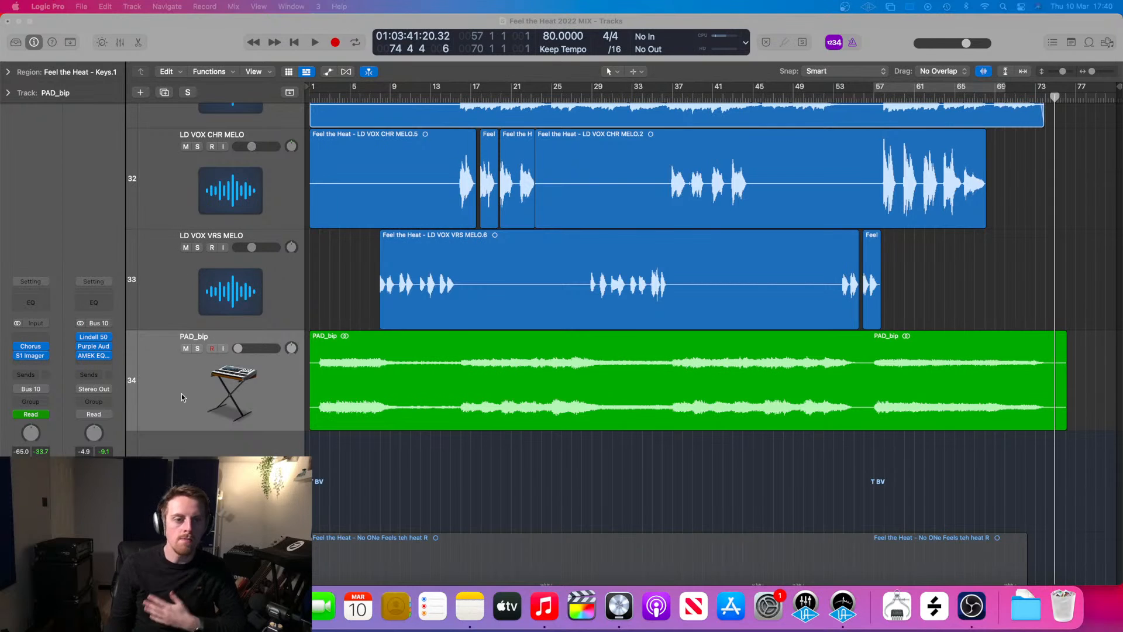
left_click(175, 349)
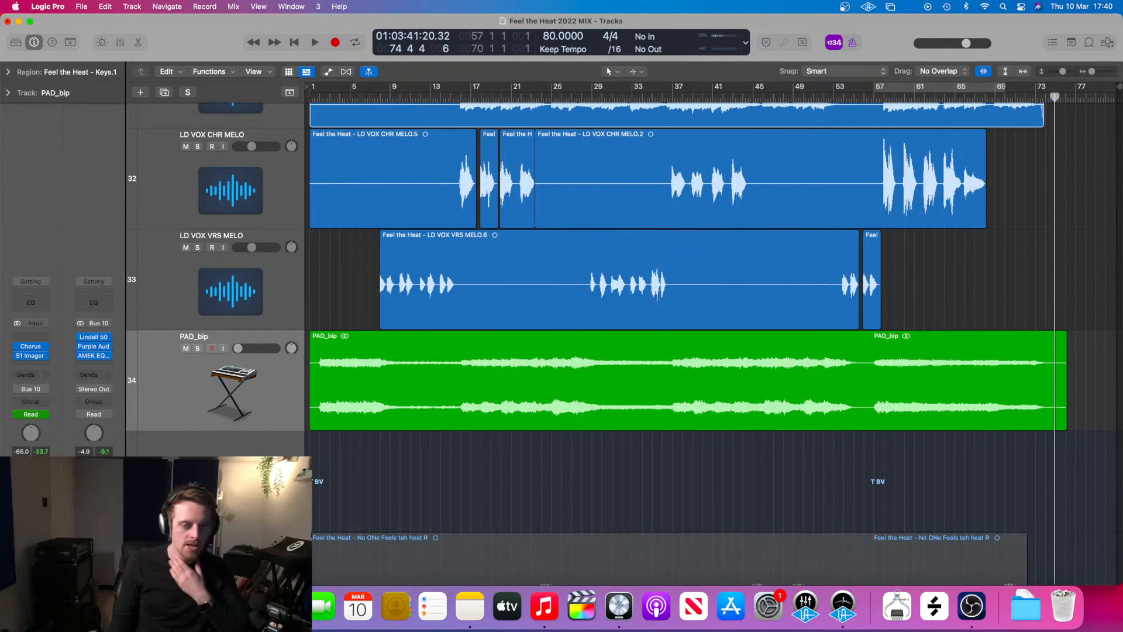
- Add a send from PAD_bip to Bus 14 (CHRCH) and make it Post Fader
left_click(23, 375)
mouse_move(35, 392)
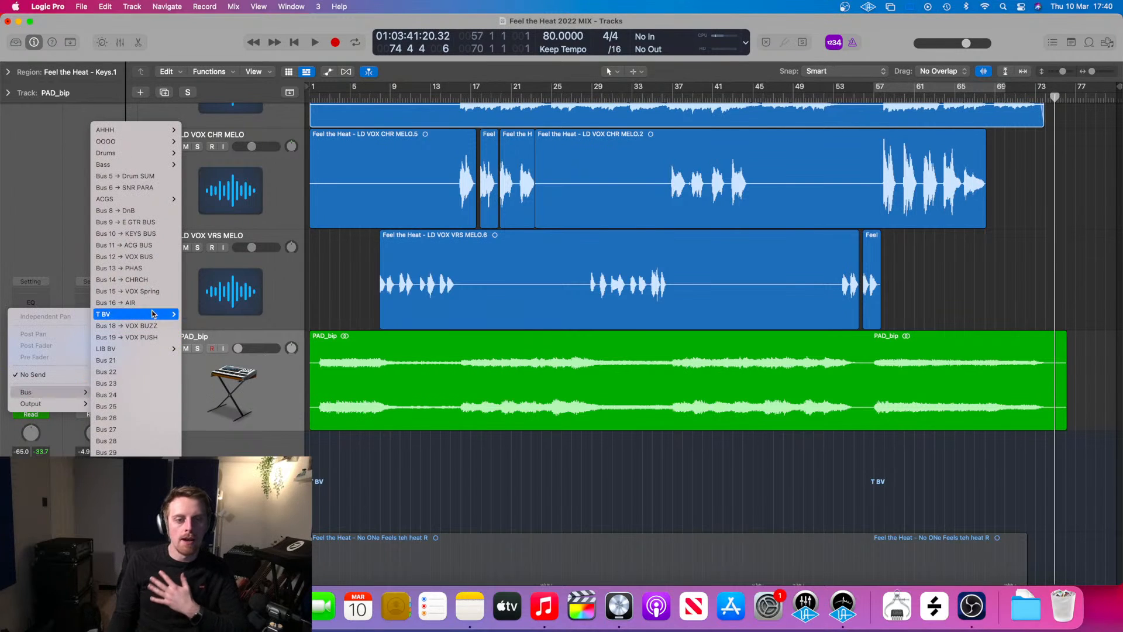
left_click(145, 280)
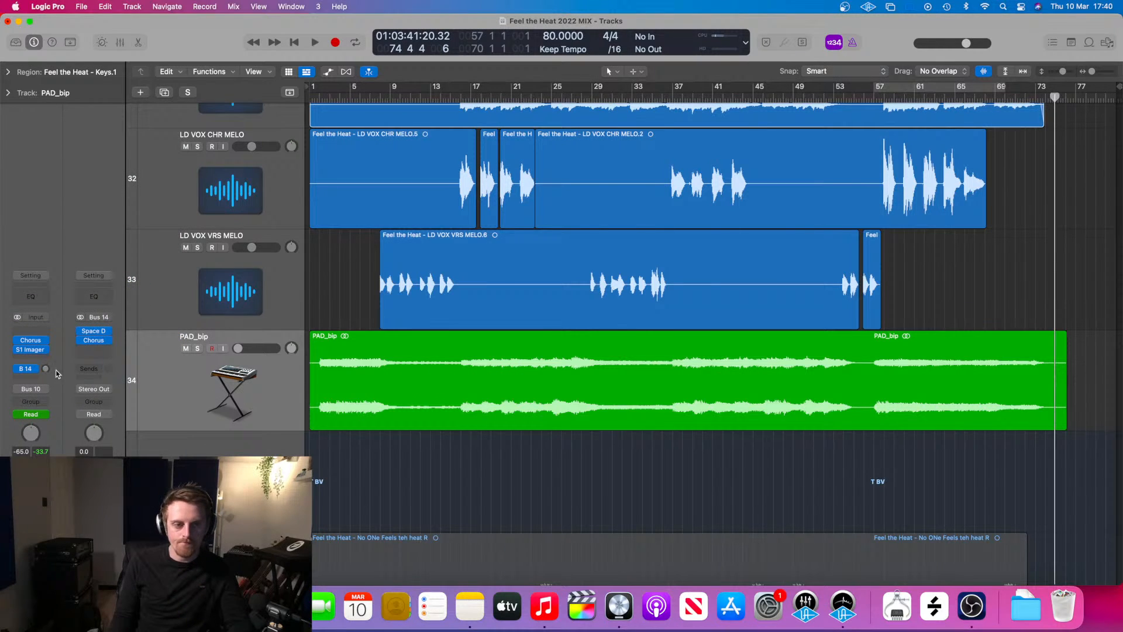
left_click(27, 369)
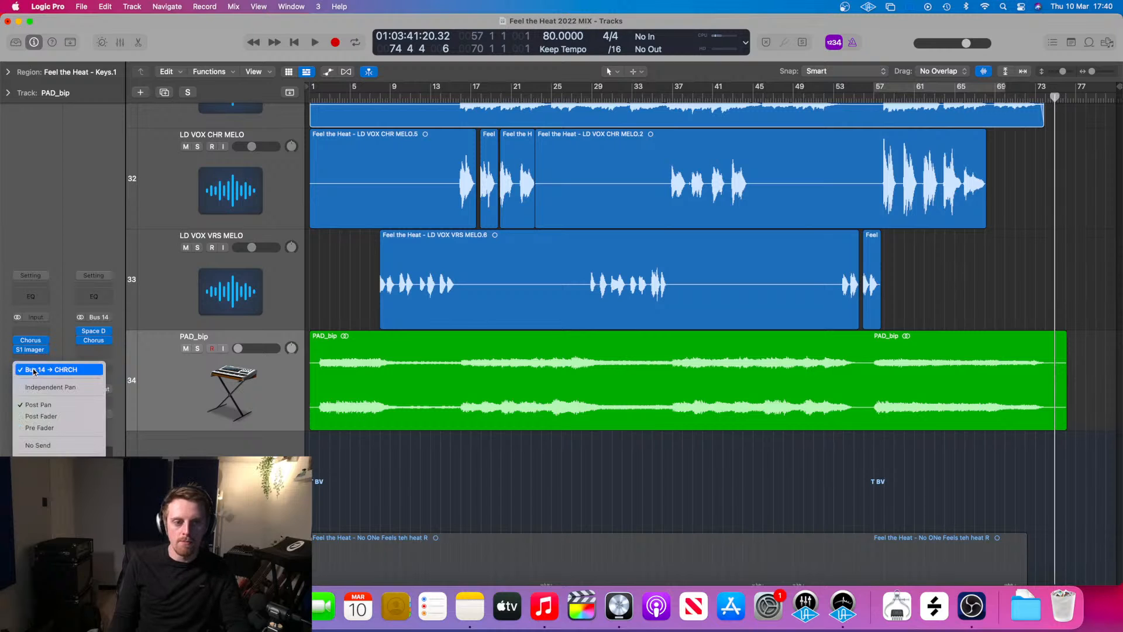
left_click(35, 418)
- Play from about bar 19 and adjust PAD_bip's Bus 14 send level, first in solo and again in the full mix
left_click(500, 93)
key("space")
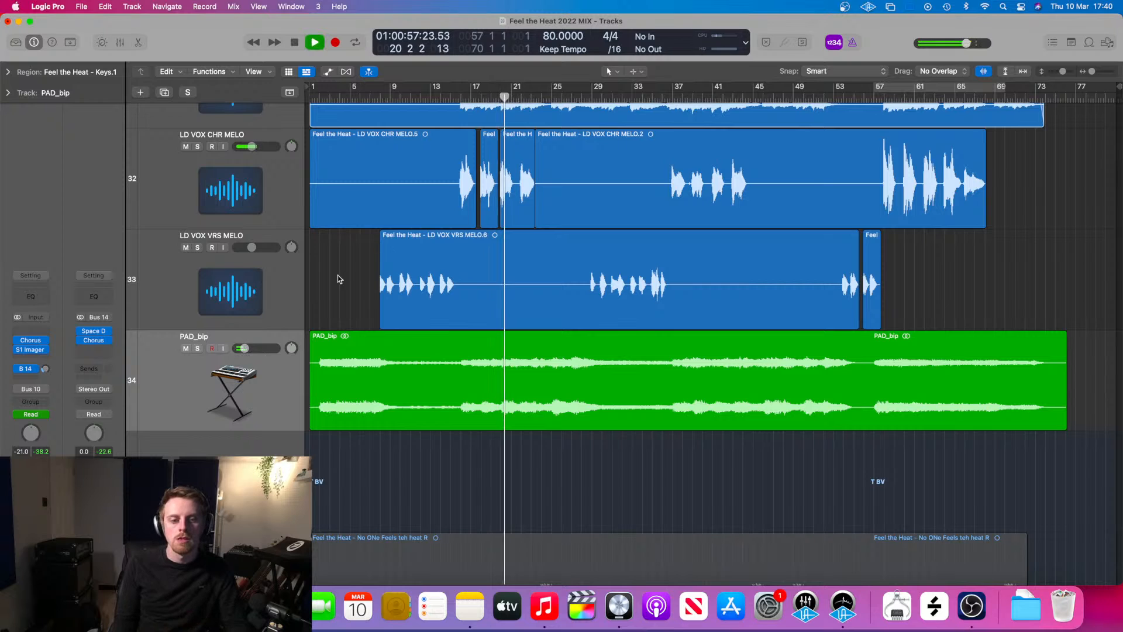
left_click(198, 348)
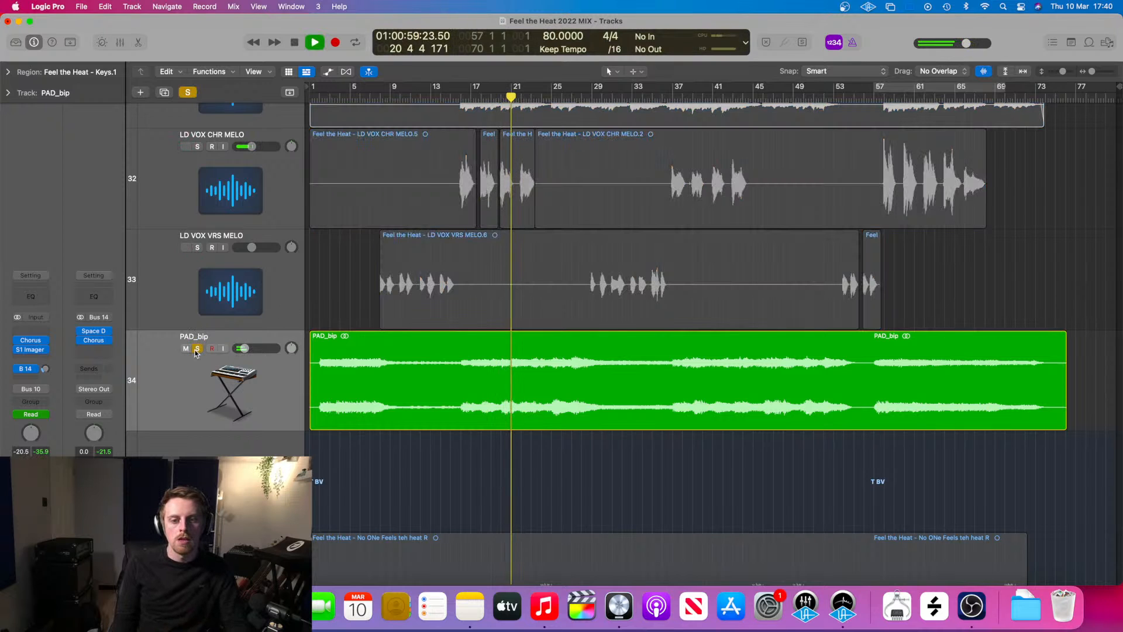
left_click_drag(44, 368, 45, 321)
left_click_drag(45, 371, 46, 406)
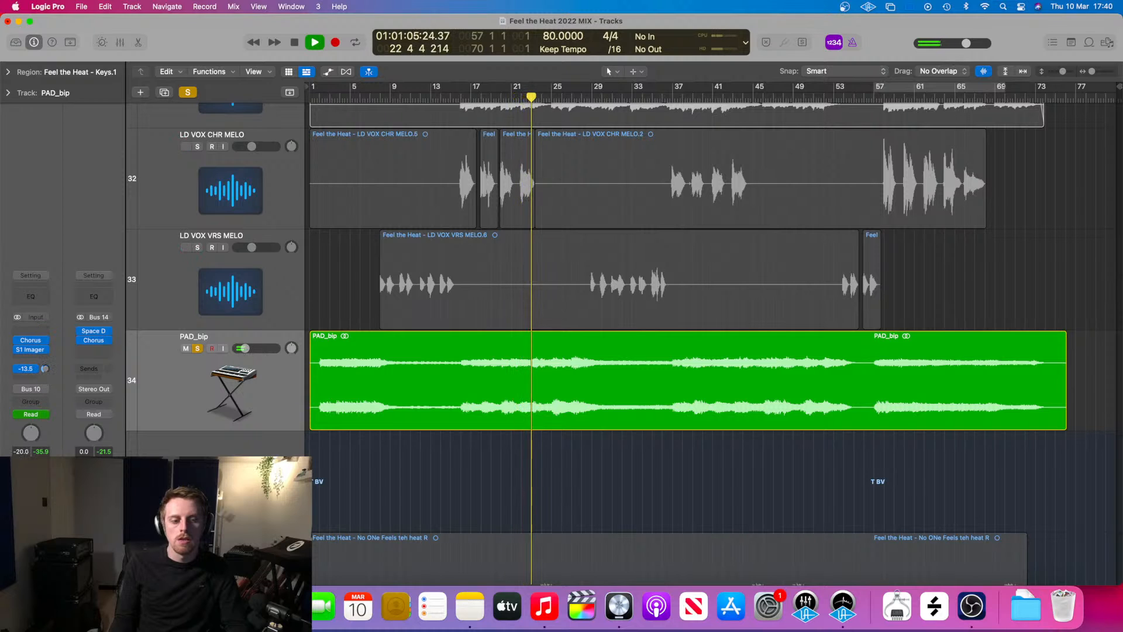
key("s")
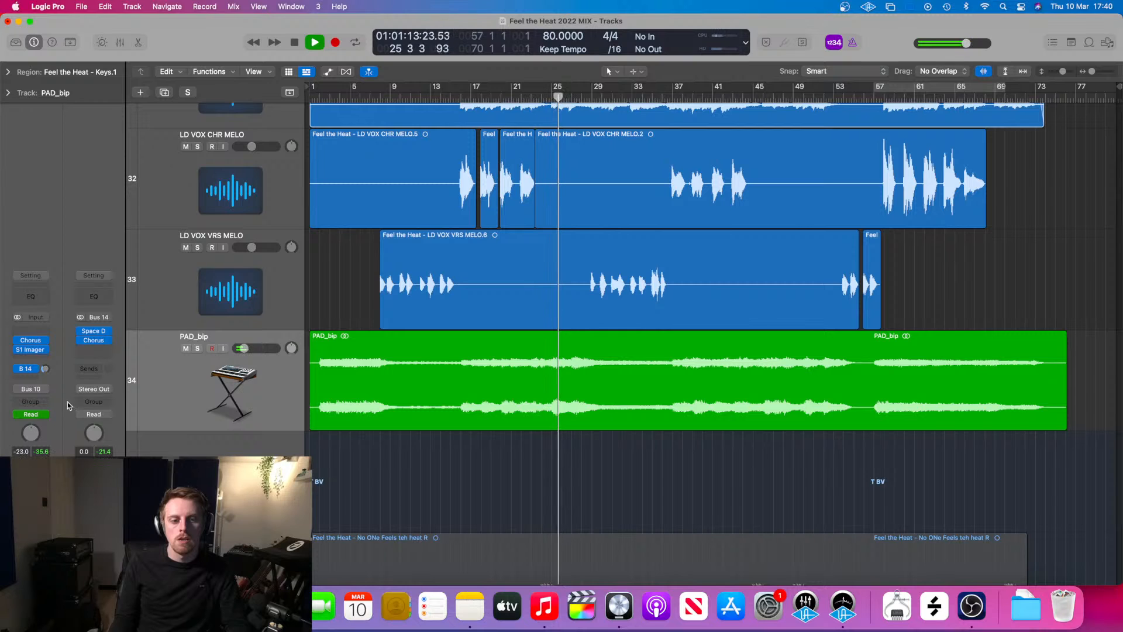
left_click_drag(44, 369, 46, 390)
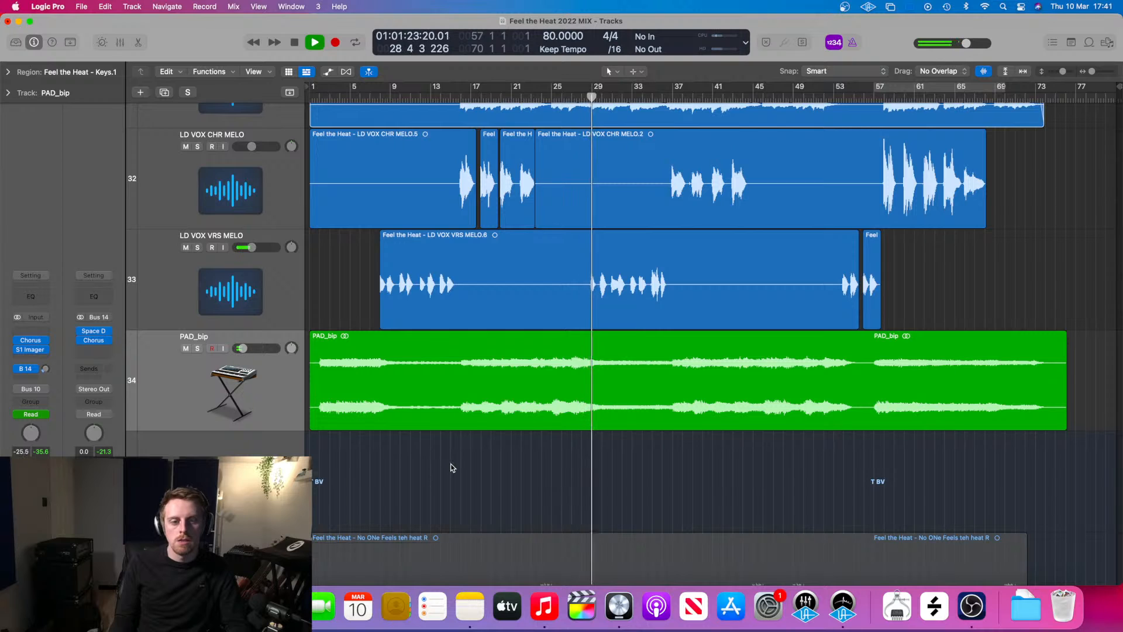
- Trim the PAD_bip track's whole volume automation curve down by 0.5 dB
key("a")
key("space")
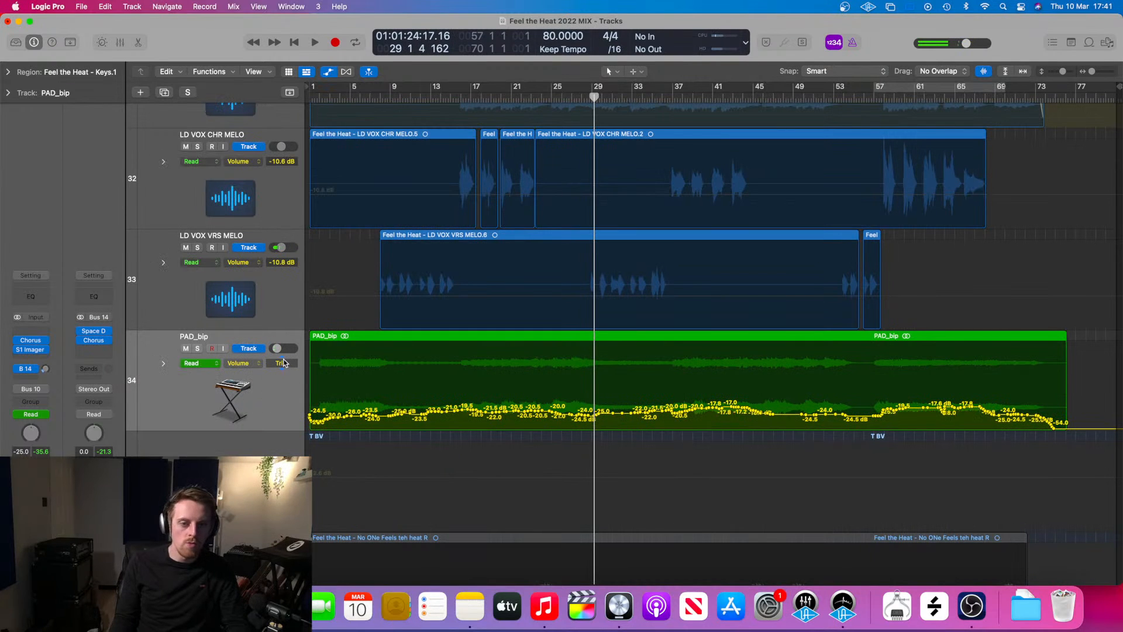
left_click_drag(283, 366, 284, 367)
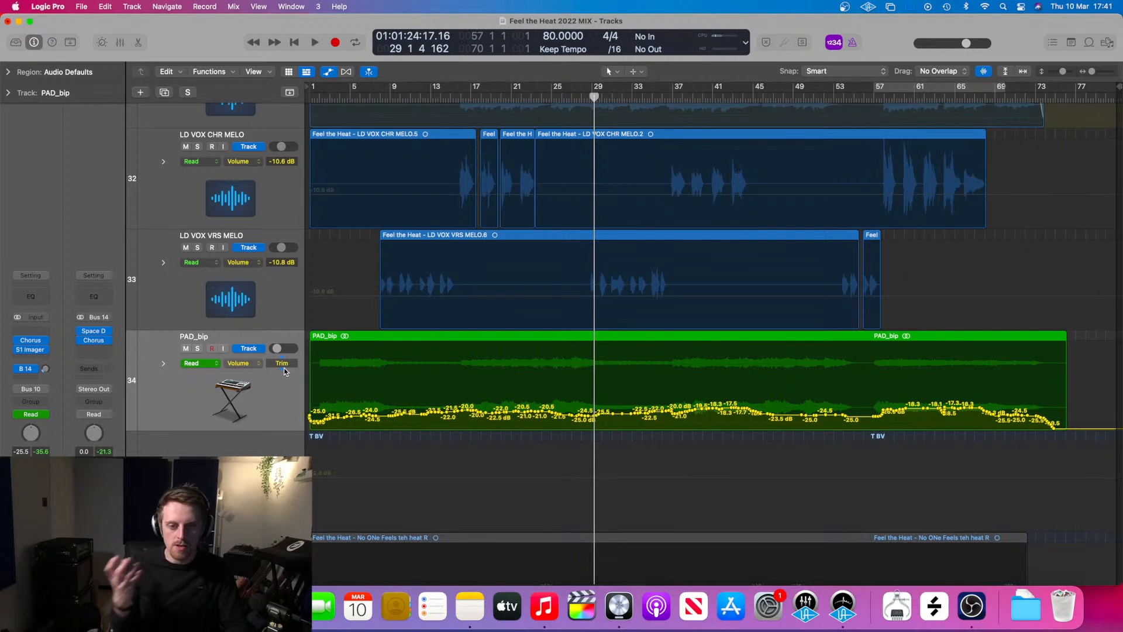
key("a")
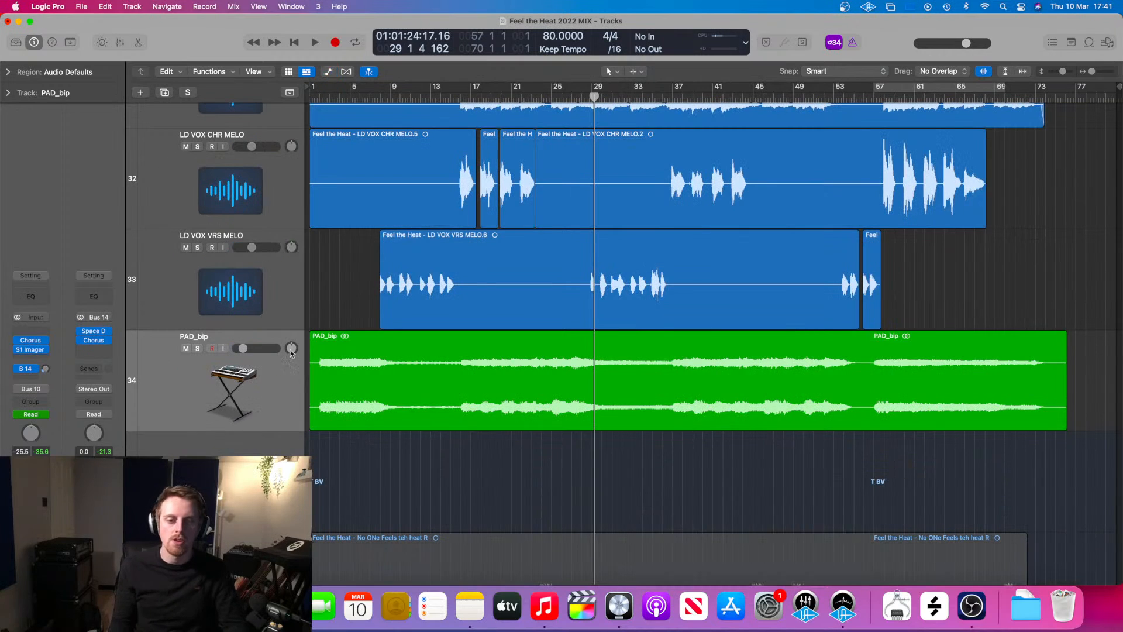
- Audition PAD_bip from bar 2 and insert a Channel EQ on its channel strip
left_click(321, 97)
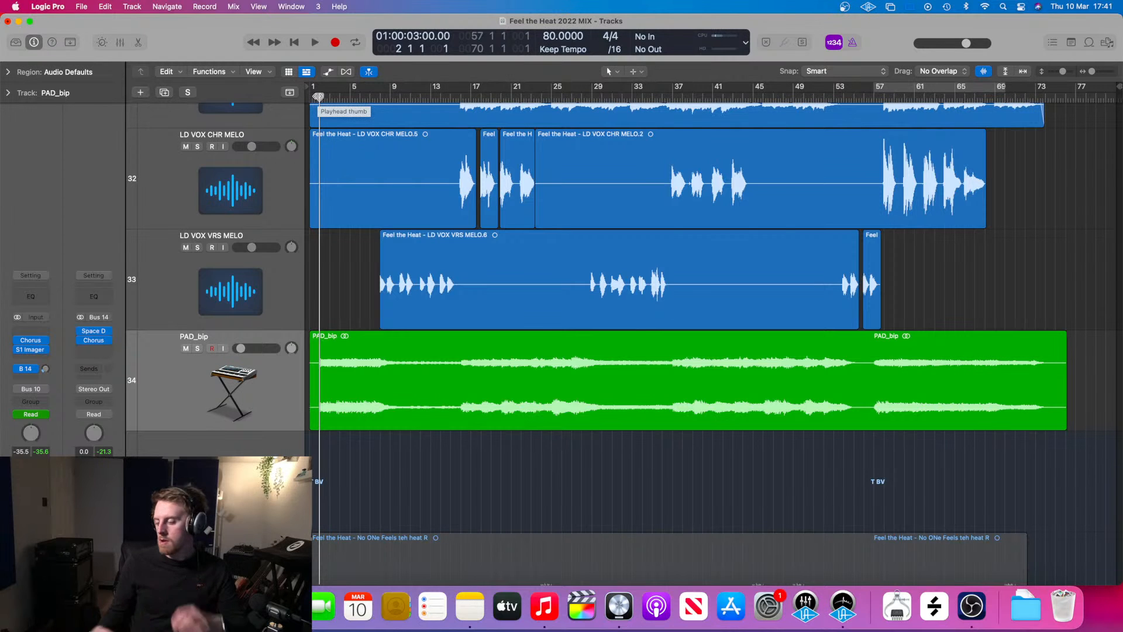
key("space")
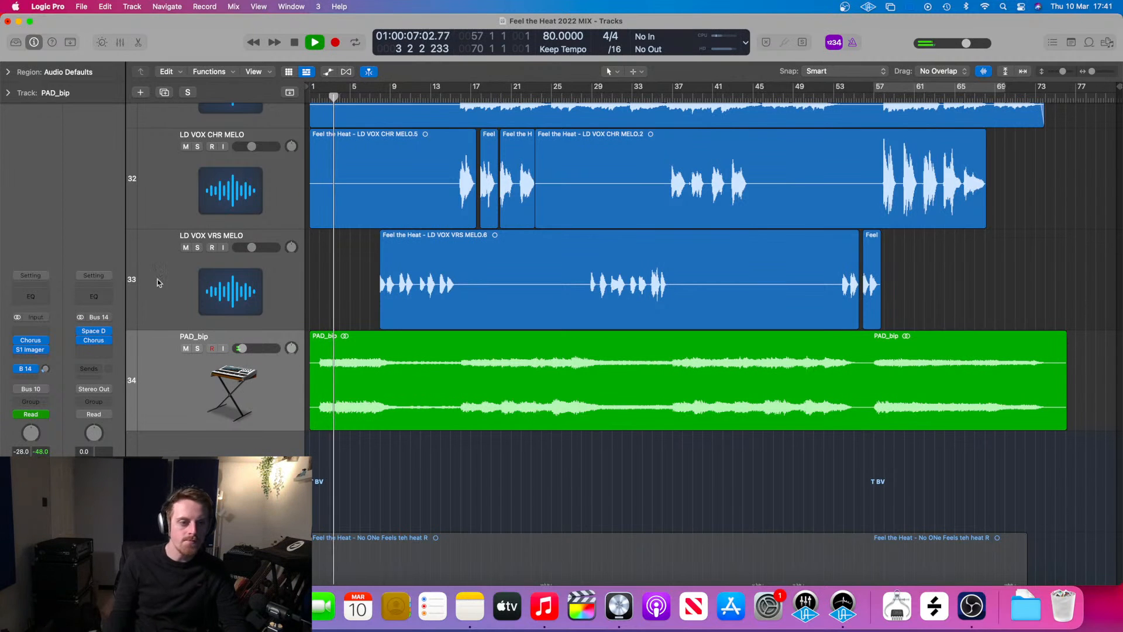
key("space")
left_click(31, 294)
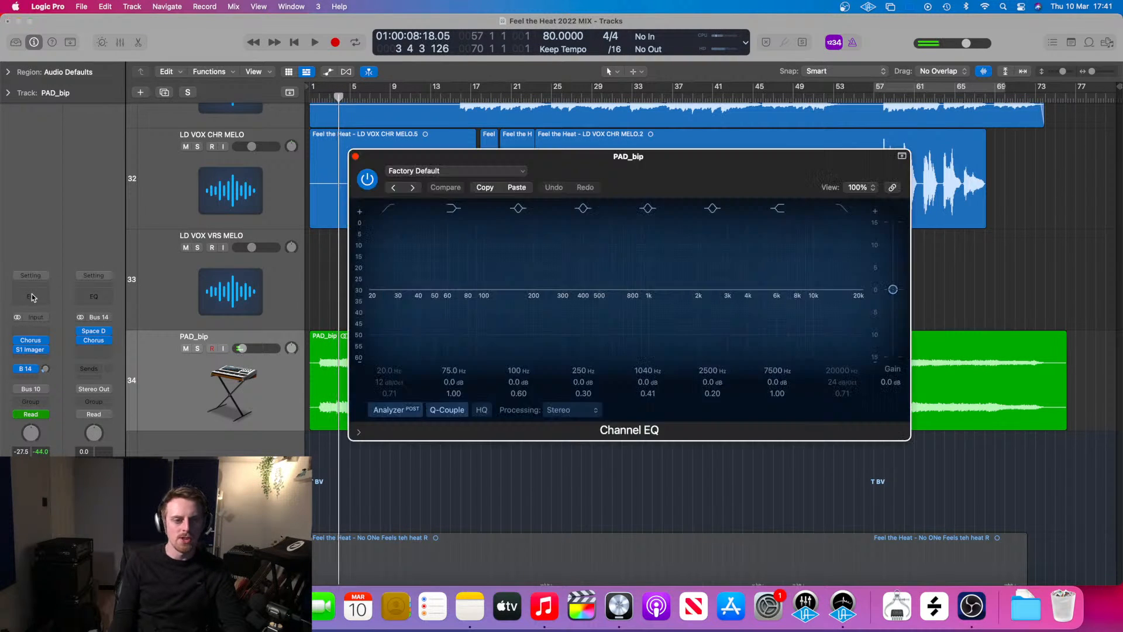
left_click_drag(648, 176, 665, 183)
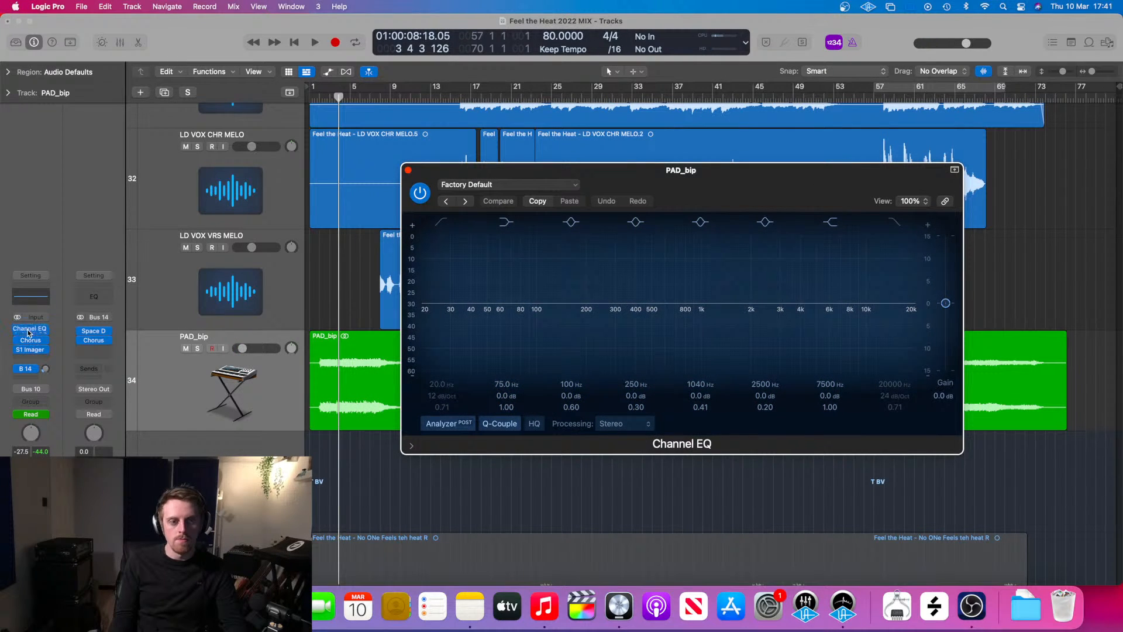
- Enable the PAD_bip Channel EQ's high-cut band and lower it to 1870 Hz while playing from bar 2
left_click(316, 153)
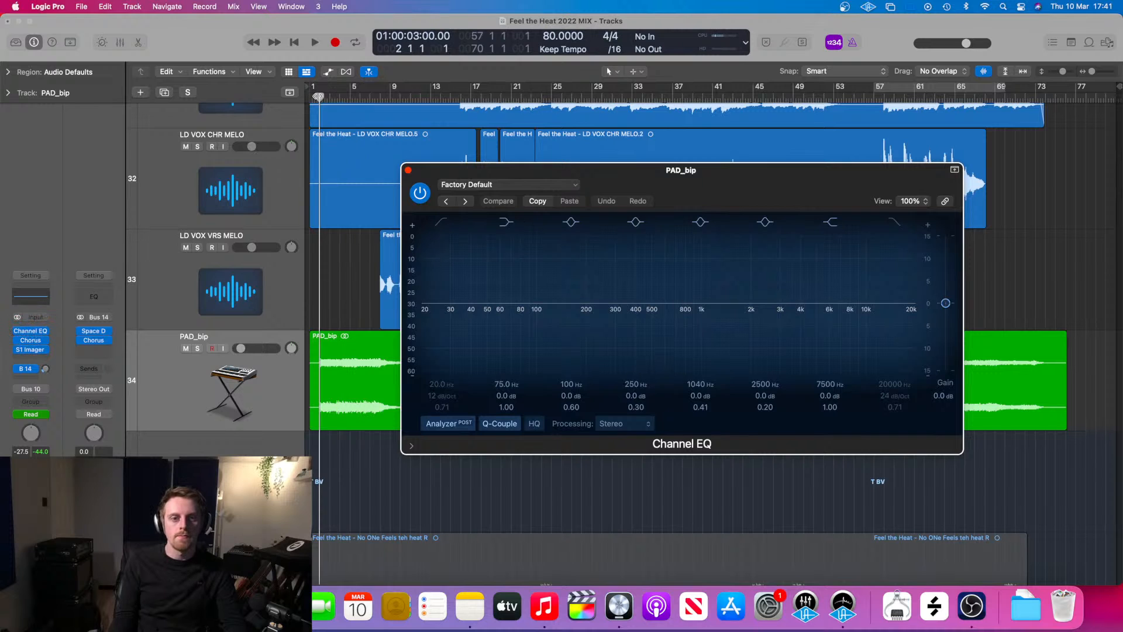
left_click(896, 223)
key("space")
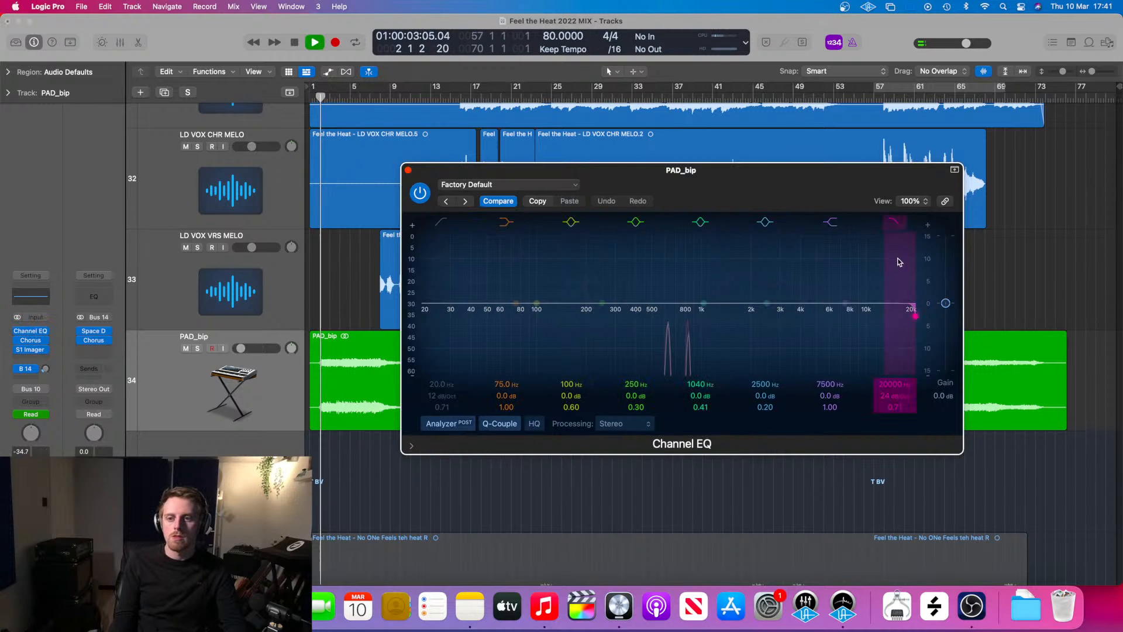
left_click_drag(904, 303, 745, 317)
left_click(318, 97)
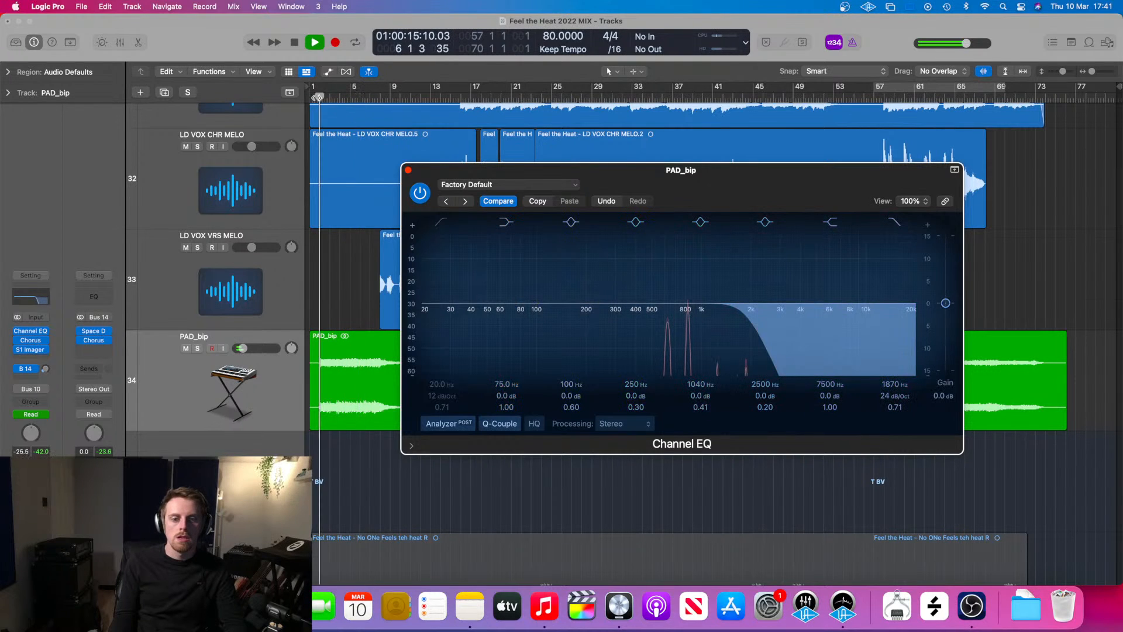
- Try raising the PAD_bip high-cut frequency to 6700 Hz during playback from bar 2
left_click(880, 386)
left_click_drag(879, 386, 879, 374)
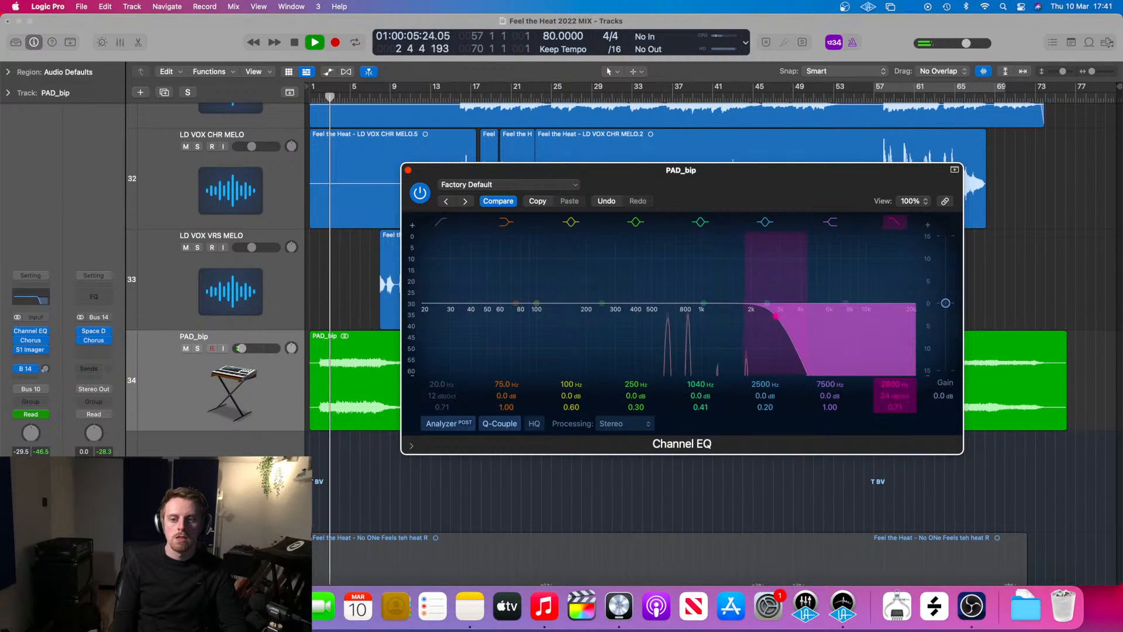
mouse_move(880, 374)
left_mouse_down()
mouse_move(879, 340)
mouse_move(879, 354)
left_mouse_up()
key("space")
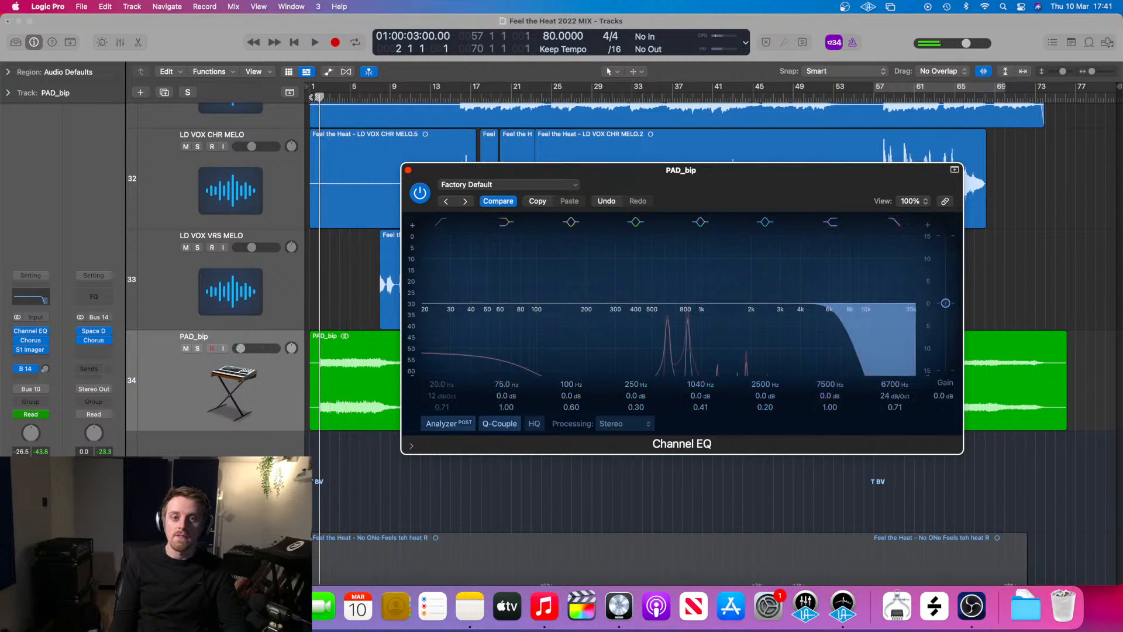
- Play from the start of the song and try the PAD_bip high-cut frequency at 1490 Hz
key("Return")
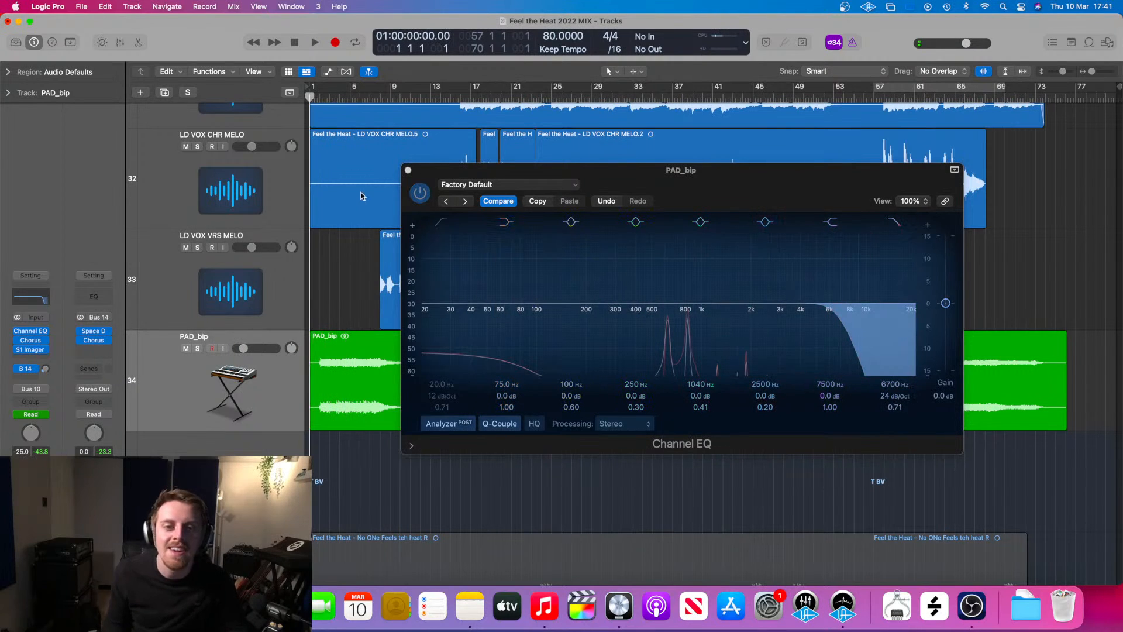
key("space")
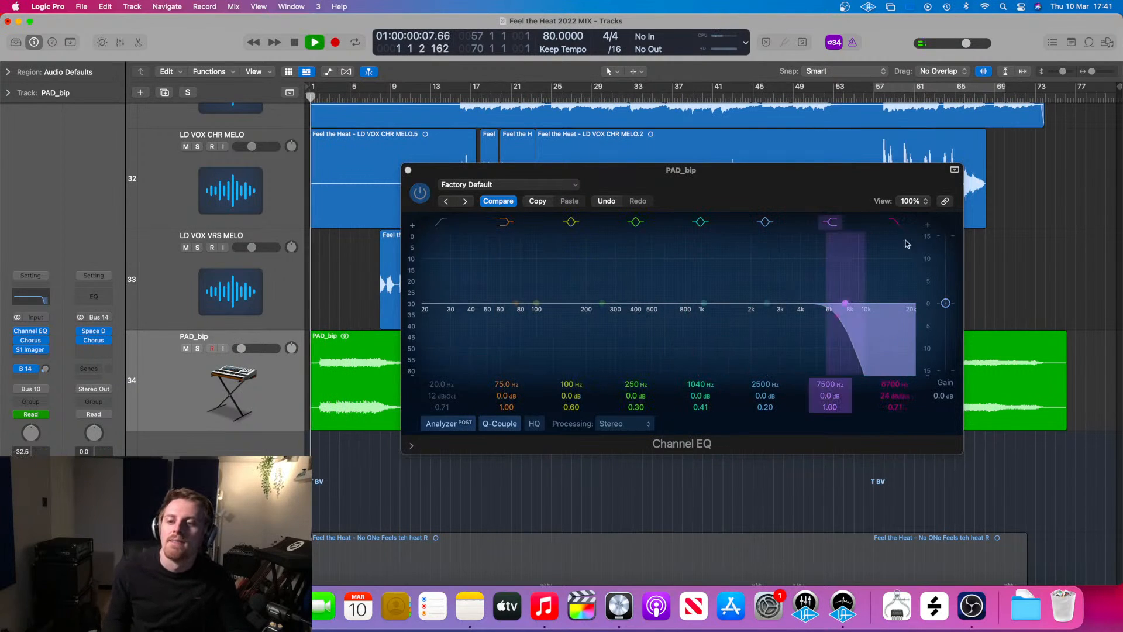
left_click(893, 376)
left_click_drag(893, 376, 892, 414)
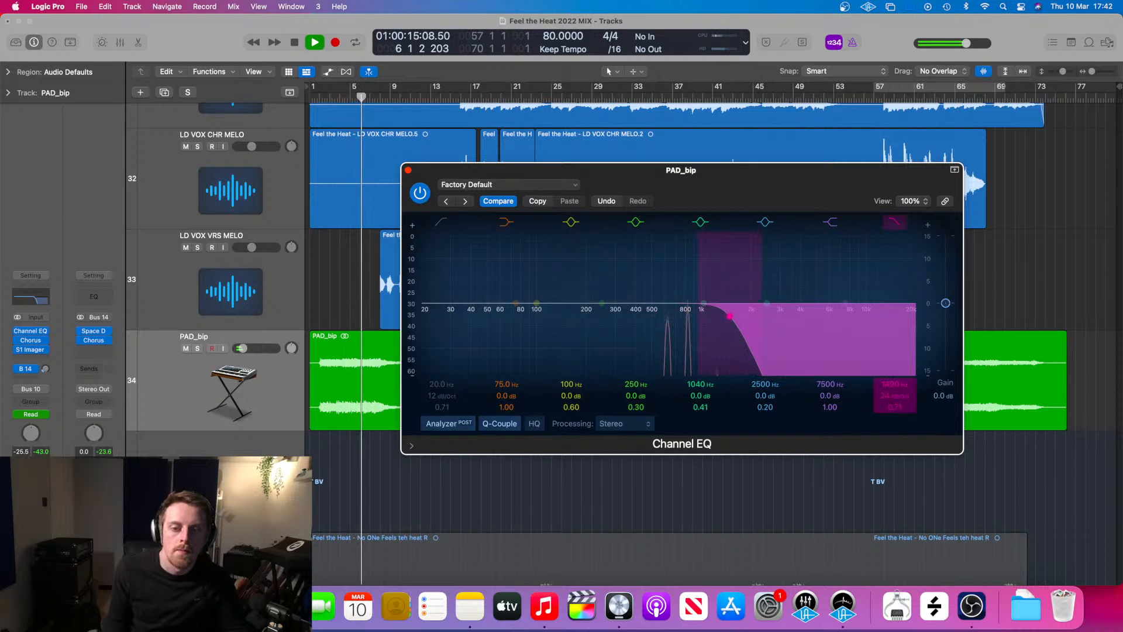
key("space")
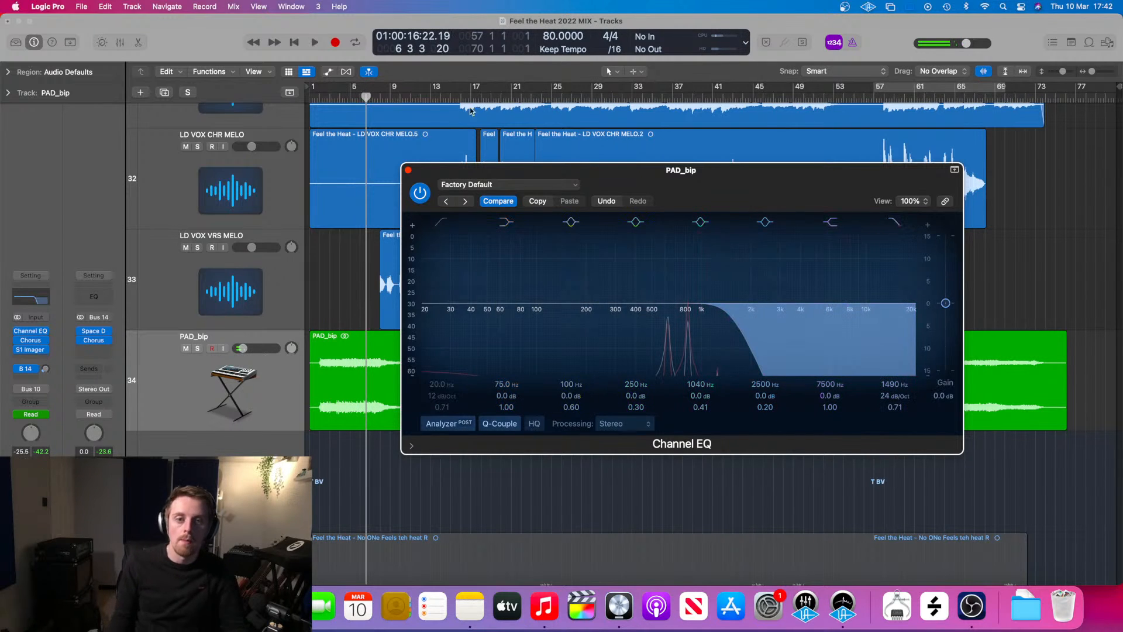
- Return the playhead to the song start and set the PAD_bip high-cut frequency to 390 Hz
left_click(303, 100)
key("Return")
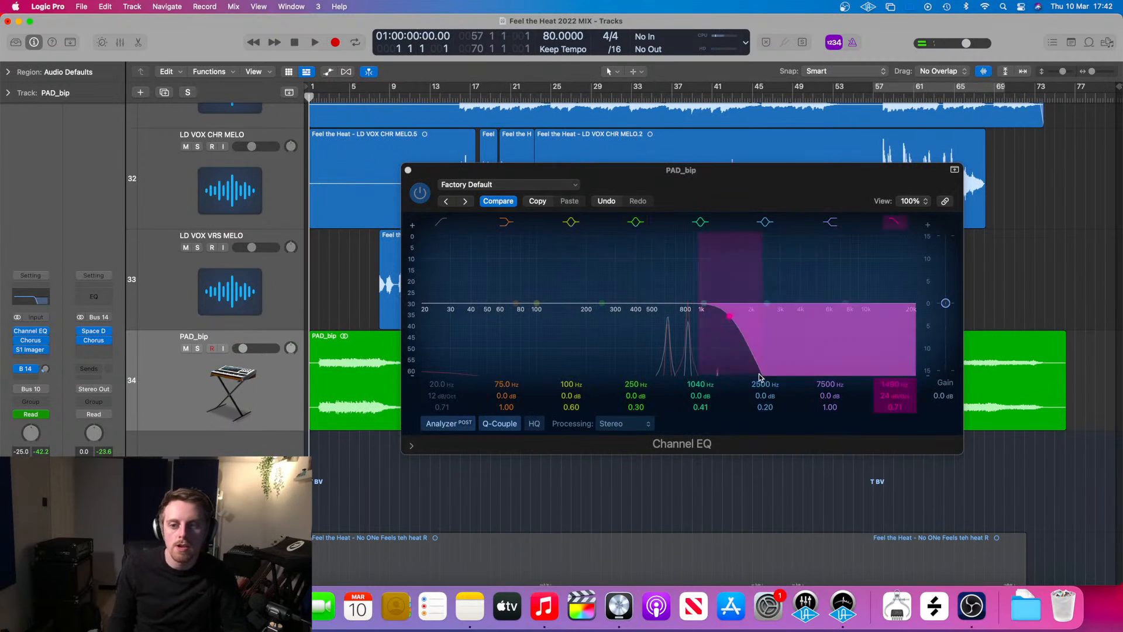
left_click(896, 391)
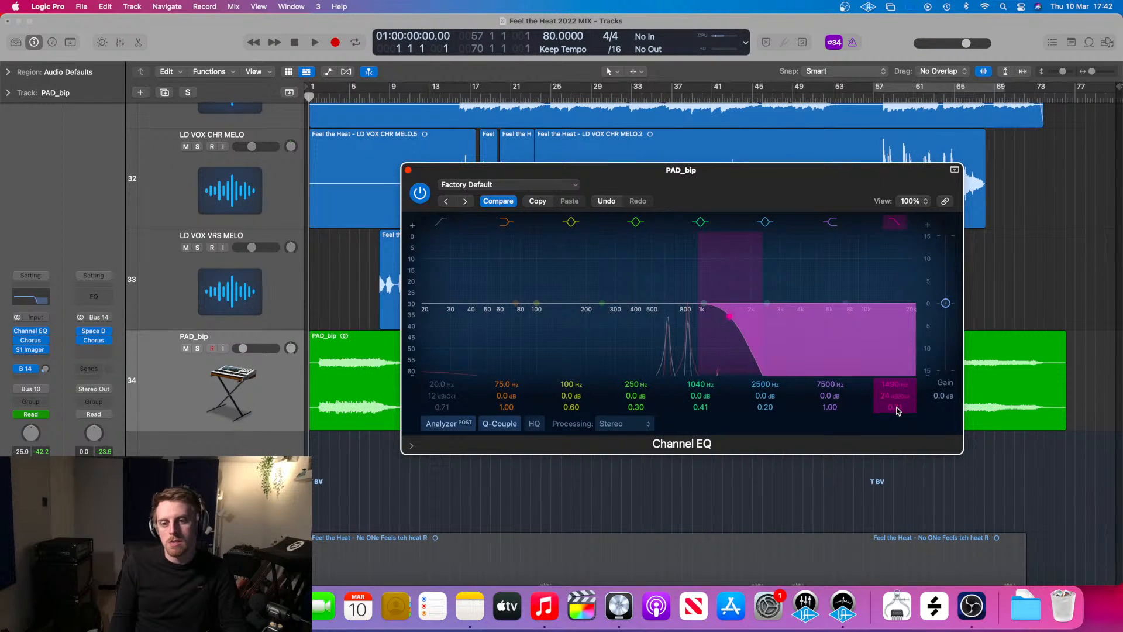
left_click_drag(896, 385, 896, 409)
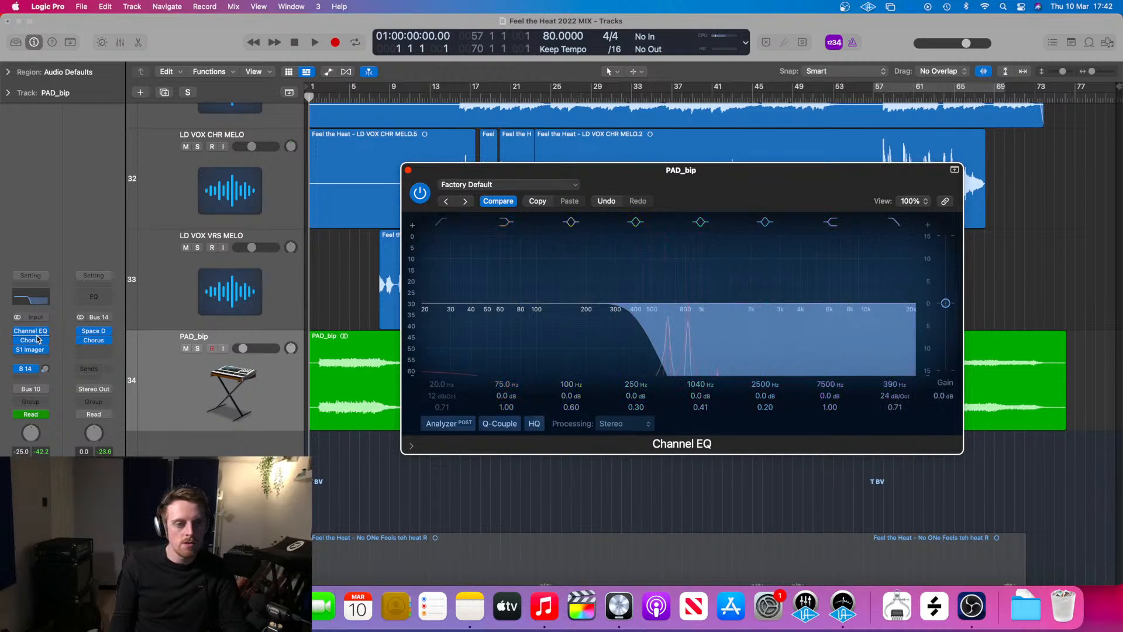
- Set the PAD_bip track's automation mode to Latch and start playback from the beginning
left_click(33, 419)
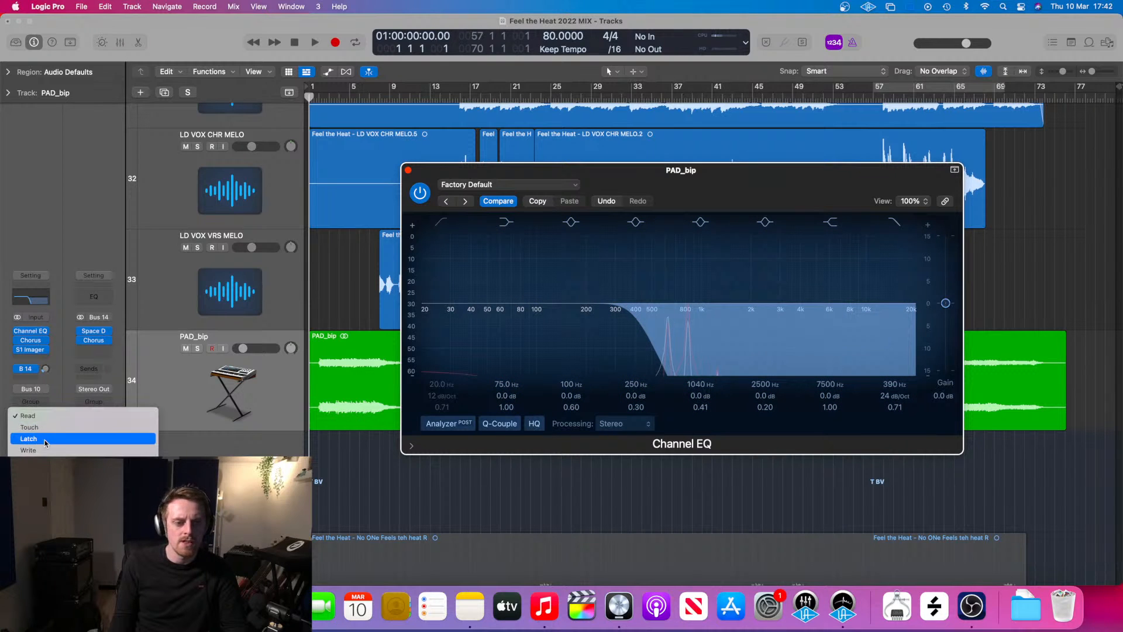
left_click(30, 441)
mouse_move(740, 182)
left_mouse_down()
mouse_move(940, 182)
mouse_move(743, 169)
left_mouse_up()
key("space")
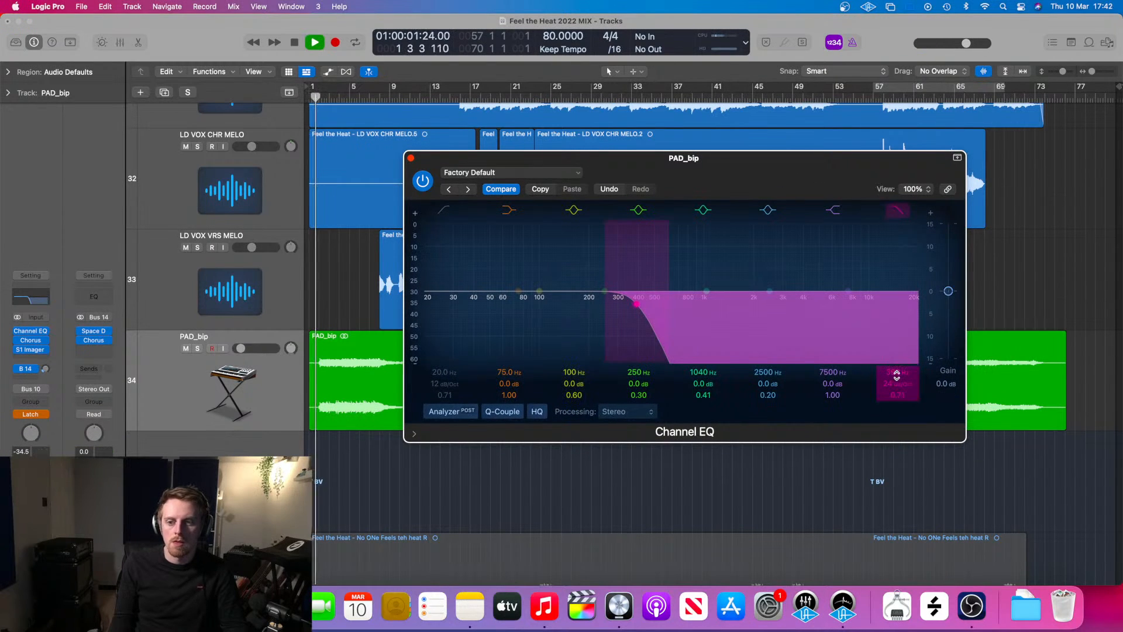
- Record PAD_bip high-cut automation rising gradually through the verse, then opening to 20000 Hz by about bar 16, and close the EQ
left_click_drag(897, 372, 897, 323)
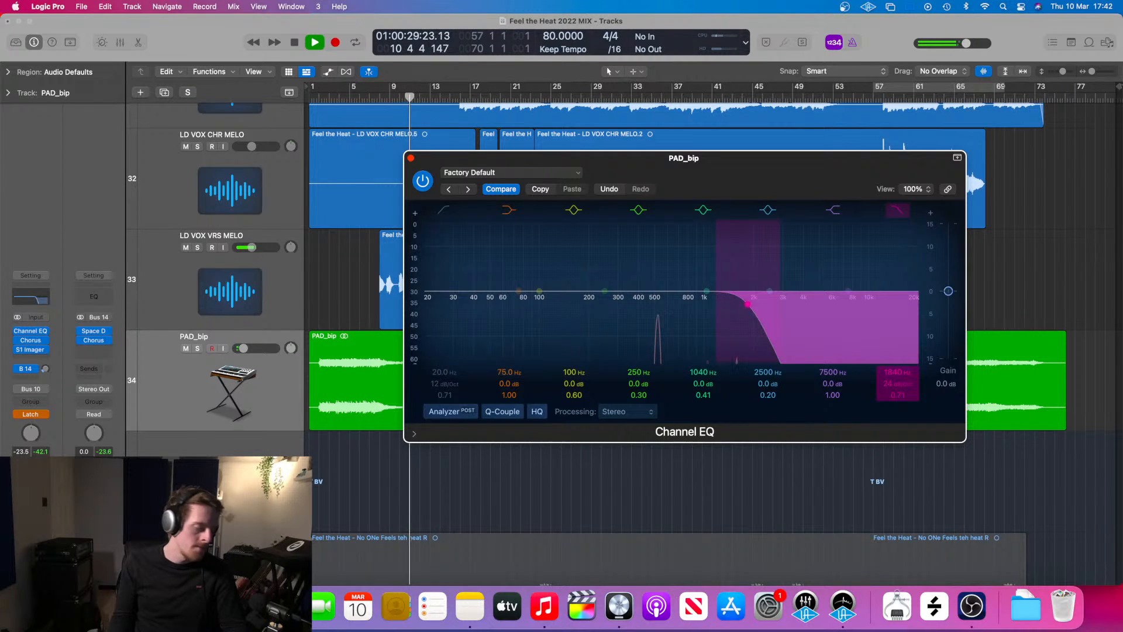
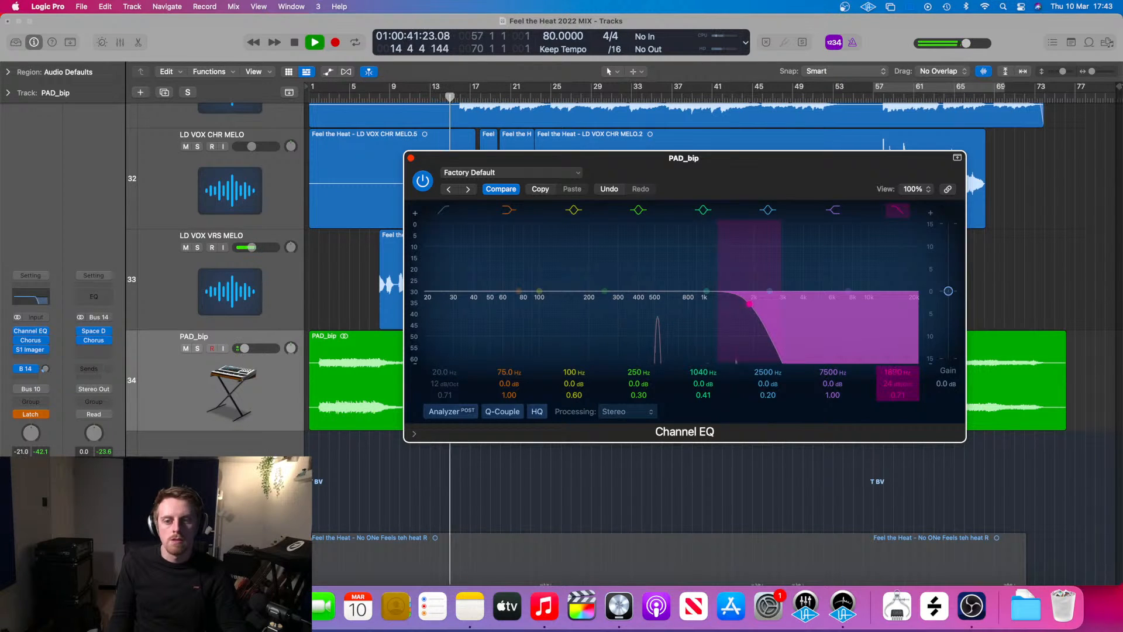
left_click_drag(751, 304, 918, 304)
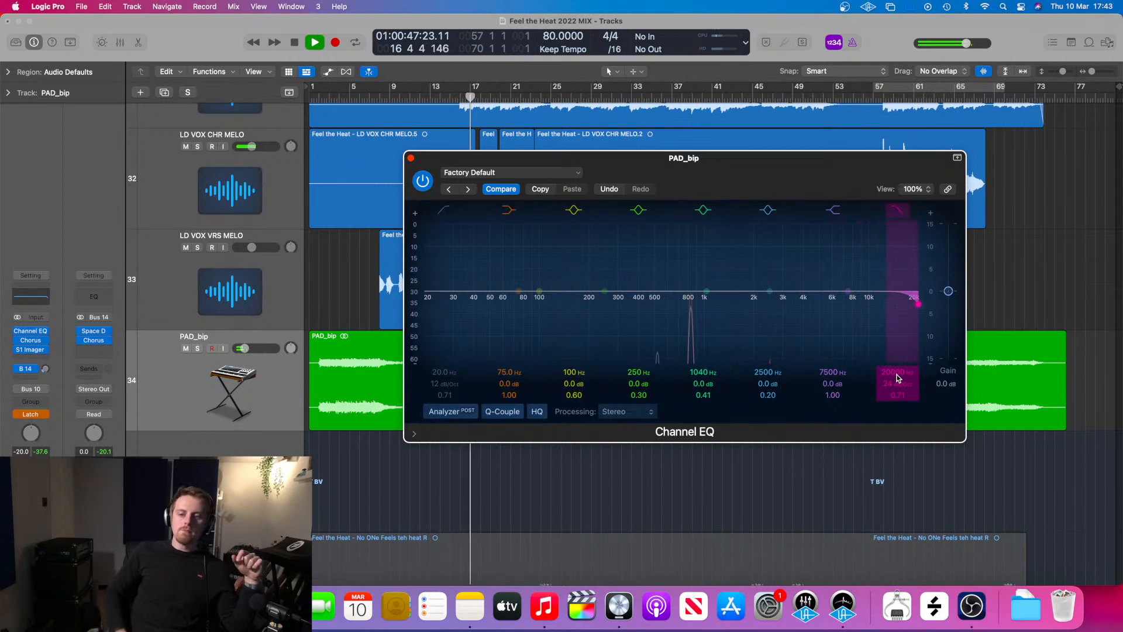
left_click(410, 158)
key("space")
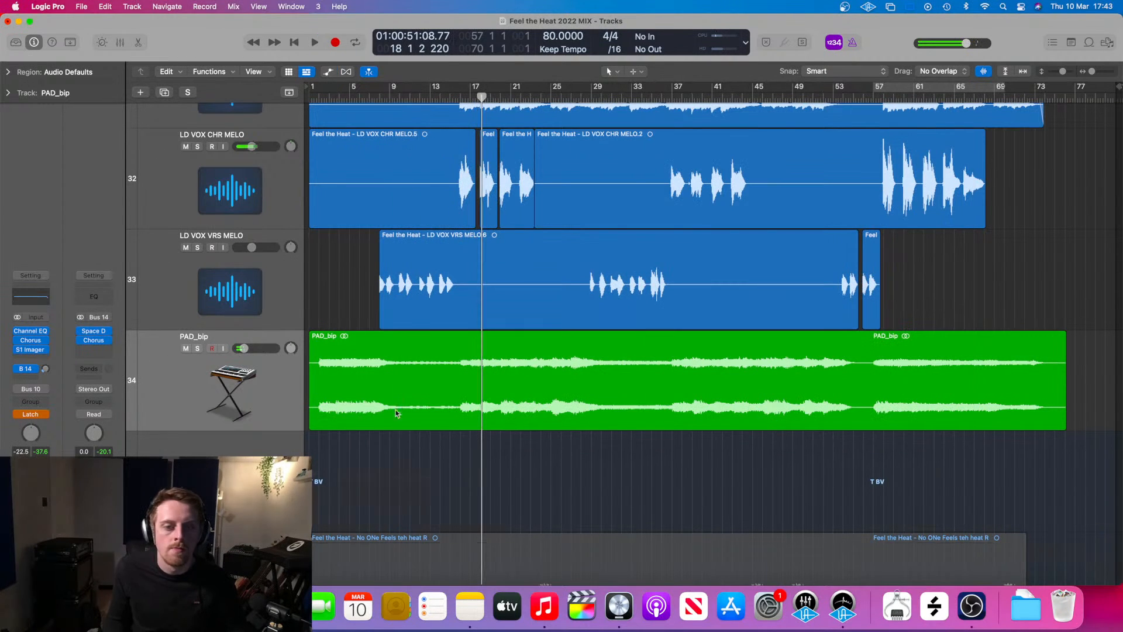
- Check the PAD_bip automation lane and resume playback from about bar 23
key("a")
left_click_drag(482, 97, 529, 98)
key("space")
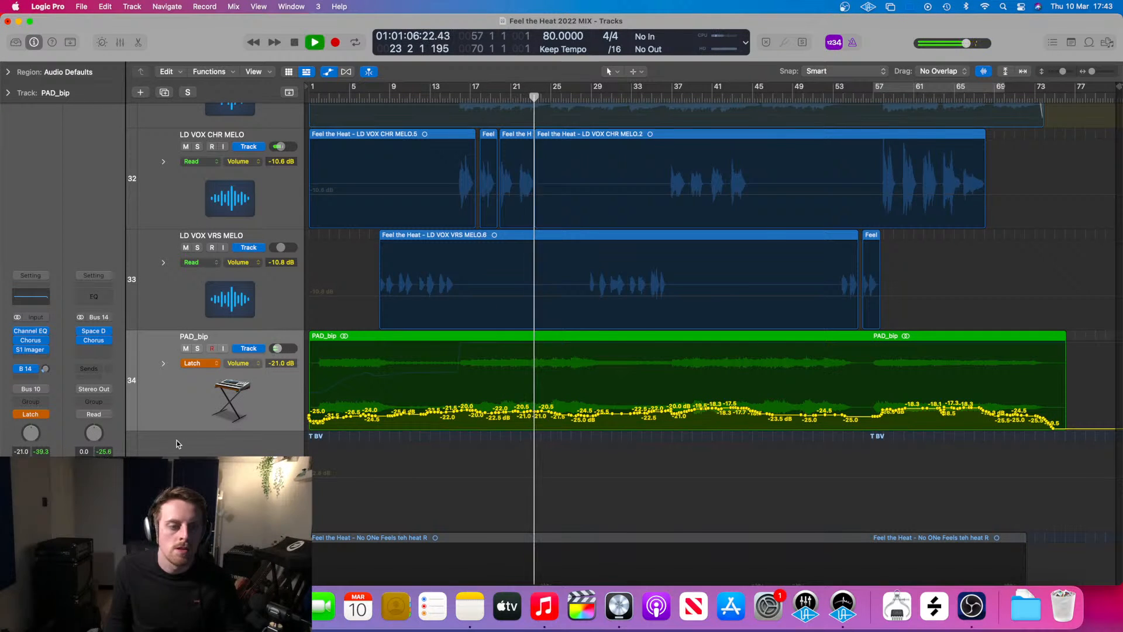
key("a")
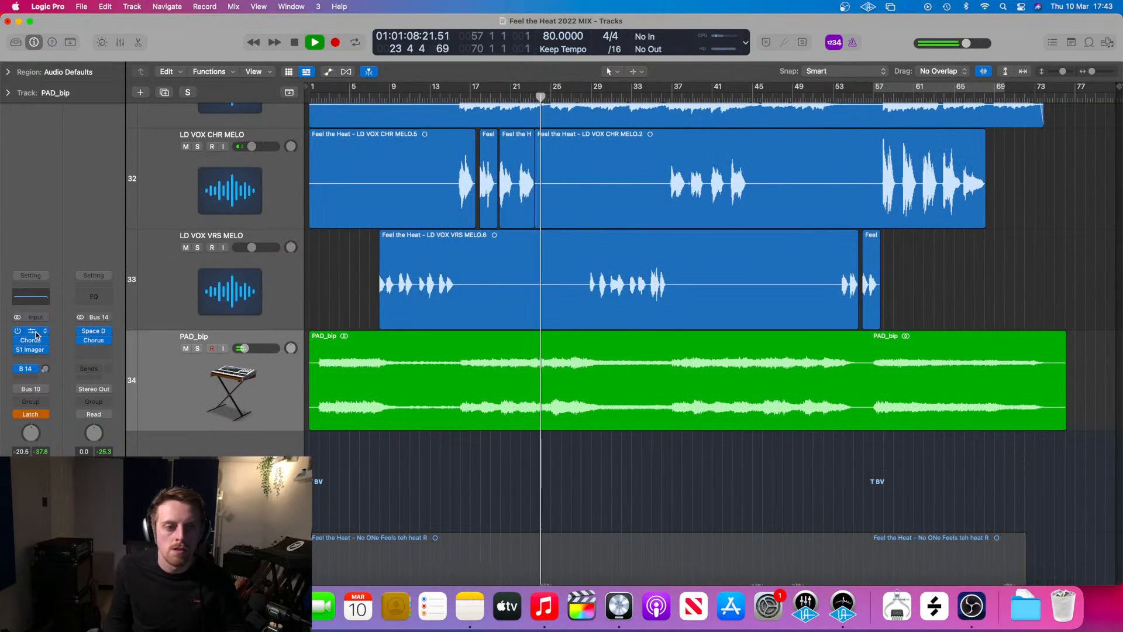
- Record PAD_bip high-cut automation falling to 5000 Hz by about bar 31 and stop playback
left_click(30, 331)
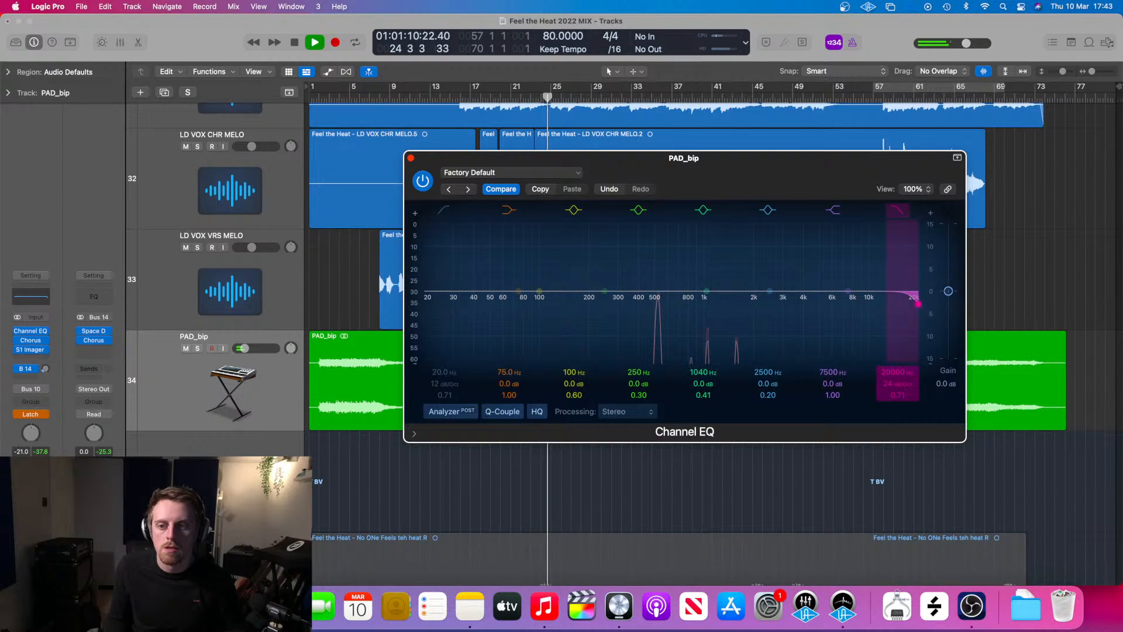
left_click_drag(911, 303, 824, 303)
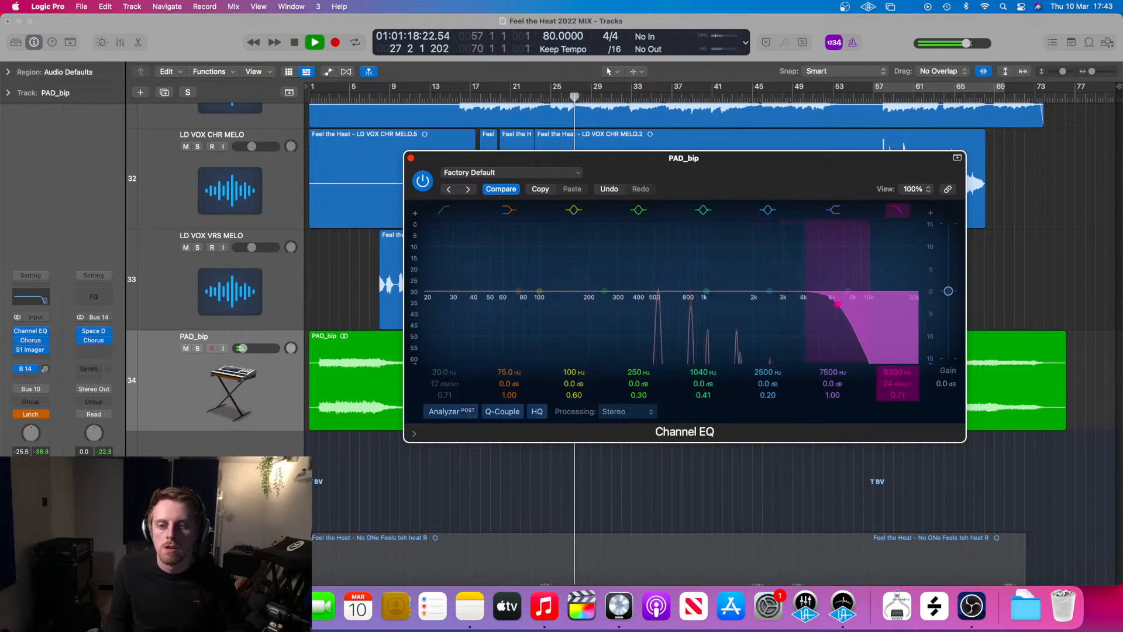
left_click_drag(859, 303, 852, 303)
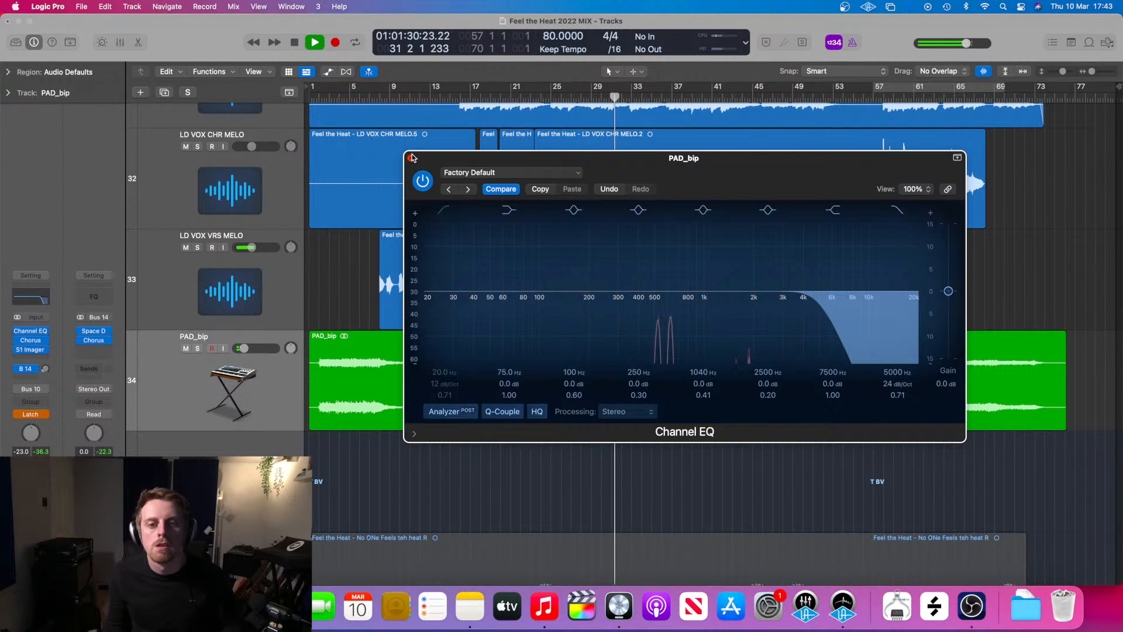
left_click_drag(427, 161, 757, 262)
key("space")
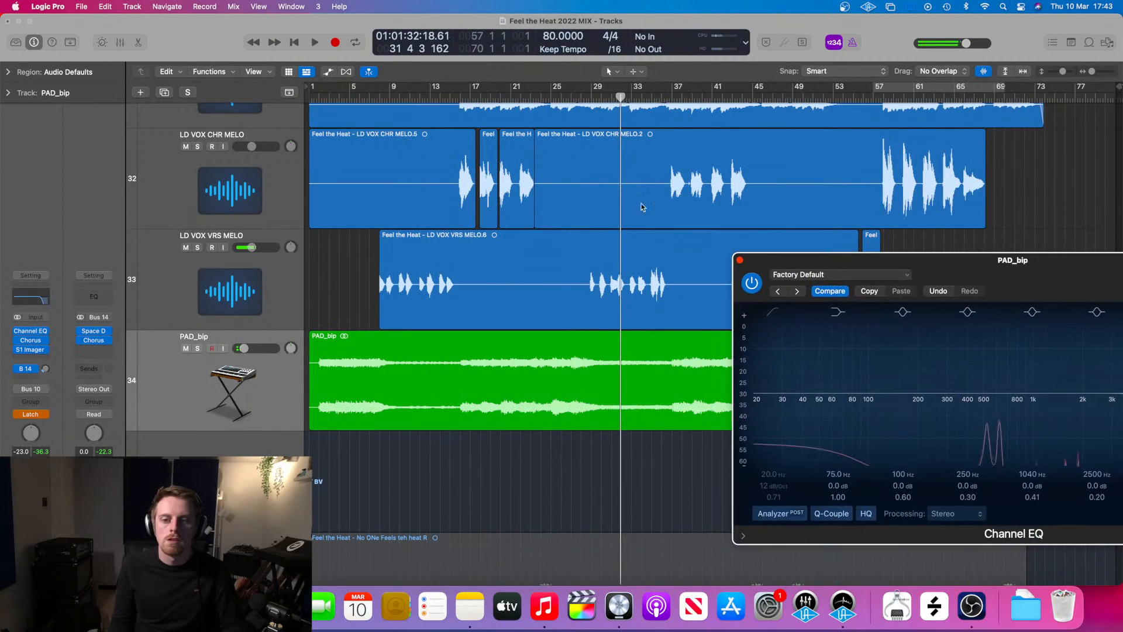
- Play from about bar 36, record the PAD_bip high-cut opening back to 20000 Hz for the chorus at bar 37, and close the EQ
left_click(663, 95)
key("space")
left_click_drag(1026, 274, 892, 264)
left_click_drag(1088, 452, 1114, 395)
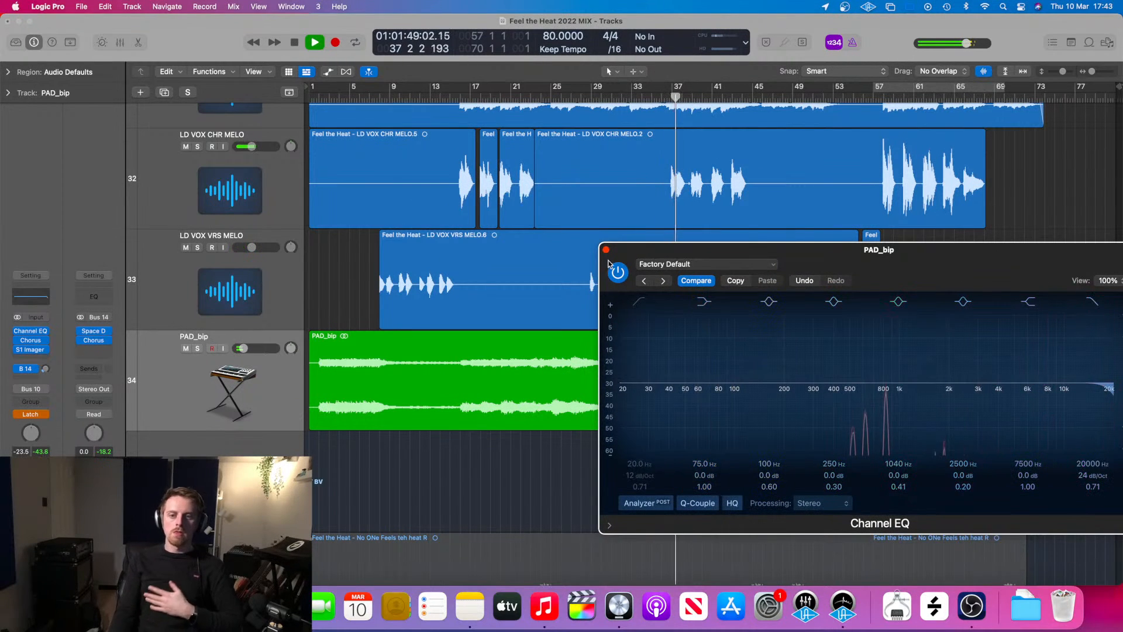
left_click_drag(818, 250, 512, 231)
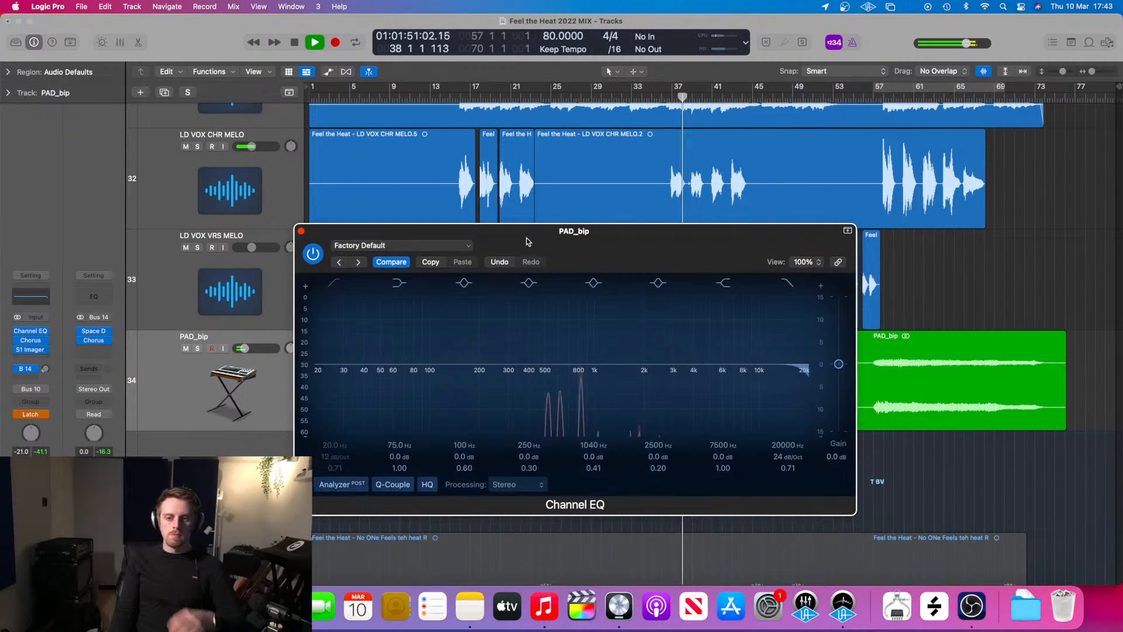
left_click(301, 232)
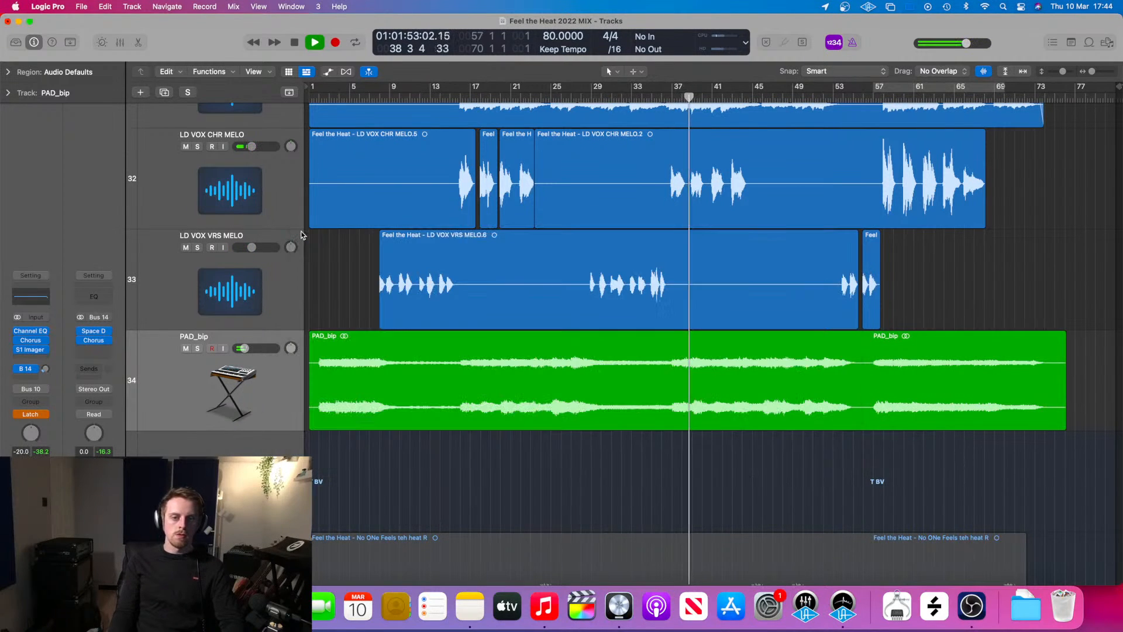
scroll(548, 341, "up", 2)
scroll(549, 340, "down", 8)
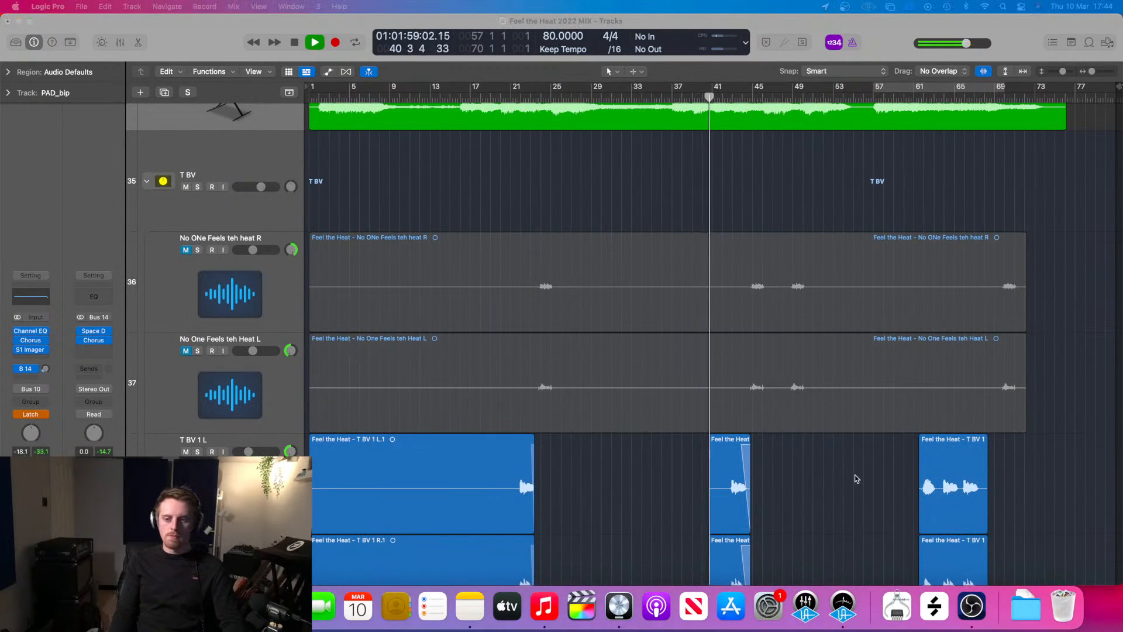
- Examine the T BV backing-vocal regions around bars 41 to 45 while the song plays
scroll(798, 532, "down", 3)
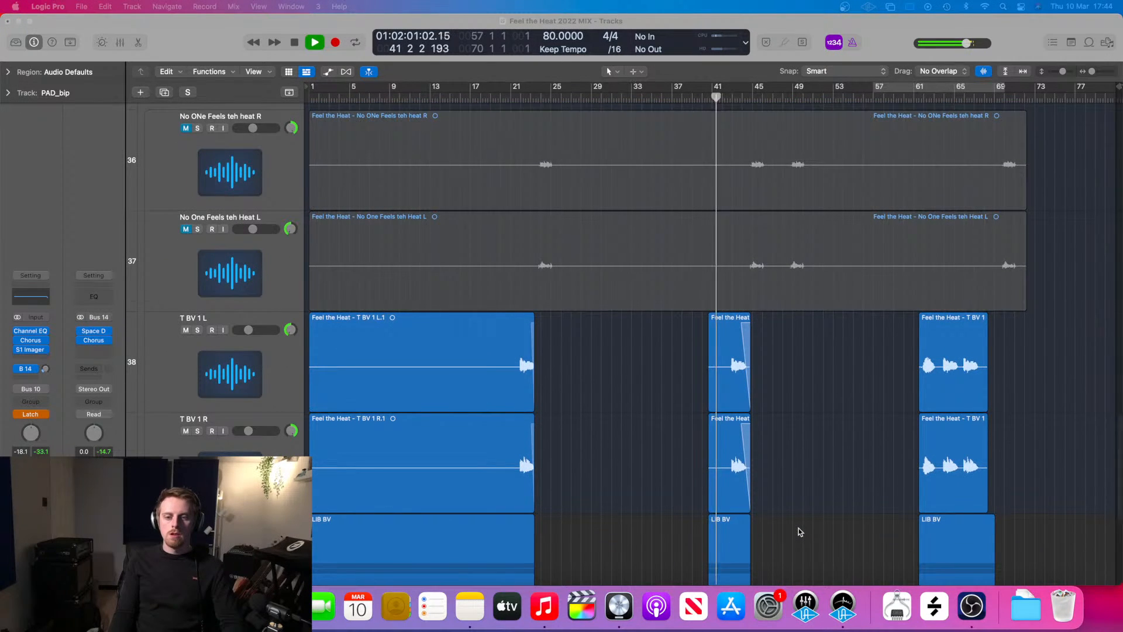
left_click(833, 487)
key("super+Right")
key("super+Right")
key("super+Right")
key("super+Right")
key("super+Right")
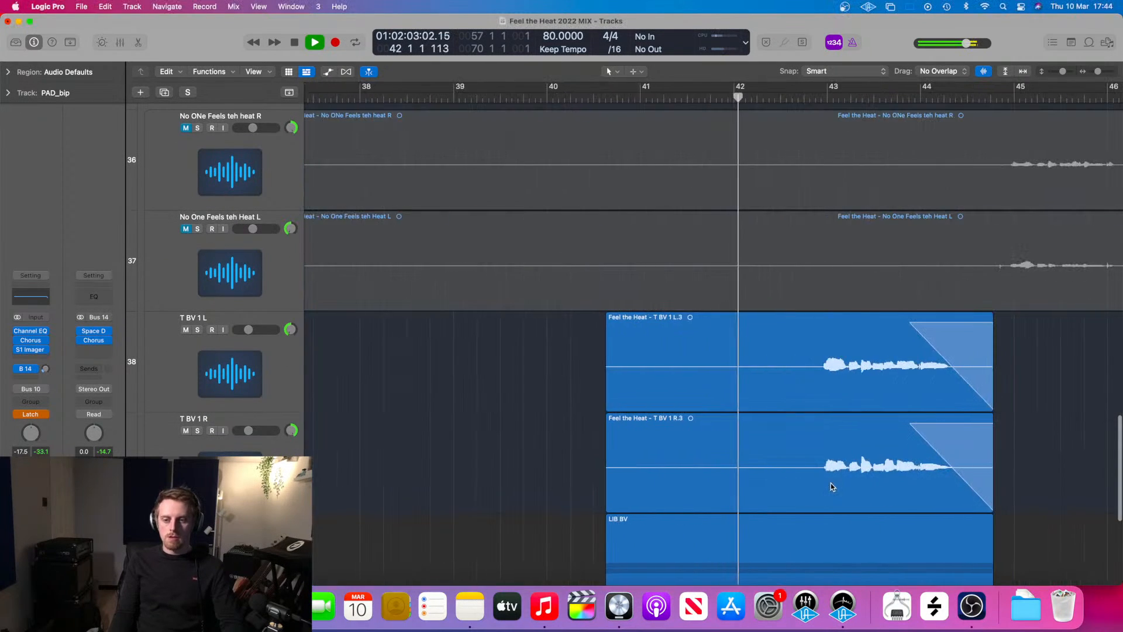
key("super+Left")
key("super+Left")
key("super+Left")
key("super+Left")
key("super+Left")
scroll(833, 487, "up", 10)
- Skip playback ahead to bar 56 and switch the PAD_bip automation mode to Read
key("space")
scroll(805, 237, "down", 1)
key("period")
key("period")
key("period")
key("period")
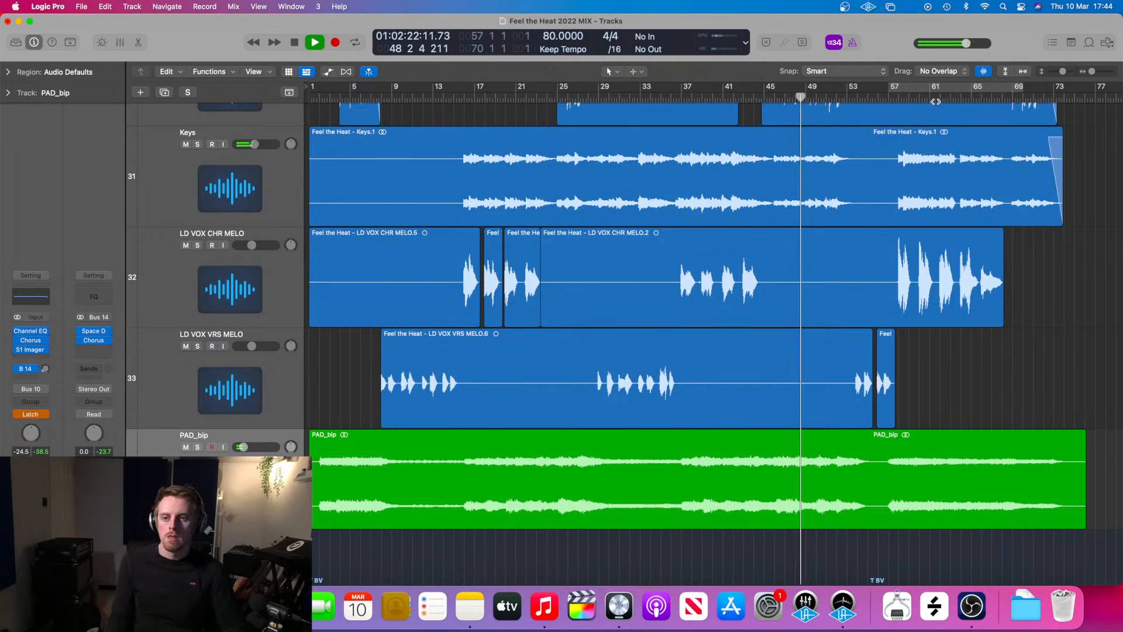
left_click(881, 97)
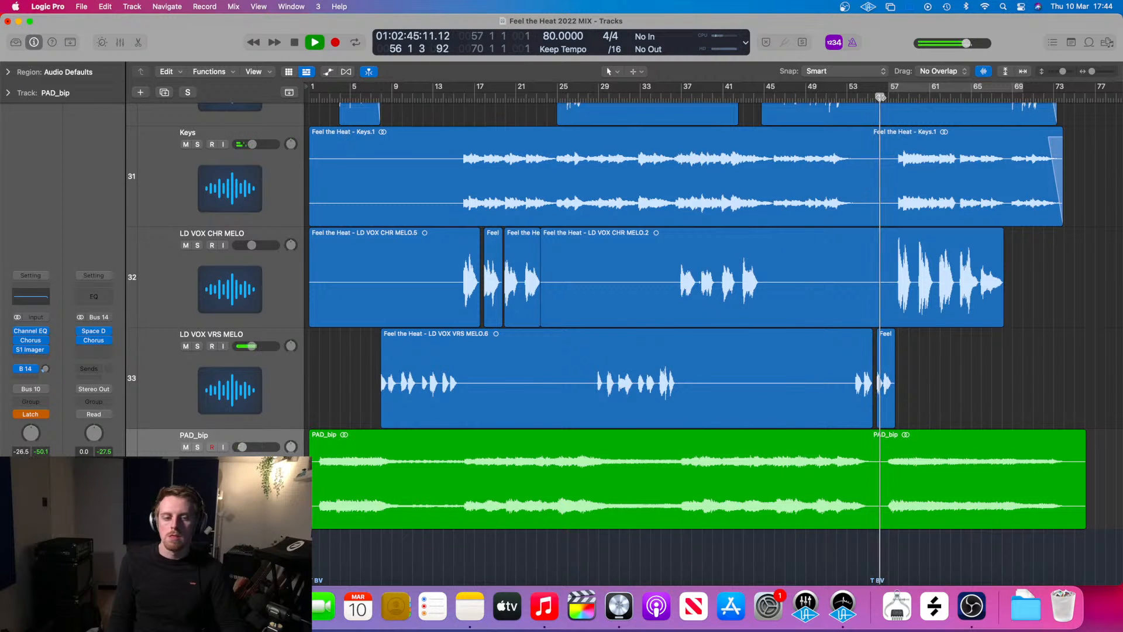
left_click(32, 414)
left_click(41, 392)
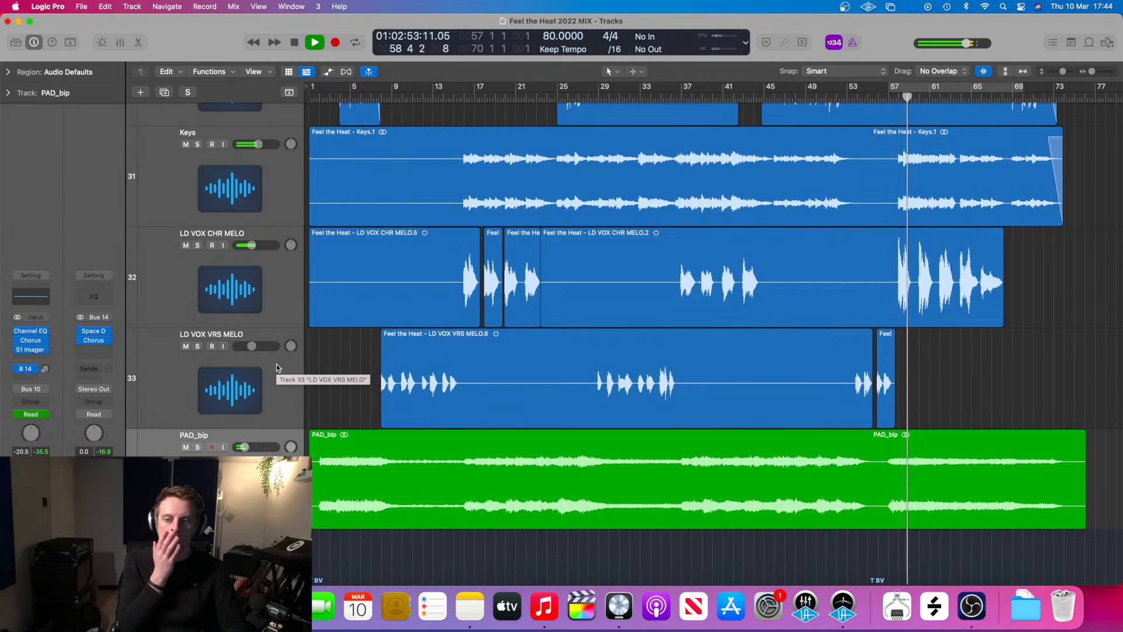
- Restart playback from bar 66 with the PAD_bip Channel EQ open and its automation mode set to Latch
key("space")
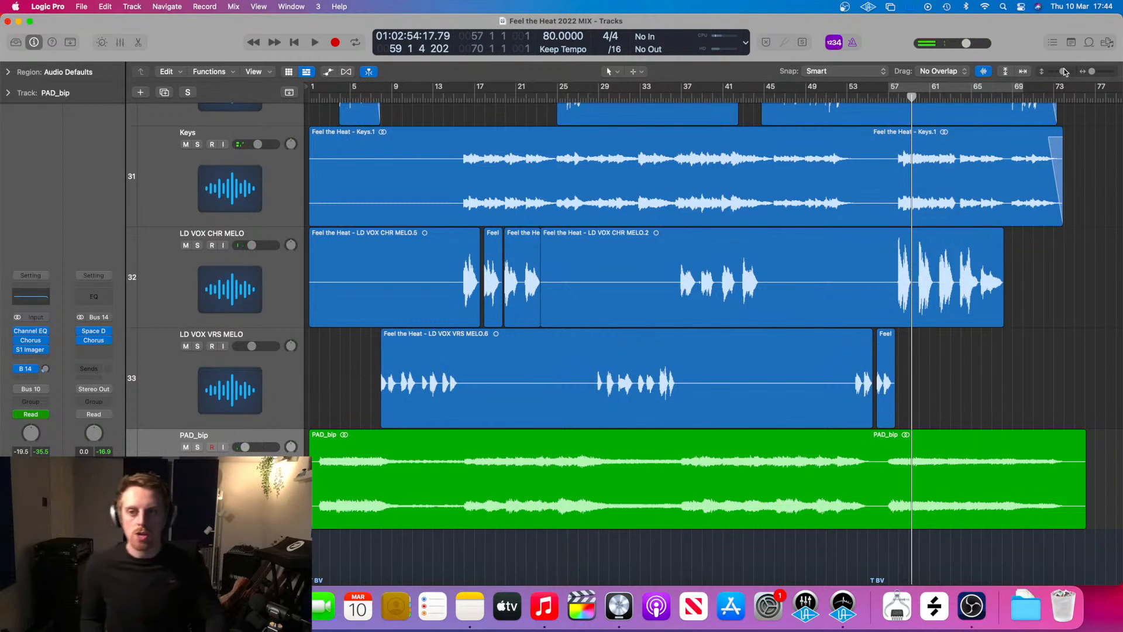
left_click(983, 94)
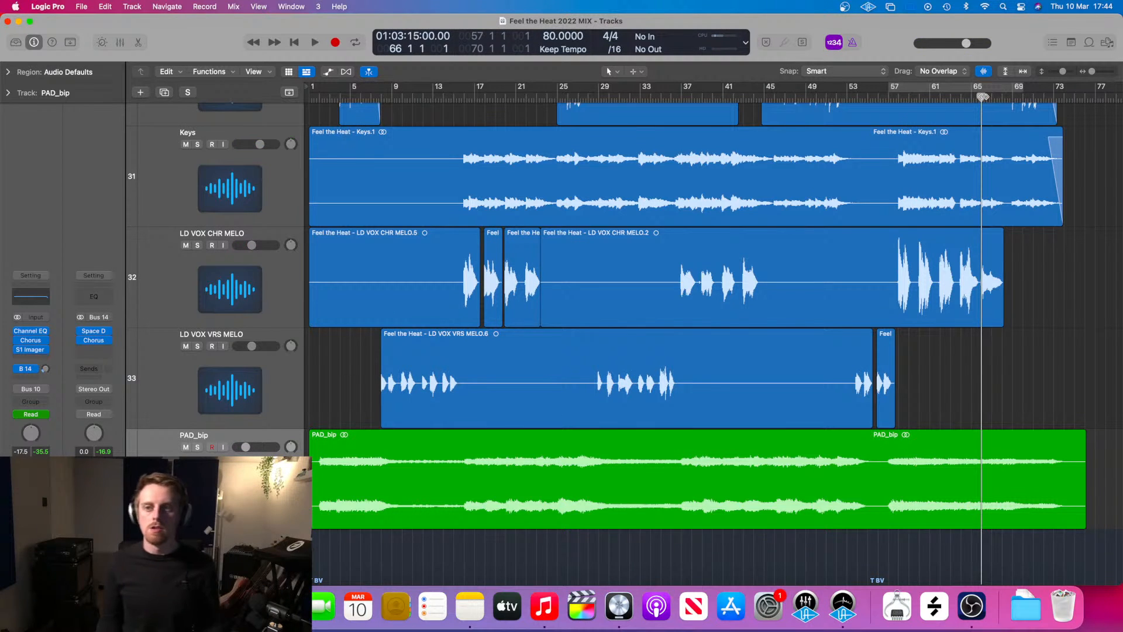
key("space")
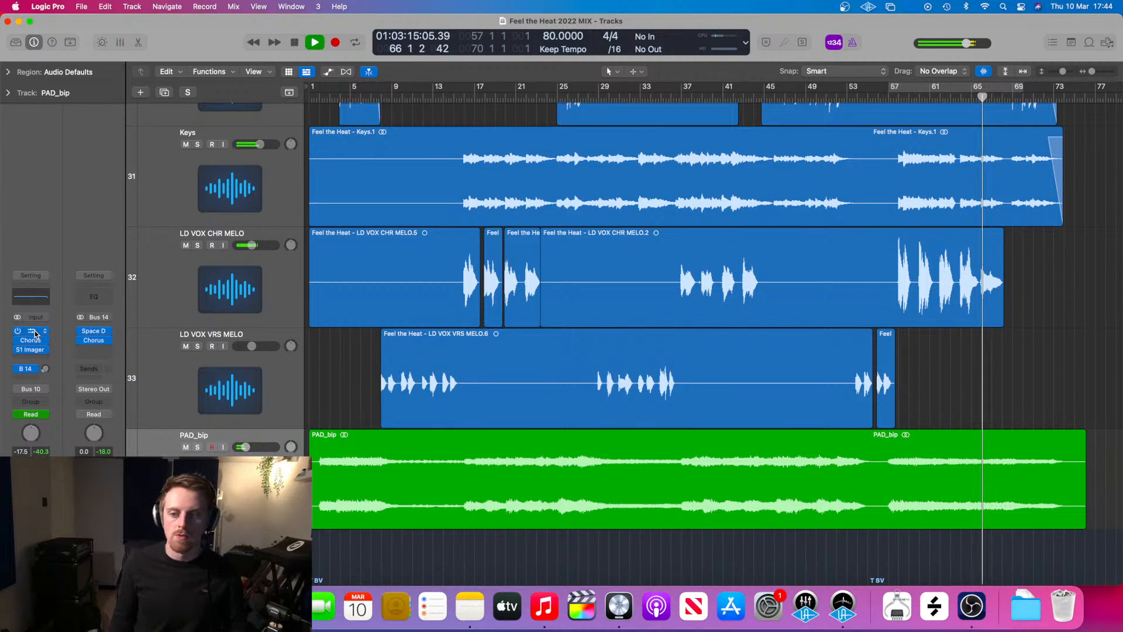
left_click(35, 331)
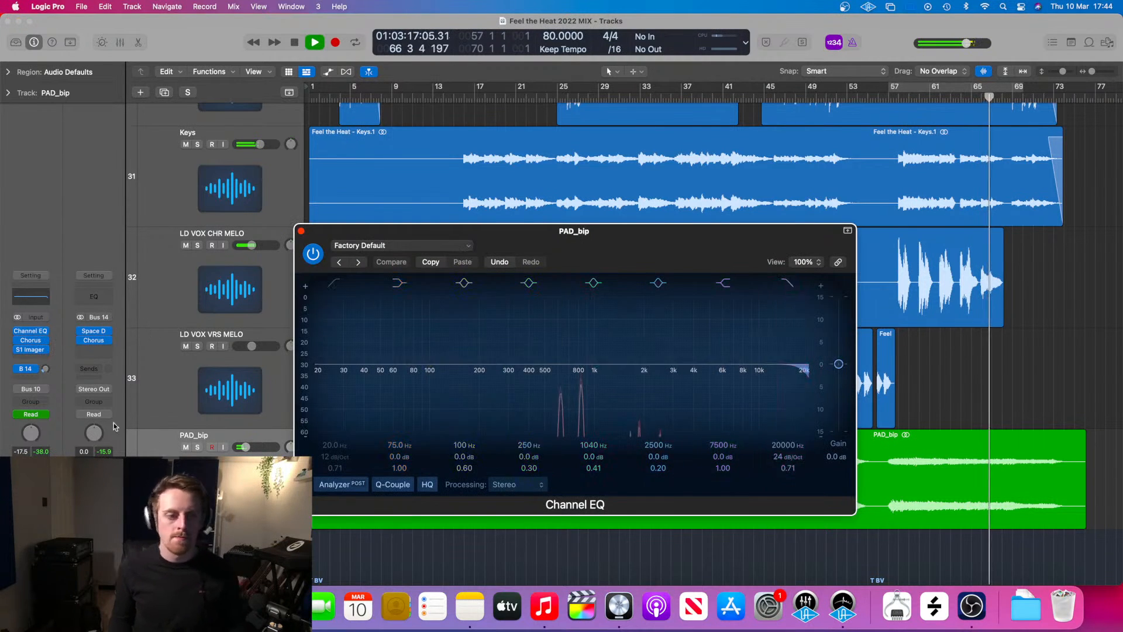
left_click(31, 414)
left_click(42, 440)
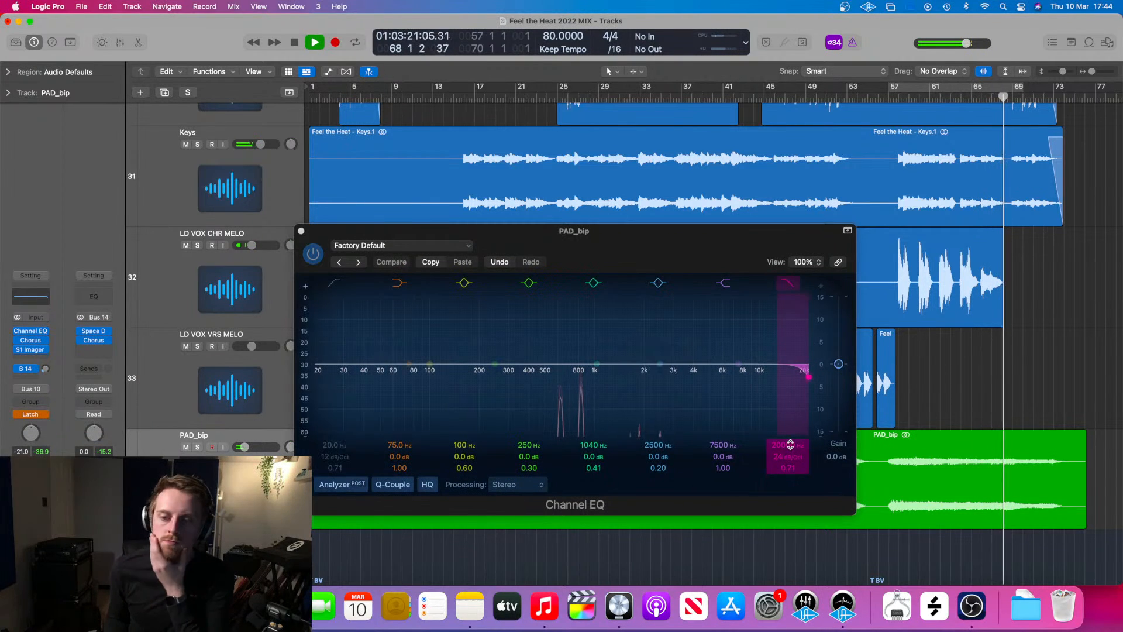
- Record the PAD_bip high-cut falling gradually to about 750 Hz by bar 74, close the EQ and set the automation to Read
left_click(791, 444)
mouse_move(791, 445)
left_mouse_down()
mouse_move(791, 493)
mouse_move(790, 482)
left_mouse_up()
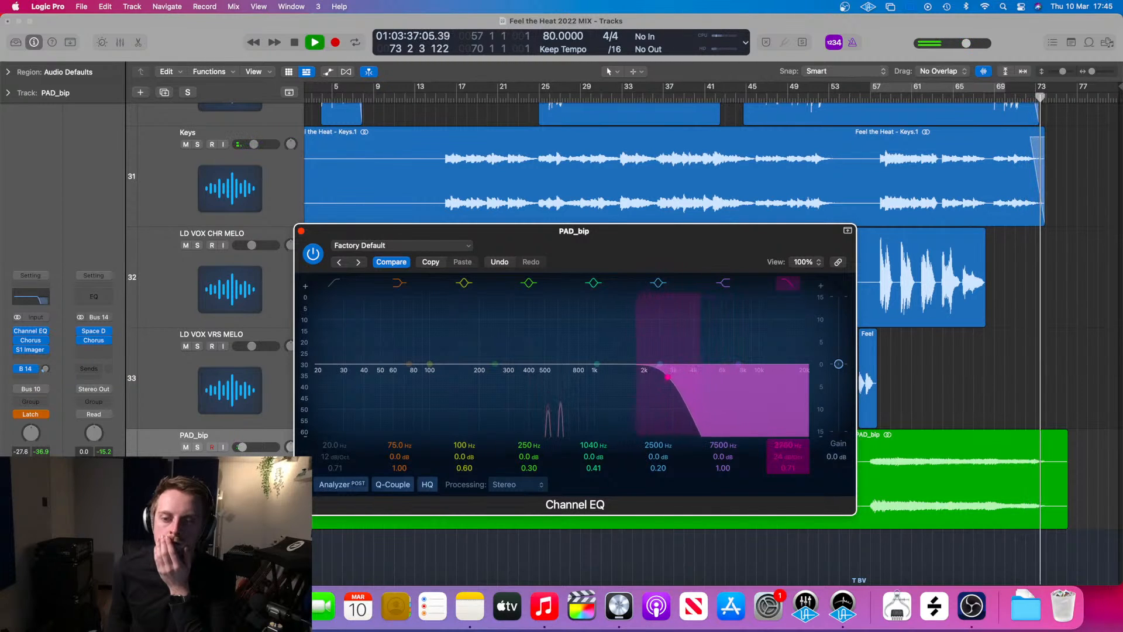
left_click_drag(790, 483, 791, 501)
key("space")
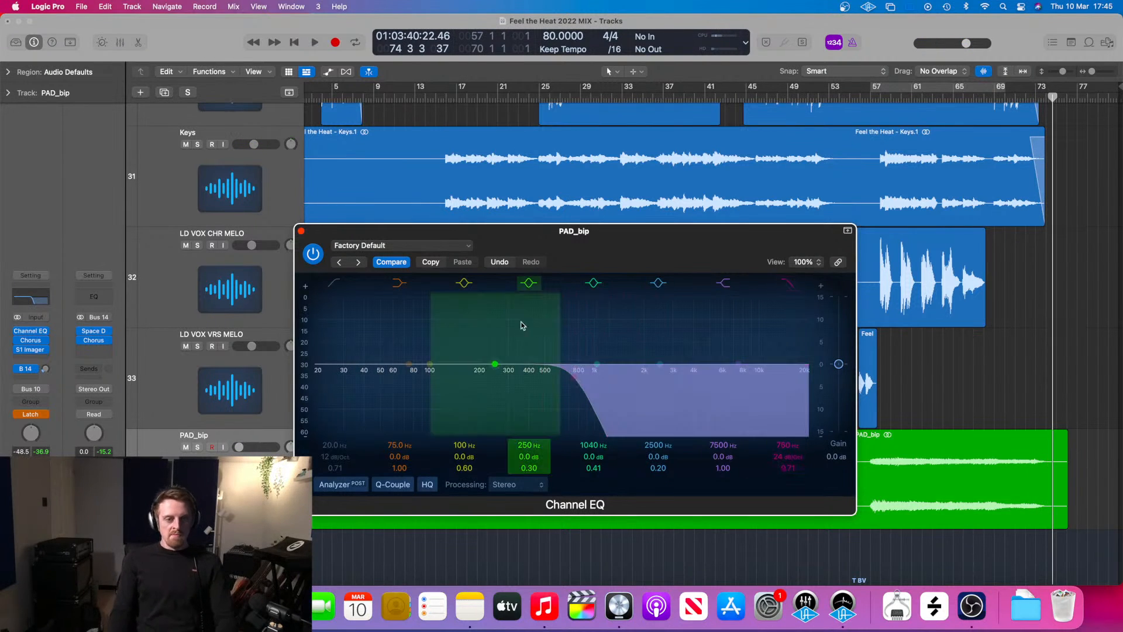
left_click(301, 231)
left_click(31, 415)
left_click(29, 394)
scroll(482, 434, "down", 1)
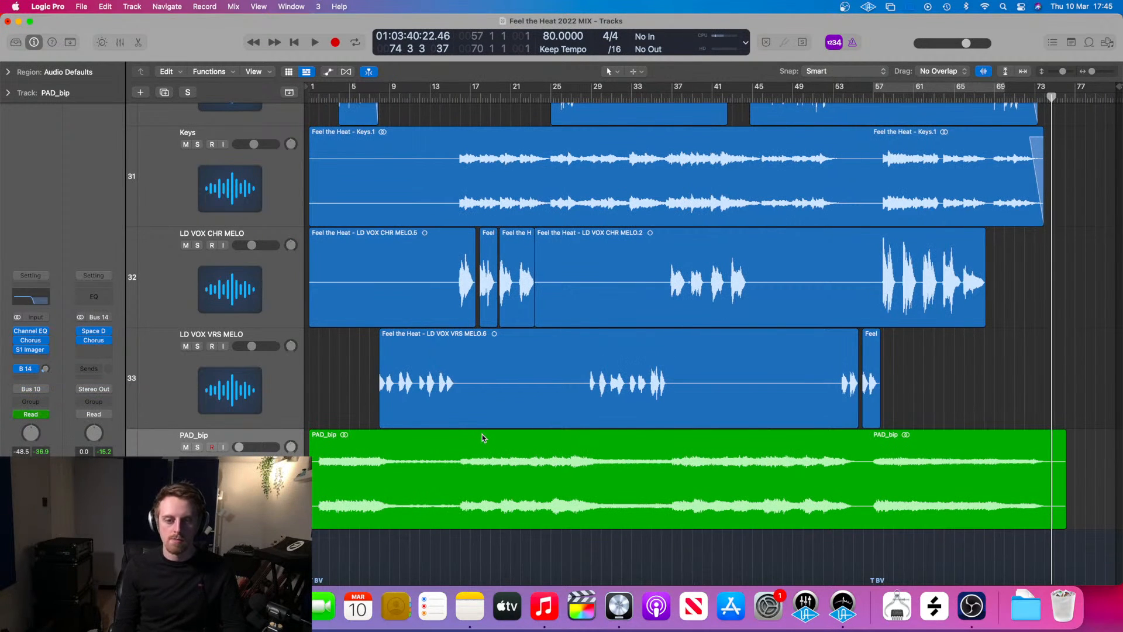
- Select the four snare channels in the mixer and lower them together by 1.4 dB, bringing SNR T + to -8.4 dB
scroll(784, 566, "down", 5)
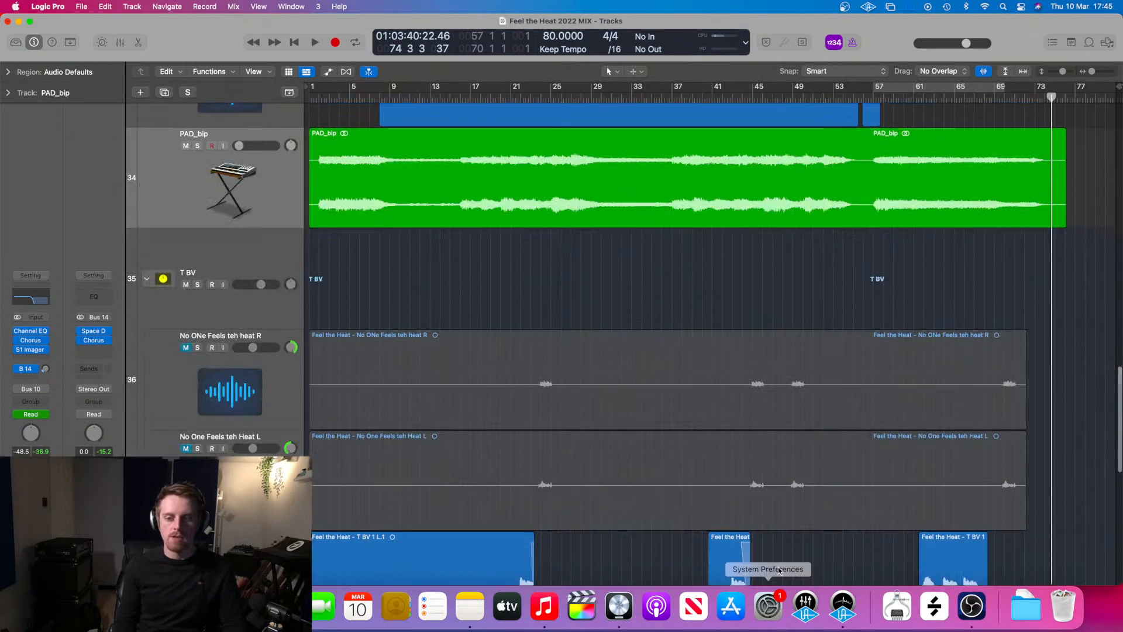
scroll(797, 332, "up", 7)
scroll(797, 328, "down", 10)
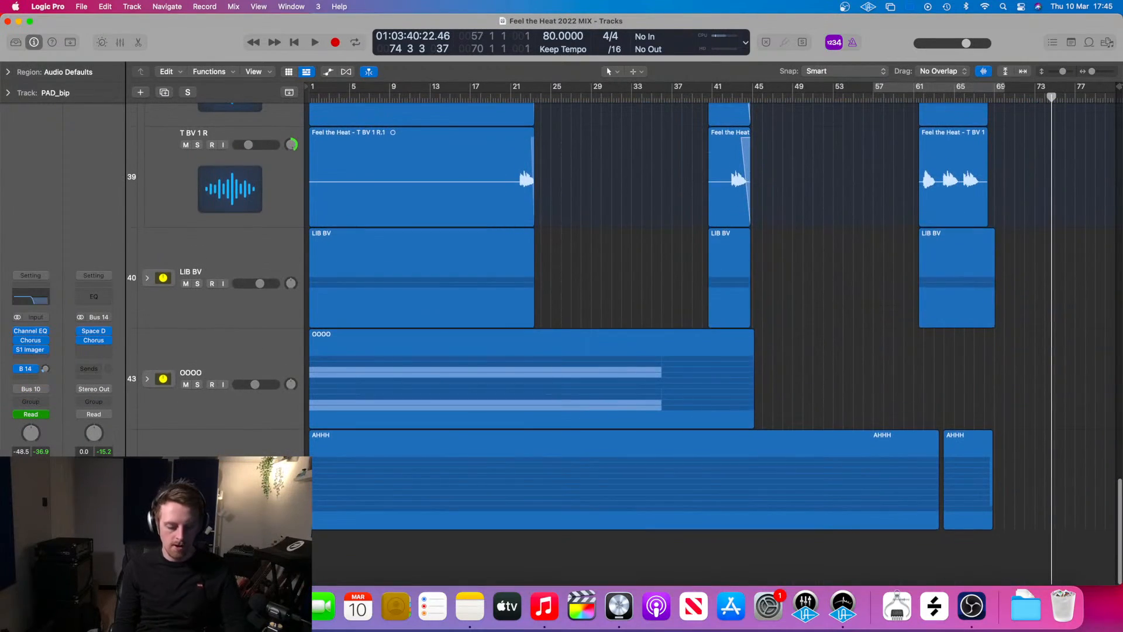
key("x")
scroll(336, 448, "left", 10)
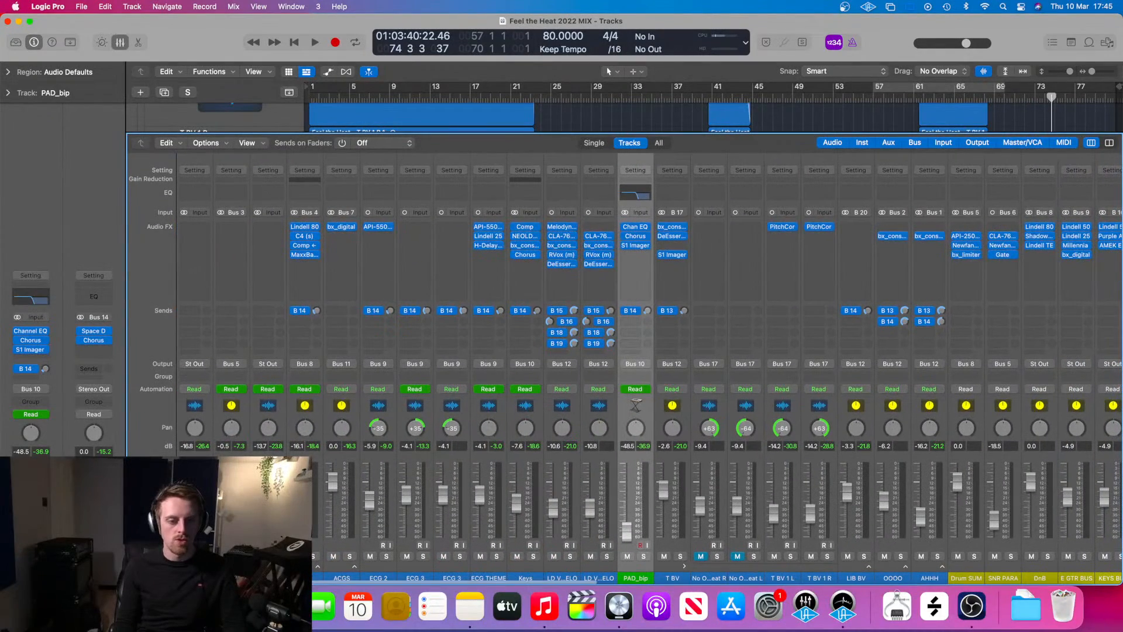
scroll(355, 505, "left", 15)
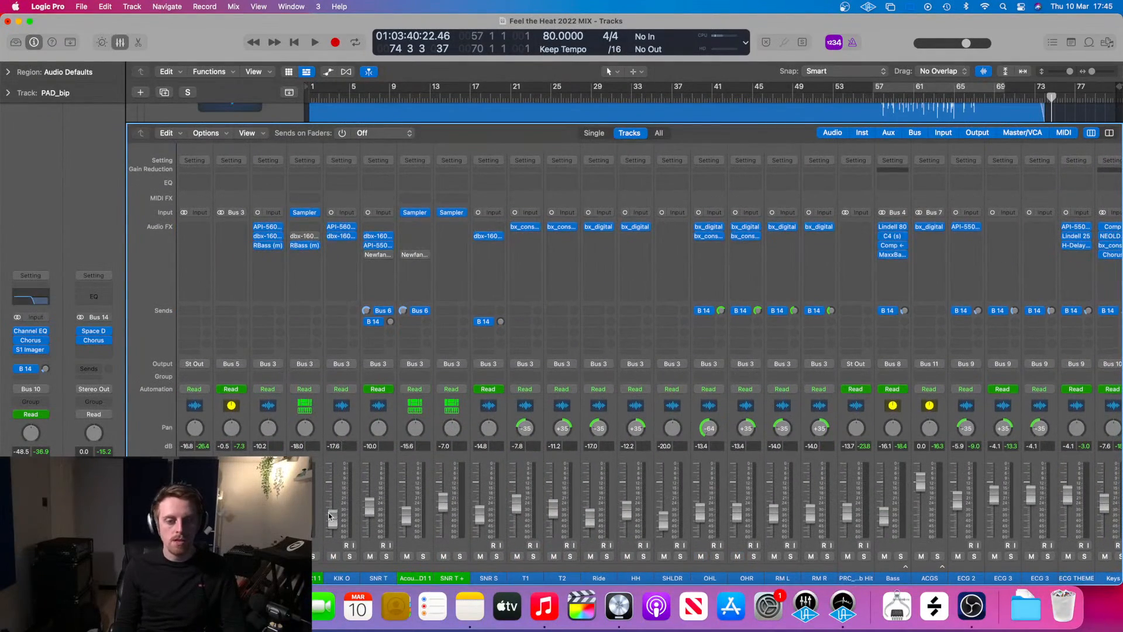
left_click(321, 514)
scroll(347, 473, "right", 1)
left_click(431, 484)
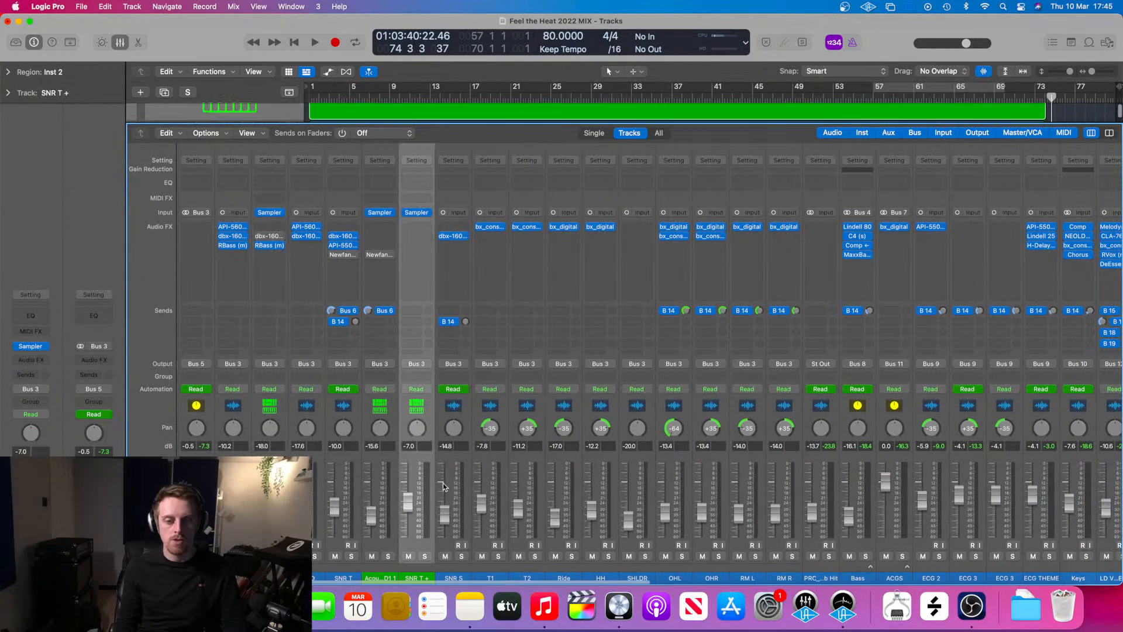
left_click(468, 475, "shift")
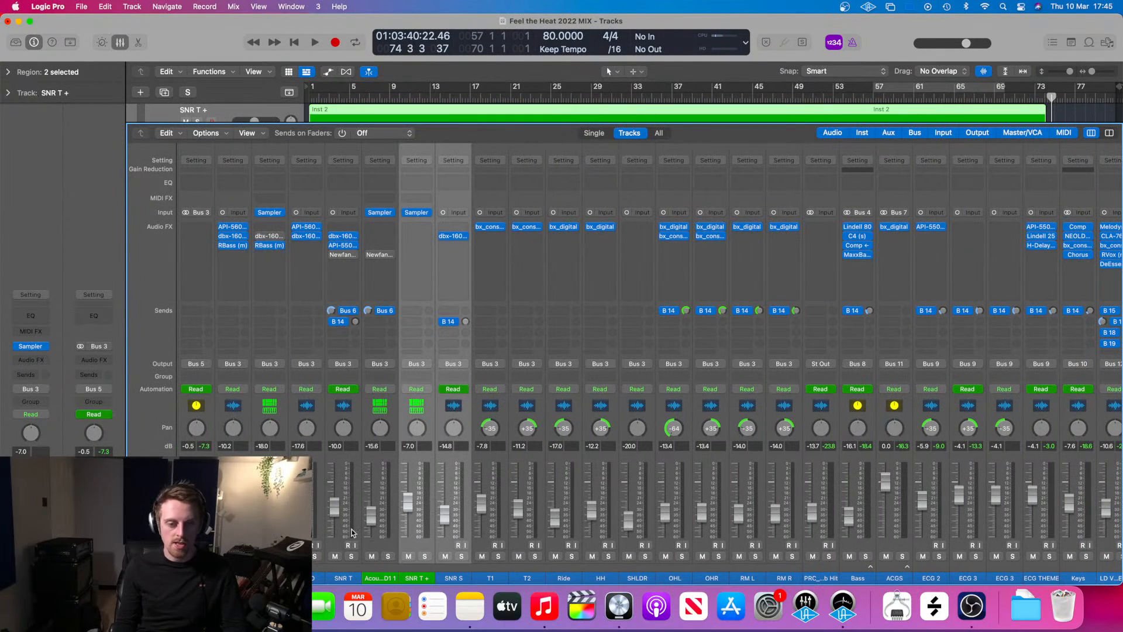
left_click(396, 519, "shift")
left_click(356, 520, "shift")
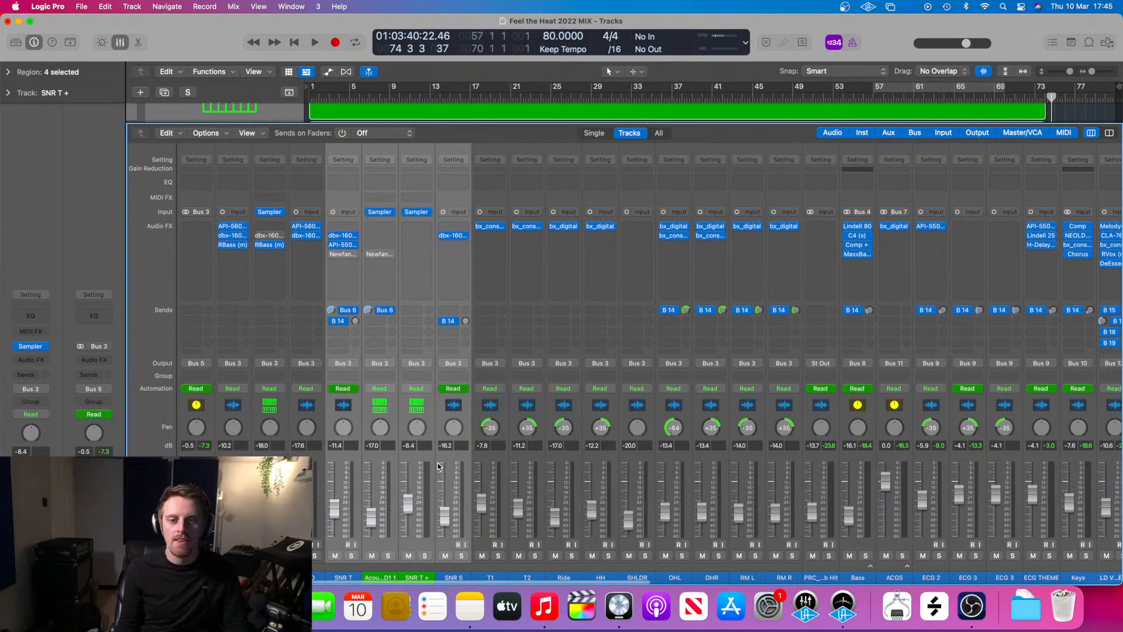
- Close the mixer and play the last section from bar 57 to hear the snare balance
key("x")
key("x")
key("x")
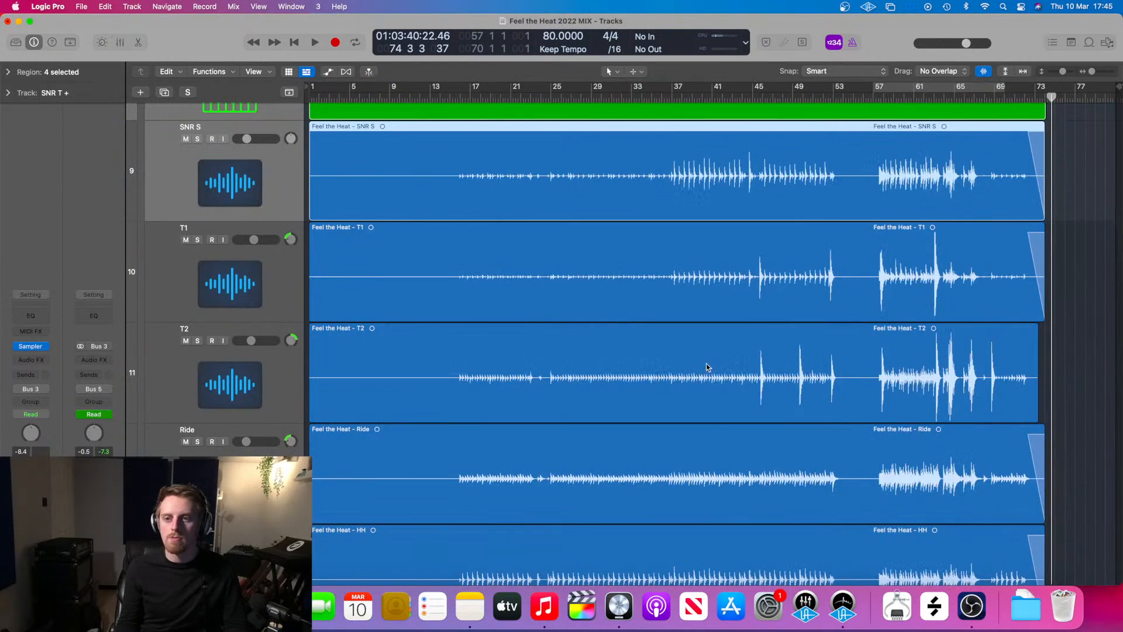
scroll(993, 283, "up", 5)
mouse_move(883, 97)
left_mouse_down()
mouse_move(853, 97)
mouse_move(863, 97)
left_mouse_up()
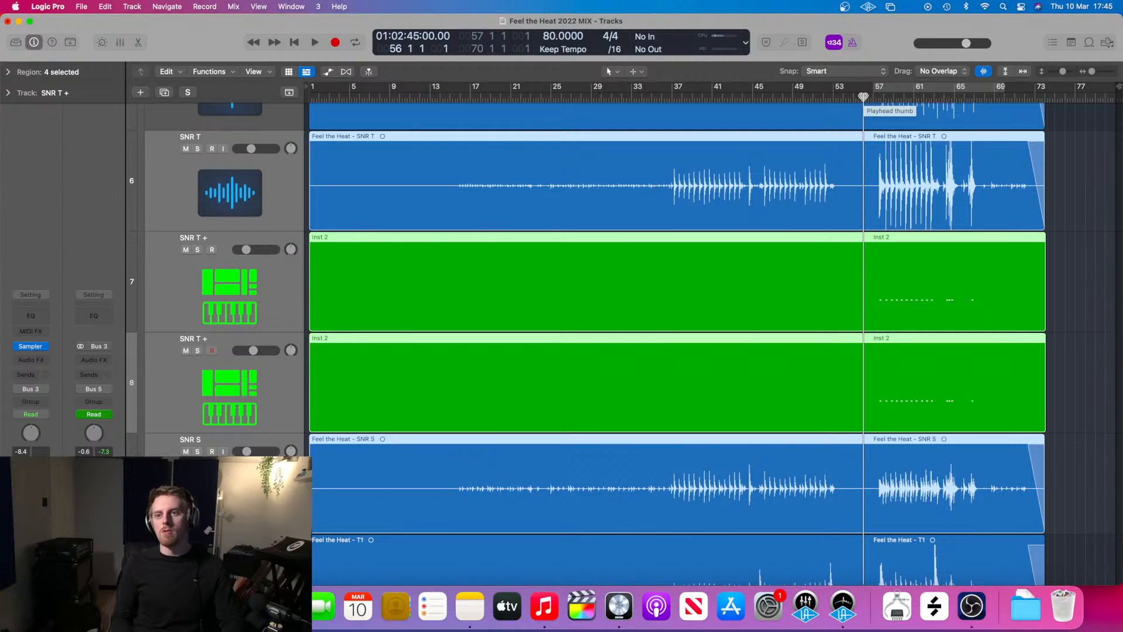
left_click_drag(863, 96, 873, 96)
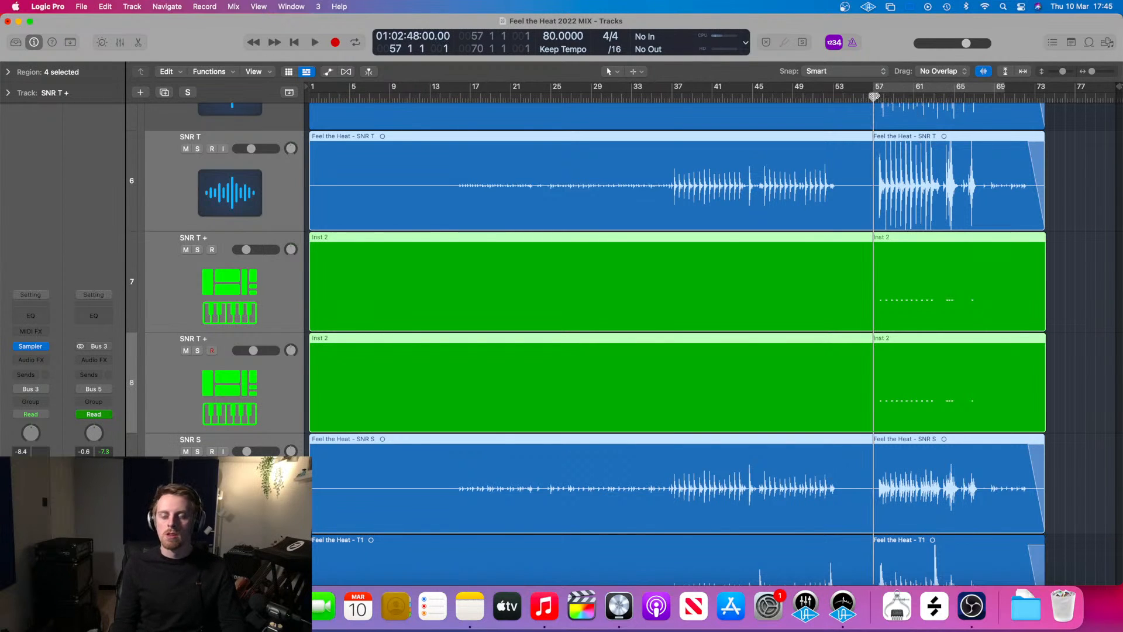
key("space")
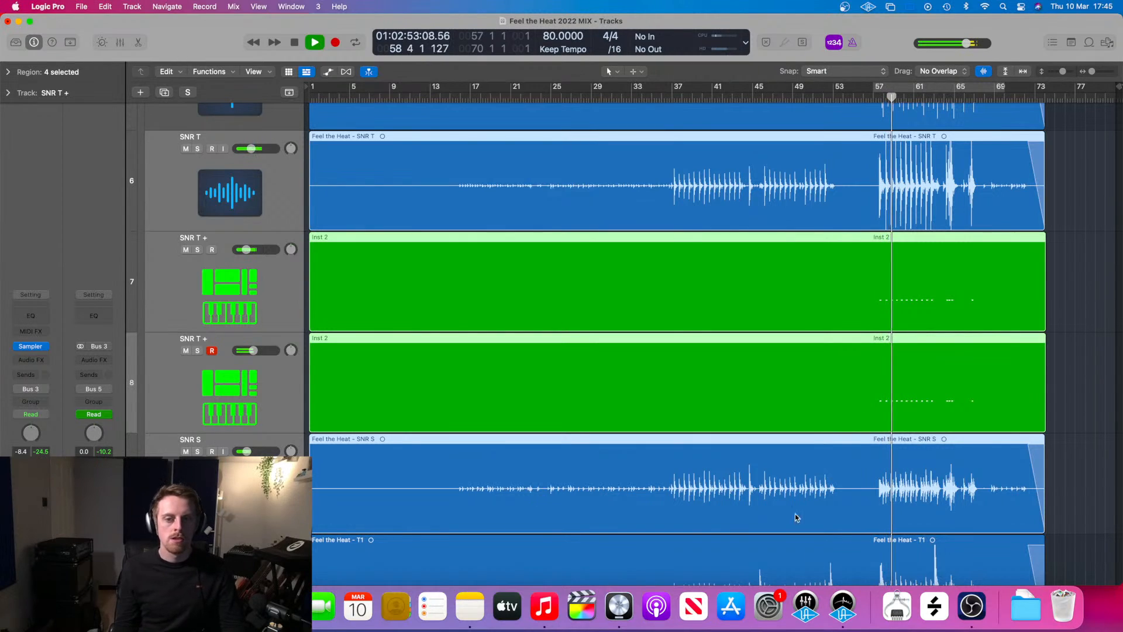
- Check the mix loudness on the Stereo Out MultiMeter during playback
key("x")
scroll(1078, 285, "left", 4)
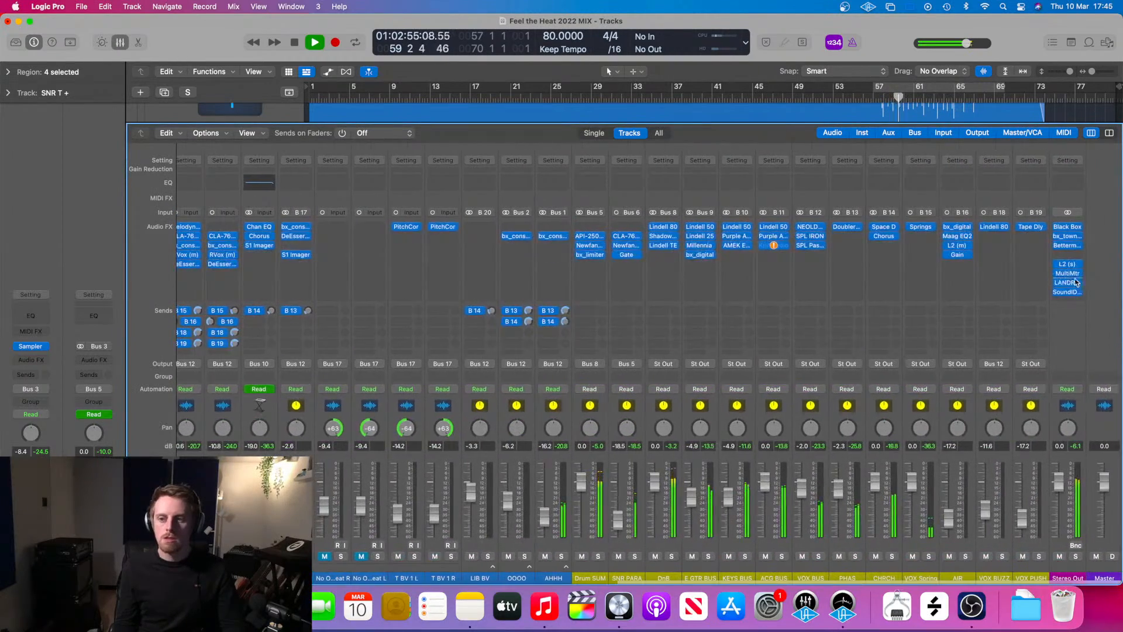
left_click(1069, 273)
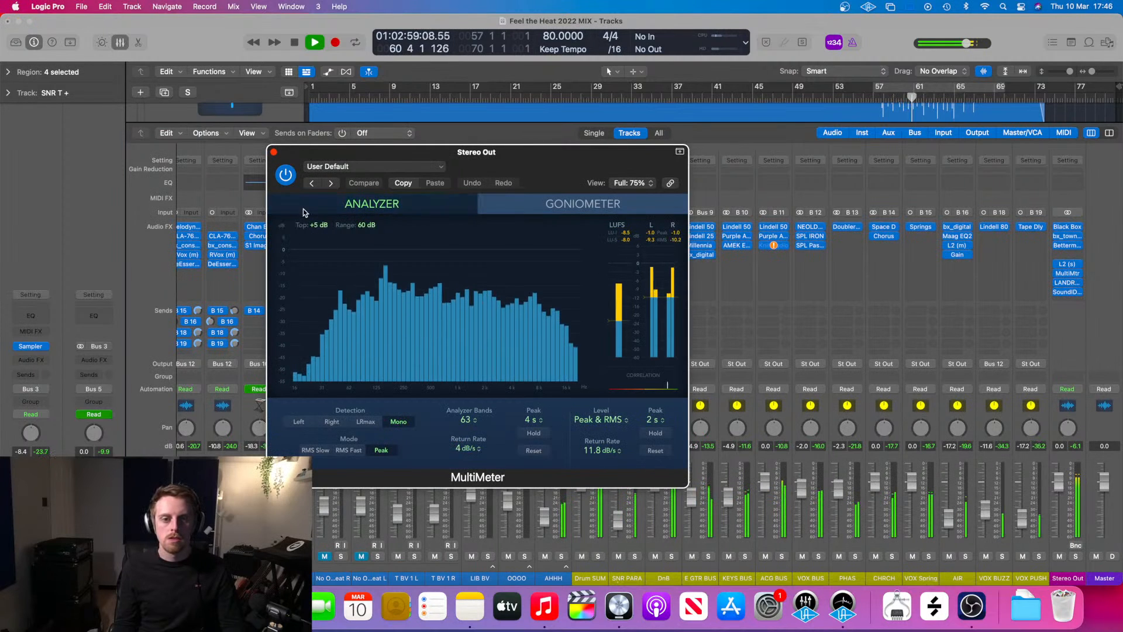
- Lower the four selected snare channels together until SNR T + is at -11.2 dB, stop playback and close the MultiMeter
scroll(479, 507, "left", 10)
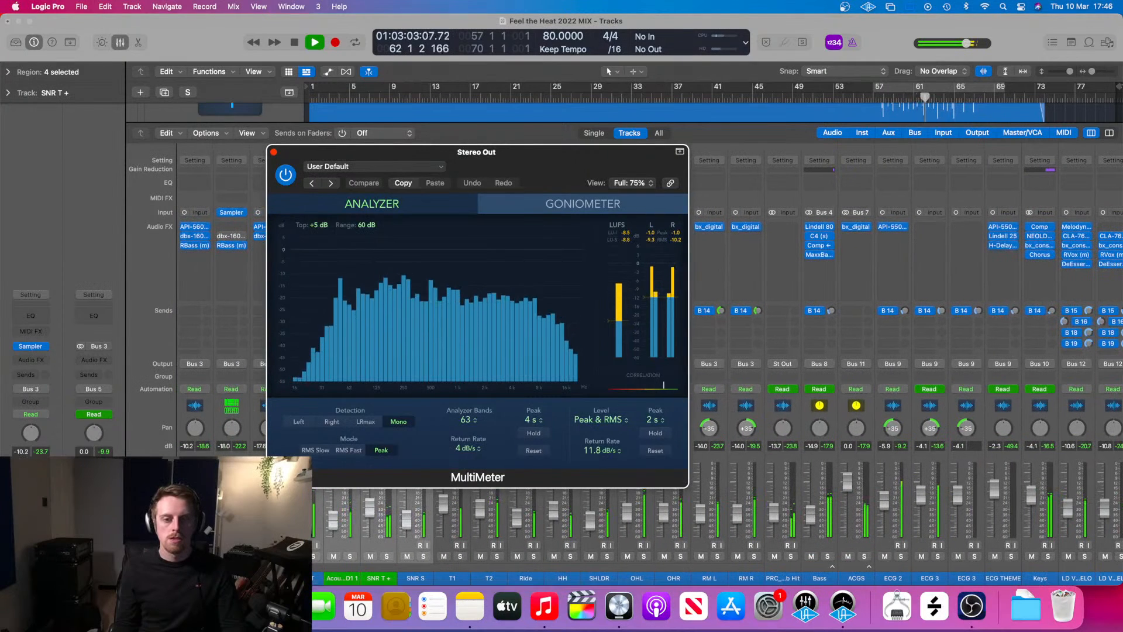
left_click(375, 518)
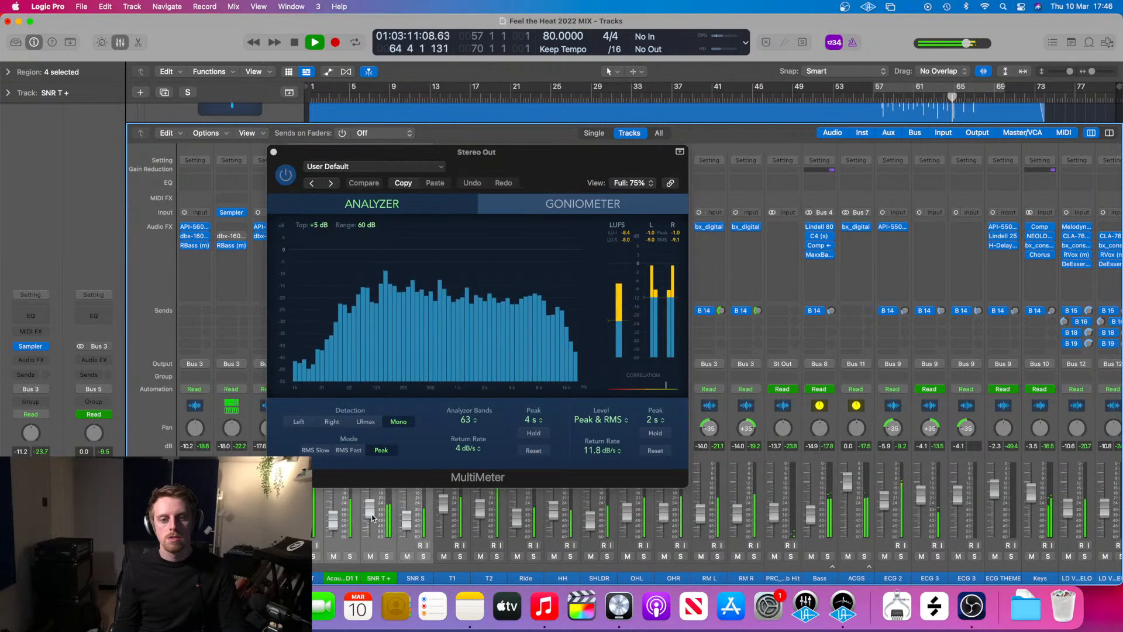
key("space")
left_click(273, 152)
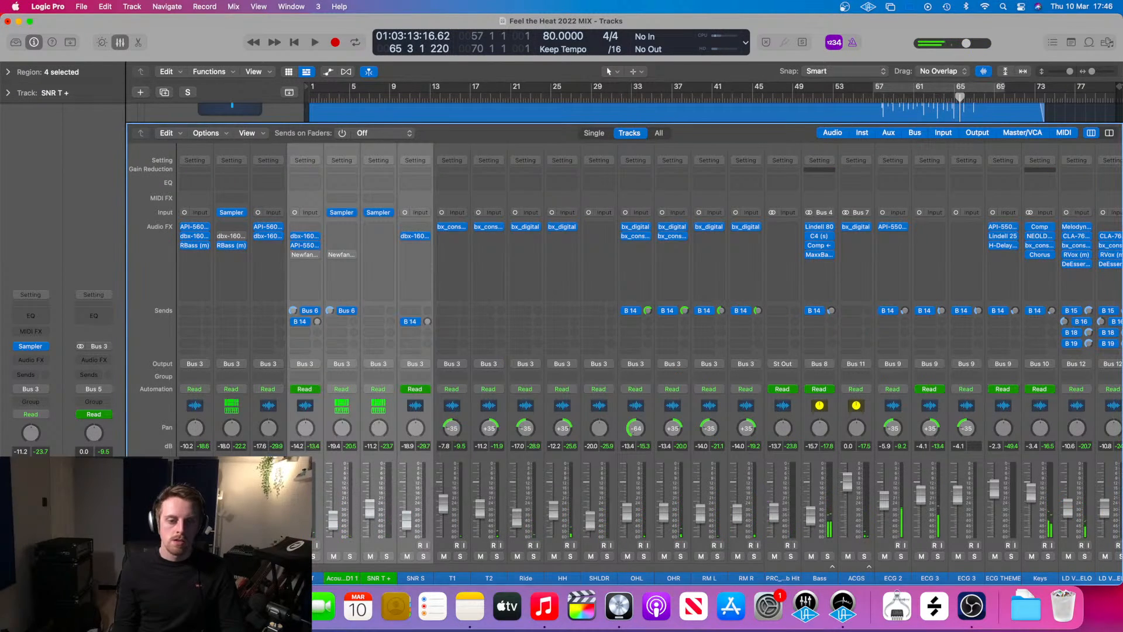
- Lower SNR T + to -16.6 dB and the neighbouring acoustic snare sampler to -24.4 dB, keeping only these two channels selected
left_click_drag(370, 509, 369, 516)
left_click(375, 519)
left_click(354, 519, "shift")
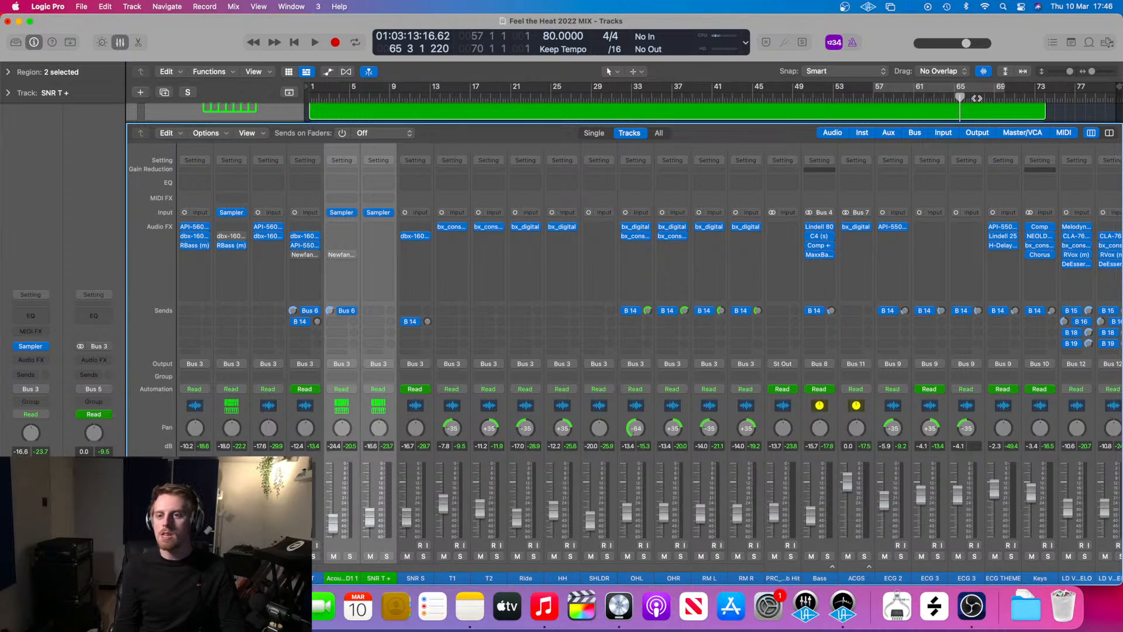
- Play from bar 57 and check the last section's loudness on the Stereo Out MultiMeter
left_click(877, 95)
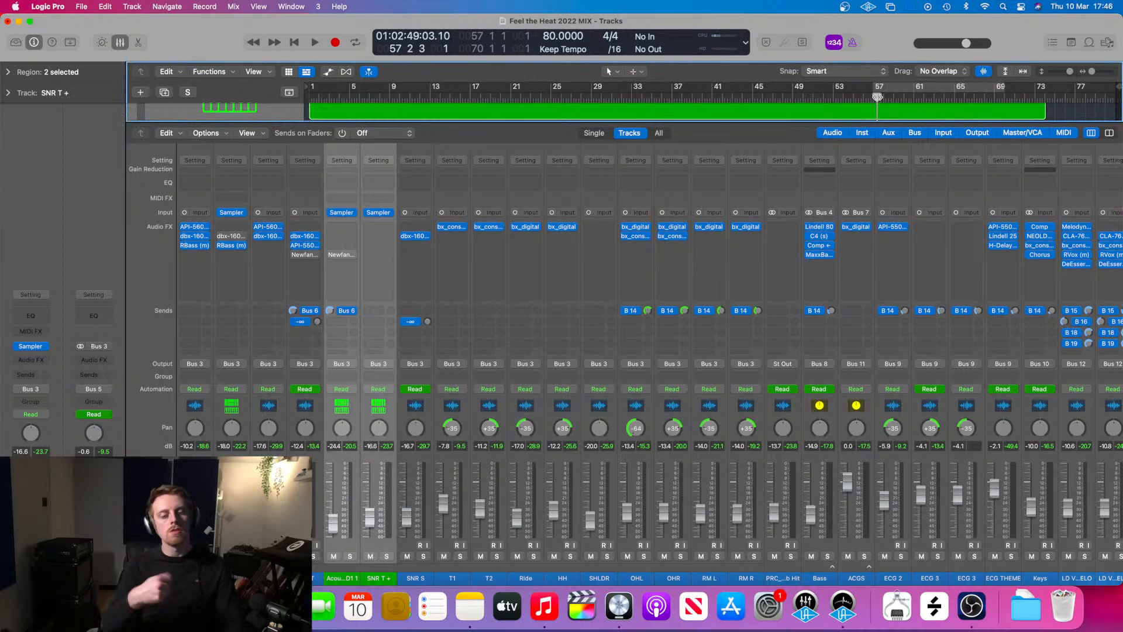
key("space")
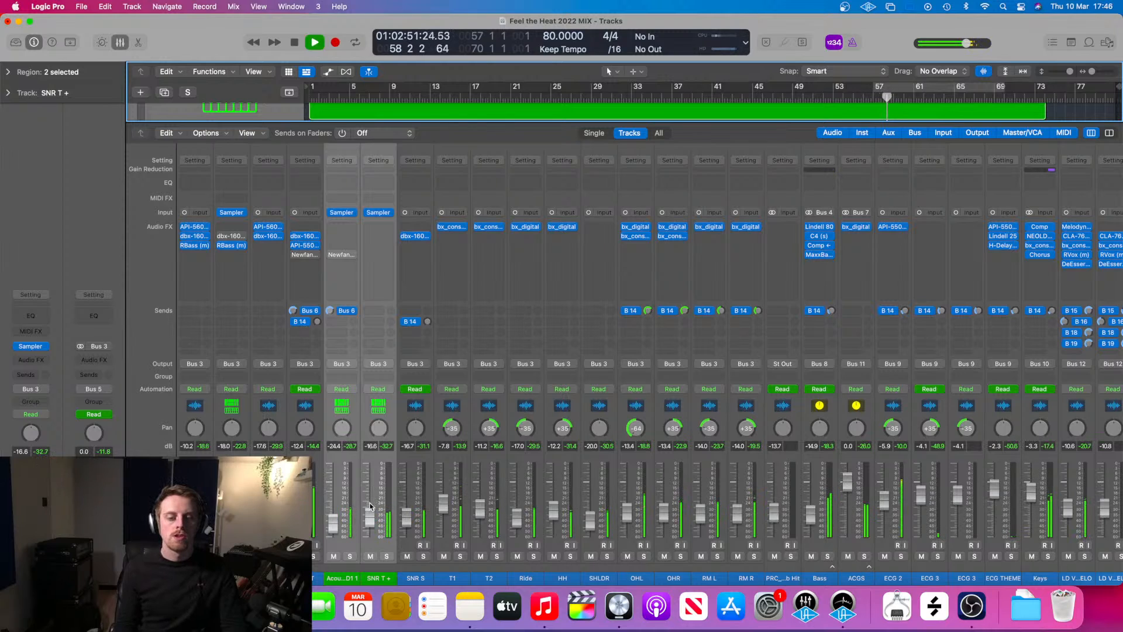
scroll(700, 362, "right", 15)
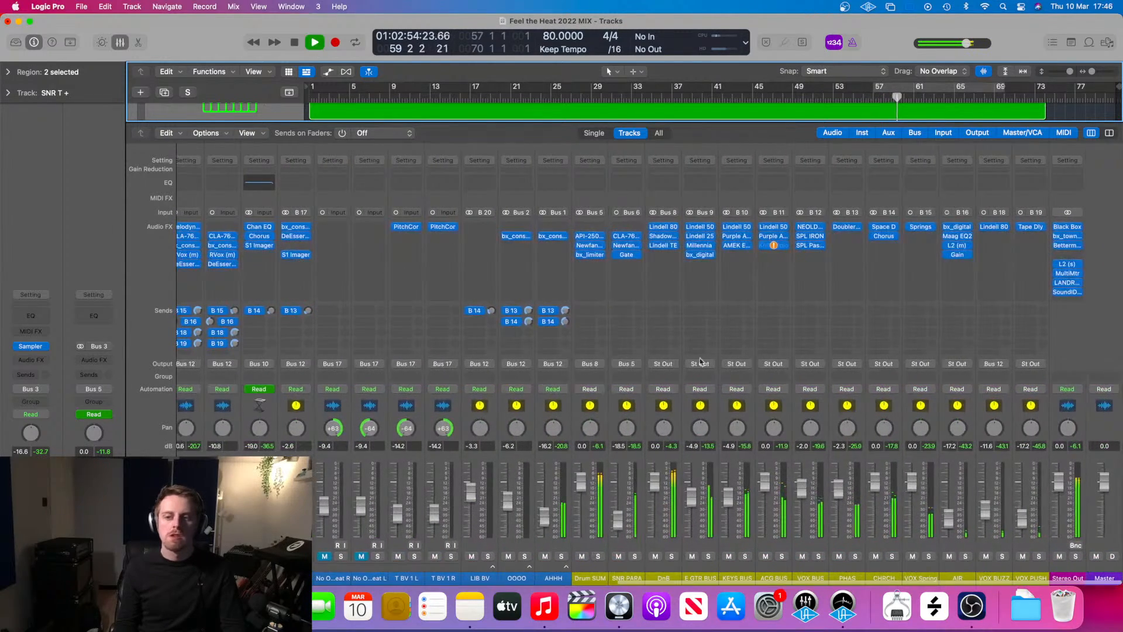
left_click(1067, 274)
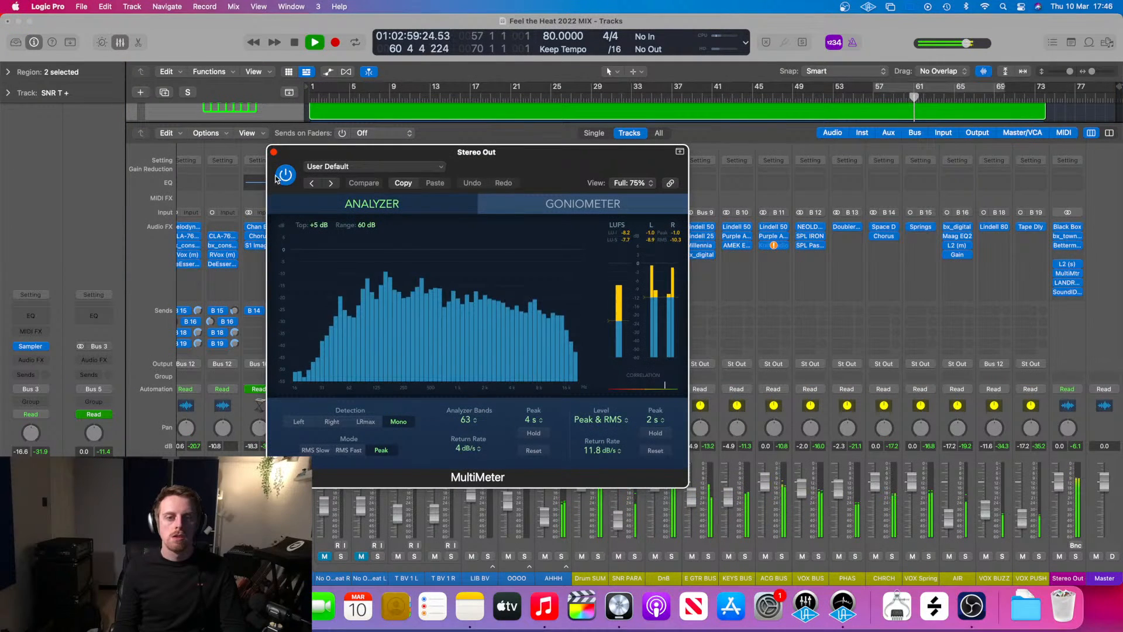
left_click(274, 153)
- Lower the two selected snare sampler channels together to -26.4 dB and -19.0 dB
scroll(331, 478, "left", 2)
scroll(330, 479, "left", 5)
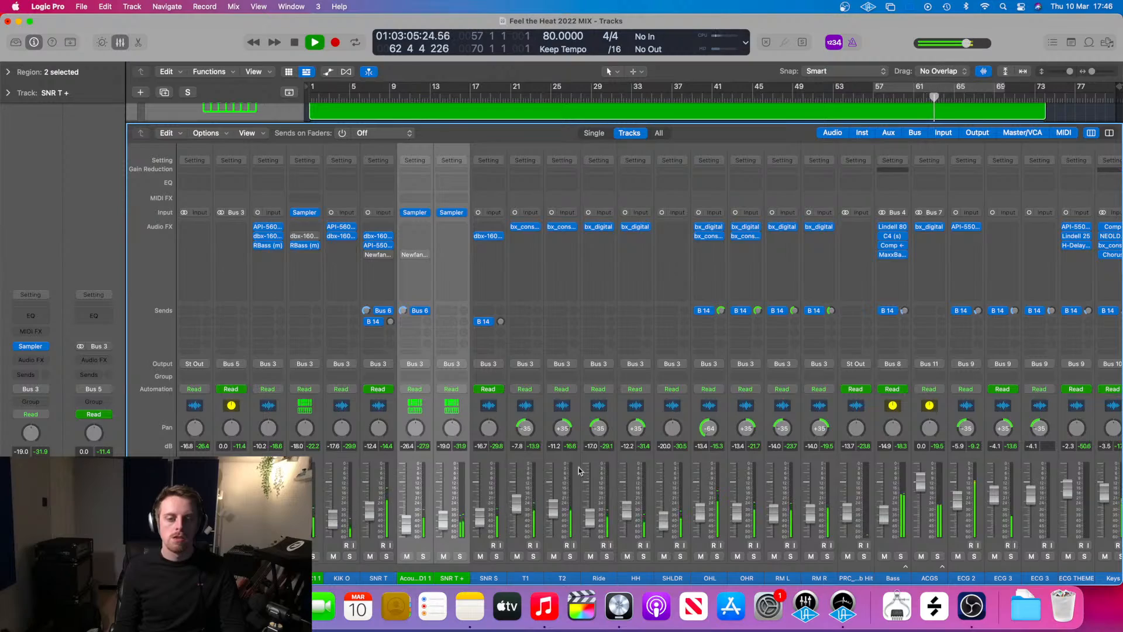
- Compare the Stereo Out MultiMeter loudness playing from about bar 52 and from about bar 57, then stop playback and close the meter and mixer
scroll(598, 452, "right", 15)
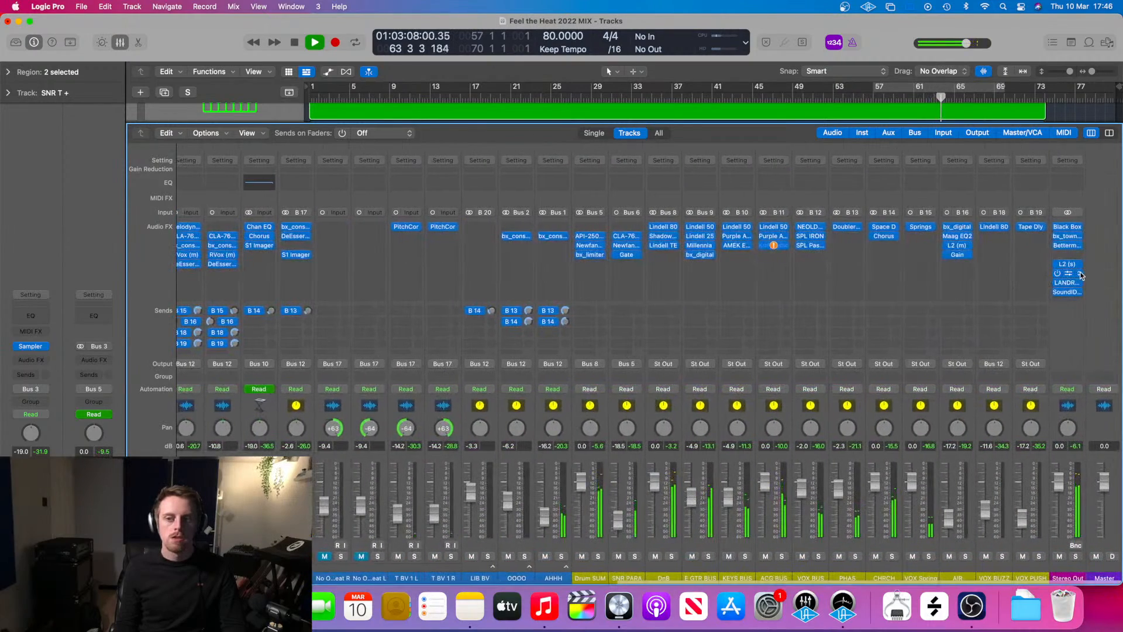
left_click(1068, 274)
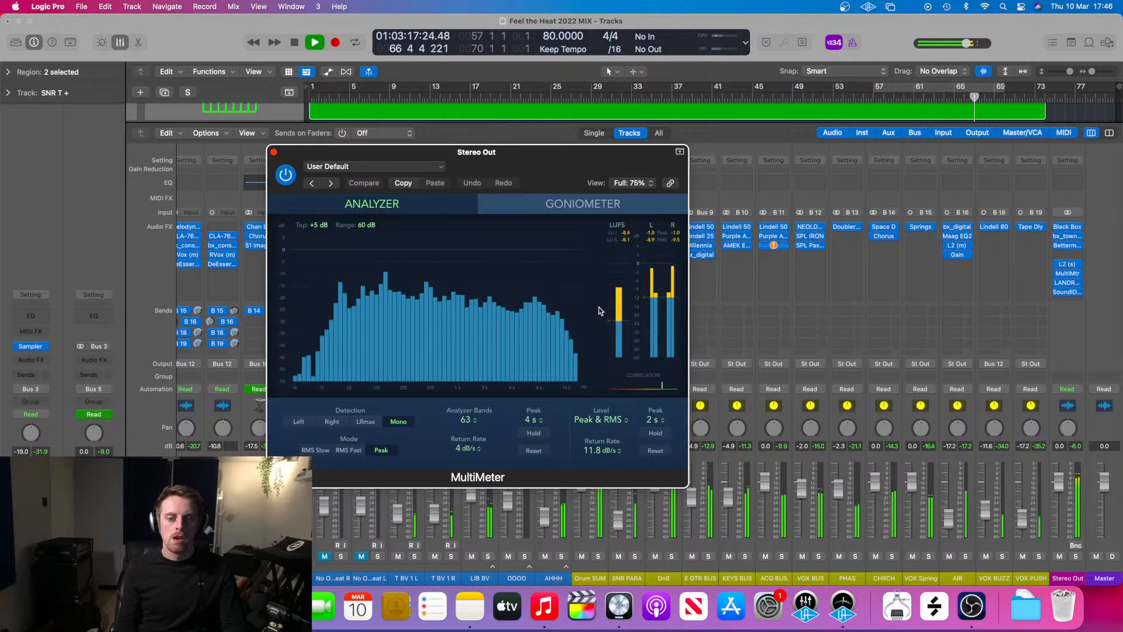
left_click(824, 96)
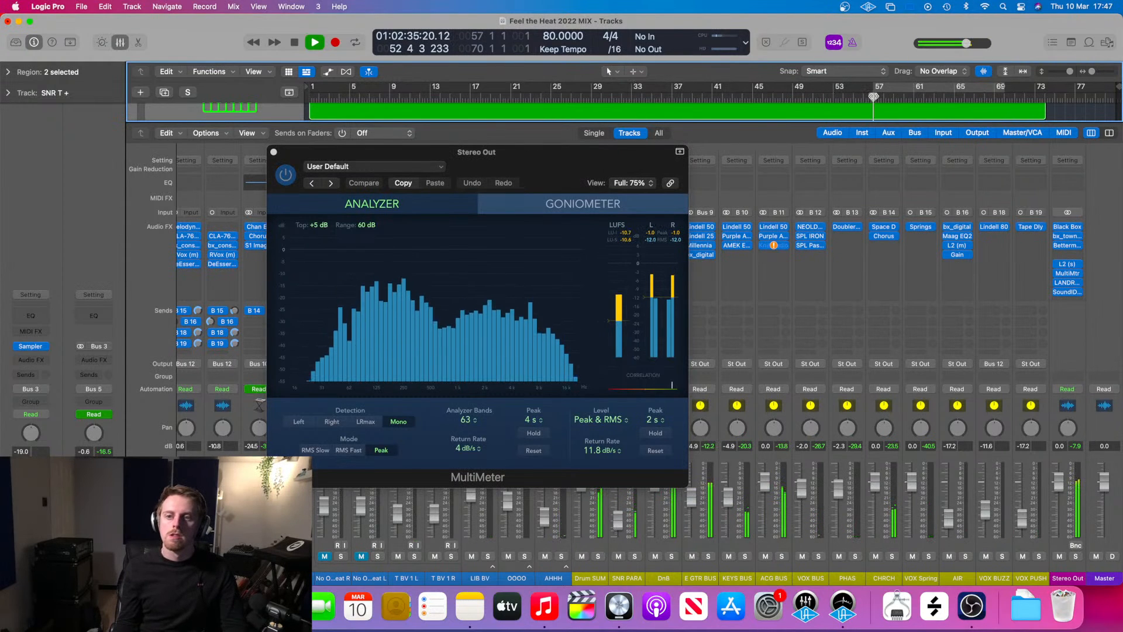
left_click(873, 97)
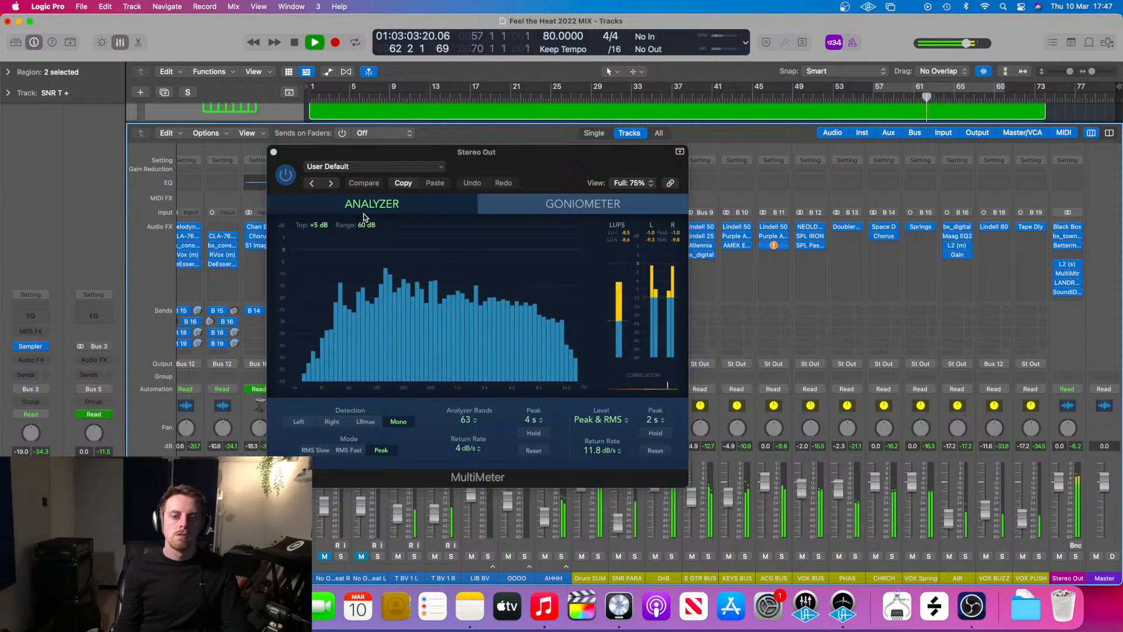
key("v")
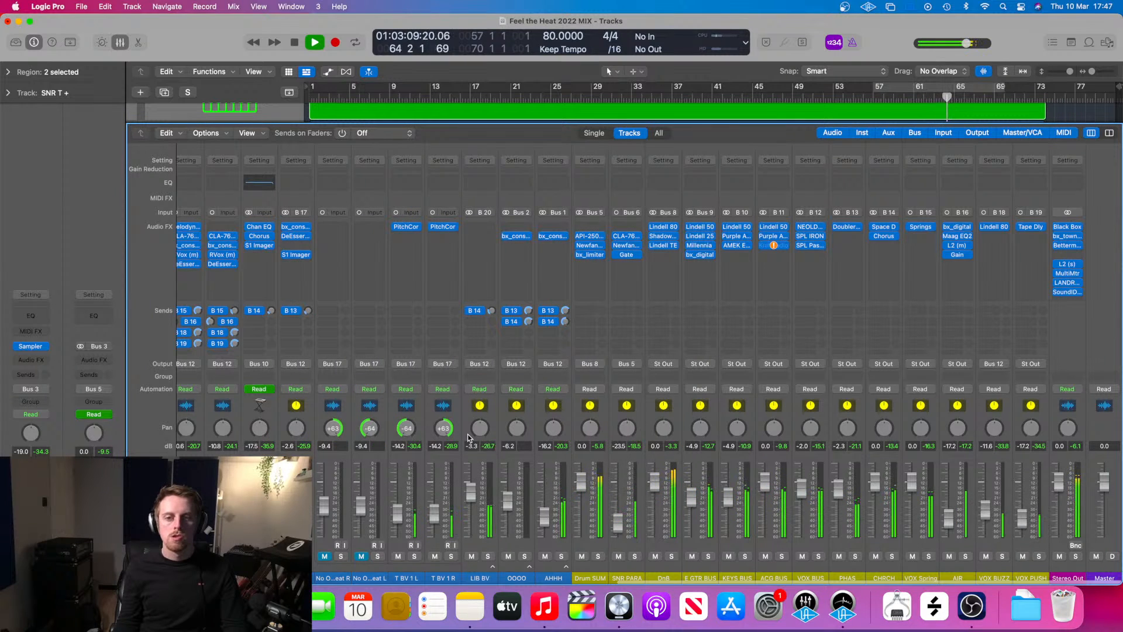
scroll(468, 434, "left", 9)
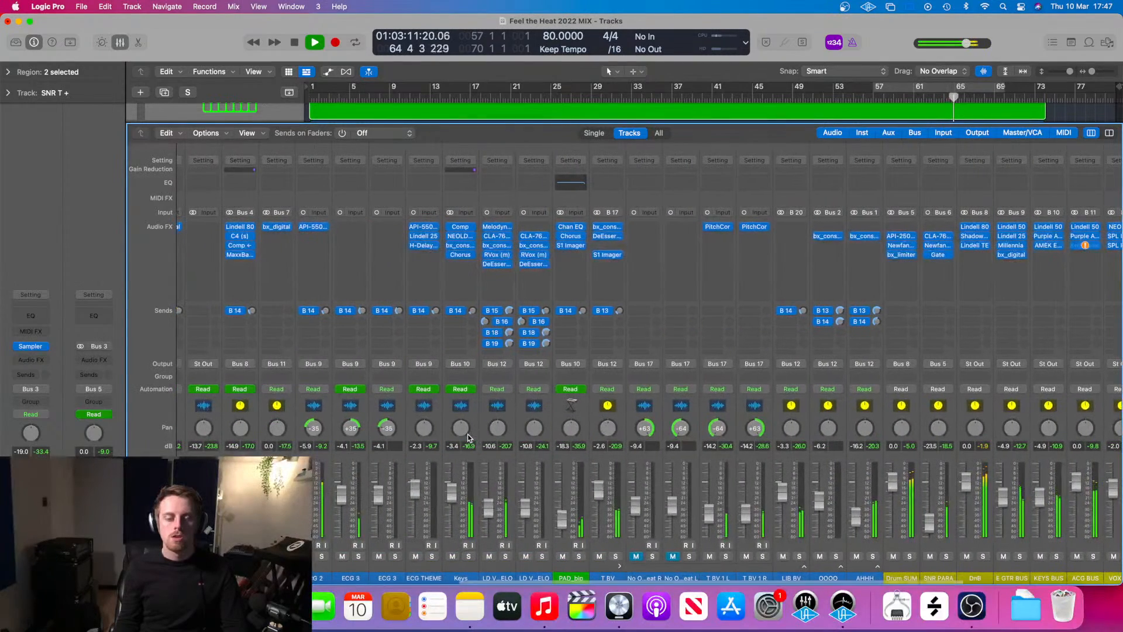
key("space")
key("x")
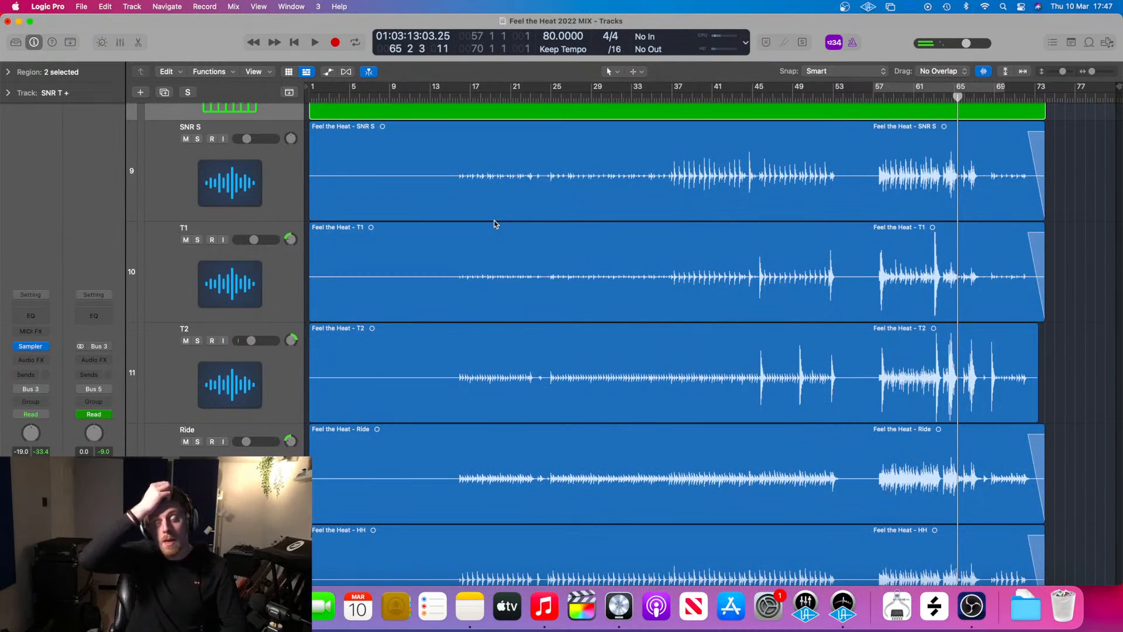
- Play from bar 58 and raise the selected SNR T + channel to -17.0 dB in the mixer, stopping playback when done
left_click_drag(957, 97, 884, 97)
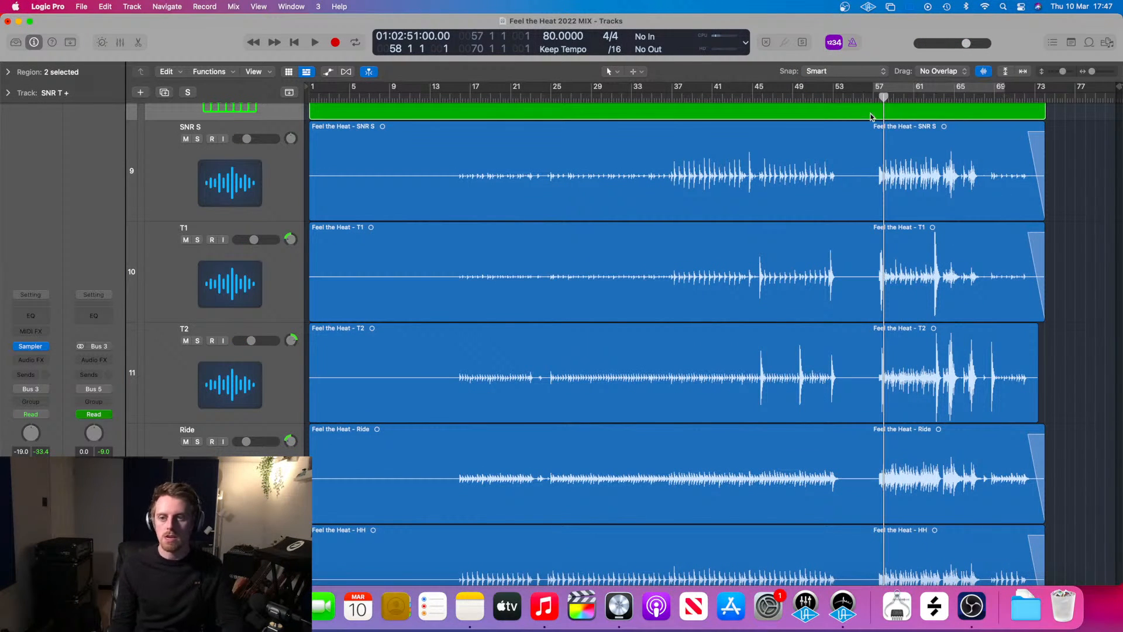
key("space")
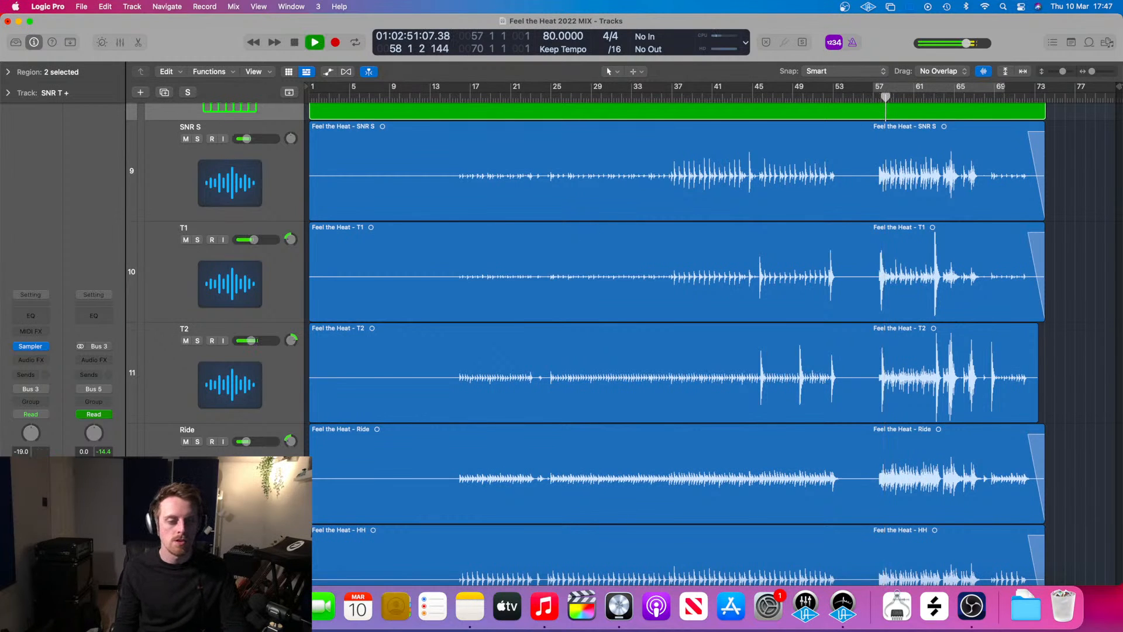
key("x")
scroll(325, 523, "left", 5)
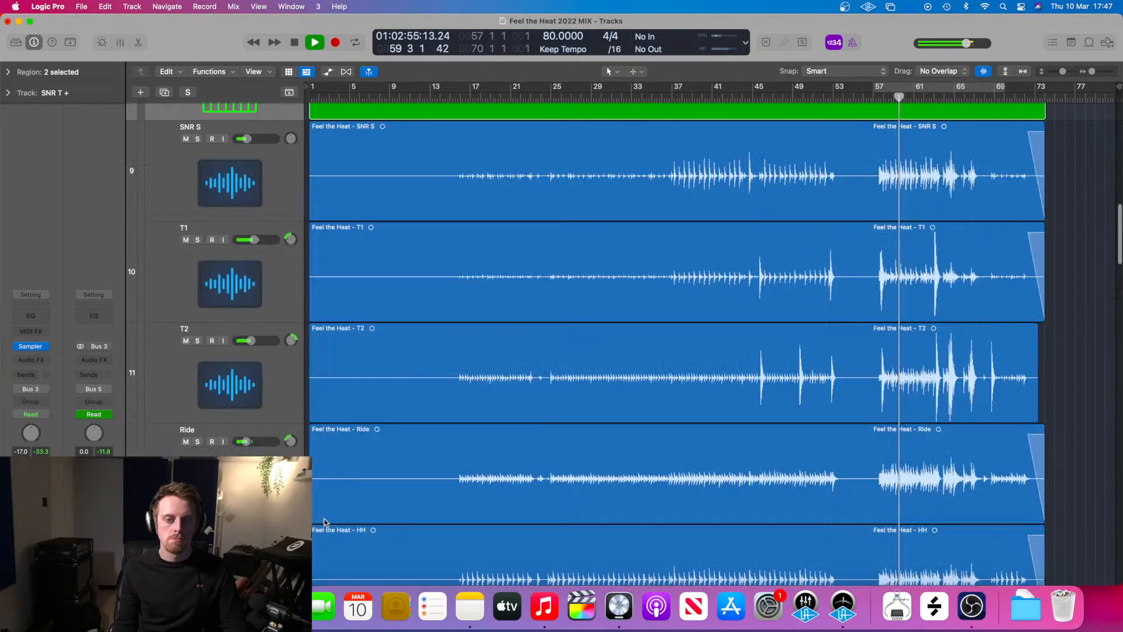
key("x")
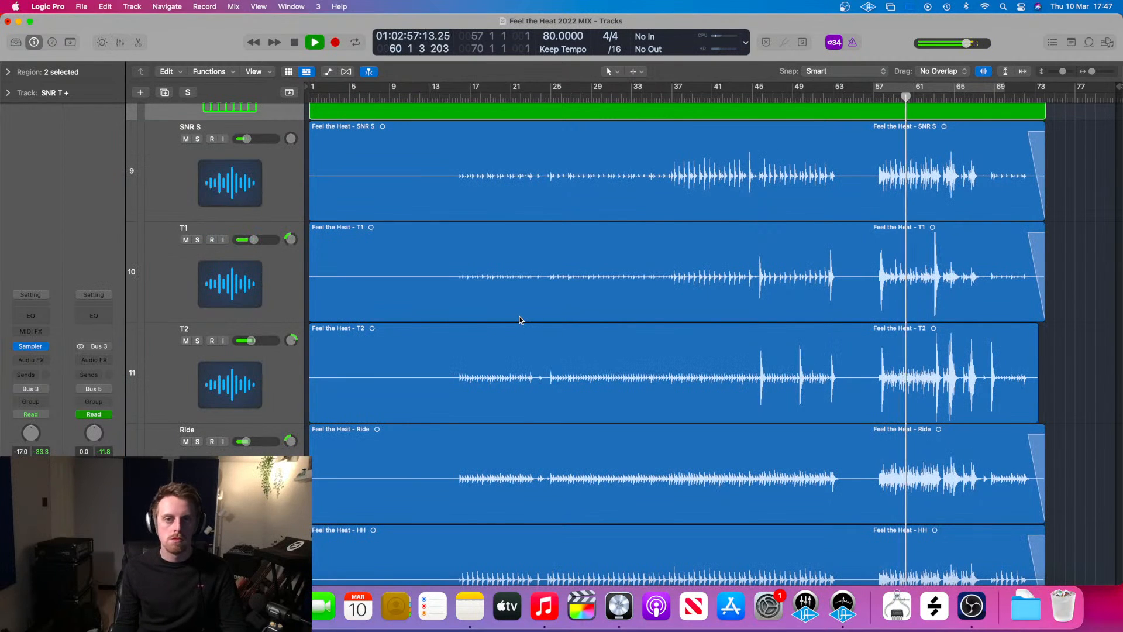
key("space")
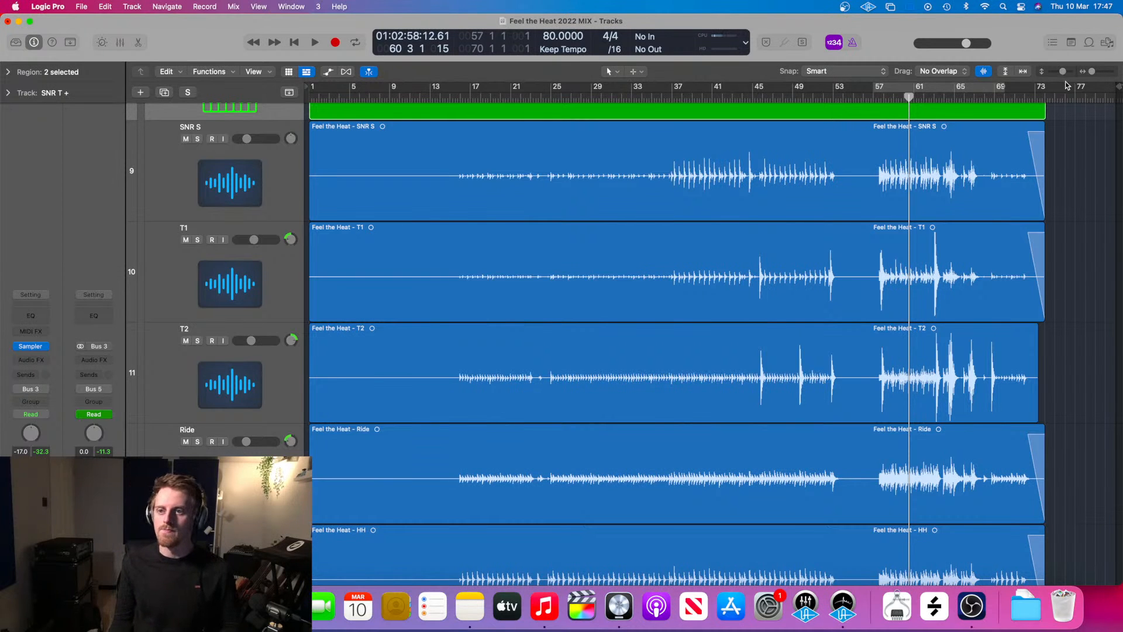
- Reduce the track height so that more tracks fit in the arrangement, and save the project
left_click_drag(1063, 73, 1060, 72)
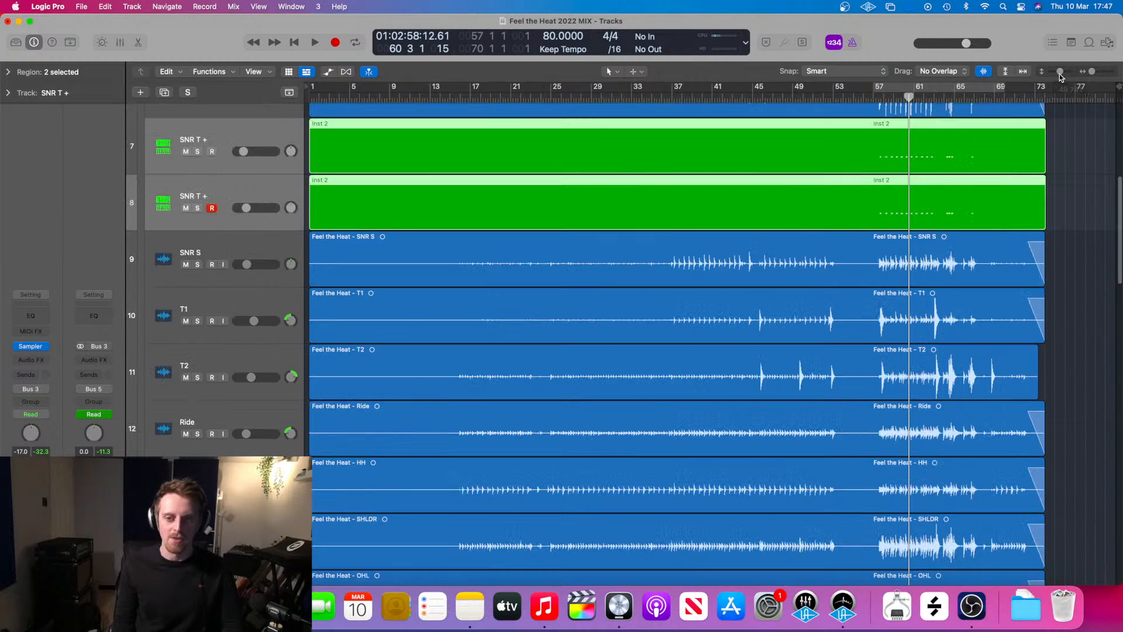
scroll(964, 331, "down", 10)
key("super+s")
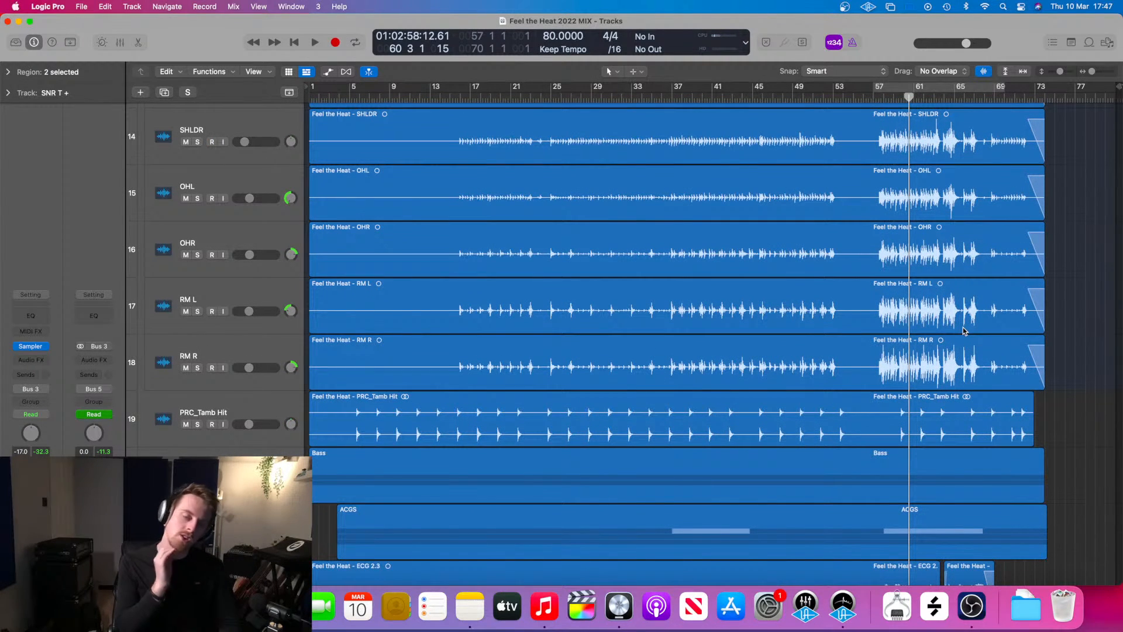
- Look over the arrangement's tracks and collapse the Drums track stack
scroll(963, 331, "down", 15)
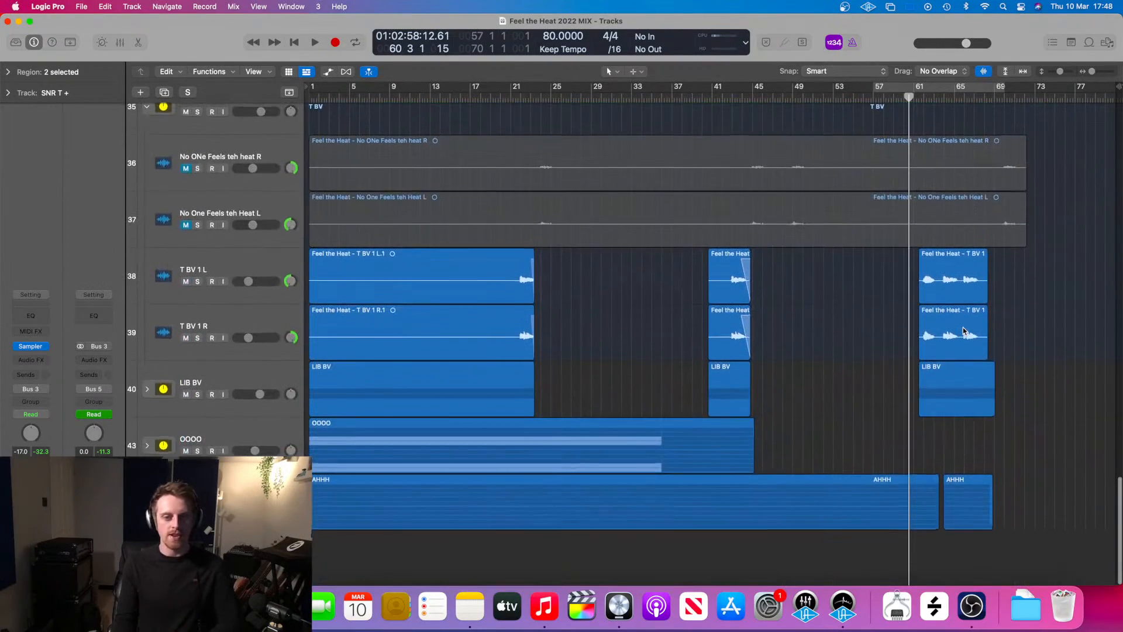
scroll(963, 331, "up", 2)
scroll(963, 327, "up", 10)
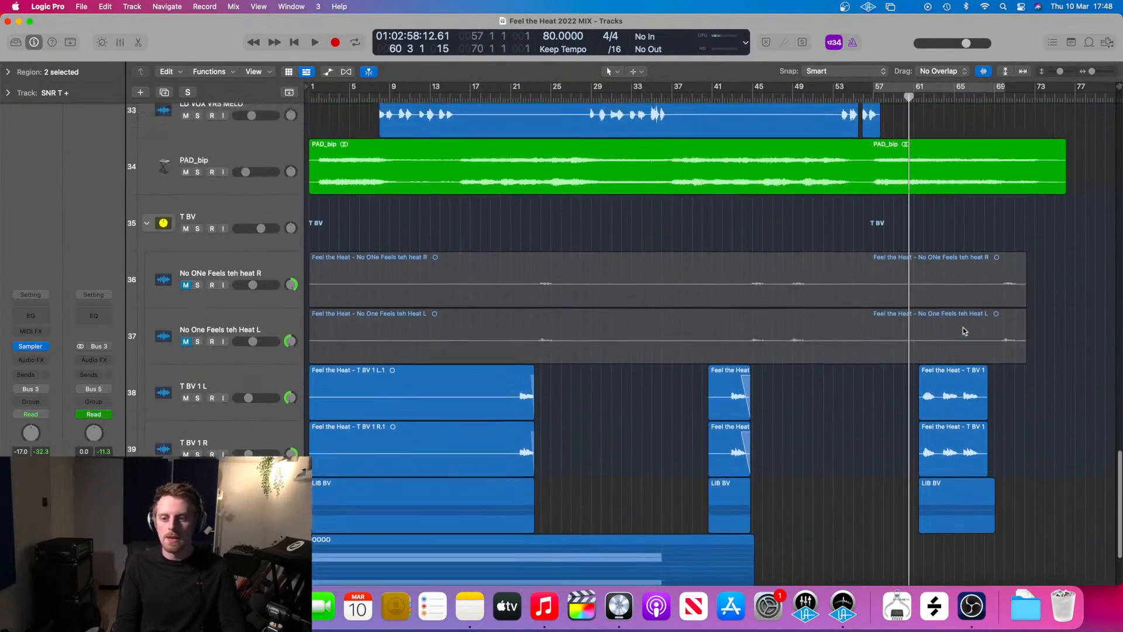
scroll(964, 331, "up", 14)
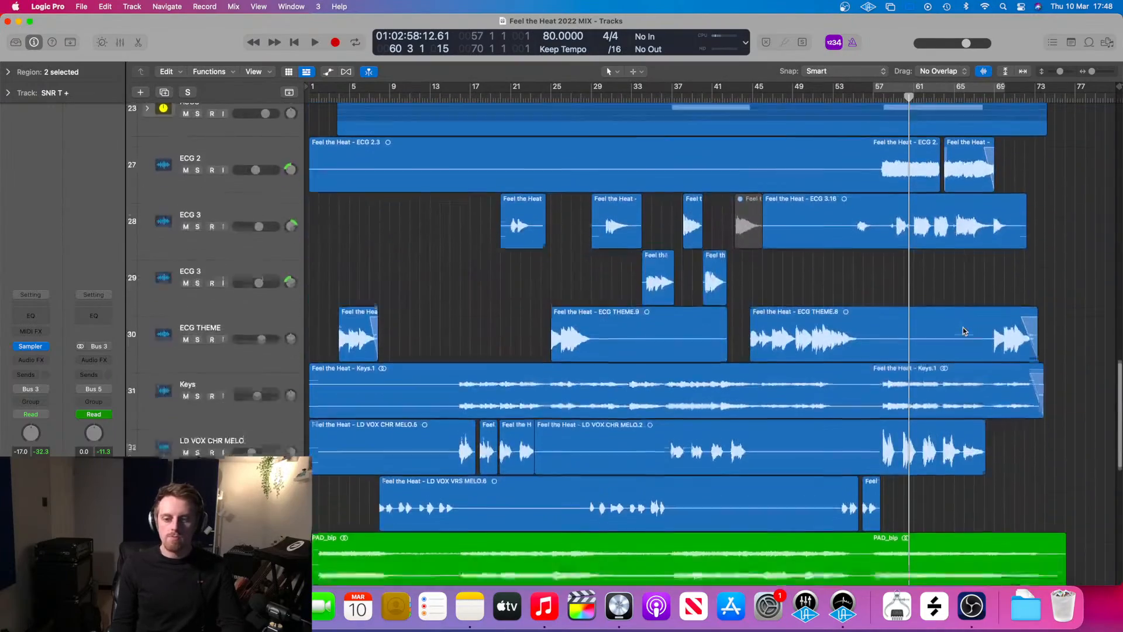
scroll(964, 331, "up", 5)
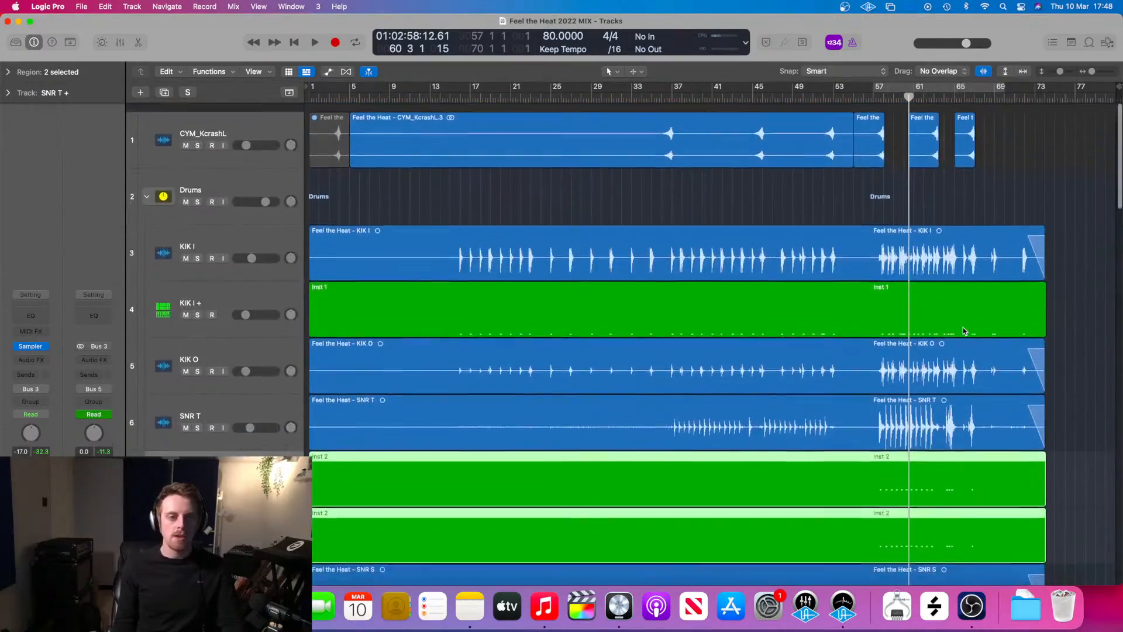
left_click(150, 188)
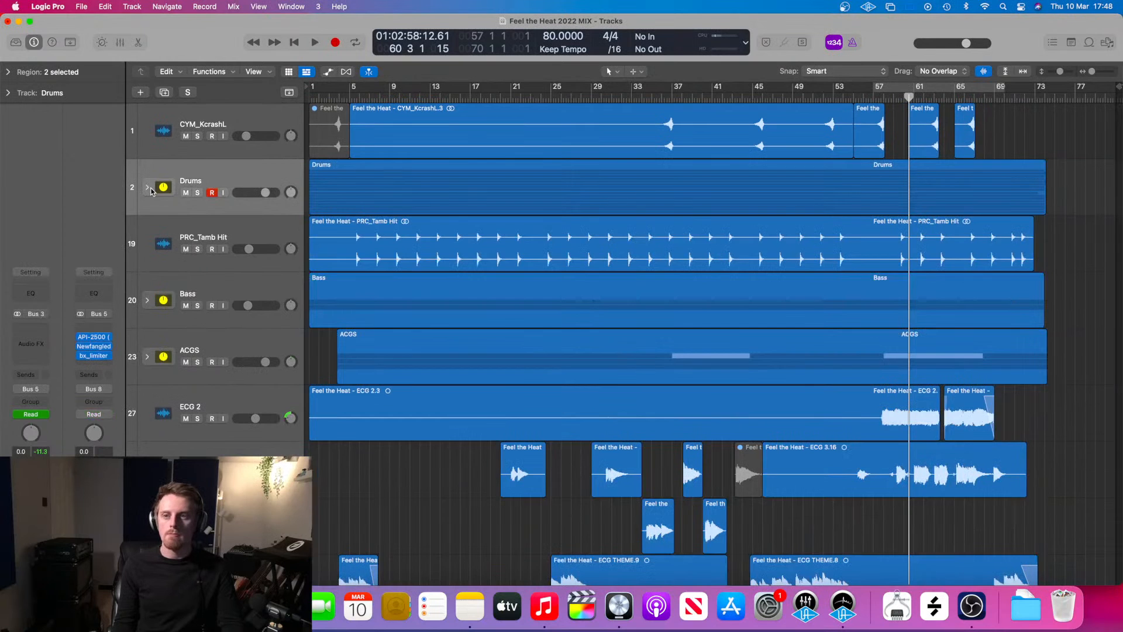
- Add a new software instrument track directly below the Bass track stack
scroll(266, 126, "down", 3)
left_click(266, 126)
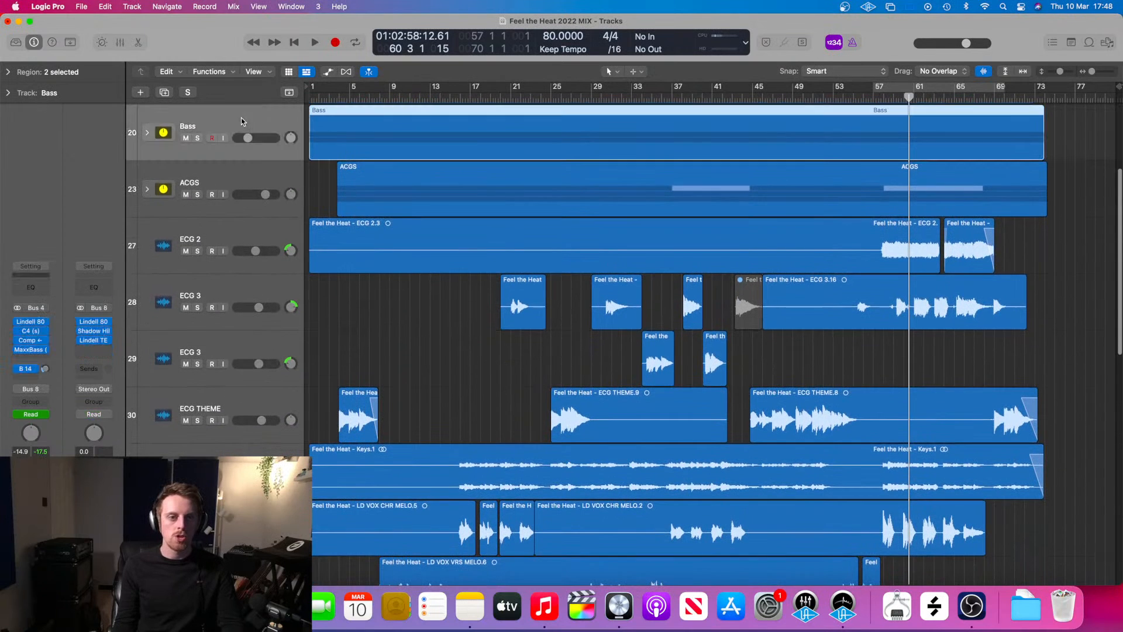
left_click(132, 7)
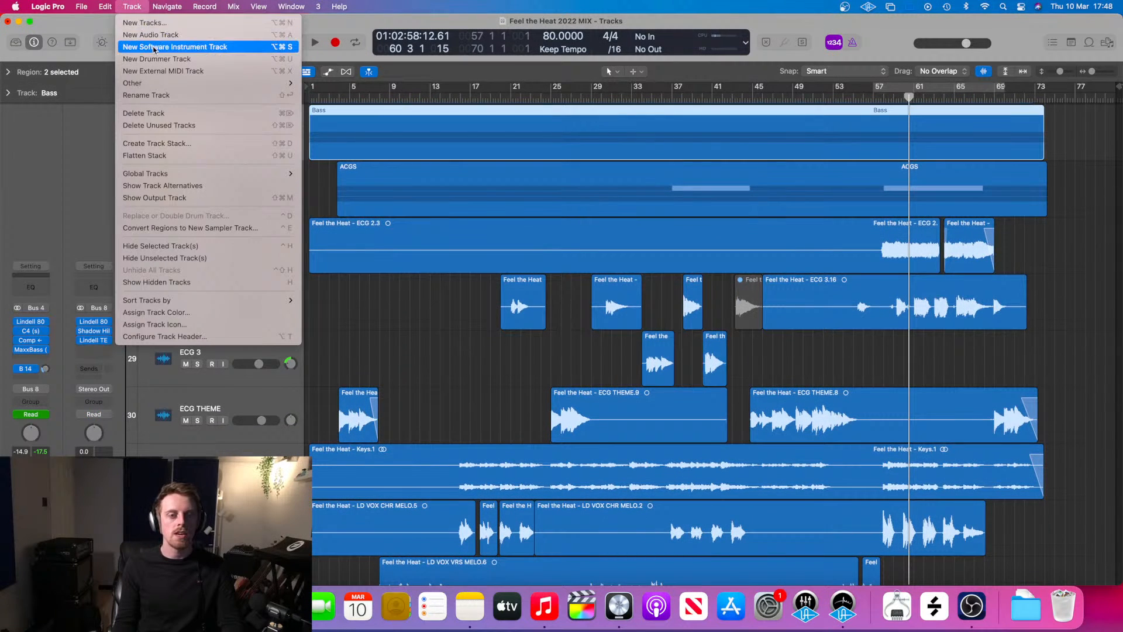
key("Escape")
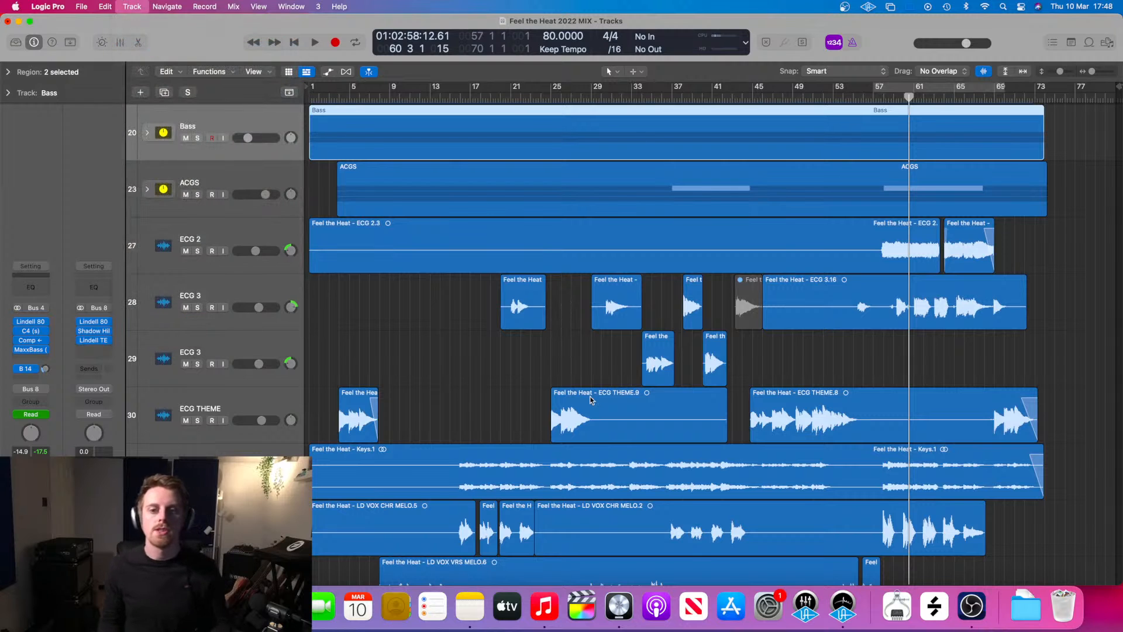
key("alt+super+s")
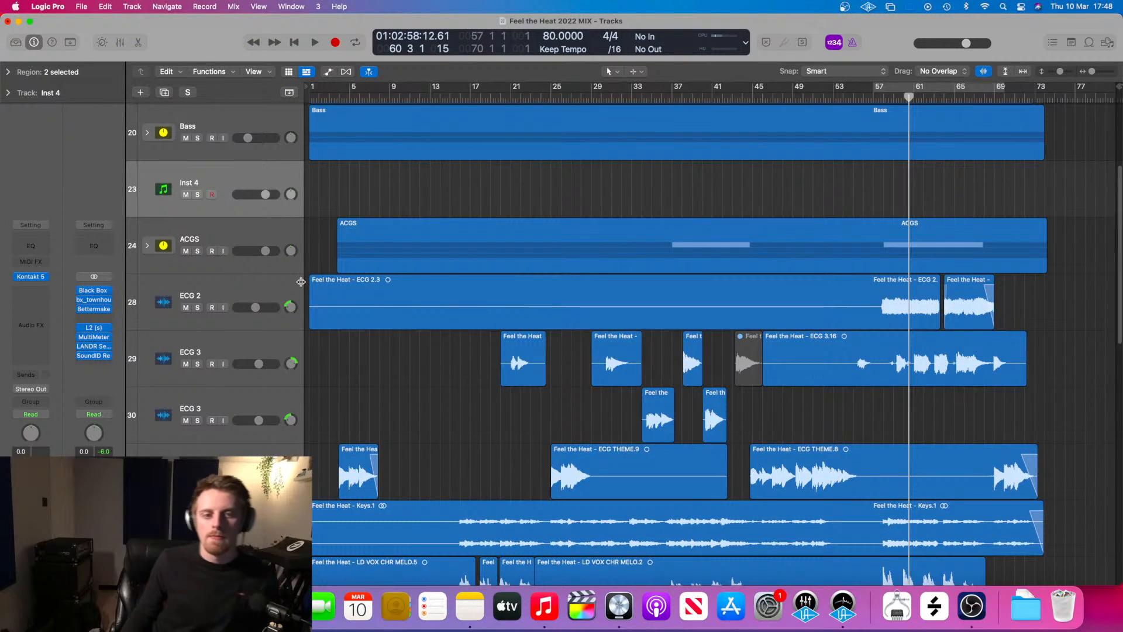
- Replace Kontakt 5 on the new instrument track with the stereo Alchemy synth
left_click(51, 279)
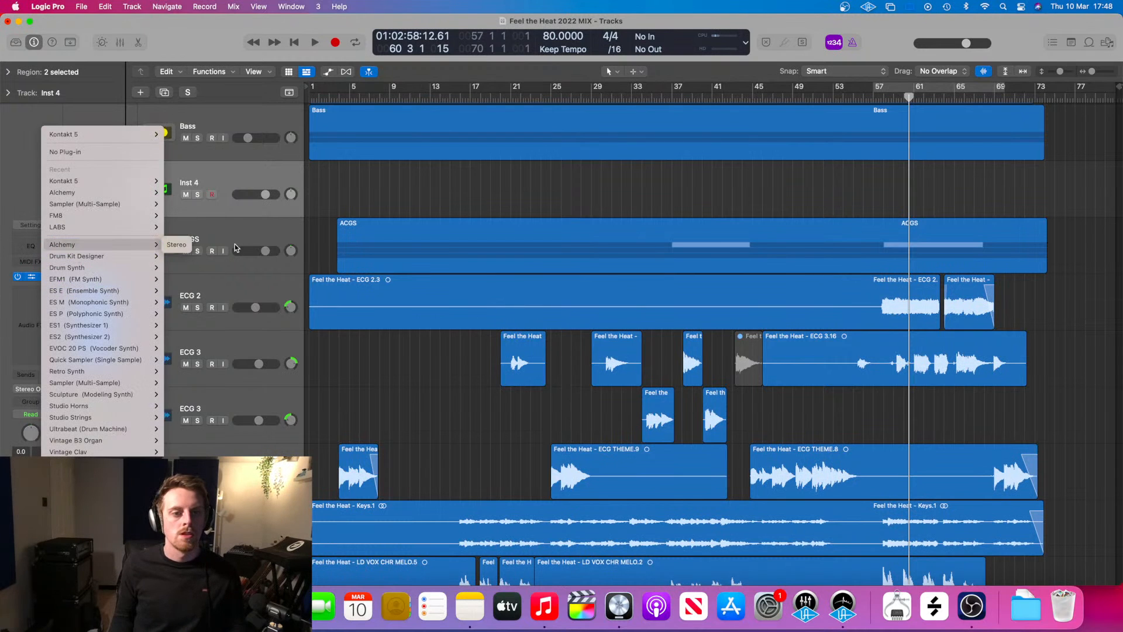
left_click(175, 245)
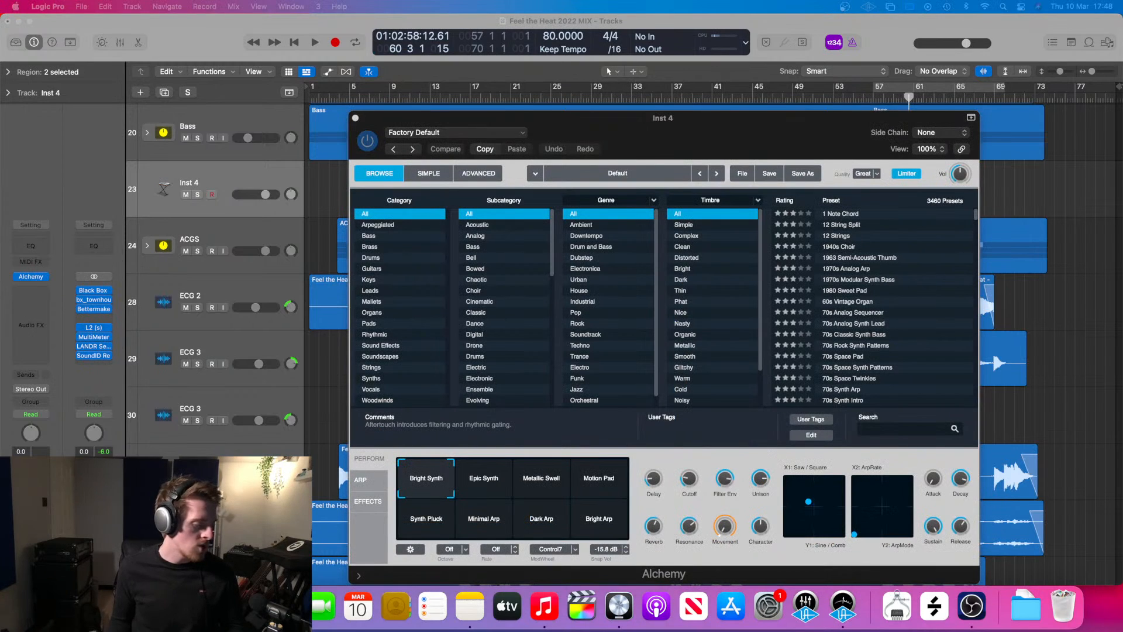
left_click(654, 149)
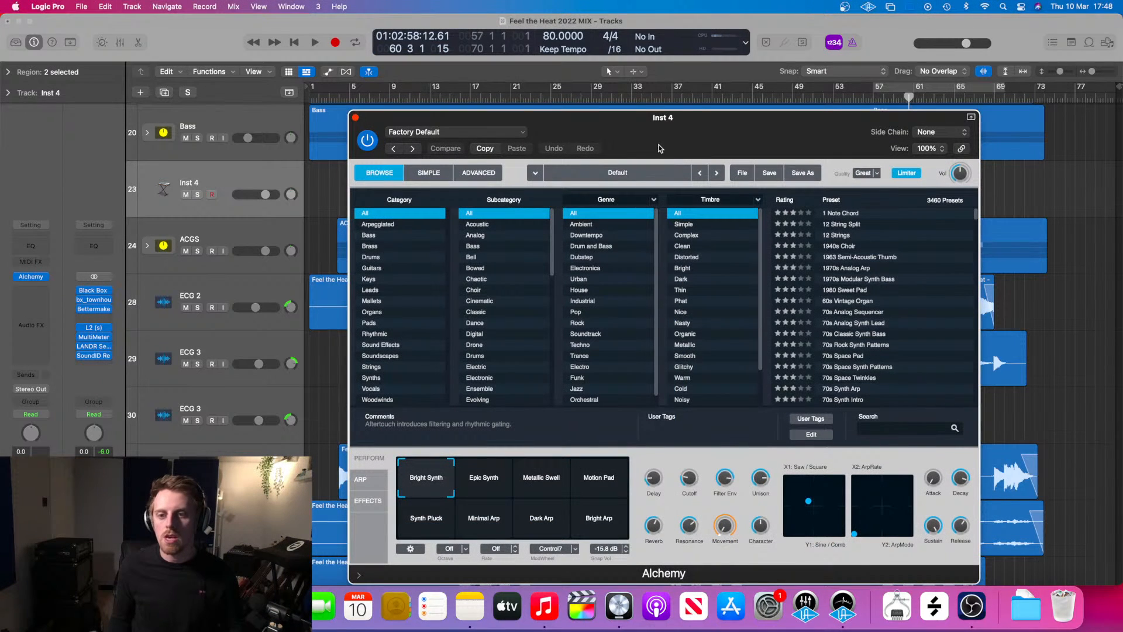
- Rename the new Alchemy track as SUB BASS
double_click(191, 183)
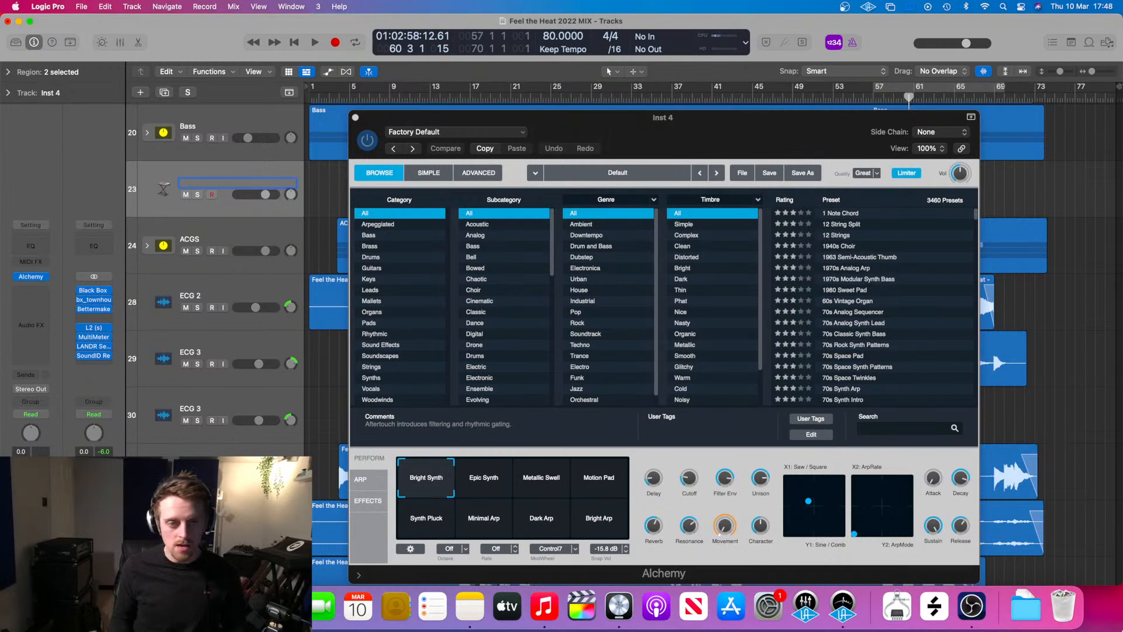
key("super+Tab")
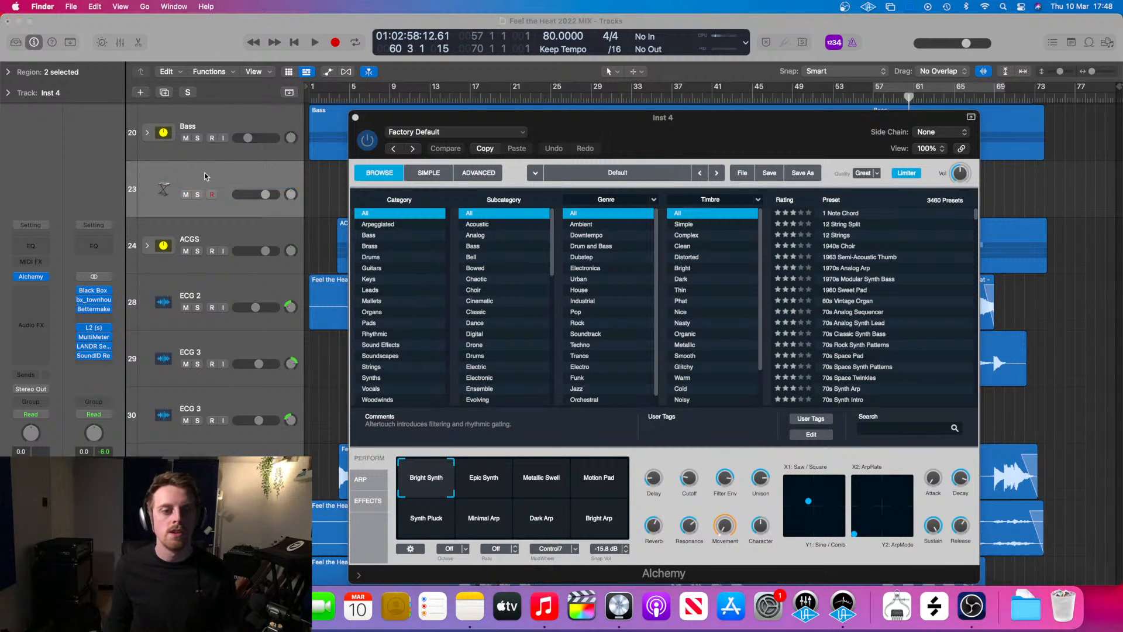
double_click(197, 181)
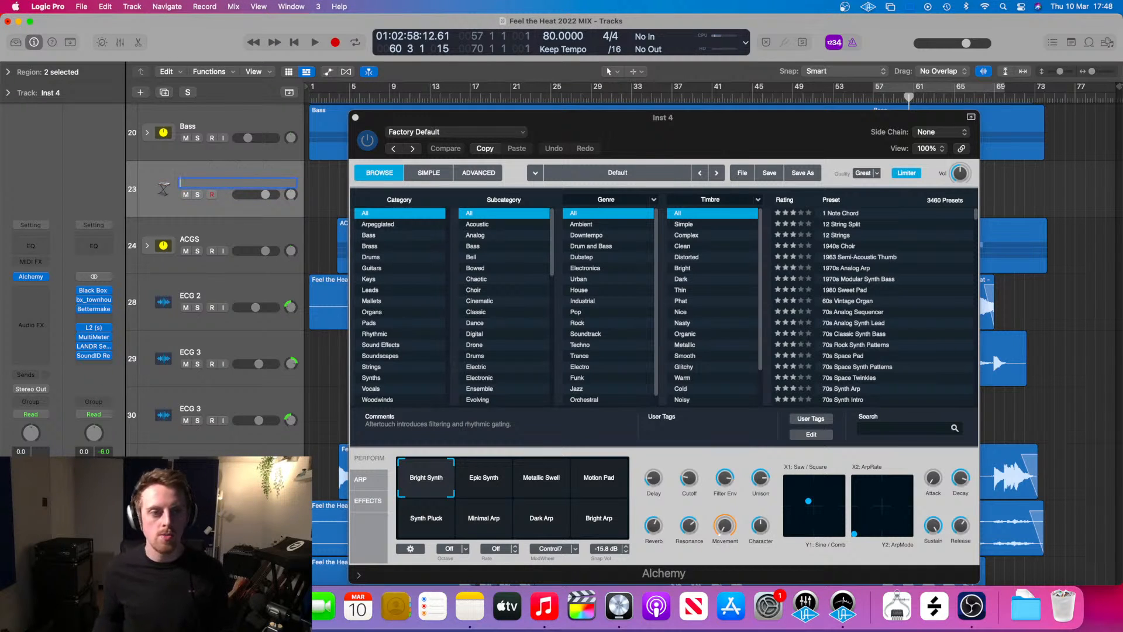
key("Return")
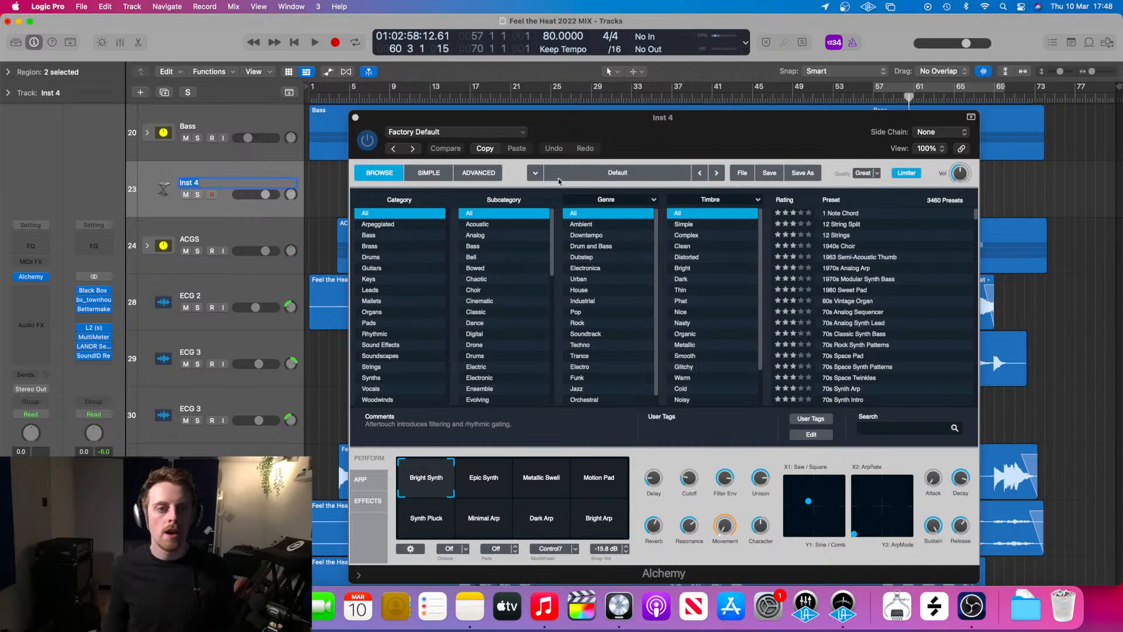
type("UB BASS")
key("Return")
- Search the Alchemy presets for "dub", sort them by rating and load the Dub Bass preset
left_click(882, 428)
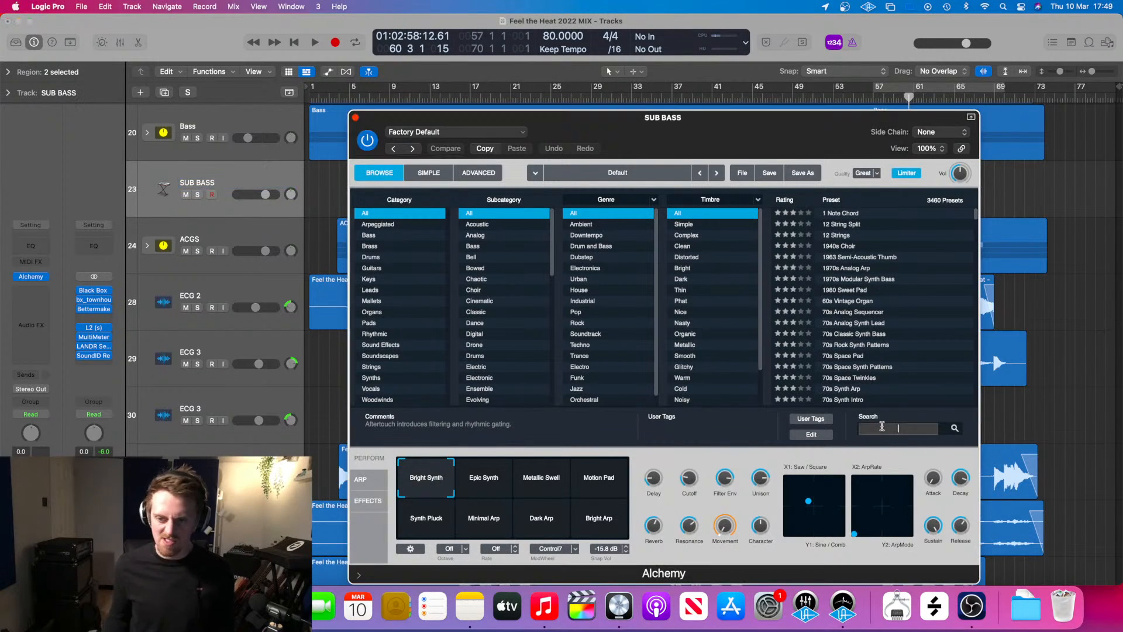
type("dub")
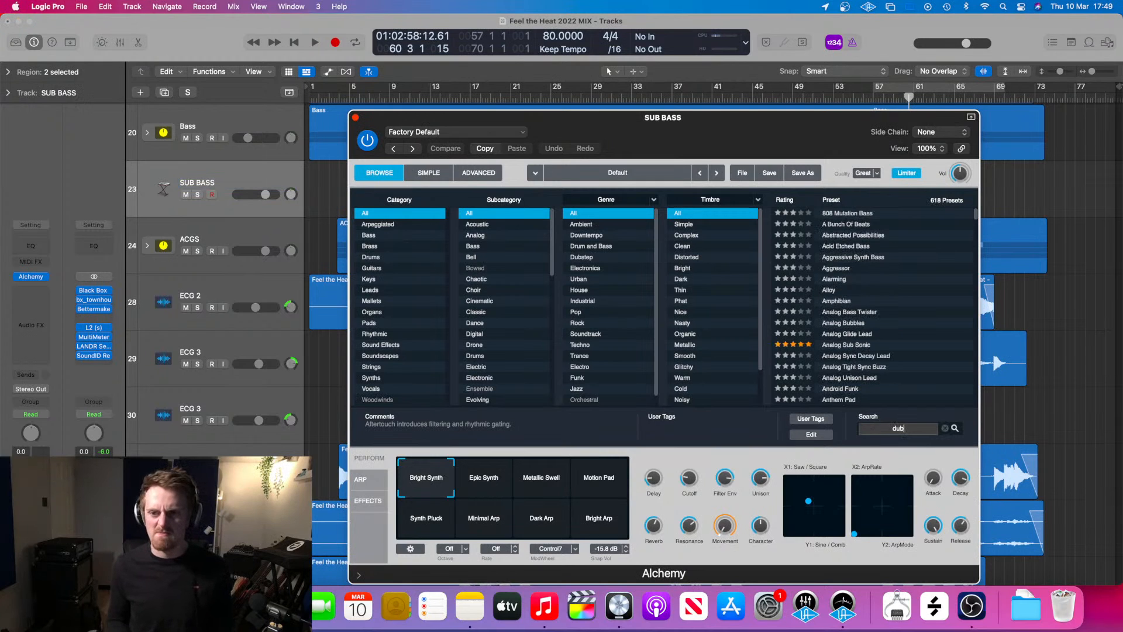
left_click(790, 194)
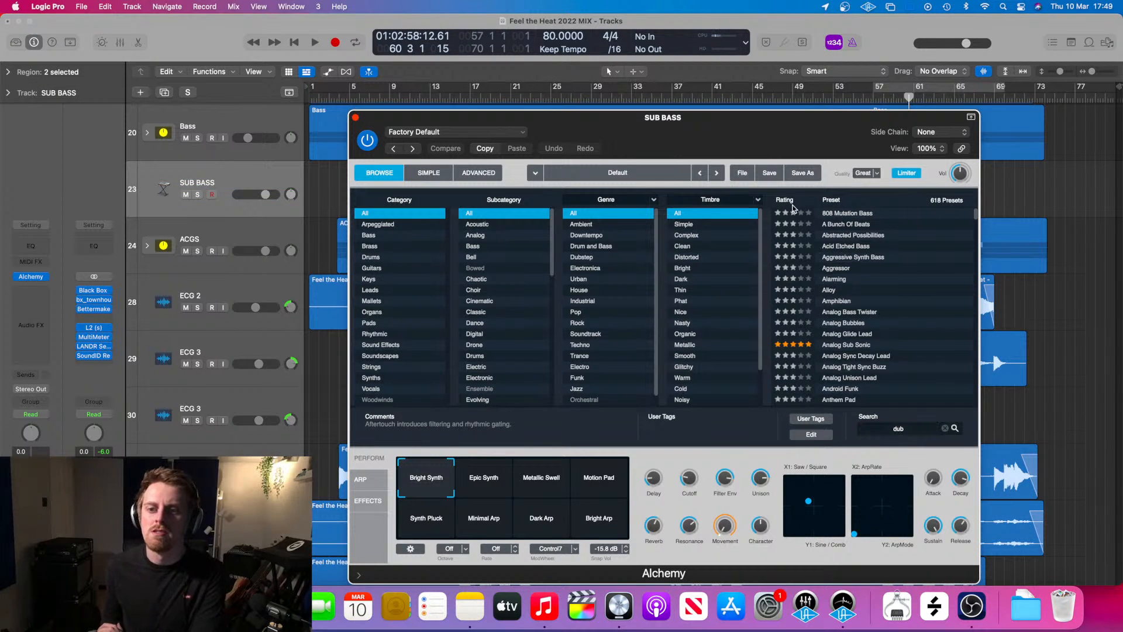
left_click(784, 201)
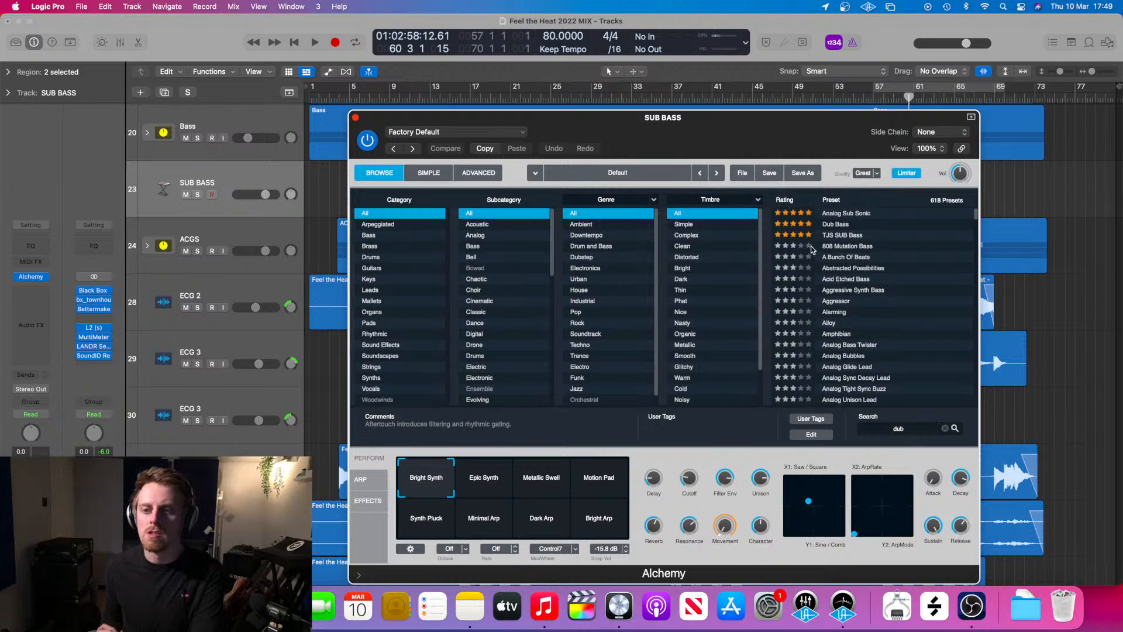
left_click(835, 227)
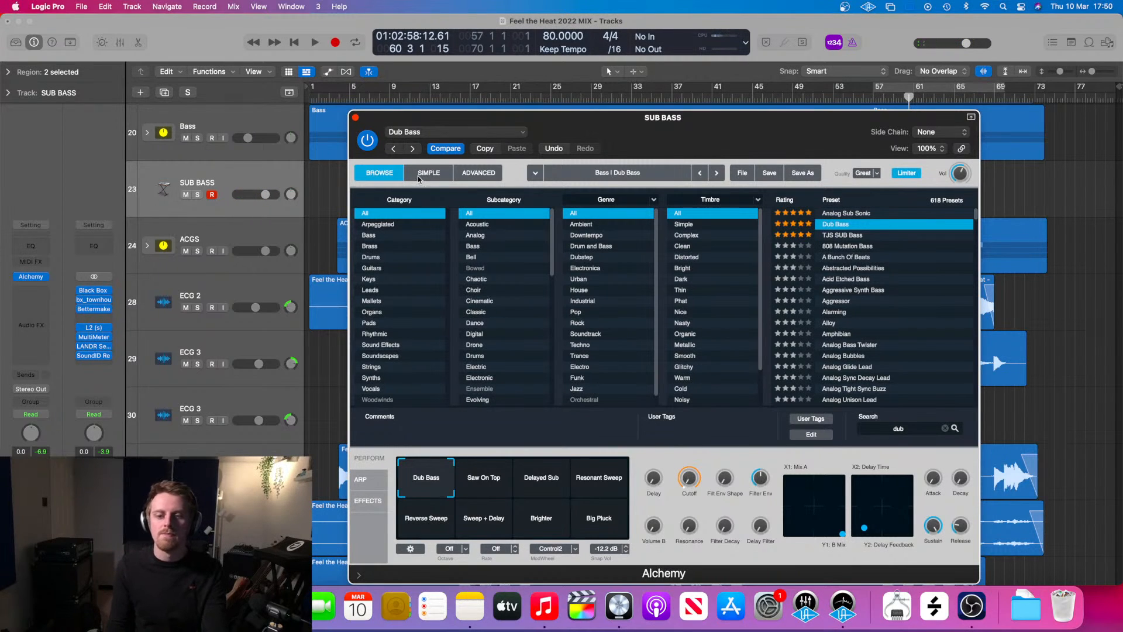
- Raise the Attack slightly in the Alchemy Dub Bass patch and close the synth window
mouse_move(935, 485)
left_click_drag(934, 483, 934, 478)
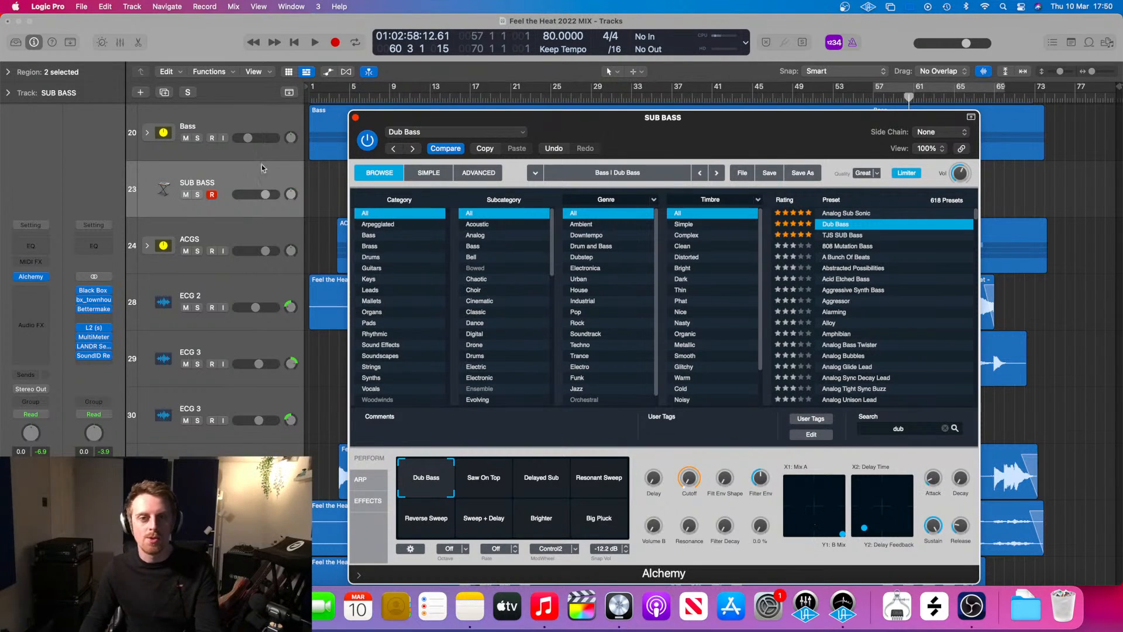
left_click(356, 119)
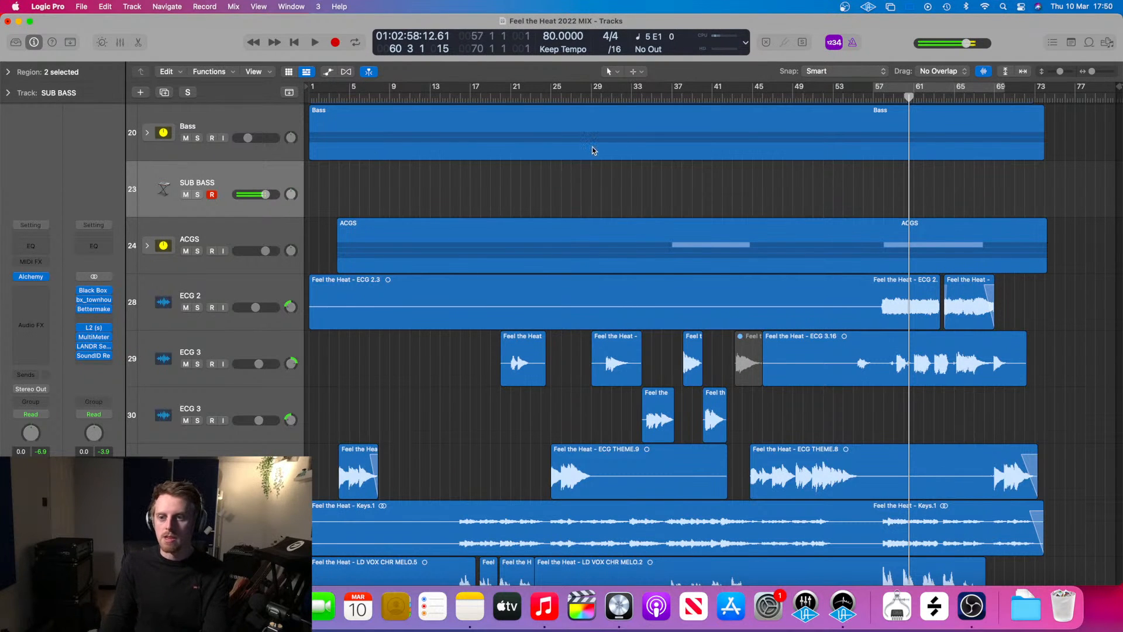
- Try a recording of the sub-bass part on the SUB BASS track from bar 57, and delete the take
scroll(593, 150, "up", 2)
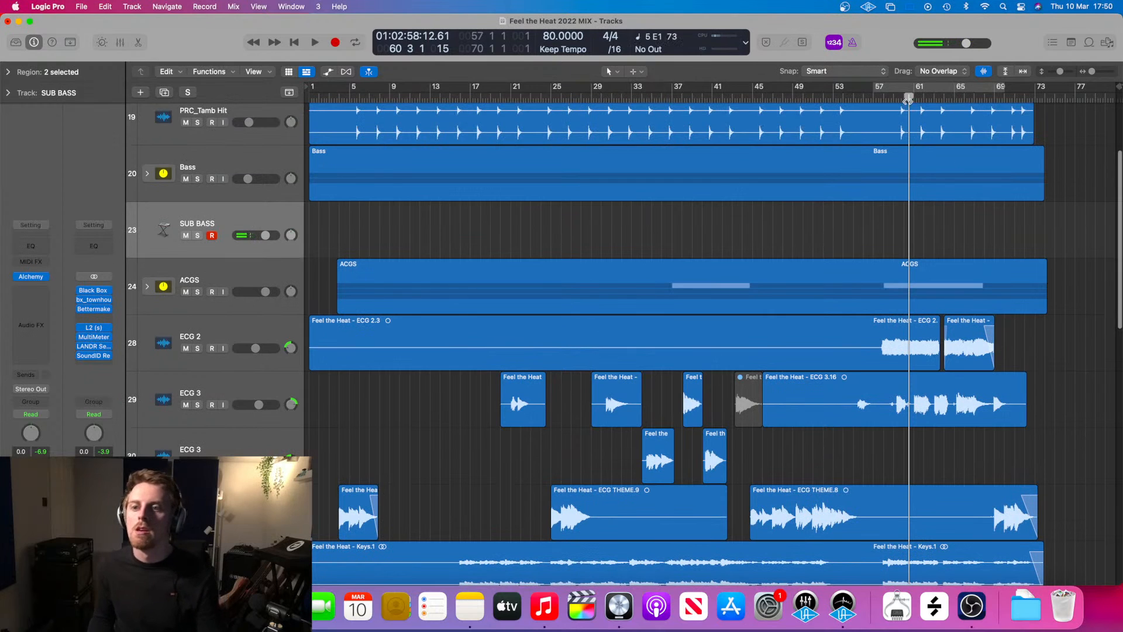
left_click_drag(909, 99, 878, 99)
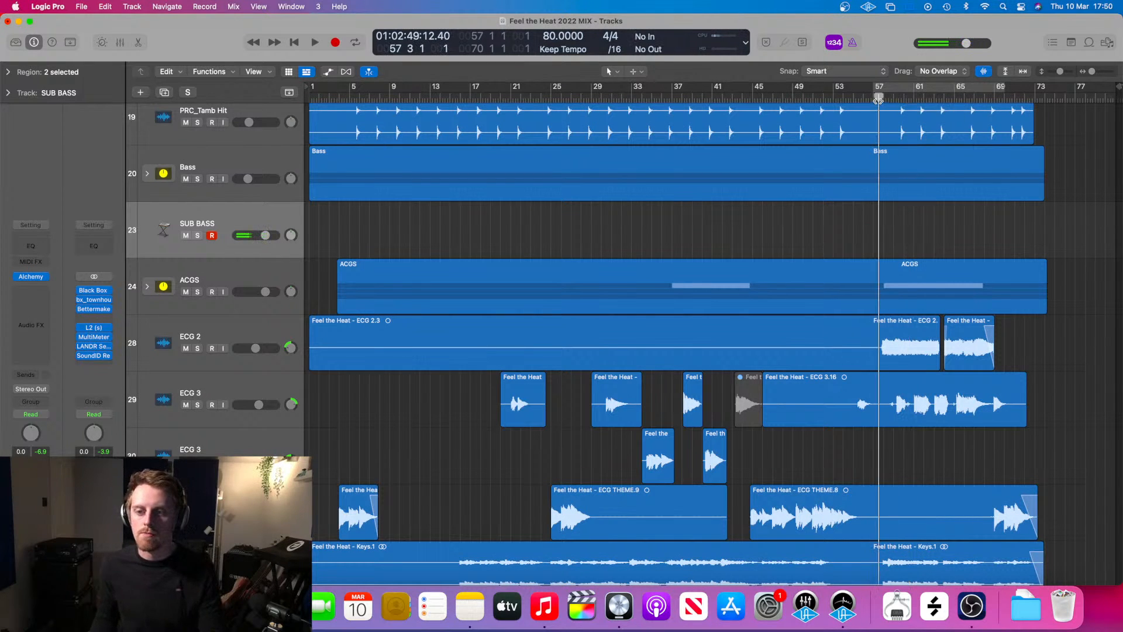
key("r")
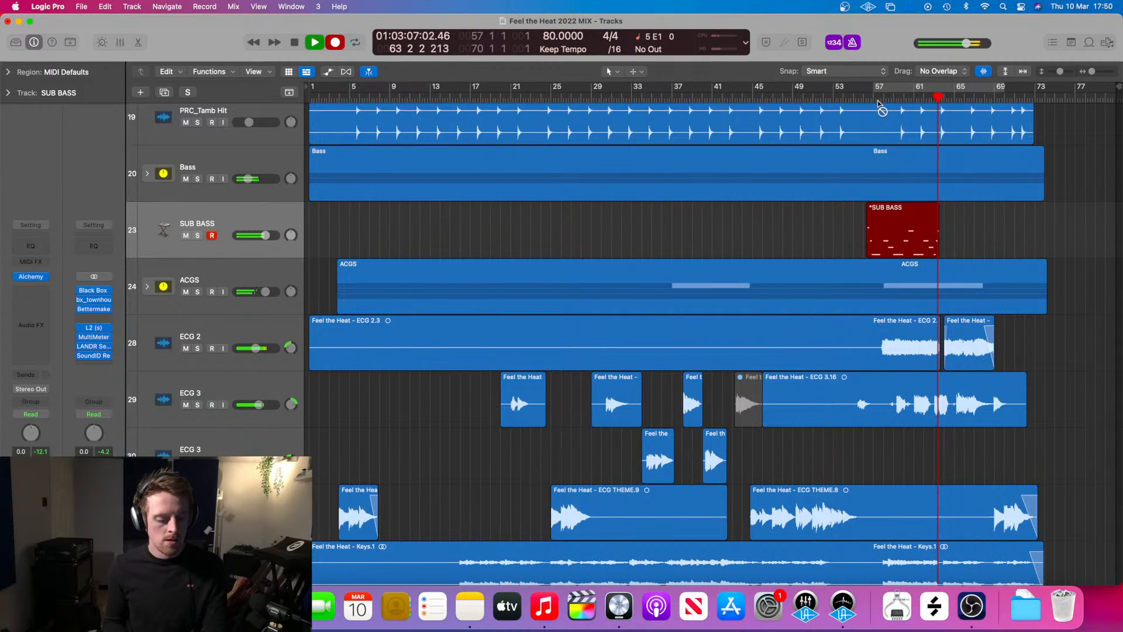
key("space")
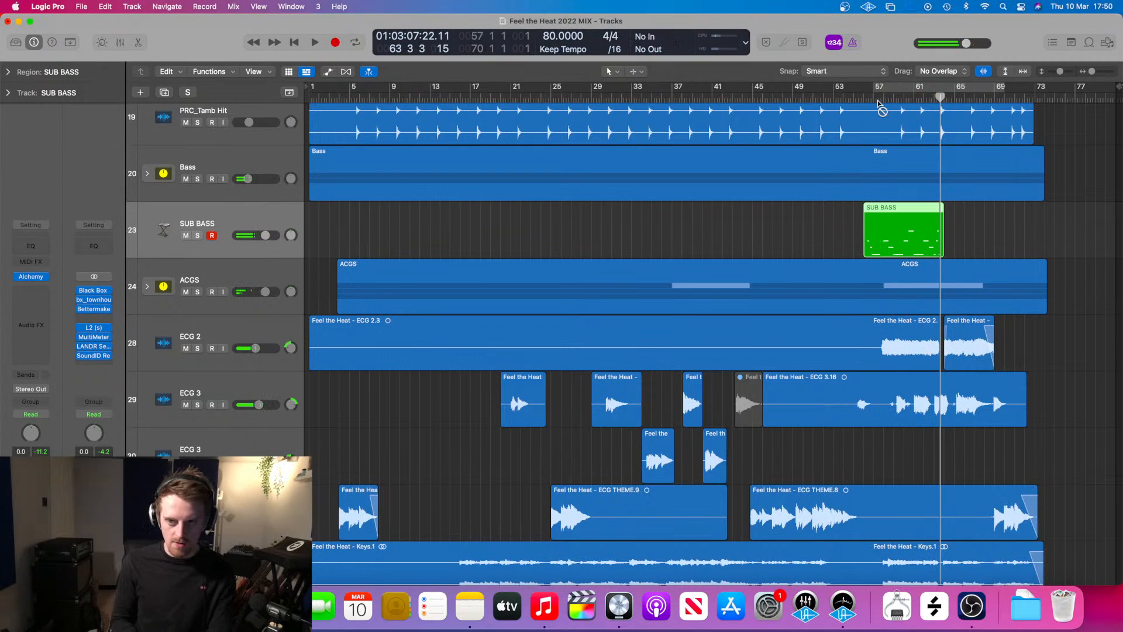
key("Delete")
- Record the sub-bass part on the SUB BASS track, starting at bar 57 and stopping at bar 69
left_click(878, 101)
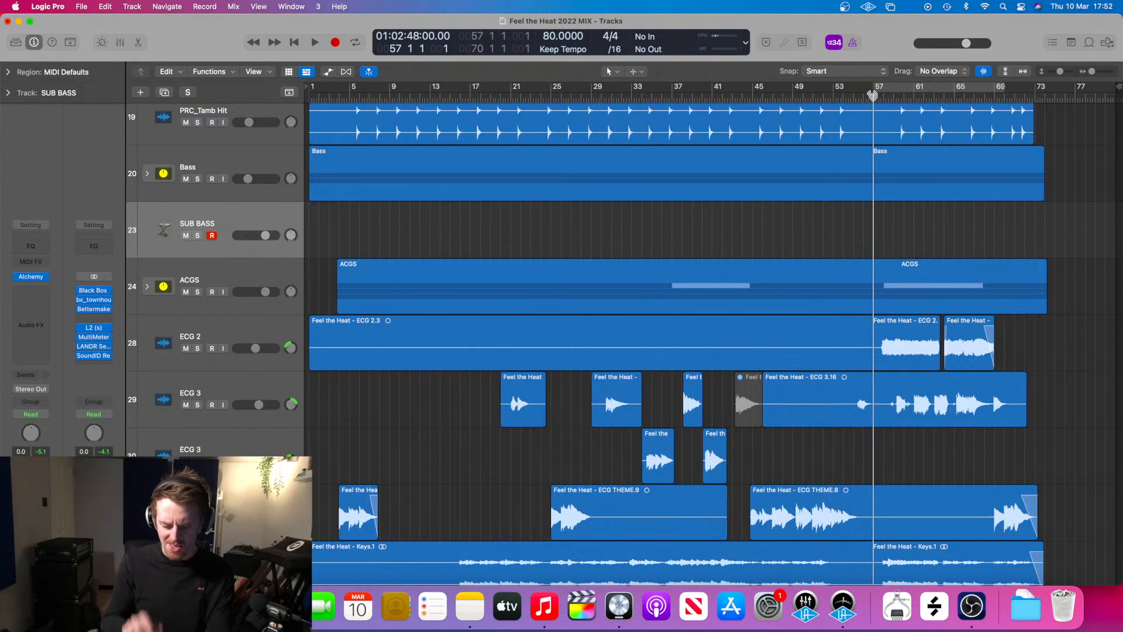
key("r")
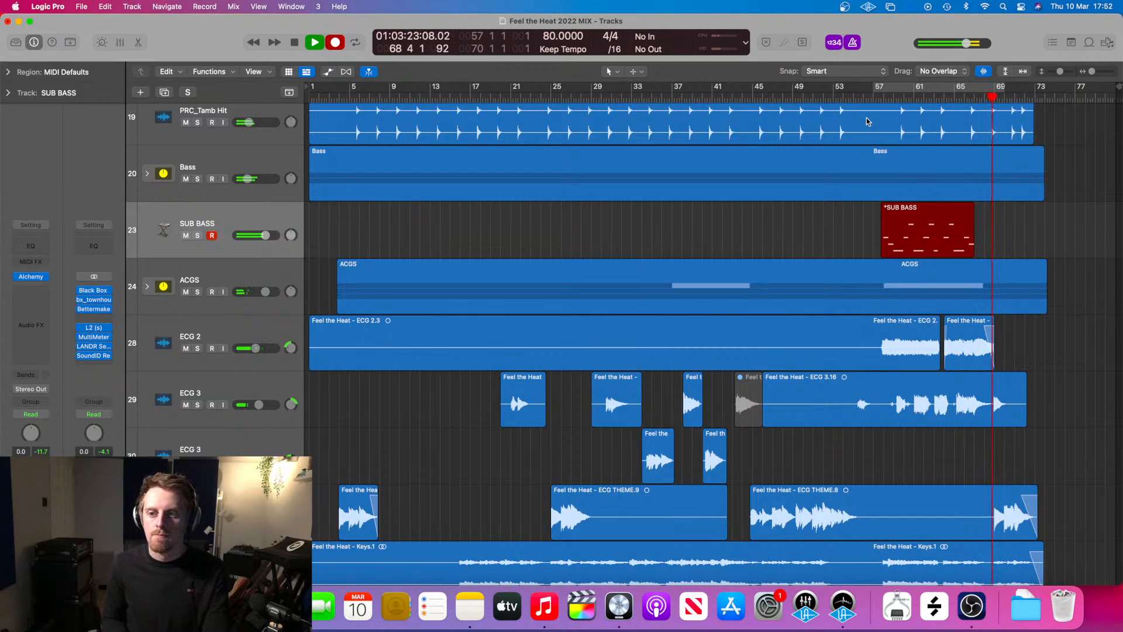
key("space")
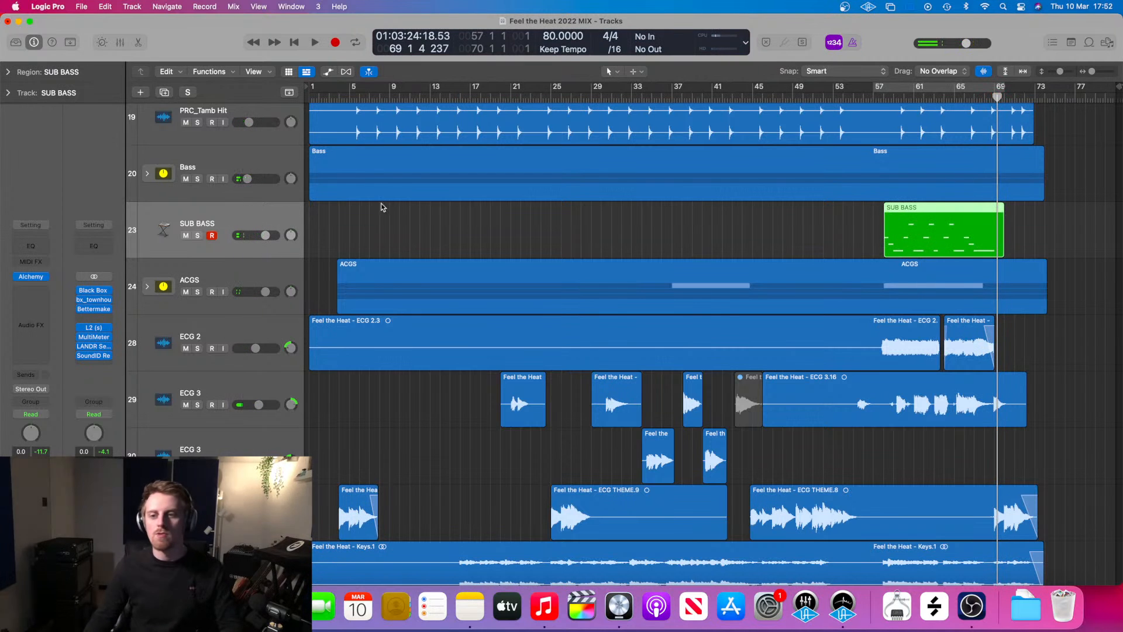
- Open the recorded SUB BASS region in the Piano Roll and lower its three A1 notes to G#1
key("p")
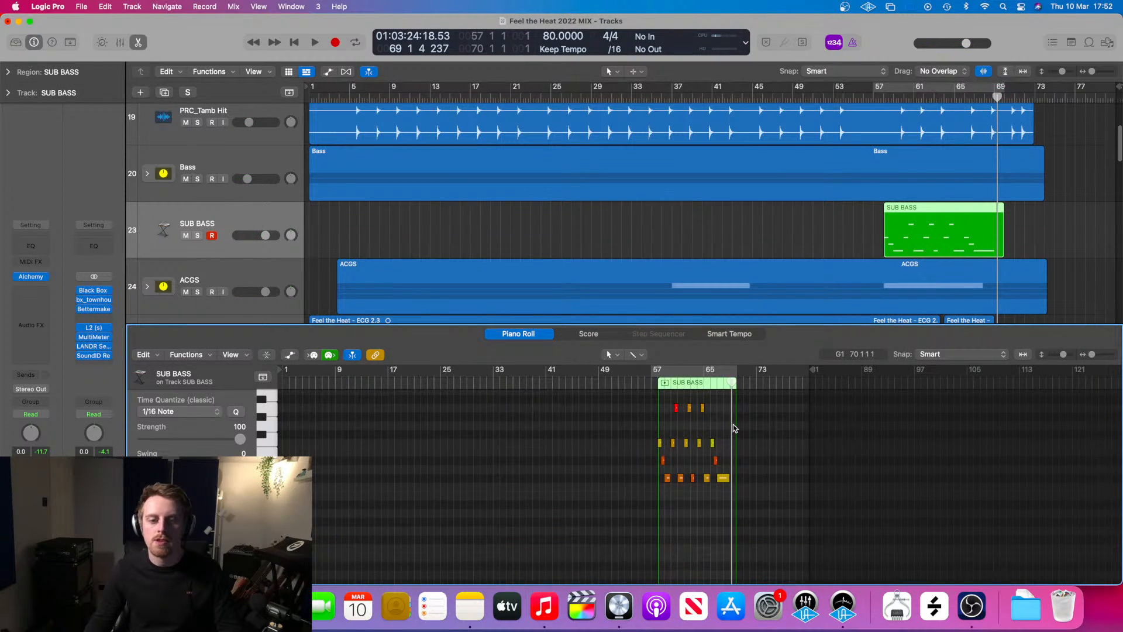
key("z")
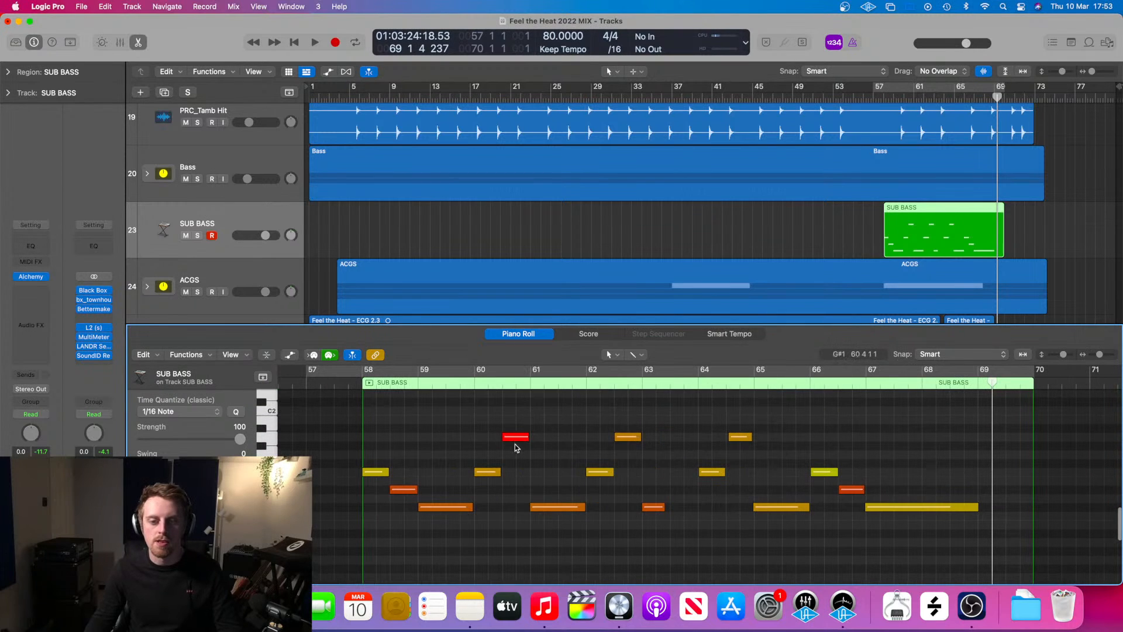
left_click(514, 439)
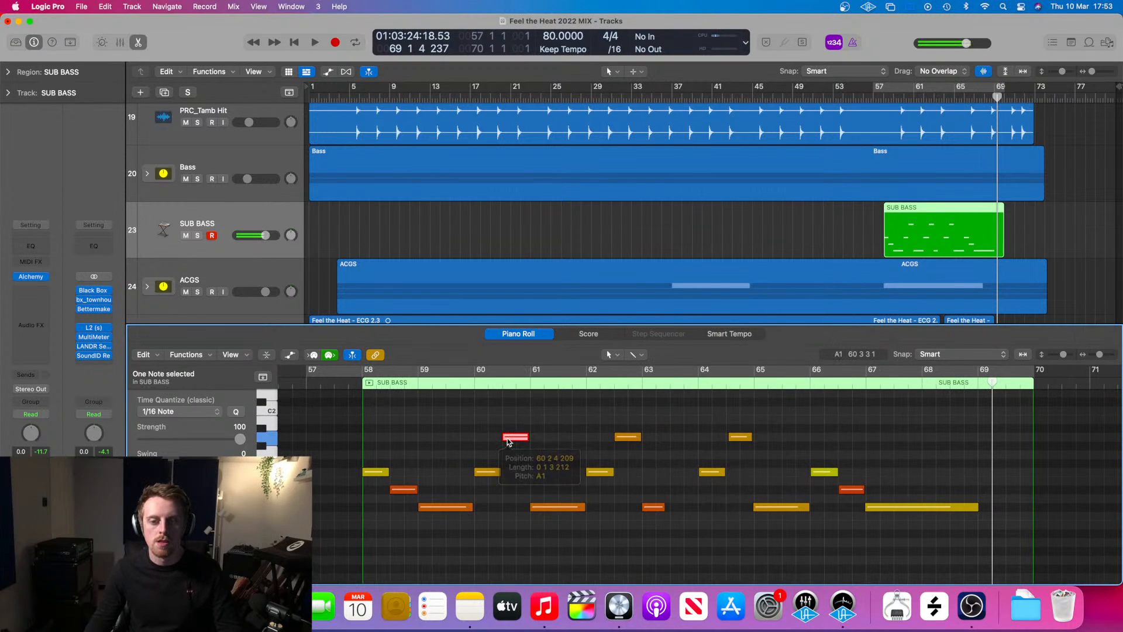
left_click_drag(465, 426, 744, 449)
left_click(408, 413)
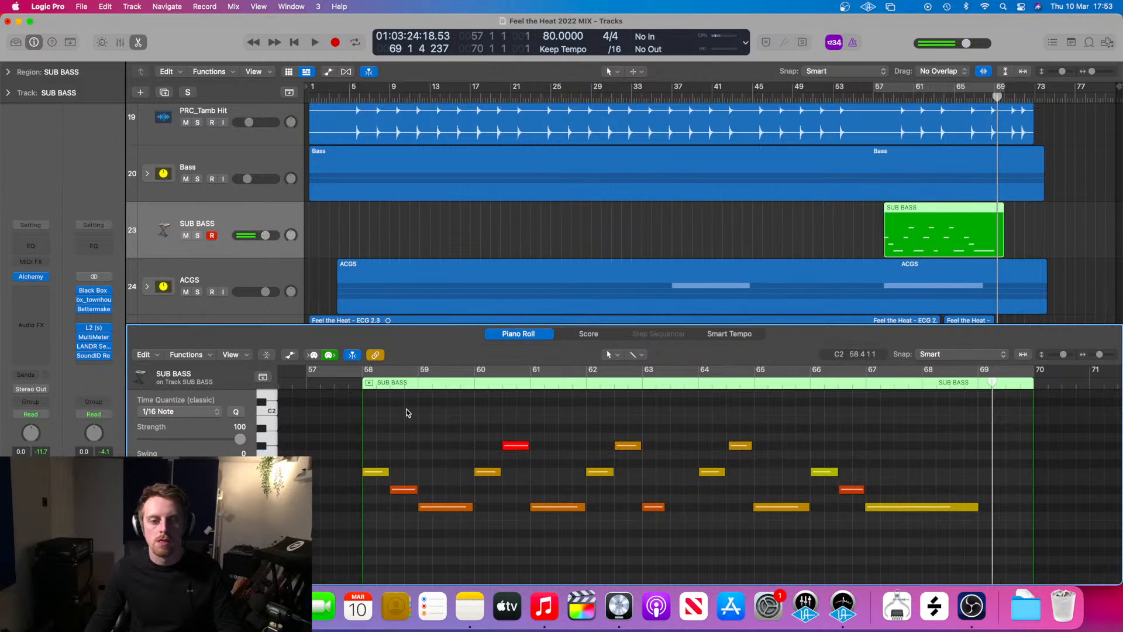
- Play the SUB BASS region from bar 58 to check the corrected notes, with the whole region in view
left_click(362, 382)
key("space")
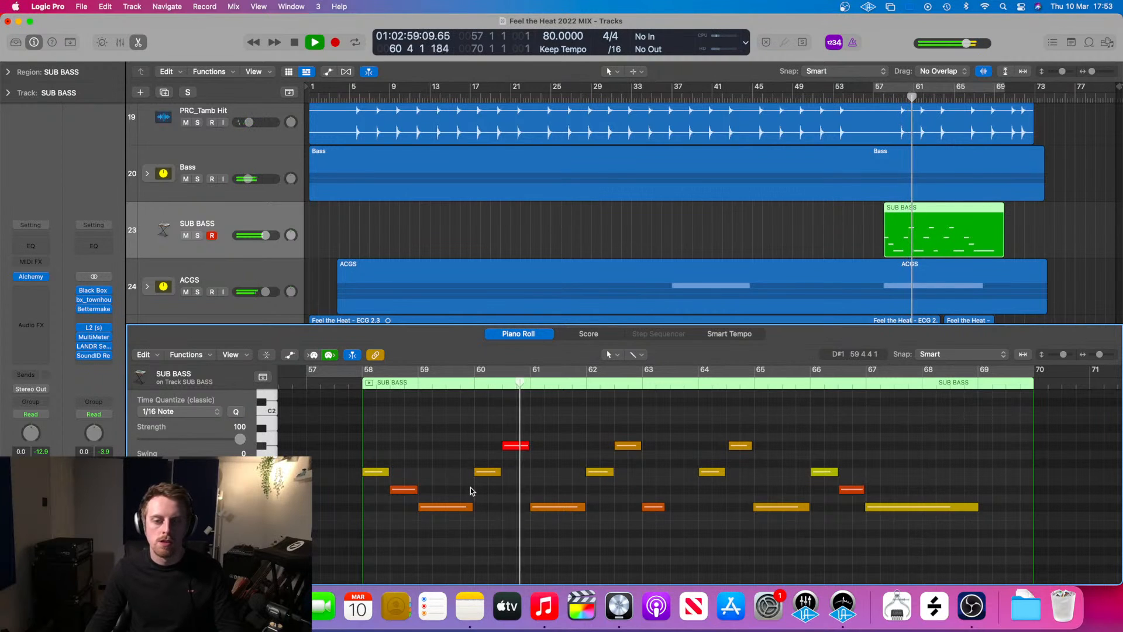
key("space")
scroll(569, 471, "down", 2)
scroll(569, 470, "up", 3)
scroll(569, 470, "down", 2)
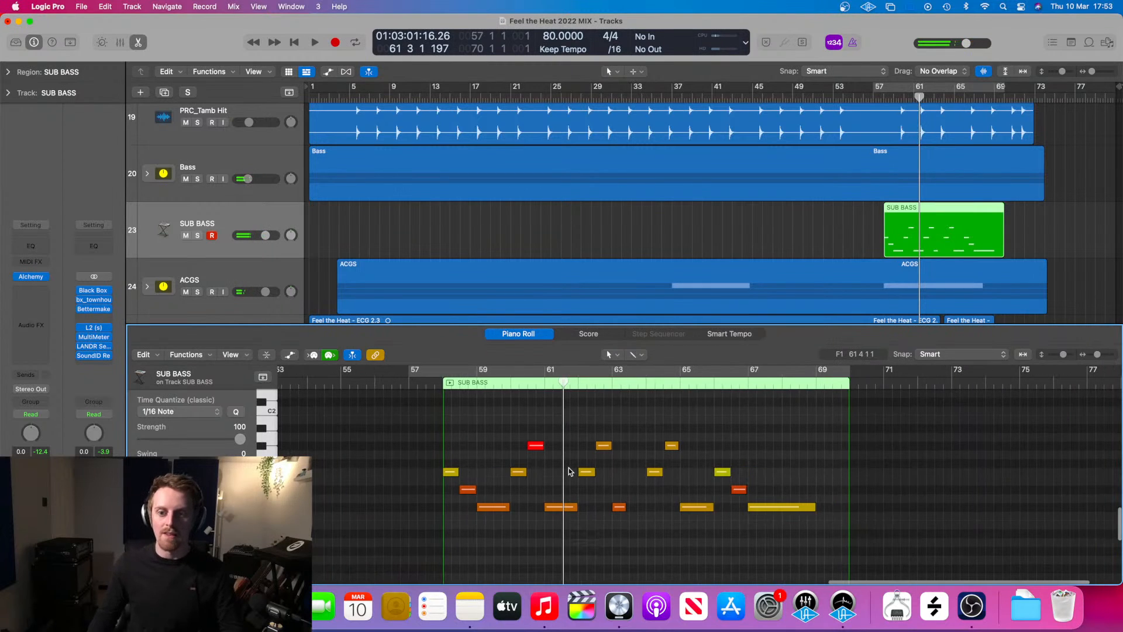
- Lower the velocity of the loud G#1 note in bar 60 and play the SUB BASS region from its start
left_click_drag(445, 430, 804, 539)
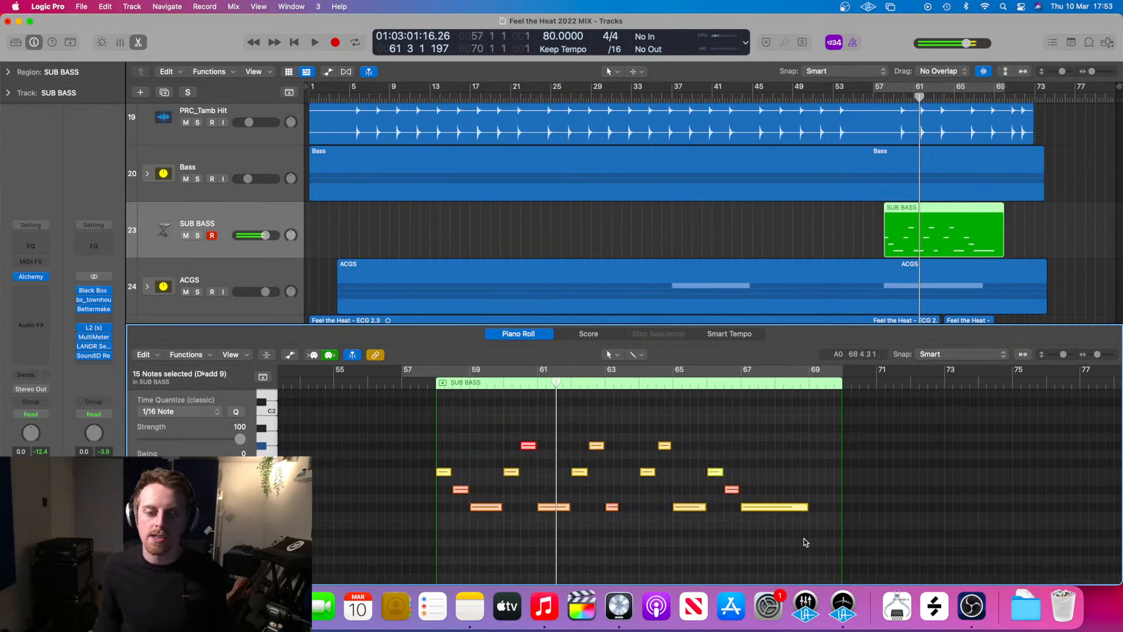
left_click(418, 427)
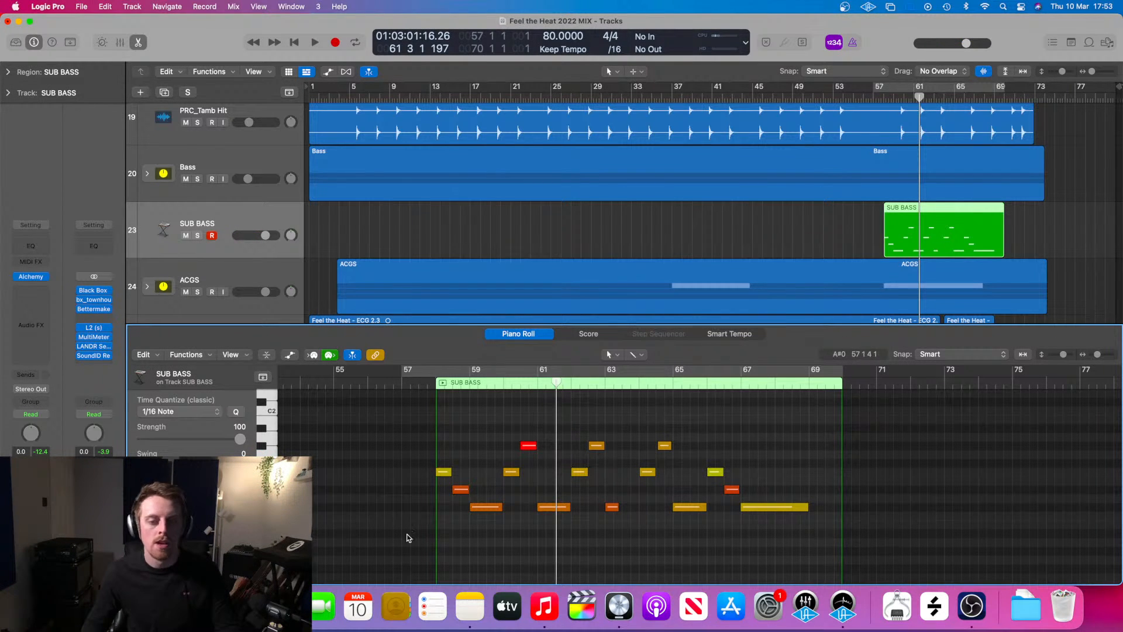
left_click_drag(443, 516, 840, 437)
left_click(528, 445)
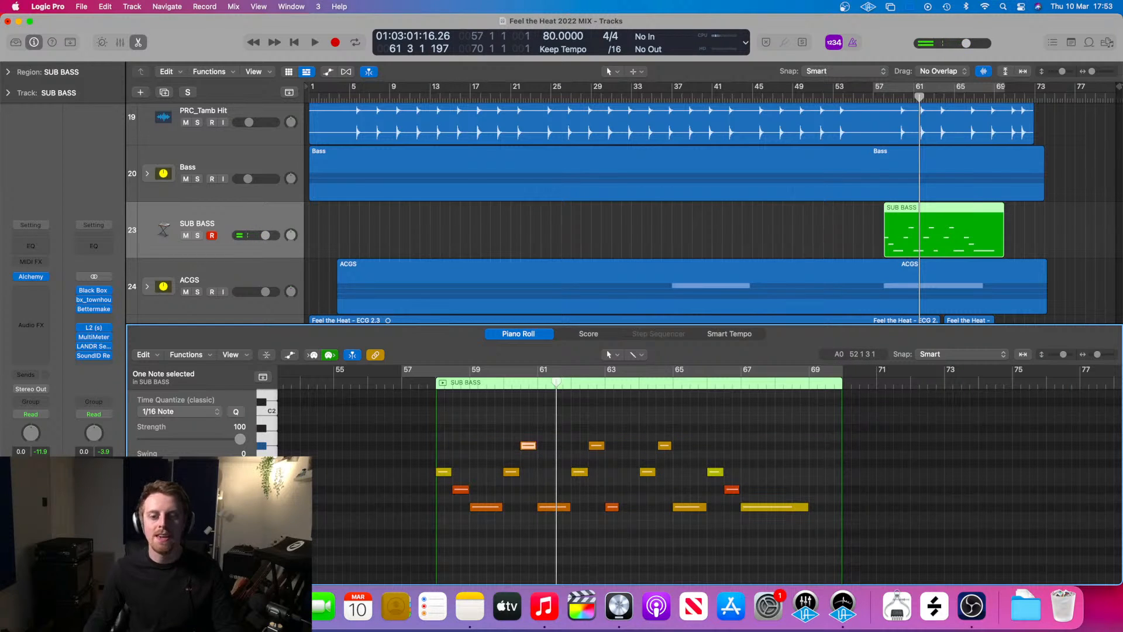
left_click(432, 382)
key("space")
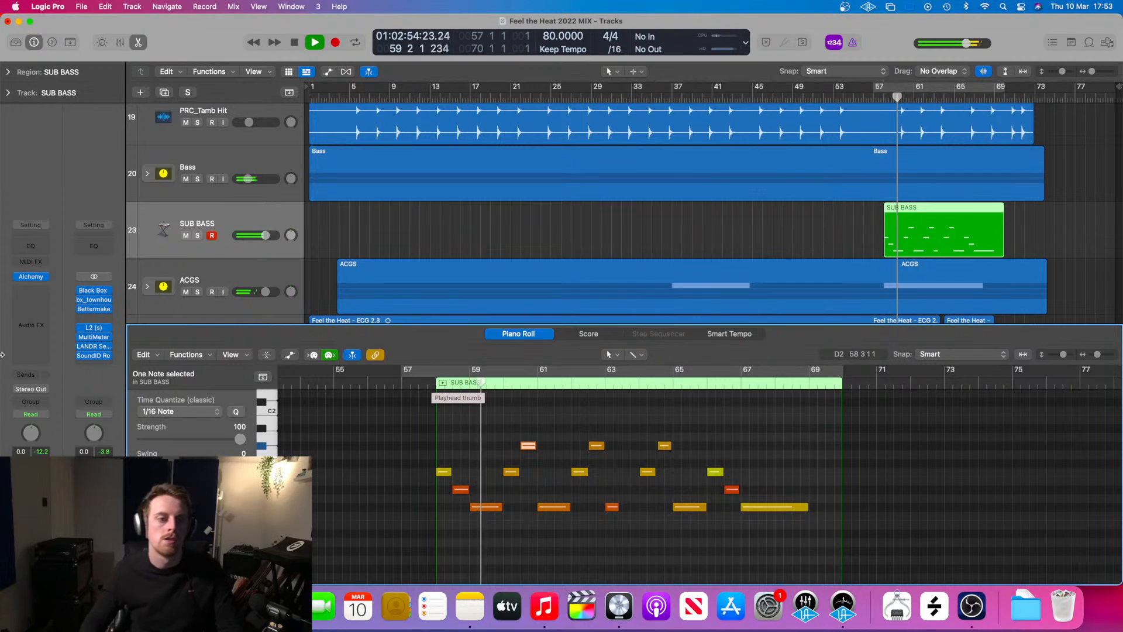
key("space")
- Insert a stereo RBass on the SUB BASS channel and set its frequency to 35 and its intensity to -18.8
left_click(23, 292)
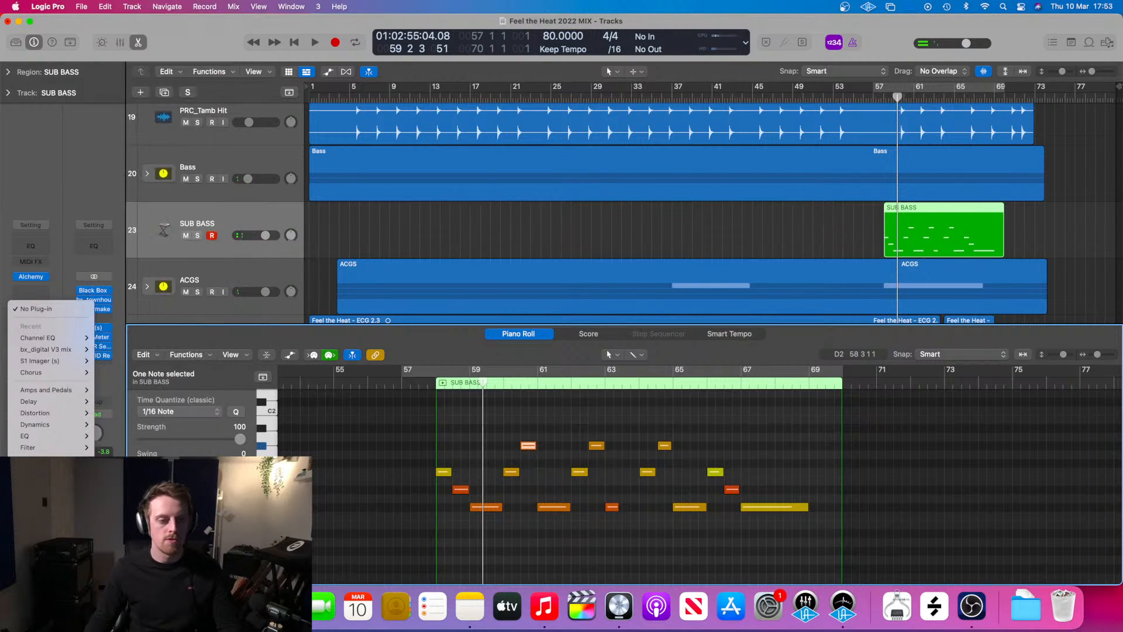
mouse_move(38, 557)
scroll(135, 544, "down", 15)
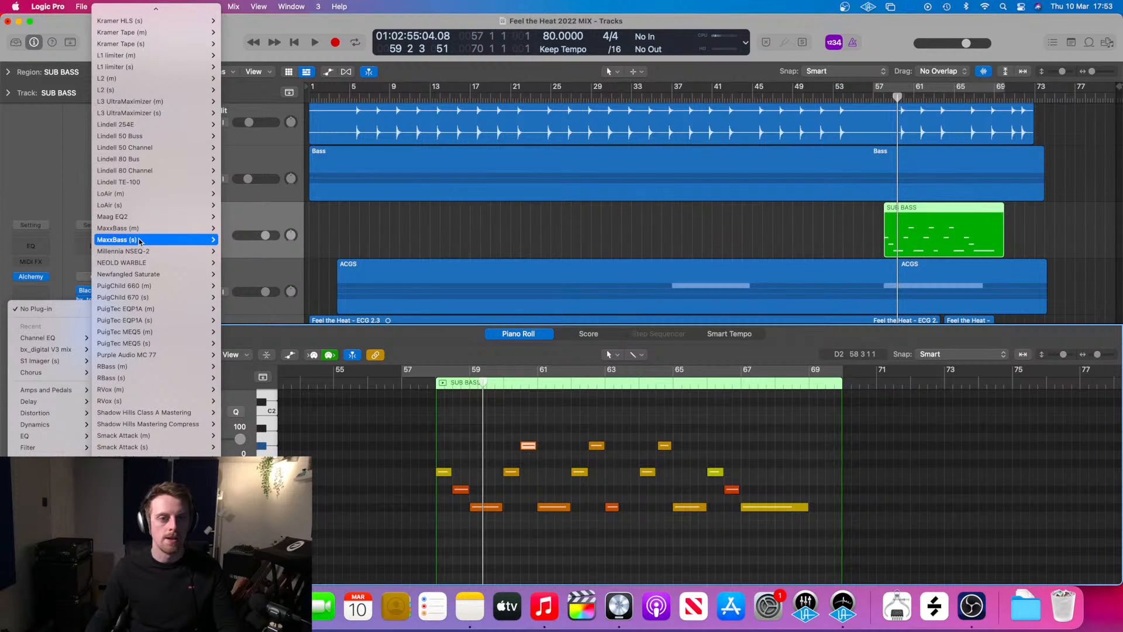
scroll(140, 240, "up", 1)
scroll(139, 241, "down", 1)
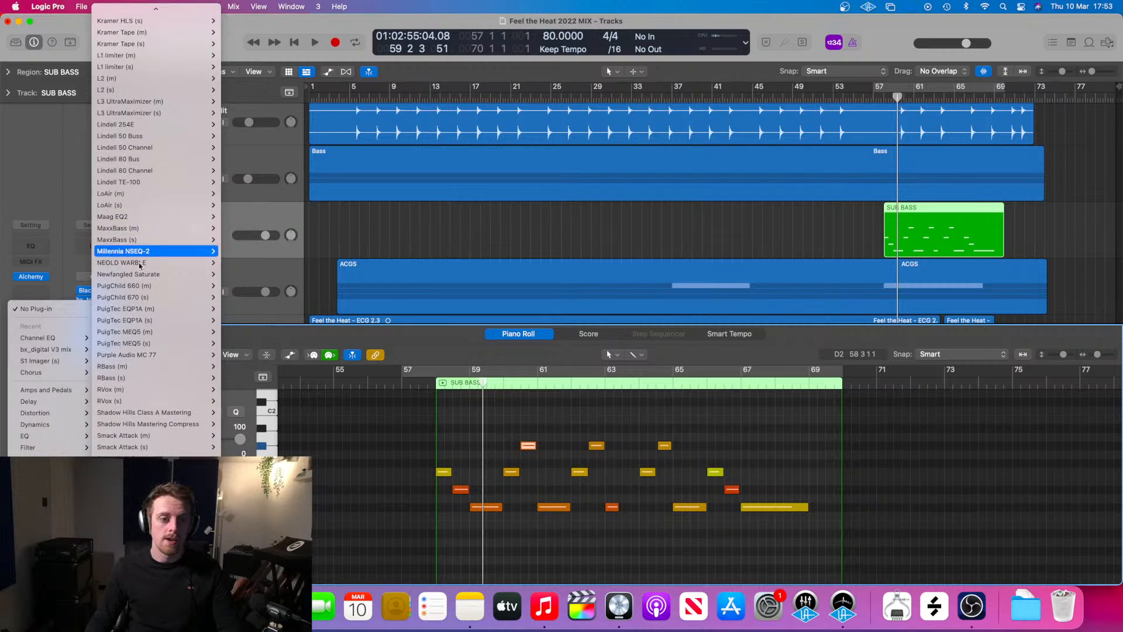
mouse_move(149, 384)
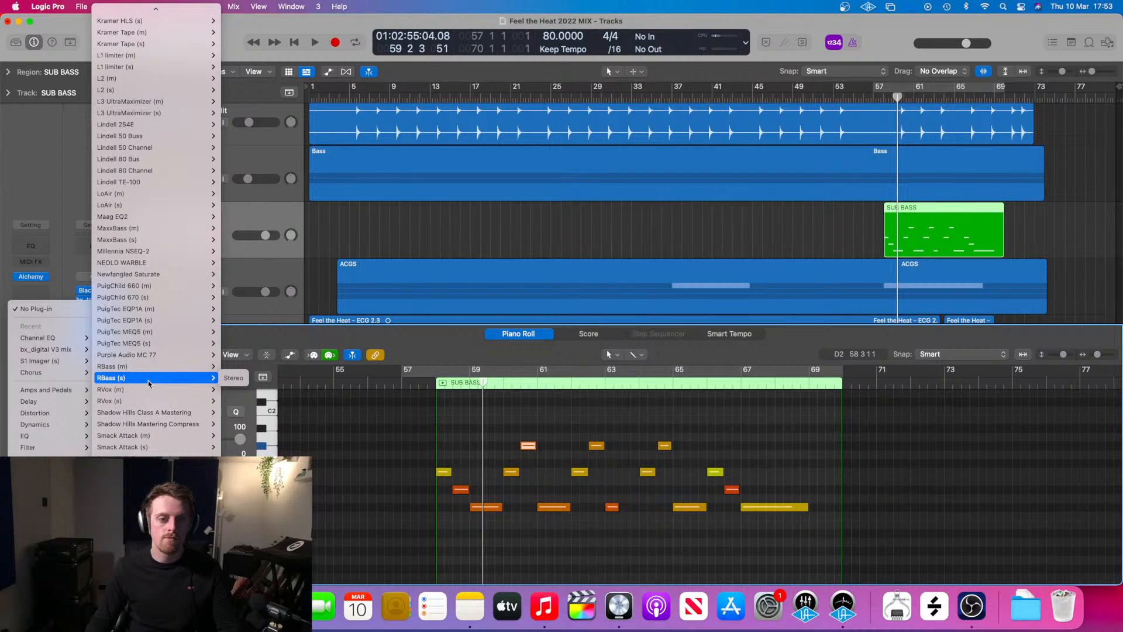
left_click(225, 378)
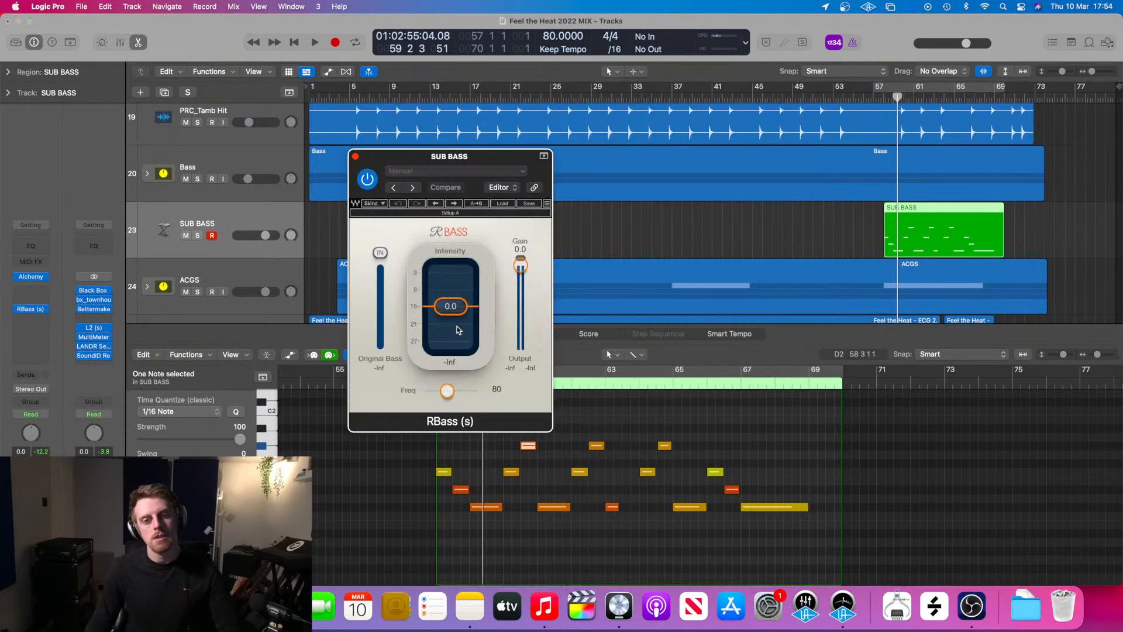
left_click_drag(447, 390, 424, 390)
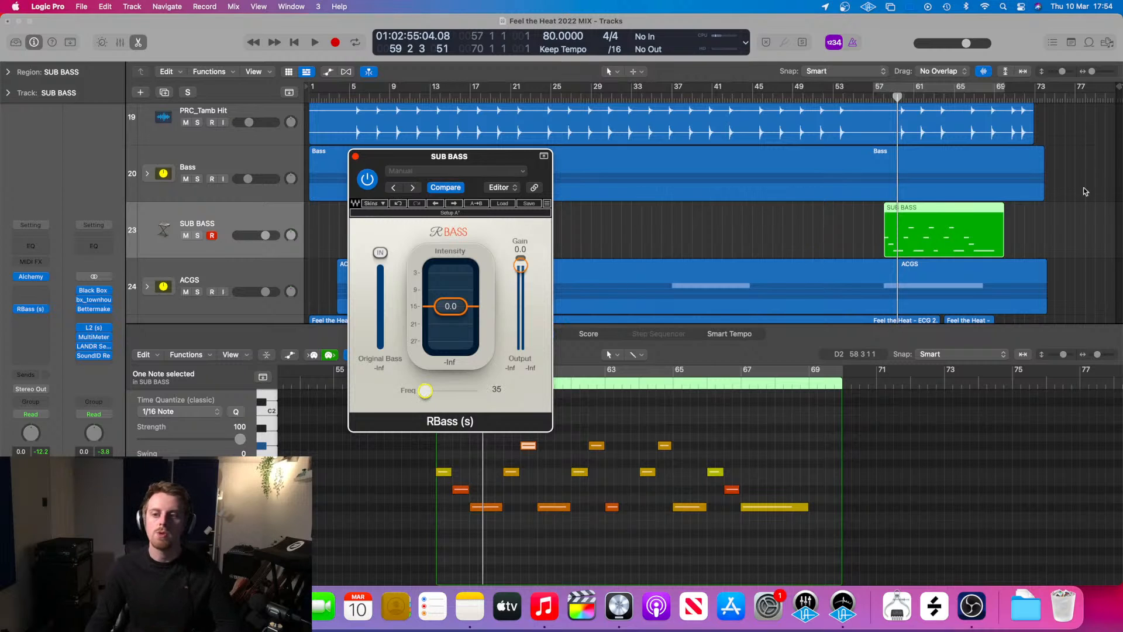
left_click_drag(450, 306, 451, 332)
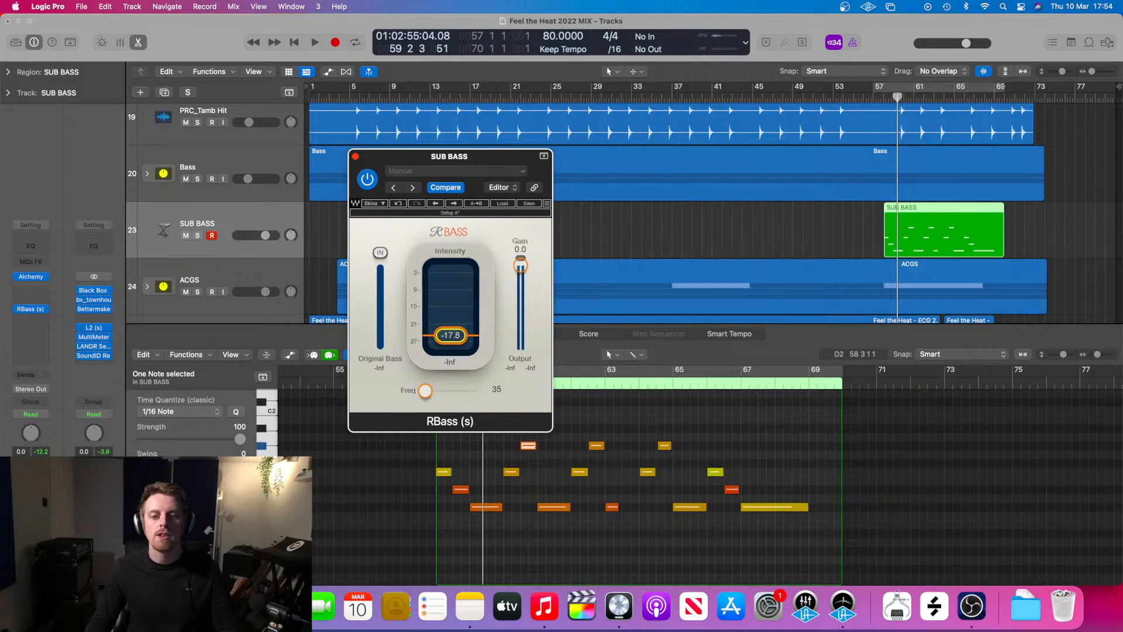
- Play the song from bar 58 and set the SUB BASS track volume to -15.8 dB
left_click(882, 101)
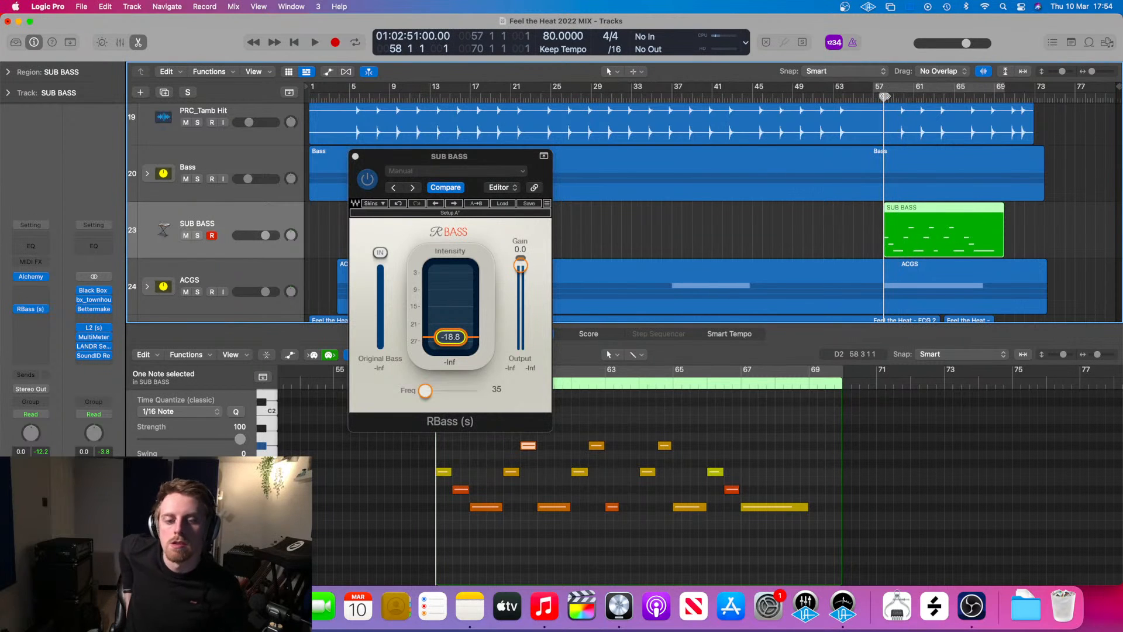
key("space")
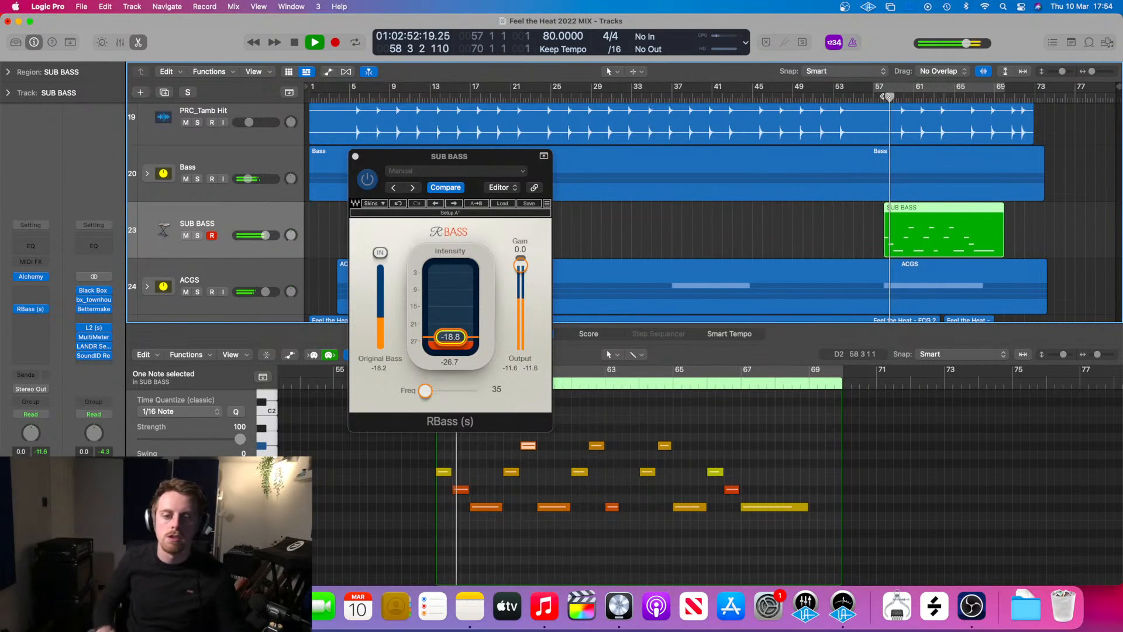
mouse_move(262, 244)
left_click_drag(265, 235, 247, 235)
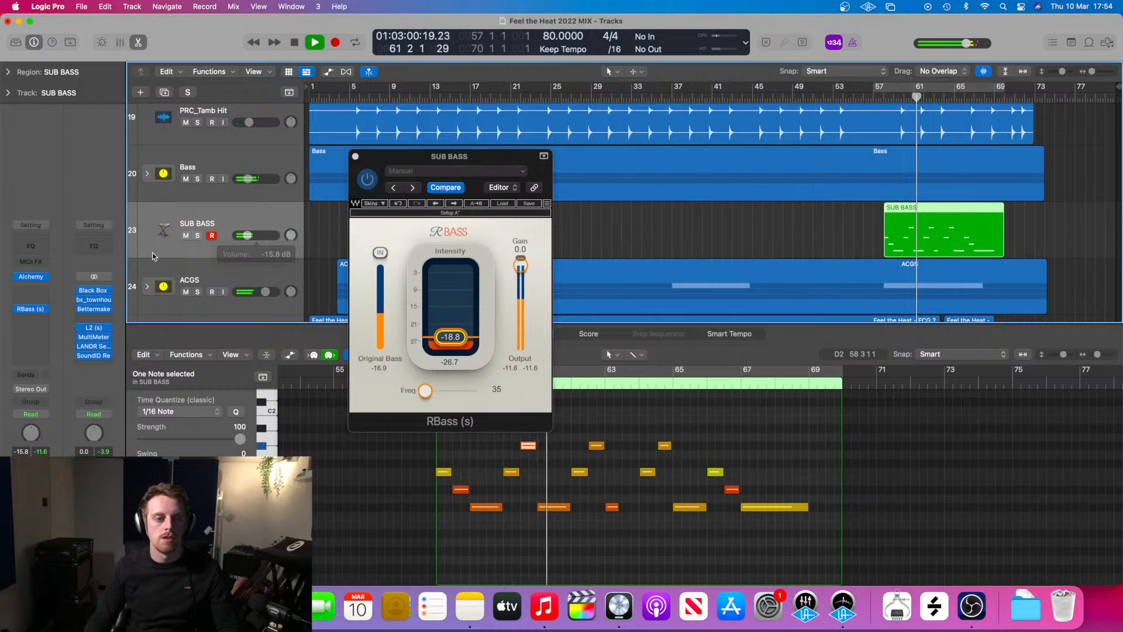
key("space")
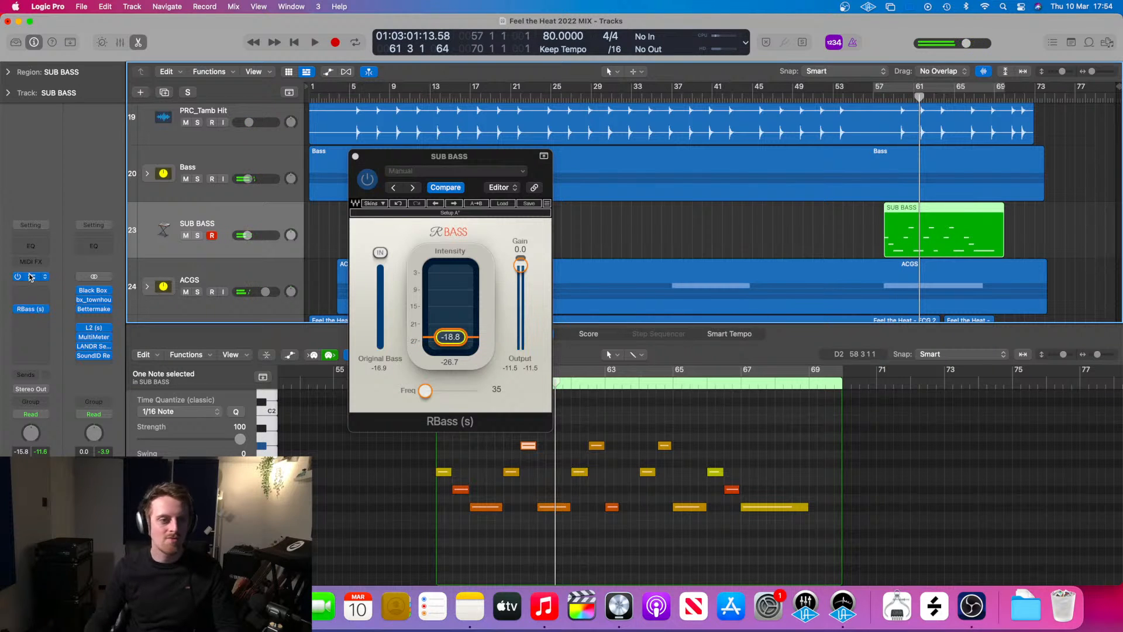
- Turn off the Delay effect in the SUB BASS track's Alchemy synth and return to its performance controls
left_click(31, 277)
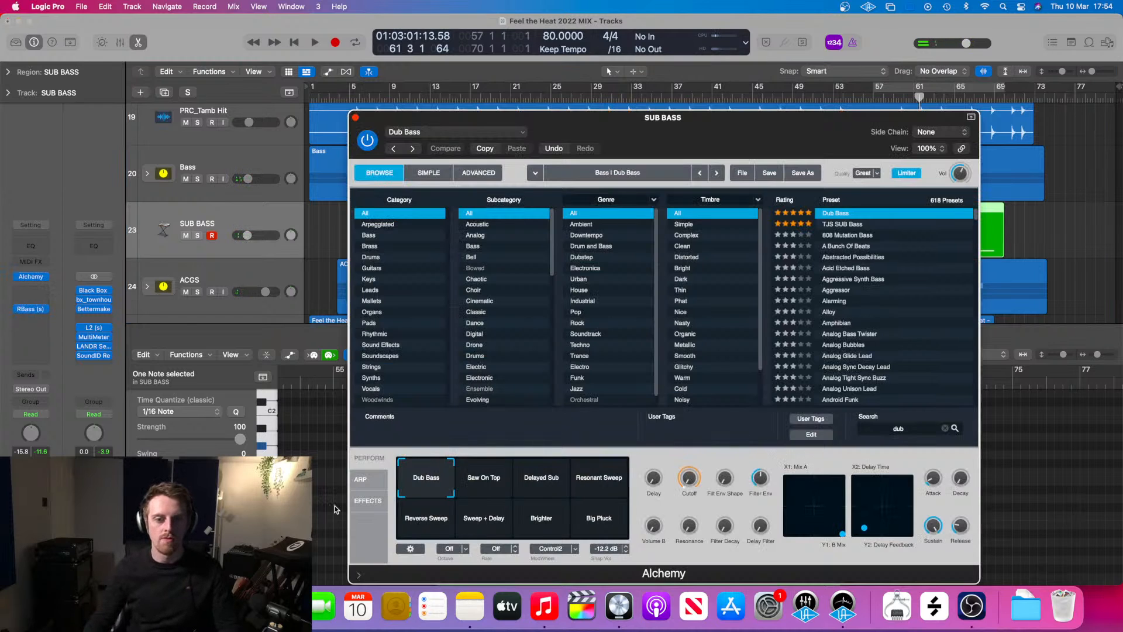
left_click(364, 500)
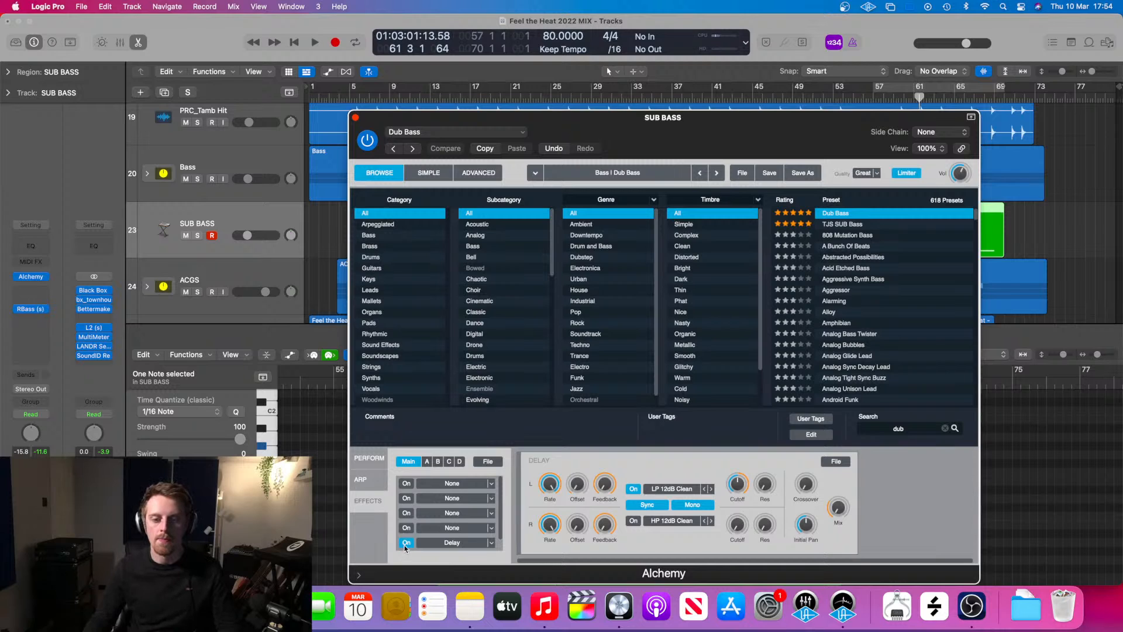
left_click(363, 461)
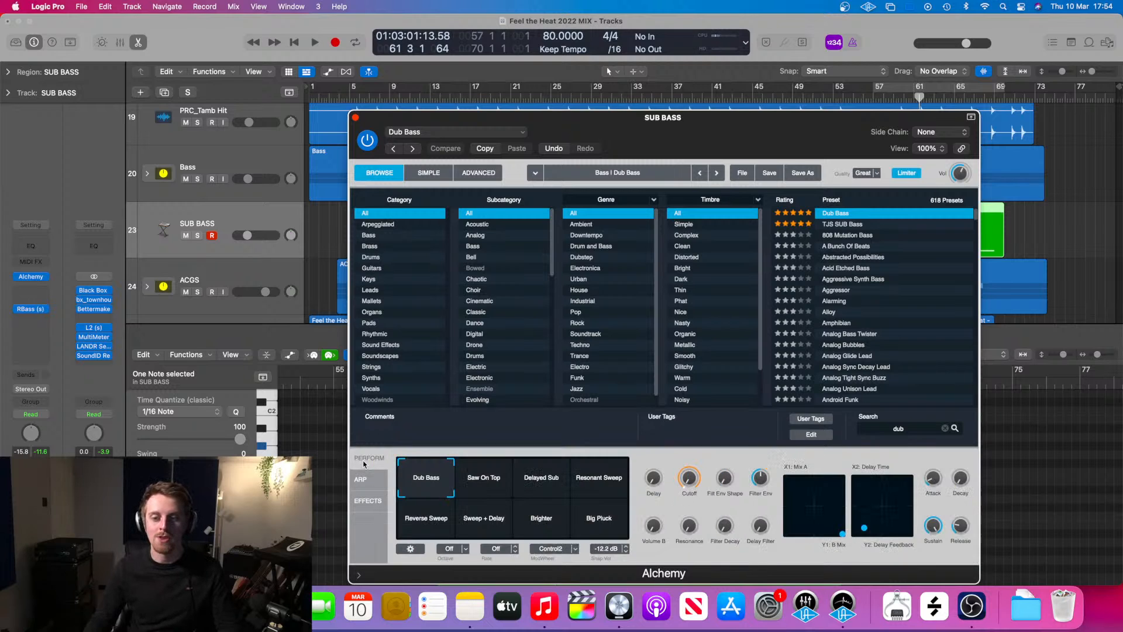
left_click(360, 501)
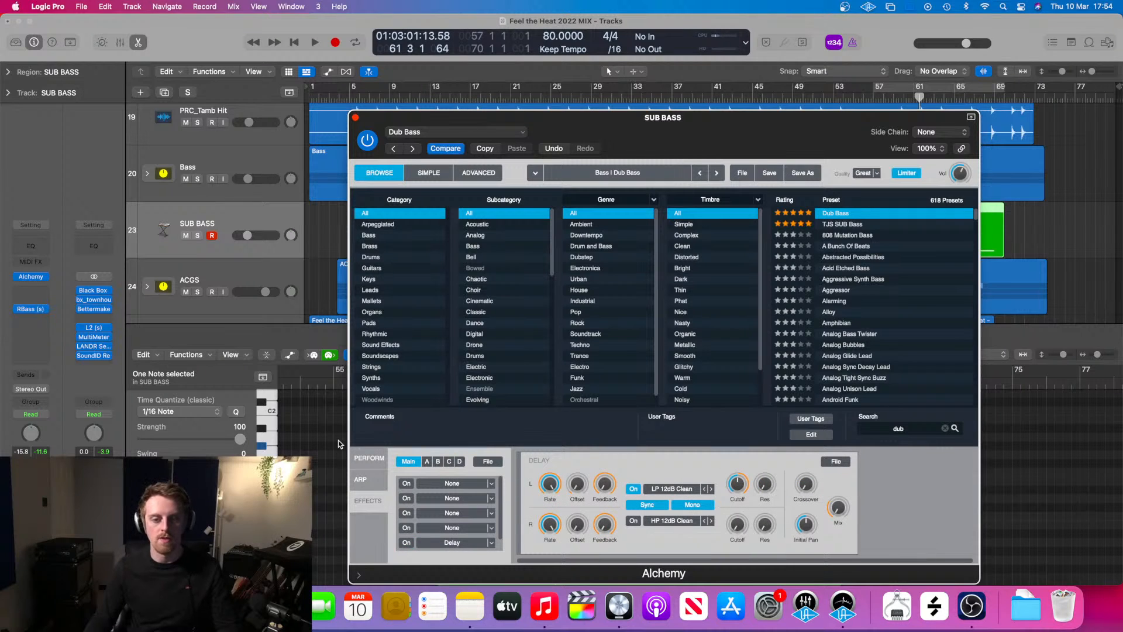
left_click(370, 456)
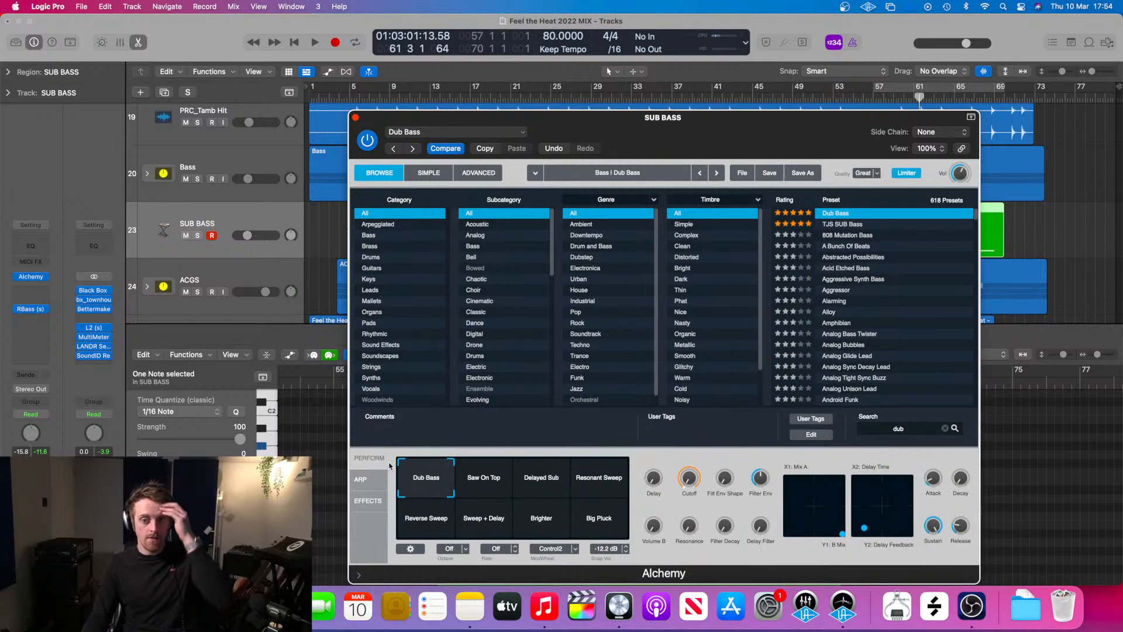
- Add a Distortion effect in the first effect slot of the SUB BASS Alchemy synth and raise its Tube amount
left_click(368, 501)
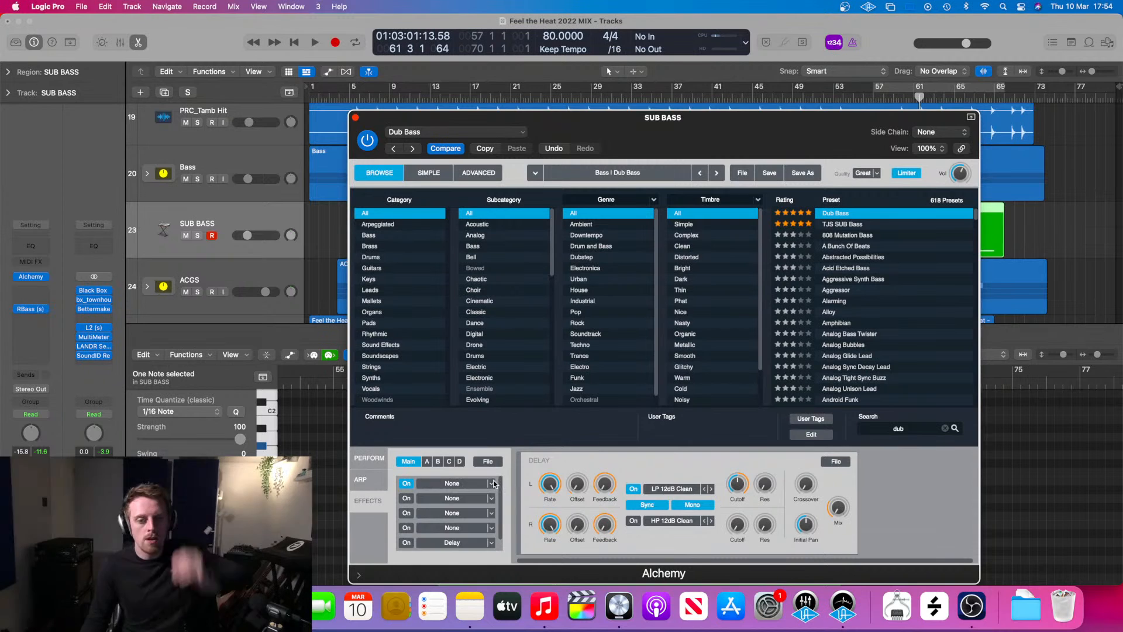
left_click(456, 484)
mouse_move(443, 486)
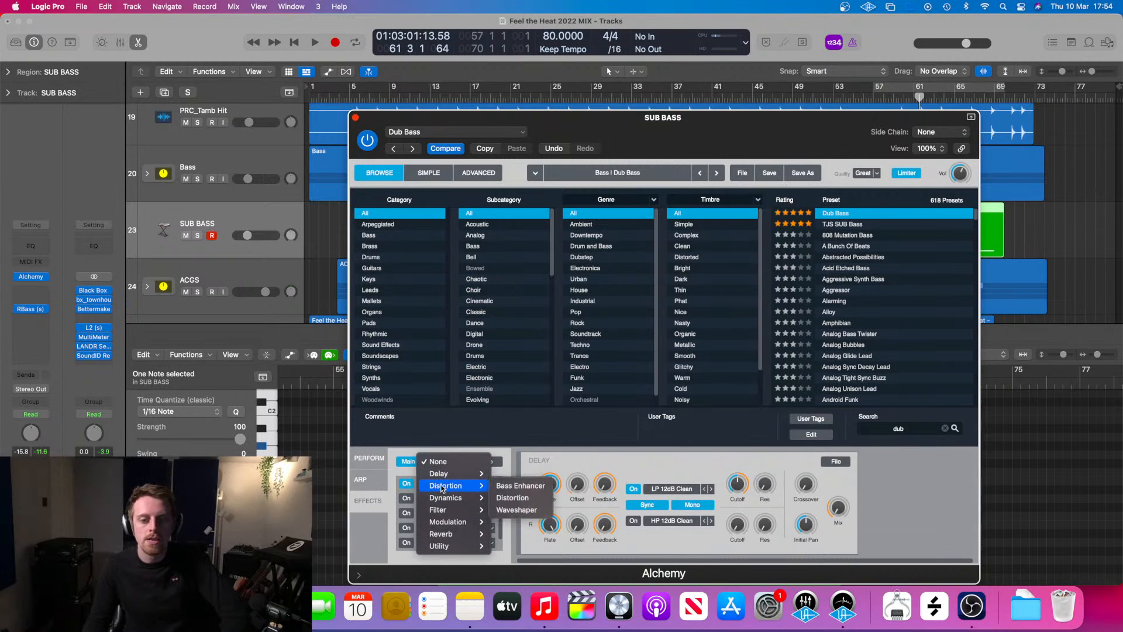
left_click(515, 498)
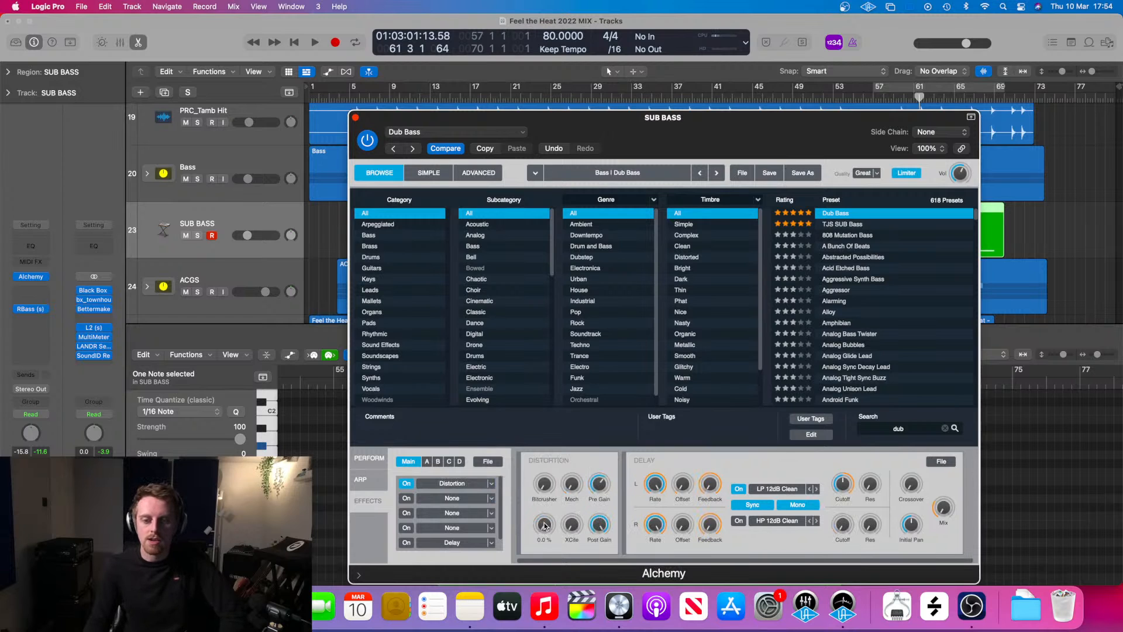
left_click_drag(661, 129, 549, 103)
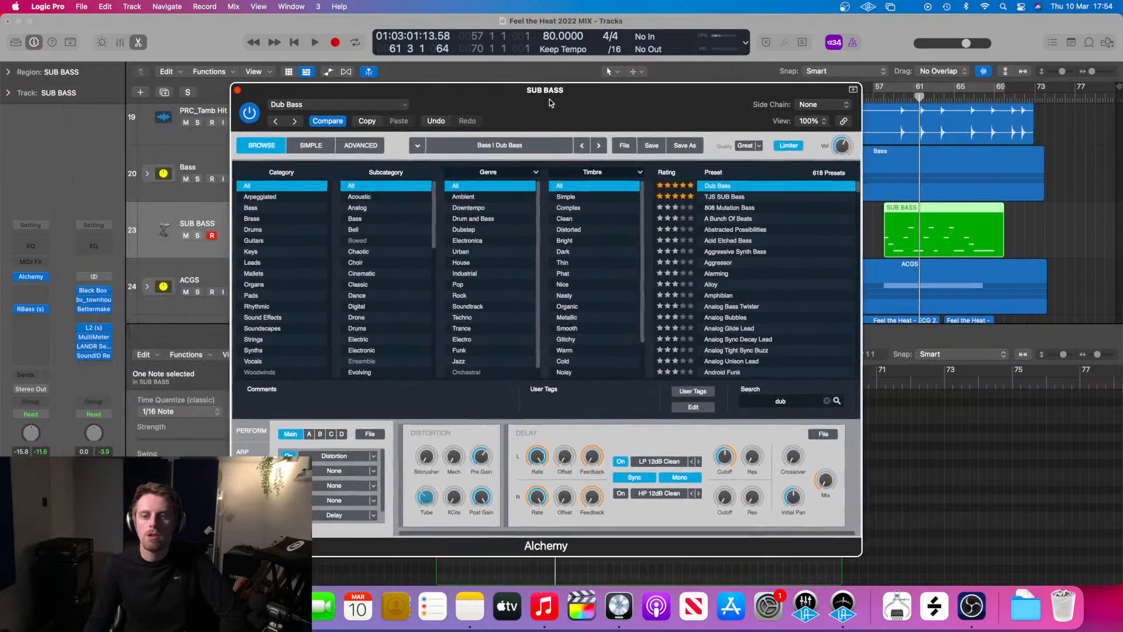
- Route the SUB BASS channel's output to Bus 8 (DnB)
left_click(28, 391)
mouse_move(72, 436)
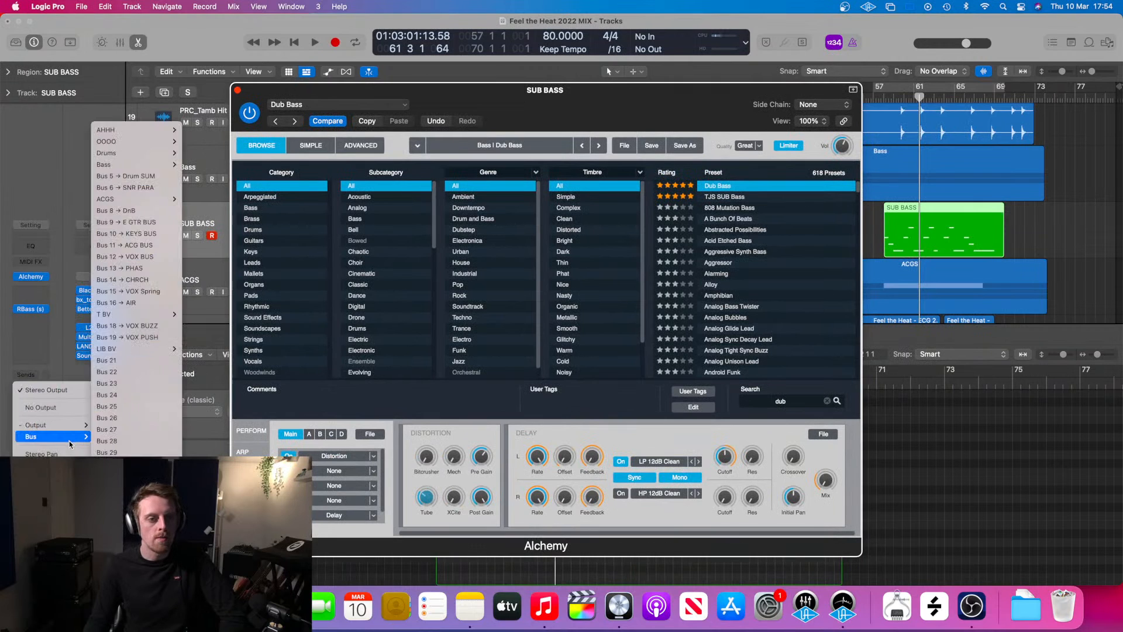
left_click(140, 211)
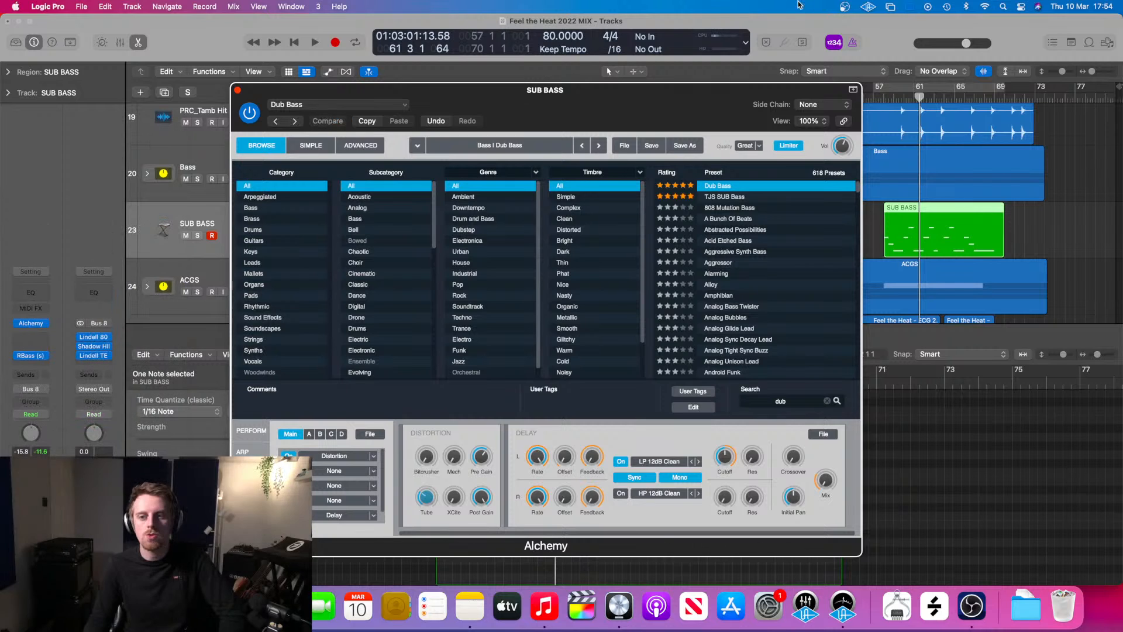
- Play the song from bar 58 while adjusting the Tube amount of Alchemy's Distortion effect by ear
left_click_drag(920, 97, 885, 97)
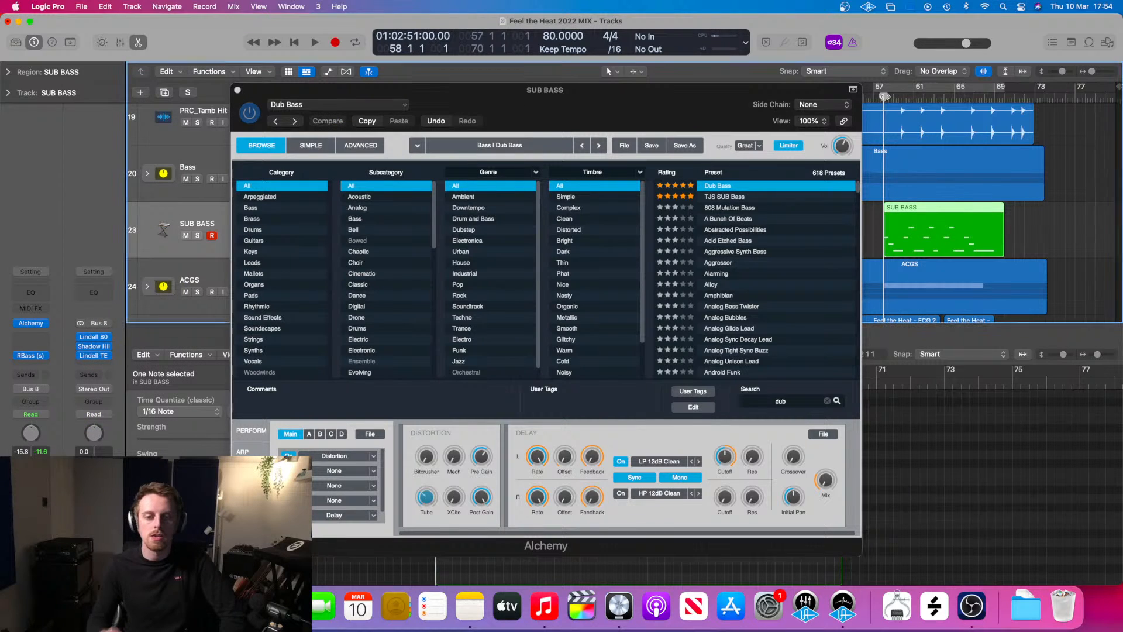
key("space")
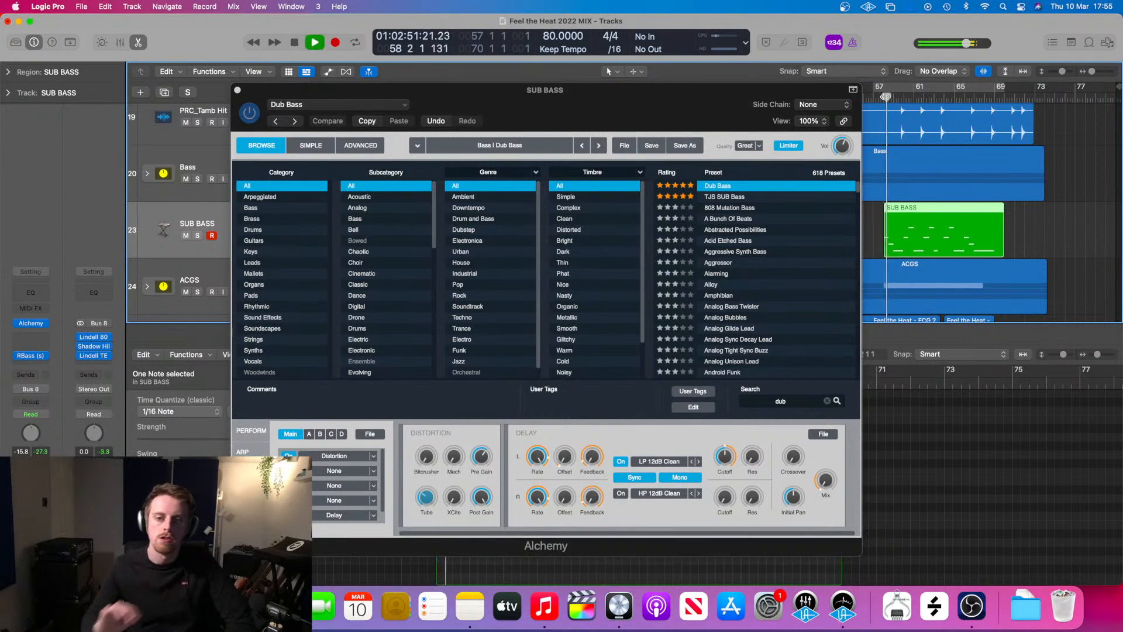
mouse_move(431, 496)
left_click_drag(431, 497, 434, 462)
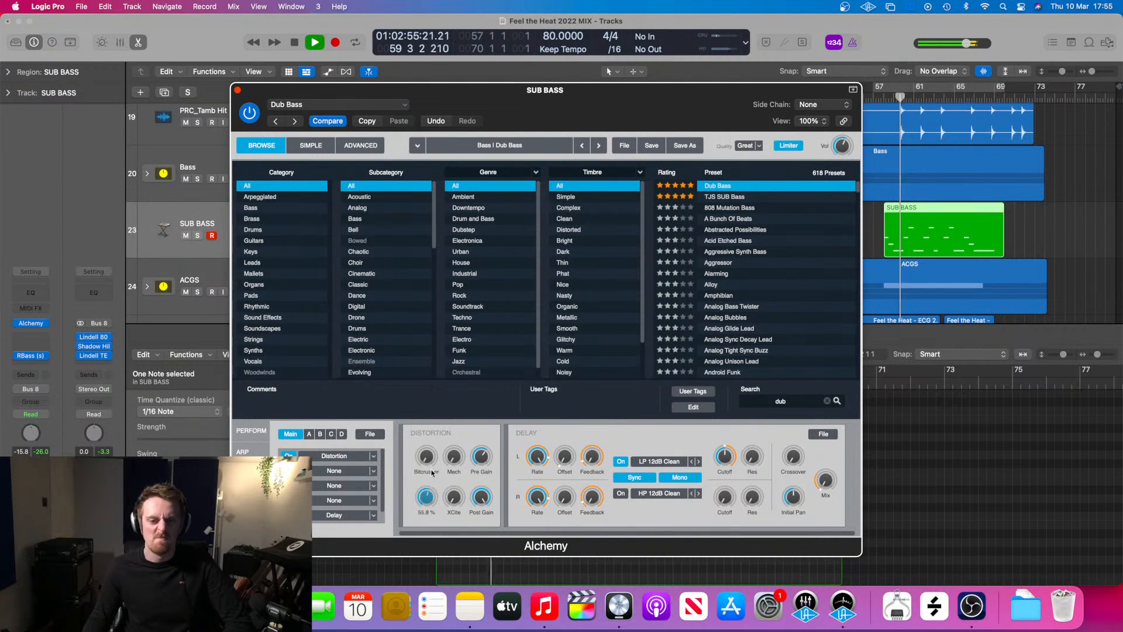
mouse_move(434, 462)
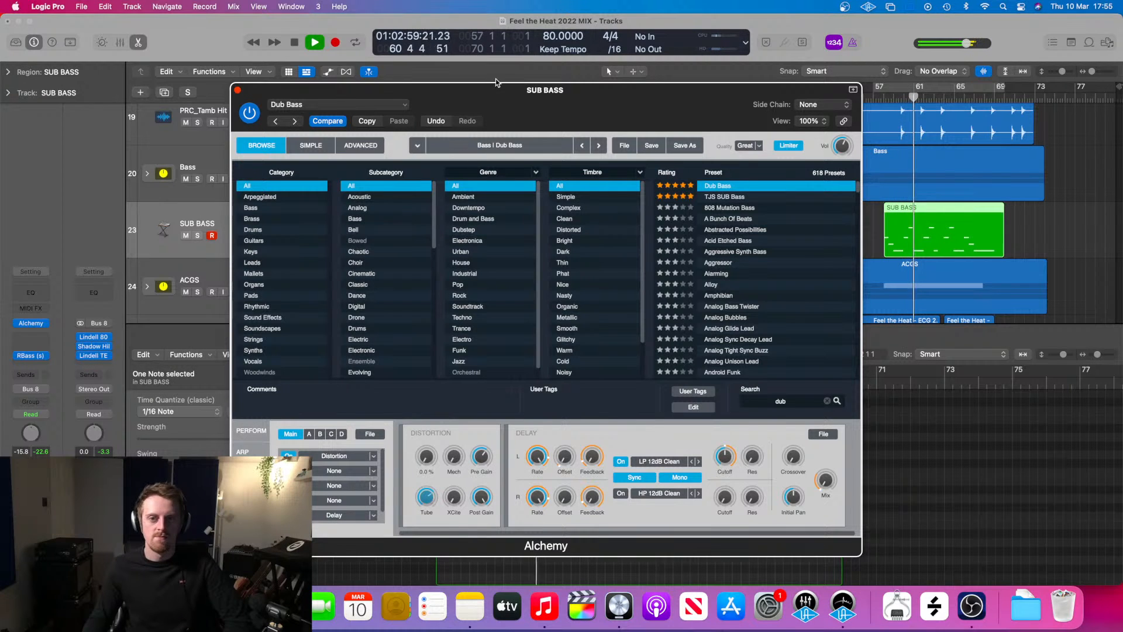
key("space")
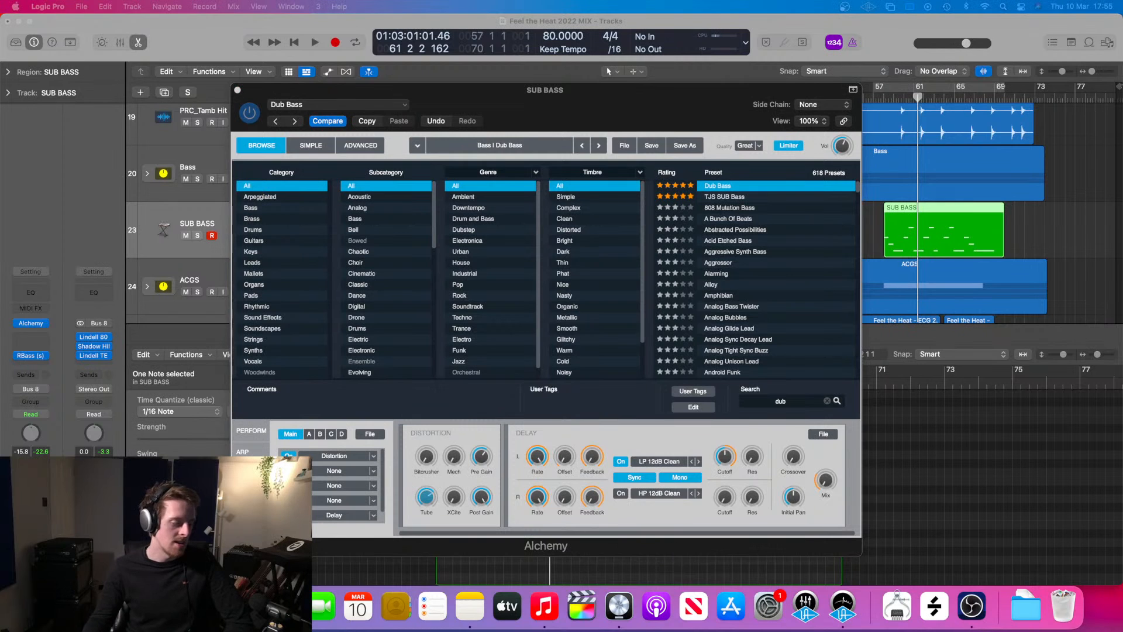
- Play the song from just before bar 58 and insert a Channel EQ after RBass on the SUB BASS channel
left_click_drag(604, 115, 649, 119)
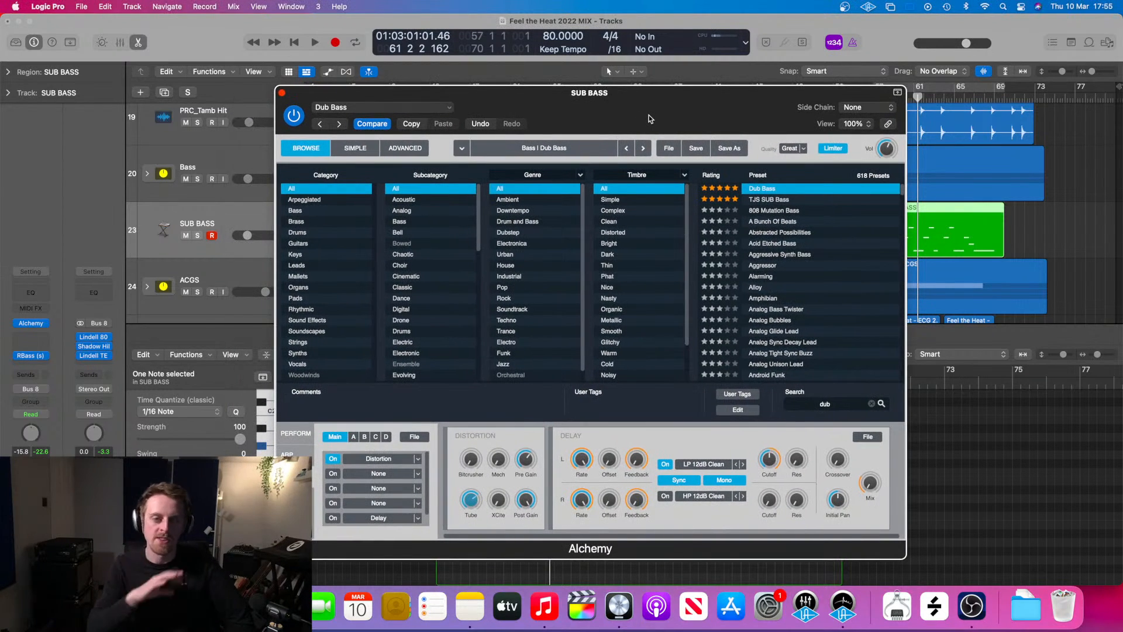
left_click_drag(516, 104, 492, 118)
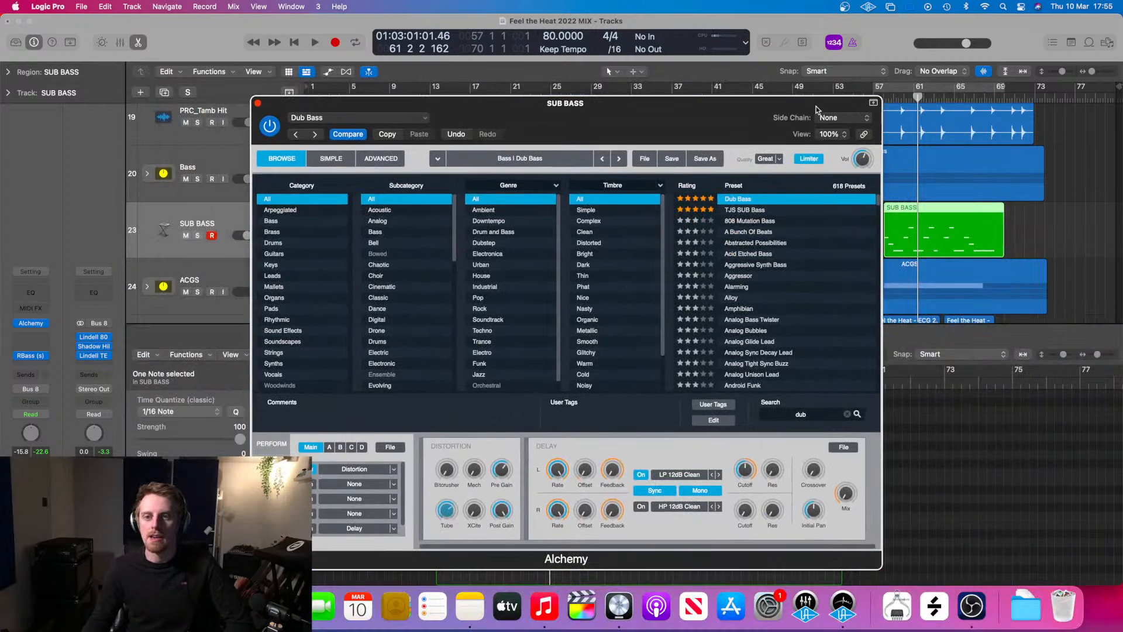
left_click_drag(816, 106, 798, 68)
left_click(883, 98)
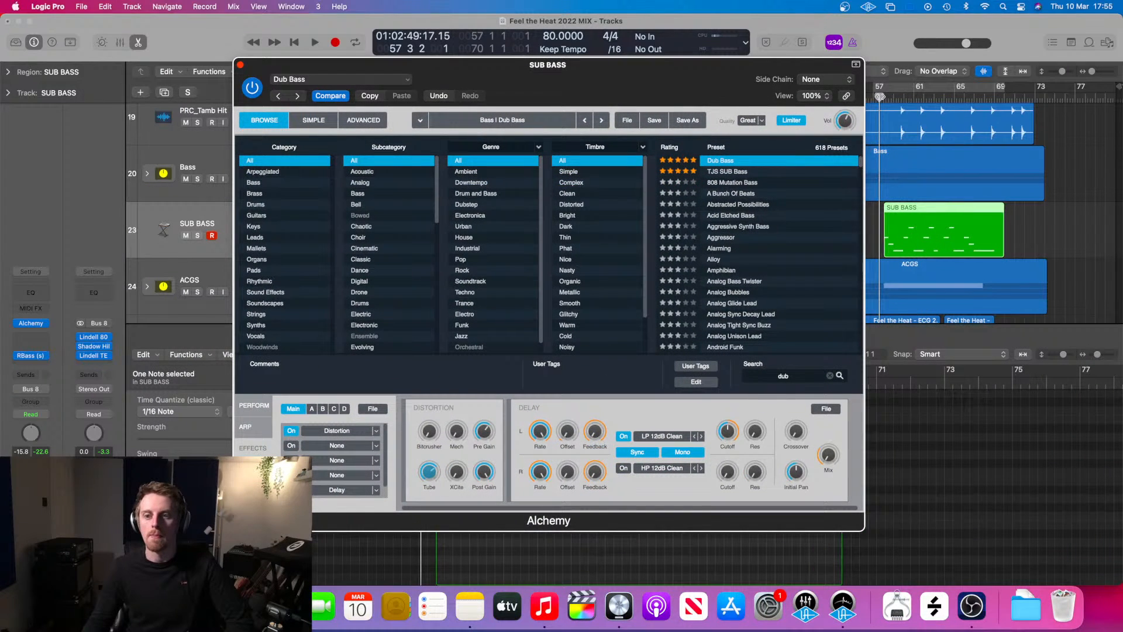
key("space")
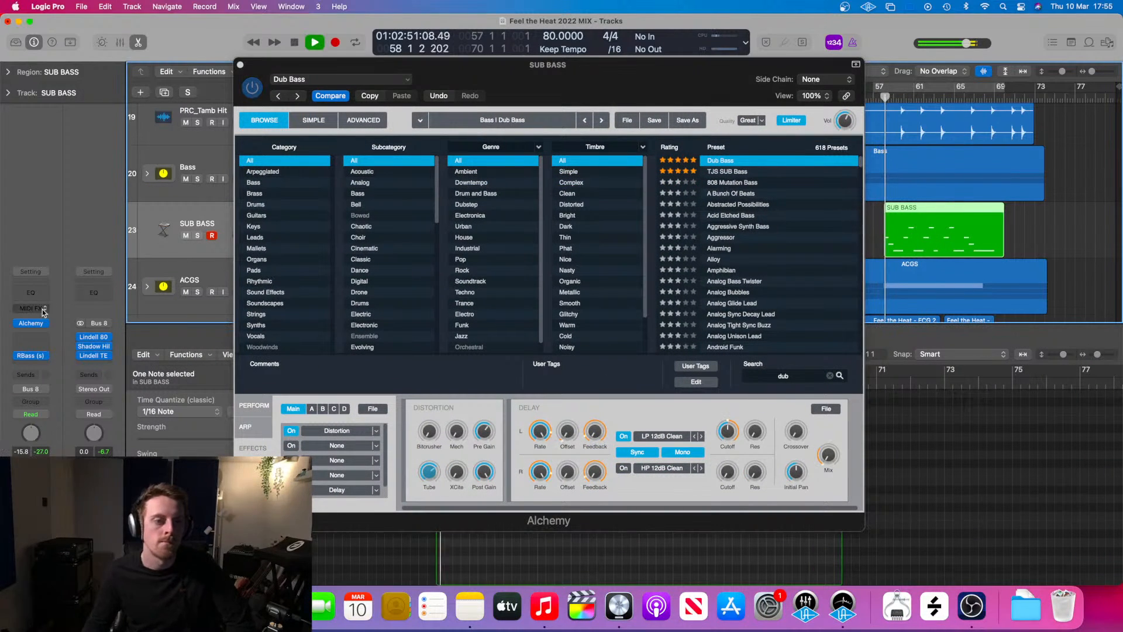
left_click(32, 292)
left_click_drag(34, 335, 28, 360)
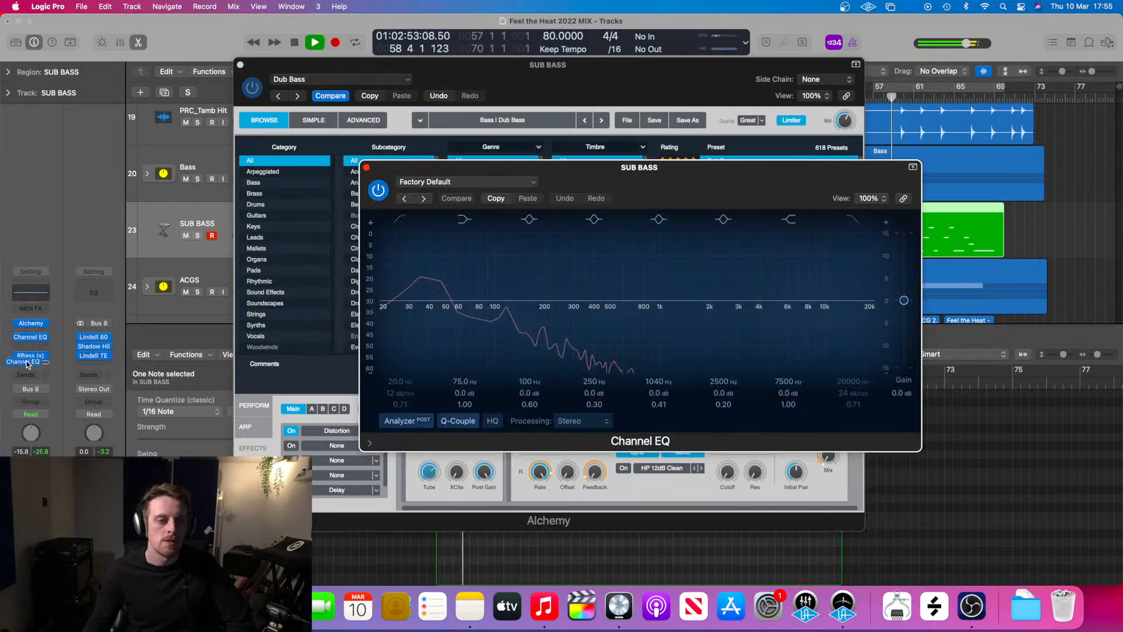
left_click(29, 359)
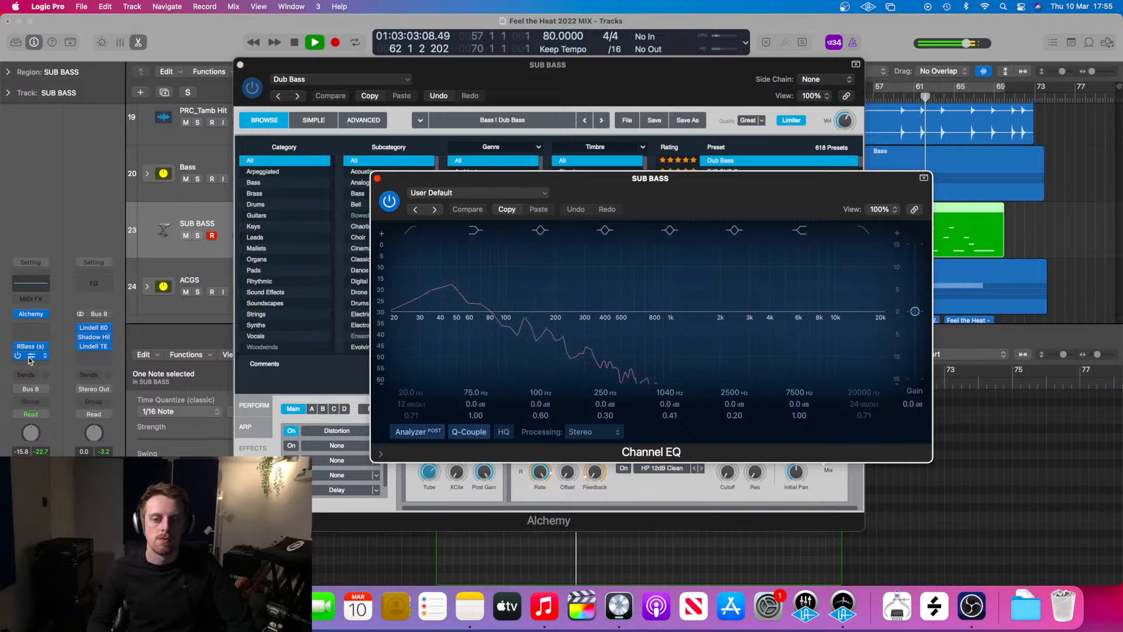
- Stop playback, set the Channel EQ's low cut to 29.6 Hz at 48 dB/Oct and turn on HQ processing
key("space")
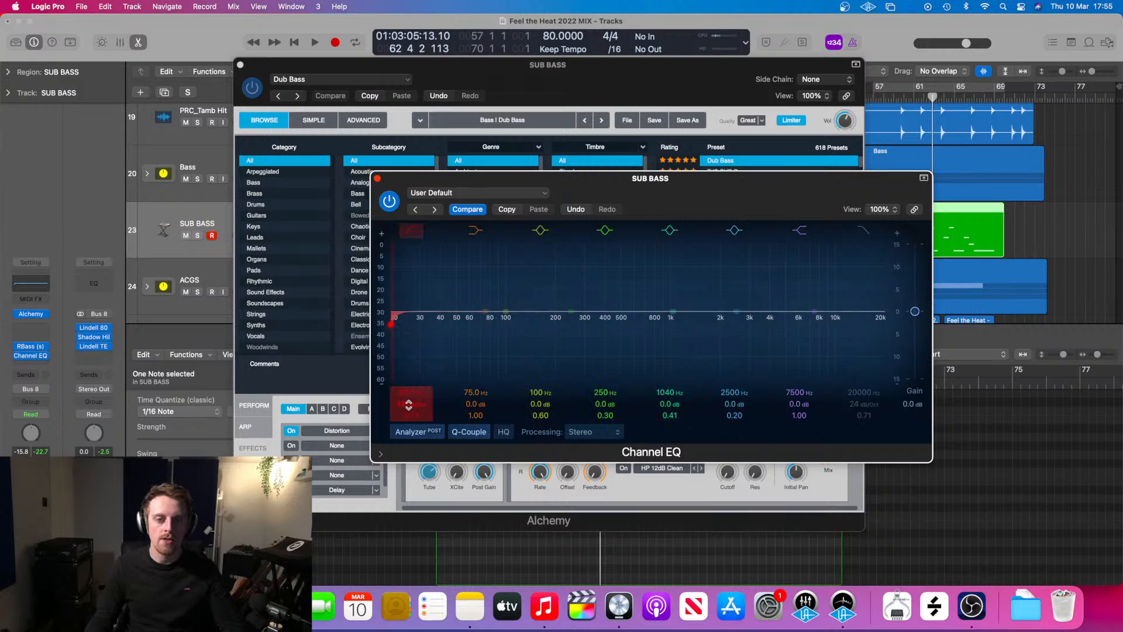
left_click_drag(391, 323, 424, 325)
left_click(503, 432)
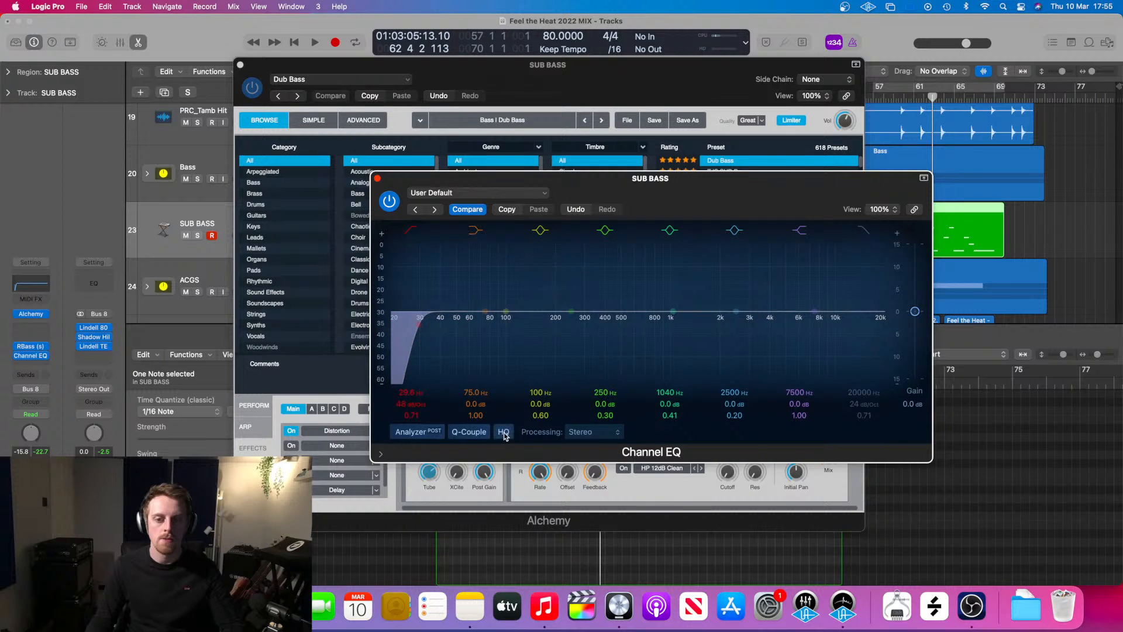
- Play the last section, lower the Channel EQ's low cut to 25 Hz and close the EQ window
left_click(891, 98)
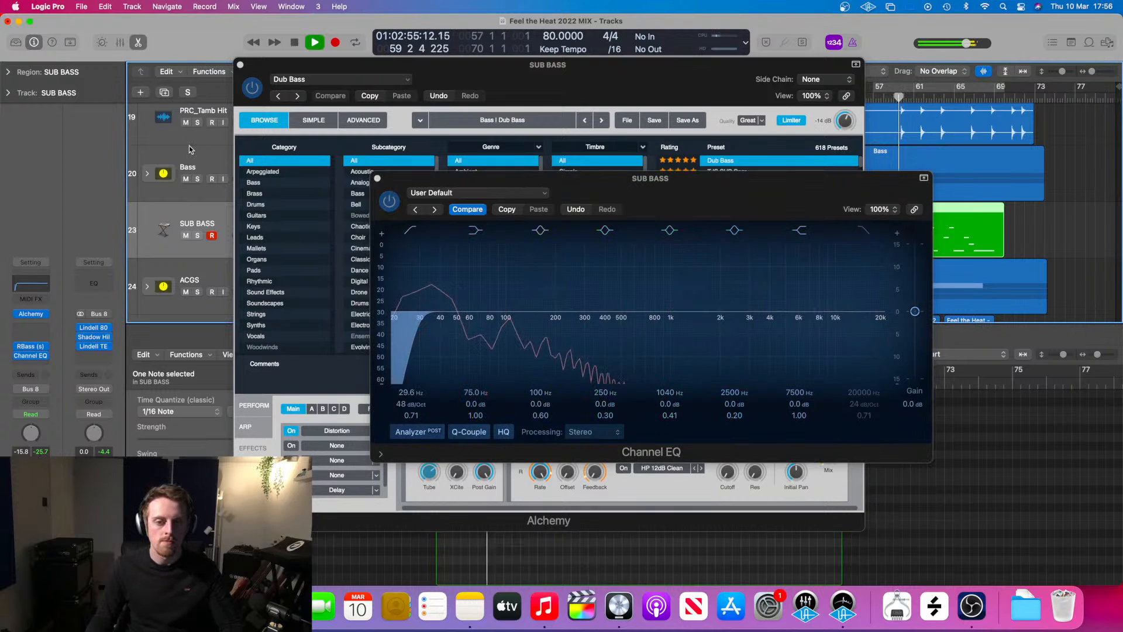
left_click(418, 323)
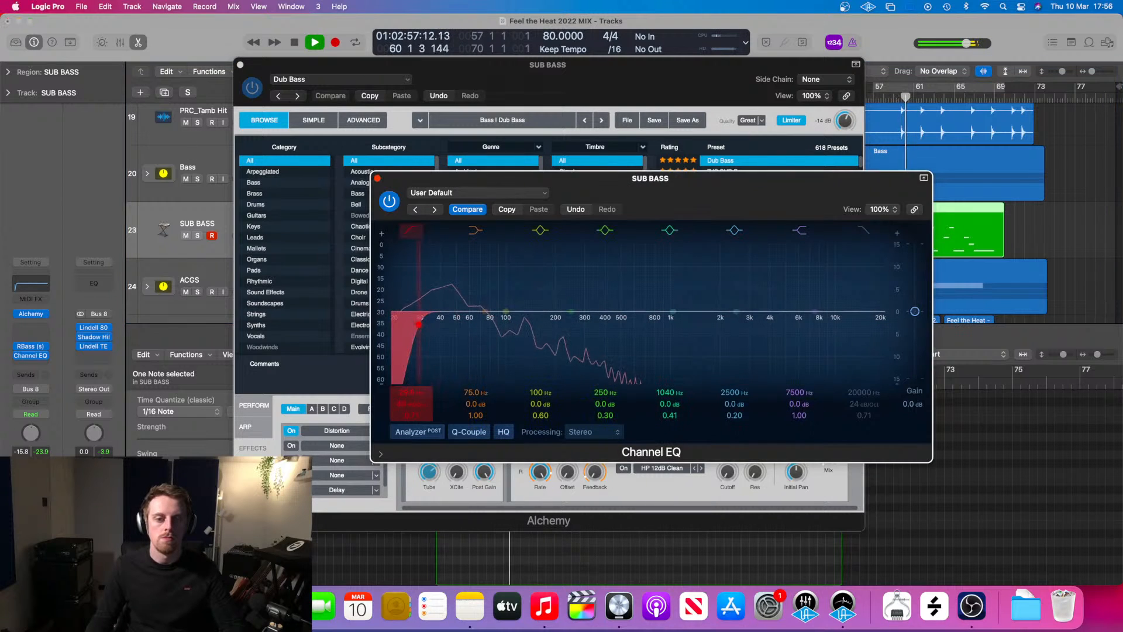
left_click_drag(419, 323, 406, 325)
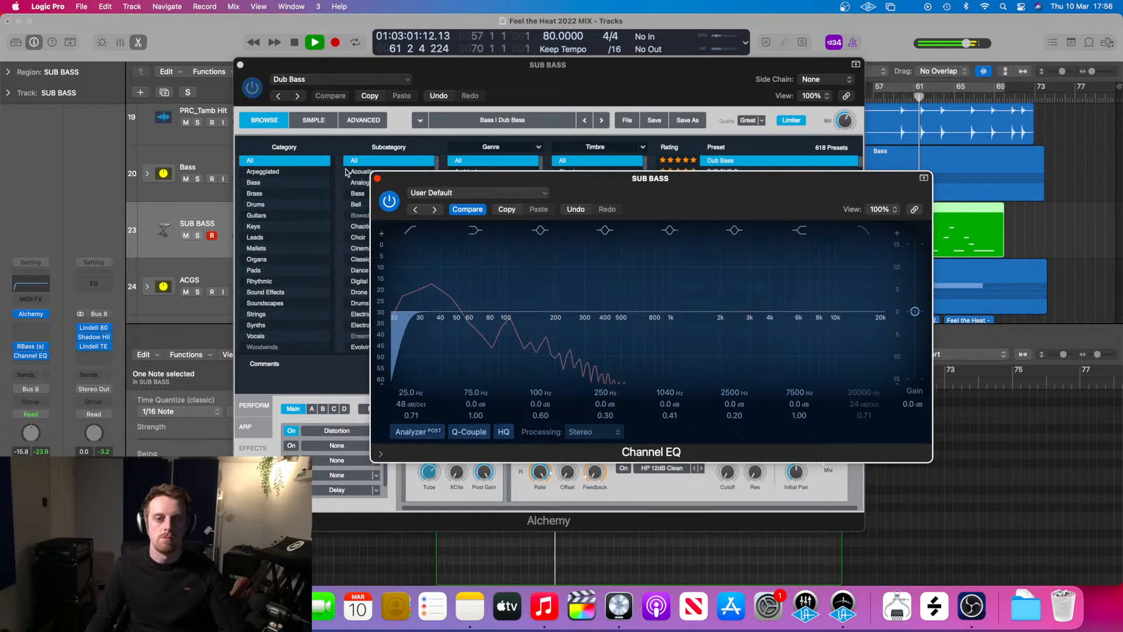
left_click(377, 178)
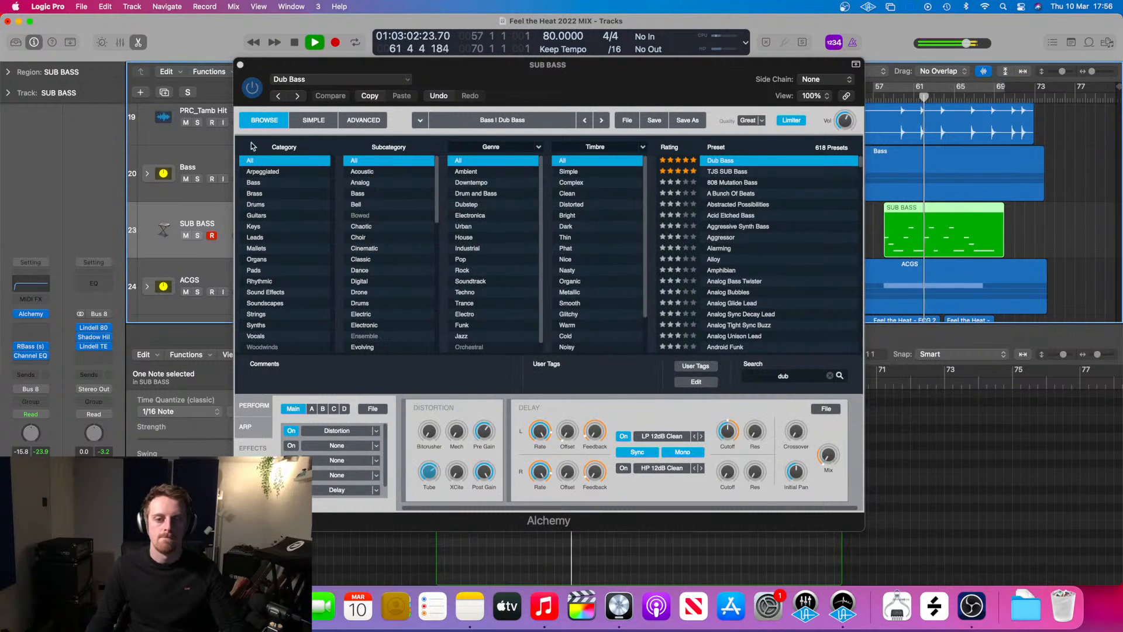
- Close the Alchemy window and lower the SUB BASS track volume to -25.0 dB during playback
left_click(240, 65)
left_click_drag(242, 236, 244, 235)
key("space")
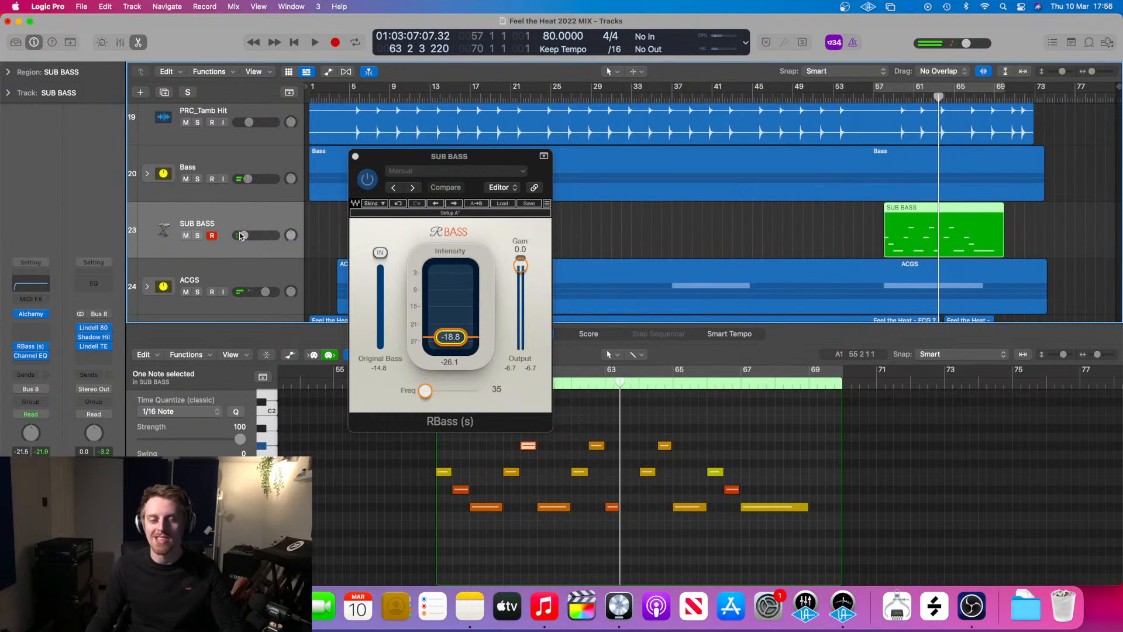
key("space")
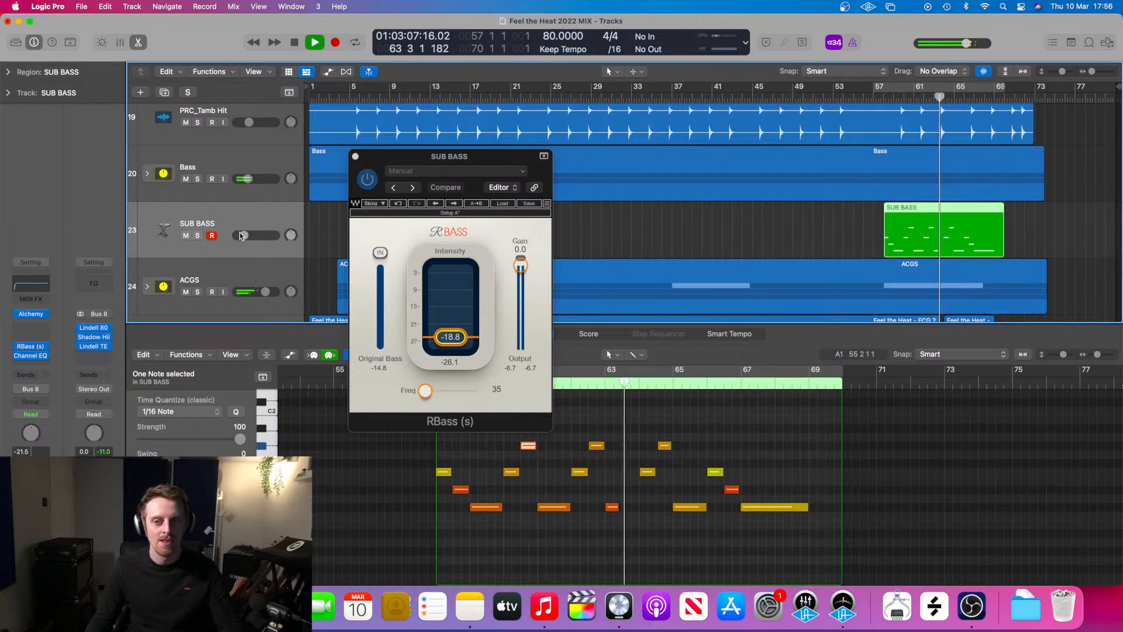
left_click_drag(240, 235, 242, 235)
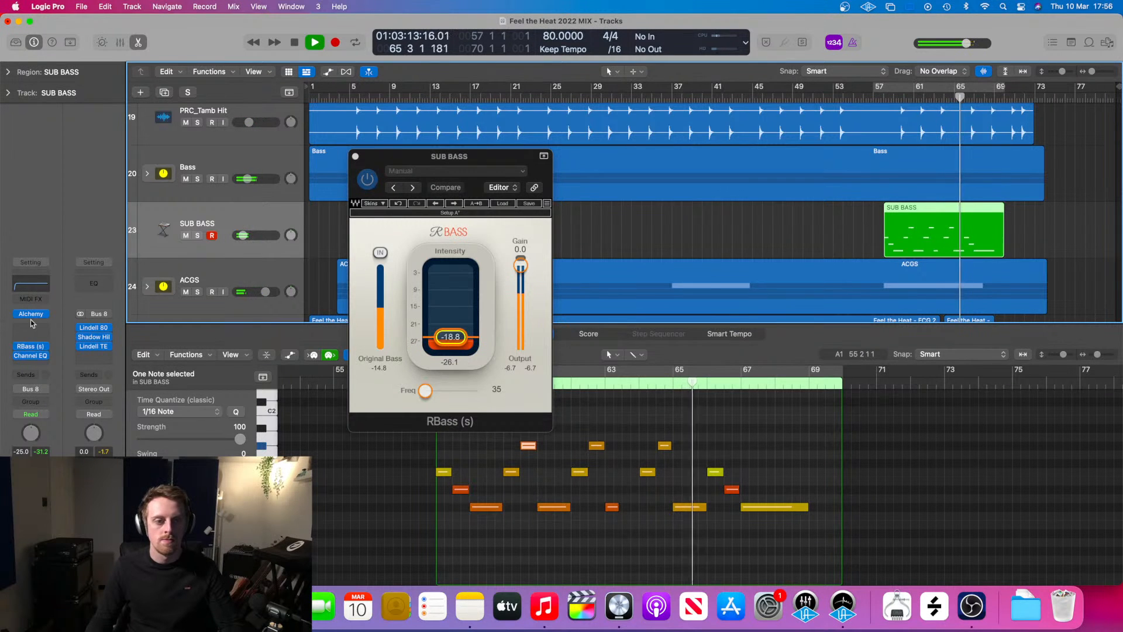
- Try removing the Channel EQ from the SUB BASS channel, and close the RBass window
left_click(45, 357)
left_click(63, 301)
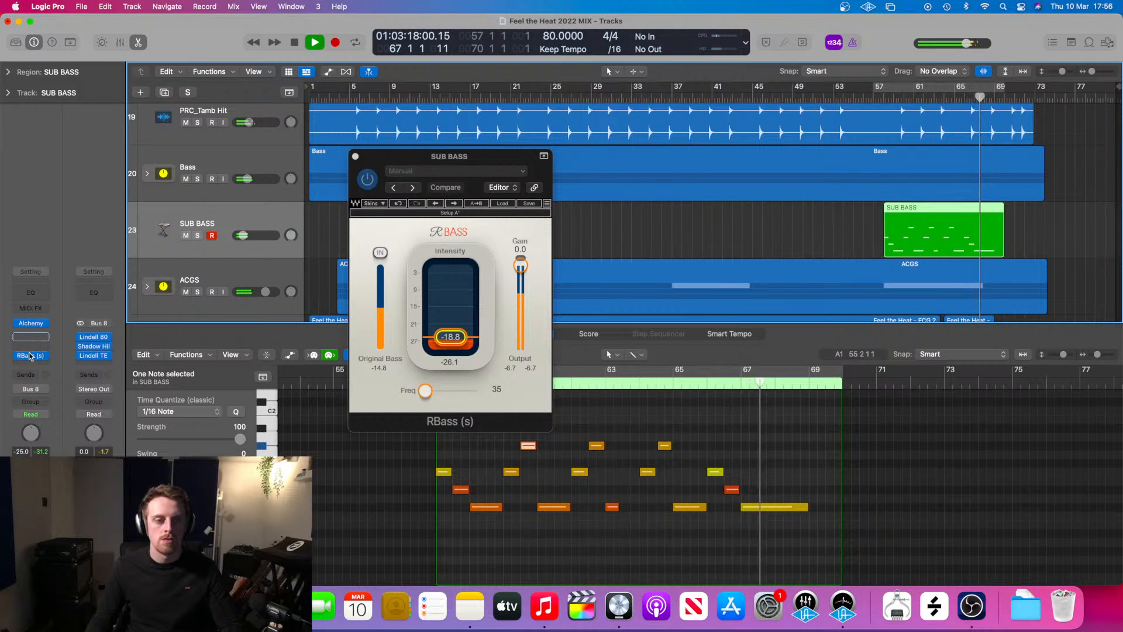
key("space")
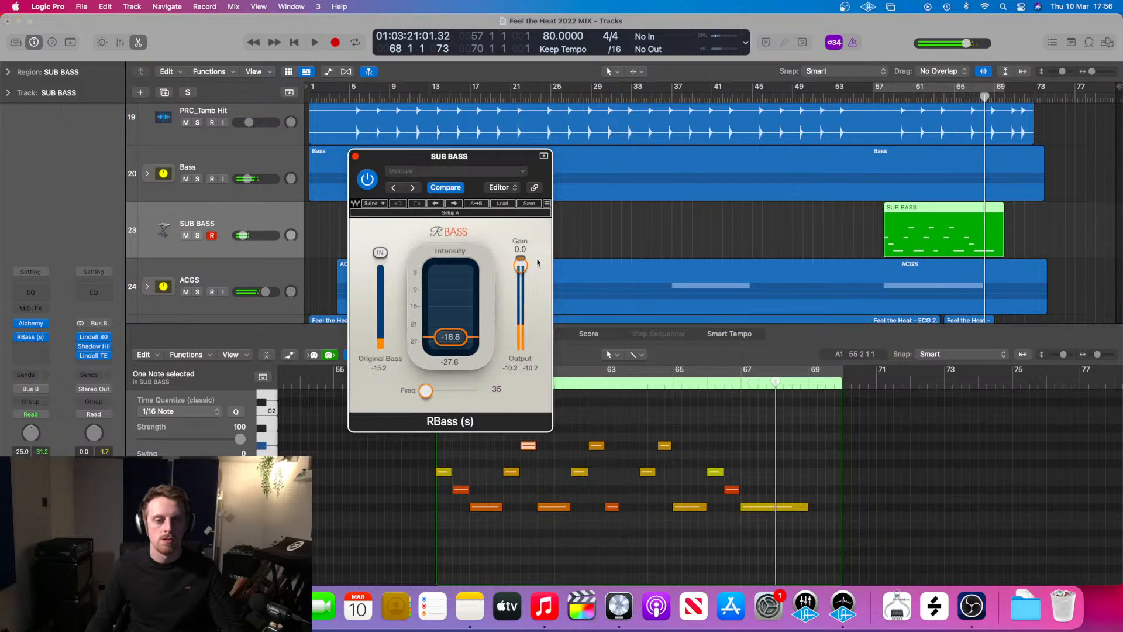
key("super+w")
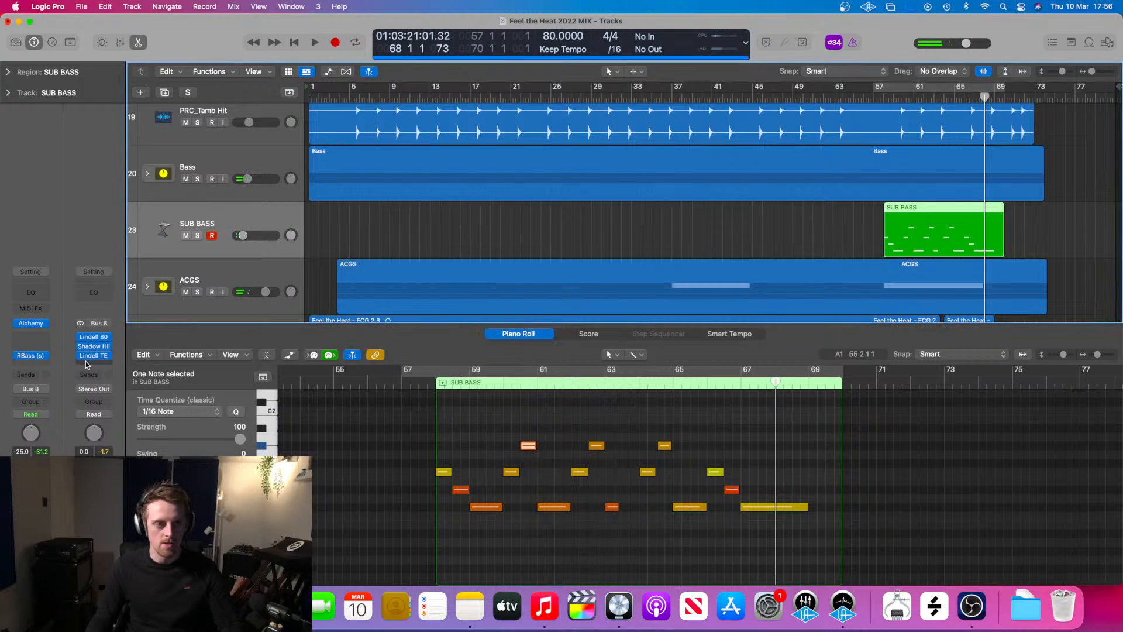
- Play from bar 58, check the SUB BASS track briefly in solo, and set its volume to -23.0 dB
left_click(885, 97)
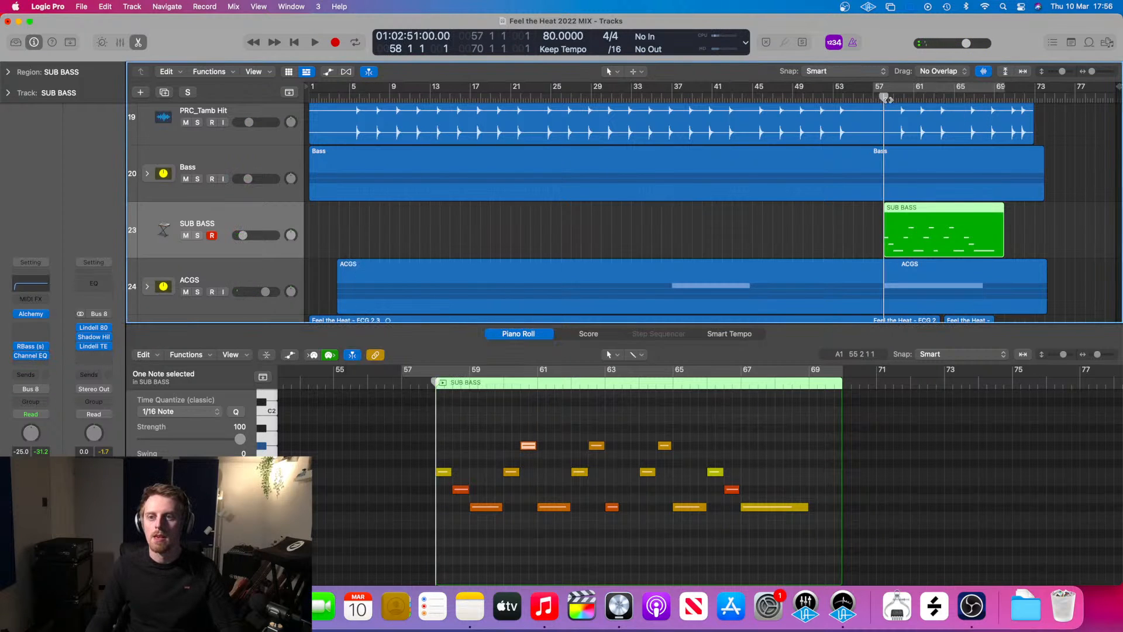
key("space")
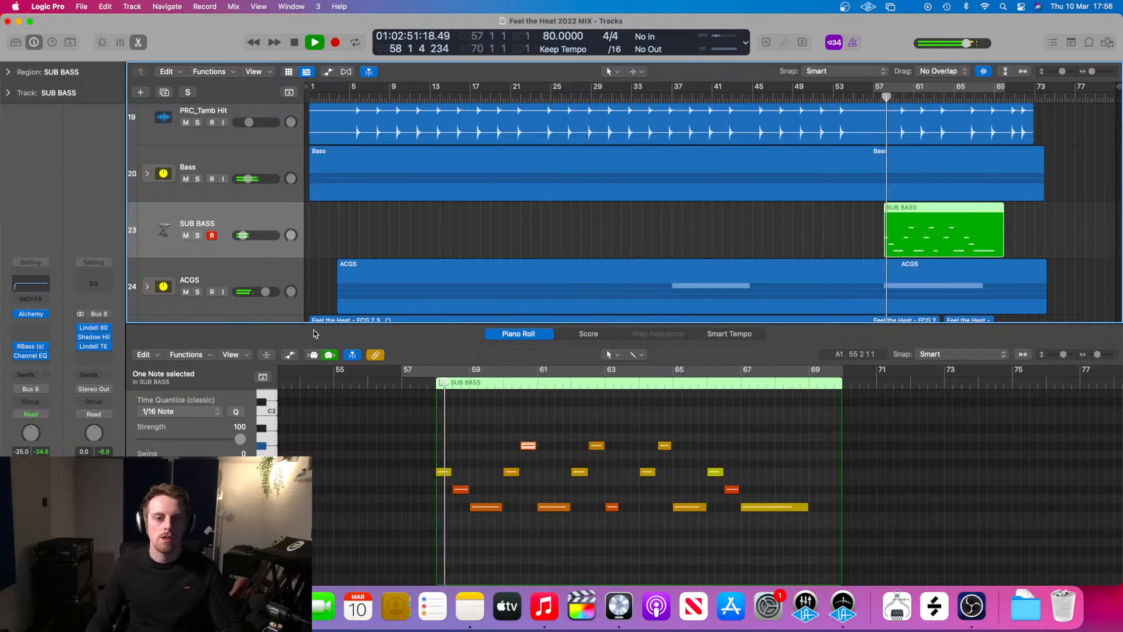
left_click(198, 235)
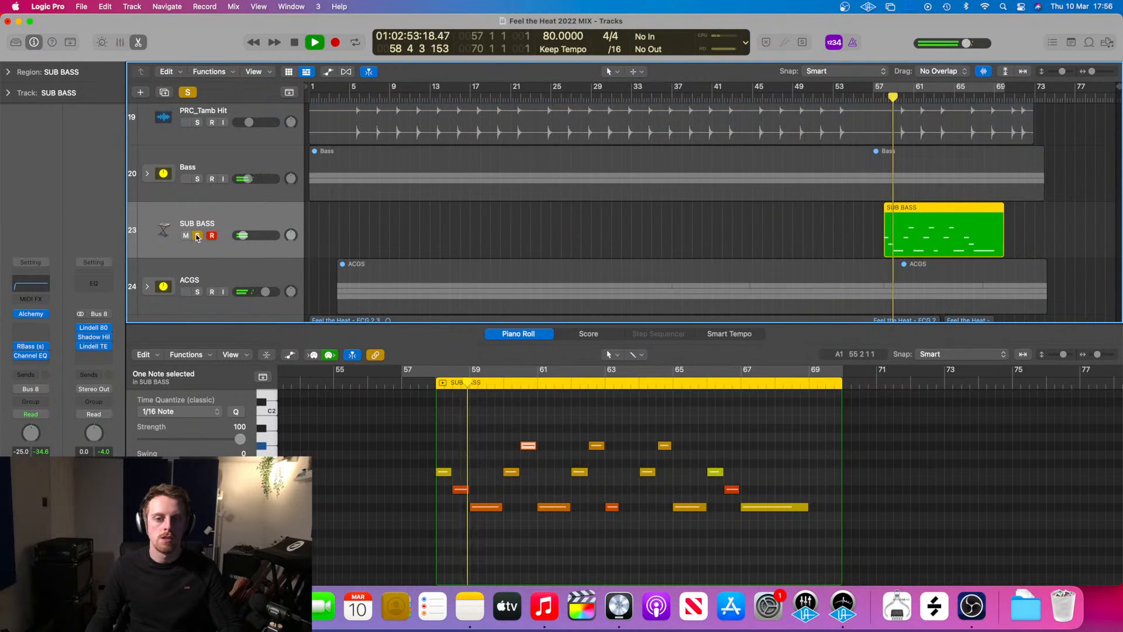
left_click(197, 236)
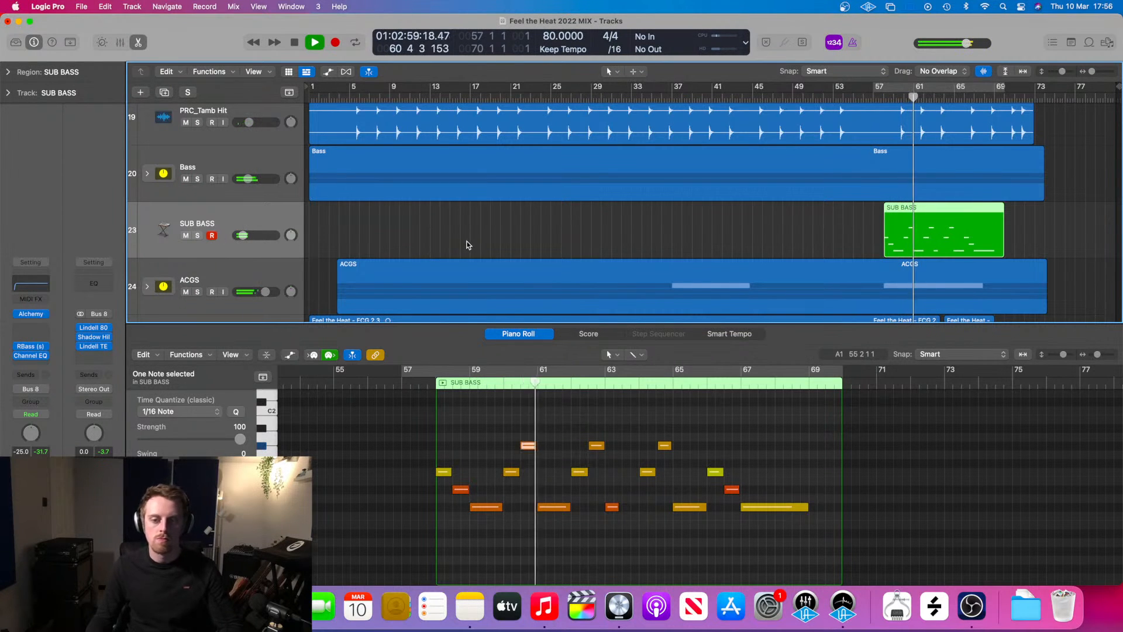
left_click_drag(243, 235, 245, 235)
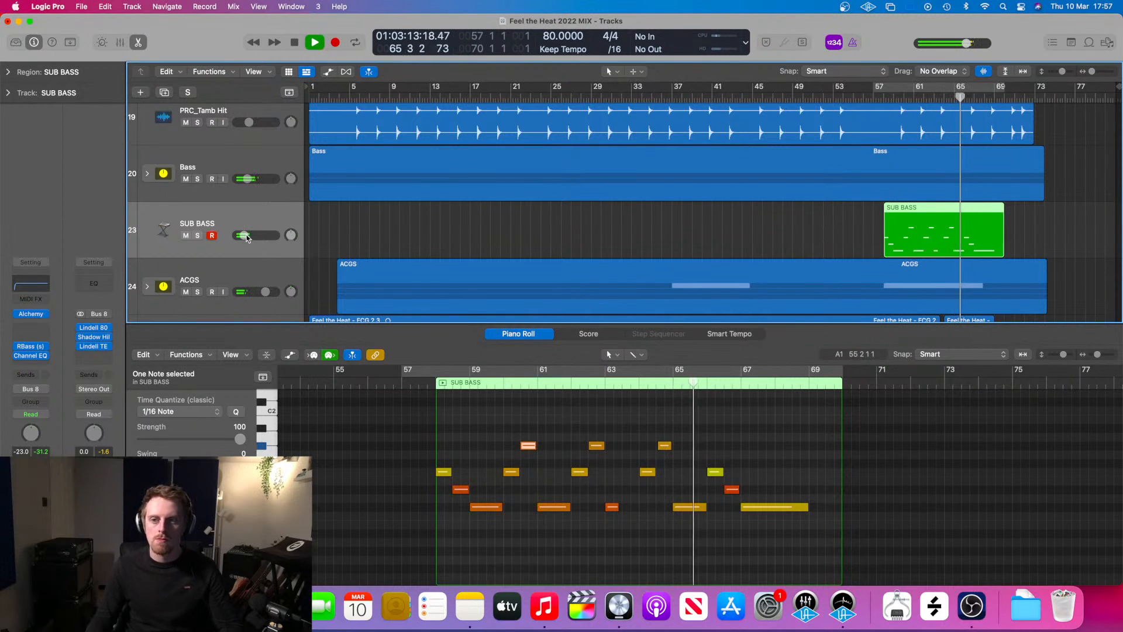
mouse_move(246, 238)
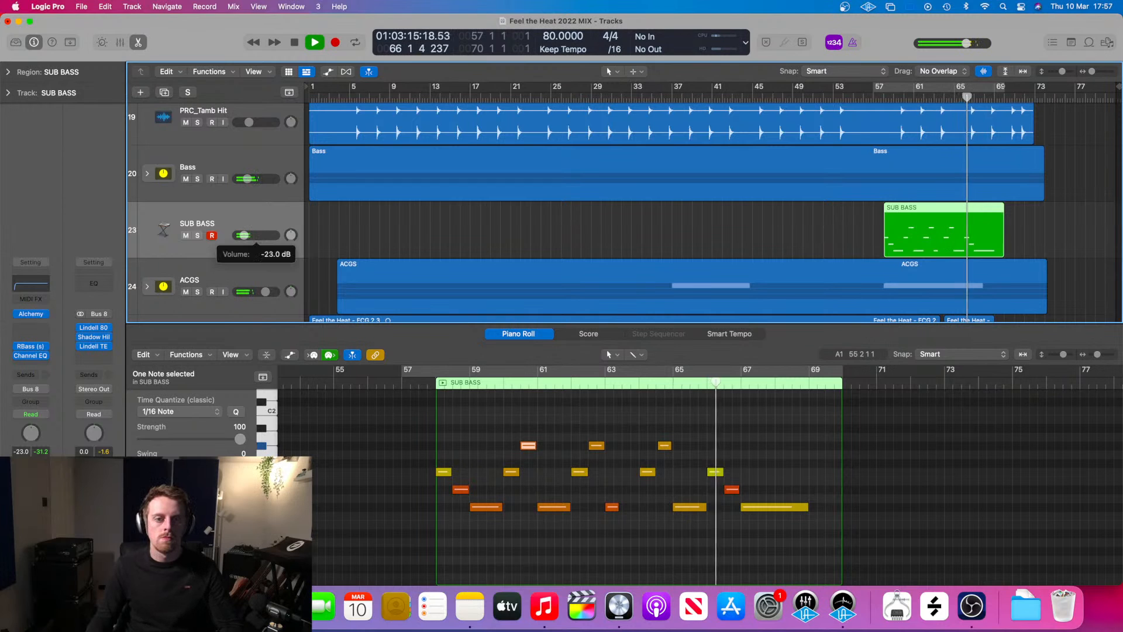
- Lower the SUB BASS track volume to -26.0 dB and disarm its recording while playing from bar 58
left_click_drag(243, 235, 245, 236)
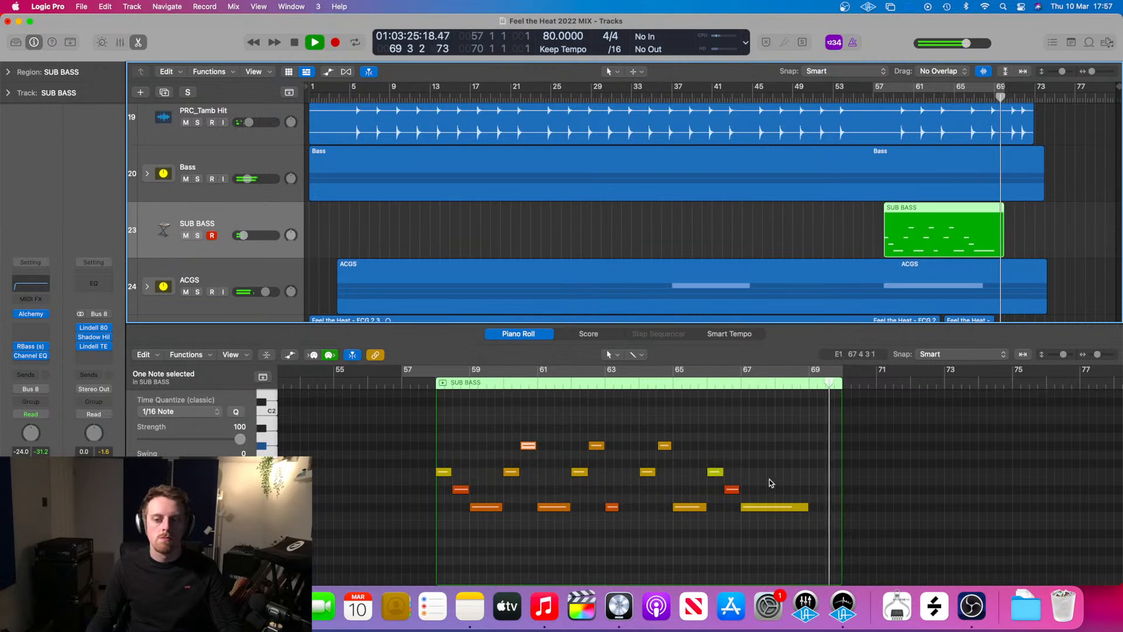
left_click(242, 236)
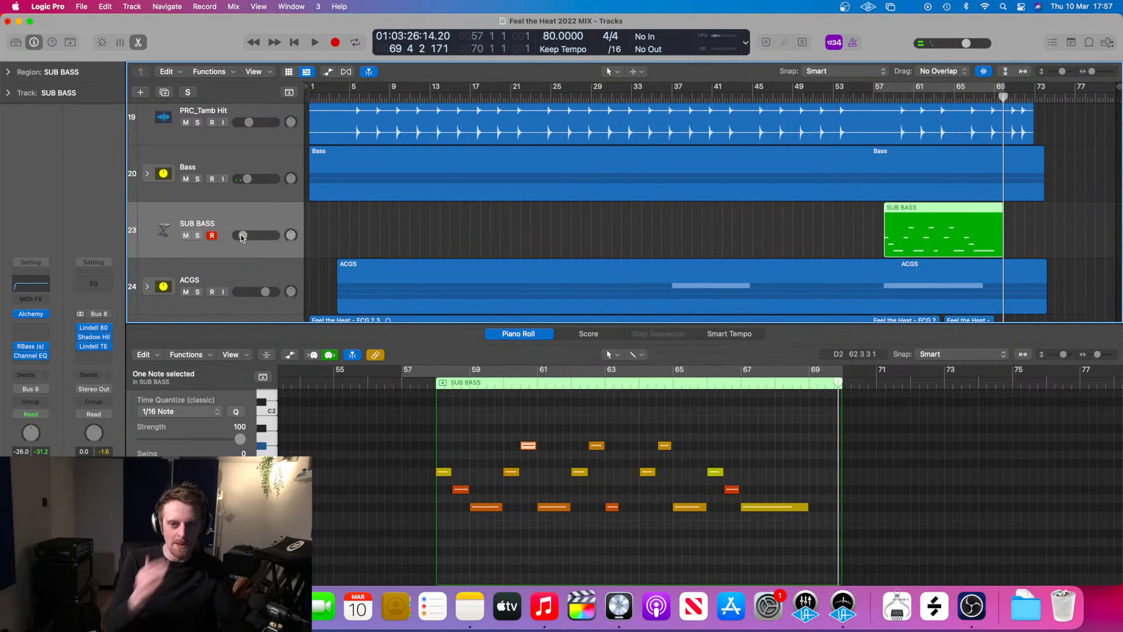
left_click(884, 99)
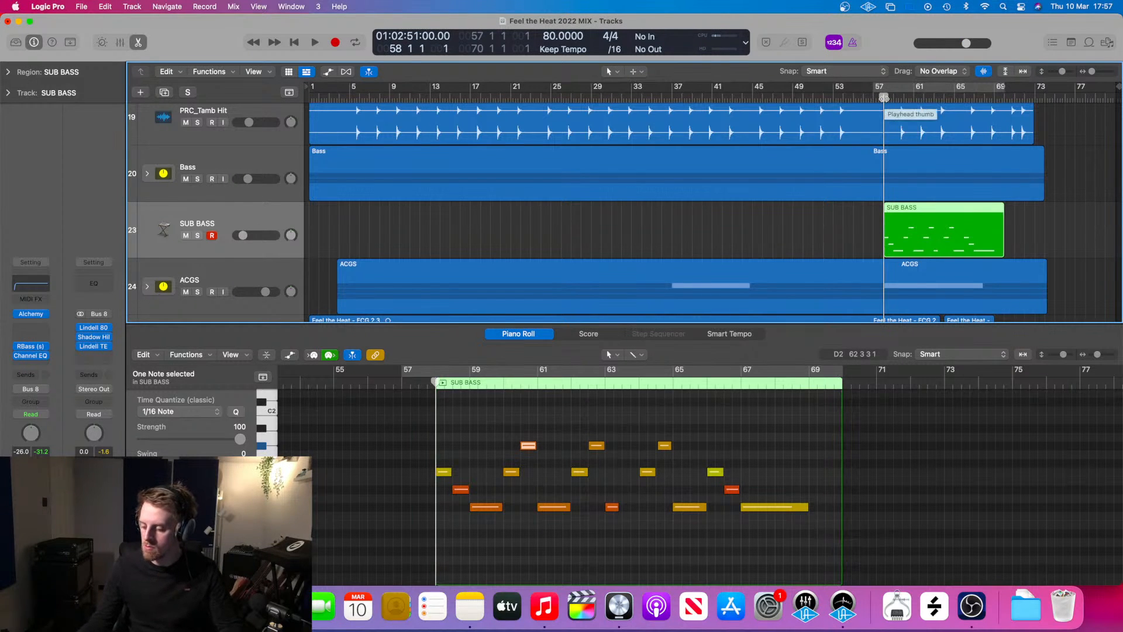
left_click(883, 99)
key("space")
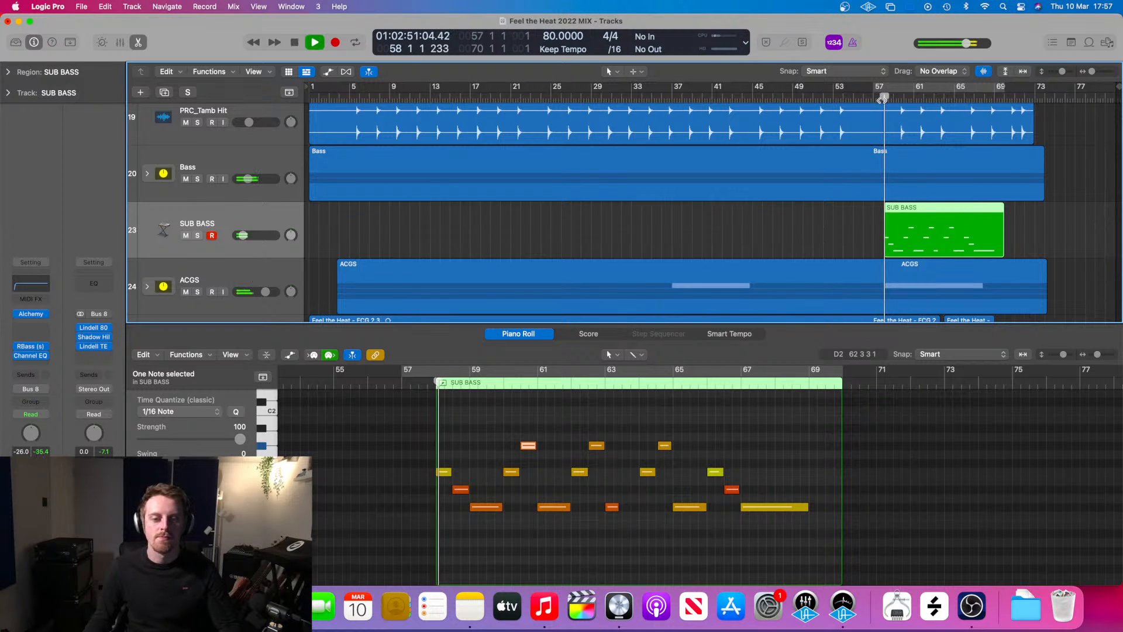
left_click(212, 235)
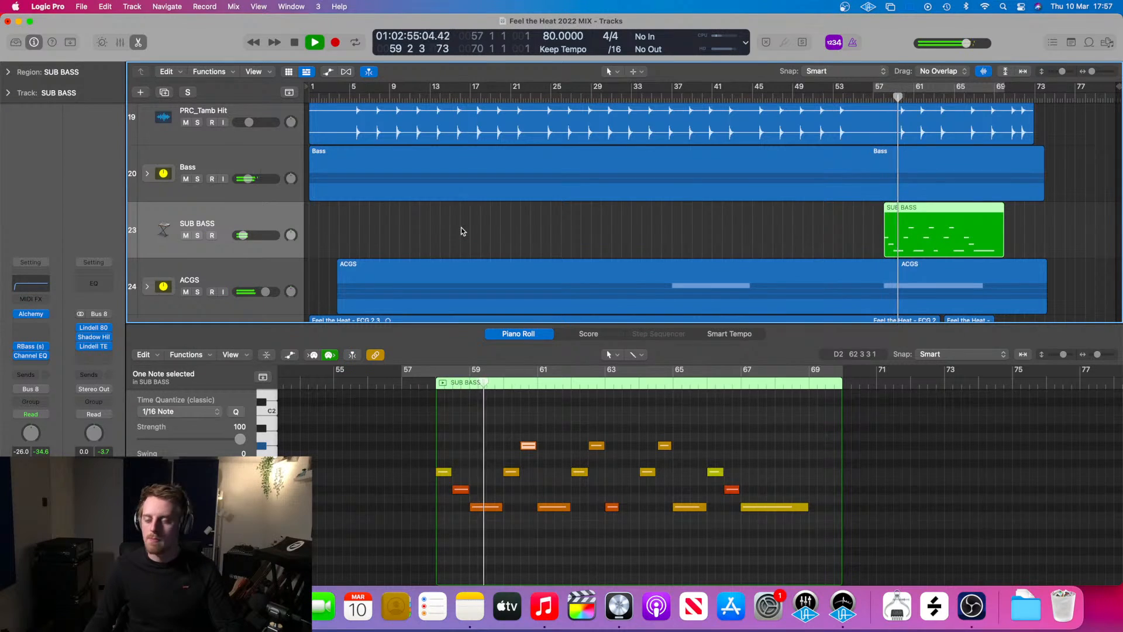
- Examine the bus and output channels in the mixer, and the vocal tracks in the arrangement during playback
key("x")
key("x")
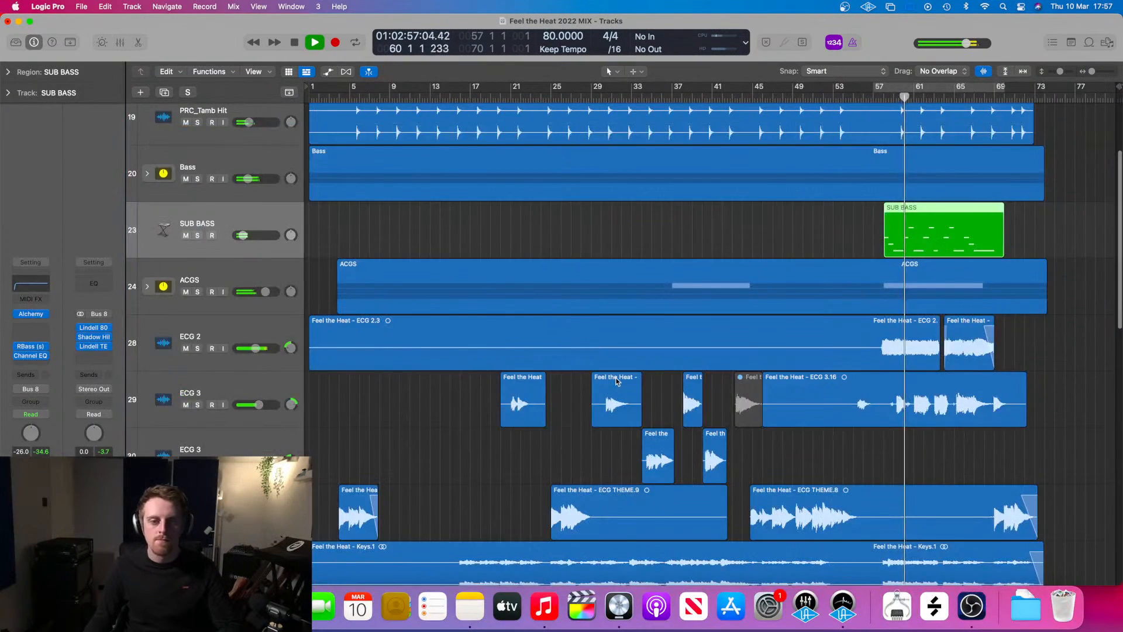
key("x")
left_click(618, 380)
left_click(773, 389)
scroll(774, 388, "right", 7)
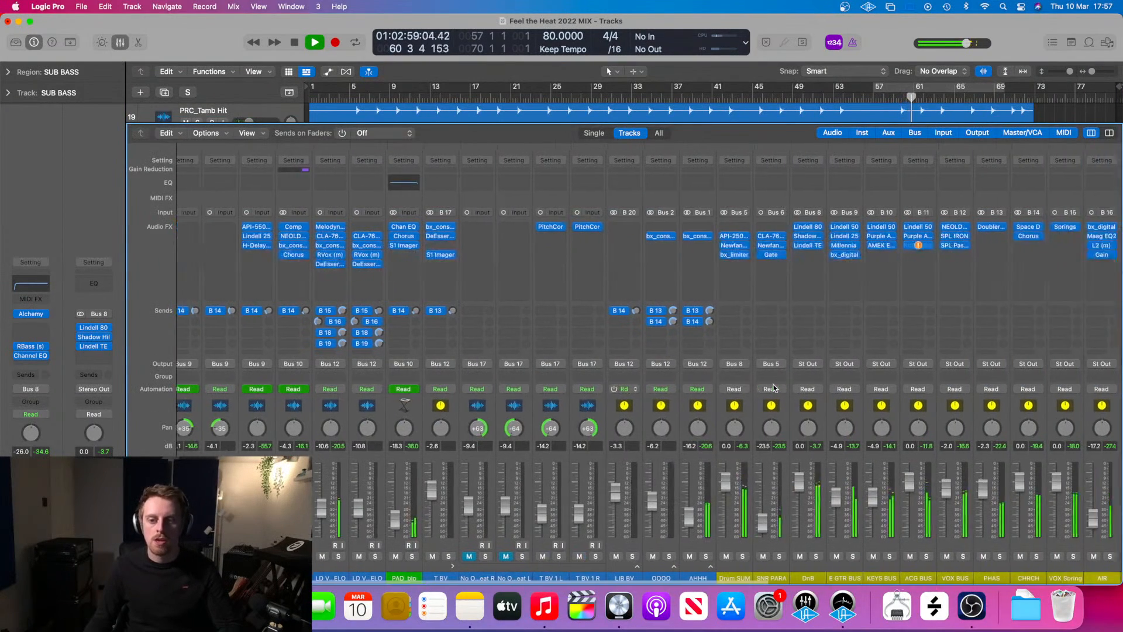
scroll(774, 388, "right", 1)
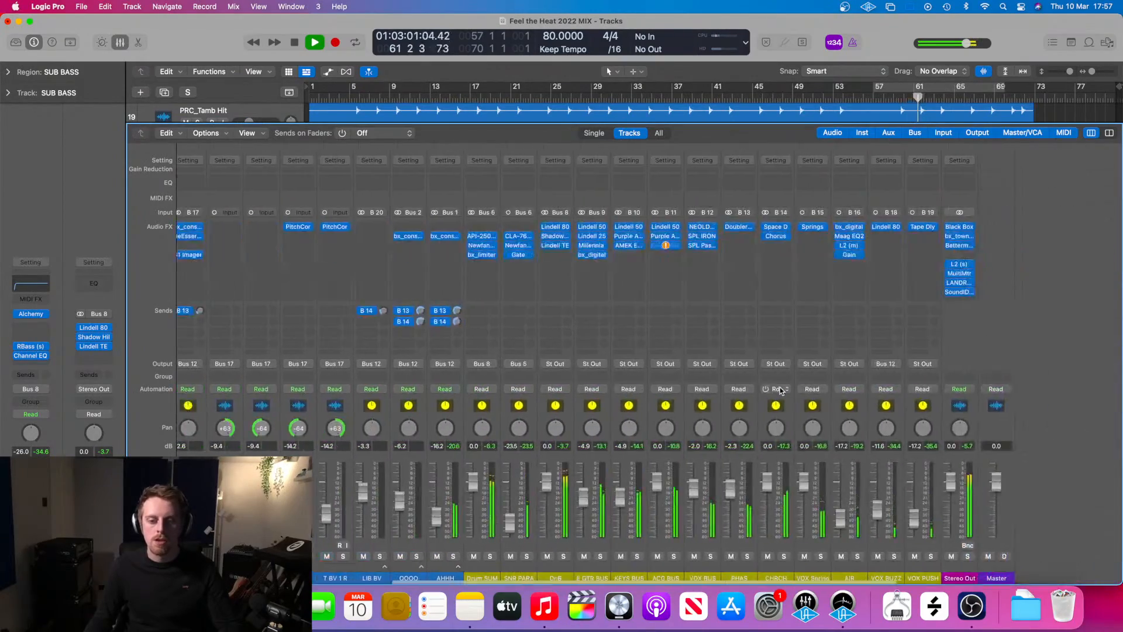
key("x")
key("super+Down")
scroll(781, 391, "down", 7)
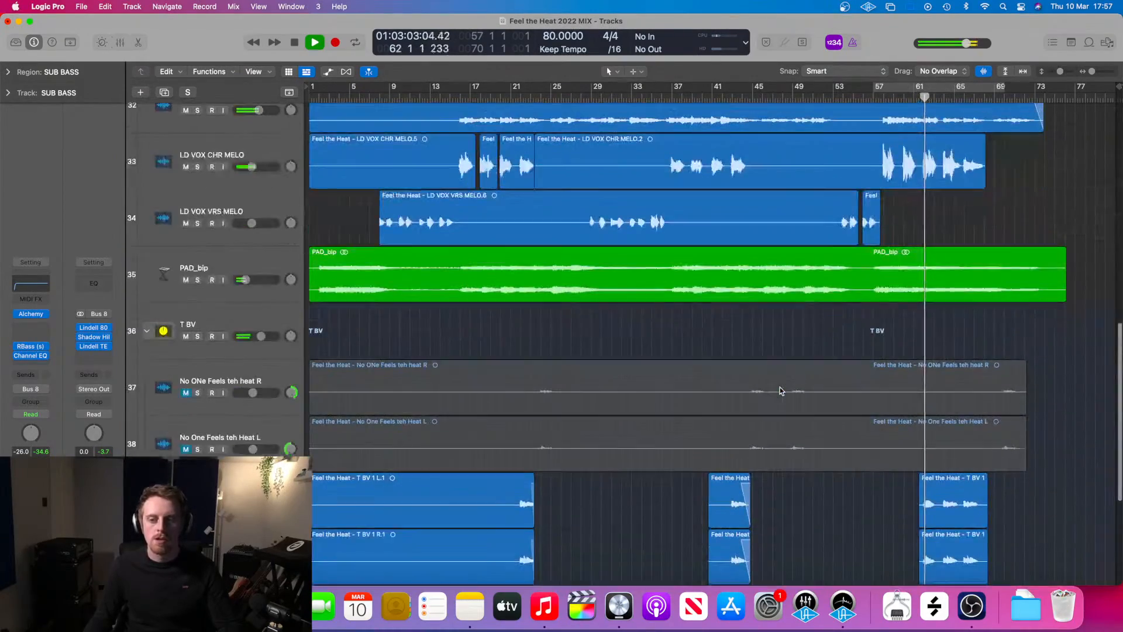
scroll(781, 390, "up", 1)
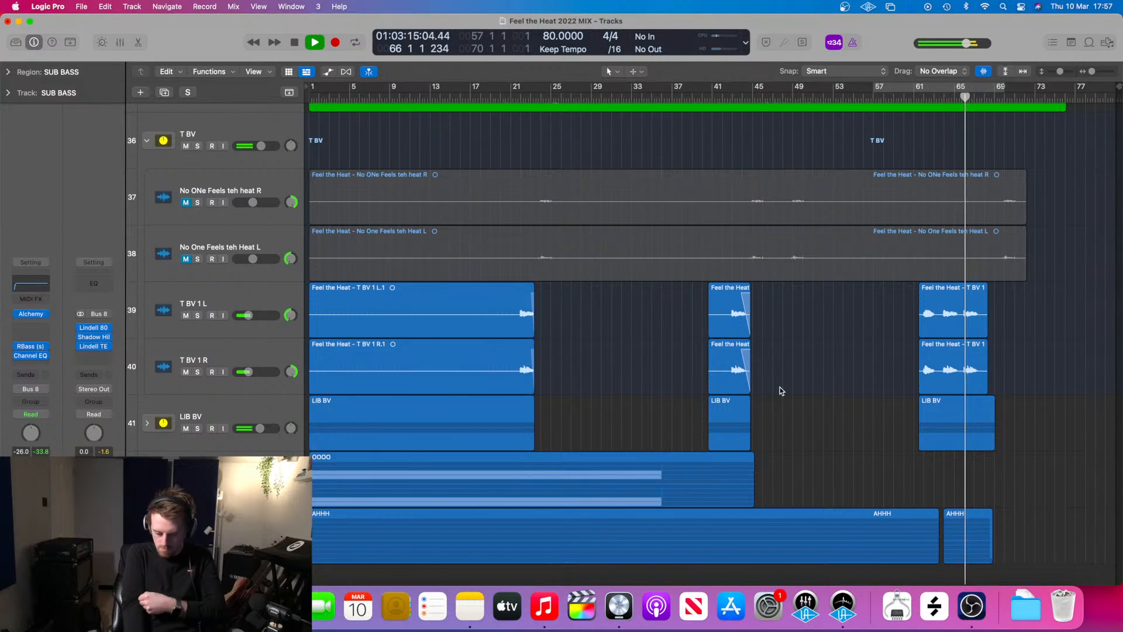
key("space")
scroll(772, 404, "down", 2)
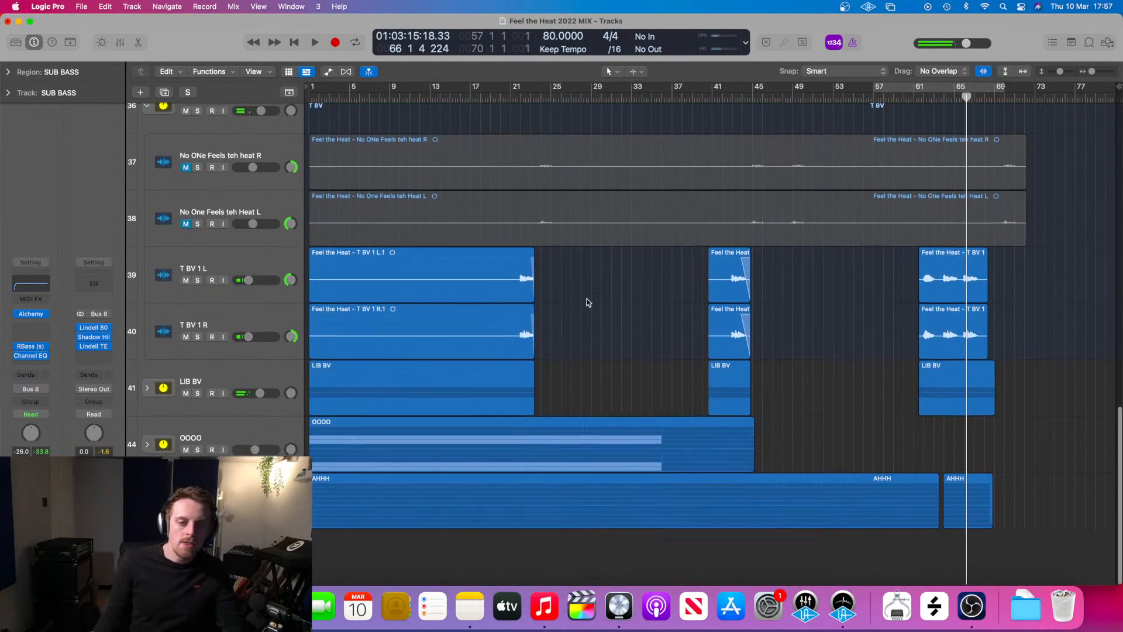
- Split the ECG 3 phrase on track 29 into its own region at position 60 4 2 1 with length 1 3 3 0
scroll(659, 234, "up", 15)
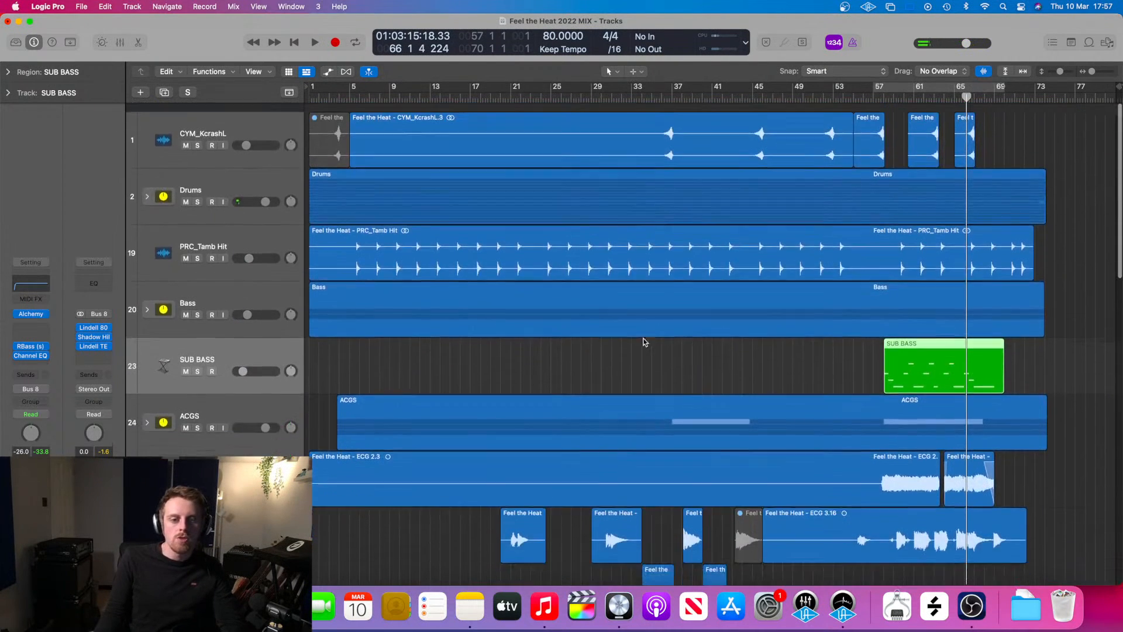
scroll(659, 237, "down", 4)
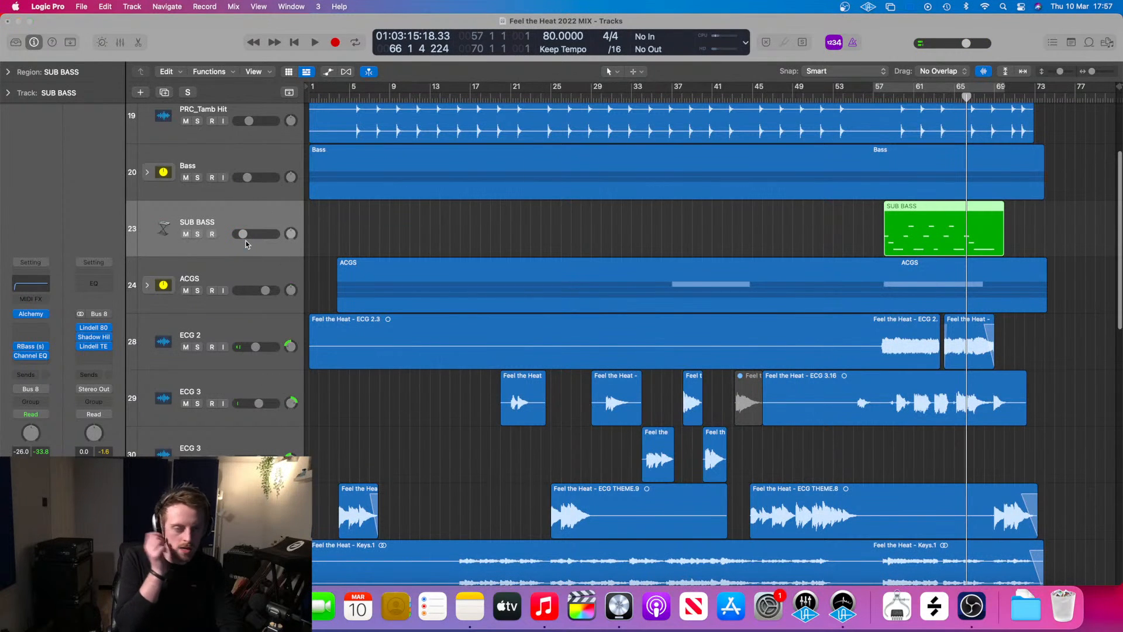
scroll(261, 285, "down", 3)
scroll(261, 285, "down", 2)
scroll(425, 289, "up", 2)
scroll(426, 288, "down", 1)
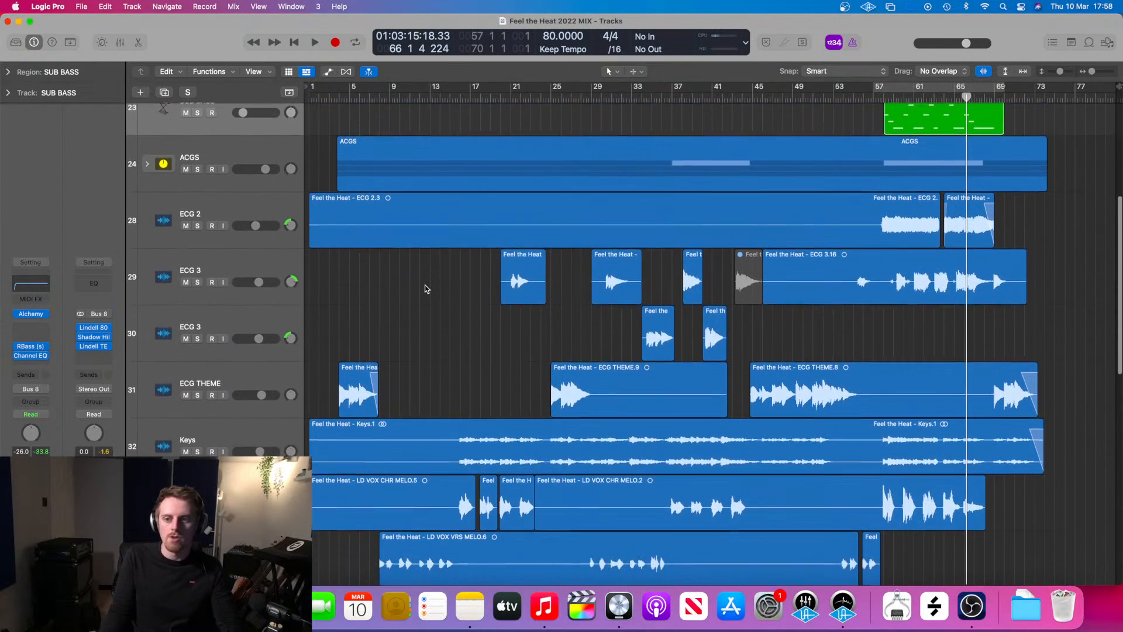
scroll(425, 286, "up", 5)
scroll(640, 272, "right", 3)
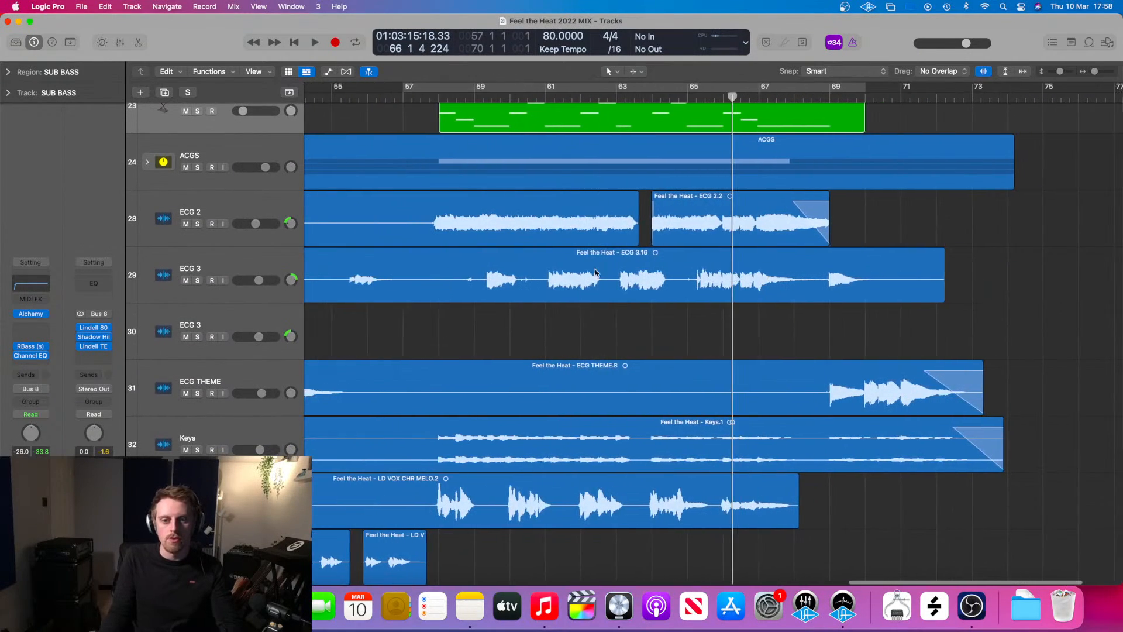
left_click_drag(539, 285, 607, 286)
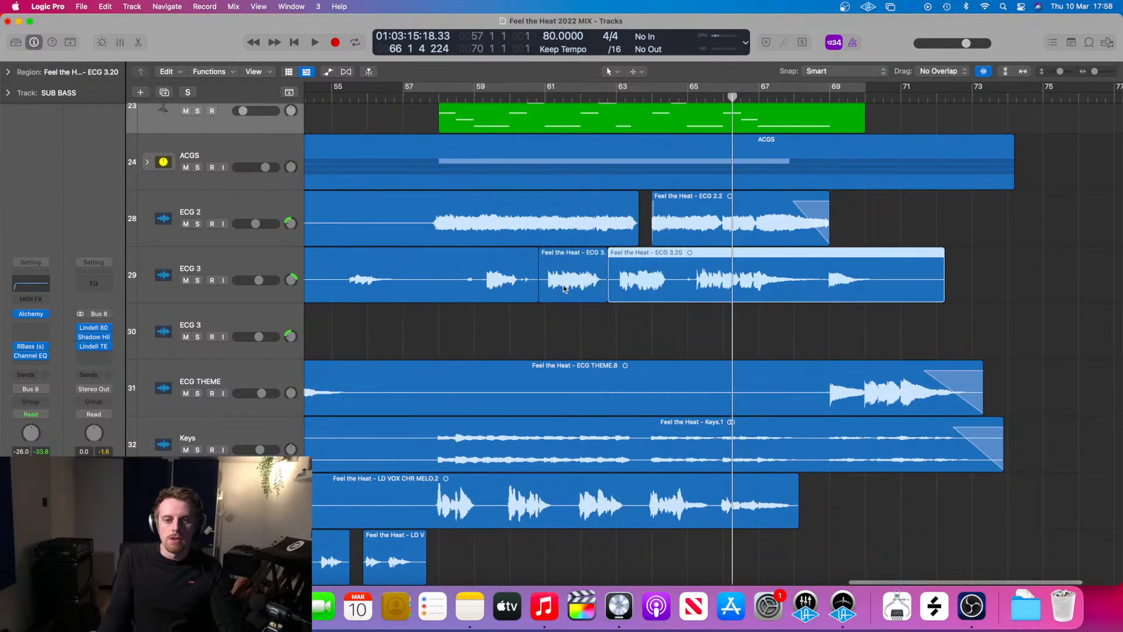
- Try moving the split phrase to the second ECG 3 track (30) without its automation, and check the volume automation
left_click_drag(565, 255, 565, 311)
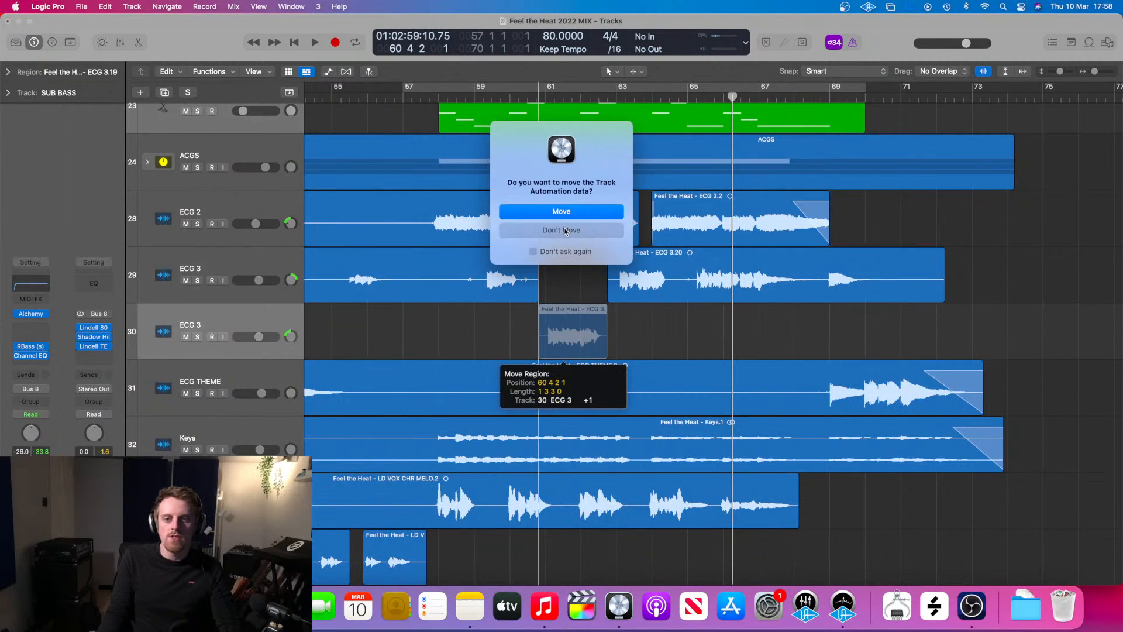
left_click(565, 231)
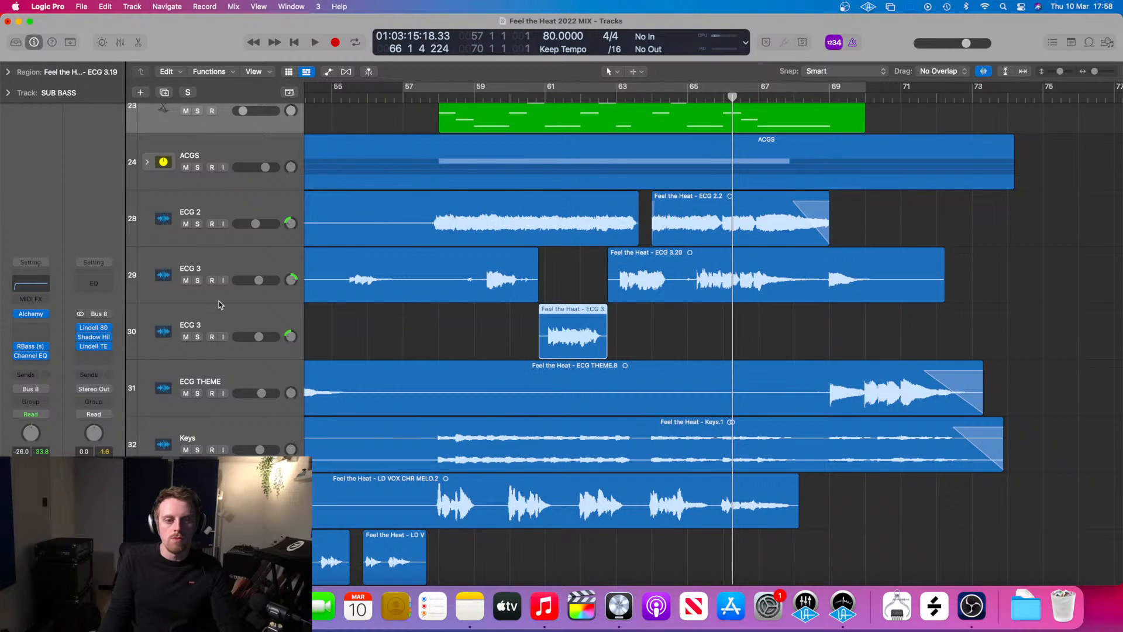
key("a")
key("a")
key("a")
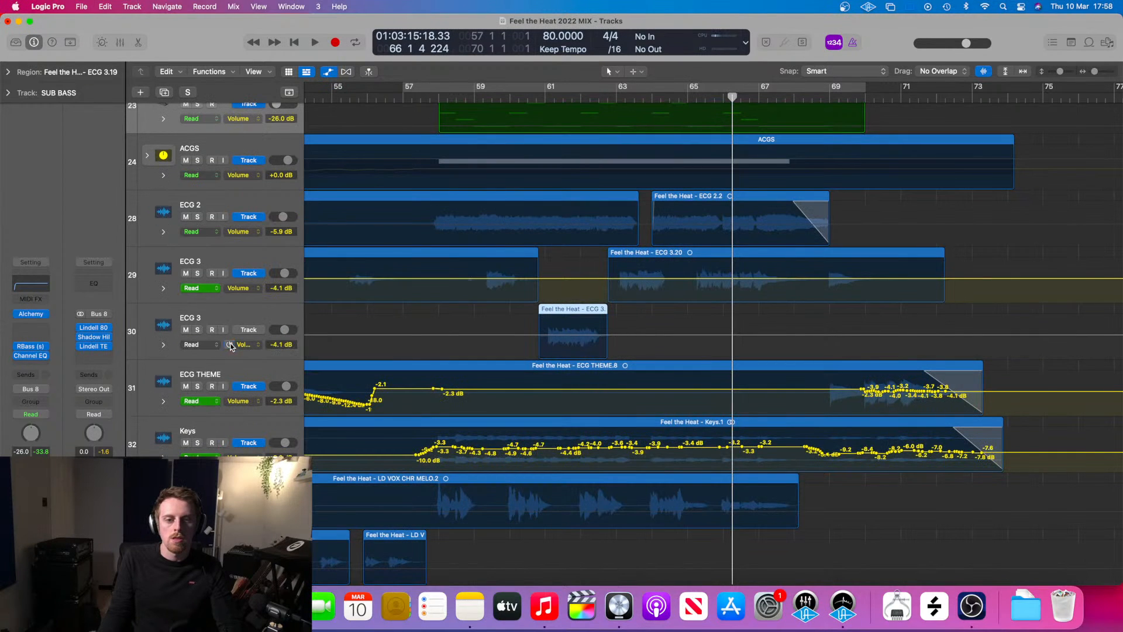
key("a")
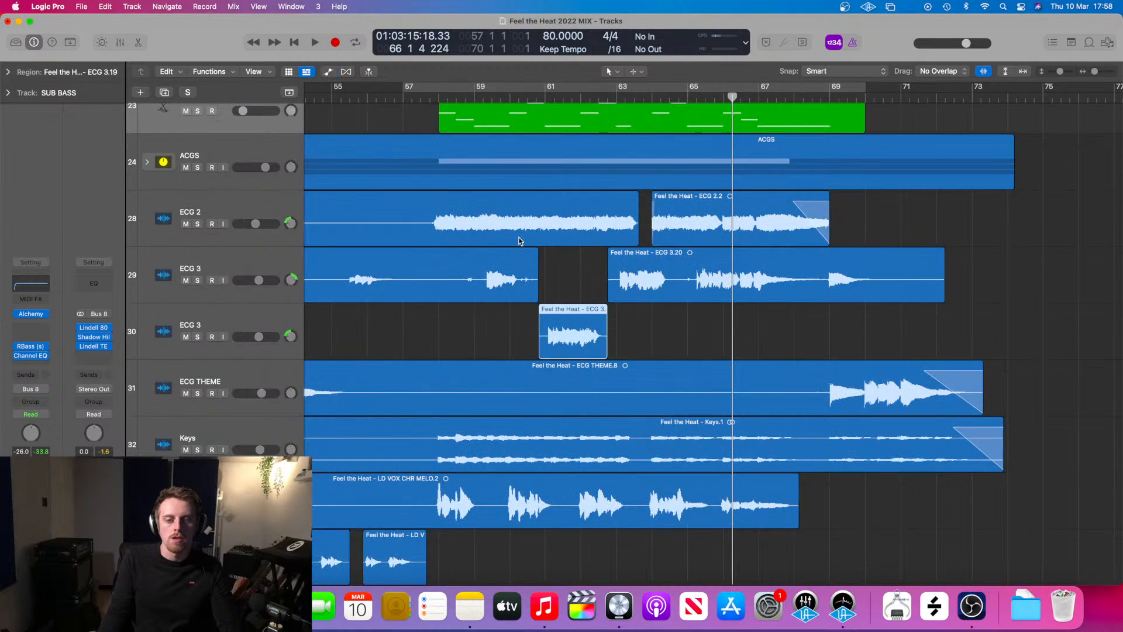
- Return the split phrase to ECG 3 track 29 without moving the track automation data
scroll(514, 255, "left", 4)
left_click_drag(531, 98, 545, 98)
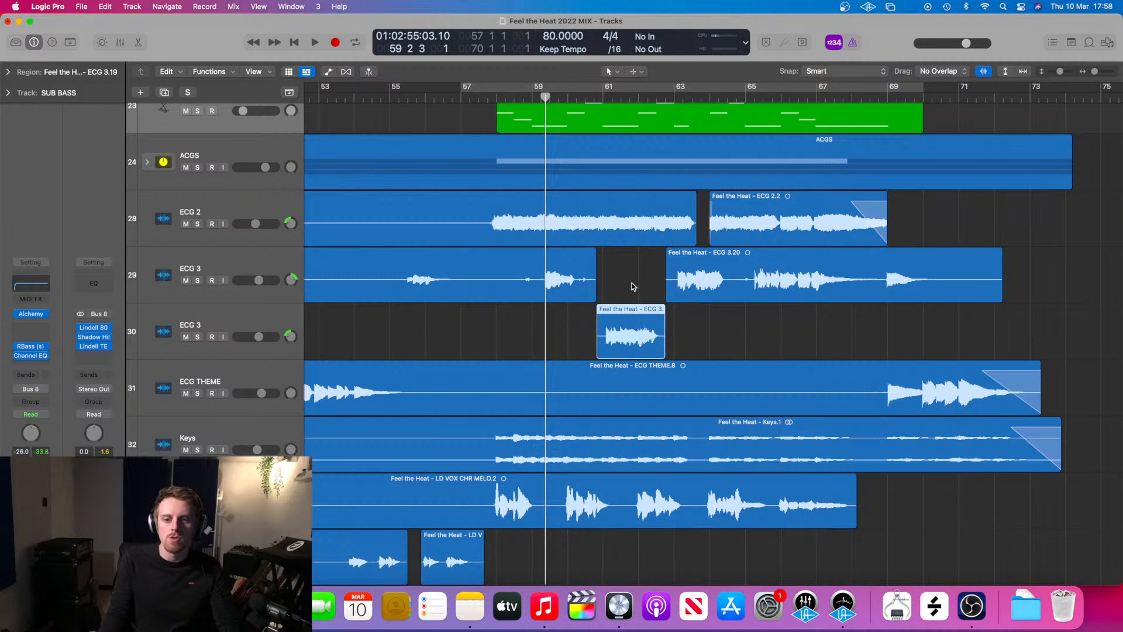
left_click_drag(633, 334, 643, 296)
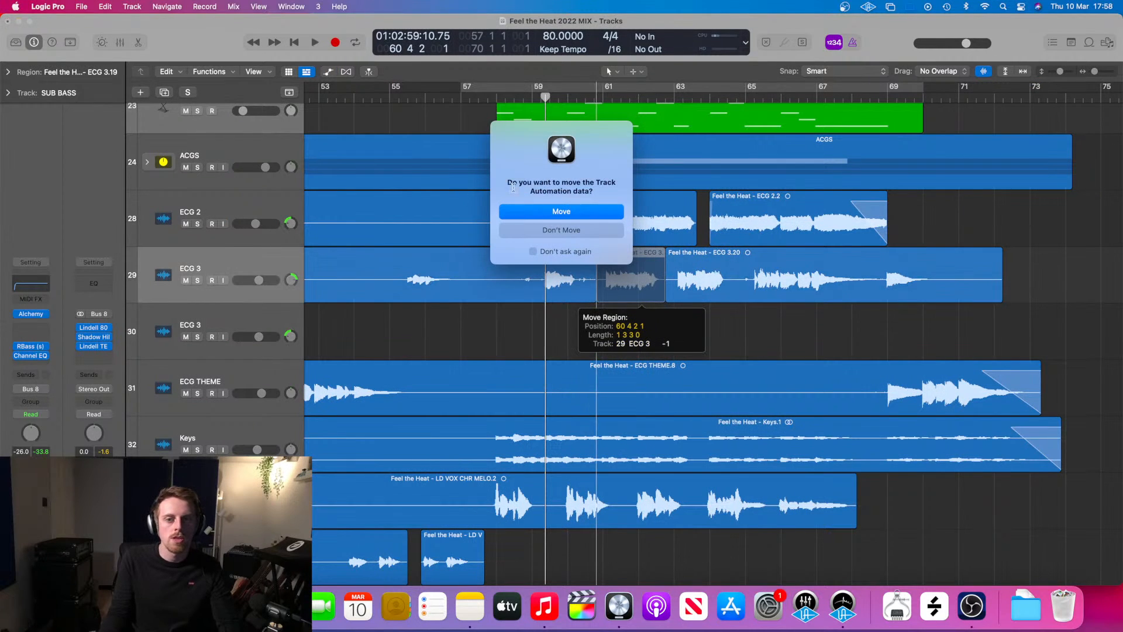
left_click(574, 231)
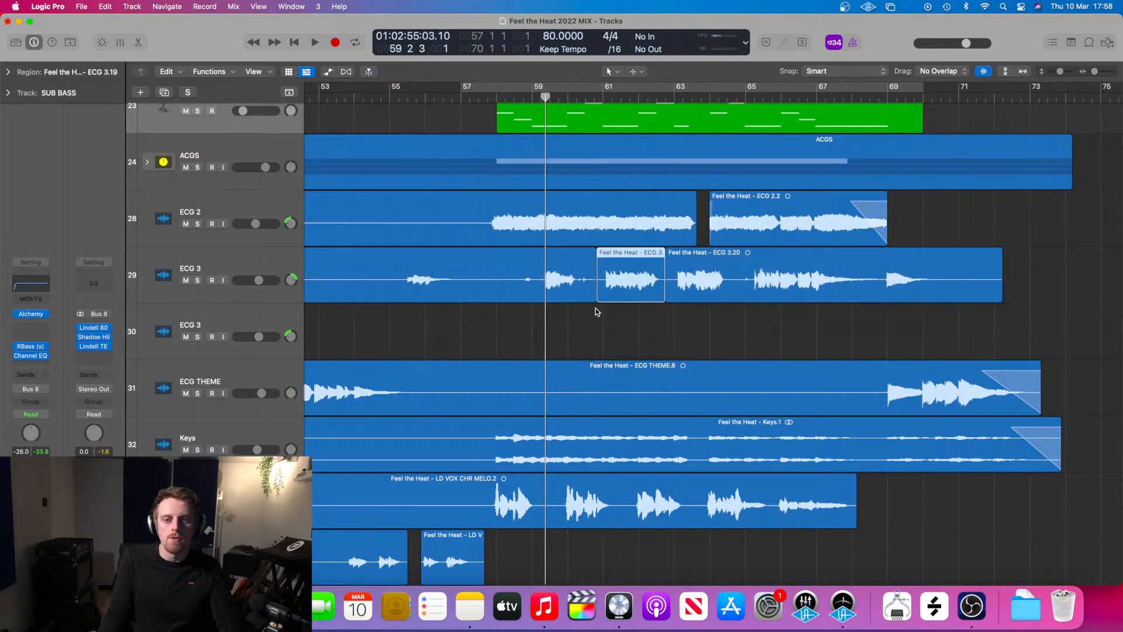
- Solo ECG 2 and the ECG 3 track 29 and play them from about bar 59
left_click(214, 209)
left_click(199, 224)
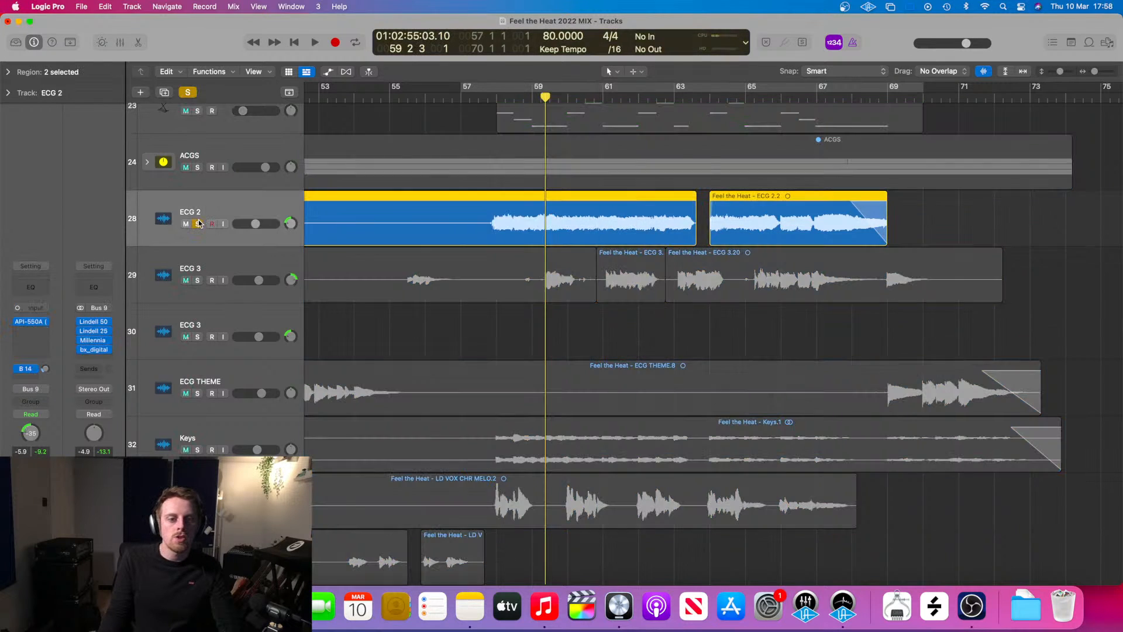
left_click(197, 281)
left_click_drag(504, 93, 532, 95)
key("space")
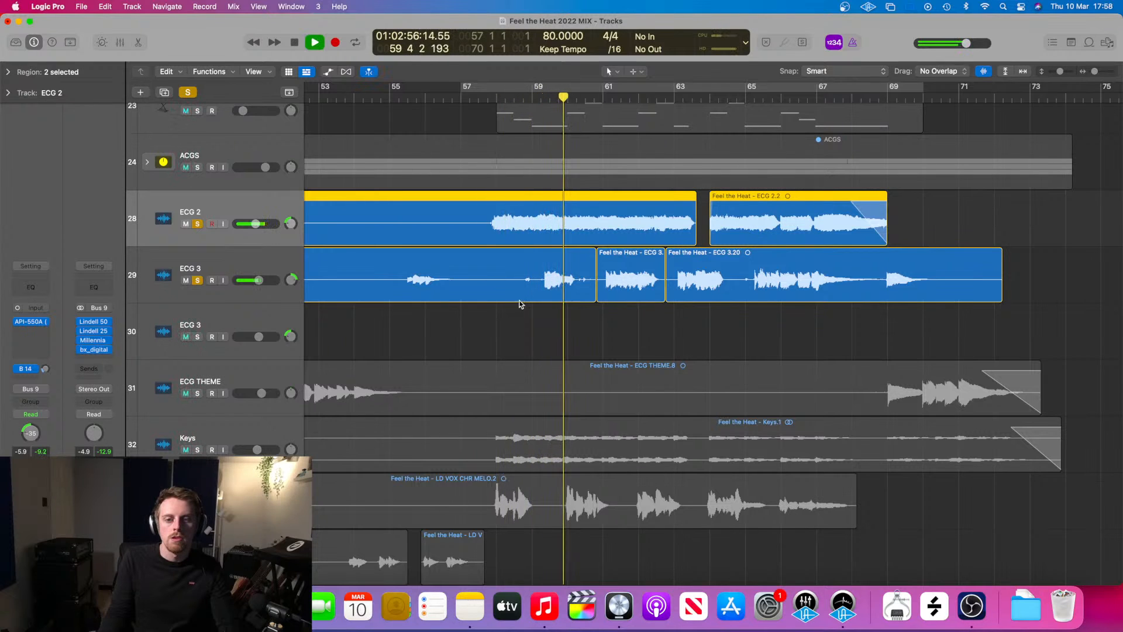
- Remove the silent part of the ECG 3 region just before bar 59, and end the solo of both ECG tracks
left_click_drag(530, 291, 487, 291)
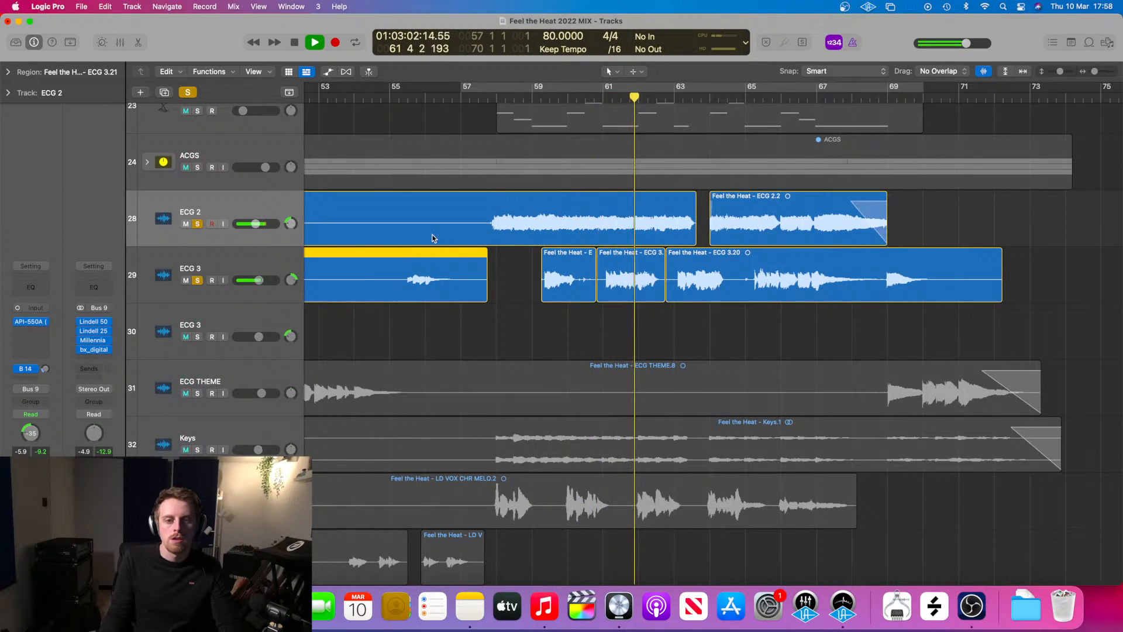
left_click(264, 249)
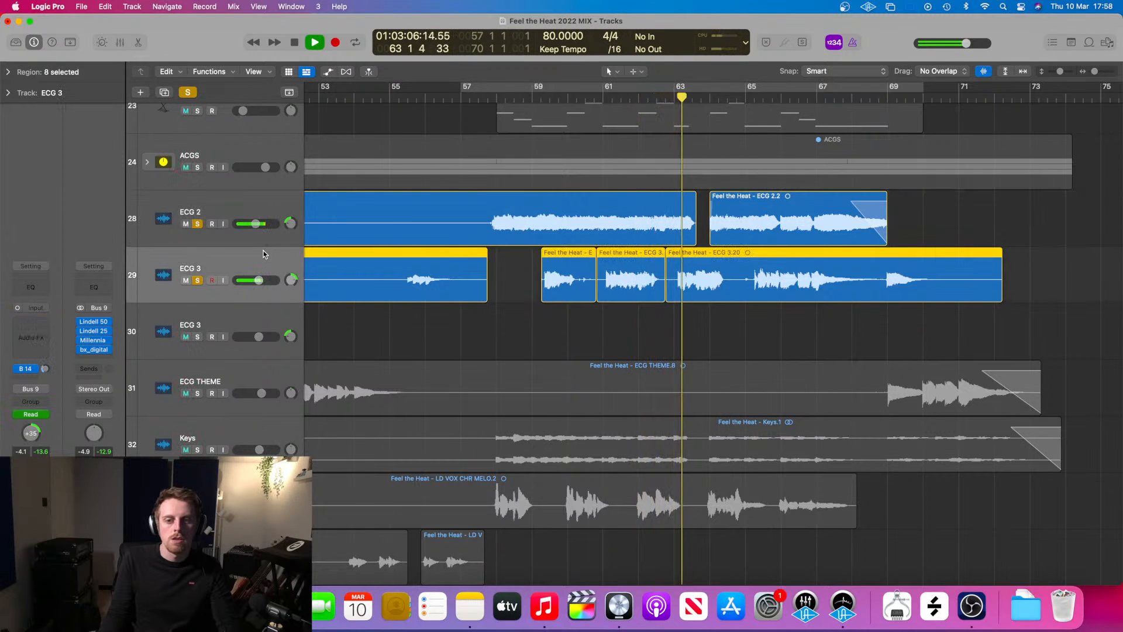
key("a")
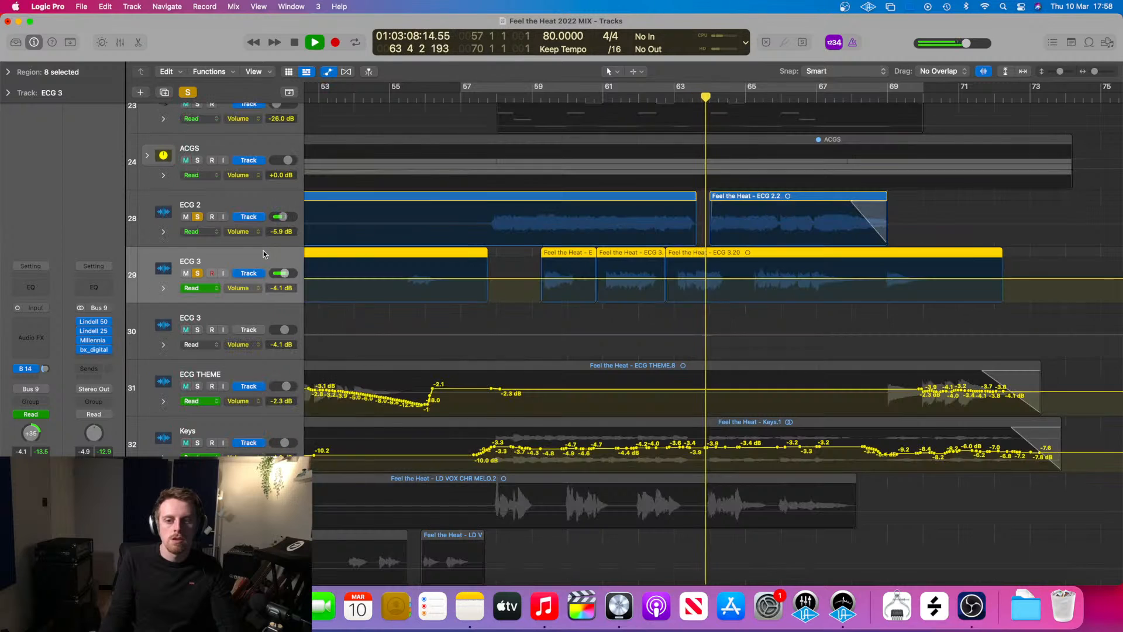
key("a")
key("space")
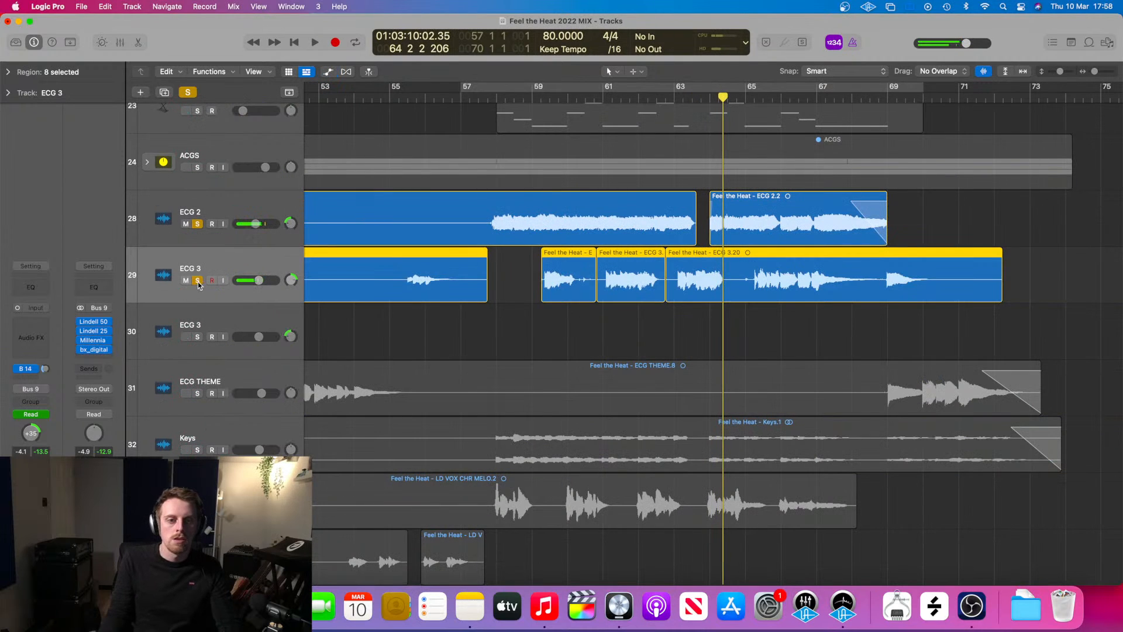
left_click(198, 281)
left_click(198, 225)
- Set the automation mode of the ECG 3 track 29 to Latch
scroll(401, 235, "down", 5)
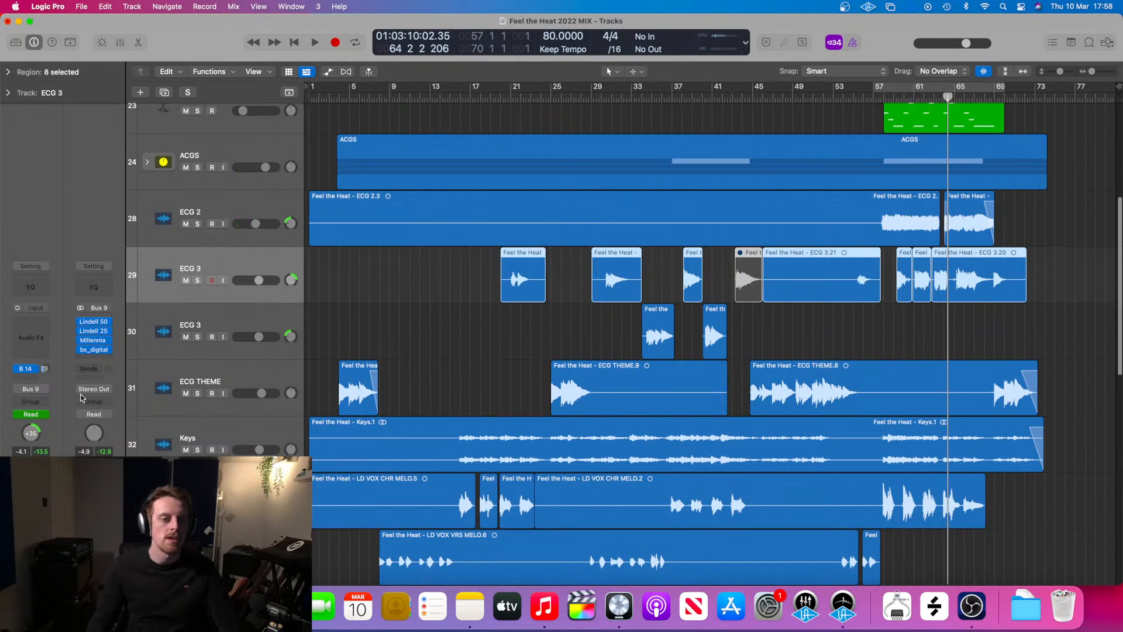
left_click(32, 414)
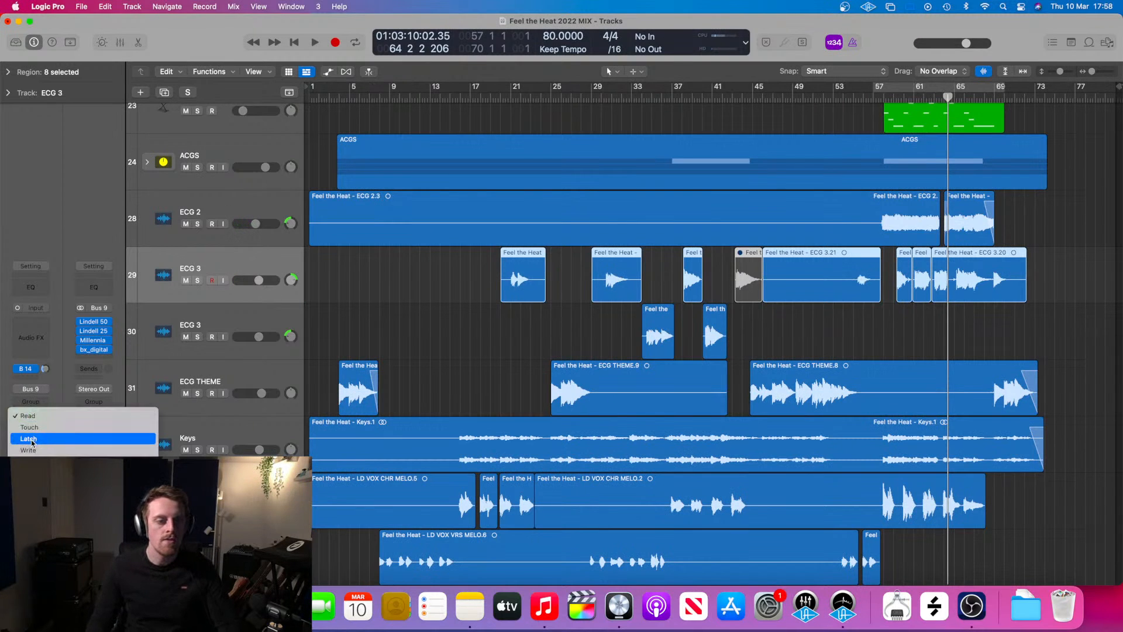
left_click(29, 439)
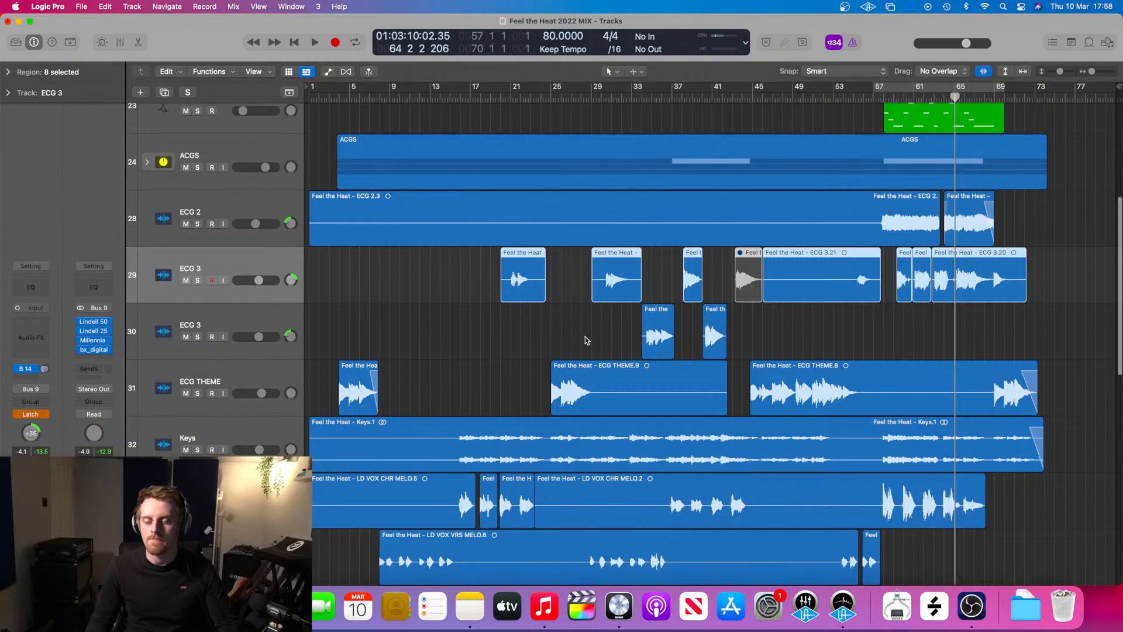
- Play the passage from about bar 55 to review the ECG 3 phrases on track 29 within the full mix
key("super+Right")
key("super+Right")
key("super+Right")
key("super+Right")
scroll(856, 270, "right", 20)
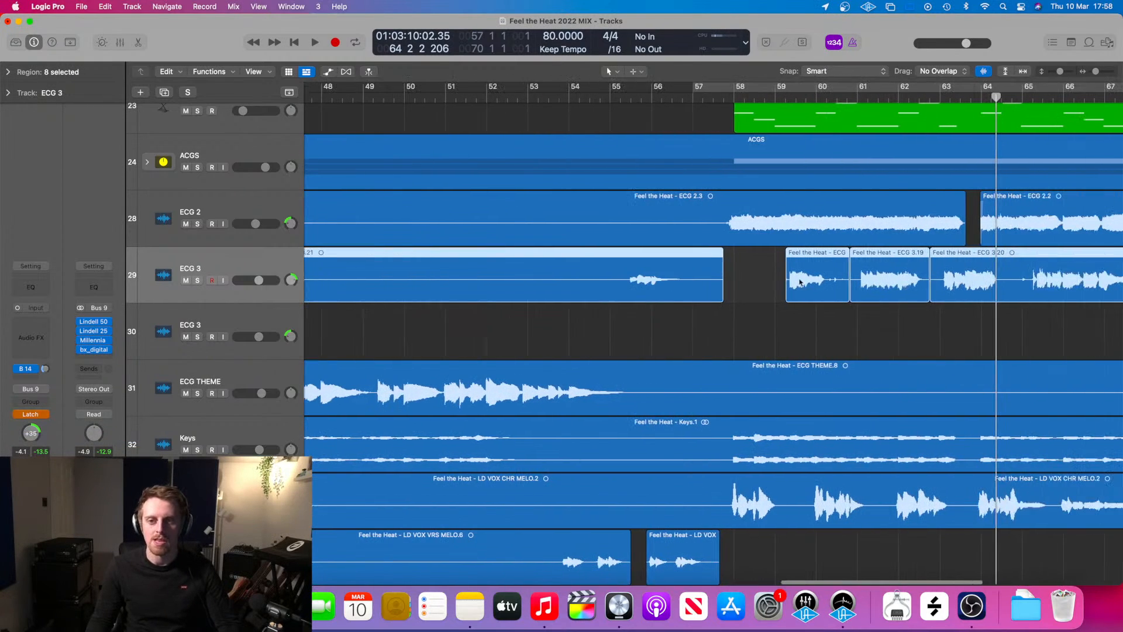
left_click(620, 97)
key("space")
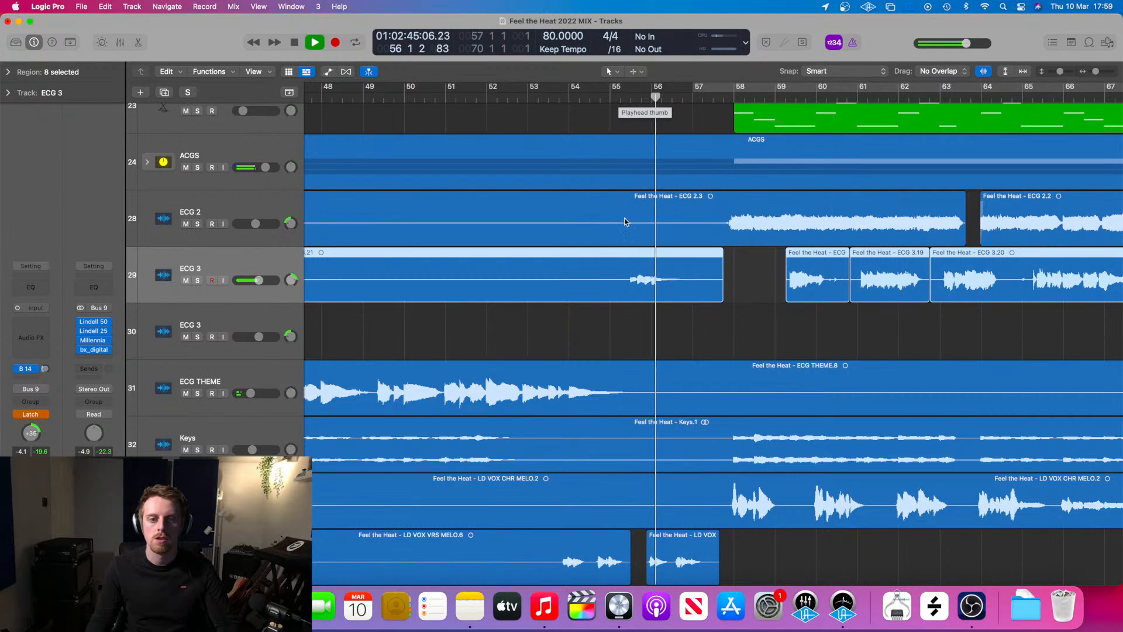
scroll(626, 224, "down", 1)
scroll(681, 279, "left", 5)
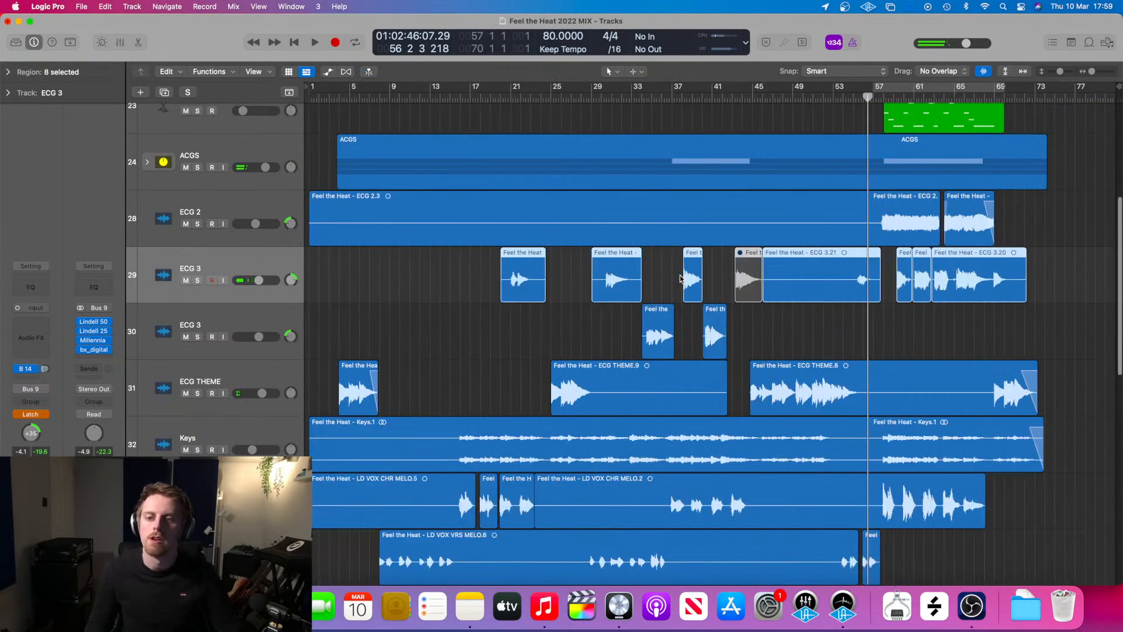
- Show the track automation and record a volume ride on the ECG 3 track 29 over the phrases from about bar 59
scroll(680, 279, "left", 5)
scroll(680, 279, "right", 15)
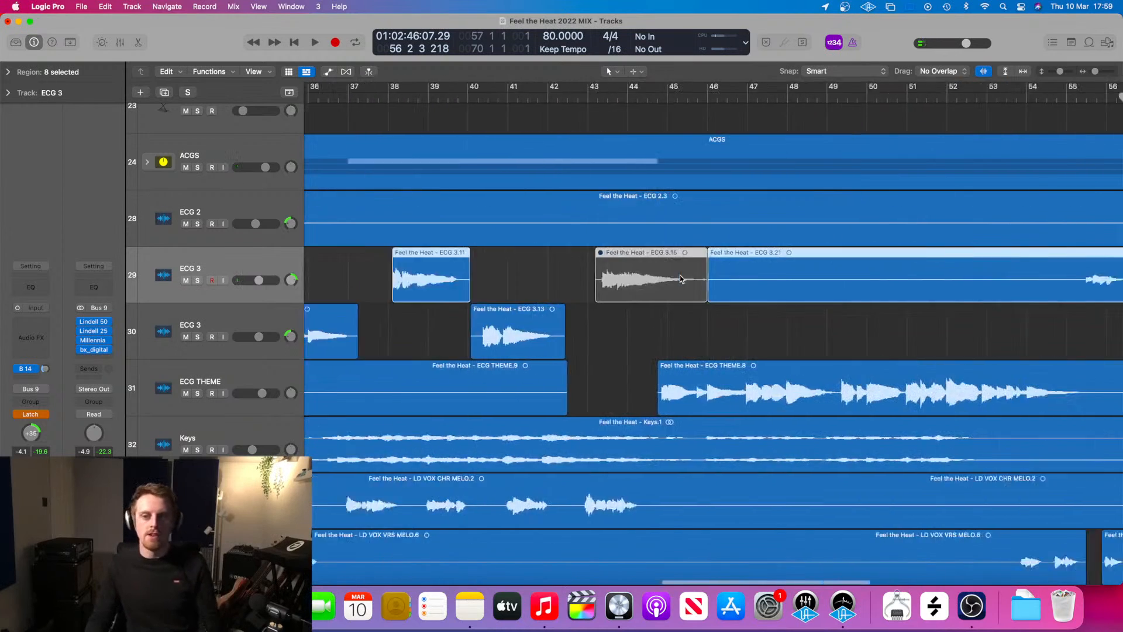
key("a")
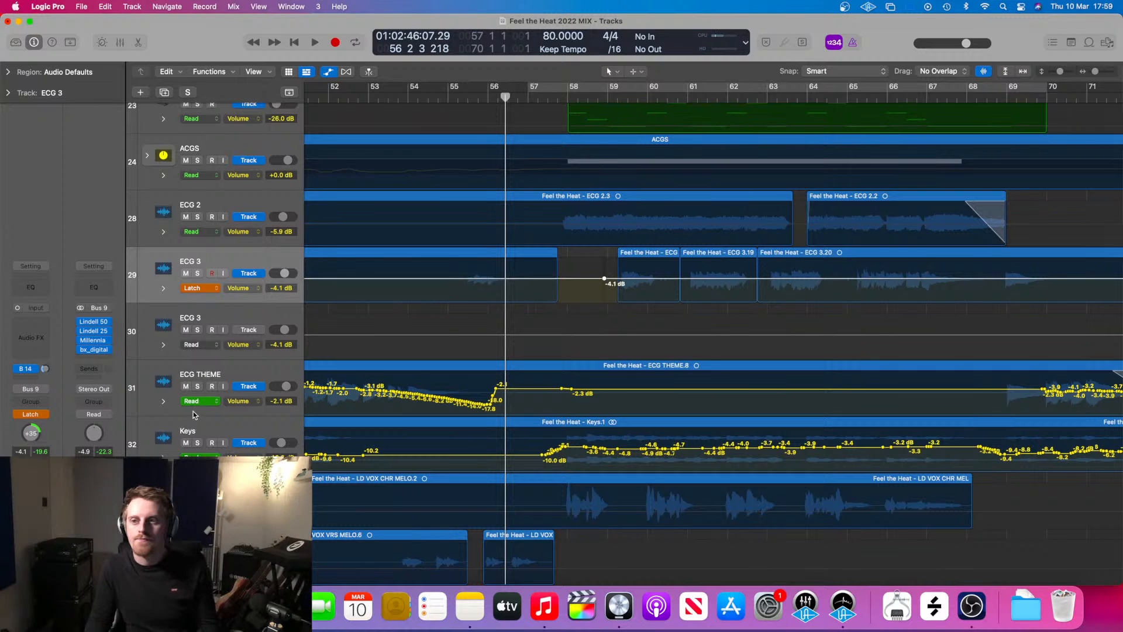
key("space")
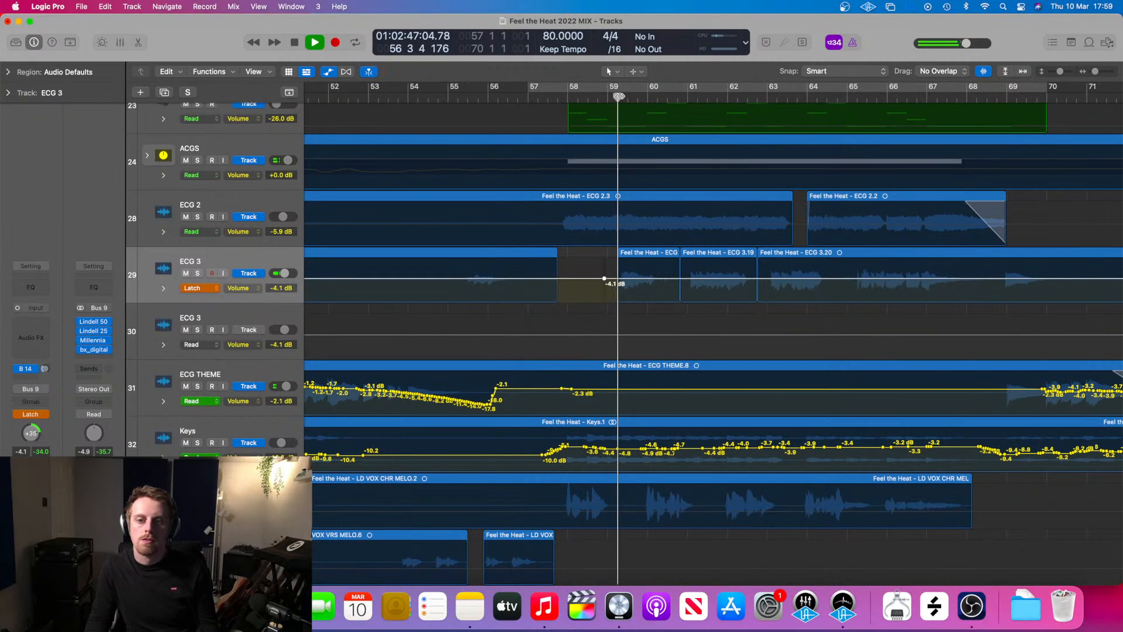
left_click_drag(23, 495, 23, 493)
key("space")
- Continue recording the ECG 3 volume ride from about bar 62 to bar 67, raising the level to about +0.4 dB
left_click(747, 99)
key("space")
mouse_move(24, 492)
left_mouse_down()
mouse_move(23, 478)
mouse_move(24, 495)
left_mouse_up()
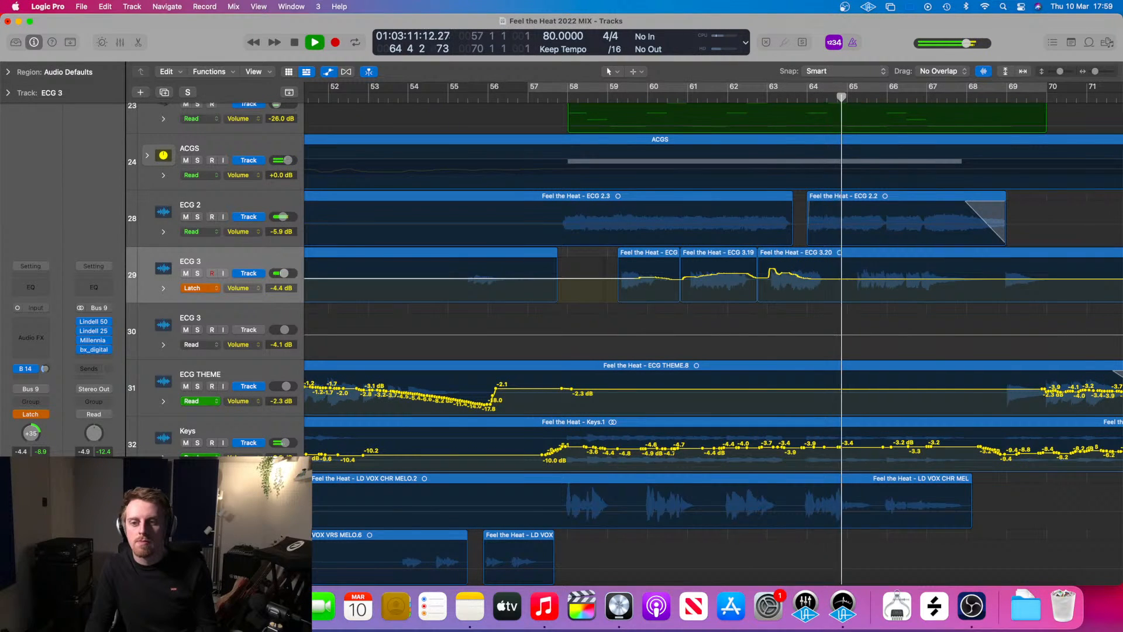
left_click_drag(23, 495, 24, 477)
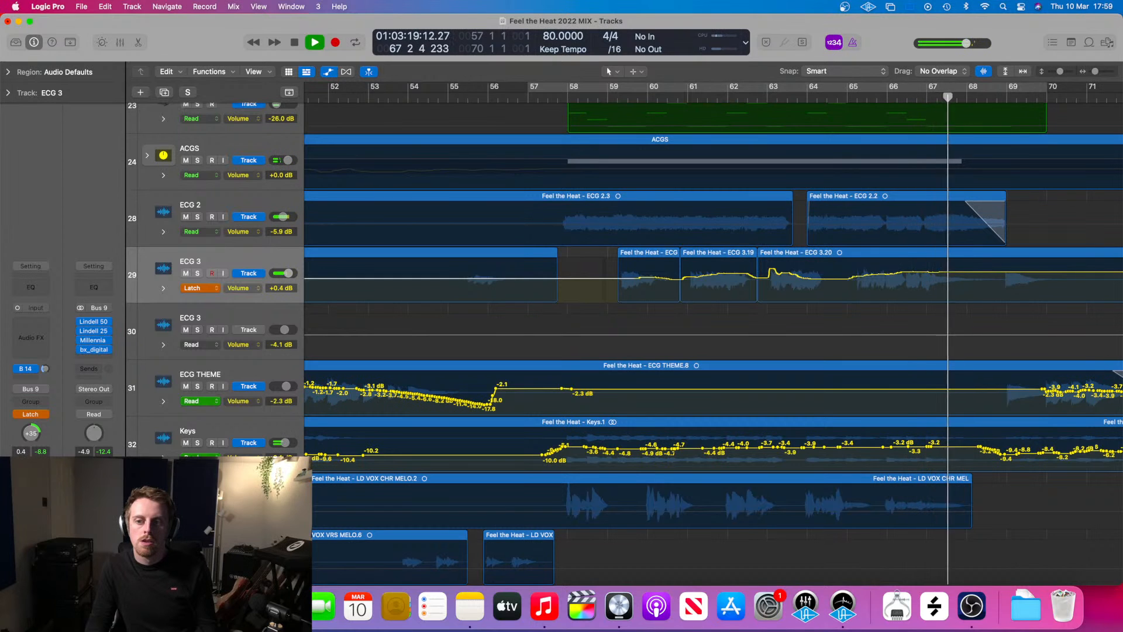
key("space")
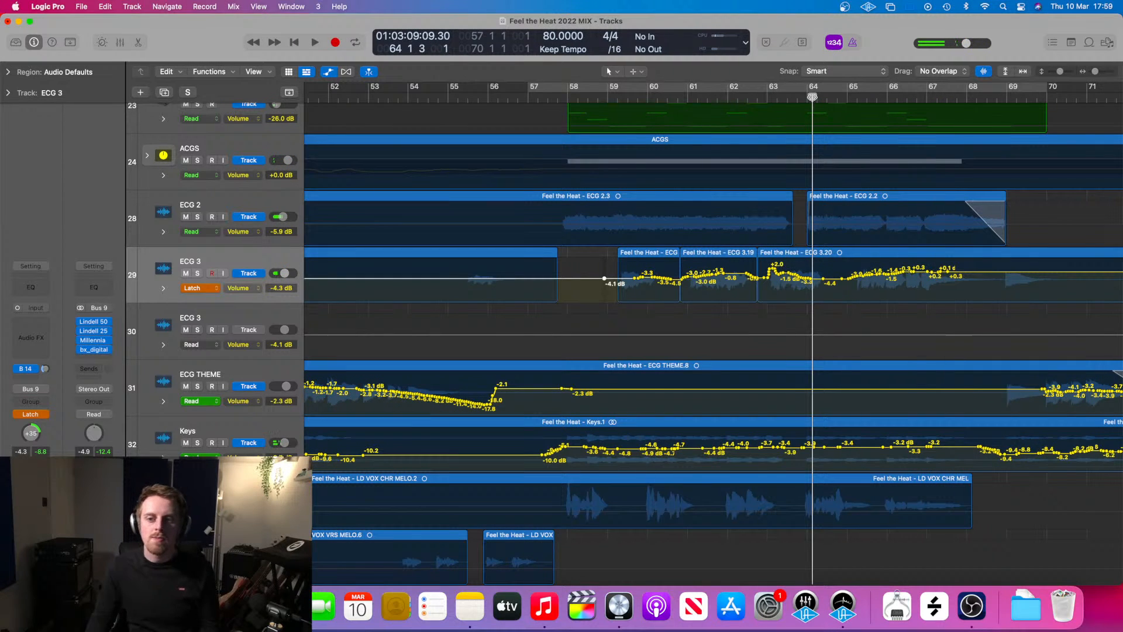
- Ride the ECG 3 volume from bar 64 down to about -11.2 dB near bar 70, and set the track's automation back to Read
key("space")
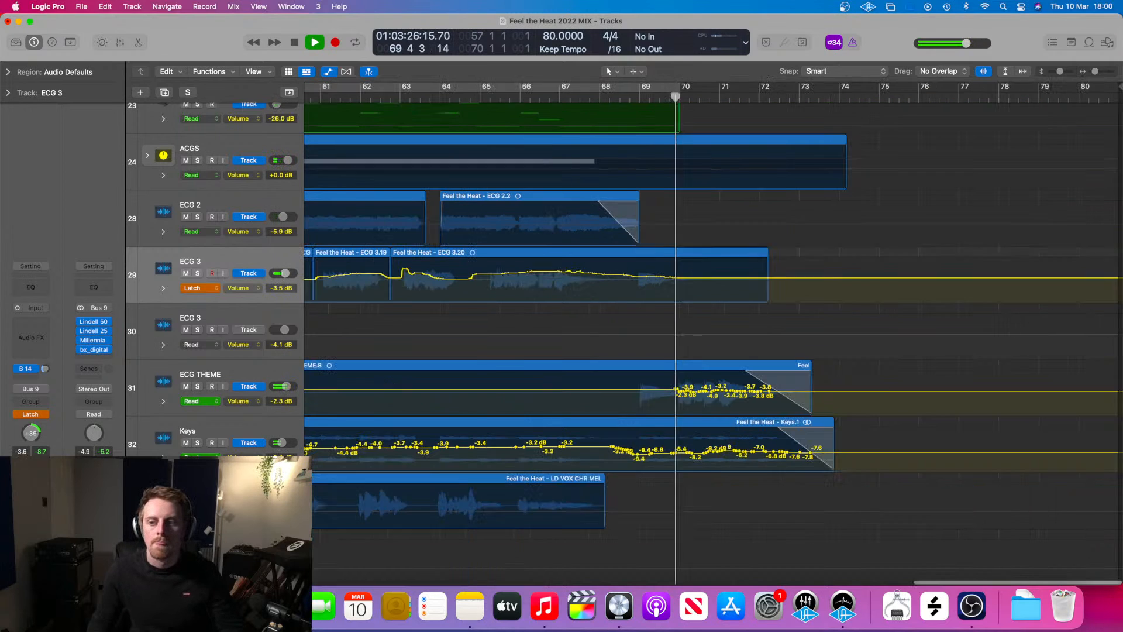
key("space")
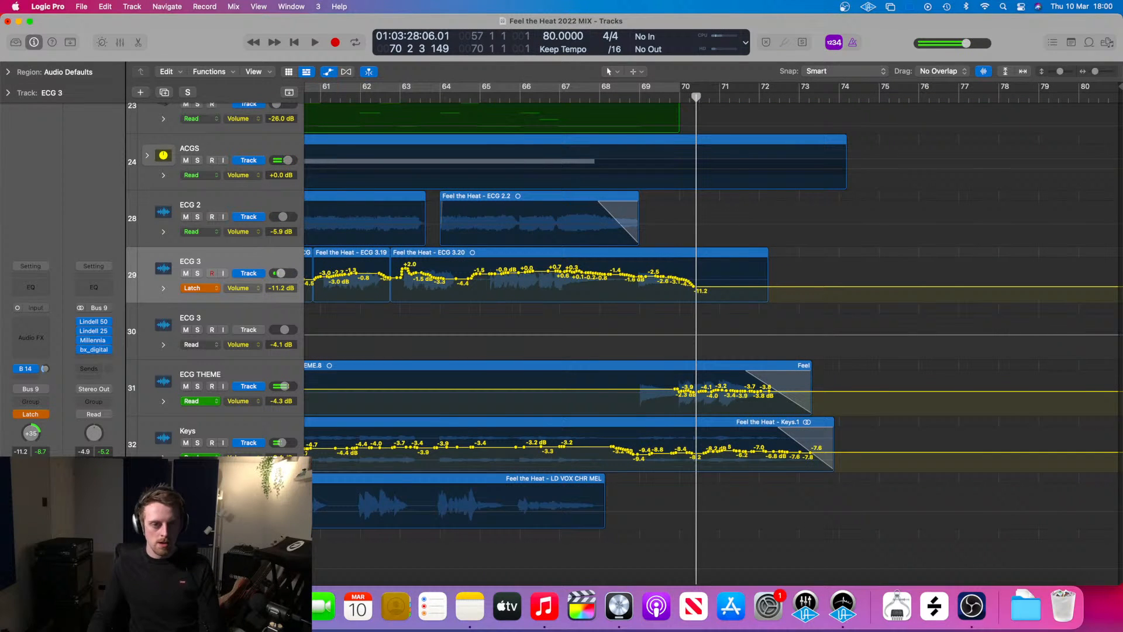
left_click(216, 291)
left_click(220, 267)
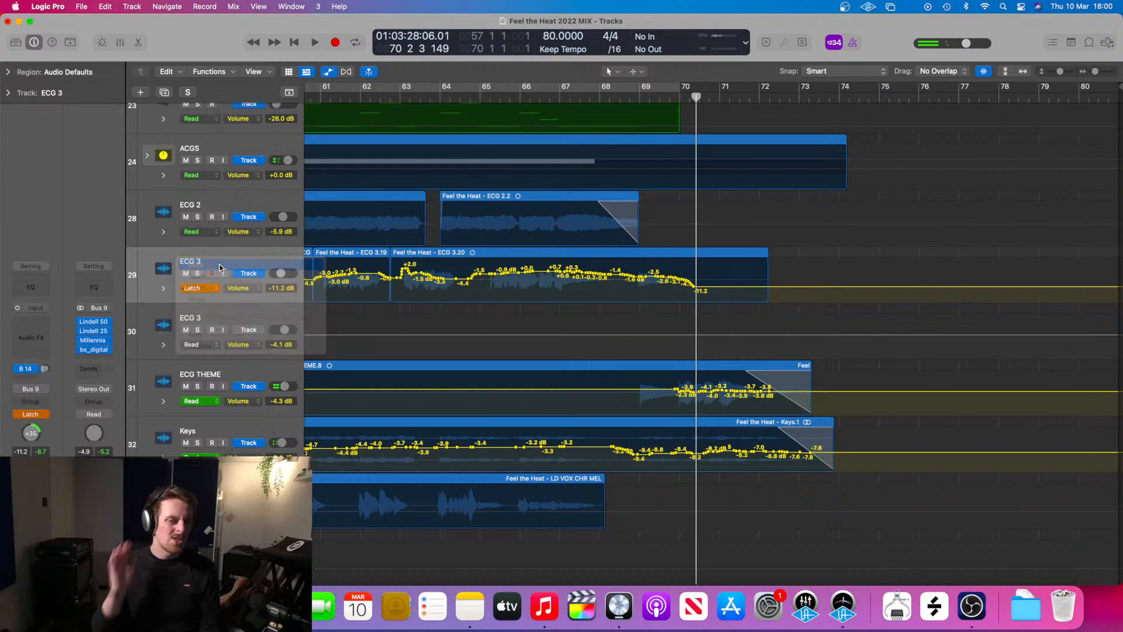
- Hide the track automation and review the lead vocal tracks across the whole arrangement
key("a")
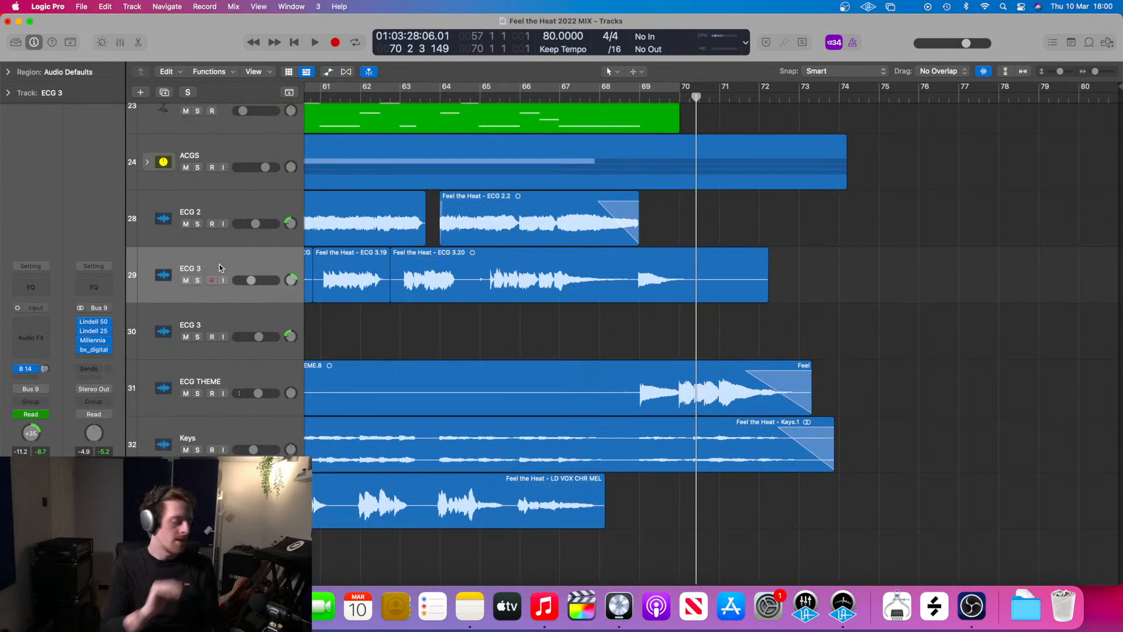
key("z")
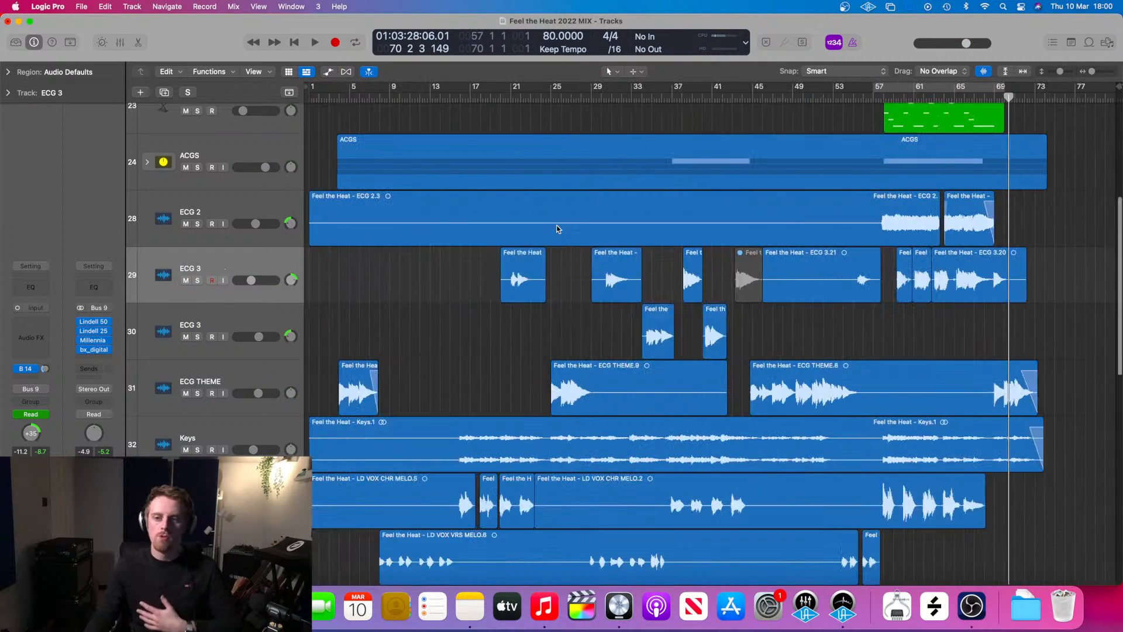
scroll(556, 225, "right", 3)
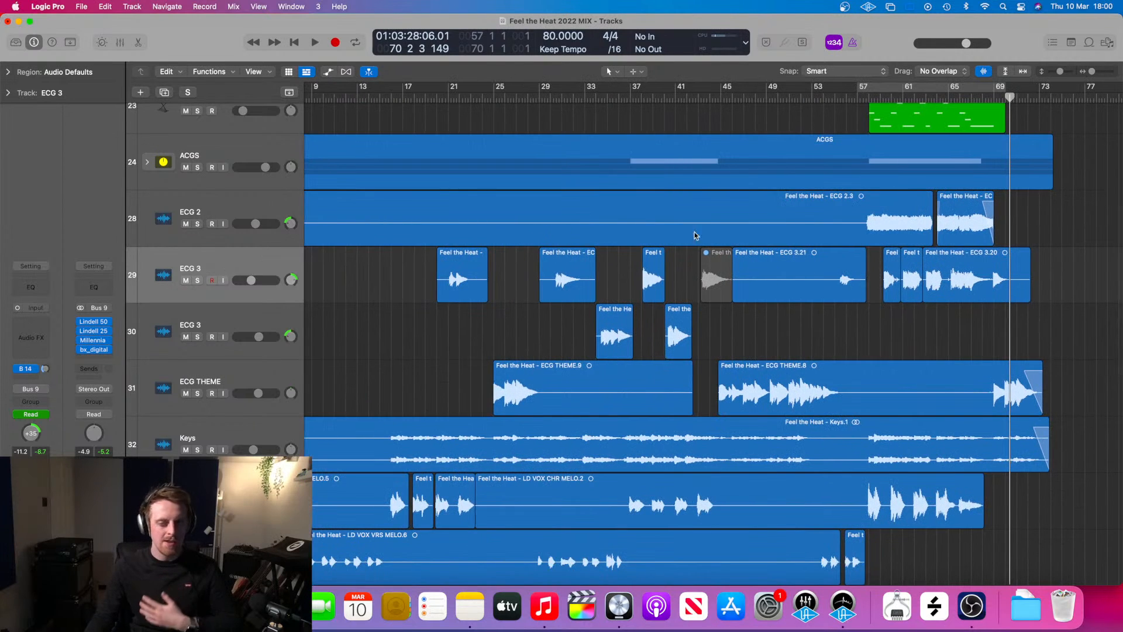
scroll(809, 277, "down", 5)
left_click(809, 276)
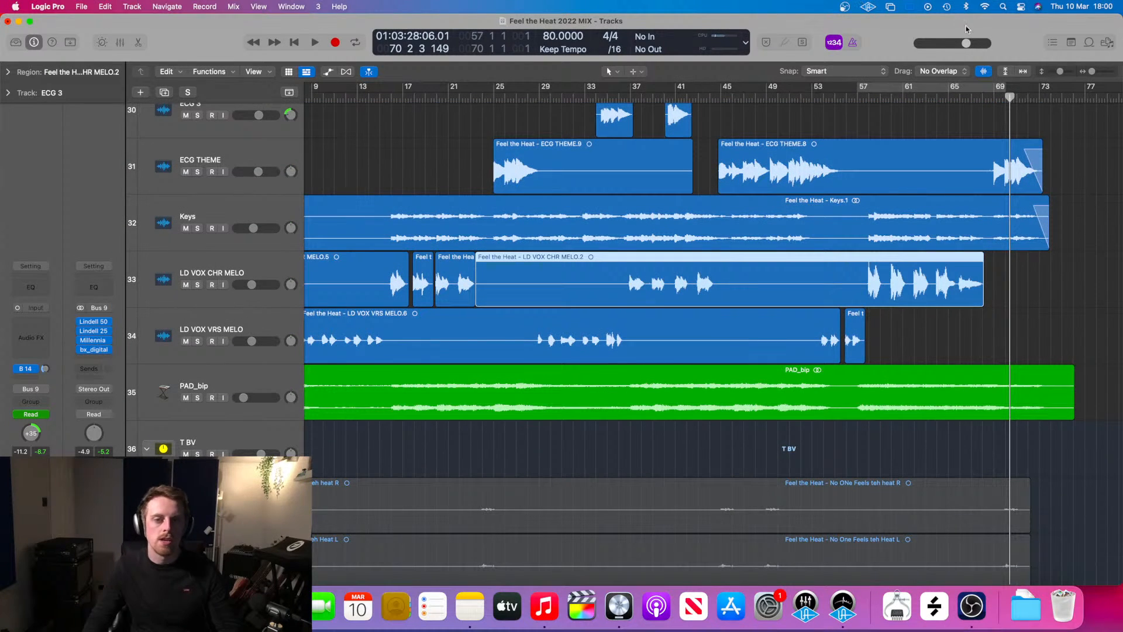
scroll(638, 200, "left", 5)
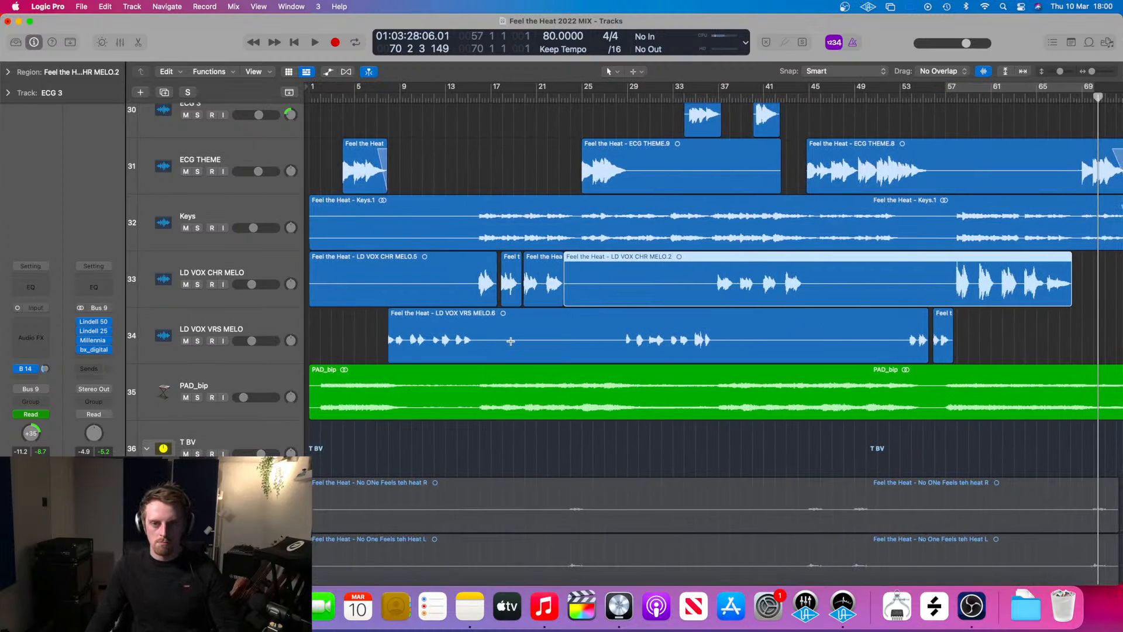
left_click(133, 6)
mouse_move(102, 6)
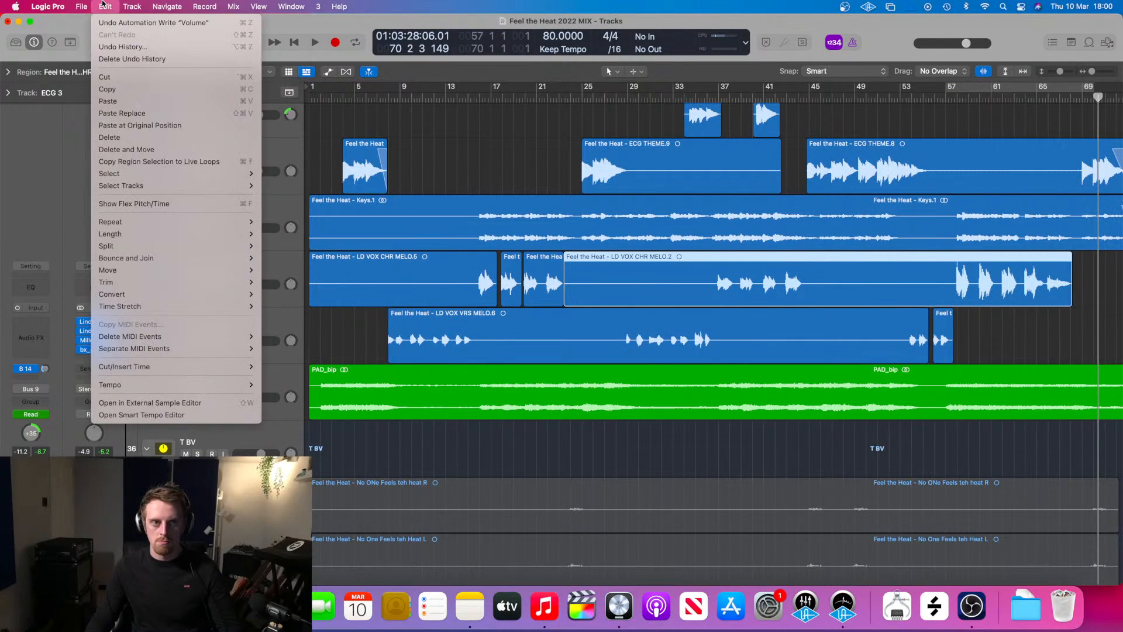
left_click(644, 469)
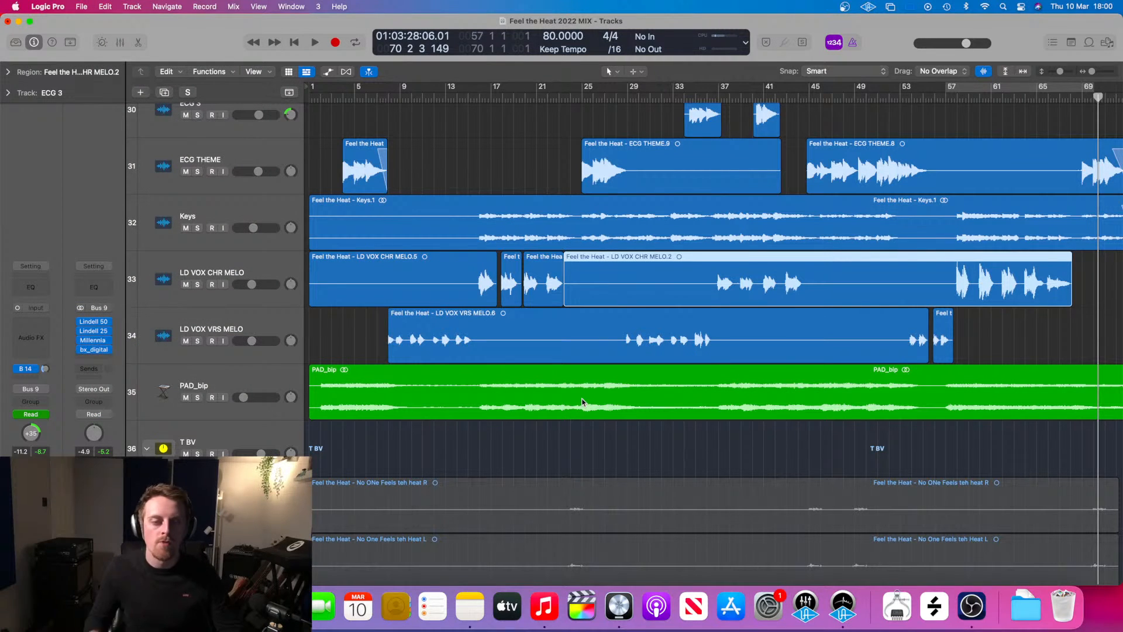
- Set the automation mode of the LD VOX VRS MELO track to Latch and return the playhead to bar 1
left_click(209, 315)
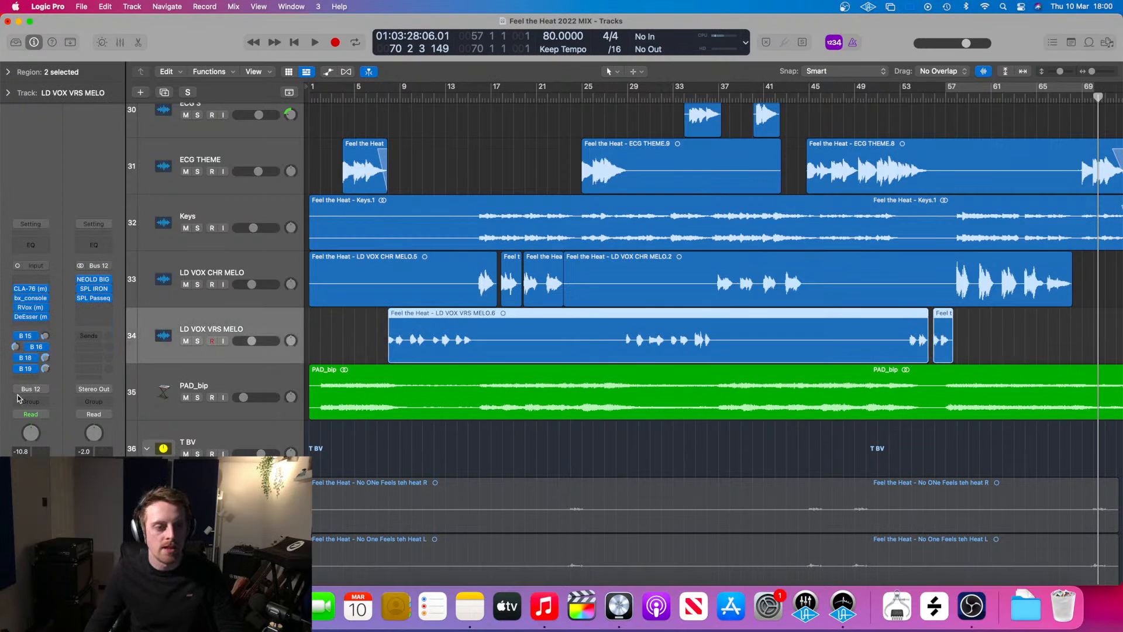
left_click(28, 414)
left_click(27, 437)
left_click(310, 88)
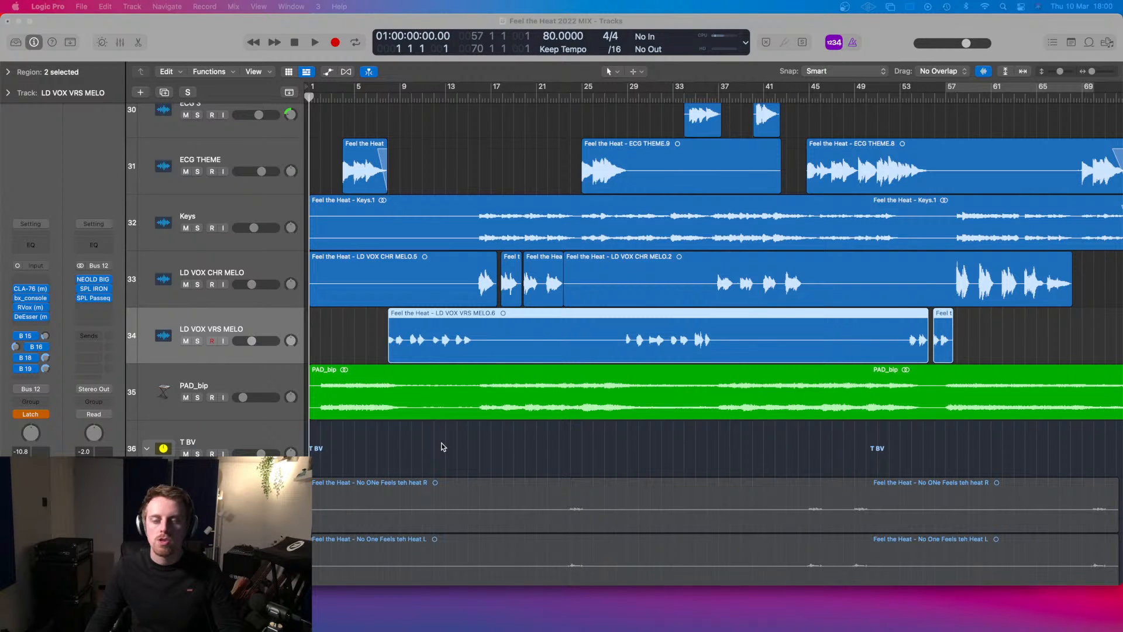
scroll(443, 372, "down", 3)
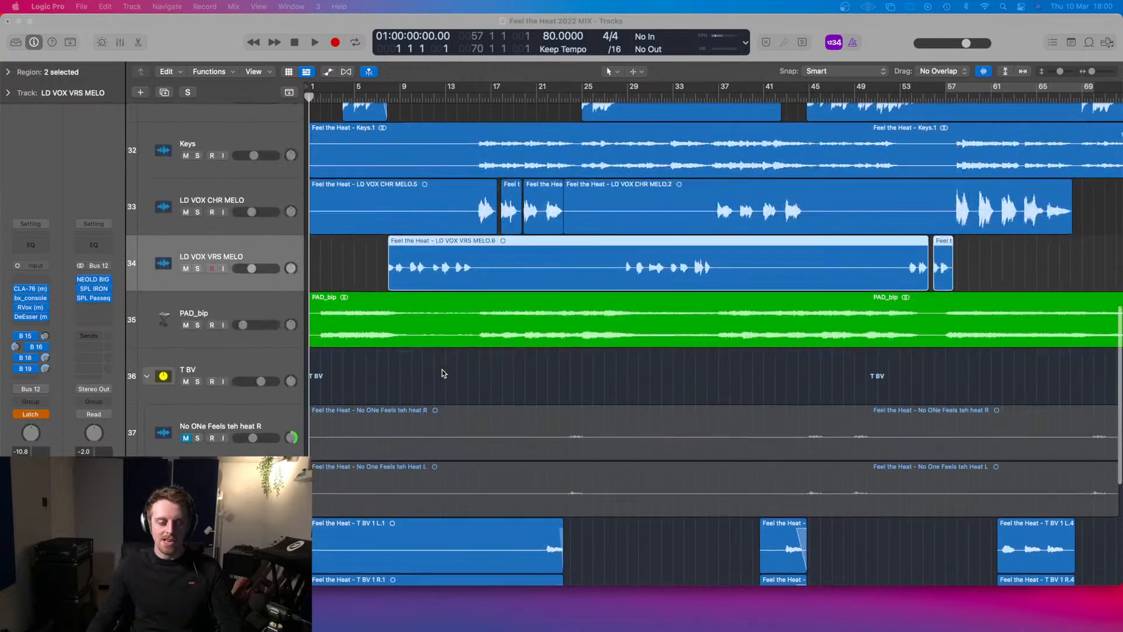
scroll(443, 373, "up", 4)
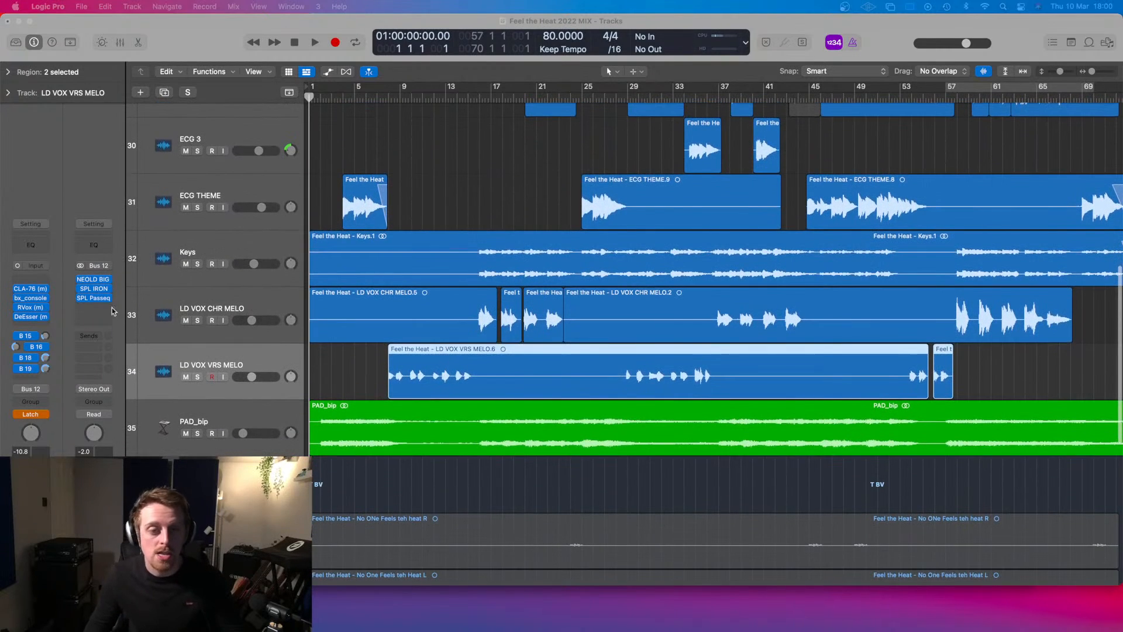
left_click(221, 359)
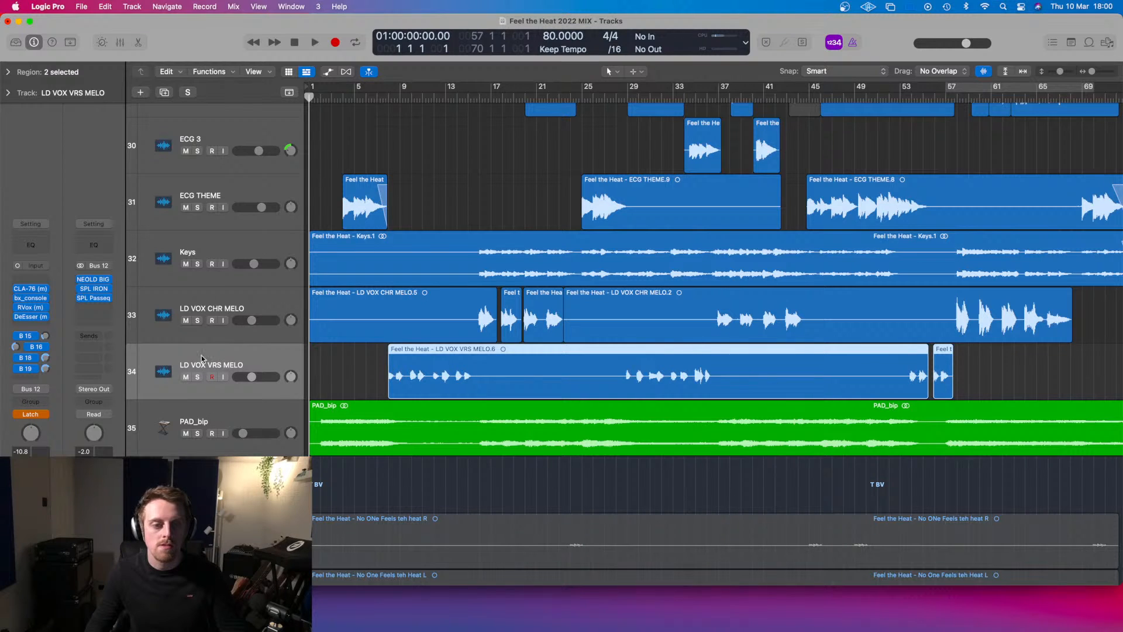
- Record a trial volume ride on the LD VOX VRS MELO track over the first verse, from bar 7 to about bar 15
left_click_drag(411, 97, 379, 97)
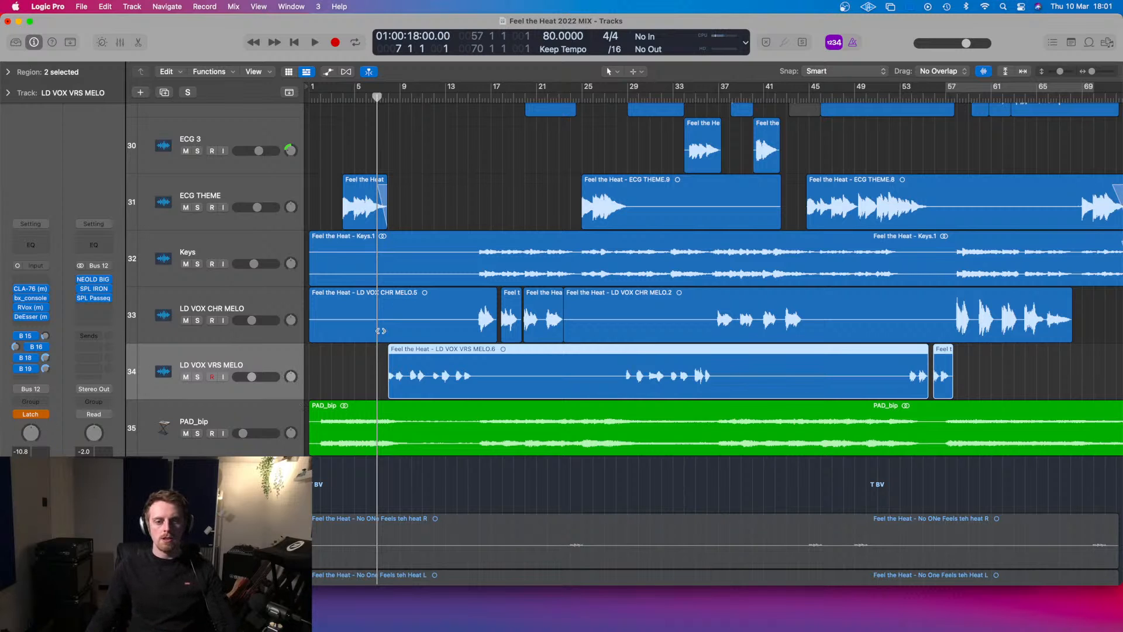
left_click_drag(400, 96, 378, 95)
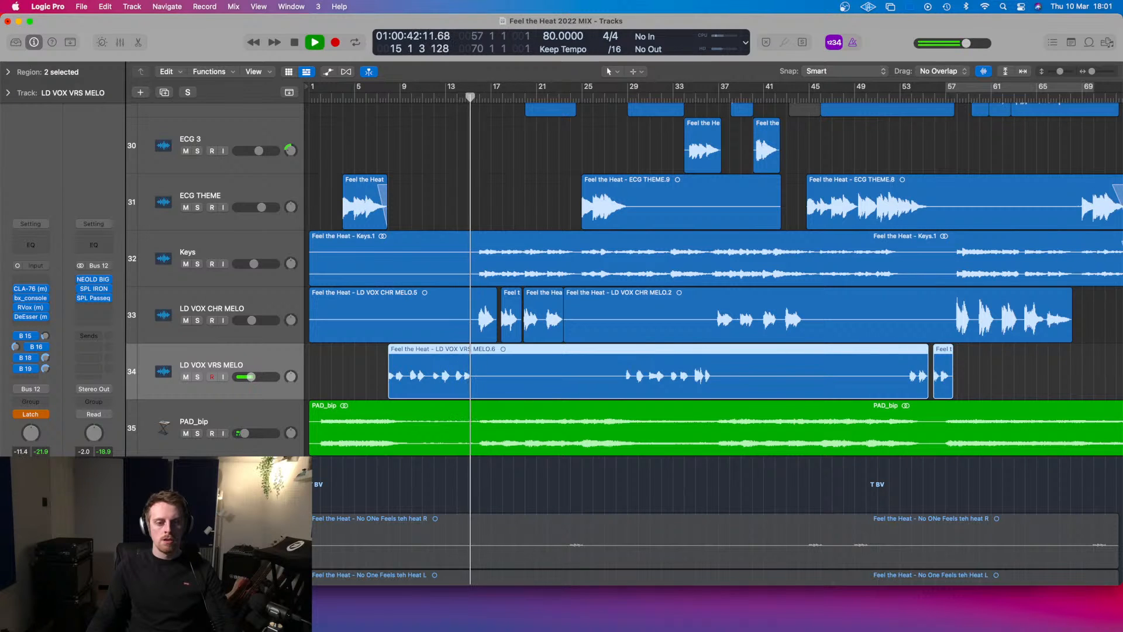
key("space")
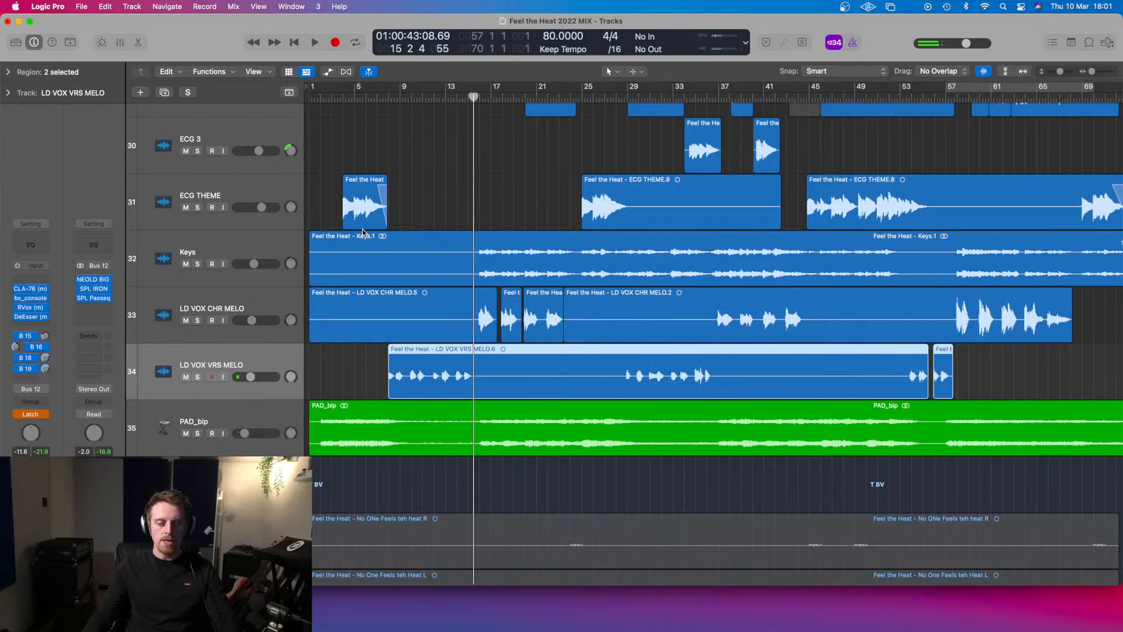
- Show the track automation and delete the LD VOX VRS MELO volume points between about bars 7 and 15
key("a")
right_click(444, 395)
left_click(382, 369)
left_click(382, 370)
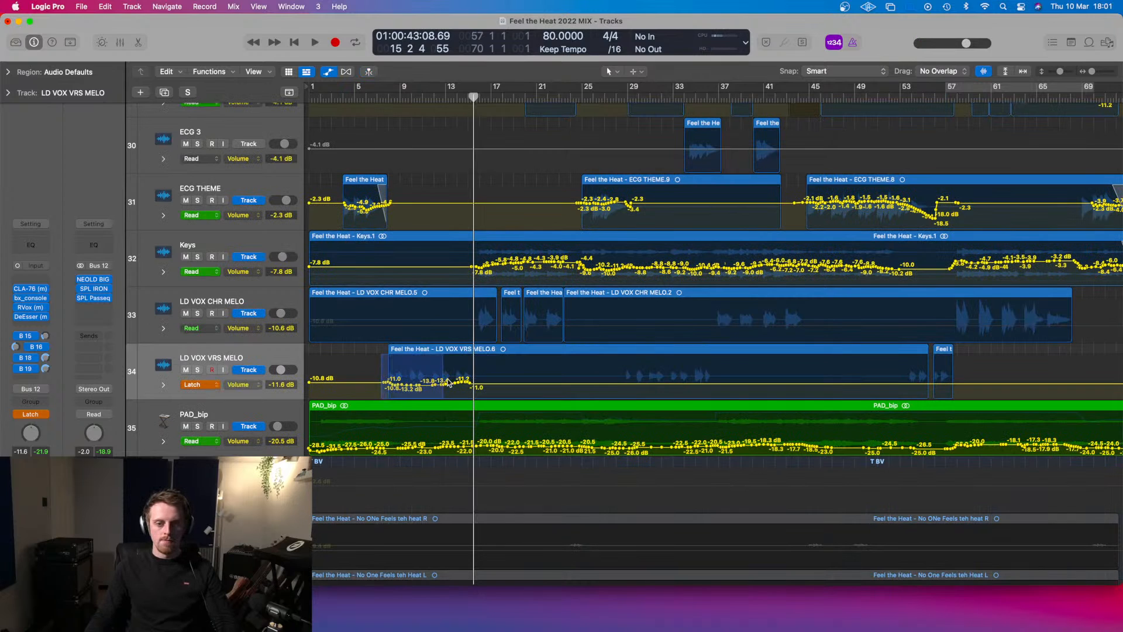
left_click(476, 387)
key("Delete")
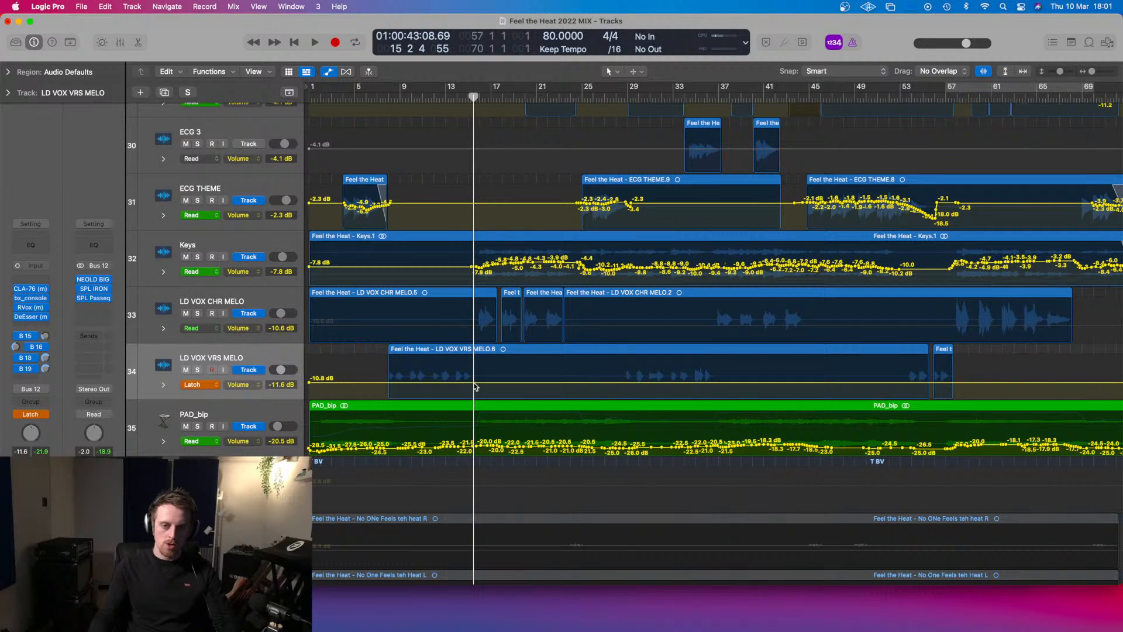
- Record a new LD VOX VRS MELO volume ride over the first verse, from bar 7 to about bar 15
left_click(379, 96)
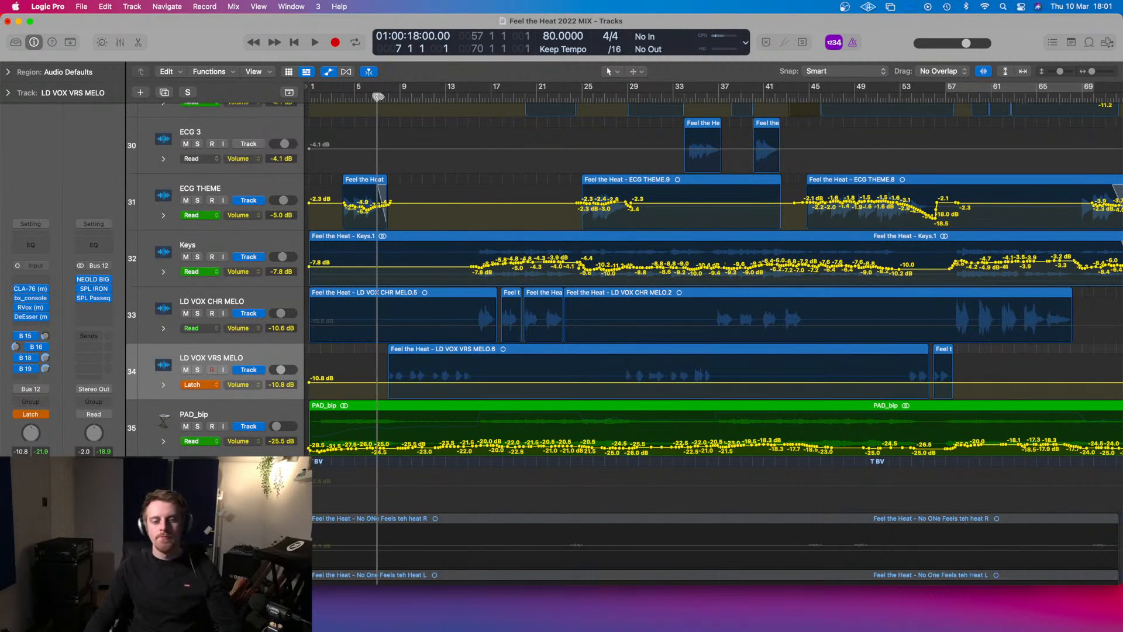
key("space")
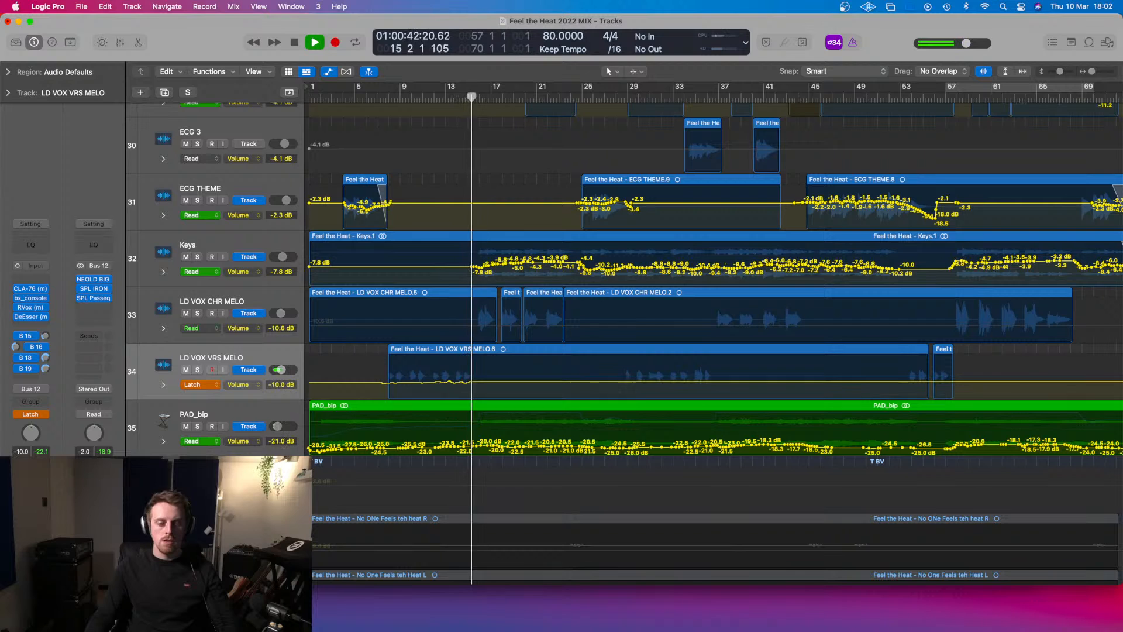
key("space")
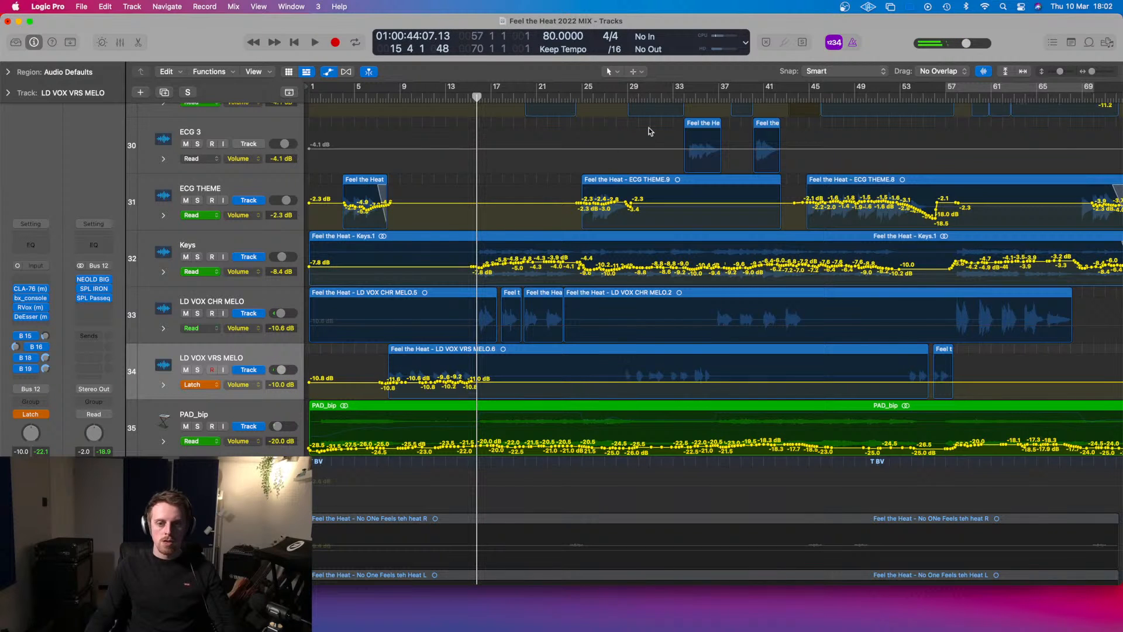
- Record the LD VOX VRS MELO volume ride over the second verse, from about bar 28 to bar 36
left_click_drag(613, 98, 621, 99)
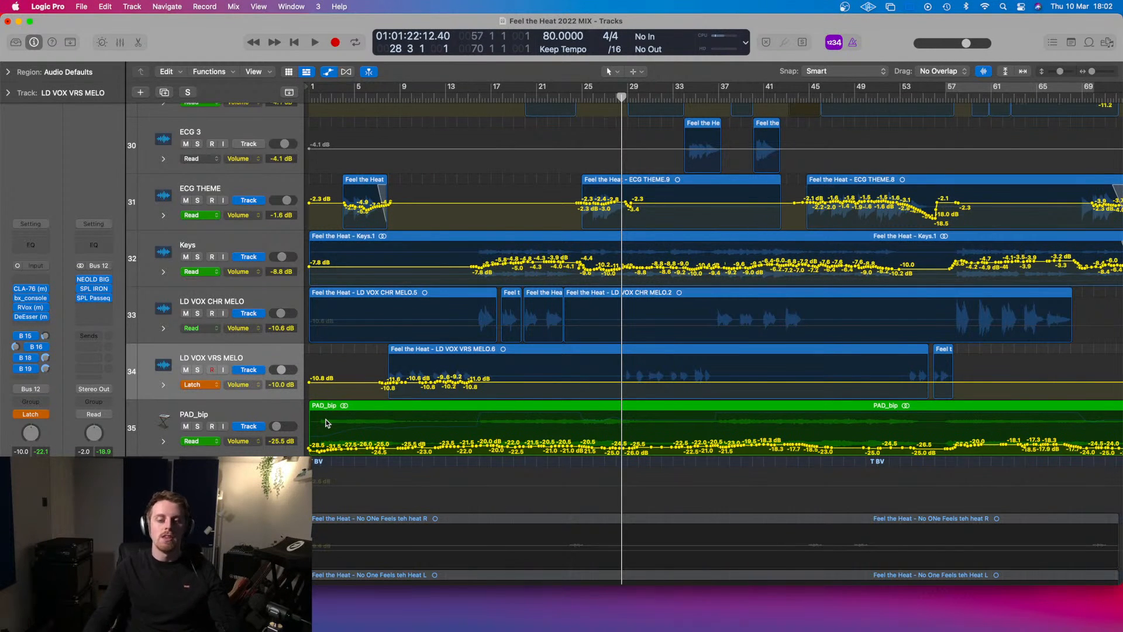
key("space")
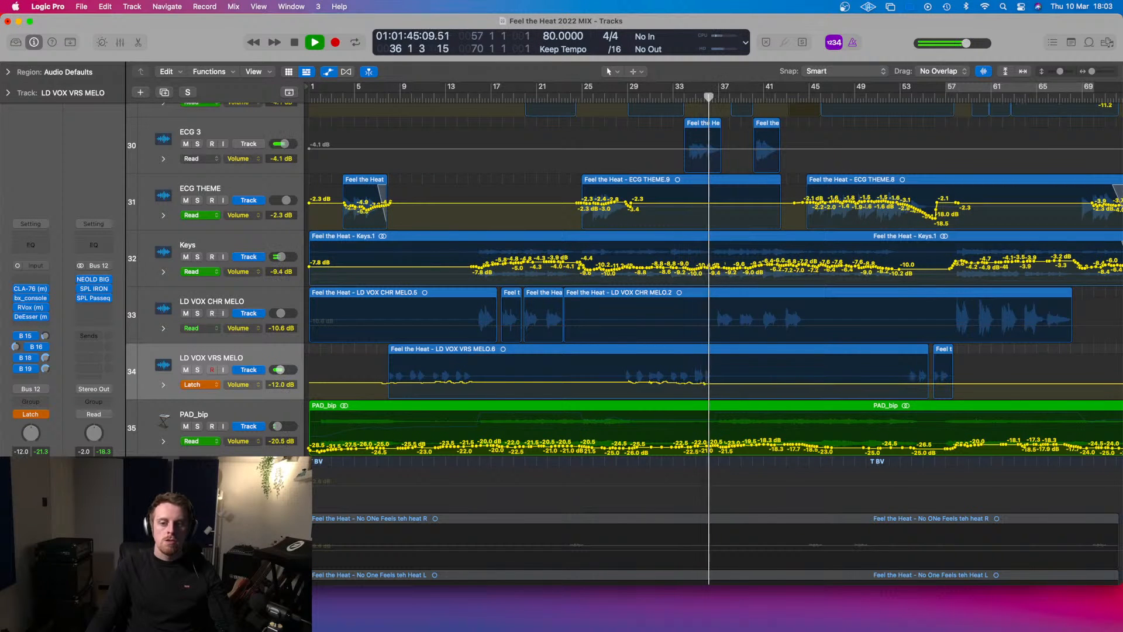
key("space")
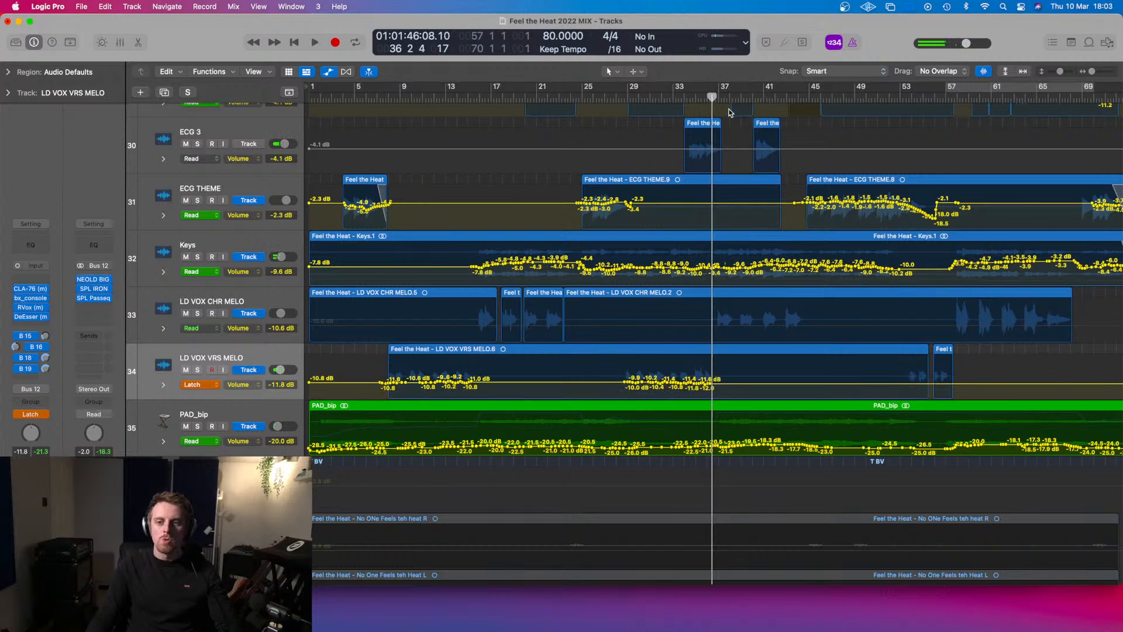
- Redo the end of the second-verse vocal volume ride from about bar 35 to bar 36, lowering the level to about -12.8 dB
key("super+Right")
key("super+Right")
key("super+Right")
key("super+Right")
key("super+Right")
left_click(600, 95)
key("space")
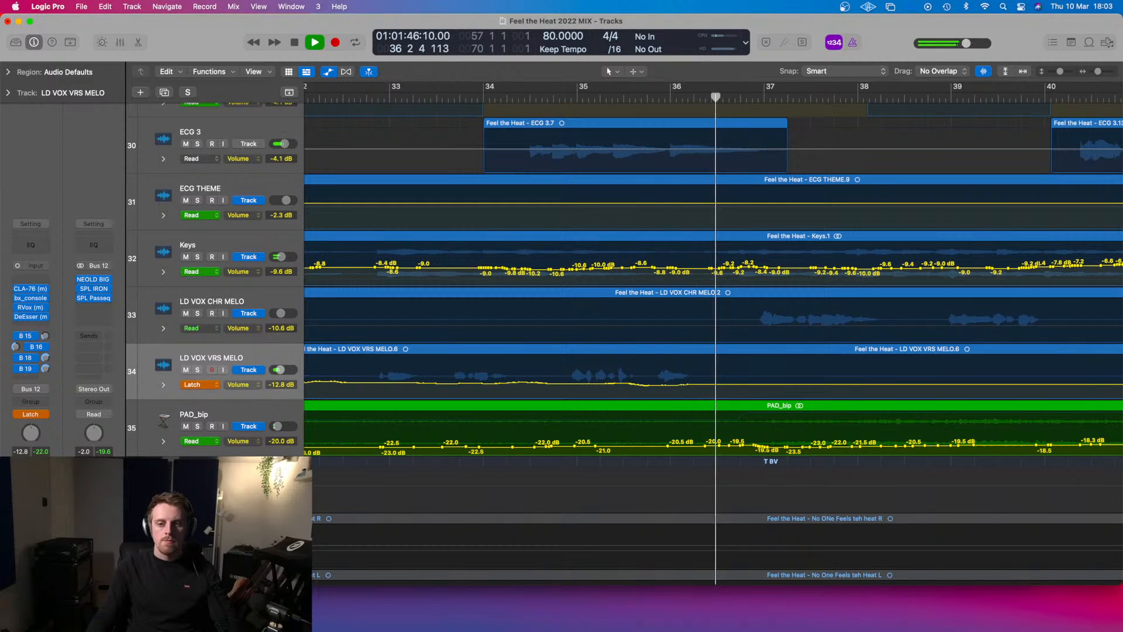
key("space")
- Record the LD VOX VRS MELO volume ride over the last verse phrases, from about bar 52 to bar 57
scroll(521, 336, "right", 10)
scroll(520, 335, "right", 10)
key("super+Left")
key("super+Left")
key("super+Left")
scroll(507, 336, "right", 3)
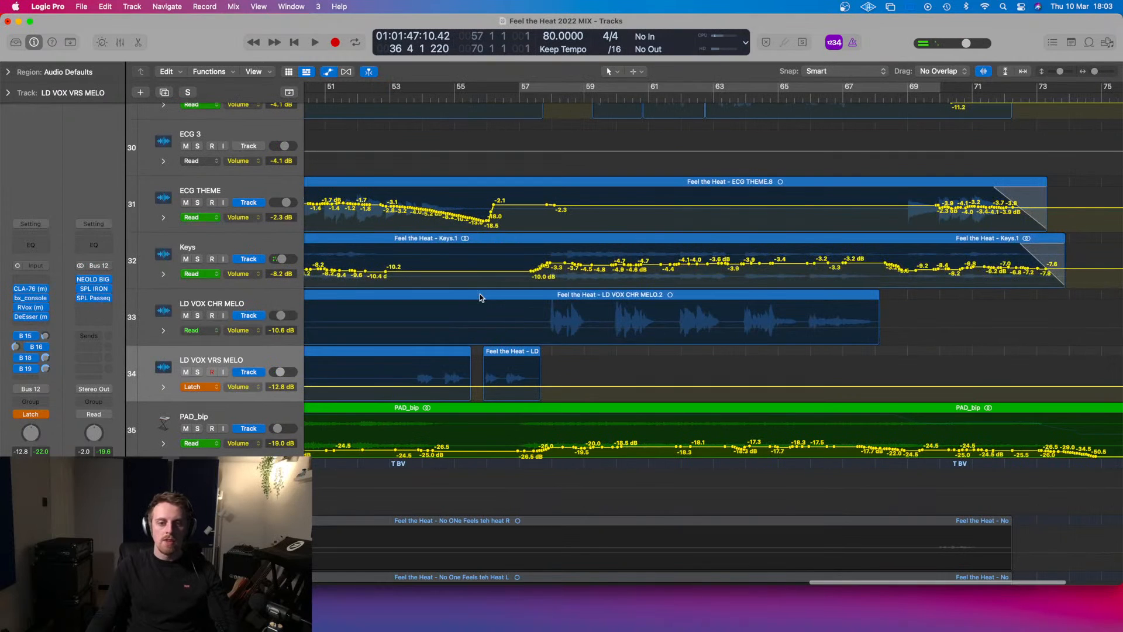
left_click(358, 98)
key("space")
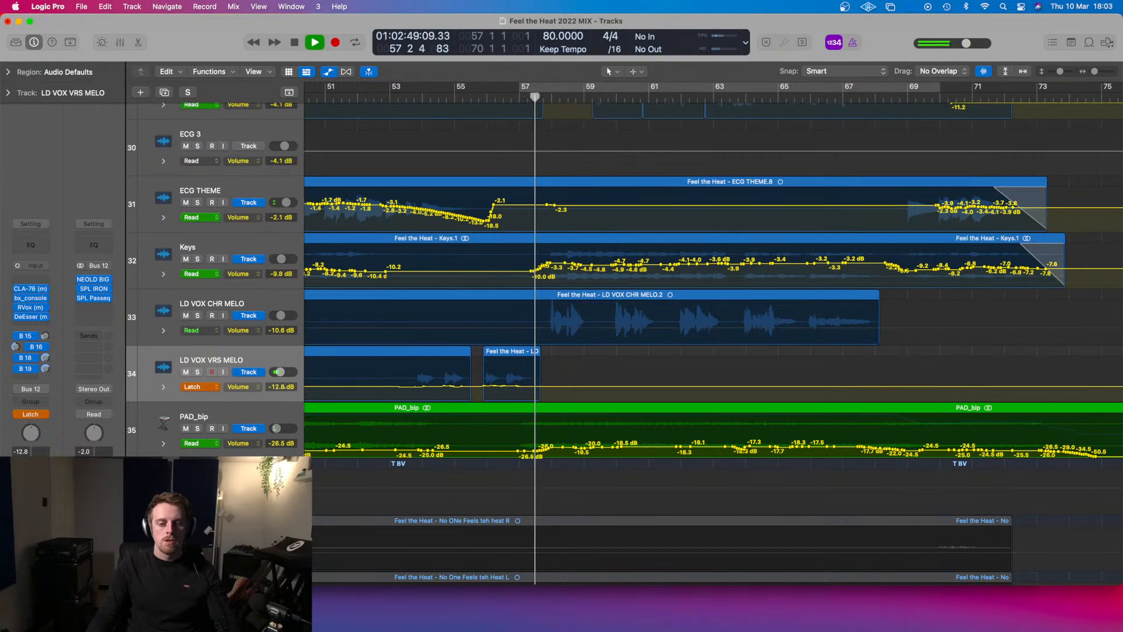
key("space")
- Add a -12.7 dB volume point near bar 58 and raise the LD VOX VRS MELO points from bar 53 to bar 57 to around -10 dB
left_click_drag(407, 98, 400, 98)
key("space")
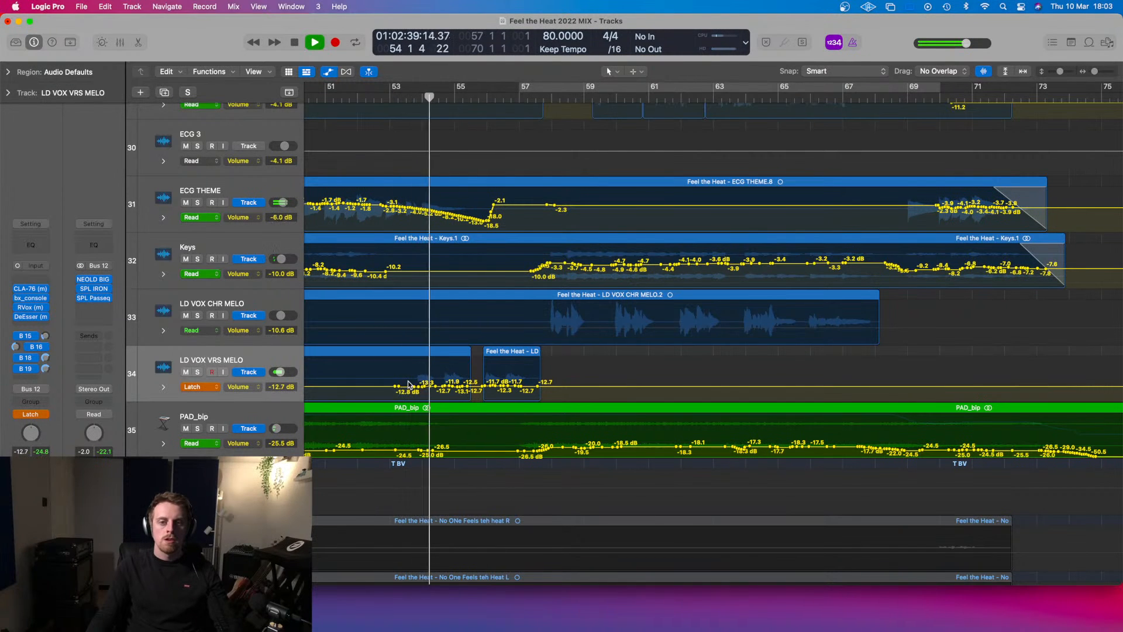
left_click_drag(408, 375, 532, 372)
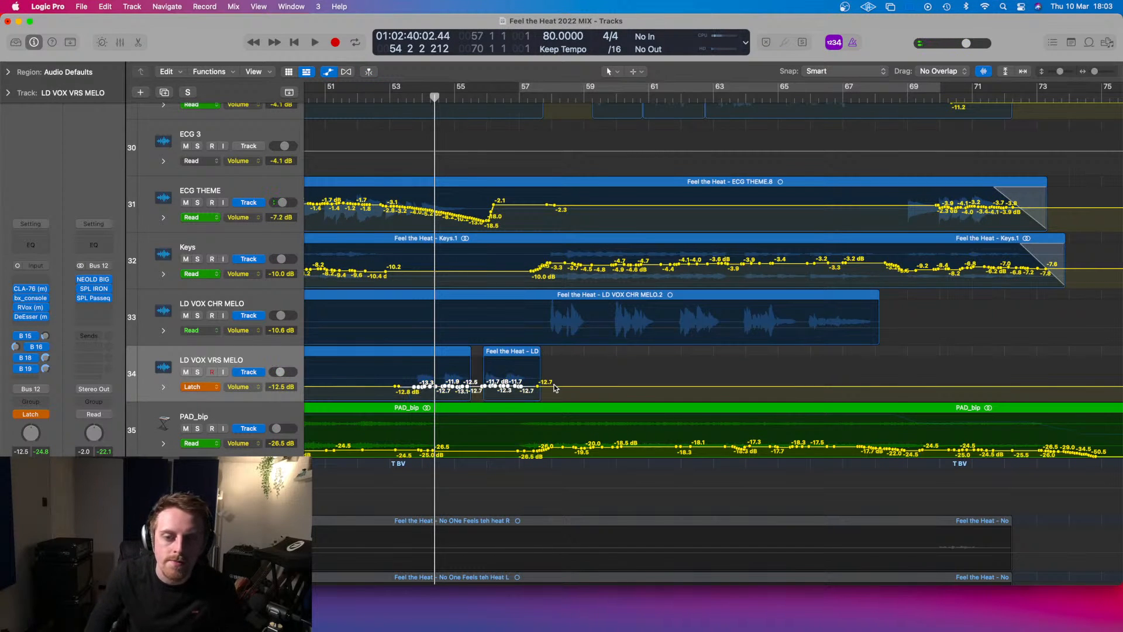
left_click_drag(539, 386, 572, 386)
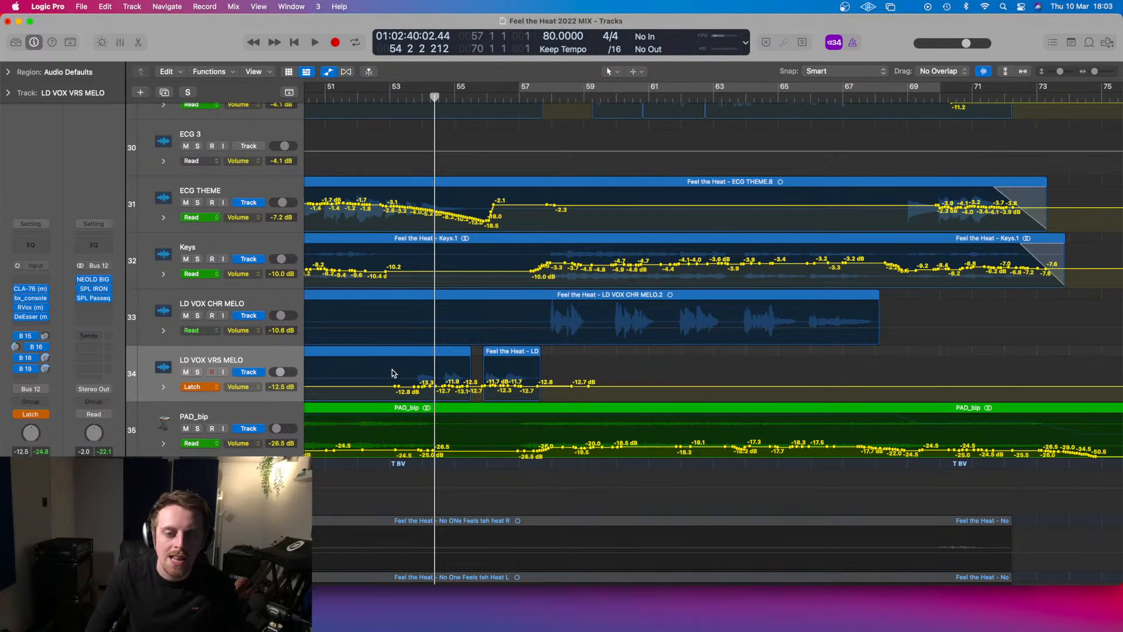
left_click_drag(393, 372, 489, 378)
left_click_drag(560, 393, 494, 385)
left_click(386, 97)
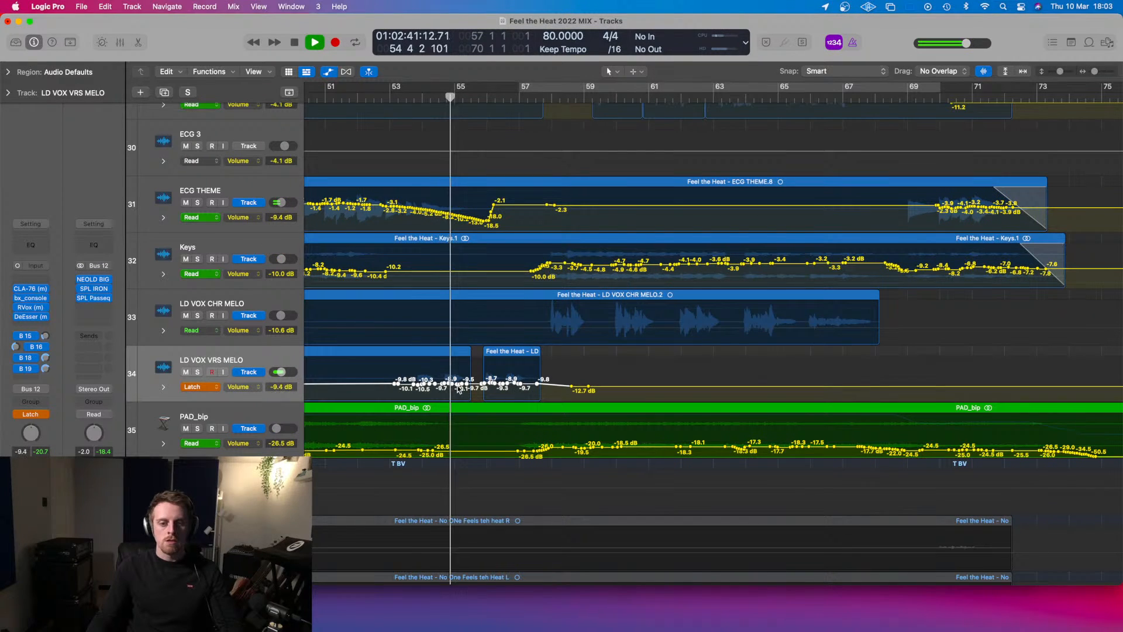
left_click_drag(460, 389, 459, 390)
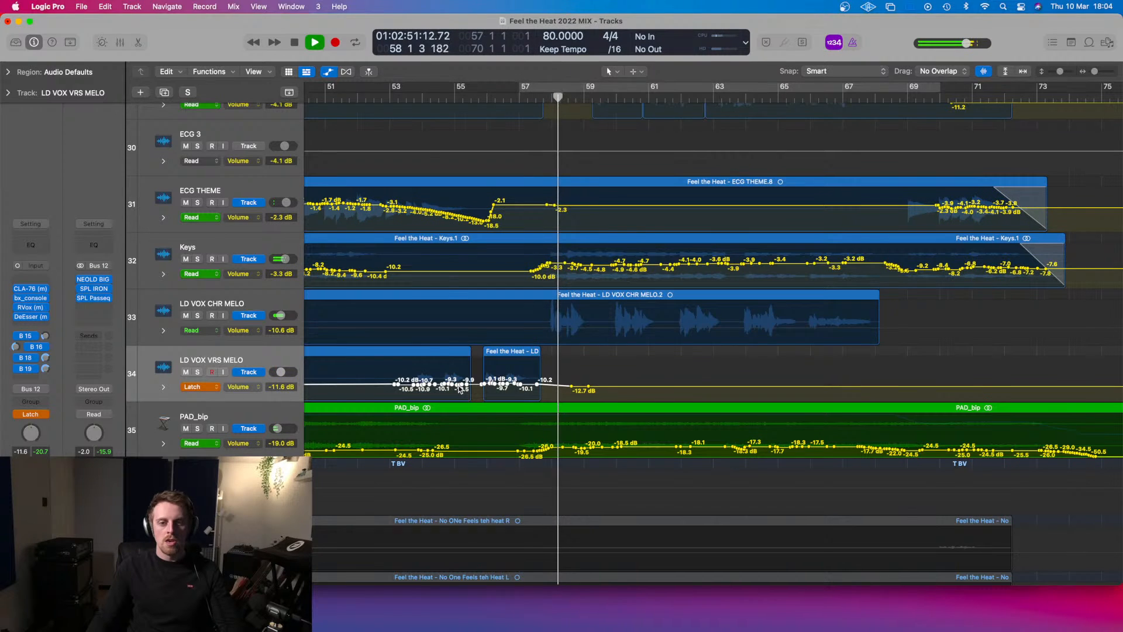
- Save the project after playing the second verse from bar 28, and set the LD VOX VRS MELO automation mode to Read
scroll(487, 348, "down", 5)
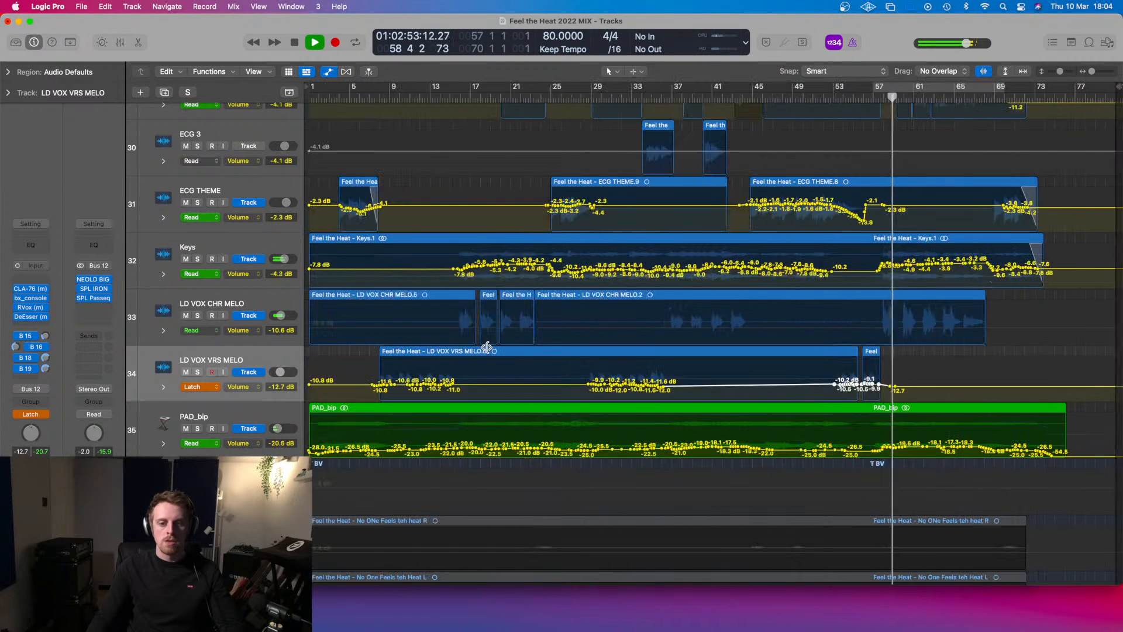
left_click_drag(575, 99, 586, 96)
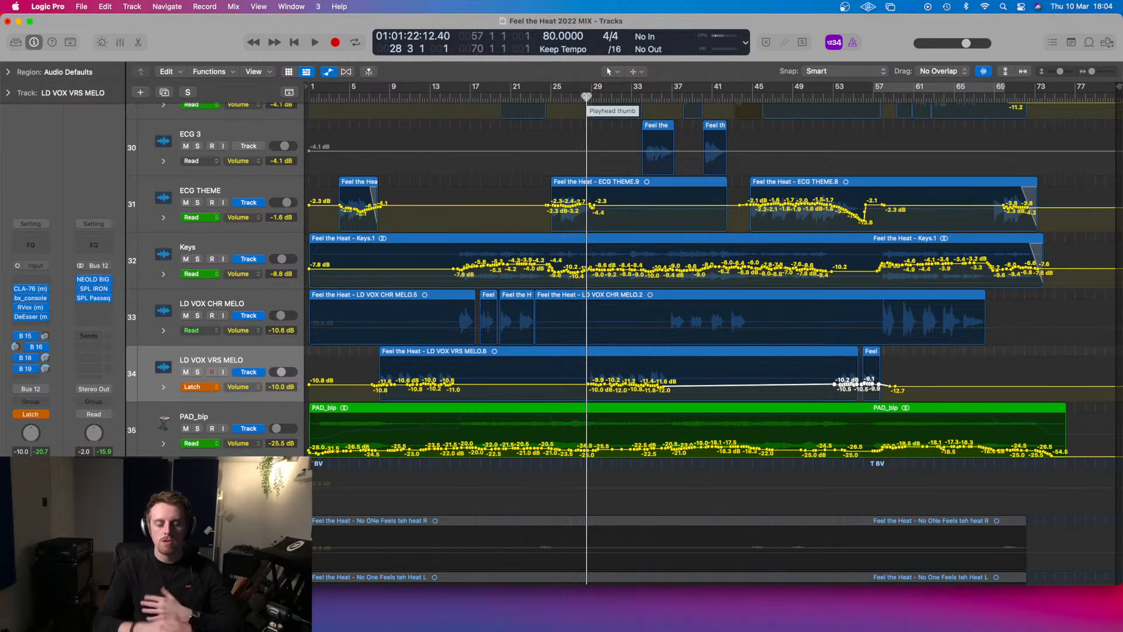
key("space")
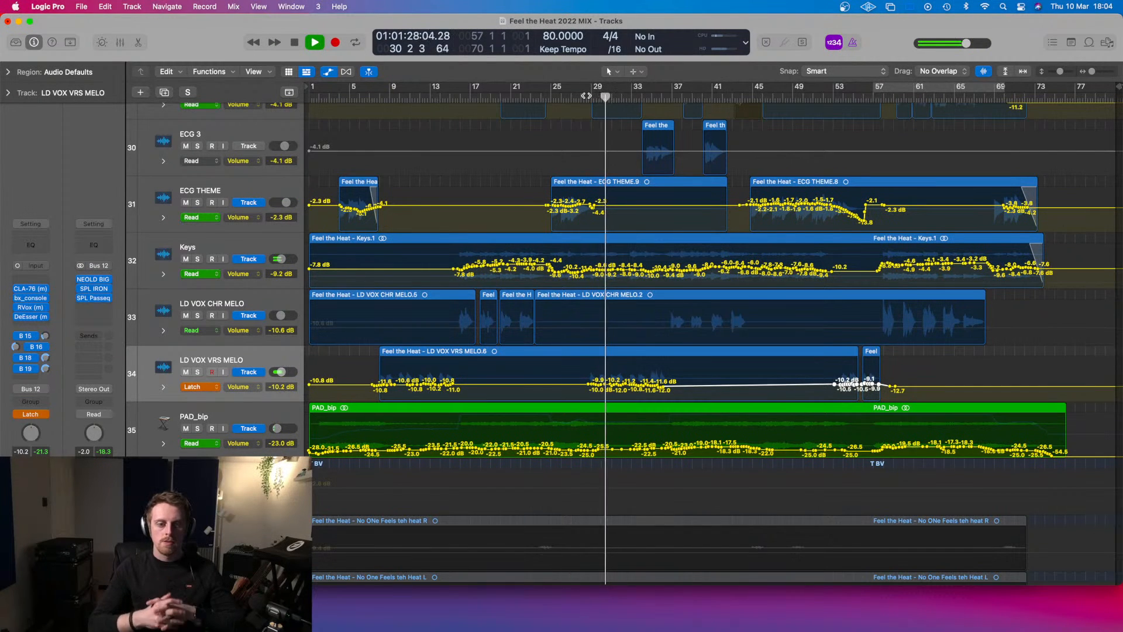
key("space")
key("super+s")
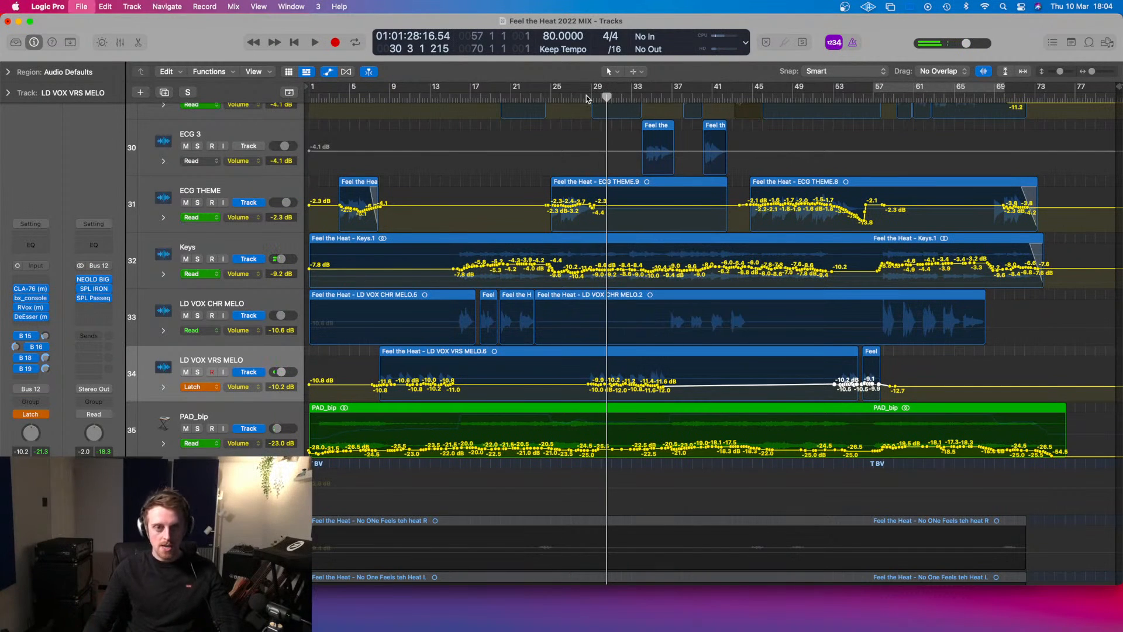
left_click(198, 388)
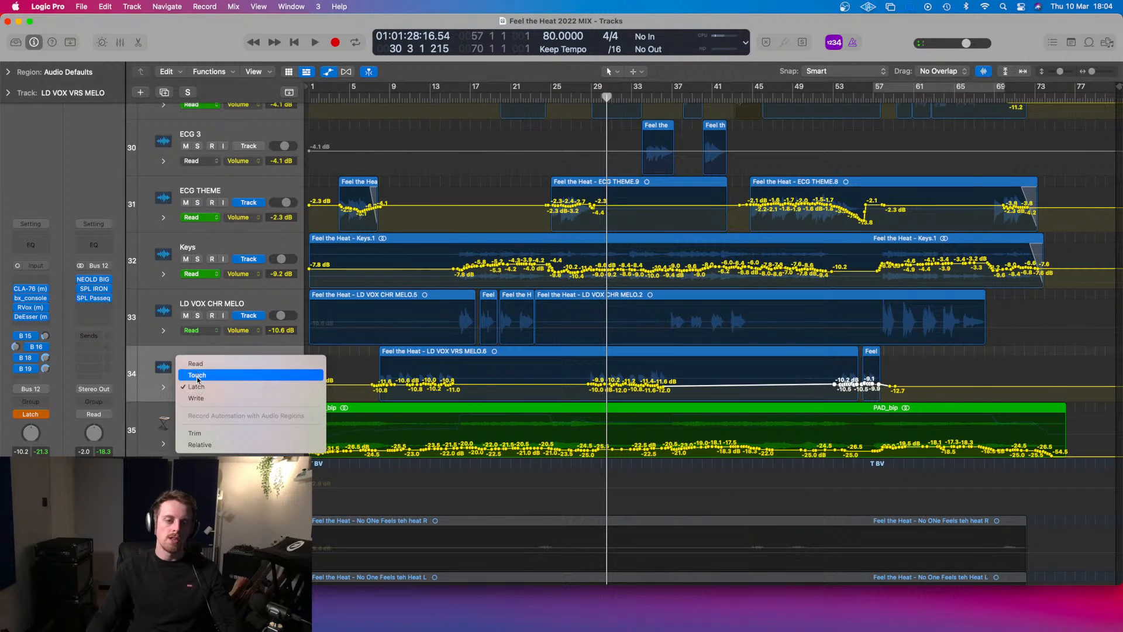
left_click(198, 364)
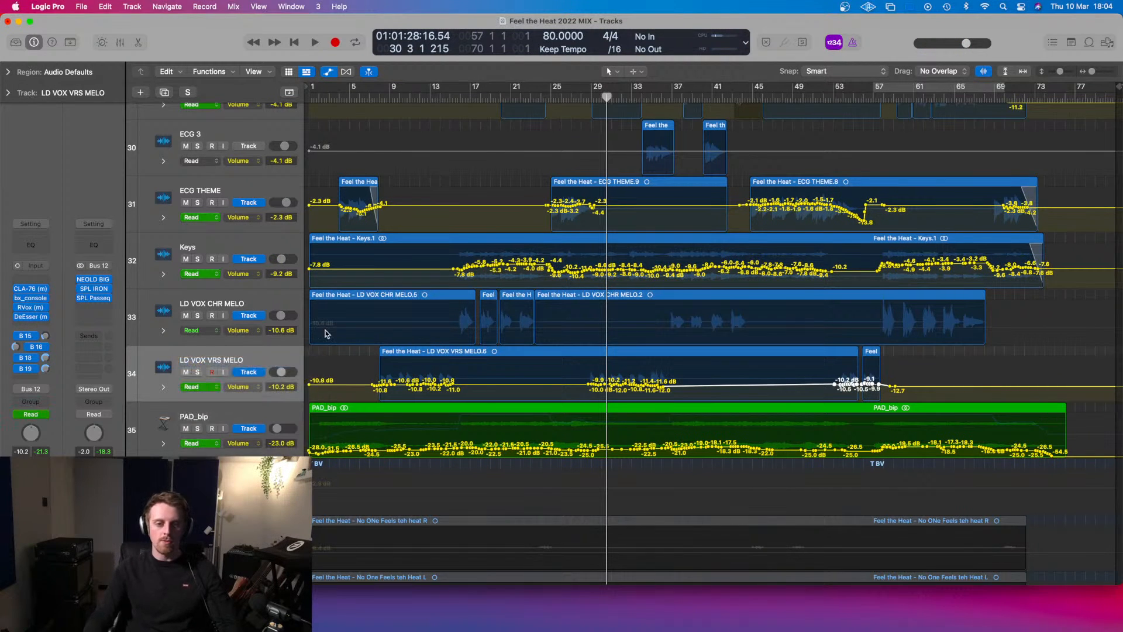
- Select the LD VOX CHR MELO track and set its automation mode to Latch, with the playhead at about bar 15
scroll(327, 334, "up", 2)
left_click(253, 335)
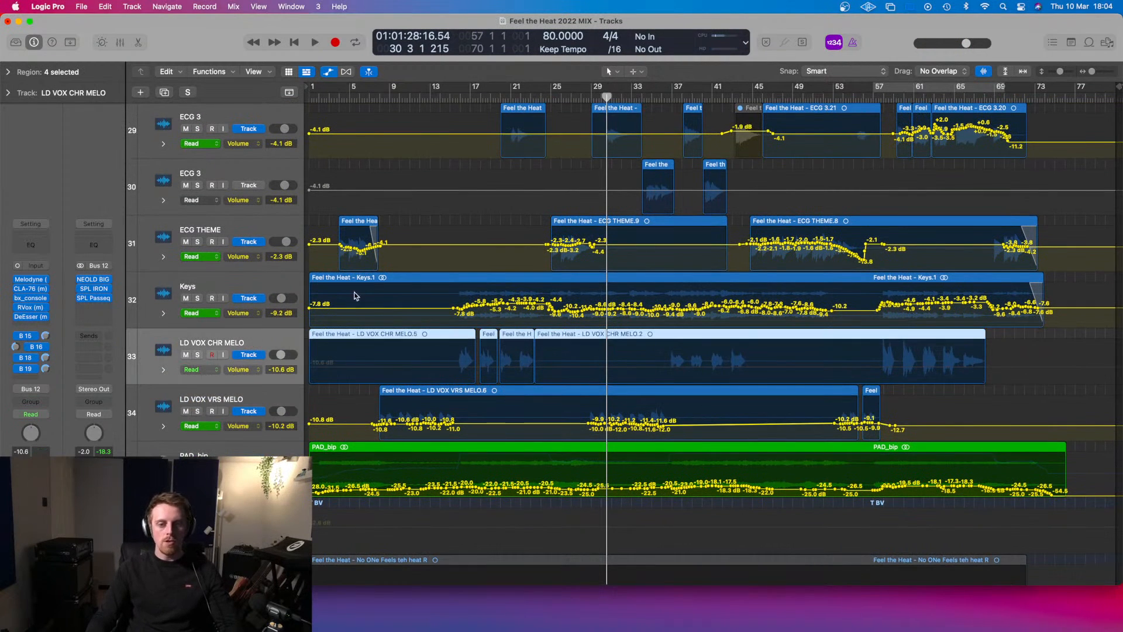
left_click_drag(462, 97, 449, 98)
key("space")
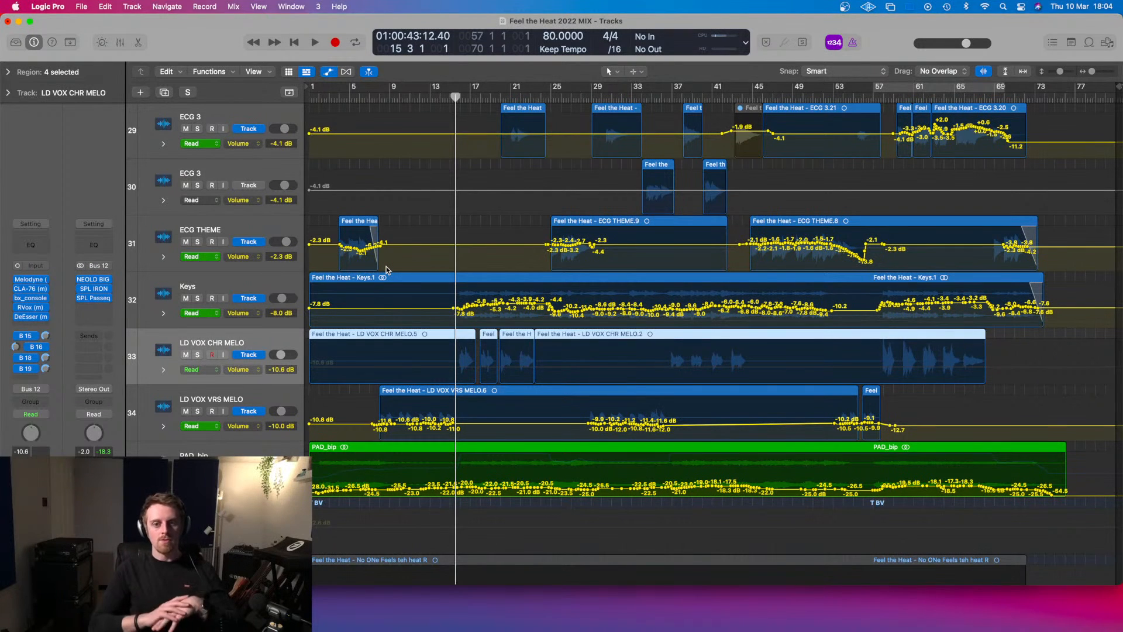
left_click(216, 370)
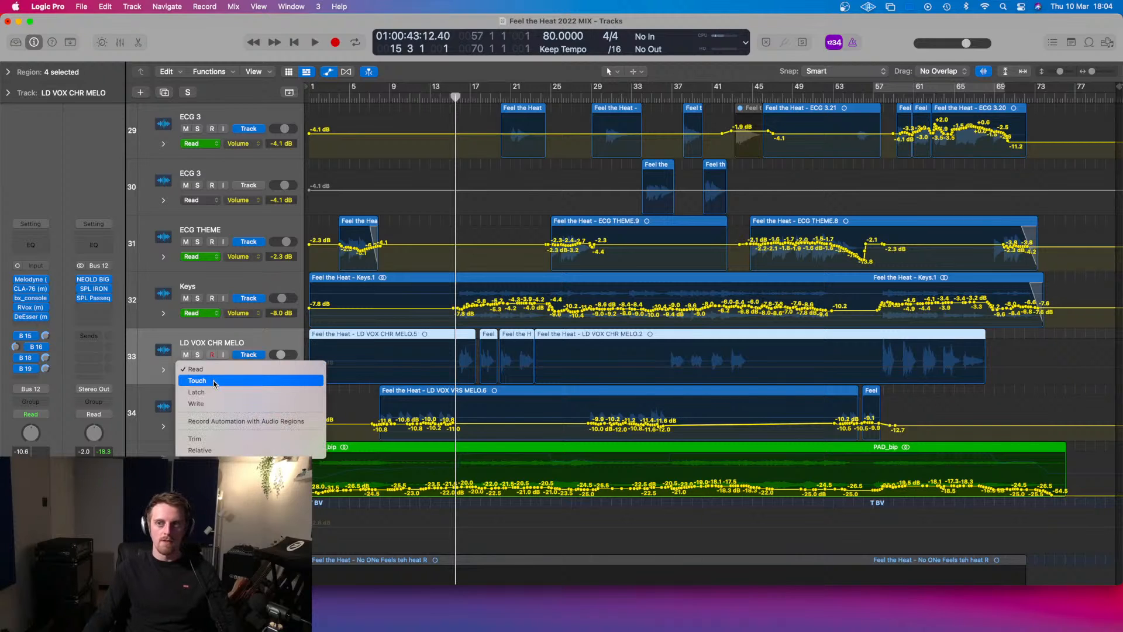
left_click(213, 380)
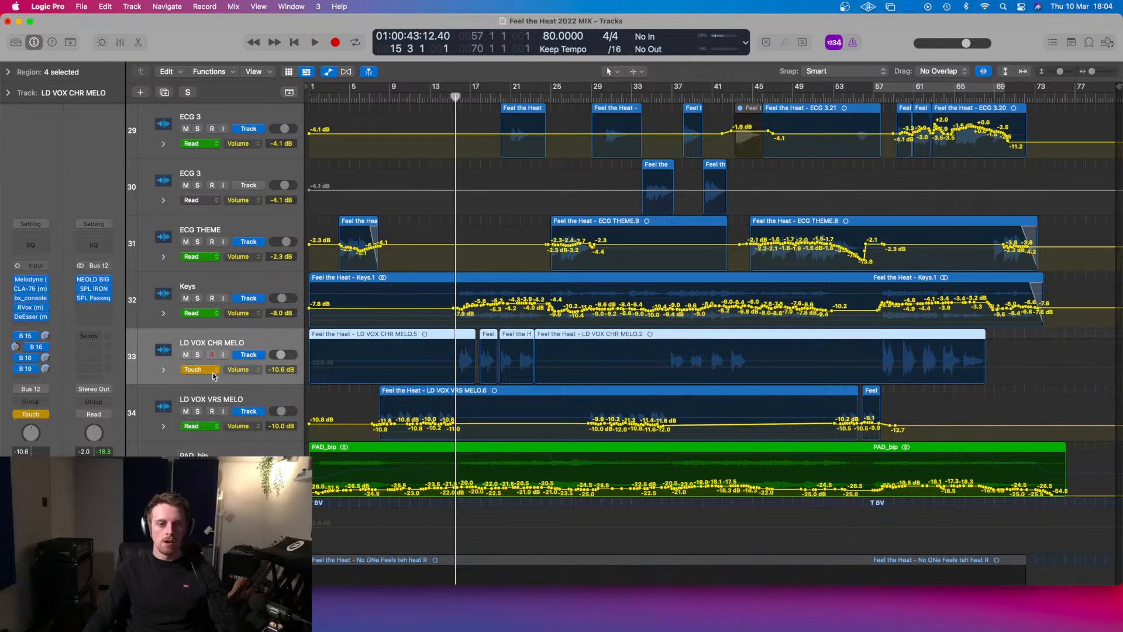
left_click(214, 369)
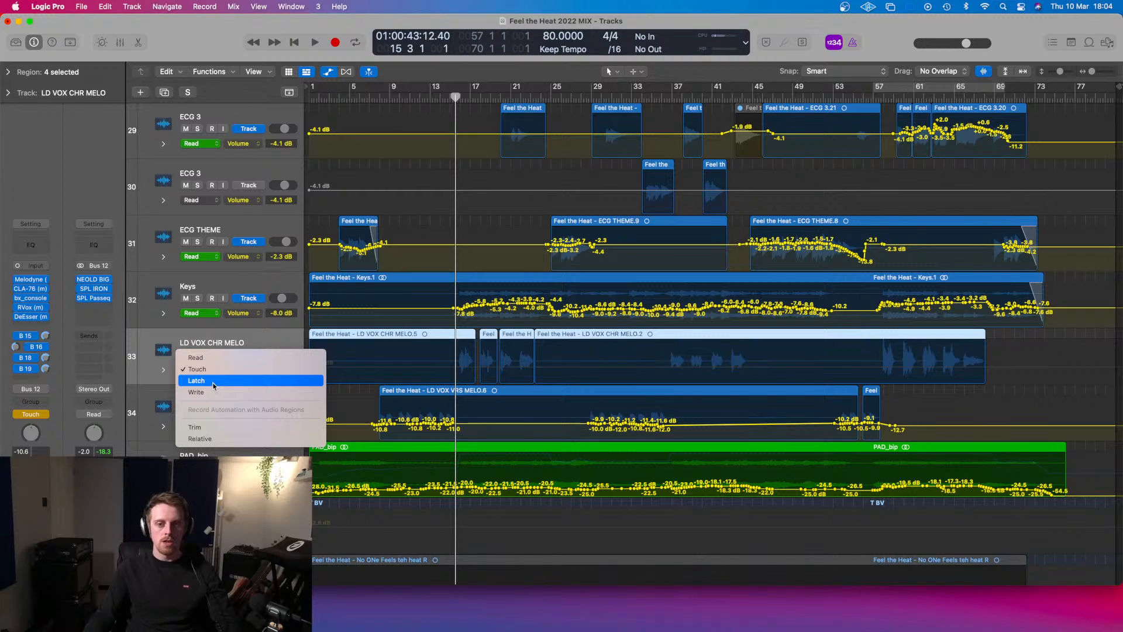
left_click(214, 381)
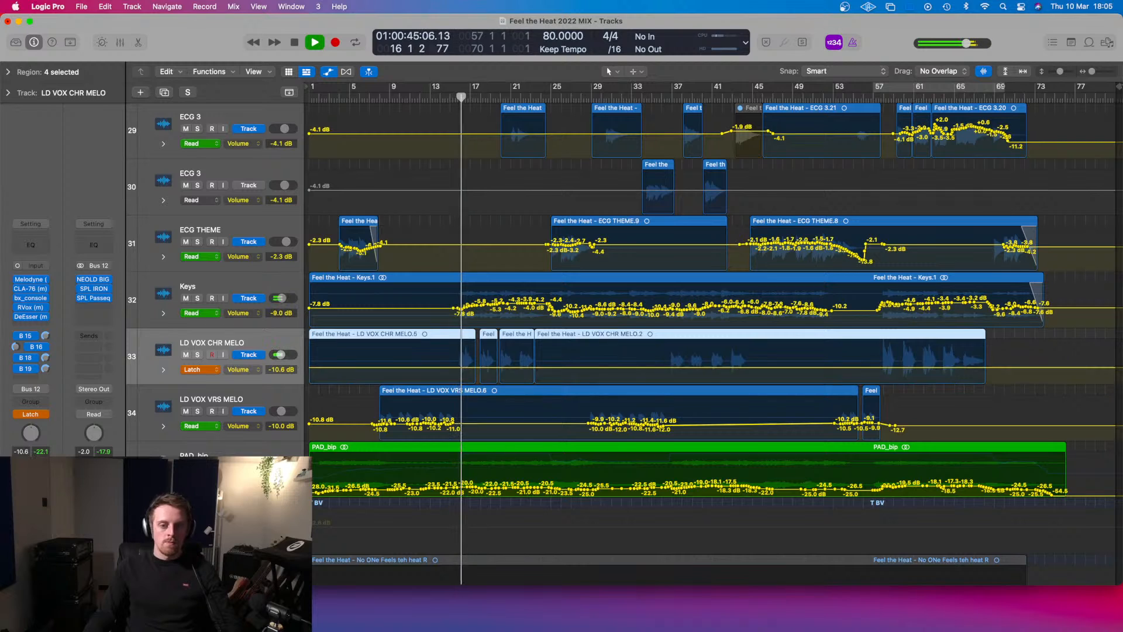
- Record the LD VOX CHR MELO volume ride over the first chorus, from about bar 15 to bar 23
key("space")
left_click_drag(457, 98, 451, 96)
key("space")
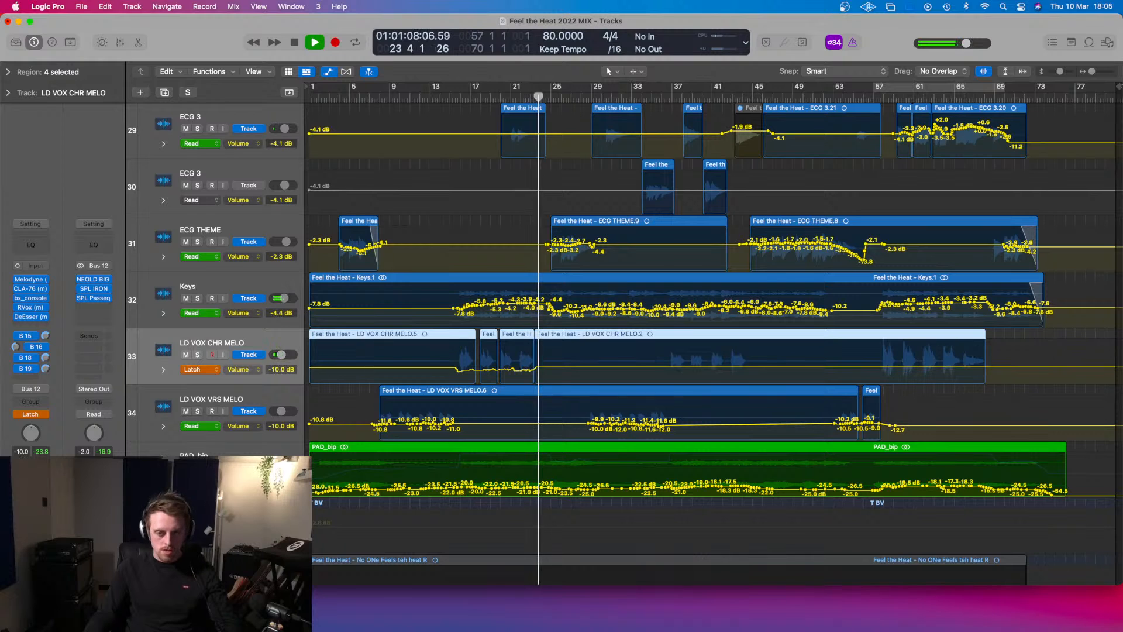
key("space")
- Raise all the LD VOX CHR MELO volume points in the first chorus, from about bar 15 to bar 23, by about 1.4 dB
key("super+Right")
key("super+Right")
key("super+Right")
scroll(564, 371, "right", 5)
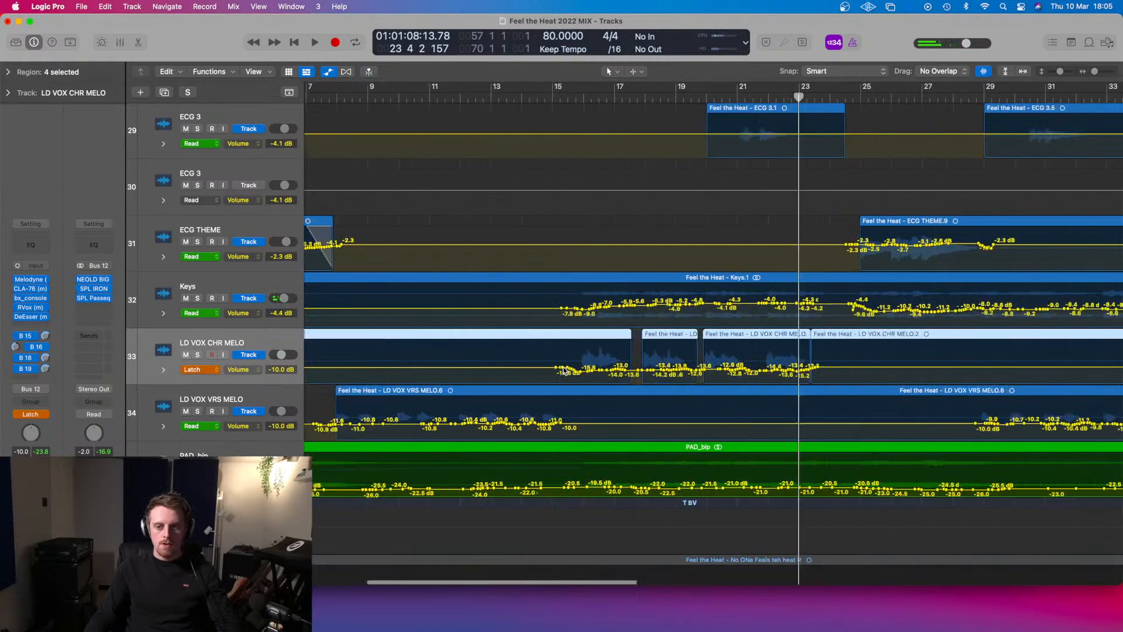
left_click_drag(483, 354, 793, 378)
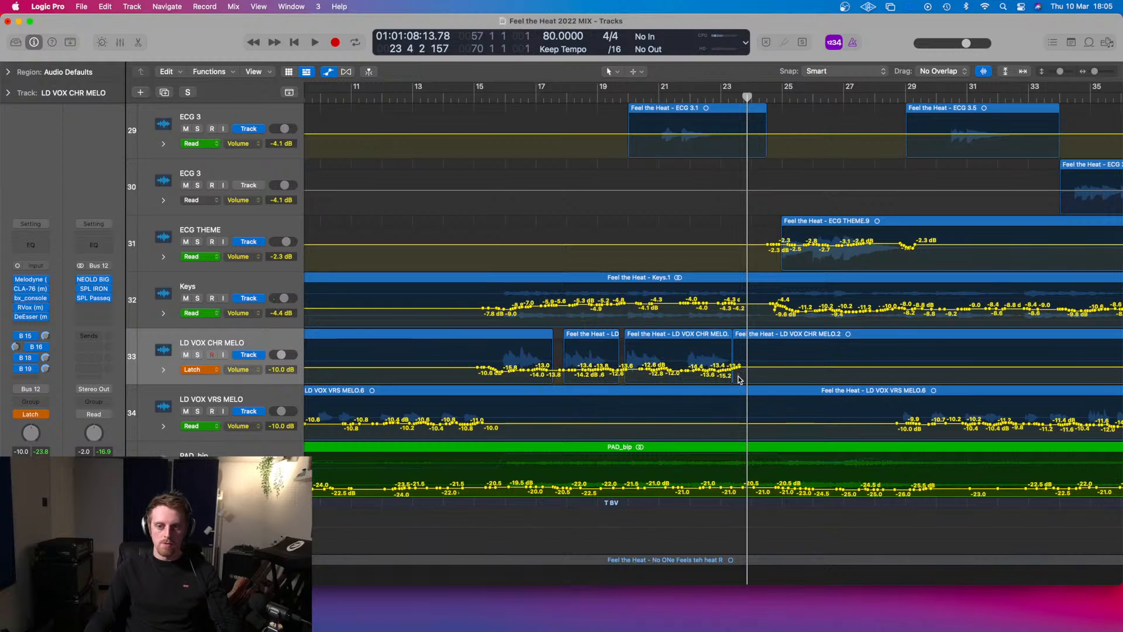
left_click_drag(714, 367, 511, 365)
left_click_drag(510, 372, 511, 363)
left_click(488, 98)
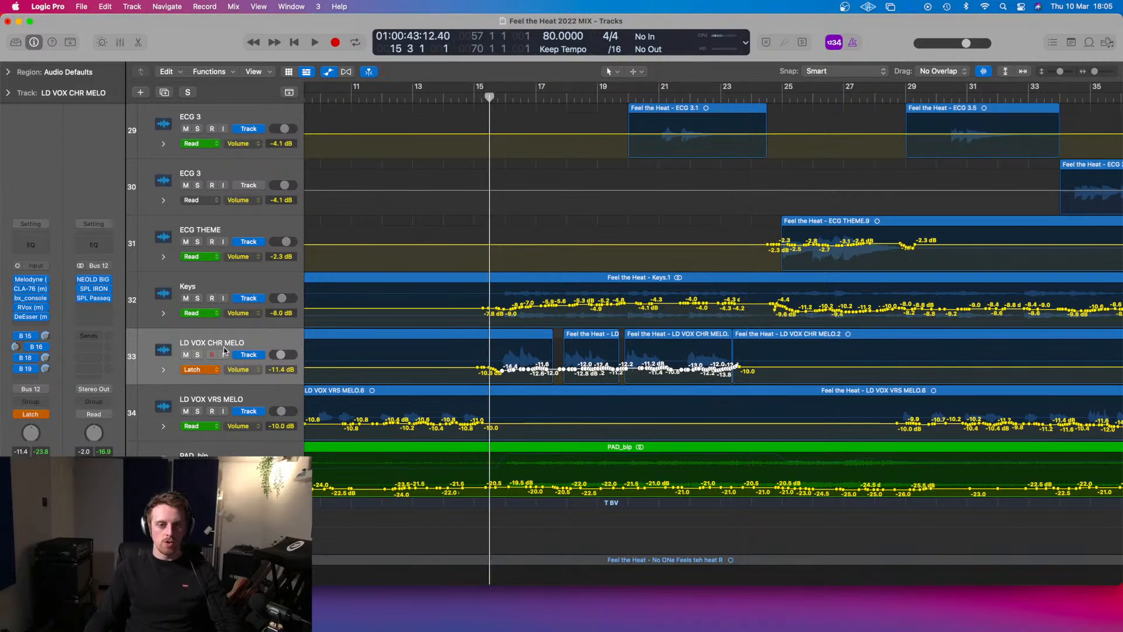
left_click(240, 336)
key("a")
key("a")
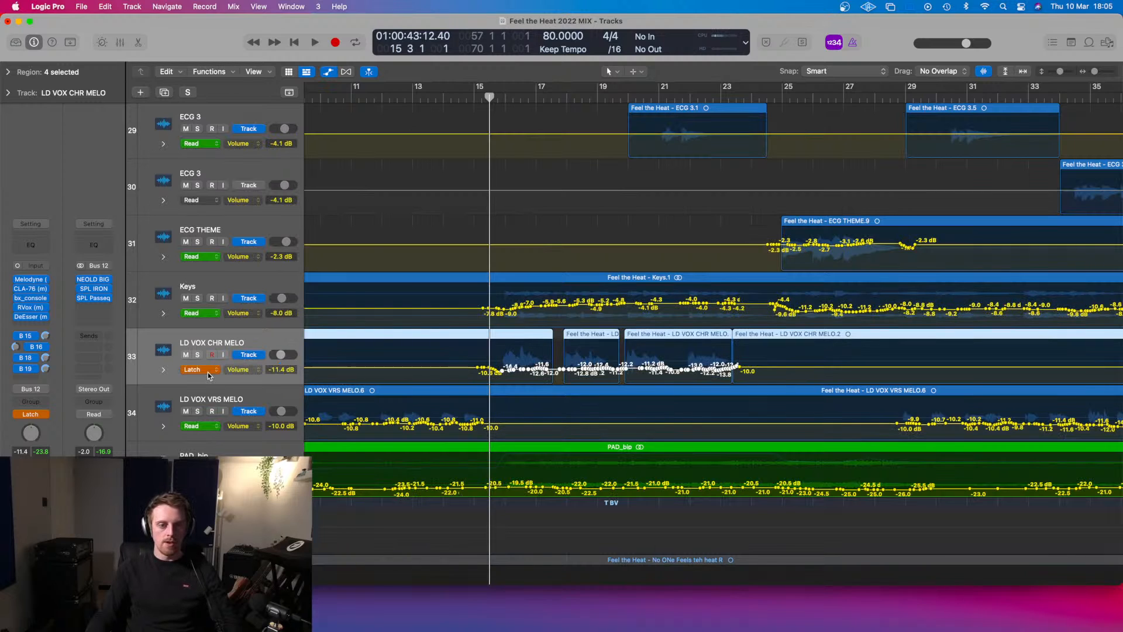
left_click(208, 369)
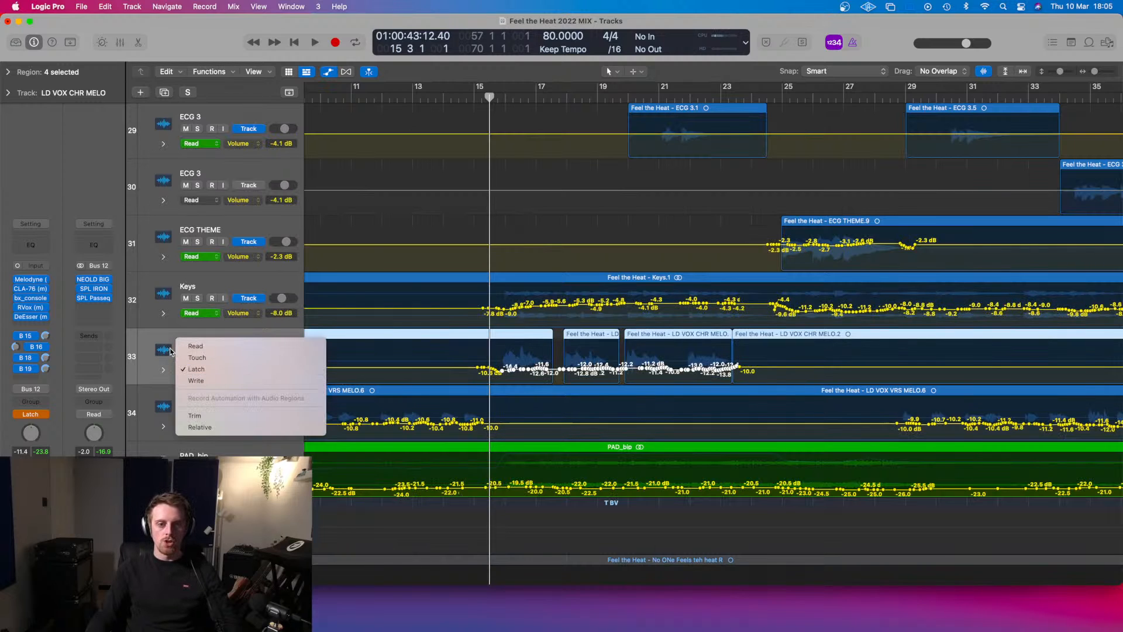
left_click(137, 342)
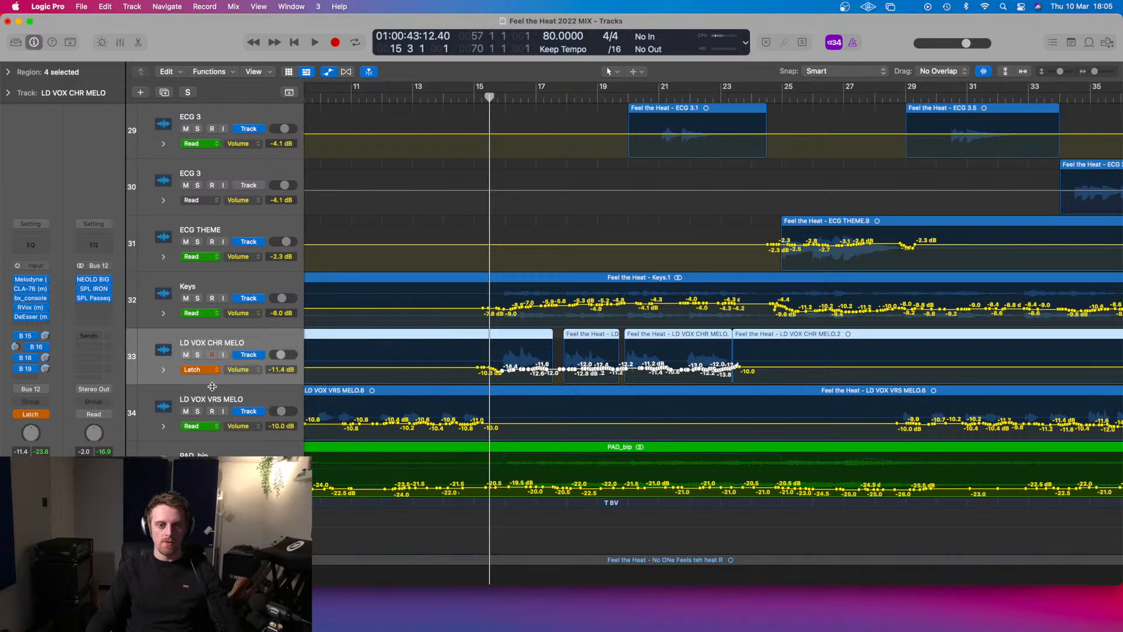
- Play the first chorus and check where the Bus 19 and Bus 16 sends of LD VOX CHR MELO are routed
key("space")
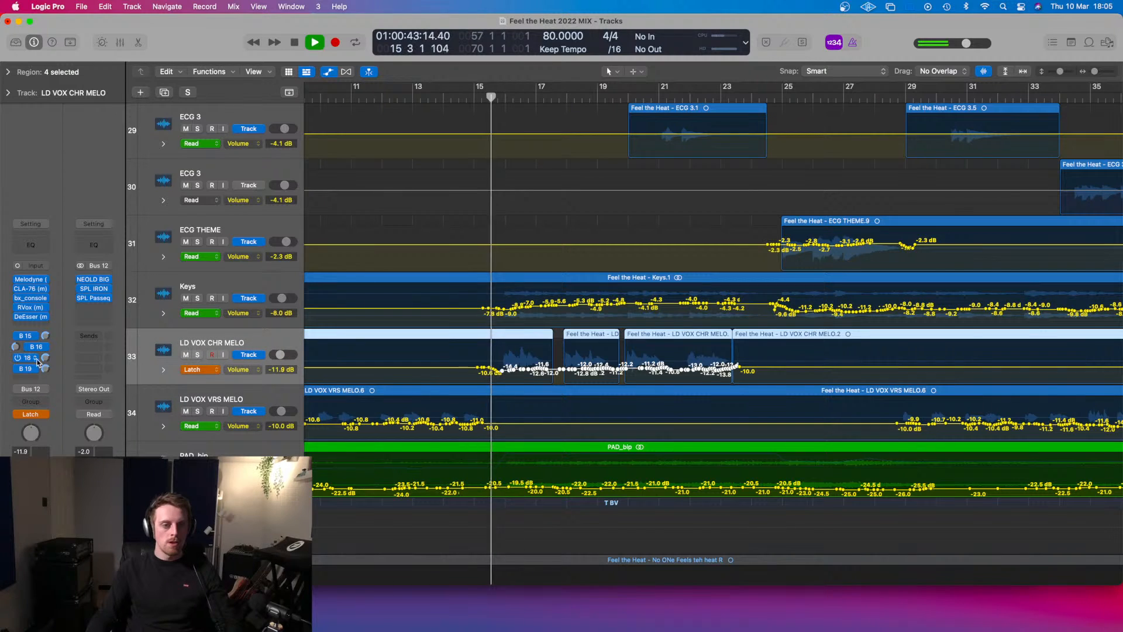
left_click(36, 370)
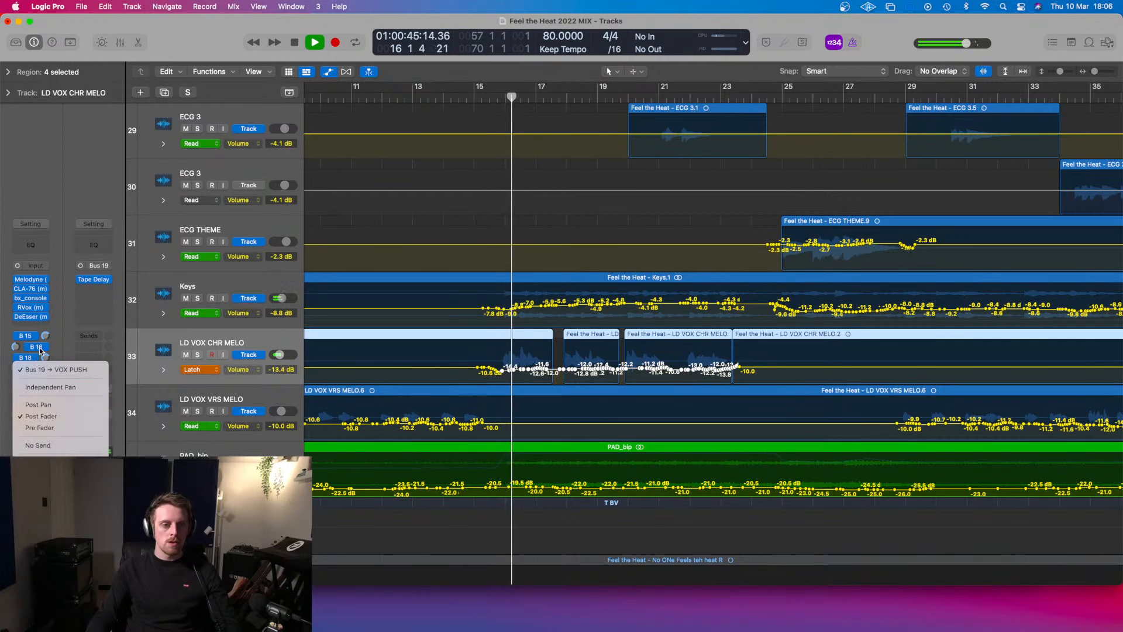
left_click(36, 366)
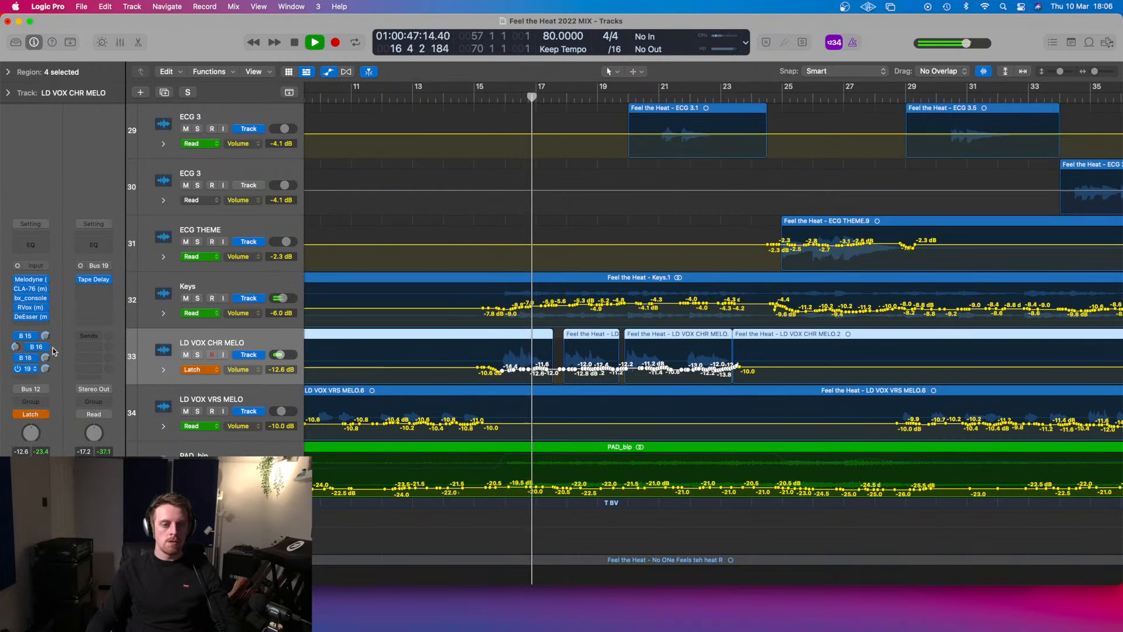
left_click(37, 346)
left_click(59, 324)
key("space")
- Try to record a Bus 15 send level ride on LD VOX CHR MELO in Latch mode from about bar 15, and undo it
left_click(482, 97)
key("space")
left_click_drag(46, 336, 46, 345)
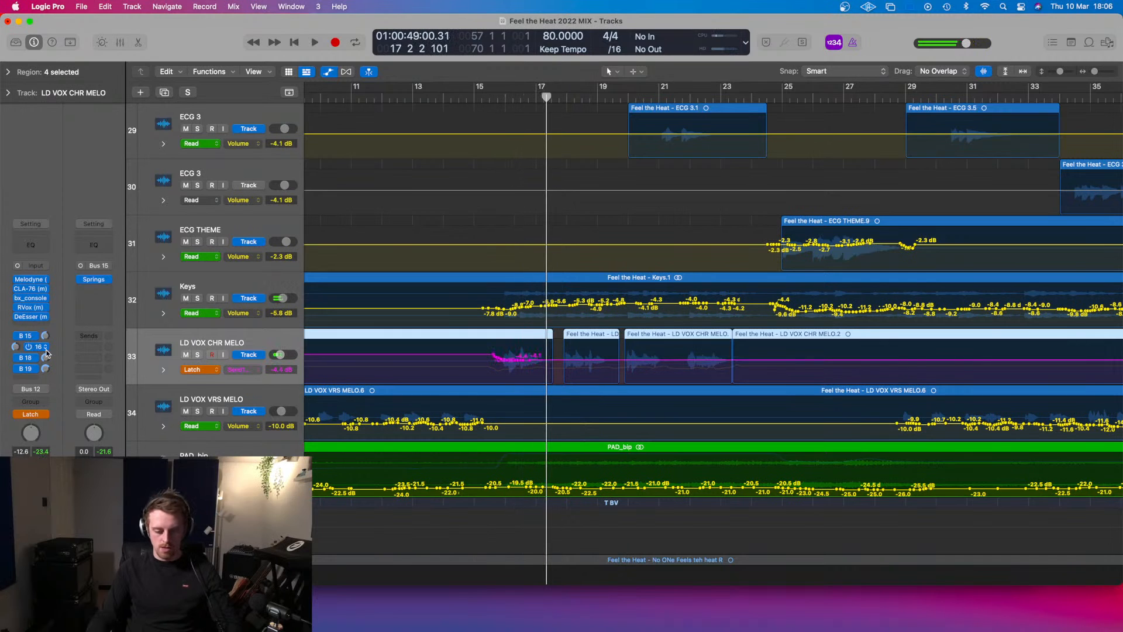
key("super+z")
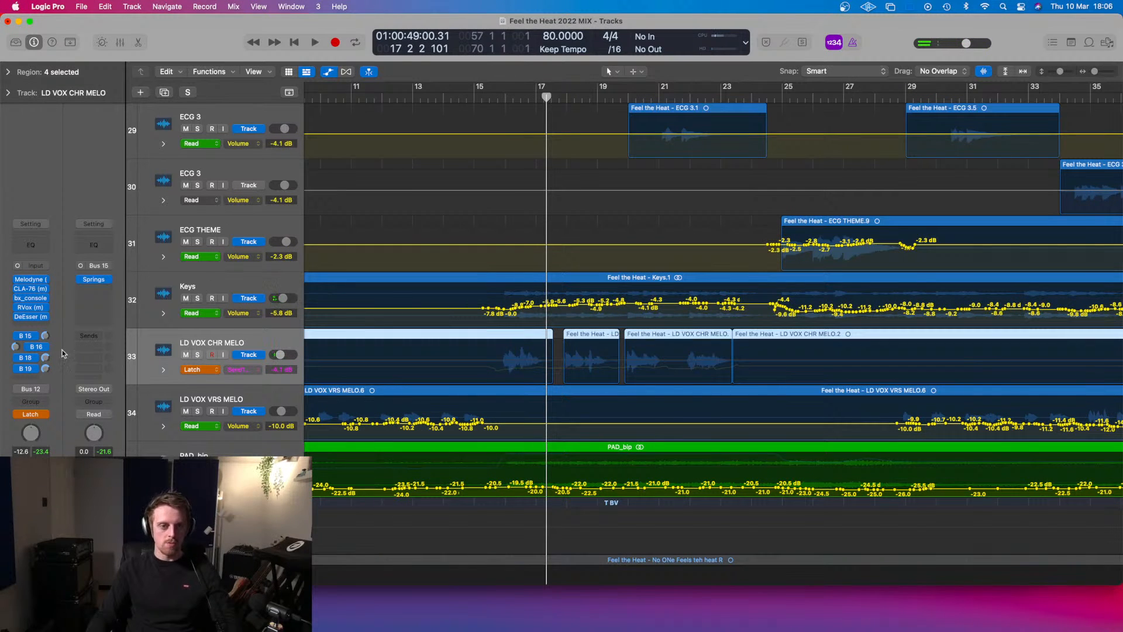
- Record the Bus 15 send ride on LD VOX CHR MELO in Touch mode from about bar 15 to bar 24, and return the track to Read
left_click(31, 414)
left_click(30, 403)
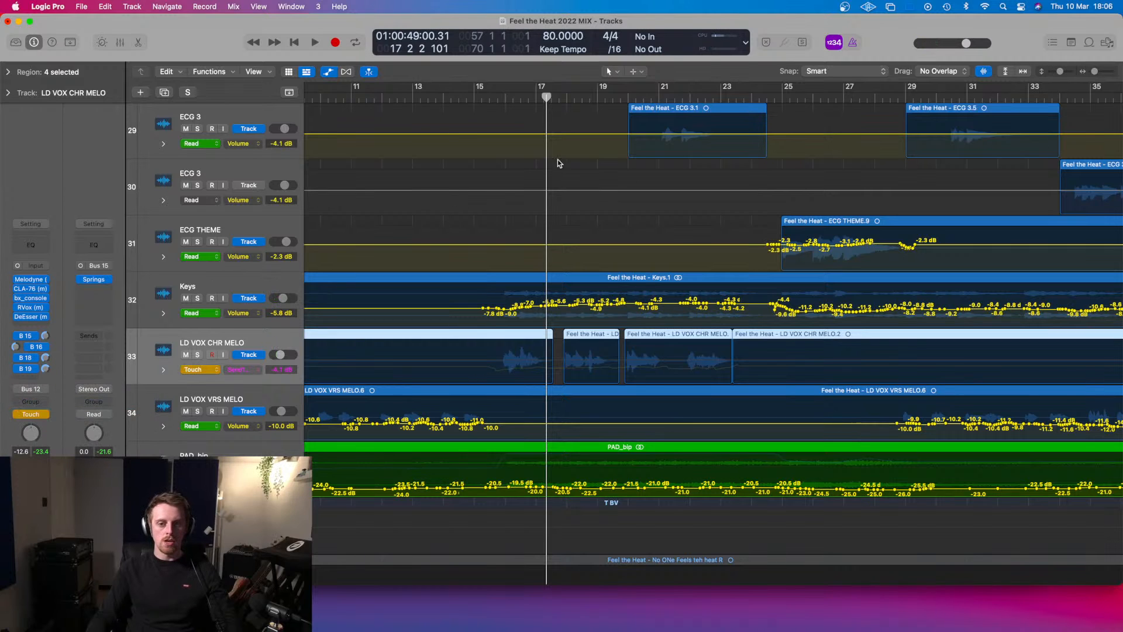
left_click(476, 97)
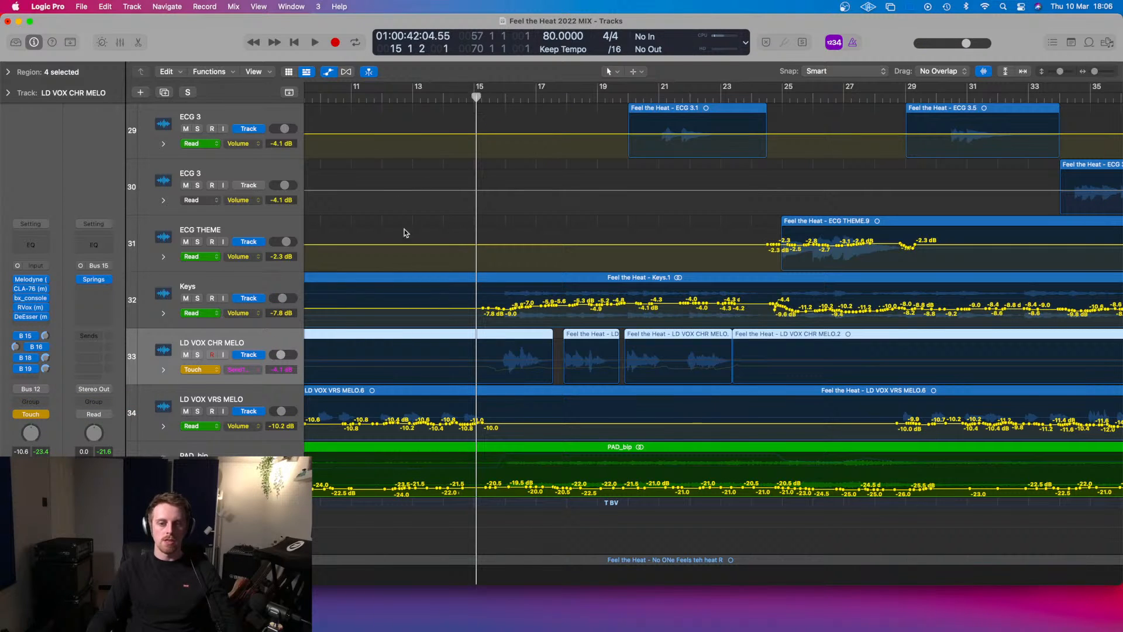
key("space")
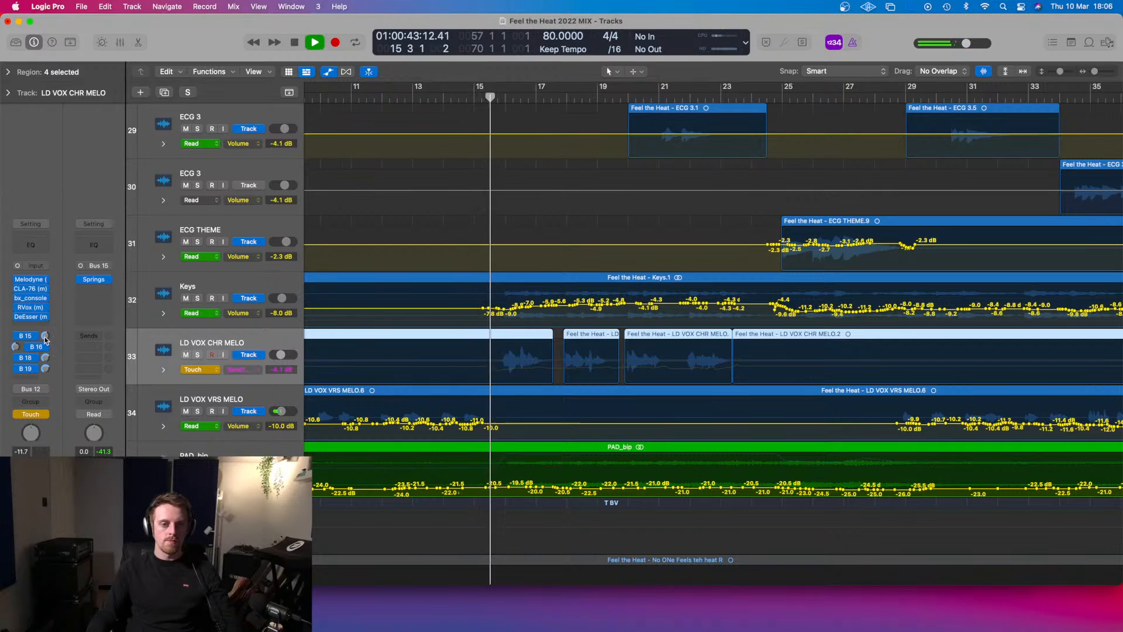
left_click_drag(45, 338, 48, 347)
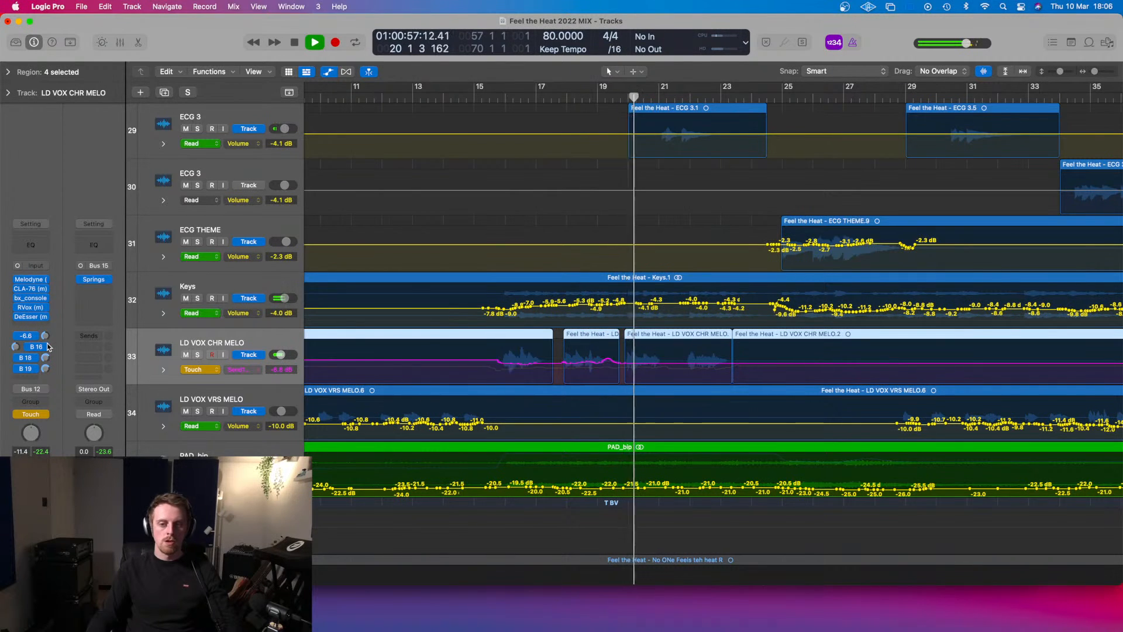
left_click_drag(48, 346, 49, 344)
key("space")
left_click(203, 373)
left_click(196, 360)
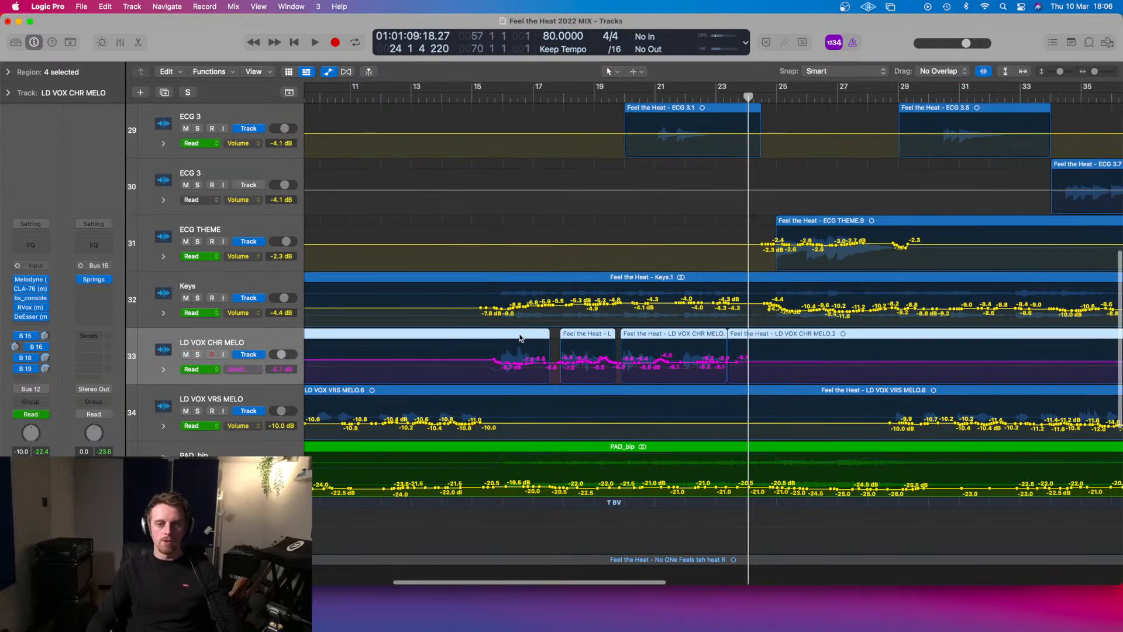
- Show the volume automation of LD VOX CHR MELO, play from bar 36, and add -10.0 dB points around the second chorus at about bars 36 and 46
scroll(514, 337, "down", 5)
left_click(664, 95)
key("a")
key("a")
left_click(260, 378)
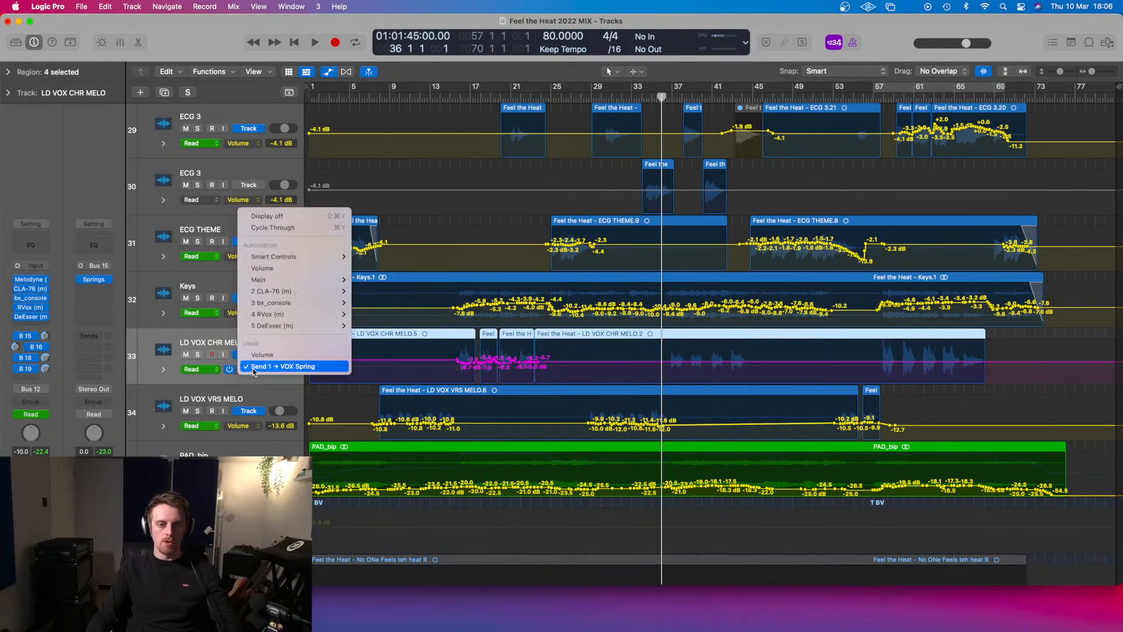
left_click(258, 353)
key("space")
scroll(659, 371, "up", 4)
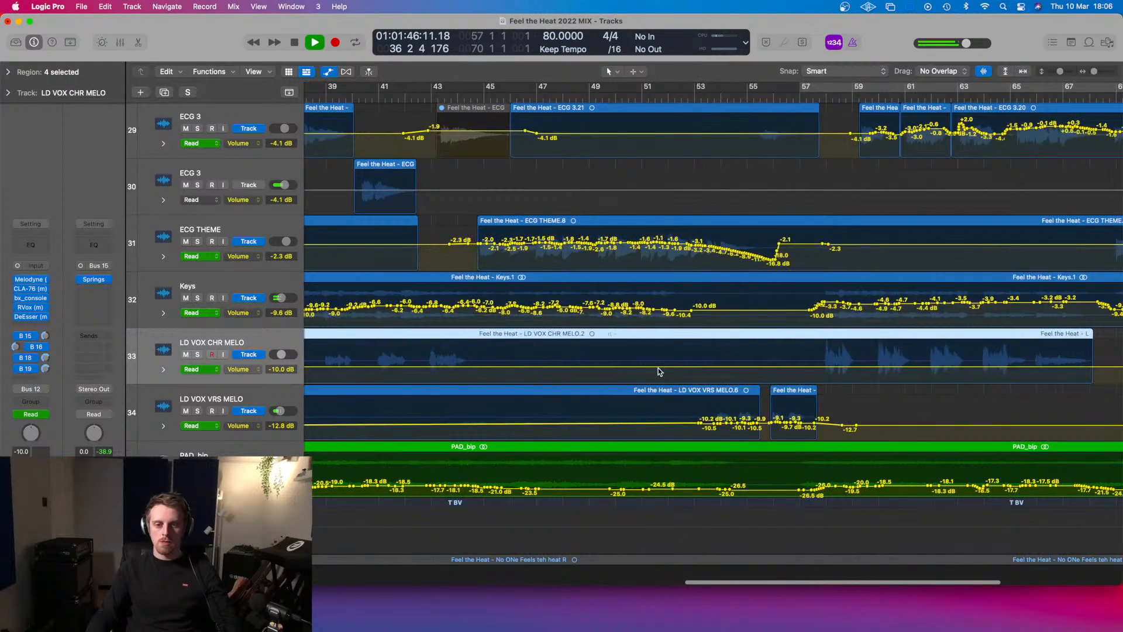
scroll(659, 372, "down", 4)
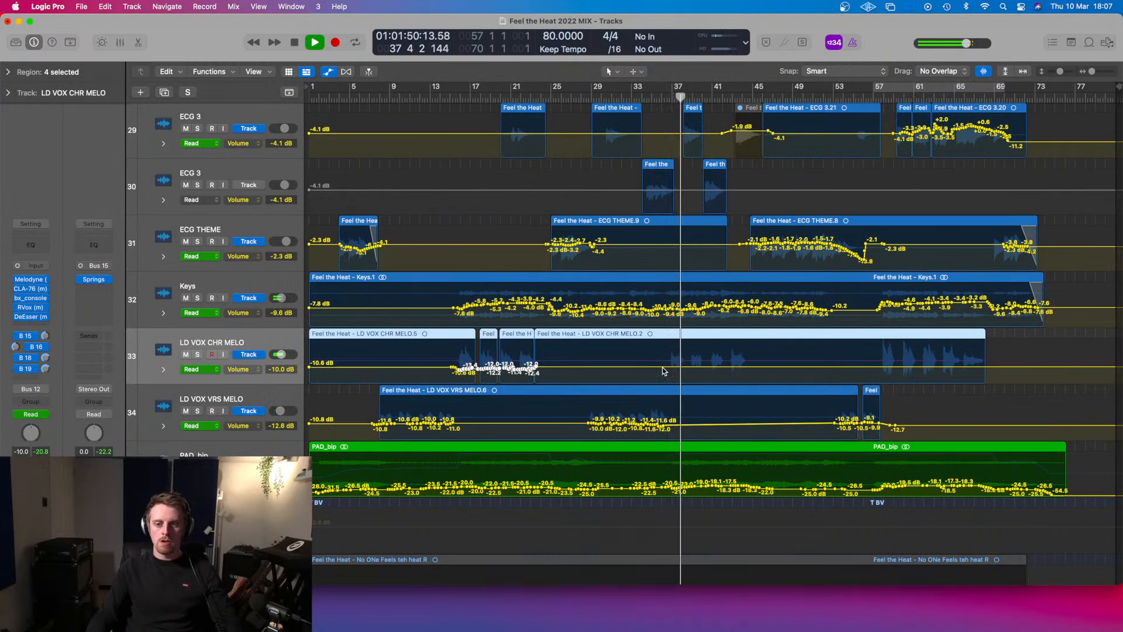
key("space")
left_click(667, 369)
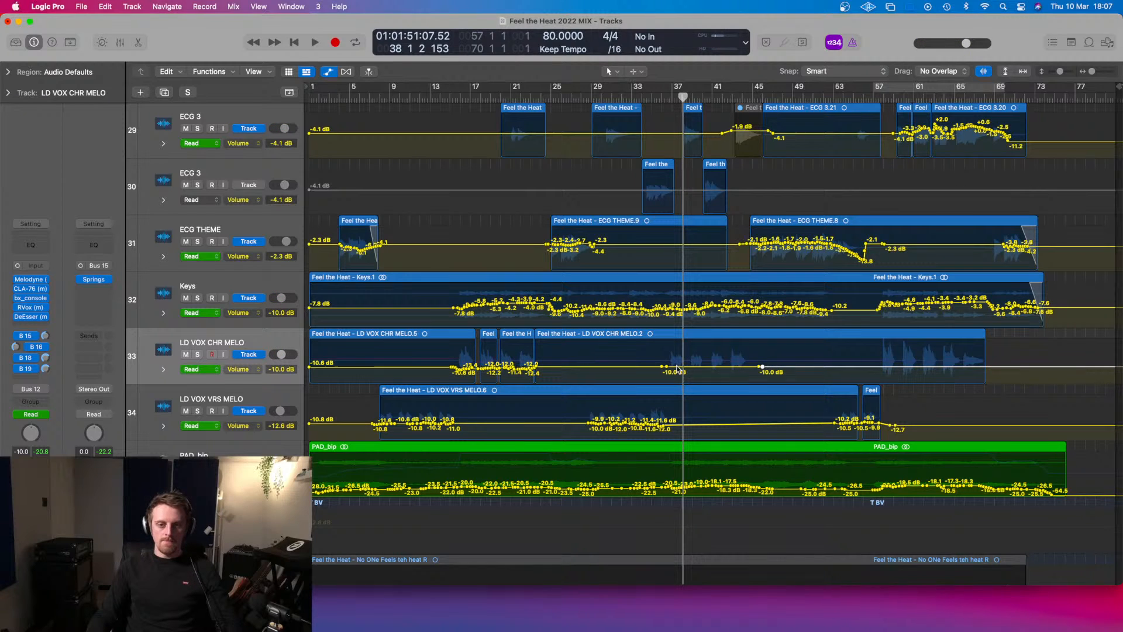
- Split the LD VOX CHR MELO region at bar 36 and at 42 3 1 1, and set the gain of the piece between to +3.4 dB
left_click_drag(660, 96, 662, 96)
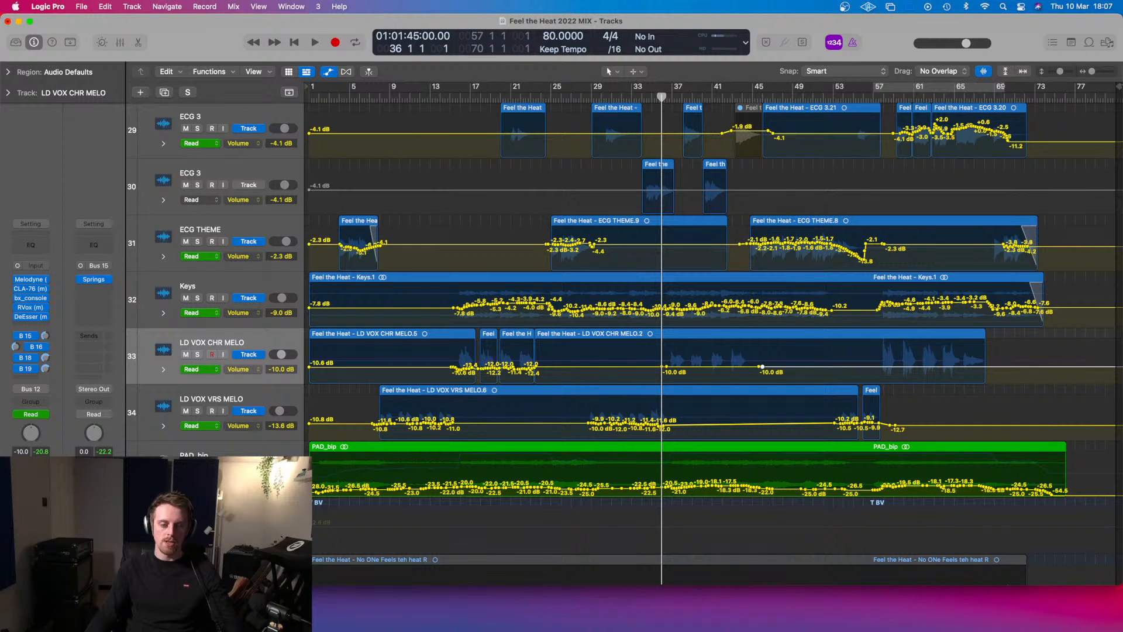
key("a")
left_click(662, 357)
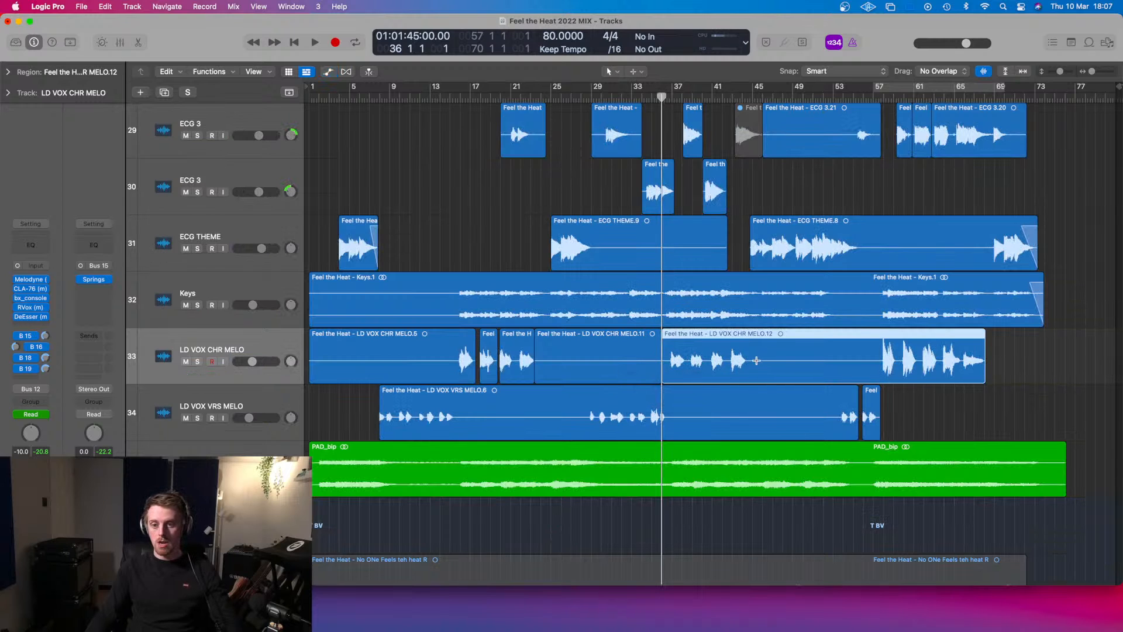
left_click(726, 363)
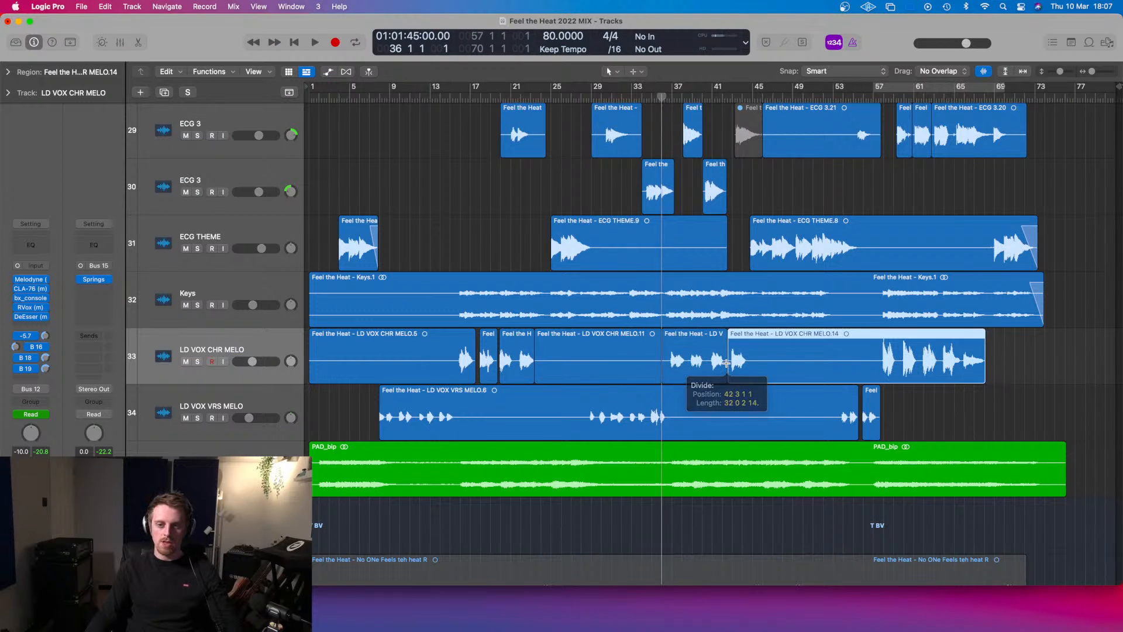
left_click(8, 71)
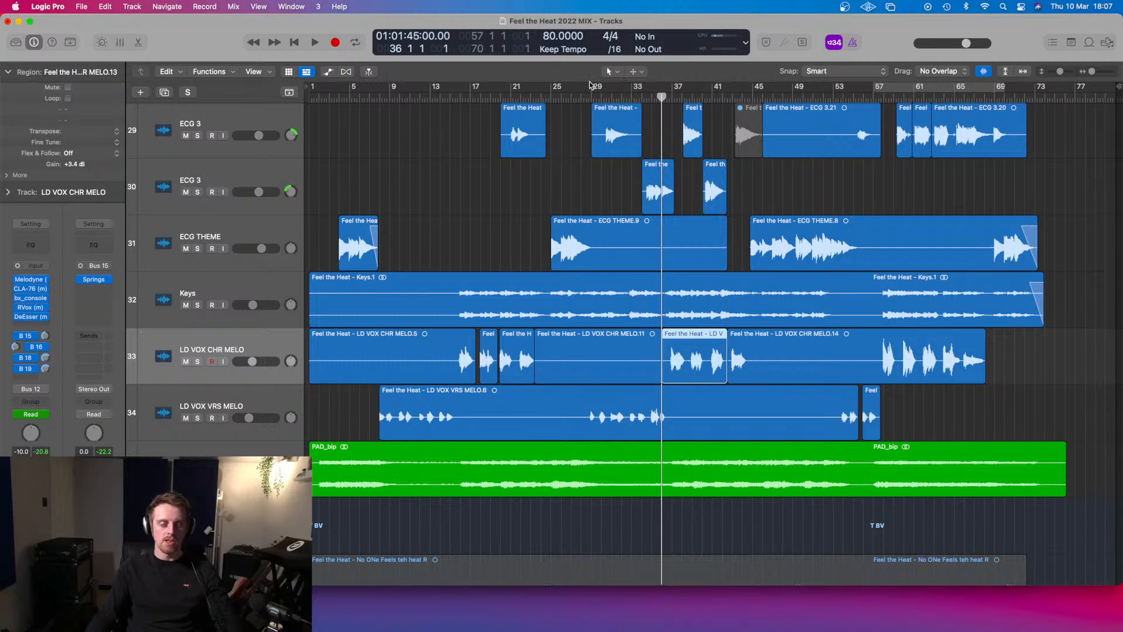
- Compare the second chorus vocal with the first chorus, and set the gain of the region starting at bar 36 to +2.0 dB
key("space")
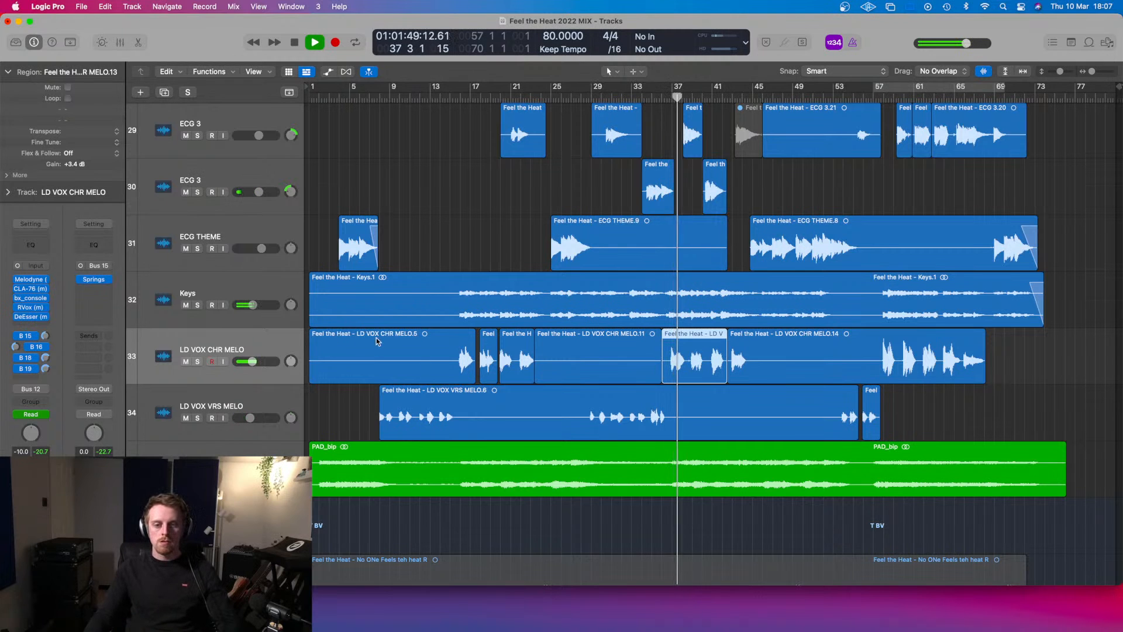
left_click(458, 97)
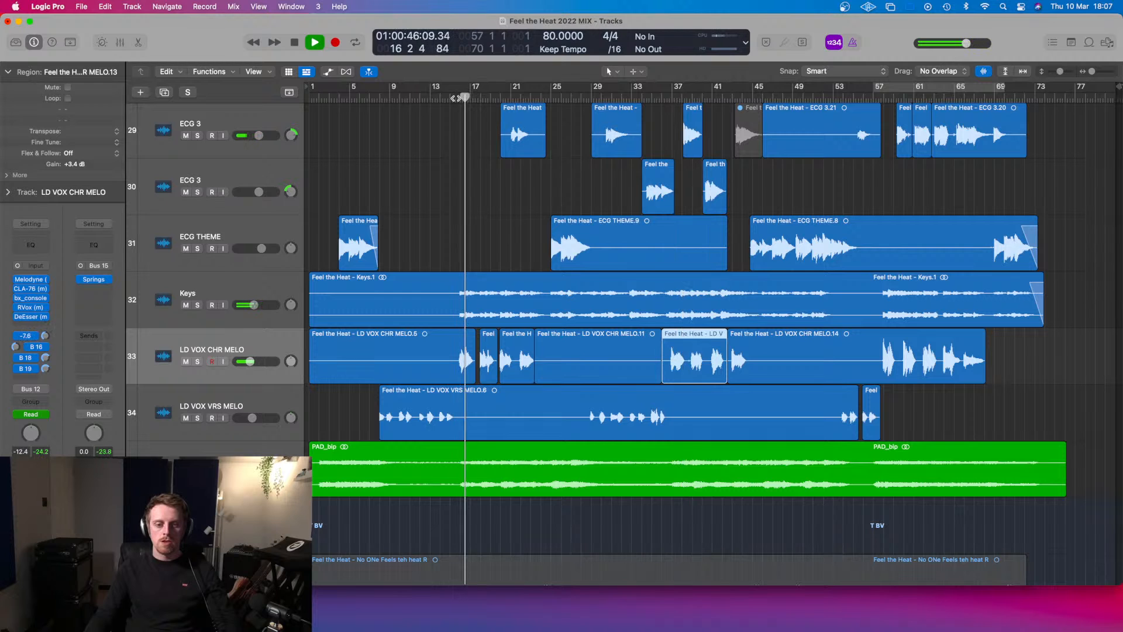
left_click(659, 97)
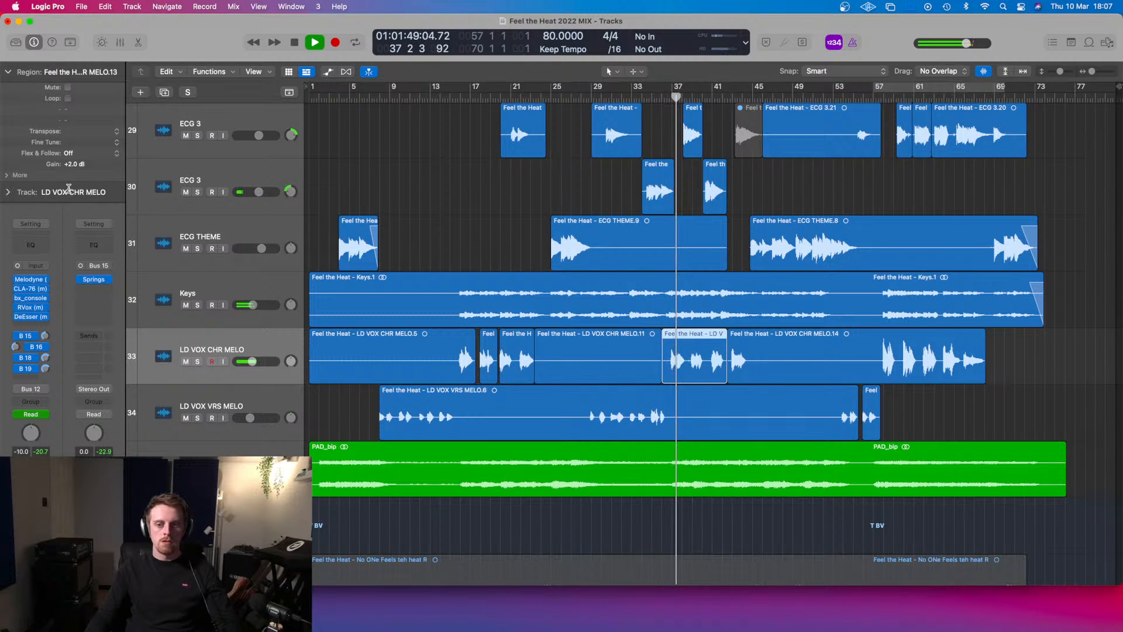
key("a")
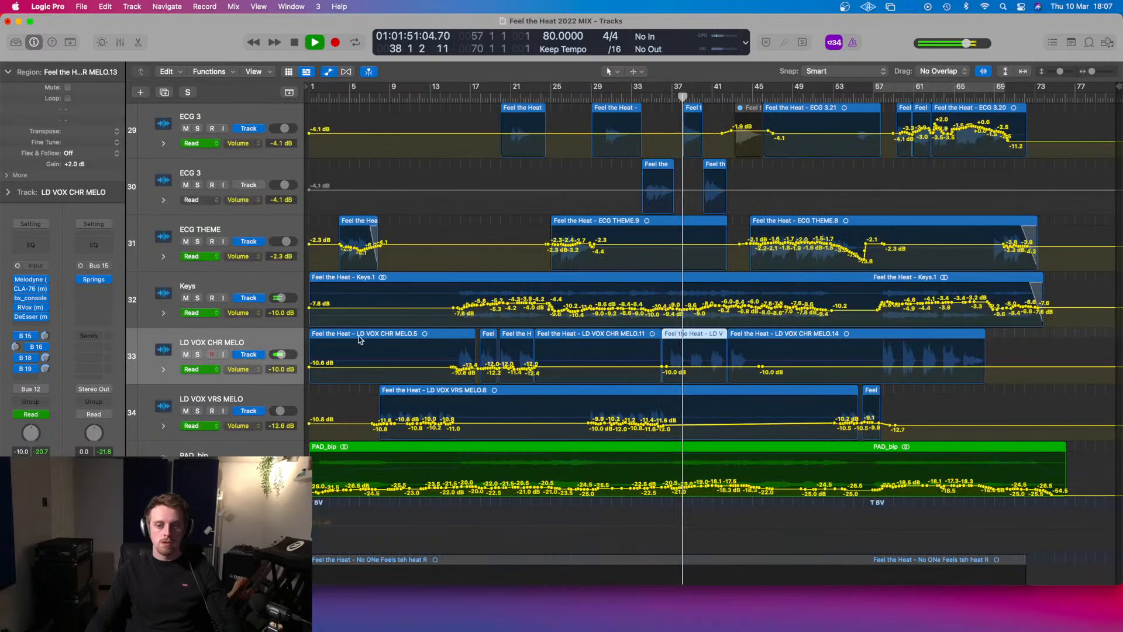
key("space")
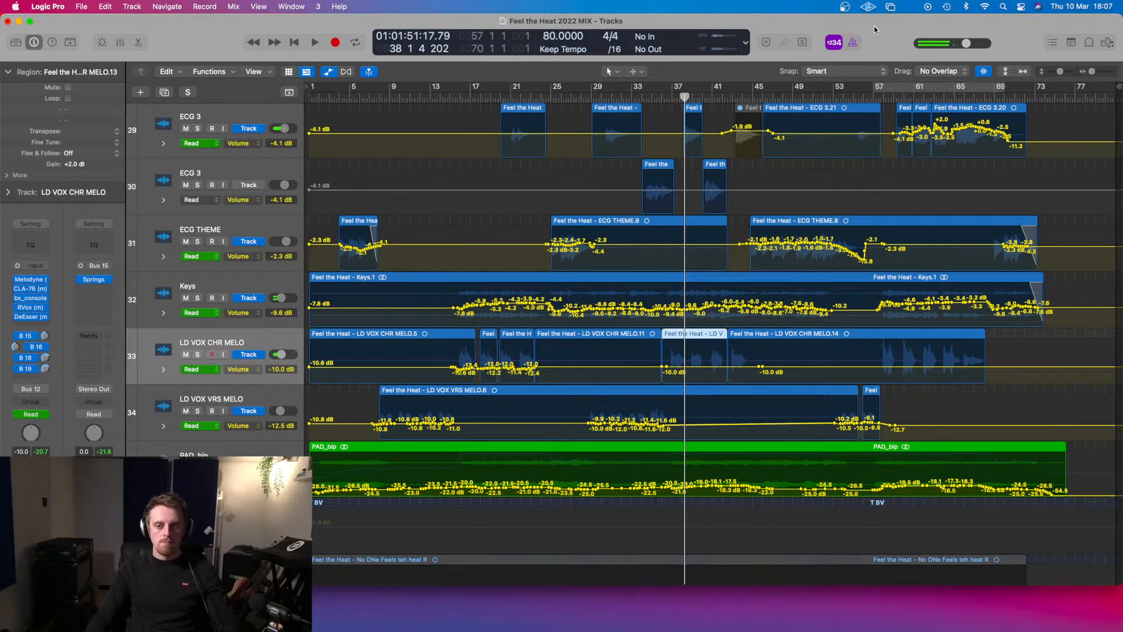
- Lower the LD VOX CHR MELO volume line across the second chorus, from about bar 36 to bar 46, to -11.1 dB
left_click_drag(685, 95, 662, 96)
scroll(732, 273, "up", 1)
scroll(789, 366, "up", 3)
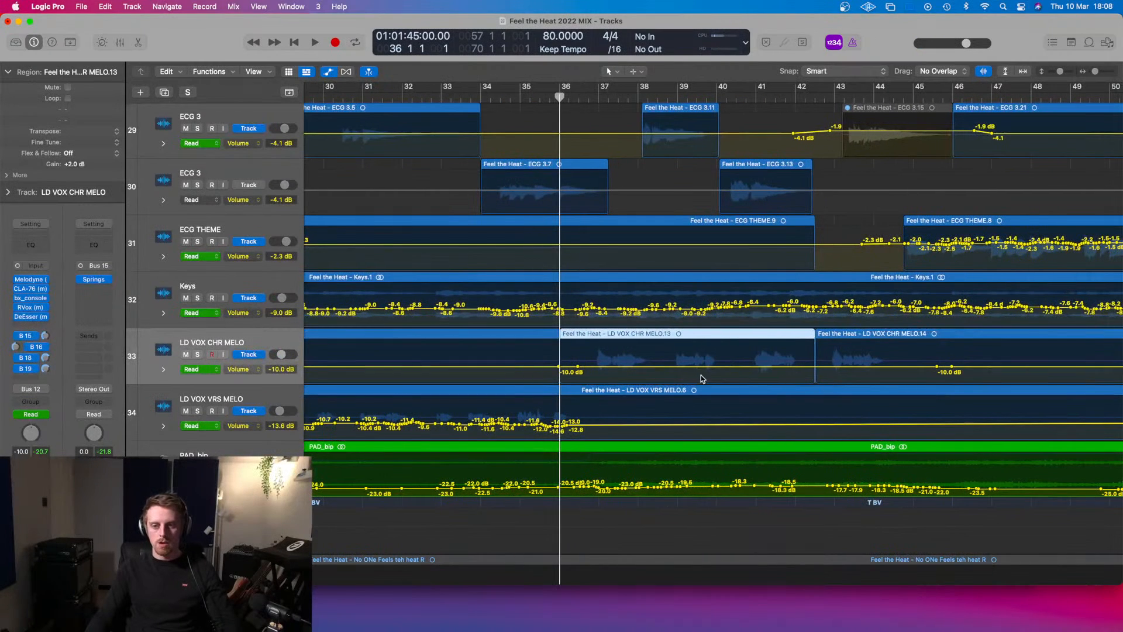
left_click_drag(777, 368, 777, 371)
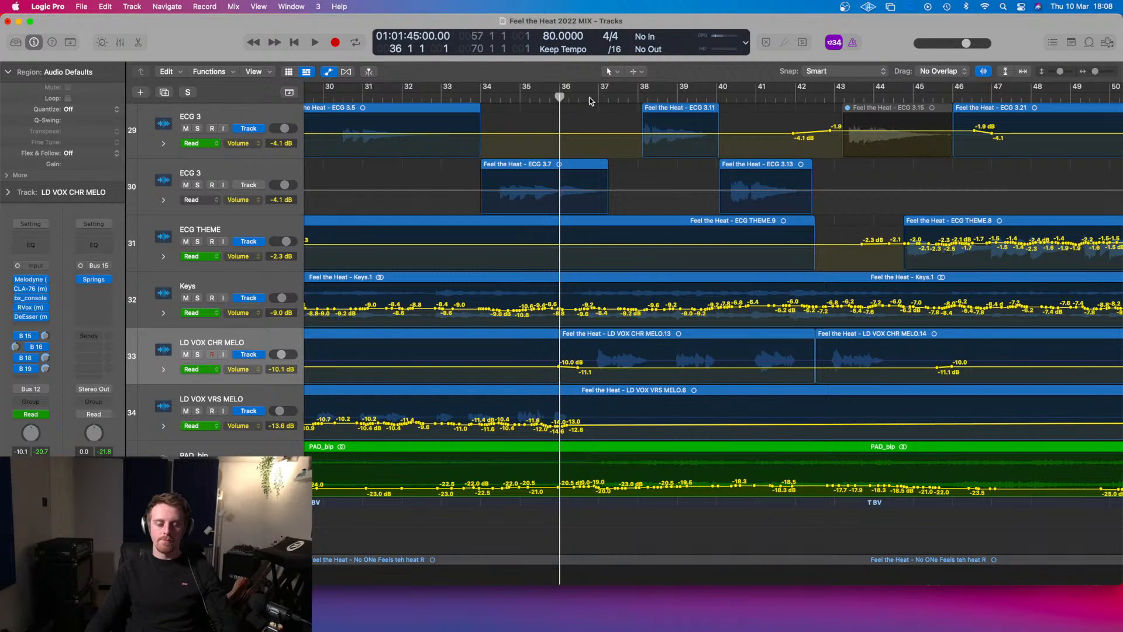
- Record the LD VOX CHR MELO volume ride over the second chorus in Touch mode up to about bar 45, redoing the section from bar 42 3
key("space")
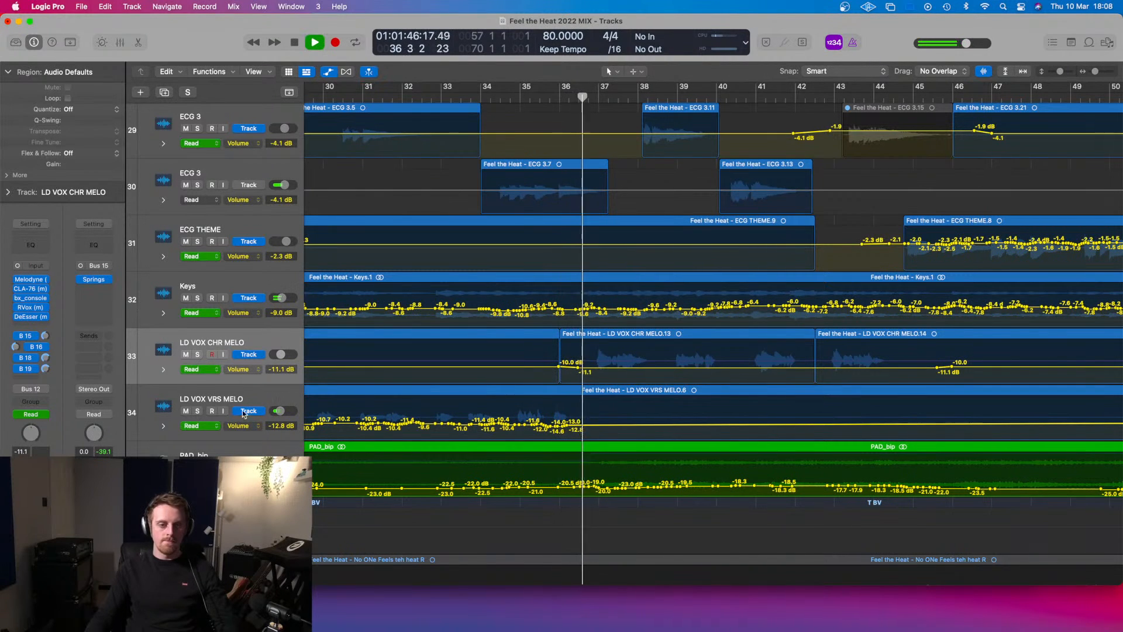
key("space")
left_click(196, 369)
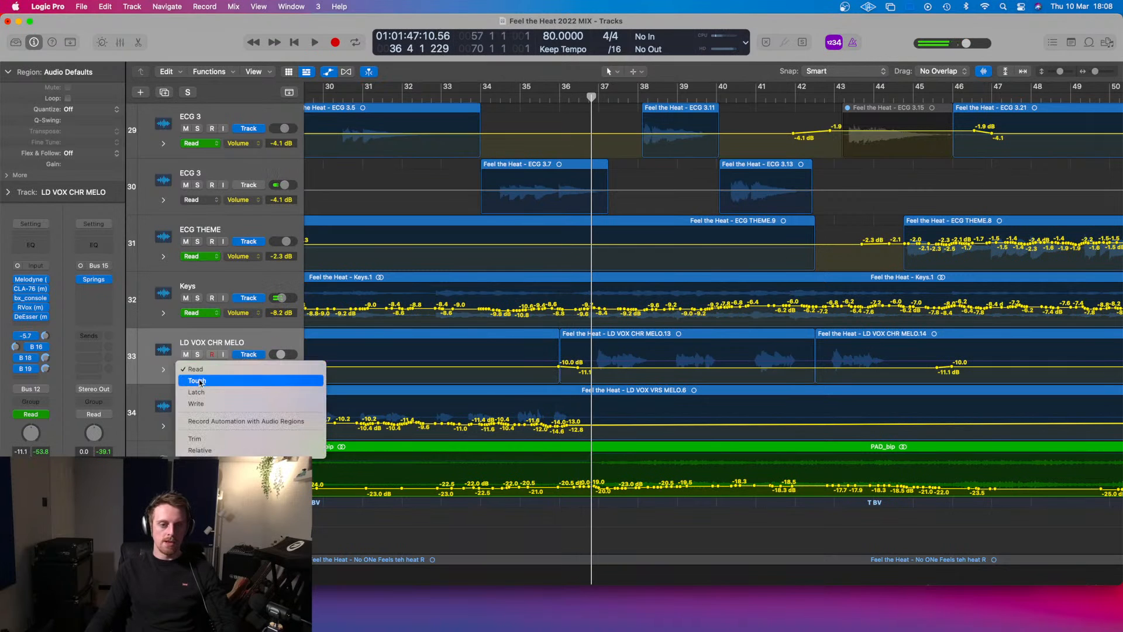
left_click(197, 381)
key("space")
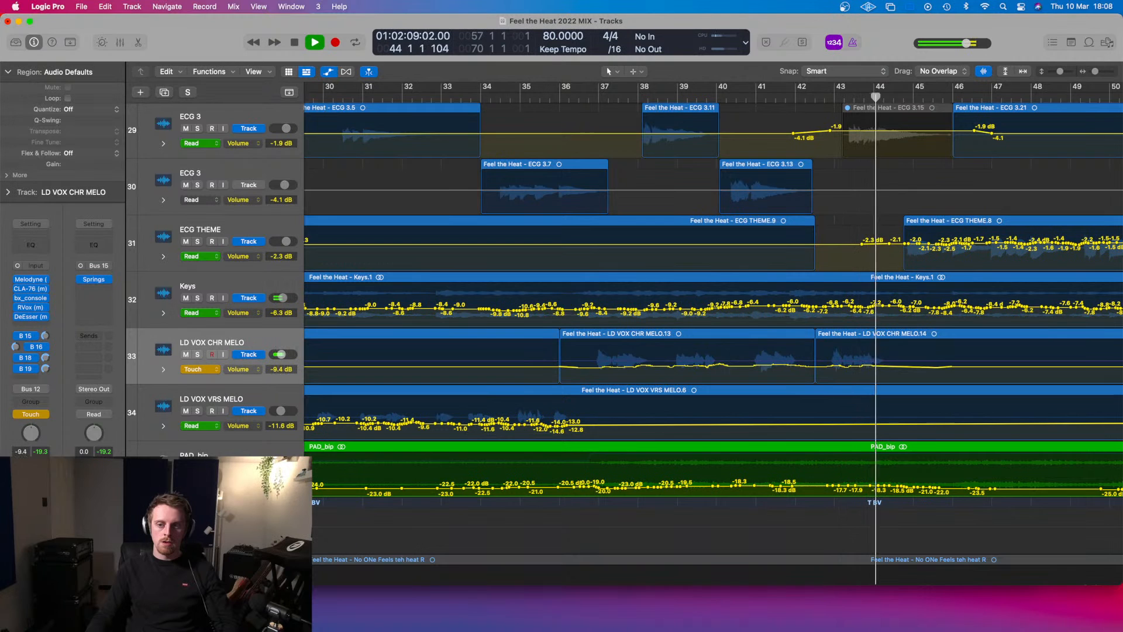
left_click_drag(901, 96, 817, 99)
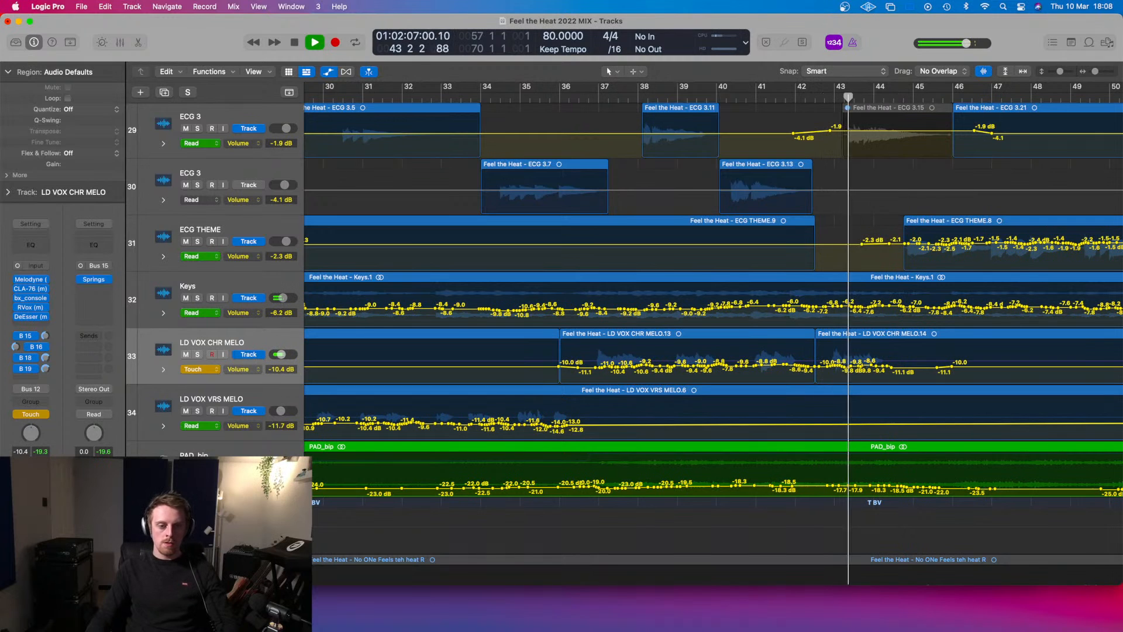
left_click(816, 97)
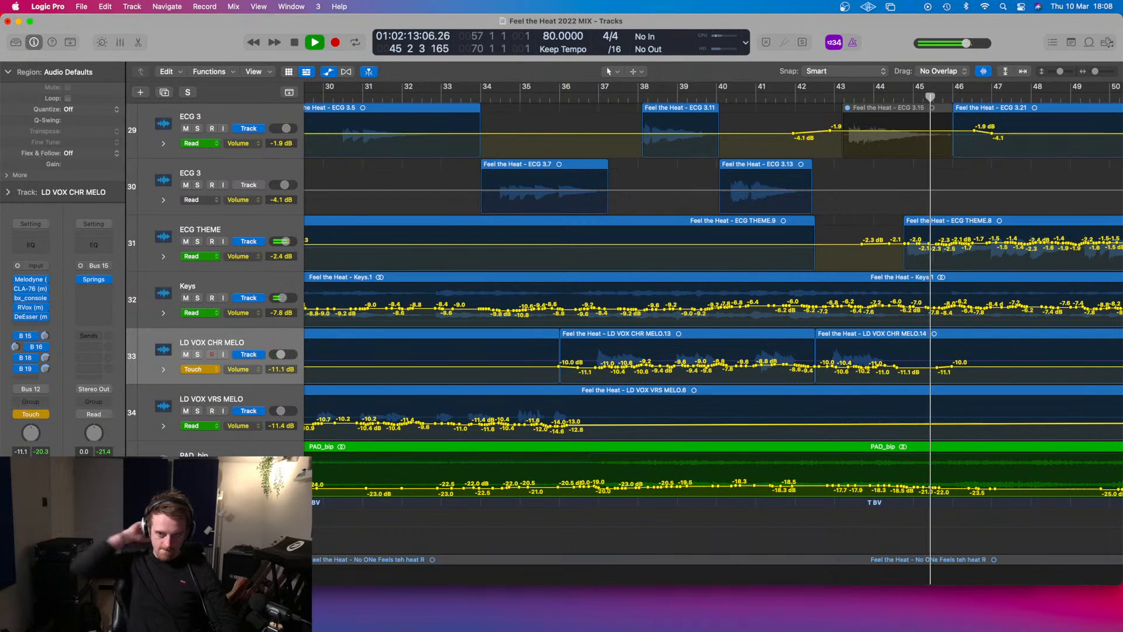
- Record the LD VOX CHR MELO volume ride over the last chorus from about bar 56 to bar 69, resuming from about bar 63
scroll(702, 401, "left", 1)
scroll(703, 401, "down", 5)
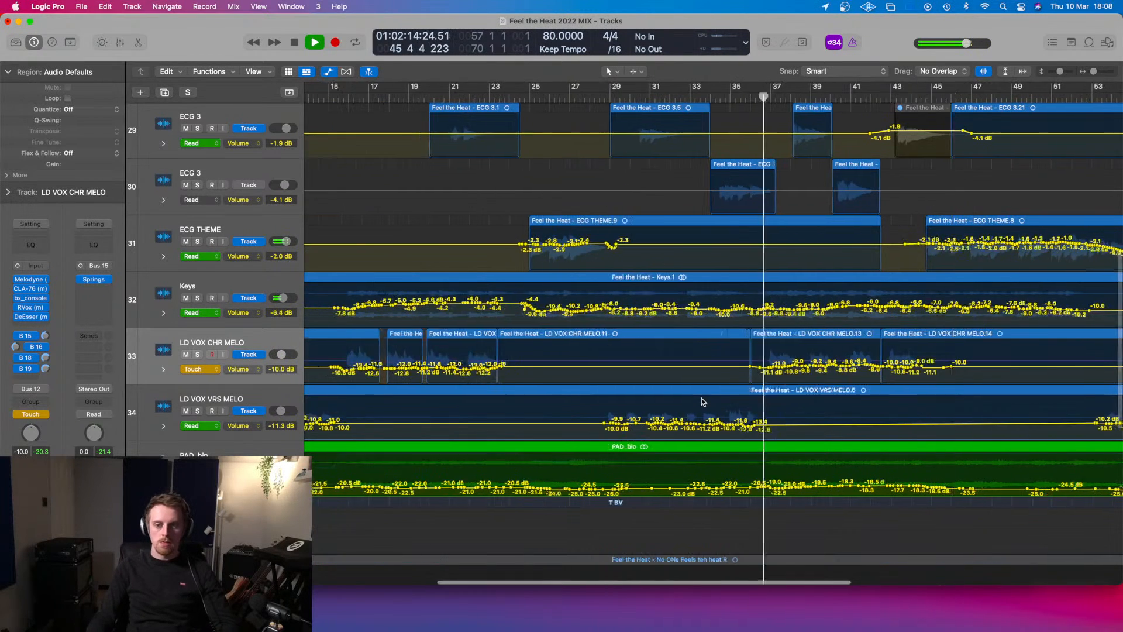
left_click(865, 98)
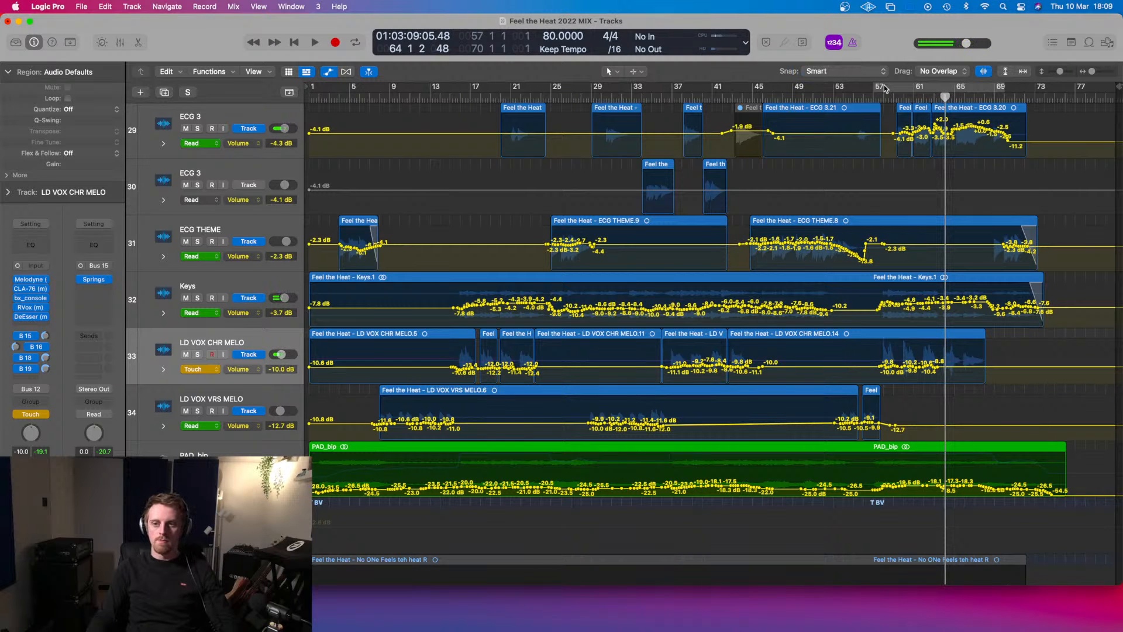
left_click(934, 95)
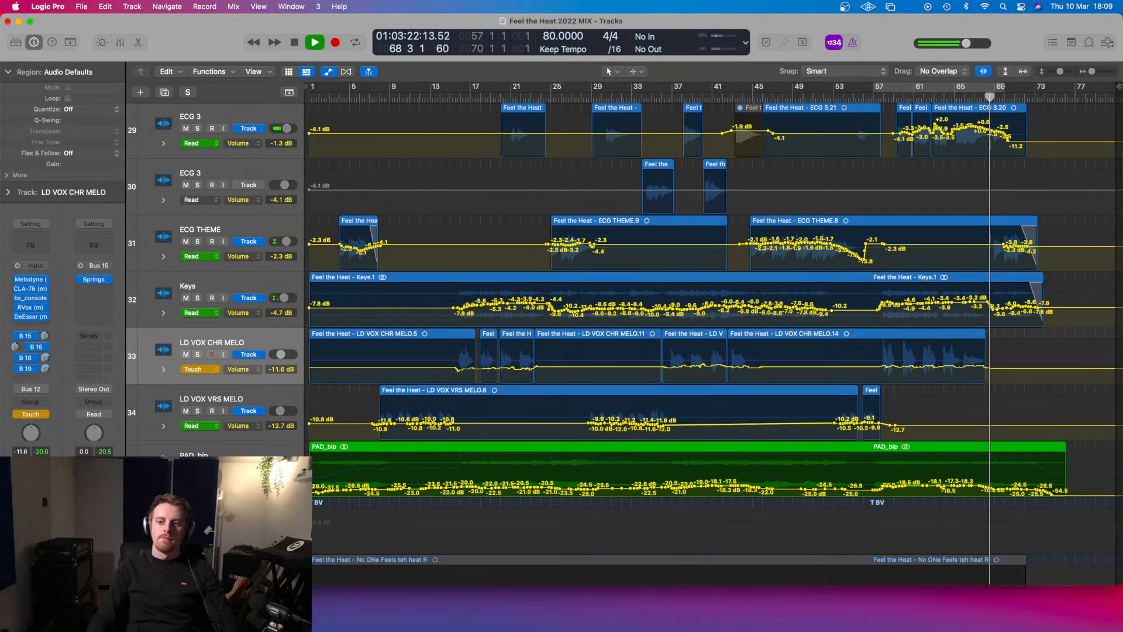
key("space")
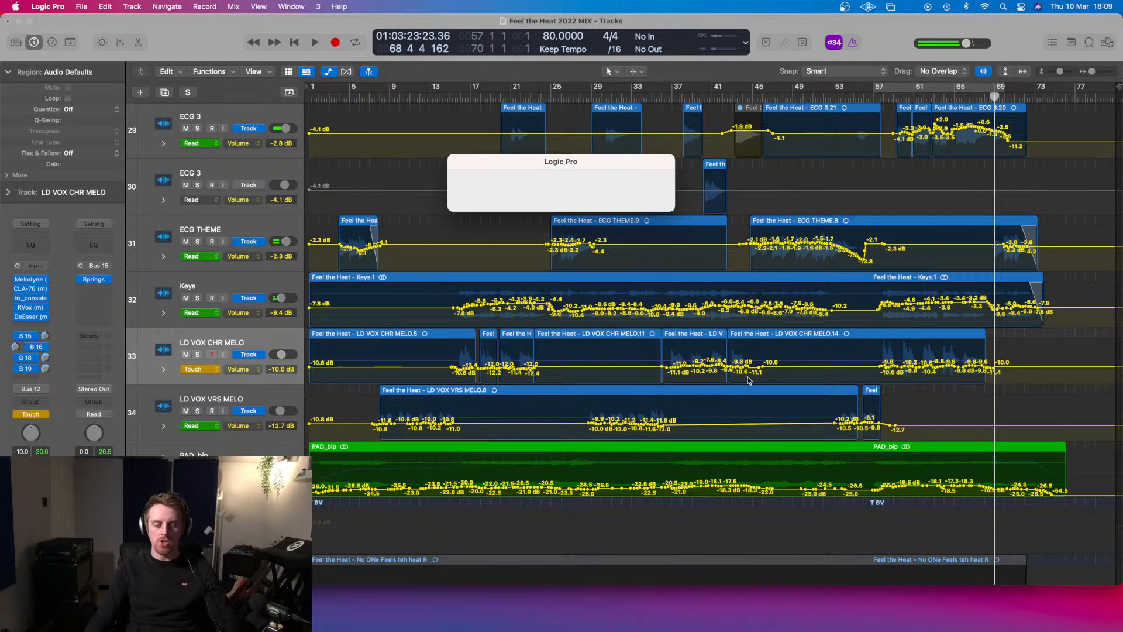
- Hide the track automation and play the full mix from the start of the song, skipping ahead to about bar 11
key("a")
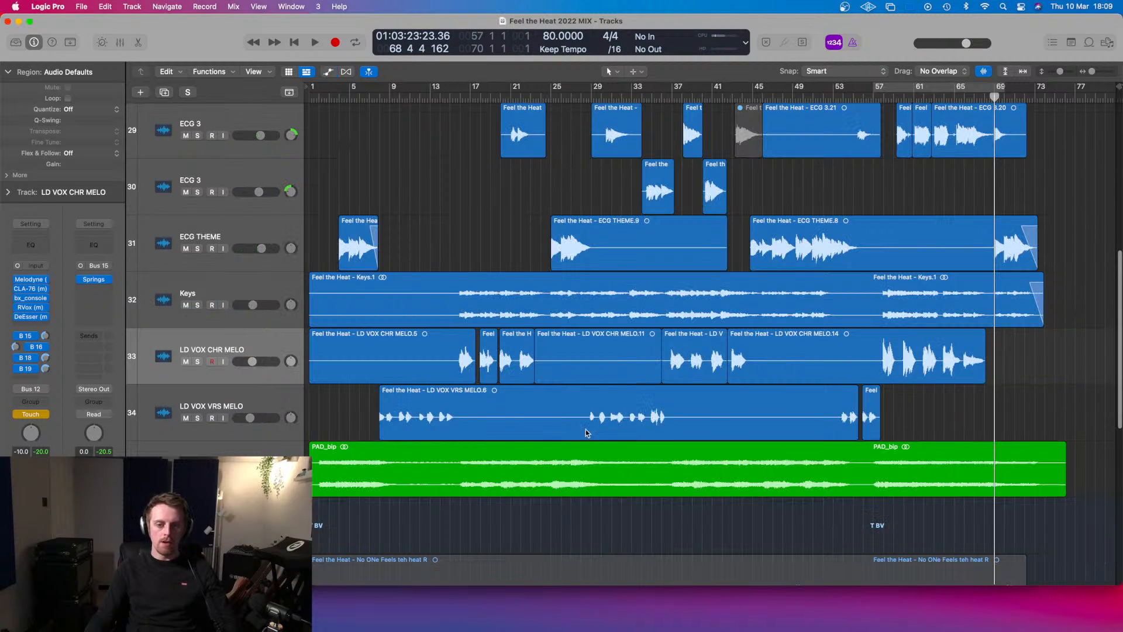
scroll(585, 535, "up", 10)
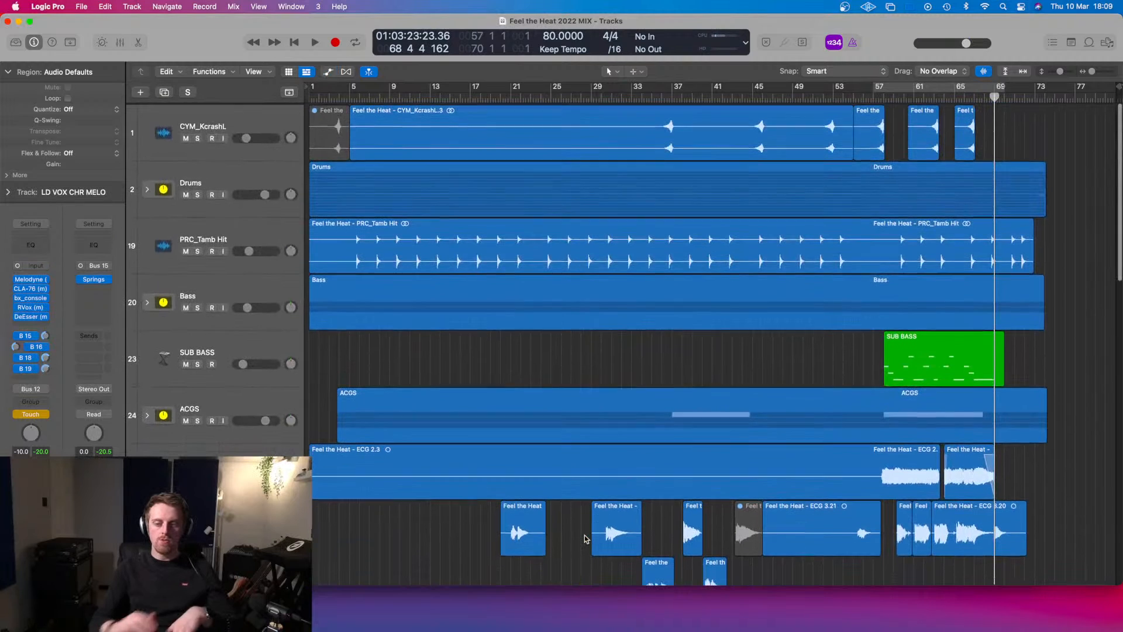
left_click_drag(345, 102, 310, 98)
key("space")
left_click(411, 97)
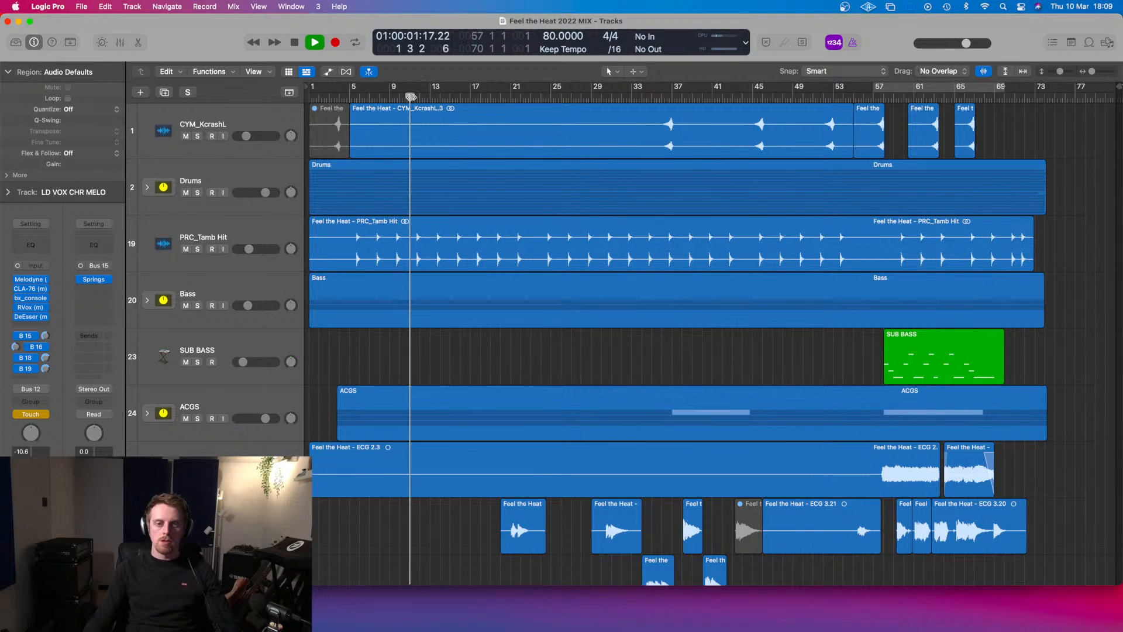
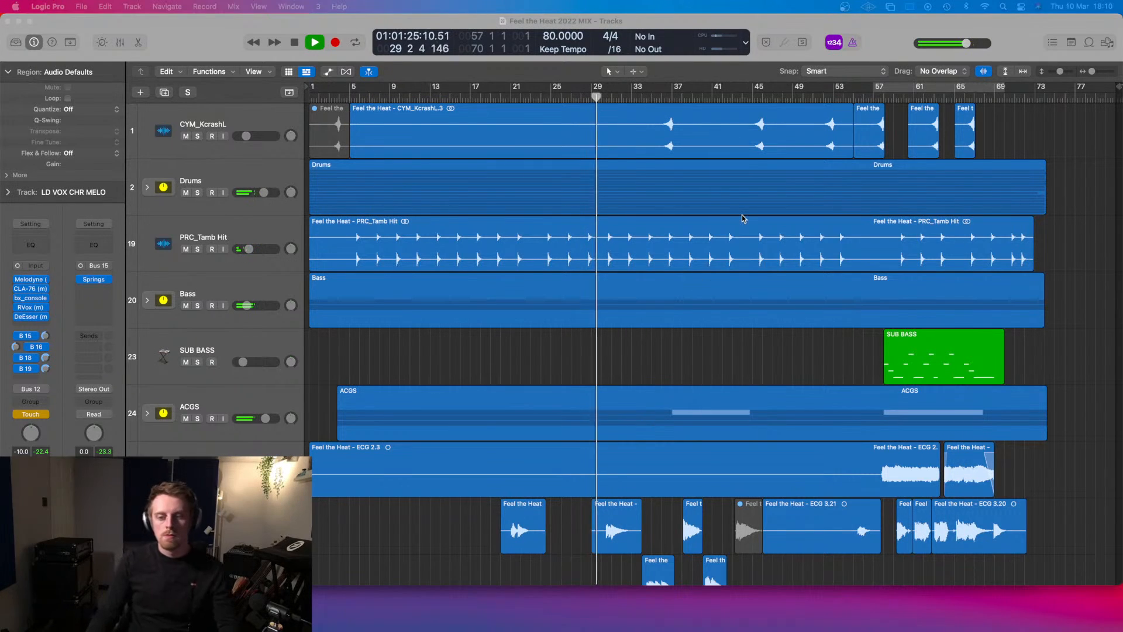
- Examine the tracks from the drums down to the backing vocals while the second verse plays
scroll(742, 218, "down", 10)
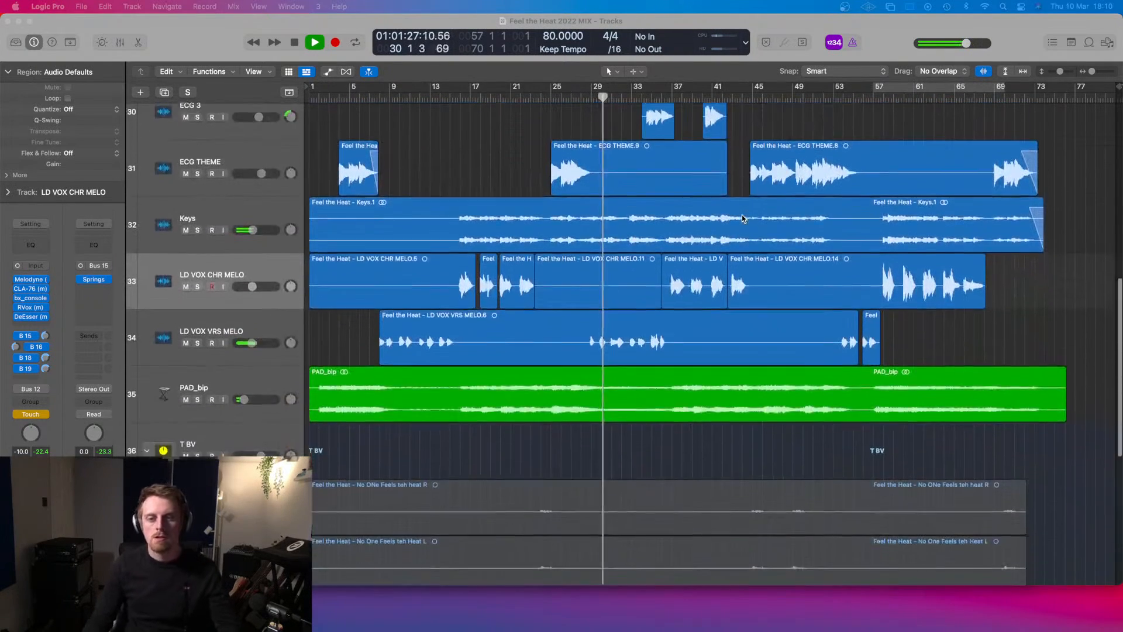
scroll(741, 218, "down", 1)
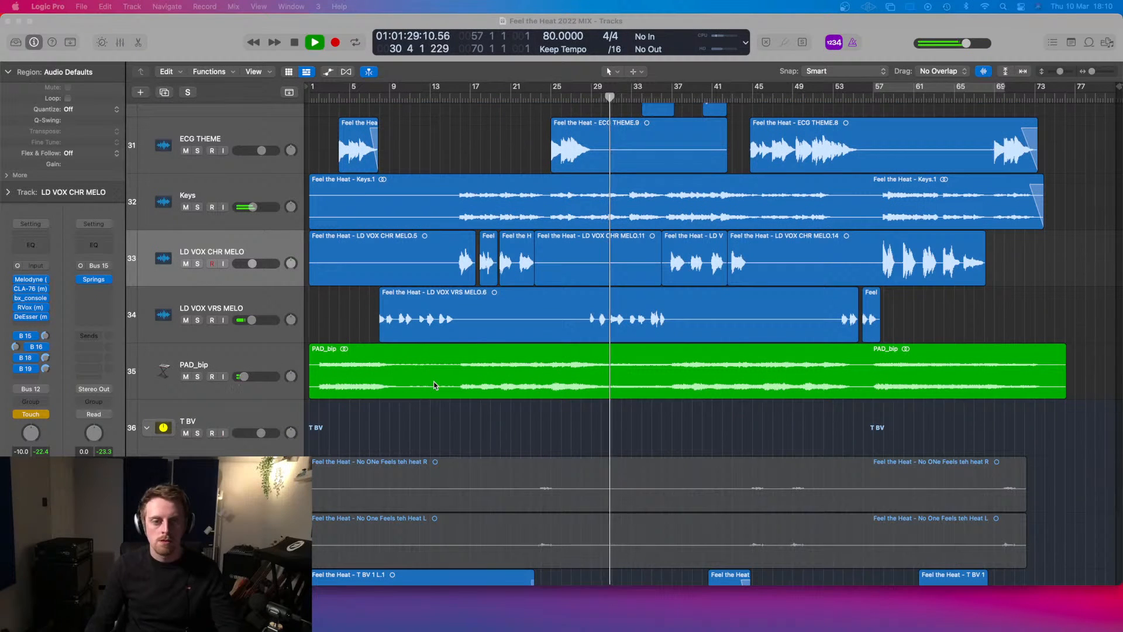
scroll(360, 381, "down", 4)
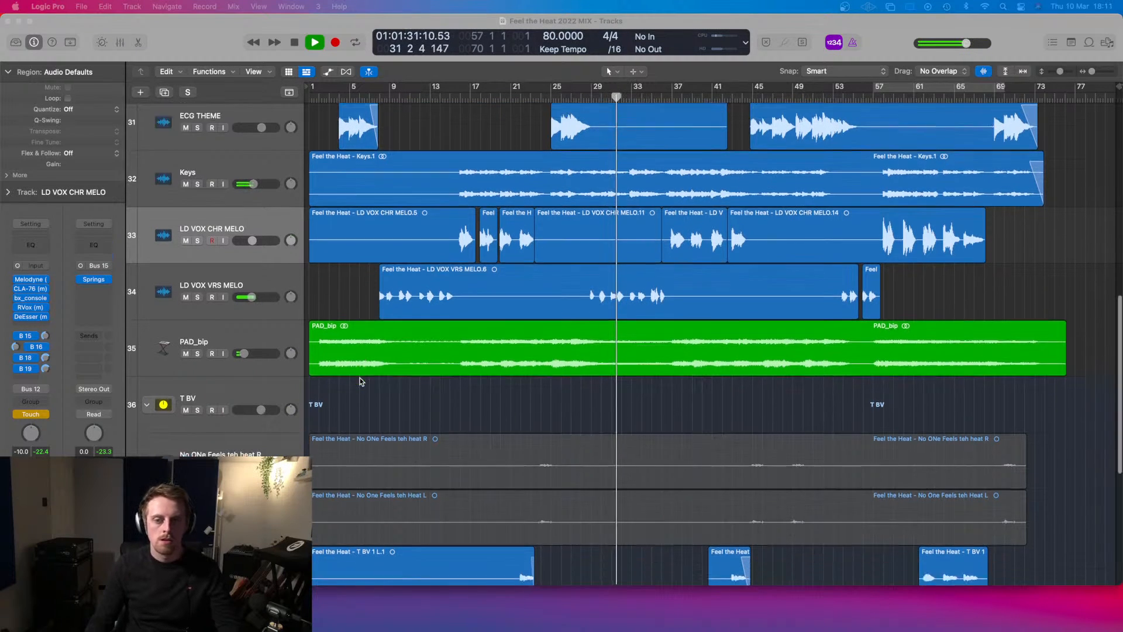
scroll(360, 381, "down", 10)
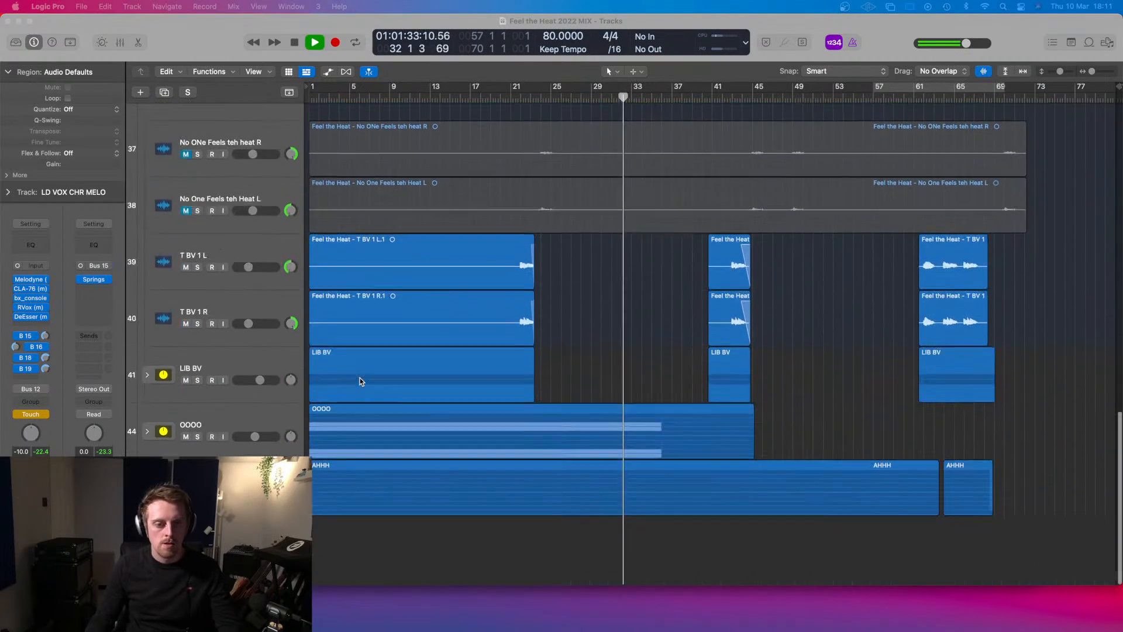
scroll(332, 368, "up", 20)
scroll(332, 368, "up", 10)
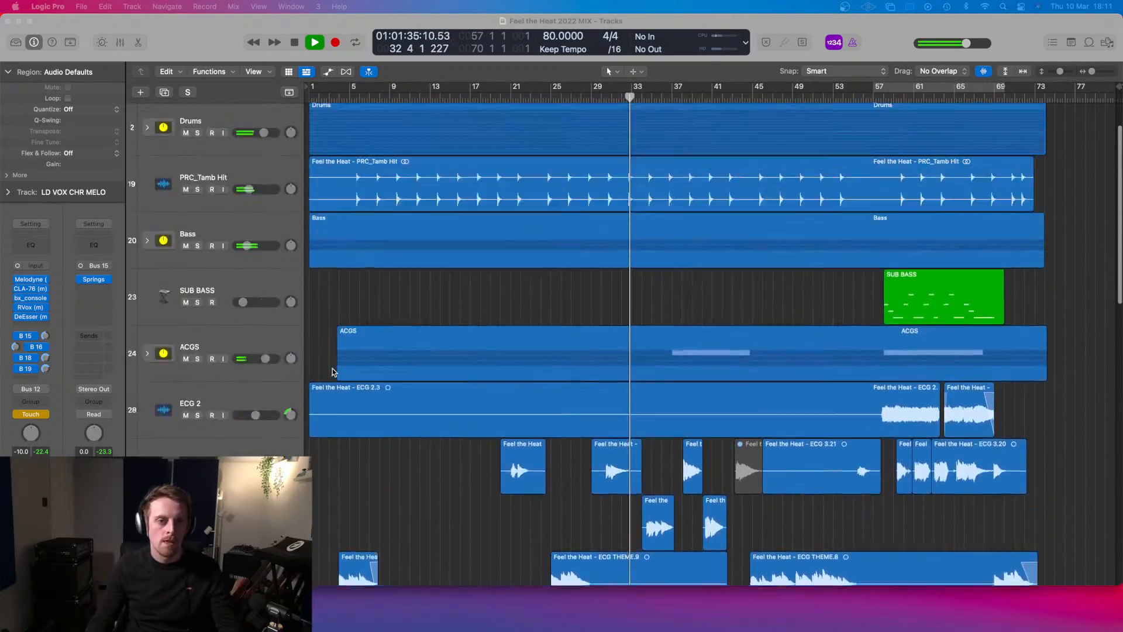
scroll(279, 258, "down", 15)
scroll(279, 257, "down", 12)
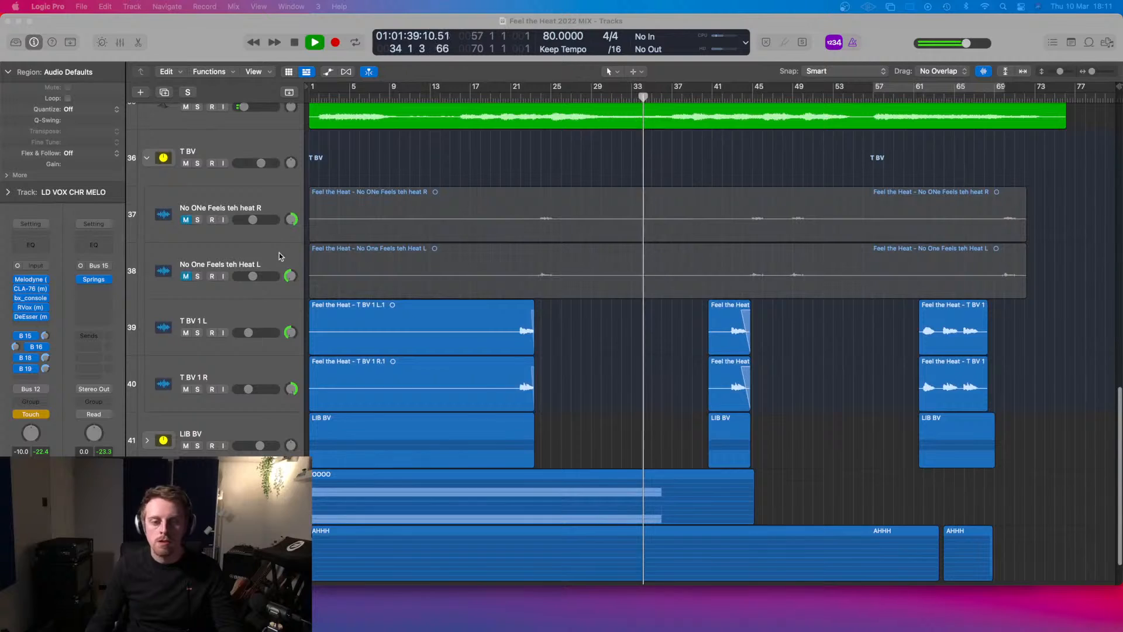
scroll(279, 253, "down", 2)
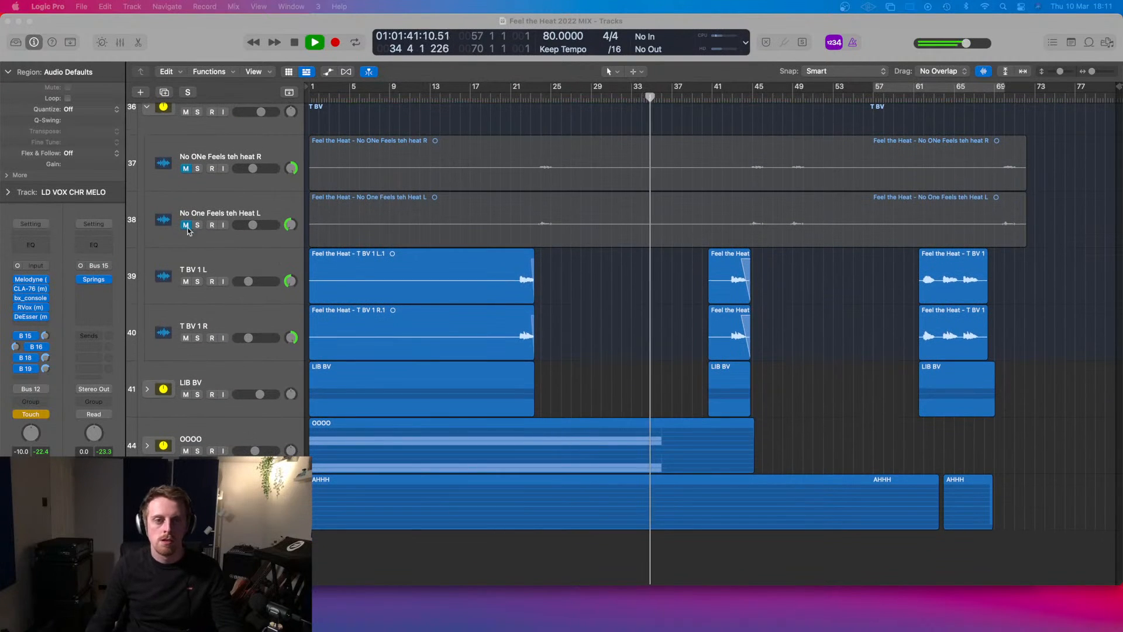
- Collapse the T BV track stack and set the LD VOX CHR MELO automation mode to Read
scroll(193, 259, "up", 1)
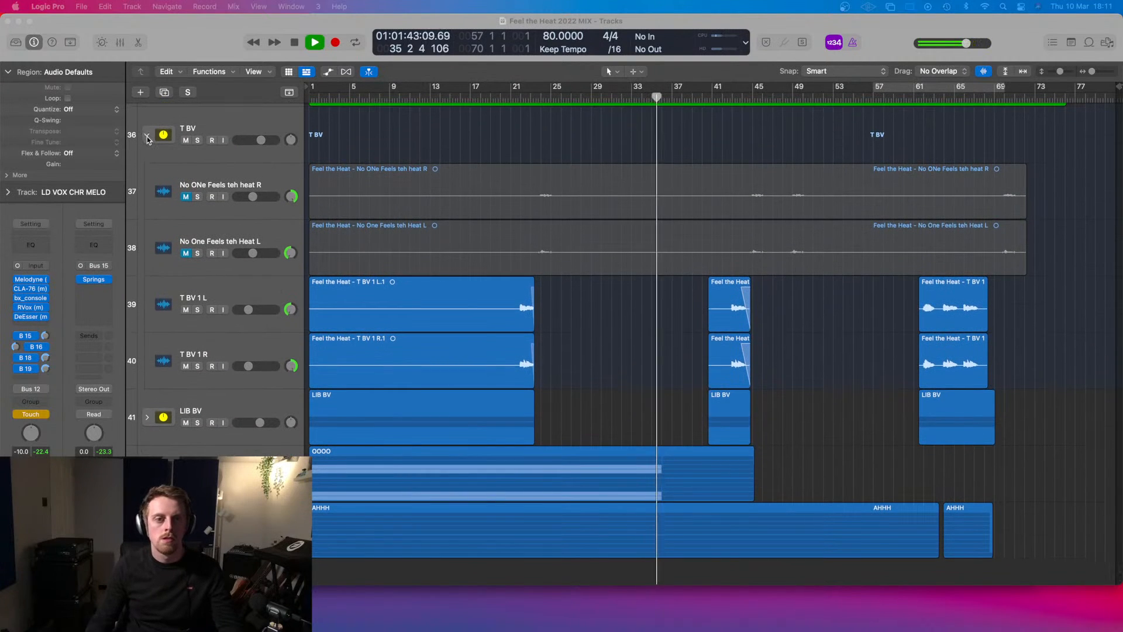
left_click(148, 136)
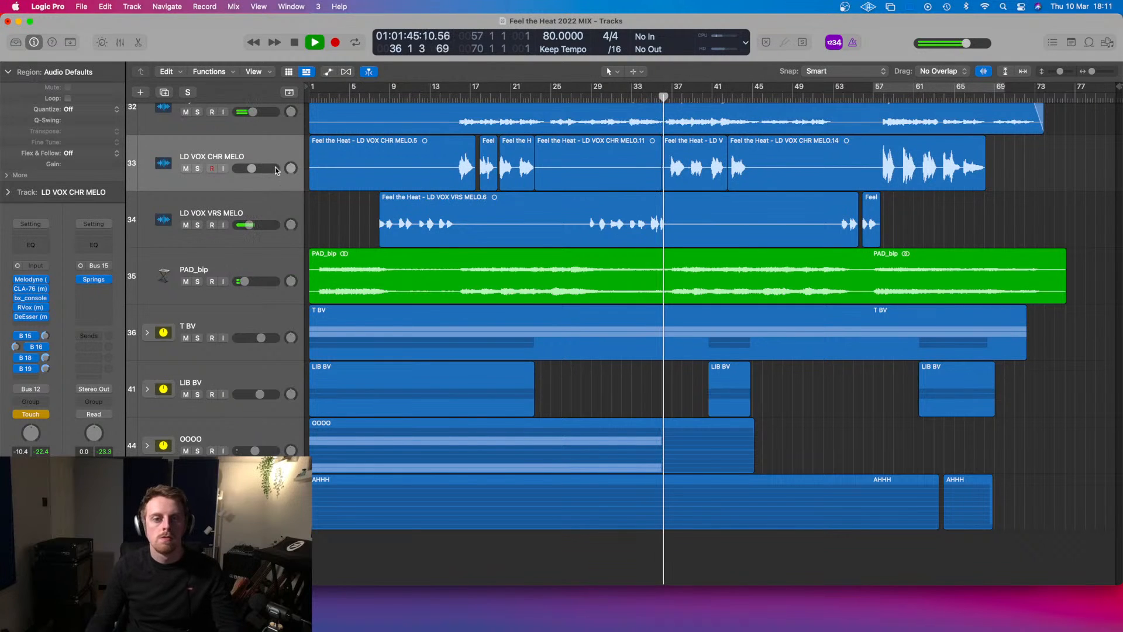
left_click(252, 153)
key("a")
scroll(269, 177, "up", 2)
left_click(211, 233)
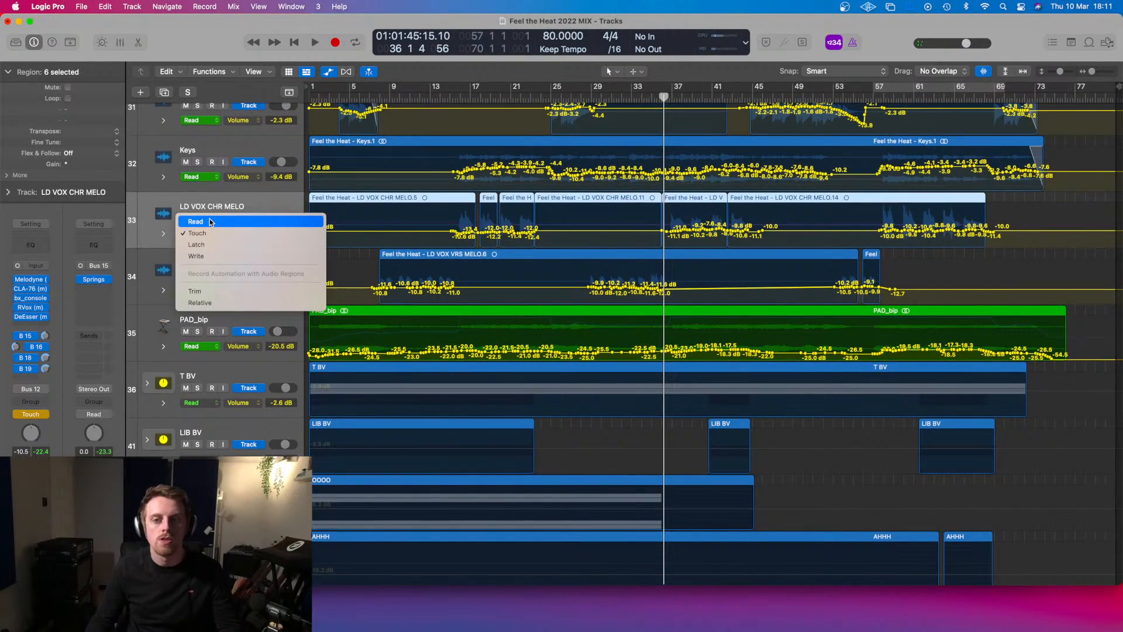
left_click(211, 222)
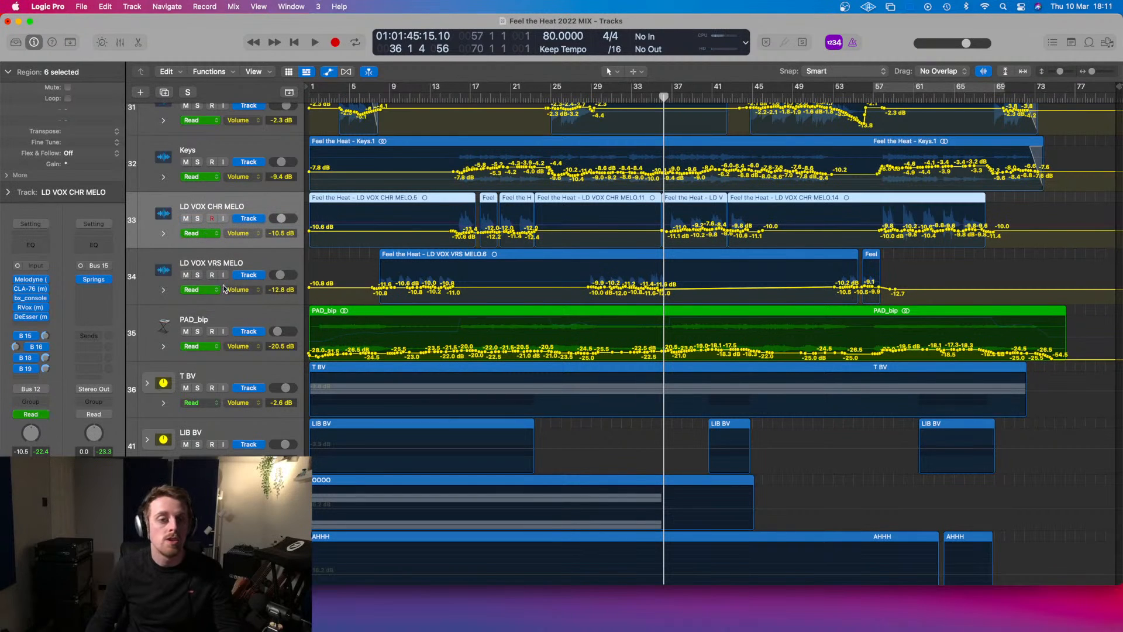
- Lower the whole LD VOX VRS MELO volume automation so its line starts at -11.4 dB, and audition the second verse from about bar 29
left_click_drag(278, 293, 278, 298)
left_click(594, 97)
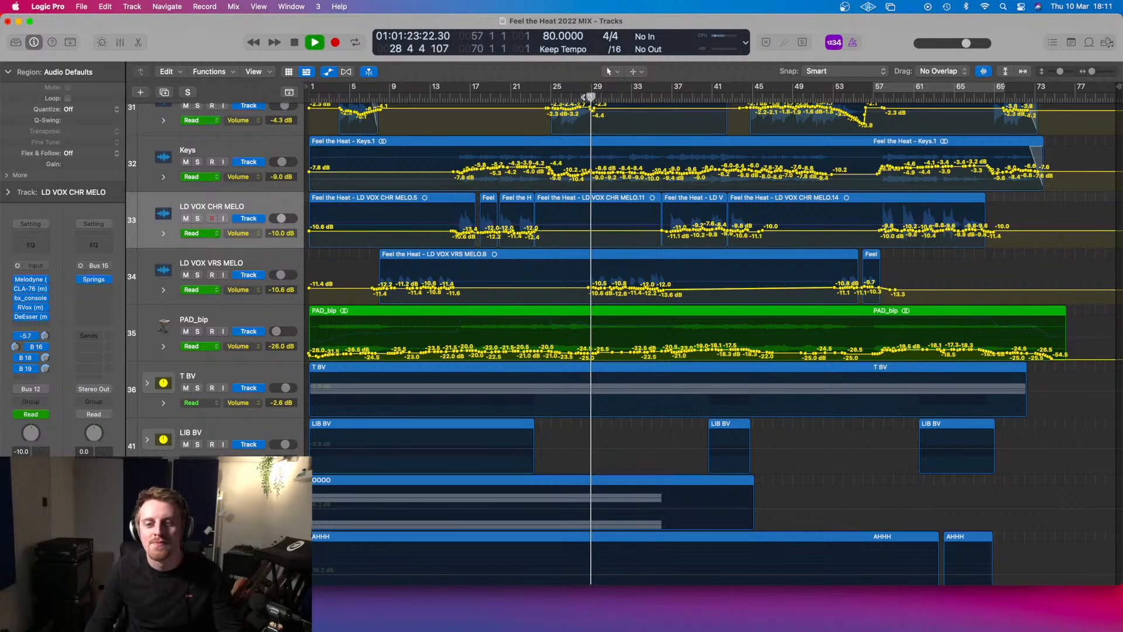
key("space")
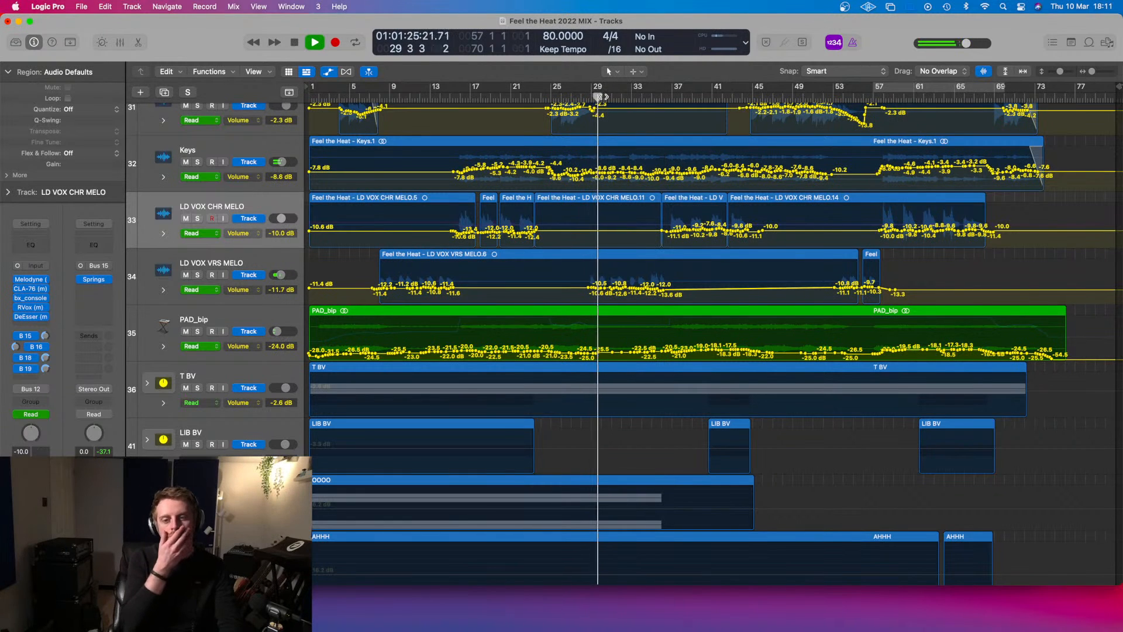
left_click(260, 257)
key("a")
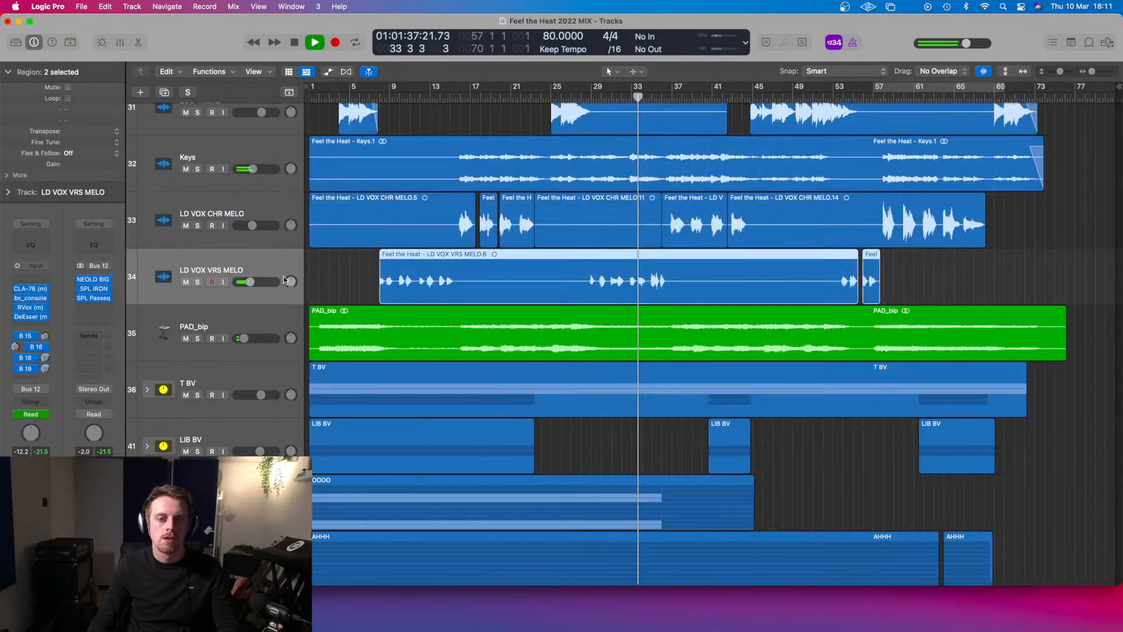
- Listen to the mix from the end of the second verse to the song's end, checking the tracks and their volume automation
scroll(339, 261, "up", 10)
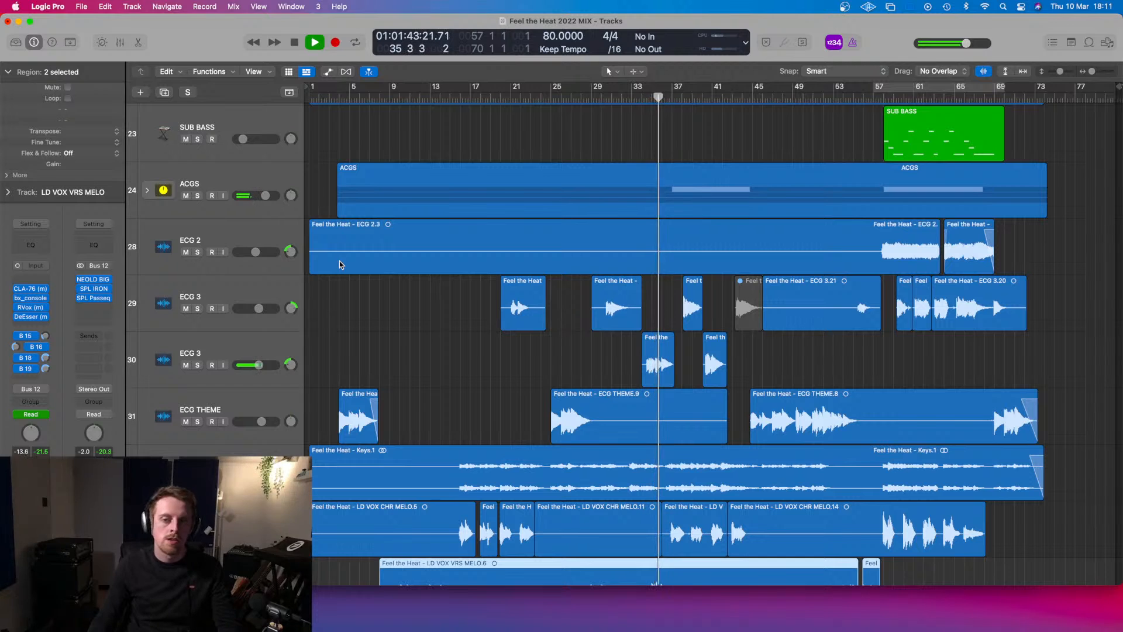
scroll(339, 261, "down", 2)
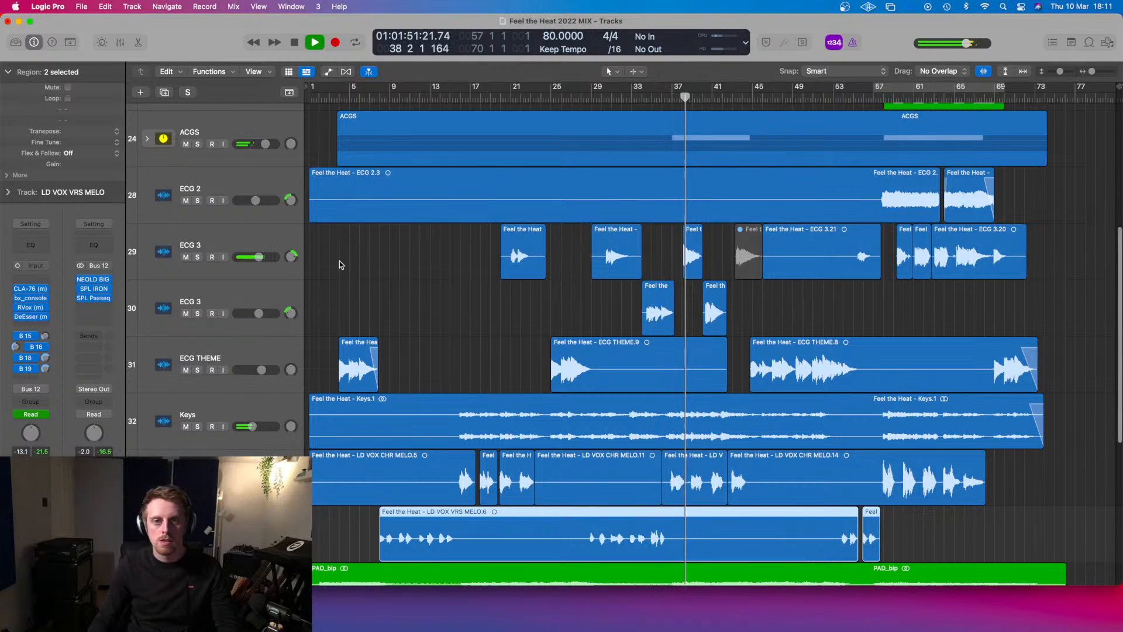
scroll(341, 265, "down", 1)
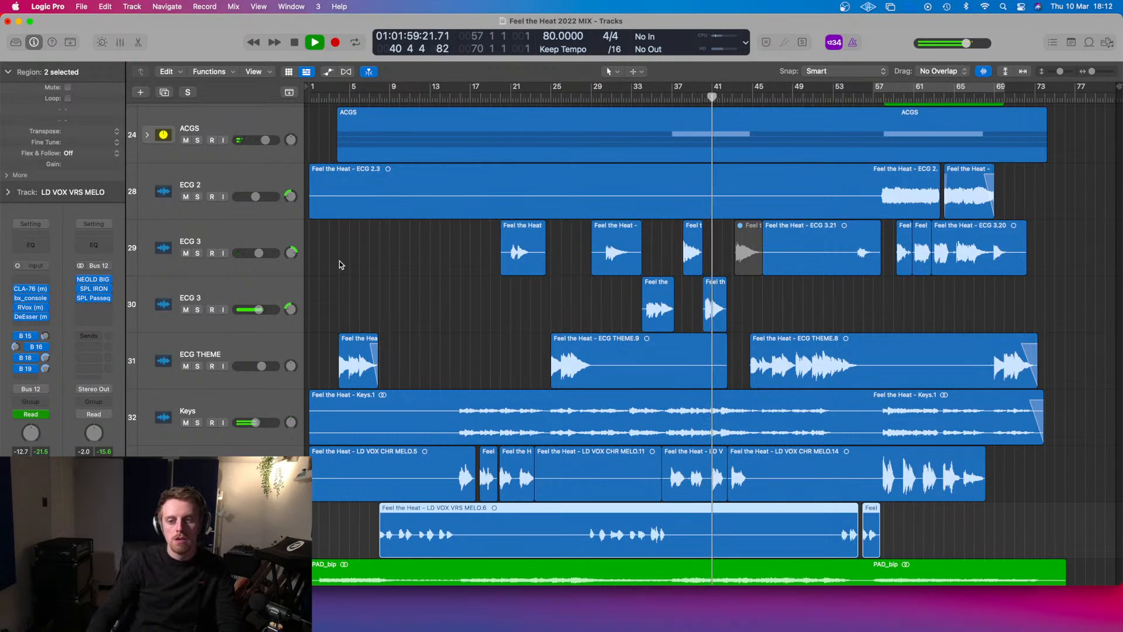
scroll(341, 265, "down", 3)
scroll(342, 265, "down", 8)
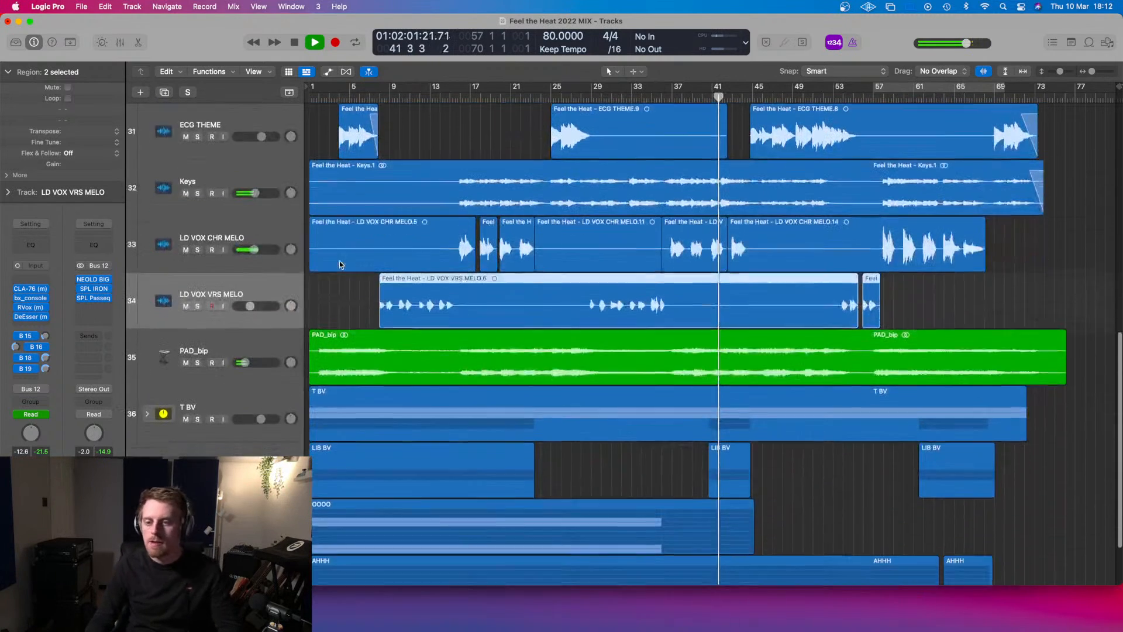
scroll(339, 262, "up", 1)
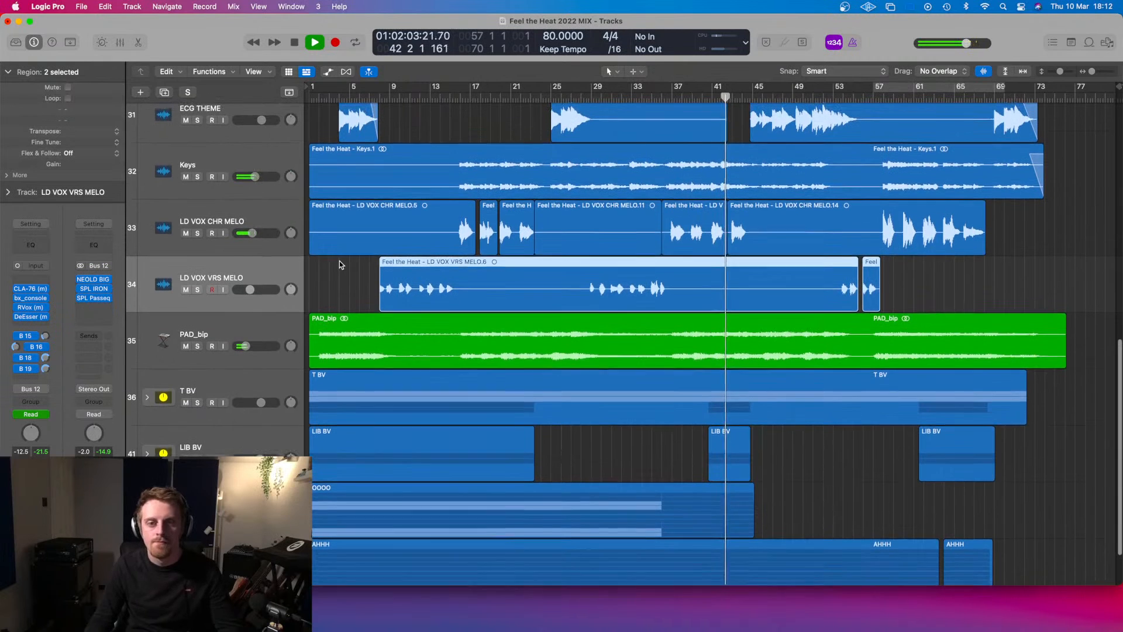
scroll(339, 261, "down", 1)
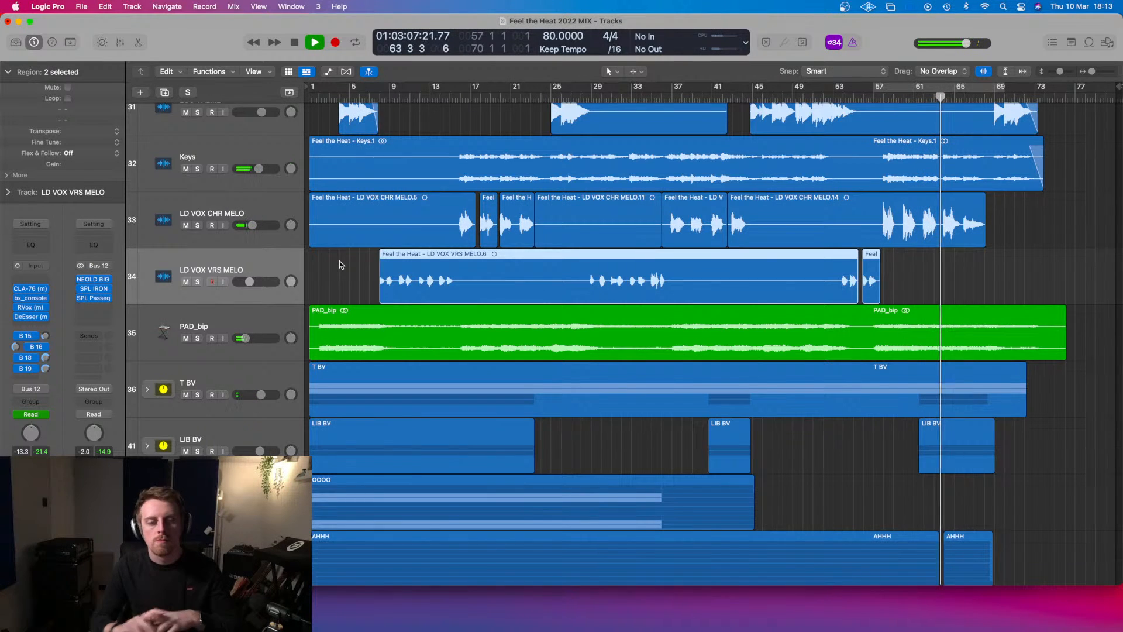
scroll(340, 261, "down", 2)
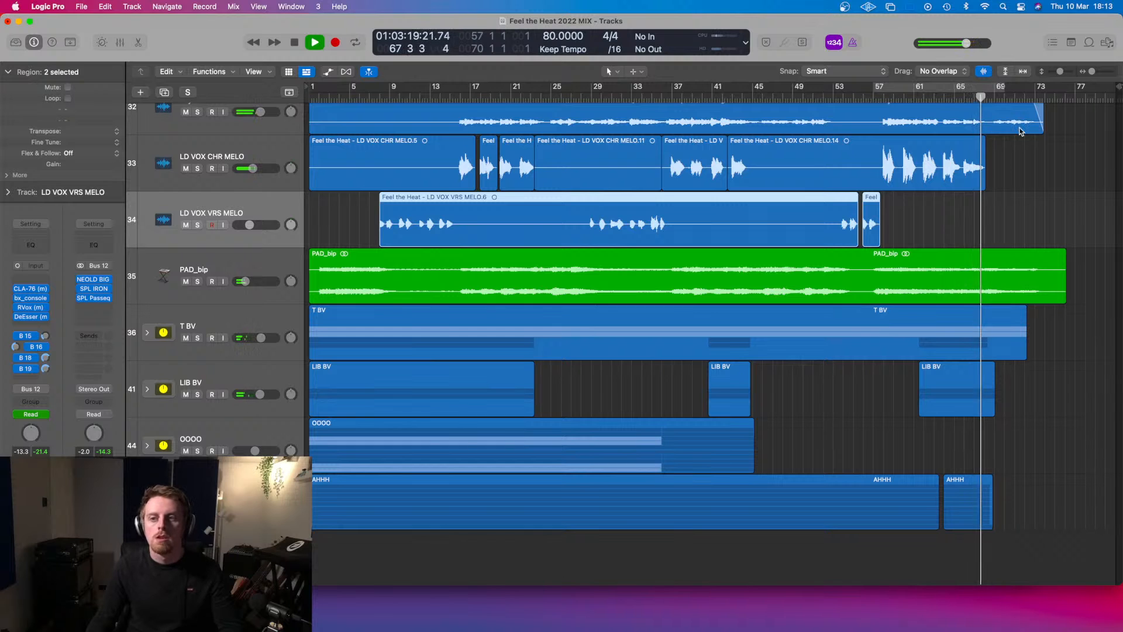
key("a")
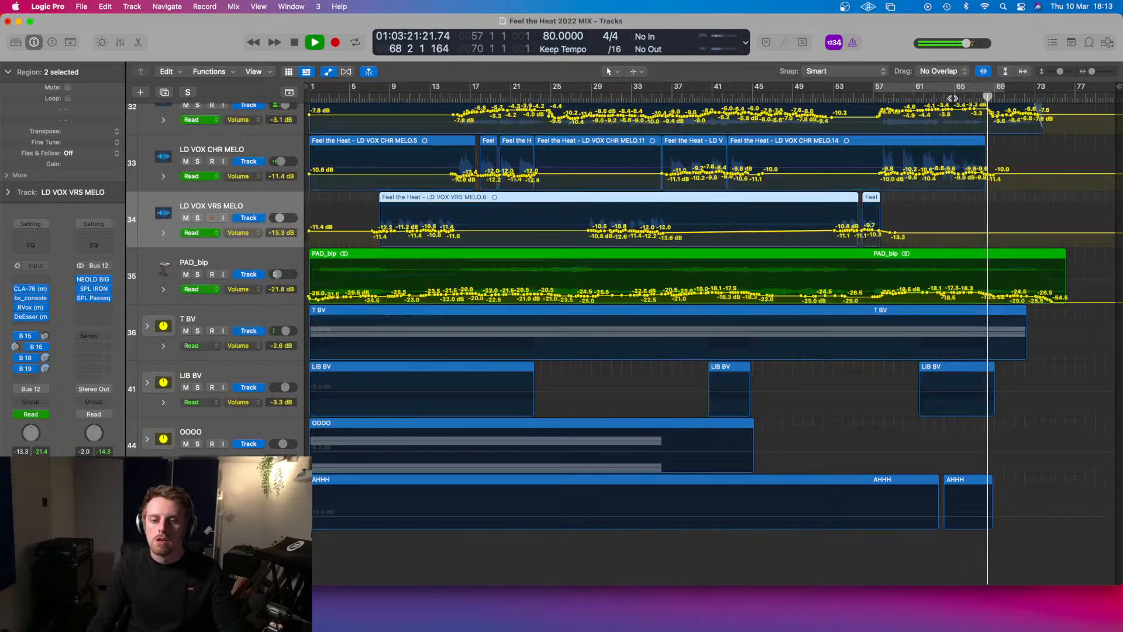
key("a")
key("space")
key("space")
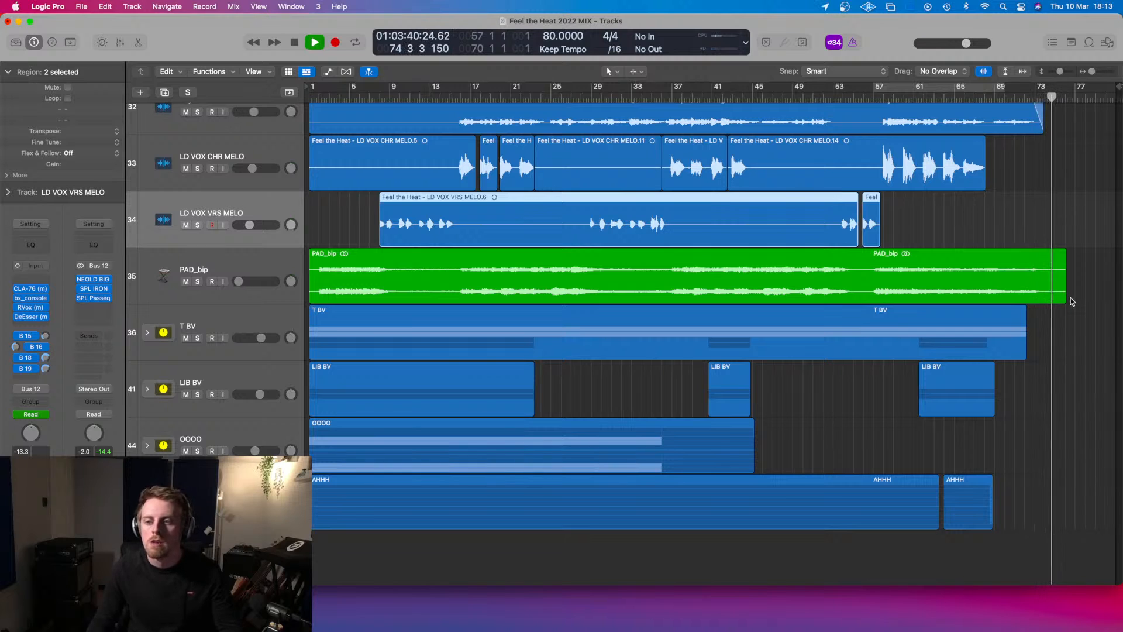
- Shorten the end of the PAD_bip region to about bar 75, and clear the region selection
key("space")
left_click_drag(1063, 287, 1048, 287)
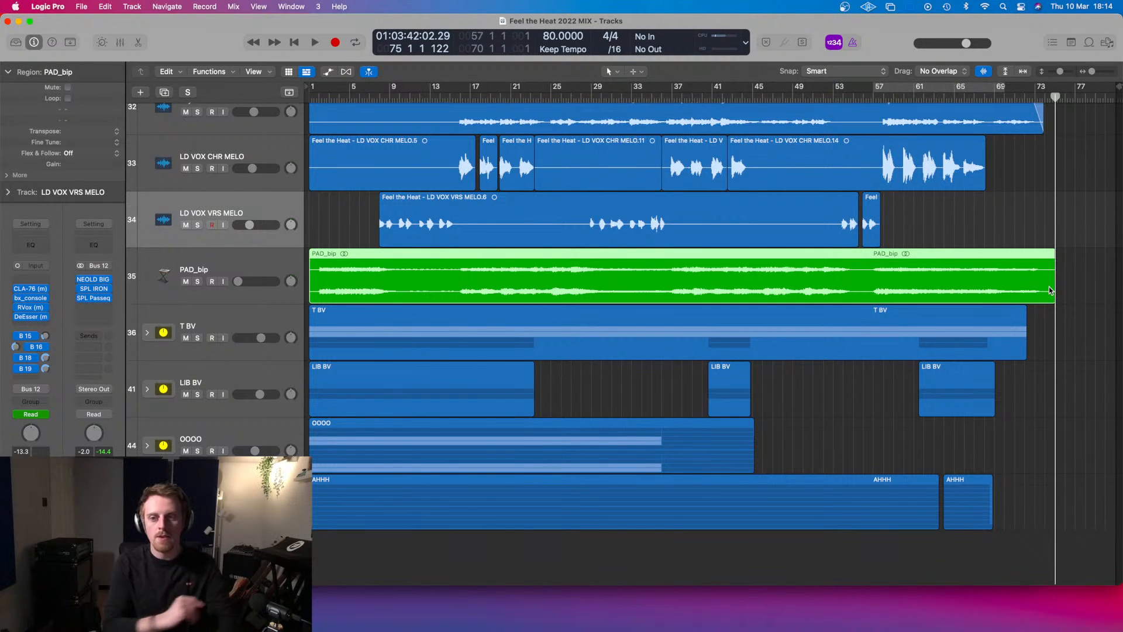
scroll(781, 284, "up", 8)
scroll(781, 286, "down", 8)
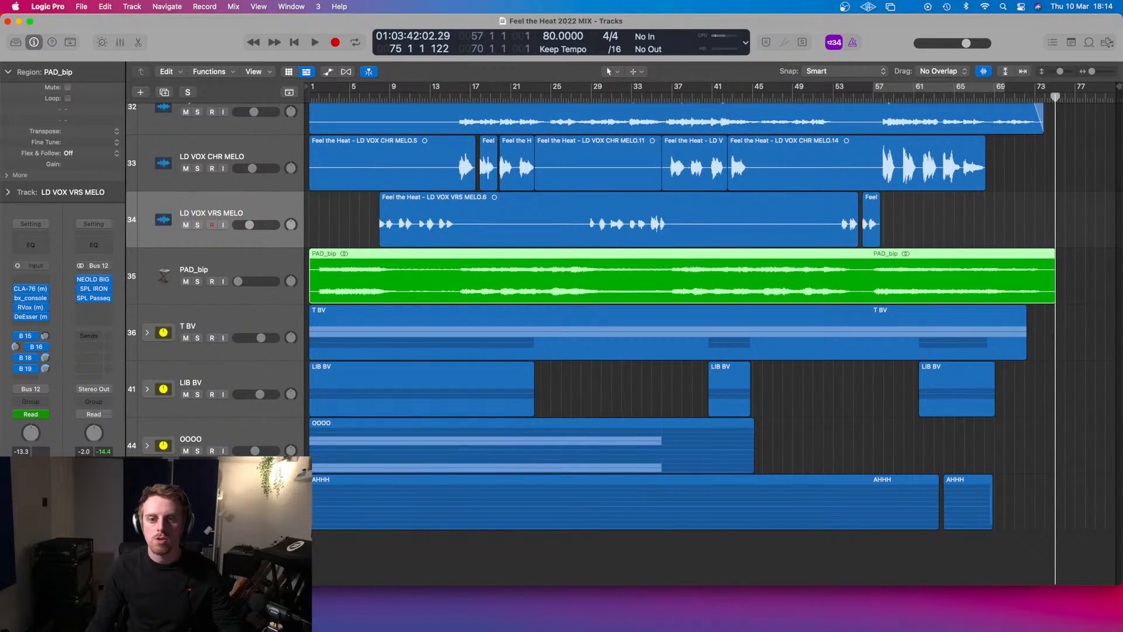
scroll(697, 461, "up", 10)
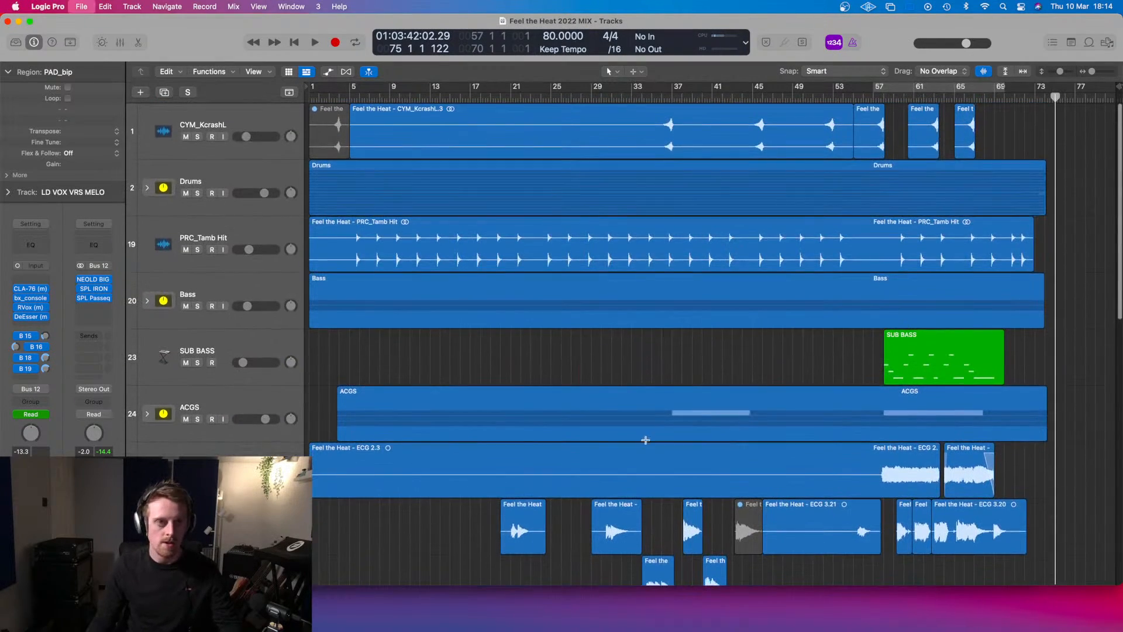
left_click(490, 372)
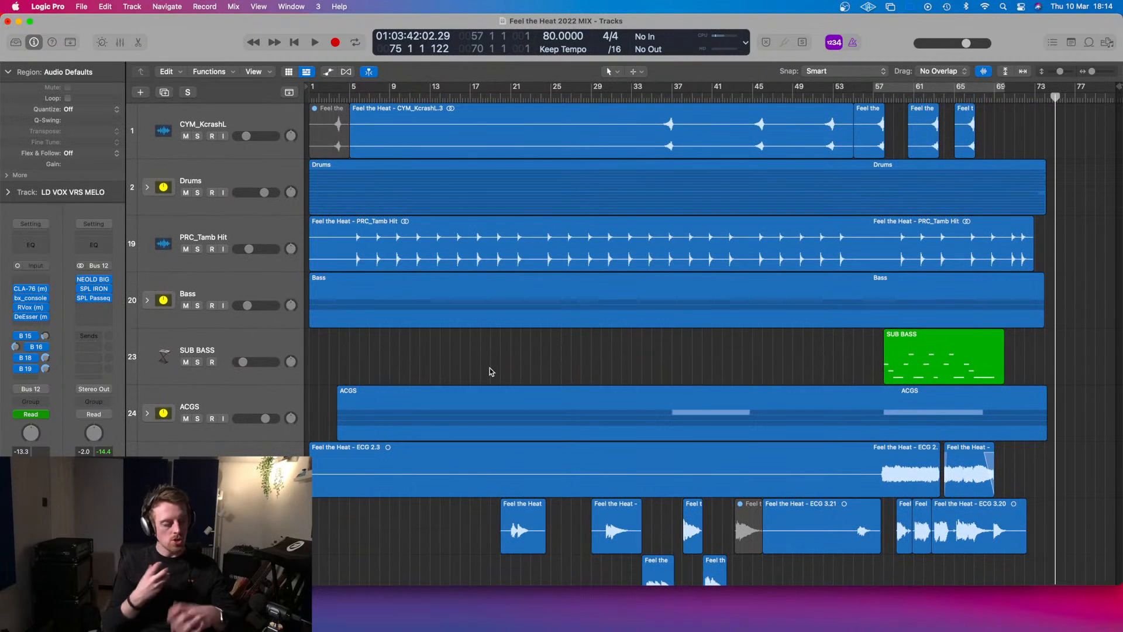